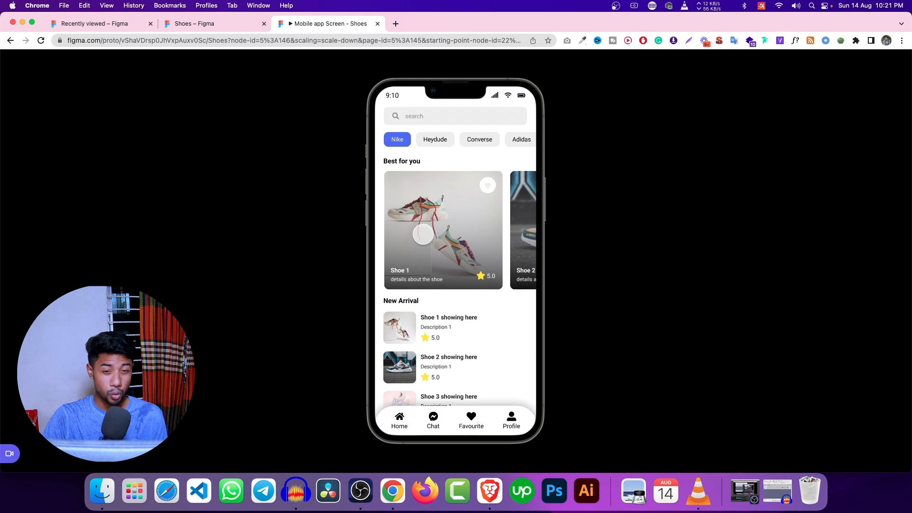
Preview the Shoe 1 product page in the prototype, trying its gallery images and viewing the content down to the price.
left_click(424, 234)
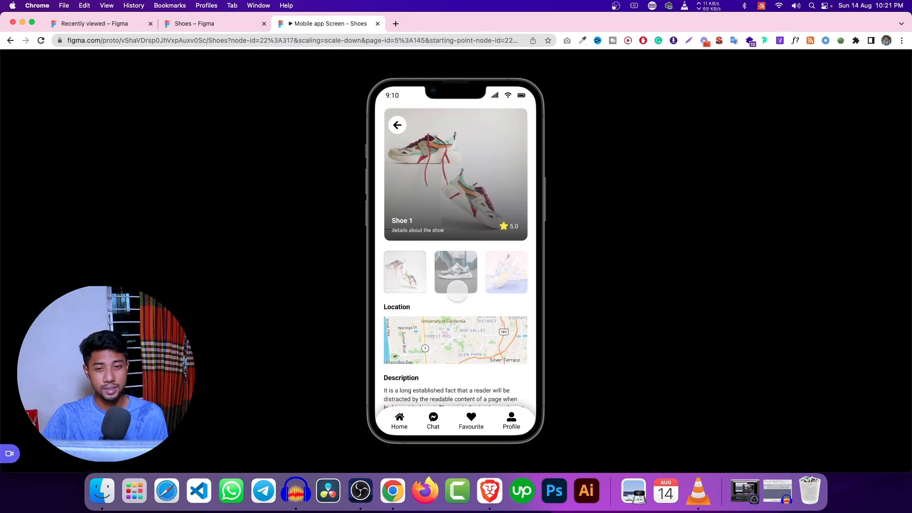
scroll(456, 275, "down", 3)
scroll(456, 273, "up", 3)
left_click(459, 269)
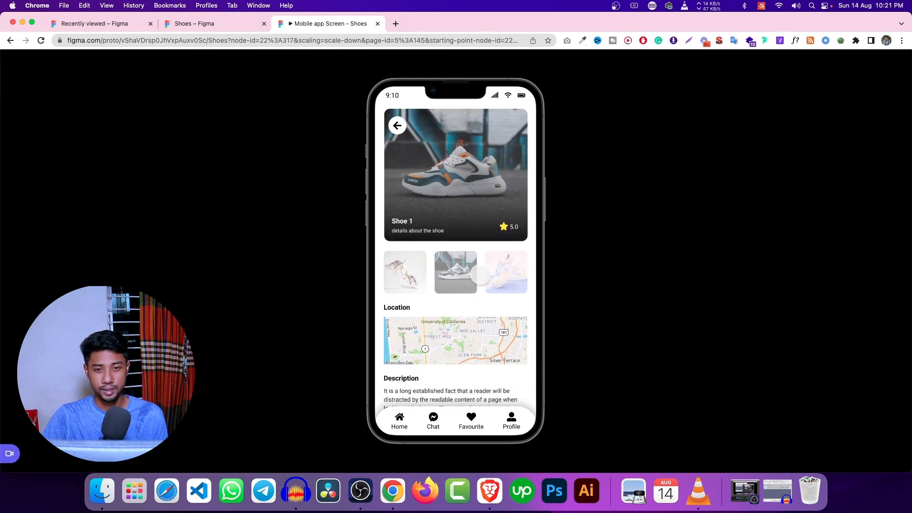
left_click(504, 276)
left_click(460, 270)
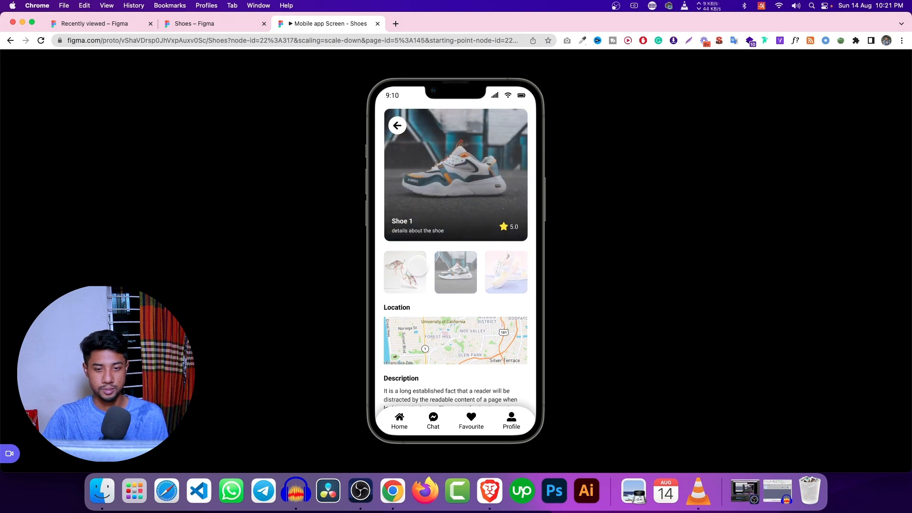
scroll(455, 269, "down", 2)
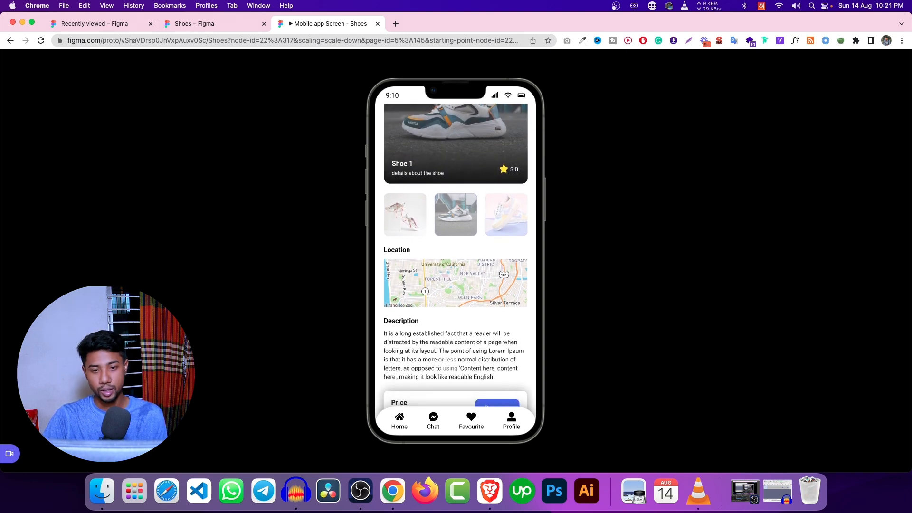
scroll(456, 256, "down", 1)
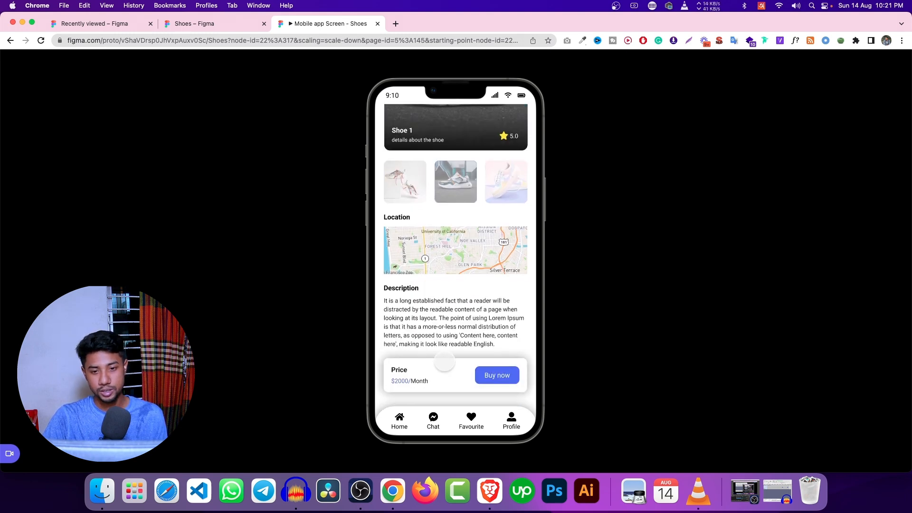
Look through the User Guide, Componets and Mobile app Screen pages of the Shoes design file.
left_click(221, 24)
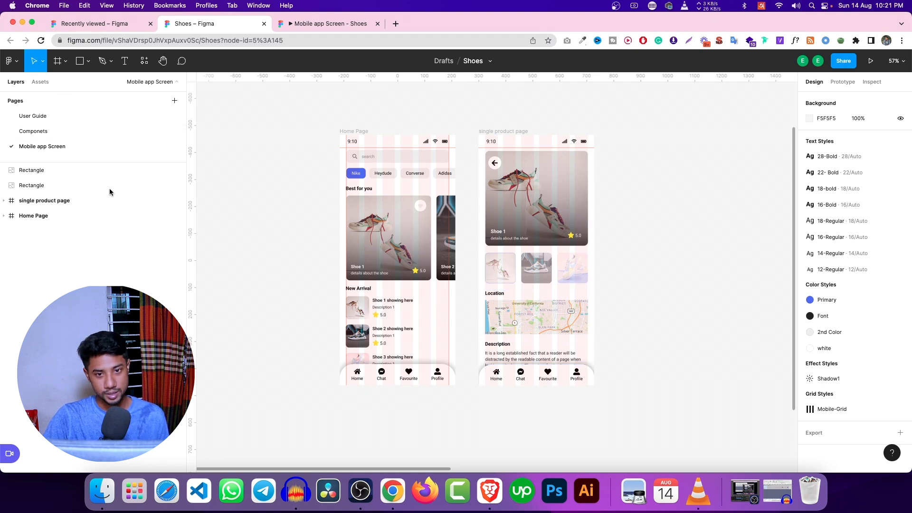
left_click(29, 120)
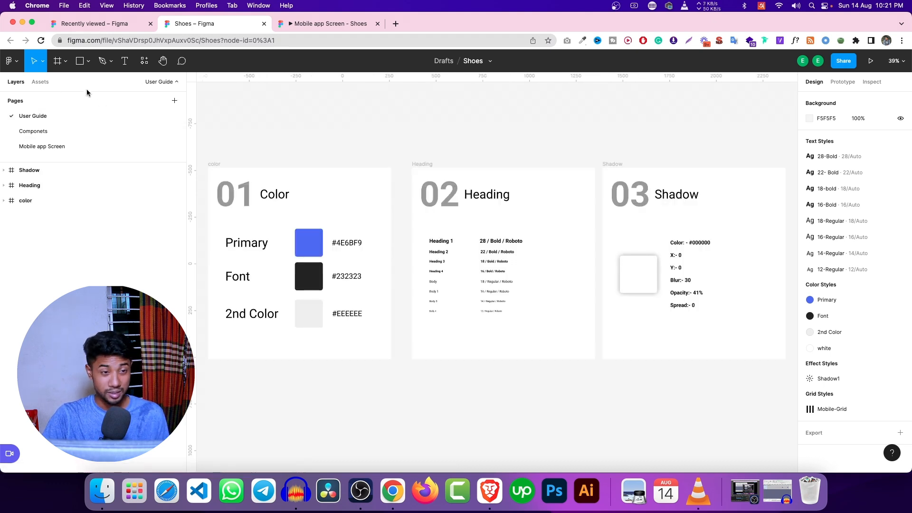
left_click(57, 132)
left_click(54, 146)
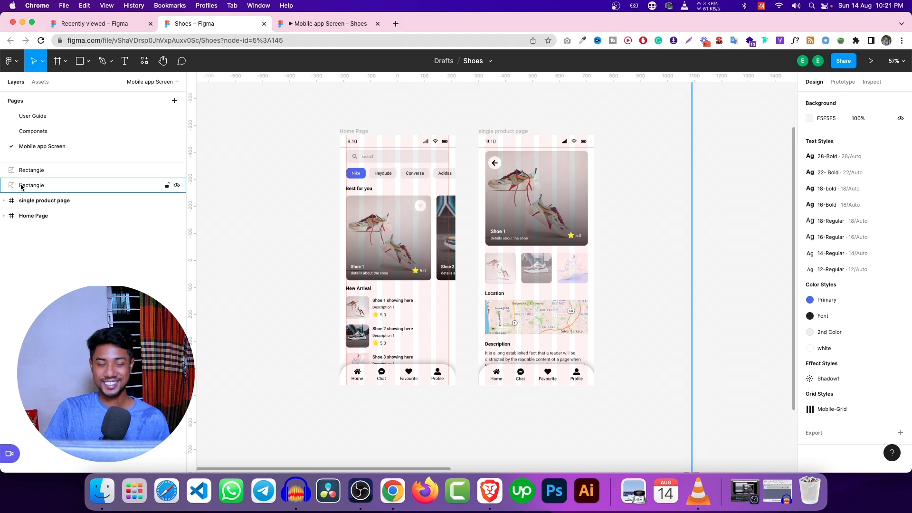
Create a new design file and name it shoesssss.
left_click(109, 25)
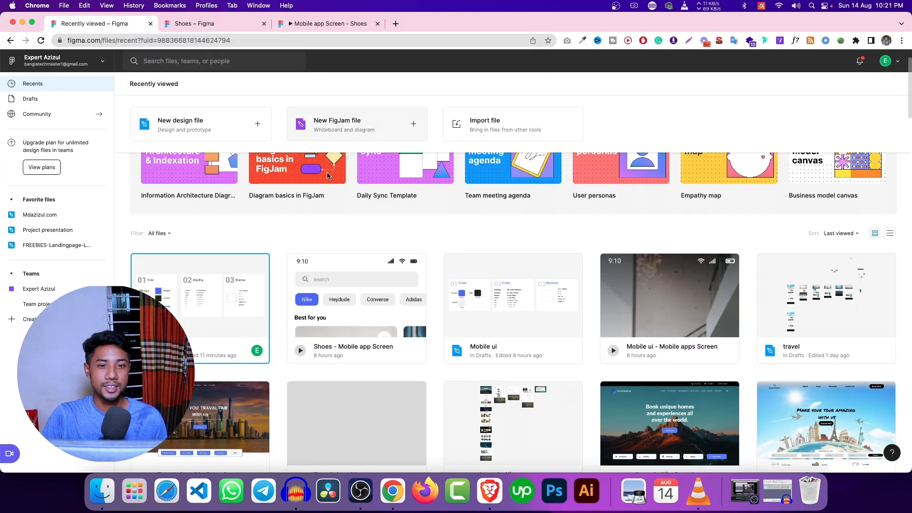
left_click(210, 126)
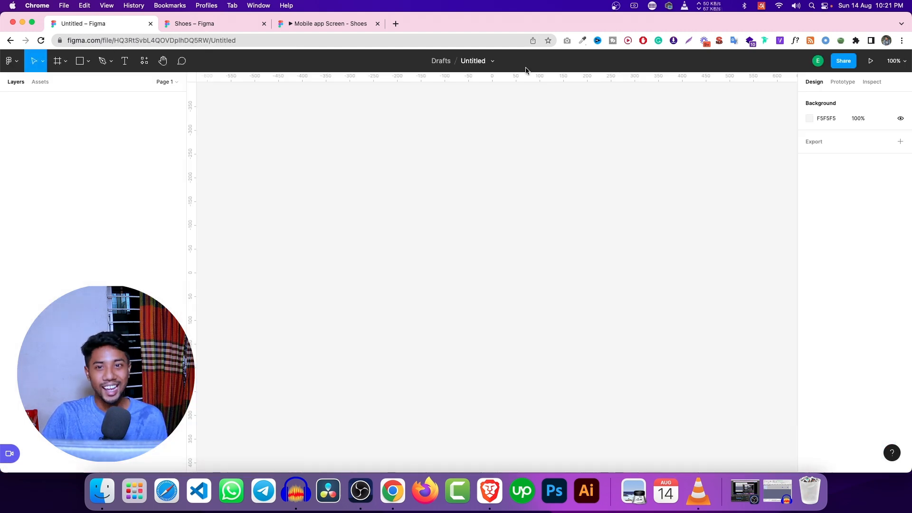
left_click(469, 61)
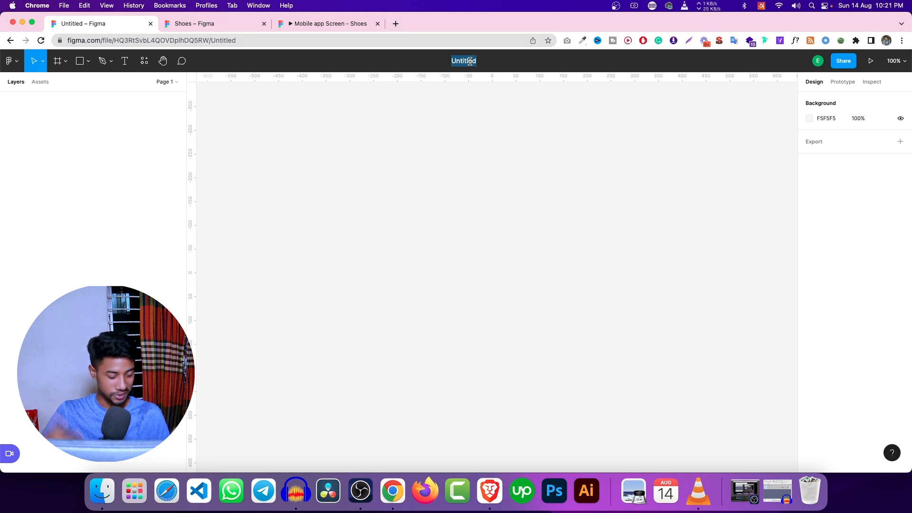
type("shsoe")
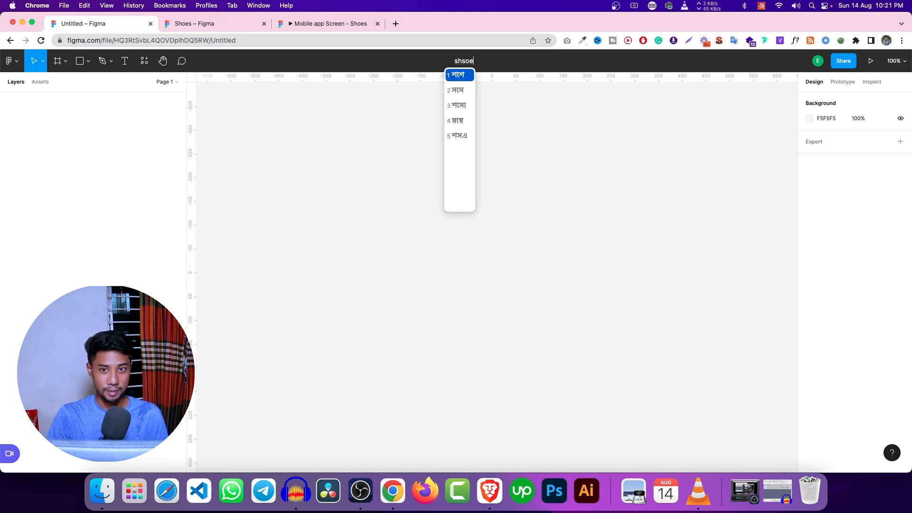
key("ctrl+space")
key("BackSpace")
key("BackSpace")
key("BackSpace")
type("o")
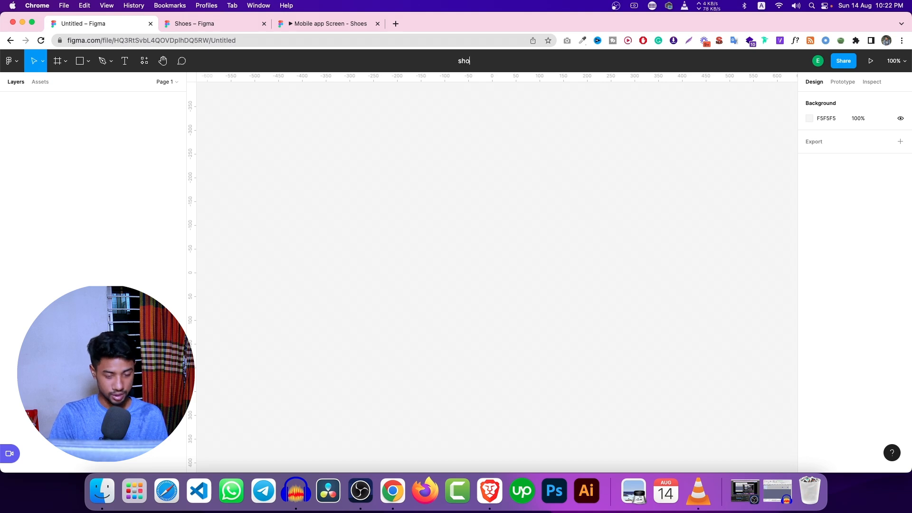
type("esssss")
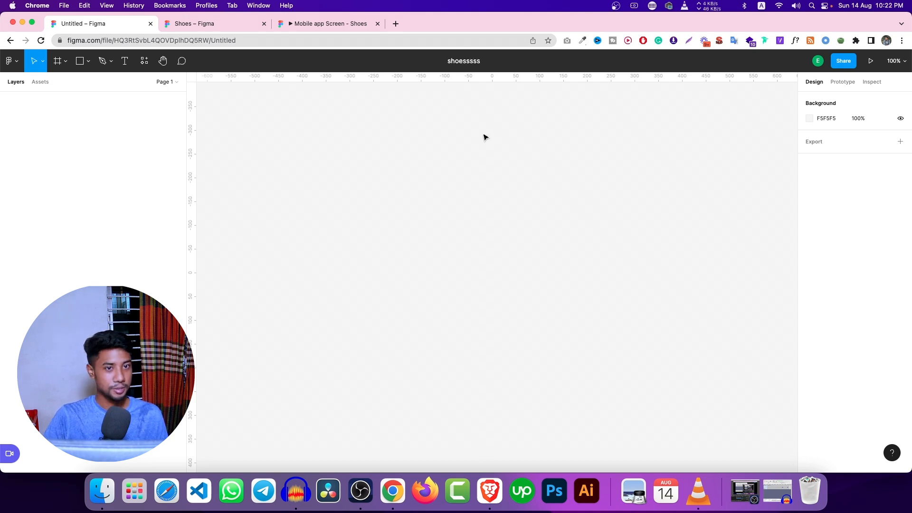
key("Return")
Show the new file's page list and open the name of Page 1 for editing.
left_click(175, 83)
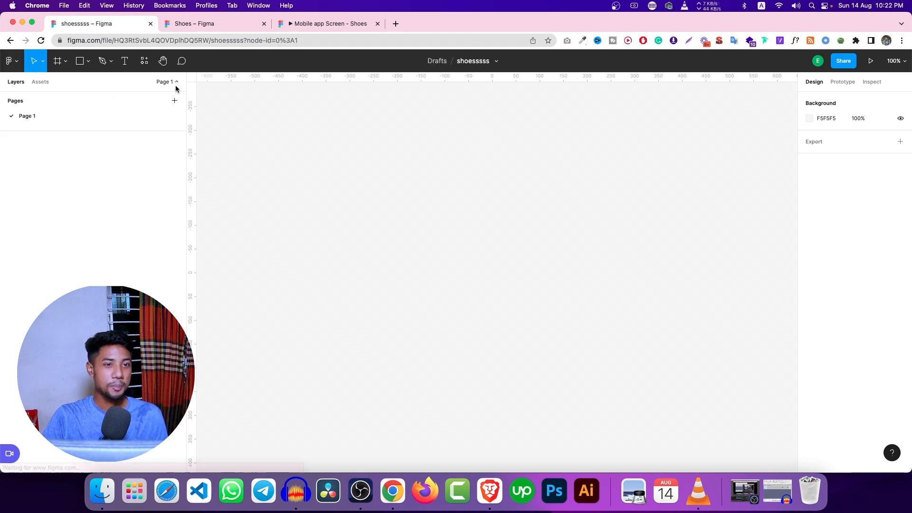
double_click(51, 115)
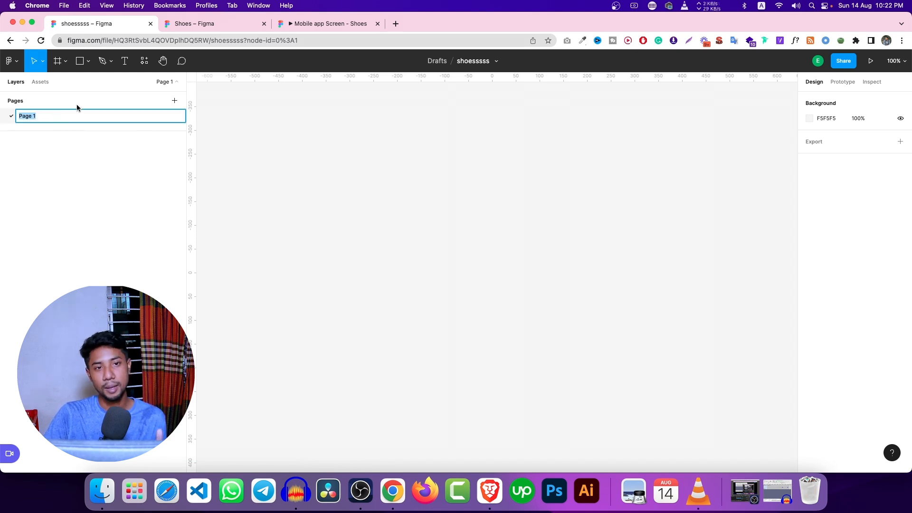
Examine how the Shoes reference file is organised across its User Guide, Componets and Mobile app Screen pages.
key("super+3")
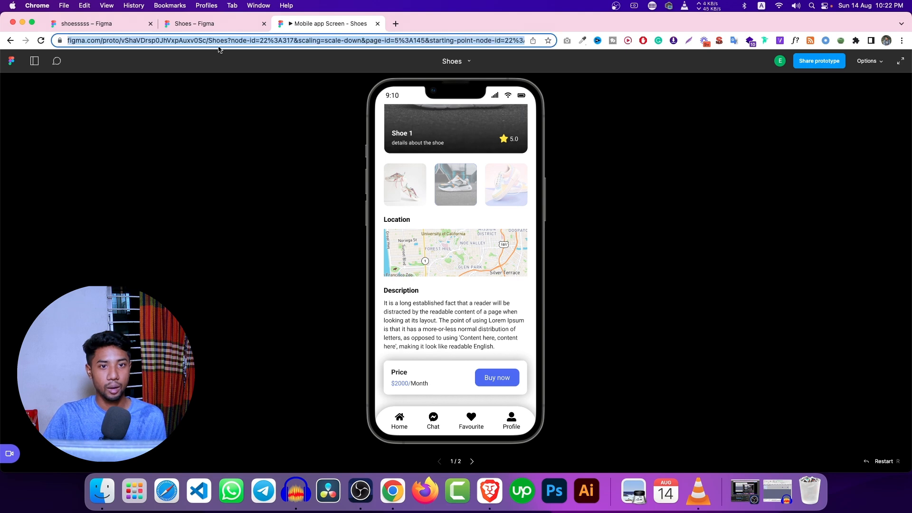
left_click(217, 26)
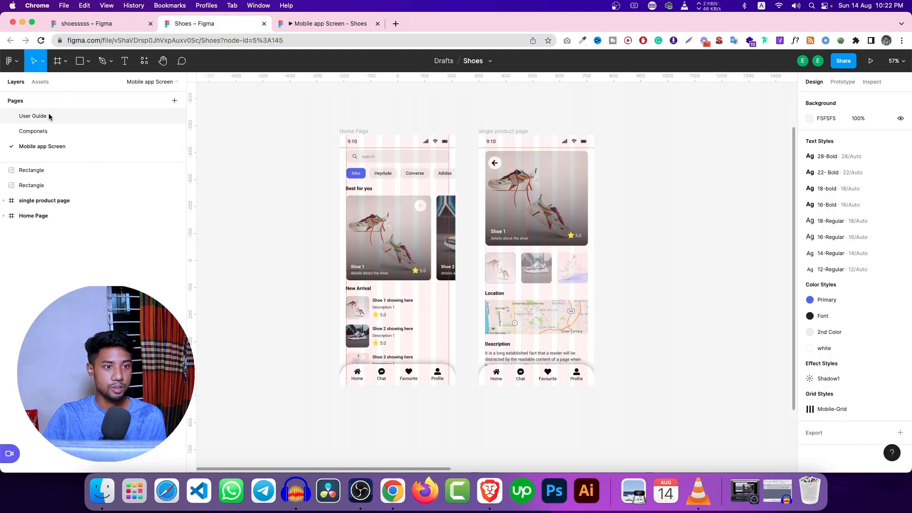
left_click(119, 26)
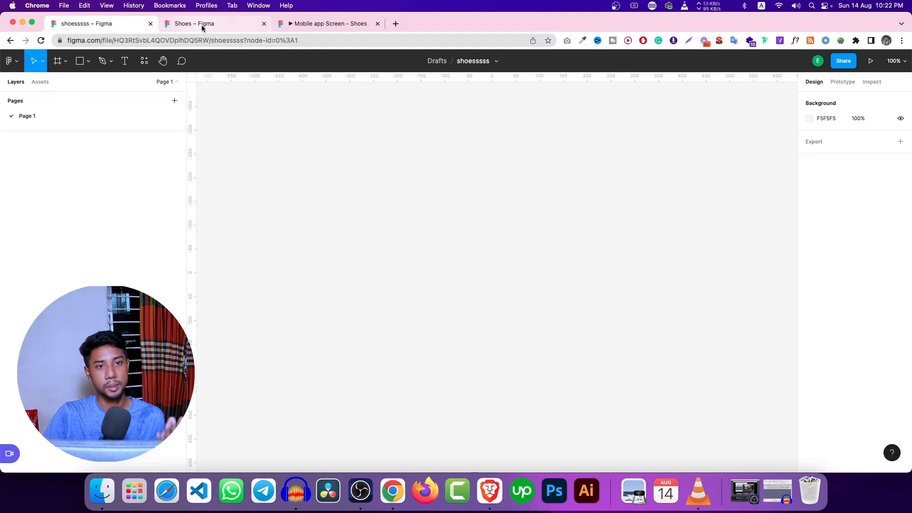
left_click(292, 29)
left_click(223, 24)
left_click(64, 119)
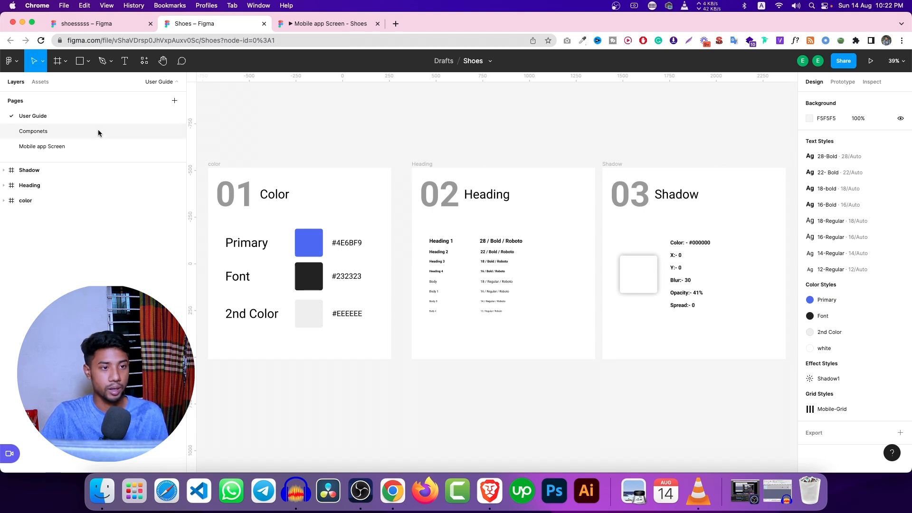
left_click(57, 130)
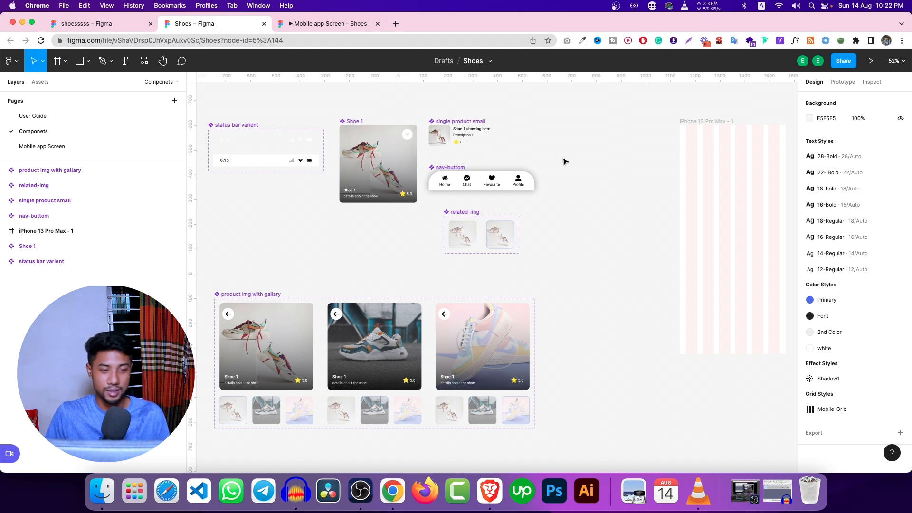
left_click(106, 152)
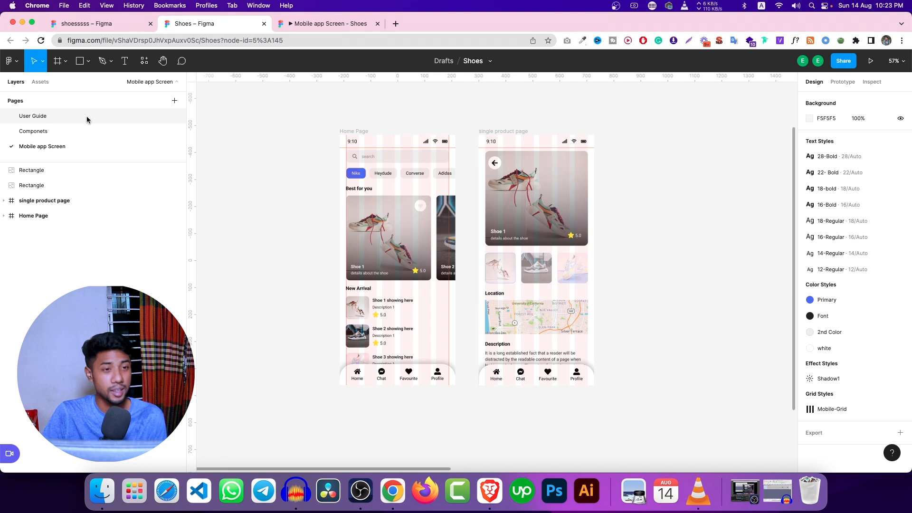
left_click(79, 118)
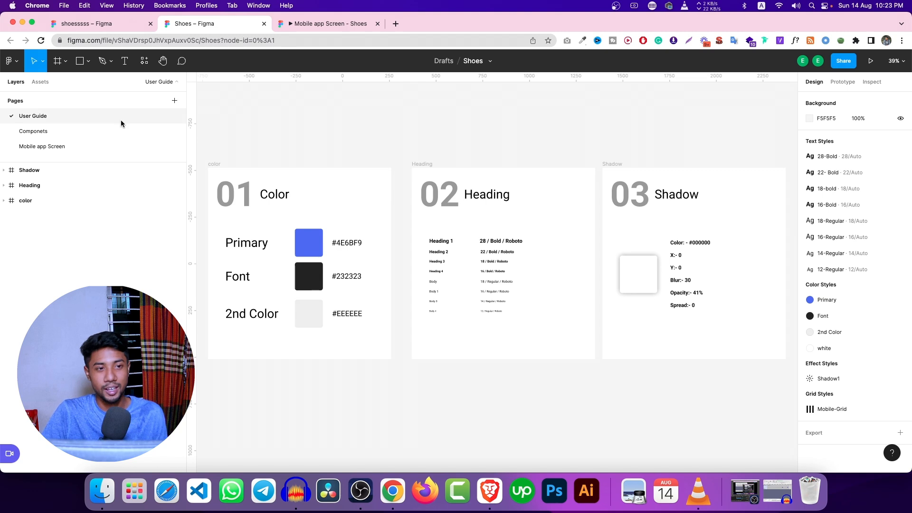
Return to the shoesssss file and rename Page 1 as User Guide.
left_click(119, 25)
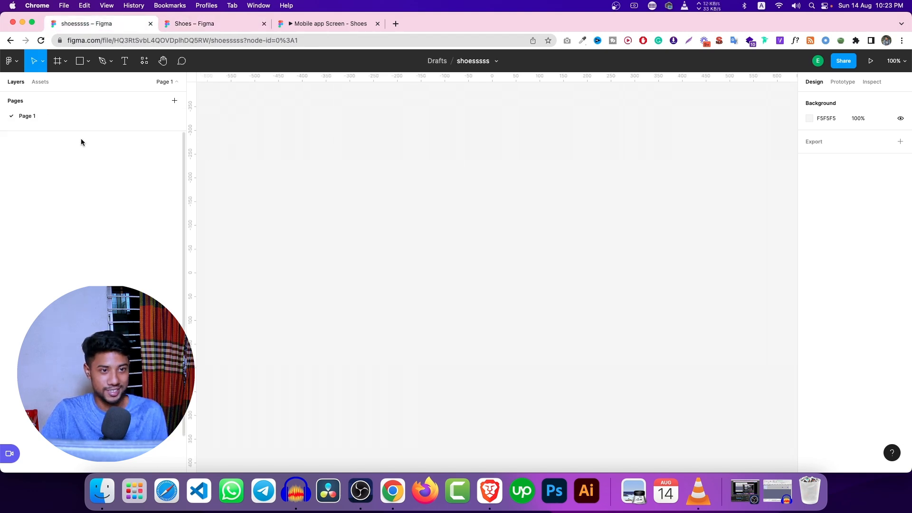
double_click(55, 116)
type("User Guide")
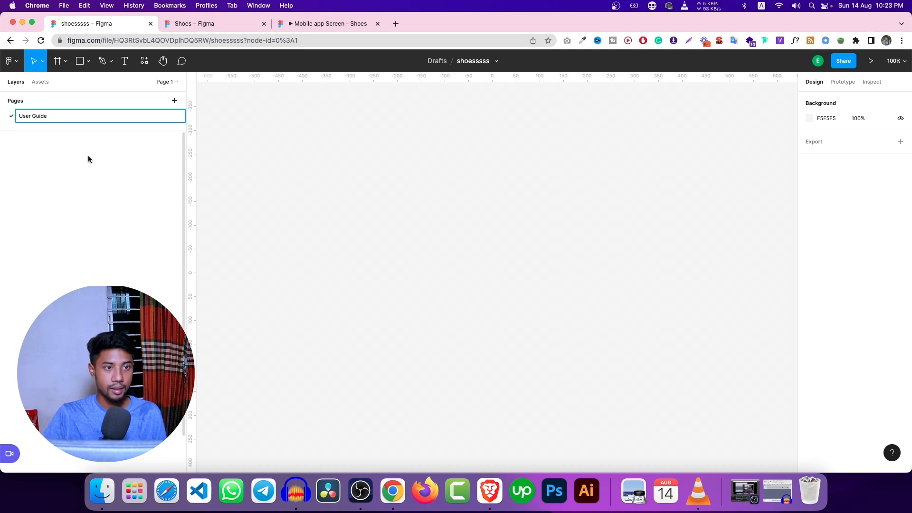
key("Return")
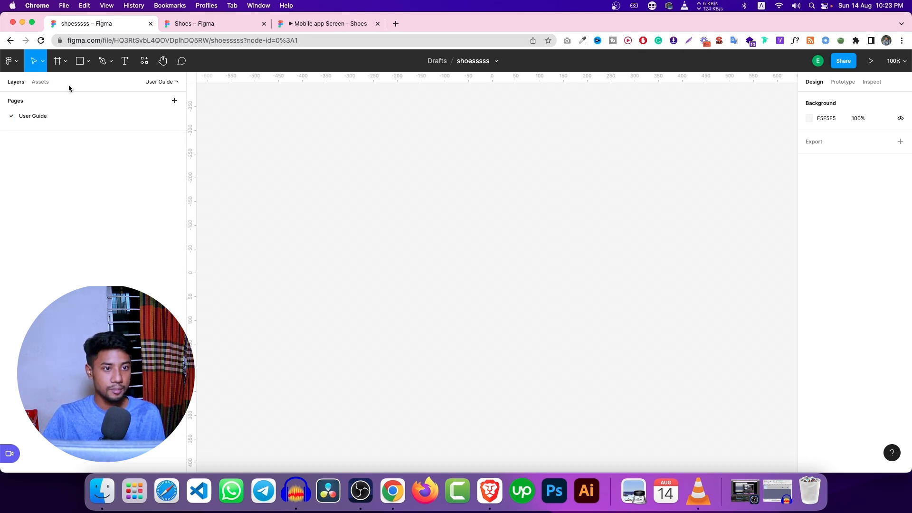
Add a second page named componets.
left_click(173, 100)
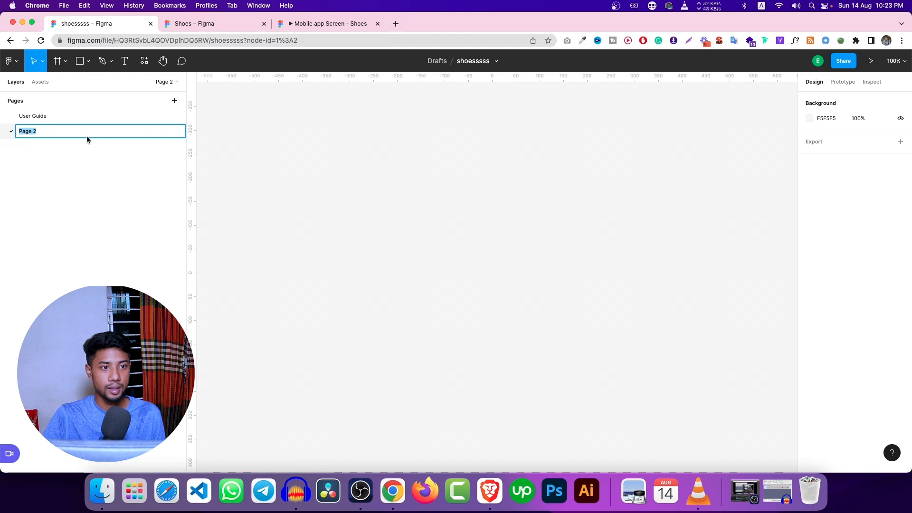
type("M")
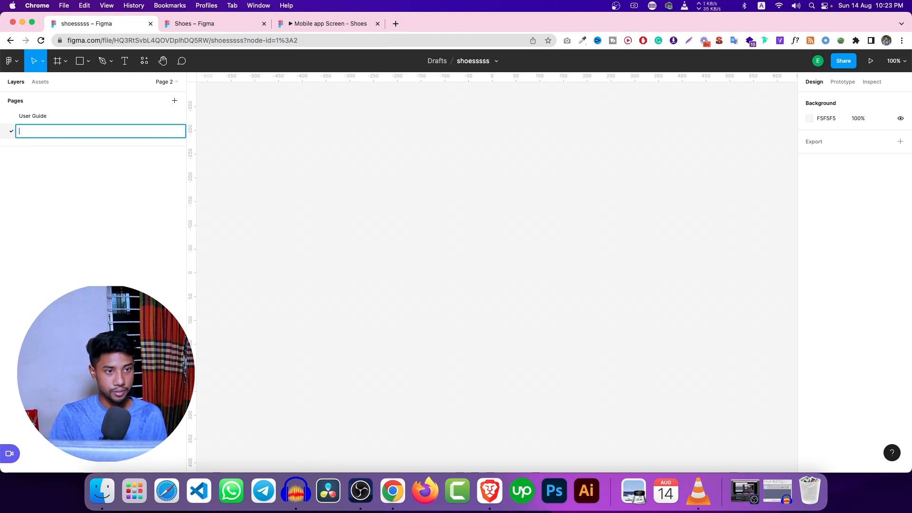
type("omp")
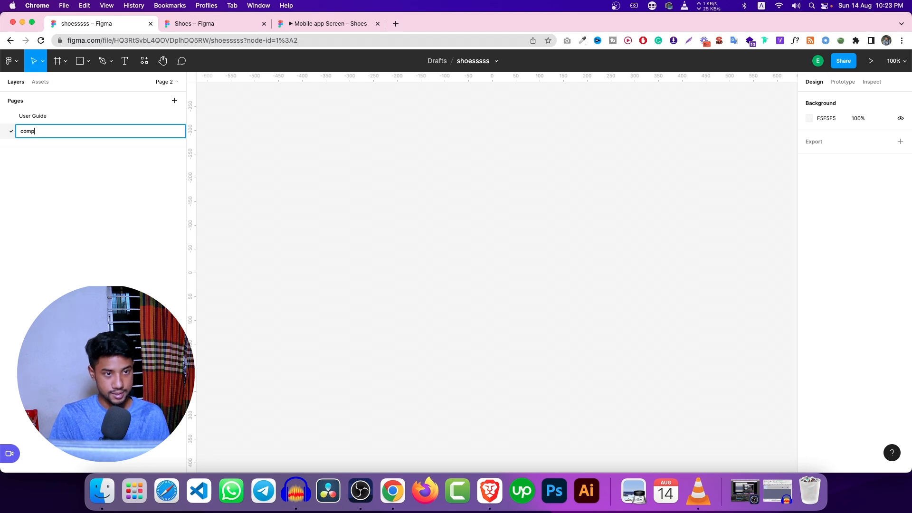
type("onets")
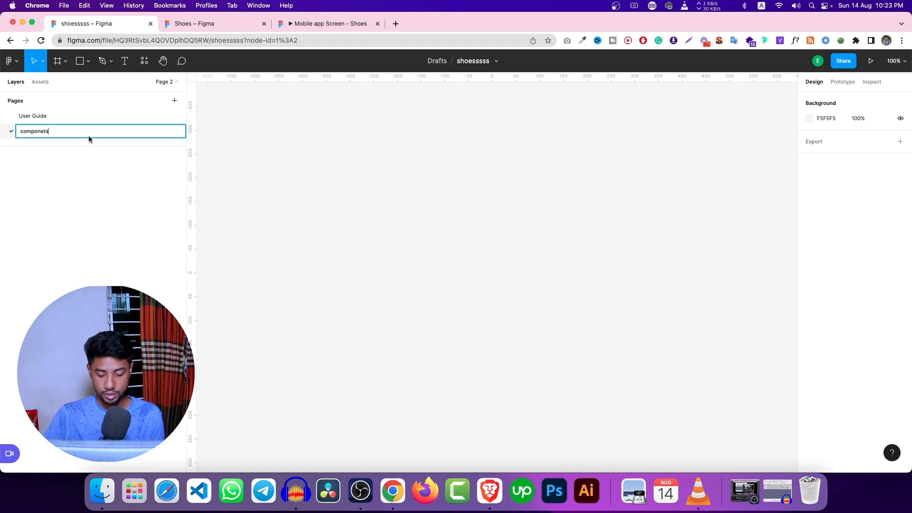
key("Return")
Add a third page named Mobile Ui and go back to the User Guide page.
left_click(174, 101)
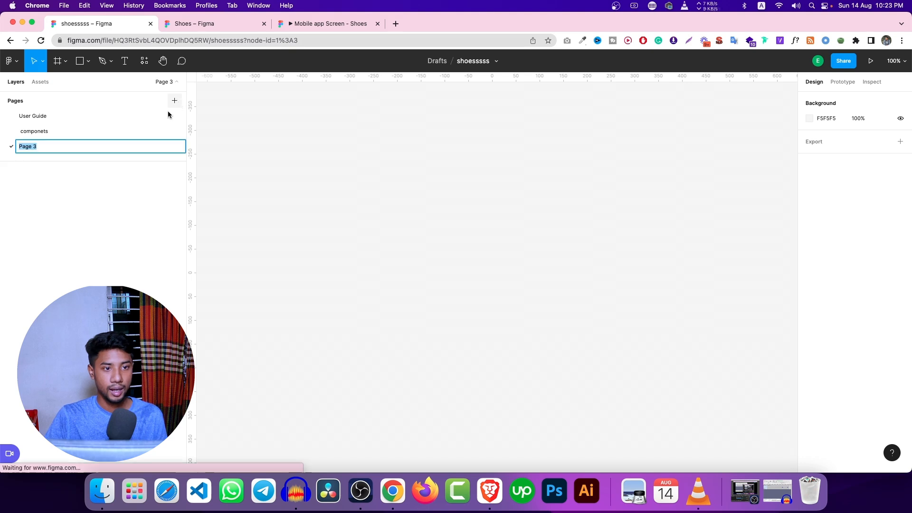
type("Mobi")
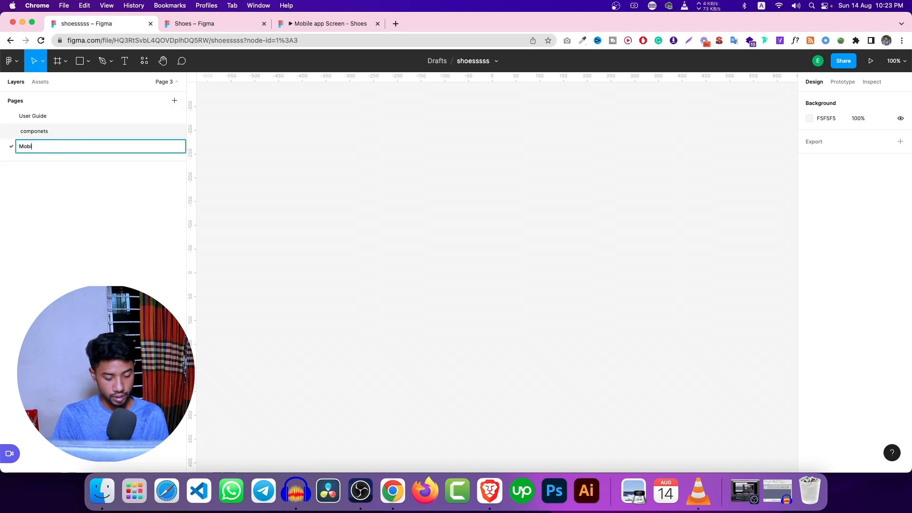
type("le Ui")
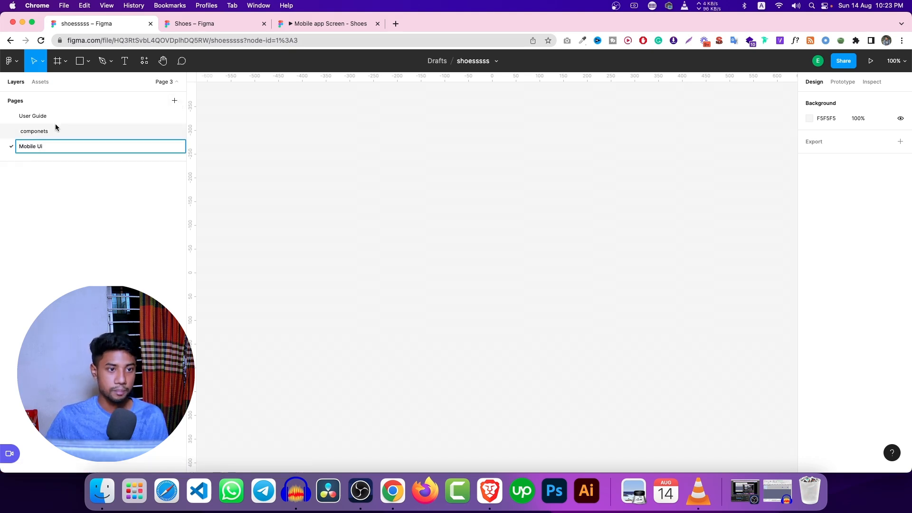
key("Return")
left_click(80, 122)
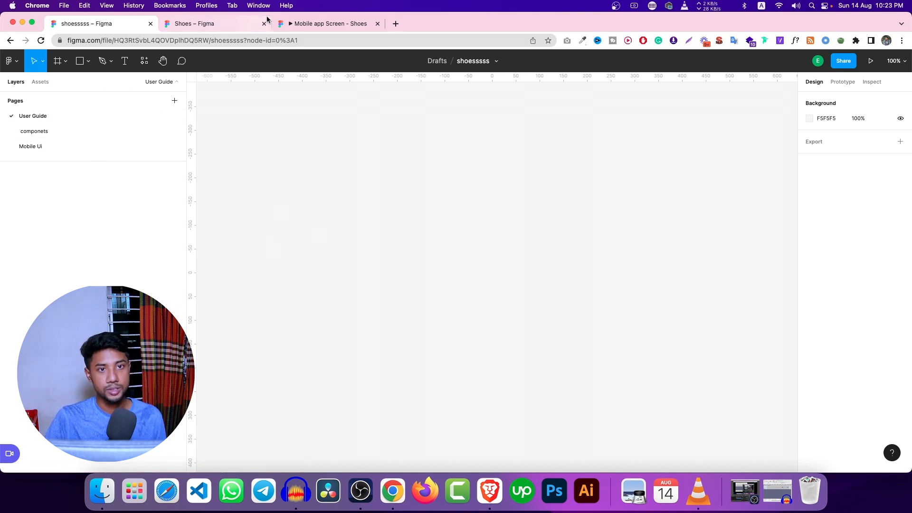
Check the finished prototype and the User Guide page of the Shoes reference file.
left_click(331, 25)
left_click(207, 27)
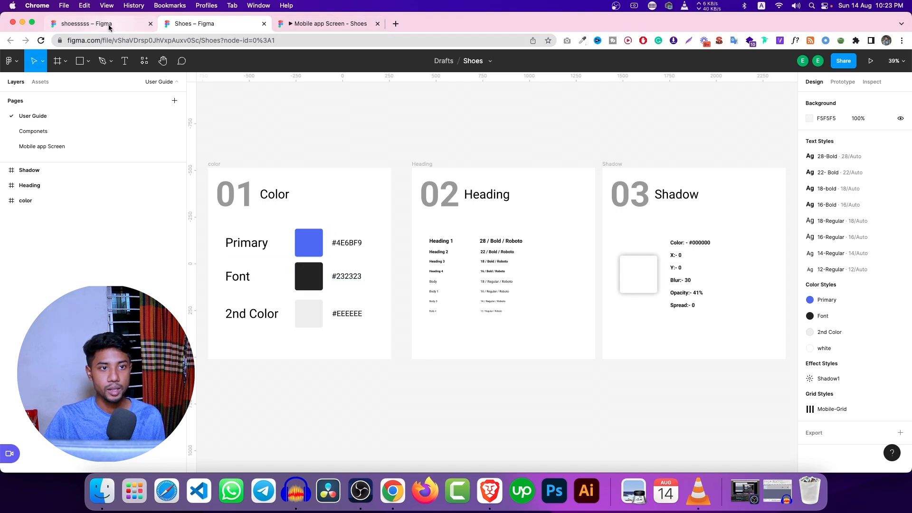
Return to the shoesssss file and add a 1440 × 1024 Desktop preset frame to the User Guide page.
left_click(85, 23)
left_click(88, 60)
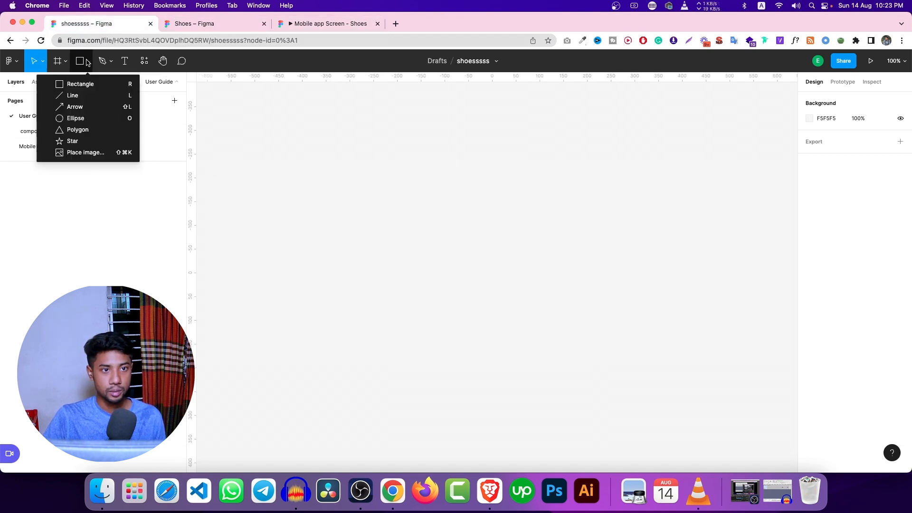
left_click(65, 62)
left_click(57, 86)
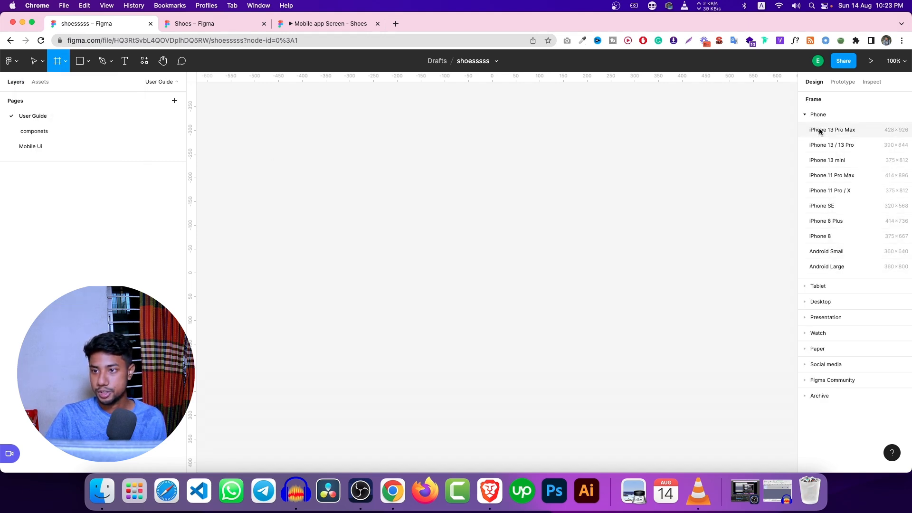
left_click(825, 301)
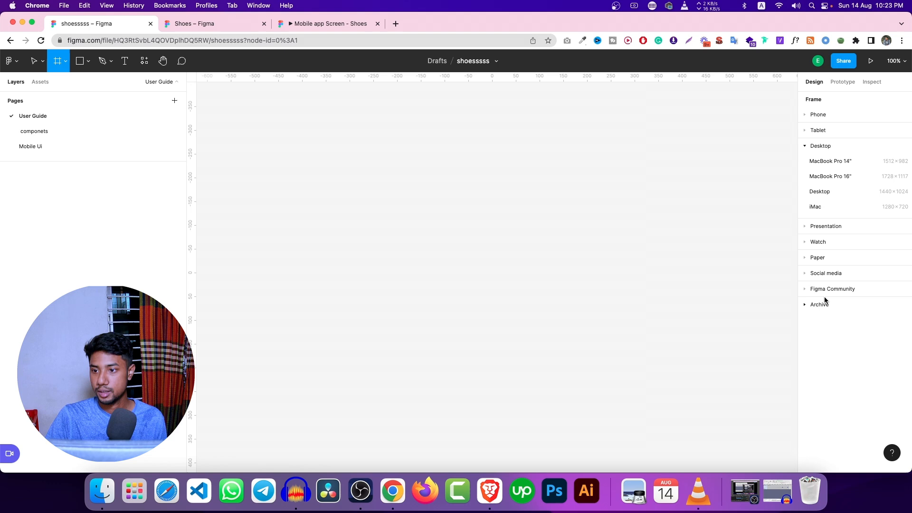
left_click(829, 191)
scroll(466, 236, "down", 5, "ctrl")
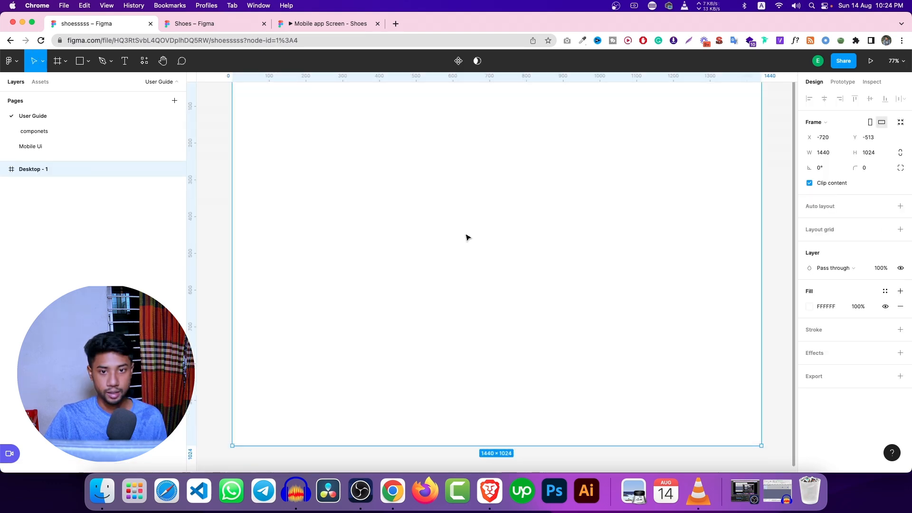
left_click(297, 179)
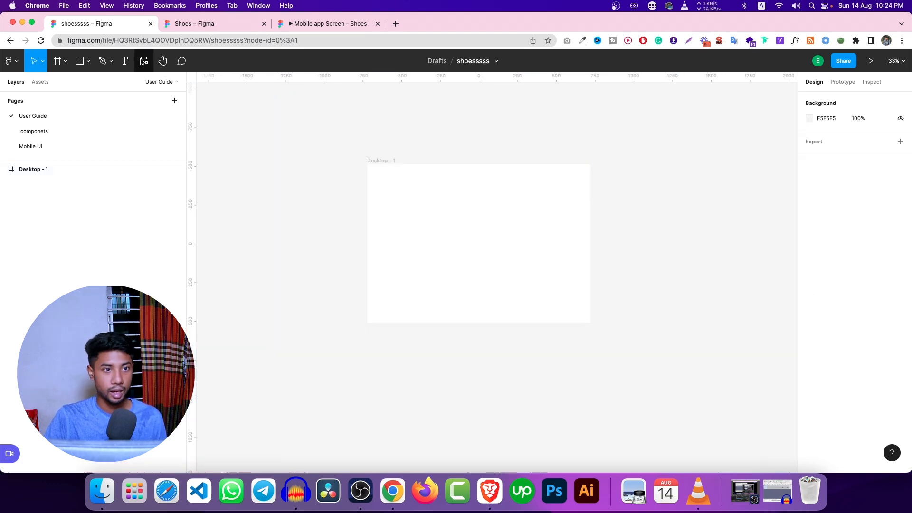
Add the text 01 near the upper-left corner of the Desktop - 1 frame and set its size to 185.
left_click(124, 61)
left_click(381, 184)
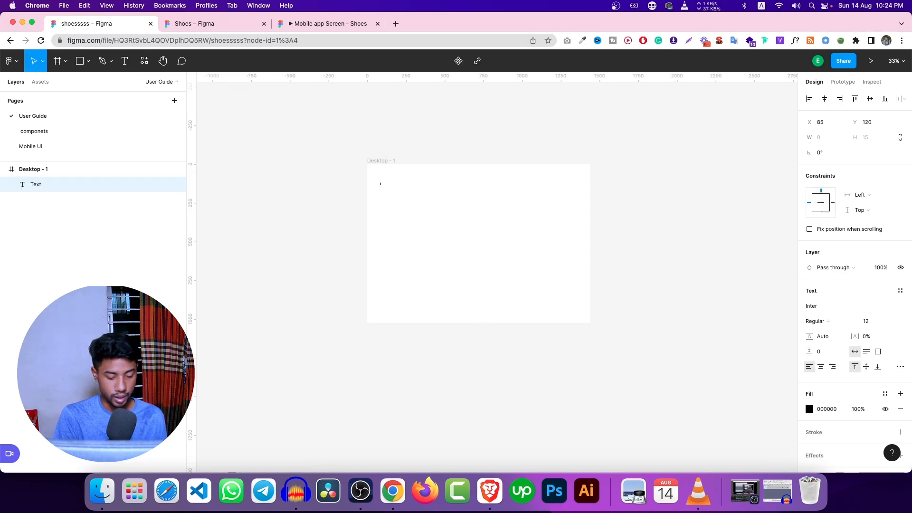
type("01")
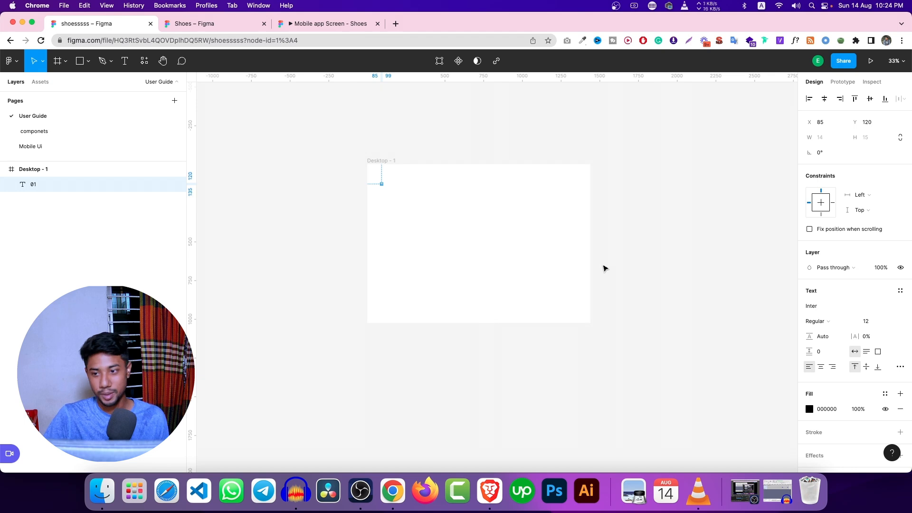
left_click(878, 322)
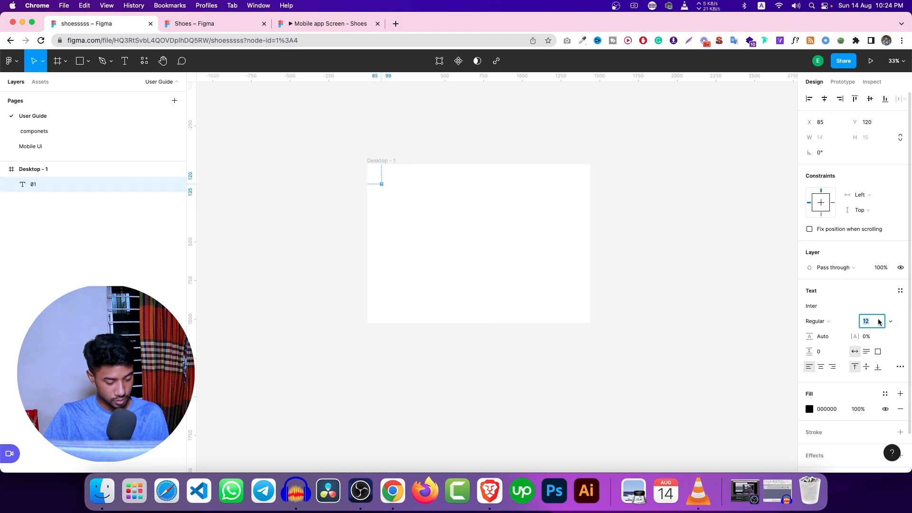
type("185")
left_click(534, 296)
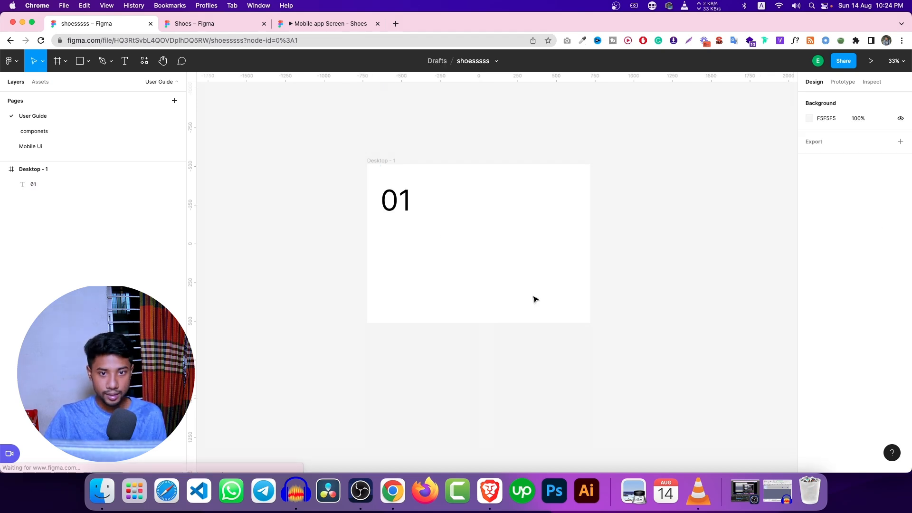
Set the 01 text's font to Roboto Bold and move it to about X 60, Y 44 in the frame.
left_click(399, 195)
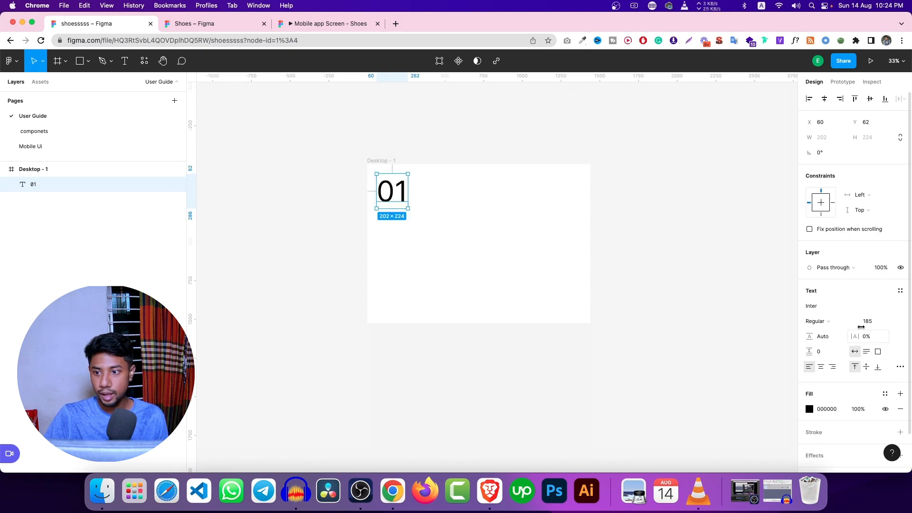
left_click(836, 306)
type("Roboto")
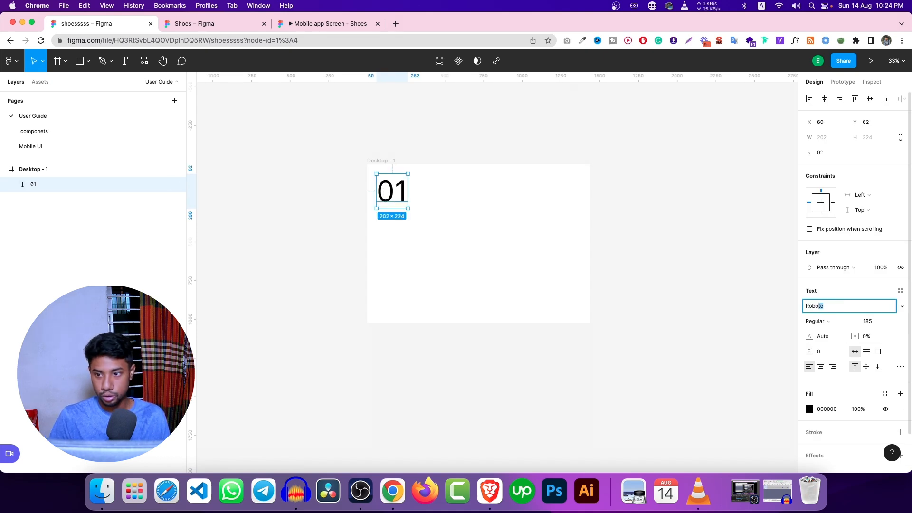
key("Return")
left_click(824, 327)
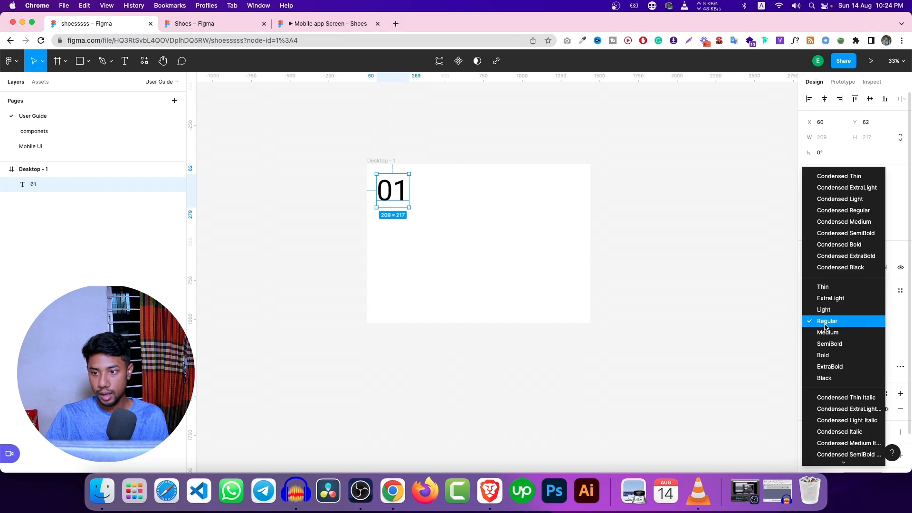
left_click(829, 356)
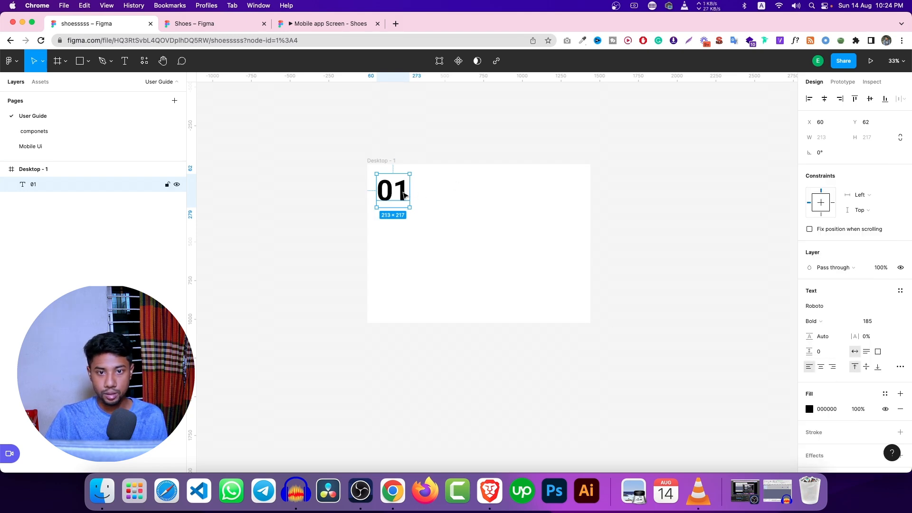
left_click_drag(404, 194, 404, 191)
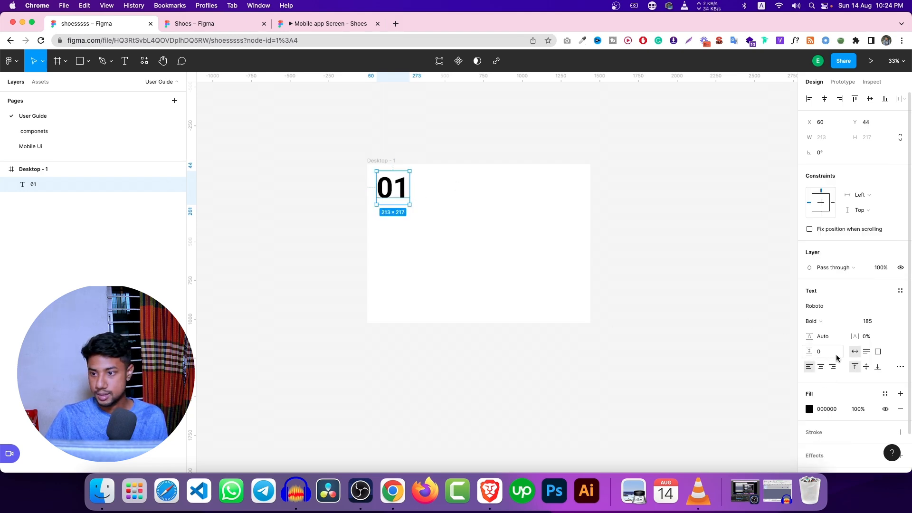
Change the fill of the 01 text to light grey, about CFCFCF.
left_click(824, 409)
left_click(809, 409)
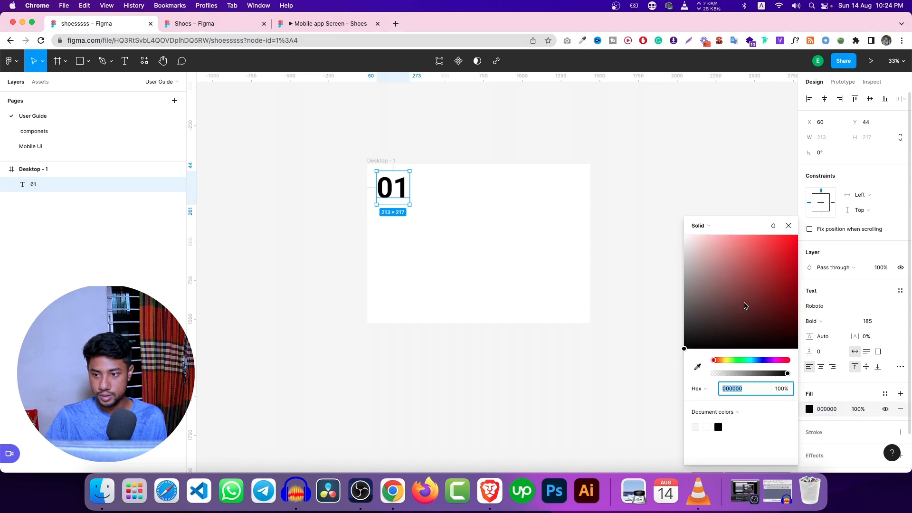
left_click_drag(743, 306, 670, 260)
left_click(636, 243)
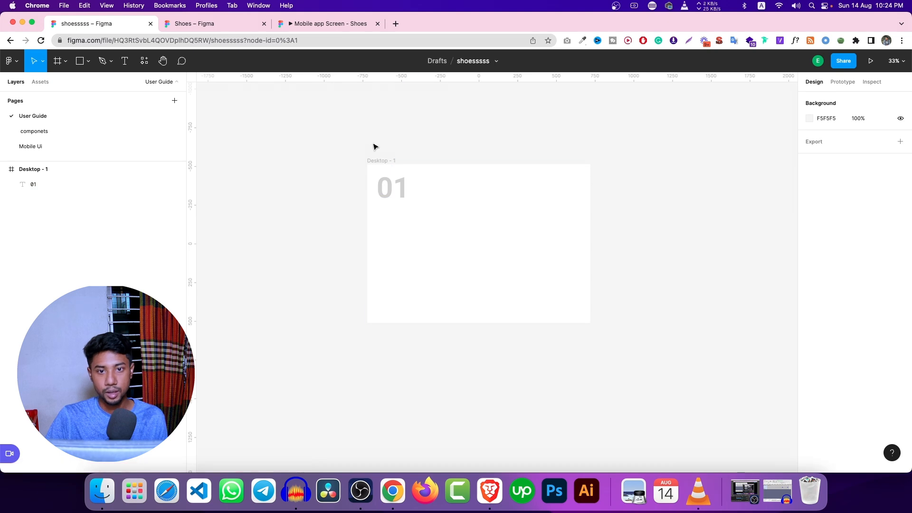
left_click(387, 187)
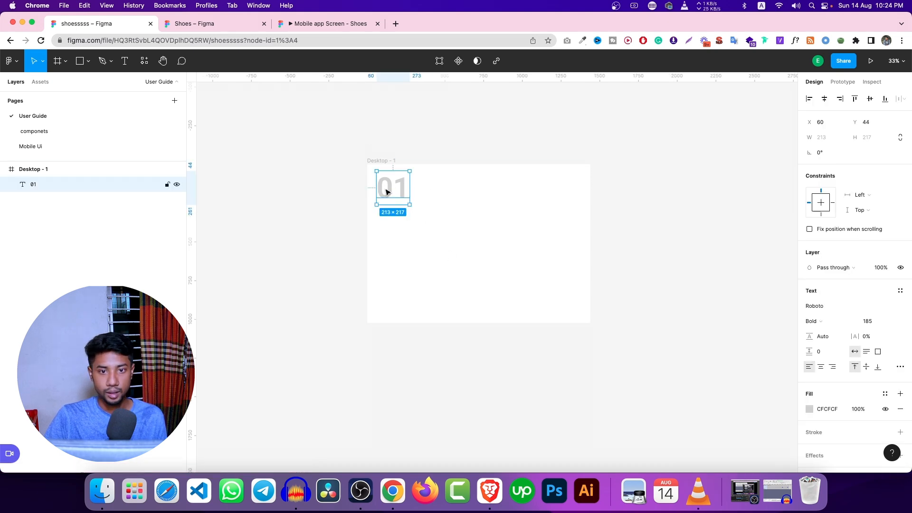
Add the text Color to the right of 01 and align it vertically with the number.
left_click(125, 60)
left_click(418, 184)
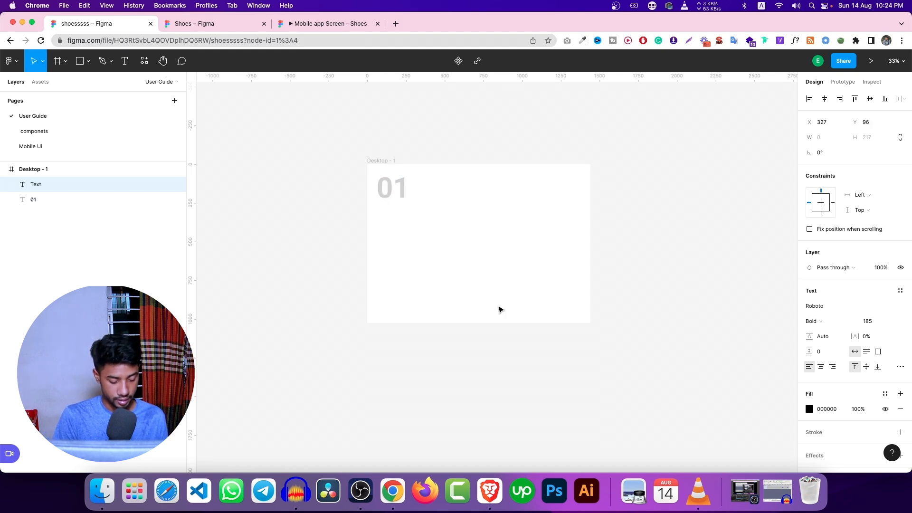
type("Color")
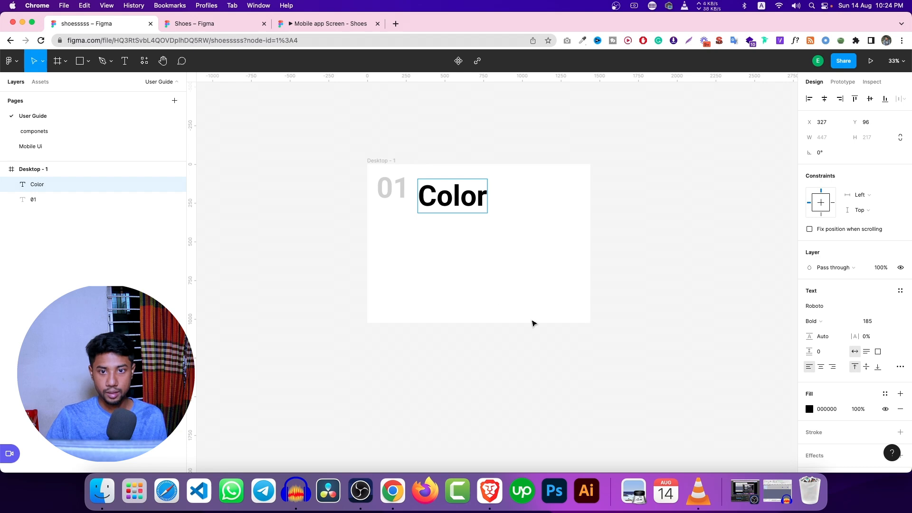
key("Escape")
left_click_drag(465, 199, 465, 191)
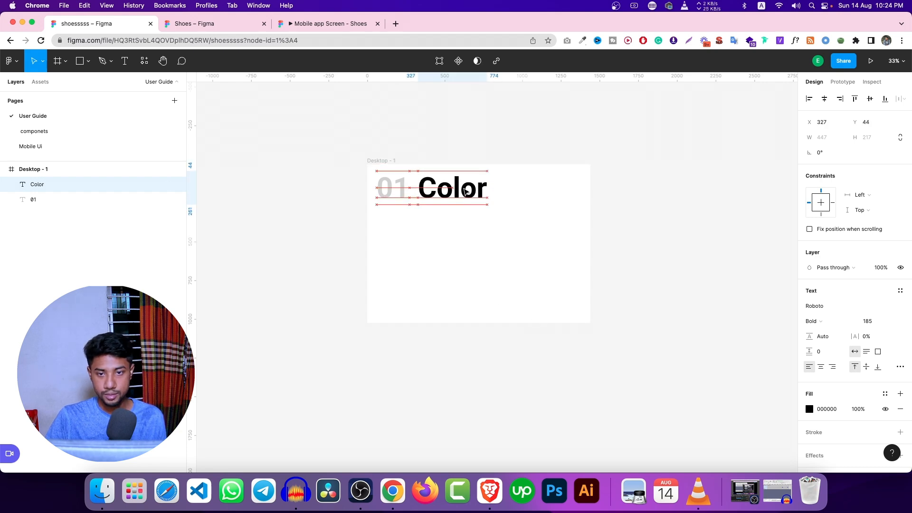
Set the Color text to size 100 and Regular weight, and place it close beside 01, vertically centred on it.
left_click(880, 321)
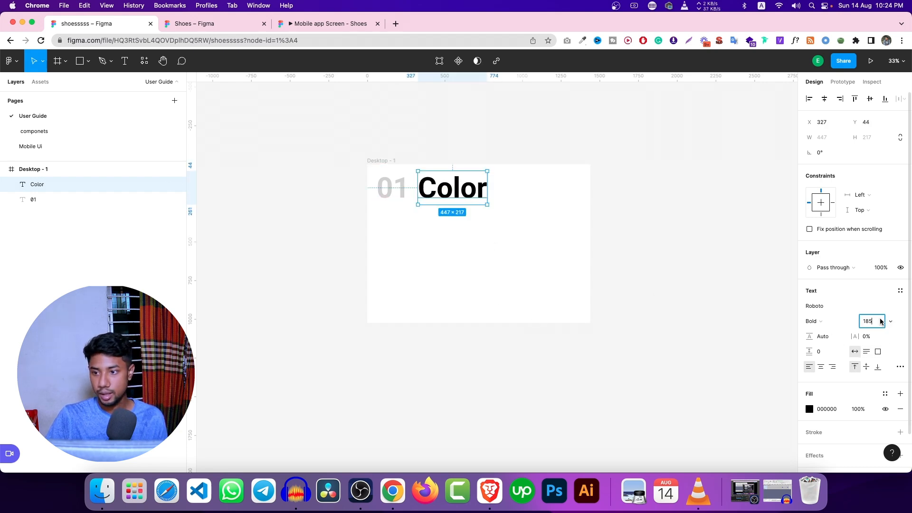
key("cmd+a")
type("100")
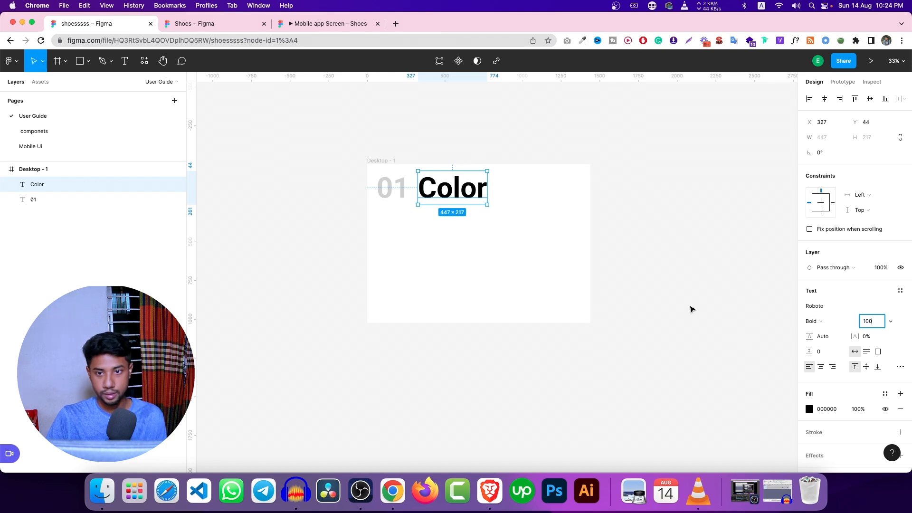
left_click(690, 309)
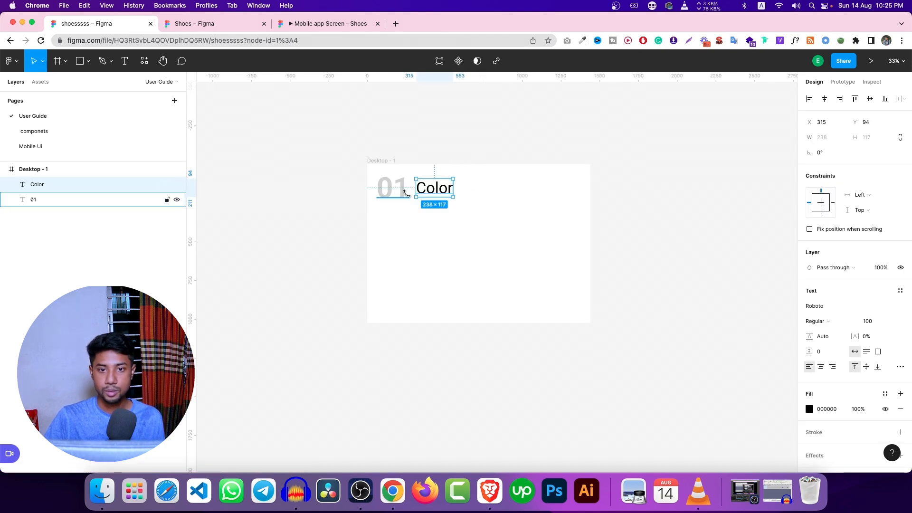
left_click(436, 226)
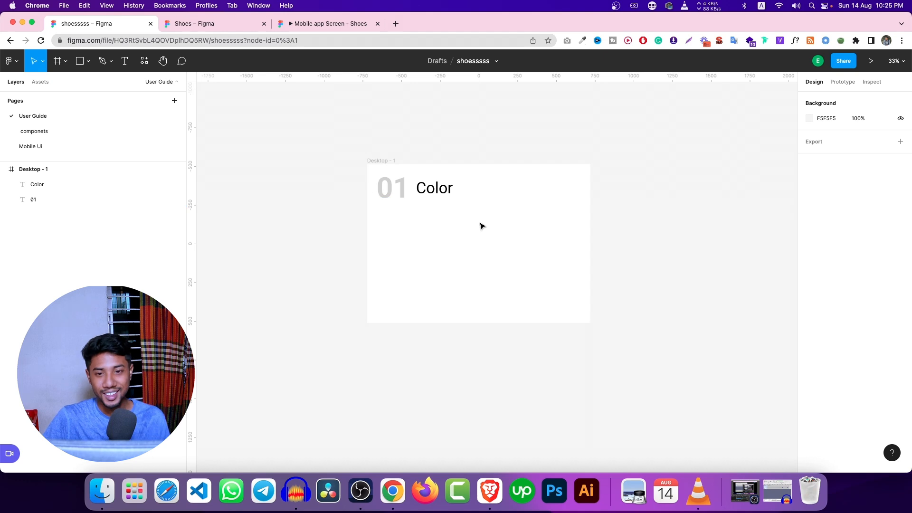
left_click_drag(444, 195, 443, 193)
Wrap the 01 and Color texts in a horizontal auto layout frame and rename it title.
mouse_move(498, 245)
left_mouse_down()
mouse_move(464, 236)
mouse_move(378, 172)
left_mouse_up()
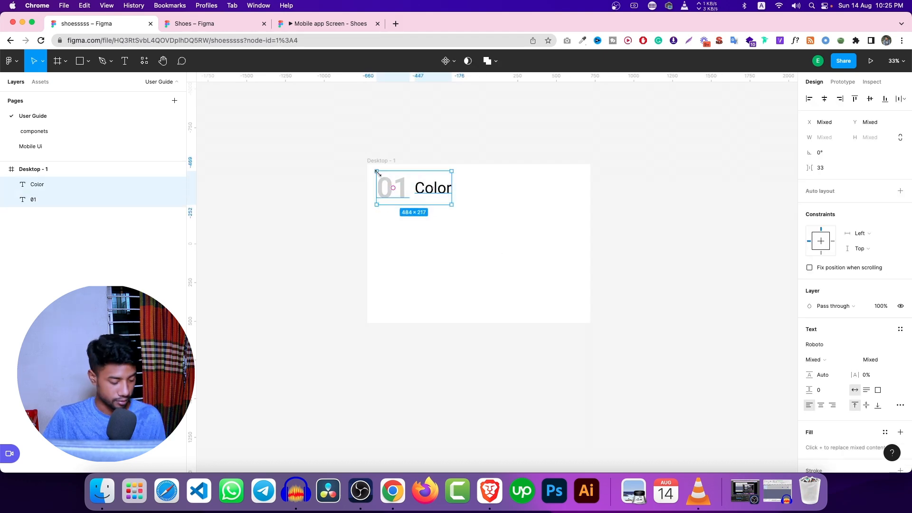
key("shift+a")
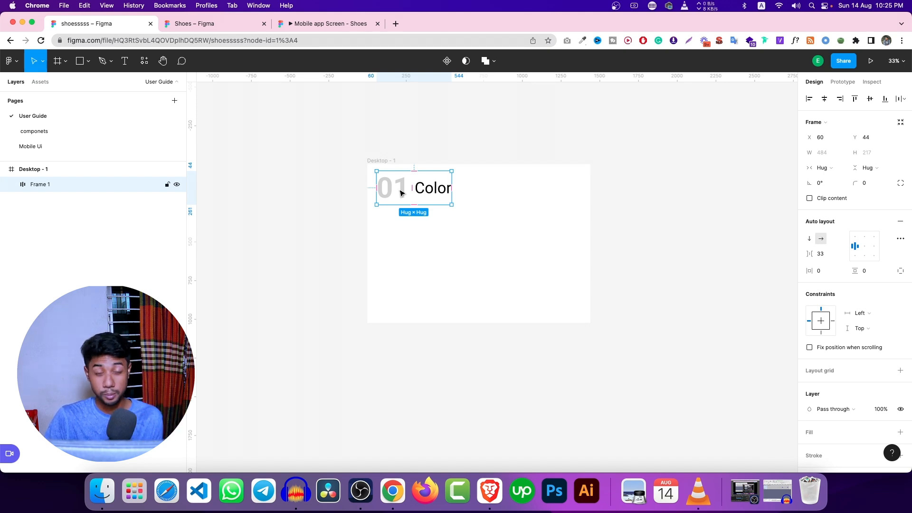
double_click(65, 189)
type("title")
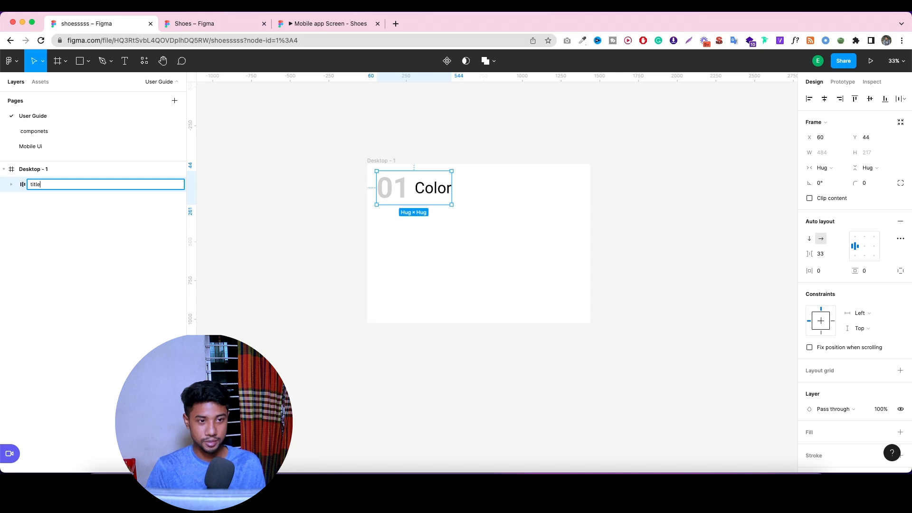
left_click(369, 260)
Move the title frame to about X 45, Y 26 and set its auto layout item spacing to 24.
left_click_drag(430, 189, 428, 186)
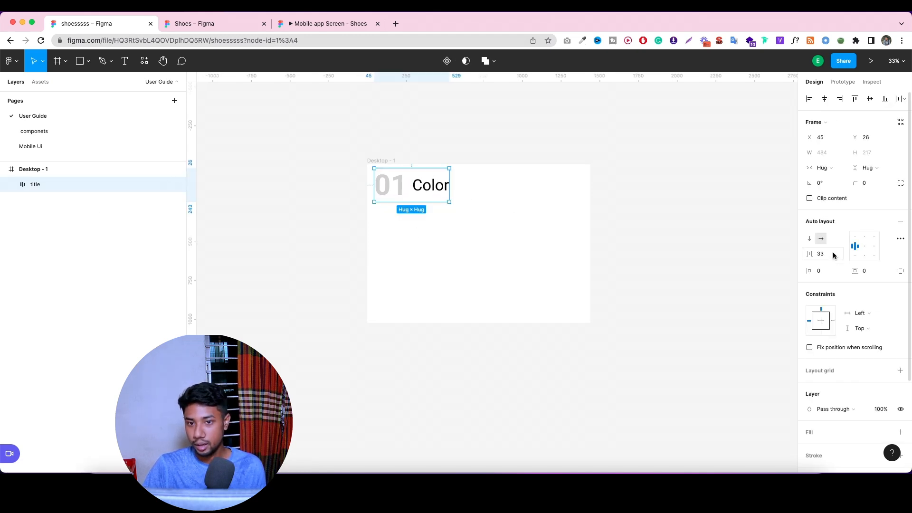
left_click(901, 241)
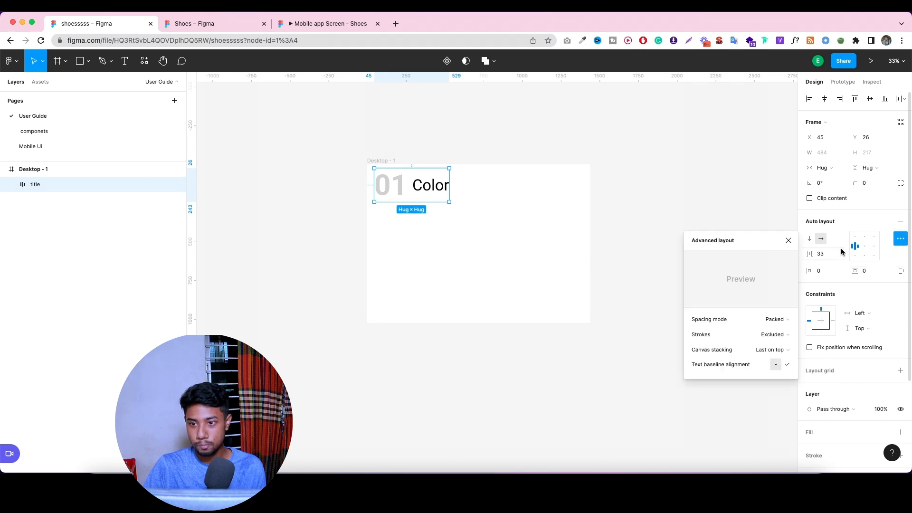
left_click(827, 255)
key("Down")
key("Down")
key("Down")
key("Down")
key("Down")
key("Down")
key("Down")
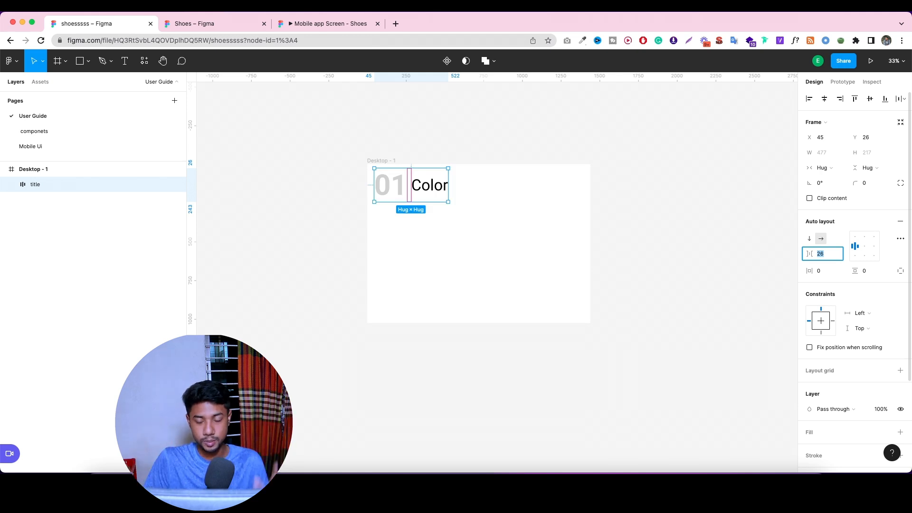
key("Down")
key("Down")
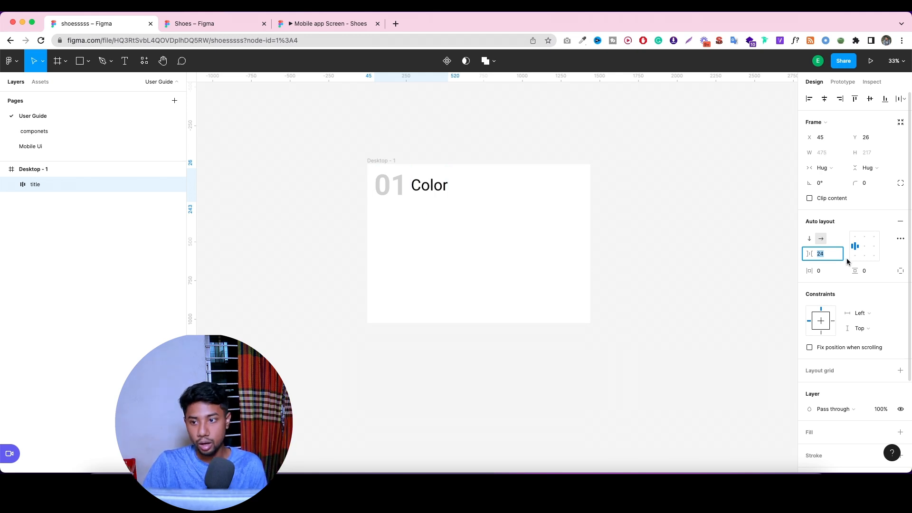
left_click(900, 239)
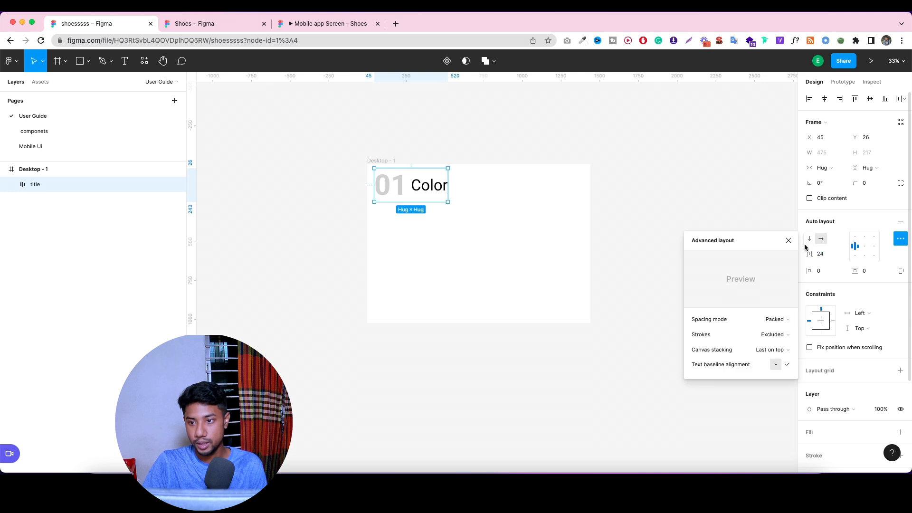
left_click(779, 319)
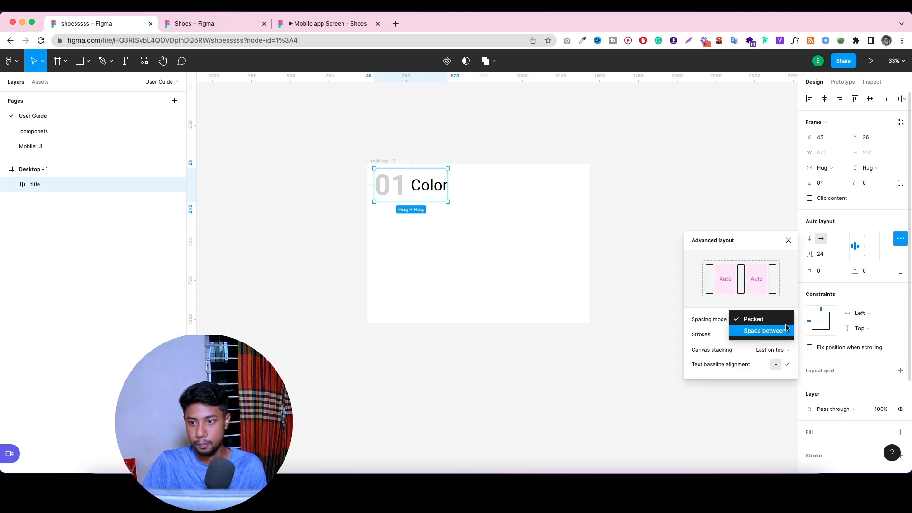
left_click(640, 300)
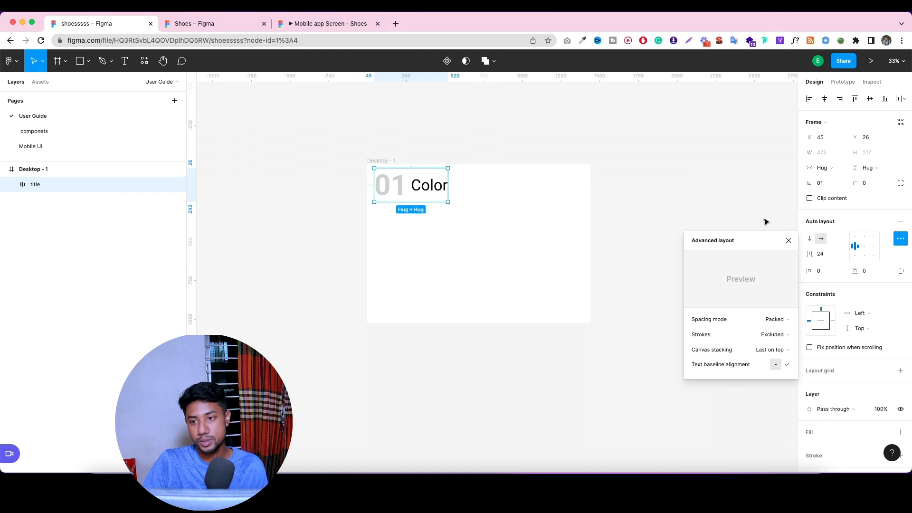
left_click(788, 240)
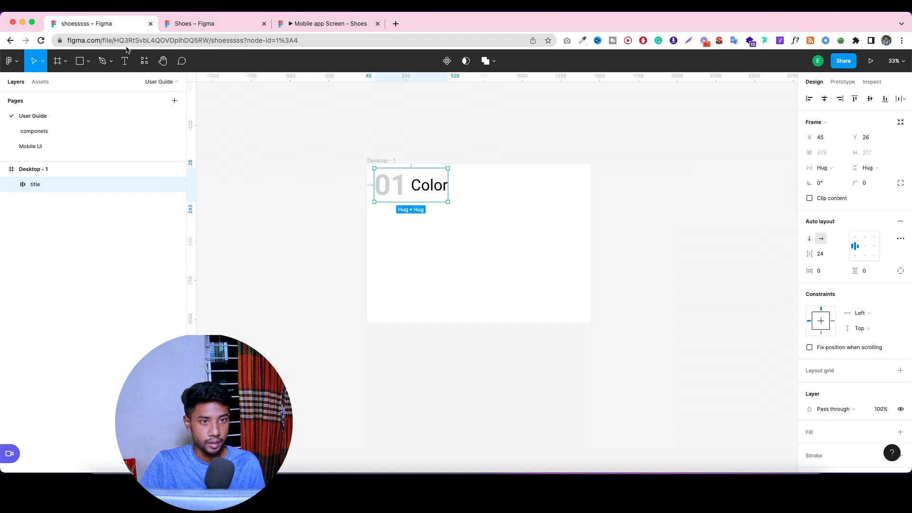
Add the text primary on the Desktop - 1 frame, below the title.
key("t")
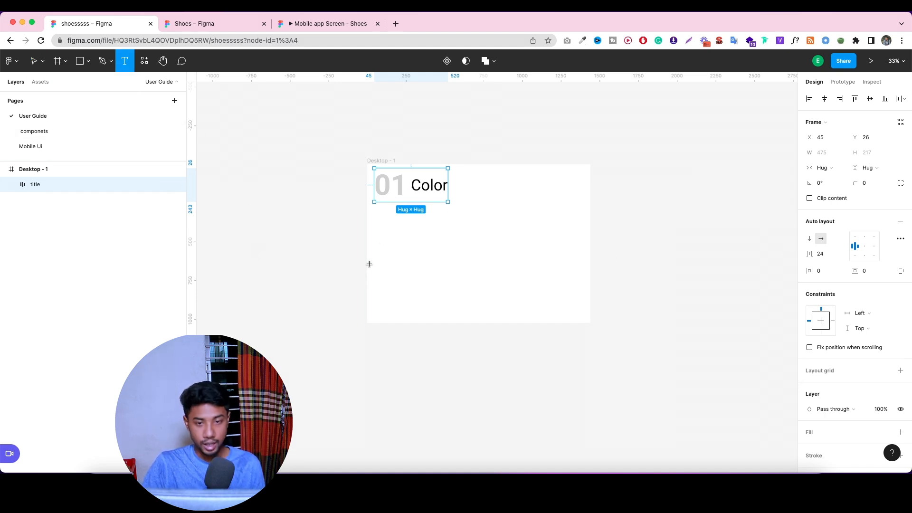
left_click(385, 224)
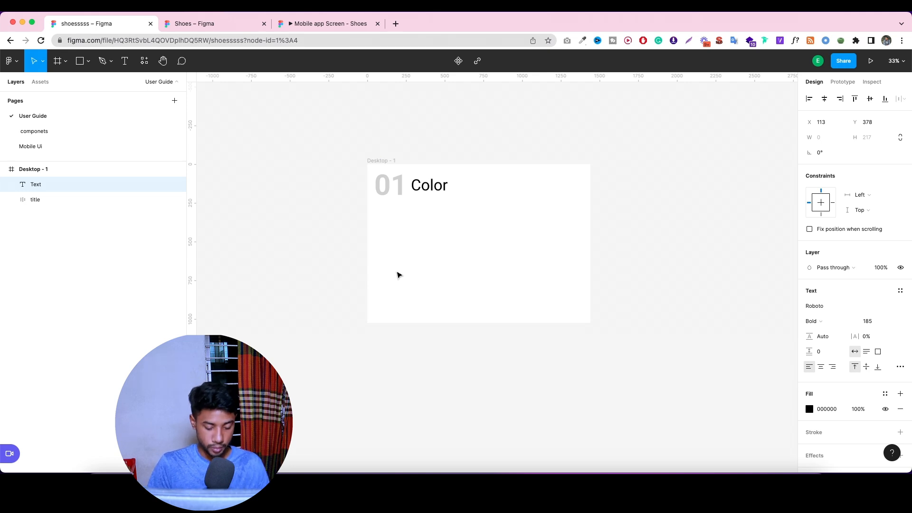
type("primary")
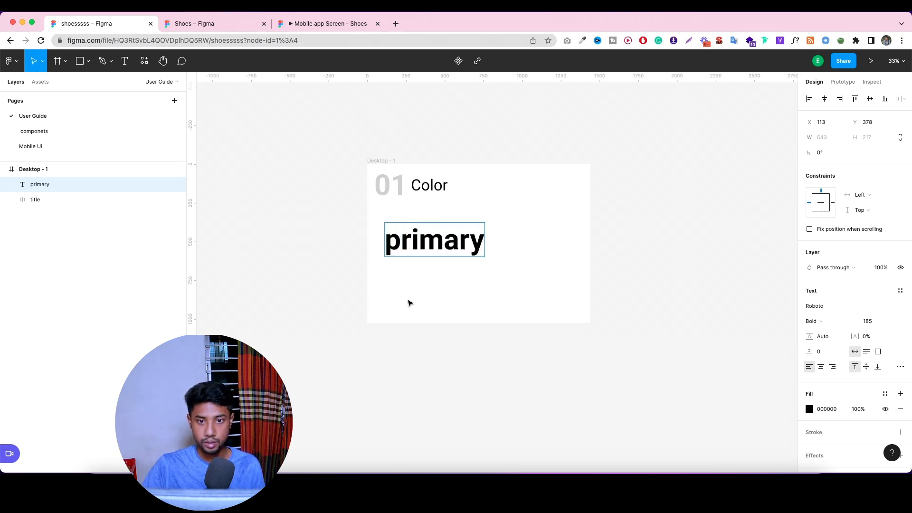
key("Escape")
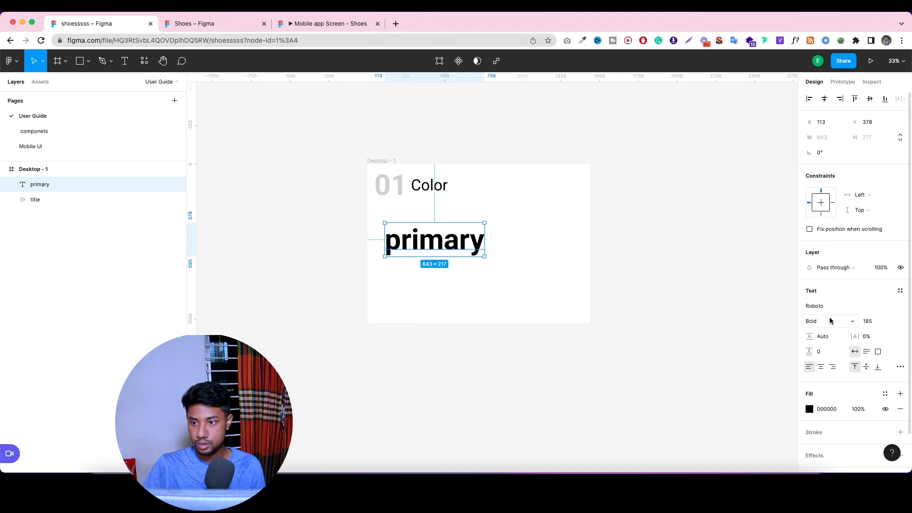
Set the primary text to size 66 and Regular weight.
left_click(870, 321)
type("66")
left_click(731, 340)
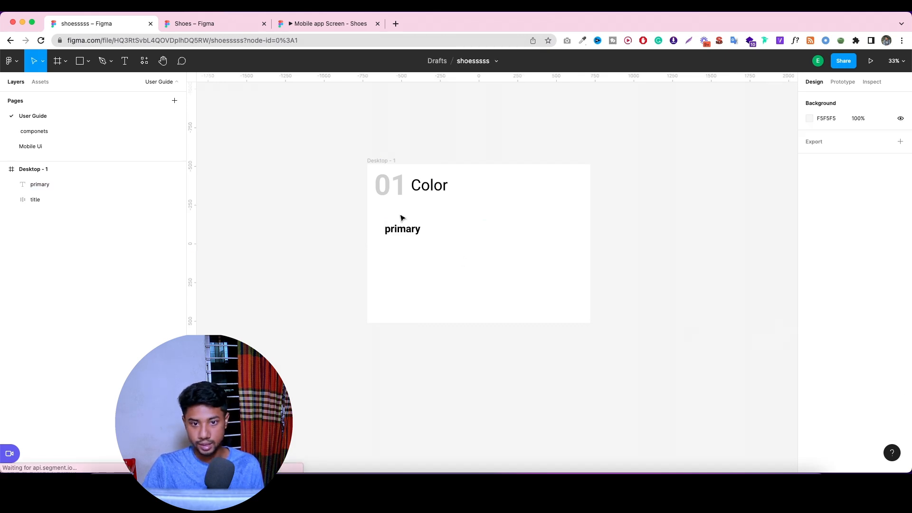
left_click(413, 231)
left_click(822, 322)
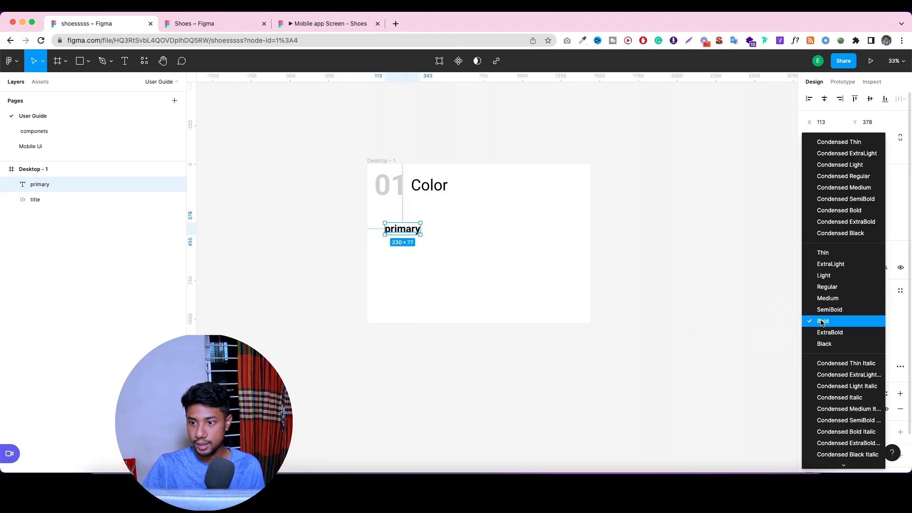
left_click(827, 288)
Move the primary text below the title, left-aligned with it, at about X 45, Y 359.
left_click_drag(407, 228, 394, 223)
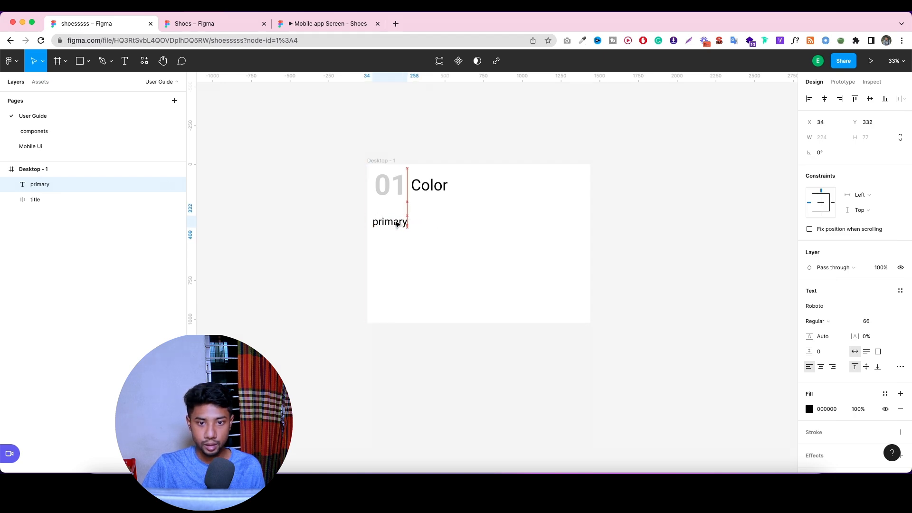
double_click(390, 222)
left_click(375, 223)
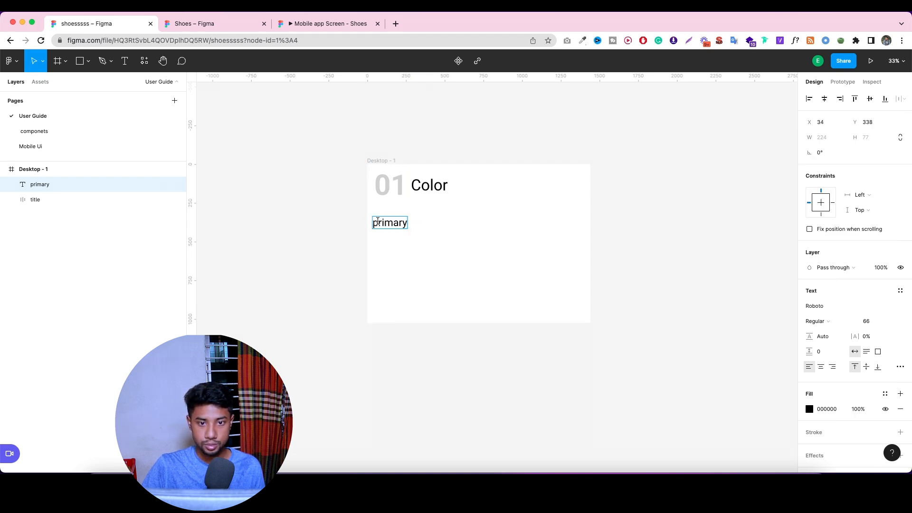
key("Escape")
left_click_drag(399, 227, 400, 230)
Draw a square of about 165 × 165 to the right of the primary text, vertically centred on it.
left_click(84, 62)
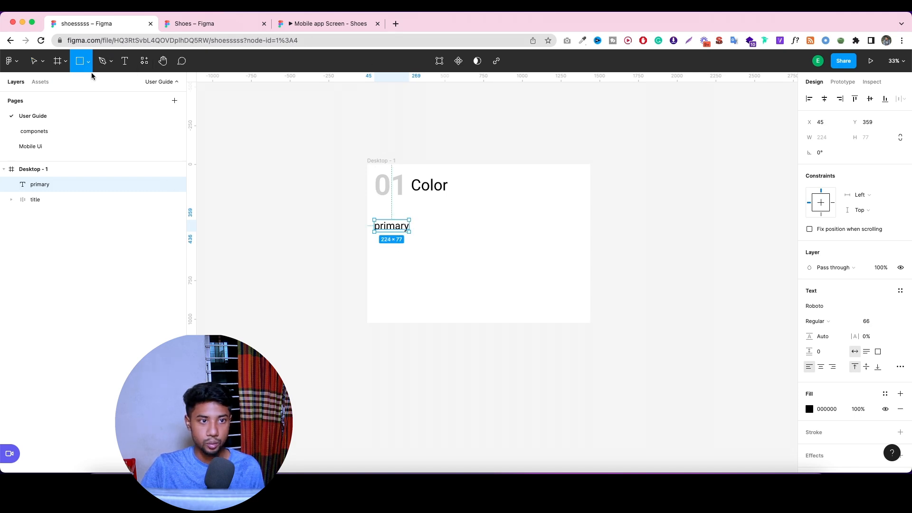
left_click(88, 66)
left_click(84, 87)
mouse_move(422, 211)
left_mouse_down()
mouse_move(466, 251)
mouse_move(443, 227)
left_mouse_up()
Capitalize the first letter of the primary text so that it reads Primary.
left_click(390, 227)
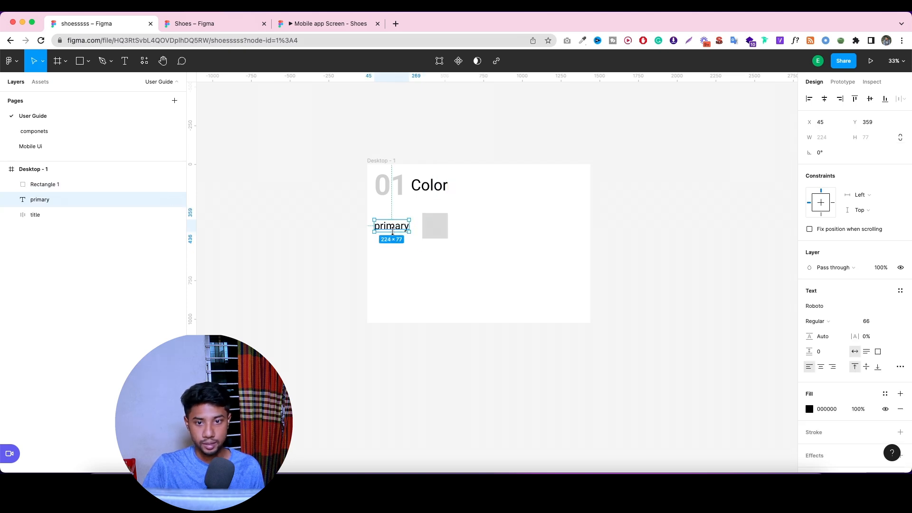
double_click(377, 224)
left_click(376, 226)
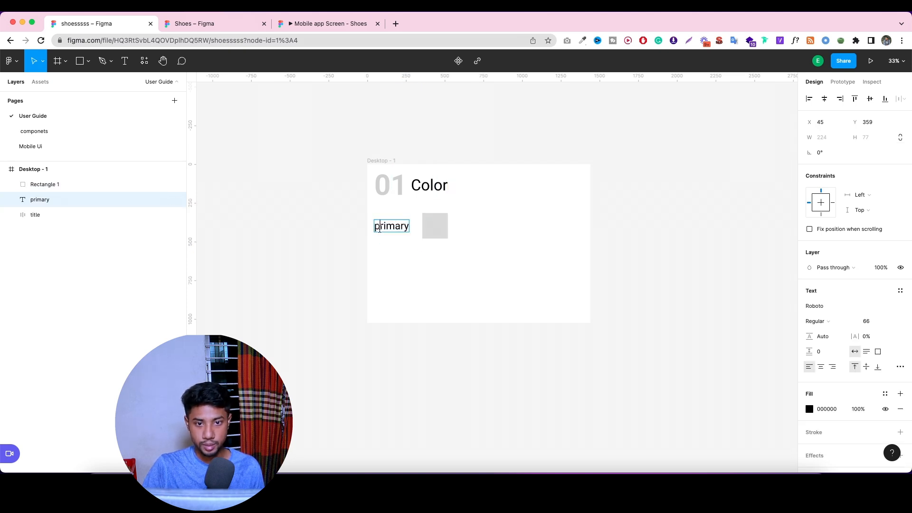
key("shift+Right")
type("P")
key("Escape")
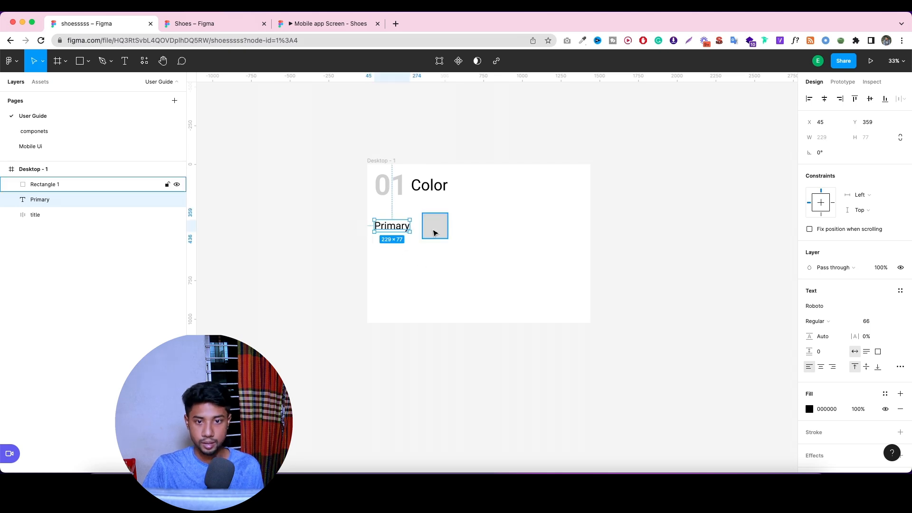
Set the corner radius of the square beside Primary to 12.
left_click(434, 228)
left_click(870, 154)
type("1")
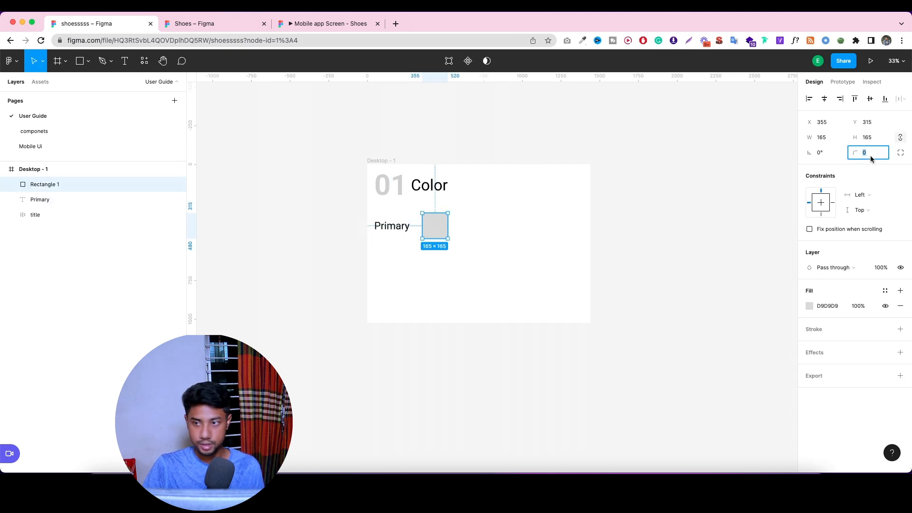
type("2")
left_click(797, 181)
left_click(441, 229)
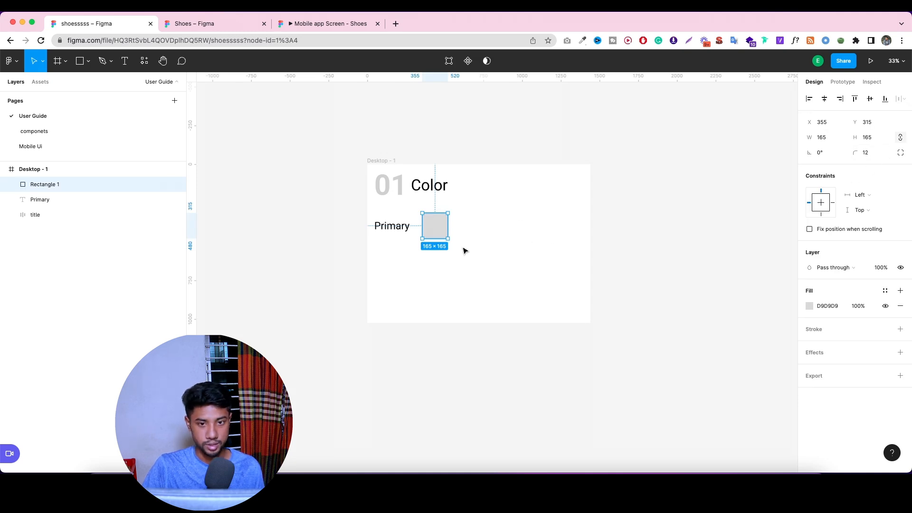
left_click(874, 152)
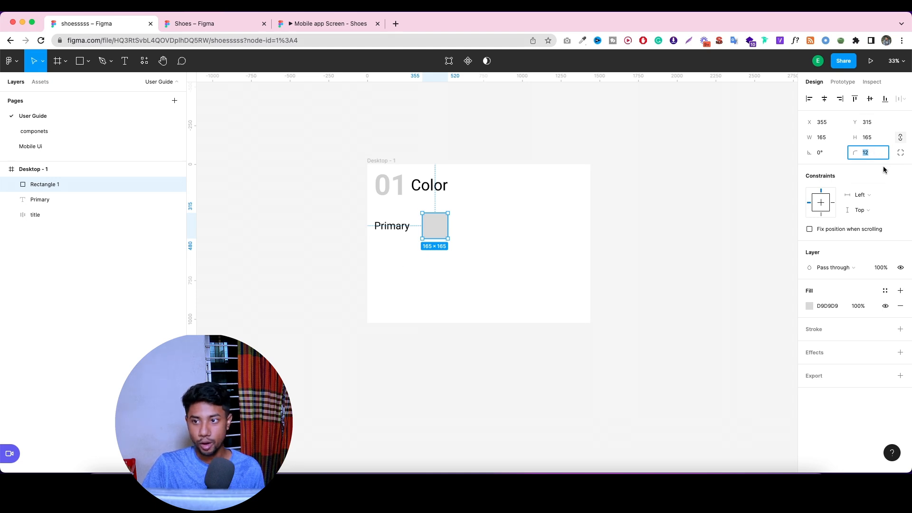
left_click(600, 247)
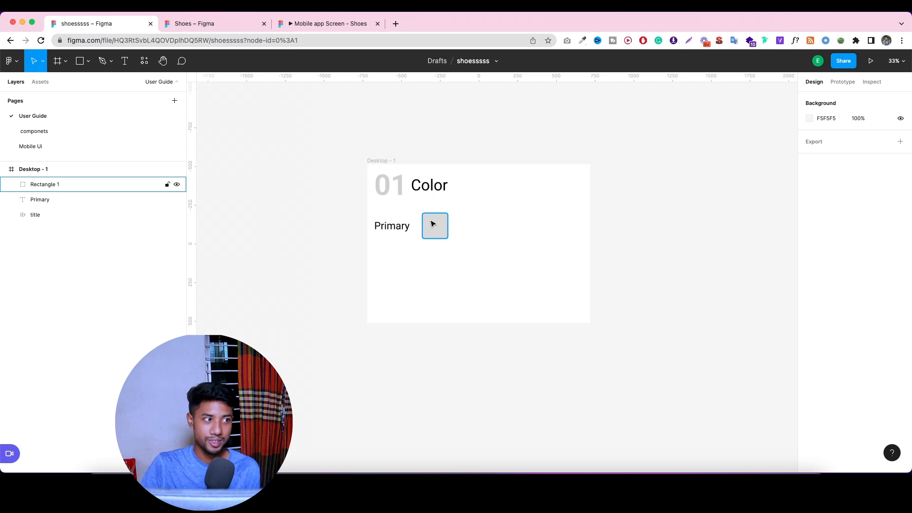
left_click(433, 224)
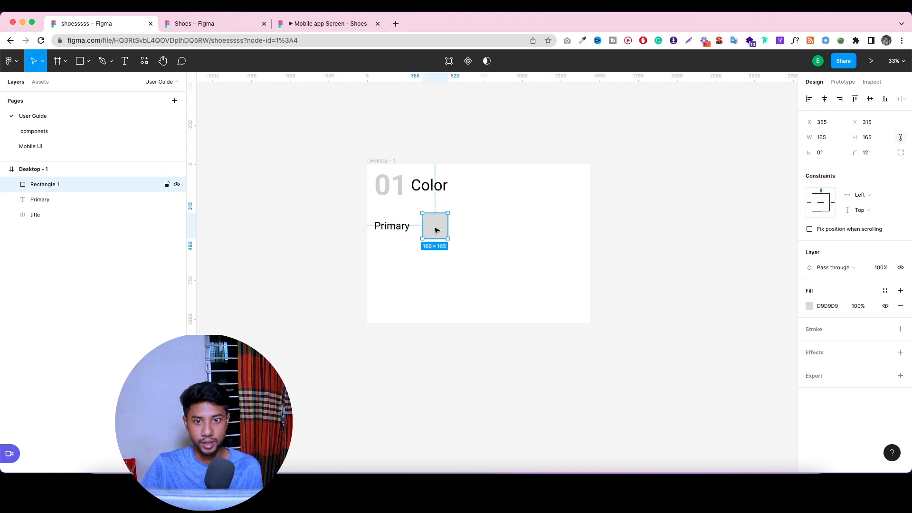
Set the fill color of the square beside Primary to 4E6B79.
scroll(437, 240, "up", 5)
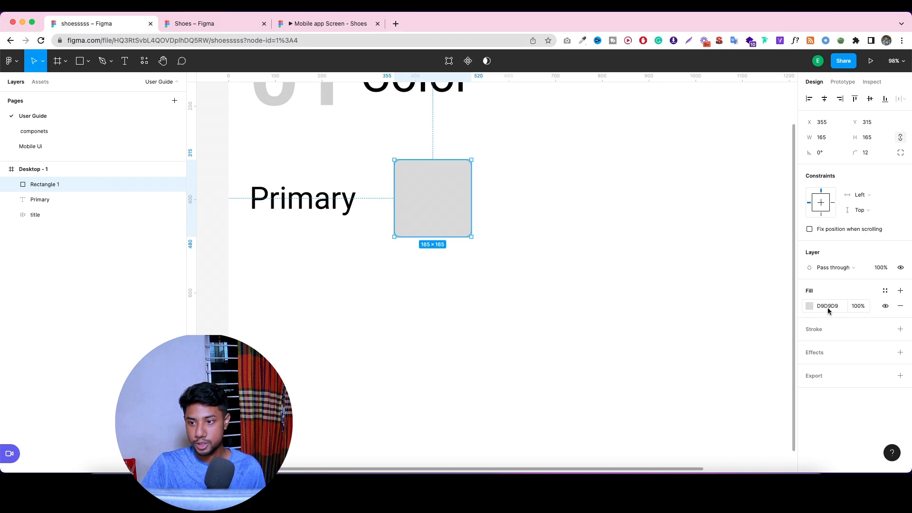
left_click(828, 308)
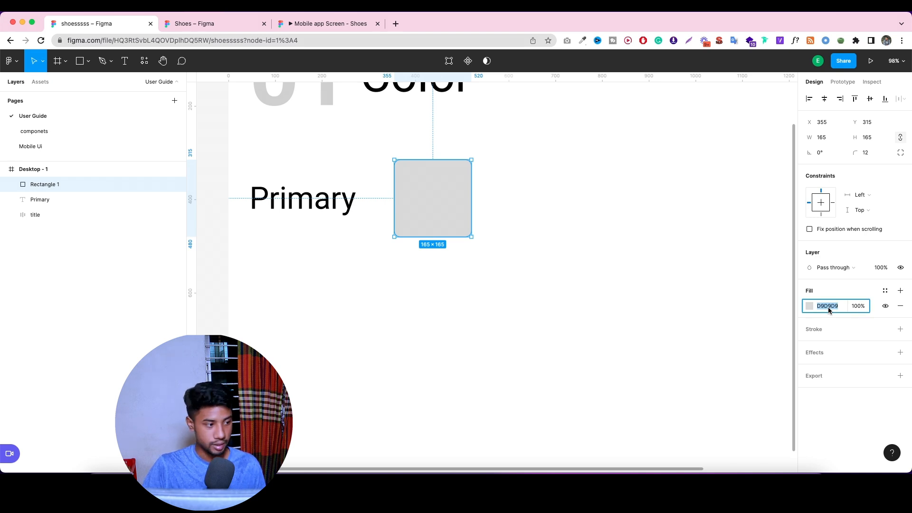
type("4E6B79")
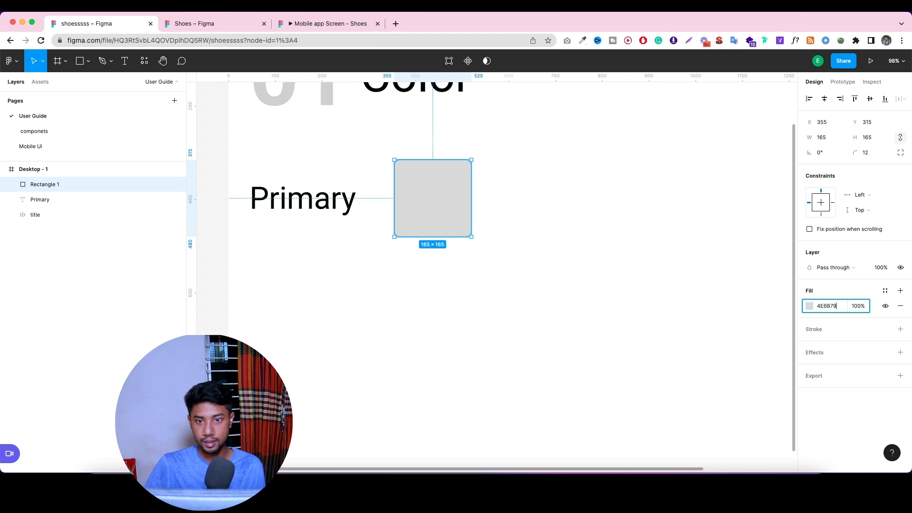
left_click(715, 294)
Copy the primary hex code #4E6BF9 from the Shoes reference file and apply it as the square's fill color.
left_click(464, 195)
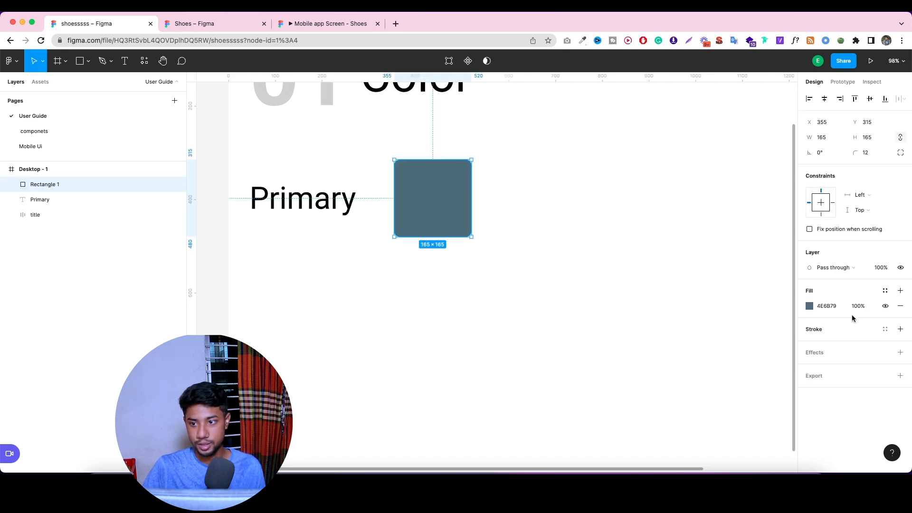
left_click(831, 306)
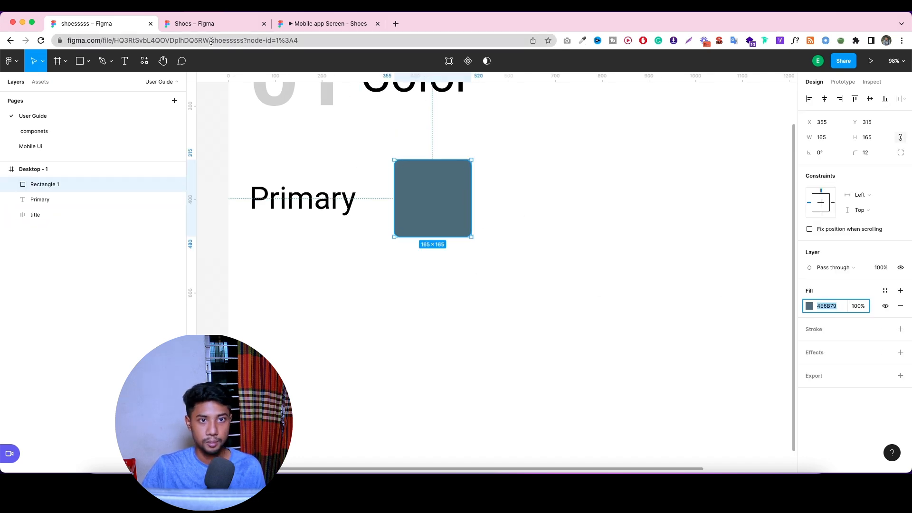
left_click(209, 23)
double_click(348, 243)
key("super+c")
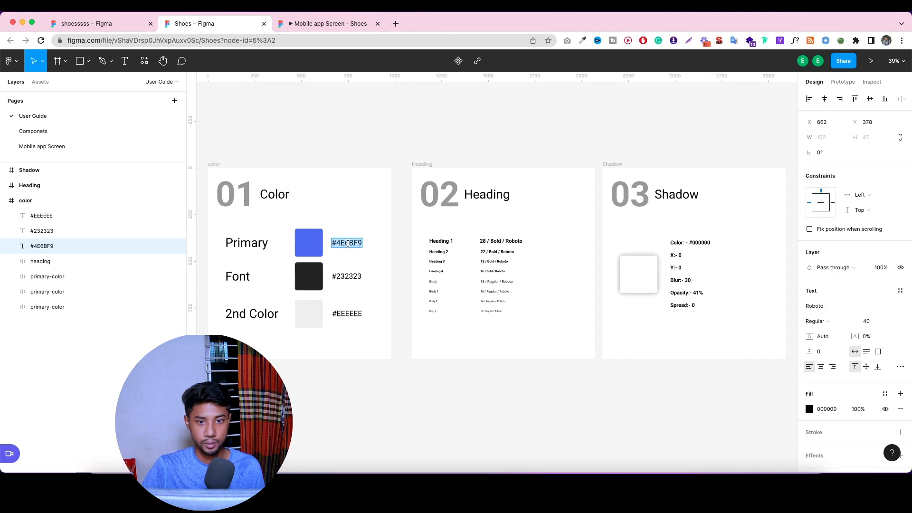
left_click(93, 23)
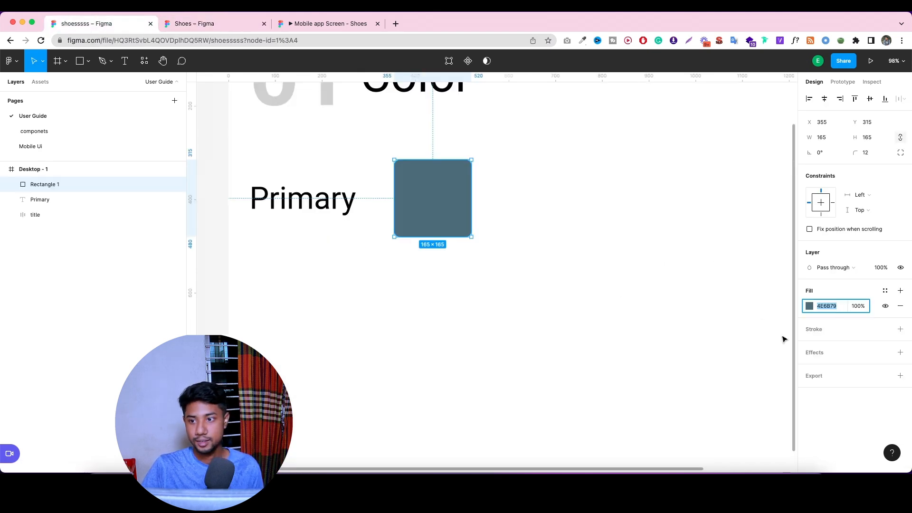
key("super+v")
left_click(674, 302)
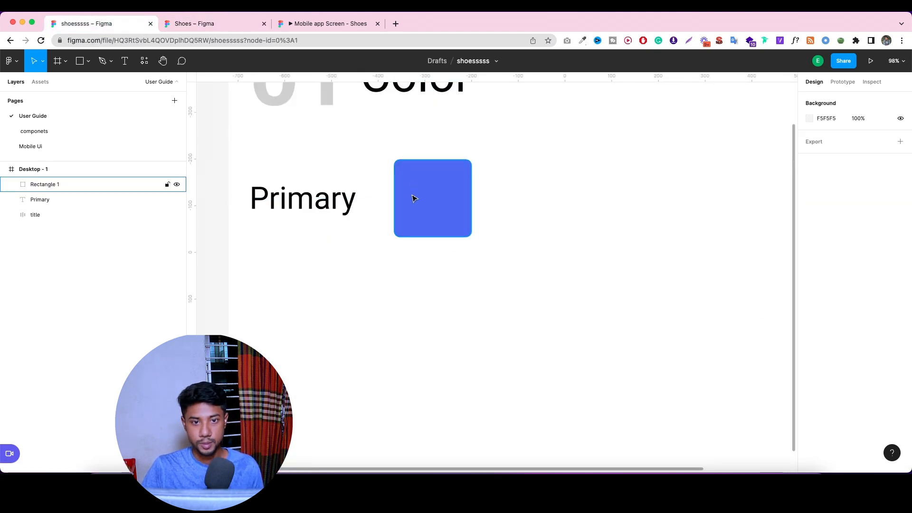
Wrap the Primary text and the blue square in a horizontal auto layout frame and rename it Primary color.
scroll(493, 213, "down", 2)
left_click_drag(545, 273, 289, 191)
key("shift+a")
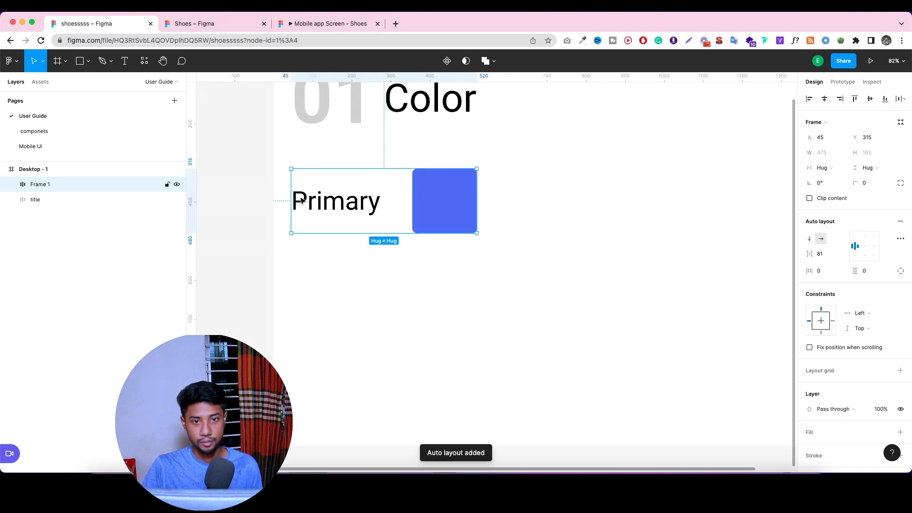
double_click(86, 183)
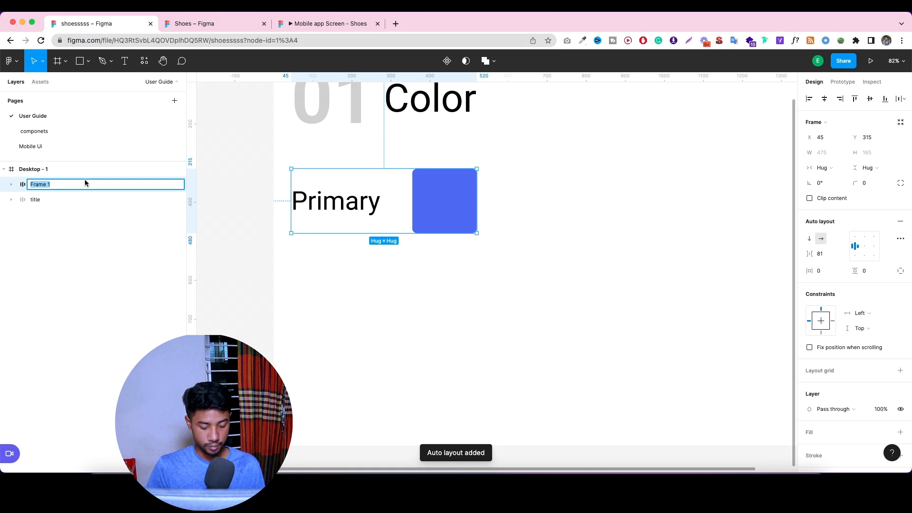
type("PR")
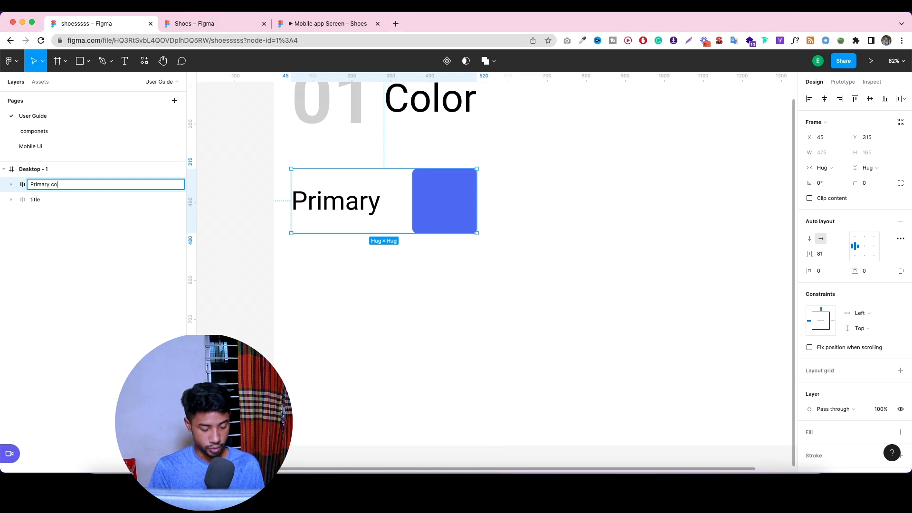
type("r")
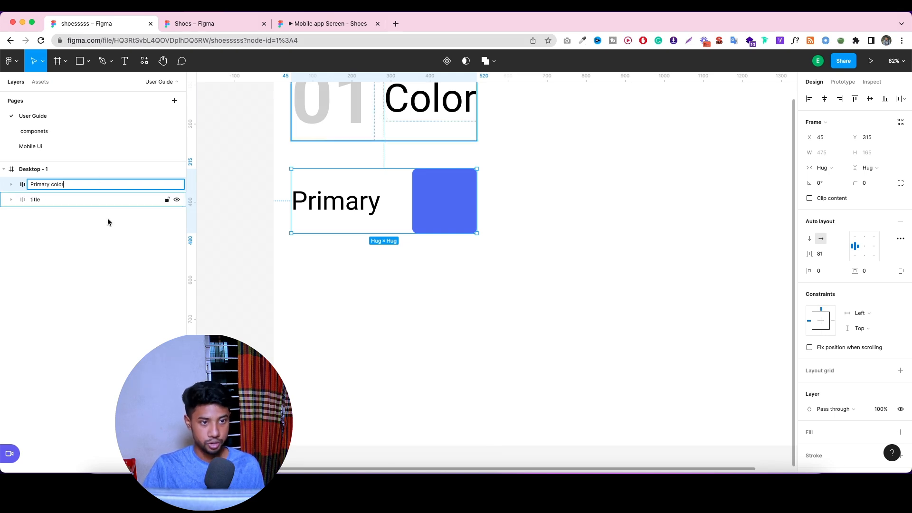
key("Return")
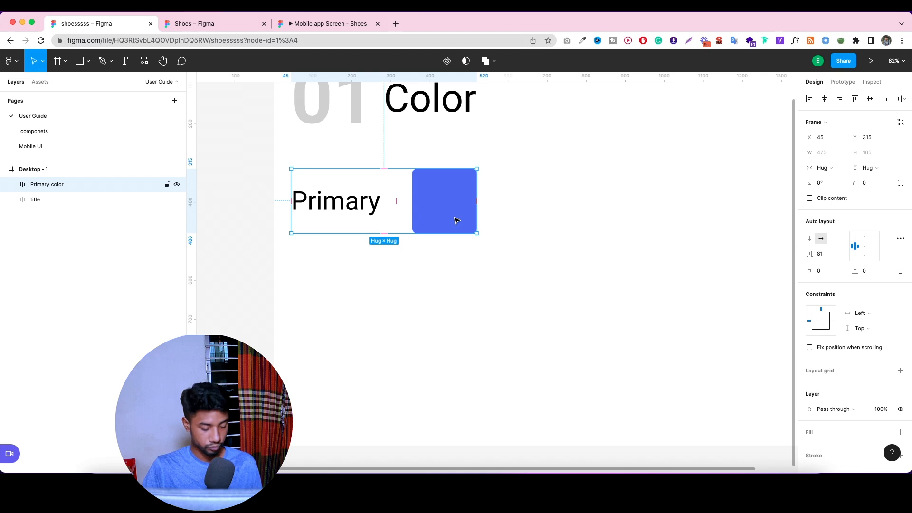
Add the copied hex code #4E6BF9 as text to the right of the blue square, at about X 572, Y 373.
key("t")
left_click(516, 196)
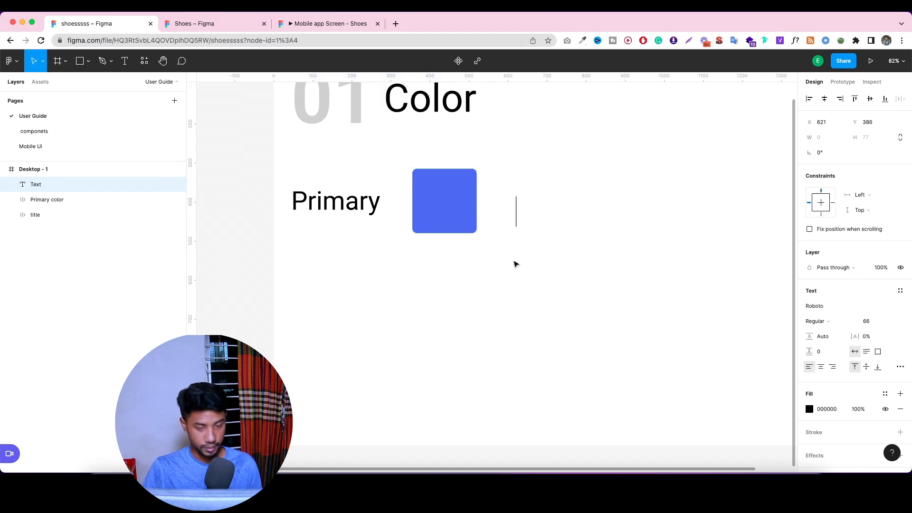
key("super+v")
key("Escape")
left_click_drag(562, 201, 541, 203)
left_click(235, 24)
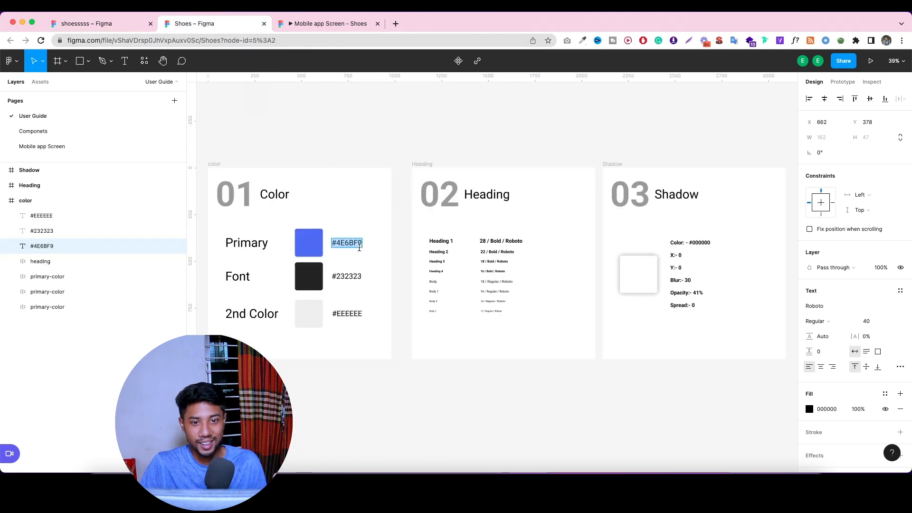
left_click(114, 22)
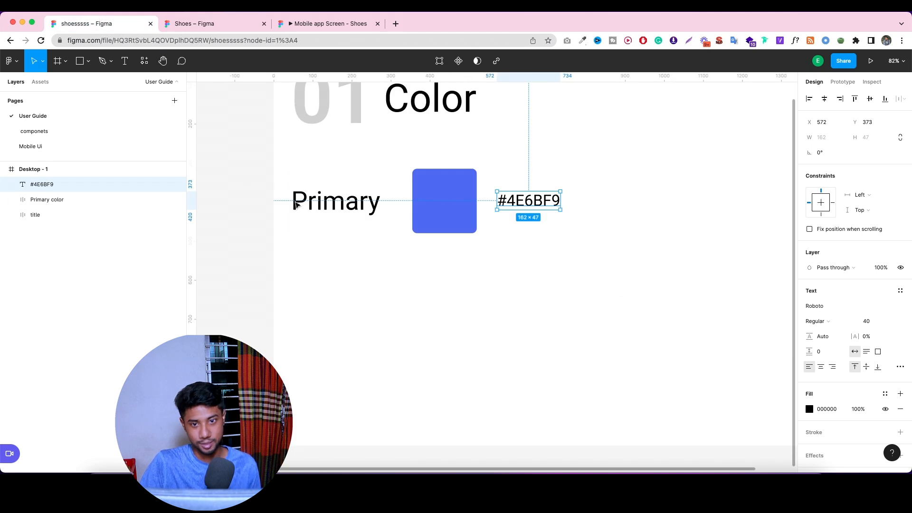
left_click(440, 207)
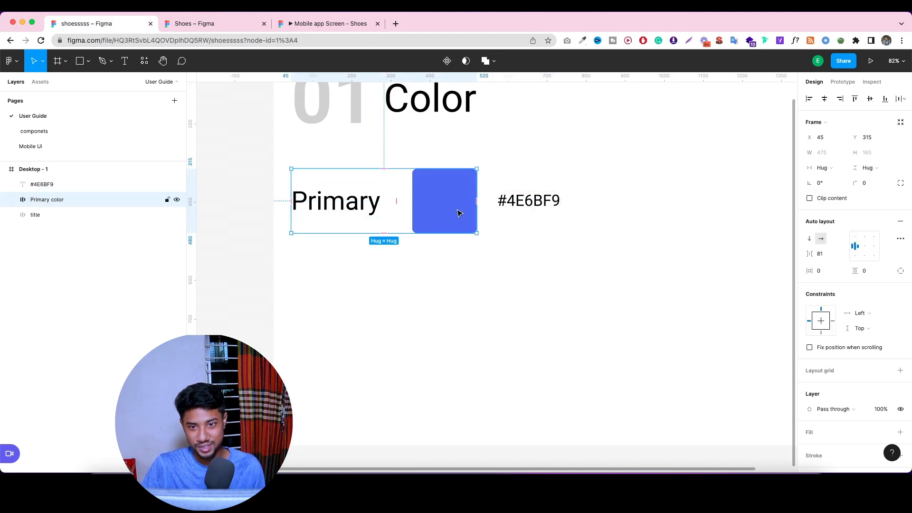
scroll(517, 261, "down", 3)
left_click(537, 212)
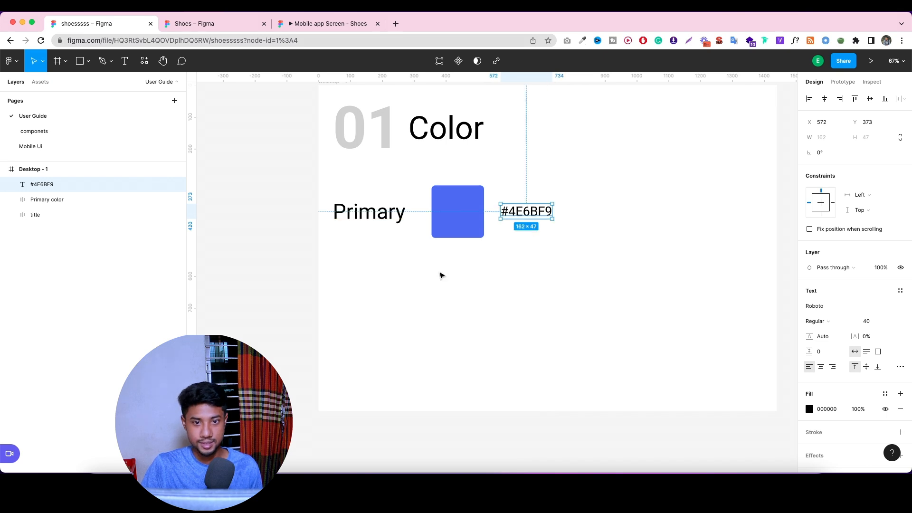
Duplicate the Primary color row directly below the original, at about Y 494, and change the copy's label to Font.
left_click(447, 213)
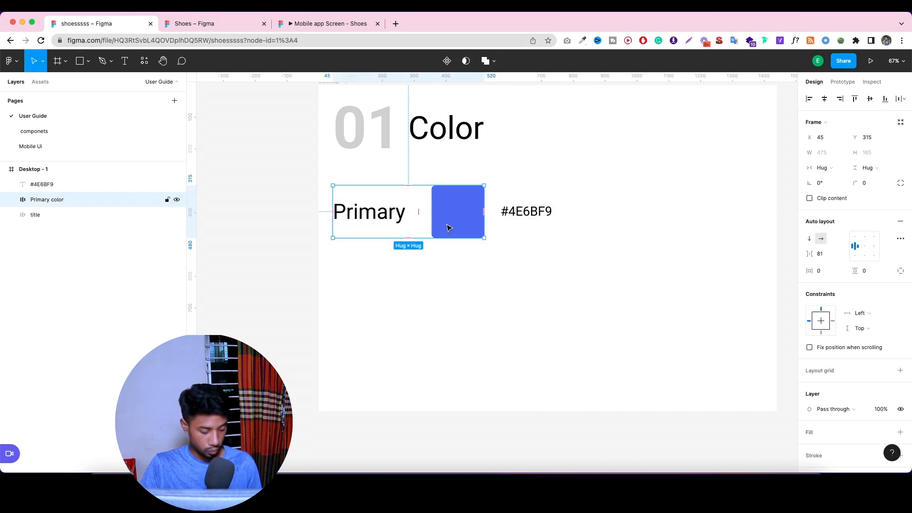
left_click_drag(451, 217, 452, 274)
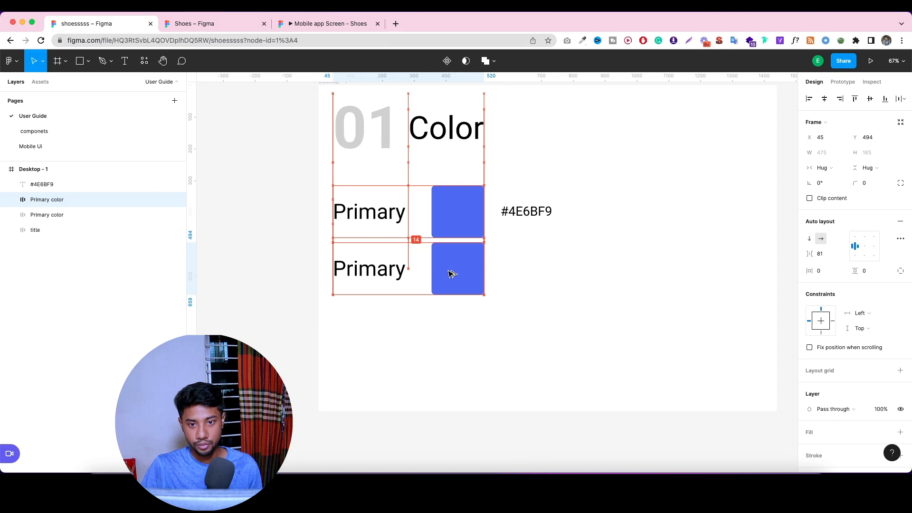
double_click(370, 277)
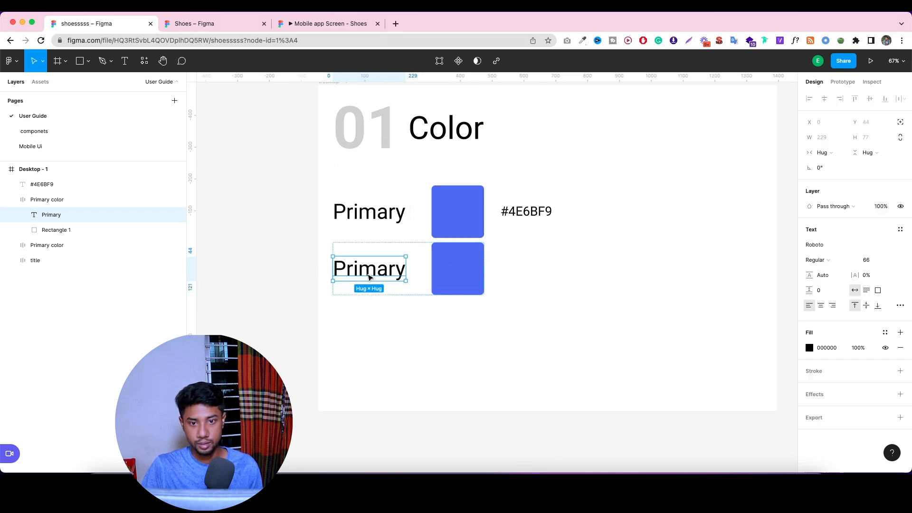
double_click(369, 276)
key("super+a")
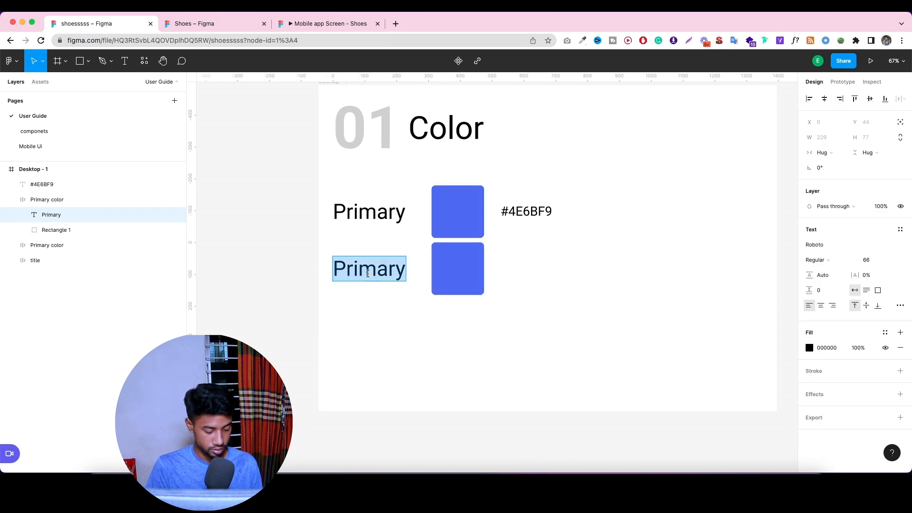
type("Font")
key("Escape")
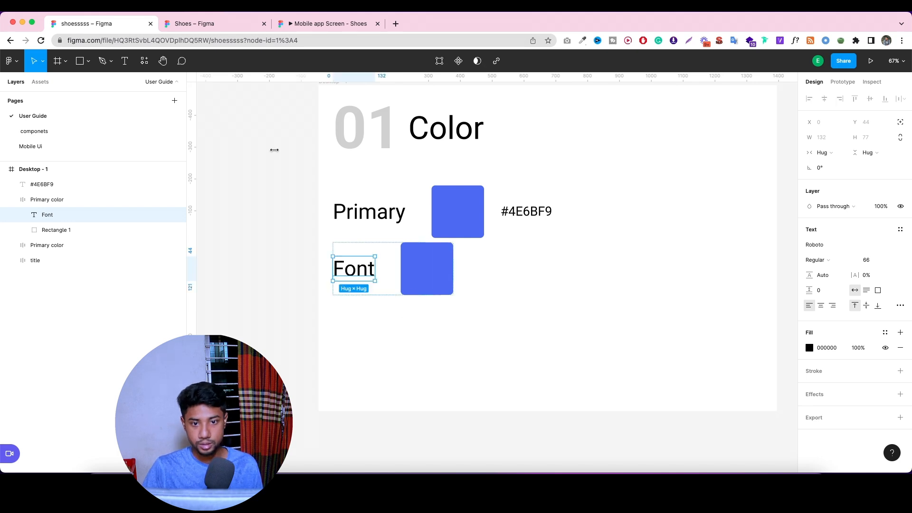
Copy the Font hex code #232323 from the Shoes reference file and apply it as the fill of the square beside Font.
left_click(242, 24)
double_click(353, 276)
key("ctrl+c")
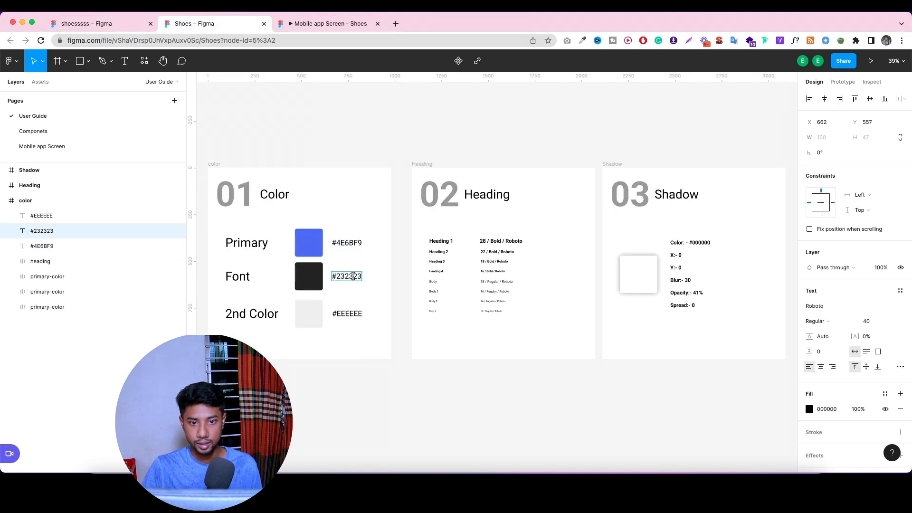
left_click(137, 24)
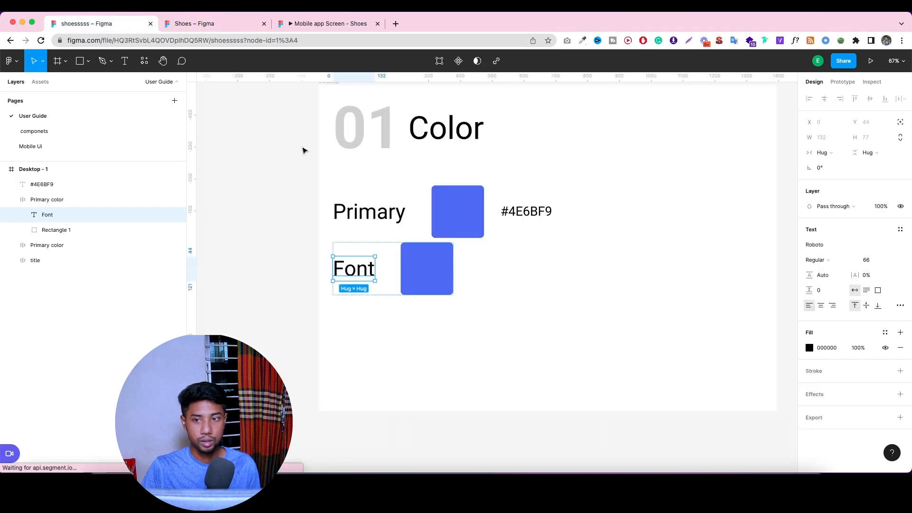
double_click(442, 273)
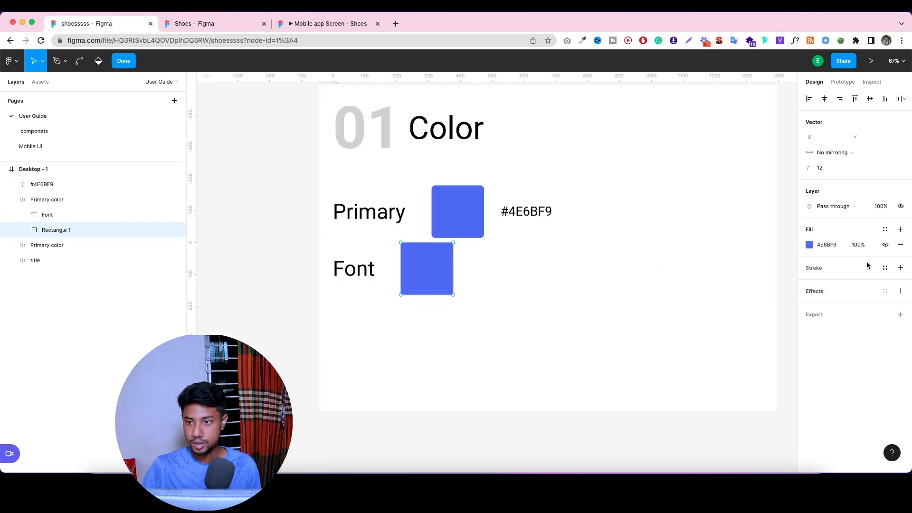
left_click(840, 245)
key("ctrl+v")
key("Return")
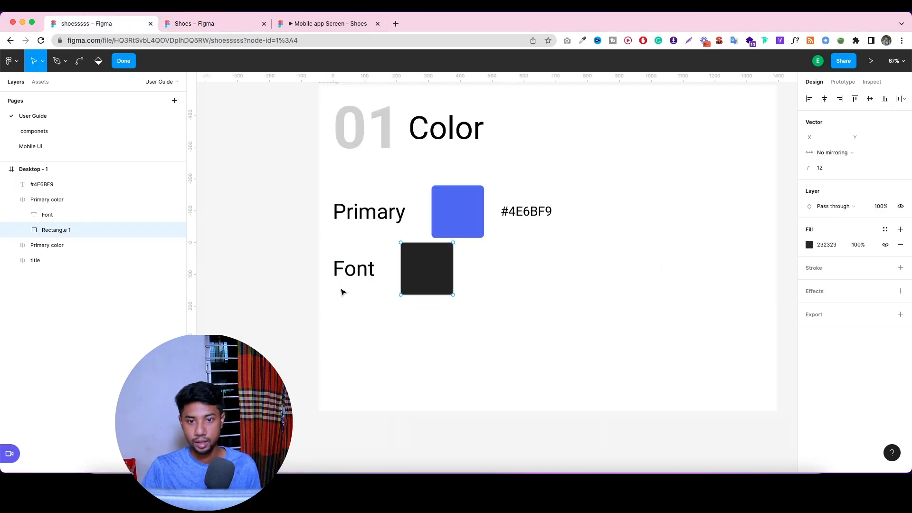
Duplicate the #4E6BF9 text straight down to the Font row, at about Y 568, and replace its content with #232323.
left_click(530, 214)
left_click(533, 217)
left_click_drag(533, 216, 533, 274)
double_click(533, 274)
key("ctrl+v")
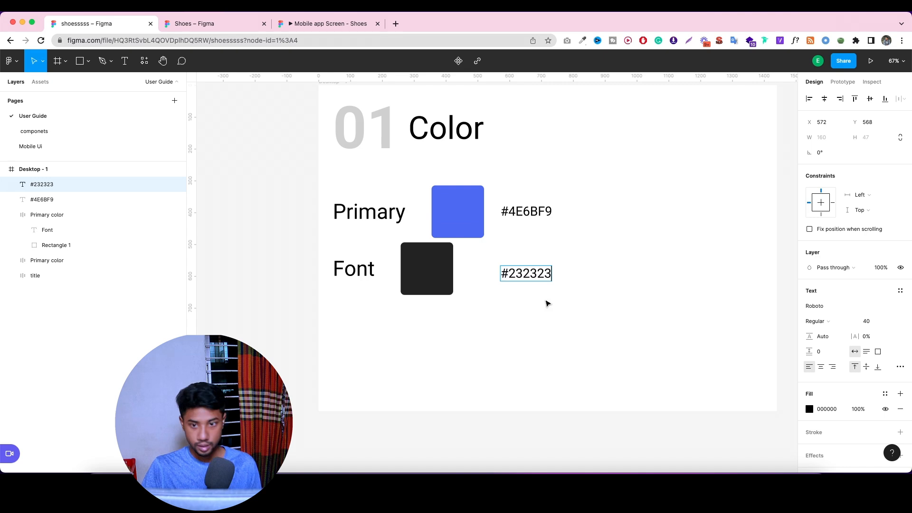
key("Escape")
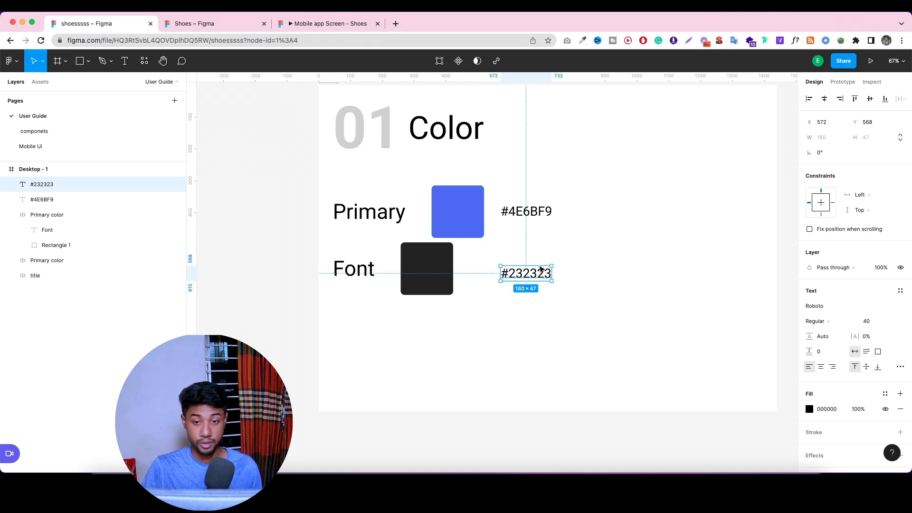
Set the auto layout spacing between the Font label and its square to 0.
left_click(427, 271)
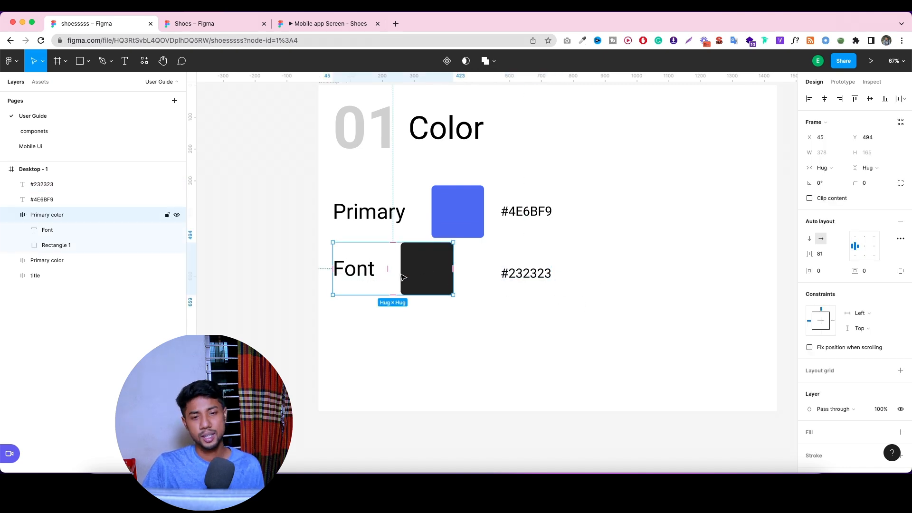
left_click(370, 217)
left_click(370, 219)
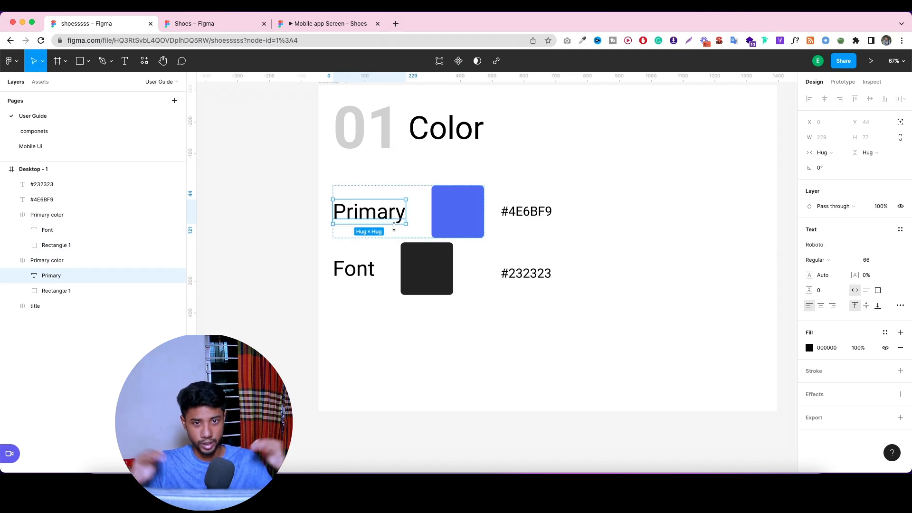
left_click(364, 271)
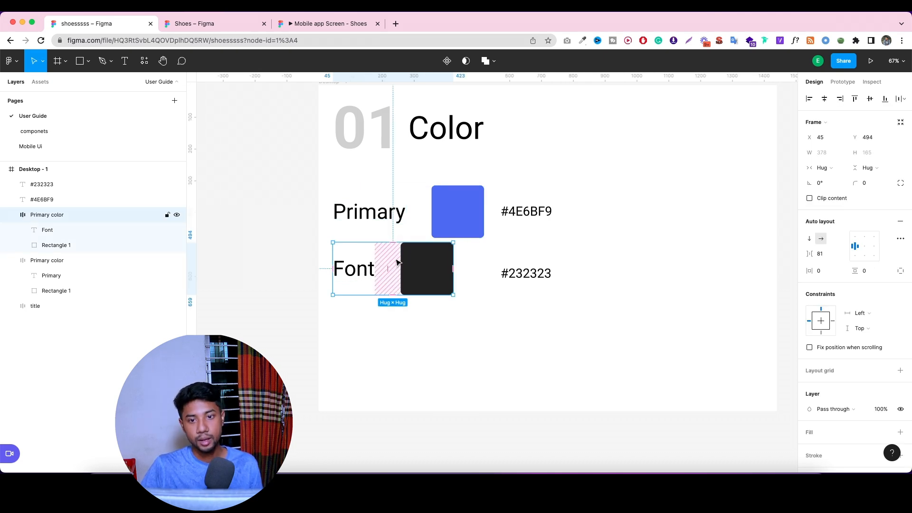
left_click(827, 257)
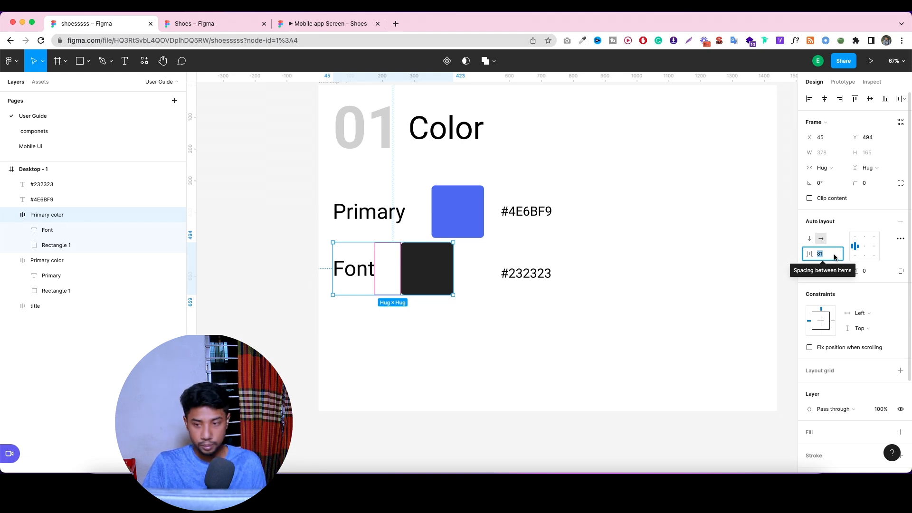
type("0")
left_click(627, 264)
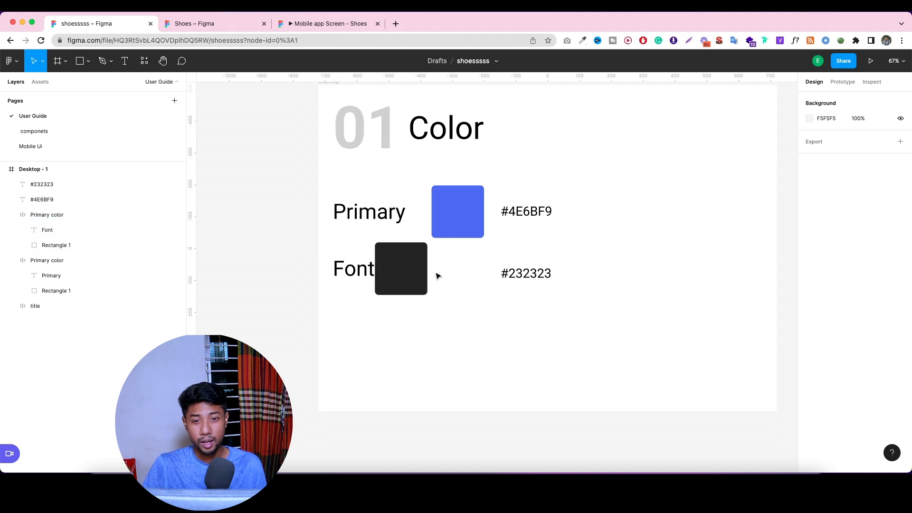
Set the Font row's auto layout spacing mode to Space between and widen the row to 475 so its square lines up with the blue one.
left_click(424, 273)
left_click(899, 239)
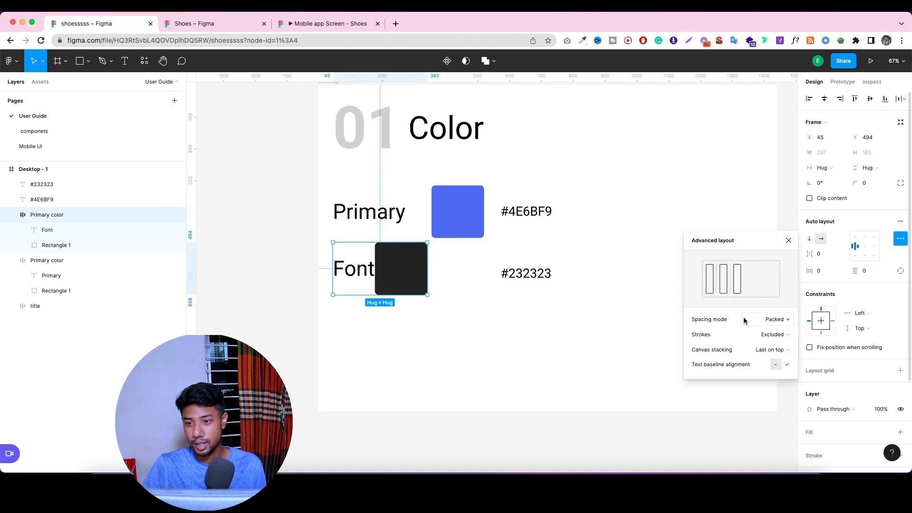
left_click(786, 323)
left_click(767, 331)
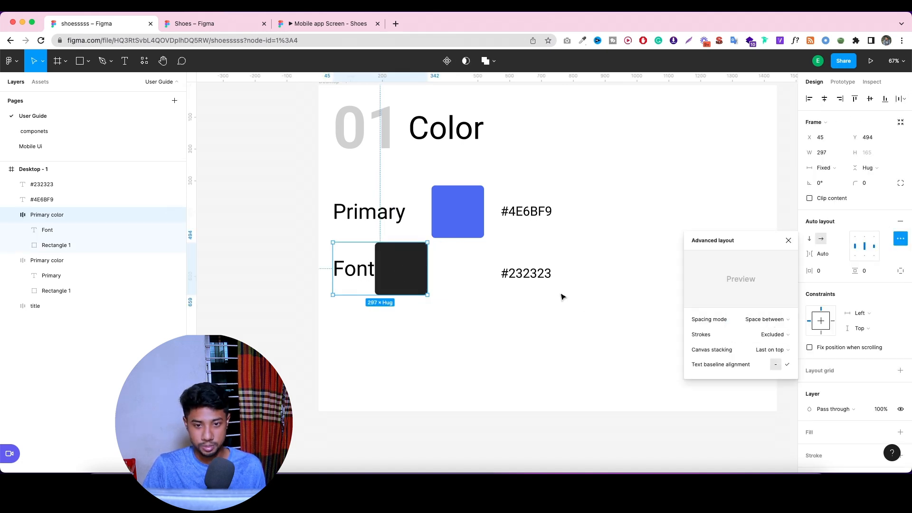
left_click(788, 240)
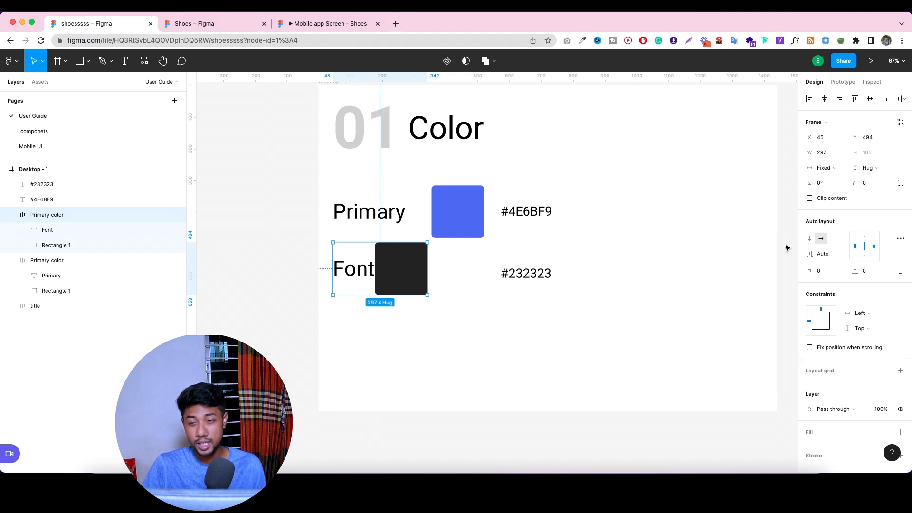
left_click_drag(428, 256, 485, 267)
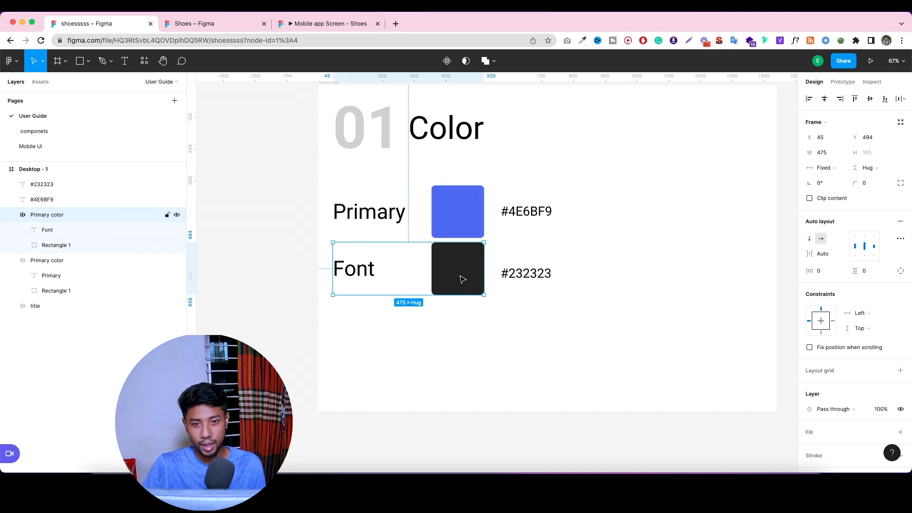
left_click(464, 335)
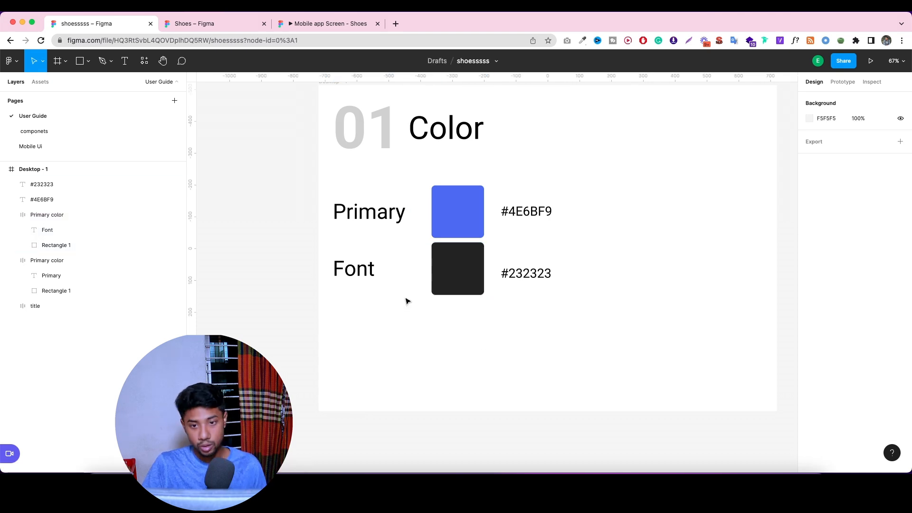
Move the Font row down to Y 522 and align the #232323 text with its vertical centre at Y 581.
scroll(461, 322, "down", 2)
left_click(459, 289)
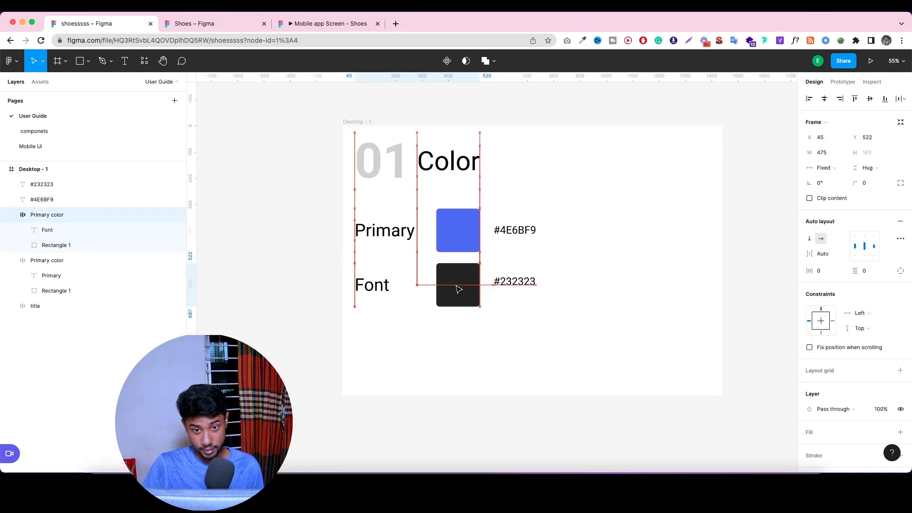
left_click_drag(511, 284, 512, 289)
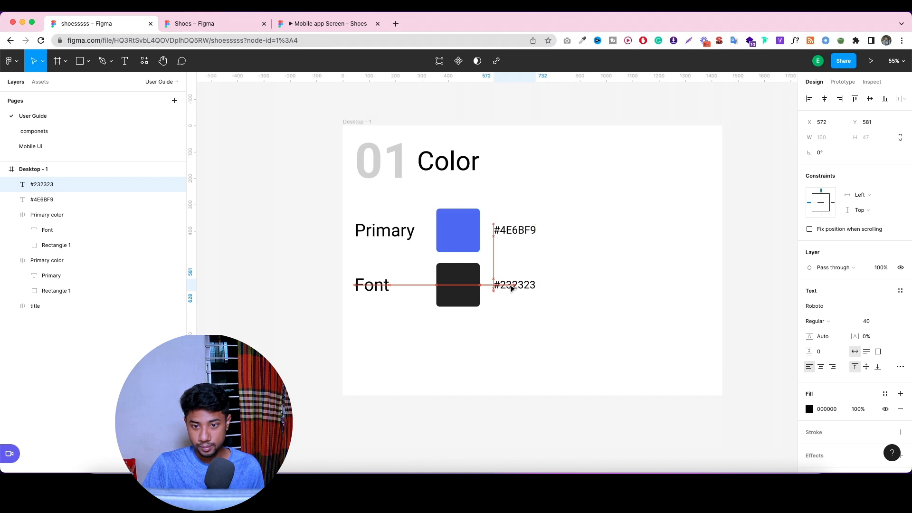
left_click(445, 288)
left_click_drag(447, 292, 449, 345)
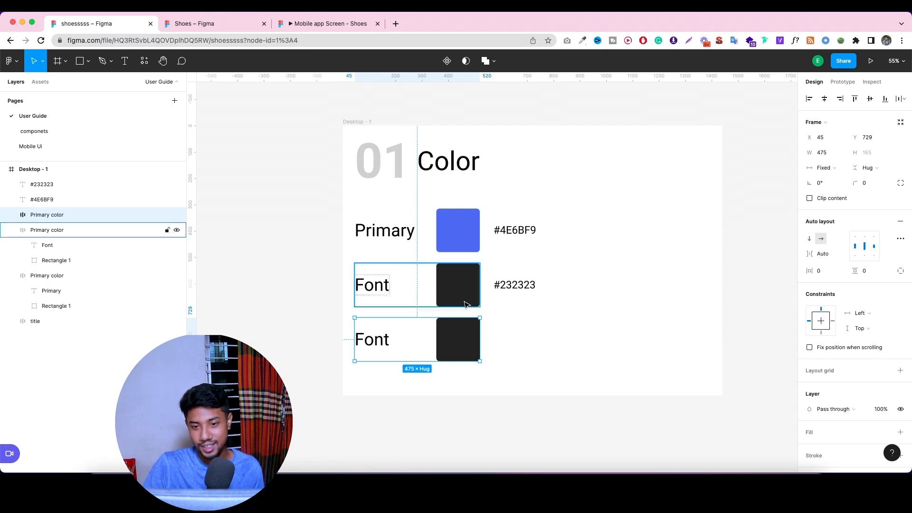
left_click_drag(458, 348, 453, 298)
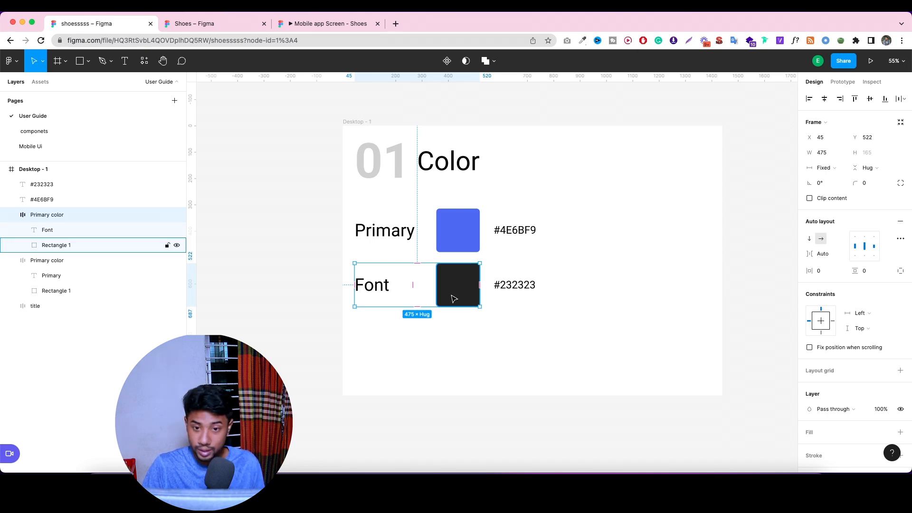
Duplicate the Font row in place and move the copy straight down to Y 729, 42 below the original.
key("super+d")
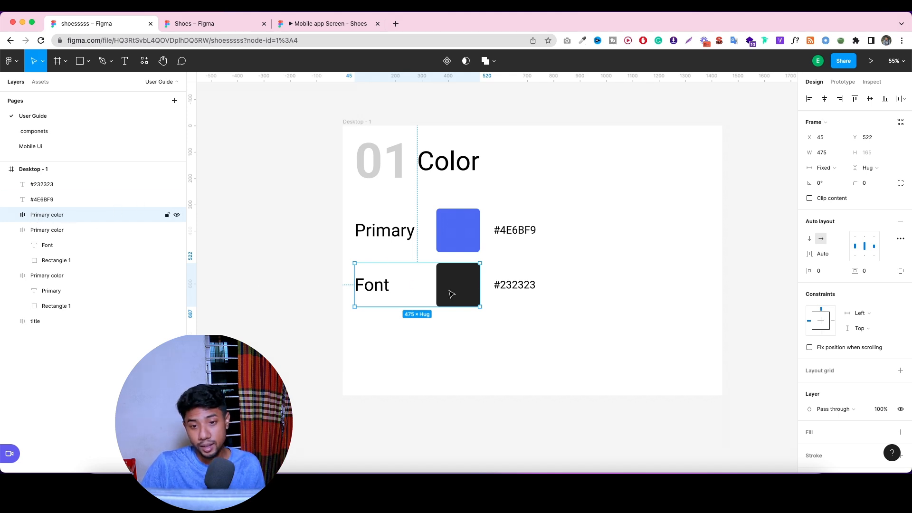
left_click_drag(451, 294, 456, 337)
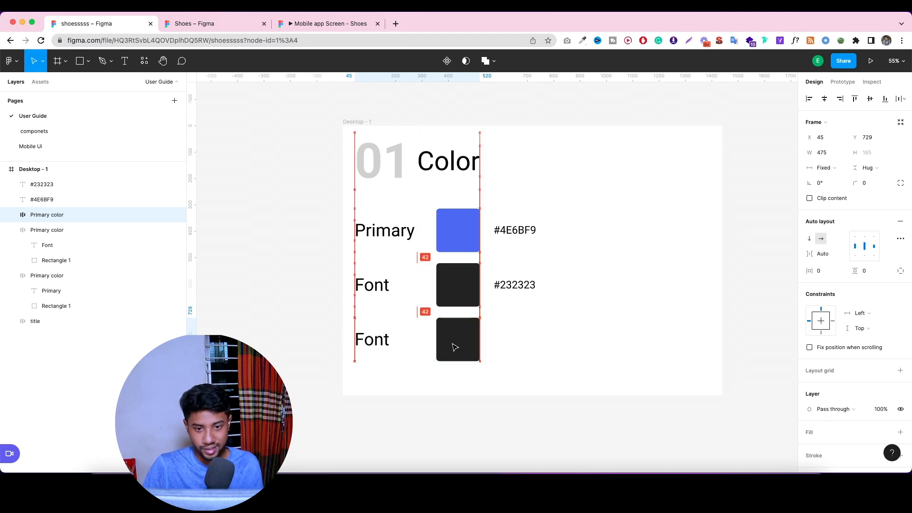
Copy the 2nd Color hex code #EEEEEE from the Shoes reference file and return to the shoesssss file.
left_click(211, 29)
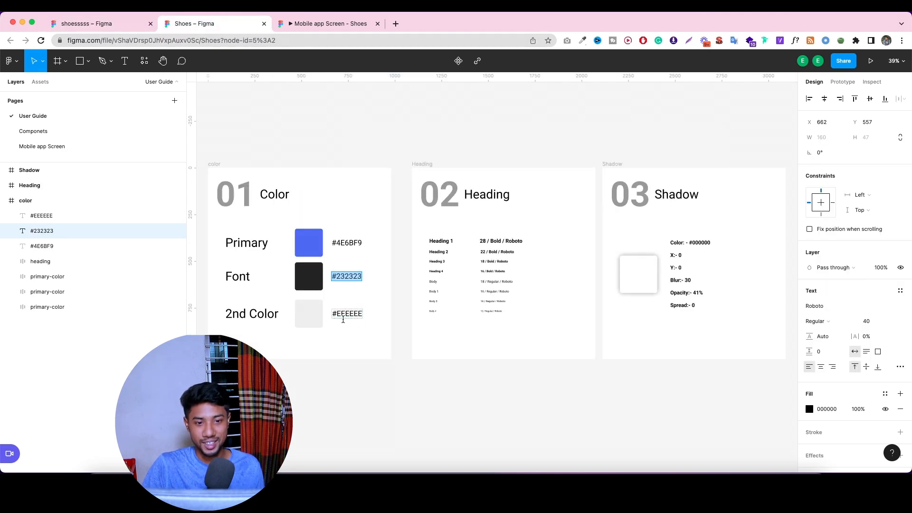
double_click(345, 311)
right_click(345, 311)
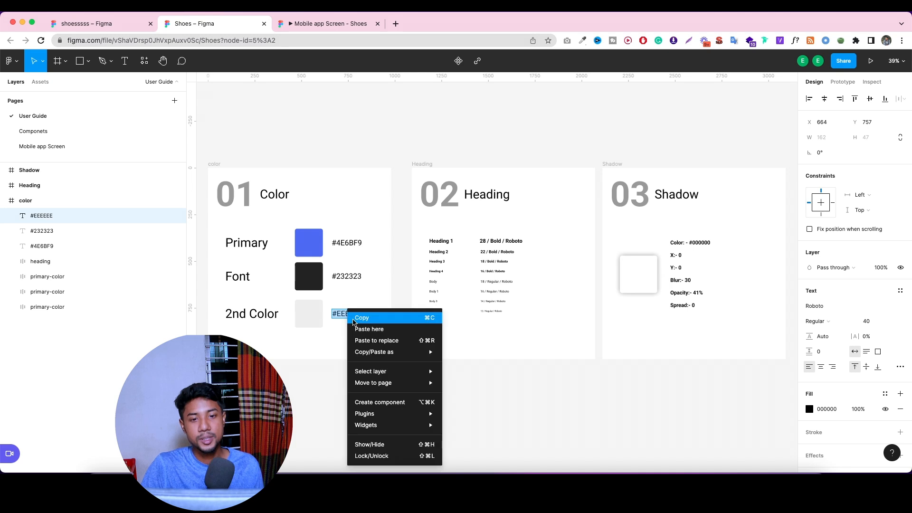
left_click(356, 318)
left_click(148, 23)
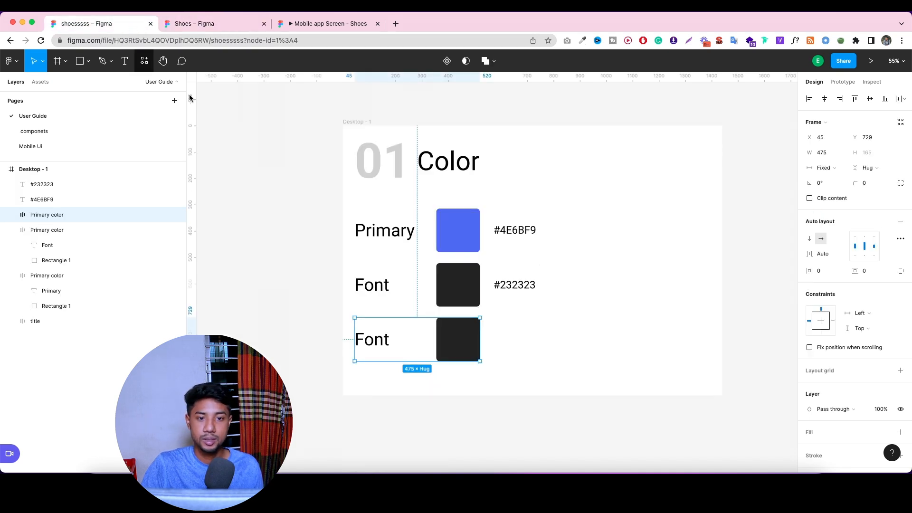
Duplicate the #232323 text down beside the third square, at about X 574, Y 787, and replace its content with #EEEEEE.
left_click(507, 286)
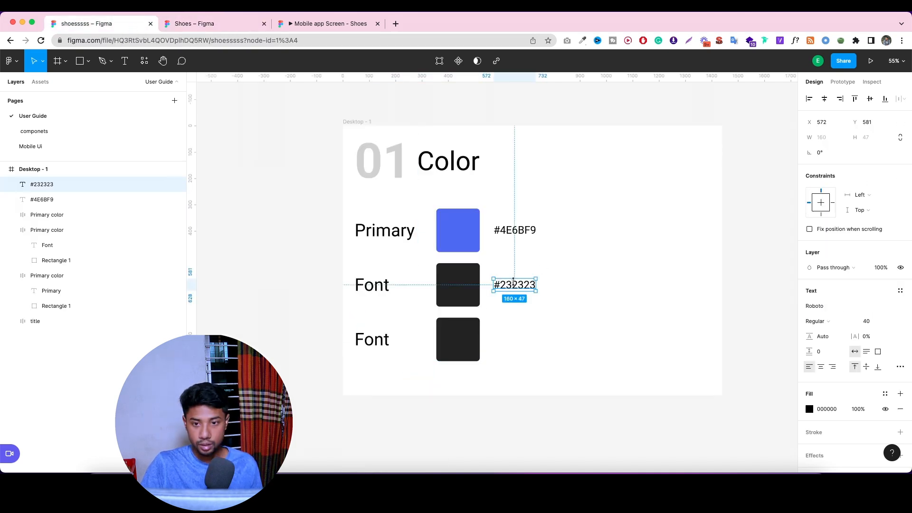
left_click_drag(514, 282, 518, 341)
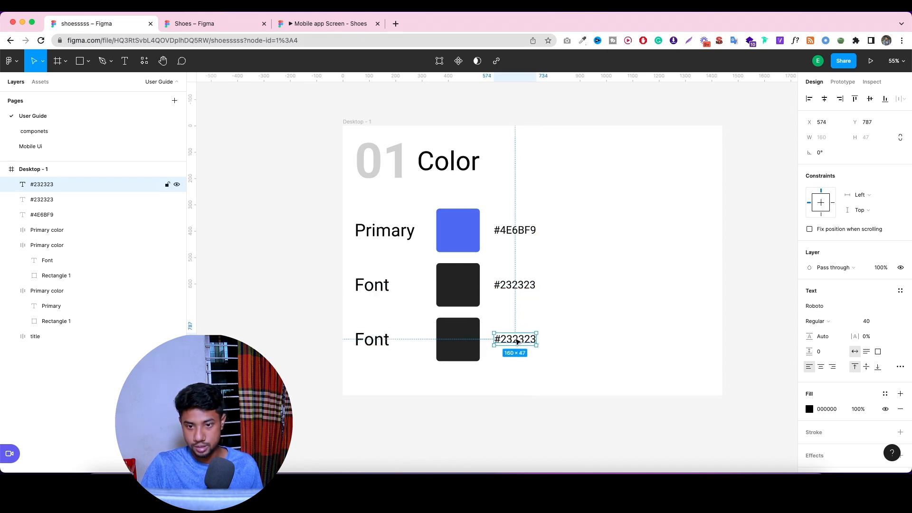
double_click(515, 338)
key("super+v")
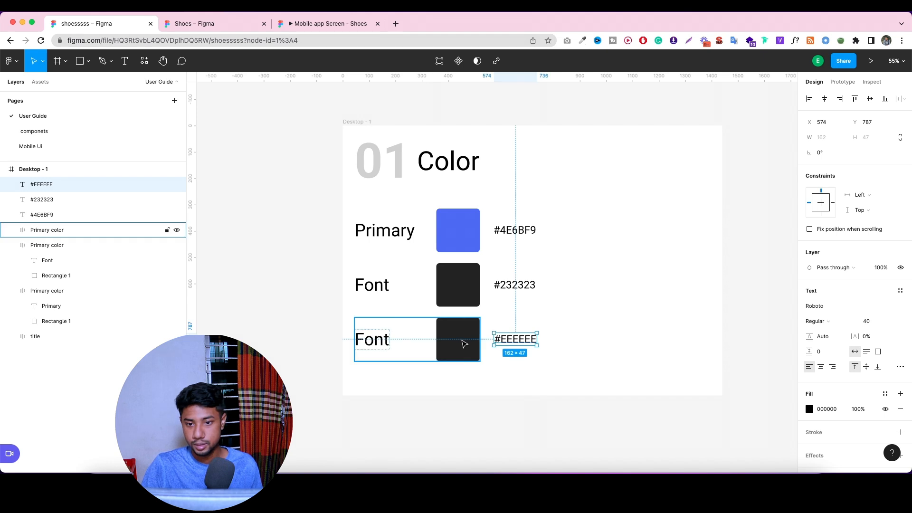
Set the fill color of the third row's square to the copied EEEEEE.
double_click(465, 341)
left_click(830, 251)
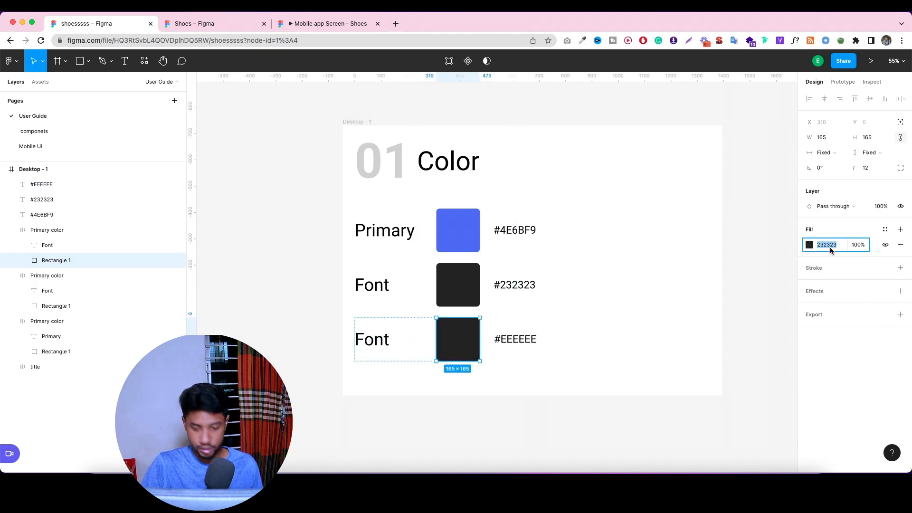
key("super+v")
Replace the third row's Font label with "2nd Color".
left_click(340, 346)
left_click(383, 342)
double_click(384, 343)
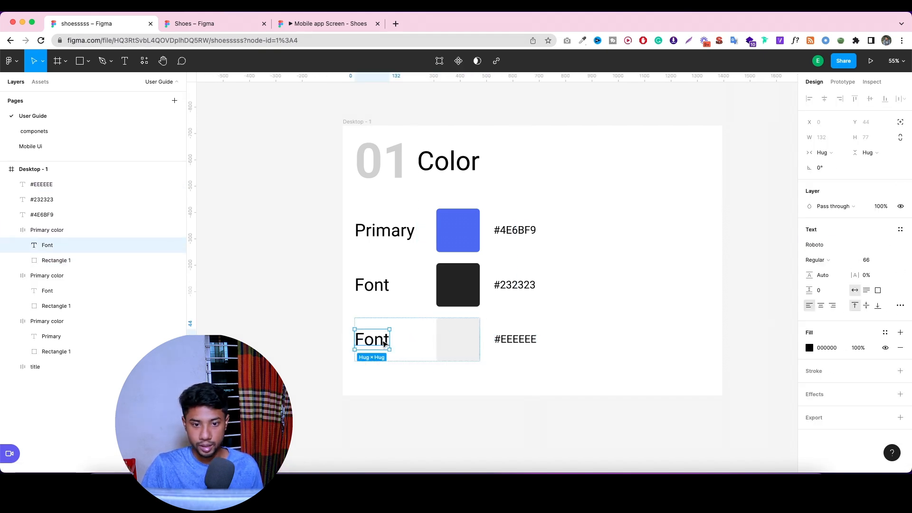
double_click(384, 343)
type("2nd")
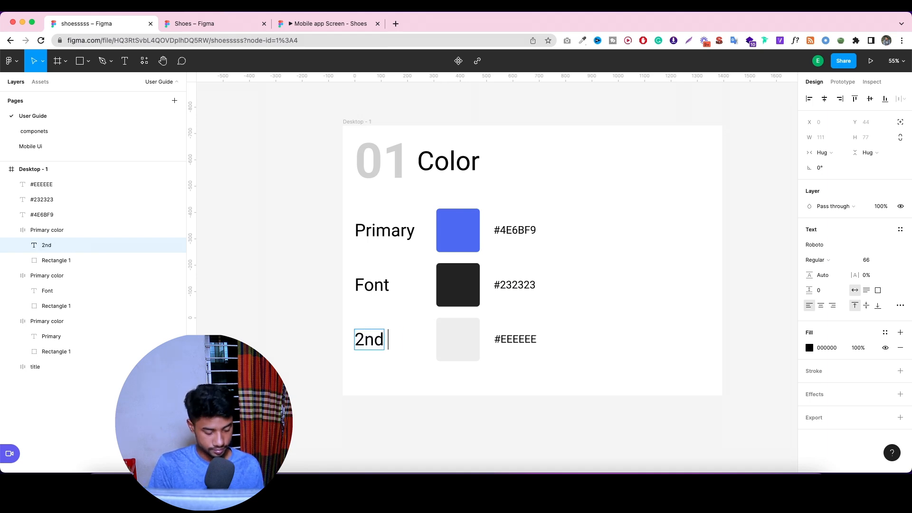
type(" Color")
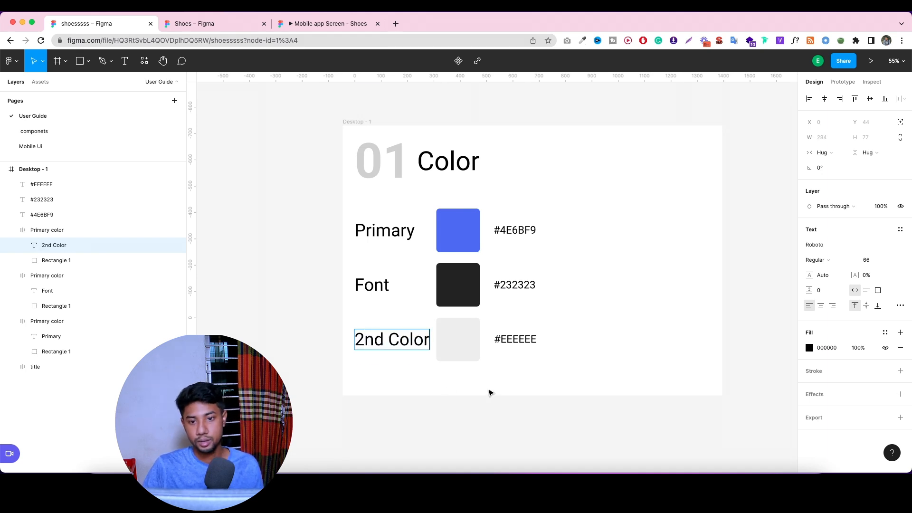
key("Escape")
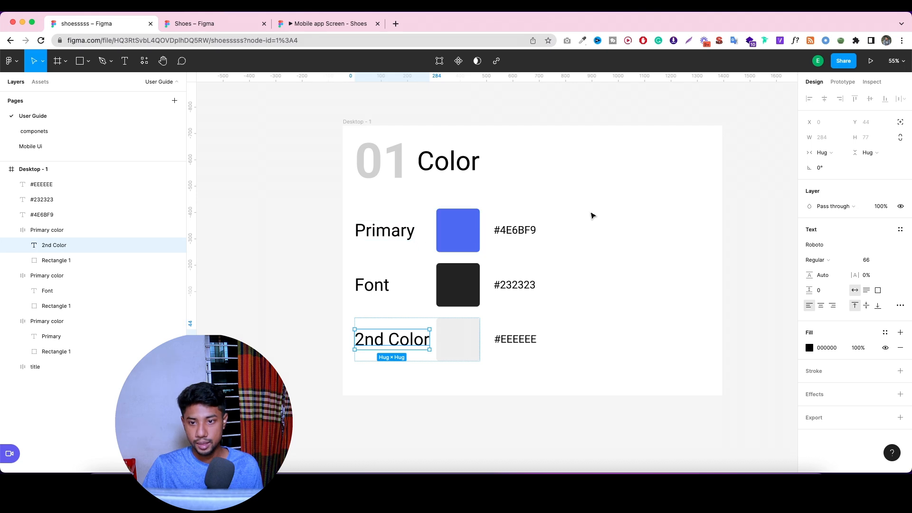
Shift the three hex codes right to make room, and set the Primary row's auto layout spacing mode to Space between.
left_click_drag(592, 216, 528, 342)
left_click_drag(534, 285, 557, 287)
left_click(457, 230)
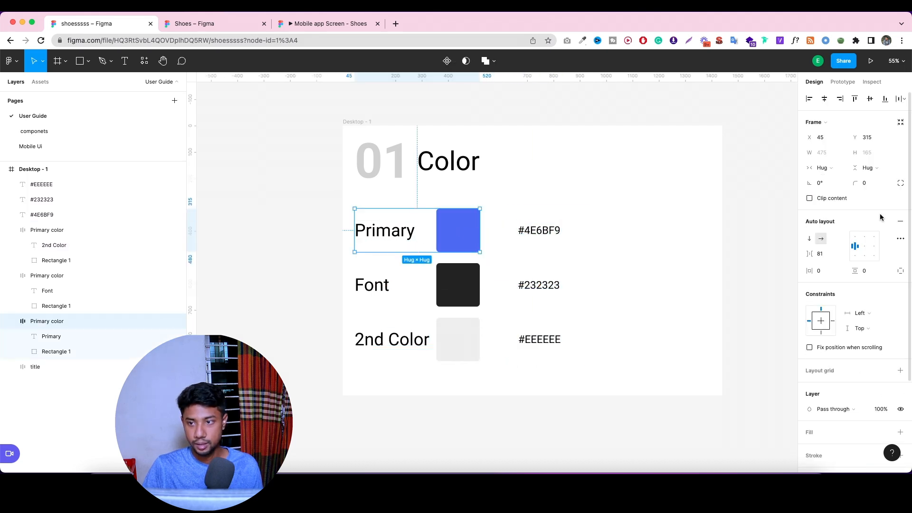
left_click(900, 238)
left_click(766, 320)
left_click(768, 330)
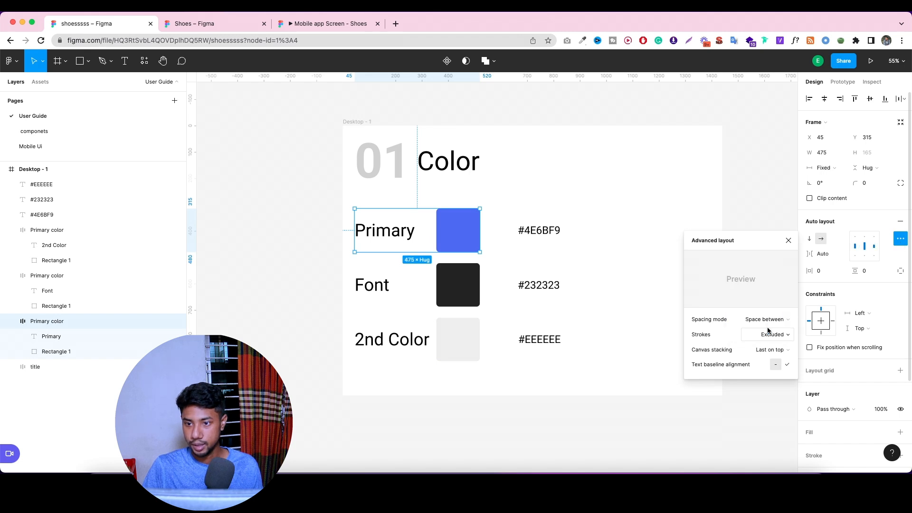
left_click(519, 173)
Widen the Primary, Font and 2nd Color rows to 572 each, moving their squares toward the hex codes.
left_click(465, 219)
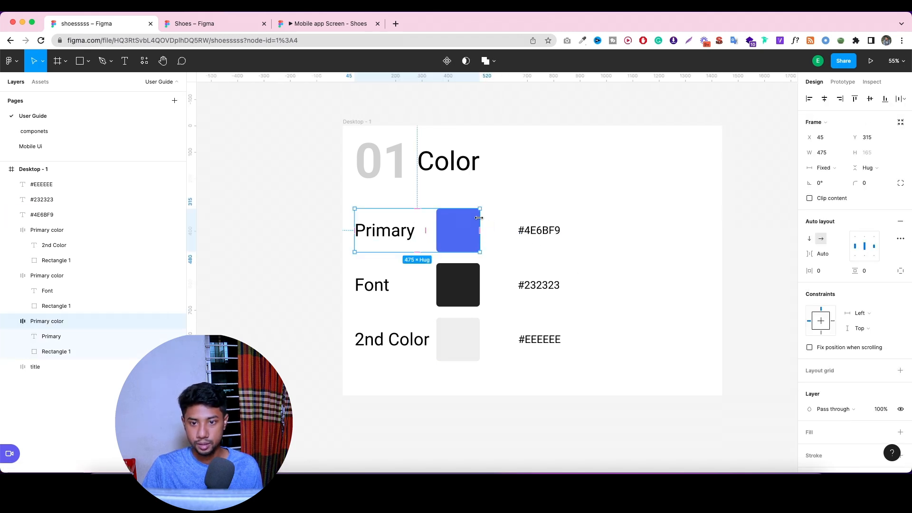
left_click_drag(482, 216, 505, 219)
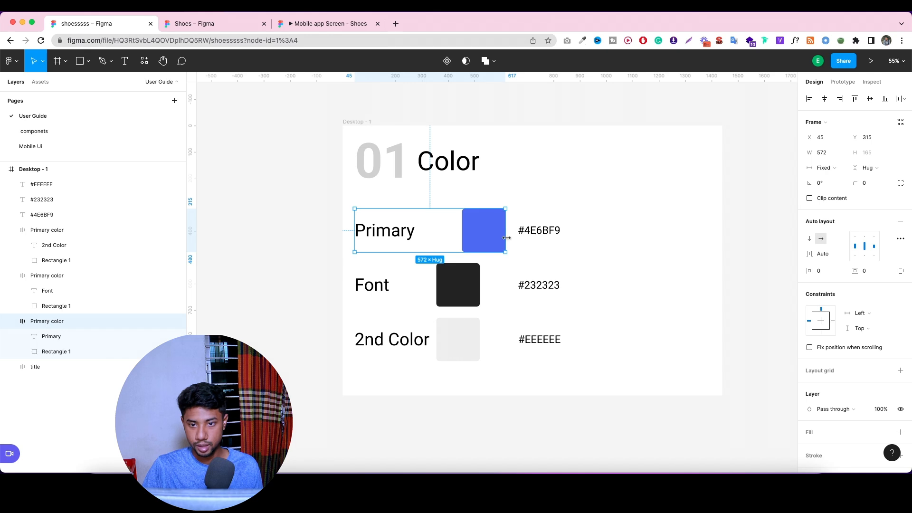
left_click(478, 297)
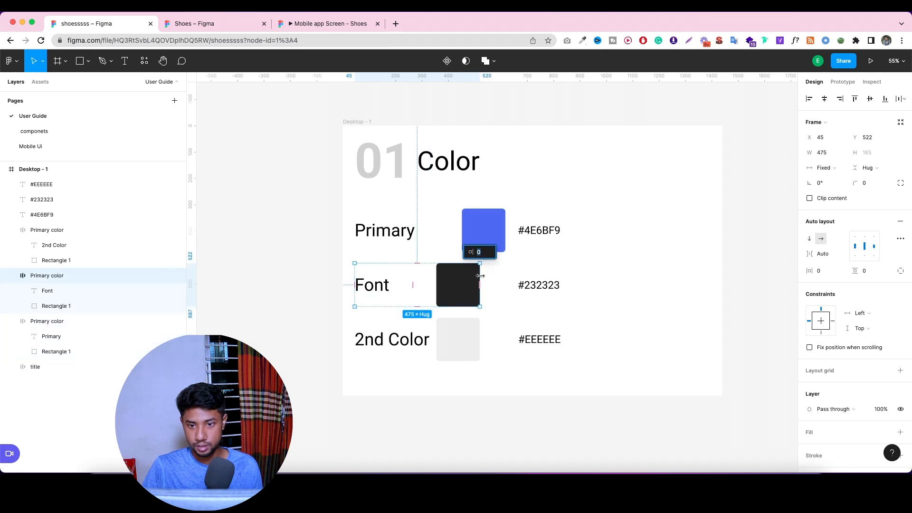
left_click_drag(480, 276, 508, 275)
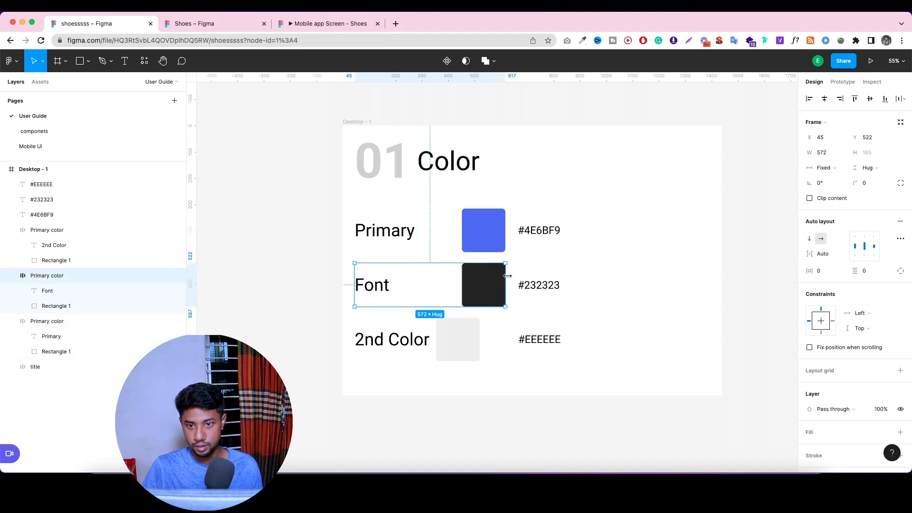
left_click(472, 340)
left_click_drag(481, 328, 506, 332)
Rename the Desktop - 1 frame as color.
double_click(38, 170)
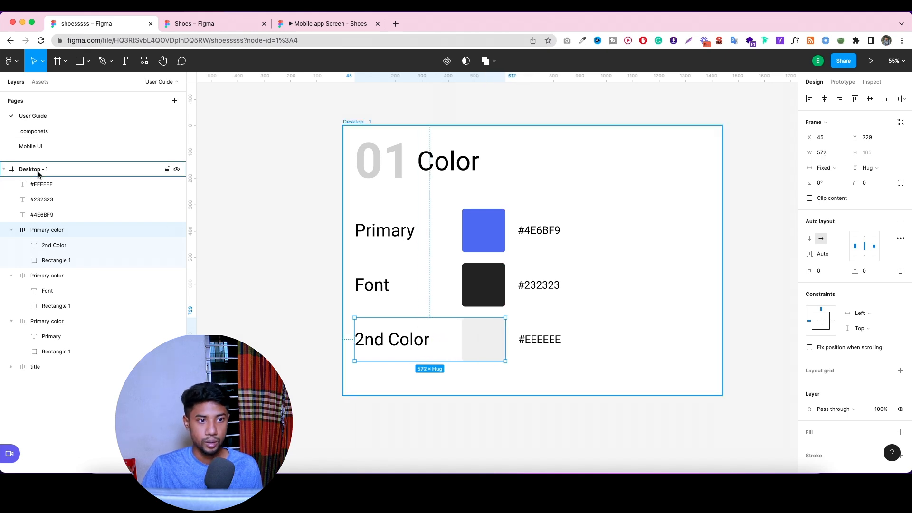
type("co")
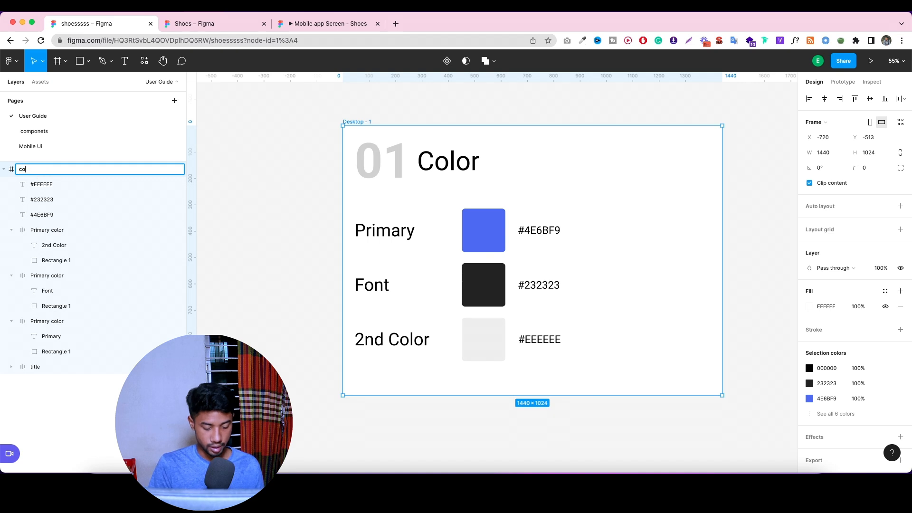
type("lor")
left_click(294, 170)
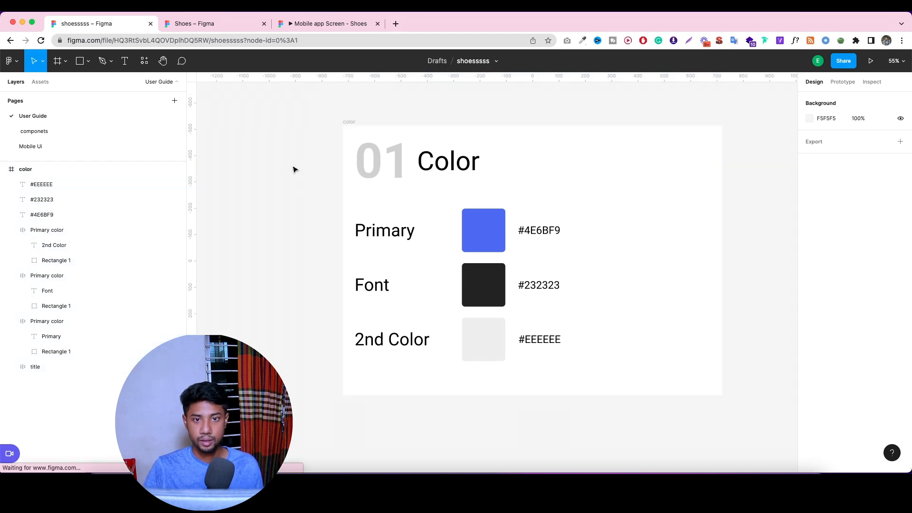
Narrow the color frame from its right edge to a width of 1007.
left_click(598, 203)
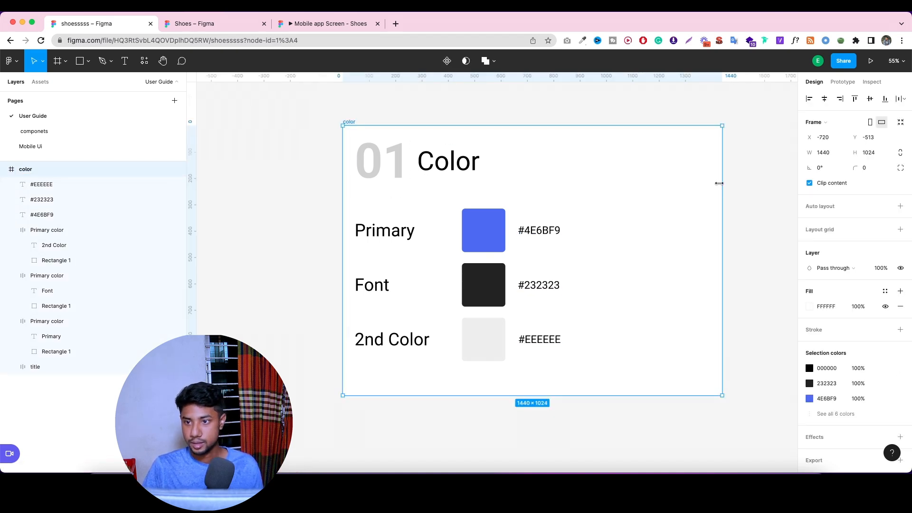
left_click_drag(719, 183, 608, 199)
left_click(698, 226)
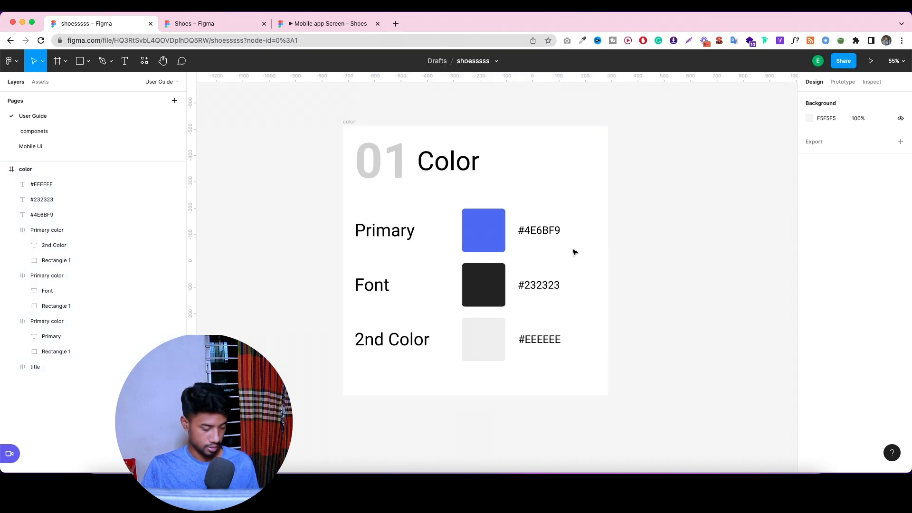
Duplicate the color frame and place the copy to the right of the original, at about X 412, Y -513.
scroll(573, 251, "down", 5)
scroll(618, 248, "up", 5)
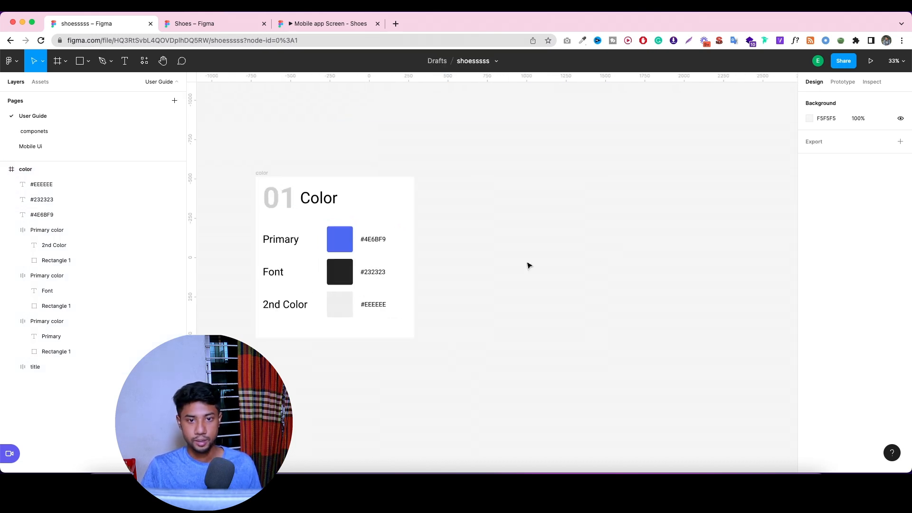
left_click(95, 173)
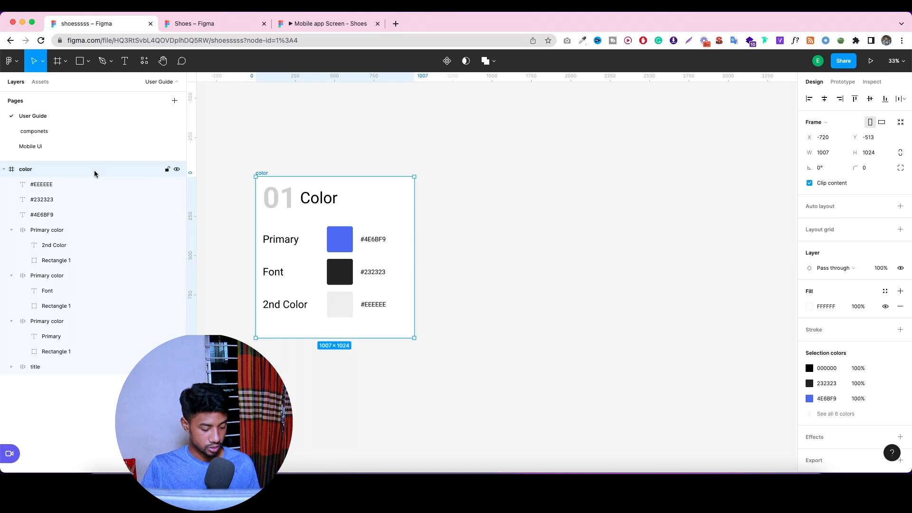
key("super+d")
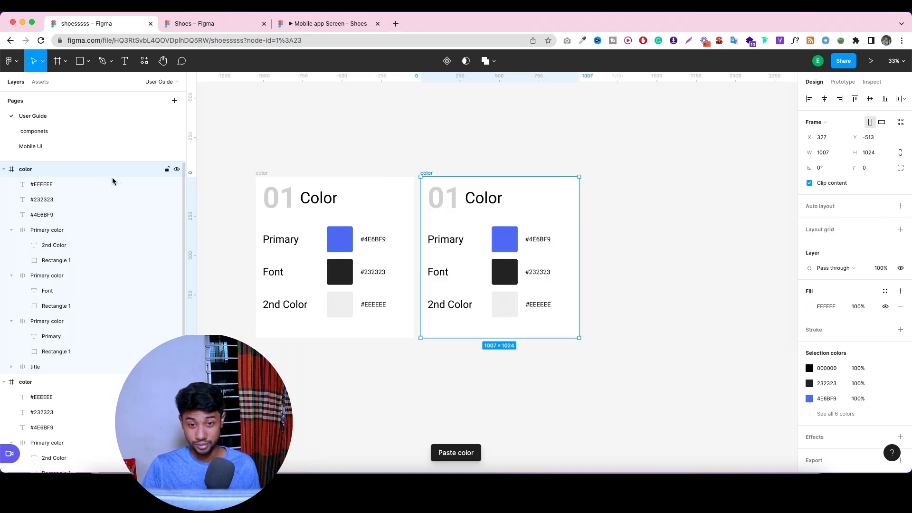
left_click_drag(567, 195, 575, 199)
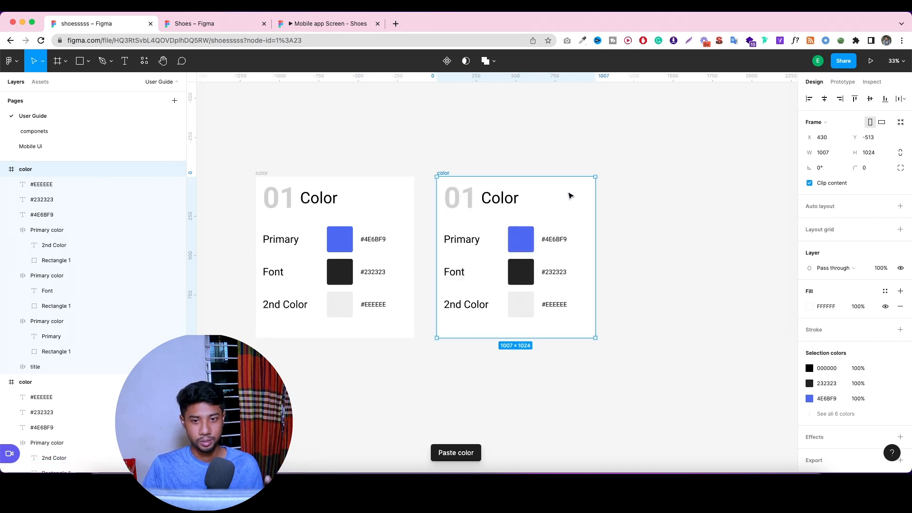
Check the 02 Heading section in the Shoes reference file, and replace the copied frame's Color title with "Heading" in the shoesssss file.
left_click(224, 23)
left_click(109, 23)
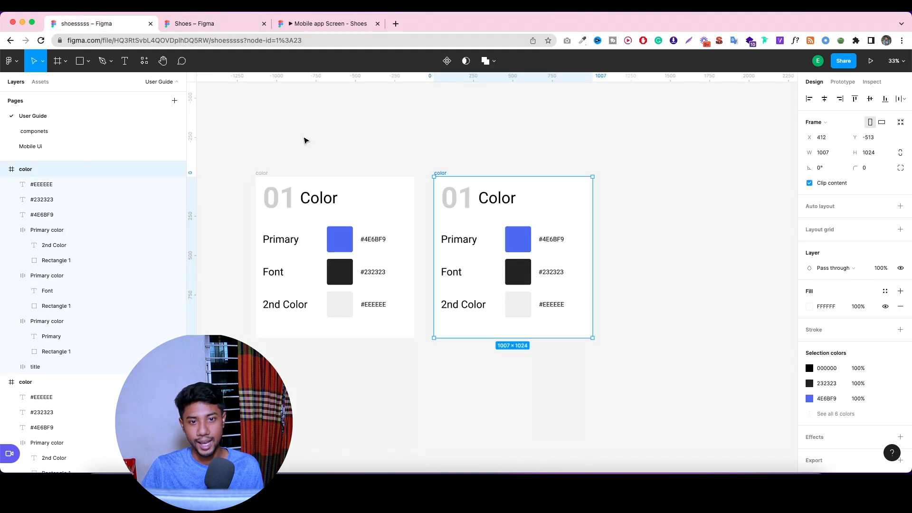
left_click(492, 201)
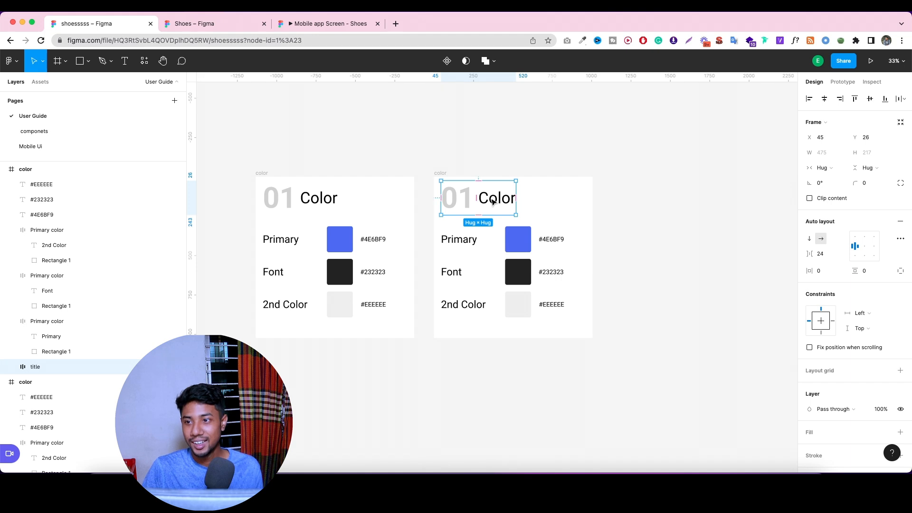
left_click(495, 201)
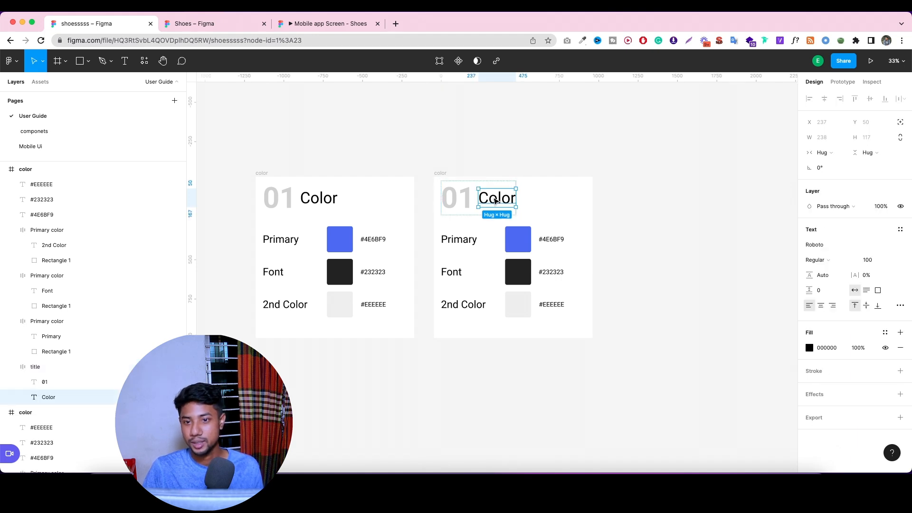
left_click(226, 27)
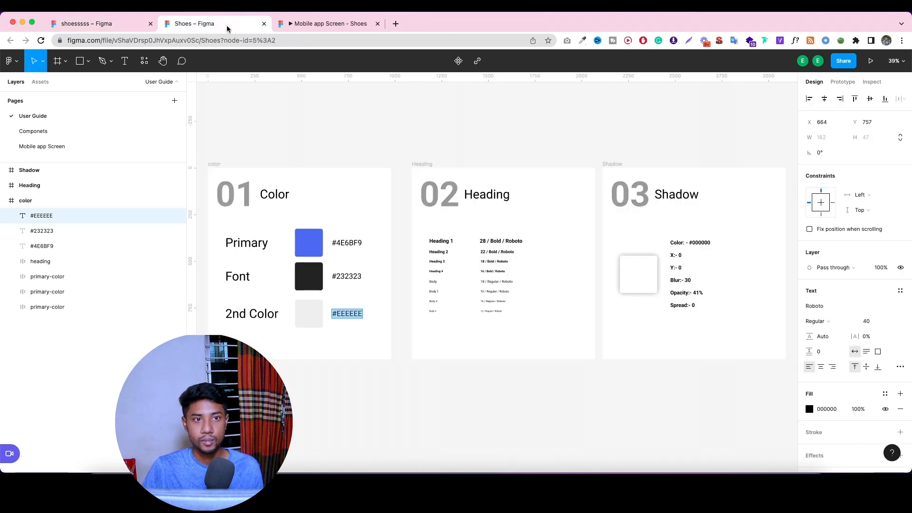
left_click(438, 192)
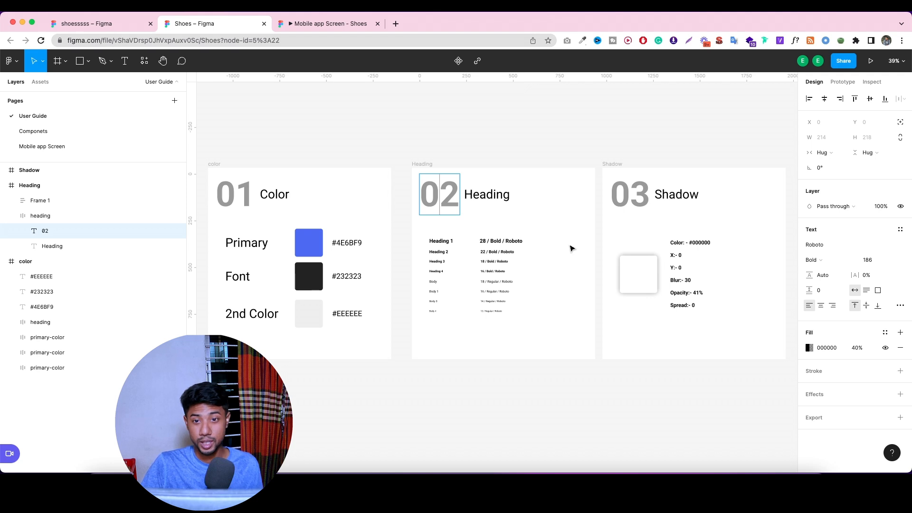
left_click(112, 24)
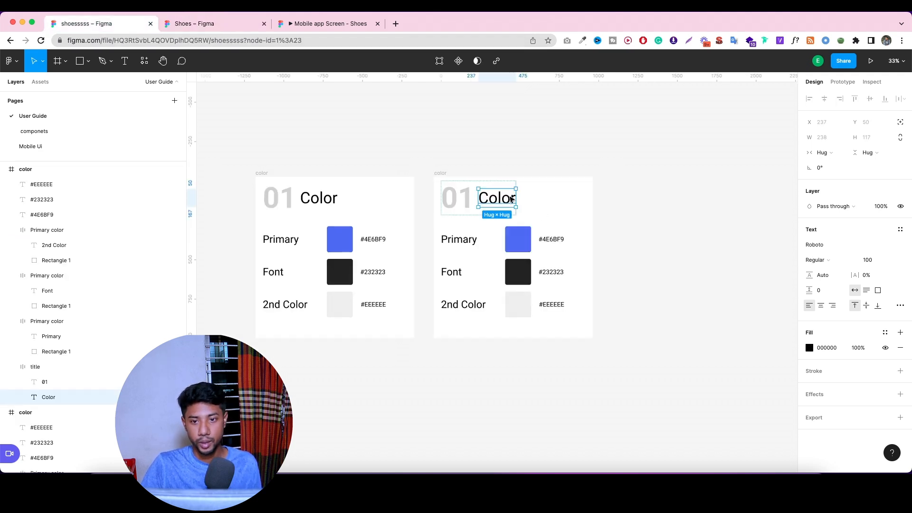
double_click(512, 198)
type("Hea")
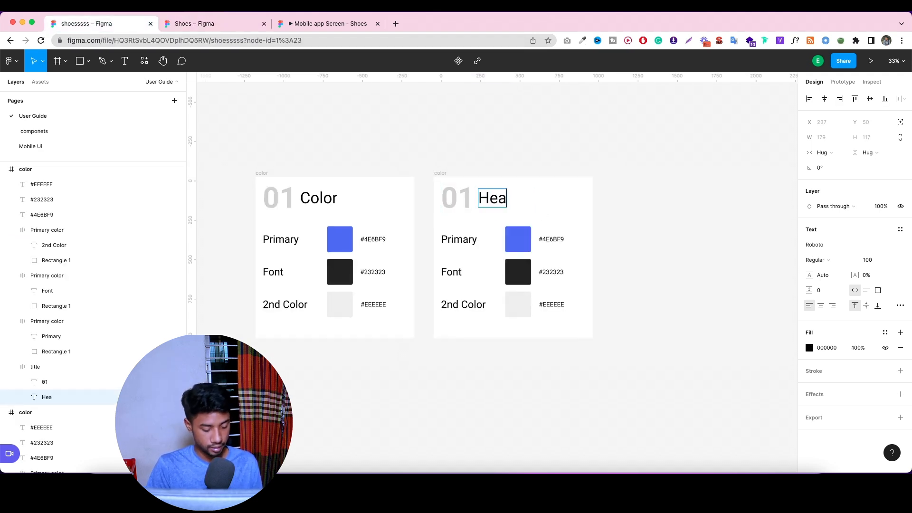
type("ding")
key("Escape")
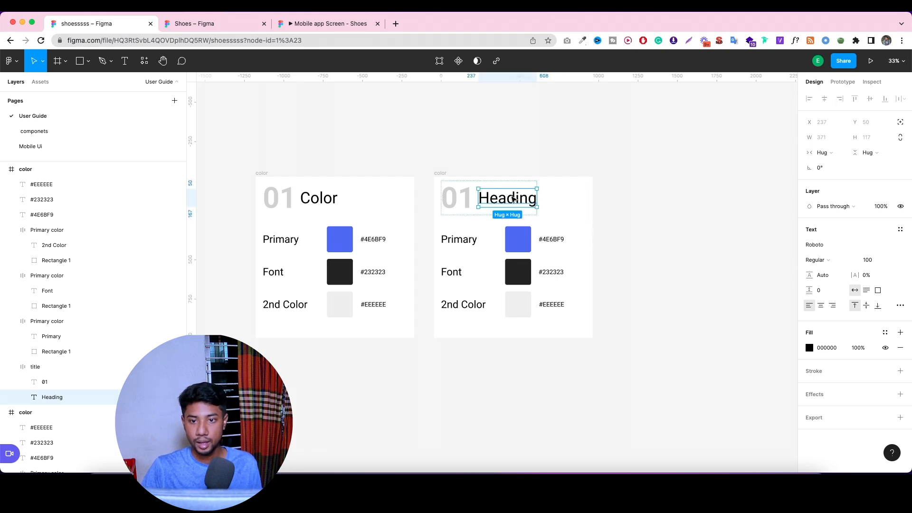
Widen the Heading title's text box to about 404 and try aligning its text to the right.
mouse_move(540, 196)
left_mouse_down()
mouse_move(551, 196)
mouse_move(542, 195)
left_mouse_up()
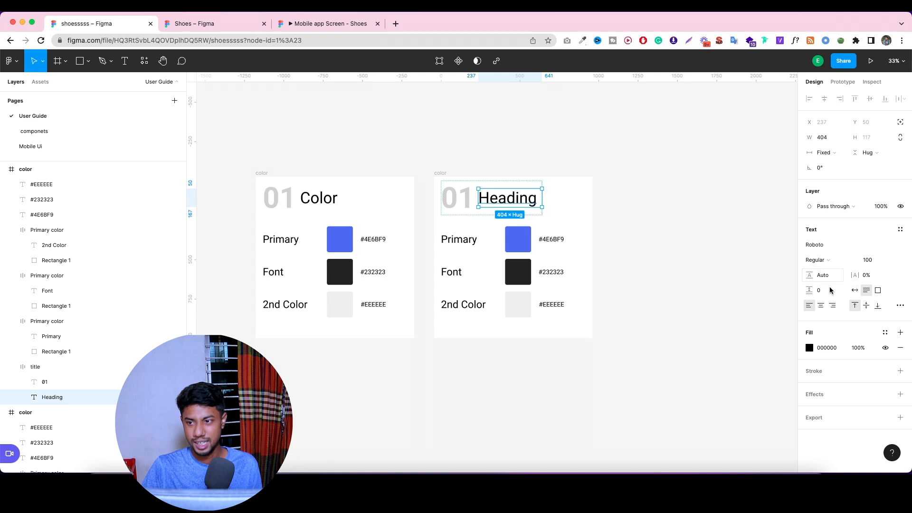
left_click(832, 307)
left_click(731, 256)
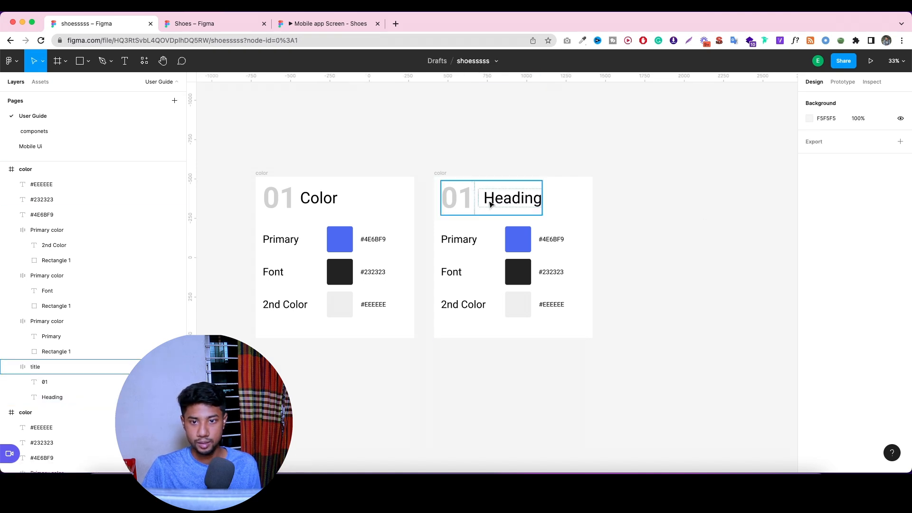
double_click(508, 205)
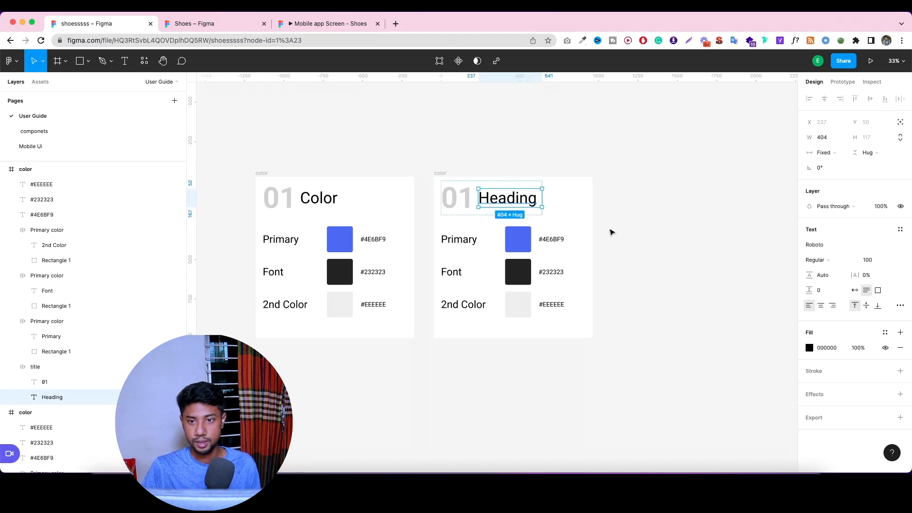
Delete all the color rows and hex codes below the Heading title in the copied frame.
left_click(623, 232)
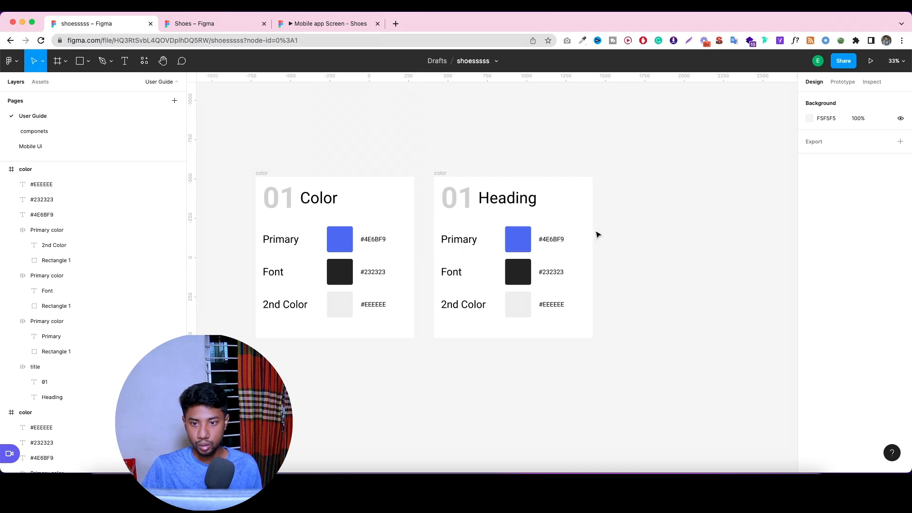
left_click_drag(598, 235, 446, 312)
key("Delete")
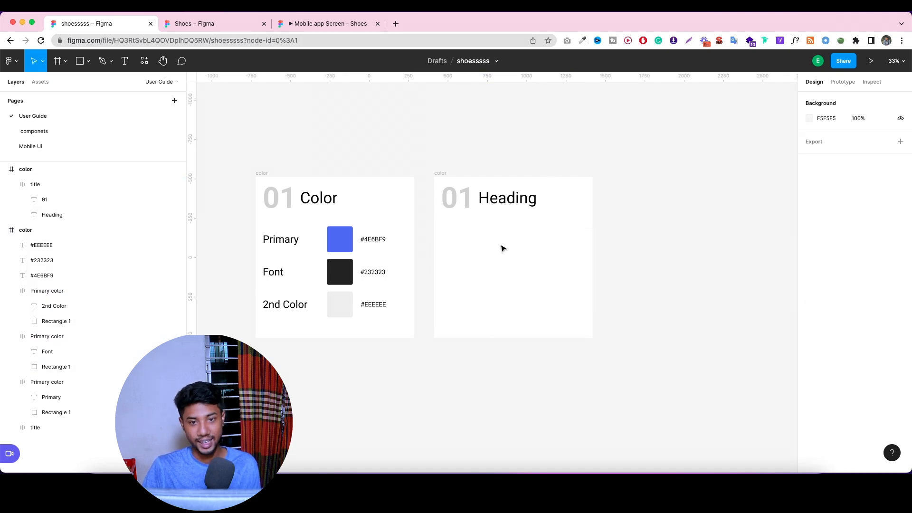
Add the text "Heading 1" below the title in the Heading section's frame, at about X 110, Y 329.
key("t")
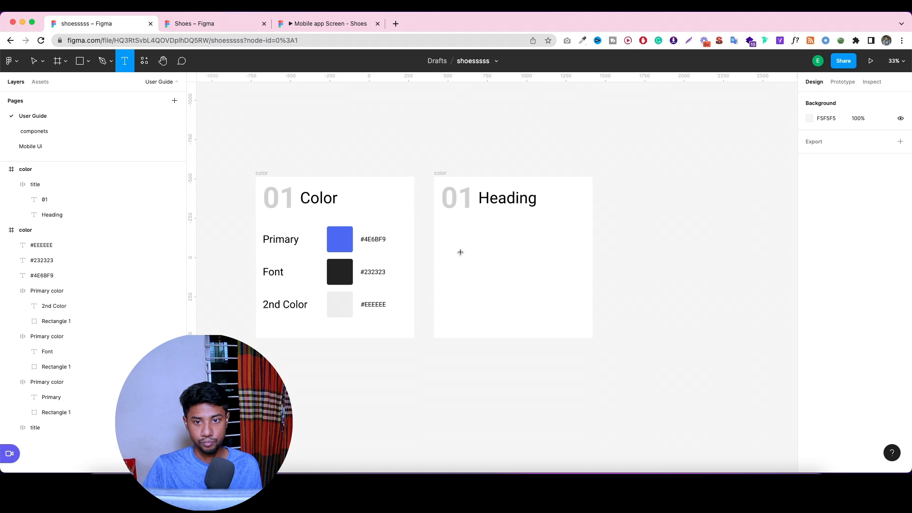
left_click(452, 228)
type("Heading 1")
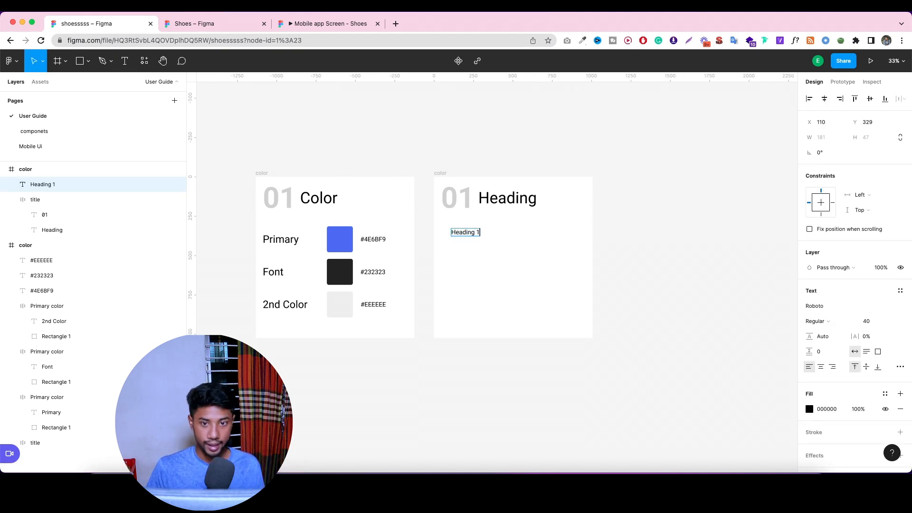
key("Escape")
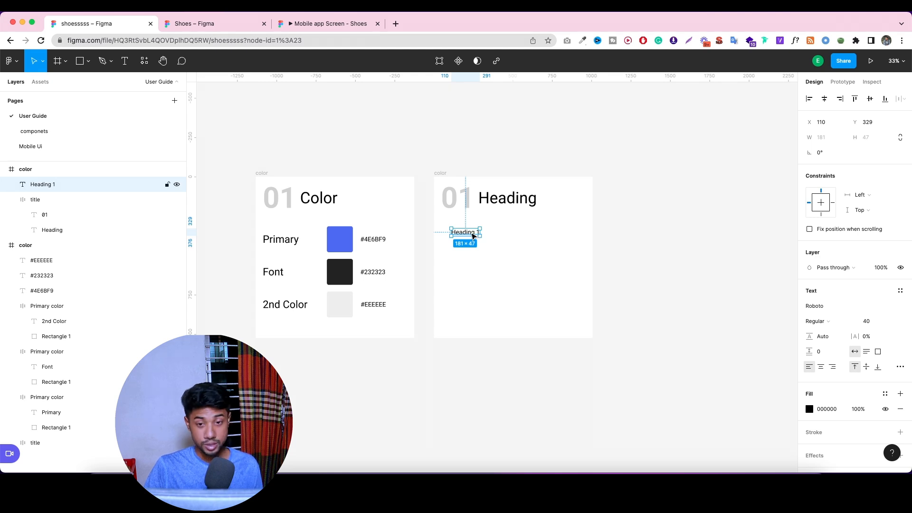
Duplicate the Heading 1 text on the same row at X 393, Y 329, and replace its wording with "28 / Bold / Roboto" copied from the Shoes file.
key("ctrl+v")
left_click_drag(472, 236, 516, 234)
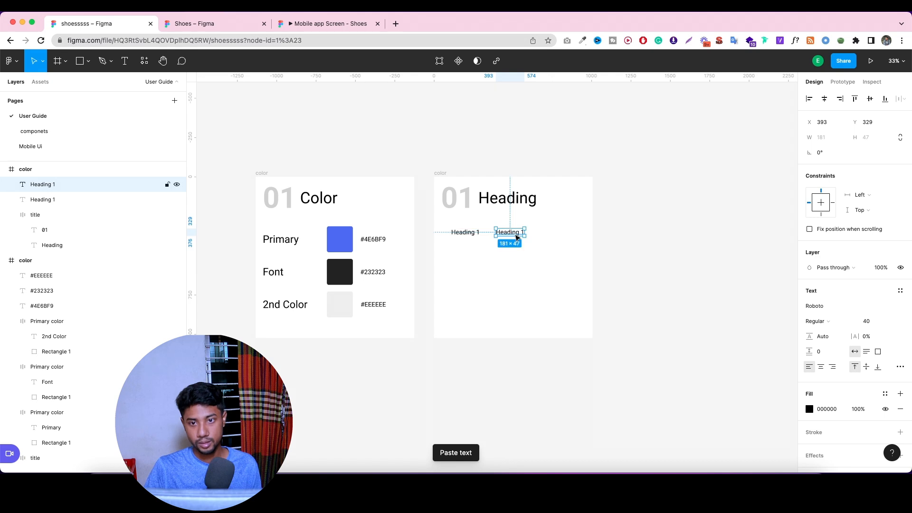
double_click(514, 232)
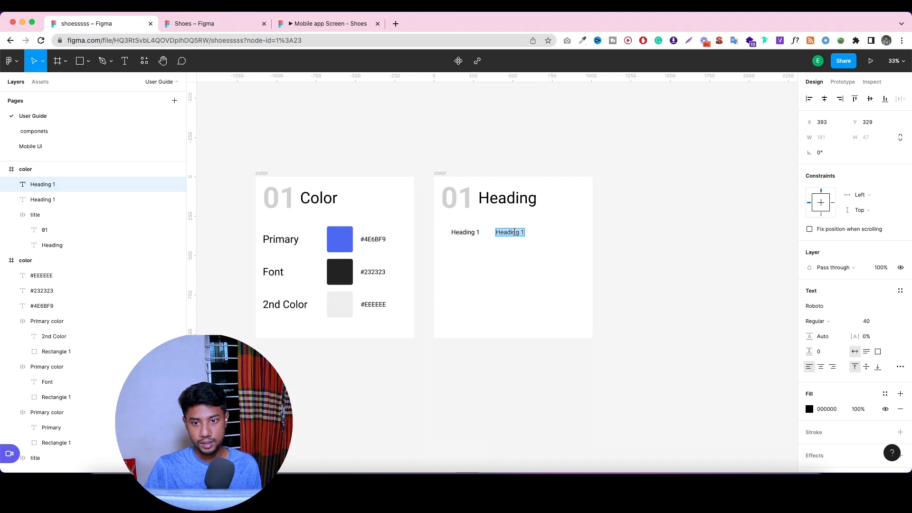
left_click(218, 23)
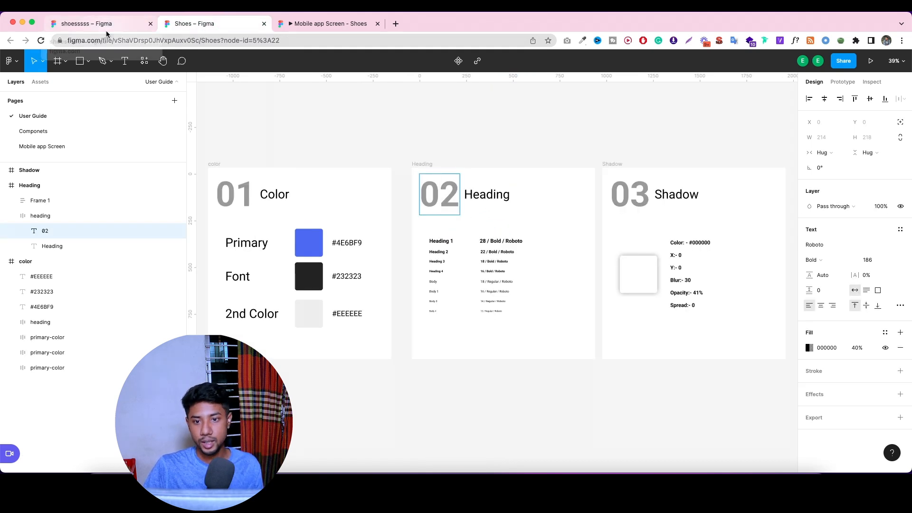
left_click(500, 242)
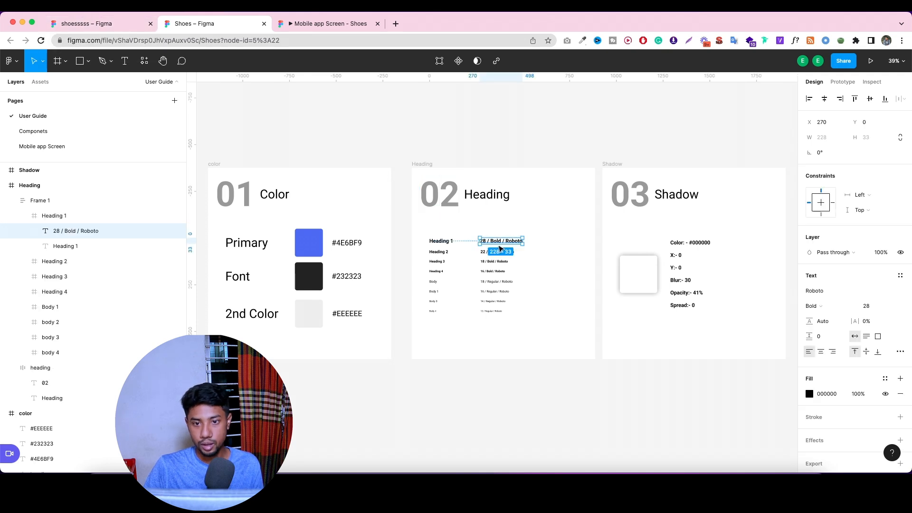
double_click(499, 243)
key("ctrl+c")
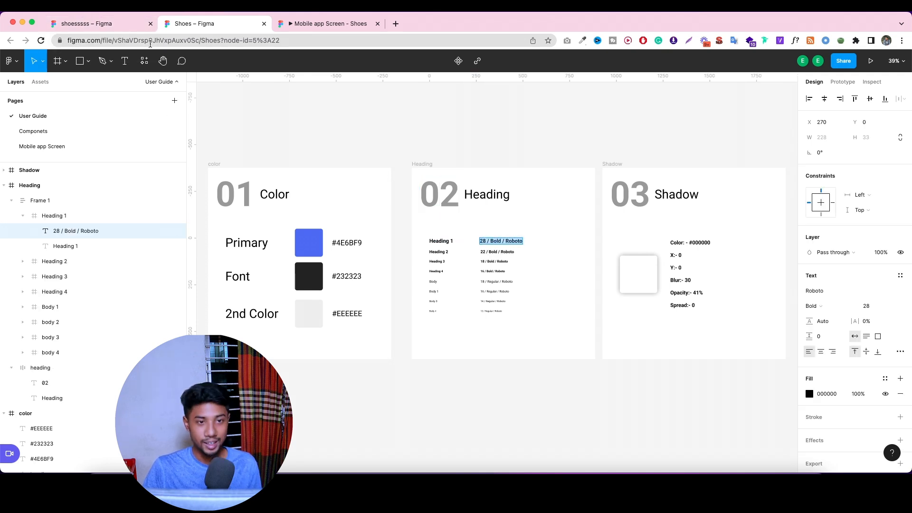
left_click(102, 24)
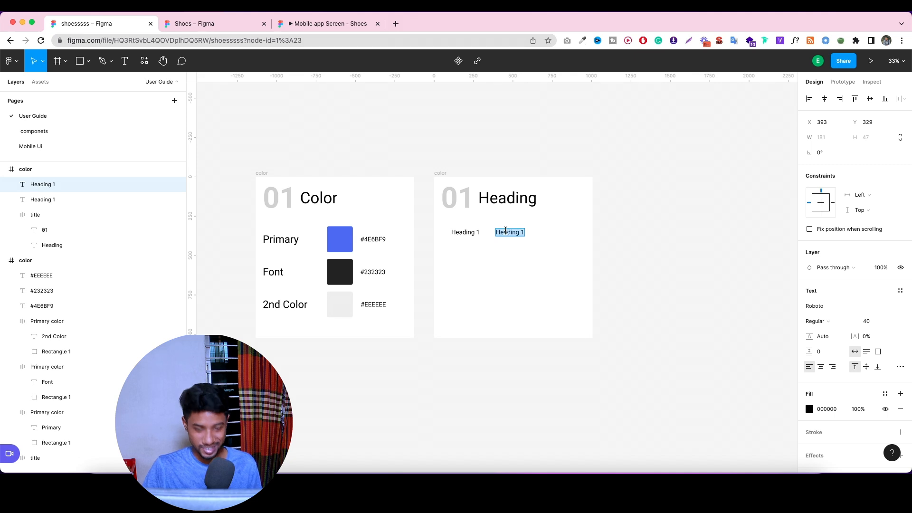
key("ctrl+v")
key("Escape")
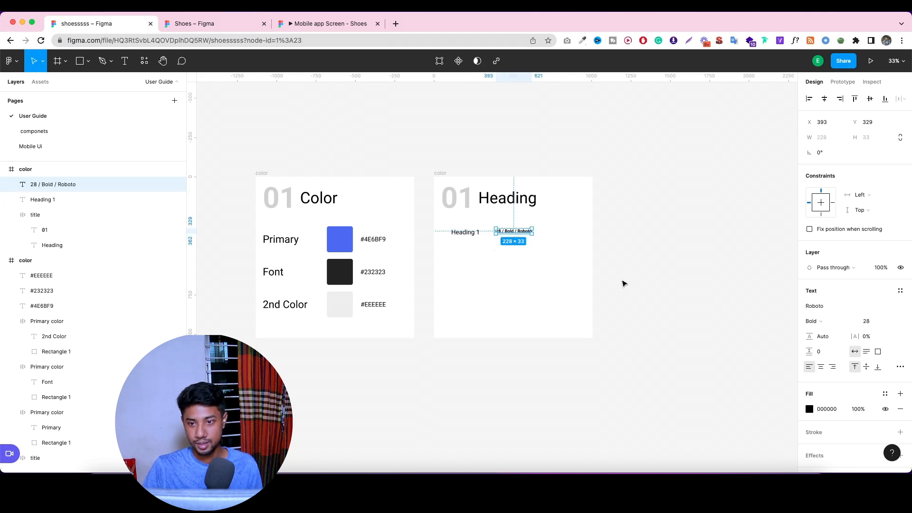
left_click(606, 277)
Set the Heading 1 text's font size to 28.
left_click(512, 231)
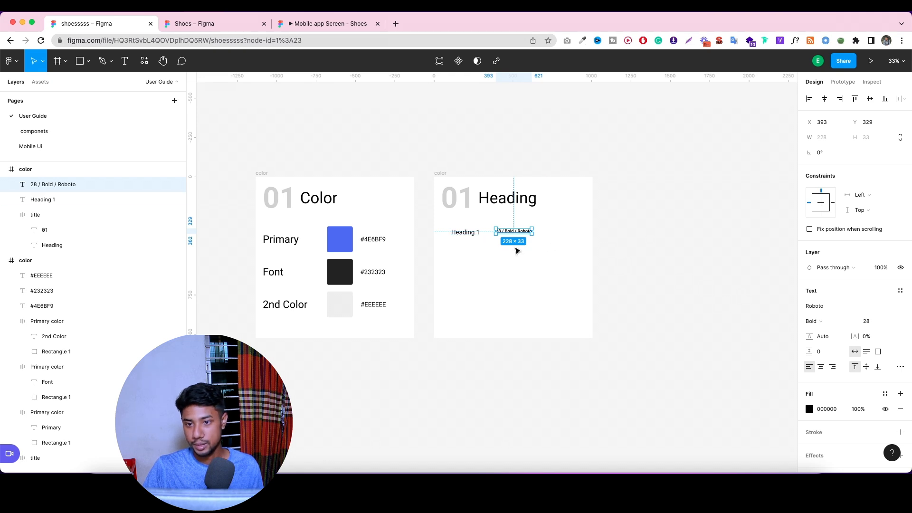
left_click(476, 235)
left_click_drag(468, 236, 467, 232)
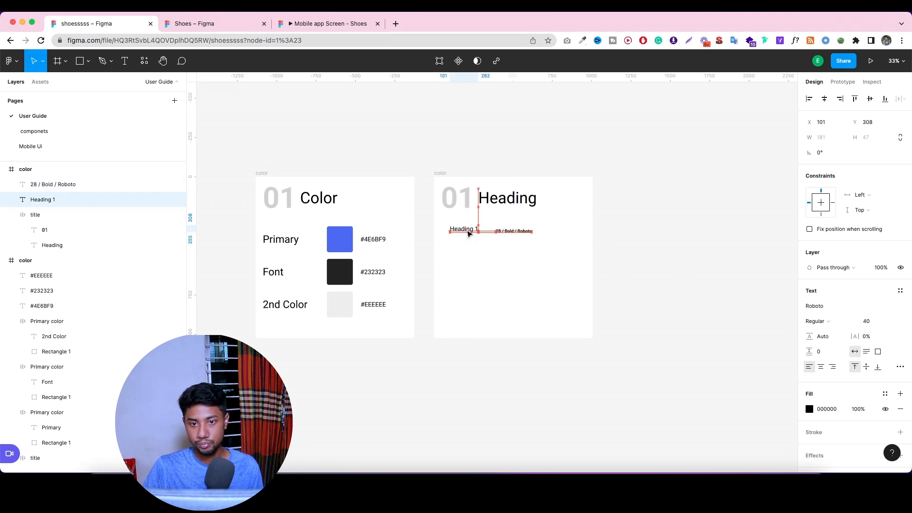
left_click(873, 321)
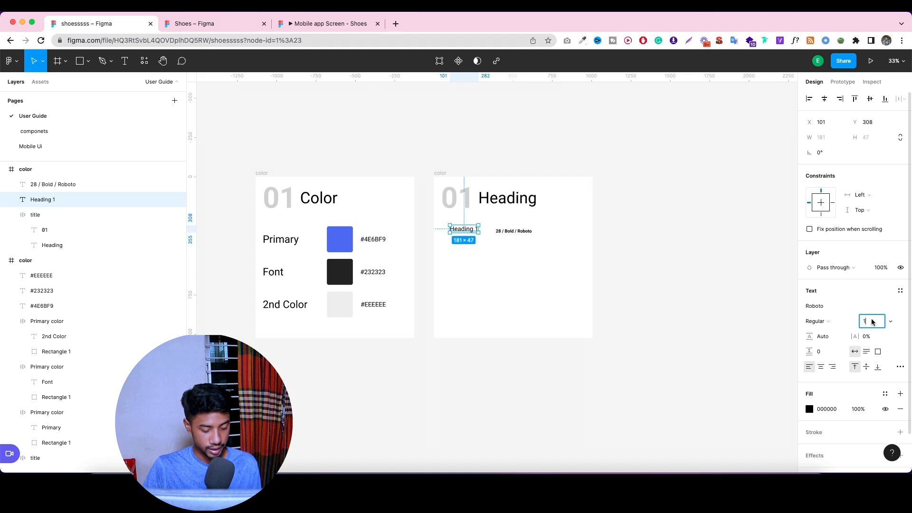
type("28")
left_click(724, 321)
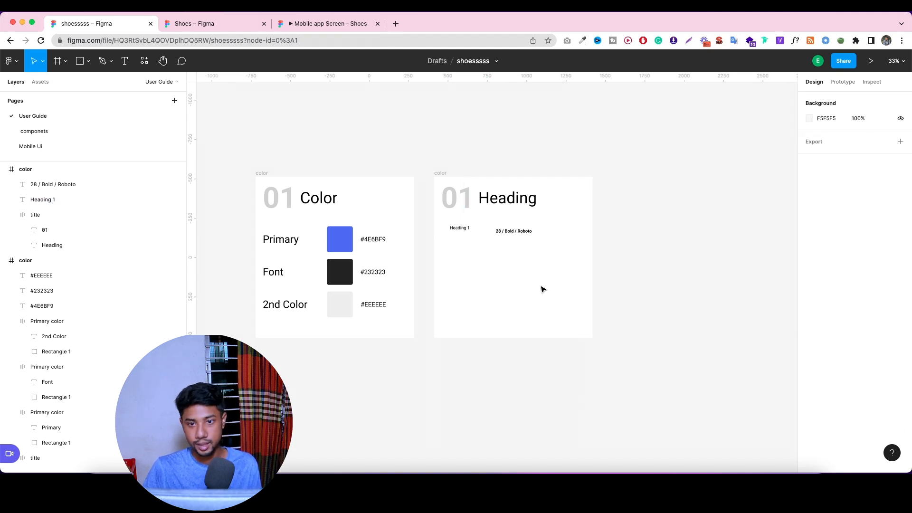
Align the Heading 1 text with the "28 / Bold / Roboto" text at X 103, Y 329, and make it Bold.
left_click(476, 234)
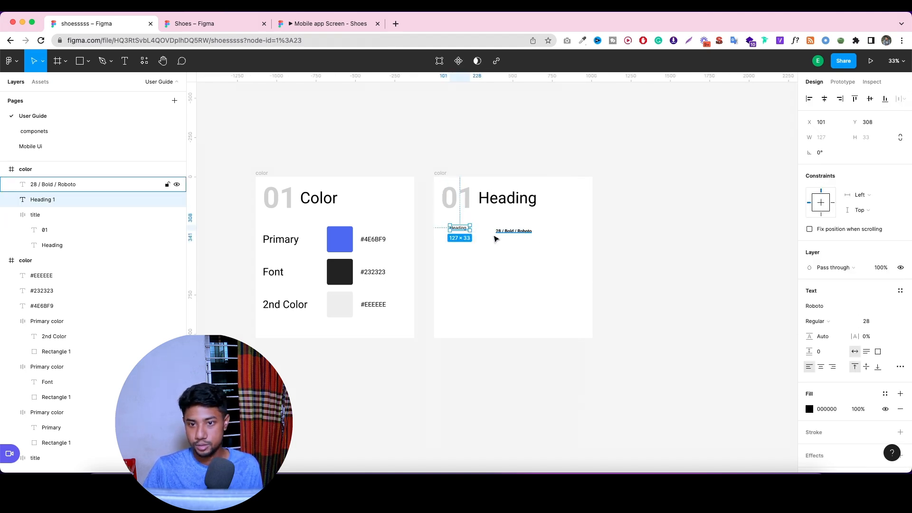
scroll(513, 239, "up", 5)
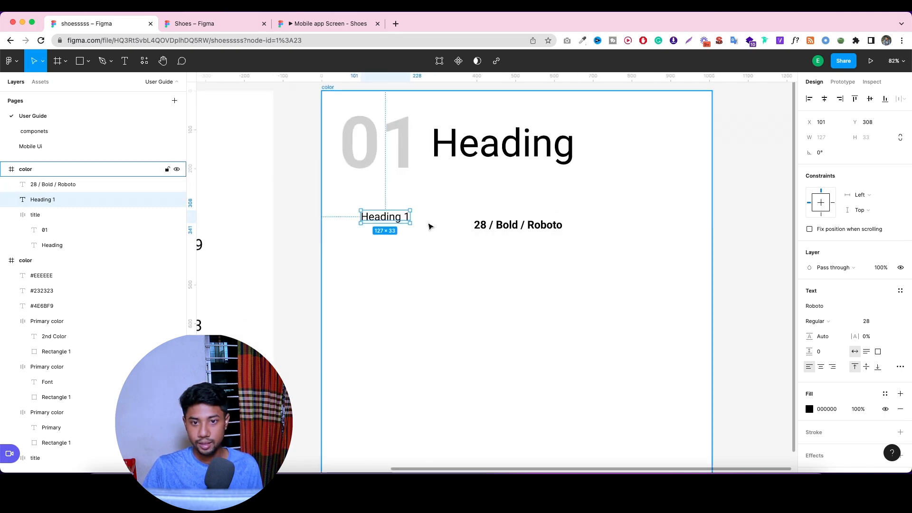
left_click_drag(411, 220, 409, 228)
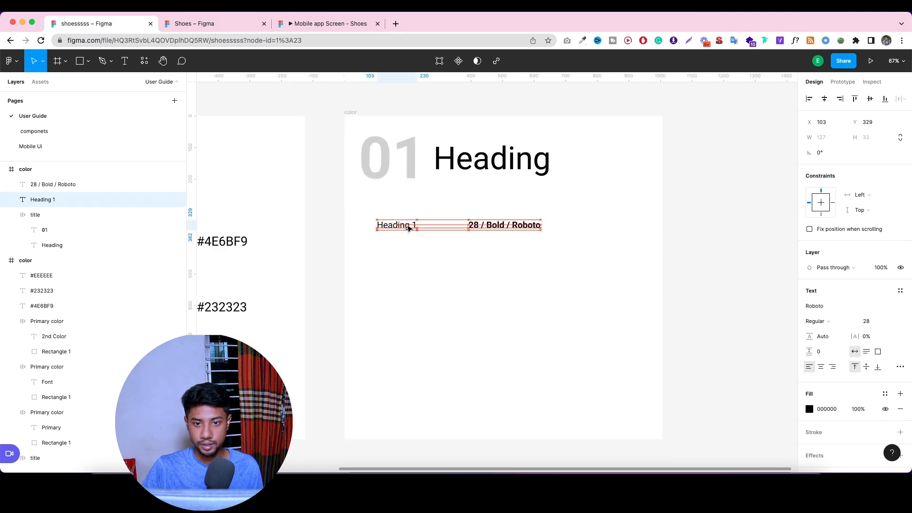
left_click(816, 321)
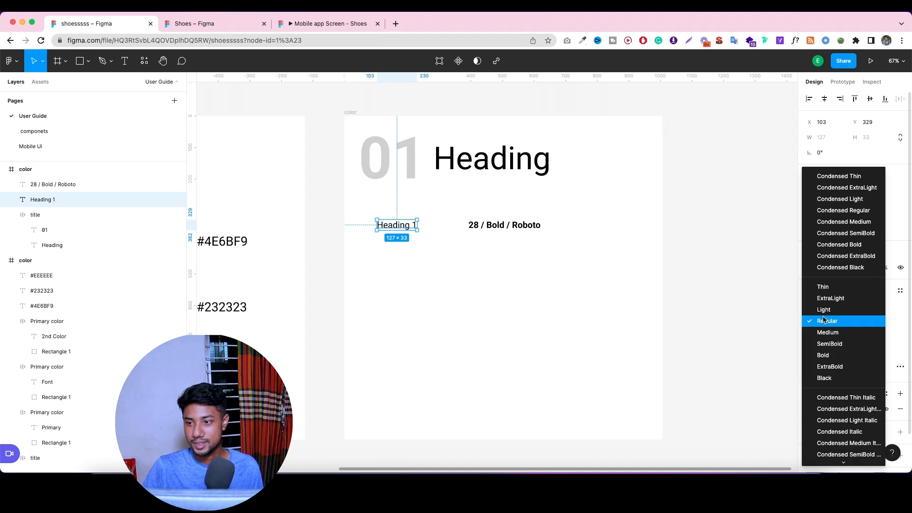
left_click(822, 355)
left_click(562, 278)
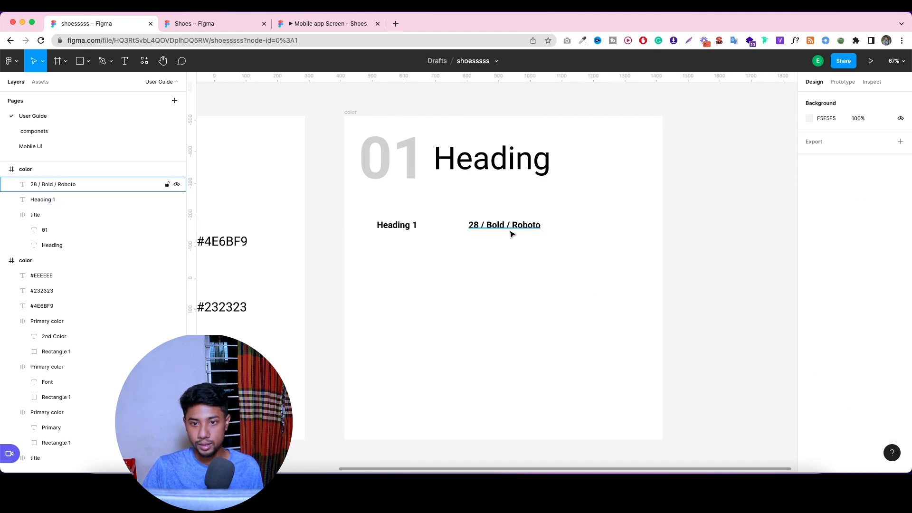
Combine the Heading 1 and "28 / Bold / Roboto" texts into an auto layout row and move it to X 152, Y 317.
left_click(512, 225)
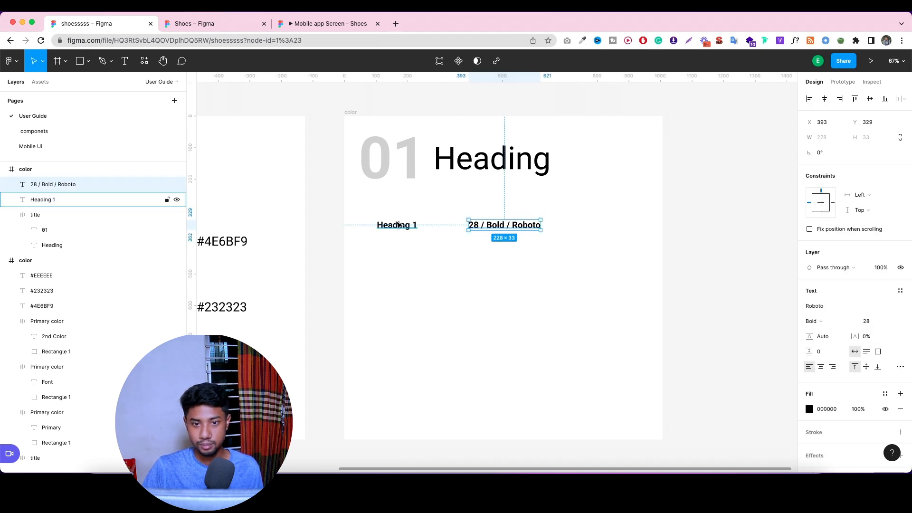
left_click(413, 229)
left_click_drag(552, 295, 323, 218)
key("shift+a")
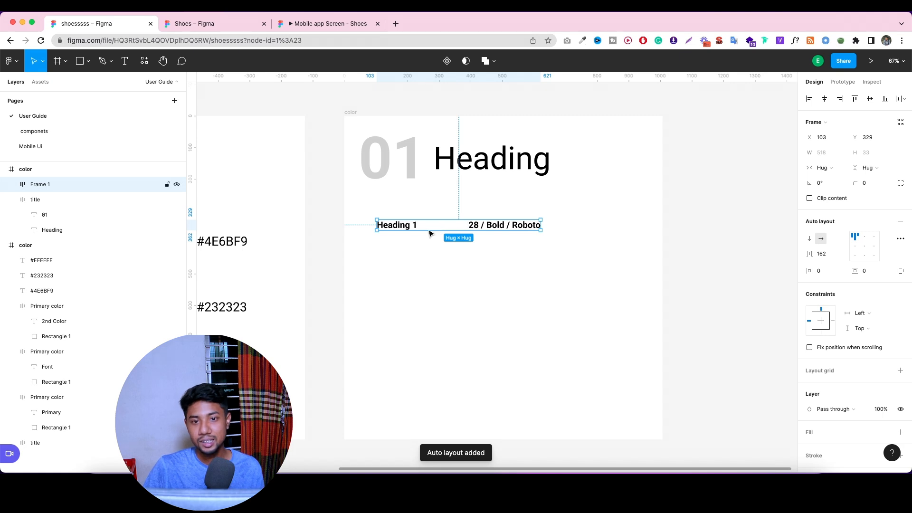
left_click_drag(396, 230, 411, 227)
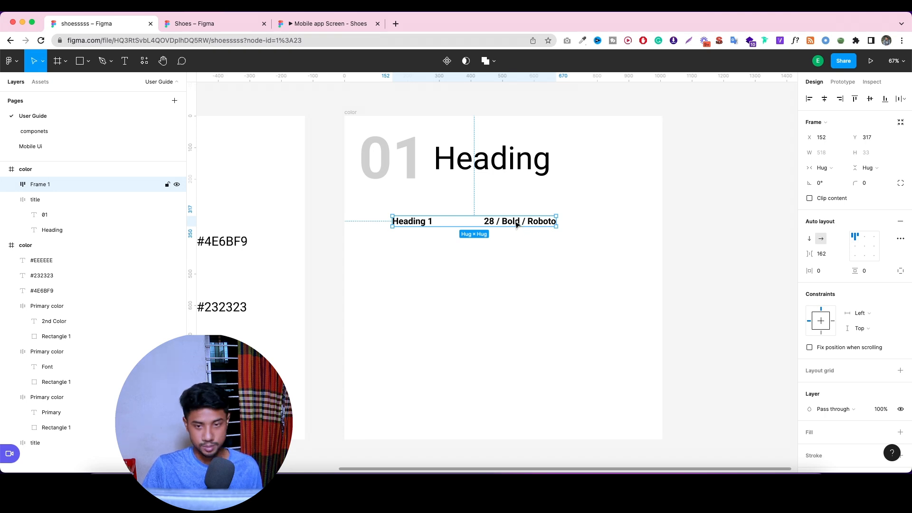
Duplicate the Heading 1 row just below at Y 377, and copy the "22 / Bold / Roboto" text from the Shoes file.
left_click_drag(518, 224, 517, 243)
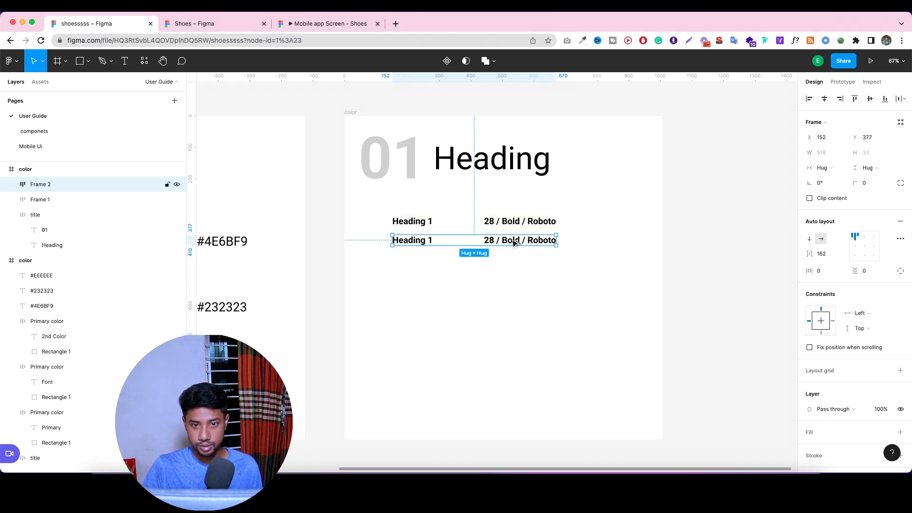
left_click(255, 26)
double_click(499, 252)
key("ctrl+c")
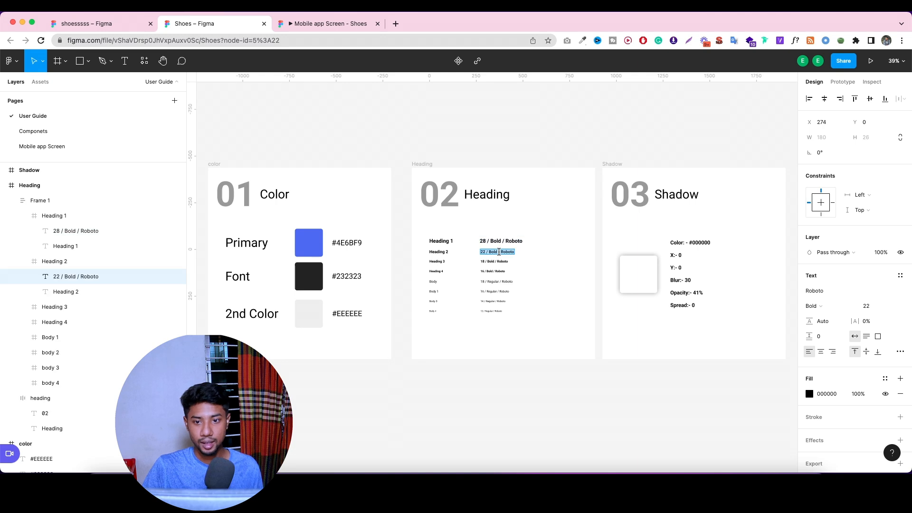
left_click(143, 28)
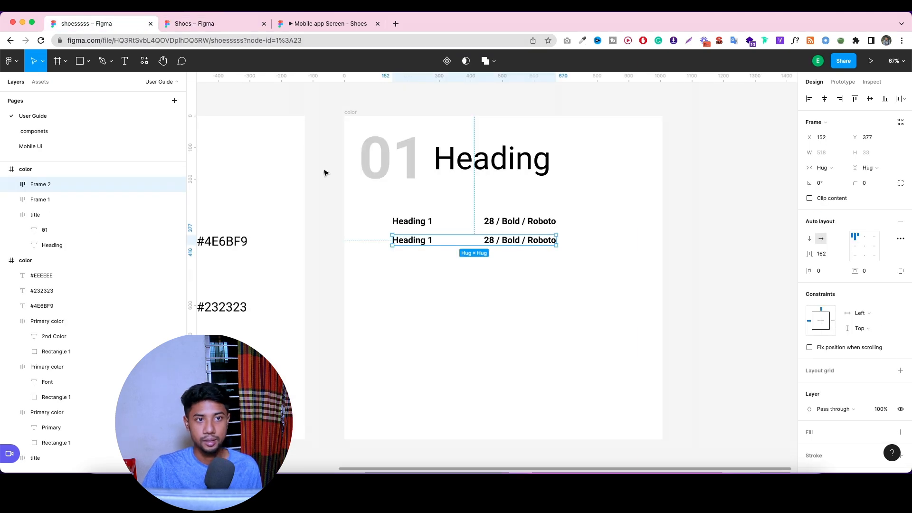
Replace the second row's style description with the copied "22 / Bold / Roboto" and set its Heading 1 text size to 22.
left_click(522, 243)
double_click(515, 241)
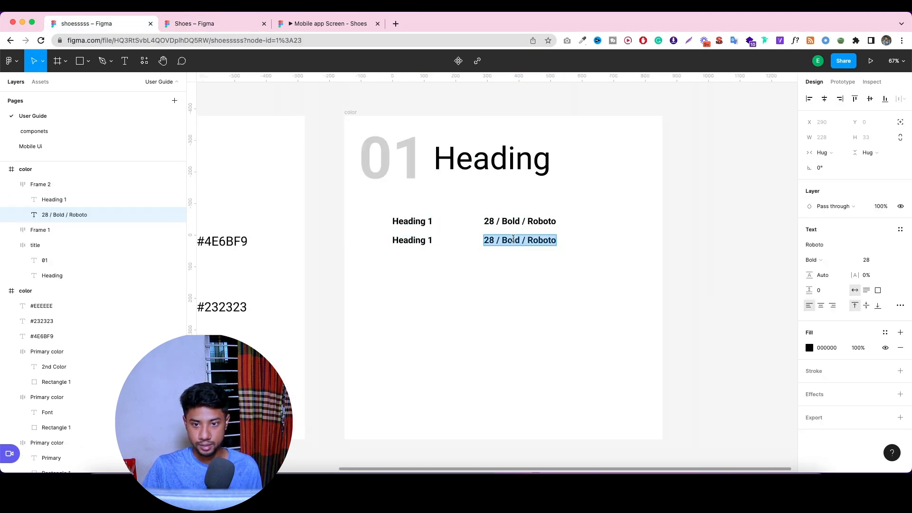
key("ctrl+v")
key("Escape")
left_click(421, 242)
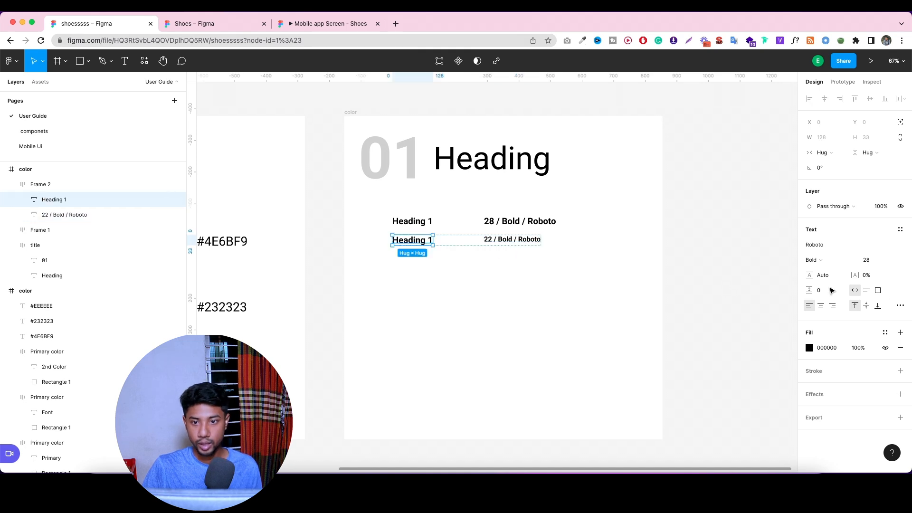
left_click(872, 261)
type("22")
left_click(673, 297)
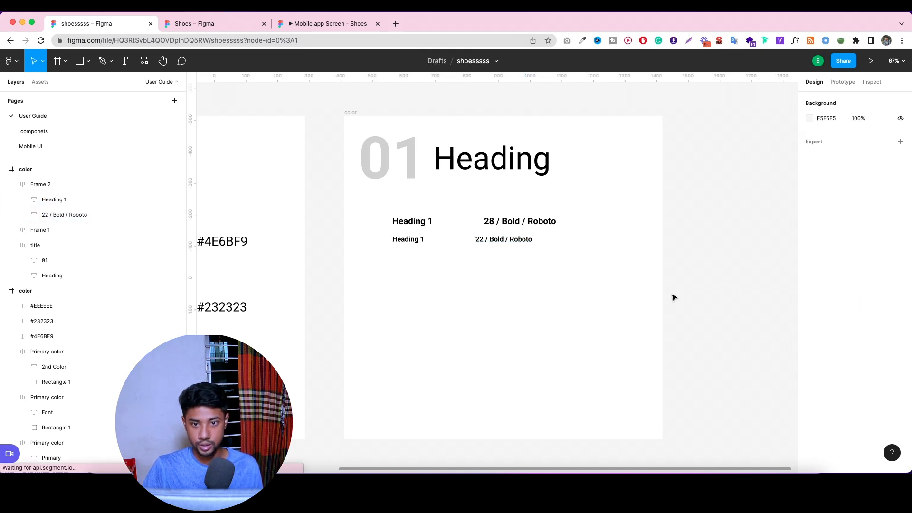
Set the first heading row's auto layout spacing mode to Space between.
left_click(499, 240)
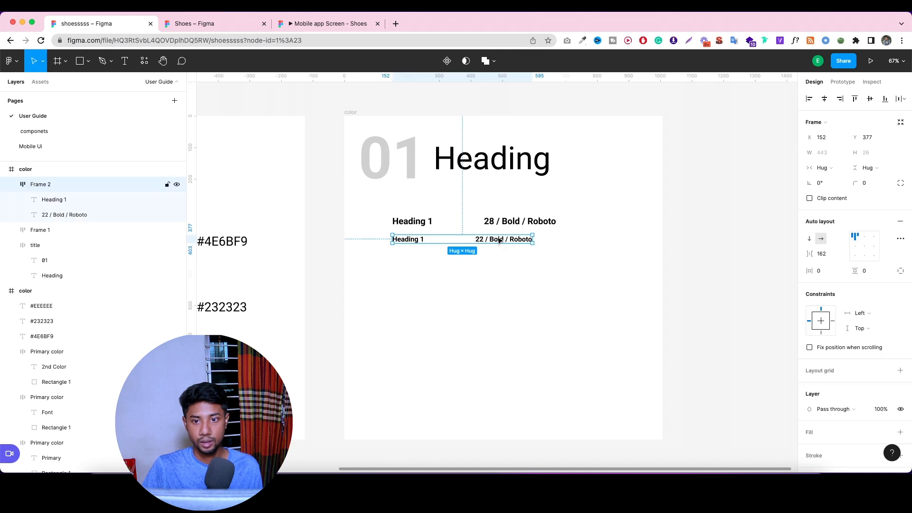
left_click(489, 221)
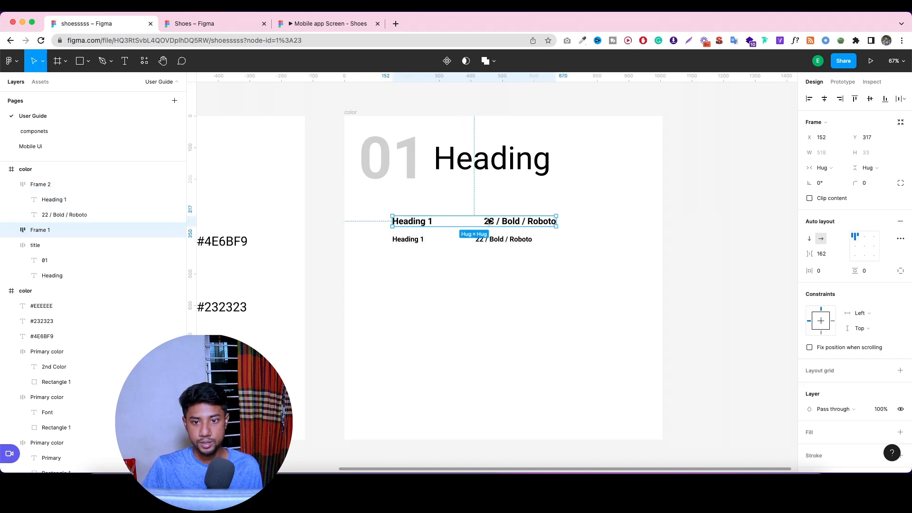
left_click(519, 266)
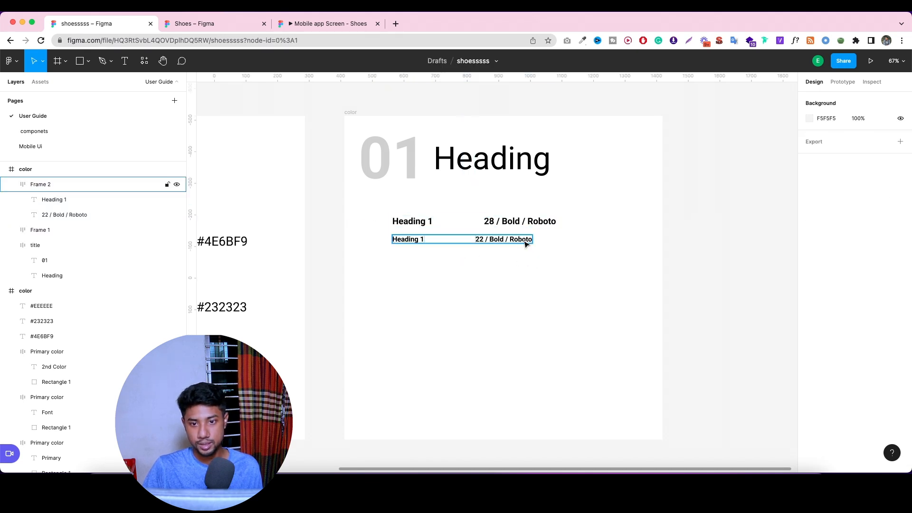
left_click(497, 231)
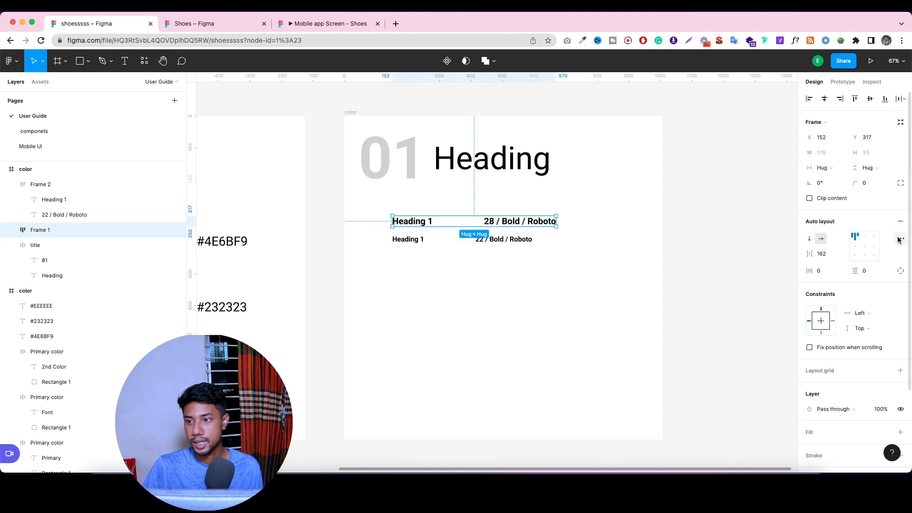
left_click(900, 238)
left_click(777, 322)
left_click(765, 330)
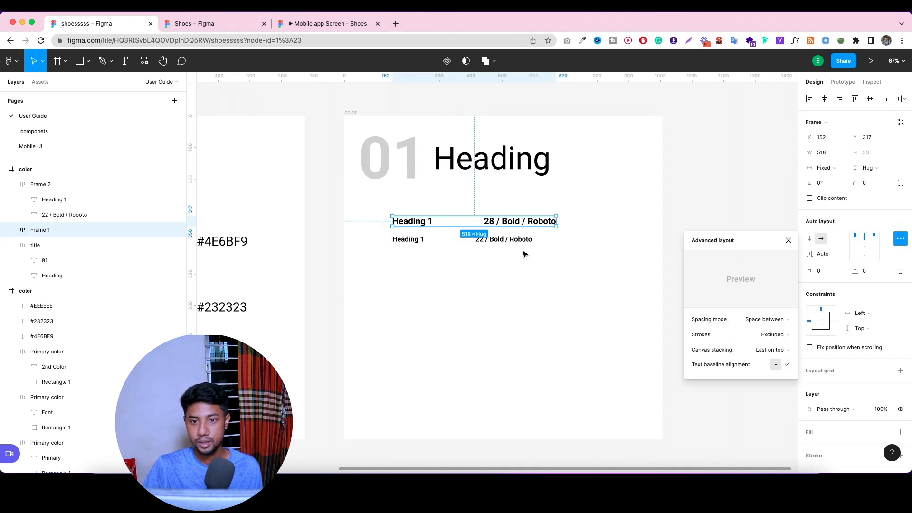
left_click(526, 253)
Delete the second heading row and put a fresh duplicate of the first row in its place.
left_click(513, 243)
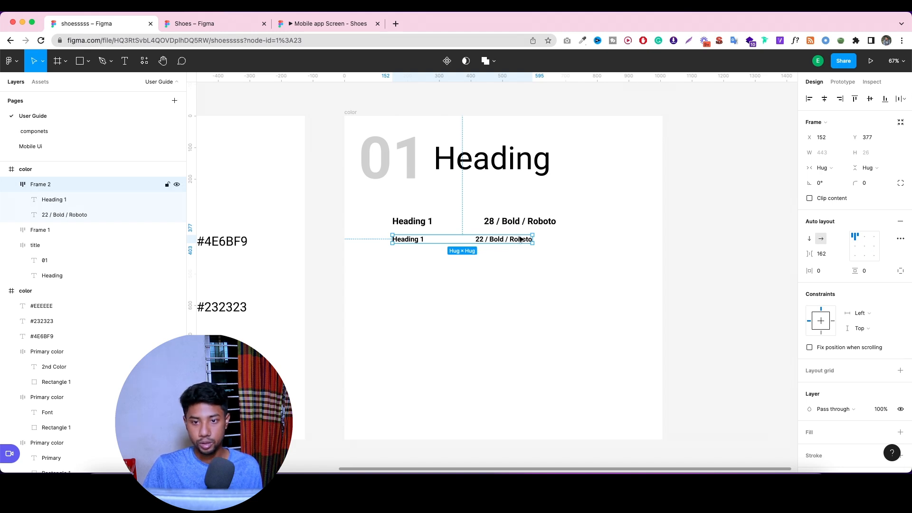
key("Delete")
left_click(515, 223)
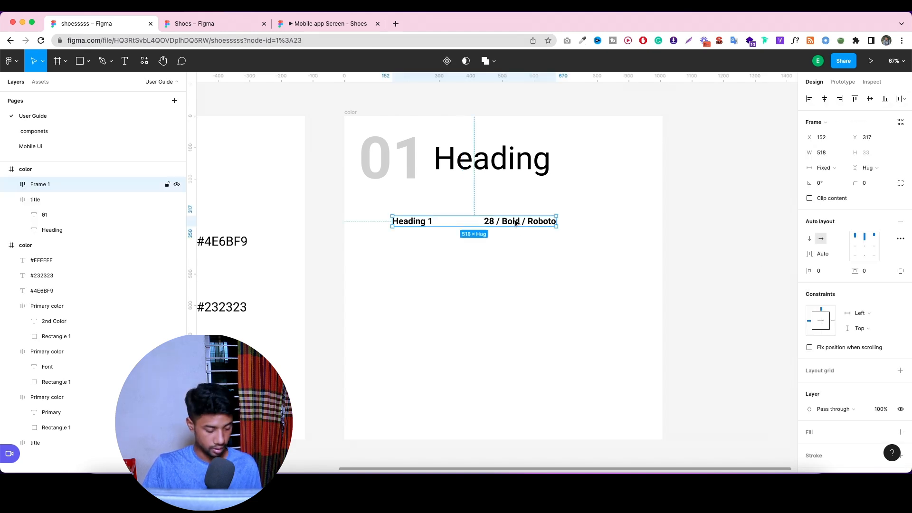
left_click_drag(515, 223, 514, 243)
Replace the new second row's "28 / Bold / Roboto" text with the copied "22 / Bold / Roboto".
double_click(514, 242)
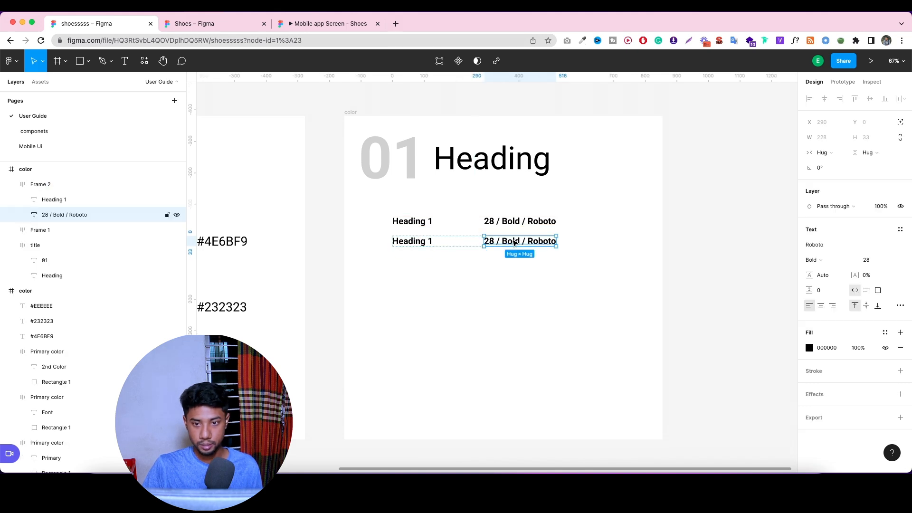
double_click(514, 242)
key("super+v")
left_click(524, 268)
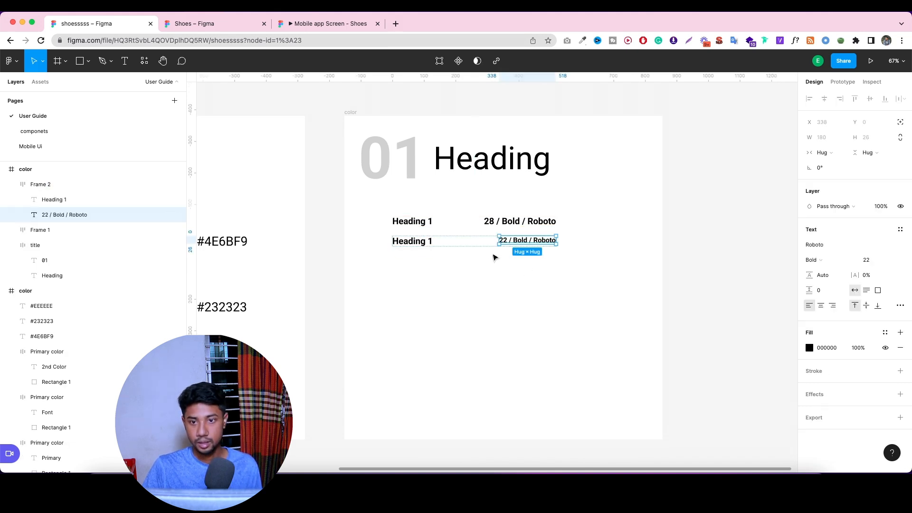
Rename the second row's label "Heading 2" and set its text size to 22.
left_click(427, 241)
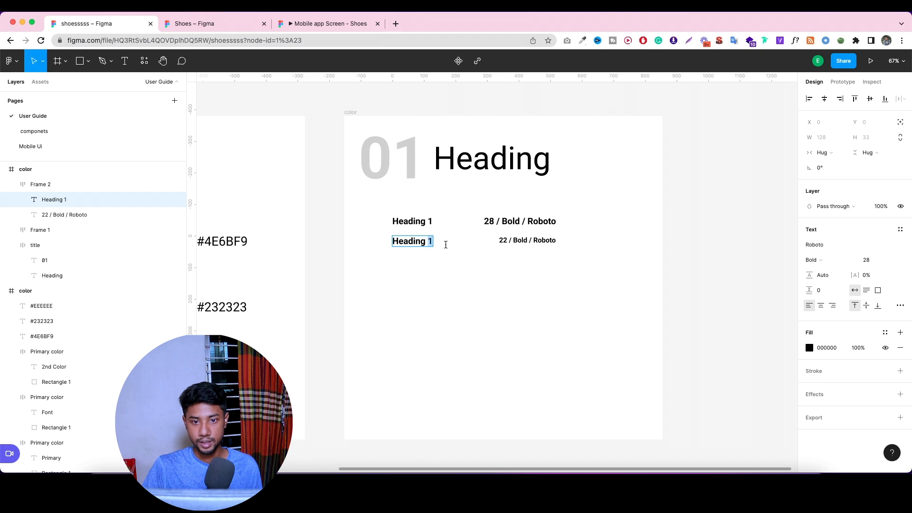
type("2")
key("Escape")
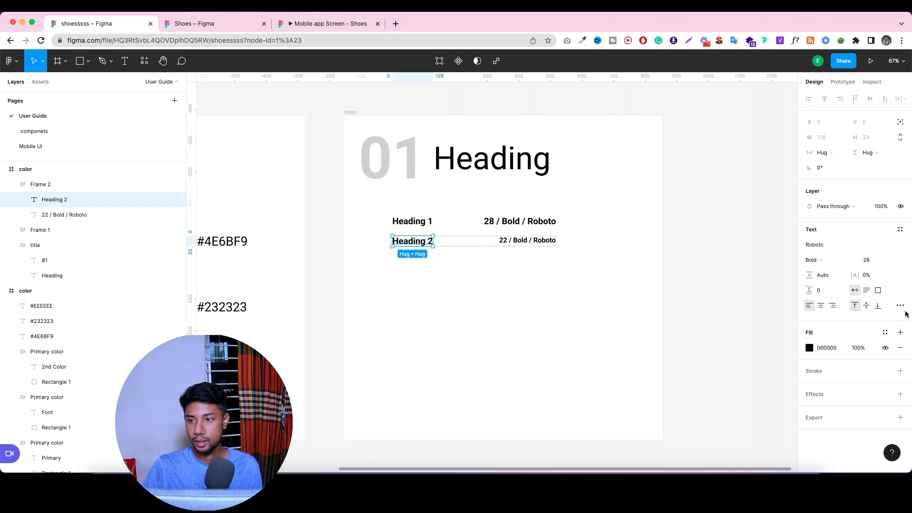
left_click(867, 260)
type("22")
left_click(748, 292)
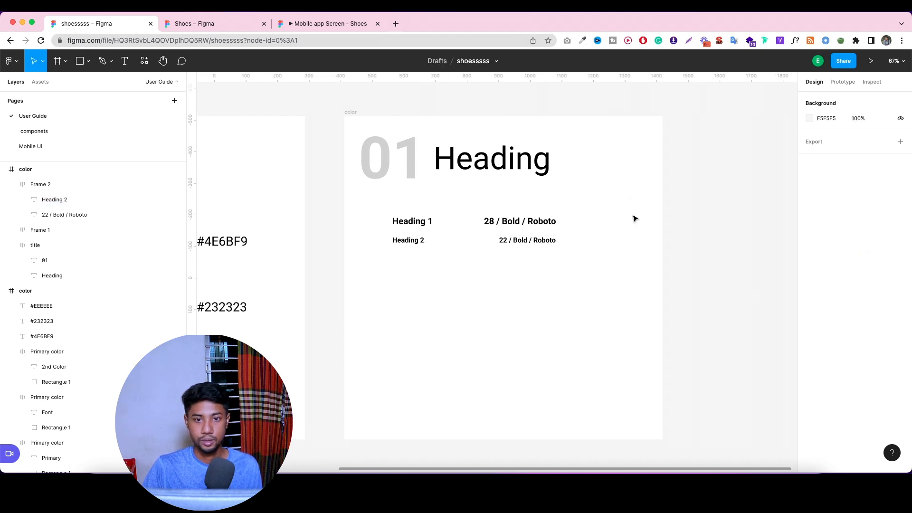
Copy the "18 / Bold / Roboto" text of the Heading 3 row in the Shoes file and return to the shoesssss file.
left_click(229, 27)
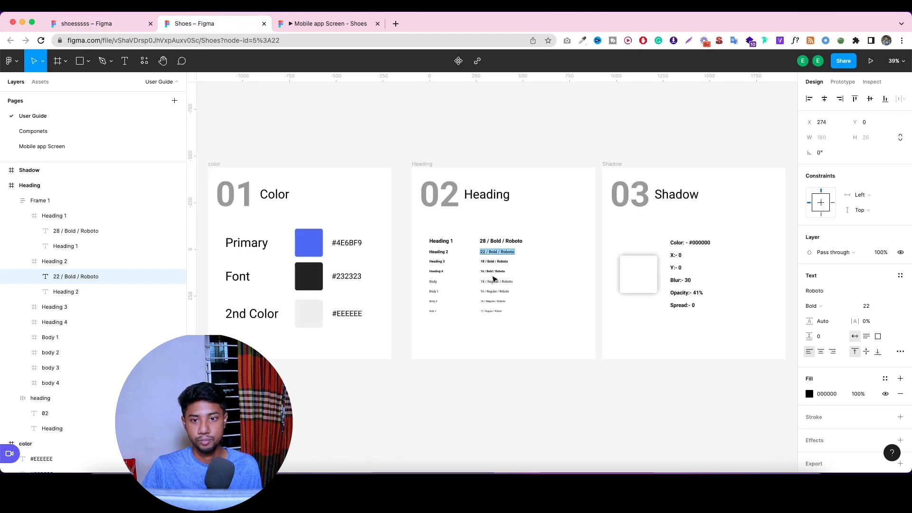
left_click(493, 261)
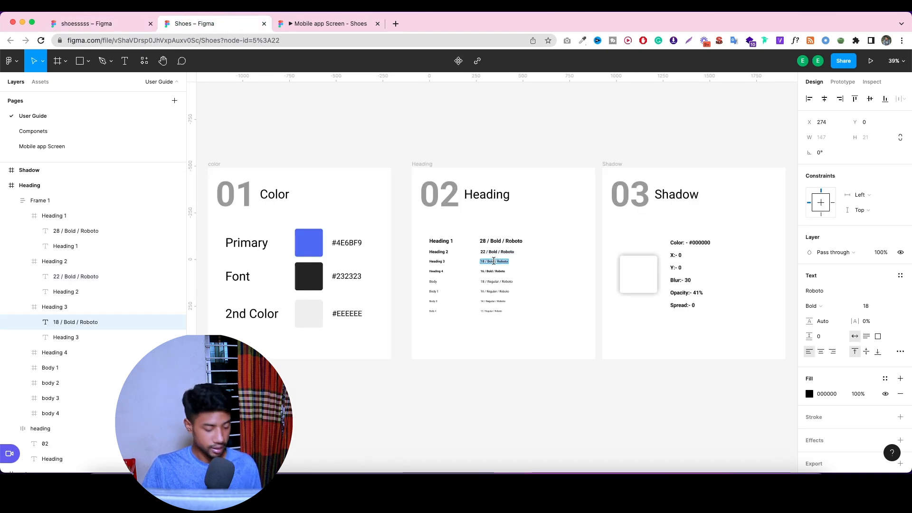
left_click(119, 24)
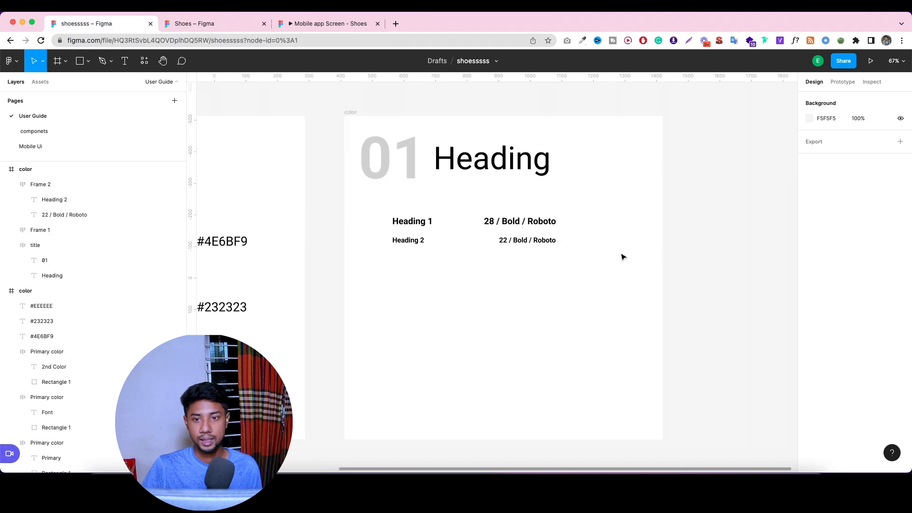
Duplicate the second heading row directly below it and replace the copy's style description with "18 / Bold / Roboto".
left_click(517, 243)
left_click_drag(517, 243, 518, 260)
left_click(519, 261)
double_click(518, 260)
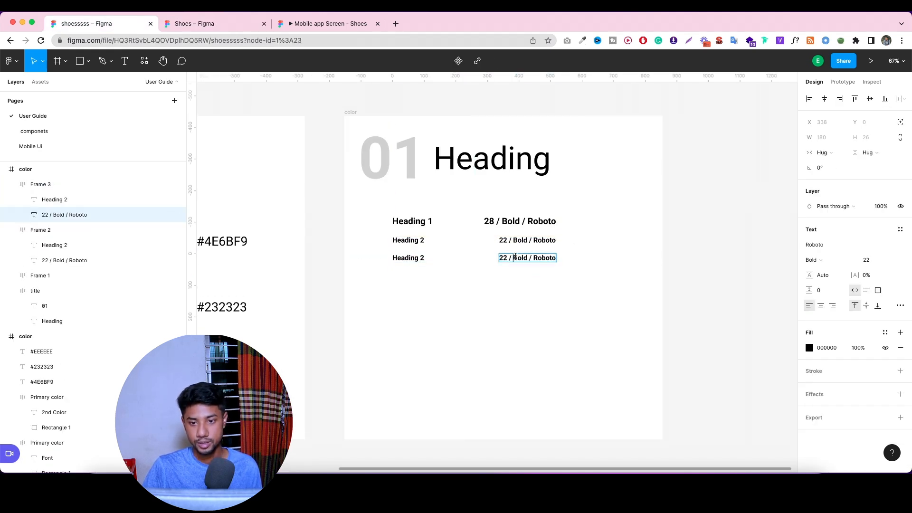
type("18 / Bold / Roboto")
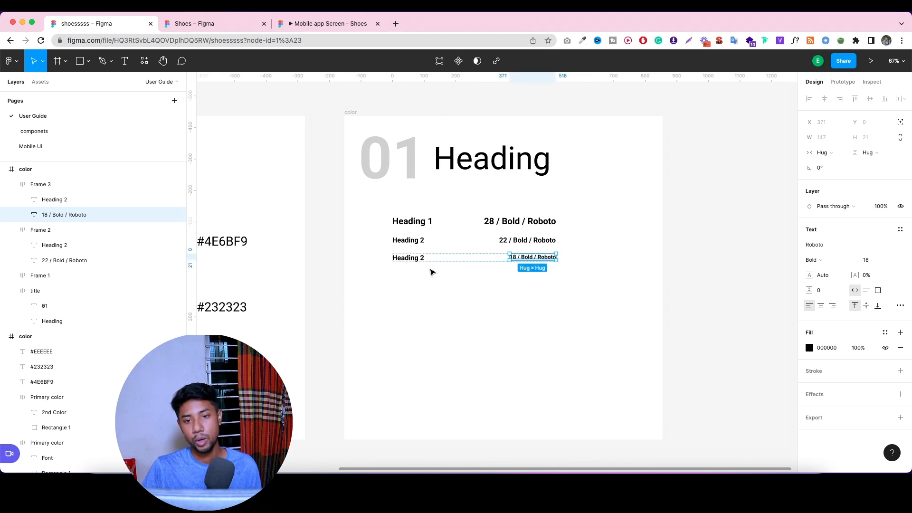
Set the third row's label text size to 18.
left_click(421, 260)
left_click(871, 263)
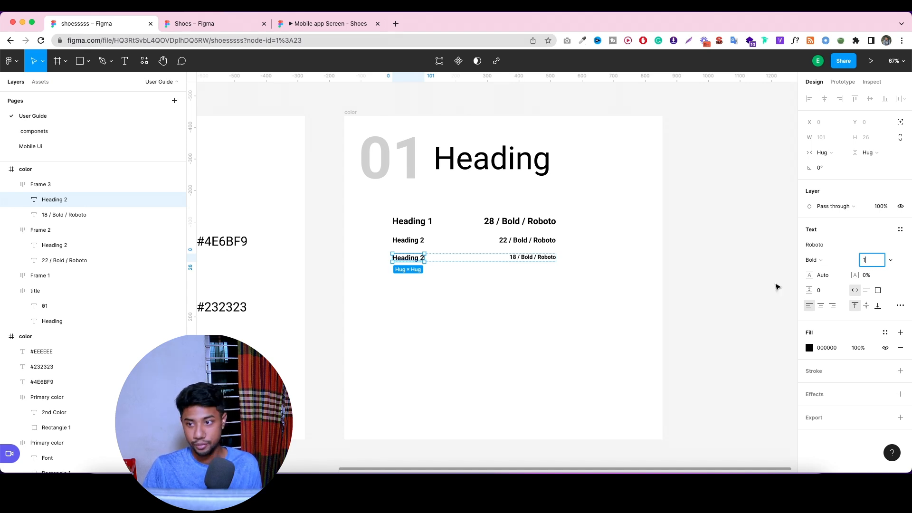
left_click(726, 279)
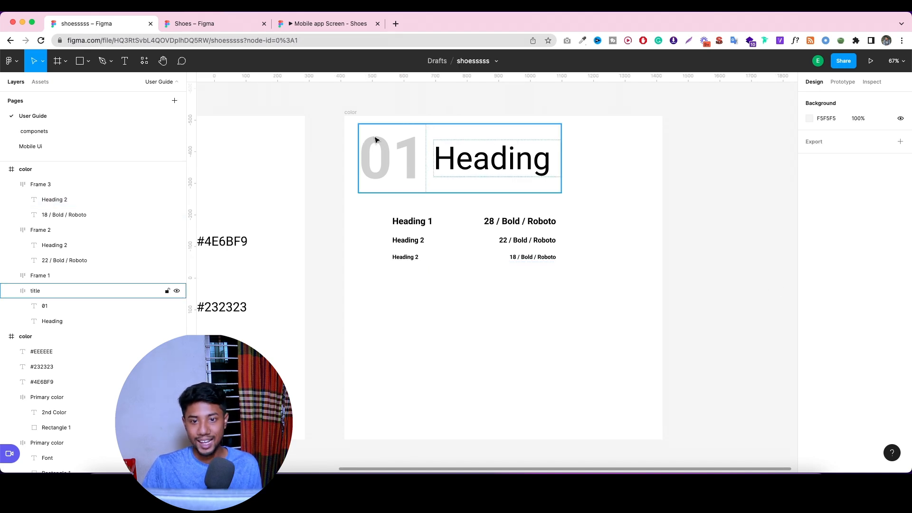
Duplicate the third row directly below it and check the remaining text styles in the Shoes file's Heading section.
left_click(506, 254)
left_click_drag(507, 254, 520, 276)
left_click(198, 24)
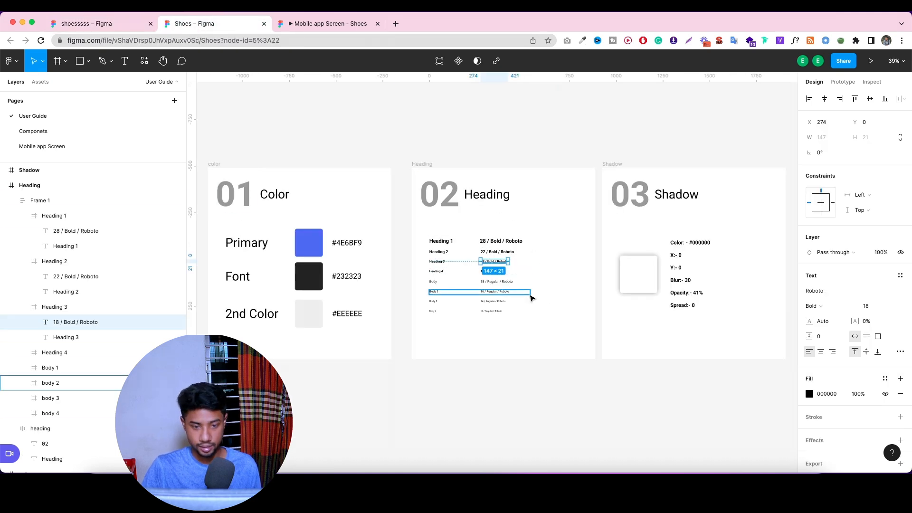
scroll(505, 267, "up", 6)
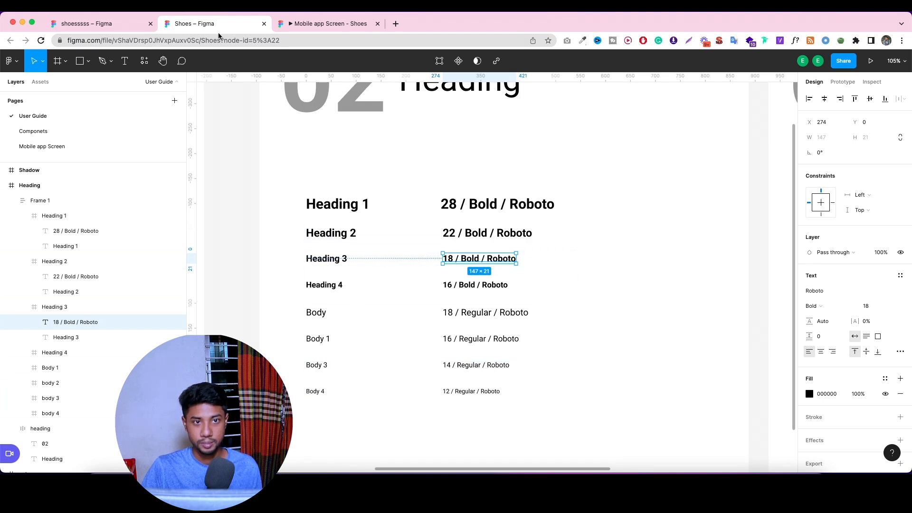
left_click(95, 23)
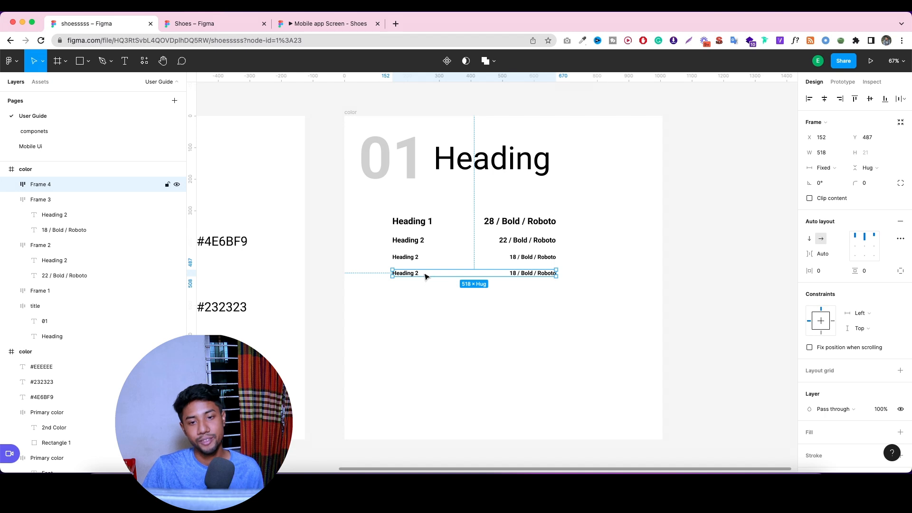
Copy "16 / Bold / Roboto" from the Shoes file's Heading 4 row and paste it over the fourth row's style description.
left_click(199, 23)
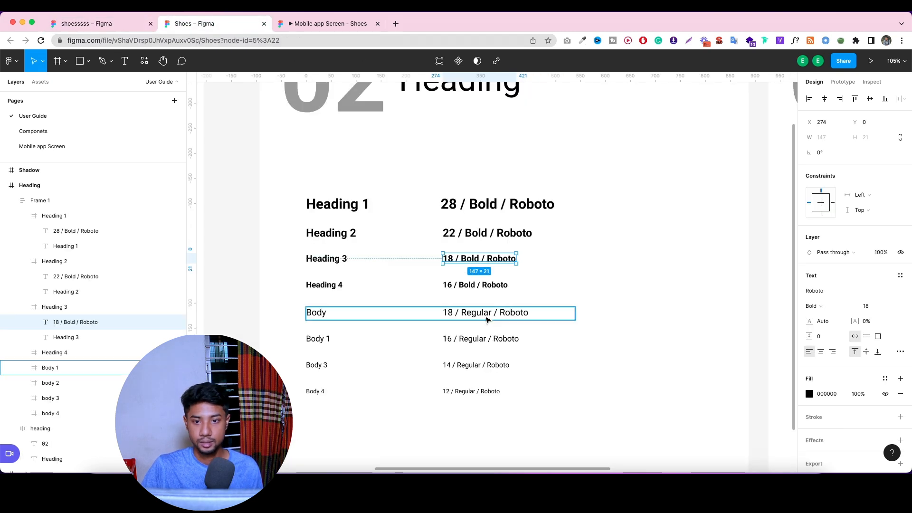
double_click(489, 285)
key("super+c")
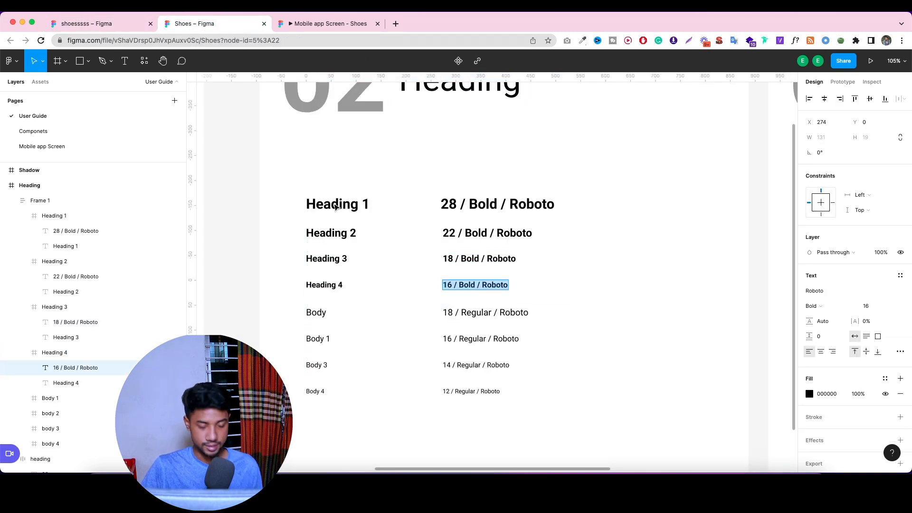
left_click(115, 24)
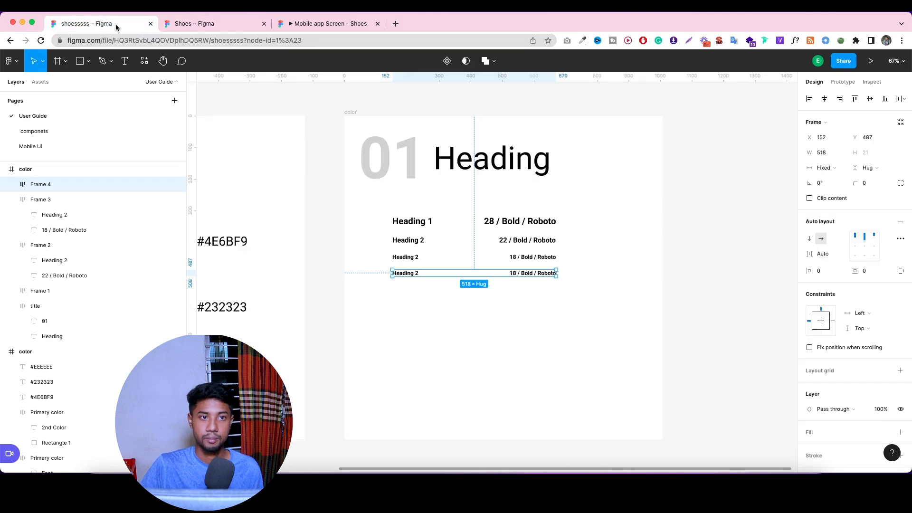
double_click(540, 273)
key("super+v")
key("Escape")
Set the fourth row's label text size to 16.
left_click(417, 274)
left_click(876, 262)
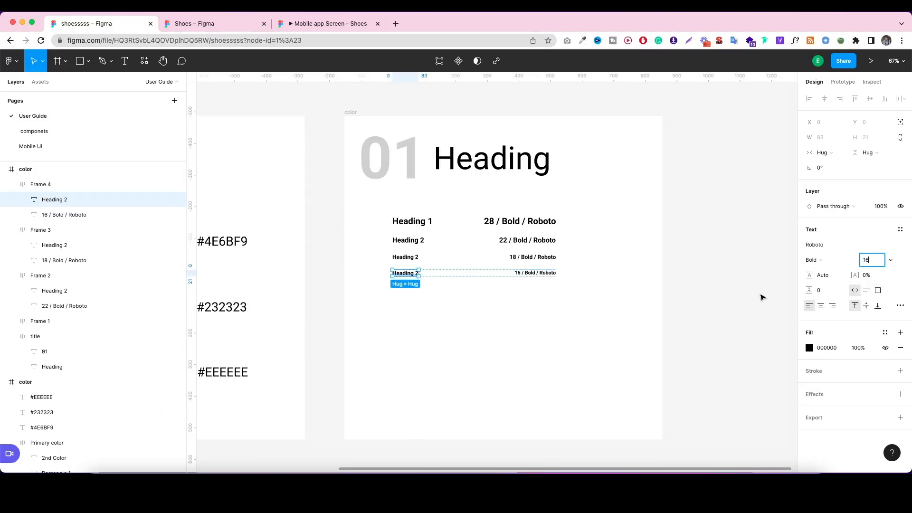
left_click(763, 298)
Rename the third row's label "Heading 3" and the fourth row's label "Heading 4".
left_click(416, 257)
left_click(415, 257)
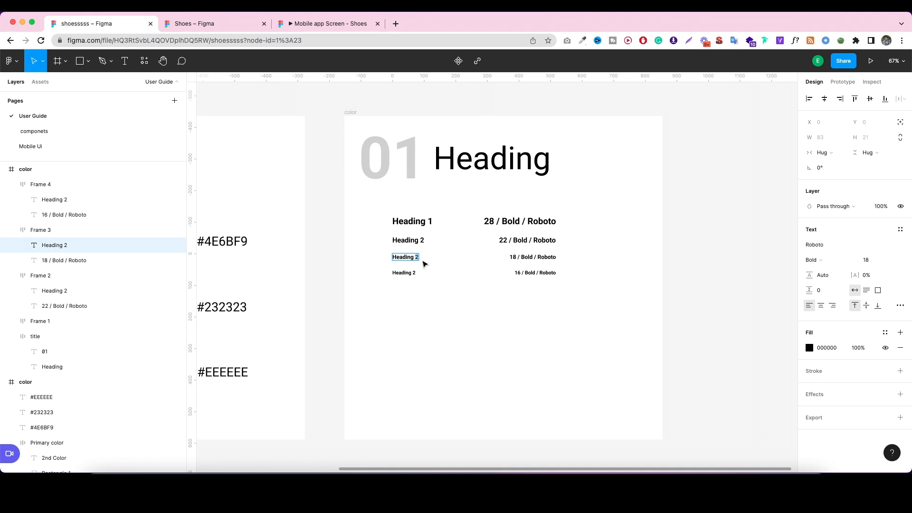
type("3")
double_click(415, 273)
type("4")
left_click(472, 323)
Duplicate the Heading 4 row directly below it and change the copy's label to "Body".
left_click_drag(527, 275, 526, 302)
key("super+z")
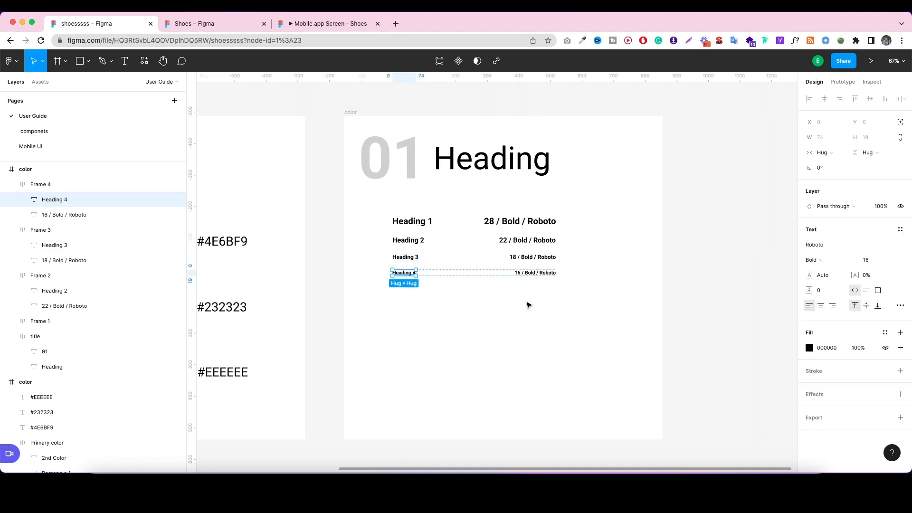
left_click(478, 275)
left_click_drag(478, 275, 482, 290)
double_click(413, 289)
double_click(412, 289)
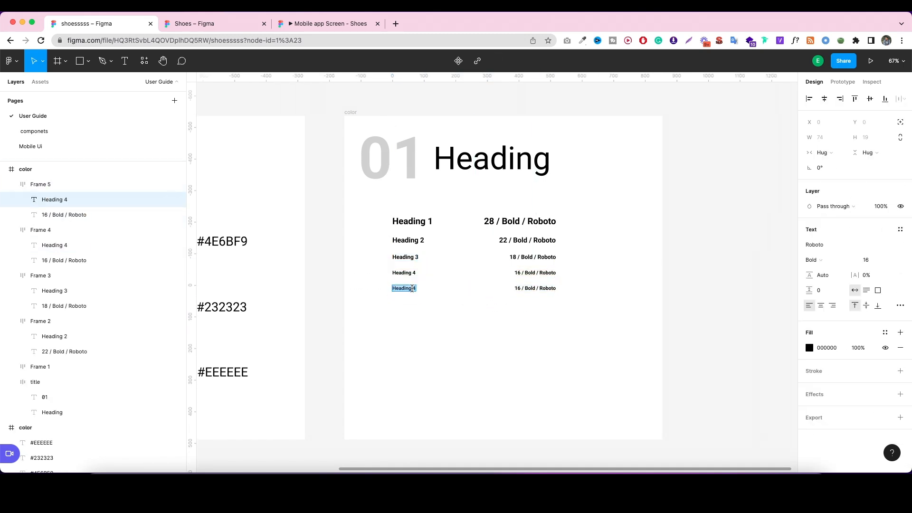
type("Body")
key("Escape")
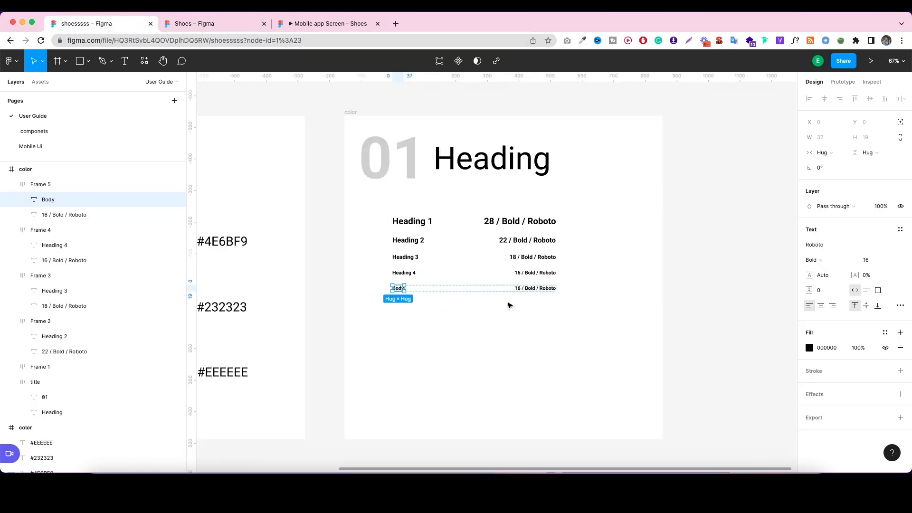
Replace the Body row's style description with "18 / Regular / Roboto" and set its label to size 18 in Regular weight.
double_click(522, 288)
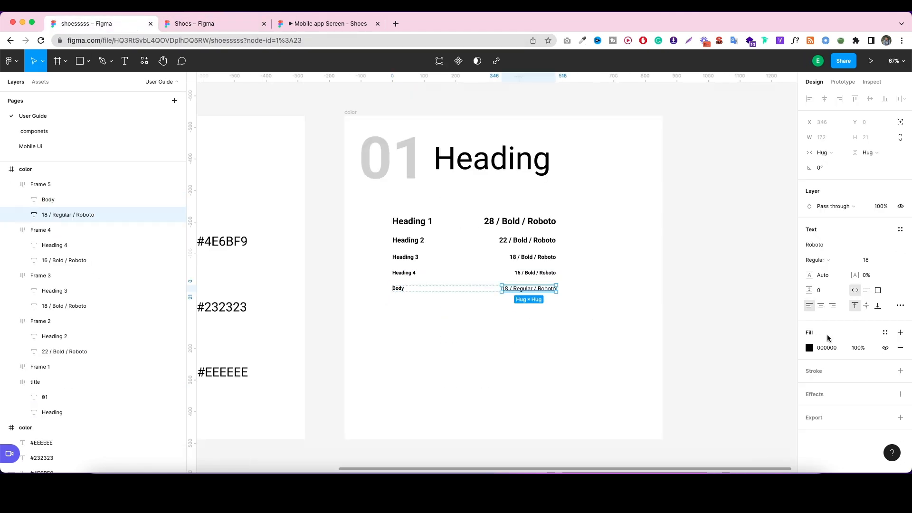
double_click(401, 288)
left_click(879, 260)
type("18")
key("Return")
left_click(844, 261)
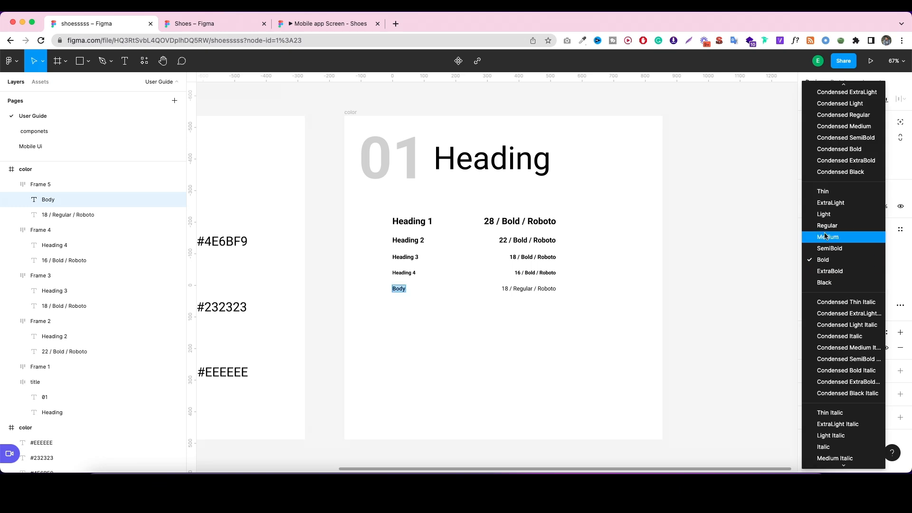
left_click(836, 236)
left_click(436, 291)
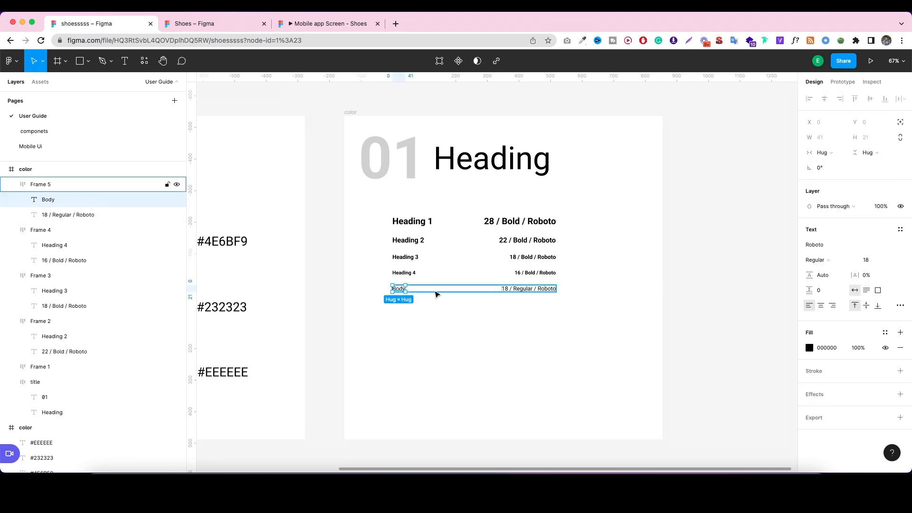
Duplicate the Body row below itself and replace the copy's description with "16 / Regular / Roboto" copied from the Shoes file.
left_click(437, 291)
left_click_drag(443, 291, 443, 307)
left_click(224, 29)
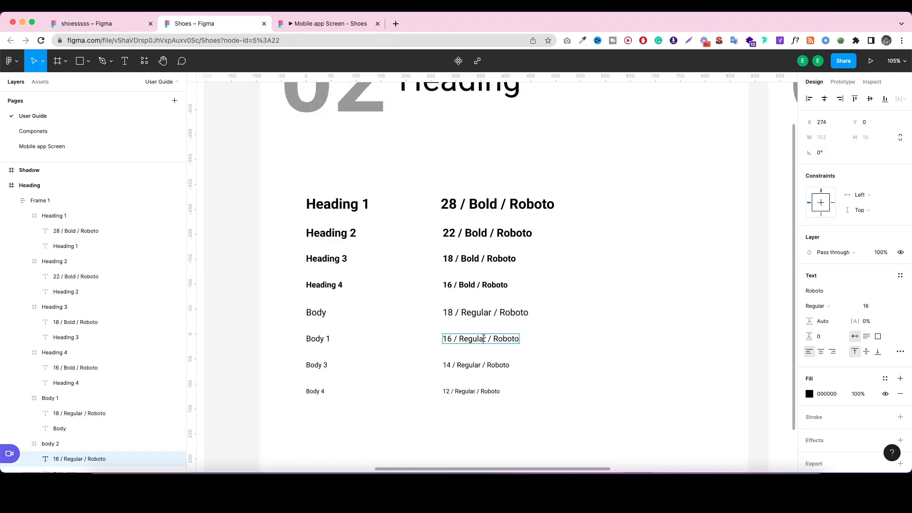
double_click(482, 338)
key("super+c")
left_click(119, 25)
double_click(515, 305)
key("super+v")
key("Escape")
Set the sixth row's Body label to text size 16 and rename it "Body 2".
left_click(401, 306)
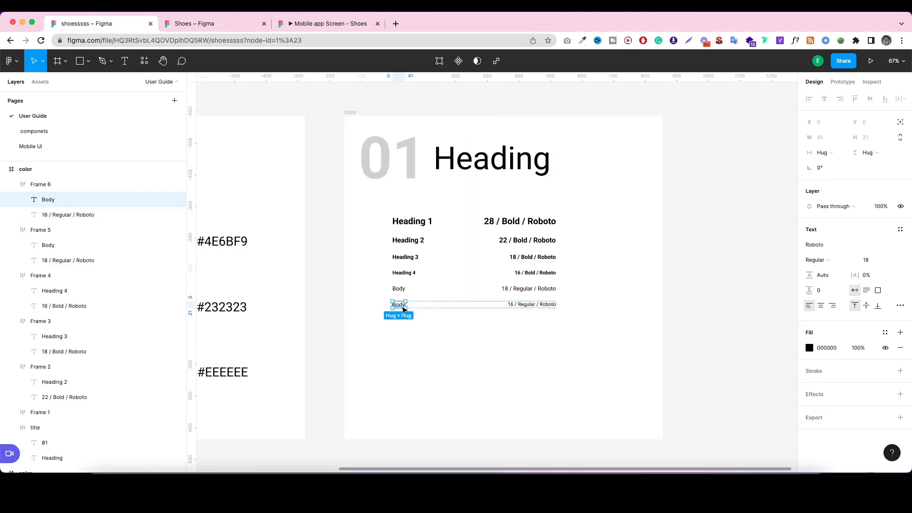
left_click(872, 260)
type("16")
key("Return")
left_click(614, 312)
left_click(407, 306)
double_click(408, 305)
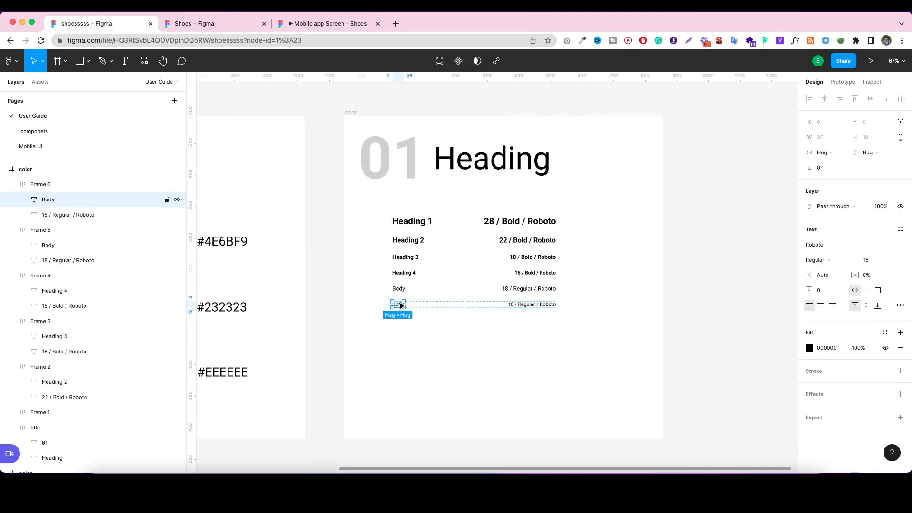
double_click(400, 304)
type("2")
left_click(512, 326)
Duplicate the Body 2 row below itself and replace the copy's description with "14 / Regular / Roboto" copied from the Shoes file.
left_click(486, 306)
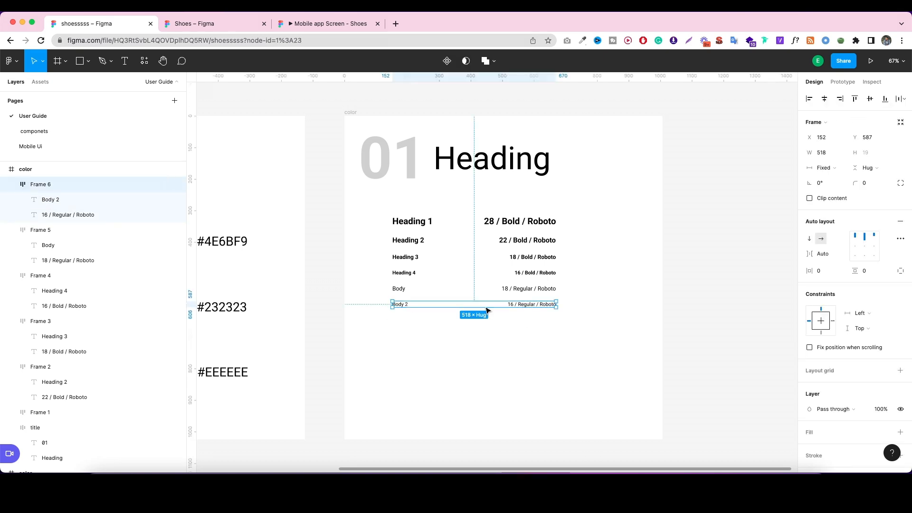
left_click_drag(486, 307, 487, 326)
left_click(213, 25)
double_click(469, 365)
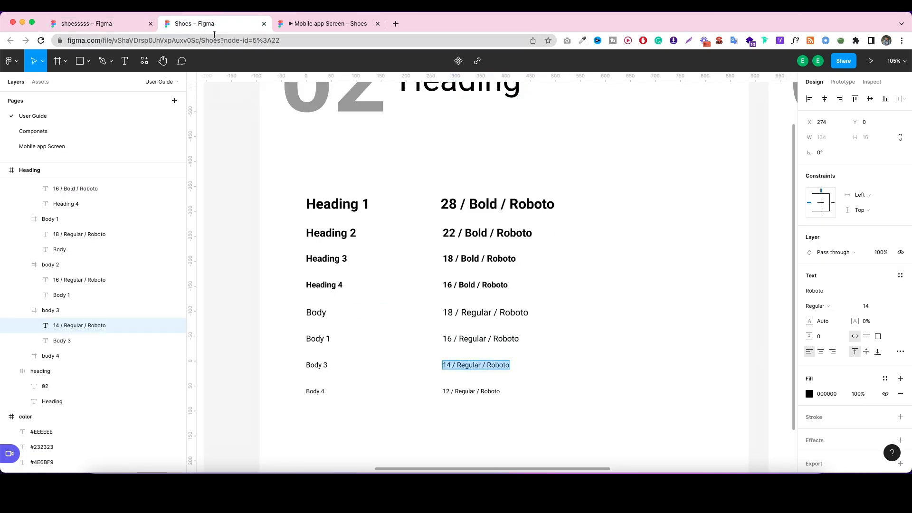
key("super+c")
key("super+1")
double_click(532, 320)
key("super+v")
key("Escape")
Reduce the seventh row's label text size to 14 and rename the label "Body 3".
left_click(401, 320)
key("super+shift+comma")
key("super+shift+comma")
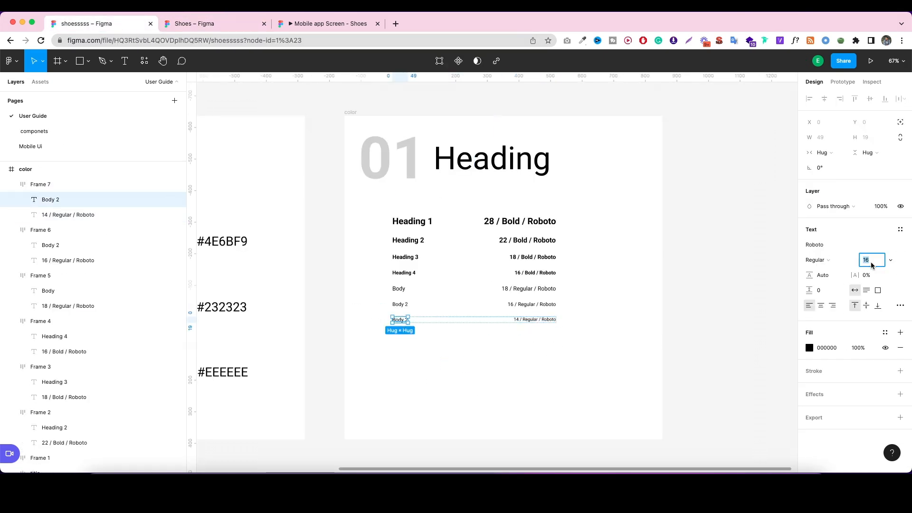
left_click(382, 295)
left_click(411, 322)
double_click(404, 318)
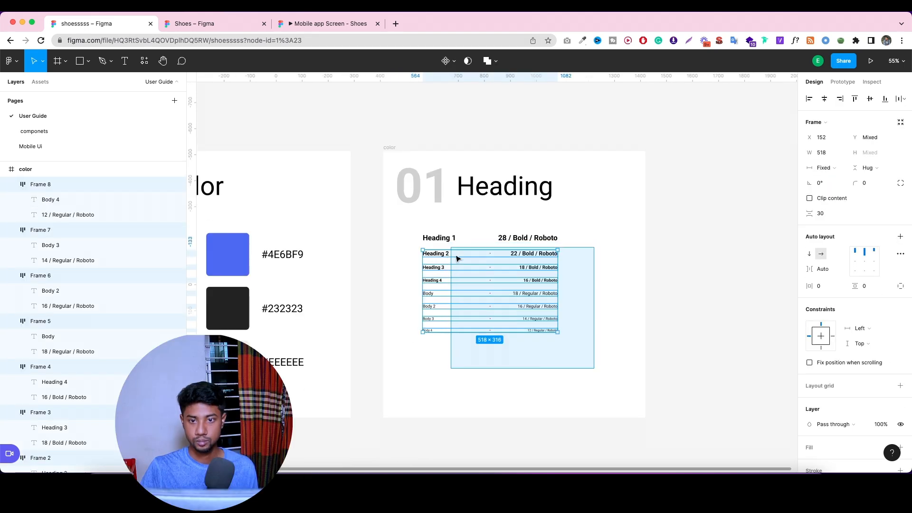
Group all eight text style rows, from Heading 1 to Body 4, into one vertical auto layout frame.
left_click(492, 349)
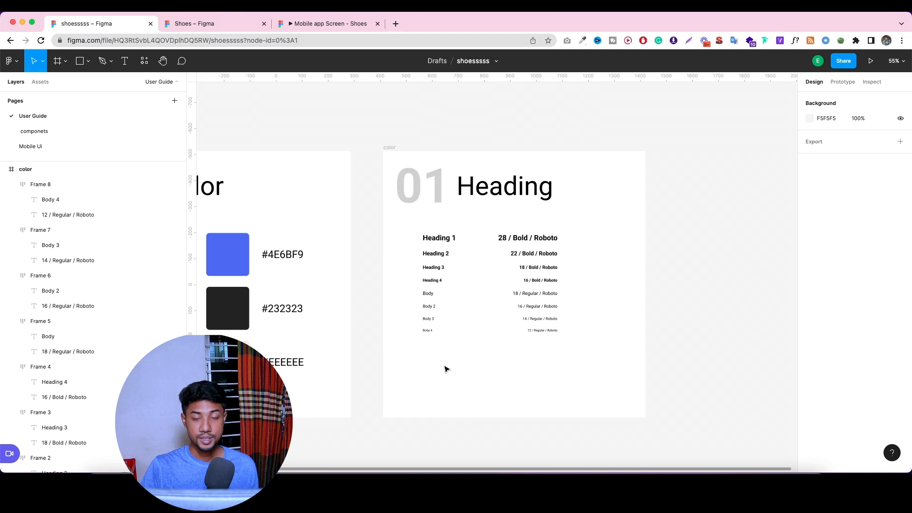
left_click_drag(572, 370, 425, 229)
key("shift+a")
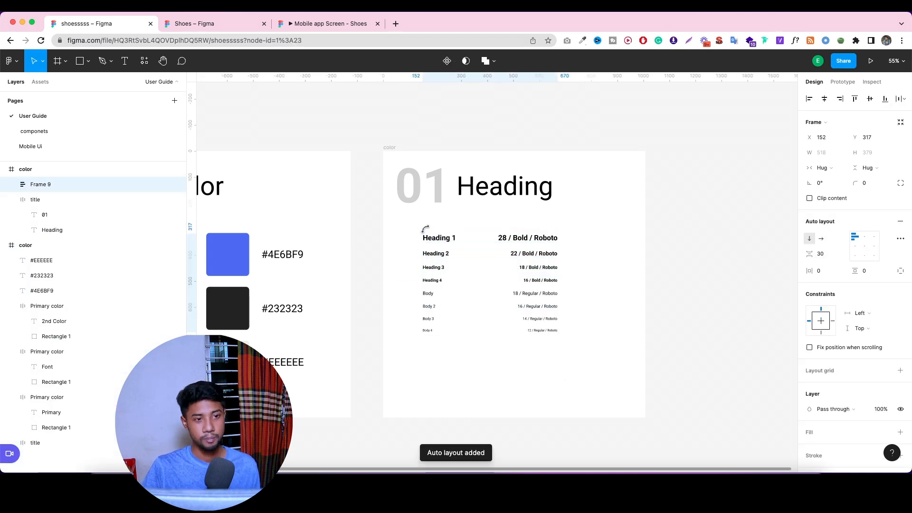
Rename the auto layout frame holding the text style rows "headings" and move it to about X 123, Y 306.
double_click(42, 185)
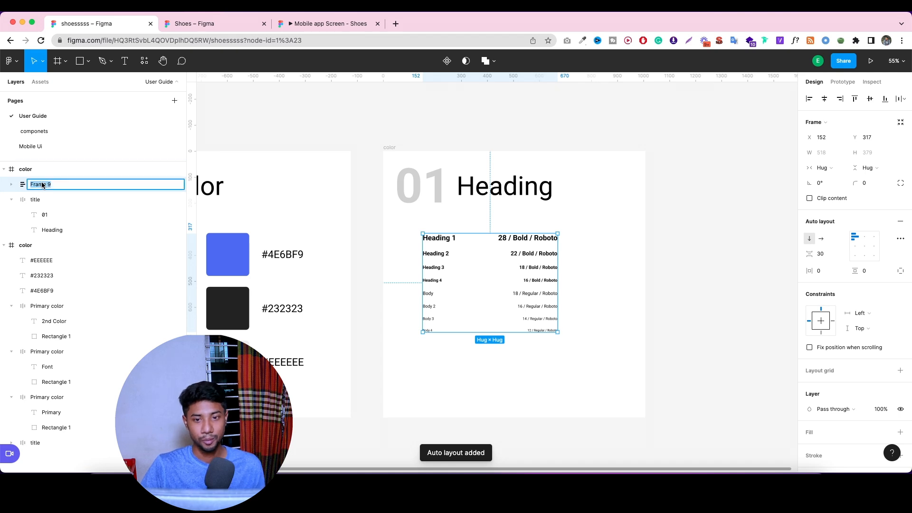
left_click(823, 254)
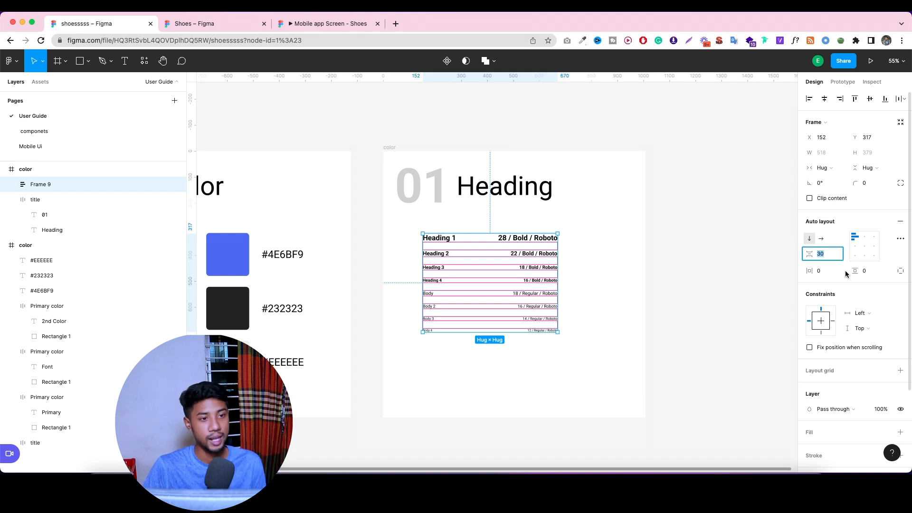
double_click(54, 186)
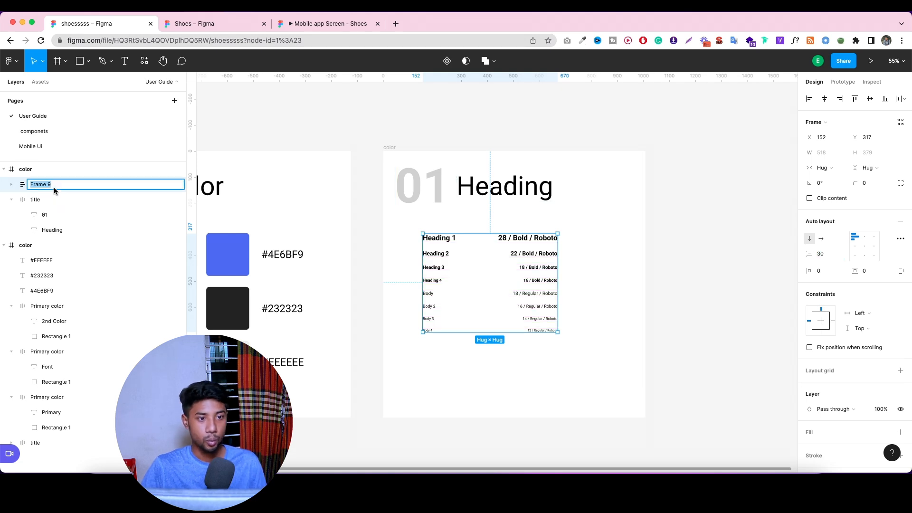
type("headings")
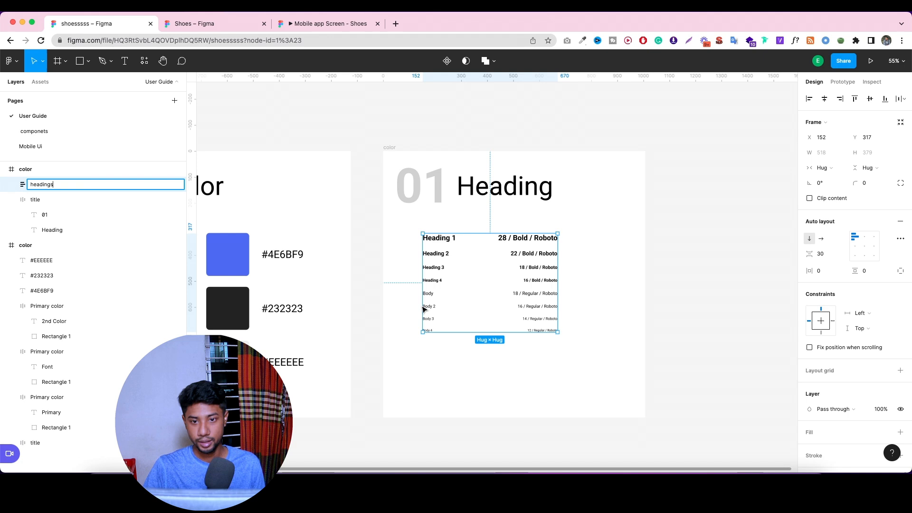
key("Return")
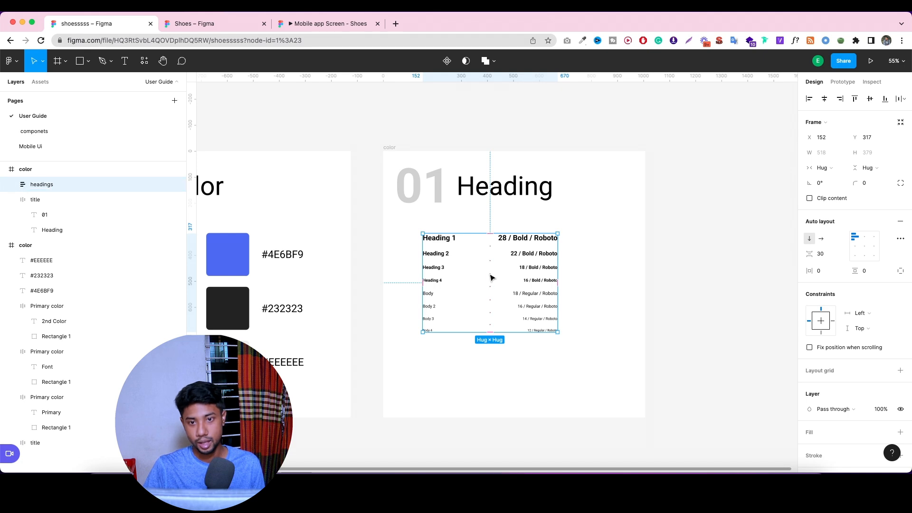
left_click_drag(490, 278, 483, 275)
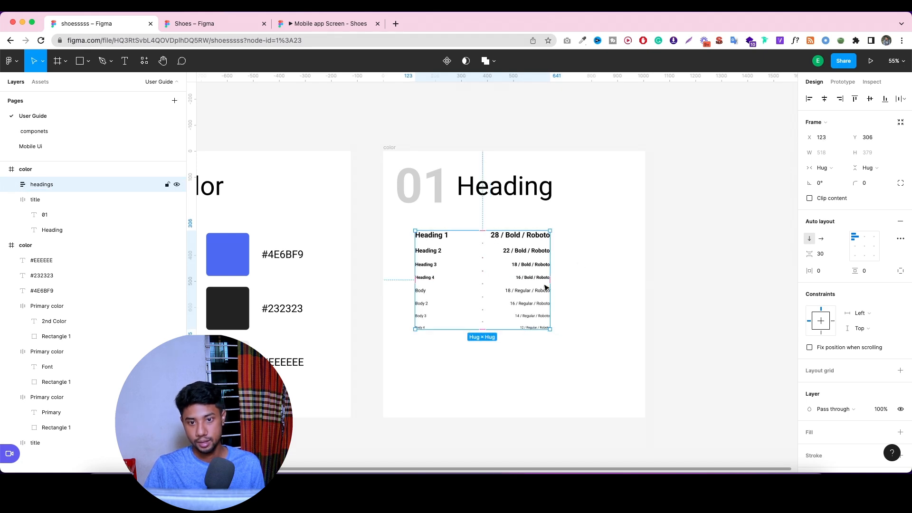
left_click(659, 258)
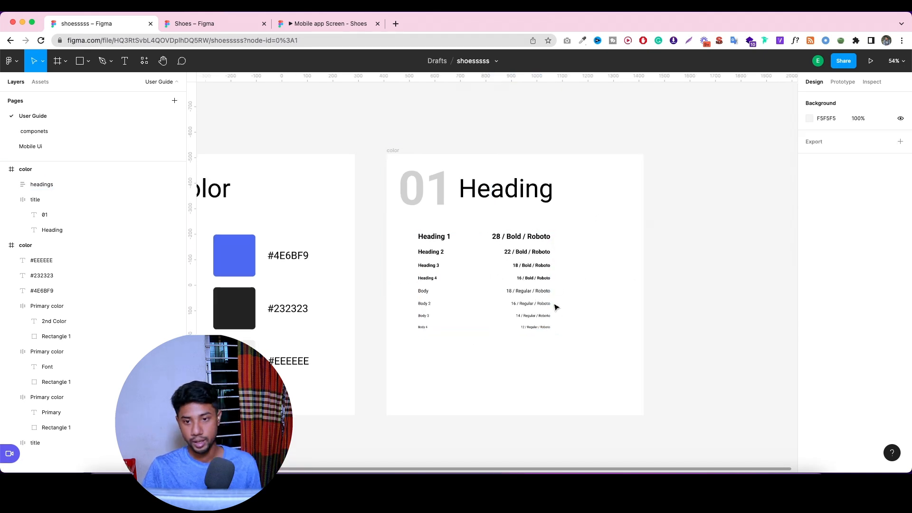
Examine the text style rows in the Heading frame and its layout beside the Color frame.
scroll(554, 307, "up", 5)
scroll(536, 287, "down", 4)
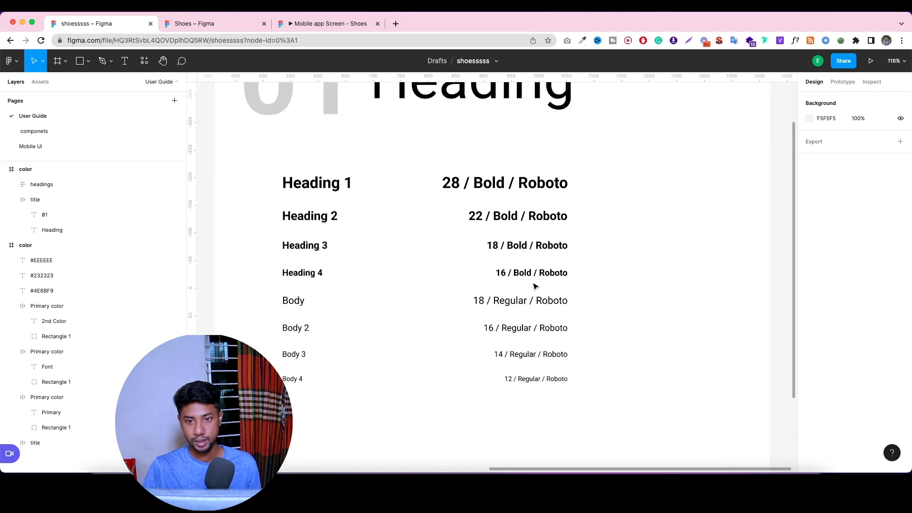
left_click(534, 277)
double_click(525, 220)
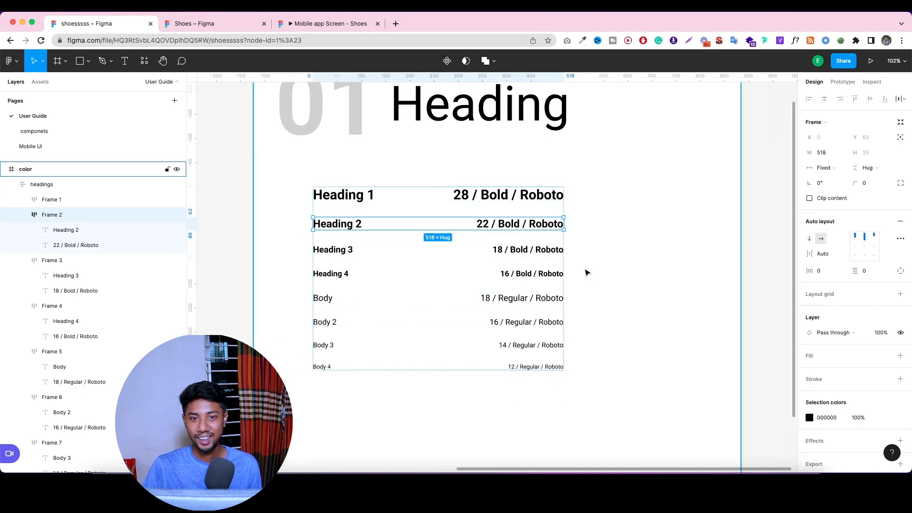
scroll(588, 272, "down", 2)
left_click(637, 261)
scroll(637, 263, "down", 5)
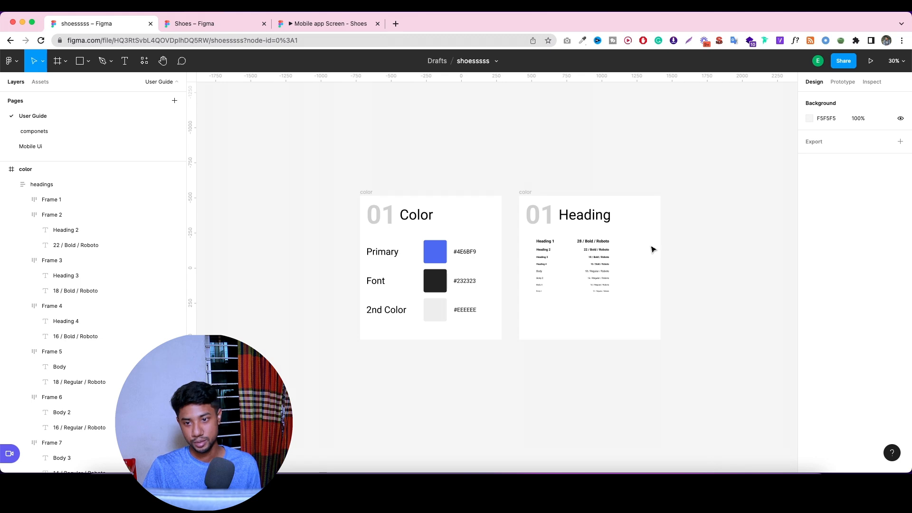
scroll(651, 249, "up", 2)
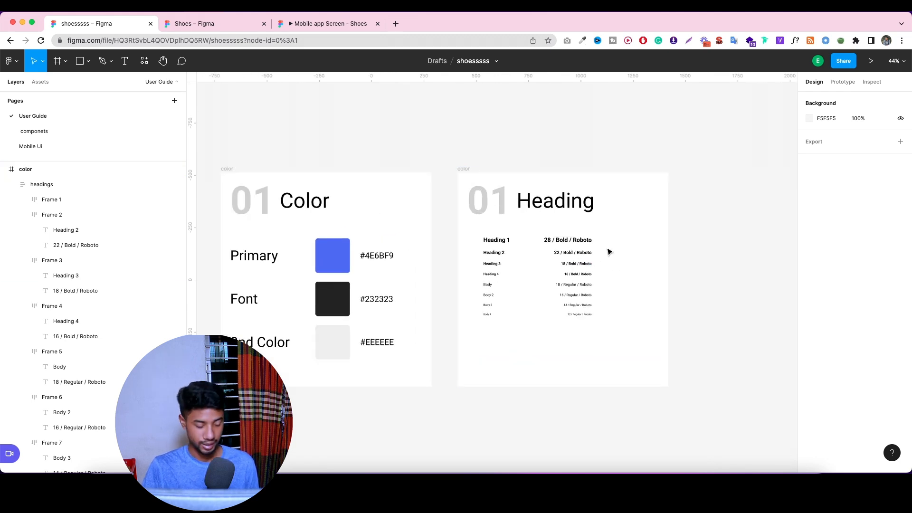
Rename the frame containing the Heading section from "color" to "heading".
left_click(11, 170)
left_click(22, 185)
left_click(26, 170)
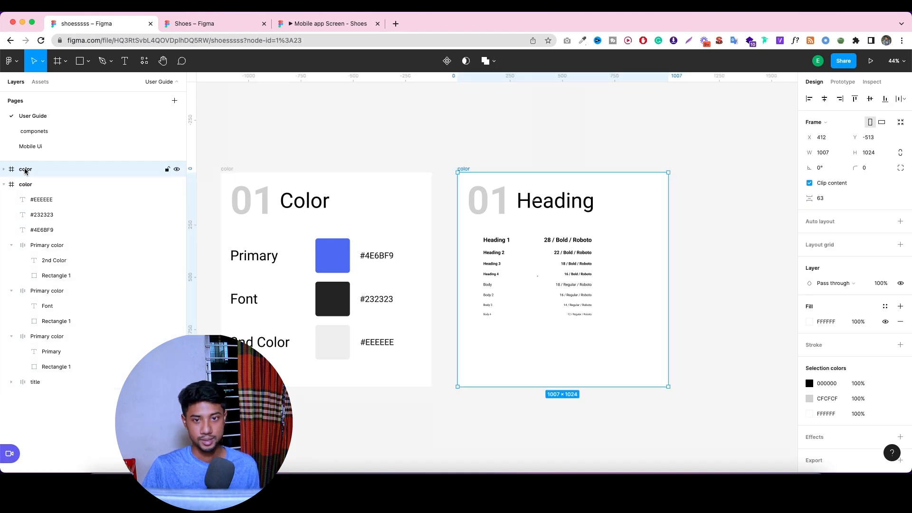
double_click(25, 169)
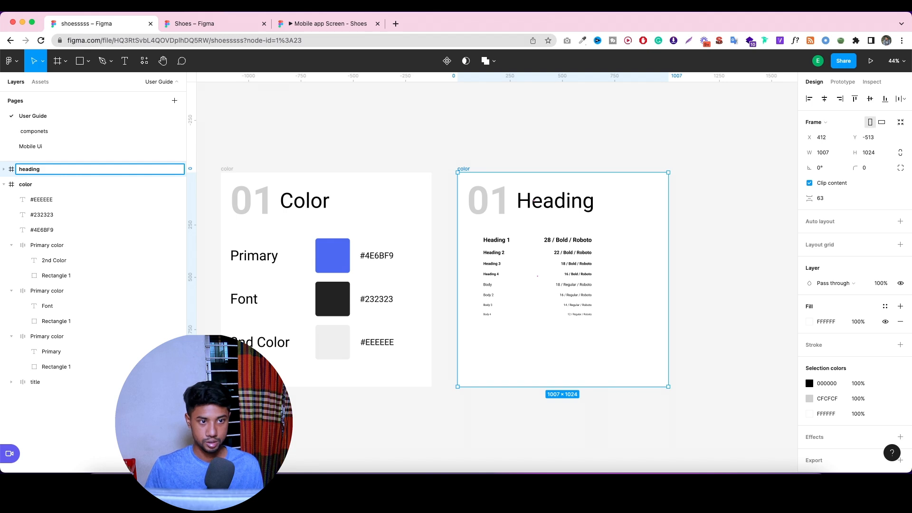
left_click(446, 105)
Duplicate the whole heading frame beside the original.
scroll(532, 273, "down", 3)
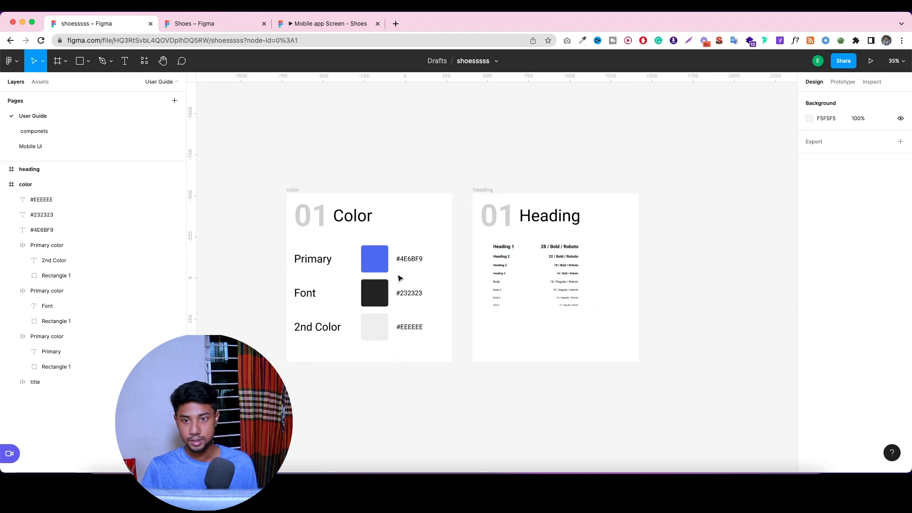
left_click(27, 170)
key("super+c")
key("super+v")
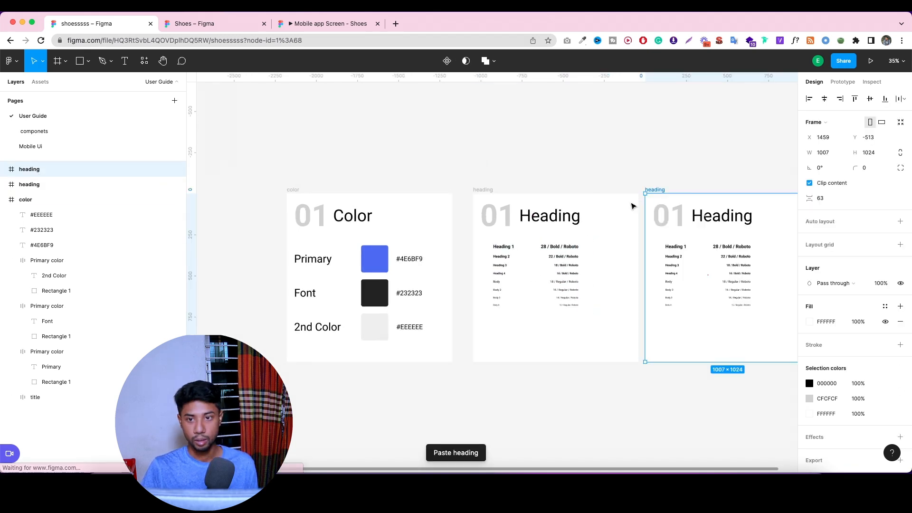
scroll(650, 219, "right", 5)
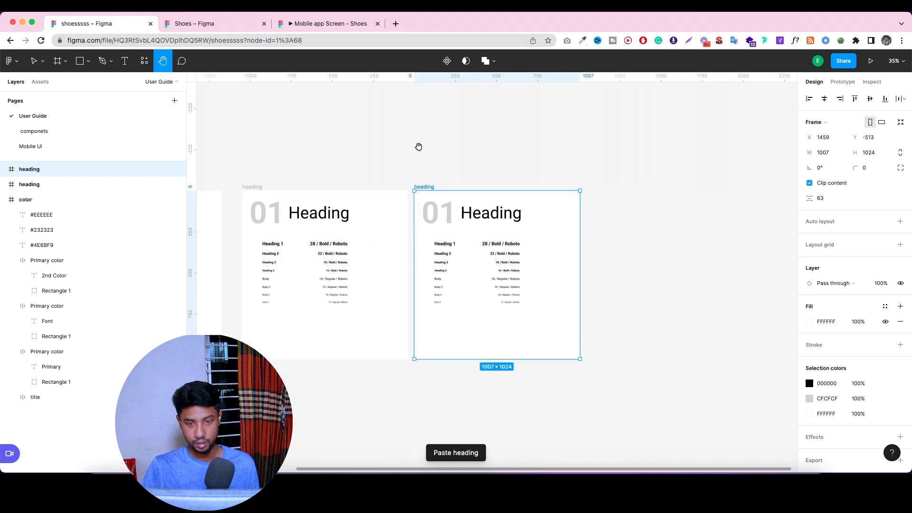
Copy the title text "Shadow" from the Shadow frame in the Shoes file and return to the shoesssss file.
left_click(215, 24)
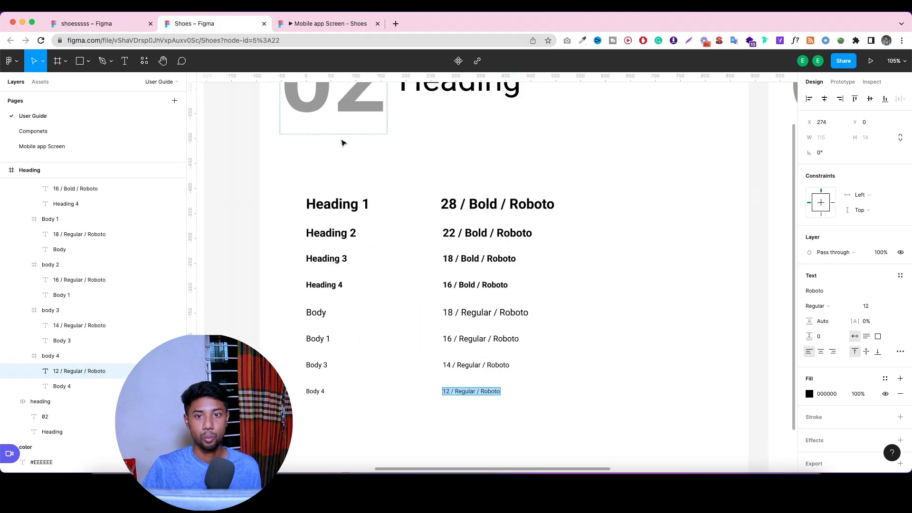
scroll(567, 205, "down", 5)
double_click(680, 166)
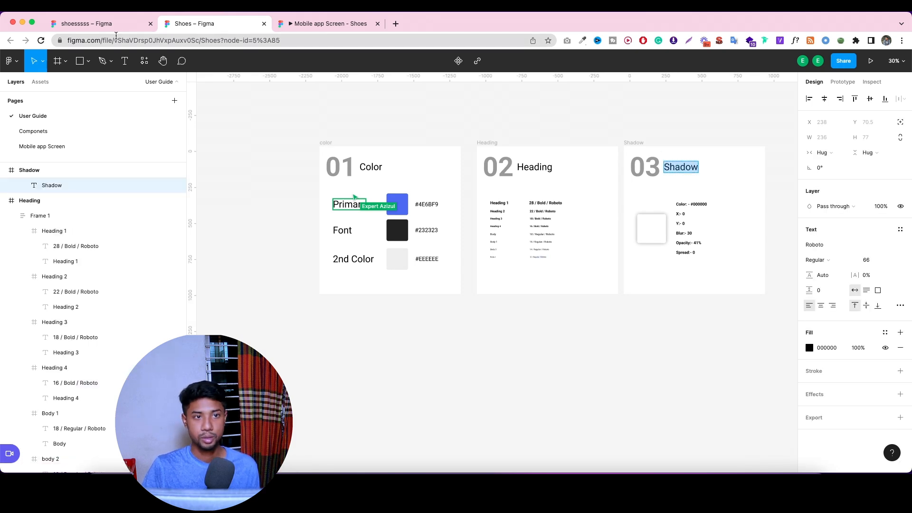
key("ctrl+shift+Tab")
Change the duplicated frame's title number to 02.
double_click(445, 216)
double_click(445, 217)
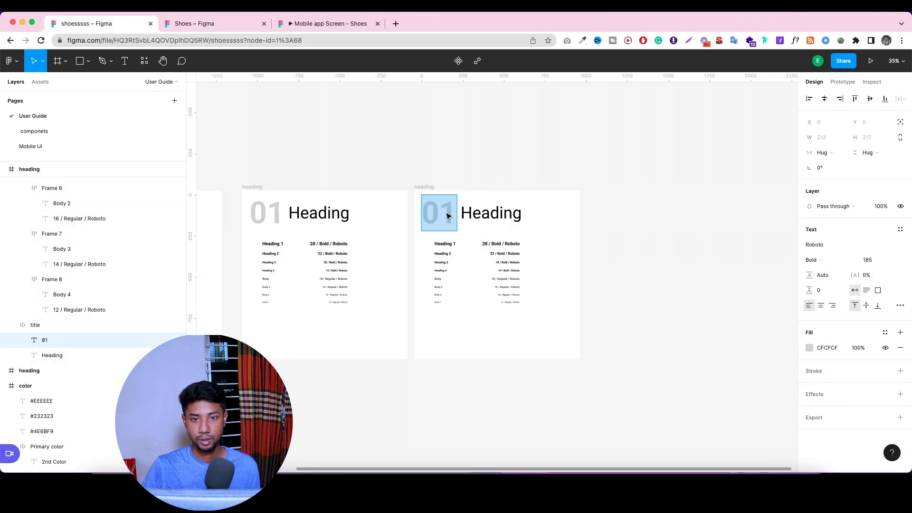
left_click_drag(440, 214, 486, 221)
type("2")
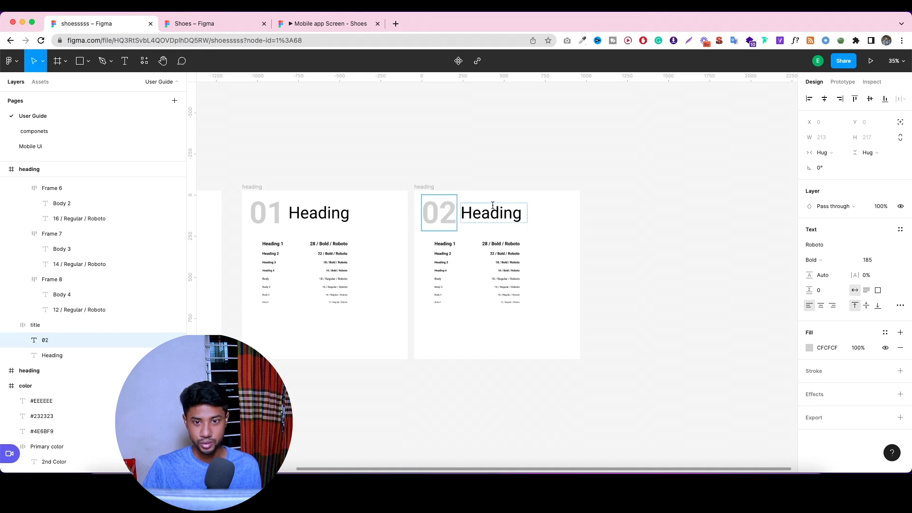
Replace the duplicated frame's title text with "Shadow".
double_click(493, 209)
type("Shadow")
key("Escape")
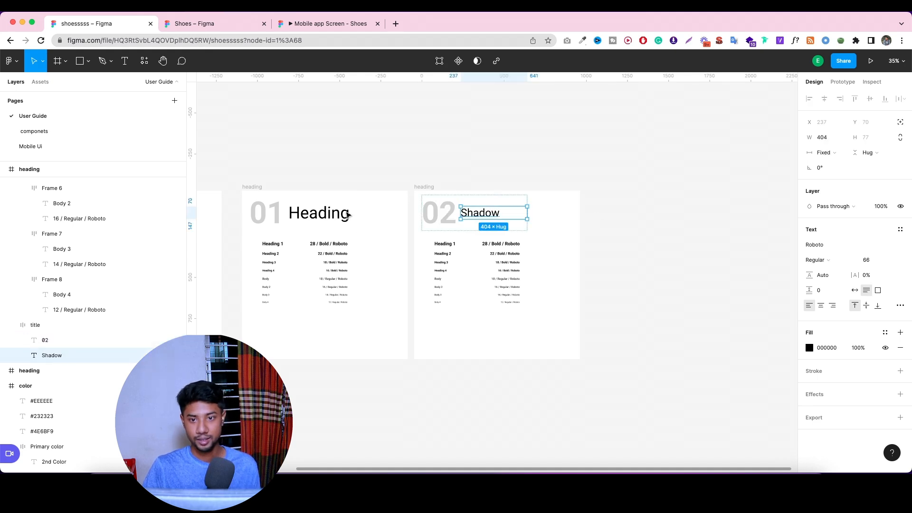
Set the Shadow title's text size to 100 to match the Heading title.
left_click(328, 217)
left_click(494, 215)
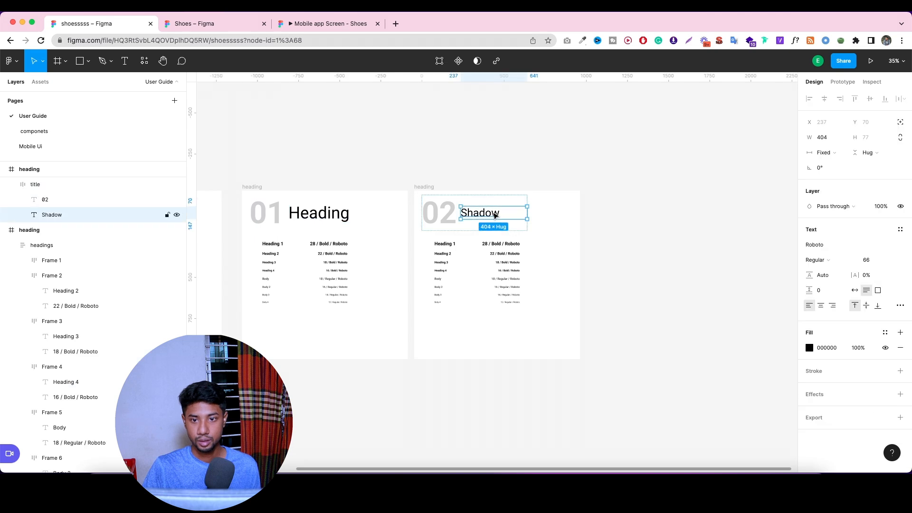
left_click(335, 214)
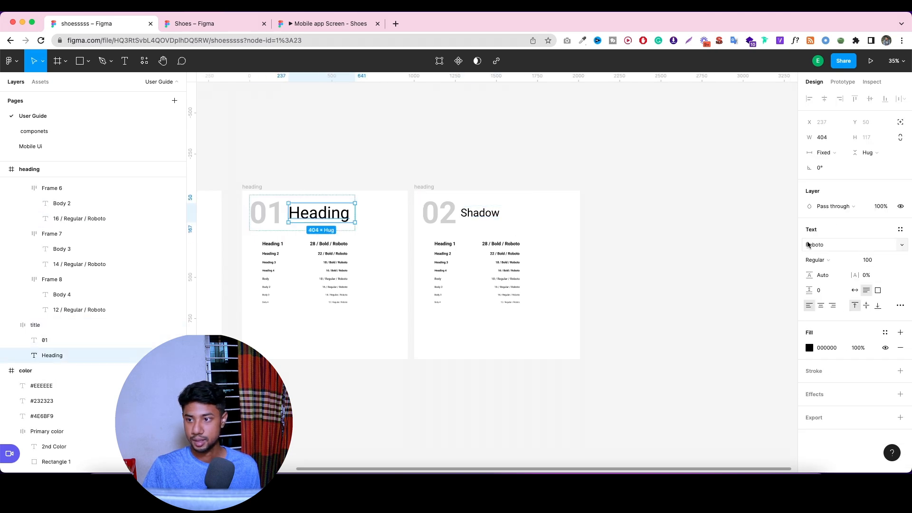
left_click(507, 215)
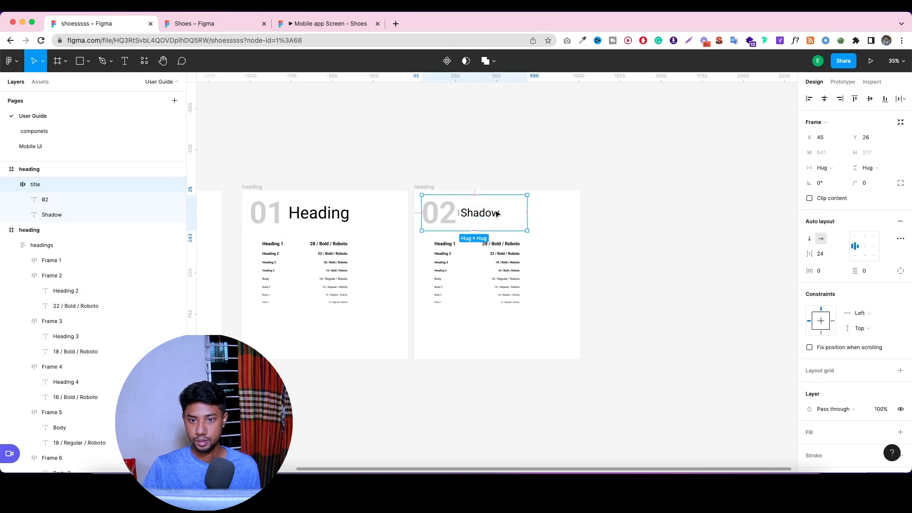
left_click(497, 215)
left_click(879, 260)
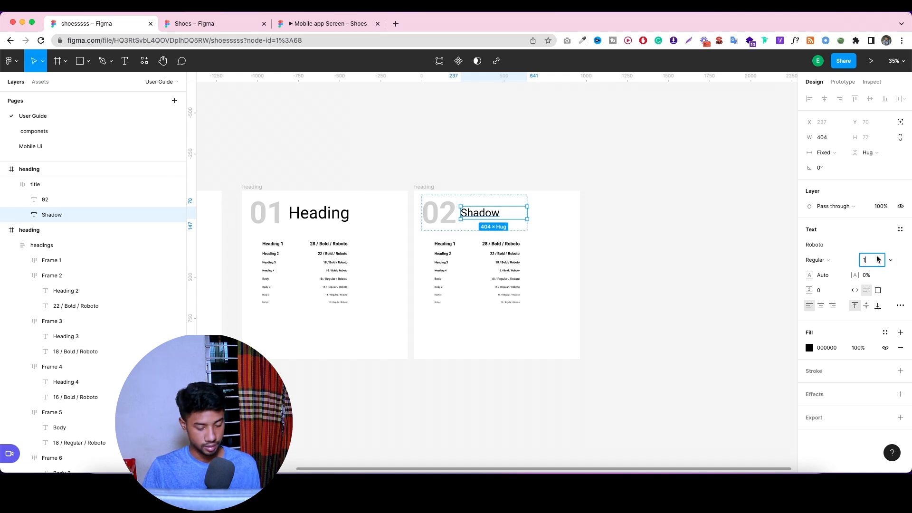
left_click(744, 229)
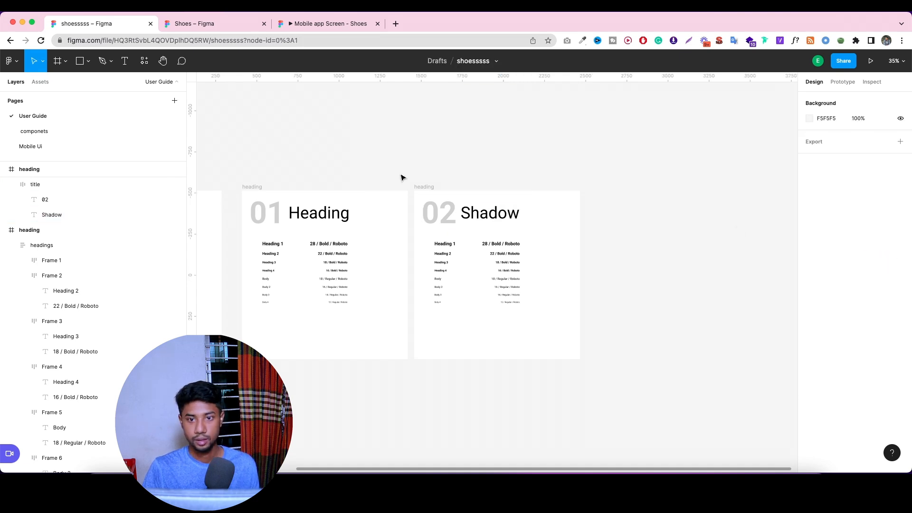
left_click(507, 216)
double_click(328, 216)
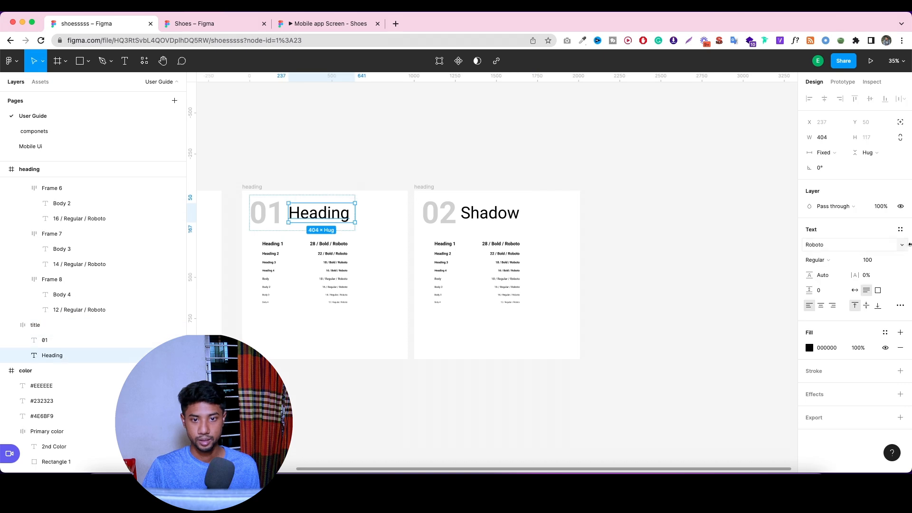
left_click(877, 259)
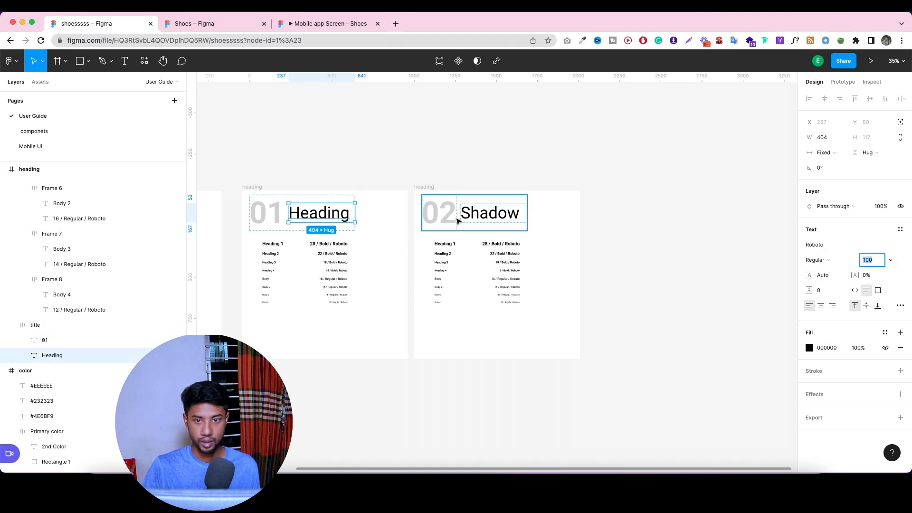
Change the number in front of the Heading title to 02.
left_click(452, 212)
double_click(278, 211)
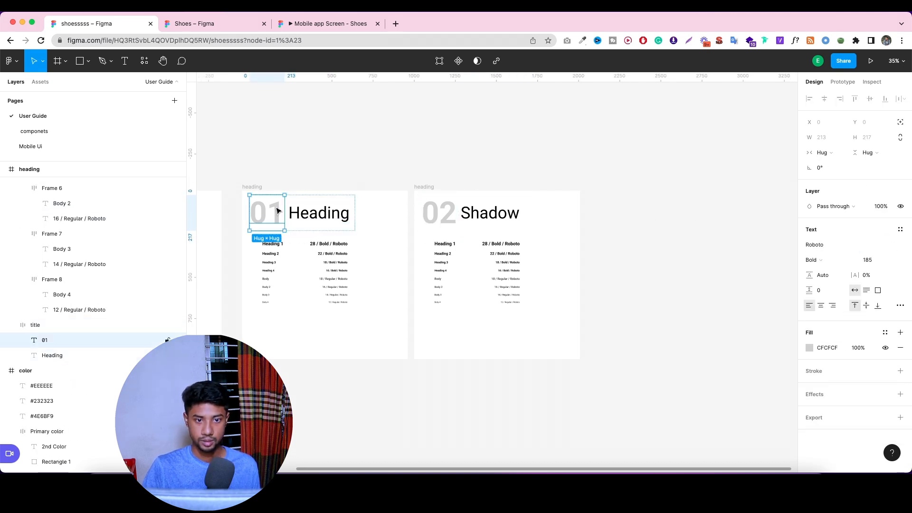
double_click(278, 210)
double_click(276, 209)
left_click(272, 207)
left_click_drag(272, 208, 289, 214)
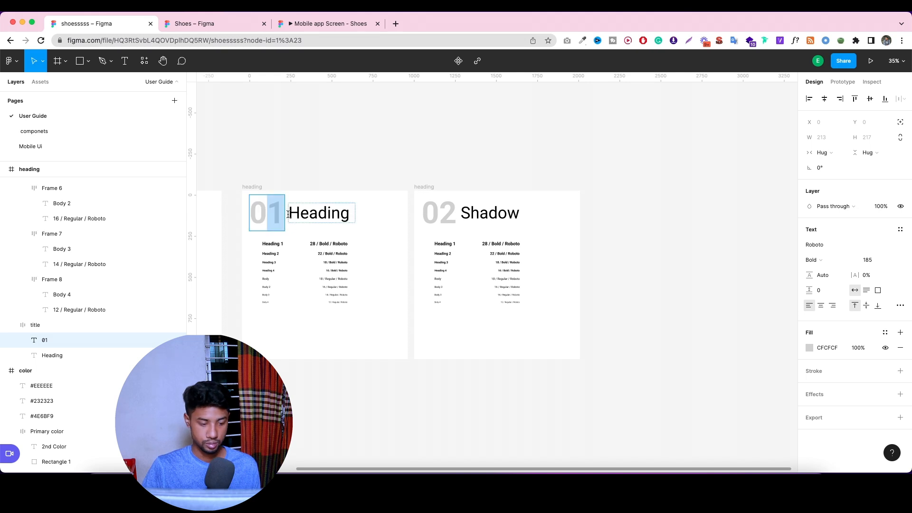
type("2")
Change the number in front of the Shadow title to 03.
left_click_drag(443, 208, 487, 219)
type("3")
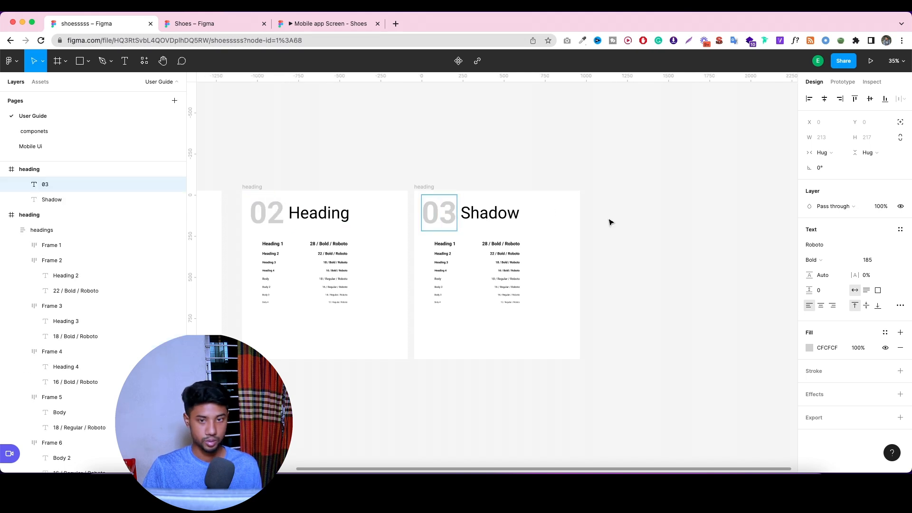
key("Escape")
Delete the copied group of text style rows from the Shadow frame.
left_click(470, 293)
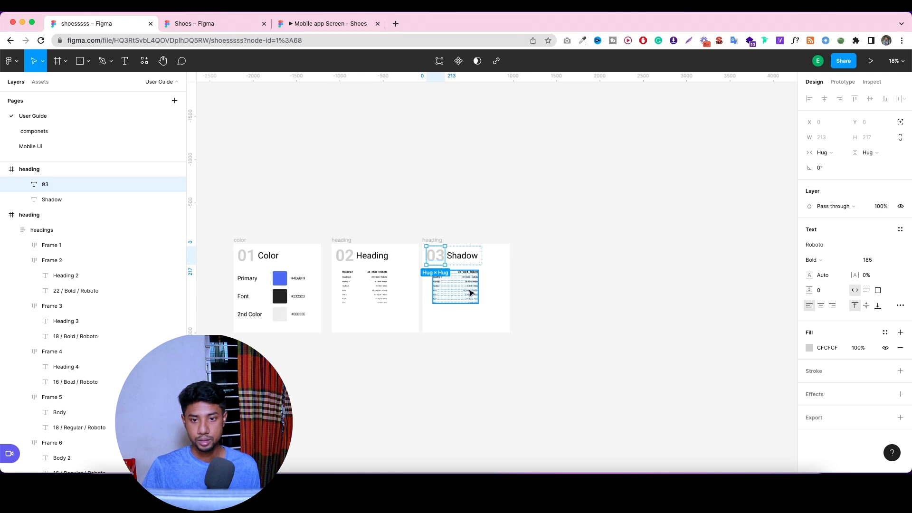
key("Delete")
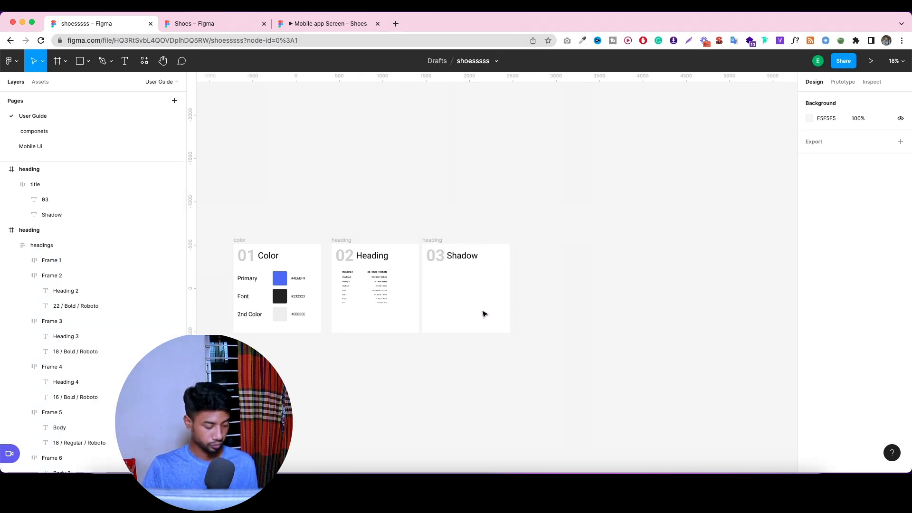
Check the sample square and shadow values of the Shadow section in the reference Shoes file.
scroll(481, 308, "up", 5)
scroll(478, 303, "up", 3)
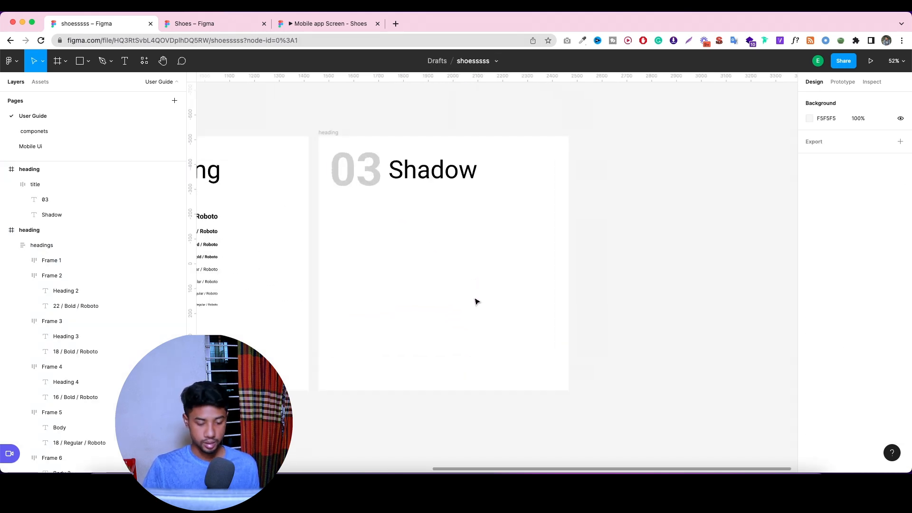
left_click(241, 27)
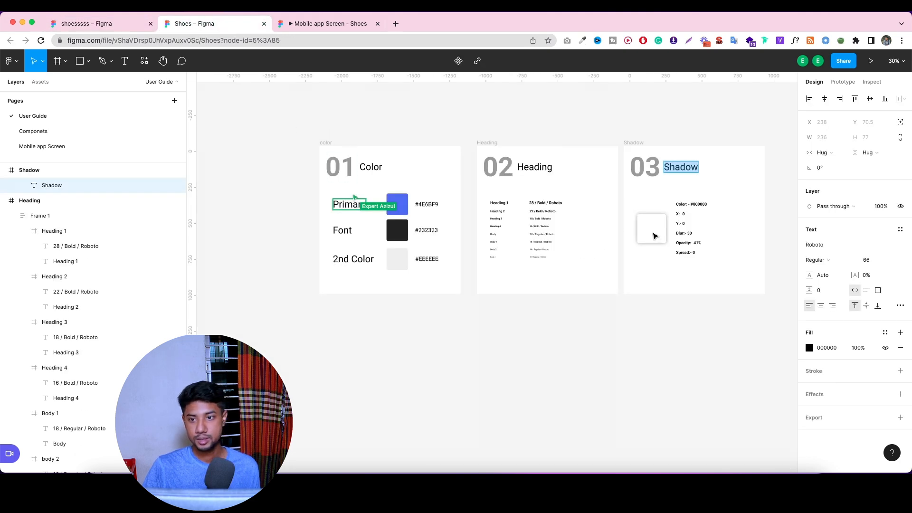
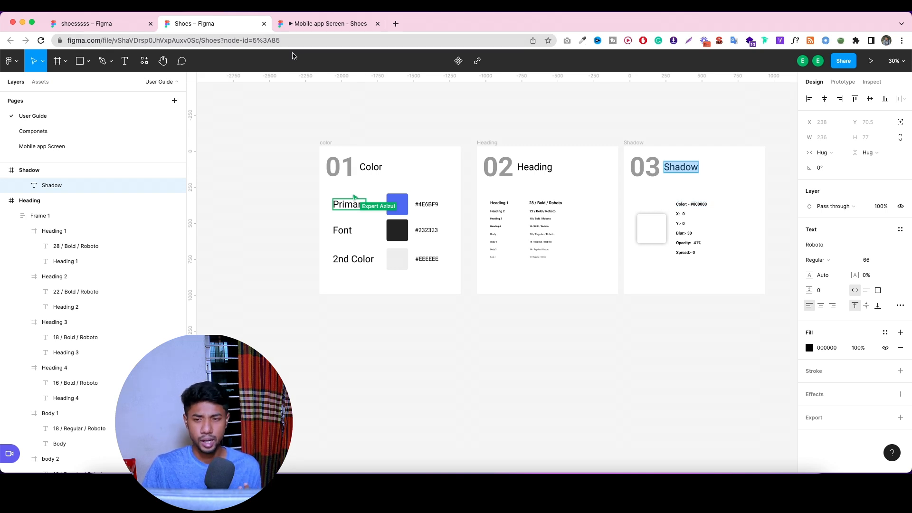
left_click(95, 26)
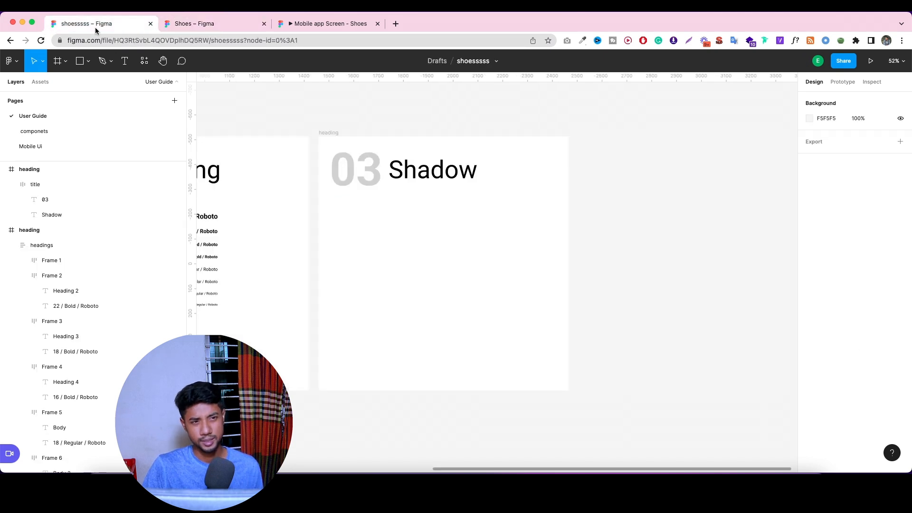
Draw a square about 221 × 221 below the Shadow title in the third guide frame.
scroll(479, 266, "up", 5)
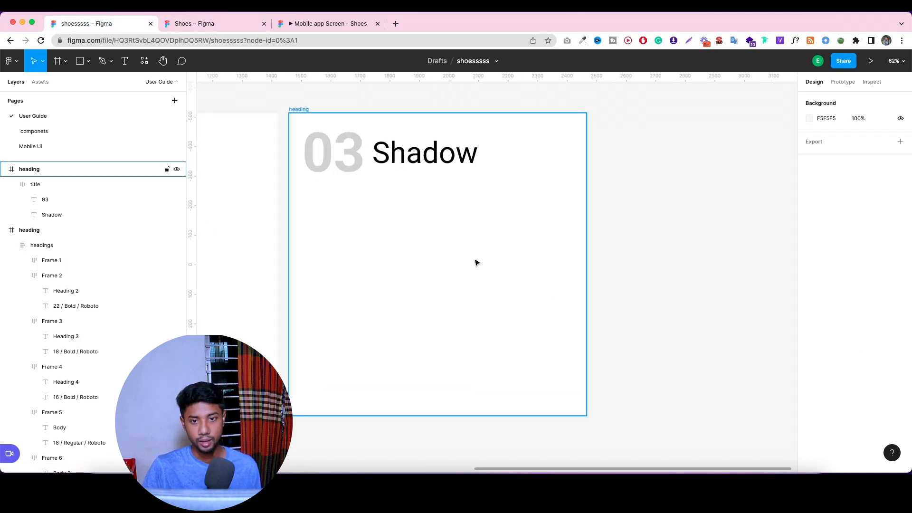
left_click(89, 60)
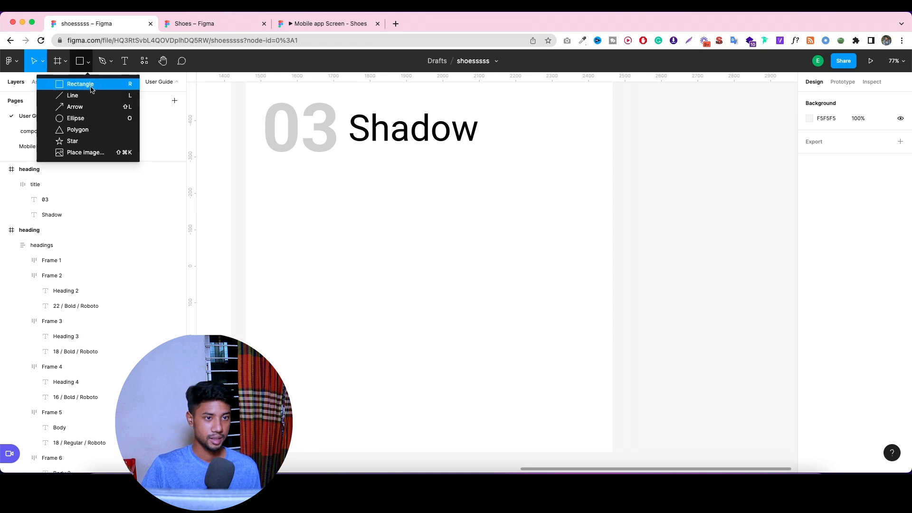
left_click(62, 84)
mouse_move(298, 232)
left_mouse_down()
mouse_move(369, 312)
mouse_move(338, 271)
mouse_move(334, 285)
left_mouse_up()
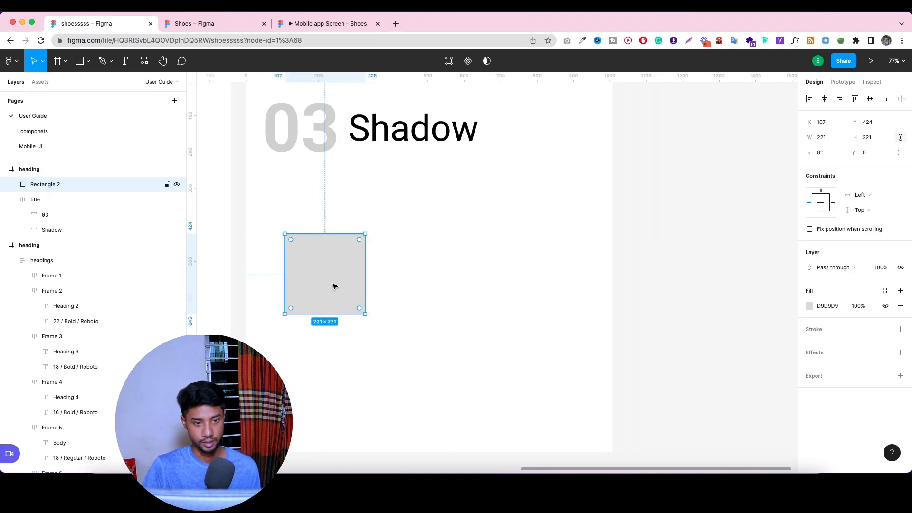
Set the corner radius of the square in the Shadow frame to 12.
scroll(334, 285, "down", 2)
left_click(864, 152)
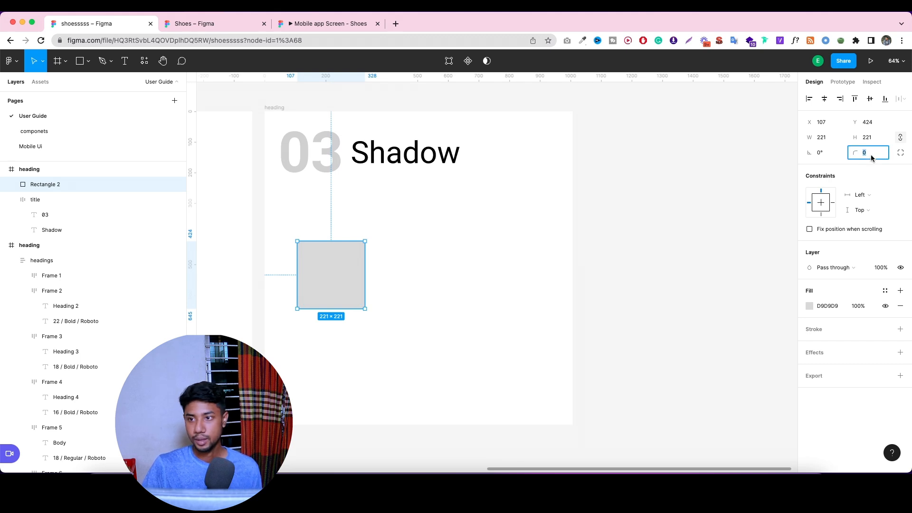
type("12")
left_click(548, 268)
left_click(326, 278)
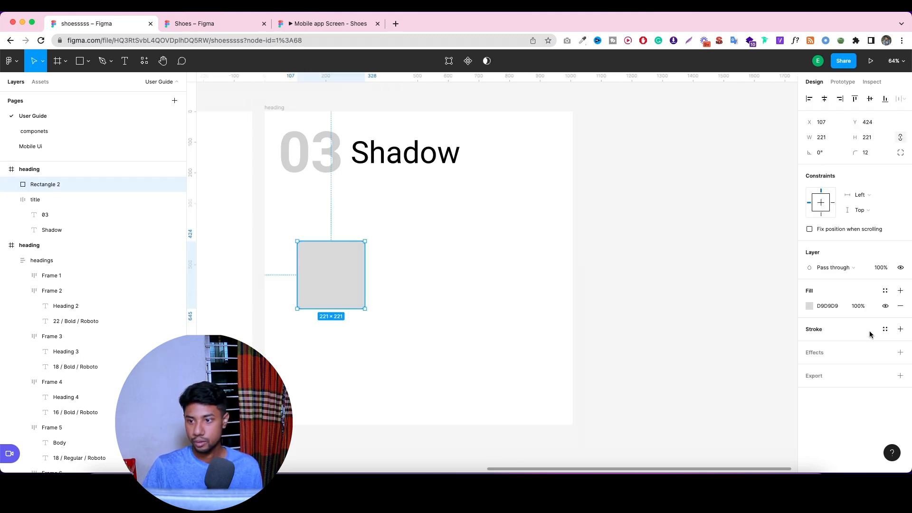
Change the square's fill color to white, FFFFFF.
left_click(810, 306)
left_click_drag(722, 272, 667, 224)
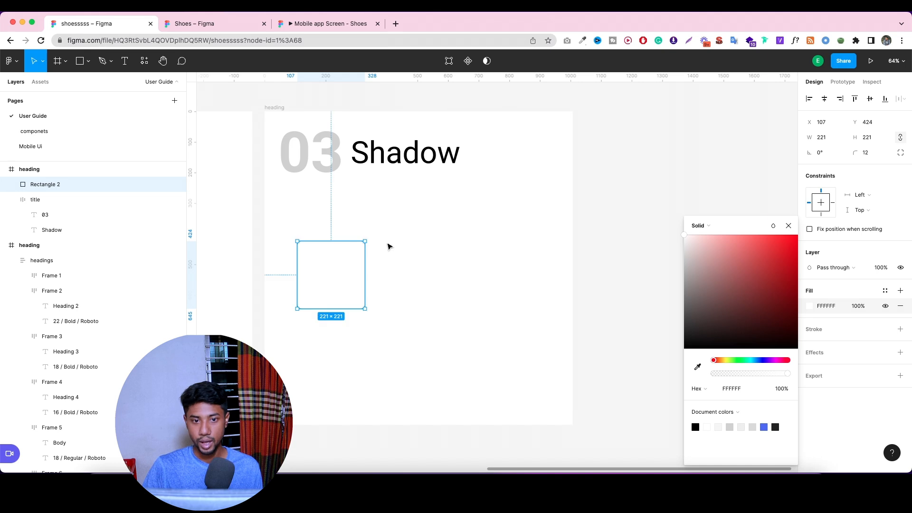
left_click(387, 246)
left_click(319, 267)
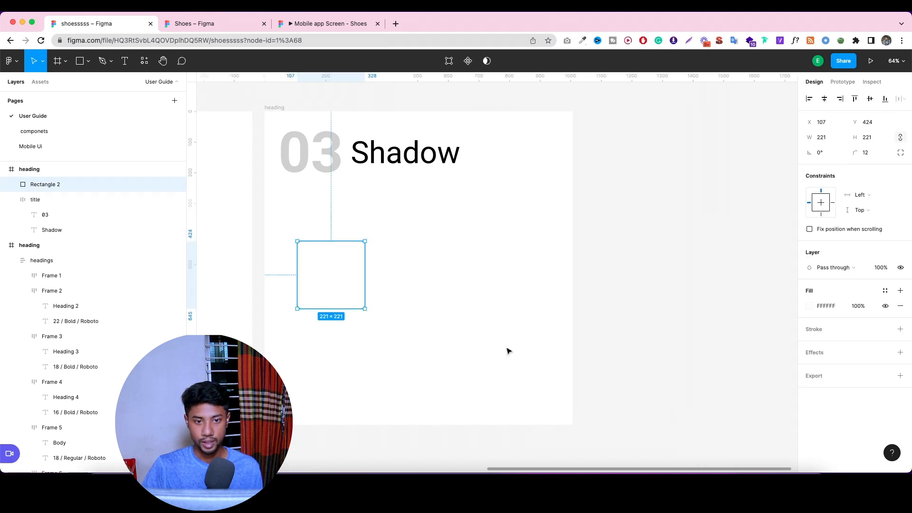
Add a drop shadow effect to the white square and set its blur to 30.
left_click(900, 352)
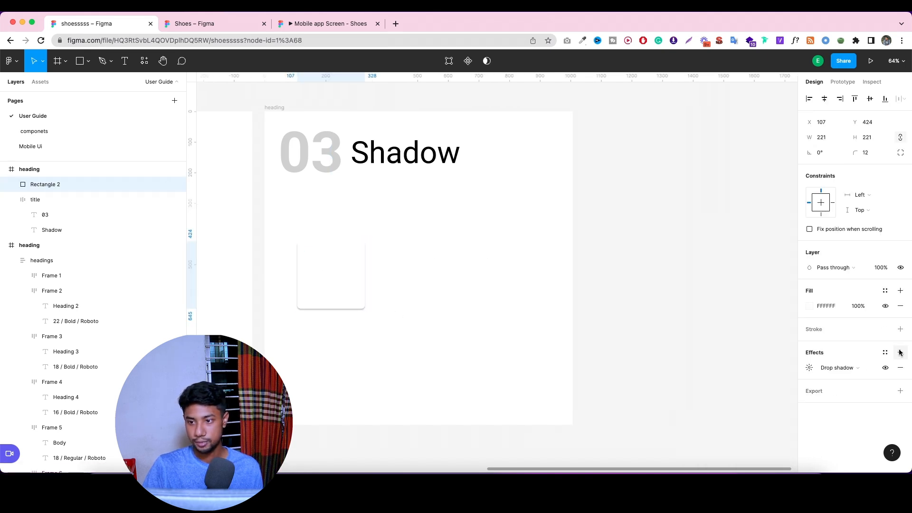
left_click(810, 368)
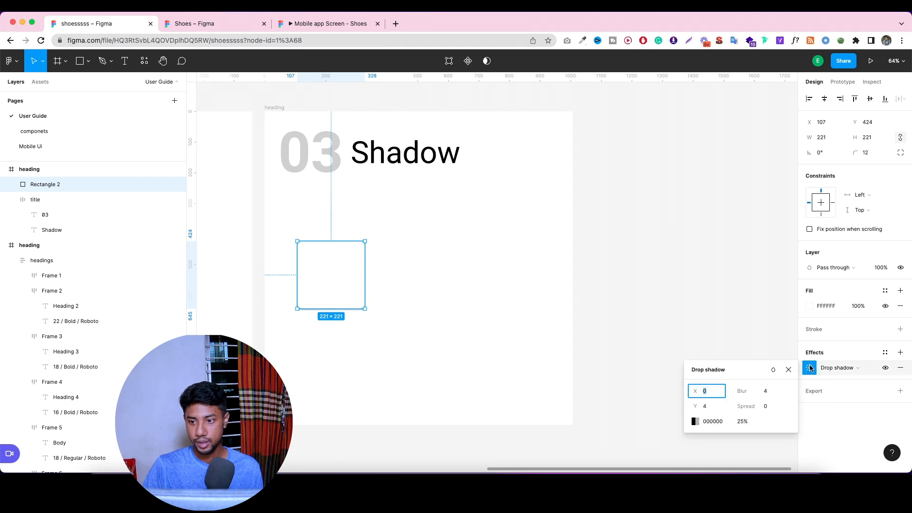
left_click_drag(736, 368, 692, 300)
left_click(731, 323)
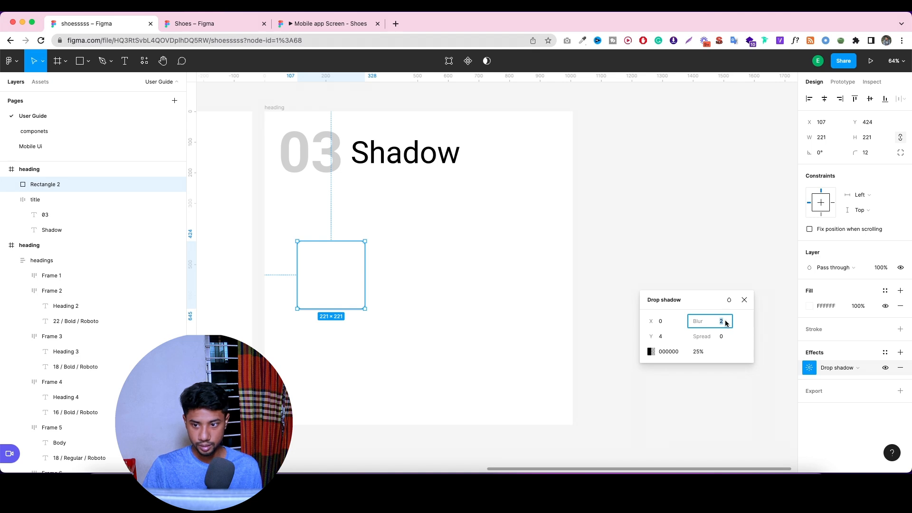
key("Return")
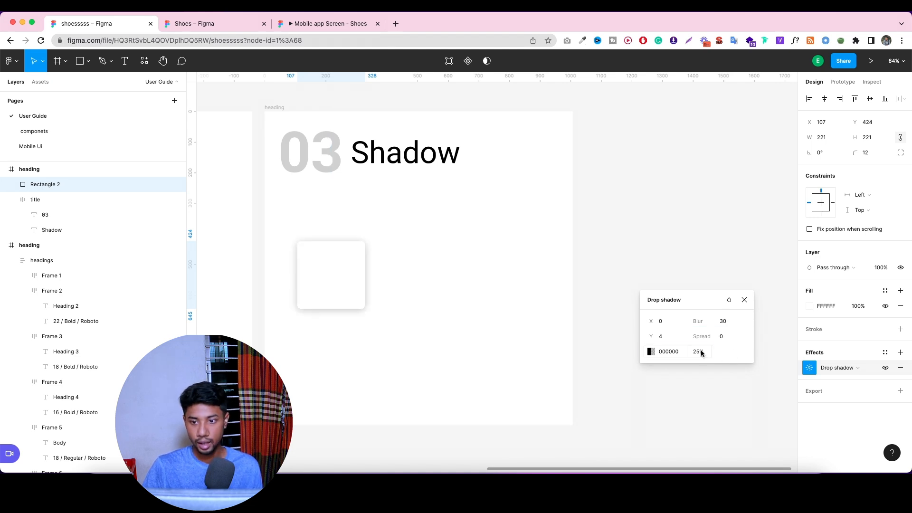
Set the drop shadow's opacity to 41% and its Y offset to 0.
left_click(699, 352)
type("41")
key("Return")
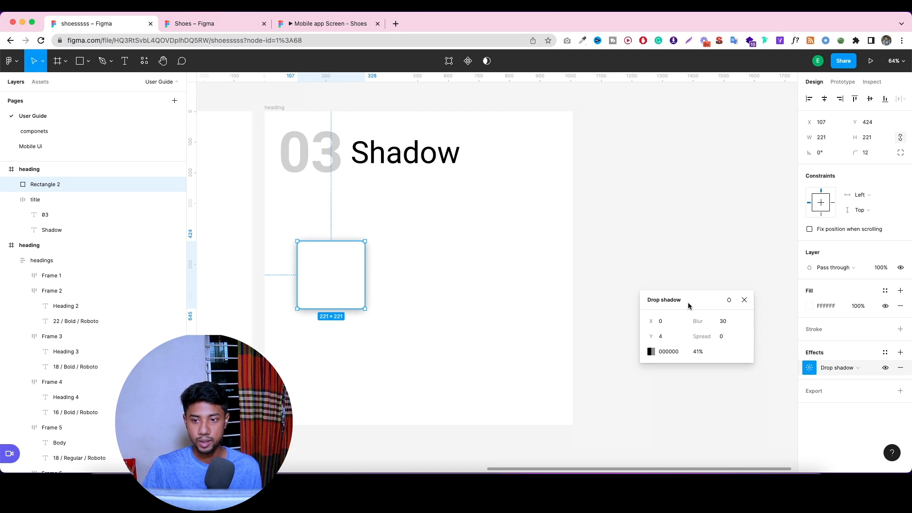
left_click(665, 338)
type("0")
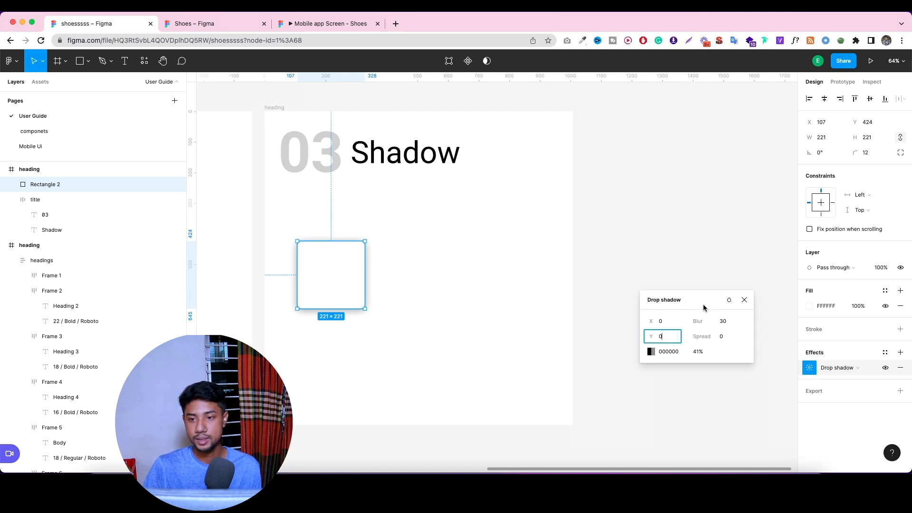
key("Return")
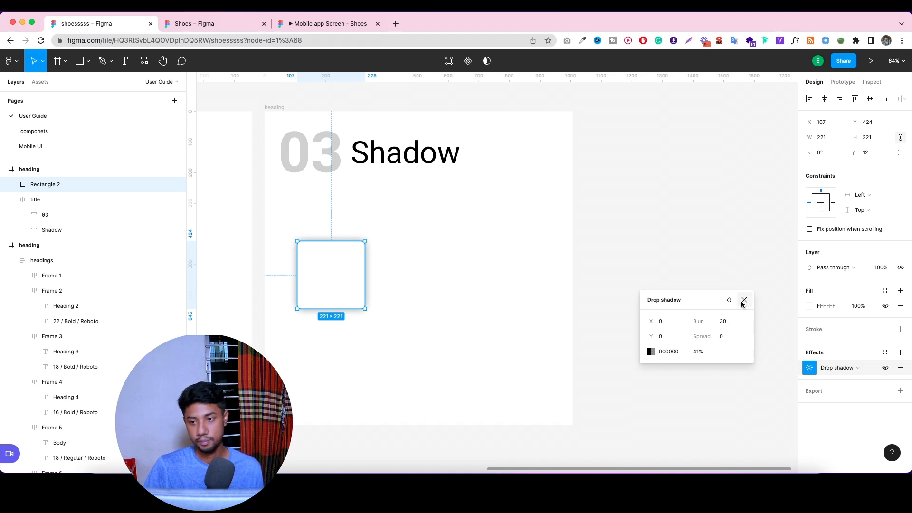
left_click_drag(700, 304, 688, 170)
left_click(469, 209)
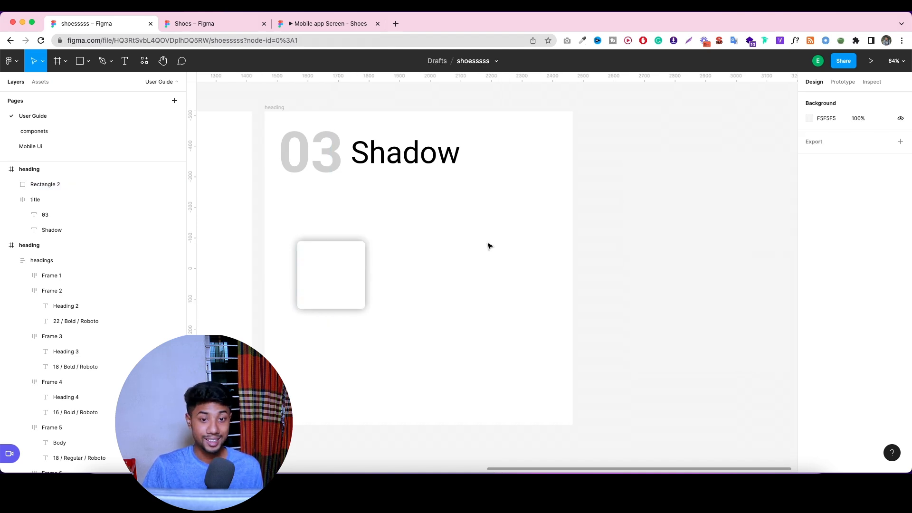
Add a text layer reading "color" beside the square in the Shadow frame.
key("t")
left_click(408, 226)
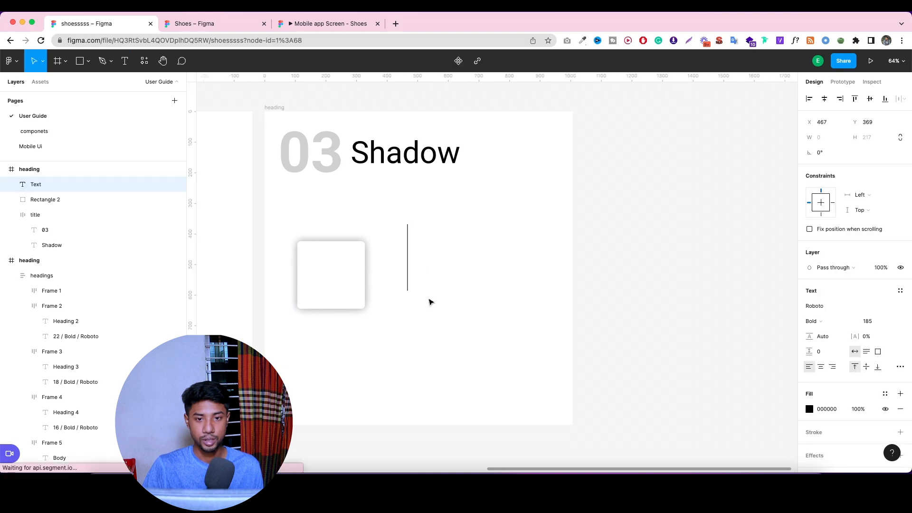
type("color")
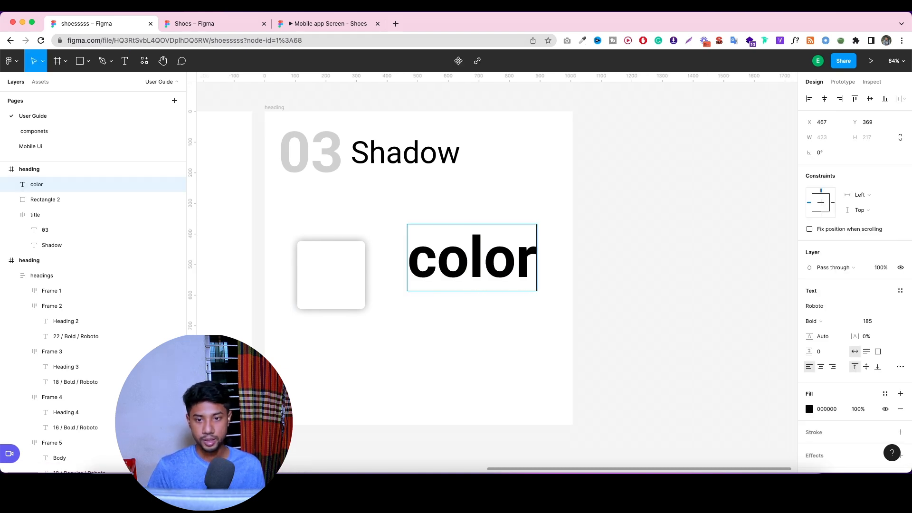
key("Escape")
Set the "color" text's size to 66 and move it up beside the square's upper right corner.
left_click(868, 322)
type("66")
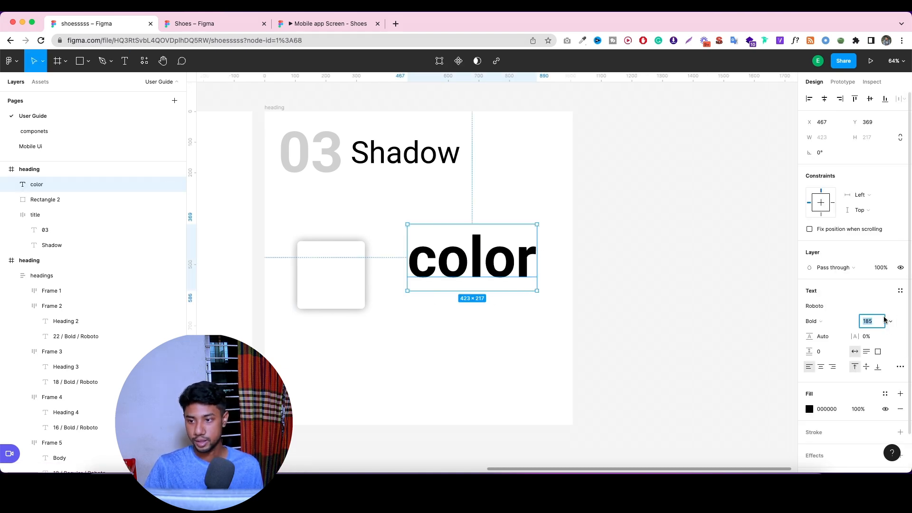
left_click(711, 312)
left_click_drag(427, 240, 413, 224)
Extend the text to "color: #000000", copying the hex code from the text's fill value.
key("Return")
key("Right")
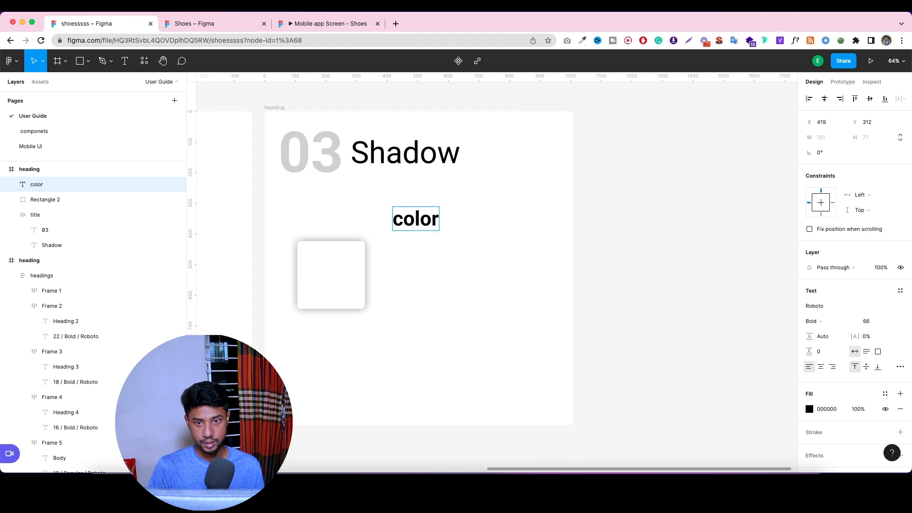
type(": ")
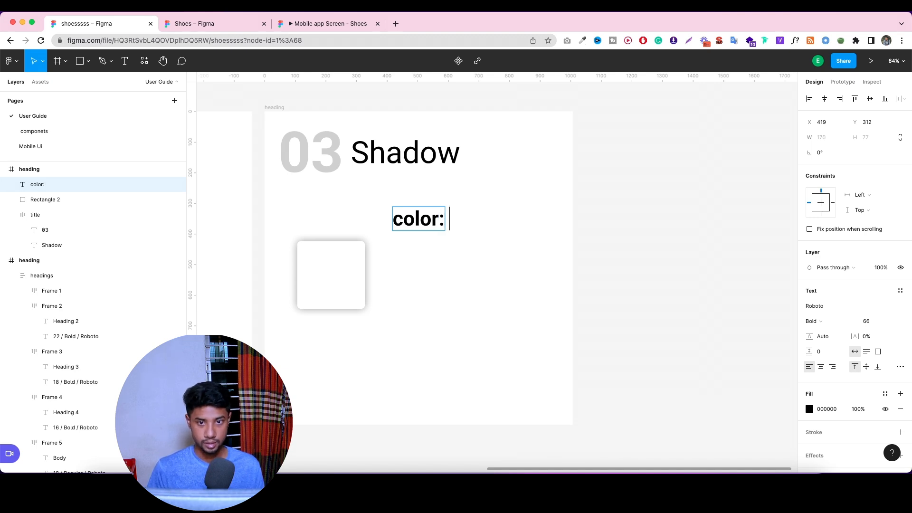
type("#")
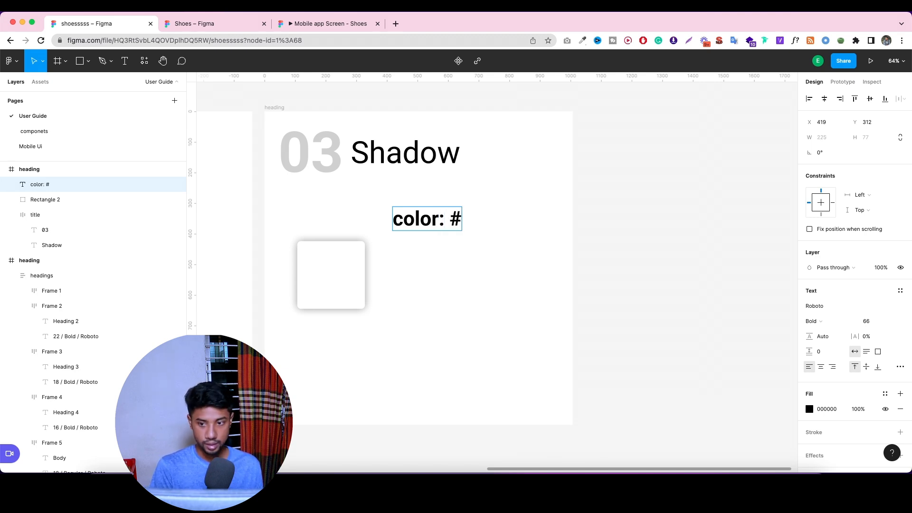
left_click(829, 411)
key("ctrl+c")
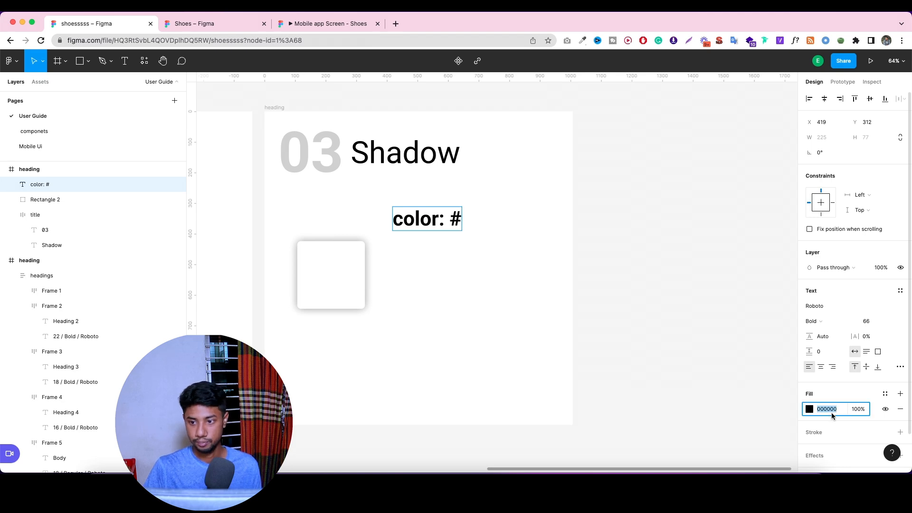
left_click(456, 216)
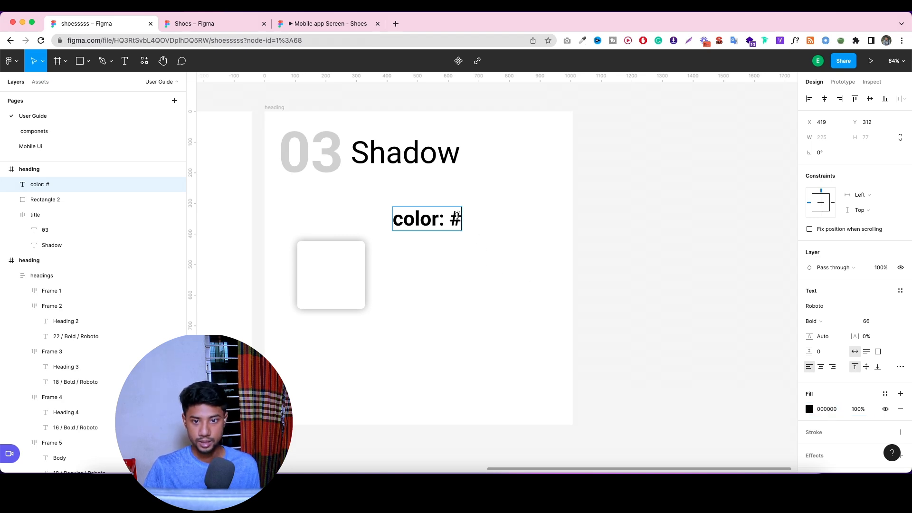
key("ctrl+v")
key("Escape")
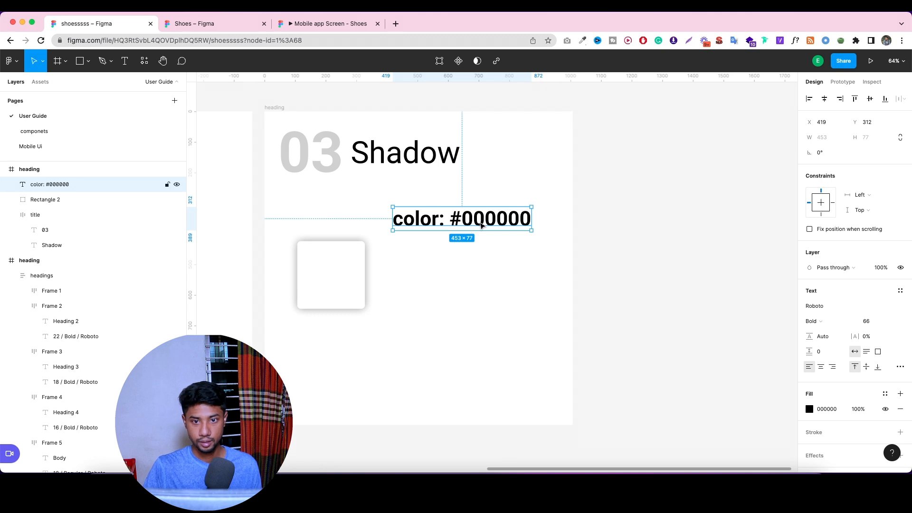
Shift the "color: #000000" label slightly to the right and set its font weight to Medium.
left_click_drag(481, 226, 490, 227)
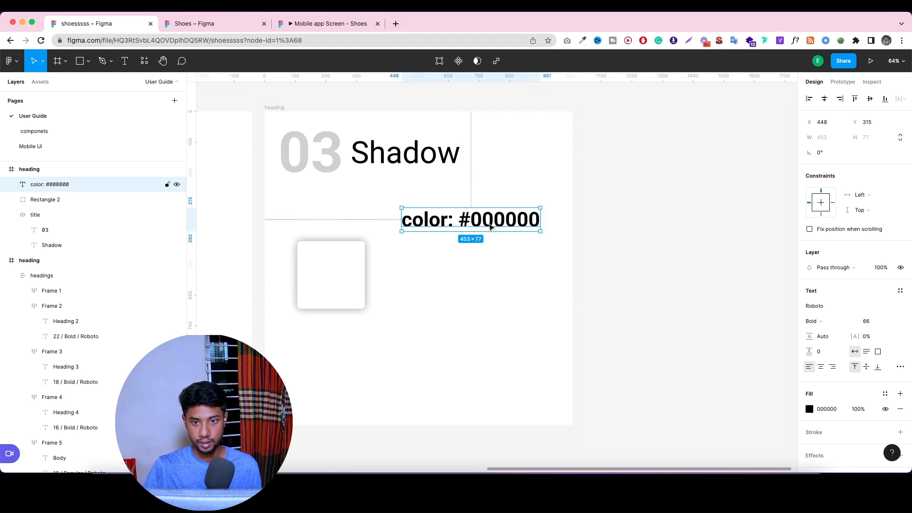
left_click(812, 322)
left_click(827, 309)
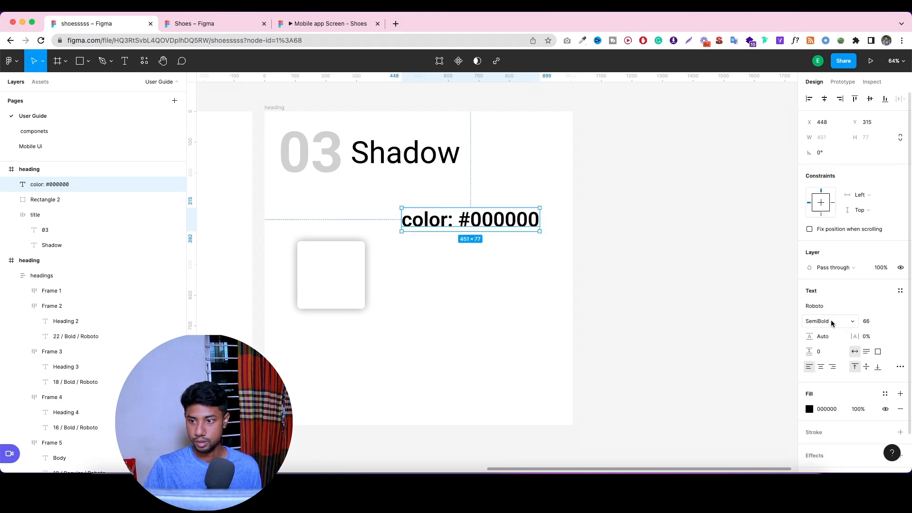
left_click(830, 321)
left_click(827, 299)
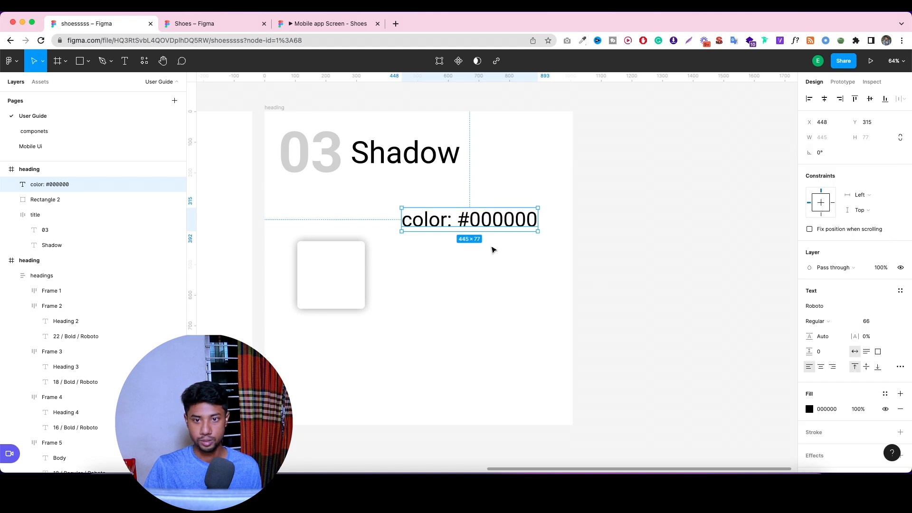
left_click(815, 321)
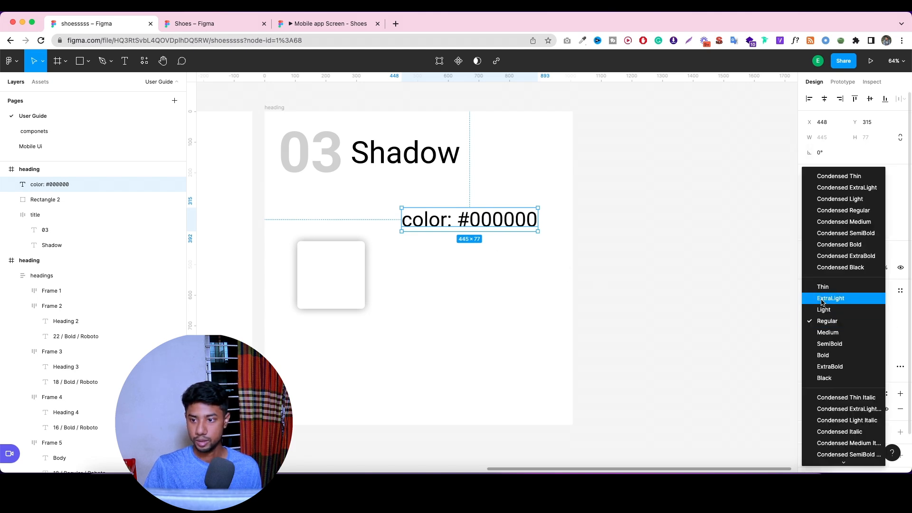
left_click(546, 313)
left_click(352, 281)
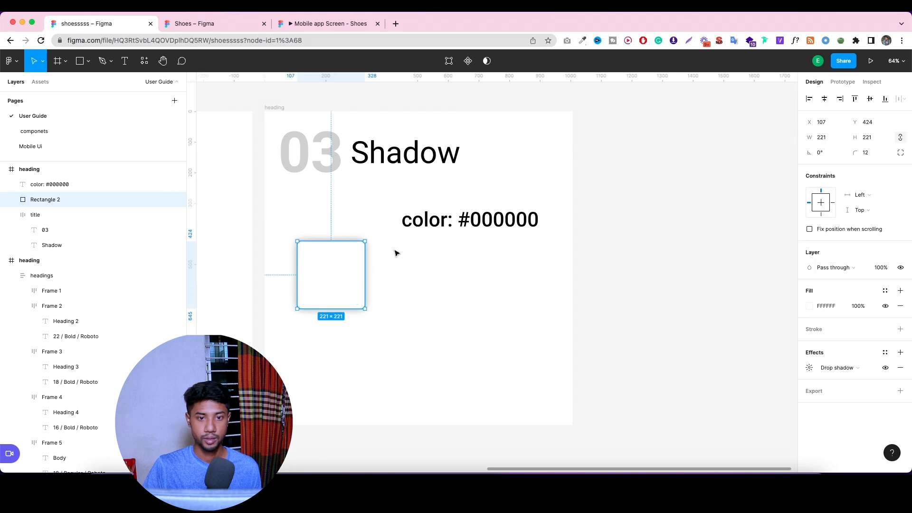
Reduce the "color: #000000" label's text size to 65.
left_click(418, 225)
left_click(873, 322)
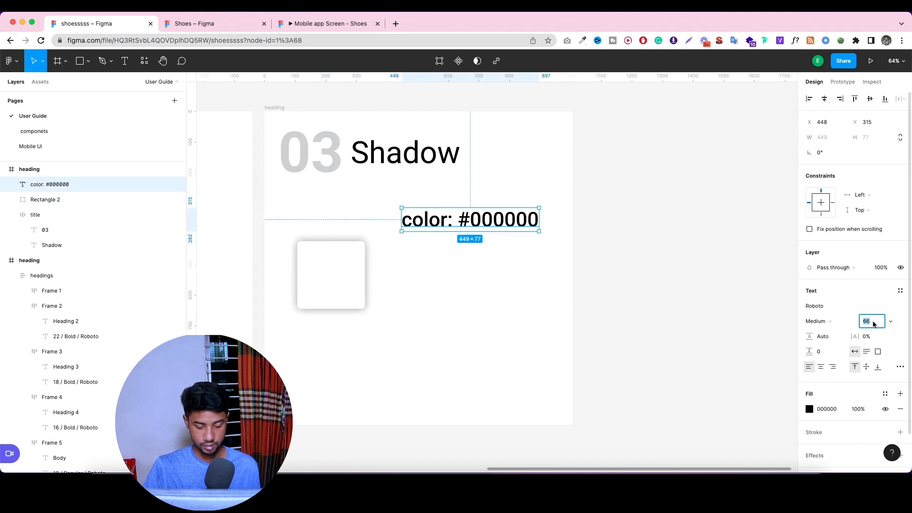
key("Down")
left_click(650, 327)
Duplicate the "color: #000000" label directly below itself and change the copy's text to "x: 0".
left_click_drag(461, 215, 465, 255)
double_click(436, 251)
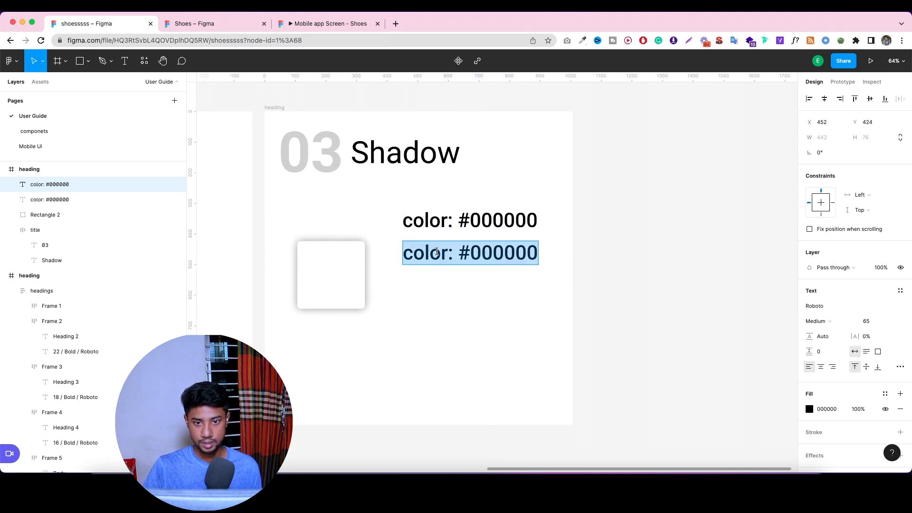
left_click(436, 252)
double_click(436, 252)
type("x")
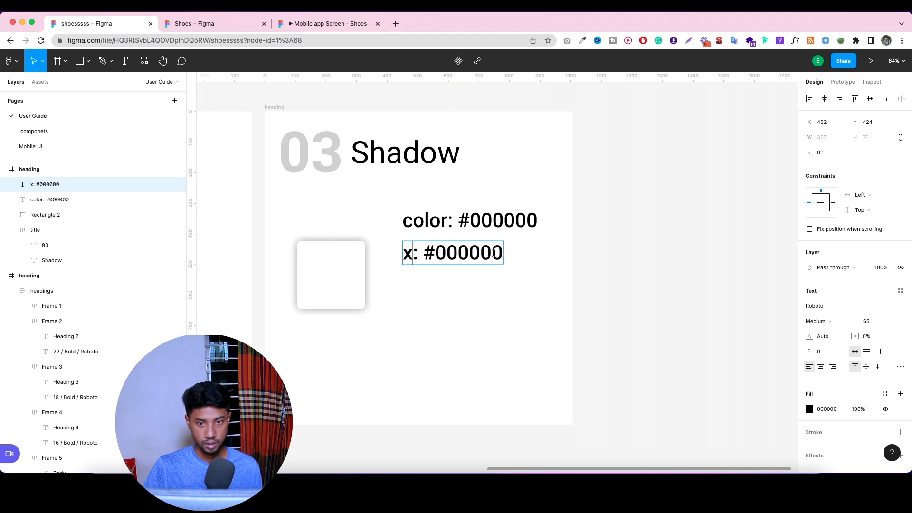
left_click_drag(423, 252, 524, 259)
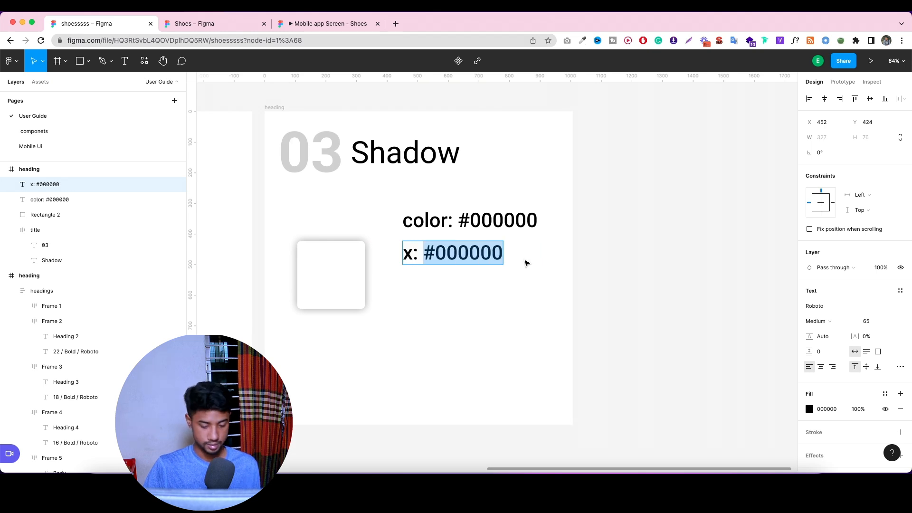
type("0")
key("Escape")
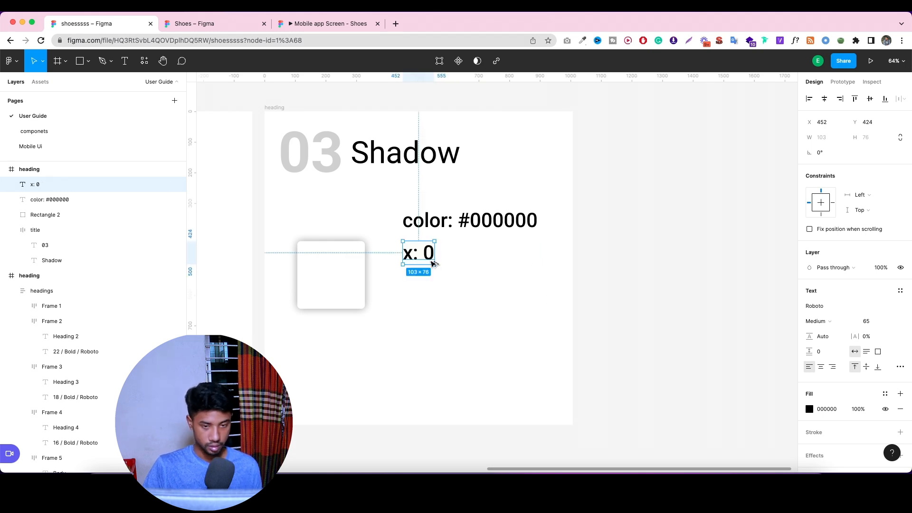
Duplicate the "x: 0" label directly below itself and change the copy's text to "y: 0".
left_click_drag(433, 258, 395, 279, "alt")
double_click(413, 282)
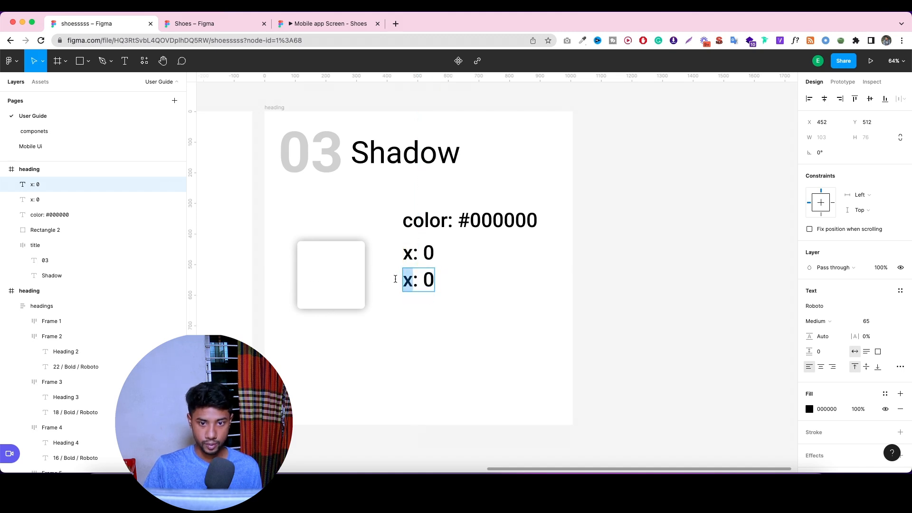
type("y")
key("Escape")
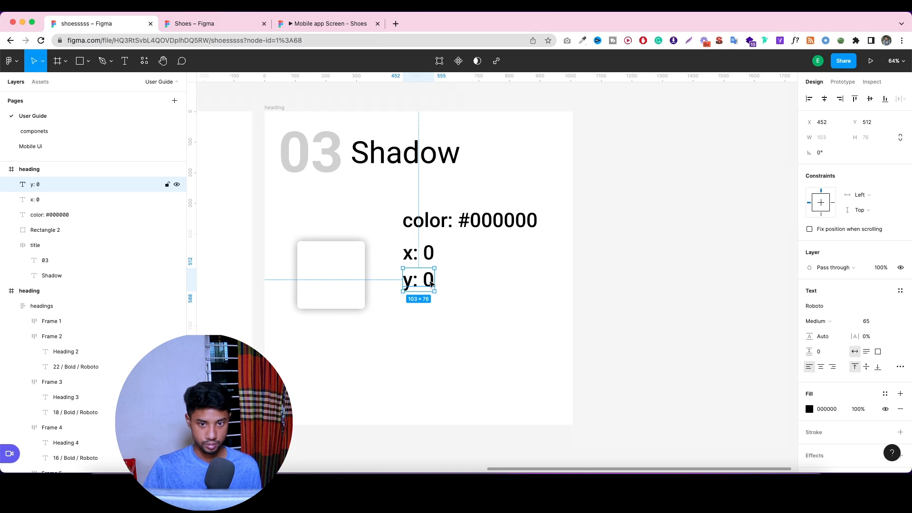
Duplicate the "y: 0" label below itself, and check the square's drop shadow settings and the Shadow section in the reference Shoes file.
left_click_drag(431, 284, 432, 314)
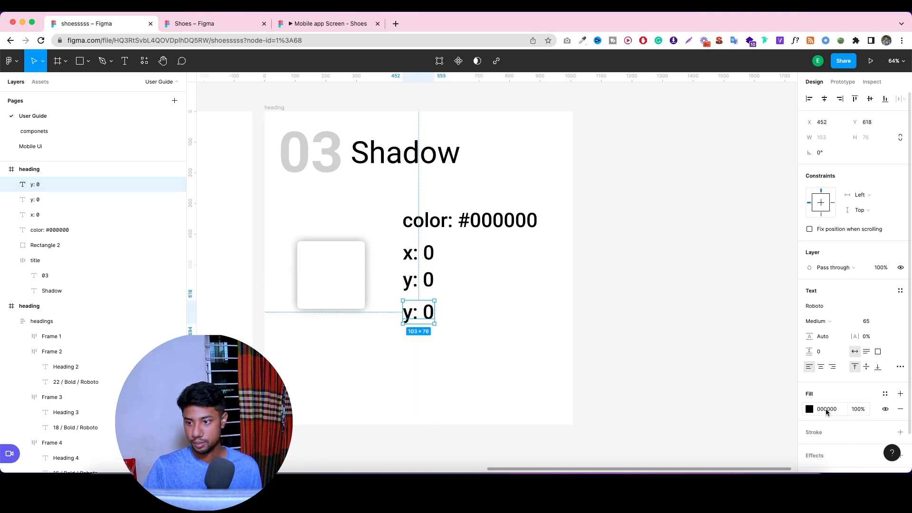
left_click(688, 317)
left_click(325, 273)
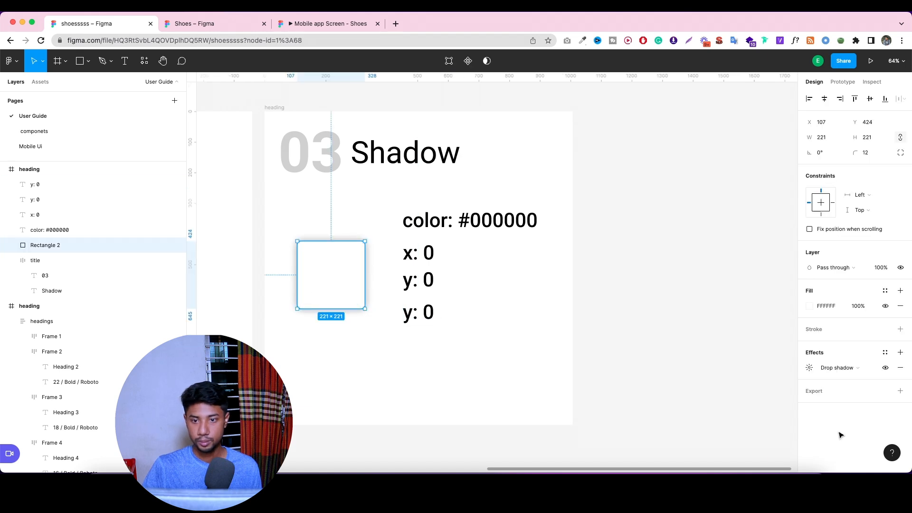
left_click(809, 368)
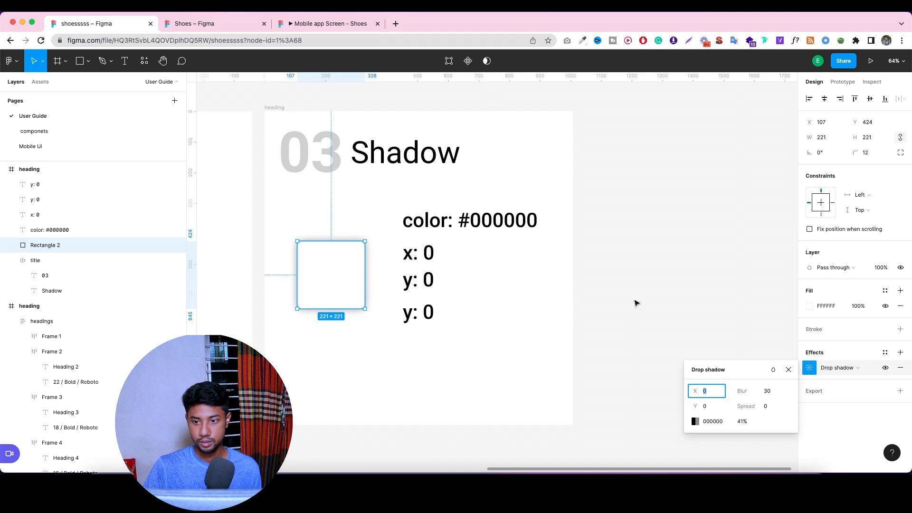
left_click(220, 23)
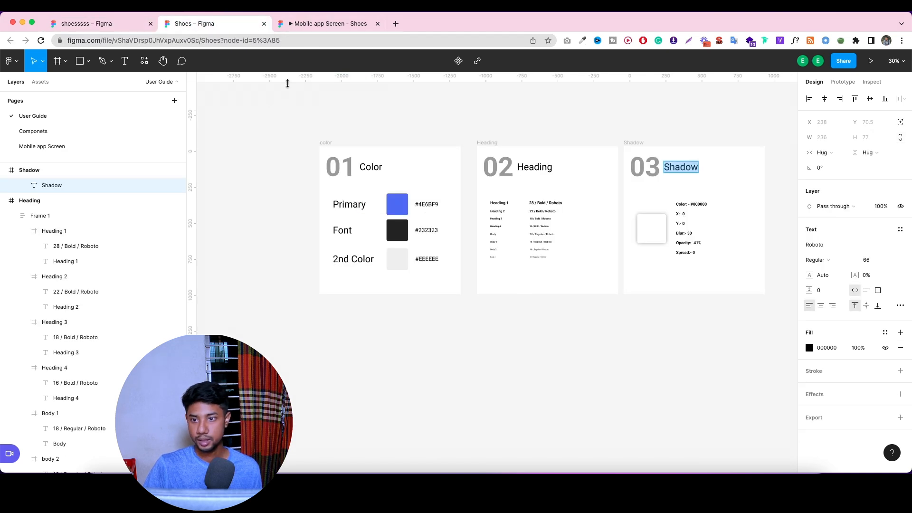
left_click(81, 23)
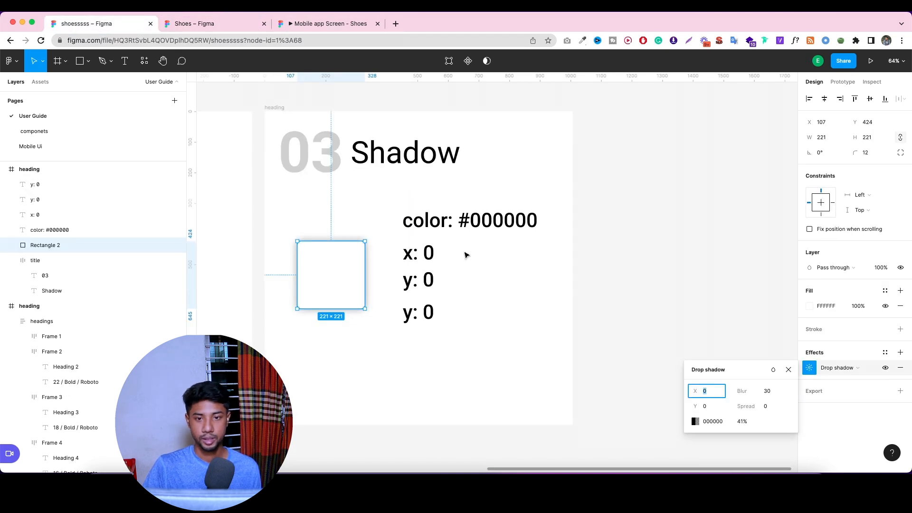
Change the text of the lowest "y: 0" label to "spread: 0".
left_click(413, 316)
double_click(413, 316)
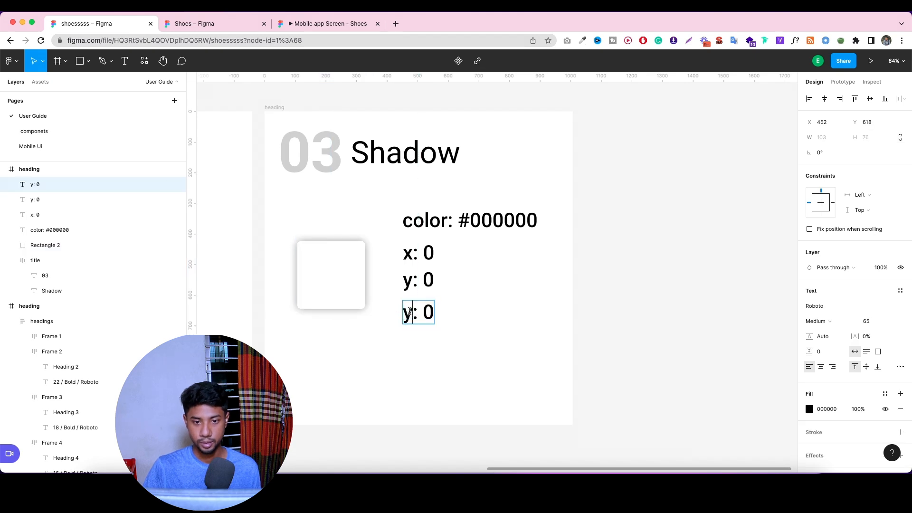
left_click_drag(412, 314, 387, 307)
type("spread")
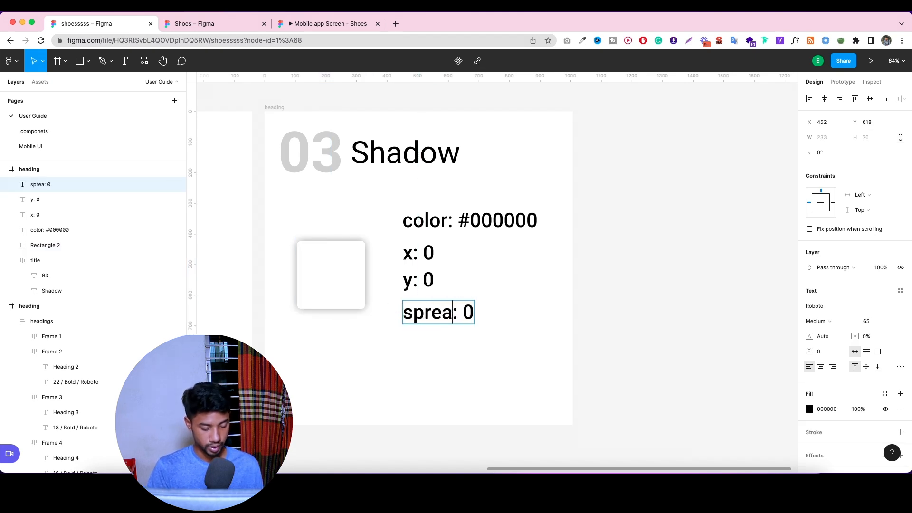
key("Escape")
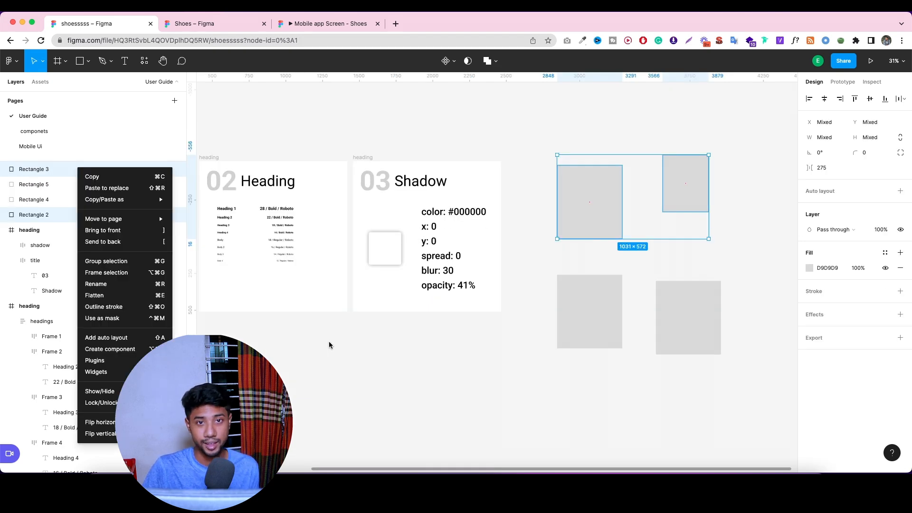
Wrap the two lower gray rectangles beside the Shadow section in a frame.
mouse_move(138, 199)
left_click(373, 403)
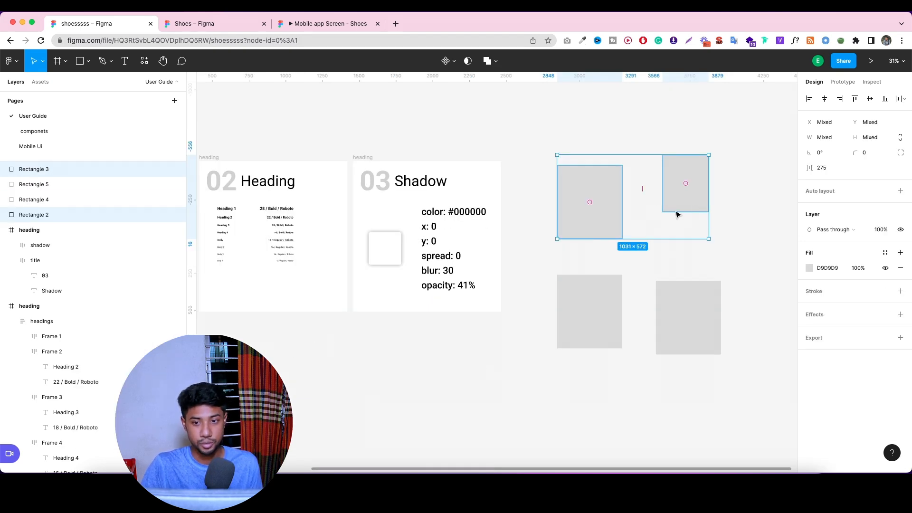
left_click_drag(715, 405, 563, 325)
right_click(600, 318)
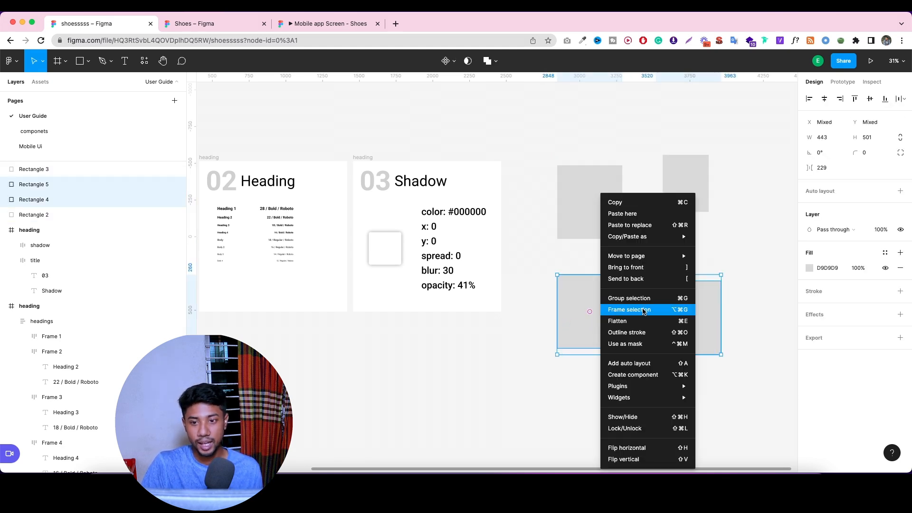
left_click(645, 312)
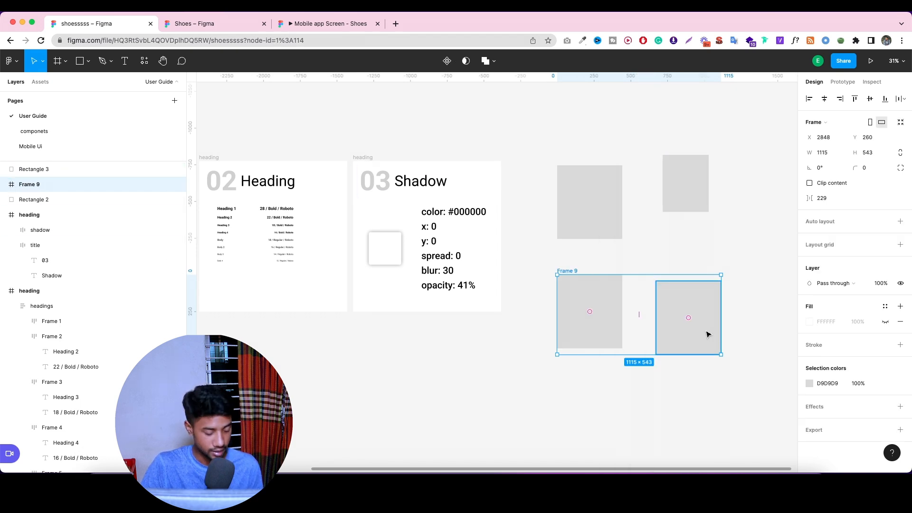
Remove the frame around the two lower gray rectangles and add auto layout to them instead.
key("super+shift+g")
right_click(610, 306)
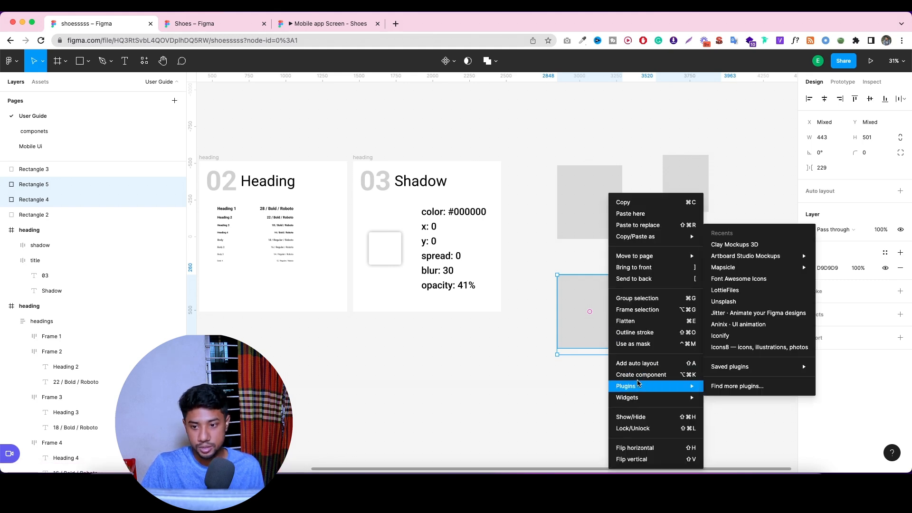
left_click(644, 369)
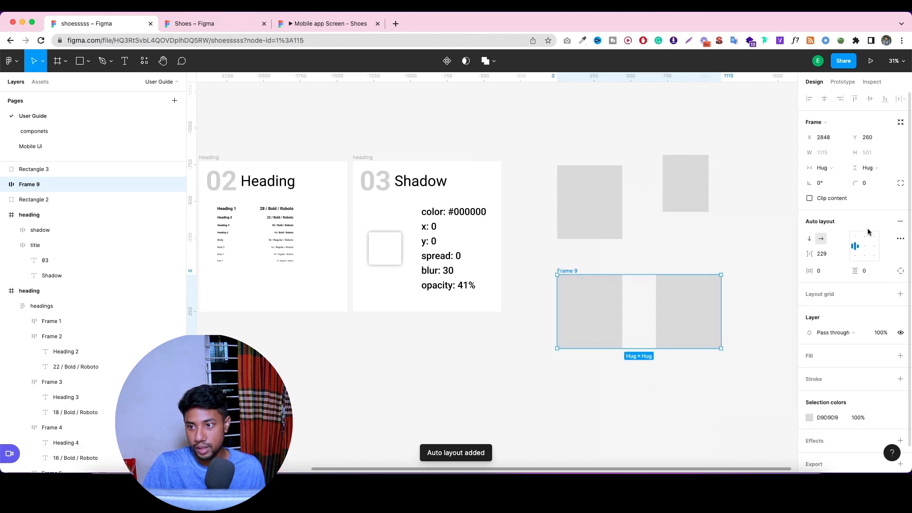
Examine the lower auto layout frame's item spacing, padding, independent paddings and advanced layout options.
left_click(826, 255)
left_click(829, 274)
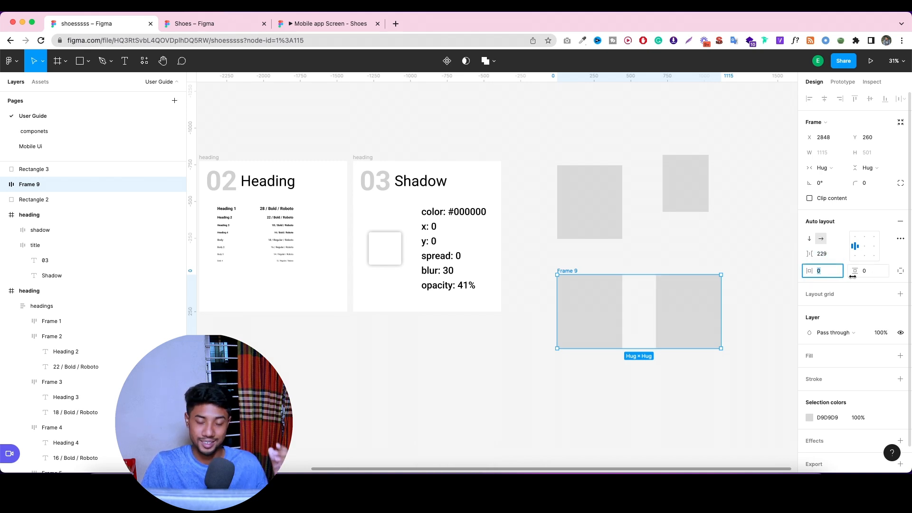
left_click(899, 273)
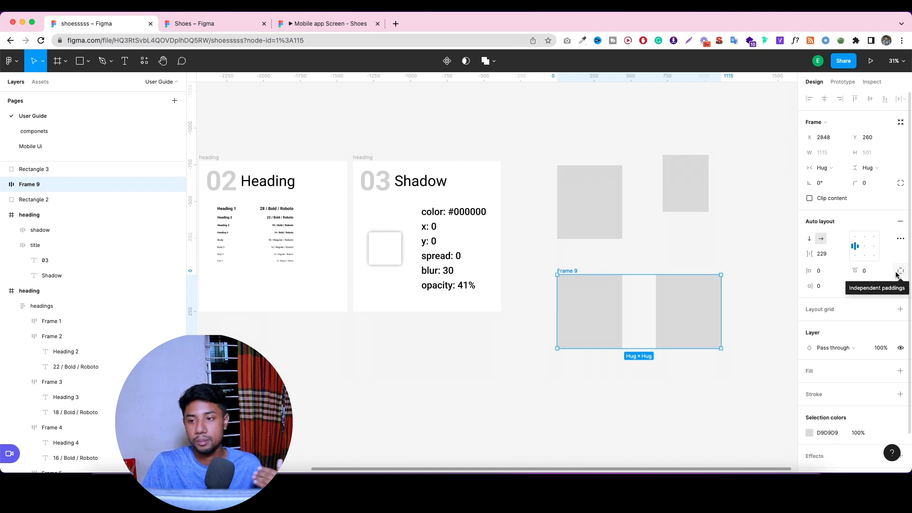
left_click(900, 238)
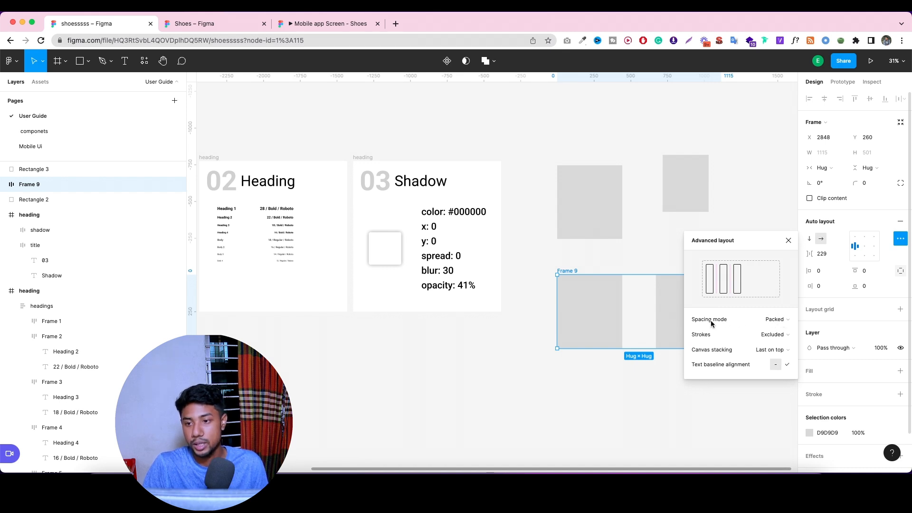
left_click(788, 240)
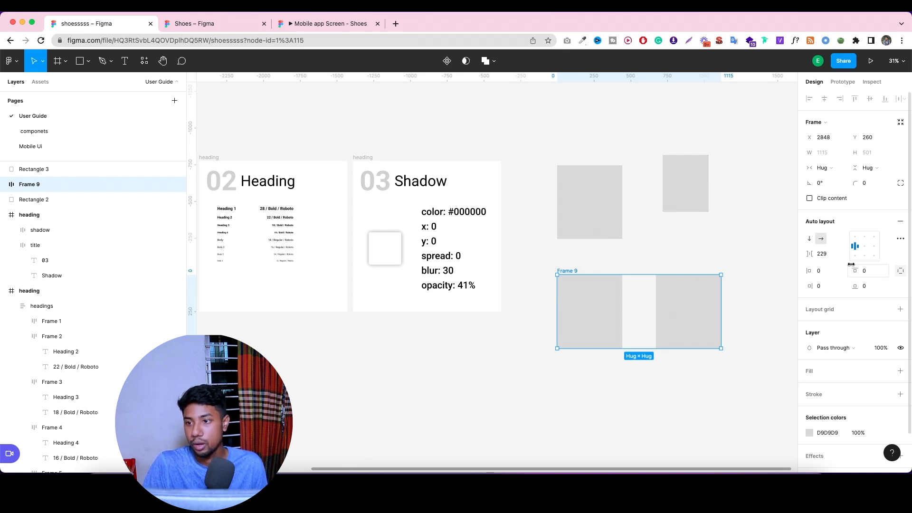
Switch the lower frame's auto layout direction between vertical and horizontal, ending with vertical.
left_click(810, 239)
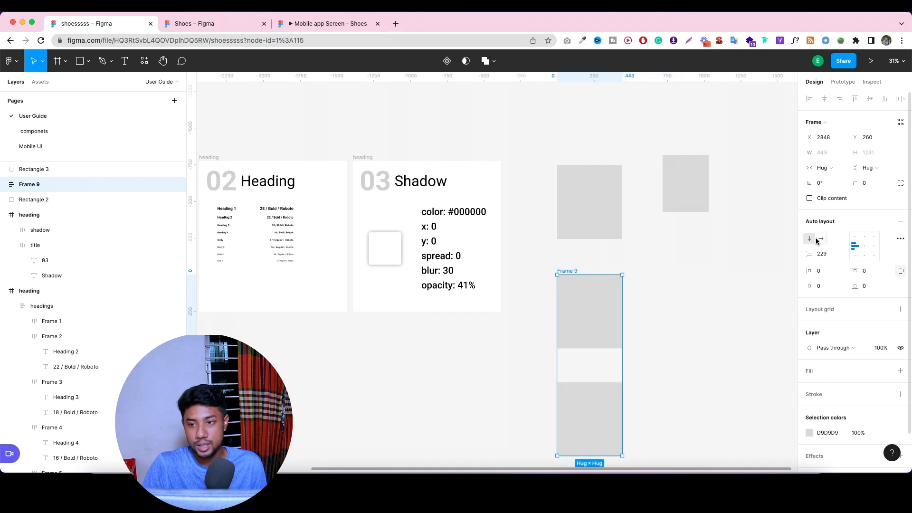
left_click(819, 239)
left_click(810, 239)
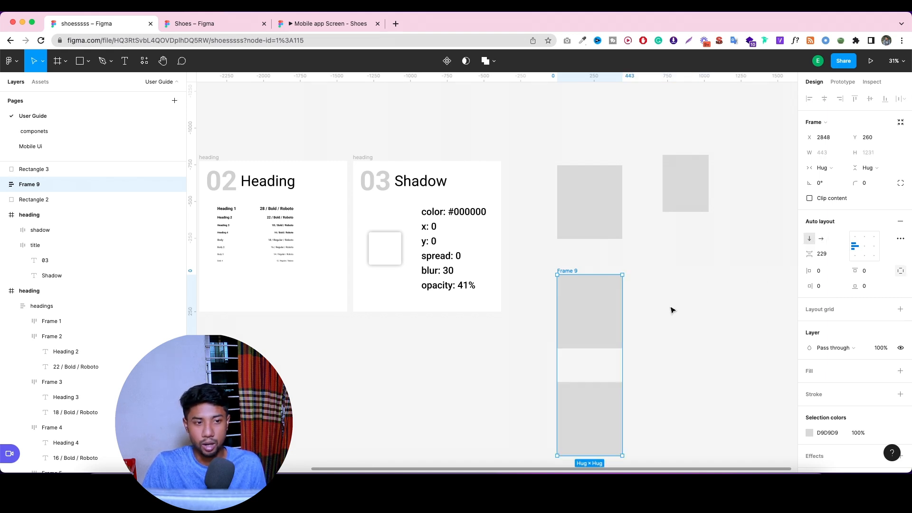
Wrap the two upper gray rectangles in a plain frame.
left_click(711, 257)
left_click_drag(729, 134, 596, 199)
right_click(596, 196)
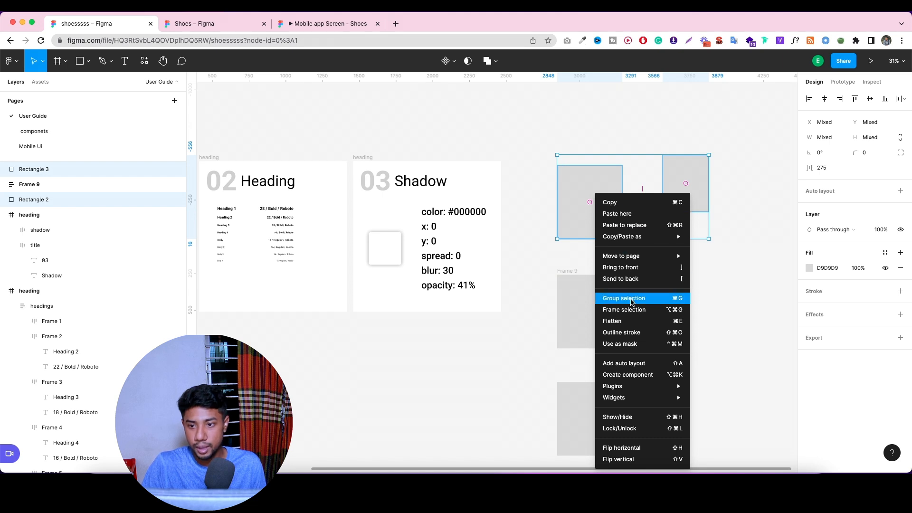
left_click(632, 310)
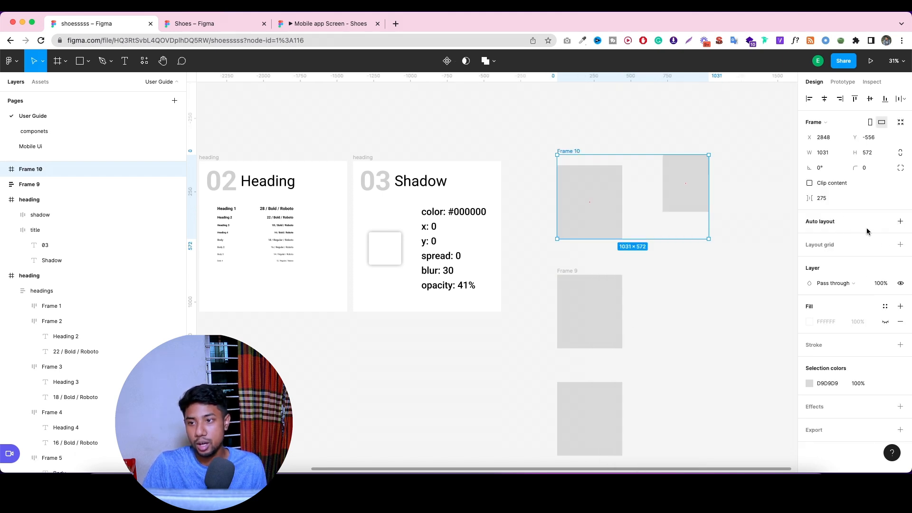
Compare the plain frame's orientation options with the auto layout settings of the Shadow section's content and its value labels.
left_click(869, 124)
left_click(877, 124)
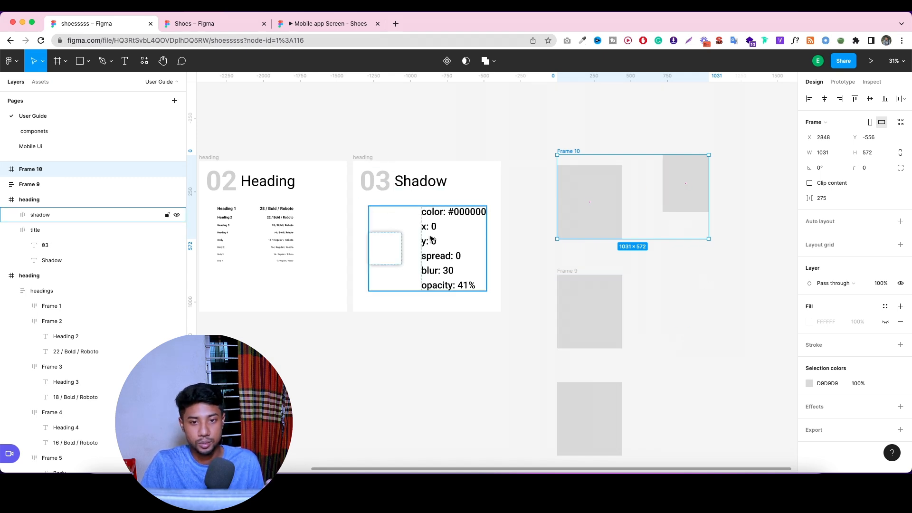
left_click(451, 220)
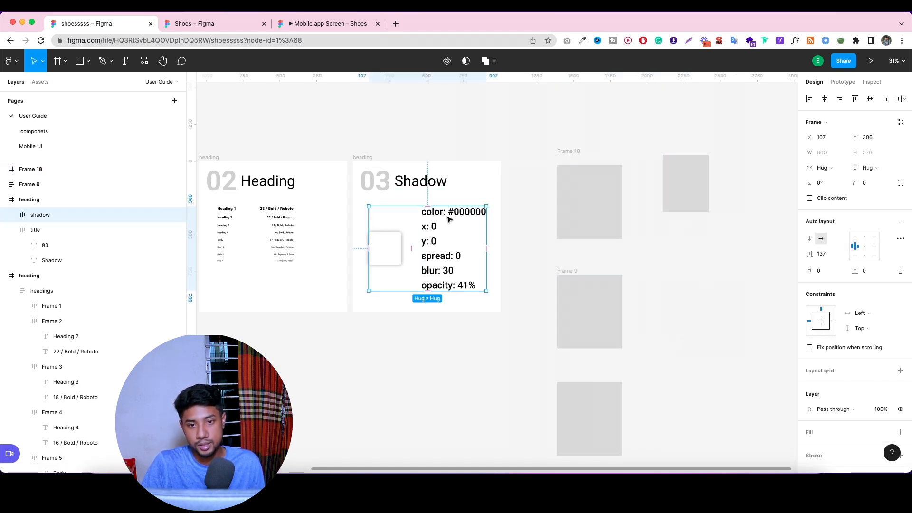
left_click(449, 219)
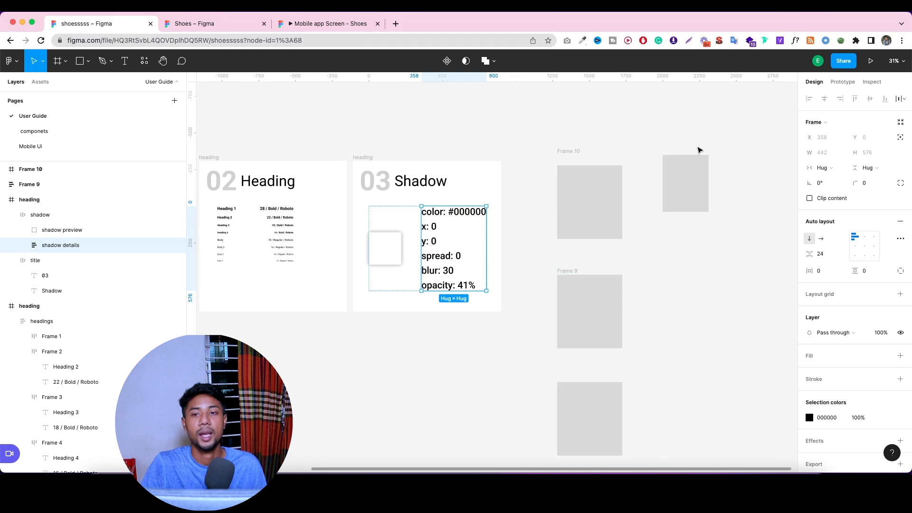
Delete the gray demo rectangles and their two leftover frames beside the Shadow section.
left_click_drag(709, 127, 536, 457)
key("Delete")
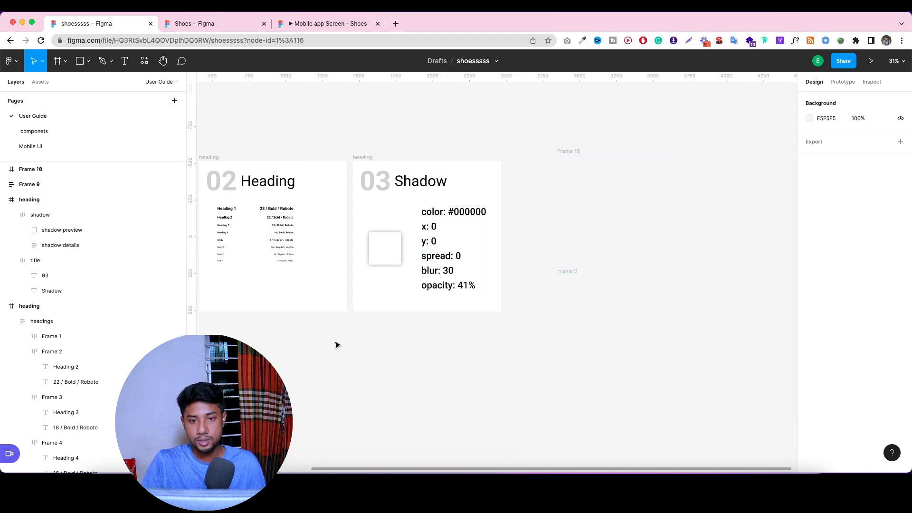
left_click_drag(654, 119, 573, 418)
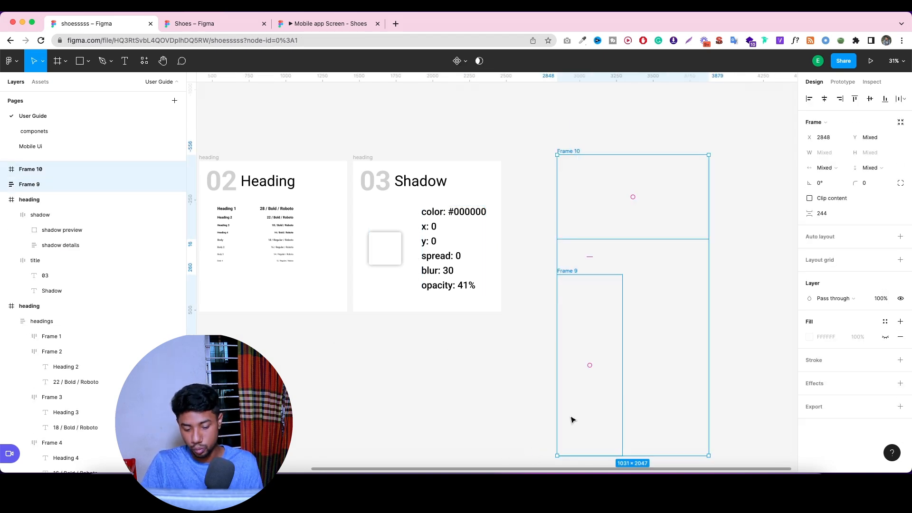
key("Delete")
scroll(285, 333, "down", 5)
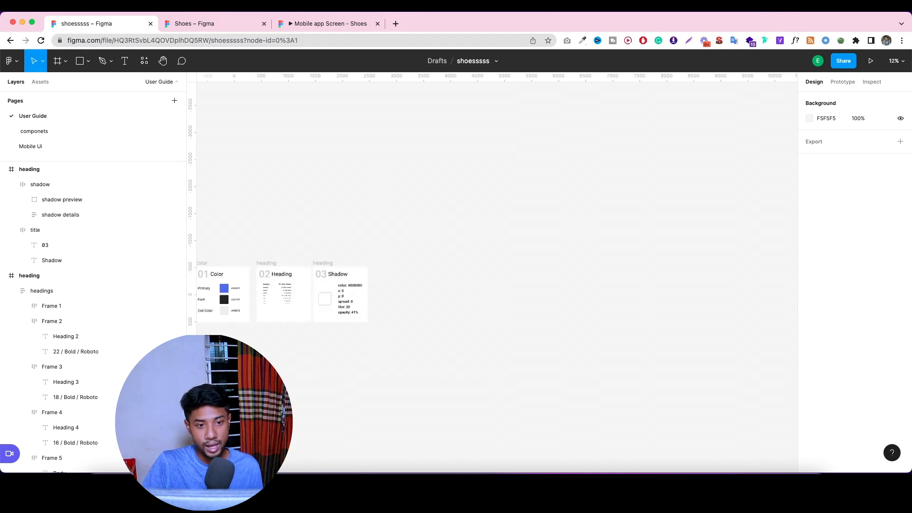
scroll(304, 315, "up", 3)
scroll(308, 314, "up", 5)
scroll(308, 317, "down", 8)
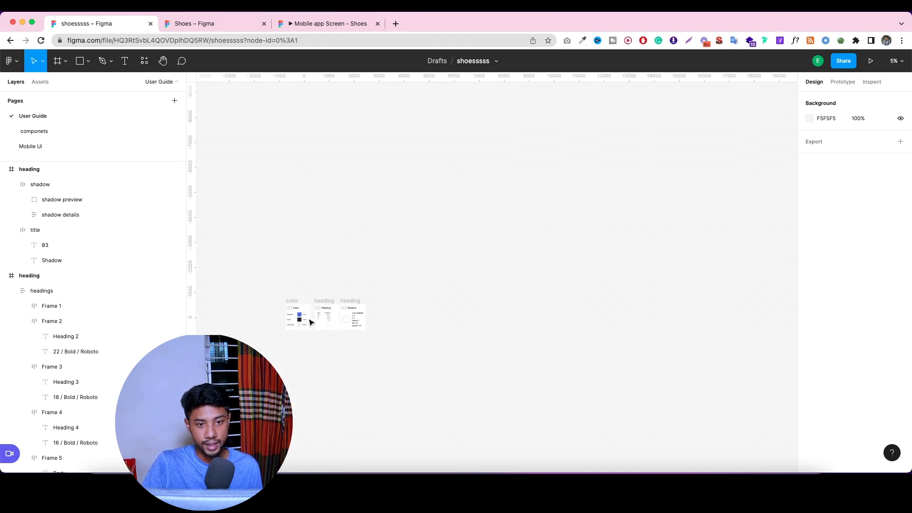
scroll(316, 323, "up", 3)
scroll(319, 325, "up", 6)
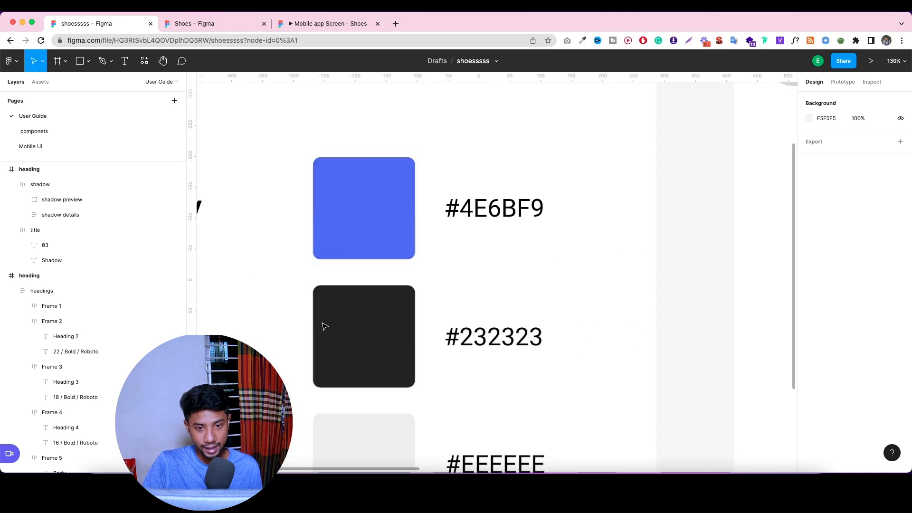
Copy the label text Primary beside the blue swatch in the Color section.
scroll(321, 326, "down", 3)
scroll(347, 318, "down", 3)
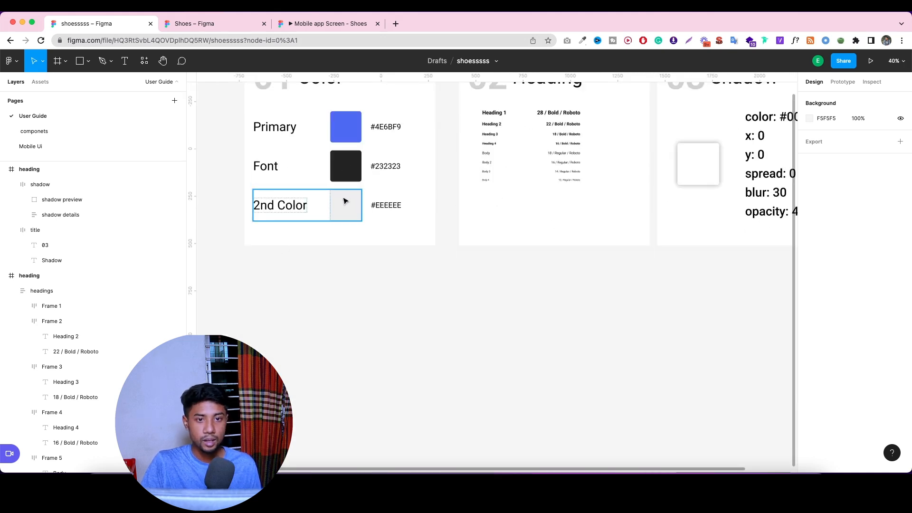
scroll(333, 190, "up", 1)
left_click(287, 151)
double_click(285, 150)
right_click(283, 149)
left_click(280, 149)
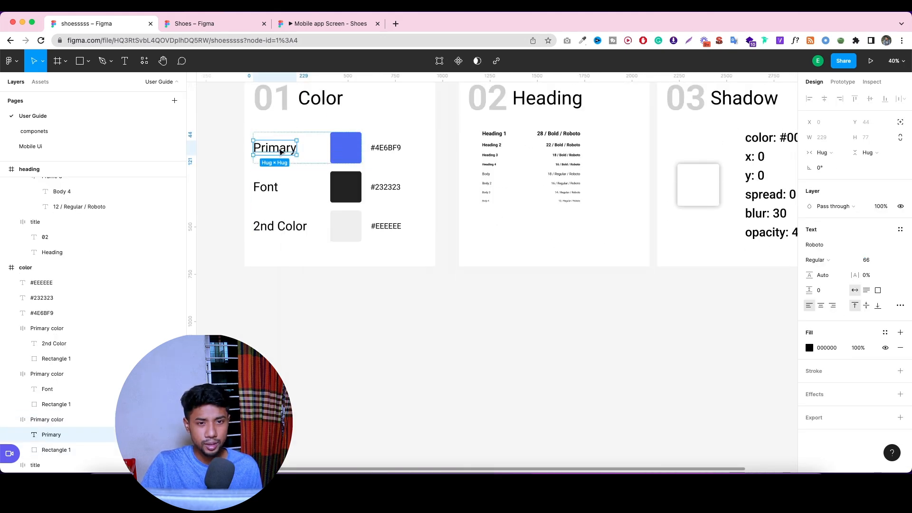
double_click(280, 149)
right_click(280, 148)
left_click(299, 156)
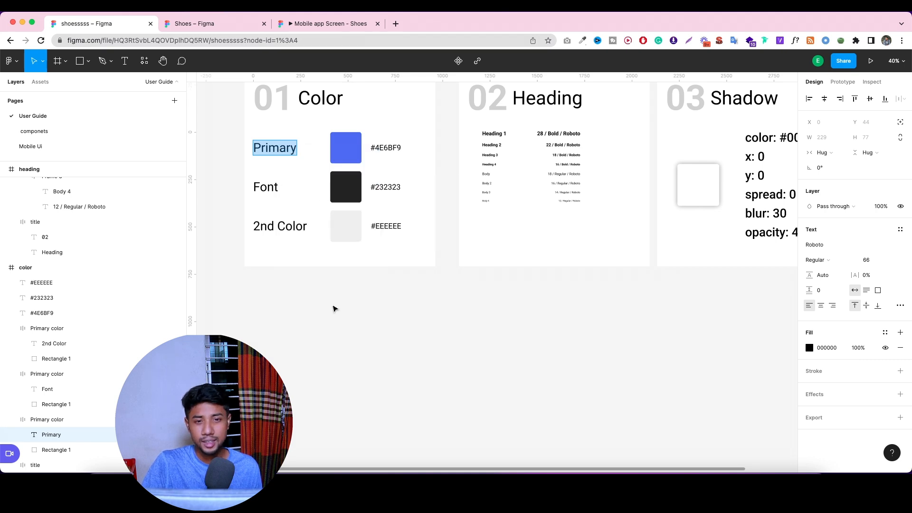
key("Escape")
Create a color style named Primary from the fill of the blue swatch in the Color section.
left_click(341, 146)
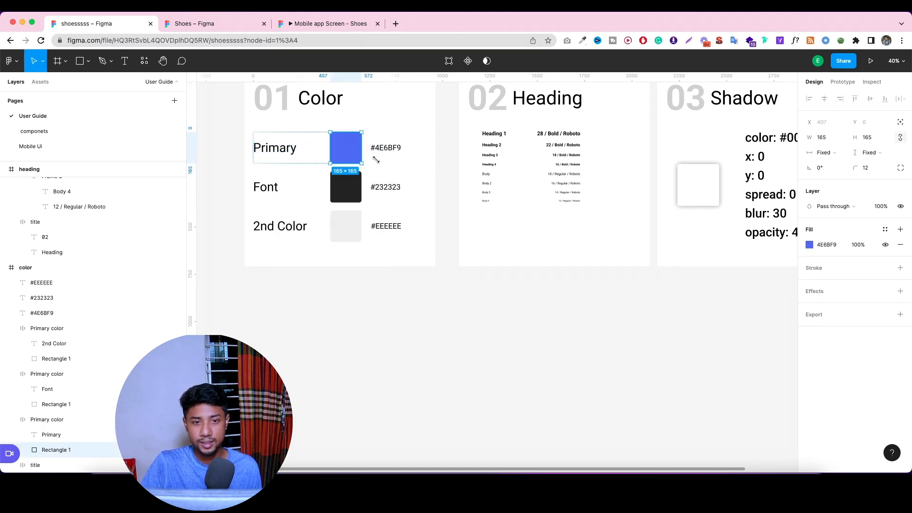
left_click(885, 231)
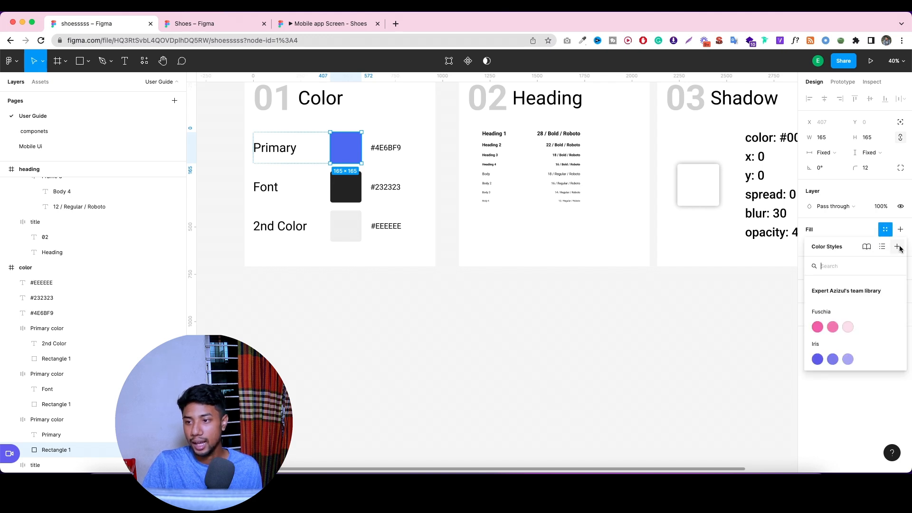
left_click(898, 247)
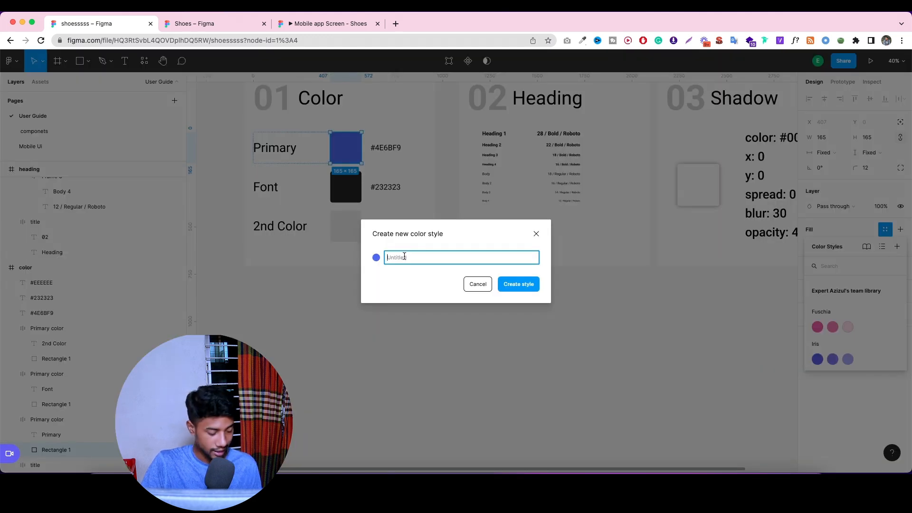
type("Primary")
left_click(527, 287)
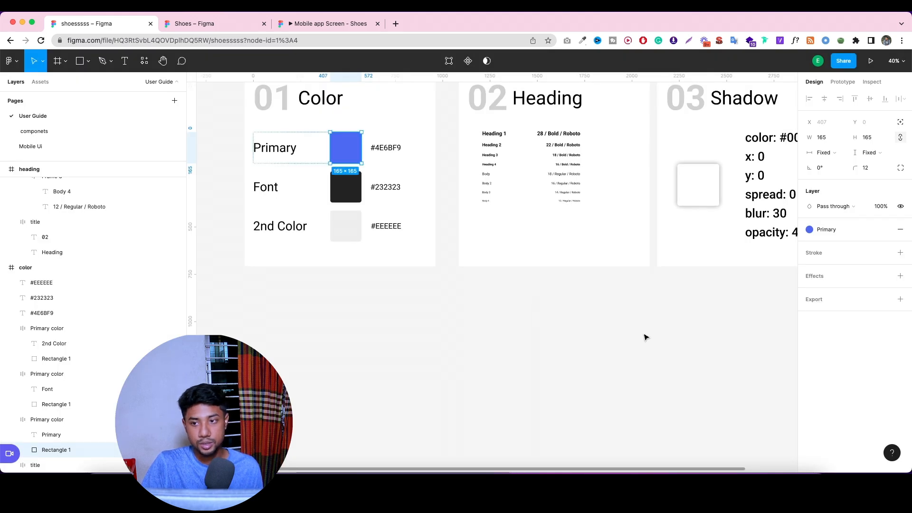
left_click(631, 357)
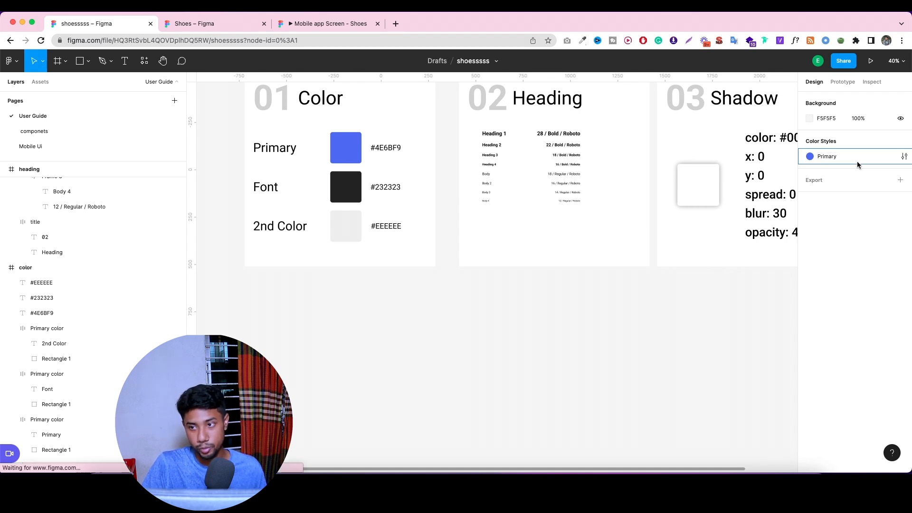
Open the Primary color style for editing and review its name, fill color and opacity.
left_click(905, 157)
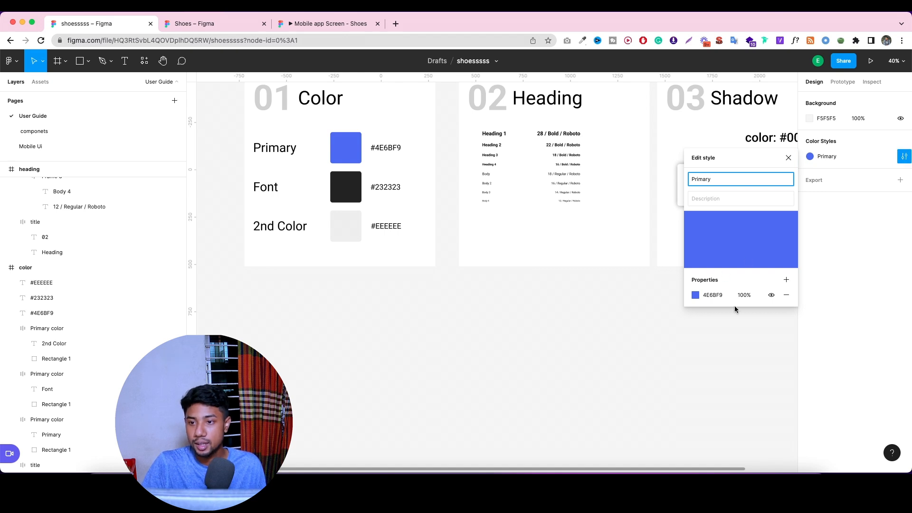
left_click(696, 295)
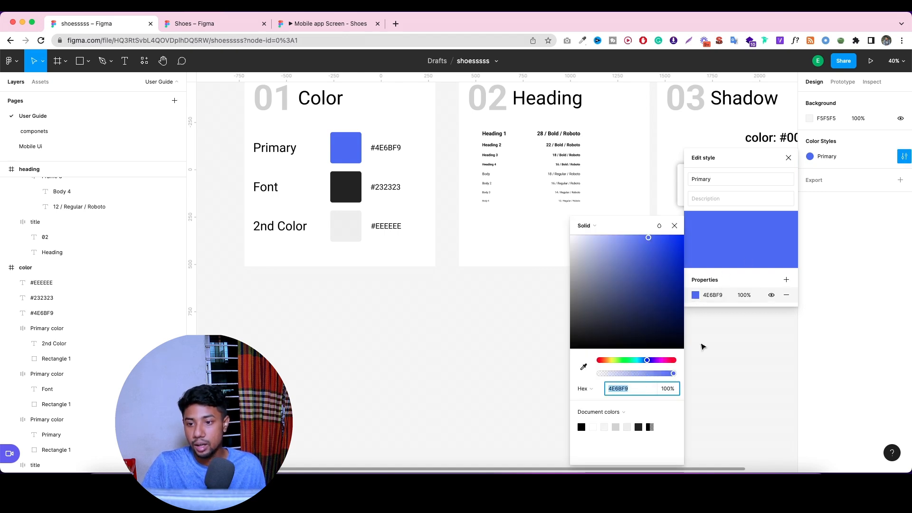
left_click(745, 296)
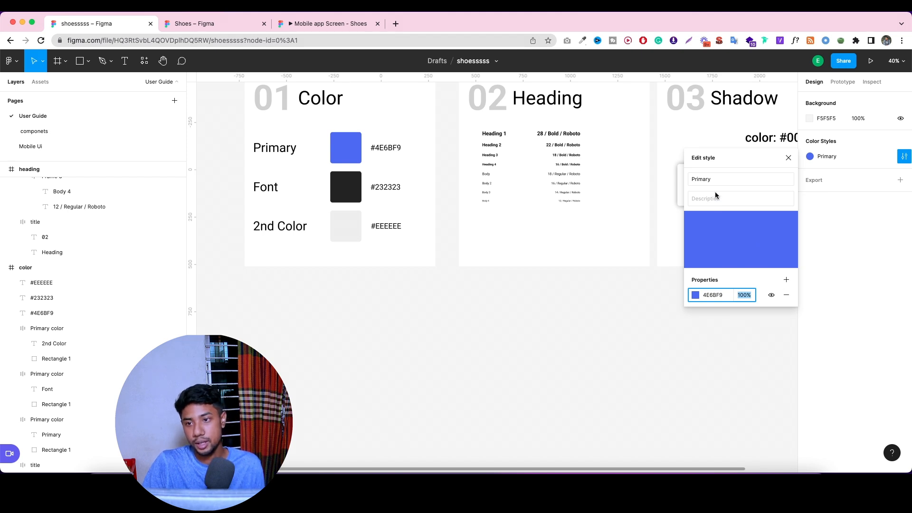
left_click(505, 369)
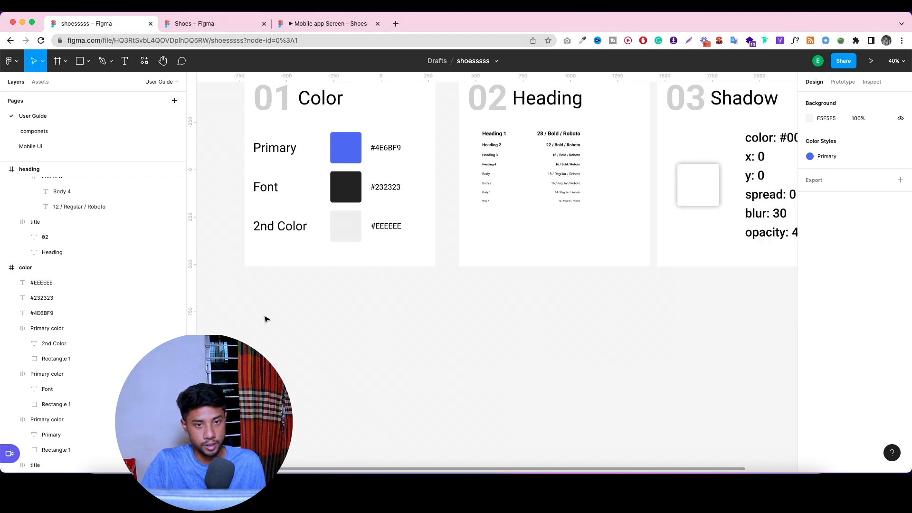
Create a color style named "Font" from the fill of the dark #232323 swatch in the Color frame.
double_click(267, 187)
right_click(266, 187)
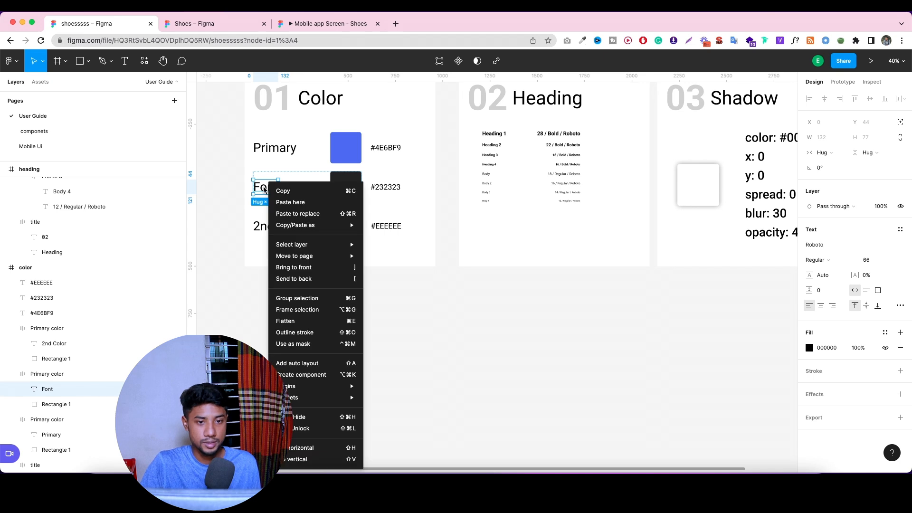
double_click(264, 187)
right_click(264, 188)
left_click(350, 186)
left_click(347, 189)
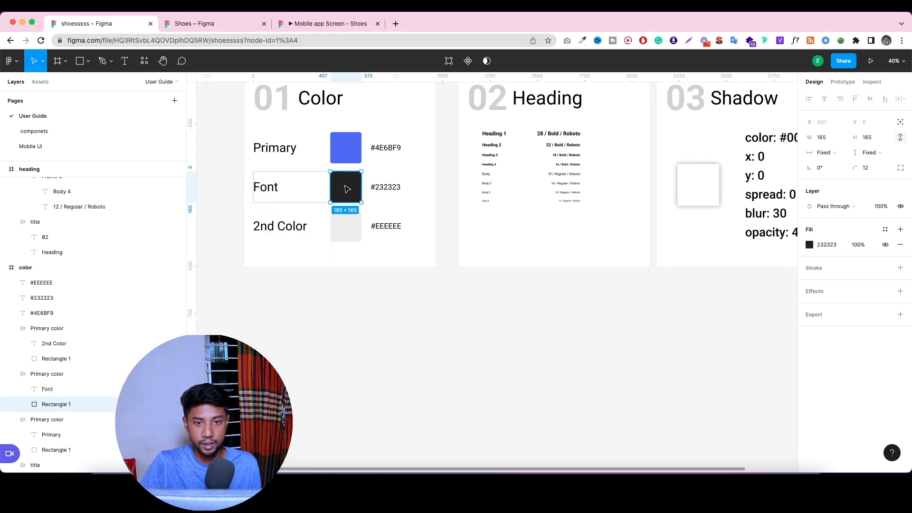
left_click(885, 230)
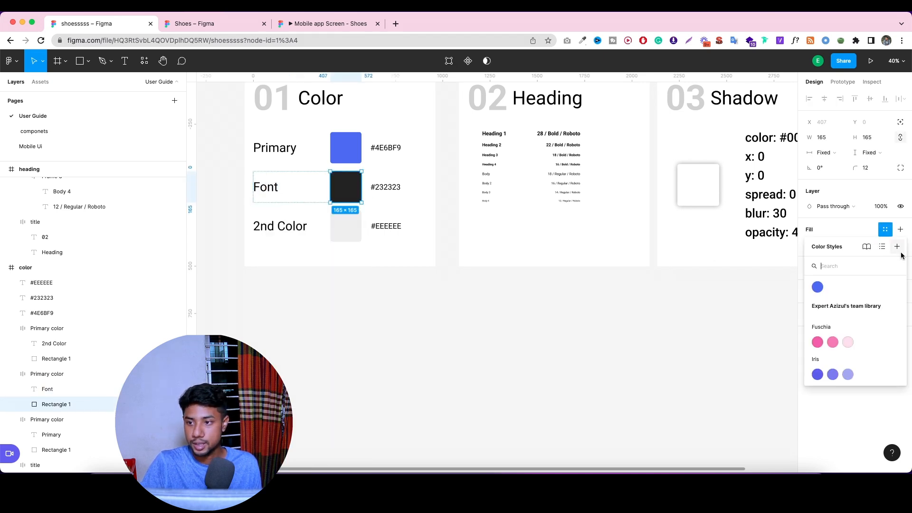
left_click(897, 247)
type("Font")
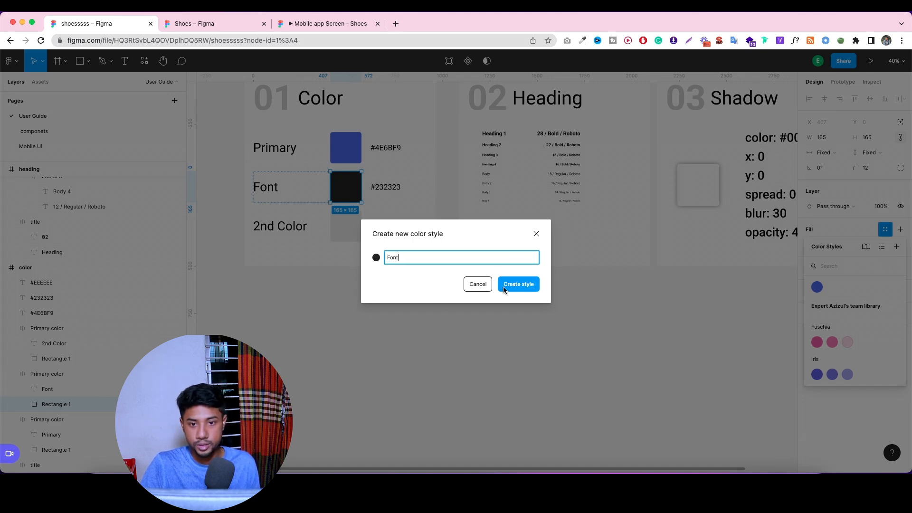
left_click(527, 284)
Create a color style named "2nd Color" from the fill of the light gray #EEEEEE swatch, reusing its label text.
left_click(299, 226)
left_click(299, 226)
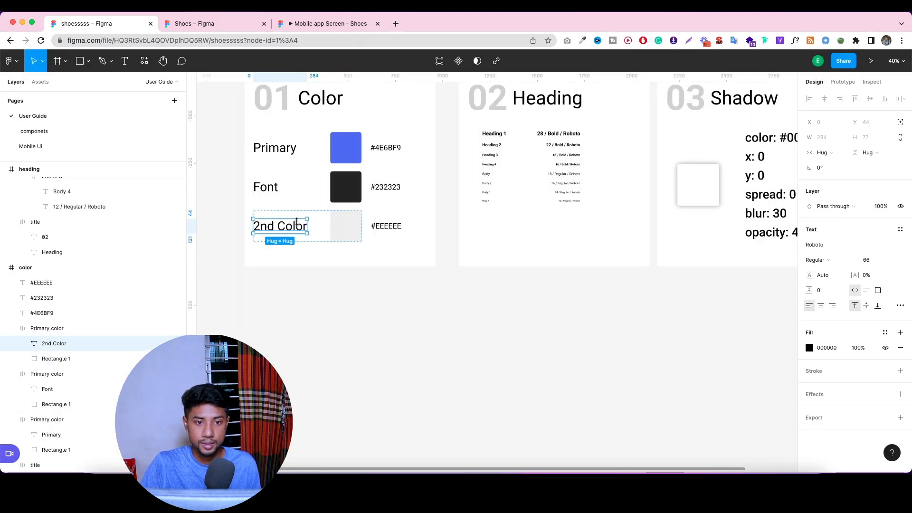
double_click(295, 226)
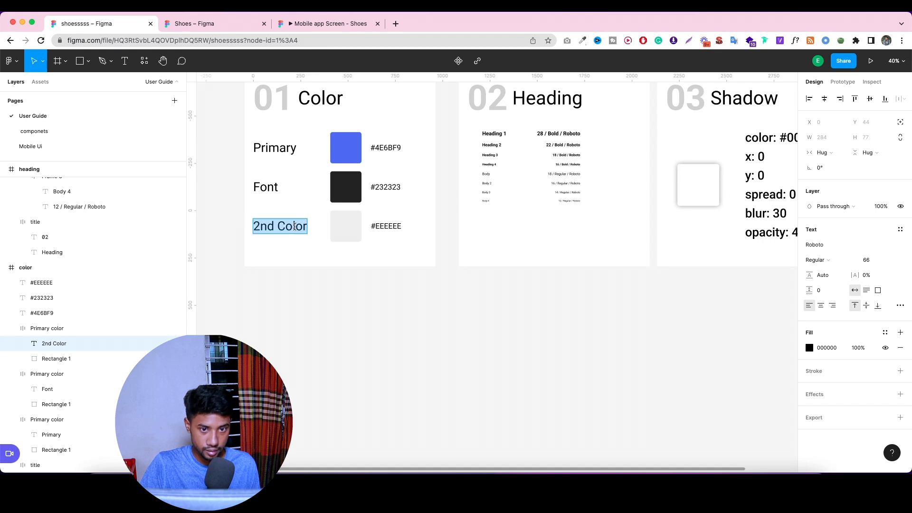
left_click(360, 231)
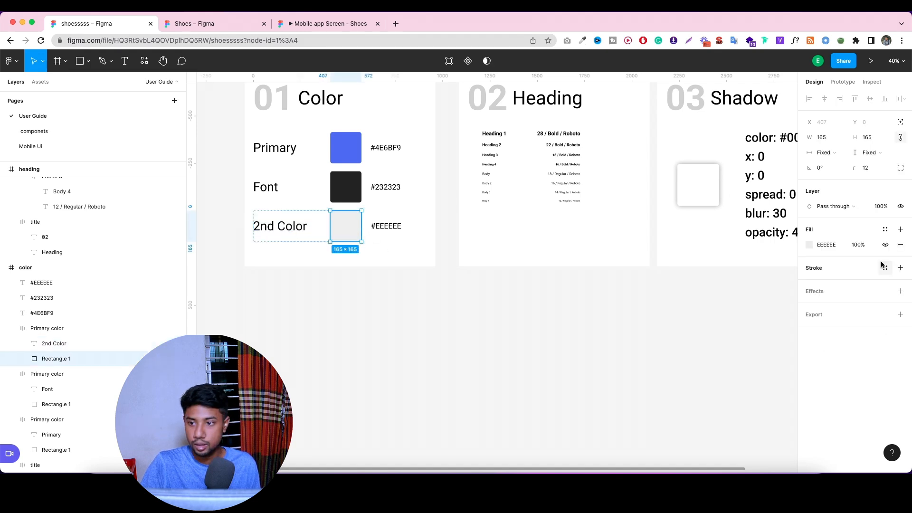
left_click(884, 229)
left_click(897, 246)
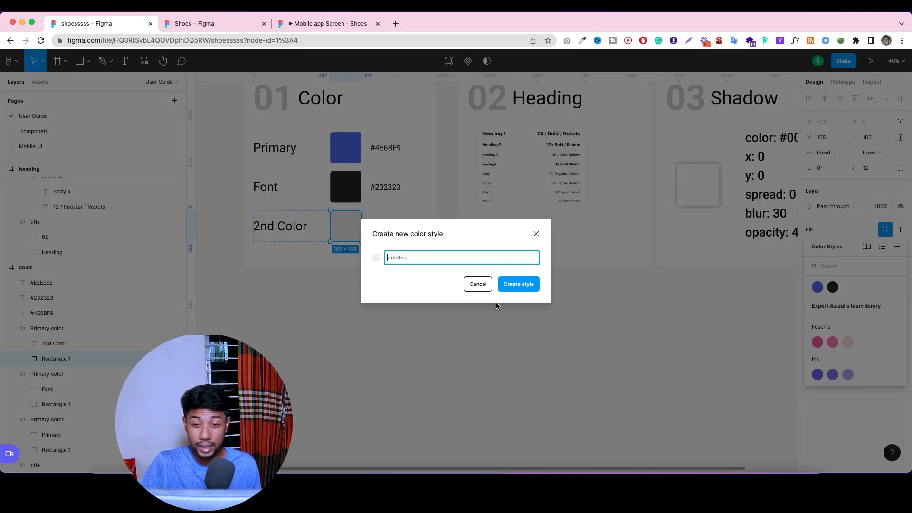
key("super+v")
left_click(514, 287)
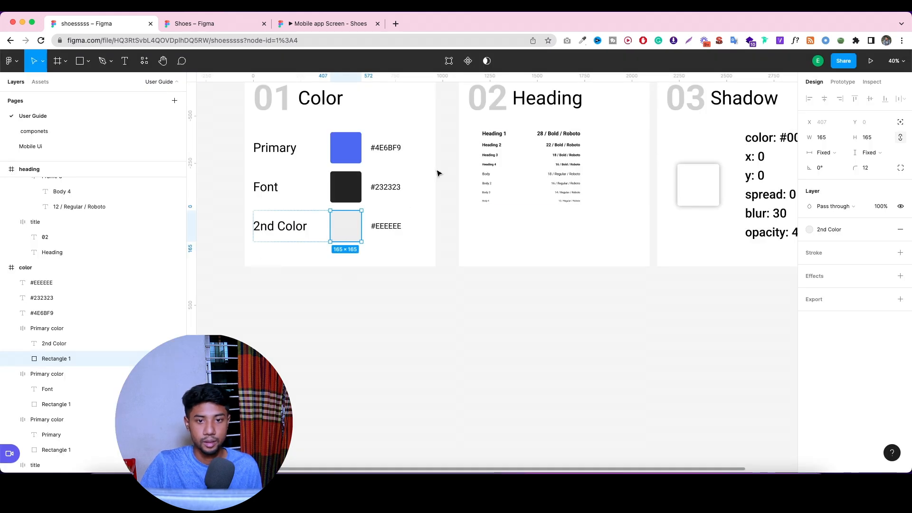
Create a color style named "white" from the fill of the shadow preview square in the Shadow frame.
scroll(574, 149, "up", 5)
scroll(677, 220, "down", 2)
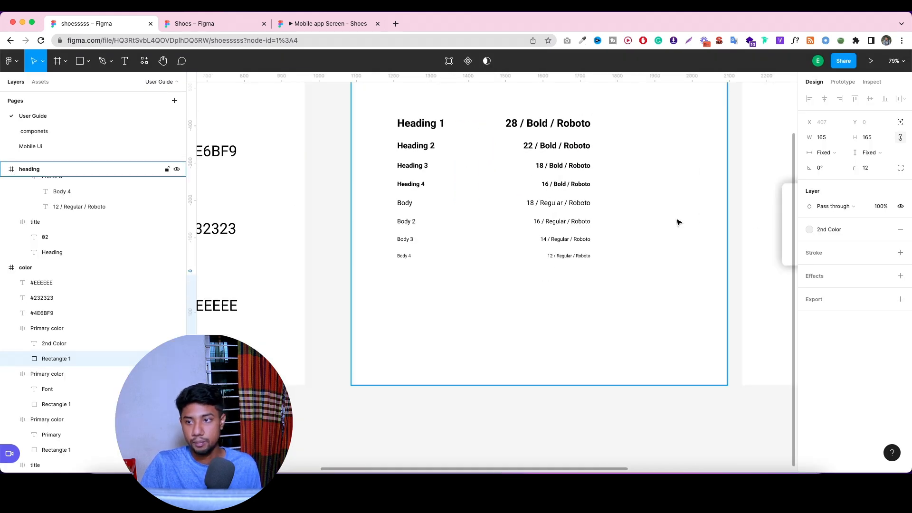
left_click(627, 418)
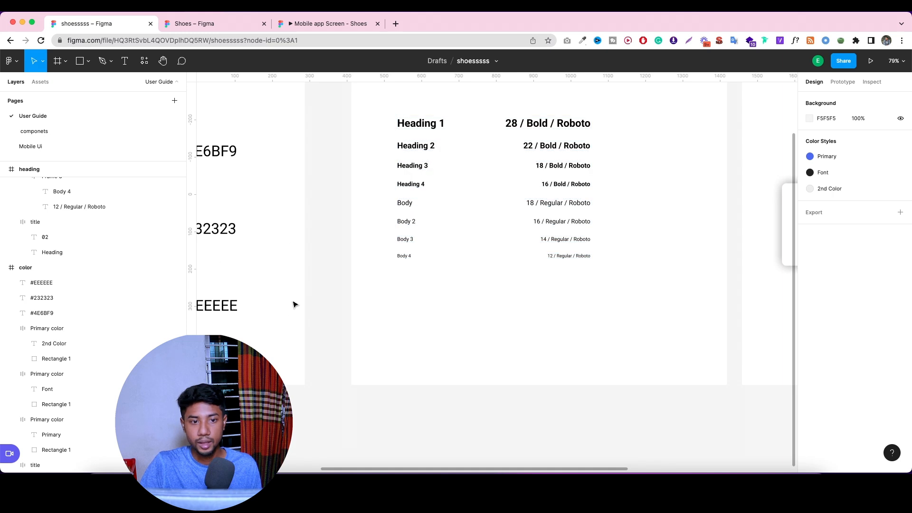
scroll(295, 306, "down", 5)
double_click(537, 256)
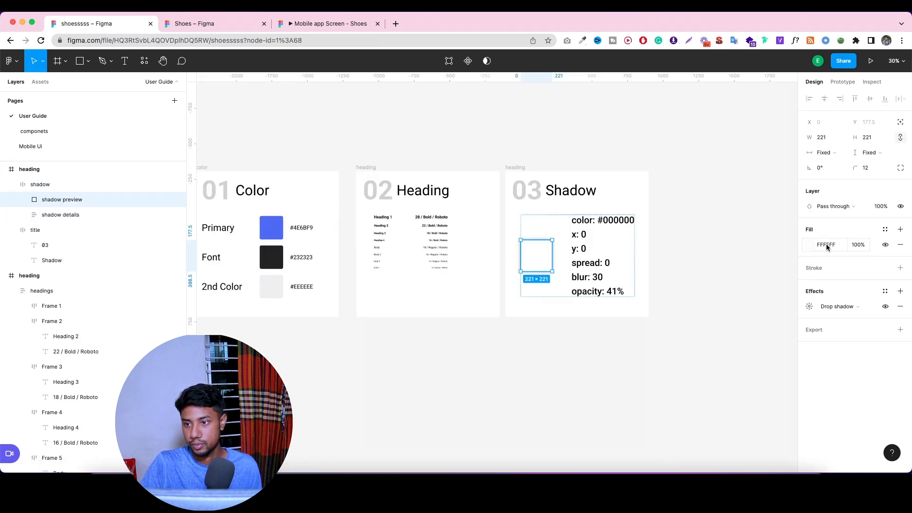
left_click(885, 230)
left_click(897, 246)
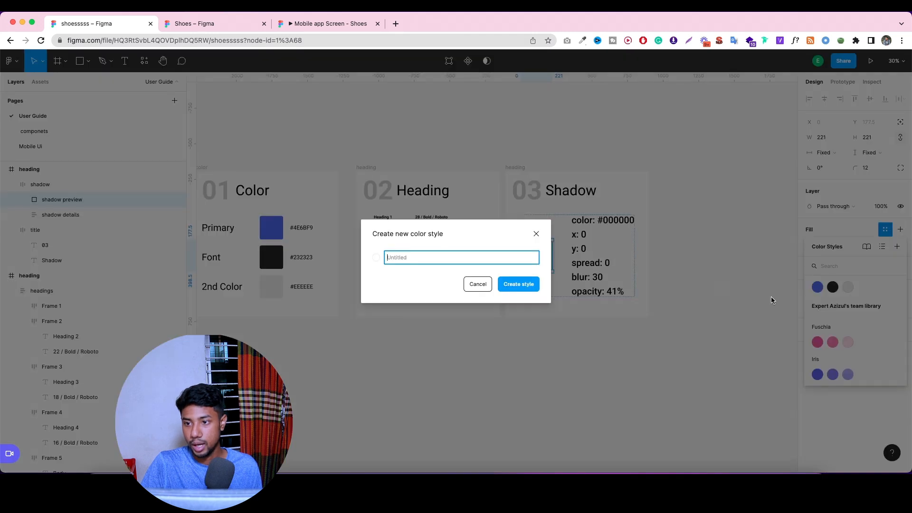
type("white")
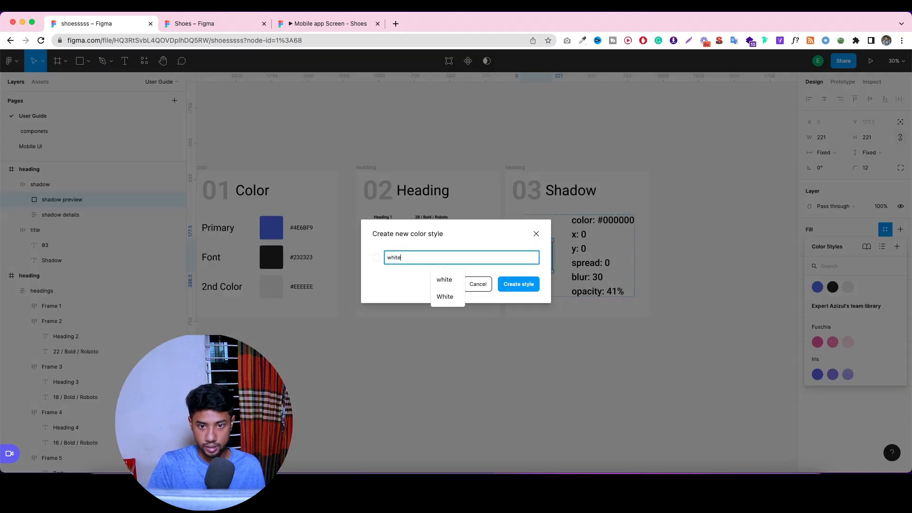
key("Return")
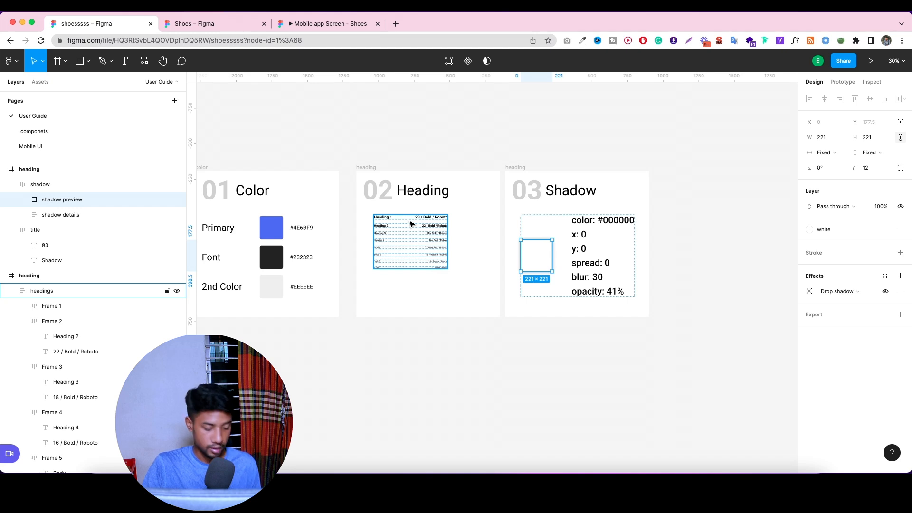
Create a text style named "28 / Bold" from the Heading 1 specification text, copying the name from that text.
scroll(412, 224, "up", 5)
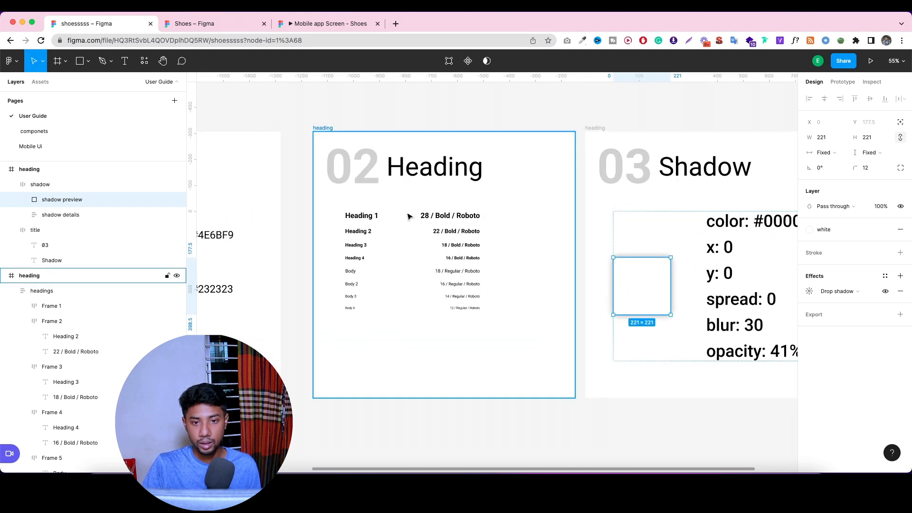
scroll(408, 217, "up", 2)
left_click(429, 215)
double_click(446, 216)
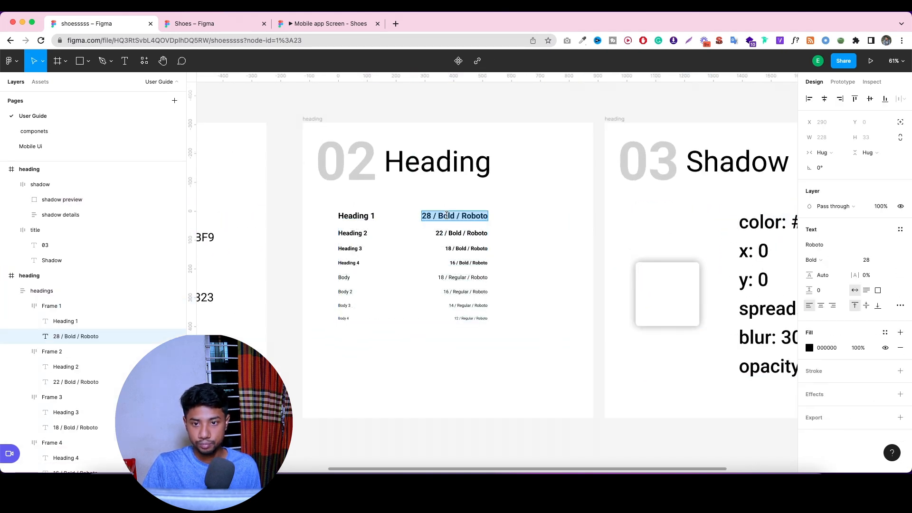
left_click(437, 216)
left_click_drag(423, 215, 455, 217)
key("ctrl+c")
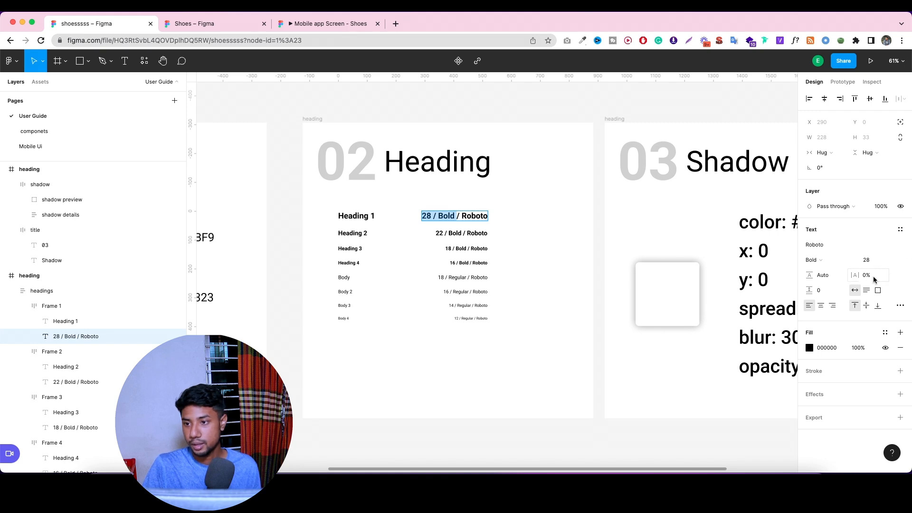
left_click(900, 230)
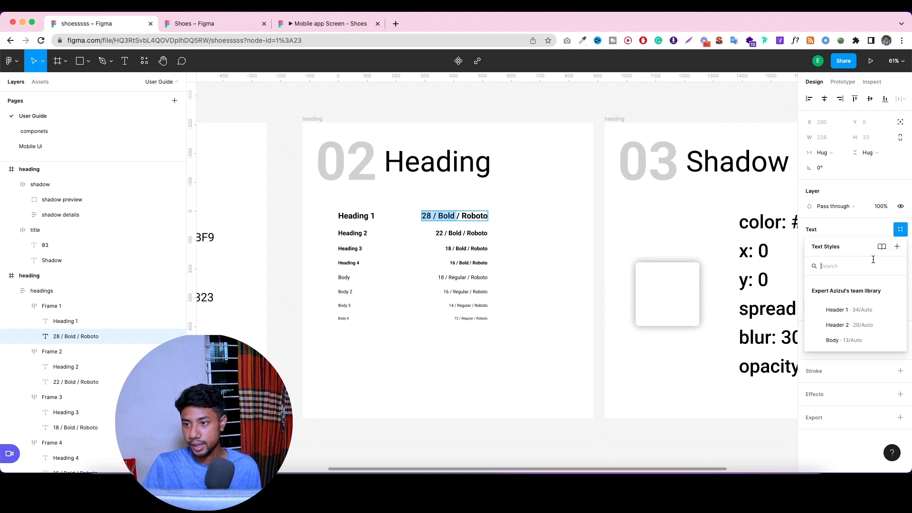
left_click(897, 247)
key("ctrl+v")
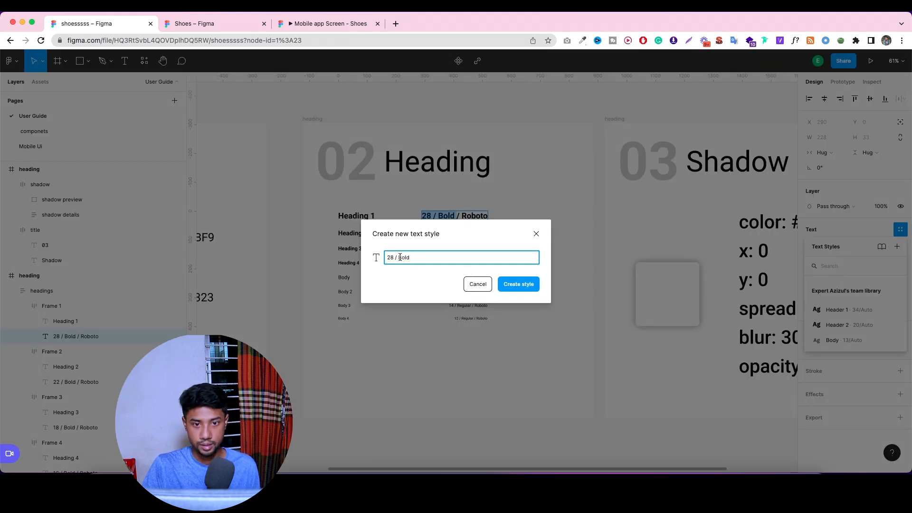
left_click(514, 288)
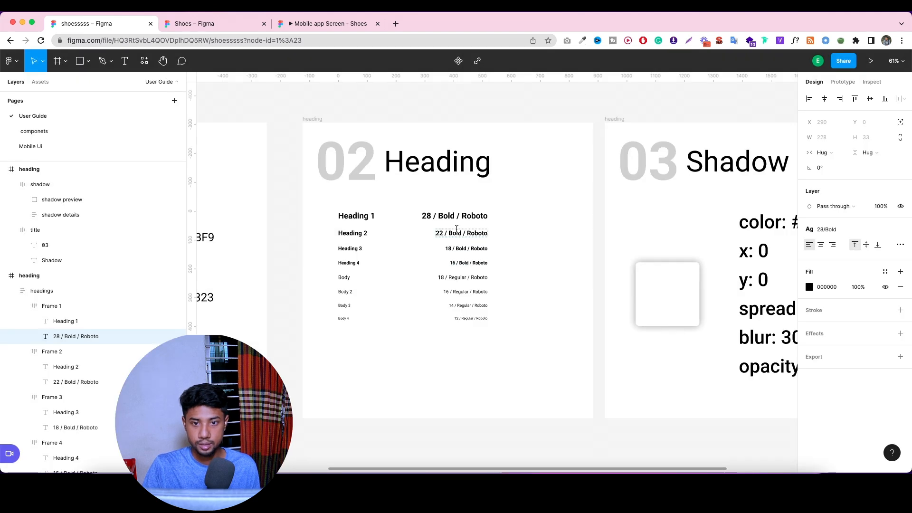
Create a text style named "22 / Bold" from the Heading 2 specification text.
left_click(462, 233)
double_click(463, 232)
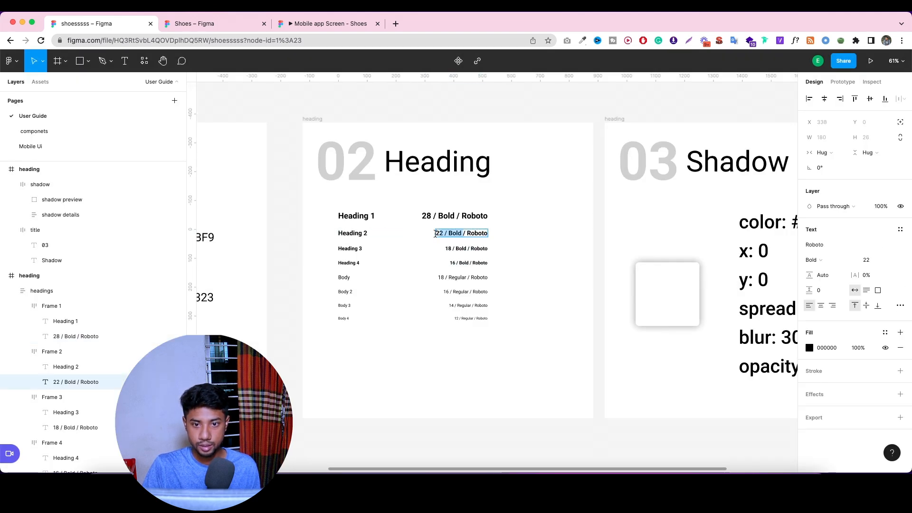
left_click(901, 230)
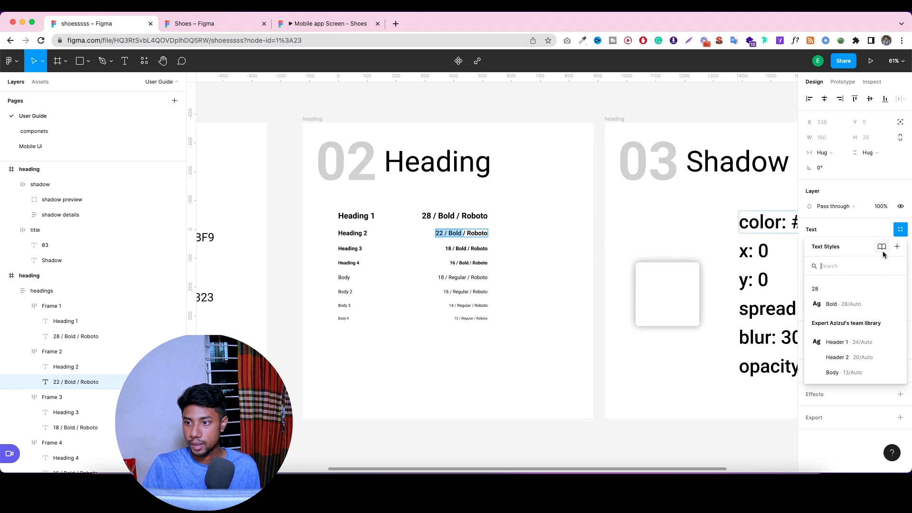
left_click(897, 247)
type("22/Bold")
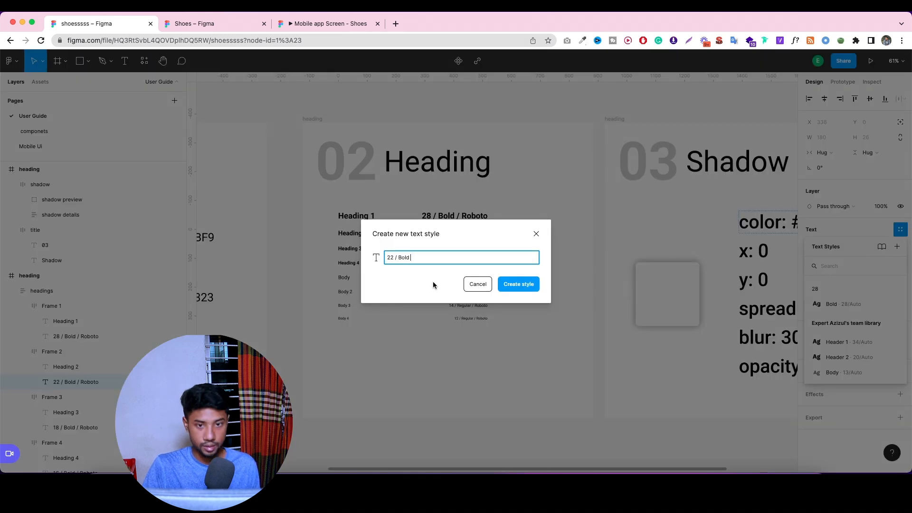
left_click(517, 284)
Create a text style named "18 / Bold" from the Heading 3 specification text.
double_click(465, 250)
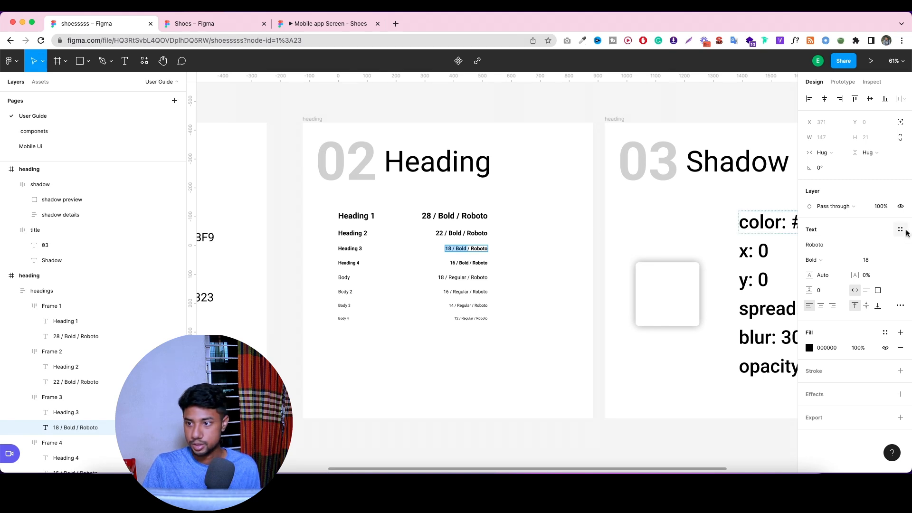
left_click(899, 230)
left_click(897, 247)
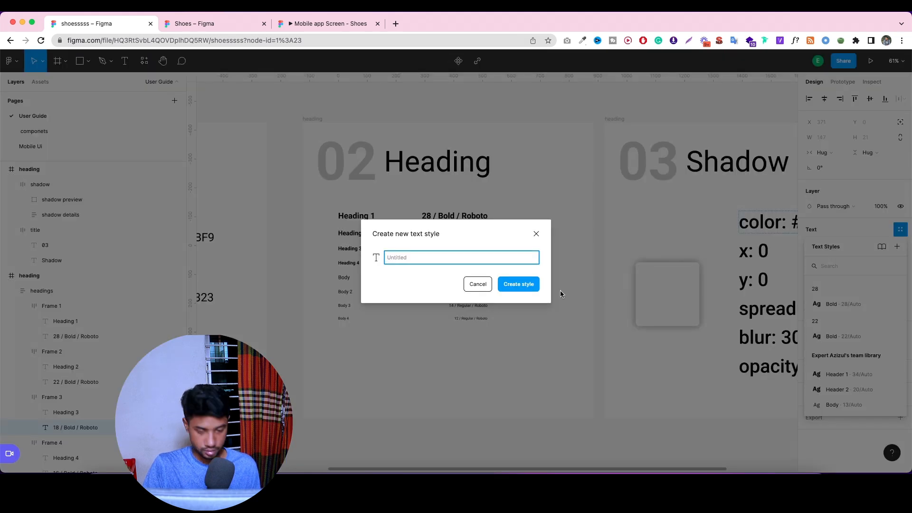
type("18/Bold")
left_click(519, 283)
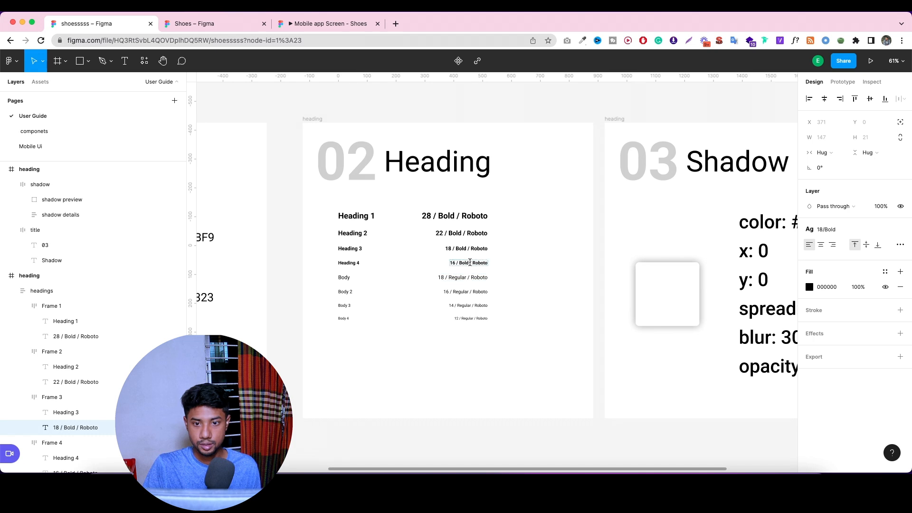
Create a text style named "16 / Bold" from the Heading 4 specification text.
double_click(470, 263)
left_click_drag(470, 263, 449, 262)
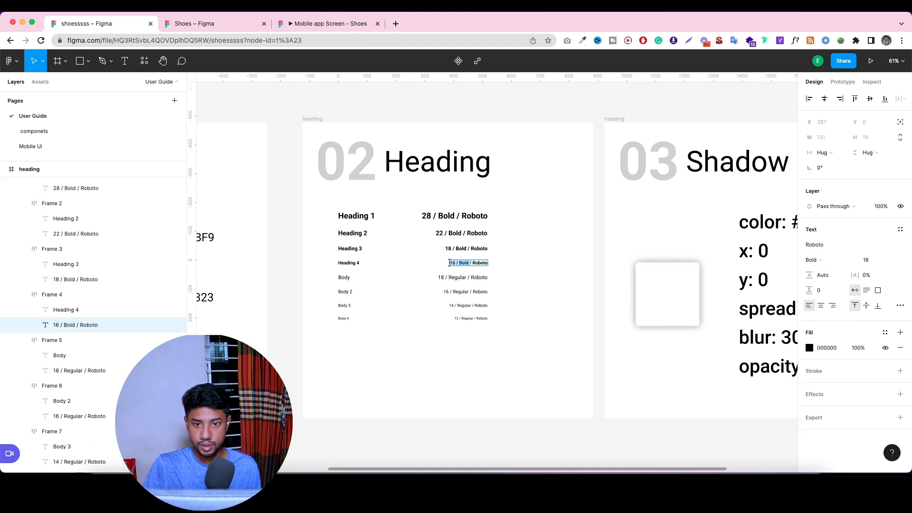
left_click(899, 230)
left_click(897, 246)
type("16/Bold")
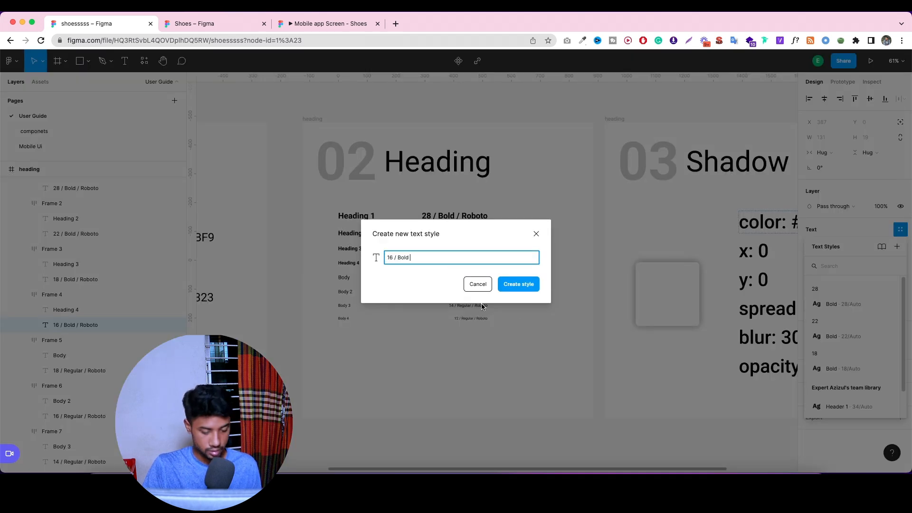
left_click(514, 284)
Create a text style named "18 / Regular" from the Body specification text, copying the name from that text.
left_click(464, 278)
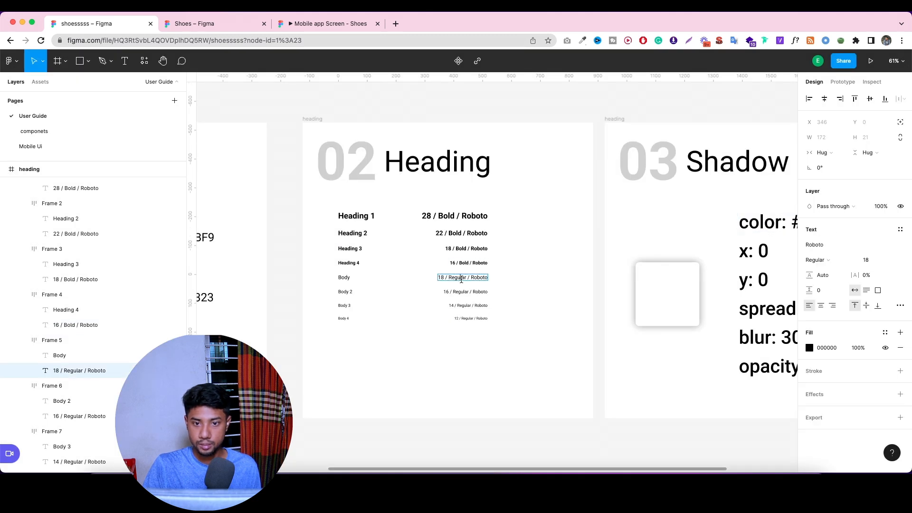
left_click_drag(466, 277, 433, 278)
key("ctrl+c")
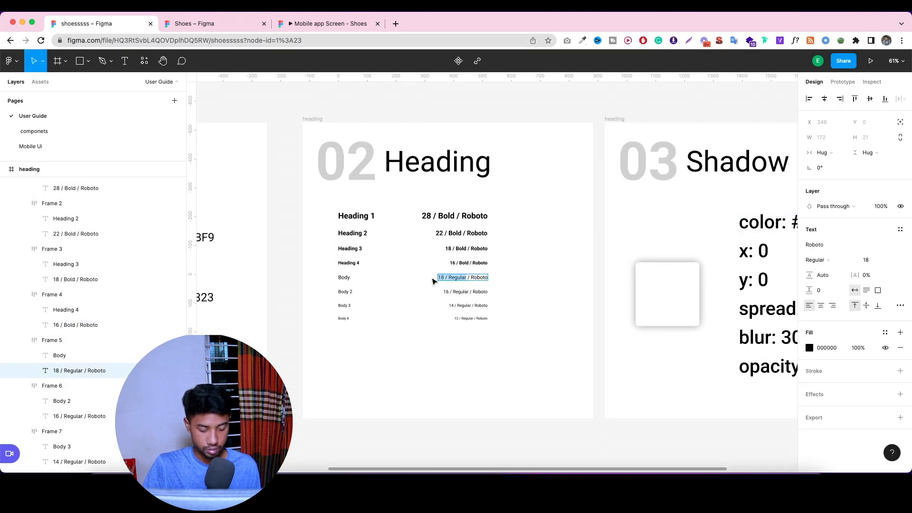
left_click(900, 229)
left_click(897, 247)
key("ctrl+v")
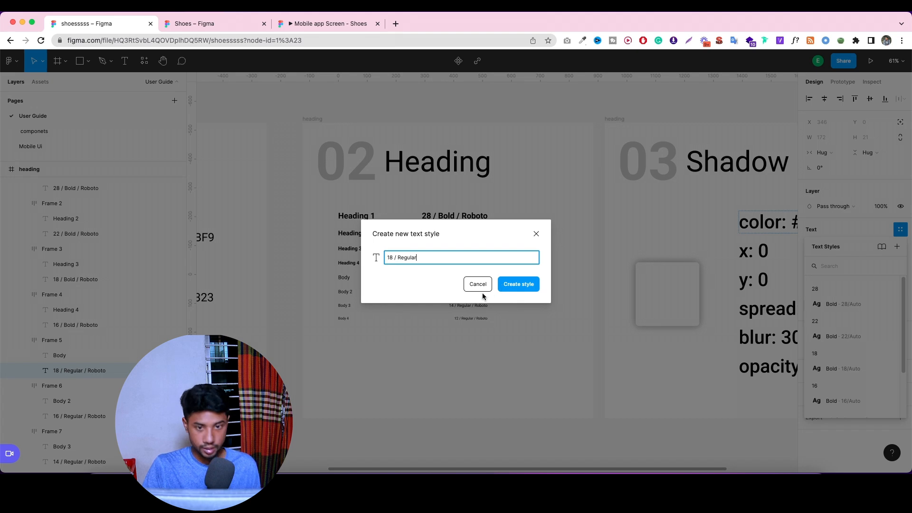
left_click(517, 284)
Create a text style named "16 / Regular" from the Body 2 specification text.
double_click(469, 292)
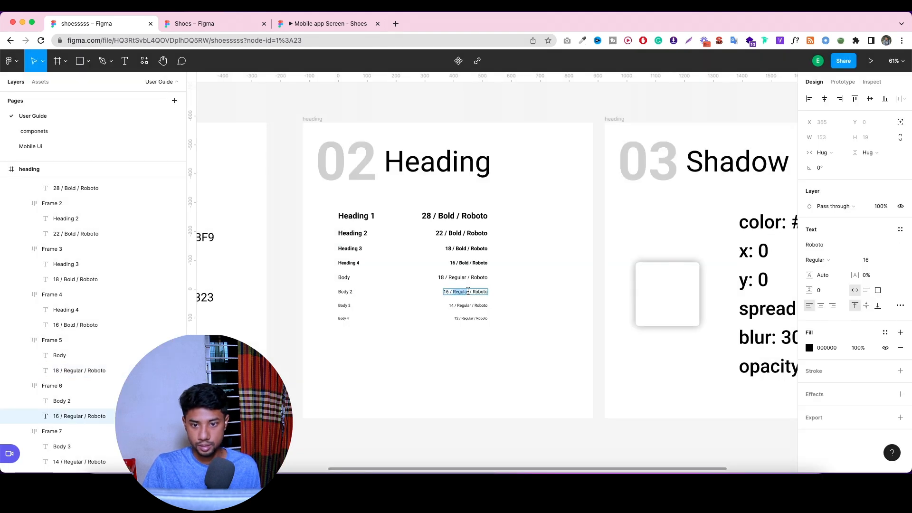
key("ctrl+a")
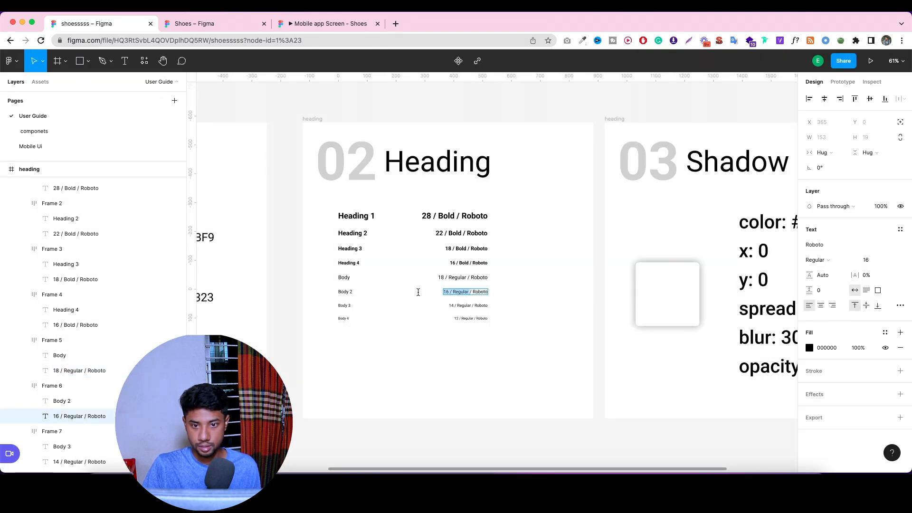
left_click(901, 230)
left_click(897, 247)
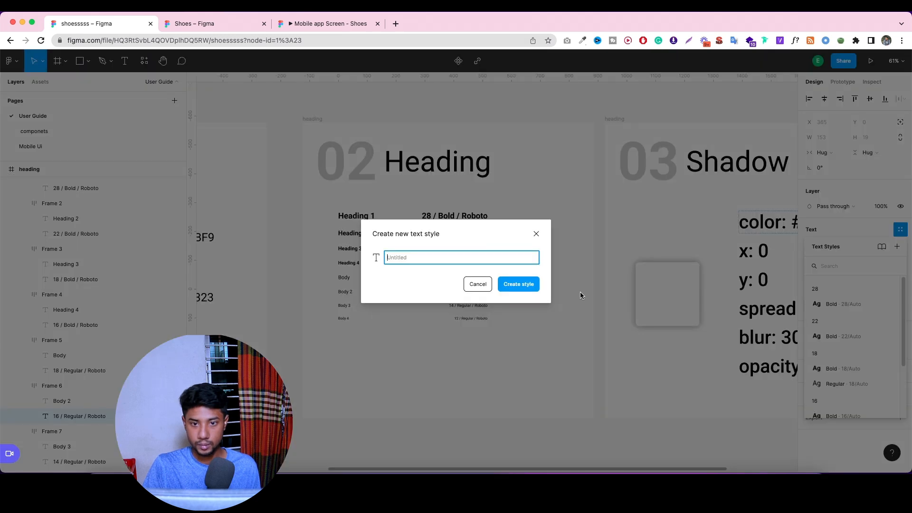
type("16 / Regular")
left_click(531, 290)
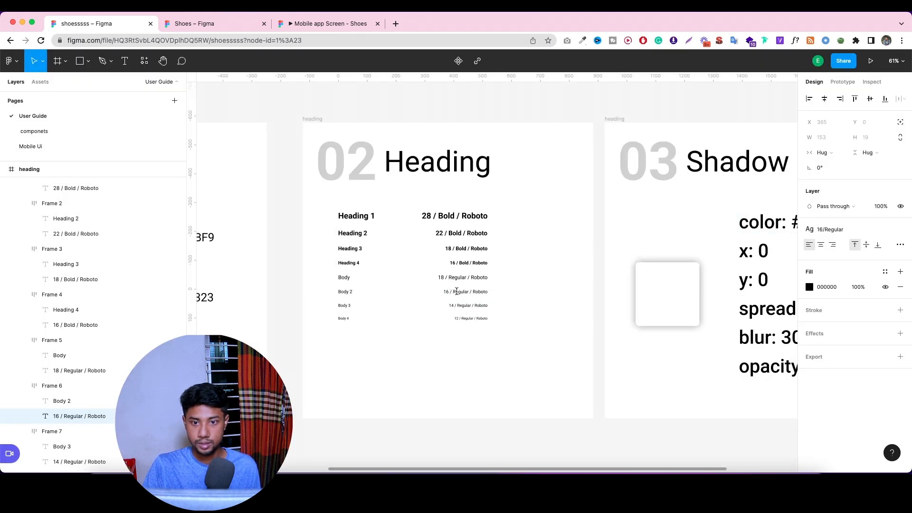
Create a text style named "14 / Regular" from the Body 3 specification text.
double_click(470, 305)
key("ctrl+a")
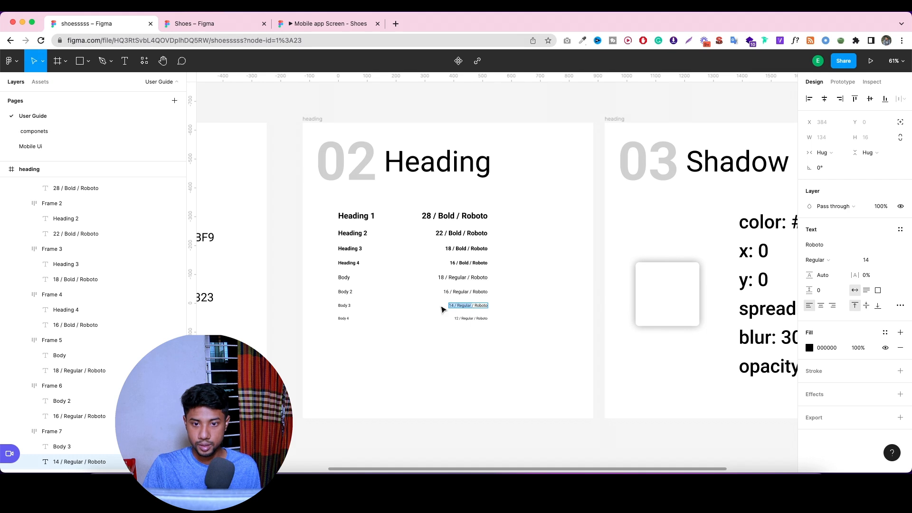
left_click(900, 229)
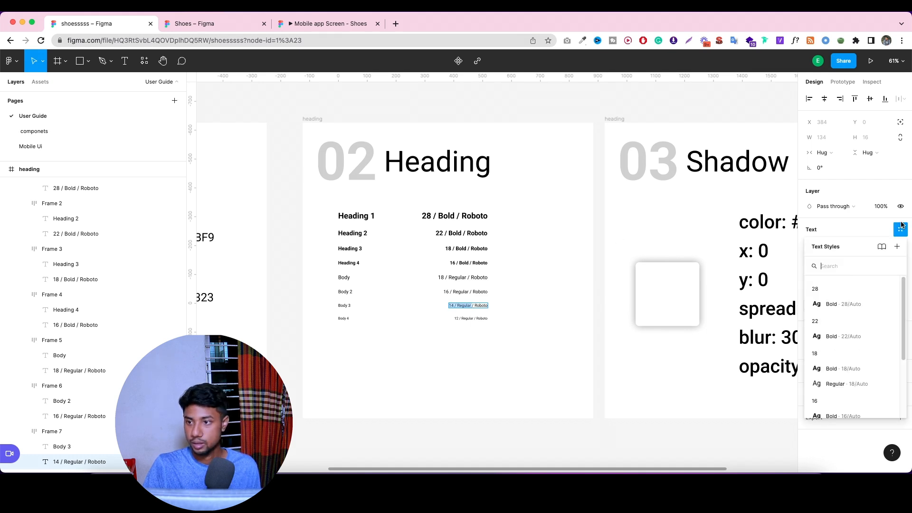
left_click(896, 247)
type("14 / Regular")
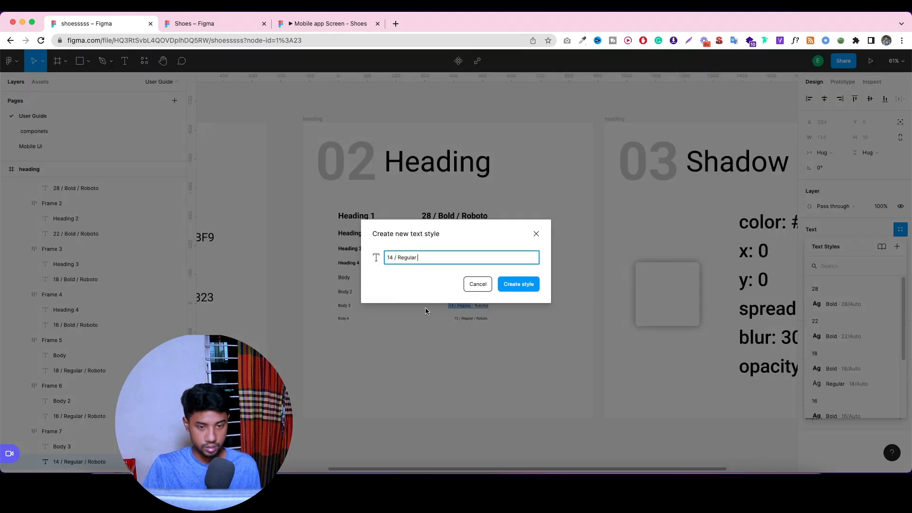
left_click(519, 284)
Create a text style named "12 - Regular" from the Body 4 specification text.
left_click(474, 318)
key("Return")
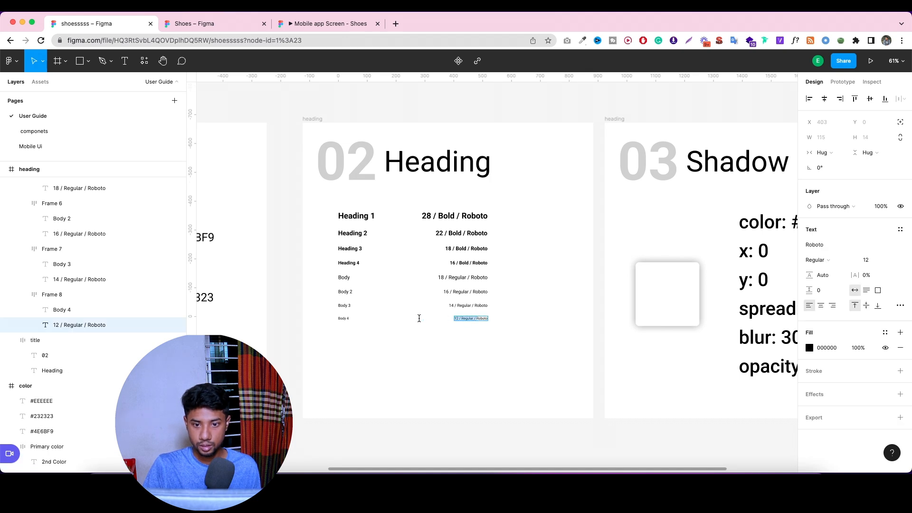
left_click(900, 229)
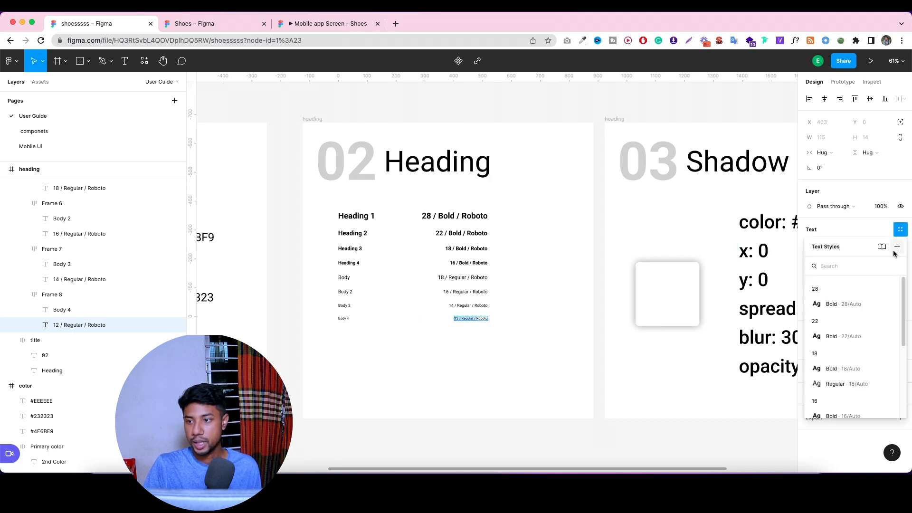
left_click(896, 247)
type("12 / Regular /")
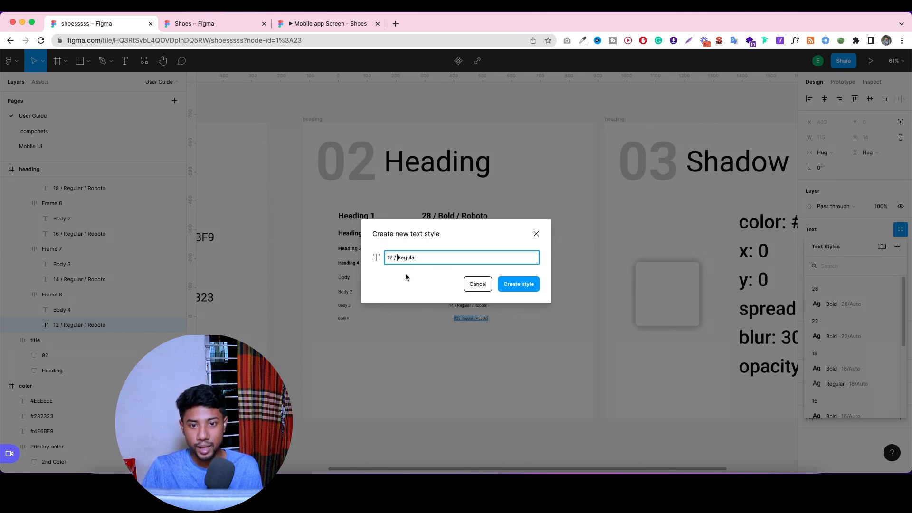
key("BackSpace")
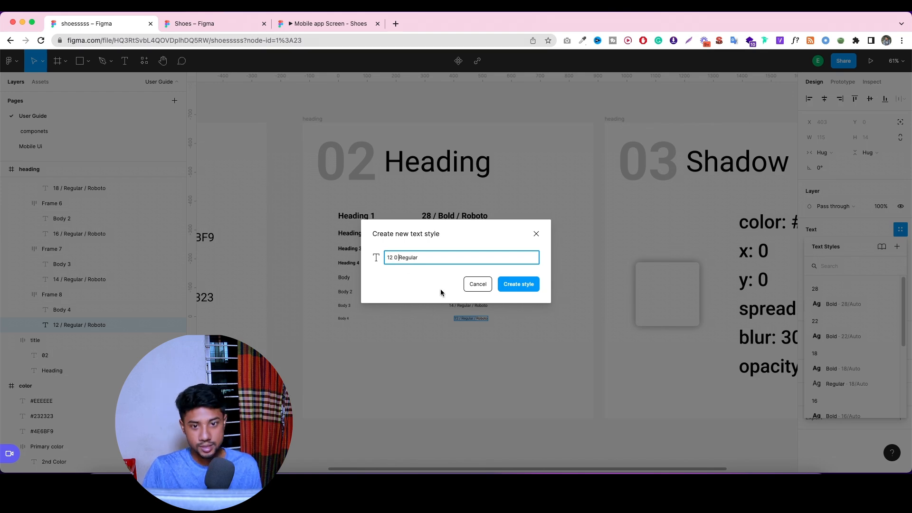
key("BackSpace")
type("-")
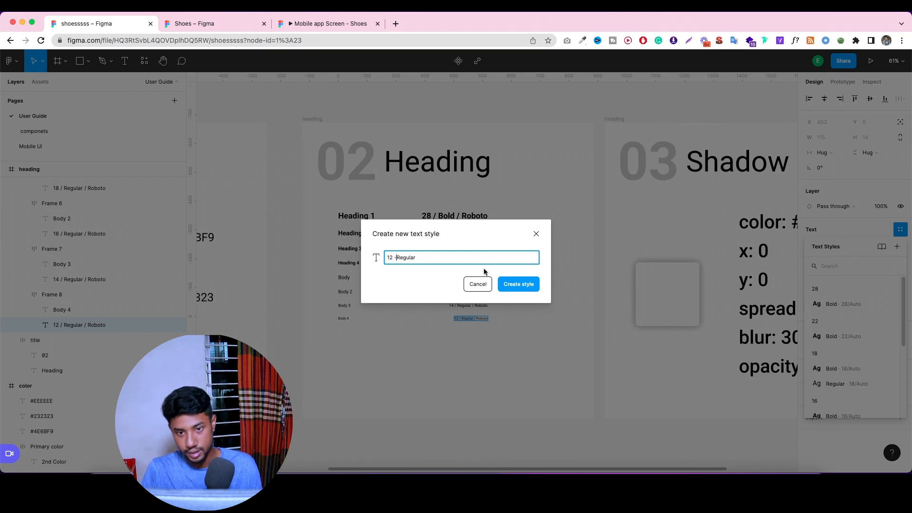
left_click(521, 284)
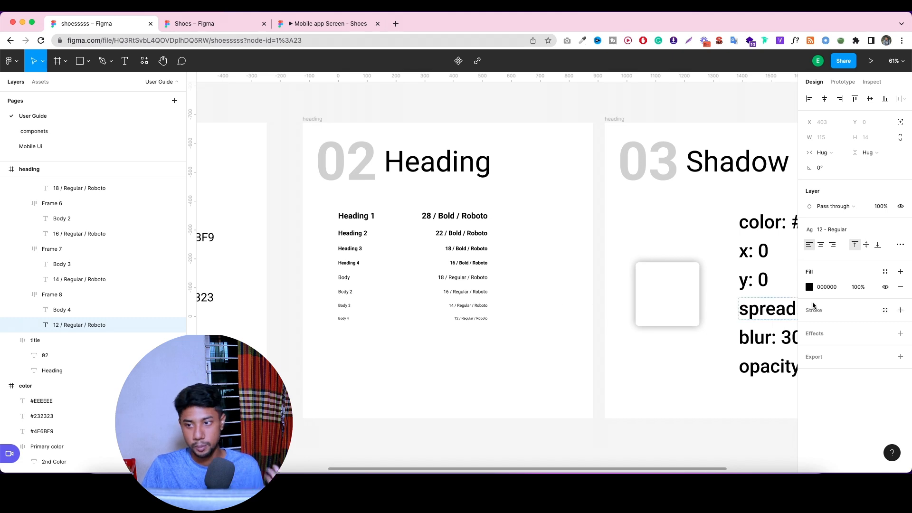
Clear the selection and review how the file's text styles are grouped by size, expanding the 28 group.
left_click(693, 129)
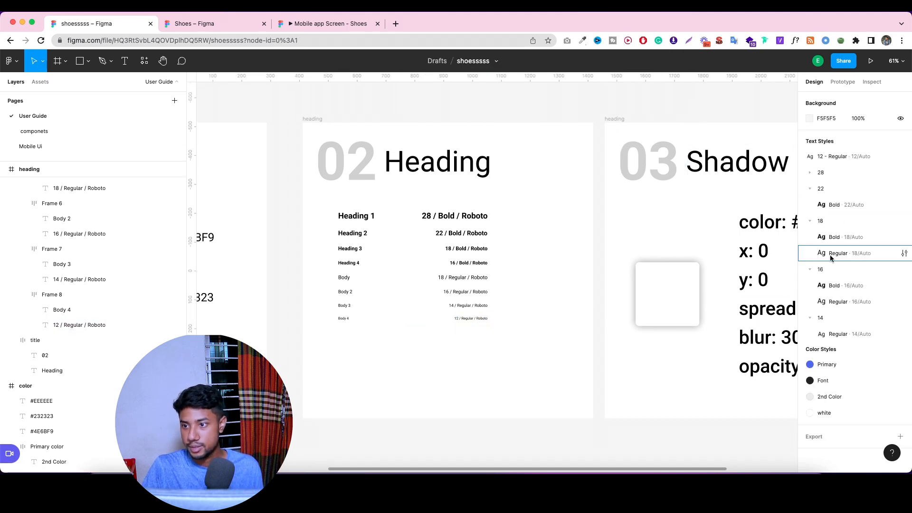
left_click(813, 174)
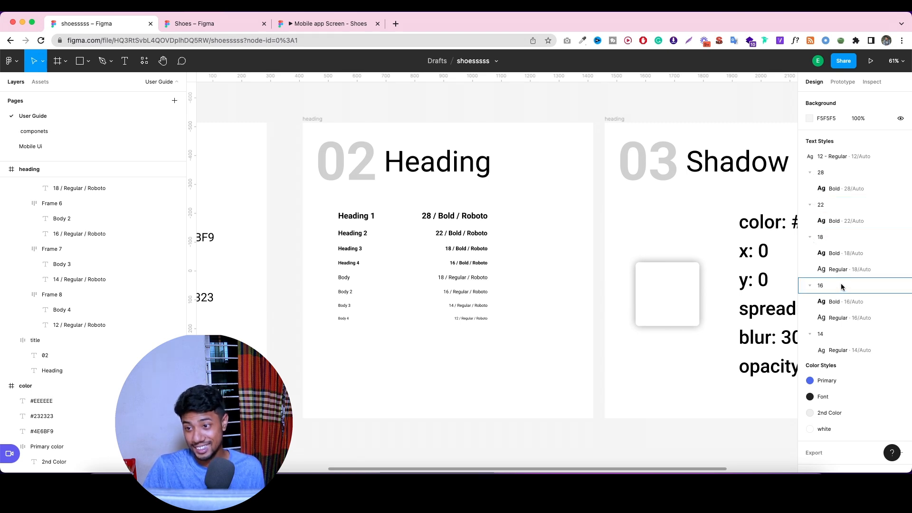
scroll(830, 290, "down", 1)
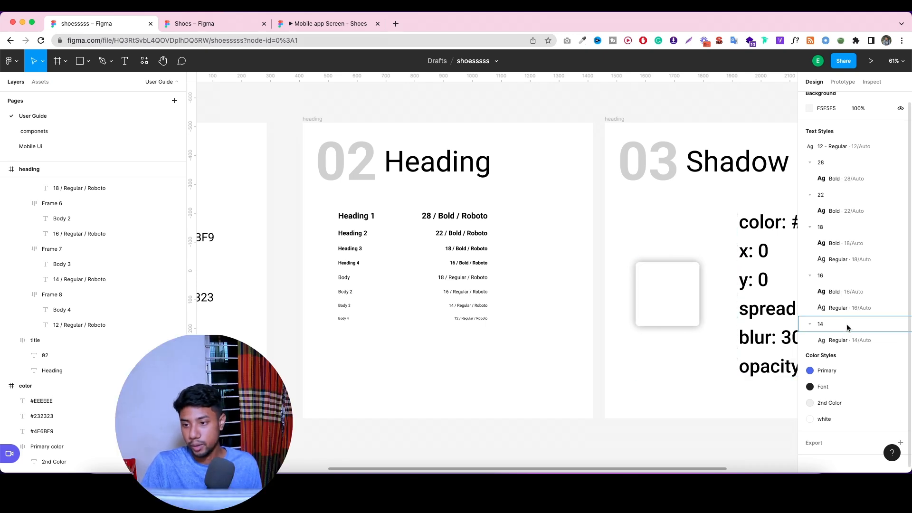
scroll(565, 230, "down", 5)
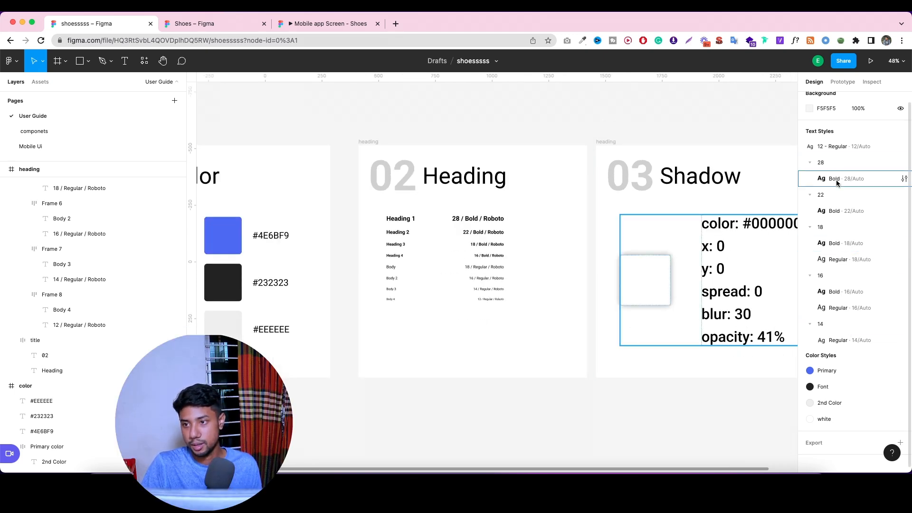
left_click(810, 163)
left_click(810, 174)
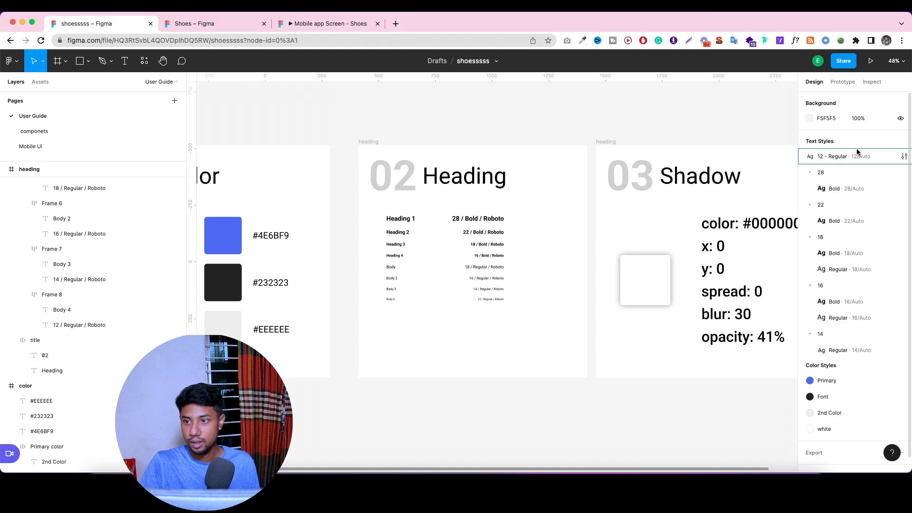
Rename the "12 - Regular" text style to "12 / Regular" so it is grouped by size like the others.
scroll(840, 266, "down", 1)
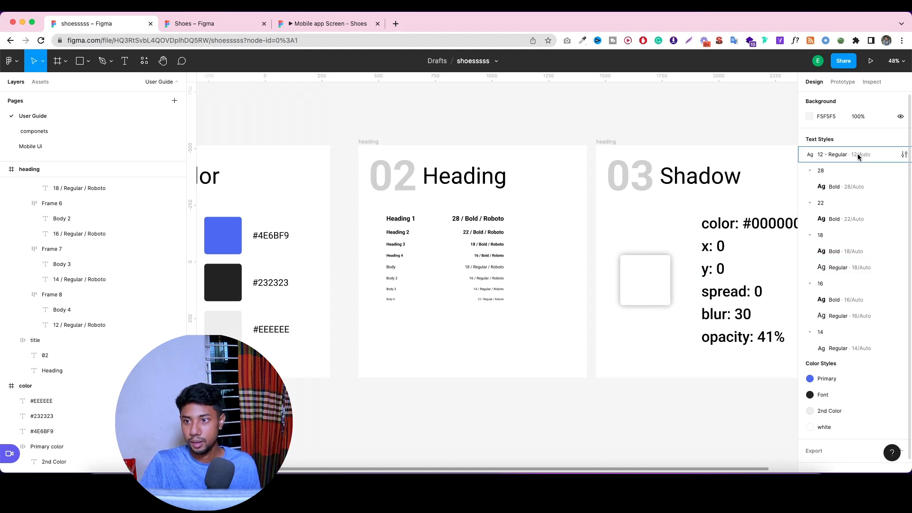
left_click(903, 155)
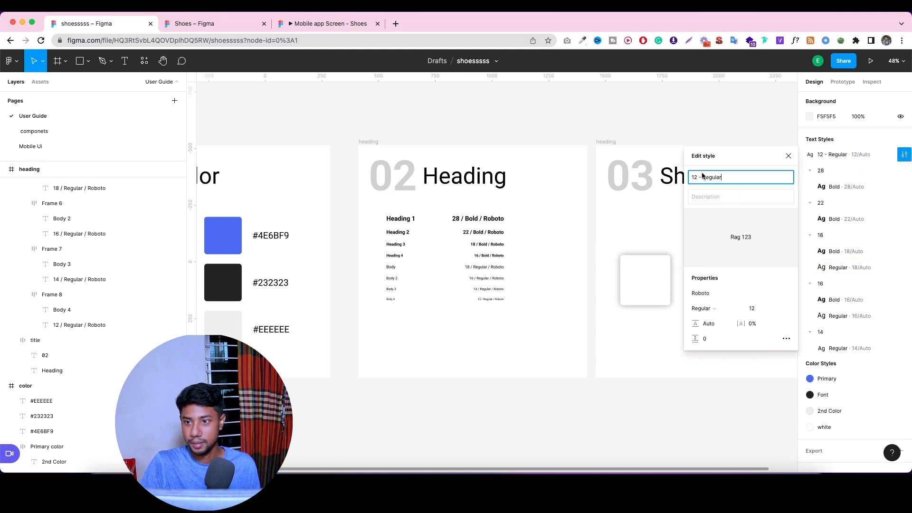
key("BackSpace")
key("BackSpace")
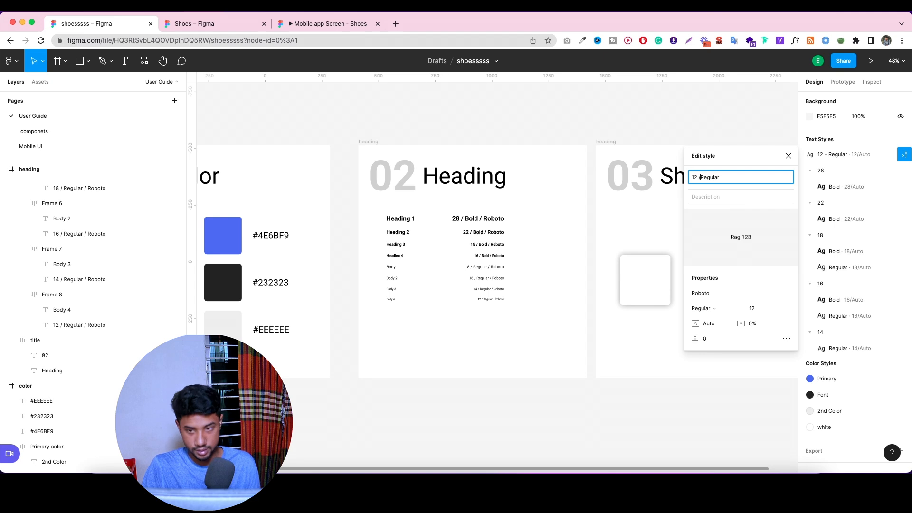
key("Return")
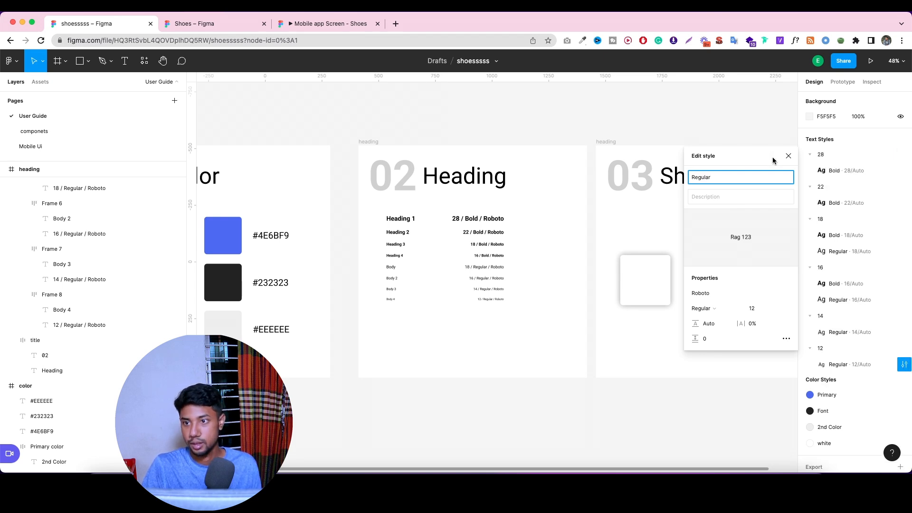
left_click(787, 156)
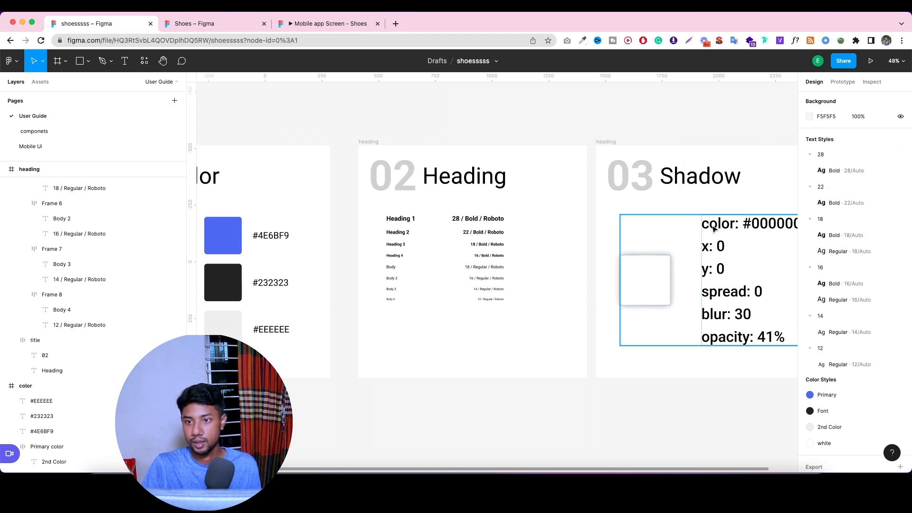
Create an effect style named "Shadow1" from the drop shadow of the shadow preview square in the 03 Shadow frame.
left_click(665, 277)
left_click(664, 278)
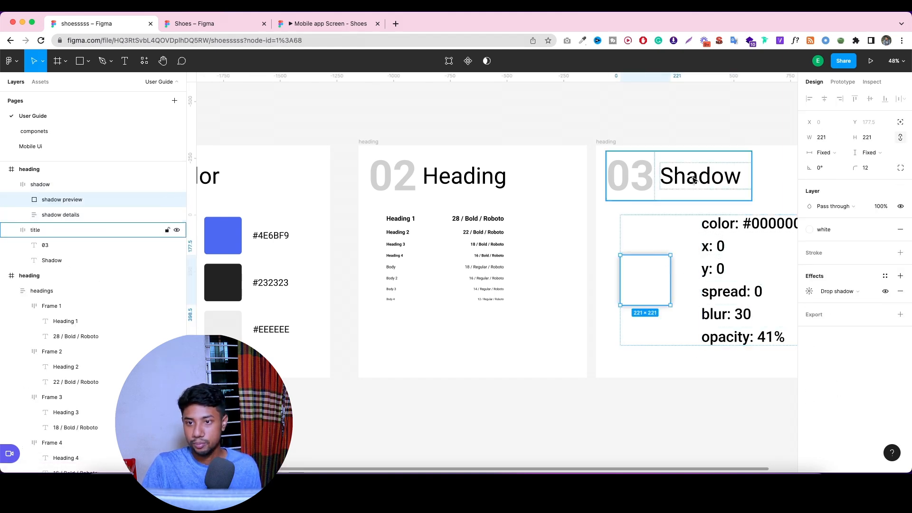
left_click(885, 276)
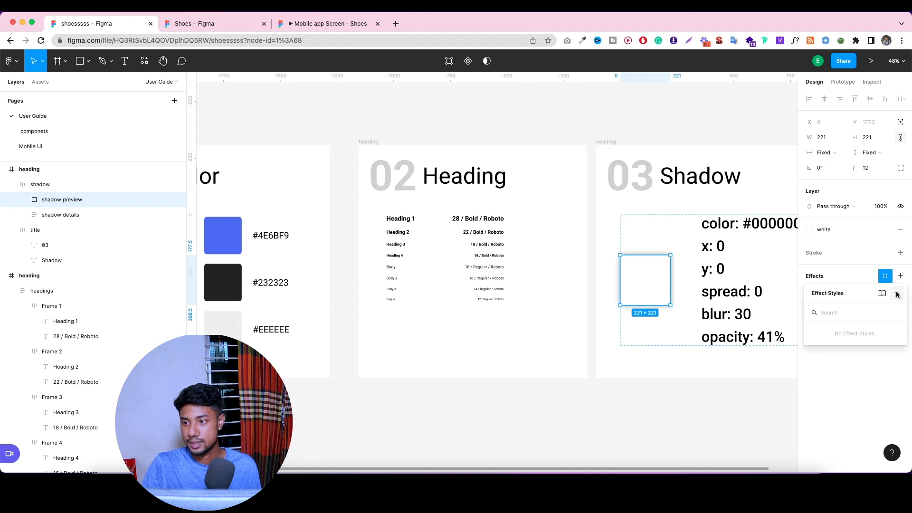
left_click(897, 293)
type("shadw")
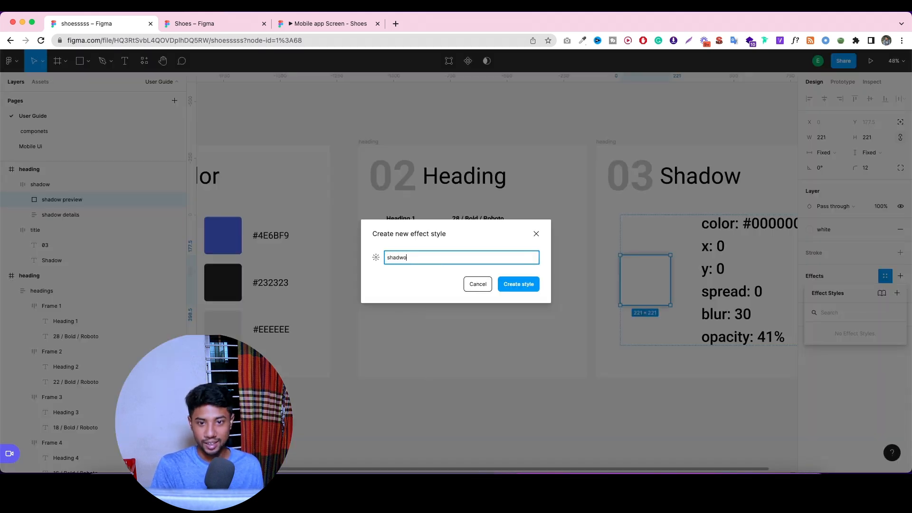
type("o")
key("BackSpace")
key("BackSpace")
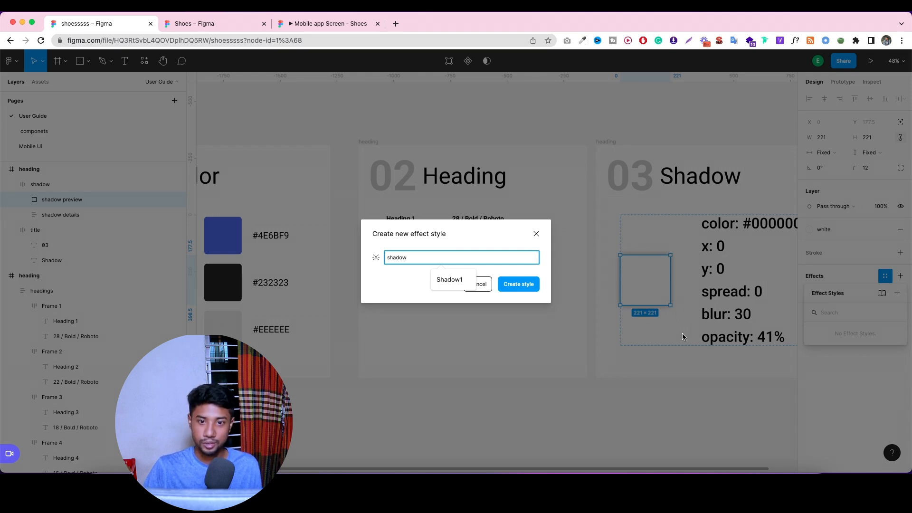
left_click(459, 280)
left_click(518, 284)
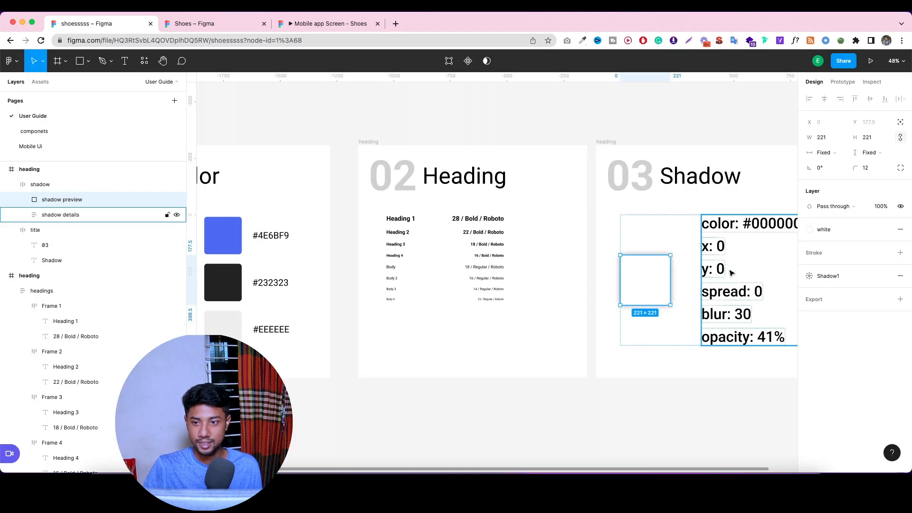
Clear the selection, look over the finished style list and guide frames, and switch to the Mobile Ui page.
left_click(404, 106)
scroll(862, 315, "down", 2)
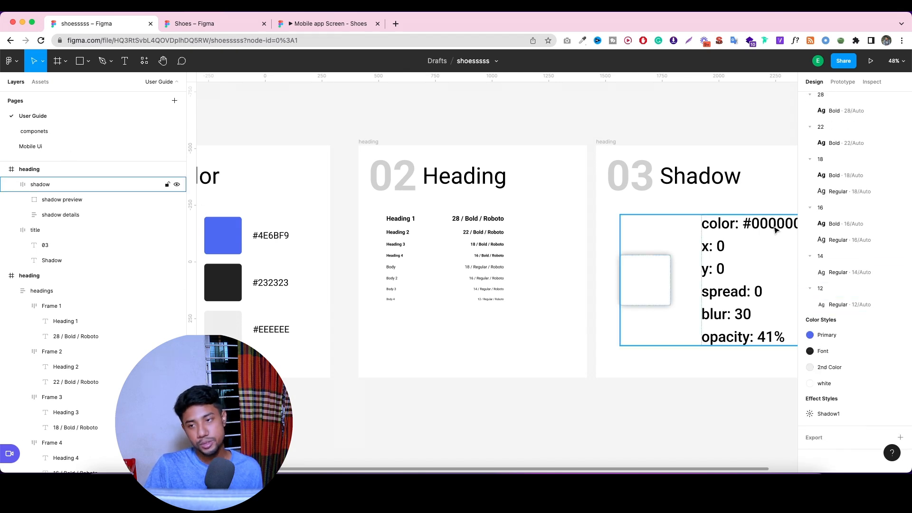
scroll(536, 218, "down", 5)
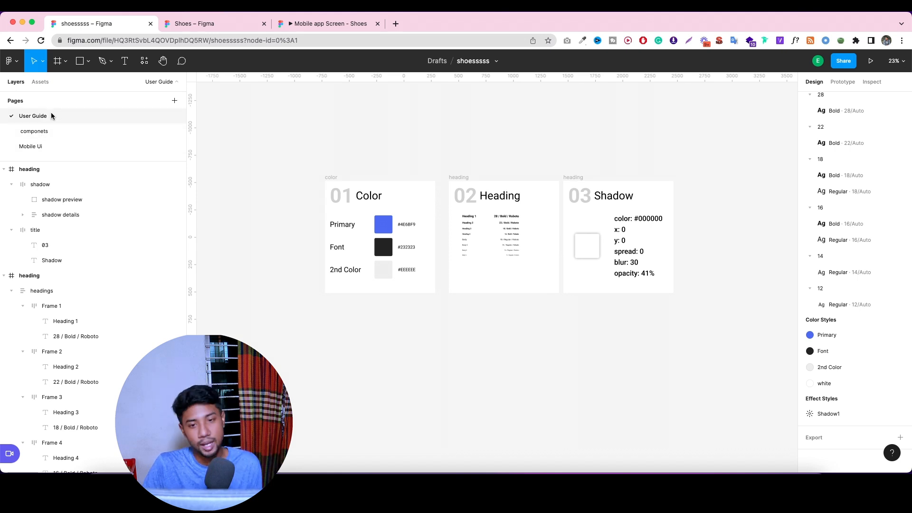
scroll(879, 156, "up", 3)
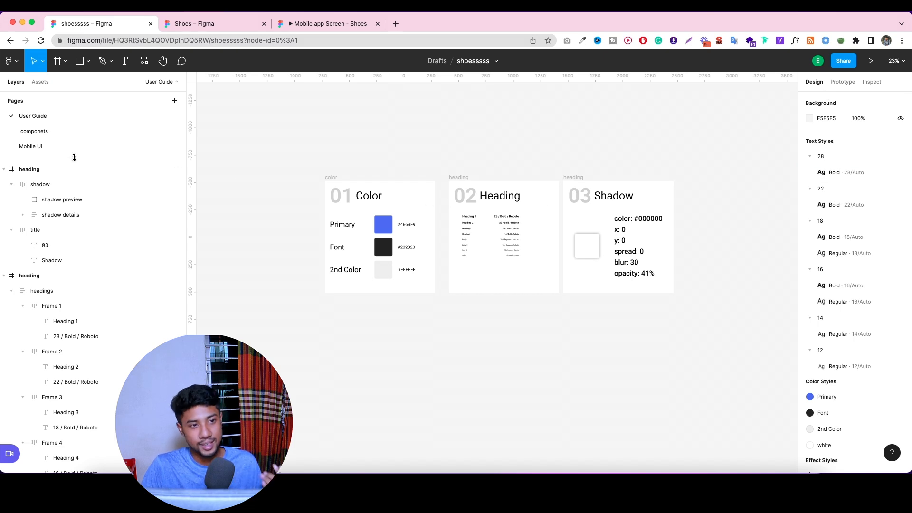
left_click(64, 146)
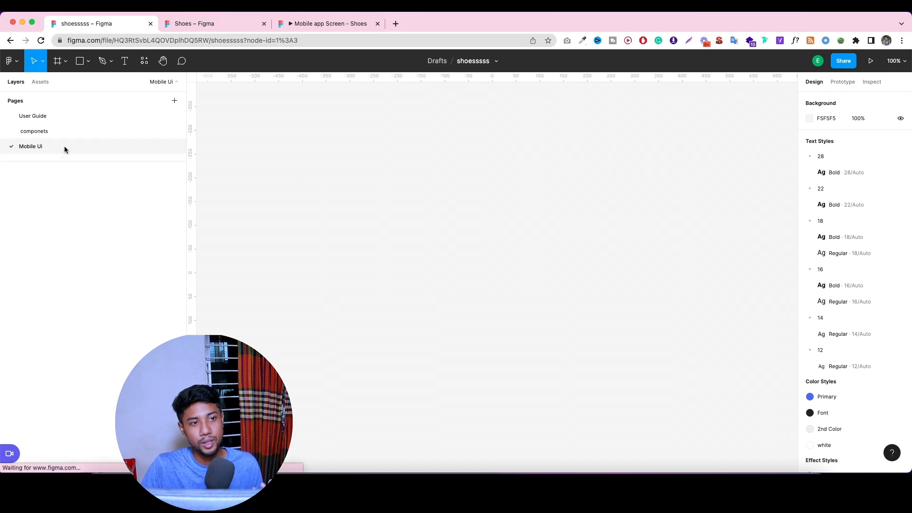
Add an iPhone 13 Pro Max frame to the Mobile Ui page and clear the selection.
left_click(66, 61)
left_click(54, 95)
right_click(65, 62)
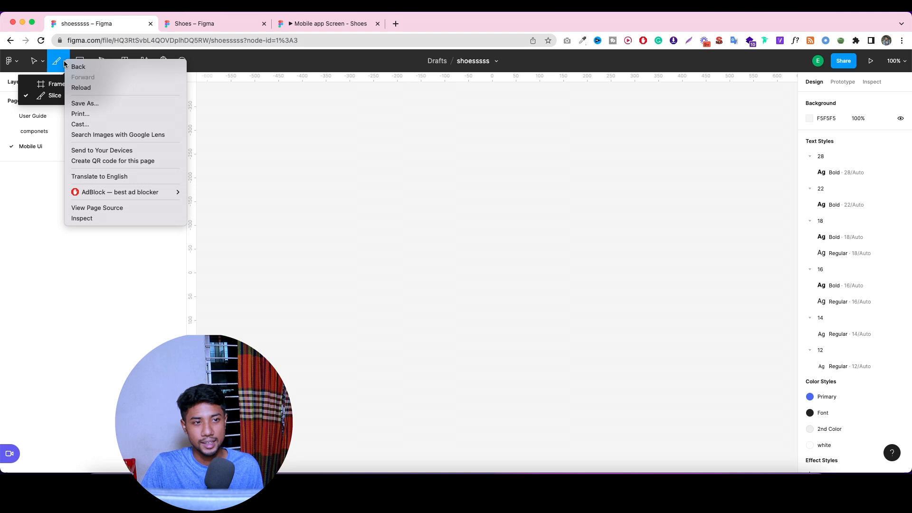
left_click(51, 87)
left_click(52, 87)
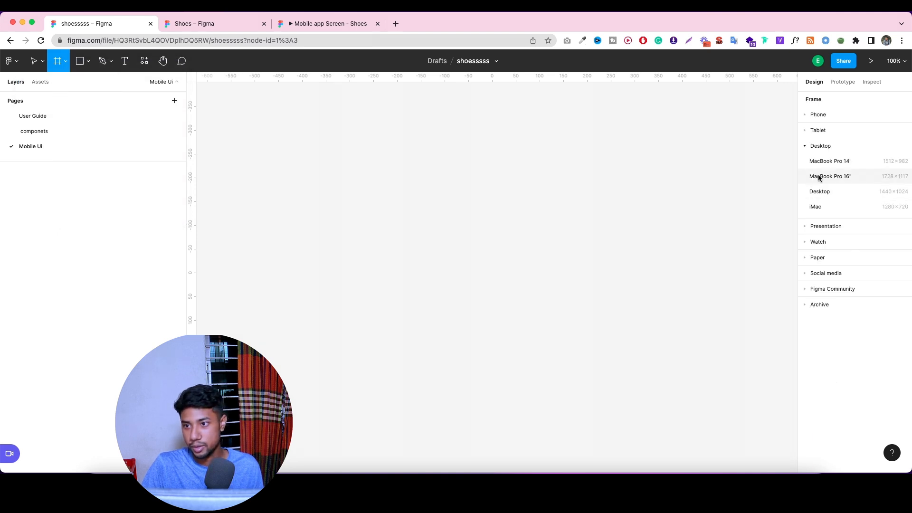
left_click(807, 115)
left_click(823, 133)
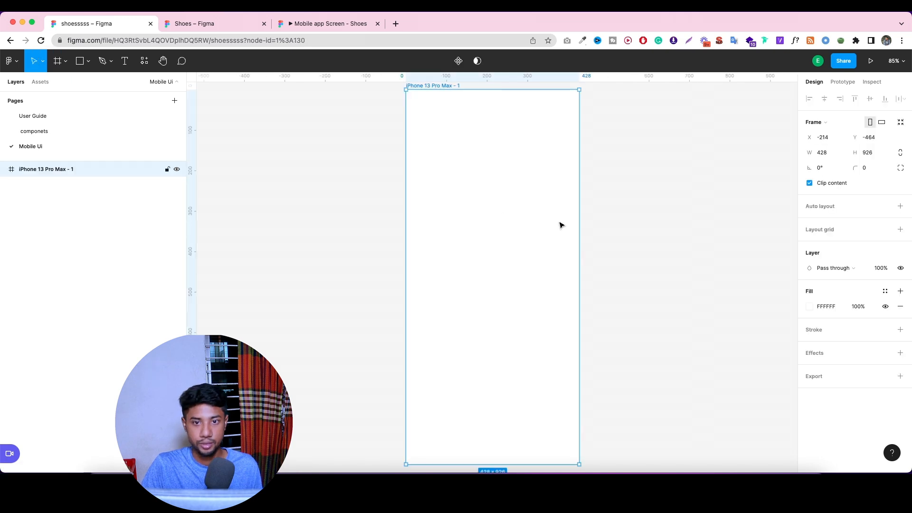
key("Escape")
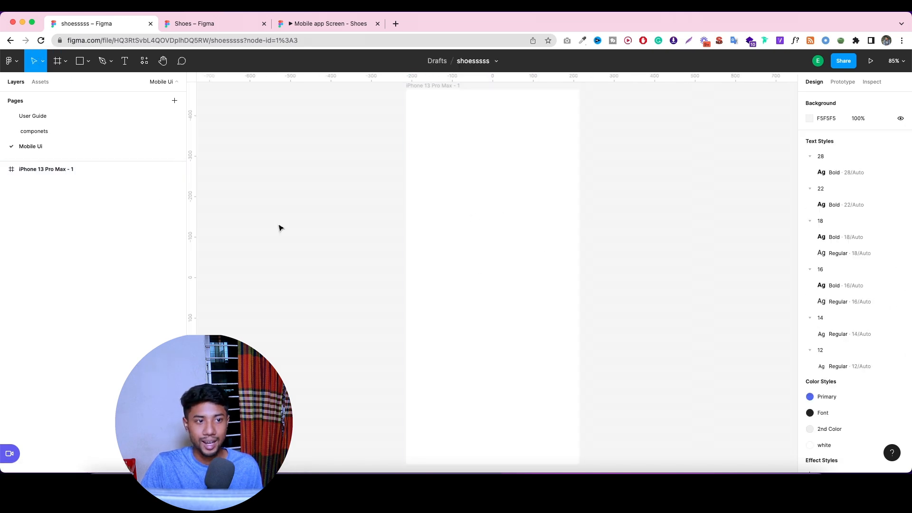
Add the text "18 bold" to the upper part of the phone frame and shift it to about X 96, Y 260.
left_click(125, 60)
left_click(463, 209)
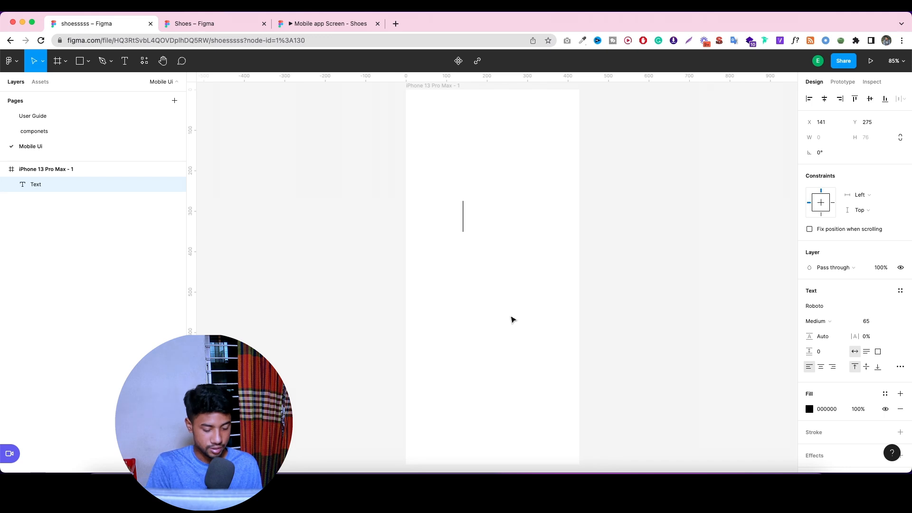
type("18 bold")
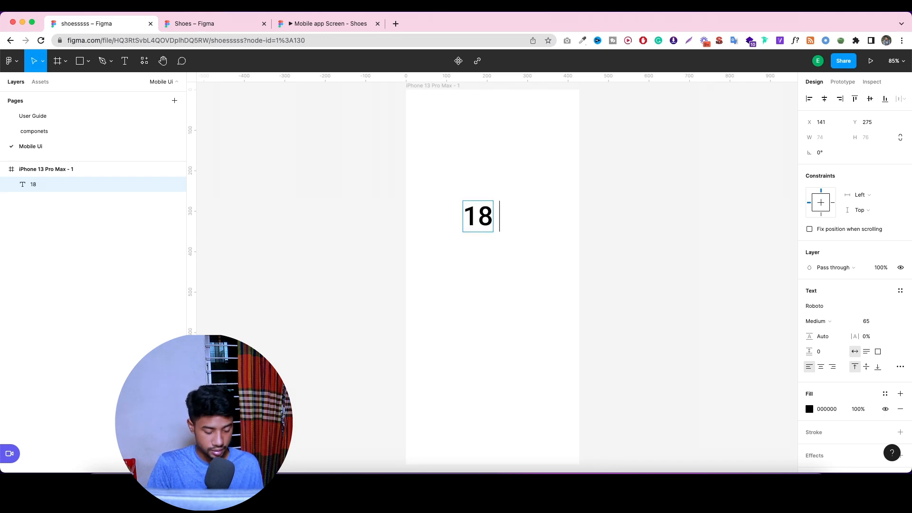
key("Escape")
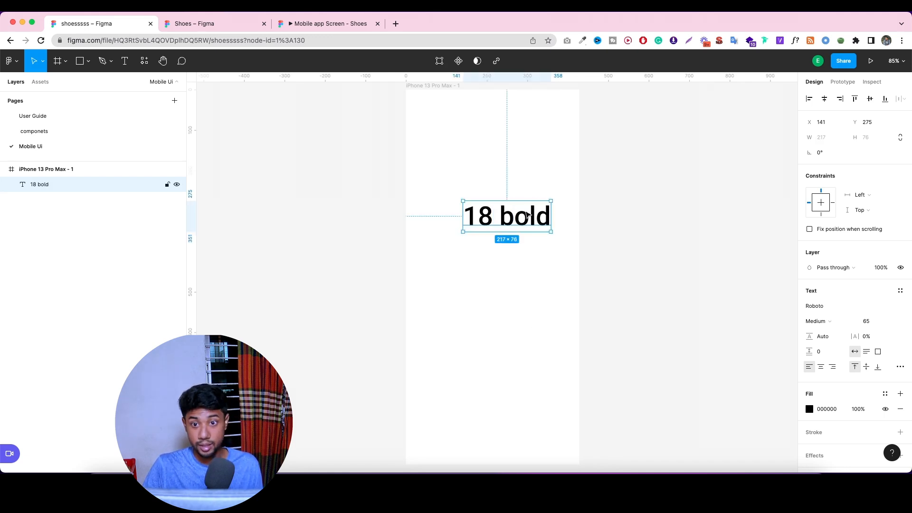
left_click_drag(528, 215, 508, 208)
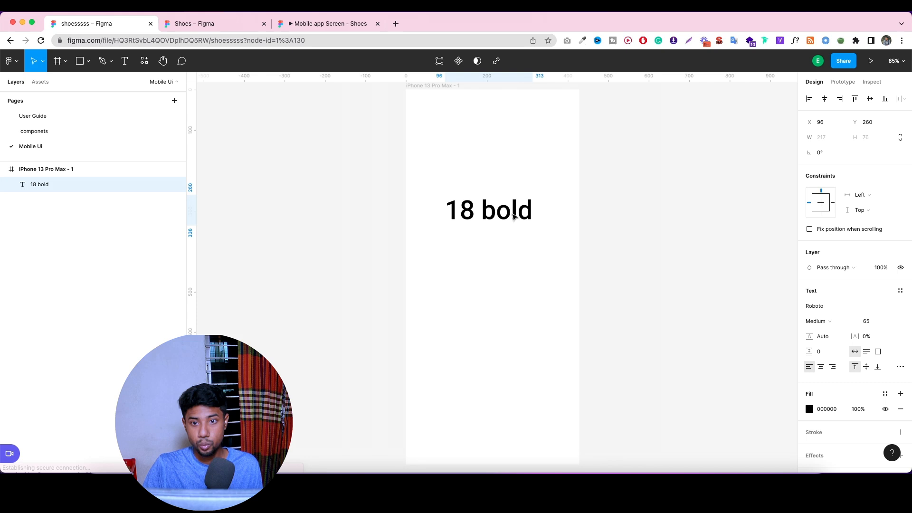
Apply the 18/Bold text style to the "18 bold" text.
left_click(901, 292)
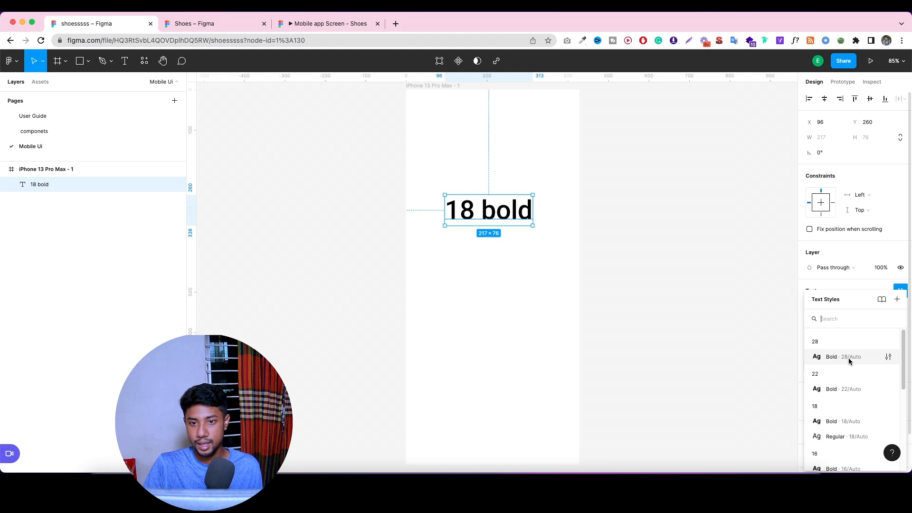
left_click(836, 421)
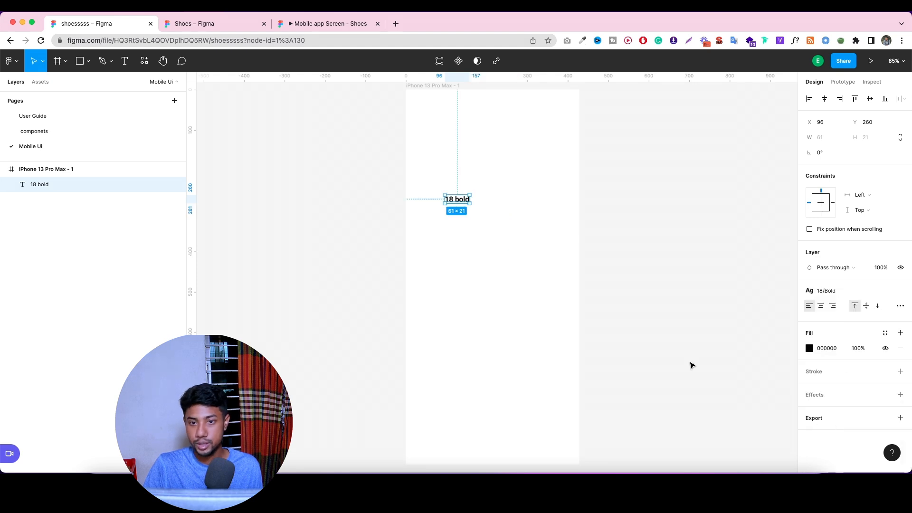
left_click(491, 247)
Duplicate the "18 bold" text to about Y 320, just below the original, and apply the 18/Regular text style to the copy.
left_click(461, 204)
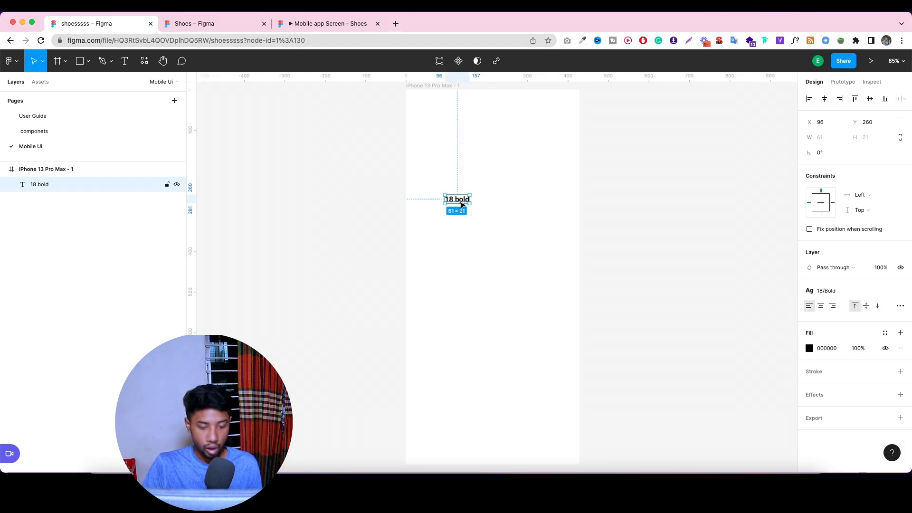
left_click_drag(461, 204, 462, 228)
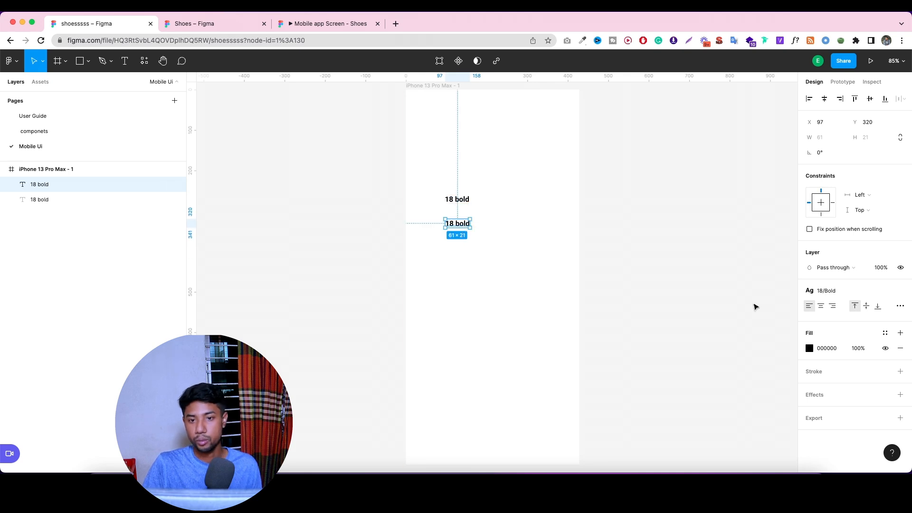
left_click(902, 294)
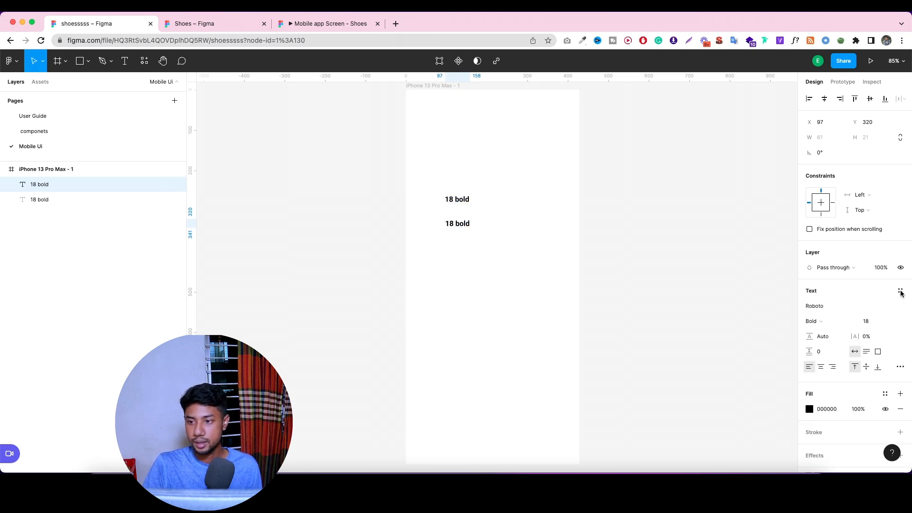
left_click(901, 291)
left_click(854, 434)
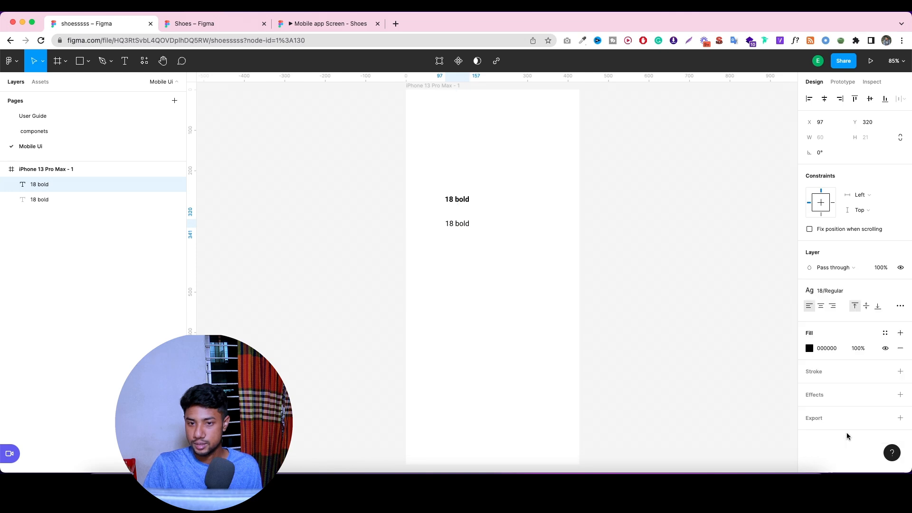
scroll(474, 225, "up", 2)
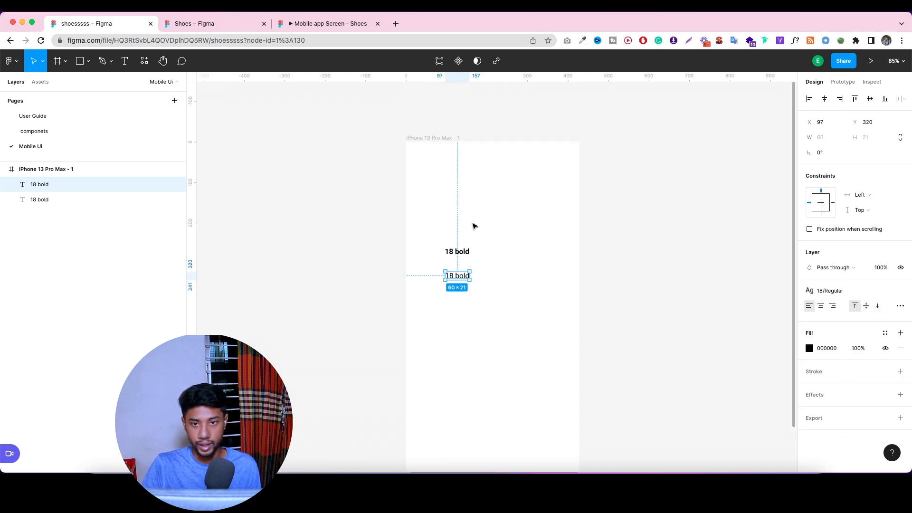
scroll(476, 271, "up", 5)
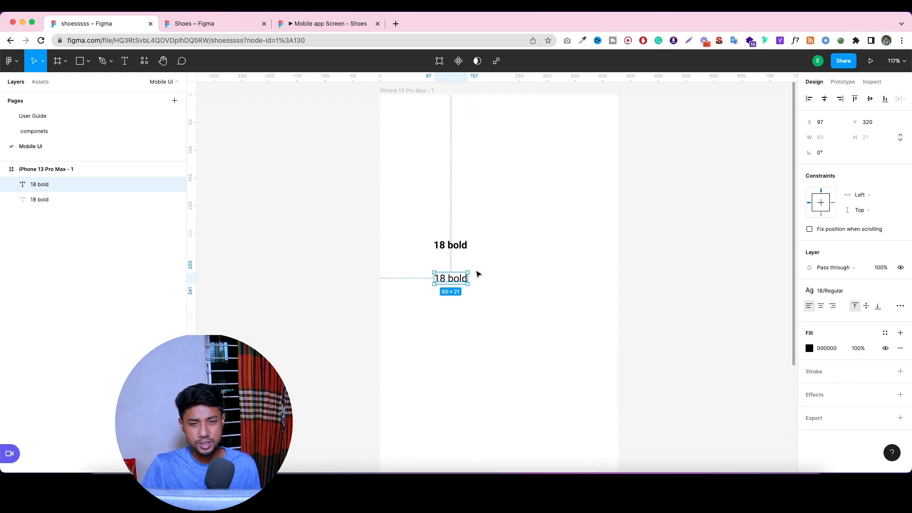
Detach the upper text from its 18/Bold style and move it down to about Y 277, closer to the copy.
left_click(453, 242)
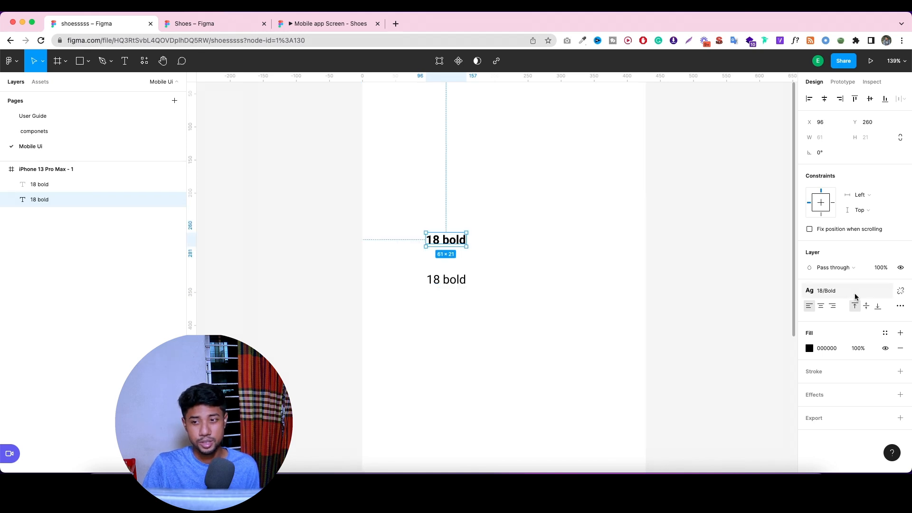
left_click(867, 321)
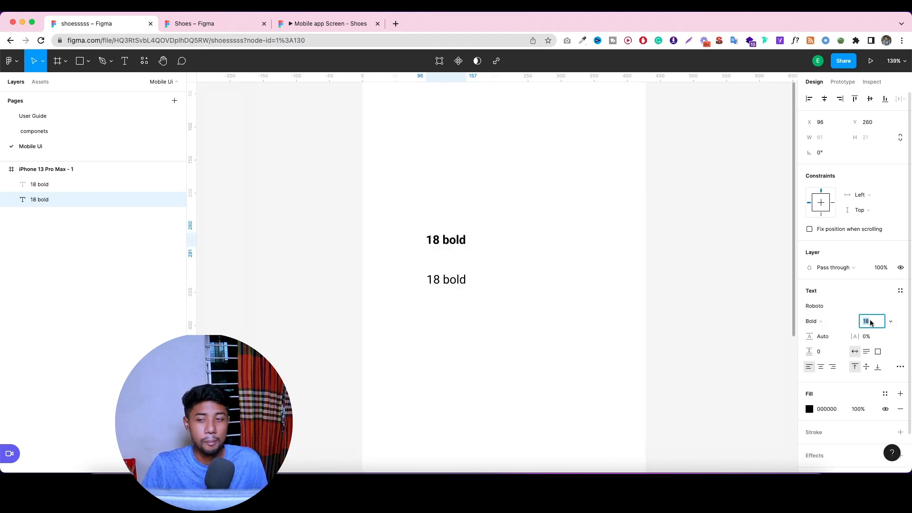
left_click(818, 324)
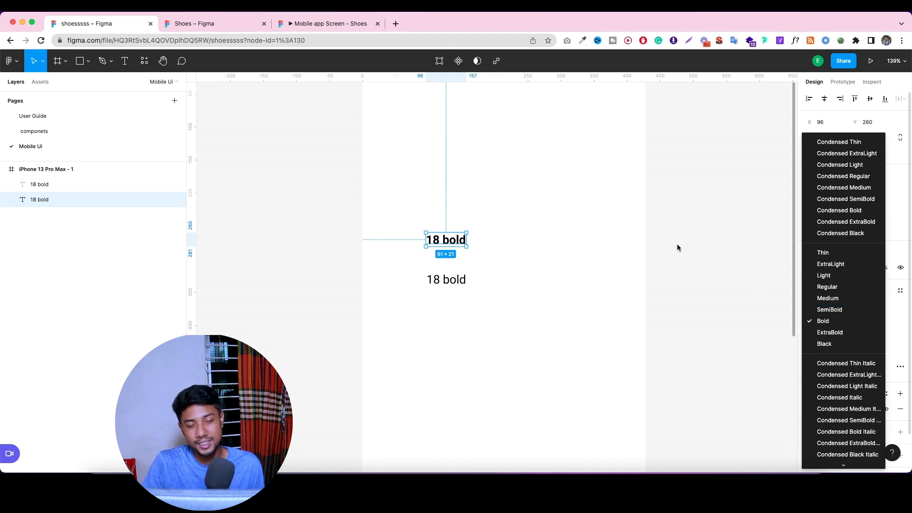
left_click(654, 247)
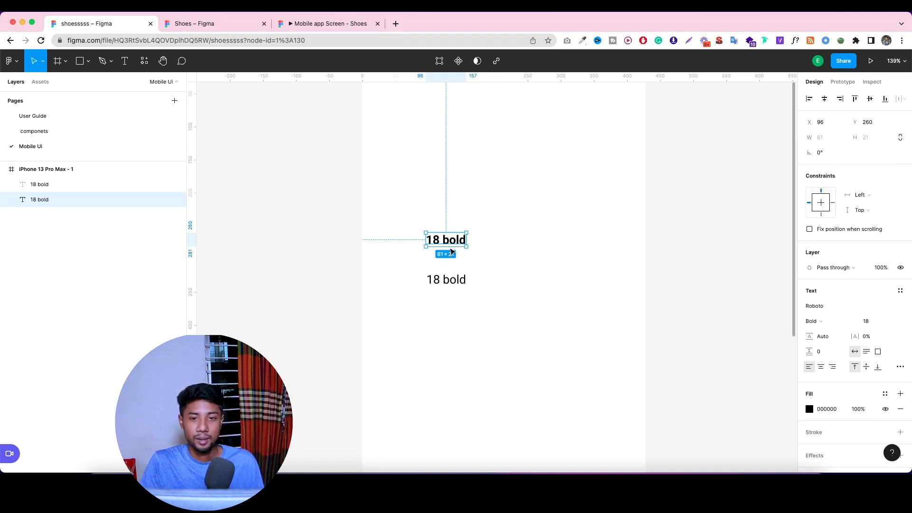
left_click_drag(452, 243, 451, 255)
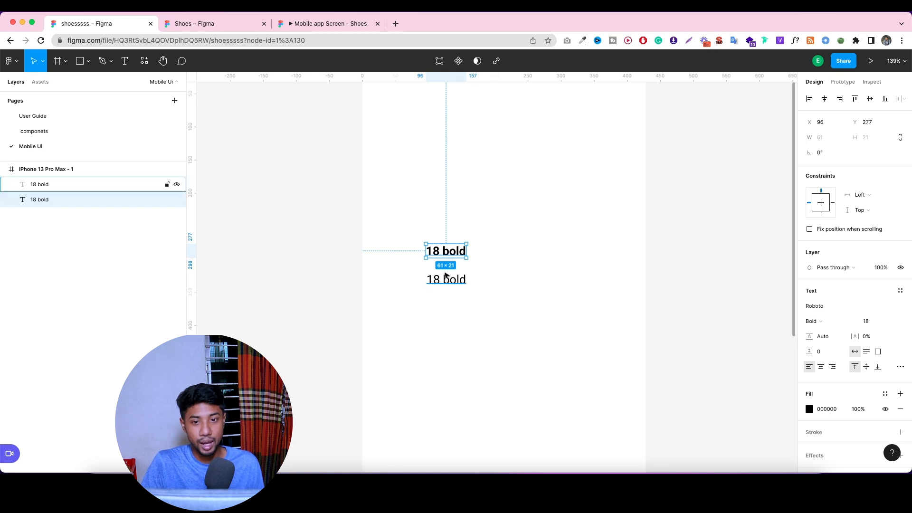
Draw a rectangle about 225 by 114 in the phone frame above the two texts.
scroll(438, 183, "up", 3)
left_click(101, 62)
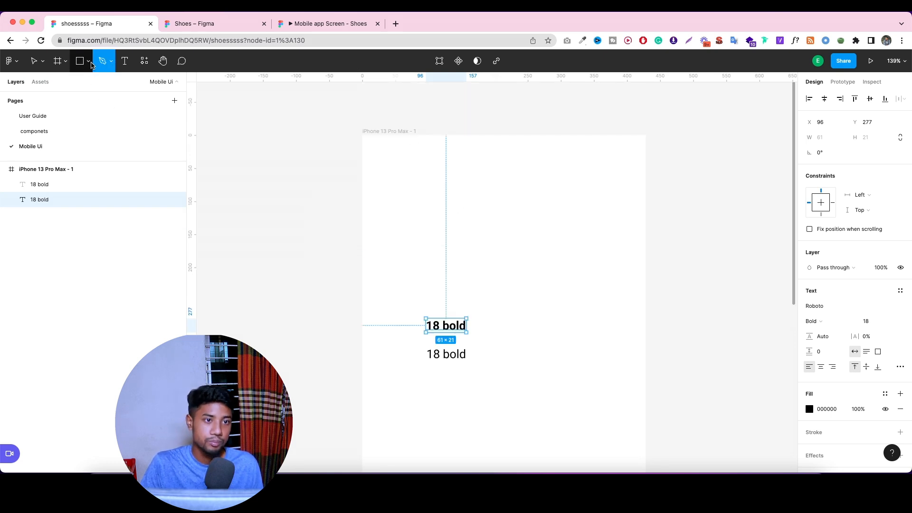
left_click(88, 63)
left_click(88, 76)
left_click(89, 60)
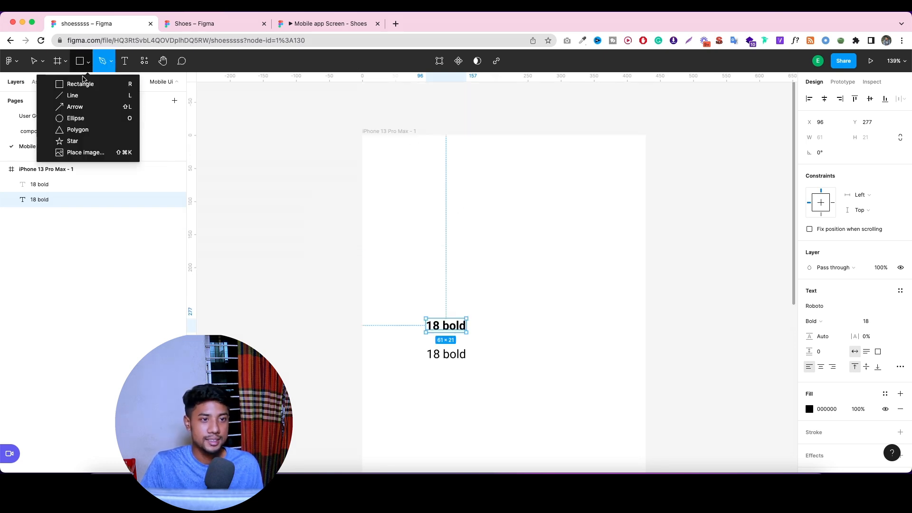
left_click(81, 83)
mouse_move(447, 167)
left_mouse_down()
mouse_move(471, 200)
mouse_move(596, 242)
mouse_move(530, 230)
left_mouse_up()
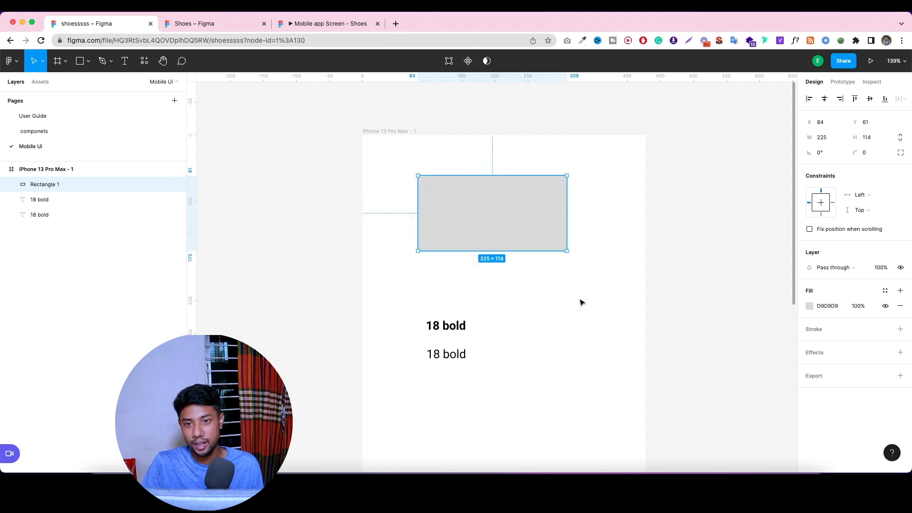
Fill the rectangle with white (FFFFFF) and apply the Shadow1 effect style to it.
left_click(810, 306)
left_click_drag(712, 312, 661, 203)
left_click(678, 189)
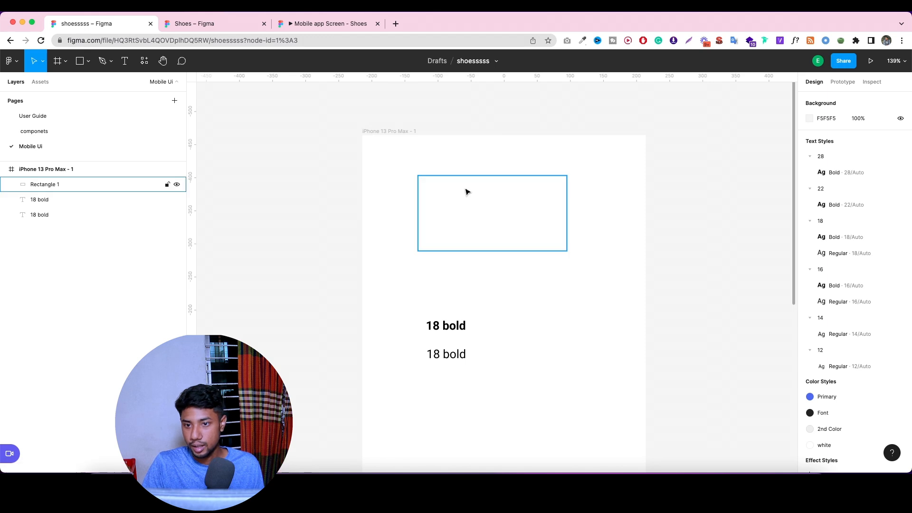
left_click(466, 192)
left_click(885, 352)
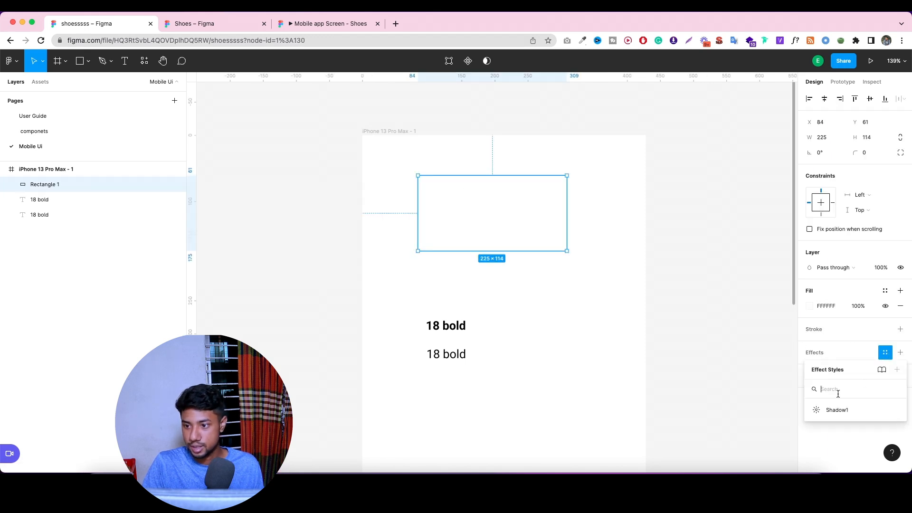
left_click(833, 409)
left_click(682, 242)
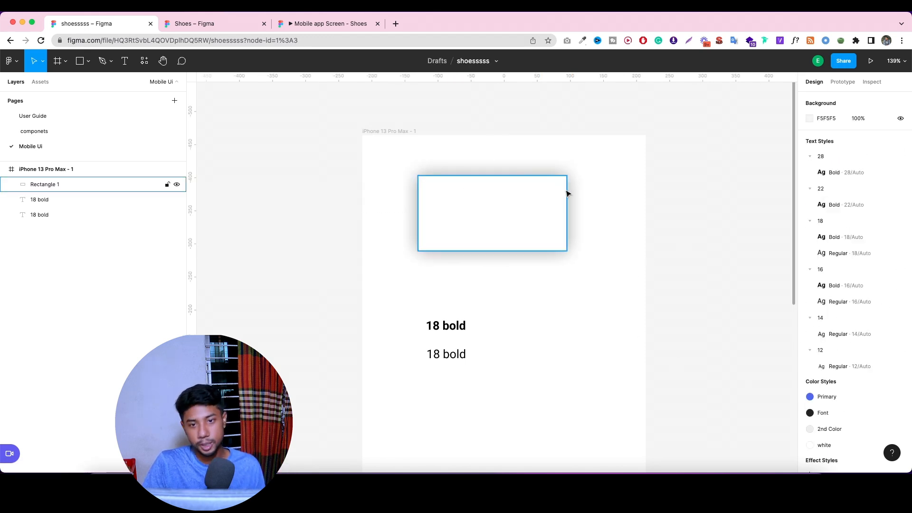
Shift the rectangle slightly to about X 80, Y 62 and apply the Primary color style to its fill.
left_click(525, 198)
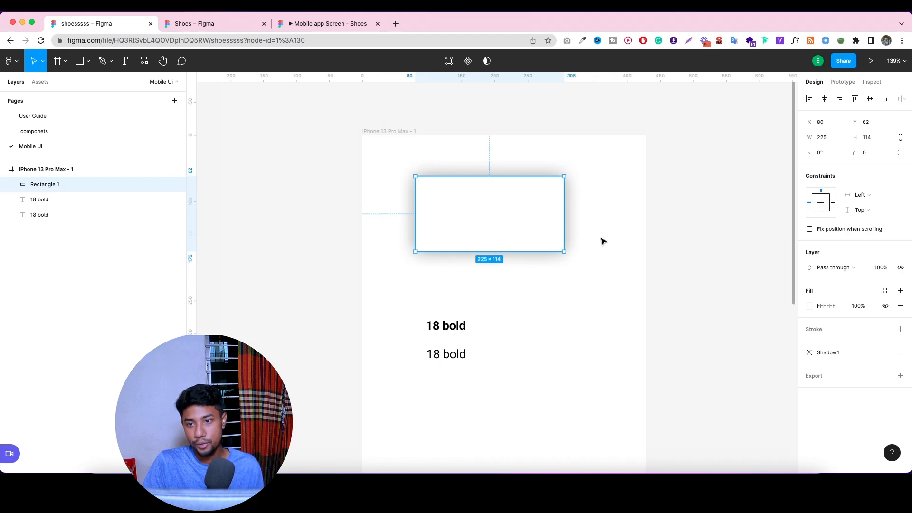
left_click(885, 290)
left_click(817, 349)
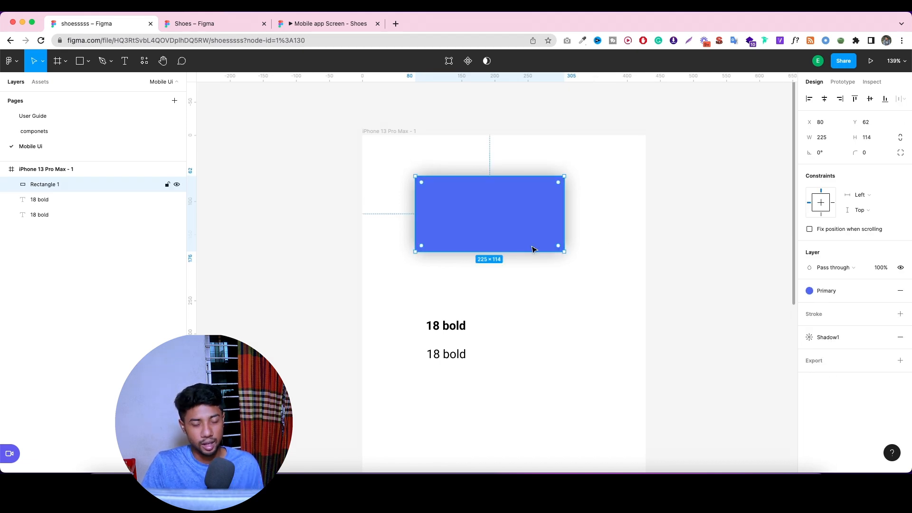
Look over the Componets page of the reference Shoes file and return to the shoesssss file.
left_click(238, 23)
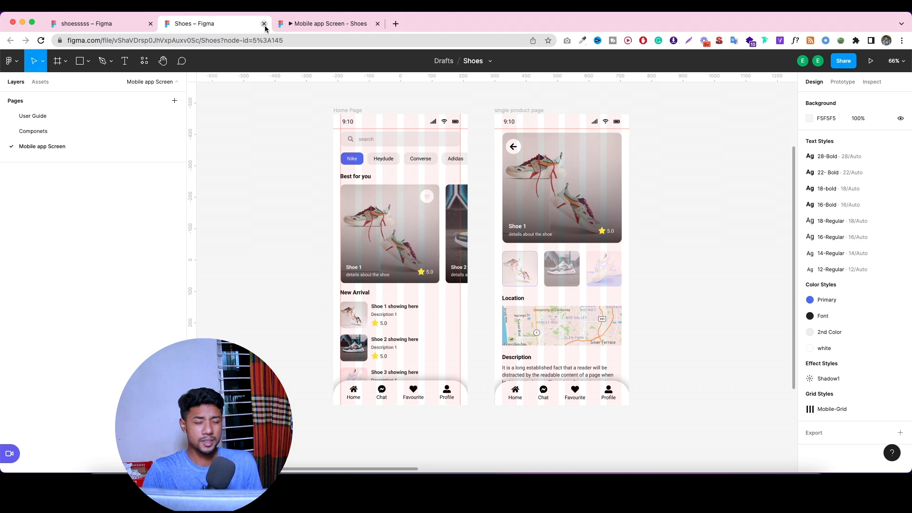
left_click(81, 131)
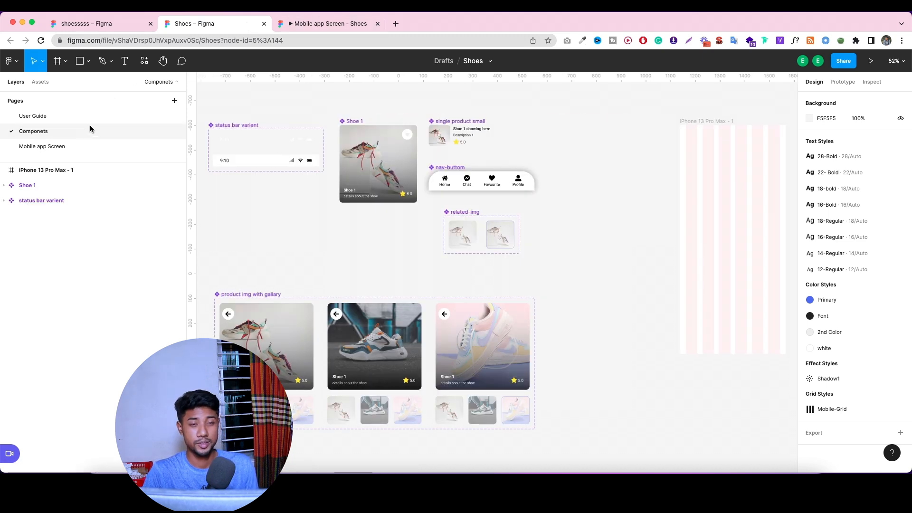
left_click(113, 24)
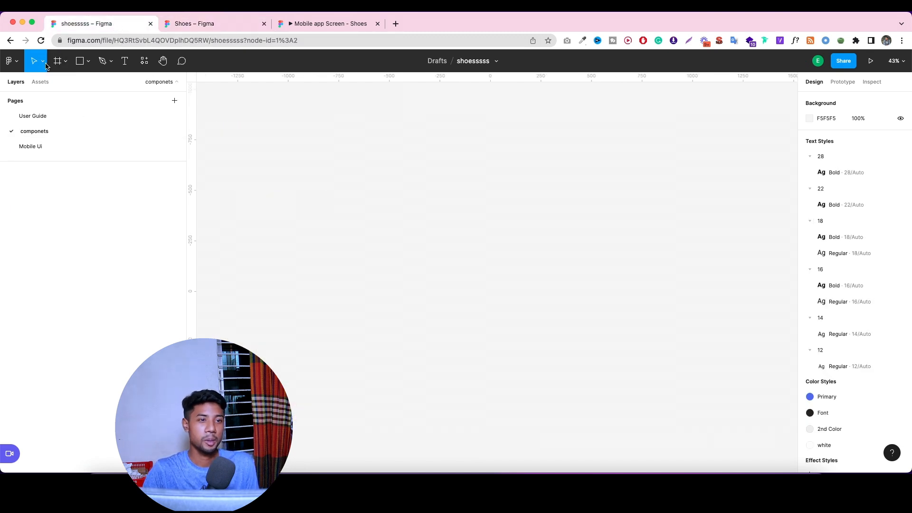
Add an iPhone 13 Pro Max frame to the componets page and give it a Columns layout grid.
left_click(58, 61)
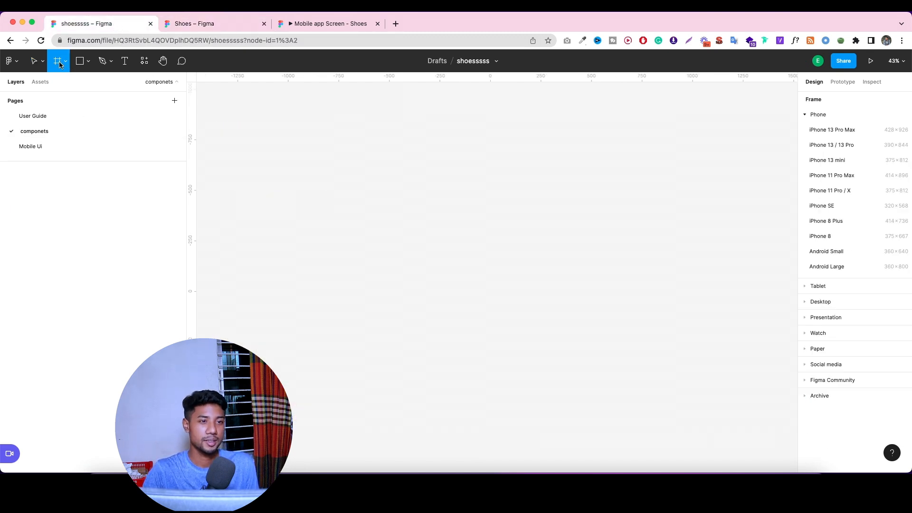
left_click(837, 130)
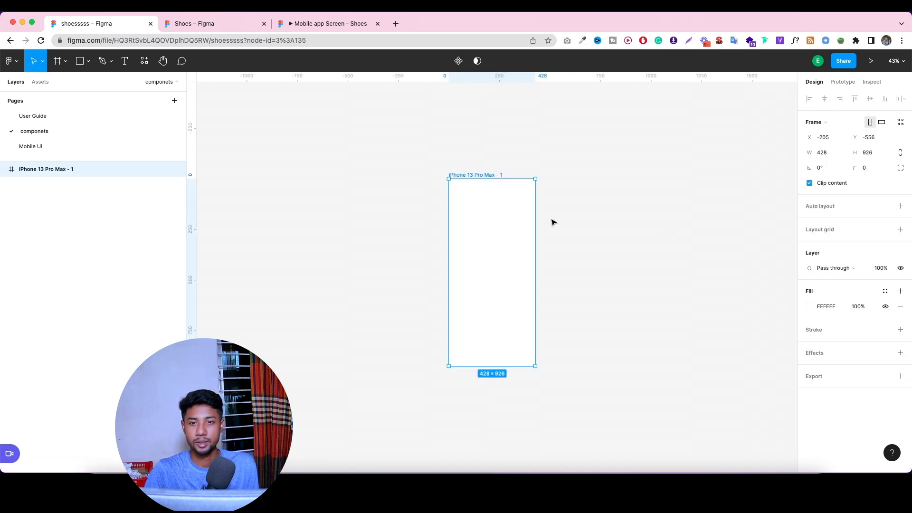
left_click(901, 230)
left_click(810, 244)
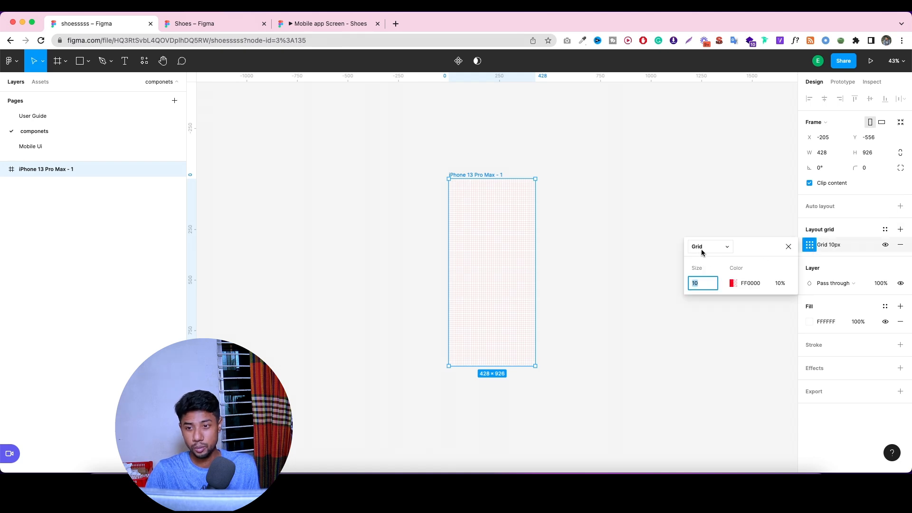
left_click(703, 250)
left_click(713, 258)
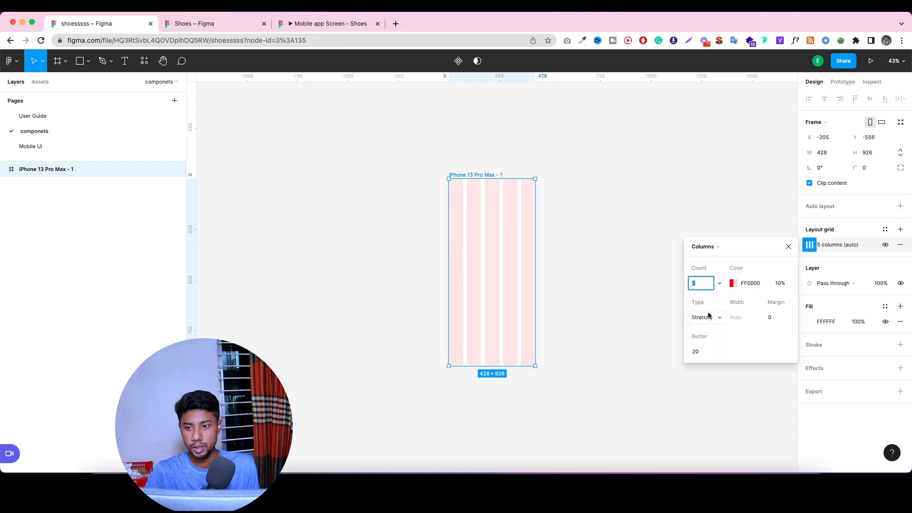
Set the frame's column grid to 6 columns with a margin of 24 and a color opacity of 6%.
type("6")
left_click(777, 318)
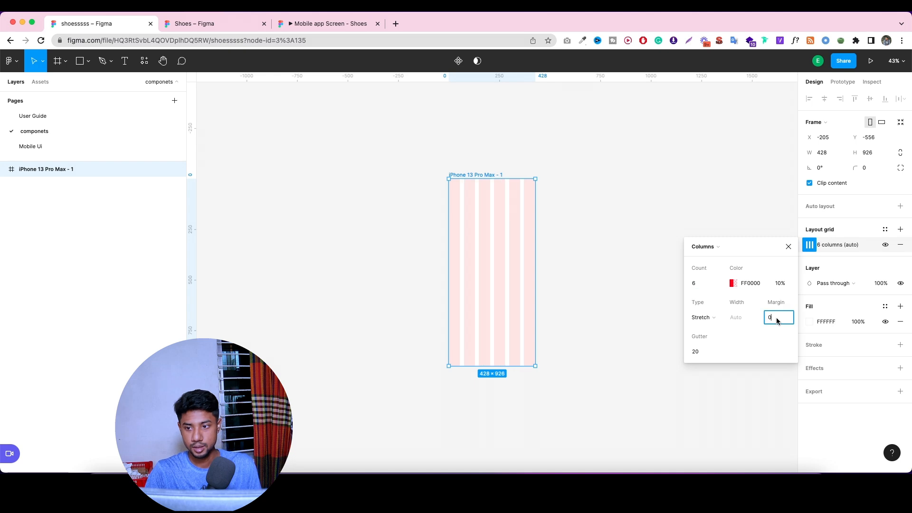
type("24")
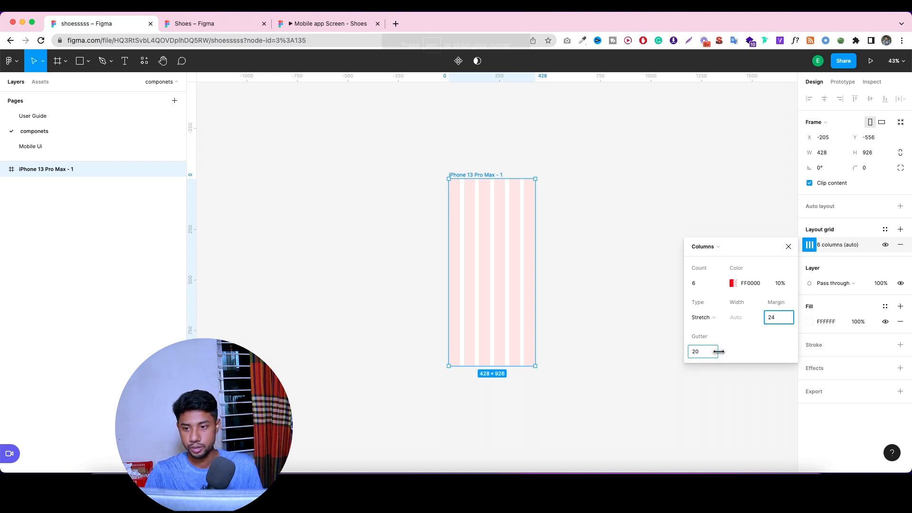
key("Return")
left_click(779, 285)
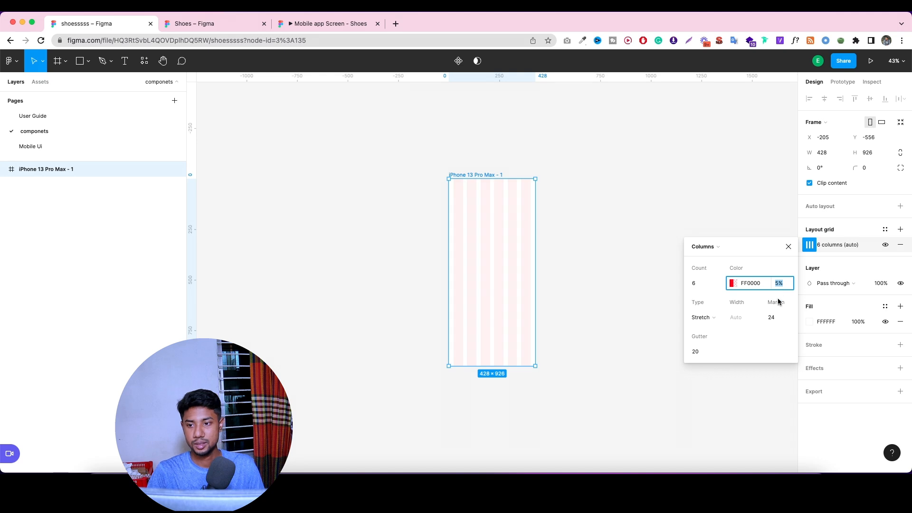
key("Return")
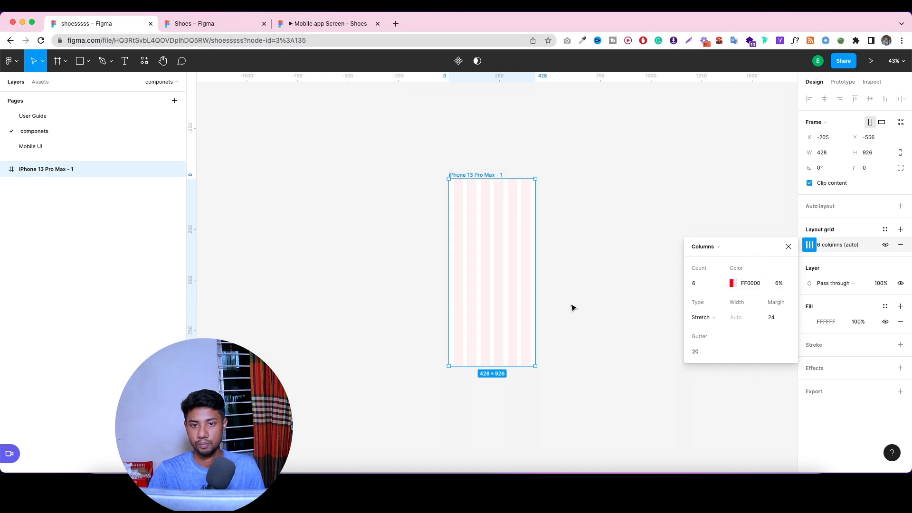
Save the frame's column grid as a new grid style named "gird 11".
left_click(885, 229)
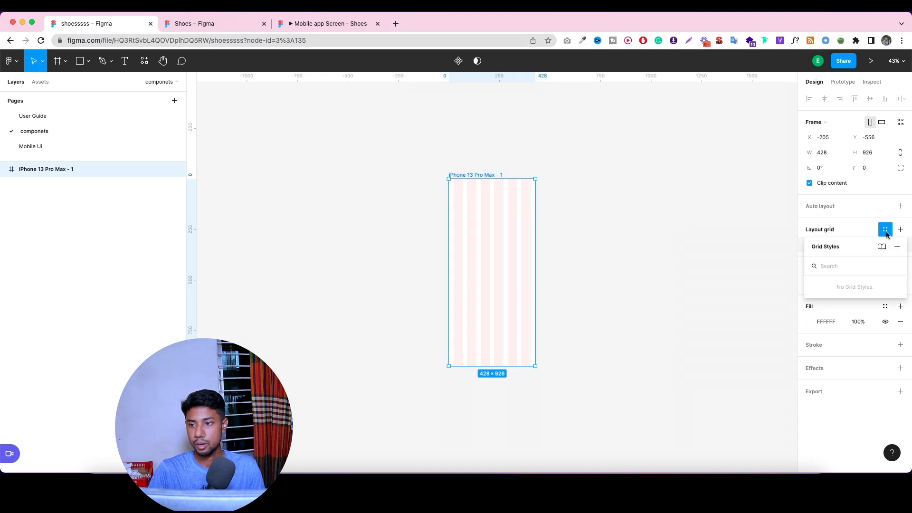
left_click(897, 247)
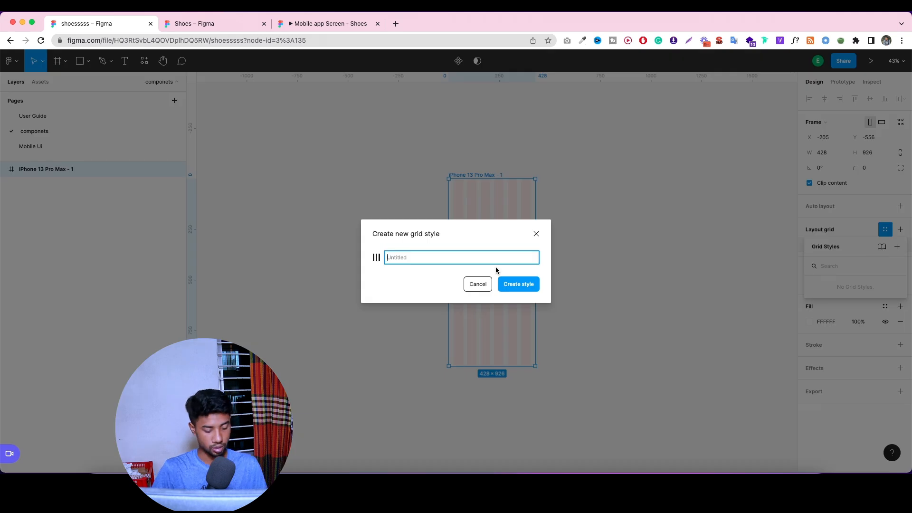
type("gird")
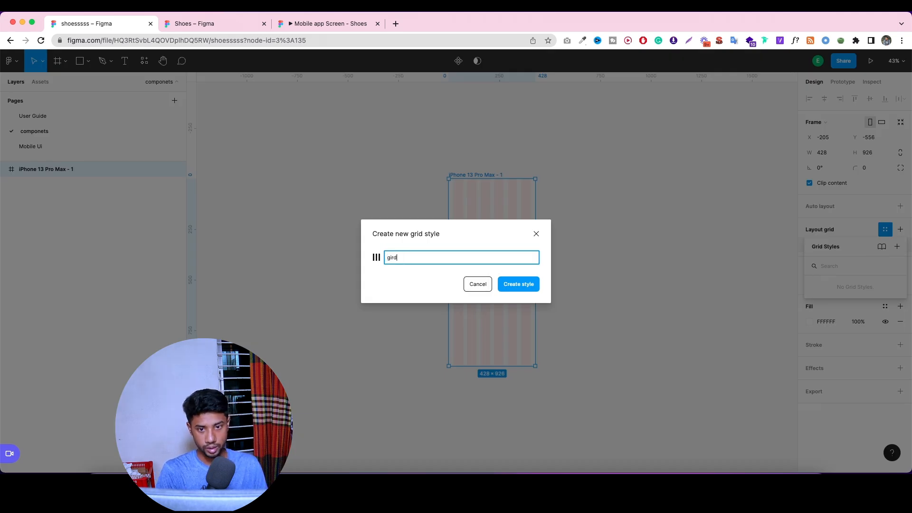
type(" 1")
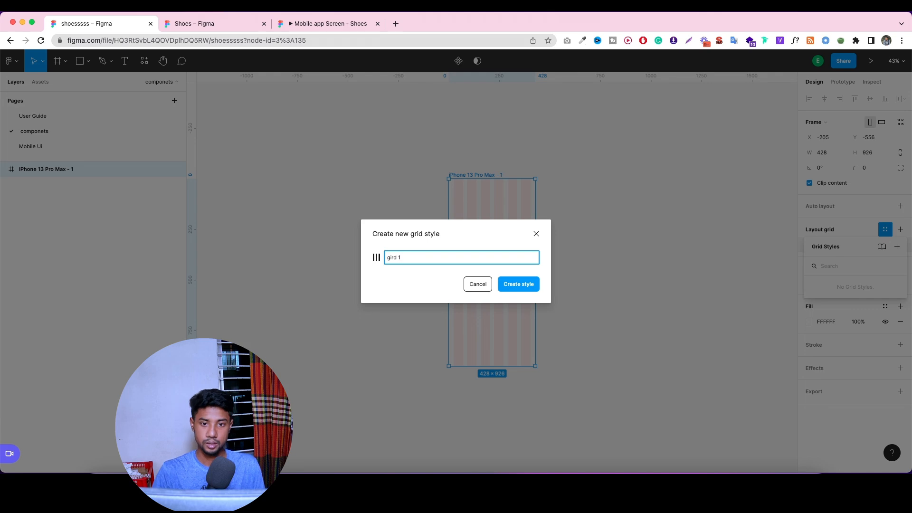
type("1")
left_click(518, 281)
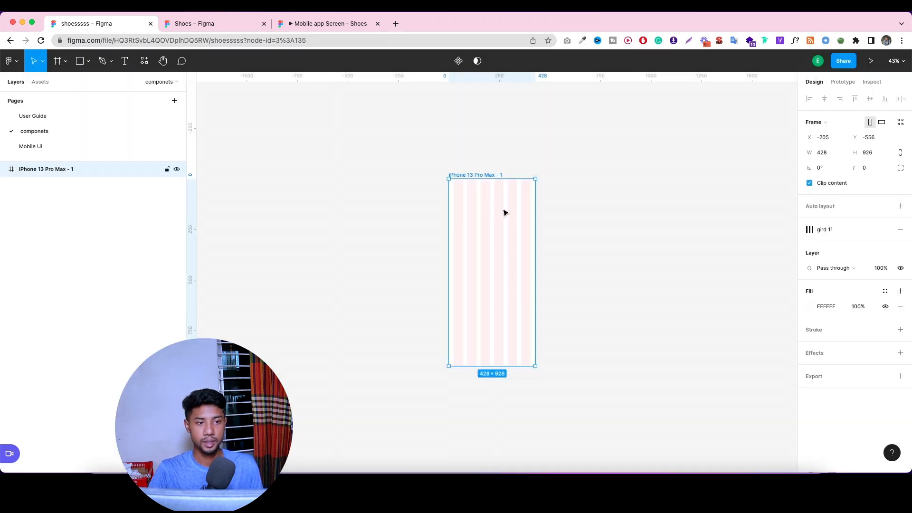
Draw a rectangle about 419 by 31 across the top of the phone frame and set its height to 48.
scroll(534, 189, "up", 5)
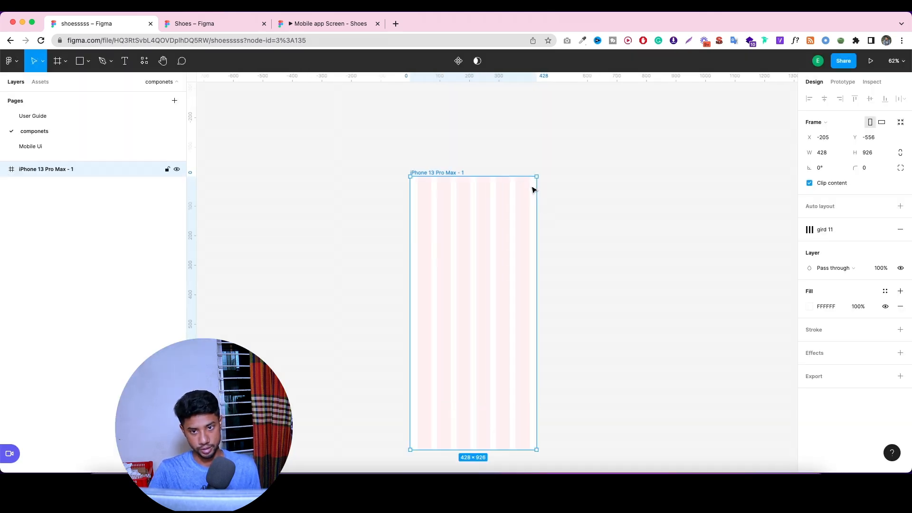
scroll(534, 191, "up", 4)
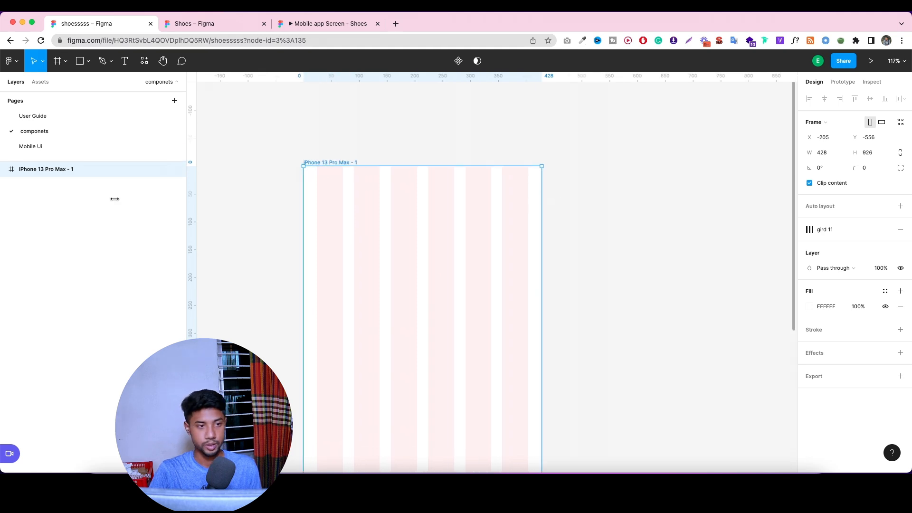
left_click(89, 61)
left_click(90, 81)
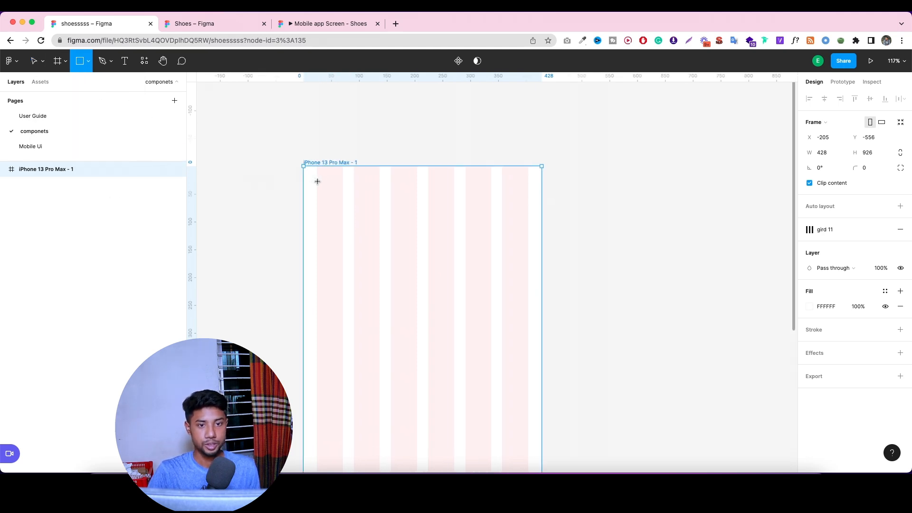
mouse_move(309, 171)
left_mouse_down()
mouse_move(346, 196)
mouse_move(541, 189)
left_mouse_up()
left_click(863, 137)
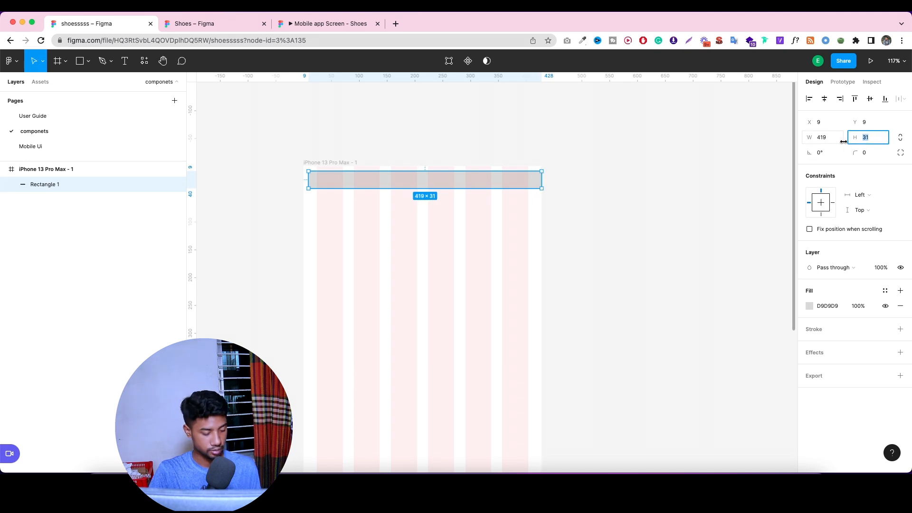
type("48")
left_click(704, 173)
Move the rectangle to the frame's top-left corner at X 0, Y 0 and widen it to the full 428.
left_click_drag(454, 187, 448, 185)
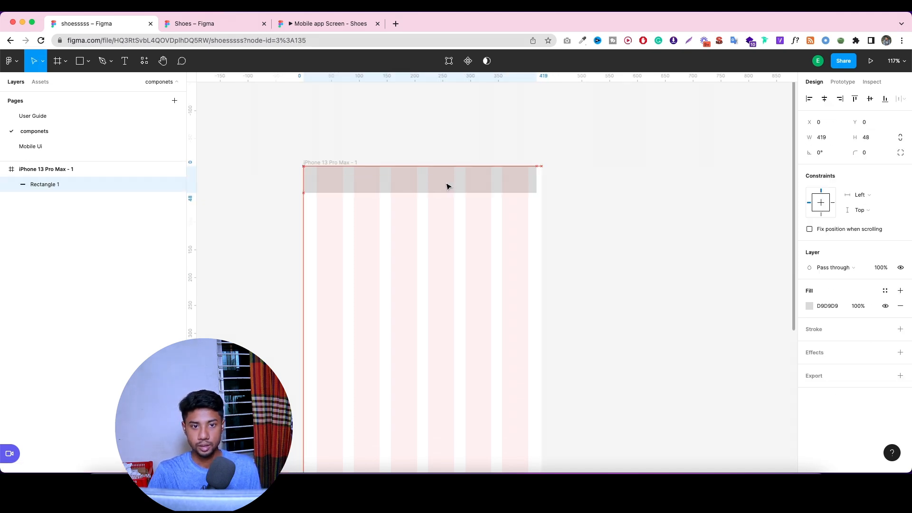
left_click_drag(539, 178, 543, 178)
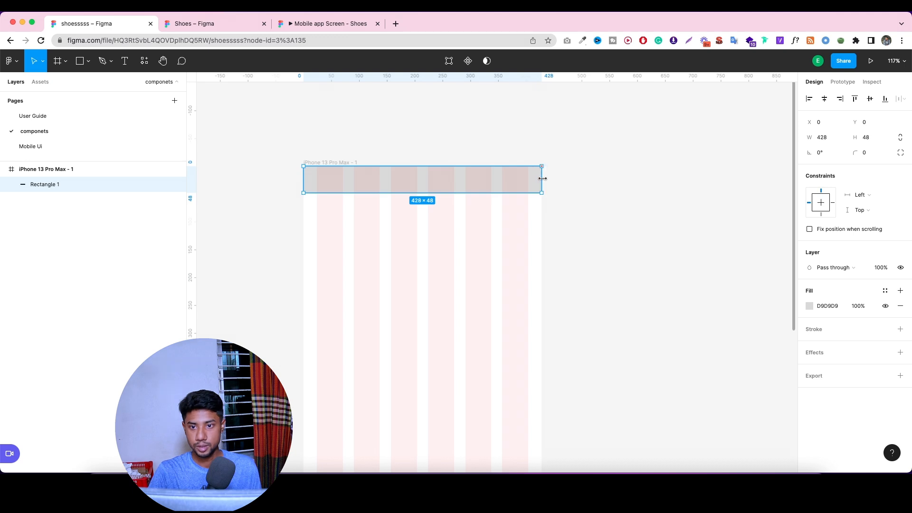
left_click(582, 215)
scroll(419, 204, "up", 2)
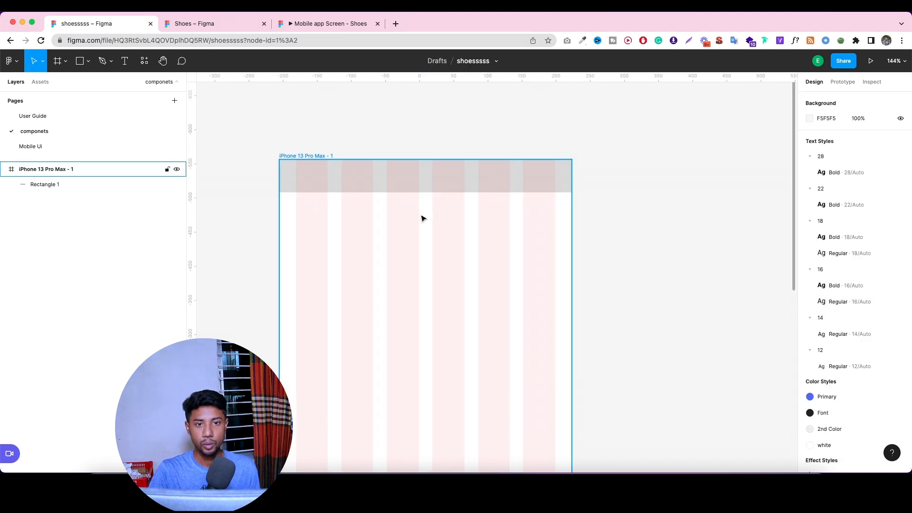
right_click(429, 181)
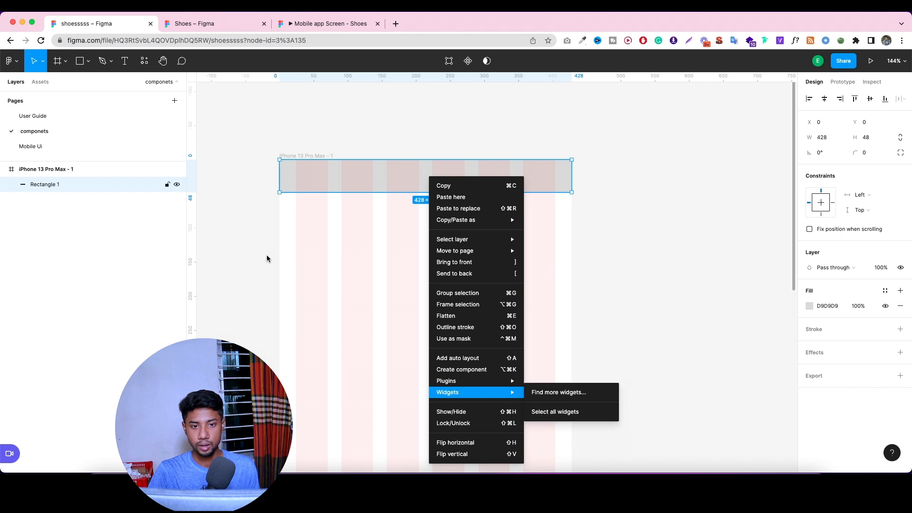
key("Escape")
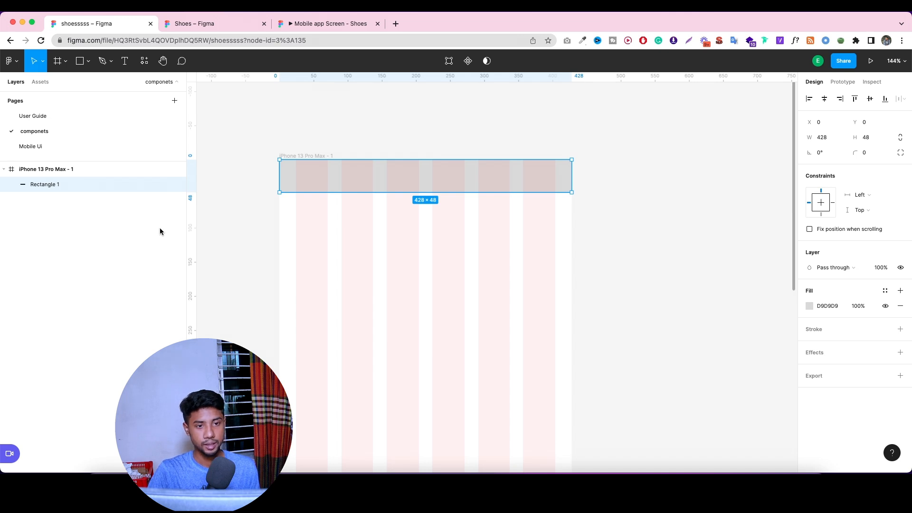
left_click(224, 203)
right_click(225, 200)
left_click(218, 237)
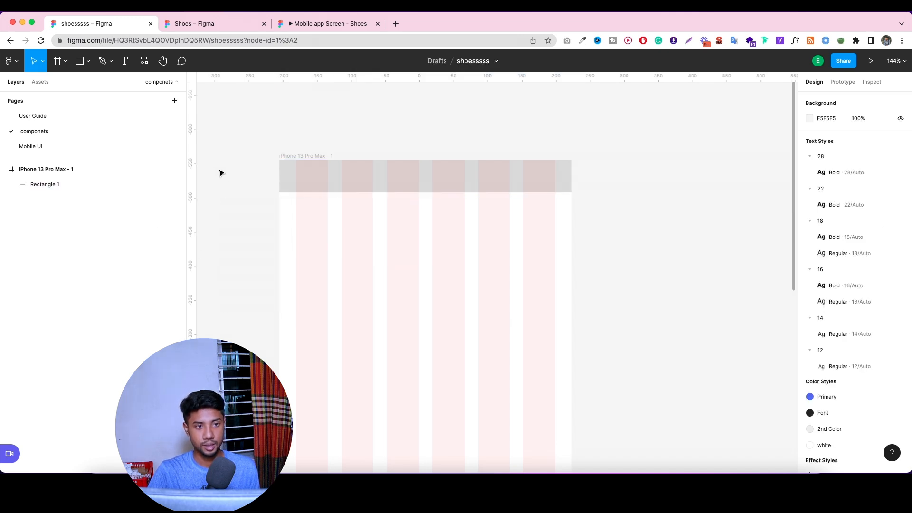
left_click(37, 185)
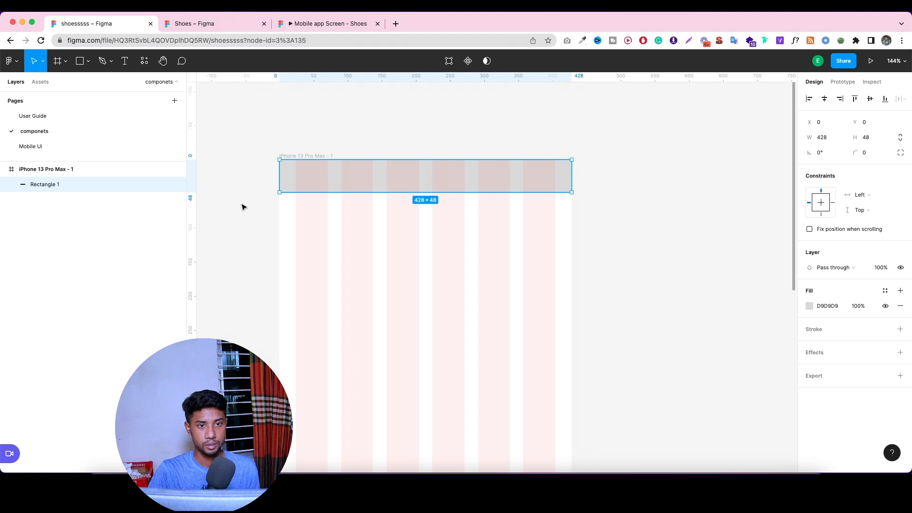
left_click(464, 98)
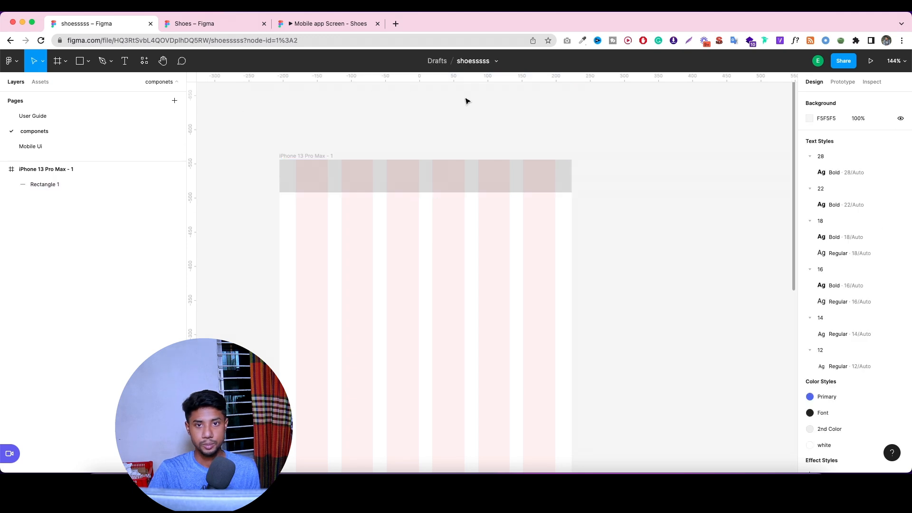
Check that rulers are enabled and place guides near the outer edges of the first and last columns and along the rectangle's lower edge.
left_click(13, 64)
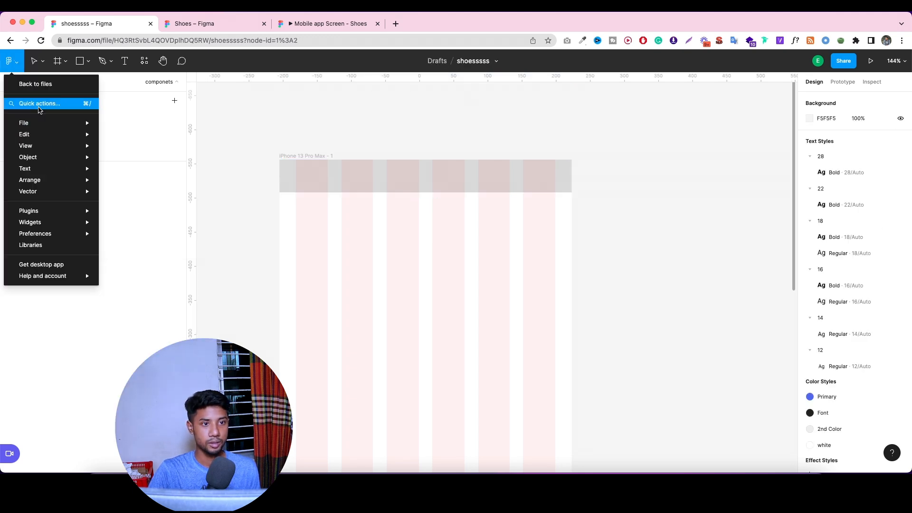
mouse_move(47, 139)
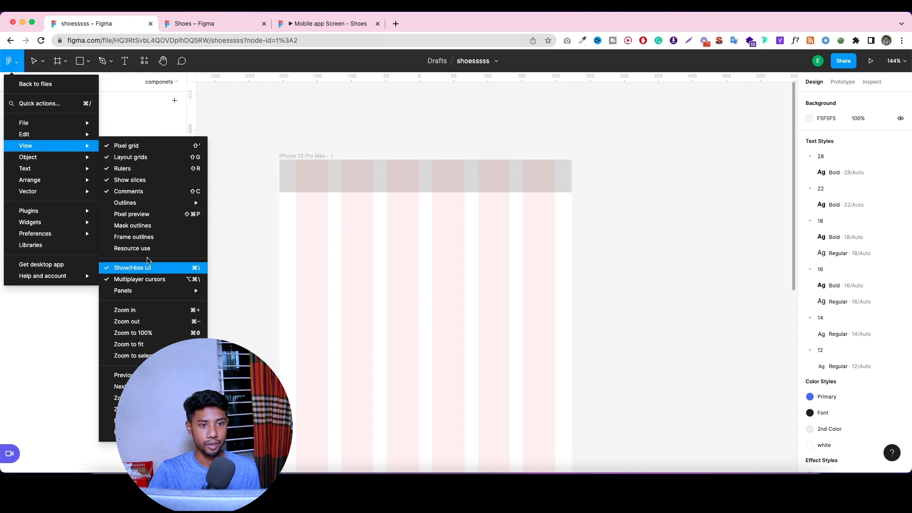
mouse_move(136, 203)
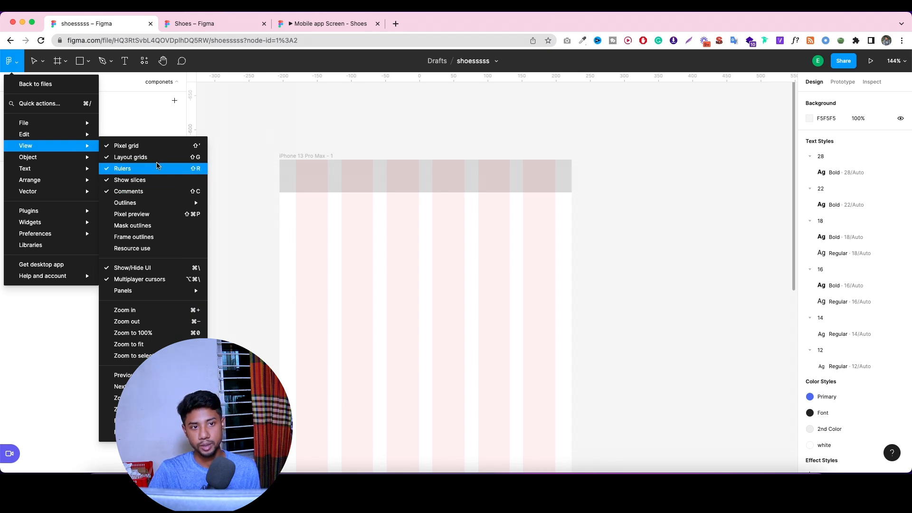
left_click(412, 102)
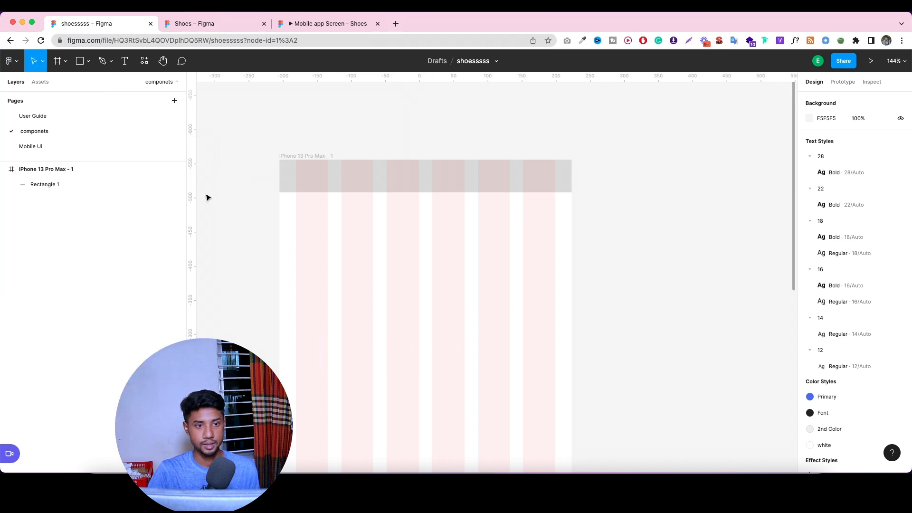
left_click_drag(195, 177, 296, 246)
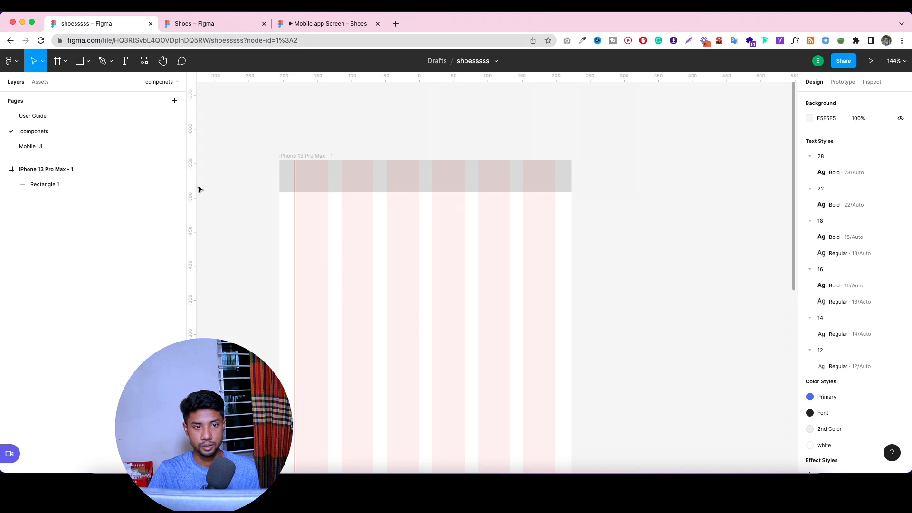
left_click_drag(193, 181, 554, 256)
left_click_drag(388, 78, 397, 194)
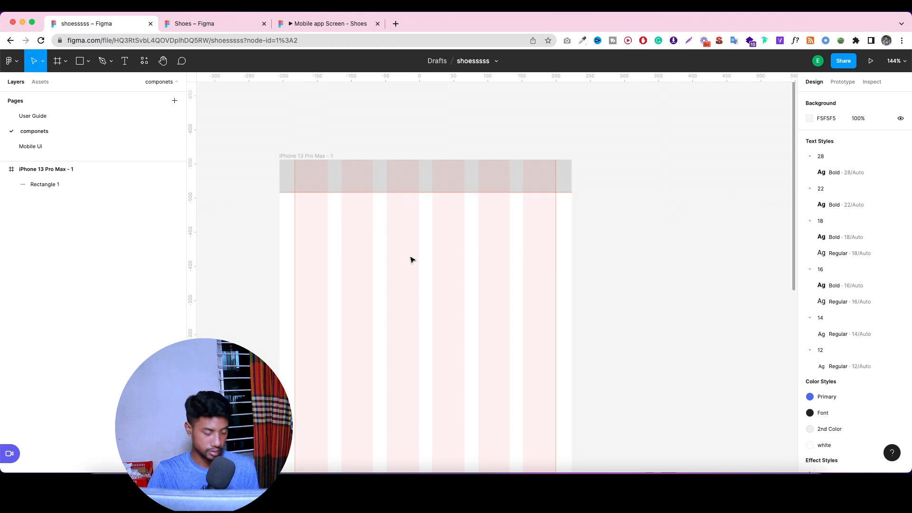
Align the two vertical guides exactly with the first column's left edge and the last column's right edge.
scroll(305, 217, "up", 10)
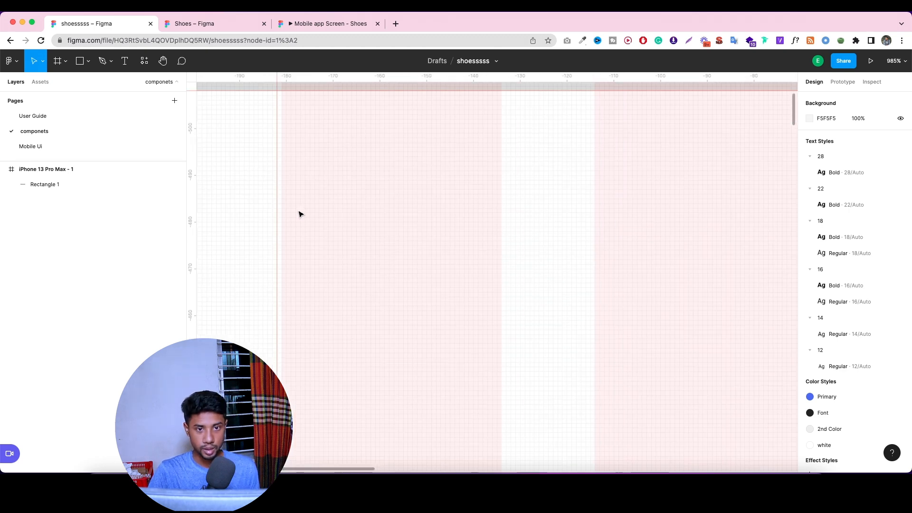
left_click_drag(277, 197, 281, 200)
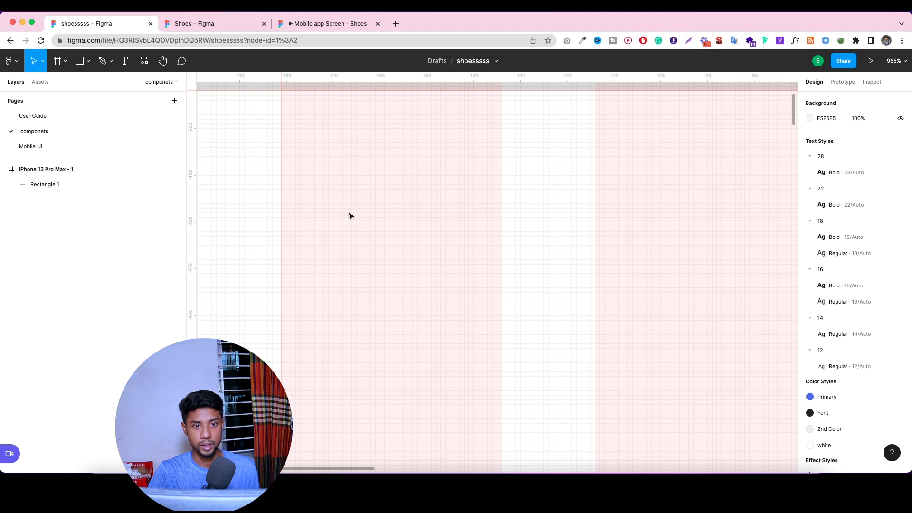
scroll(377, 219, "down", 5)
scroll(620, 222, "down", 10)
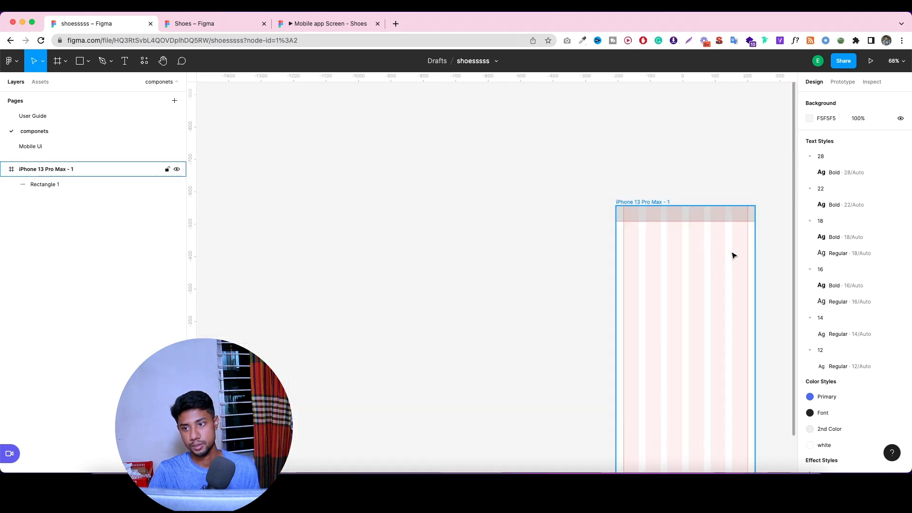
scroll(746, 255, "up", 10)
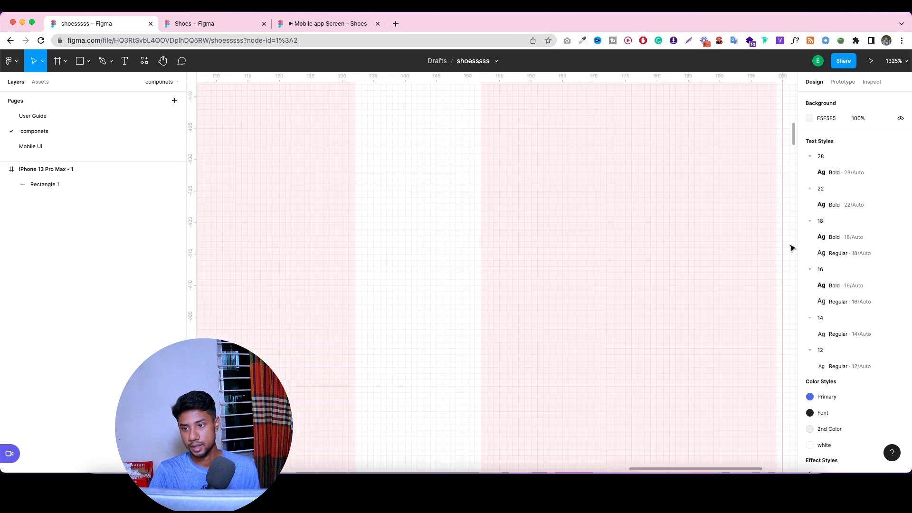
left_click_drag(784, 234, 776, 232)
scroll(589, 209, "up", 10)
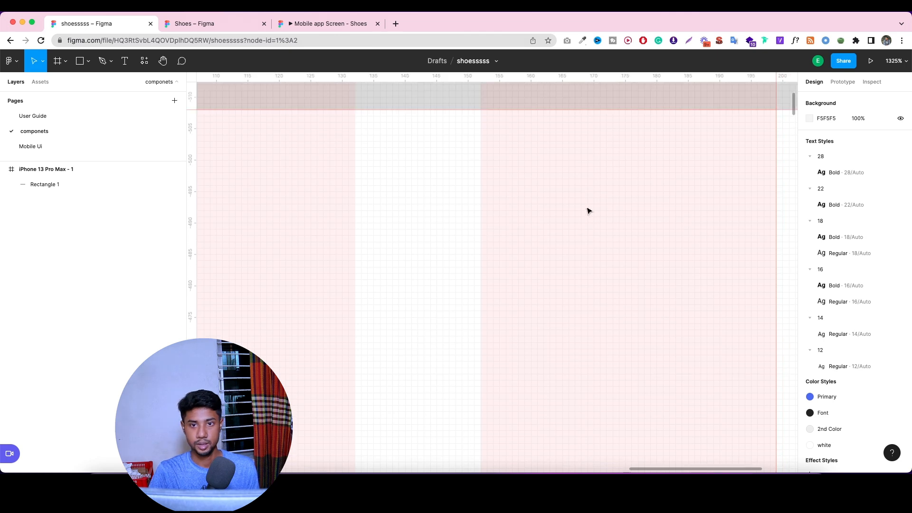
scroll(549, 260, "down", 10)
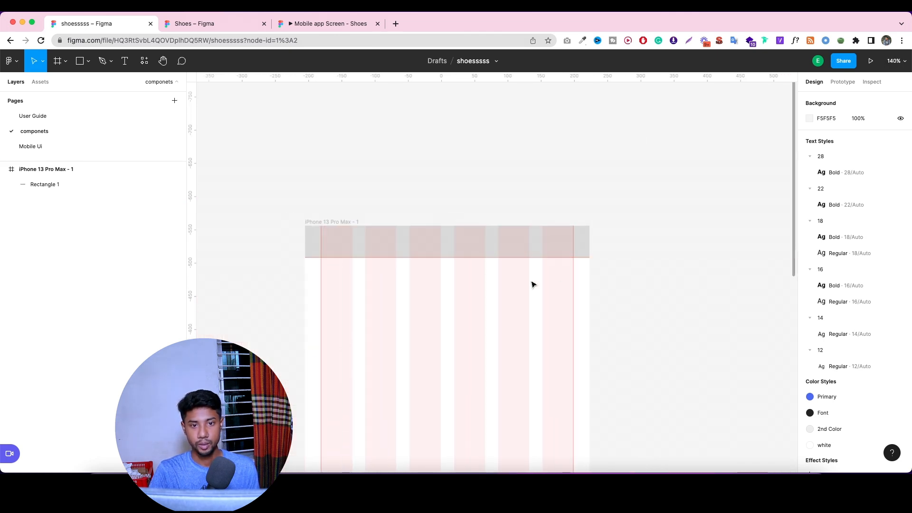
Add the text "9:10" in the top bar and move it to the first column's guide at X 24, Y 14.
scroll(408, 199, "down", 3)
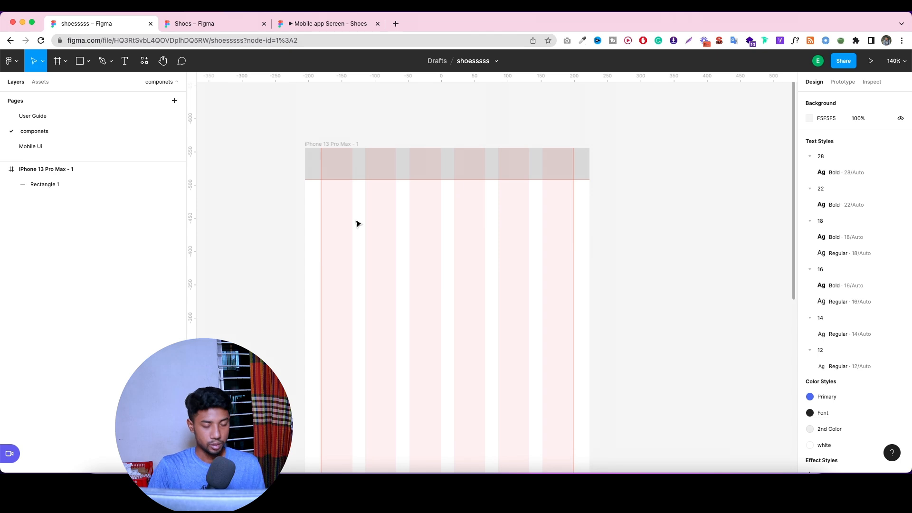
key("t")
left_click(336, 167)
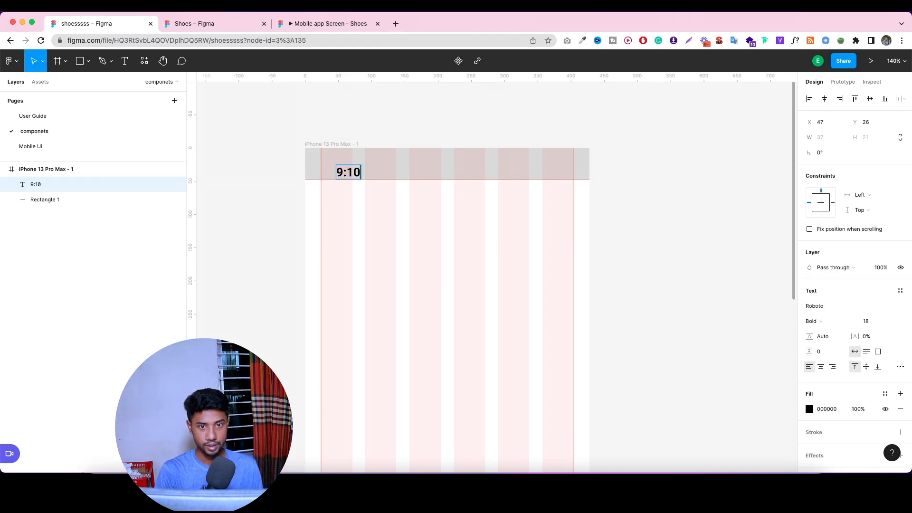
left_click_drag(350, 175, 335, 167)
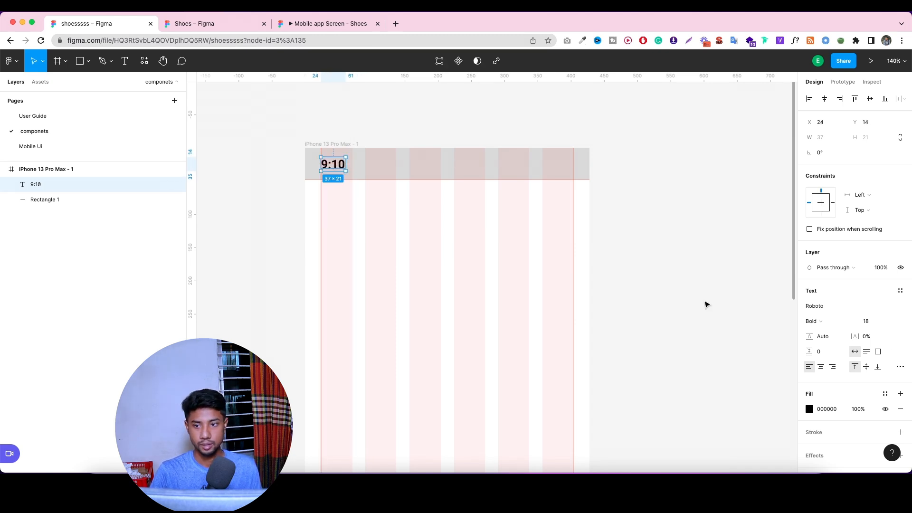
Apply the Regular 18/Auto text style to the "9:10" text.
left_click(830, 318)
left_click(767, 345)
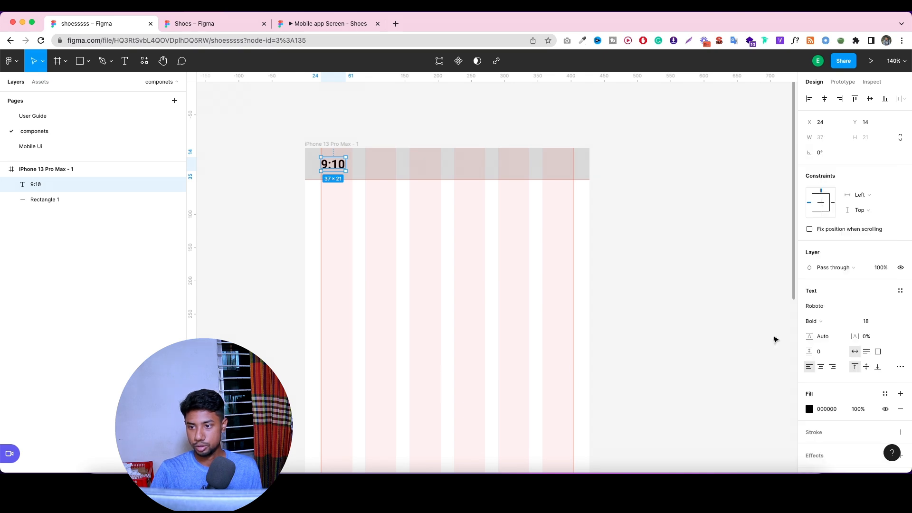
left_click(900, 290)
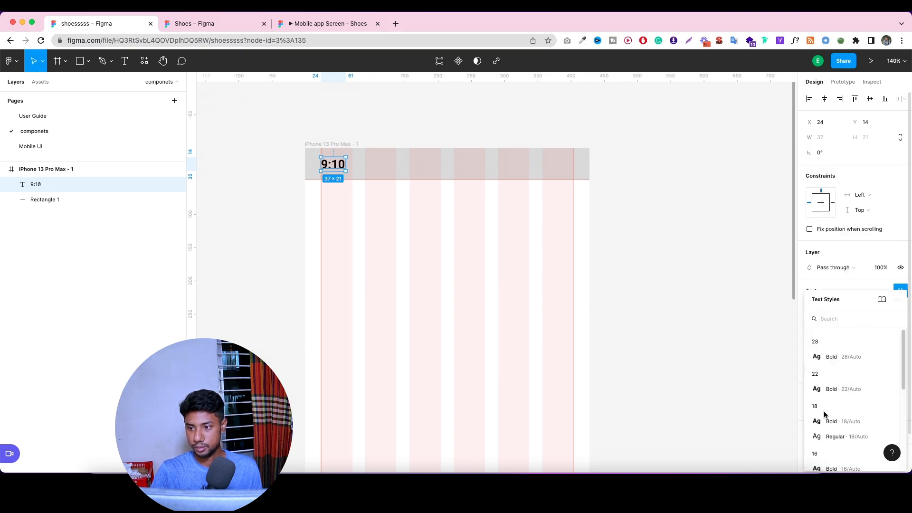
left_click(829, 435)
left_click(474, 295)
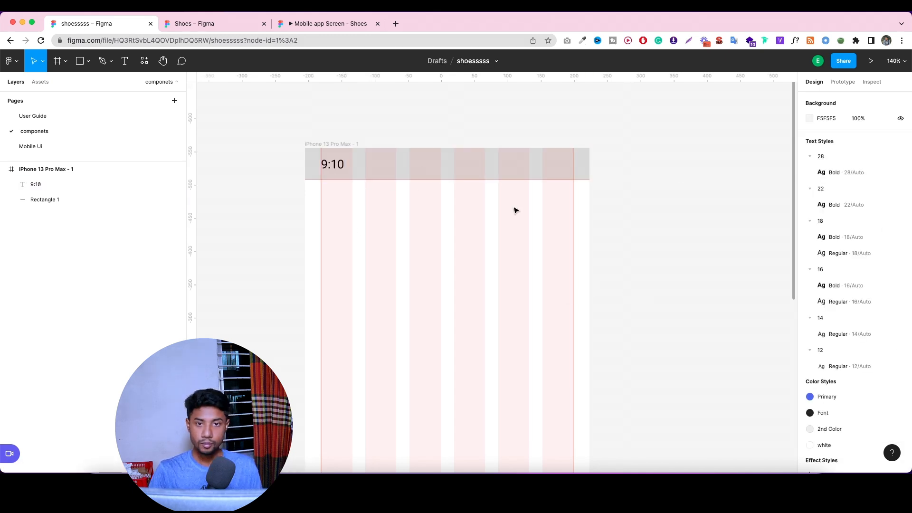
right_click(537, 166)
mouse_move(576, 370)
mouse_move(672, 250)
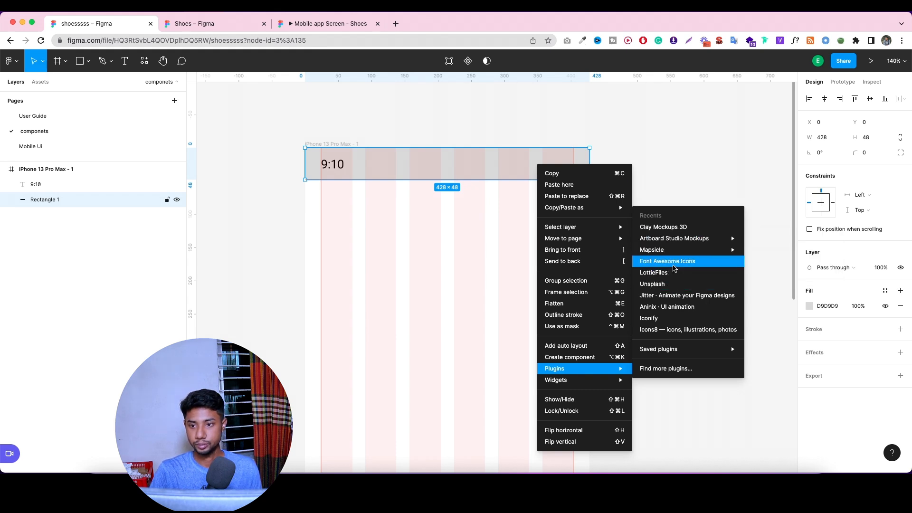
left_click(675, 264)
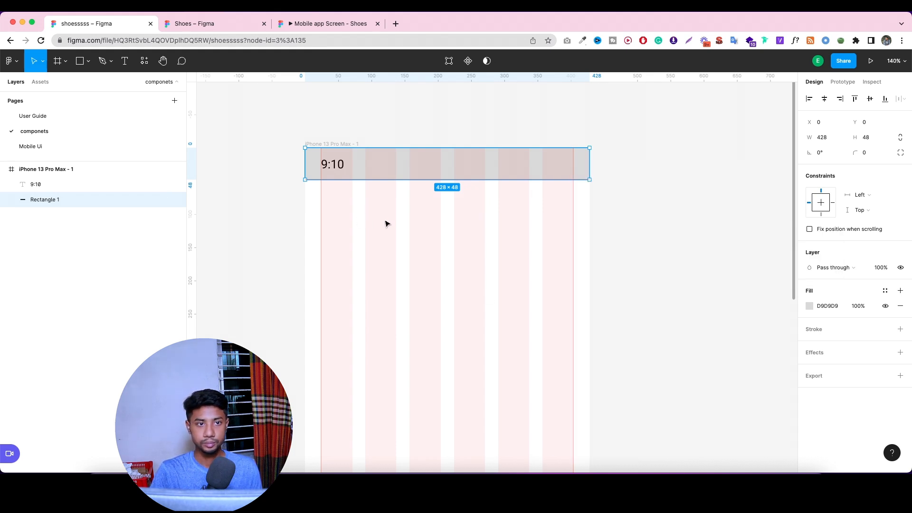
Search all plugins for "font" and open the details of Font Awesome Icons.
right_click(271, 249)
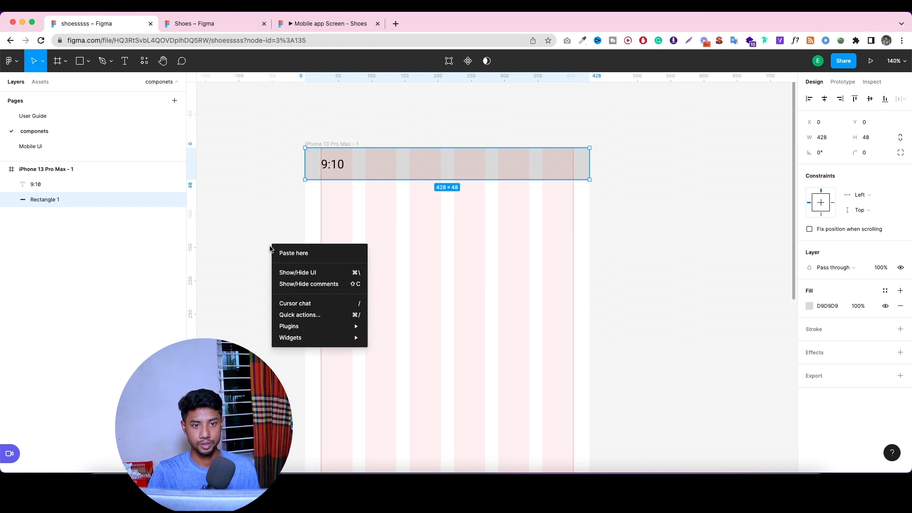
mouse_move(307, 327)
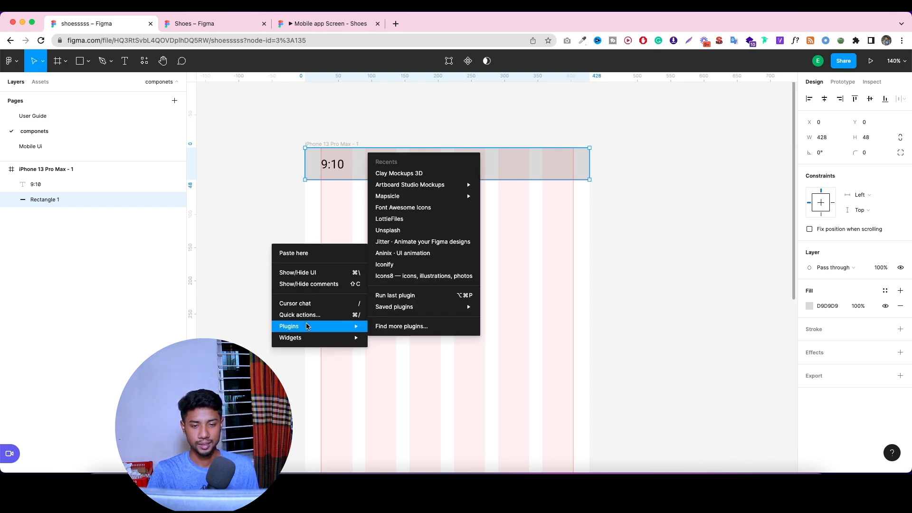
mouse_move(406, 311)
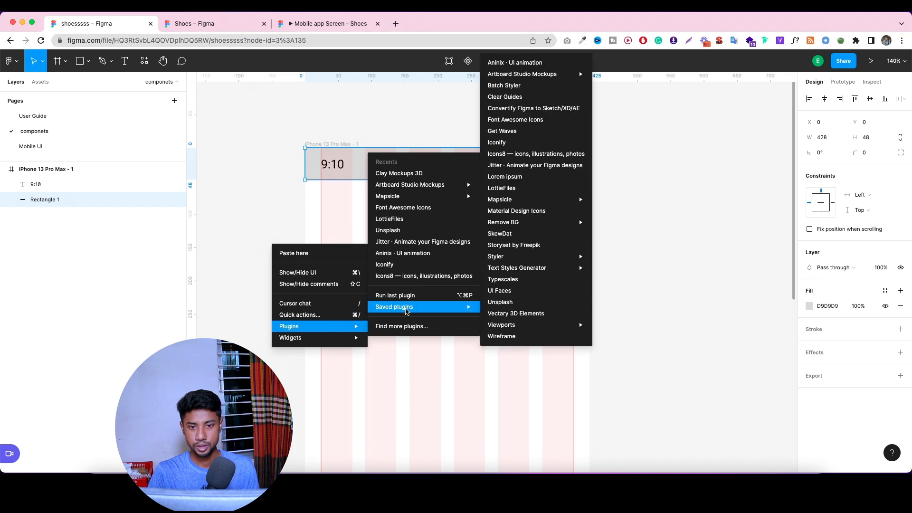
left_click(420, 327)
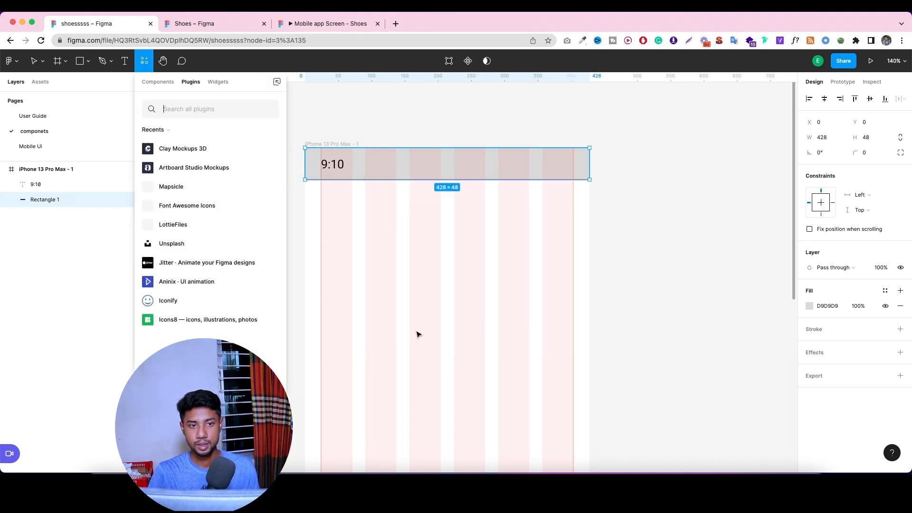
left_click(196, 109)
type("font")
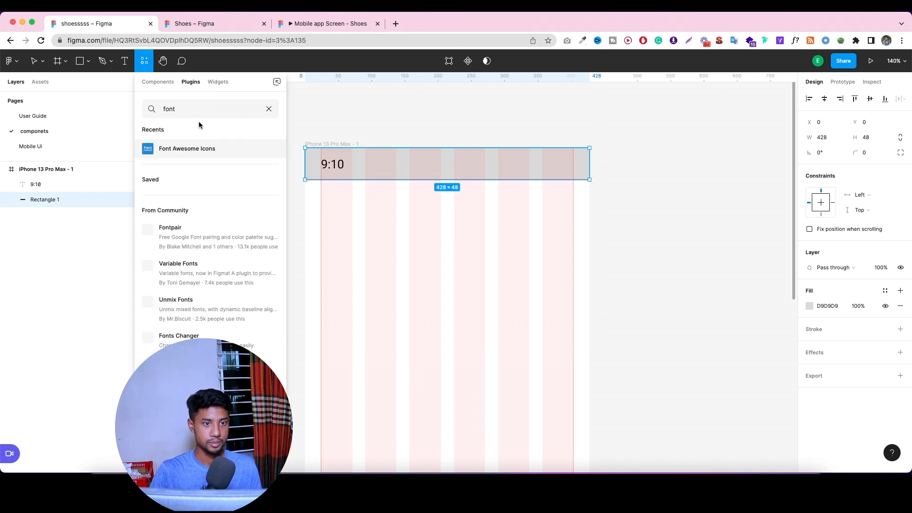
left_click(214, 149)
Check the saving option of Font Awesome Icons, run the plugin and place its window beside the top bar.
left_click(271, 212)
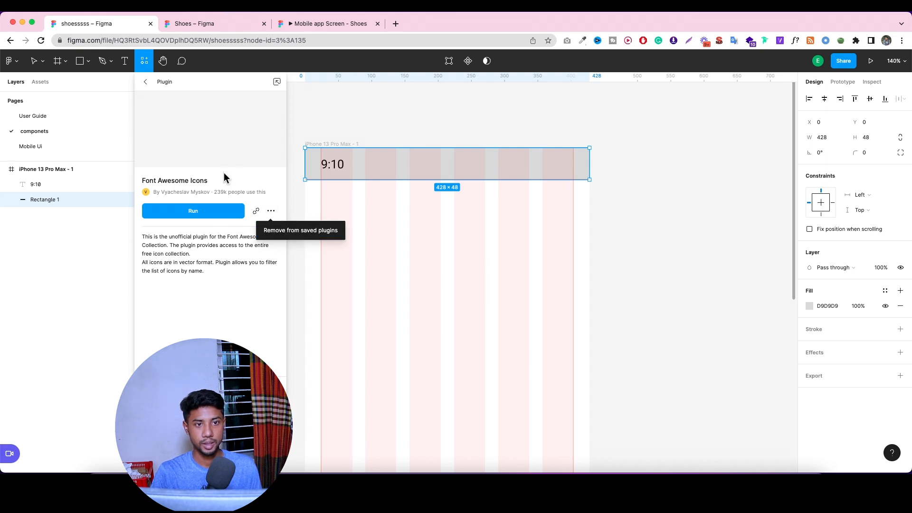
left_click(271, 212)
left_click(271, 212)
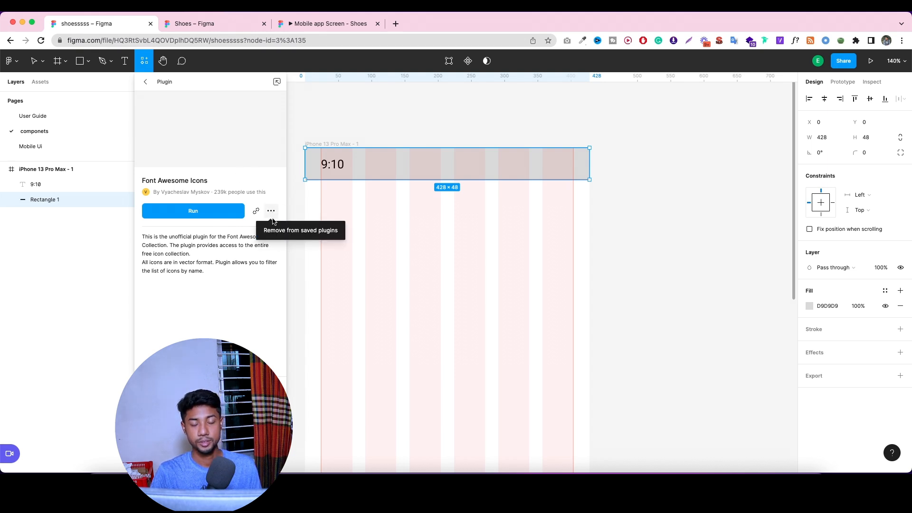
left_click(208, 212)
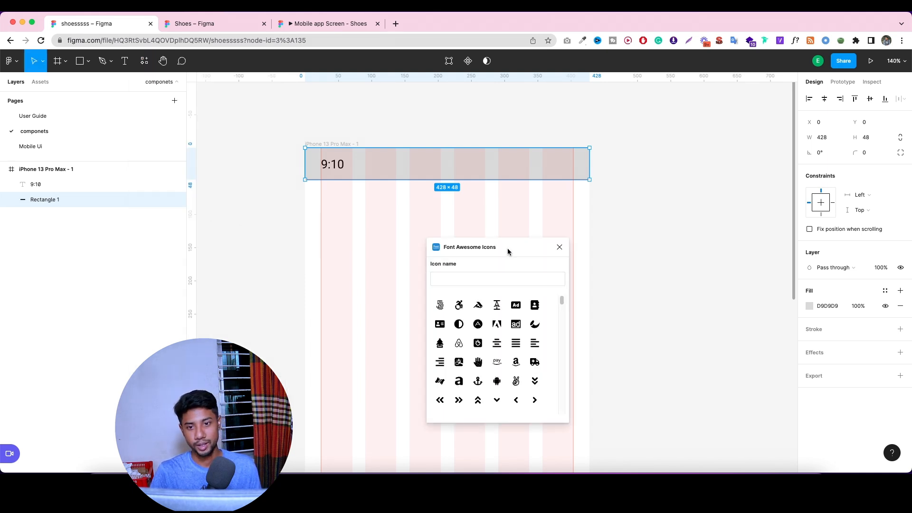
left_click_drag(506, 251, 605, 211)
Consult the status bar in the Shoes file, then search the icon plugin for "wifi" and insert the wifi icon.
left_click(593, 240)
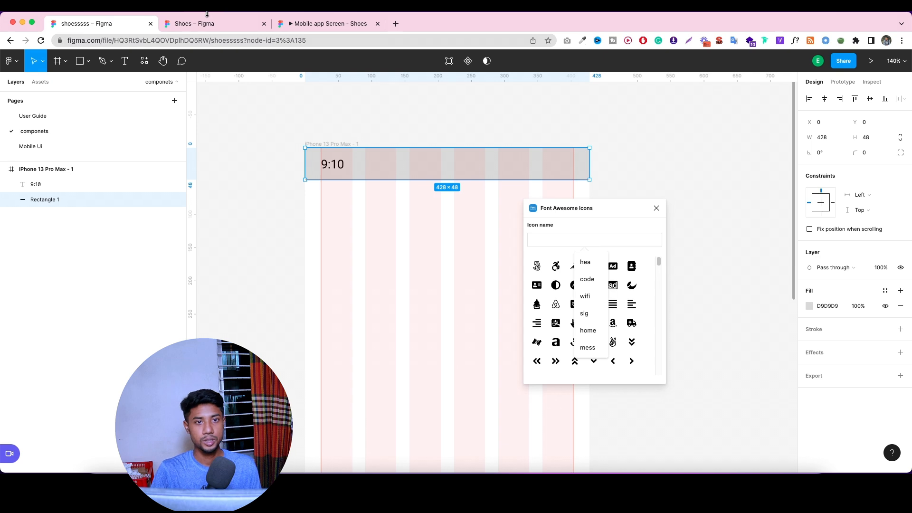
left_click(233, 23)
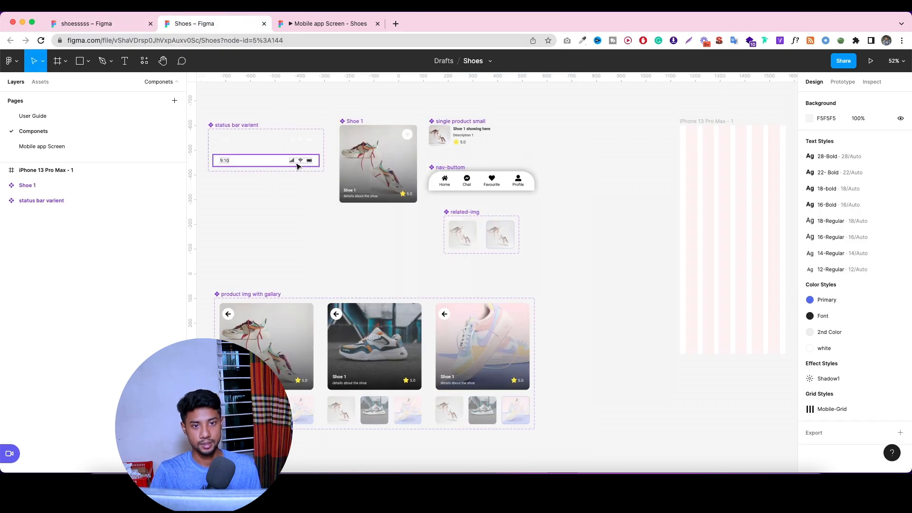
left_click(132, 25)
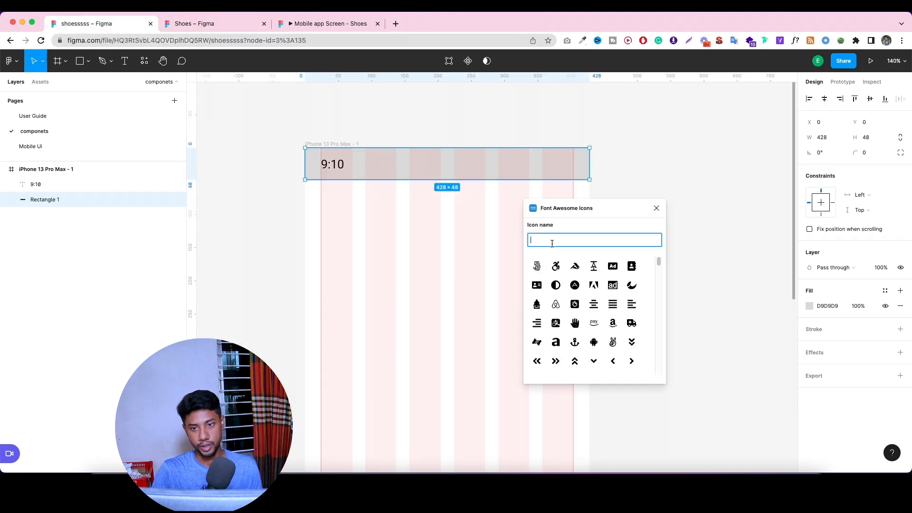
type("wiw")
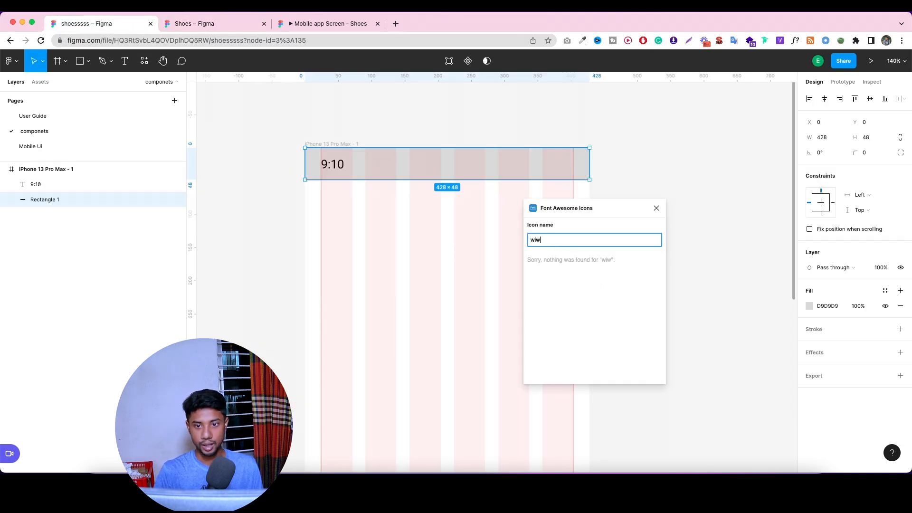
key("BackSpace")
type("fi")
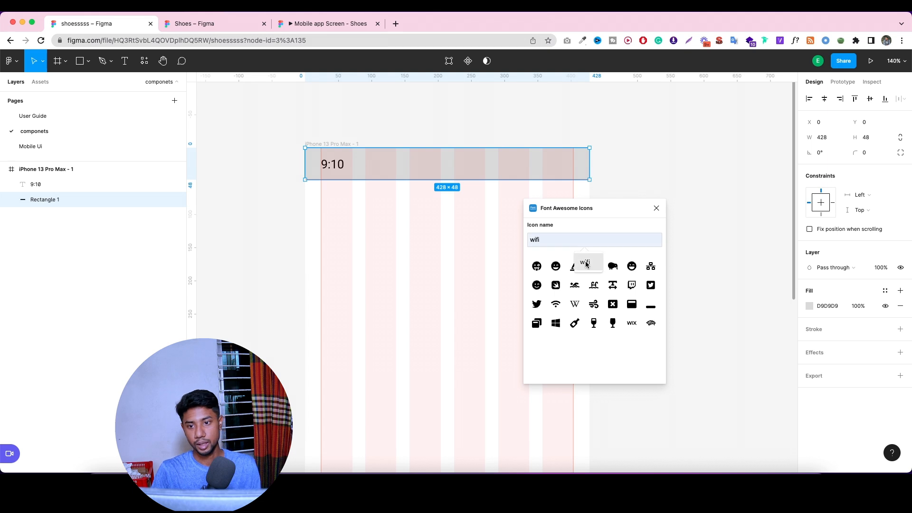
left_click(535, 269)
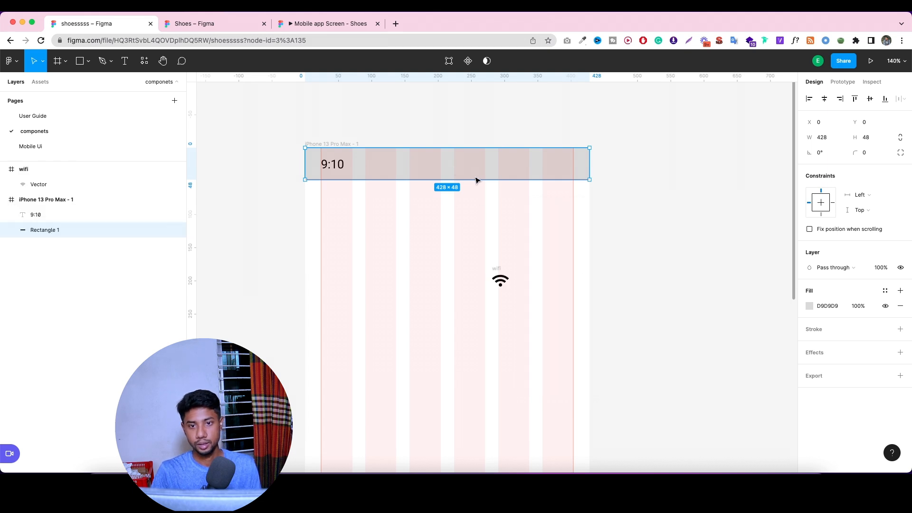
Run Font Awesome Icons again, search for "sig" and insert the signal icon.
right_click(373, 249)
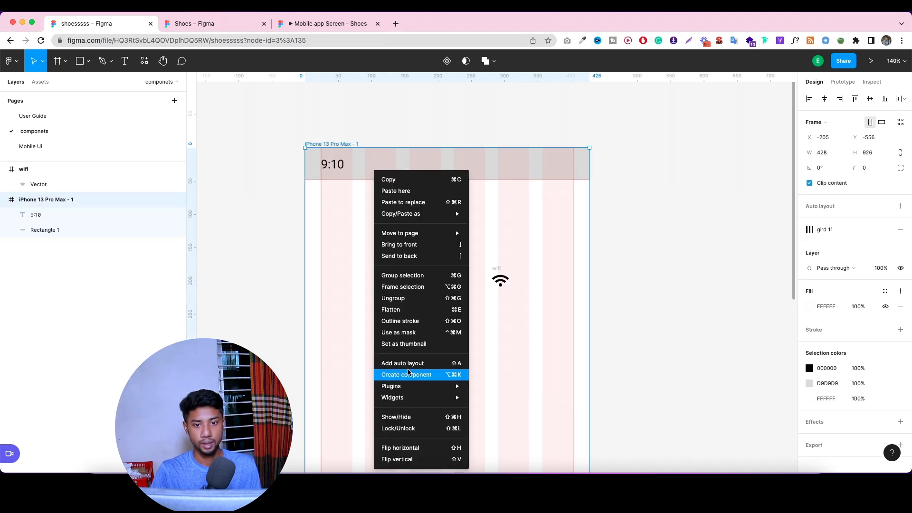
mouse_move(417, 386)
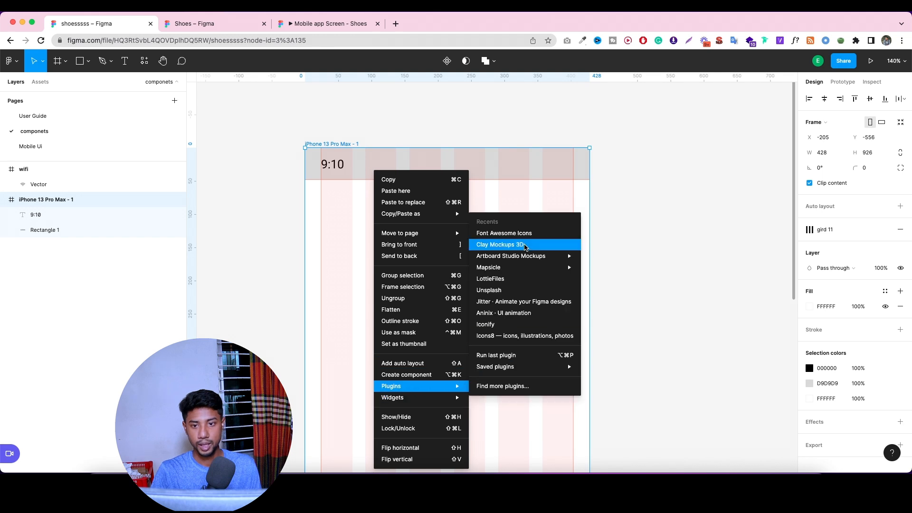
left_click(516, 233)
left_click(589, 239)
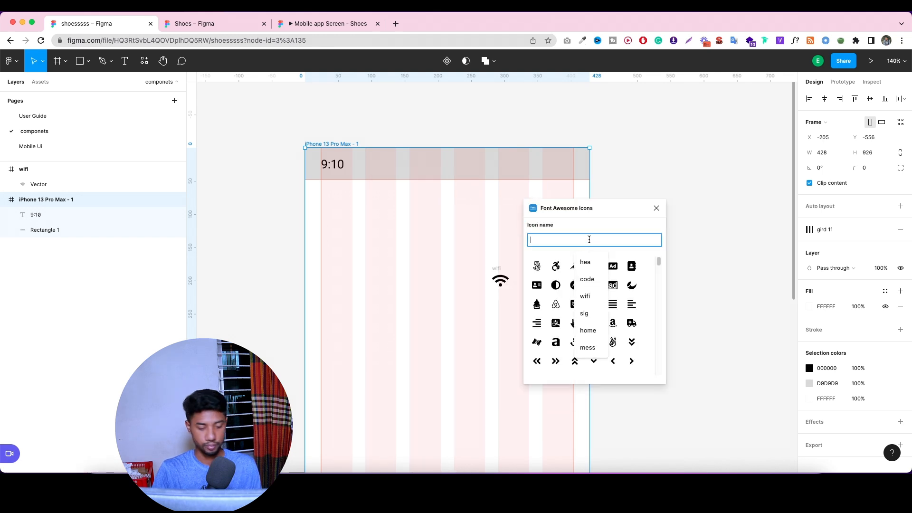
type("sig")
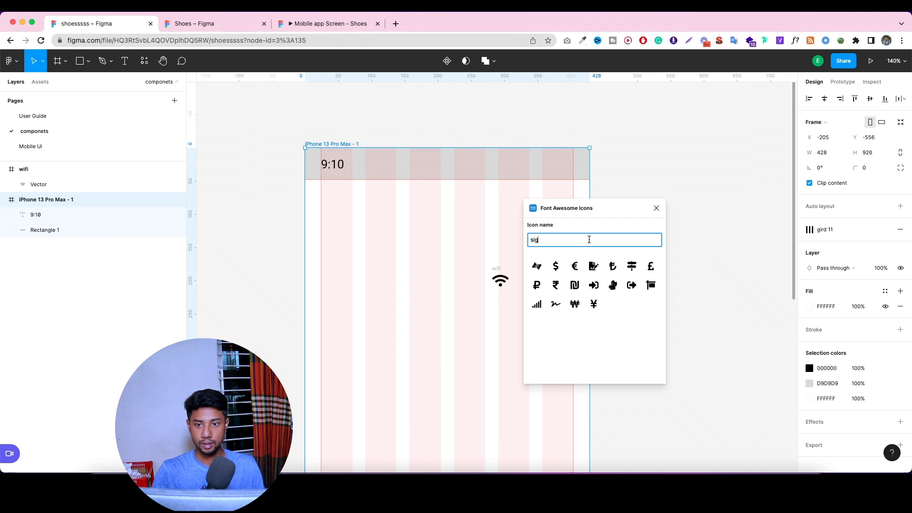
left_click(541, 312)
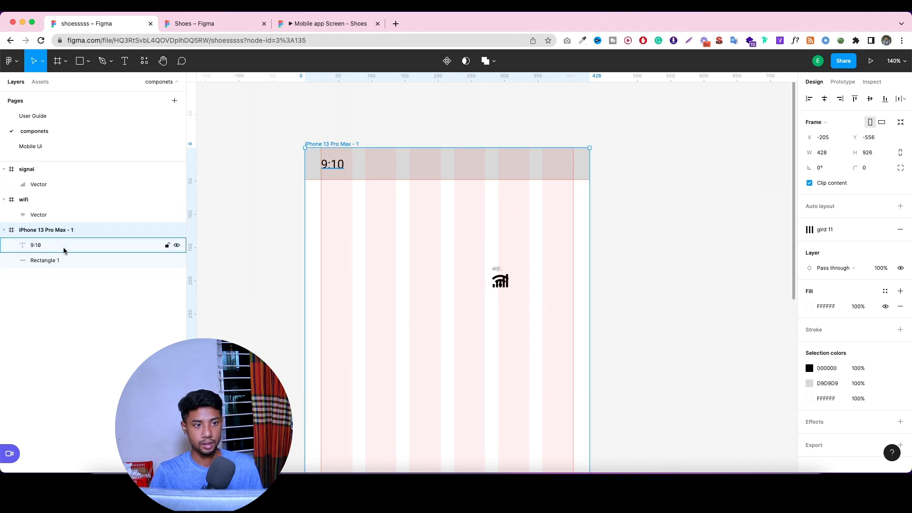
Move the wifi icon off the overlapping signal icon.
left_click(42, 203)
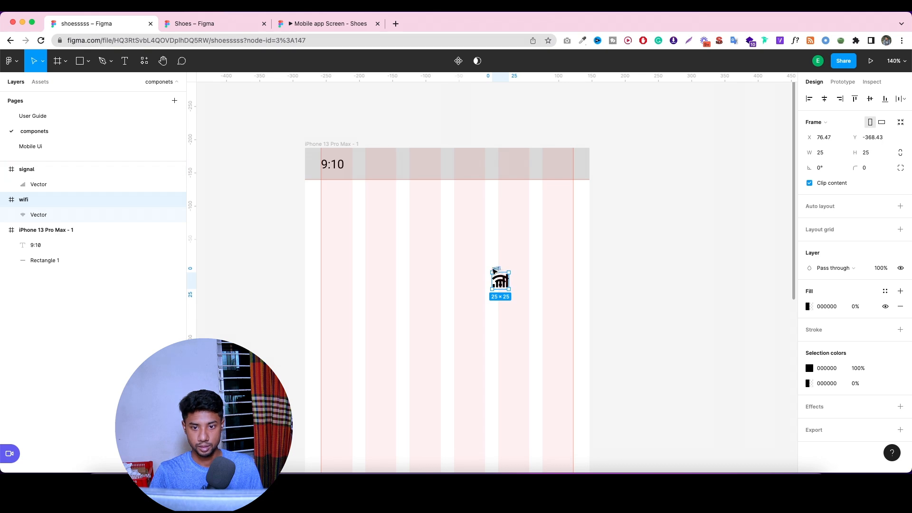
left_click_drag(502, 274, 389, 261)
Run Font Awesome Icons again, search for "batt" and insert the full battery icon.
right_click(364, 341)
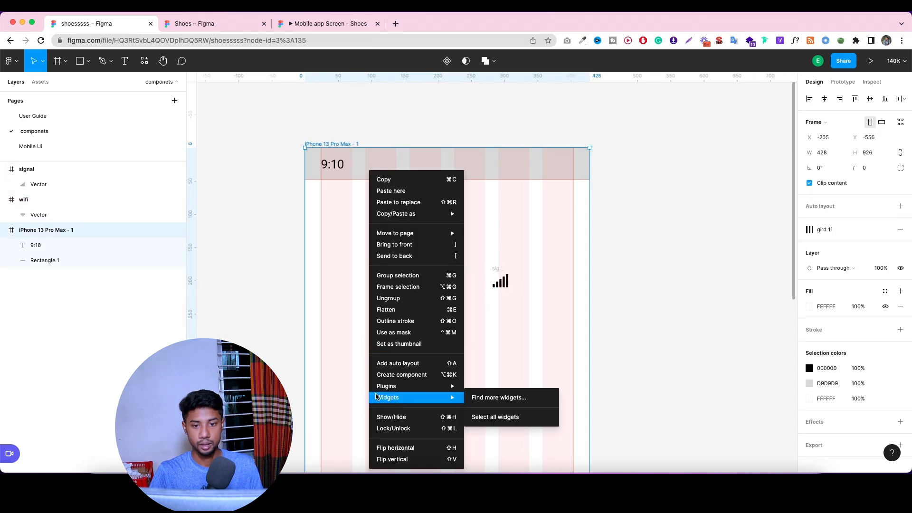
mouse_move(404, 385)
mouse_move(488, 360)
left_click(499, 232)
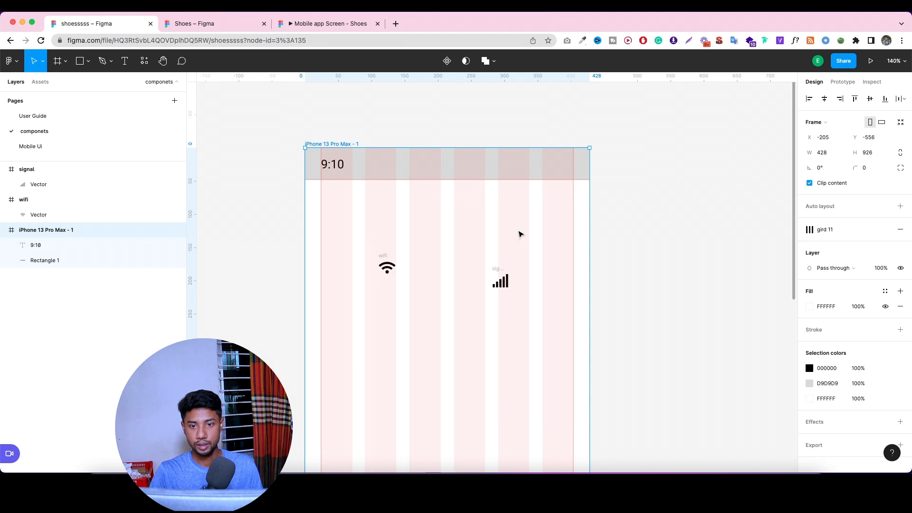
left_click(574, 239)
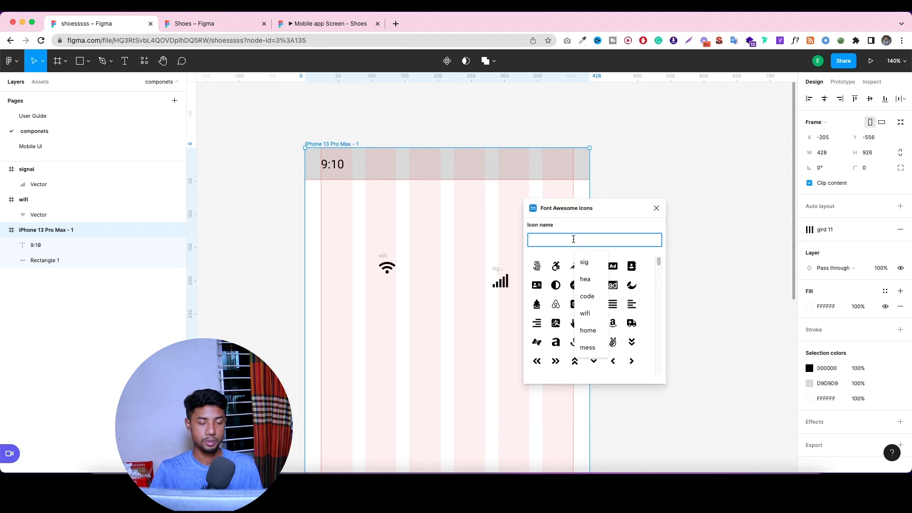
type("batt")
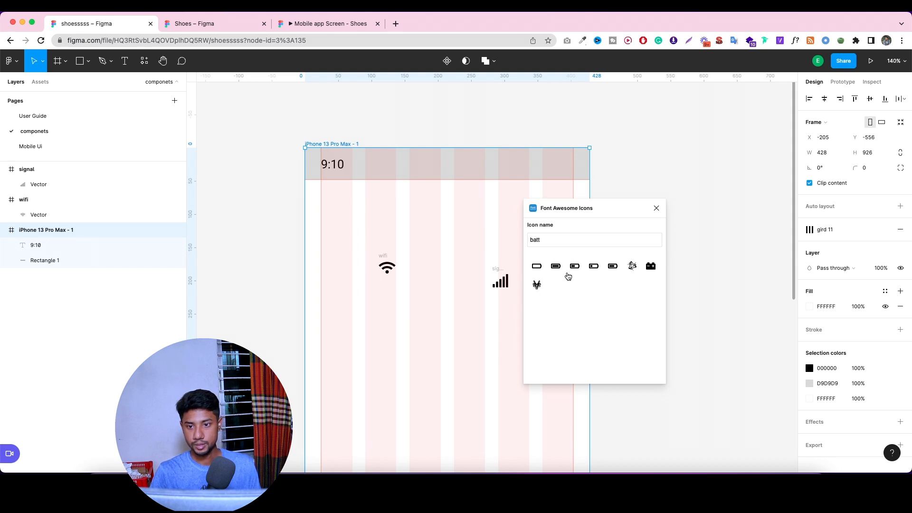
left_click(557, 267)
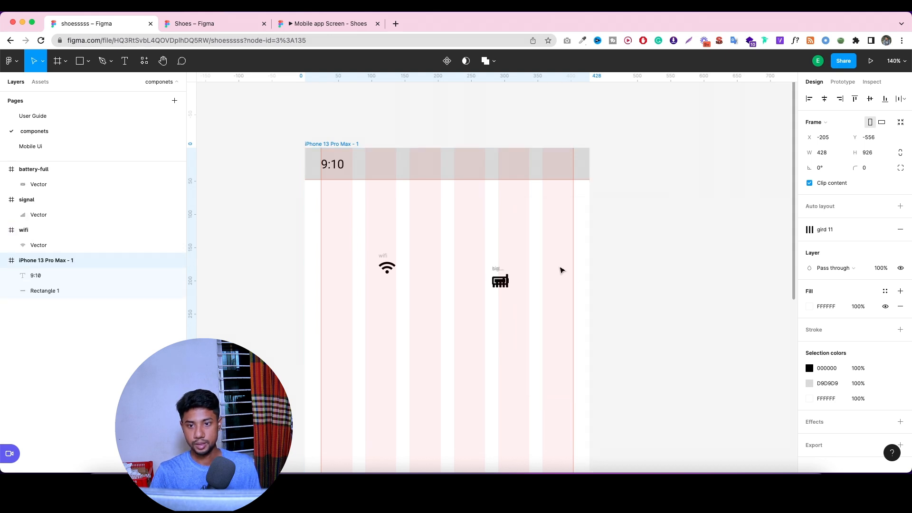
Move the battery icon off the overlapping signal icon to the last grid column, below the grey bar.
left_click(500, 271)
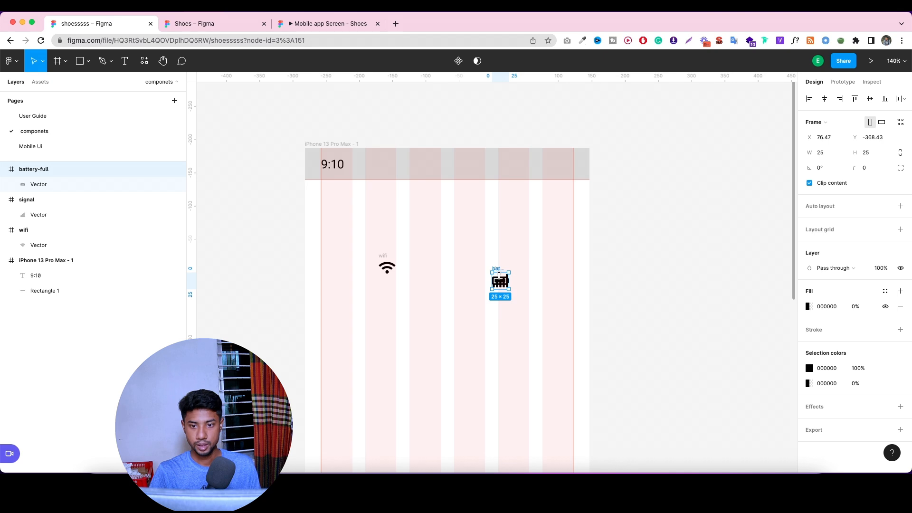
left_click_drag(500, 278, 566, 226)
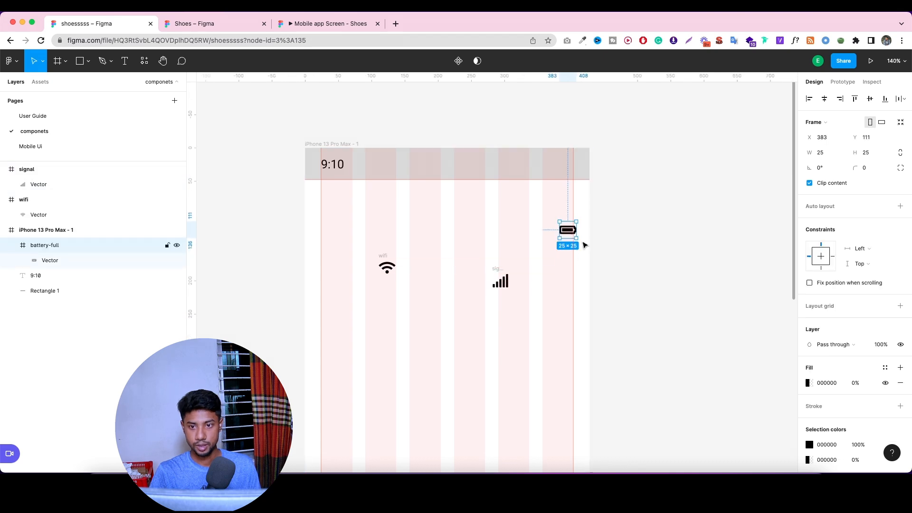
left_click(661, 258)
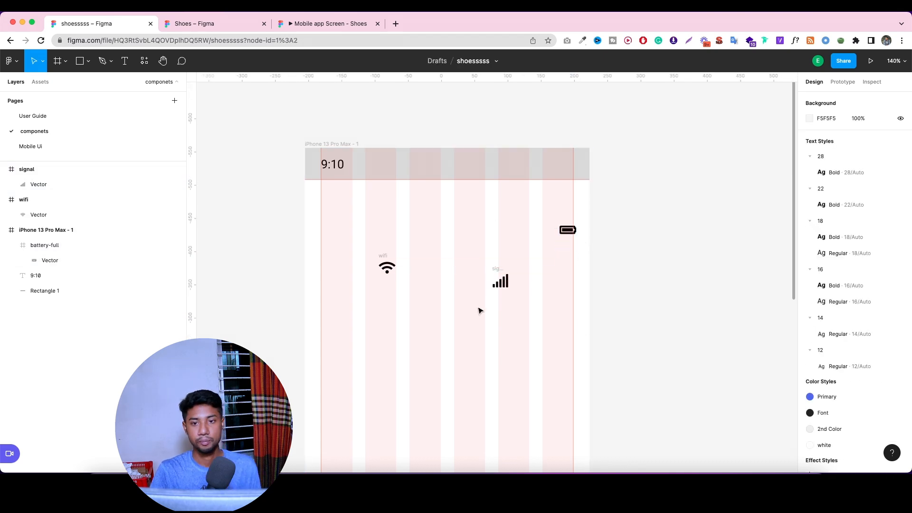
Combine the wifi, signal and battery icons in an auto layout frame with item spacing 0.
left_click_drag(353, 218, 613, 358)
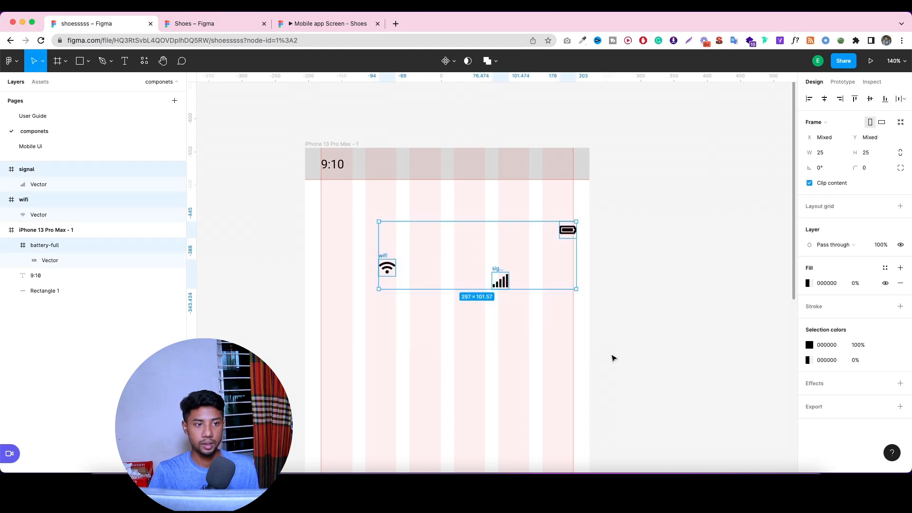
key("shift+a")
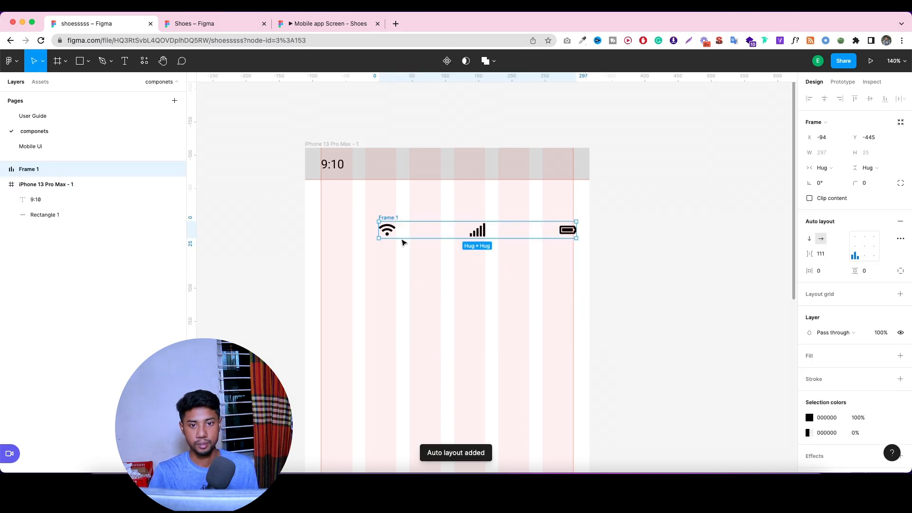
left_click(823, 254)
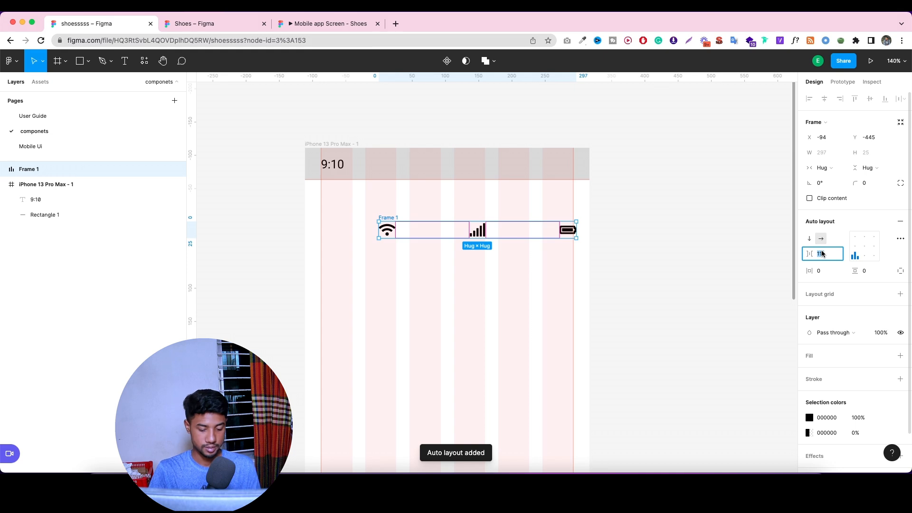
type("0")
left_click(673, 270)
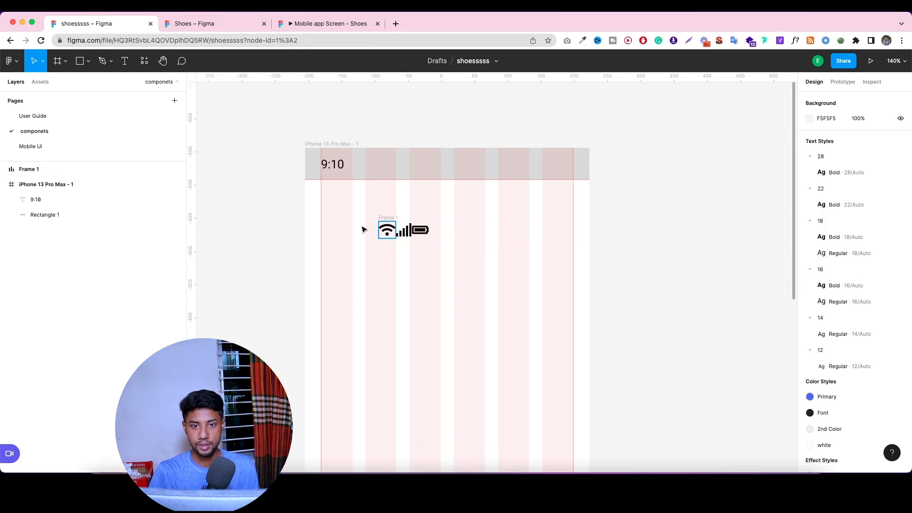
Rename the auto layout frame holding the three icons as "icon for bar".
left_click(45, 169)
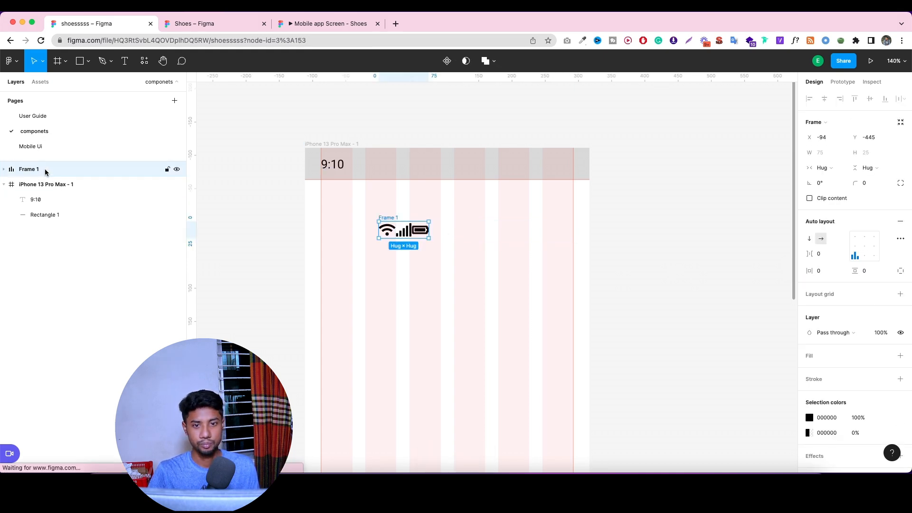
double_click(29, 170)
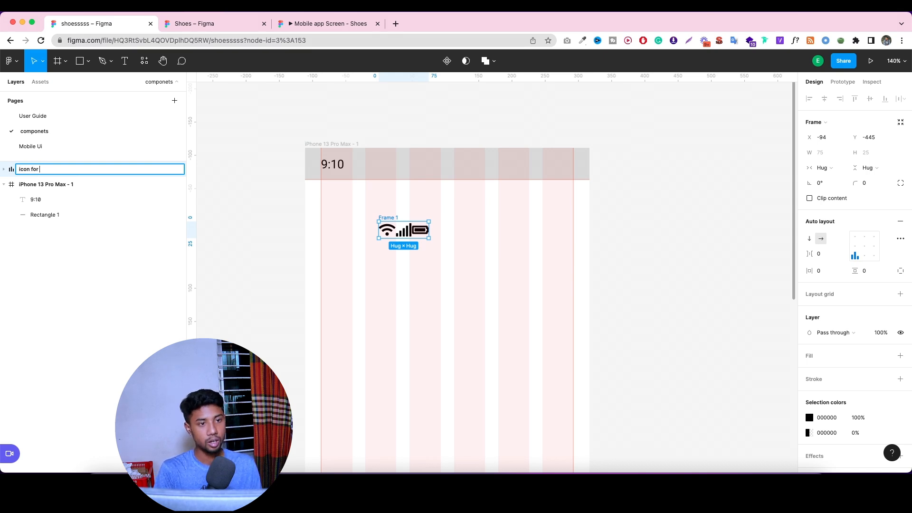
type("icon for bar")
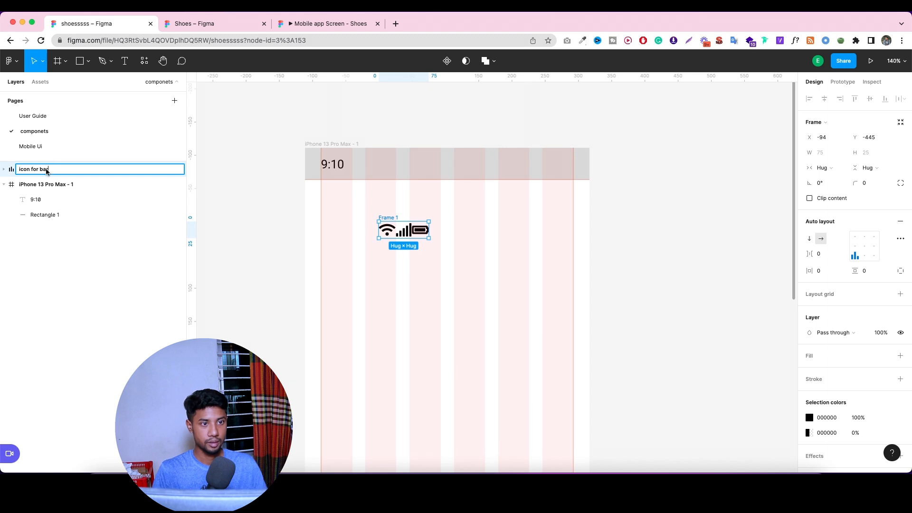
left_click(305, 249)
Set the icon frame's spacing mode to Space between and widen the frame to 90.
left_click(393, 219)
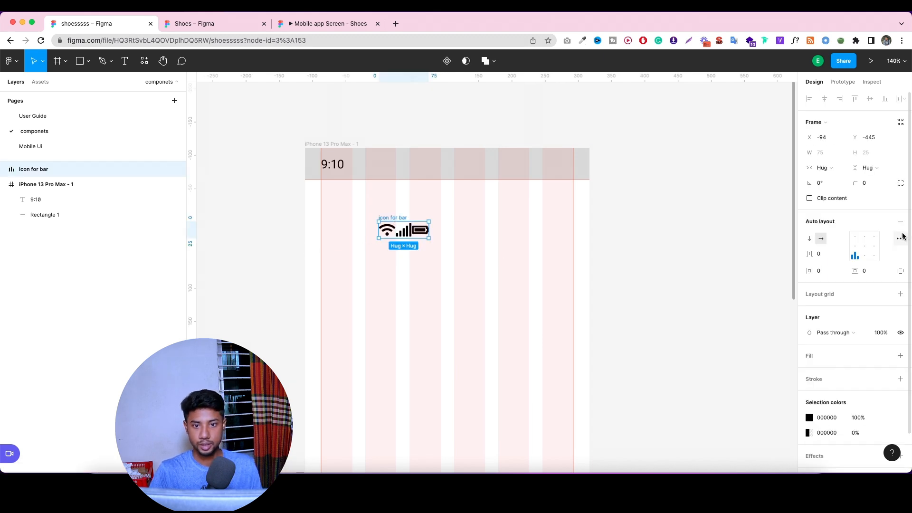
left_click(900, 238)
left_click(771, 319)
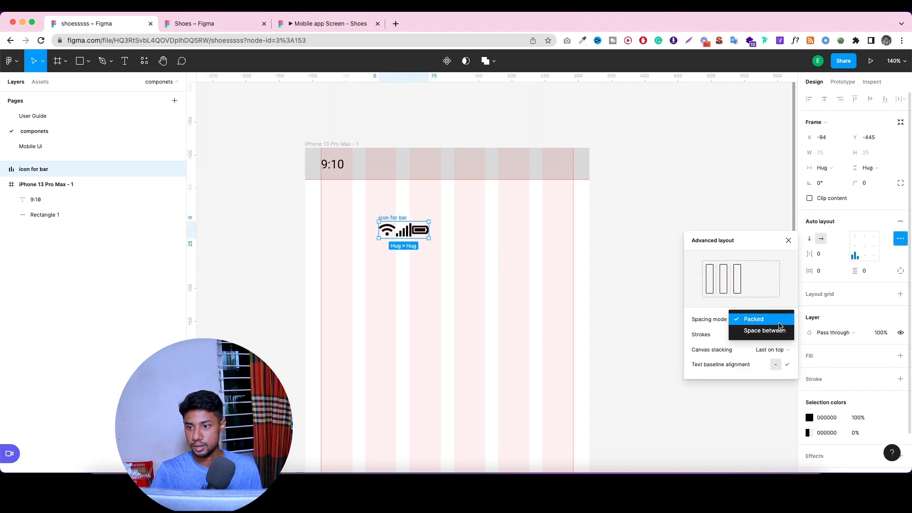
left_click(759, 332)
left_click_drag(429, 229, 438, 229)
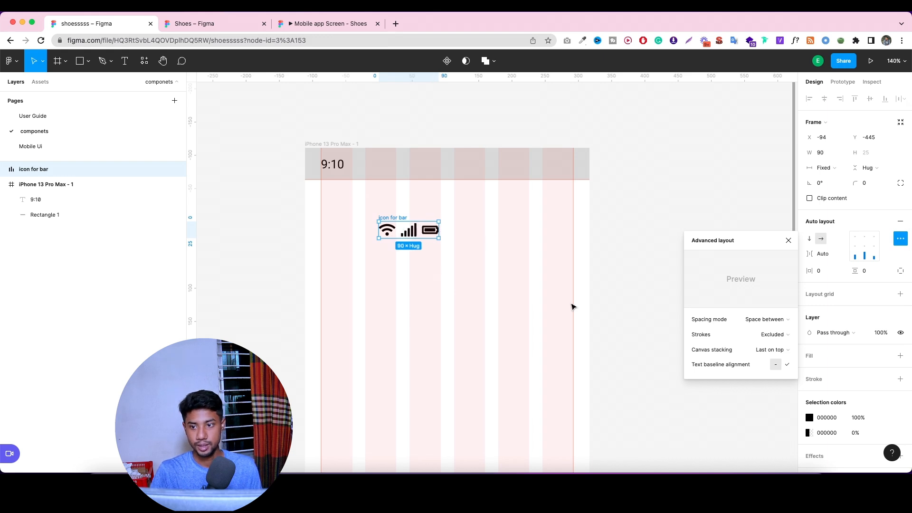
Move the whole "icon for bar" frame onto the grey bar, with its right edge on the last column's guide.
left_click(478, 279)
left_click(408, 231)
left_click(35, 168)
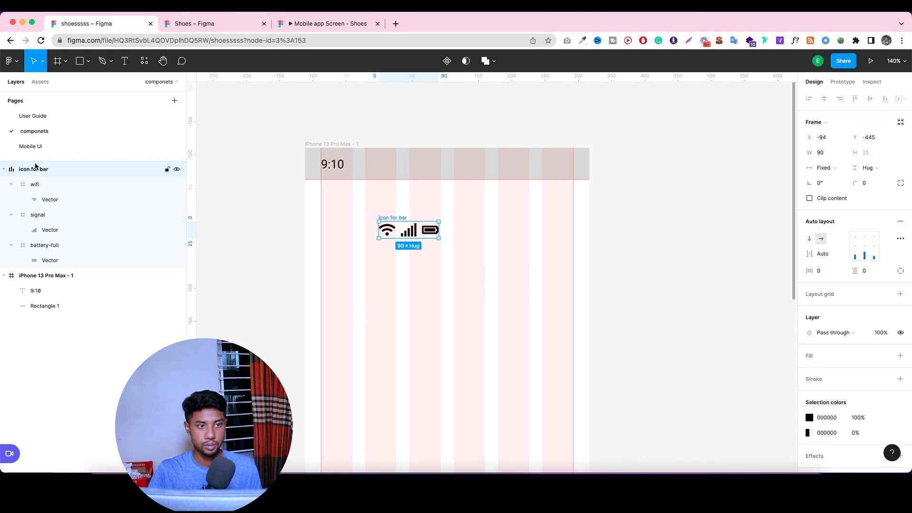
left_click_drag(416, 233, 550, 170)
Set the icon frame's auto layout alignment to centre.
left_click(900, 239)
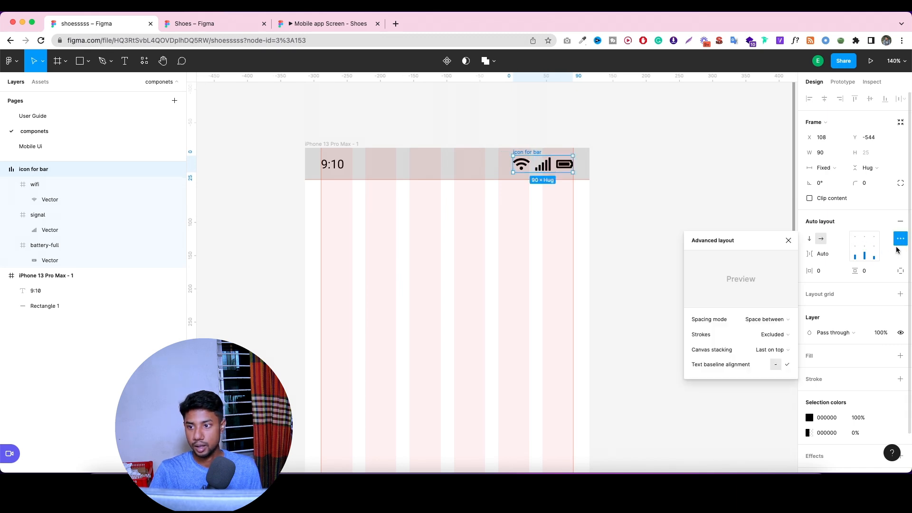
left_click(874, 246)
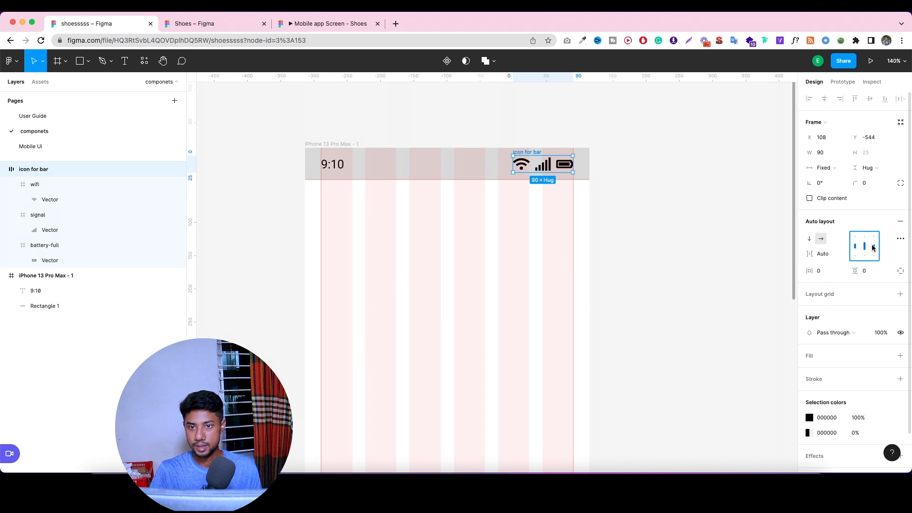
left_click(873, 247)
left_click(900, 238)
left_click(863, 248)
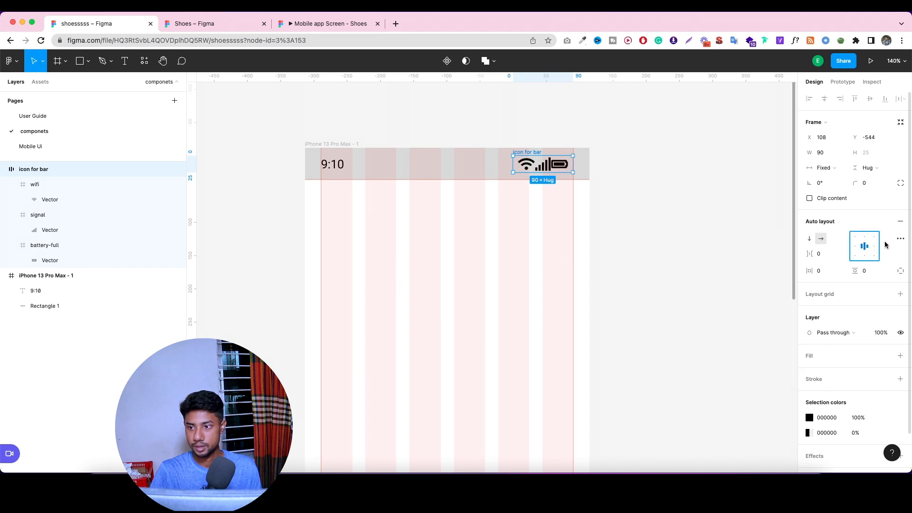
Set the icon frame's spacing mode to Space between again and extend its left edge to a width of 94.
left_click(901, 239)
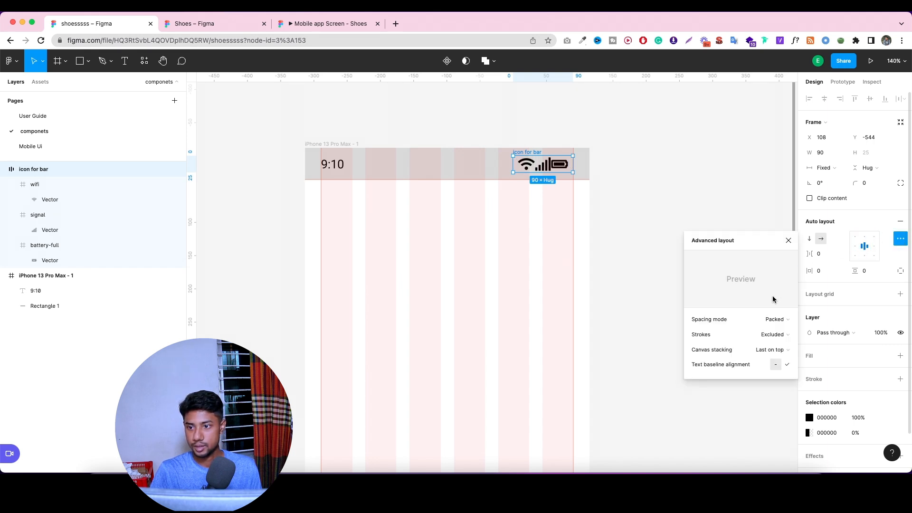
left_click(594, 195)
double_click(548, 163)
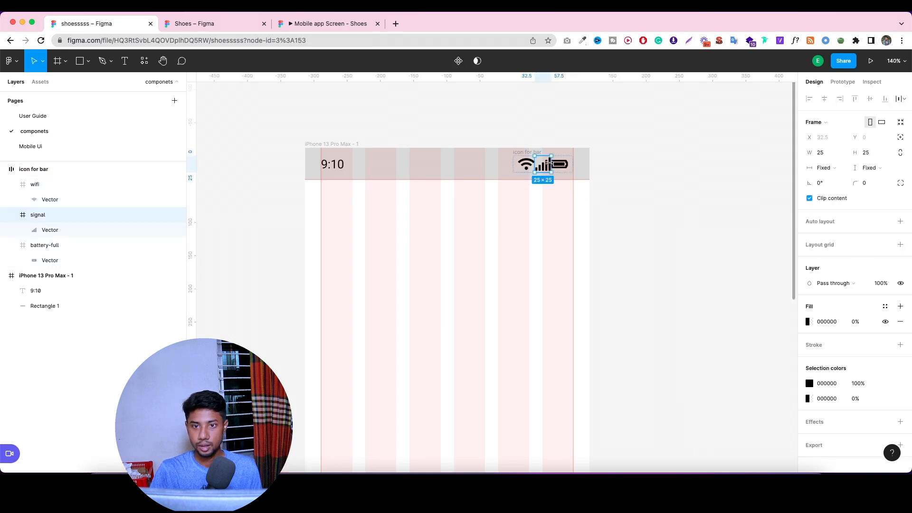
left_click(47, 170)
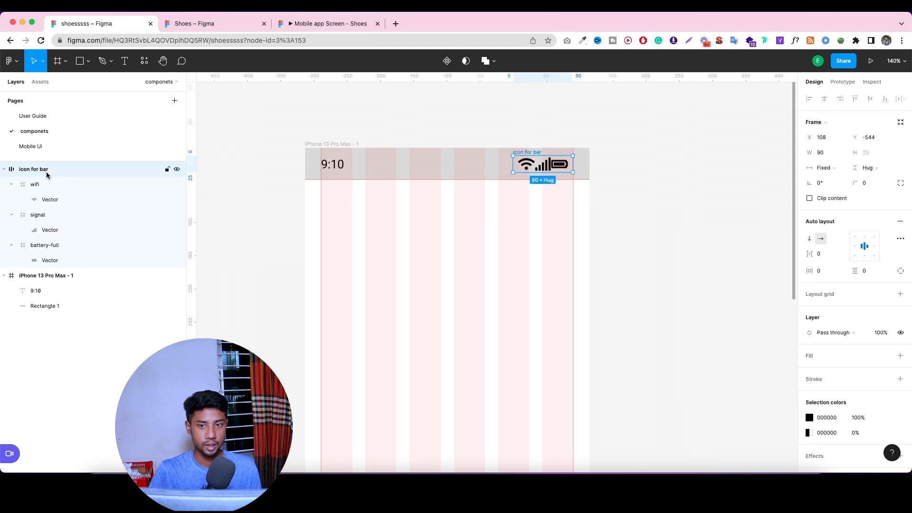
left_click(898, 241)
left_click(770, 319)
left_click(774, 331)
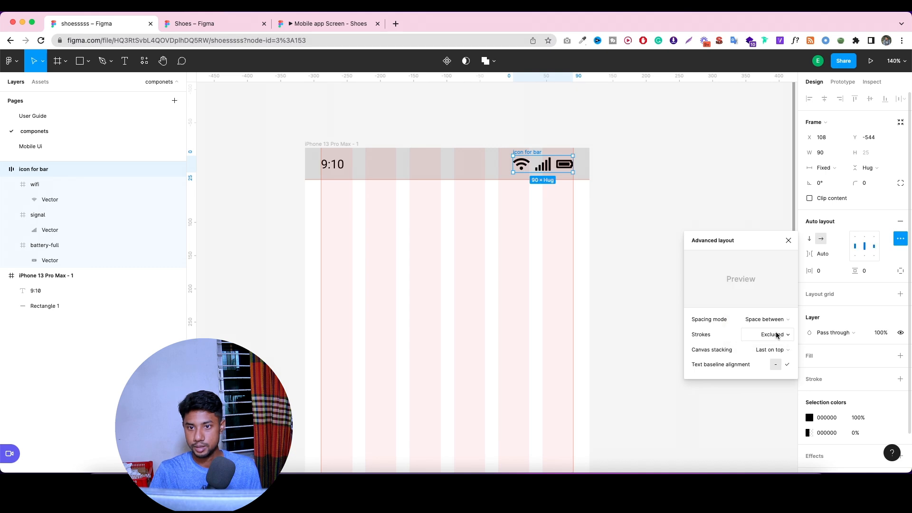
left_click_drag(512, 164, 509, 163)
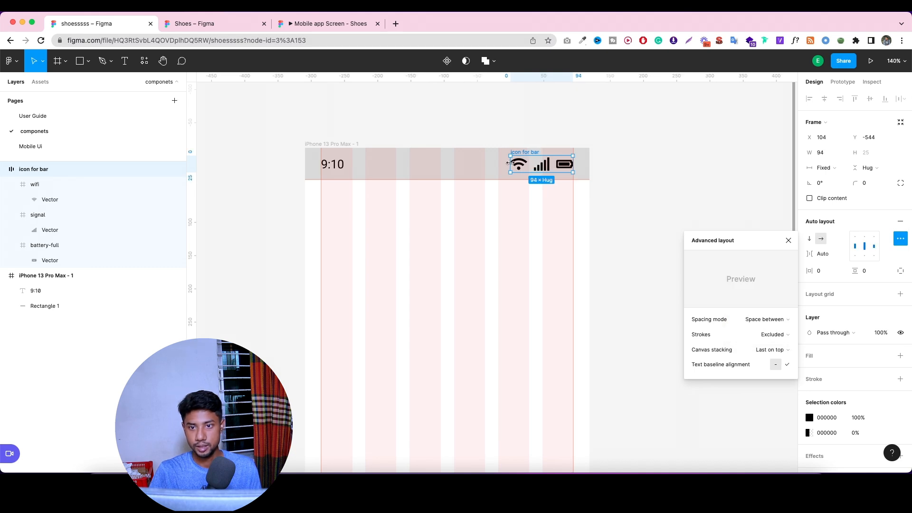
left_click(651, 153)
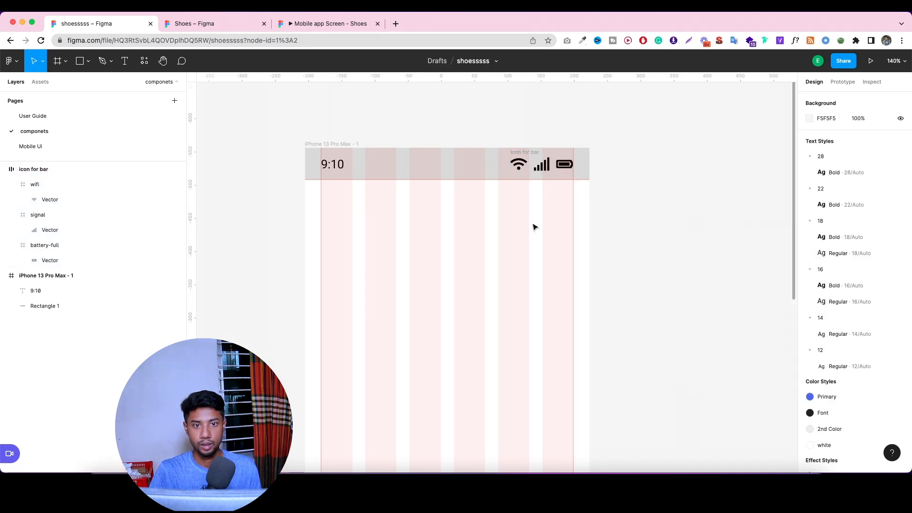
Change the grey status bar rectangle's fill to white.
left_click(68, 175)
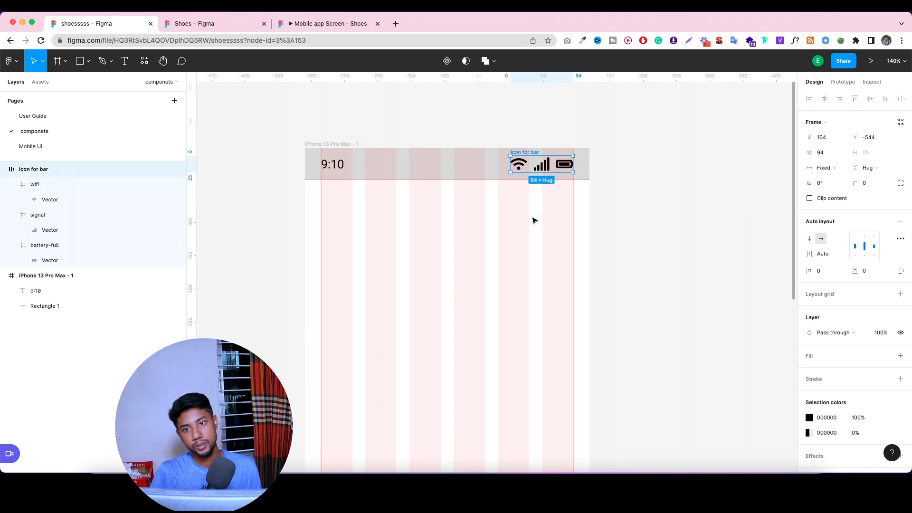
left_click(417, 169)
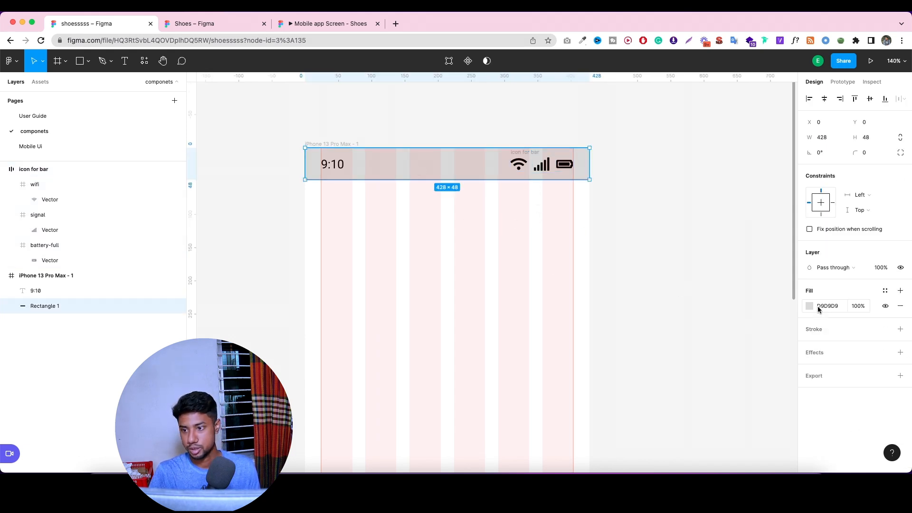
left_click(817, 306)
left_click(677, 190)
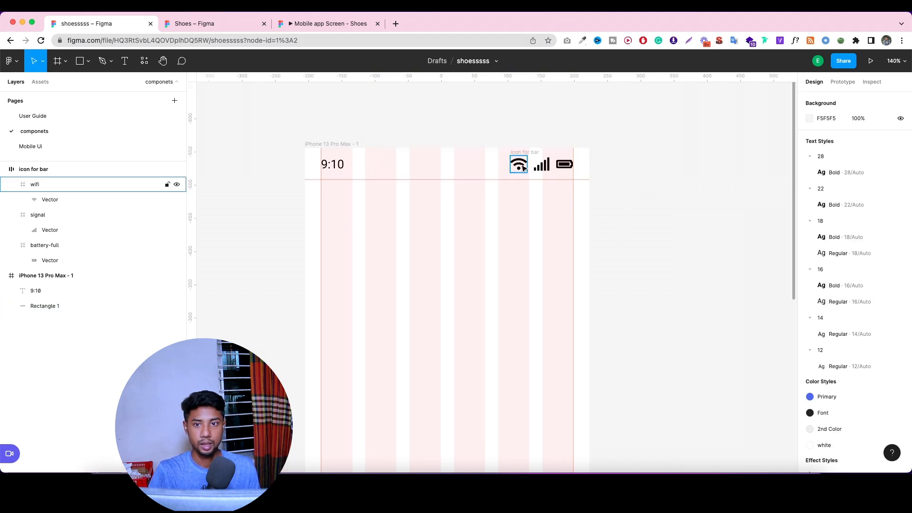
Extend the "icon for bar" frame's left edge to a width of 101.
left_click(45, 170)
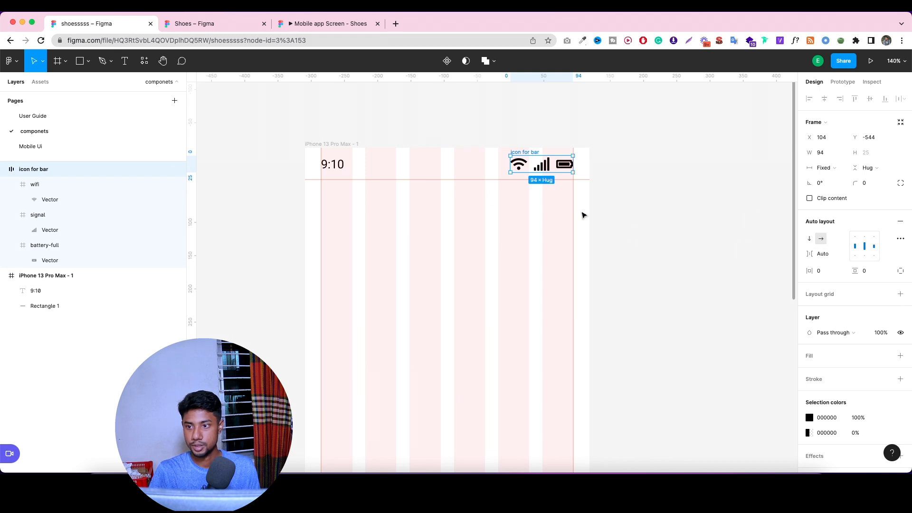
left_click_drag(507, 163, 505, 161)
left_click(649, 196)
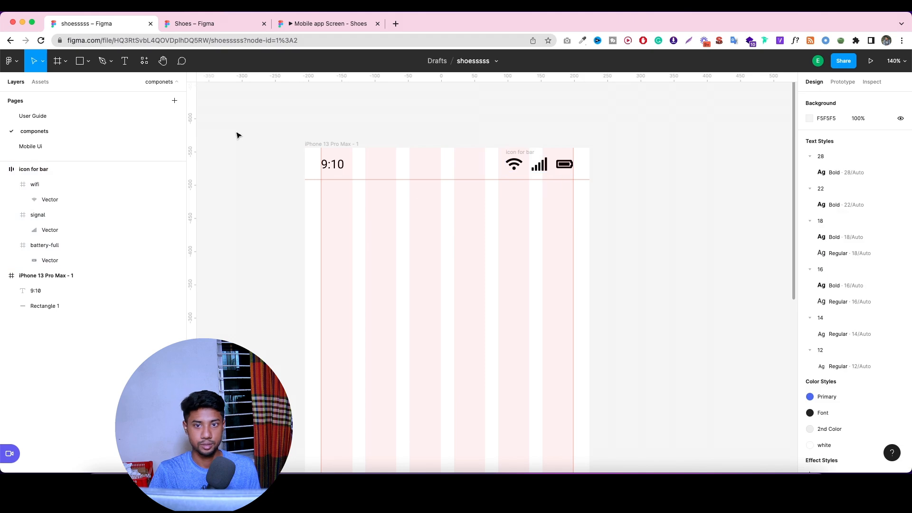
Select the "icon for bar" frame and open the presentation preview.
left_click(55, 167)
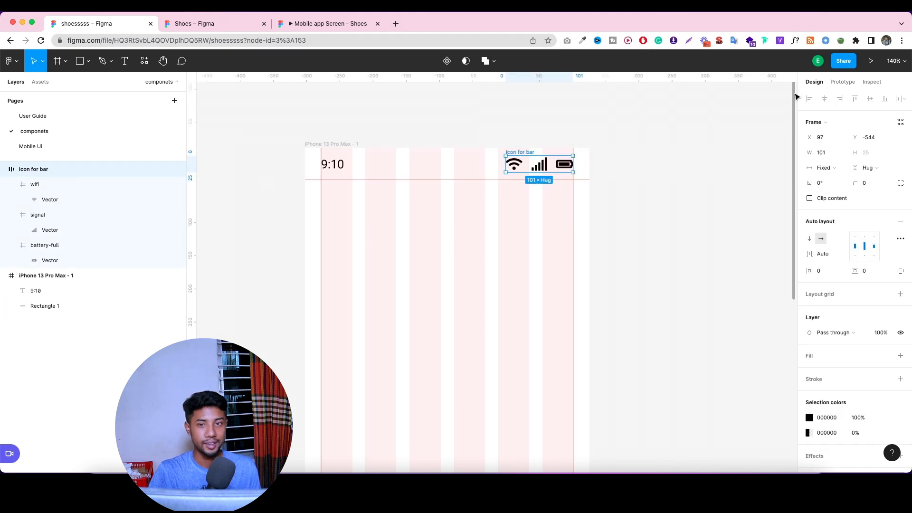
left_click(868, 63)
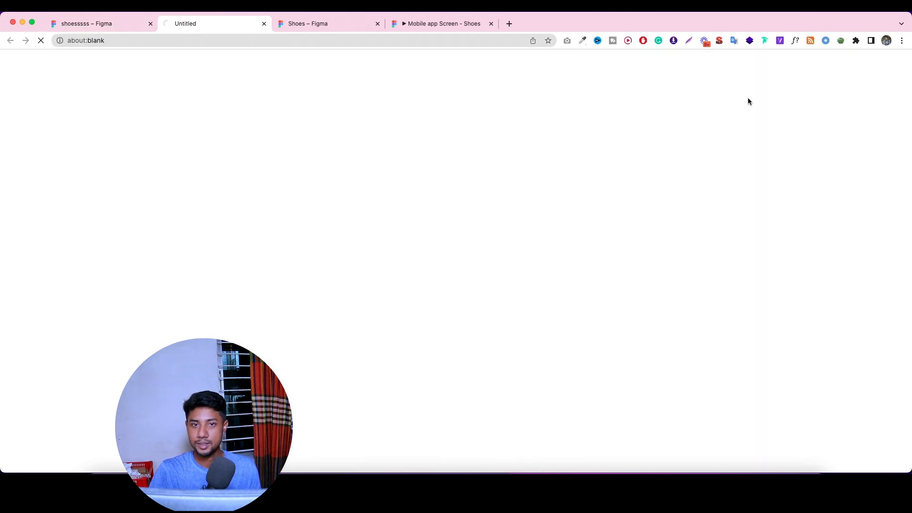
Check how the status bar shows in the presentation preview and return to the design file.
left_click(122, 26)
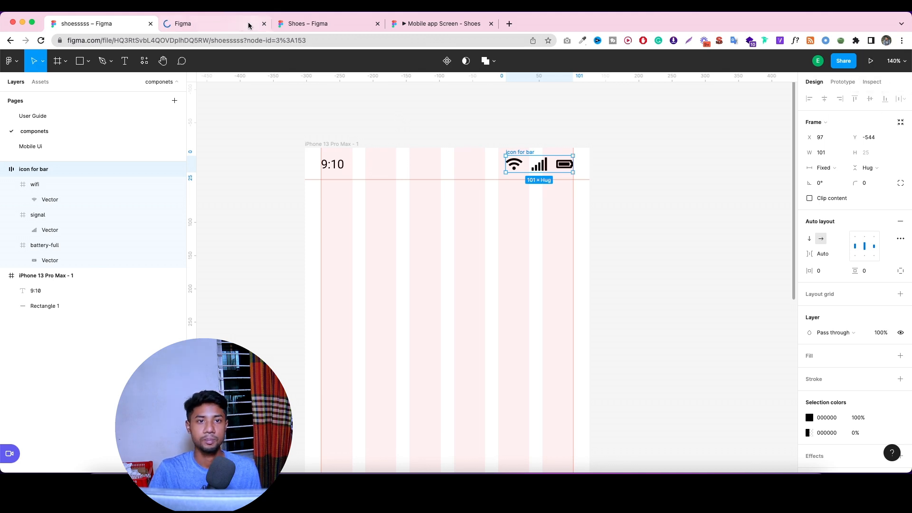
left_click(226, 24)
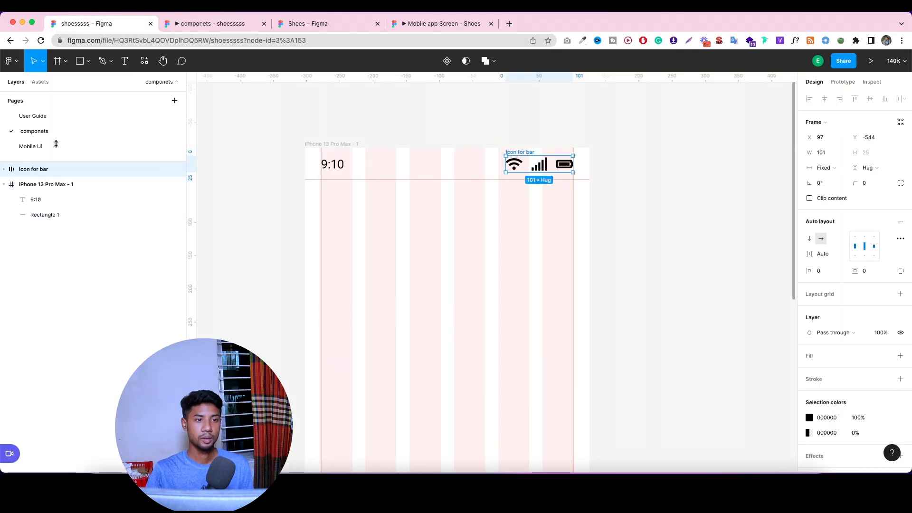
left_click(227, 23)
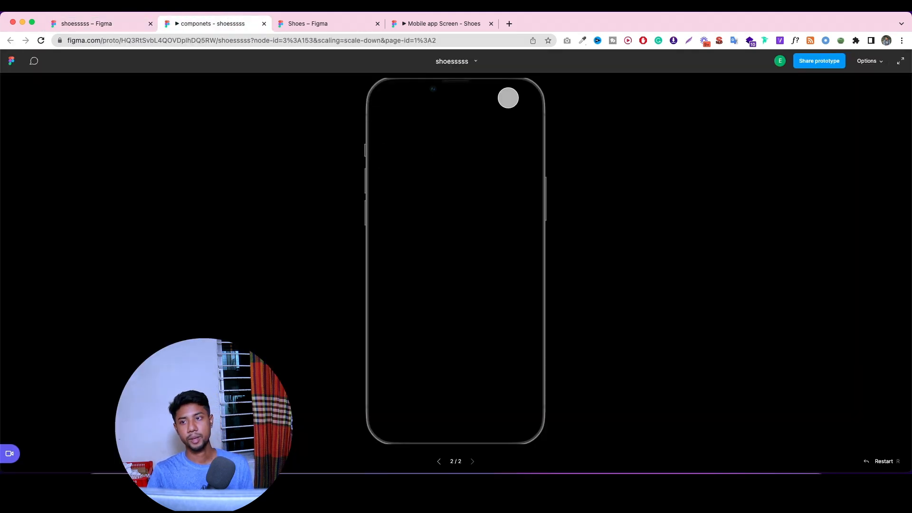
left_click(133, 25)
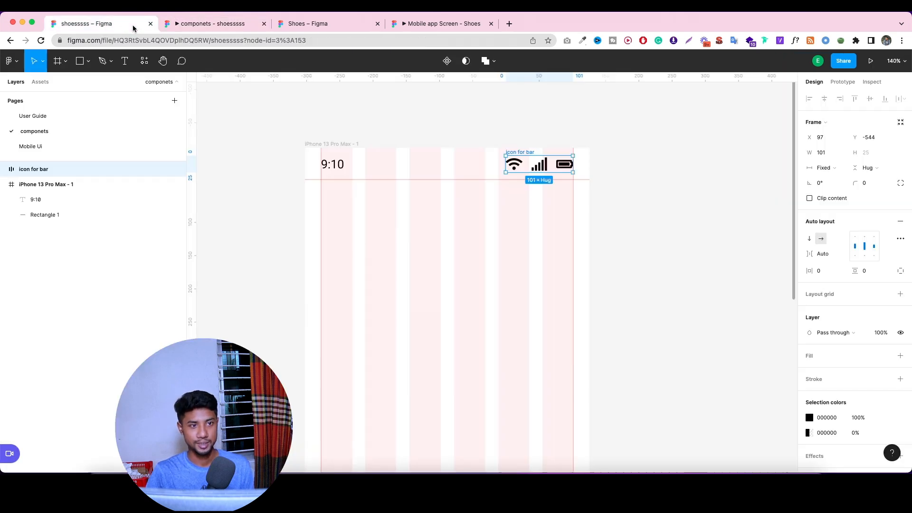
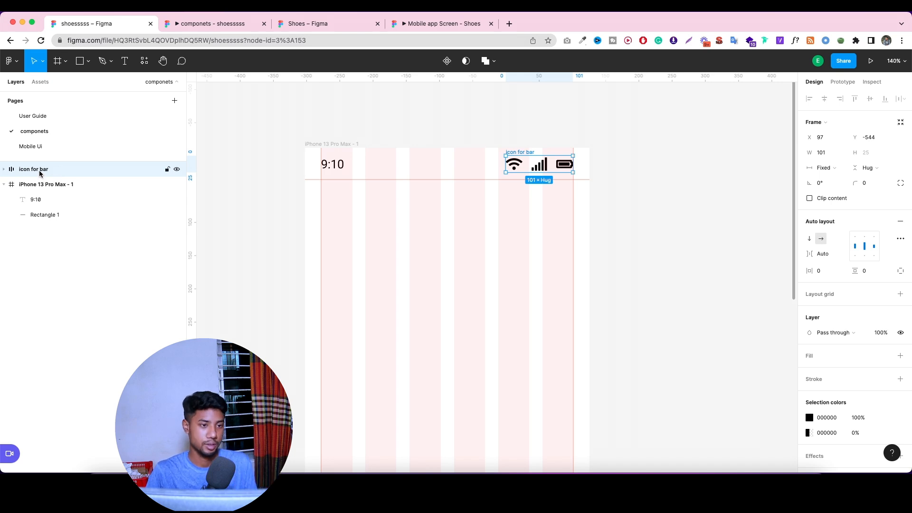
Move the "icon for bar" layer inside the "iPhone 13 Pro Max - 1" frame and check it in the preview.
left_click_drag(41, 173, 75, 171)
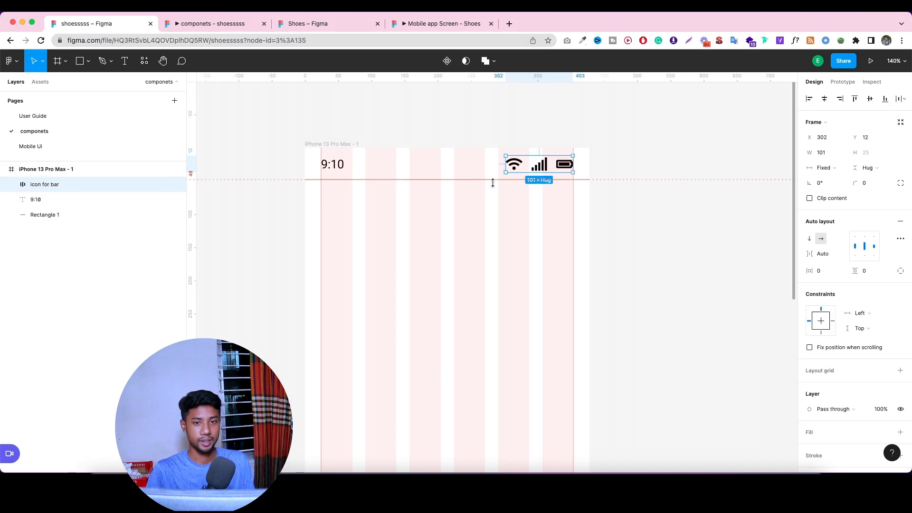
left_click(225, 24)
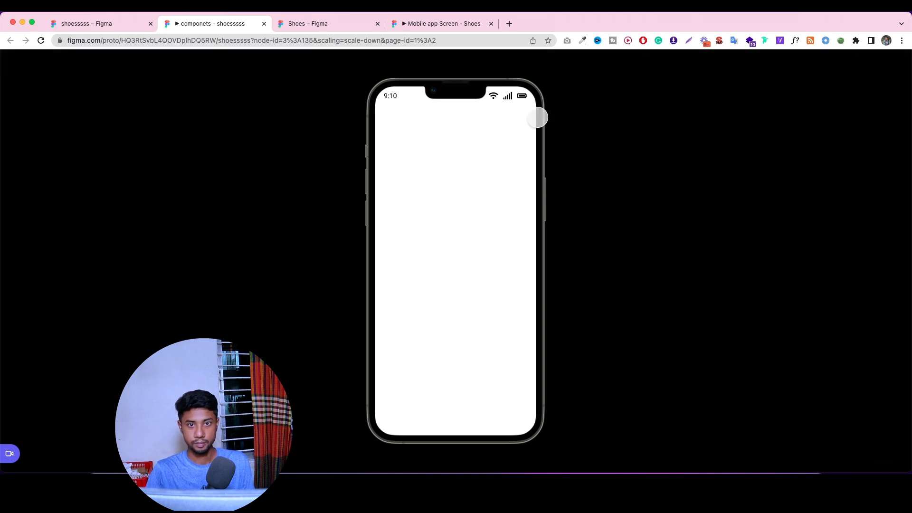
left_click(97, 29)
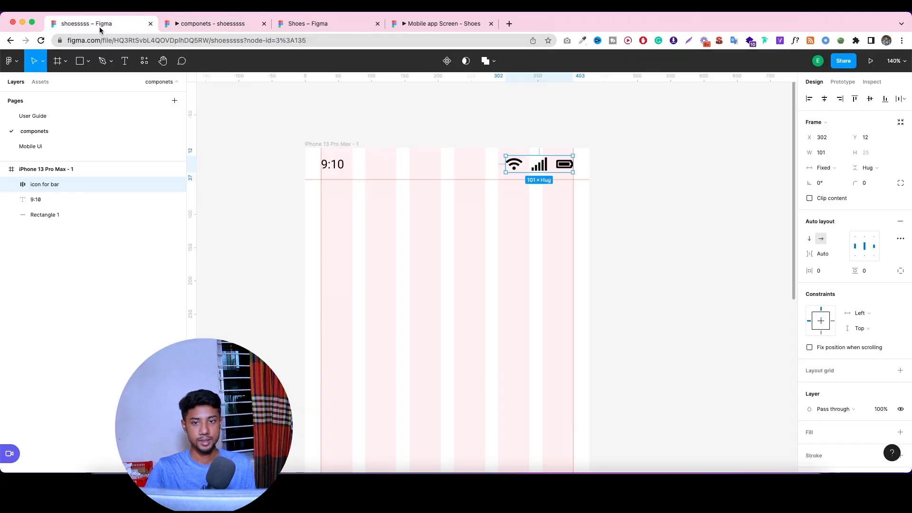
Scale the wifi, signal and battery icons in the "icon for bar" frame down to 22 × 22 each.
scroll(518, 193, "up", 10)
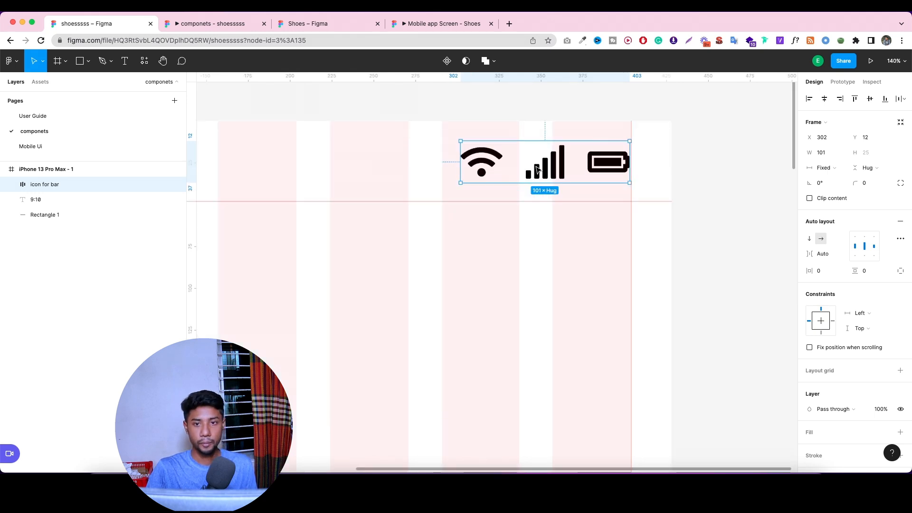
double_click(470, 153)
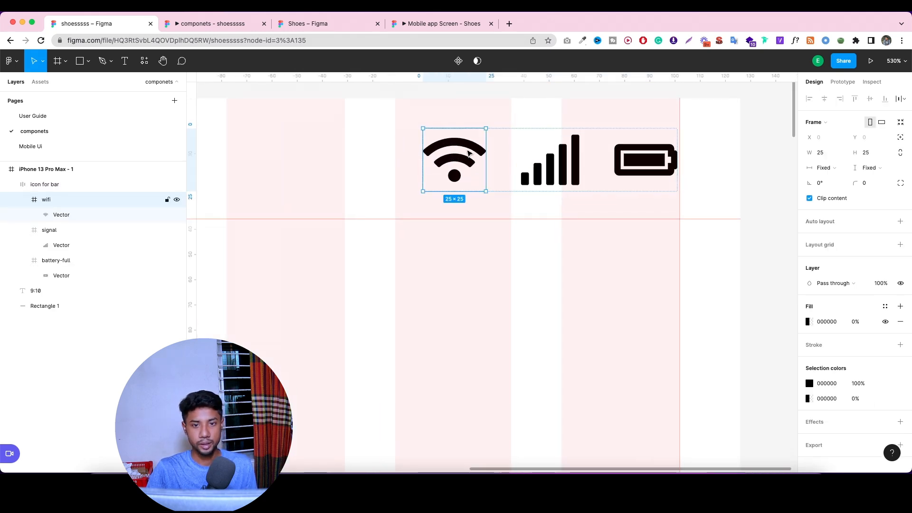
left_click_drag(488, 129, 478, 136)
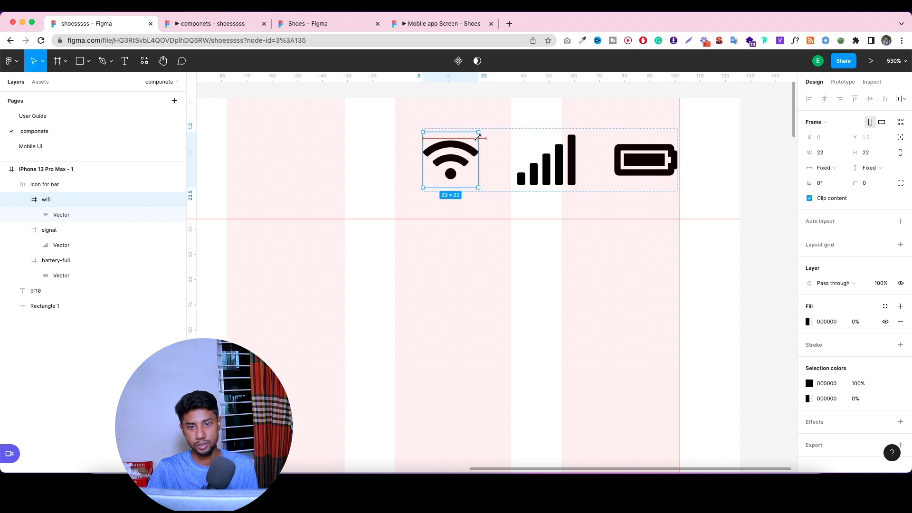
left_click(546, 172)
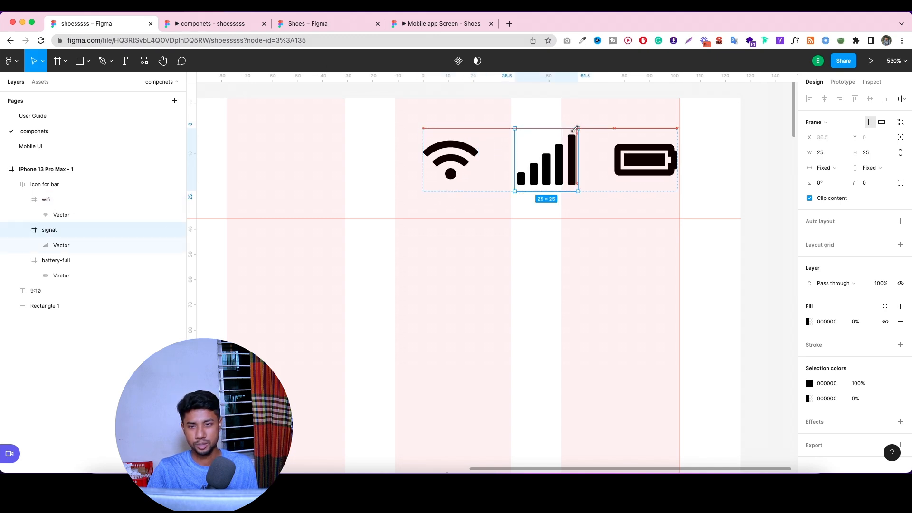
left_click_drag(577, 127, 560, 136)
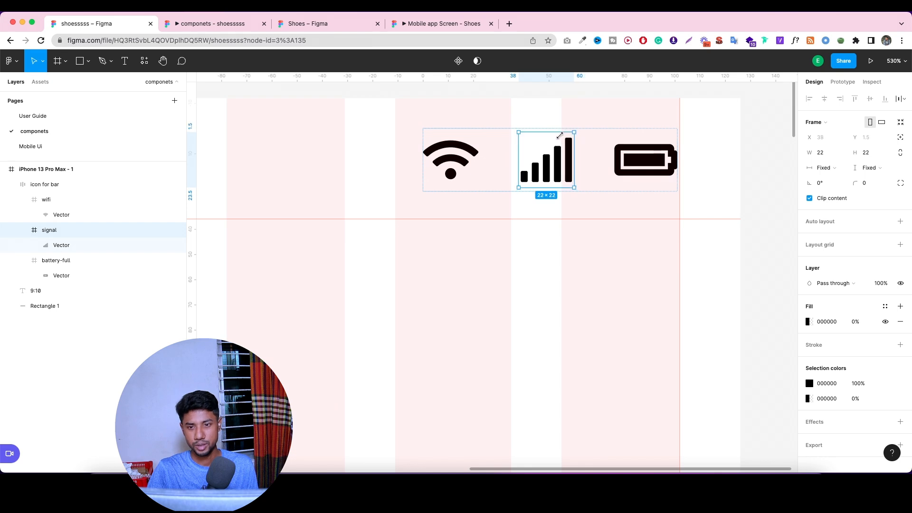
left_click(673, 142)
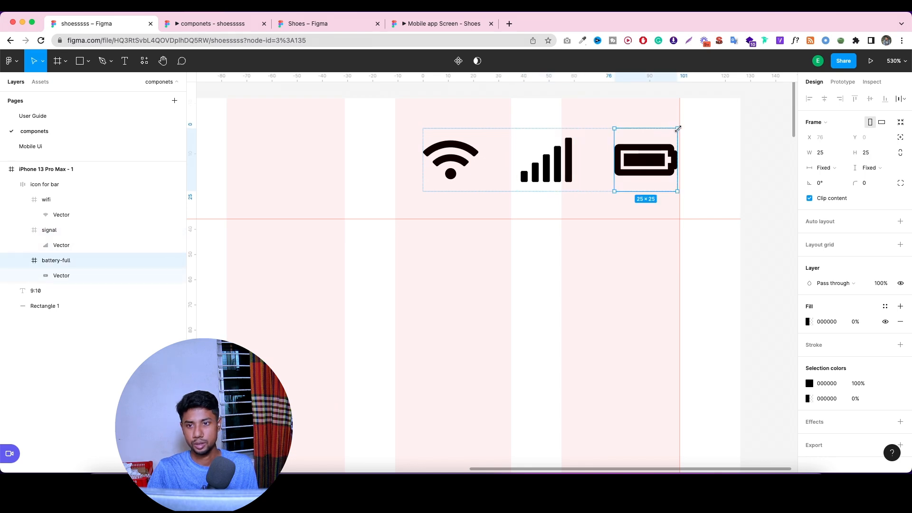
left_click_drag(678, 128, 666, 135)
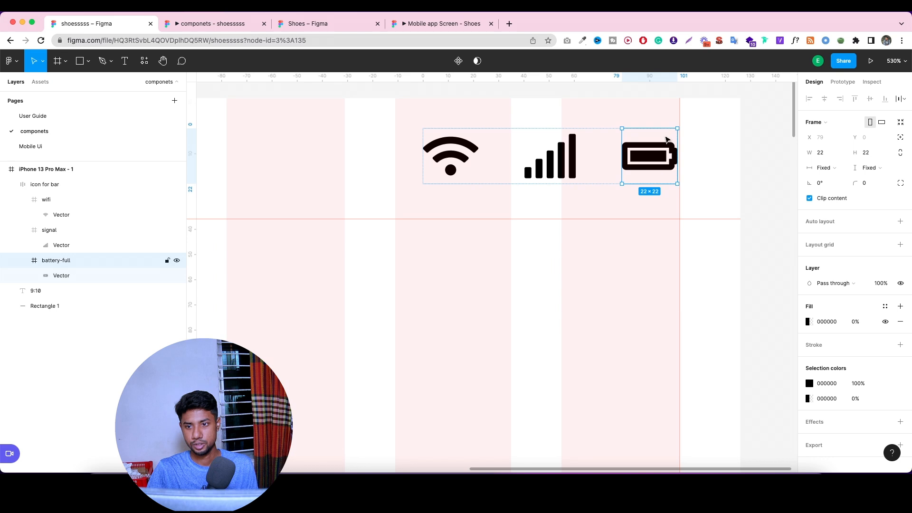
left_click(621, 289)
Narrow the "icon for bar" frame from its left edge to a width of 92 and check it in the preview.
left_click(511, 167)
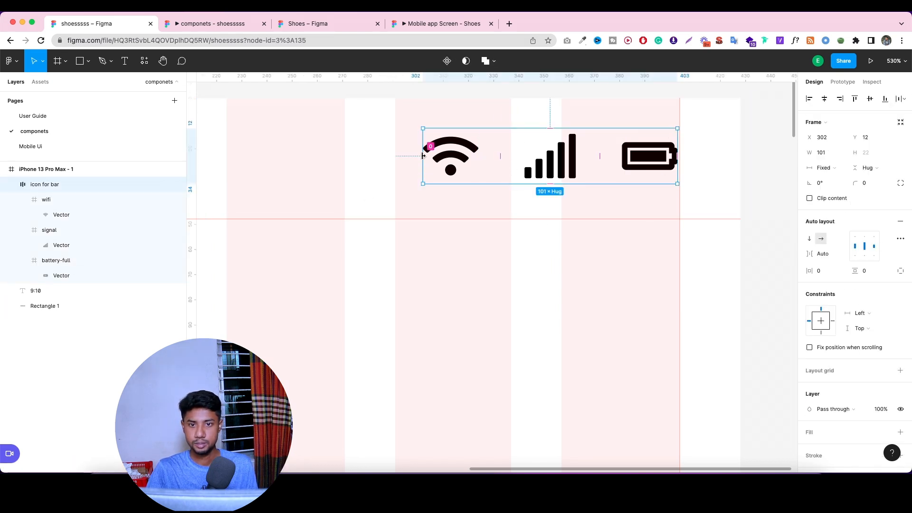
left_click_drag(423, 155, 445, 159)
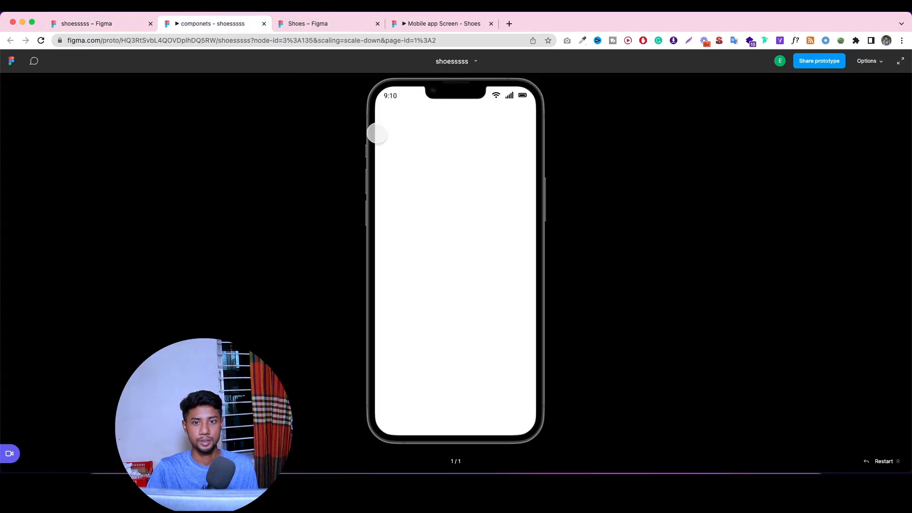
left_click(230, 27)
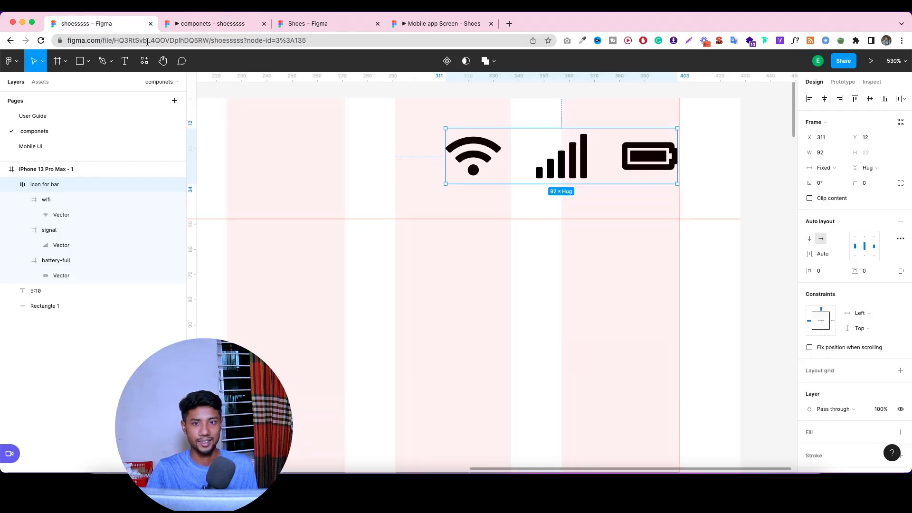
left_click(95, 24)
Shrink the signal icon slightly, the wifi icon to 20 × 20 and the battery icon to about 21 × 21, checking the preview.
left_click(578, 160)
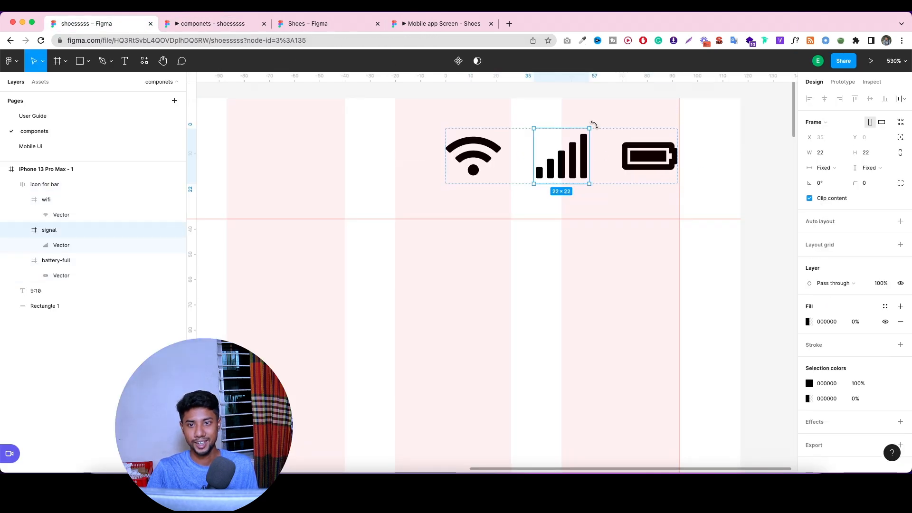
left_click_drag(589, 129, 586, 133)
left_click(486, 153)
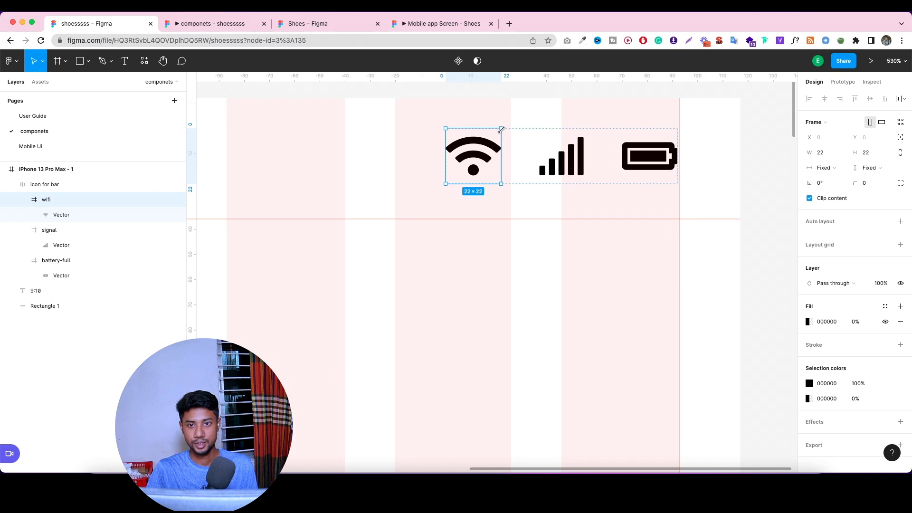
left_click_drag(500, 130, 495, 134)
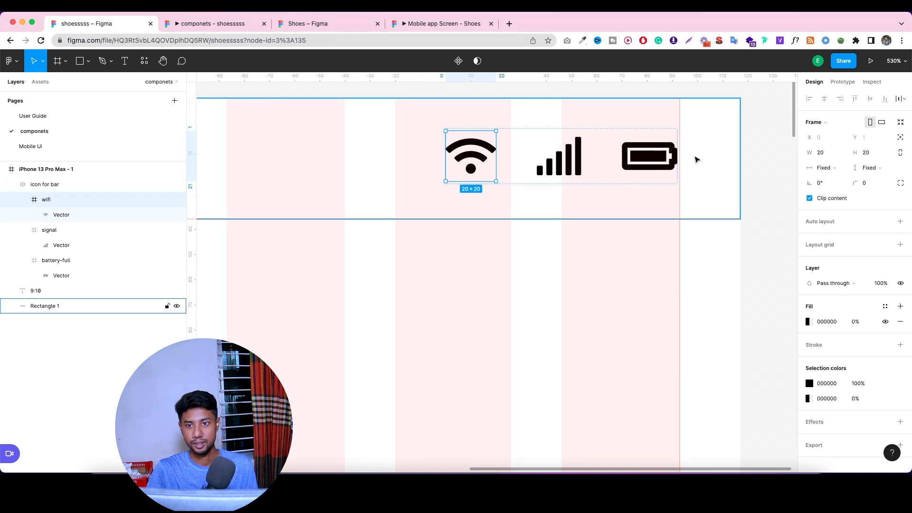
left_click(661, 149)
mouse_move(677, 128)
left_mouse_down()
mouse_move(670, 133)
mouse_move(680, 126)
left_mouse_up()
left_click(459, 269)
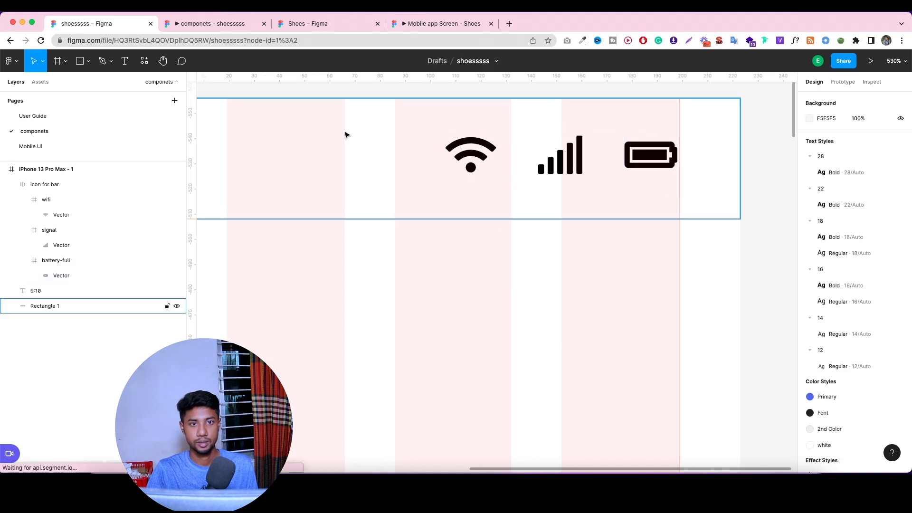
left_click(219, 28)
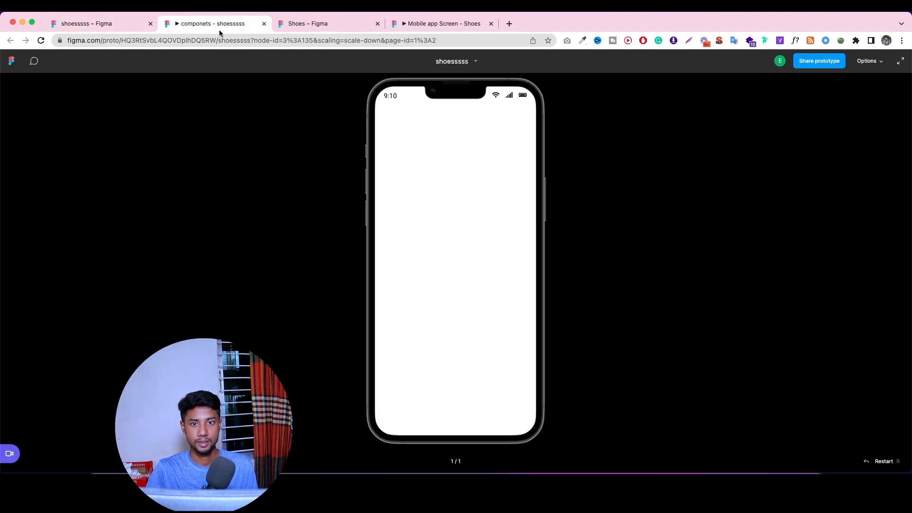
left_click(90, 23)
Narrow the "icon for bar" frame from its left edge to a width of 86 and review it in the preview.
left_click(565, 133)
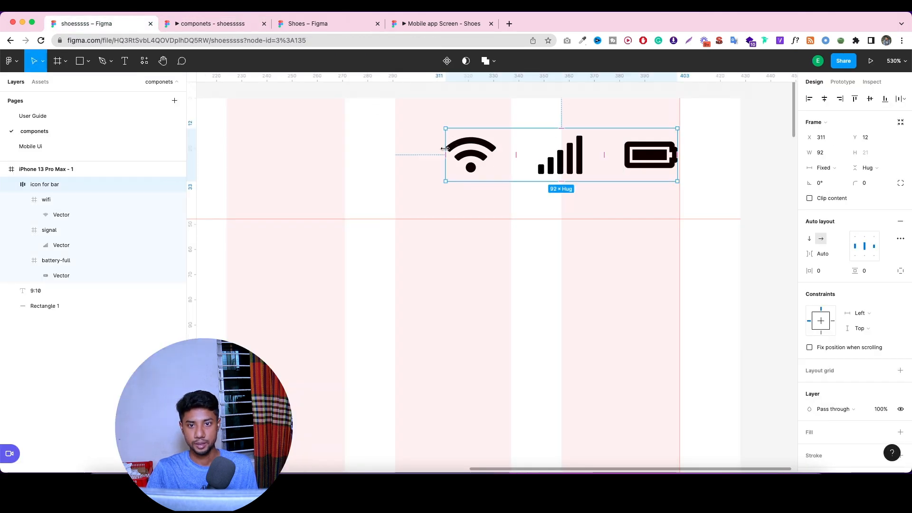
left_click_drag(446, 147, 457, 148)
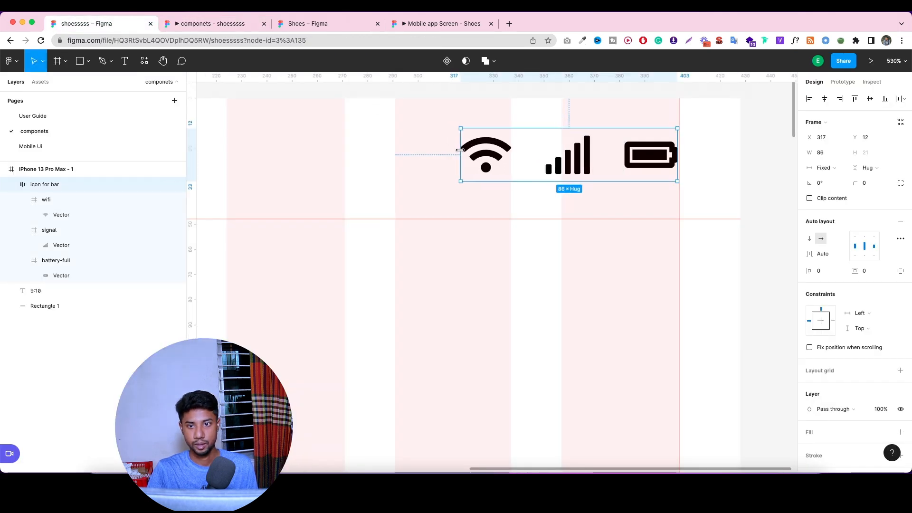
left_click(212, 24)
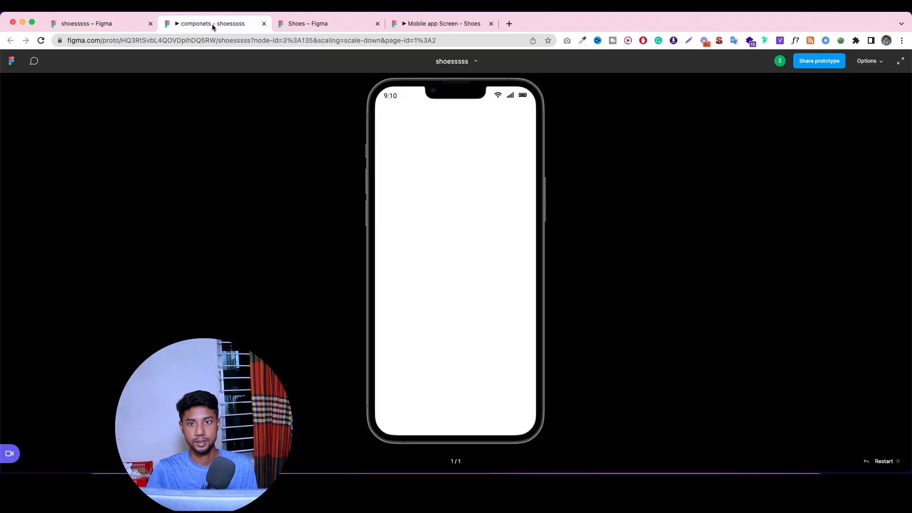
left_click(119, 20)
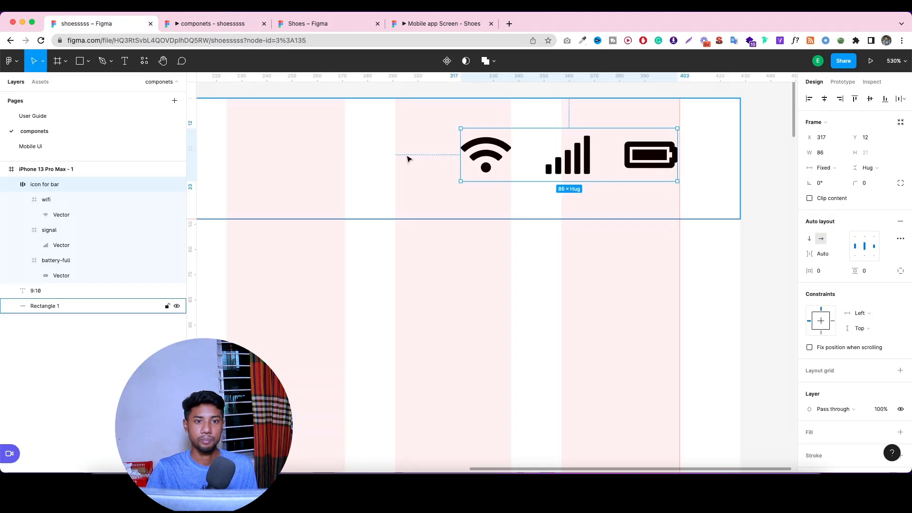
Wrap the 9:10 time text and the "icon for bar" frame together in a horizontal auto layout.
scroll(521, 206, "down", 10)
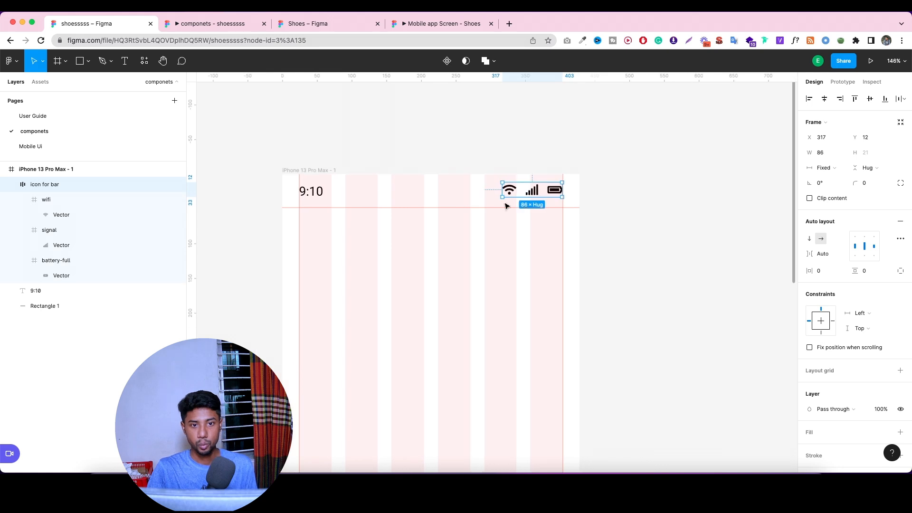
left_click(311, 191)
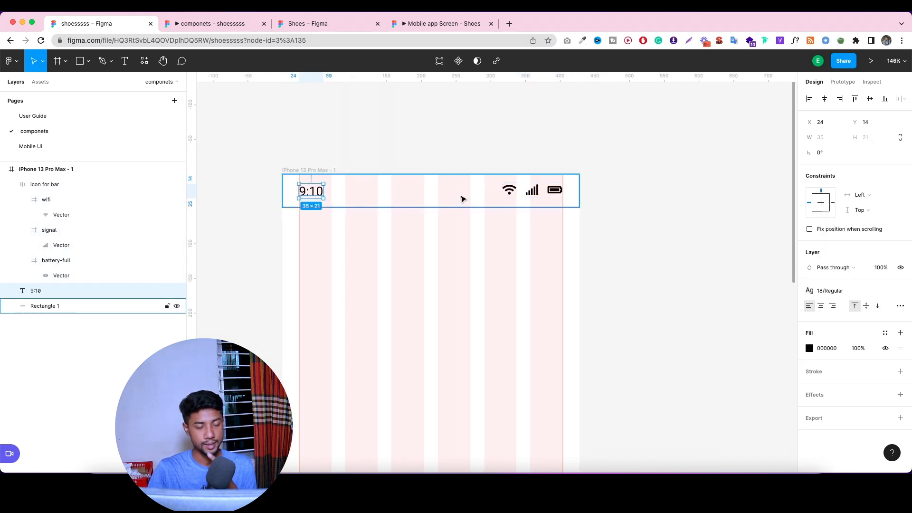
left_click(511, 185)
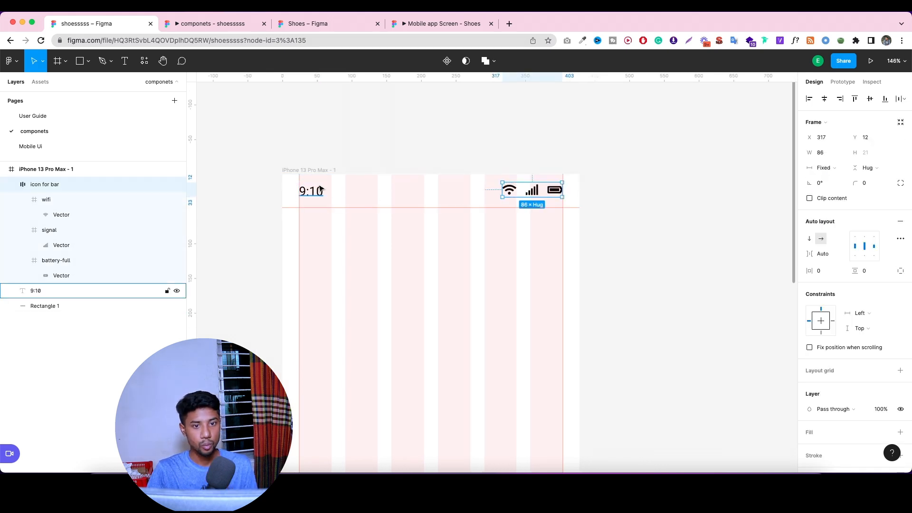
left_click(12, 184)
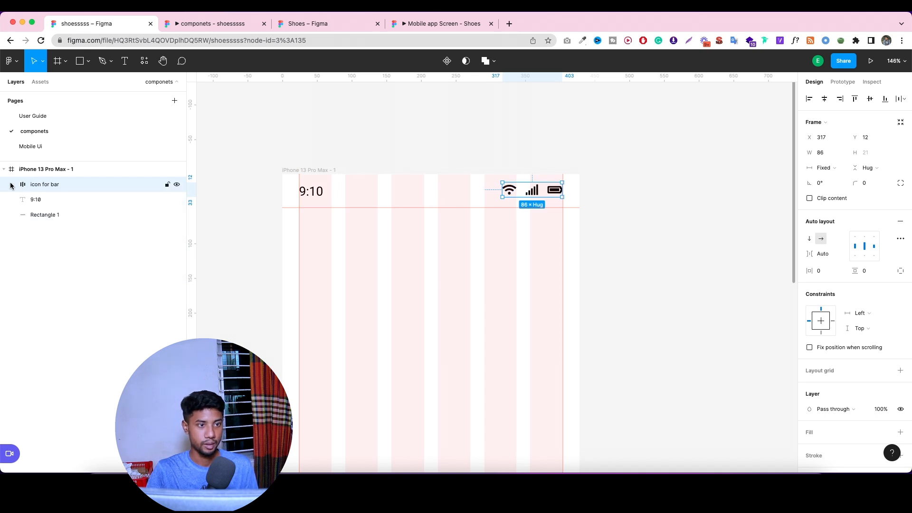
left_click(45, 201, "shift")
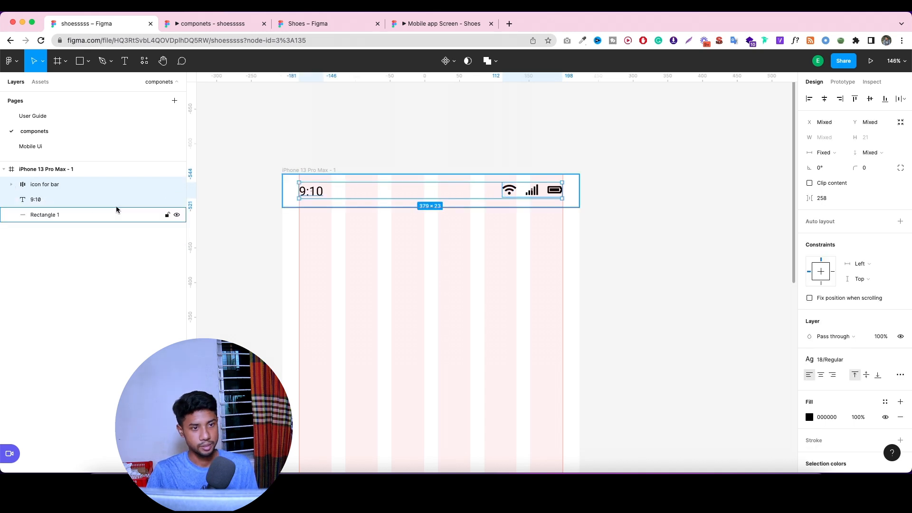
key("shift+a")
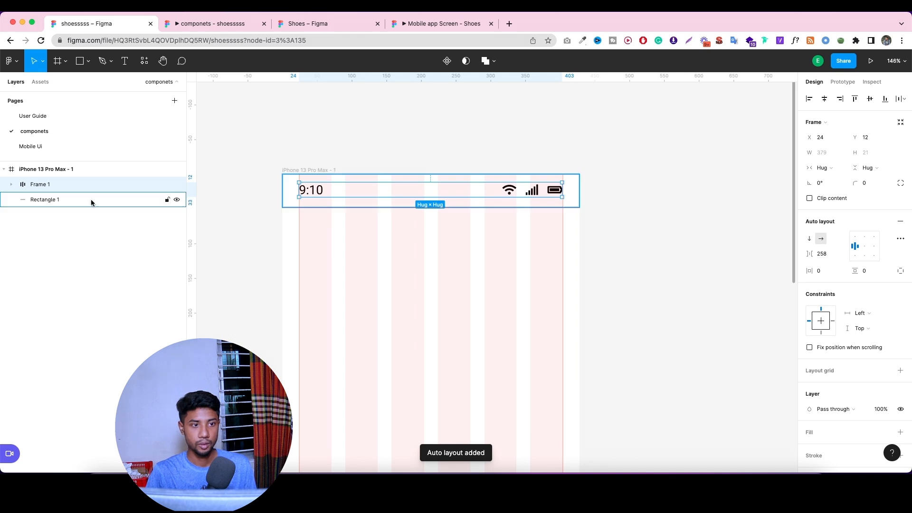
Center-align the contents of the auto layout frame holding the time and icons, and set its item spacing to 0.
left_click(866, 248)
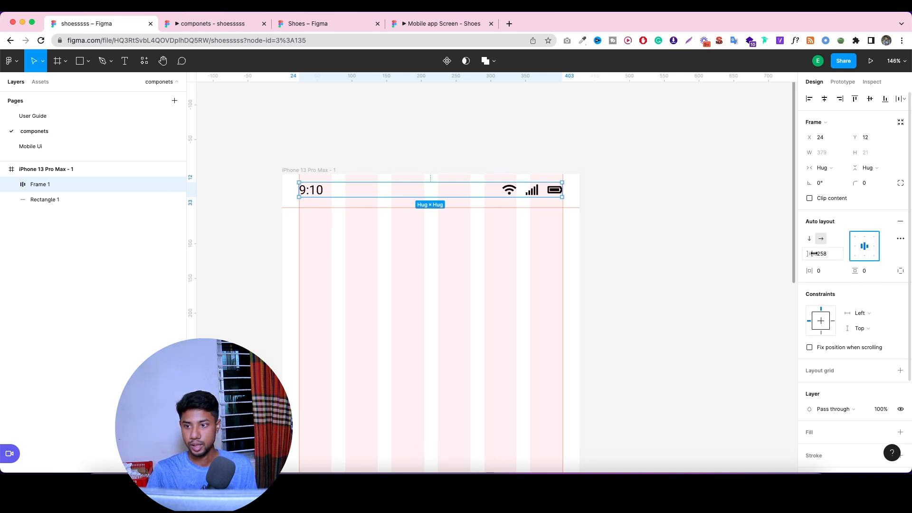
left_click(823, 254)
type("0")
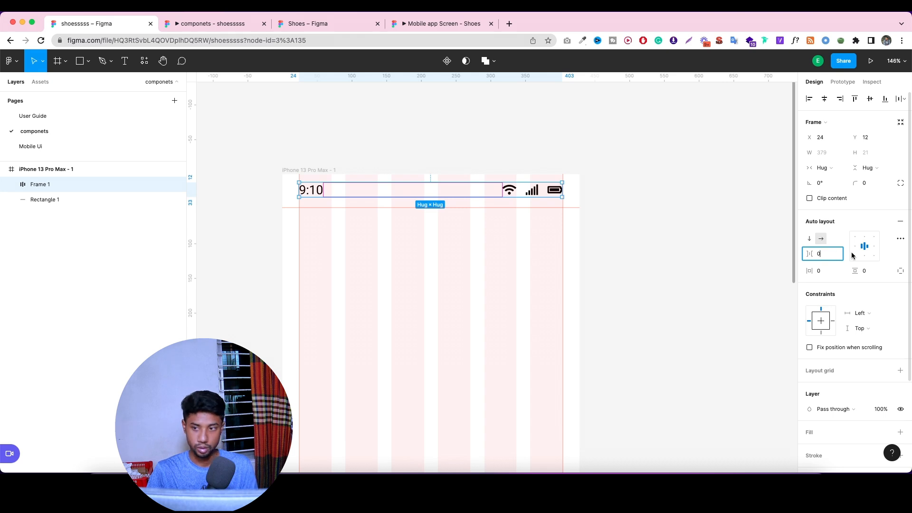
Widen the auto layout frame from its right edge to 380 and set its spacing mode to Space between.
left_click(900, 238)
left_click(788, 322)
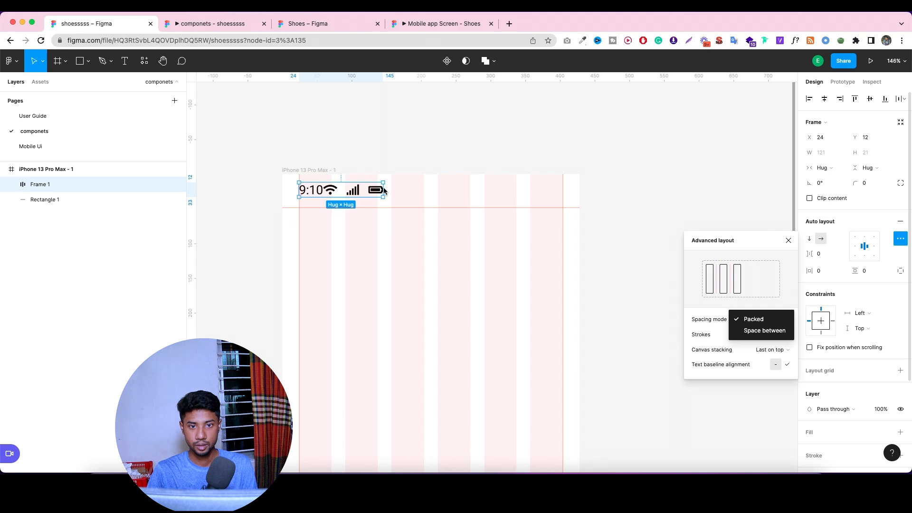
left_click(446, 206)
left_click_drag(384, 190, 562, 190)
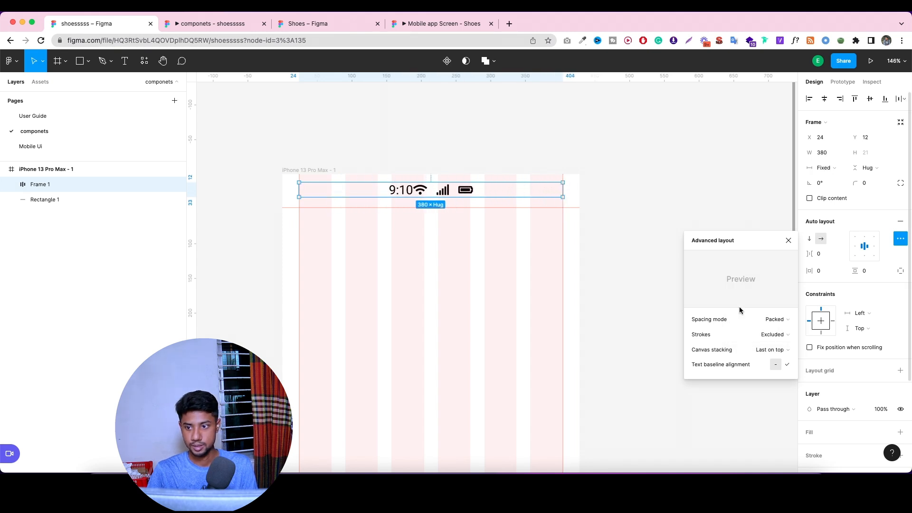
left_click(775, 319)
left_click(765, 330)
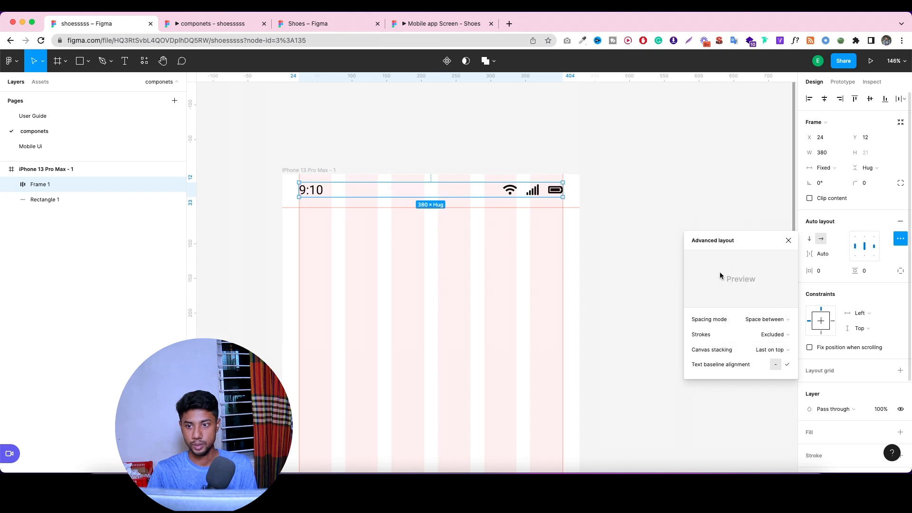
left_click(792, 229)
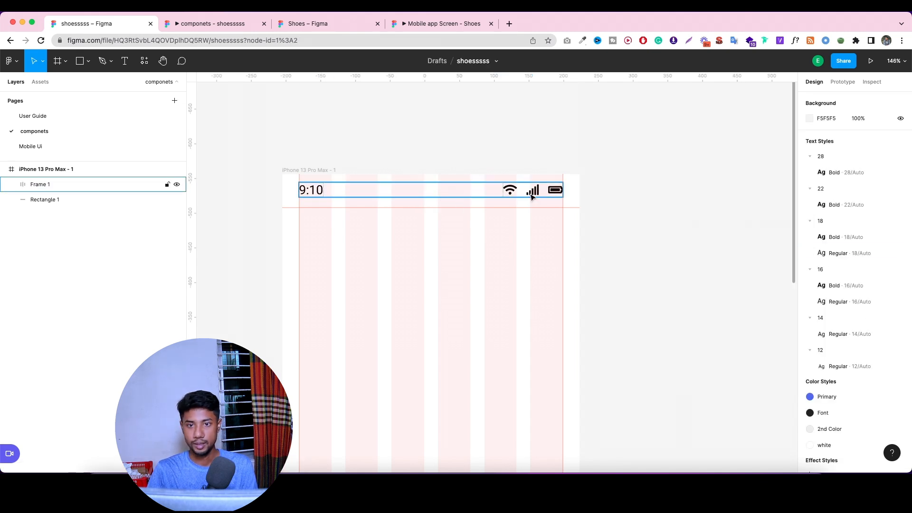
Set the auto layout frame's horizontal padding to 5.
left_click(532, 192)
left_click(829, 276)
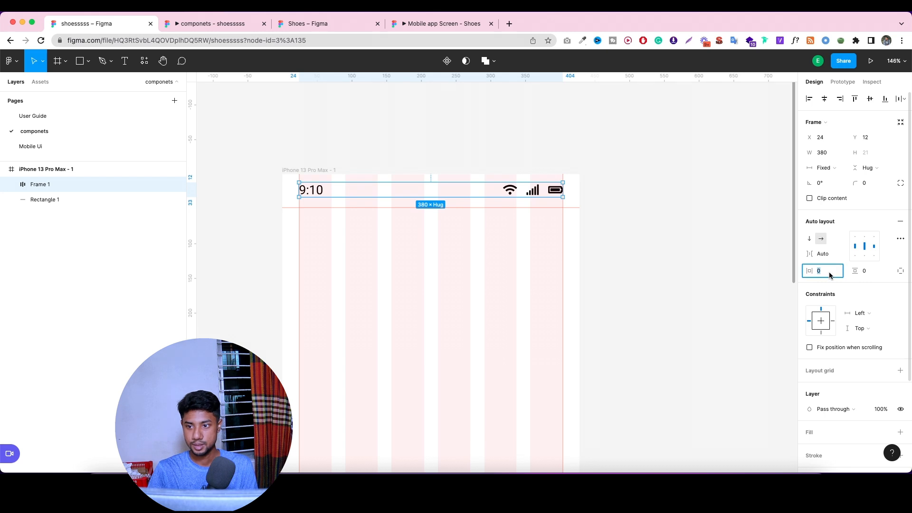
type("5")
key("Return")
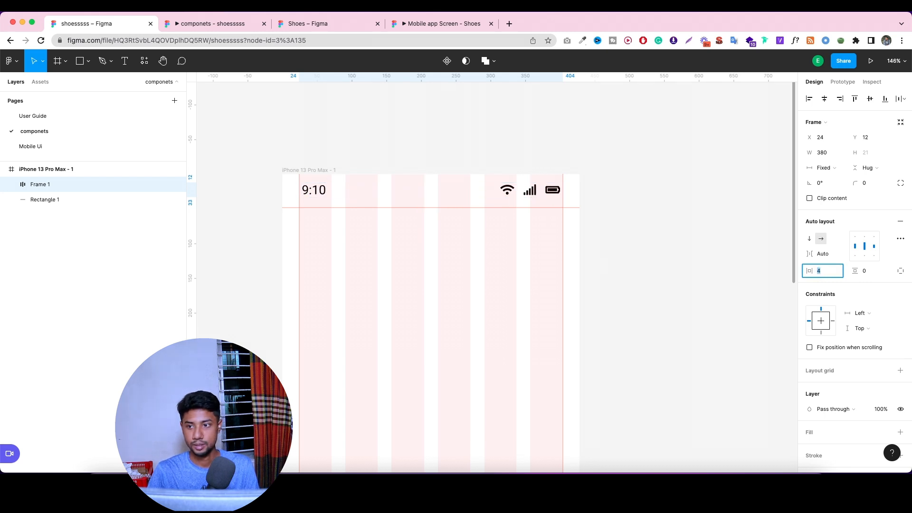
left_click(622, 258)
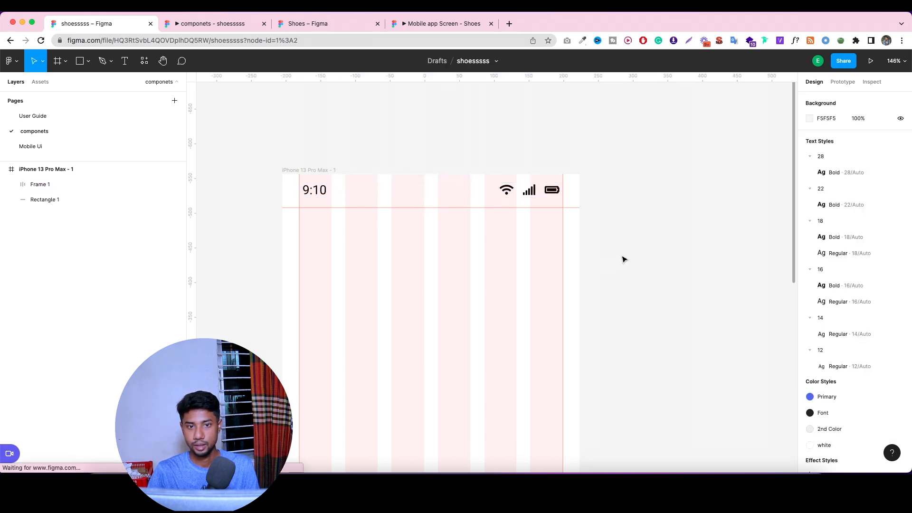
left_click(238, 28)
left_click(119, 23)
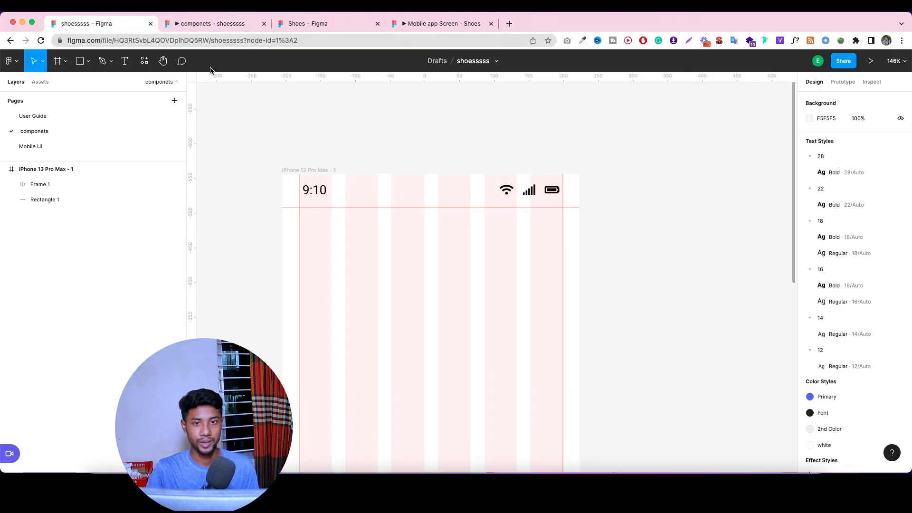
Delete the white background rectangle, Rectangle 1, behind the auto layout frame.
left_click(84, 195)
left_click(57, 182)
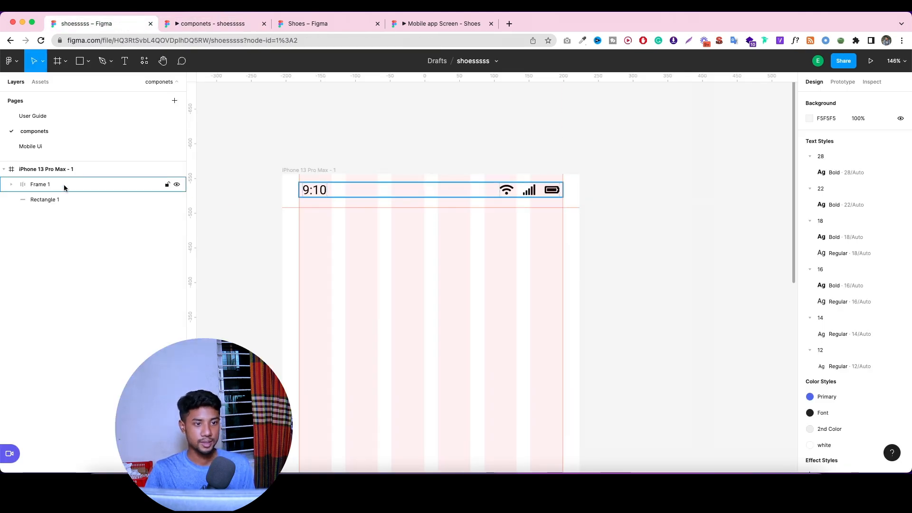
left_click(64, 188)
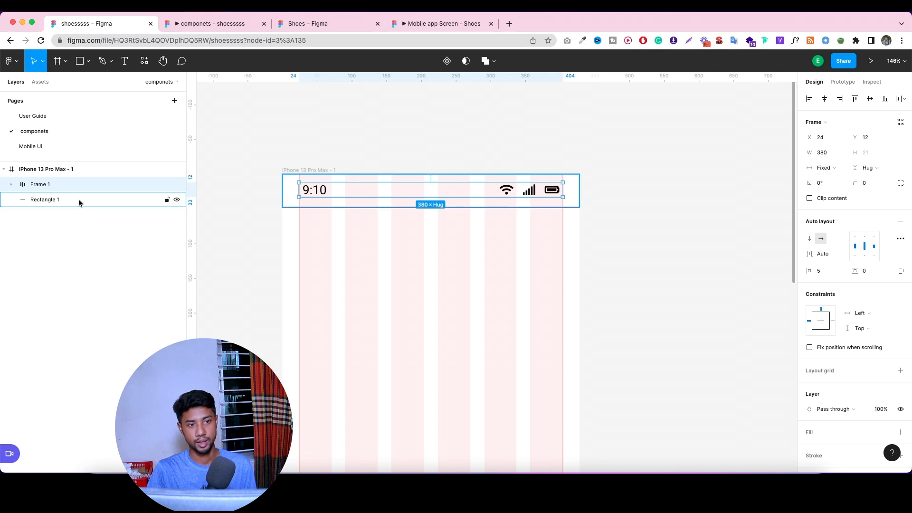
left_click(80, 201)
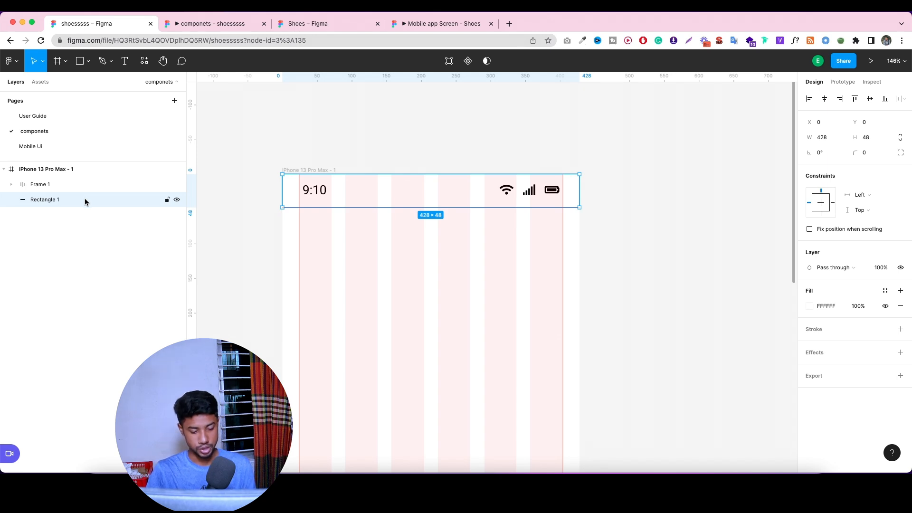
key("Delete")
Fill the auto layout frame, Frame 1, with the Primary color style.
left_click(75, 187)
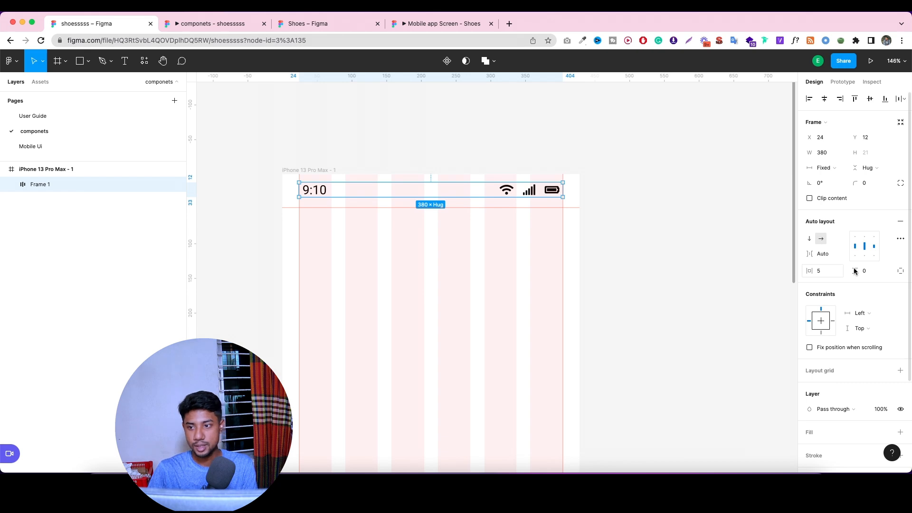
scroll(878, 348, "down", 5)
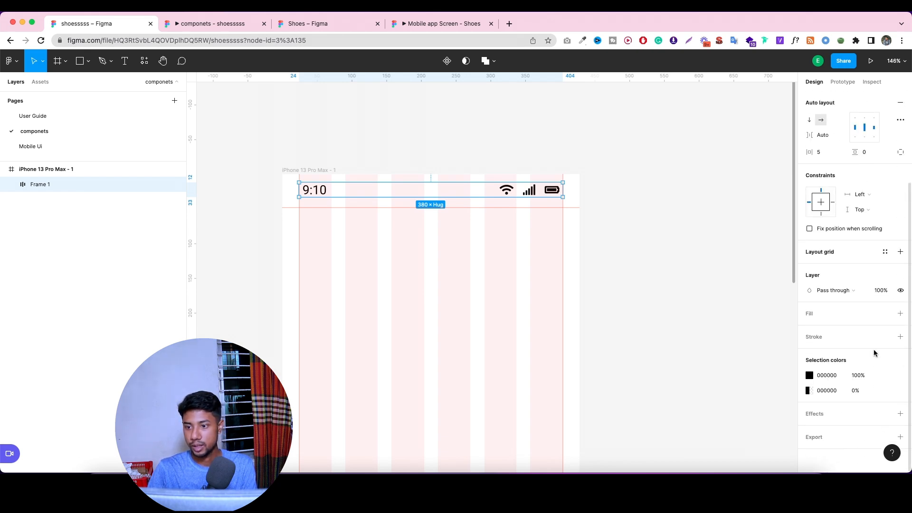
left_click(885, 313)
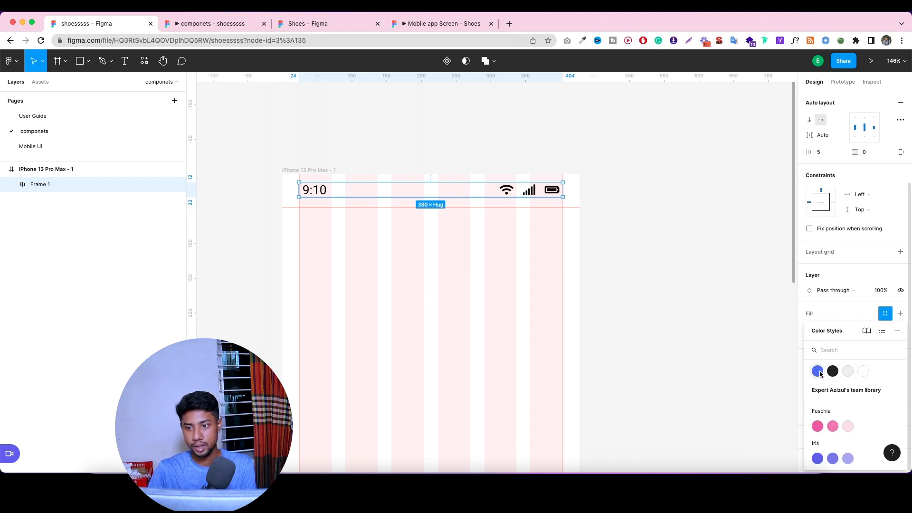
left_click(818, 371)
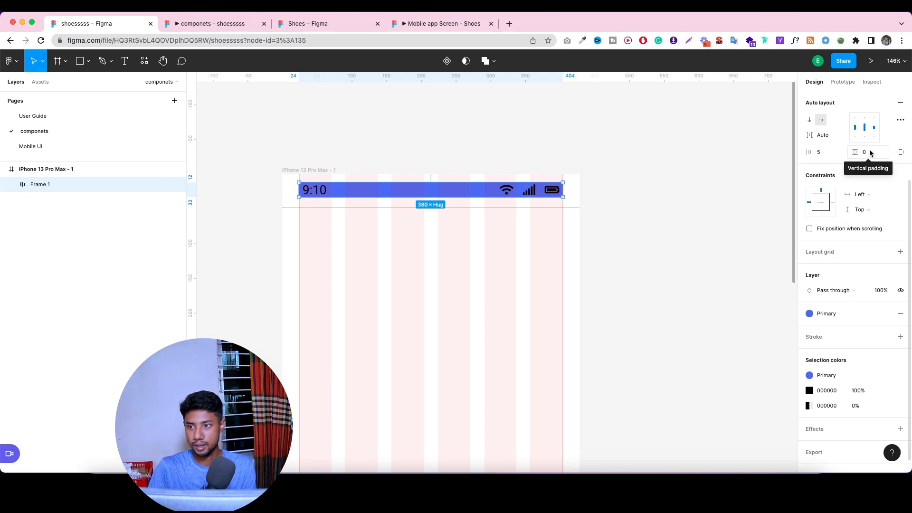
Increase the vertical padding of Frame 1 to 14.
scroll(828, 214, "up", 4)
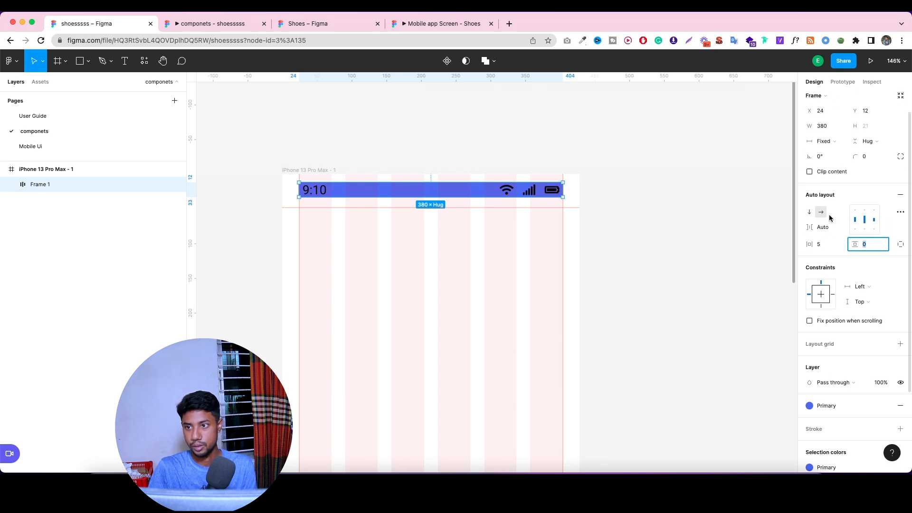
key("Up")
key("Up")
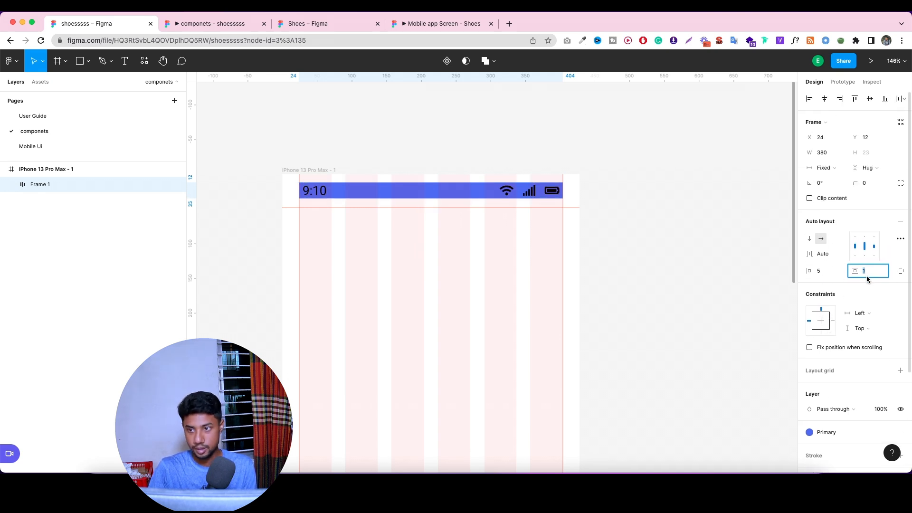
key("Up")
key("Up")
key("Up")
key("Up")
key("Up")
key("Up")
key("Up")
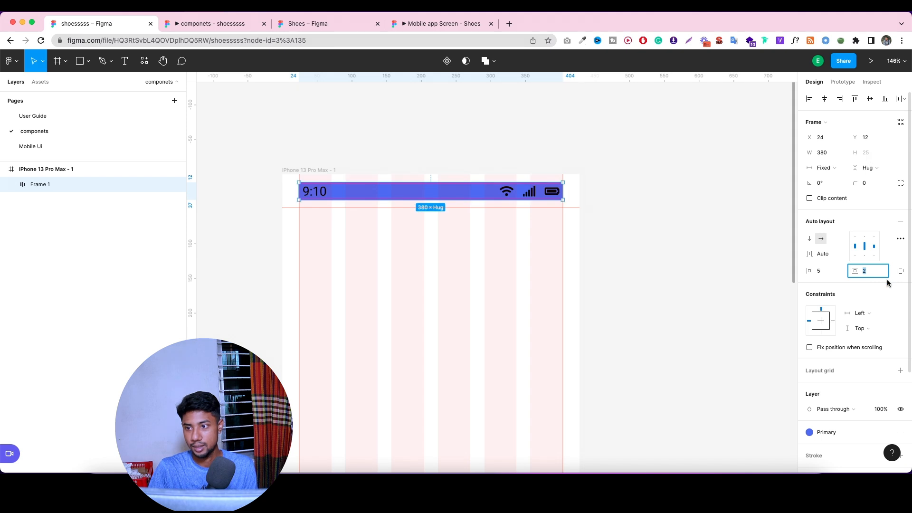
key("Up")
key("Up")
key("Up")
key("Up")
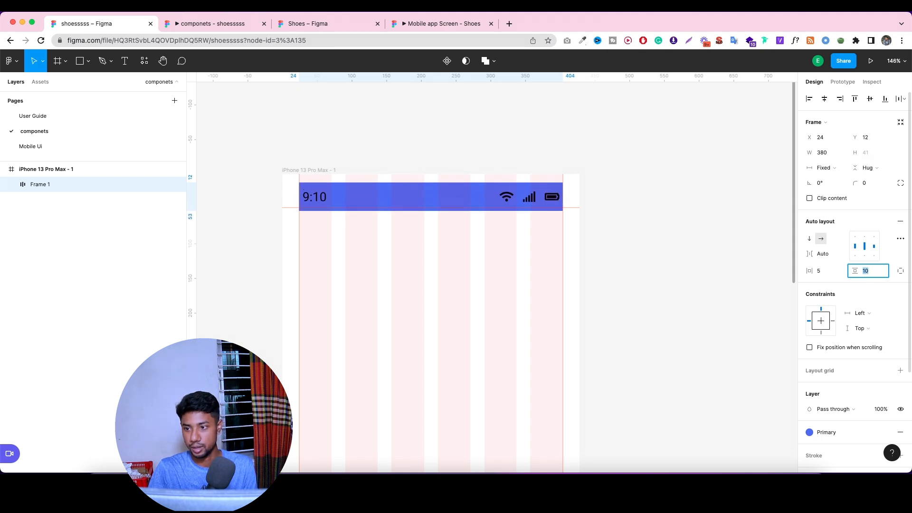
key("Up")
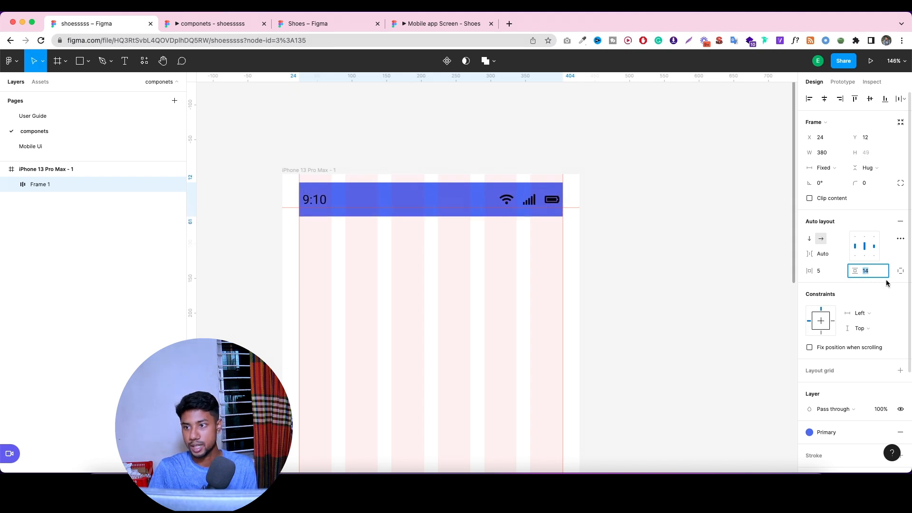
Adjust the horizontal padding of Frame 1 to 10.
left_click(829, 271)
key("Up")
key("Up")
key("Up")
key("Up")
key("Up")
key("Up")
key("Up")
key("Up")
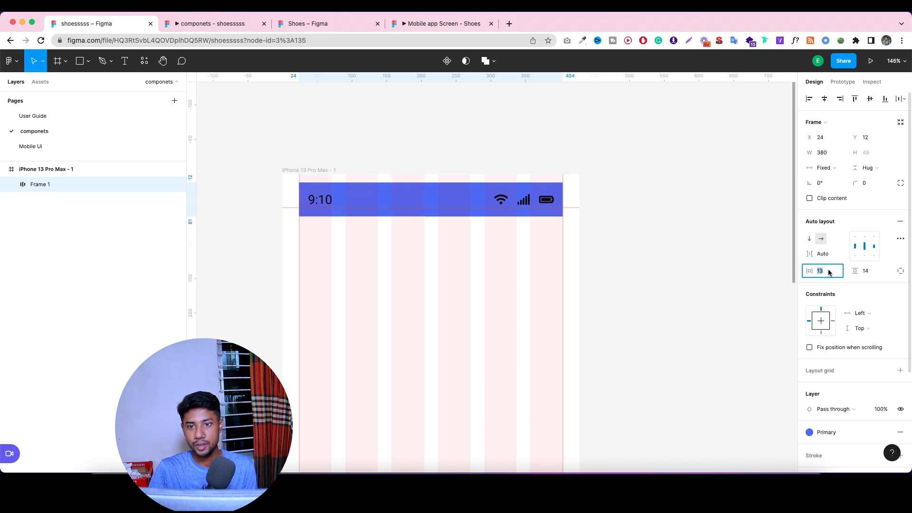
key("Down")
key("Down")
key("Down")
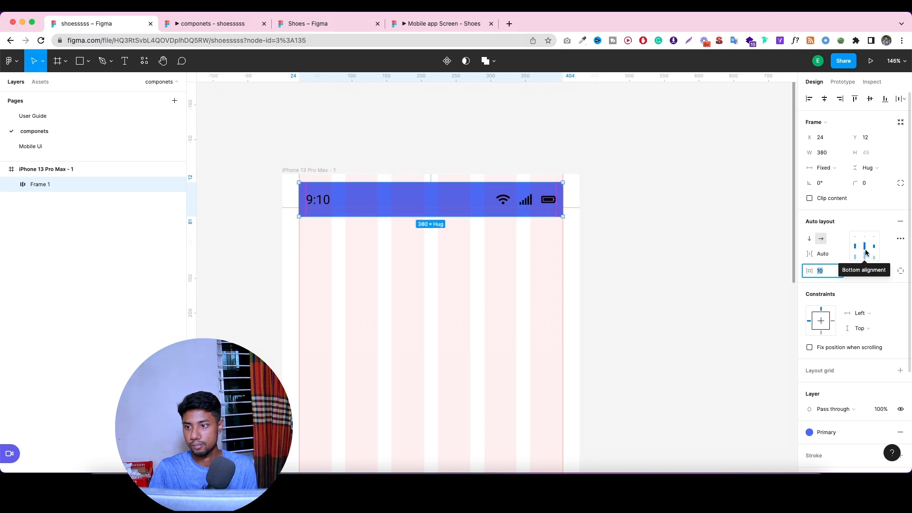
Stretch Frame 1 to both edges of the phone frame, 428 wide, and raise its horizontal padding to 27.
left_click_drag(565, 191, 579, 195)
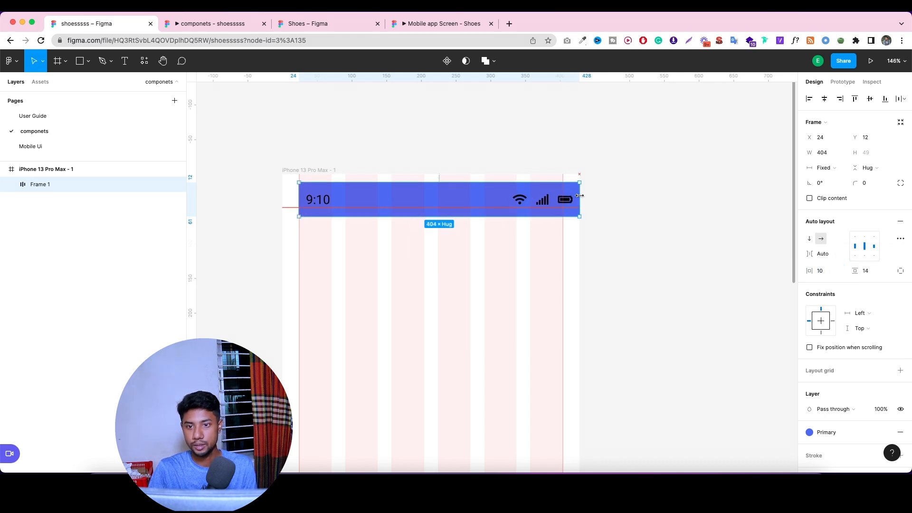
left_click_drag(299, 193, 282, 192)
left_click(820, 270)
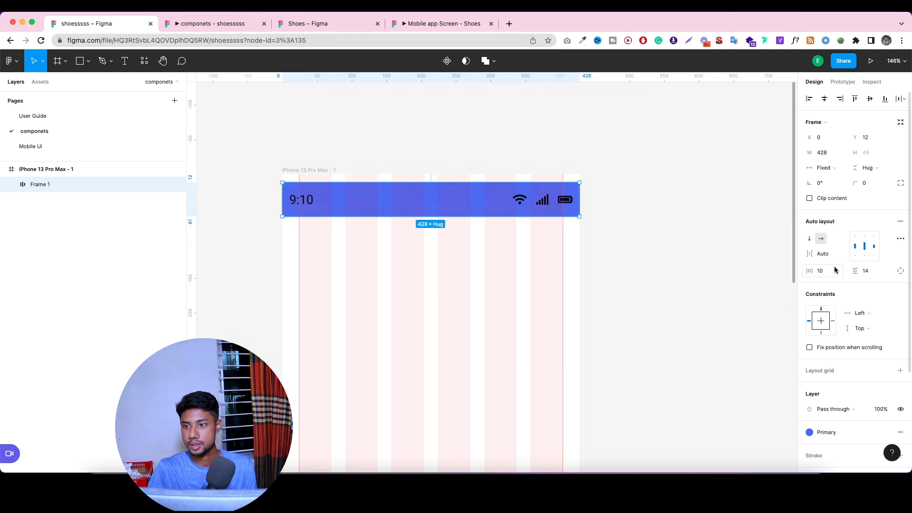
type("16")
key("Return")
key("Up")
key("Up")
key("Up")
key("Up")
key("Up")
key("Up")
key("Up")
key("Up")
key("Up")
key("Up")
key("Up")
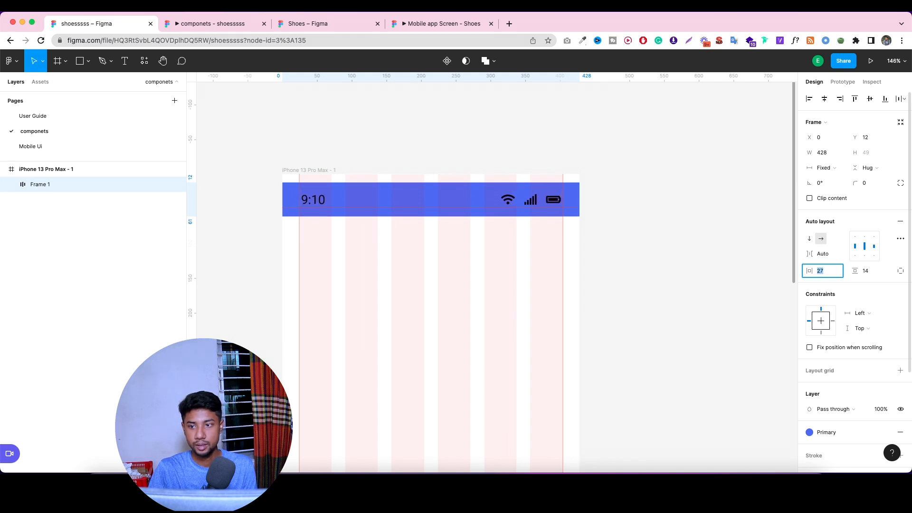
left_click(668, 309)
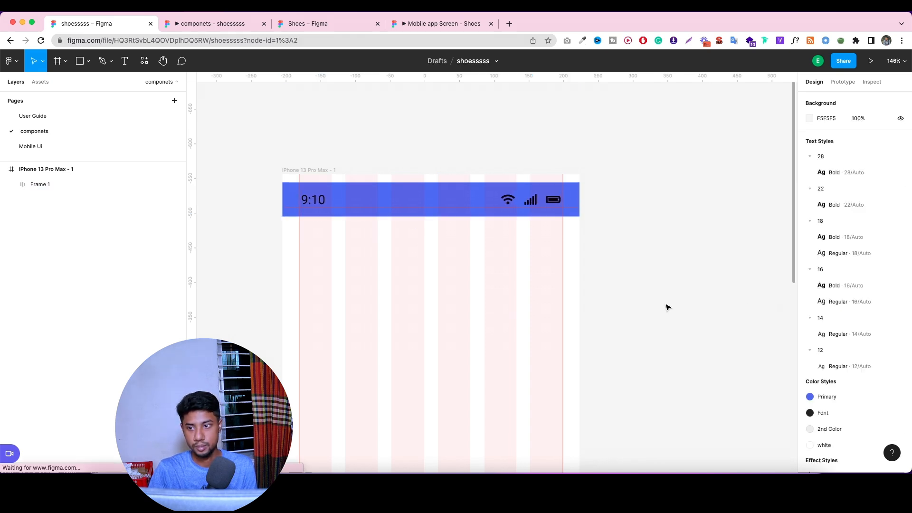
Move the bar up to Y 0 at the top of the phone frame and rename its layer "stuts bar".
left_click(89, 188)
left_click_drag(365, 201, 366, 194)
double_click(49, 186)
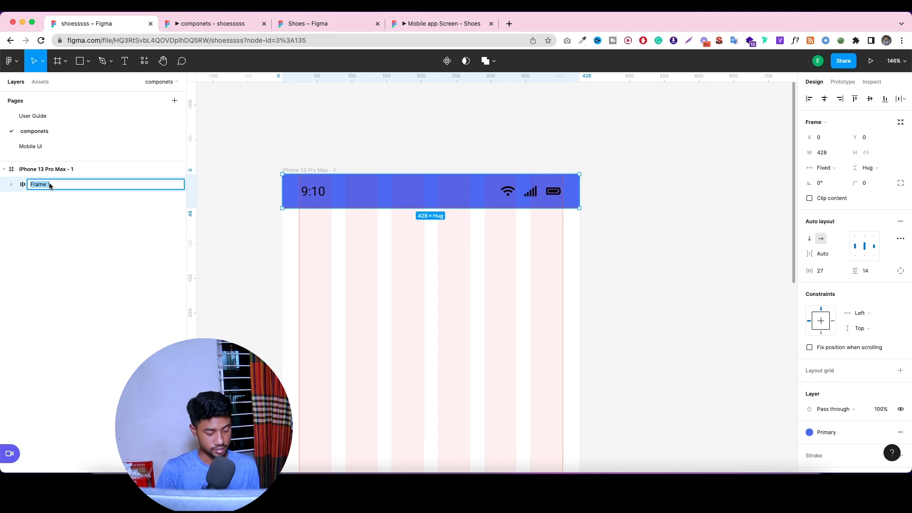
type("stuts bar")
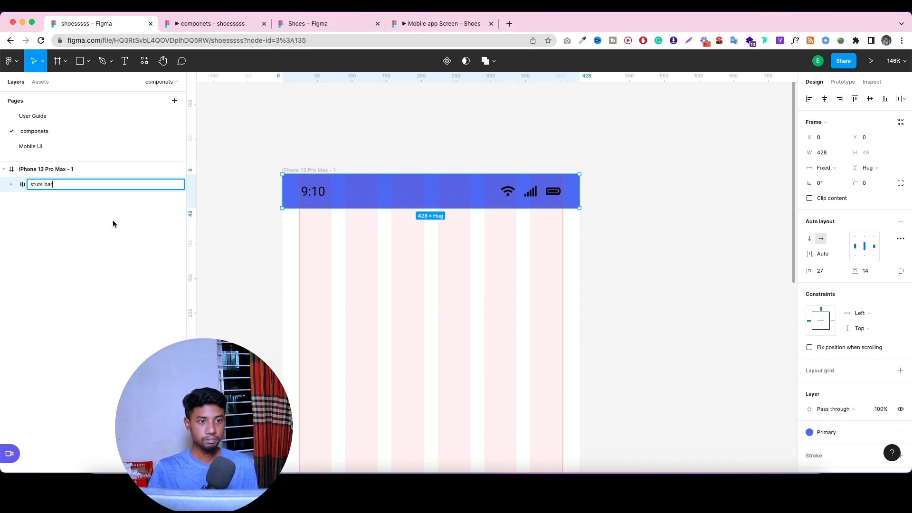
key("Return")
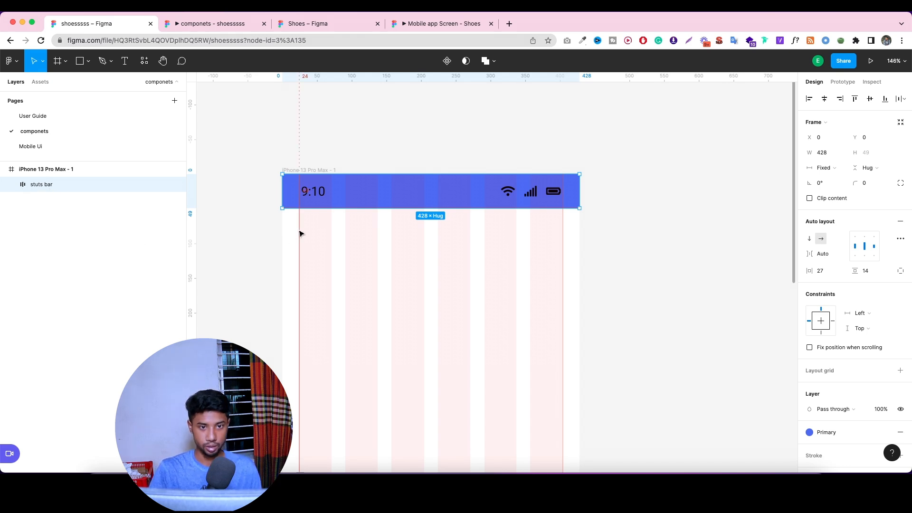
Replace the Primary fill of the "stuts bar" frame with the white color style.
scroll(874, 334, "down", 1)
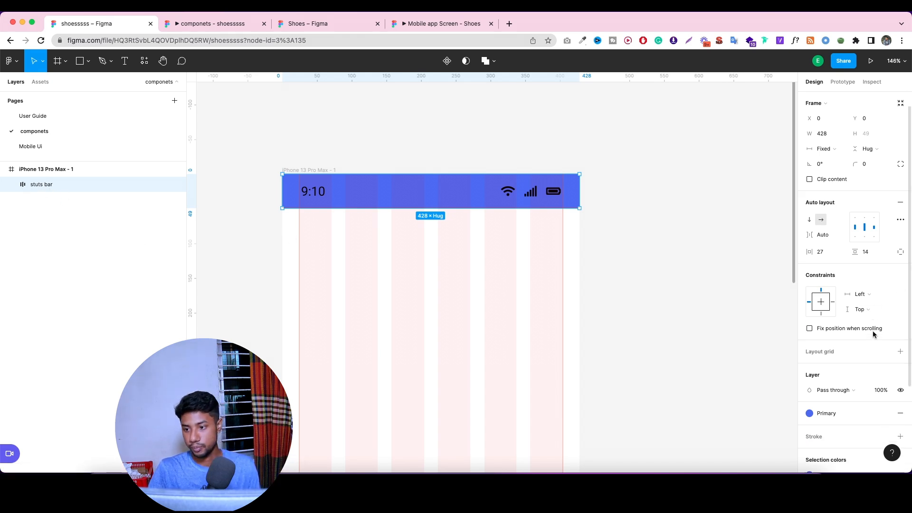
scroll(874, 334, "down", 5)
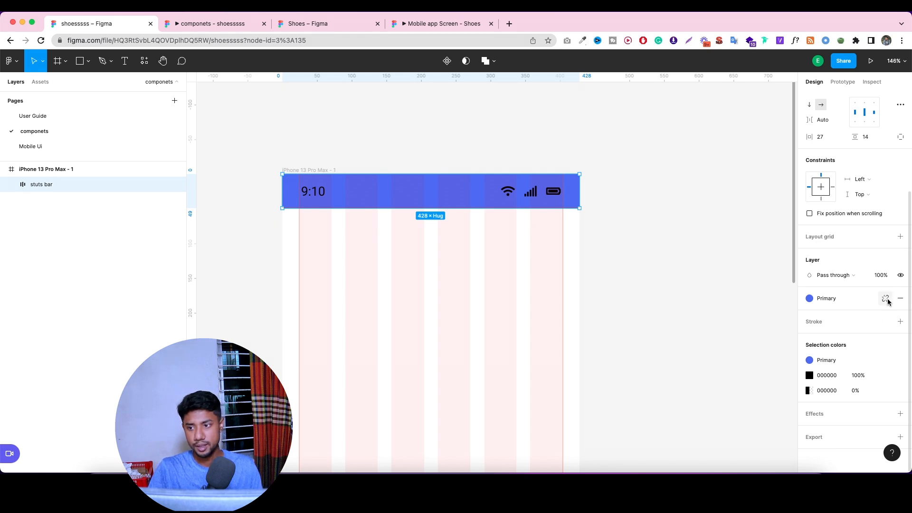
left_click(887, 300)
left_click(886, 296)
left_click(870, 353)
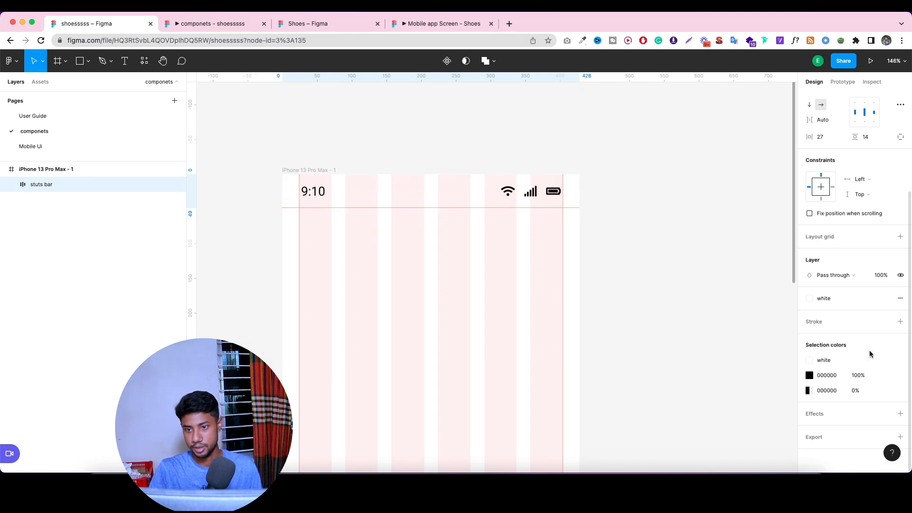
scroll(456, 266, "up", 3)
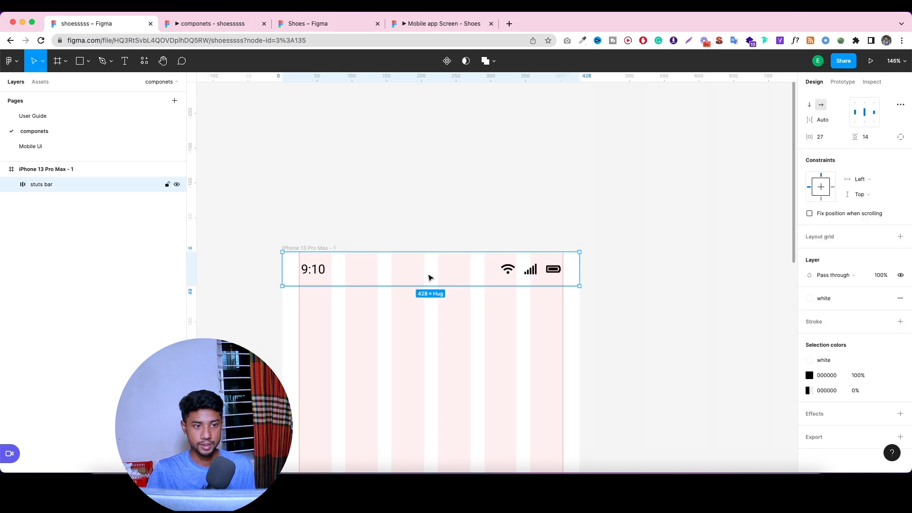
Rename the "stuts bar" layer as "stuts bar black".
double_click(101, 185)
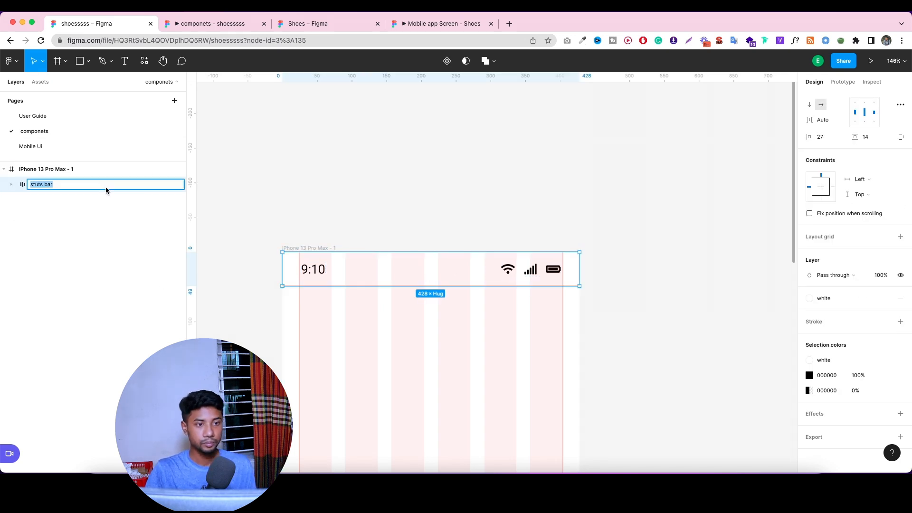
left_click(128, 185)
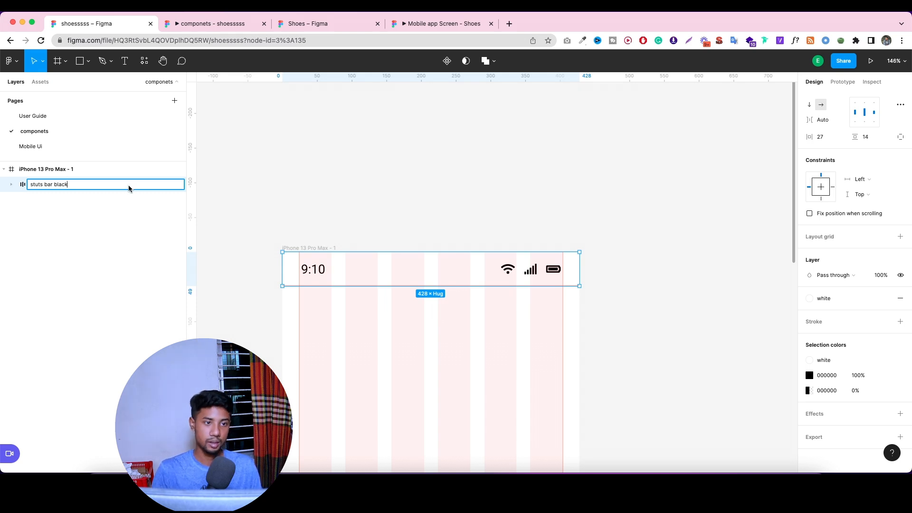
key("Return")
Move the "stuts bar black" frame out of the phone frame onto the empty canvas beside it.
scroll(476, 289, "down", 5)
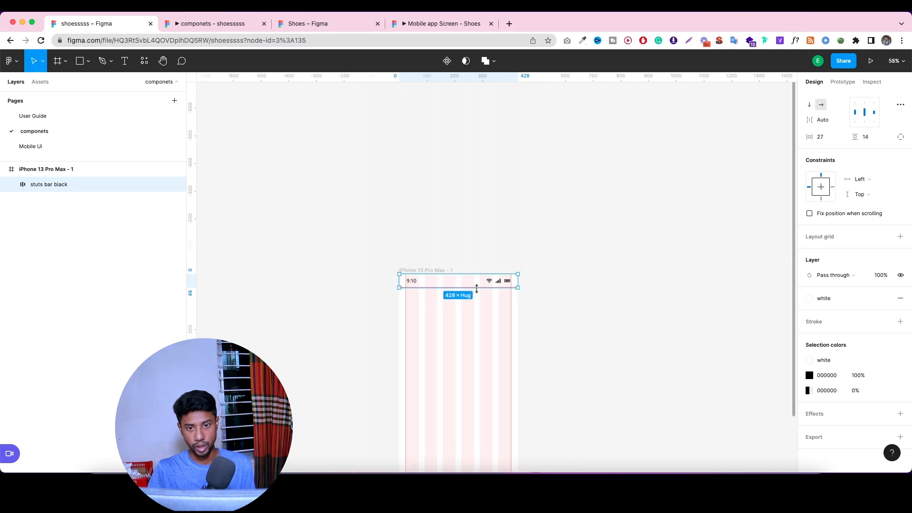
left_click_drag(455, 282, 275, 287)
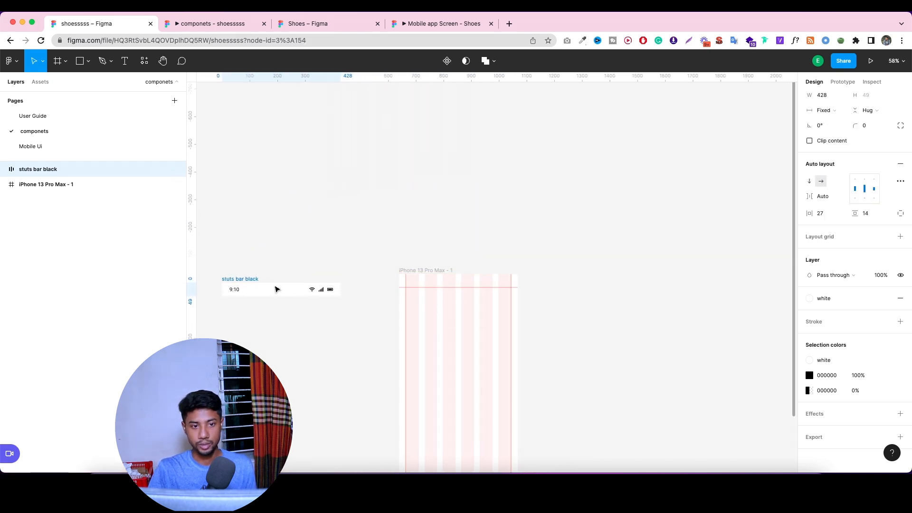
scroll(412, 271, "down", 5)
key("space")
left_click_drag(405, 261, 489, 352)
scroll(426, 274, "up", 5)
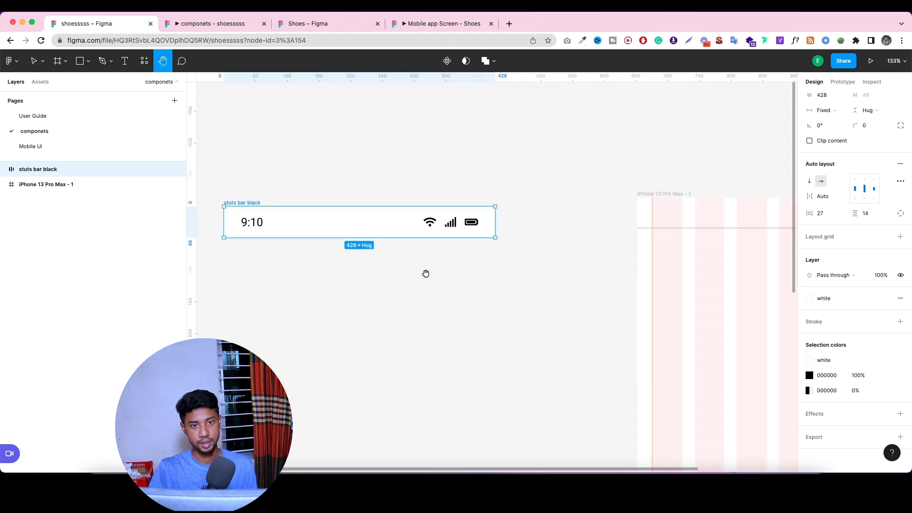
scroll(426, 273, "down", 3)
left_click_drag(381, 232, 384, 221)
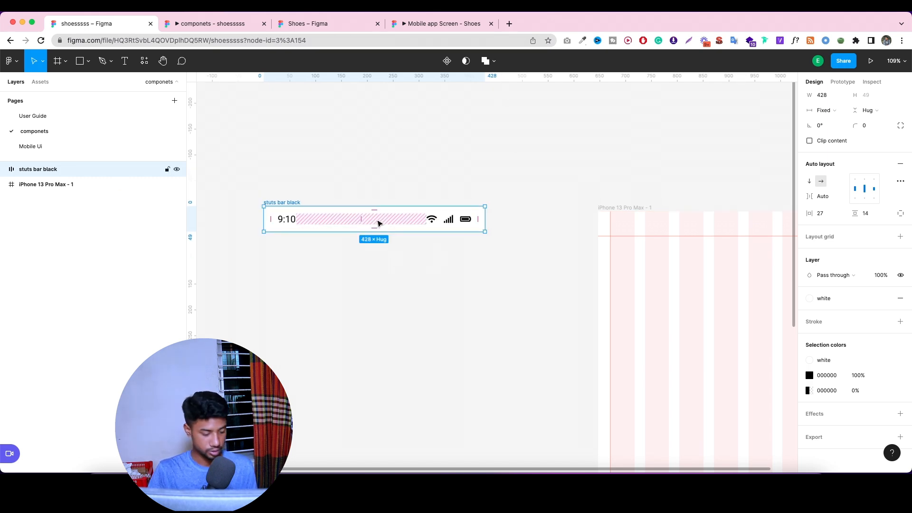
Duplicate the "stuts bar black" frame directly below the original and name the copy "stuts bar white".
left_click_drag(378, 219, 380, 259)
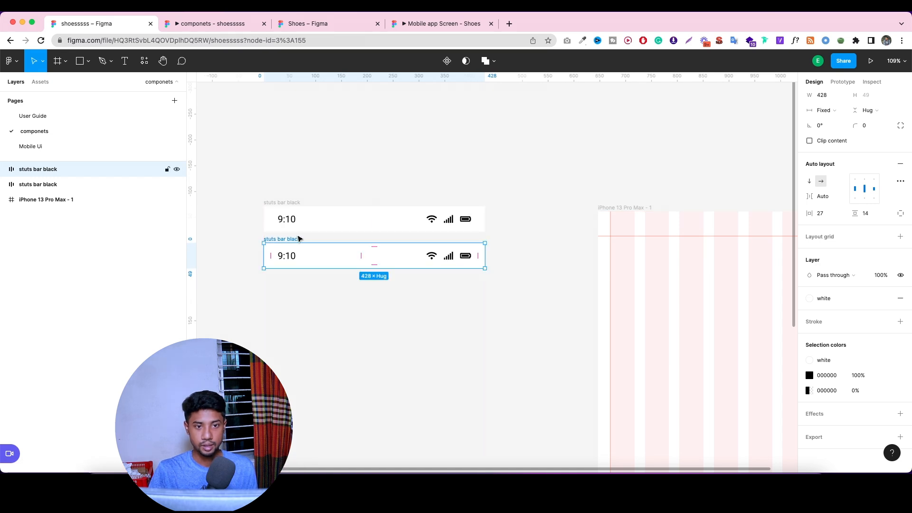
double_click(298, 242)
double_click(296, 239)
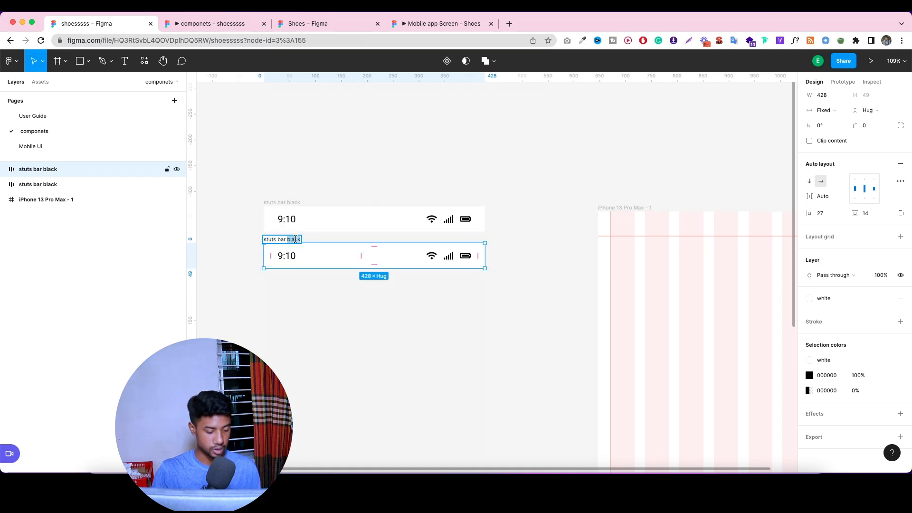
type("white")
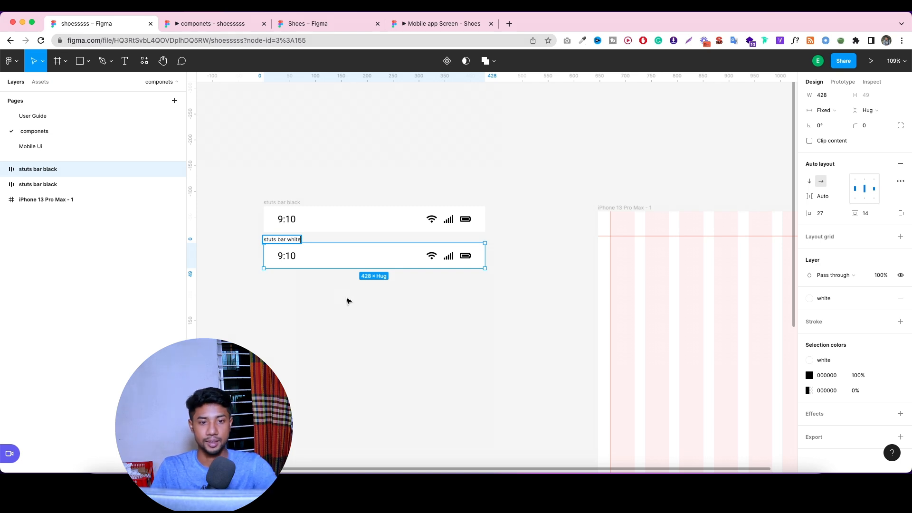
left_click(348, 301)
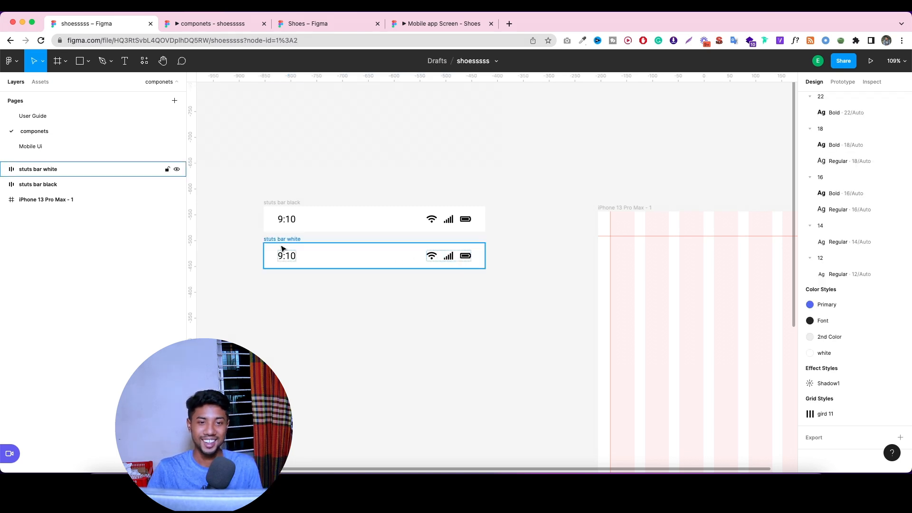
Remove the fill of the "stuts bar white" frame and apply the white color style to its 9:10 text.
left_click(320, 259)
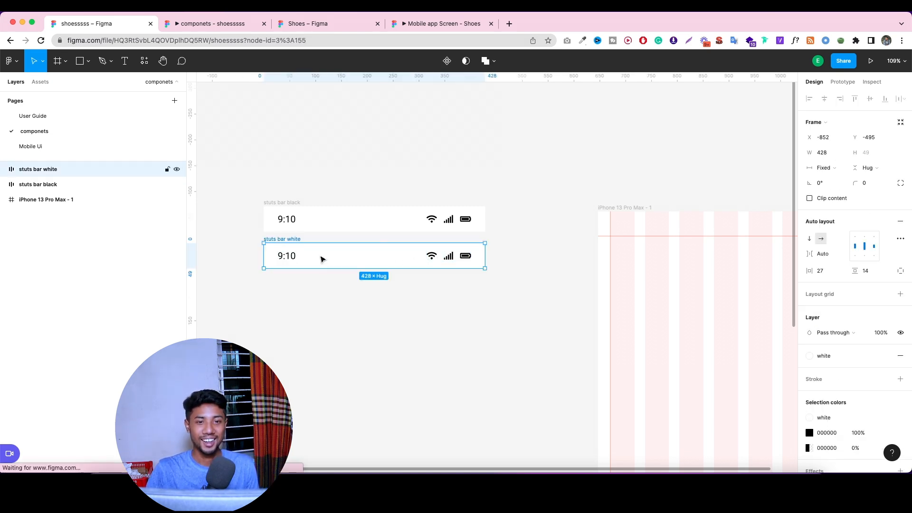
left_click(898, 356)
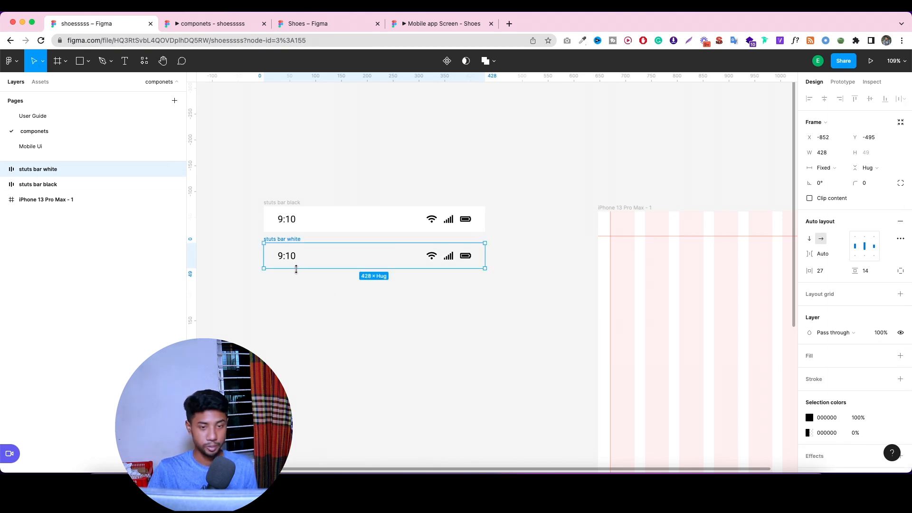
scroll(296, 269, "up", 5)
left_click(282, 254)
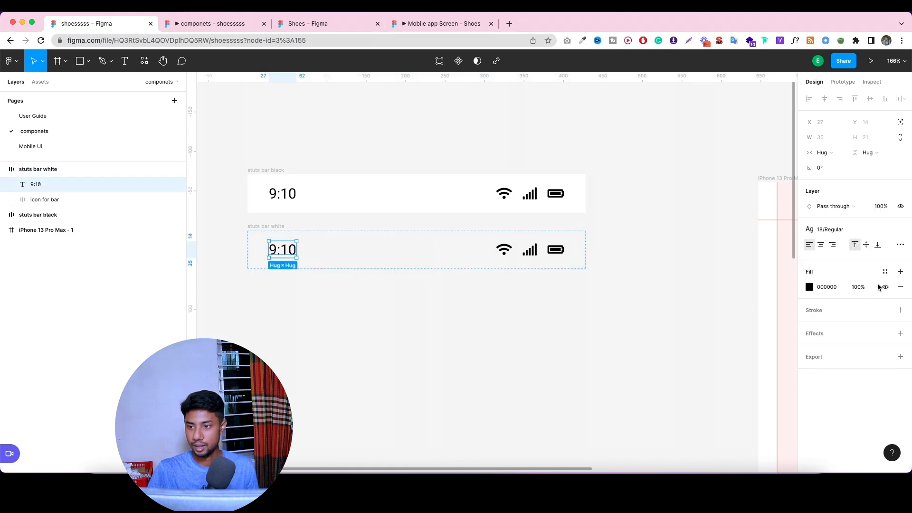
left_click(885, 272)
left_click(854, 336)
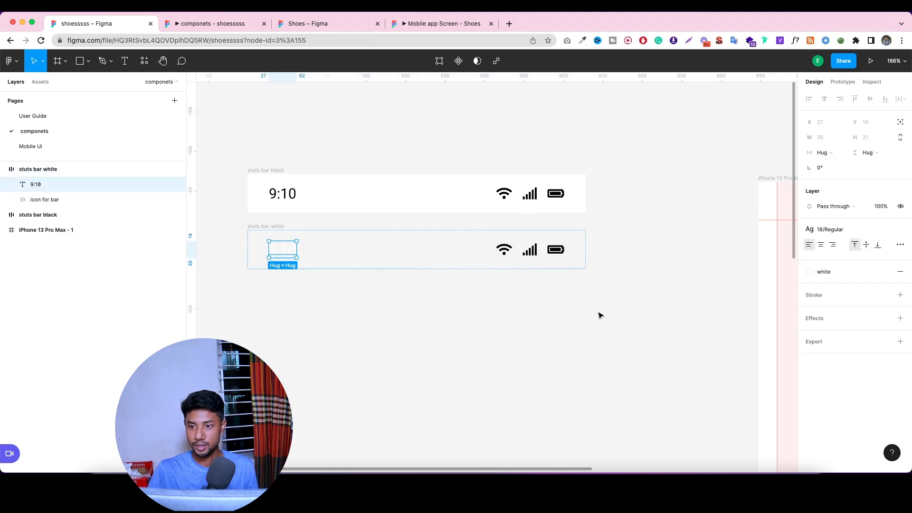
double_click(505, 251)
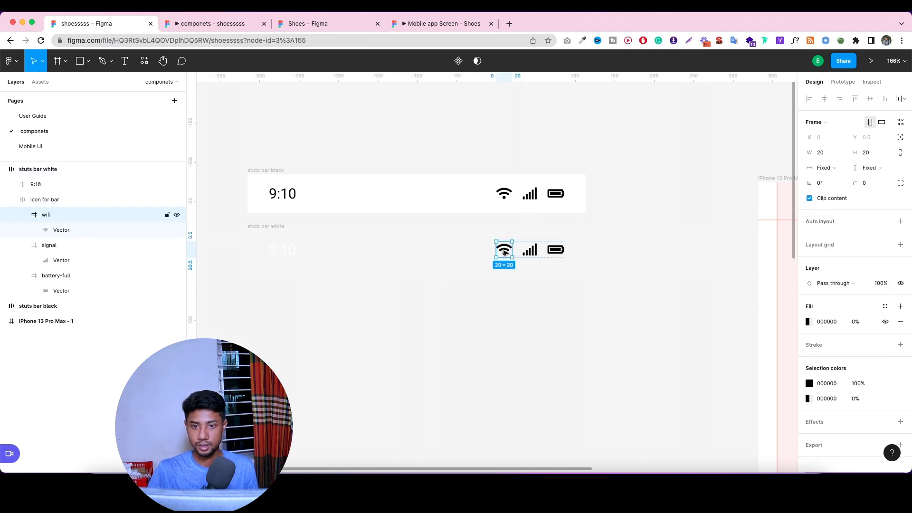
left_click(885, 306)
left_click(867, 368)
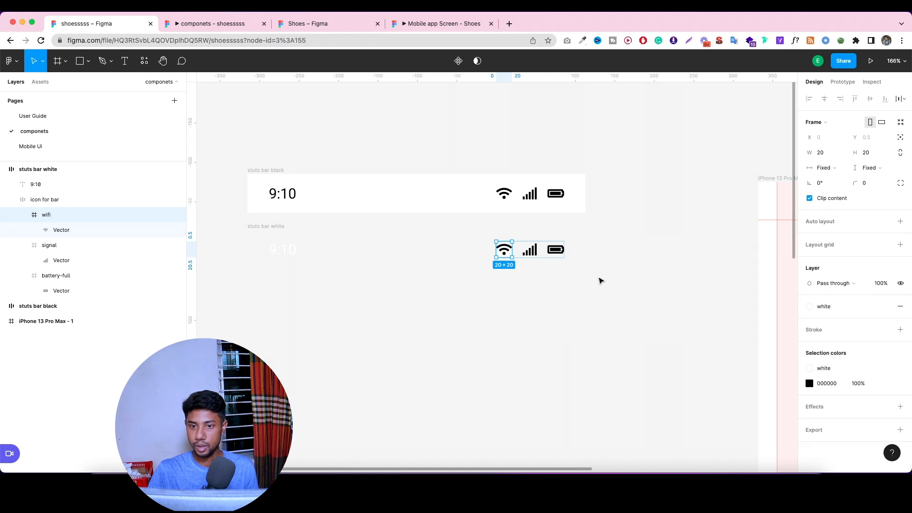
left_click(534, 253)
left_click(885, 307)
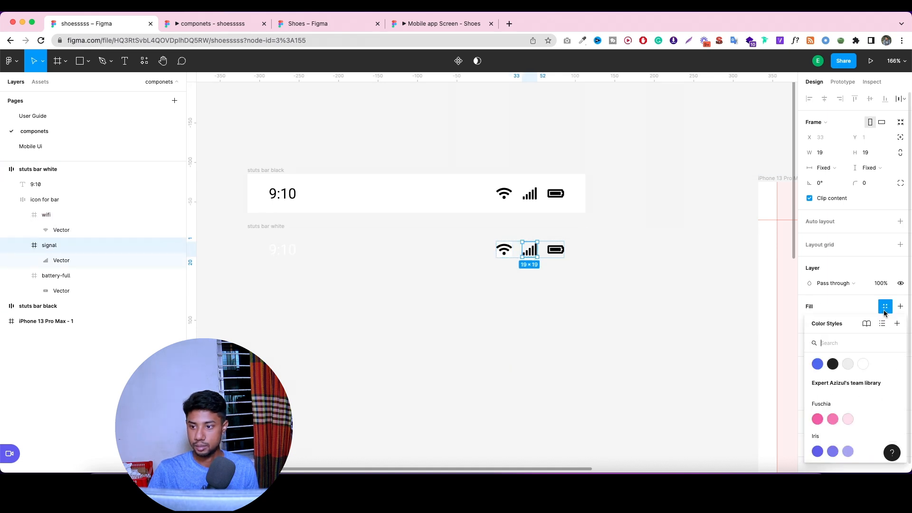
left_click(862, 365)
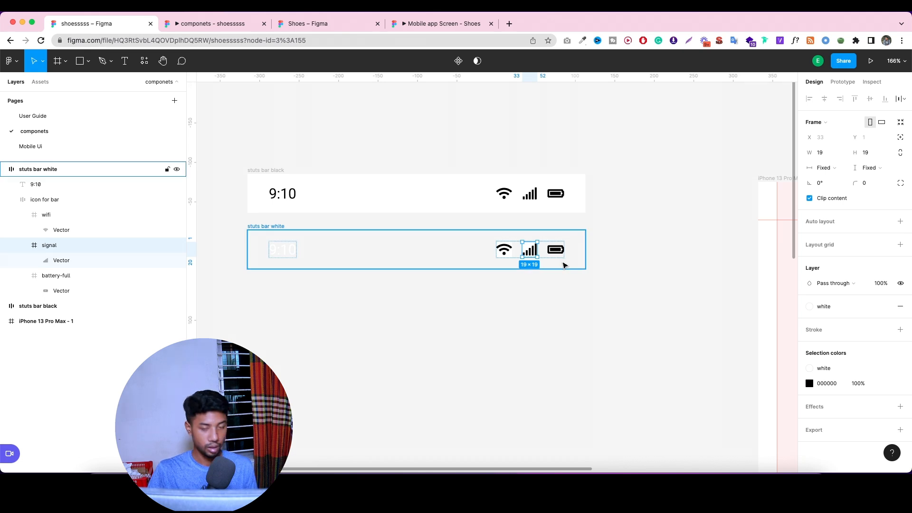
key("super+z")
key("super+z")
key("super+z")
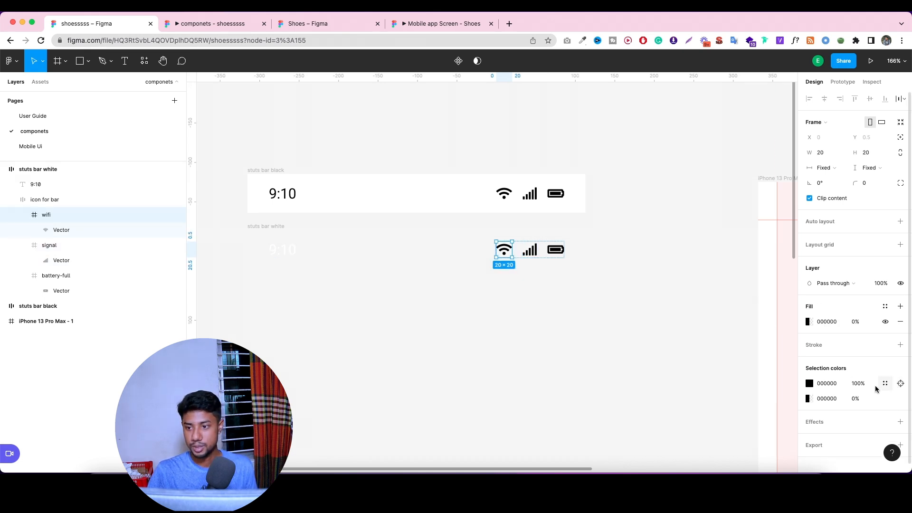
Recolor the wifi, signal and battery icons of "stuts bar white" white, using the white color style for the battery.
left_click(809, 383)
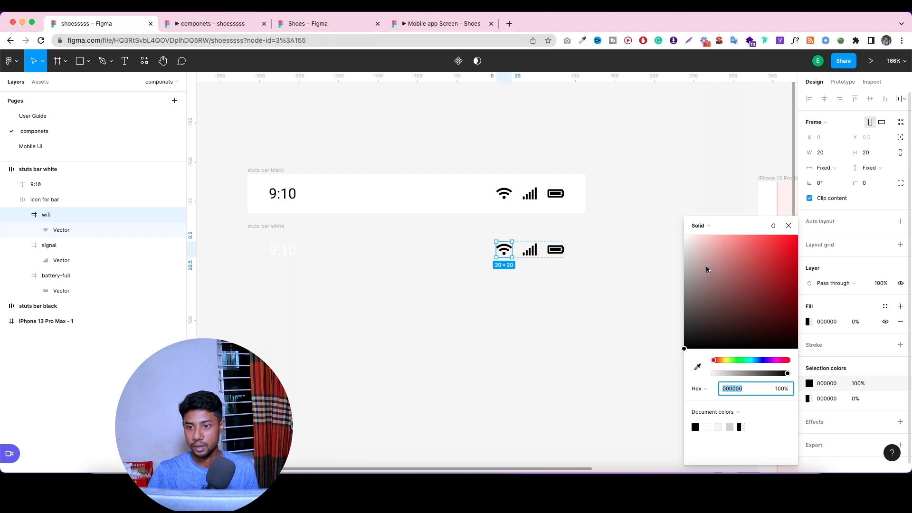
left_click(529, 249)
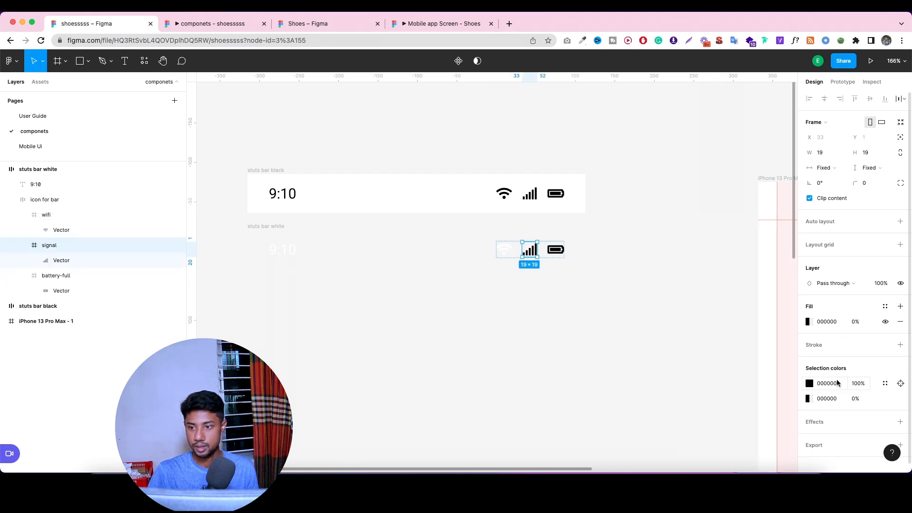
left_click(809, 383)
left_click(555, 254)
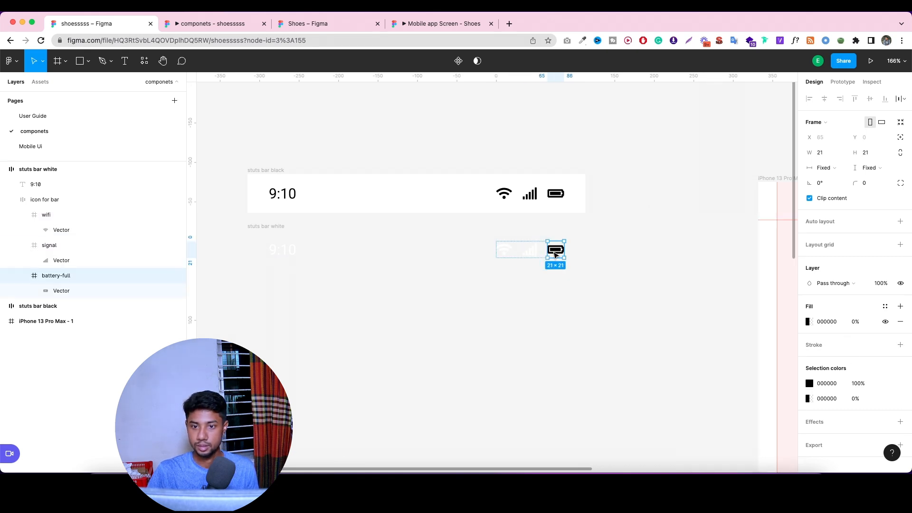
left_click(885, 383)
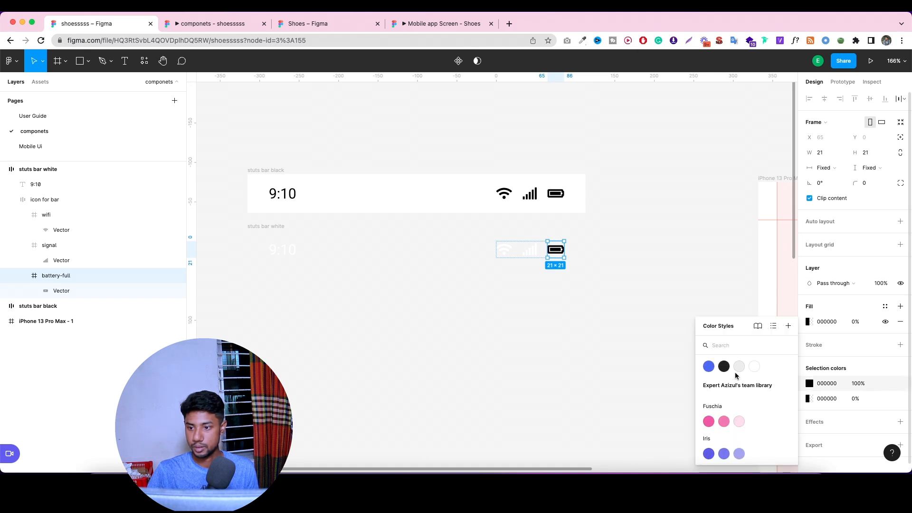
left_click(754, 368)
left_click(656, 355)
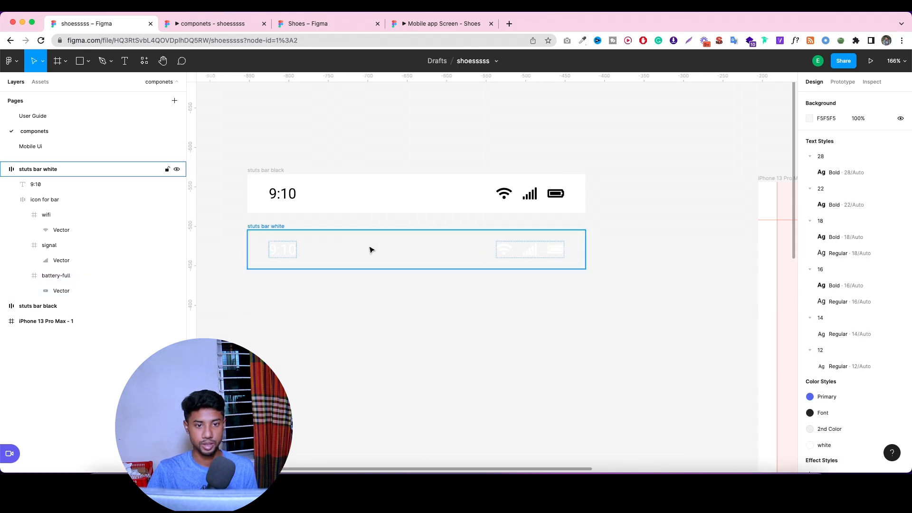
Turn the "stuts bar black" and "stuts bar white" frames into two separate components.
left_click(287, 184)
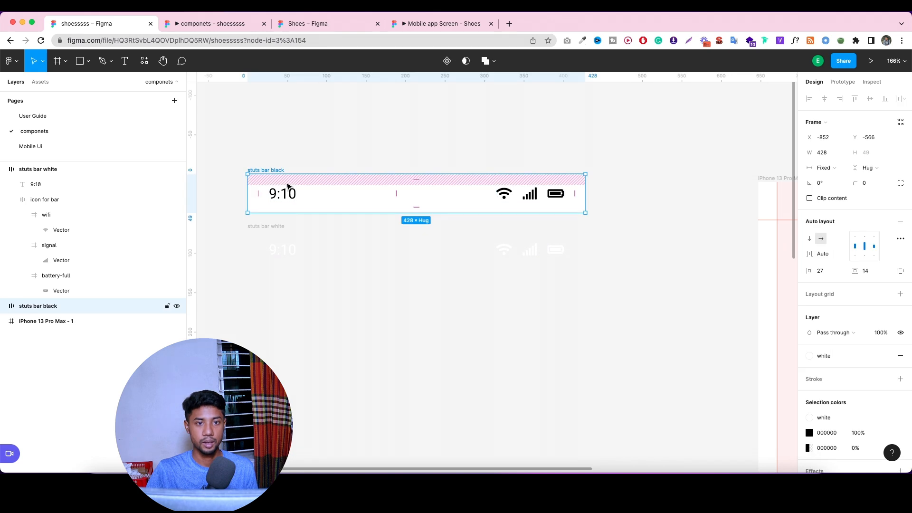
left_click(446, 61)
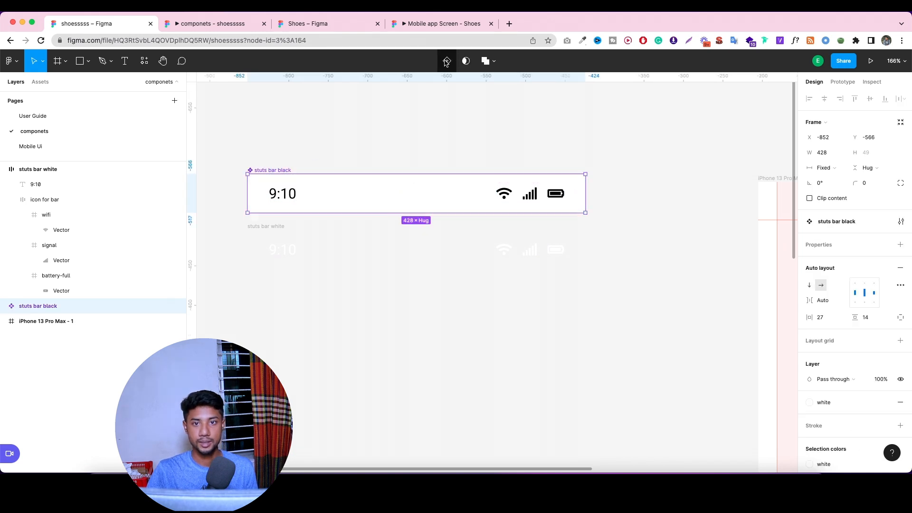
left_click(279, 229)
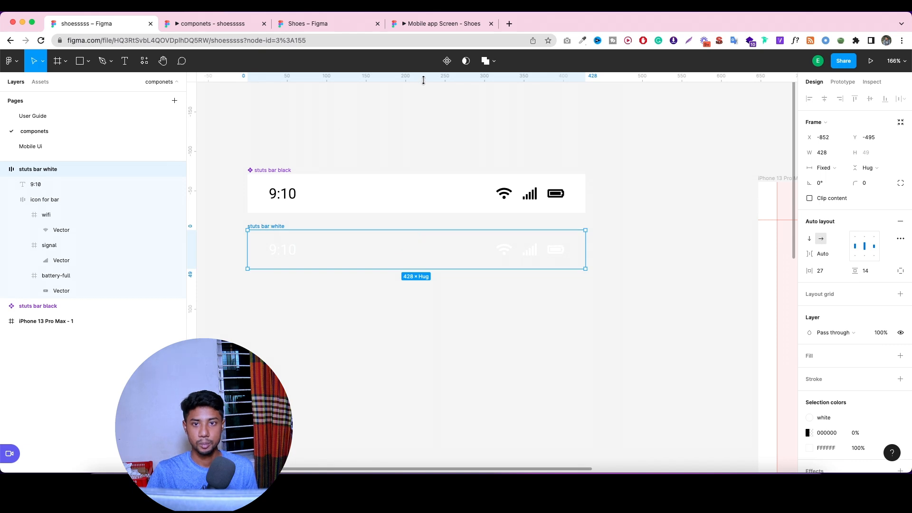
left_click(447, 60)
Combine the two status bar components as variants and rename the resulting component set "status bar".
left_click_drag(235, 145, 405, 286)
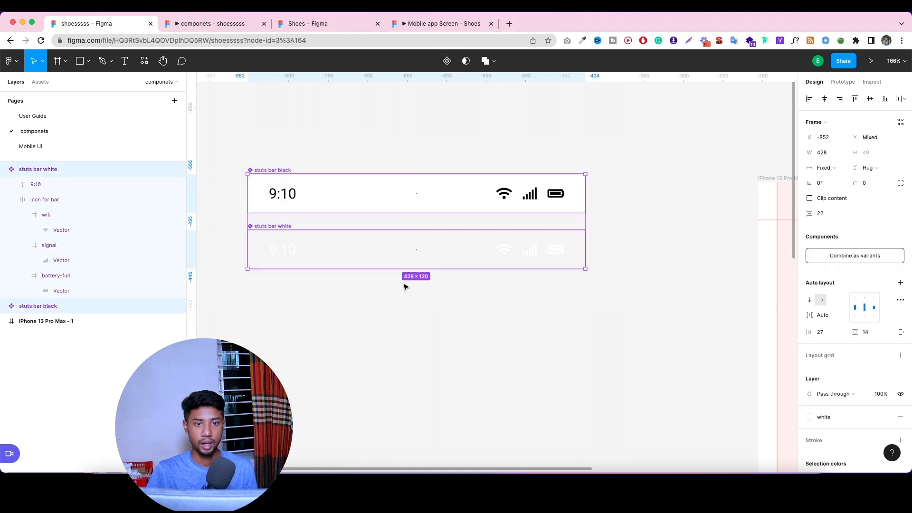
left_click(874, 256)
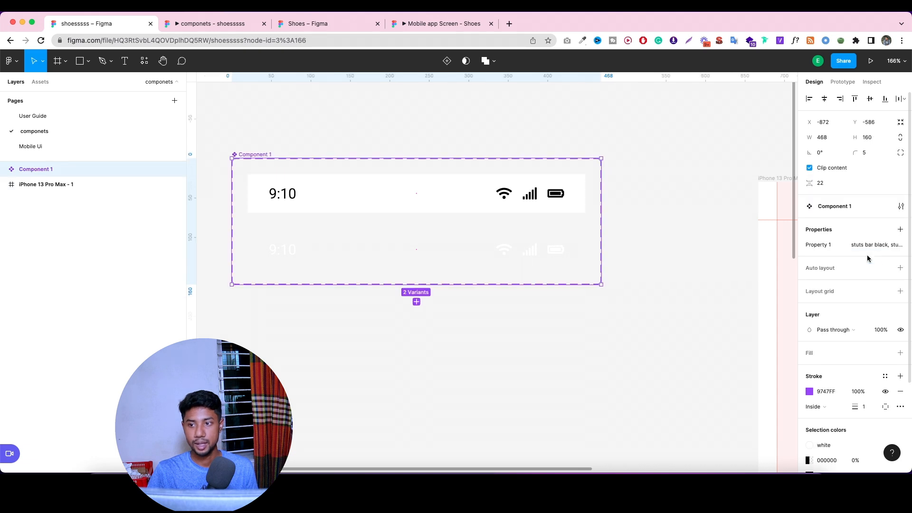
double_click(83, 170)
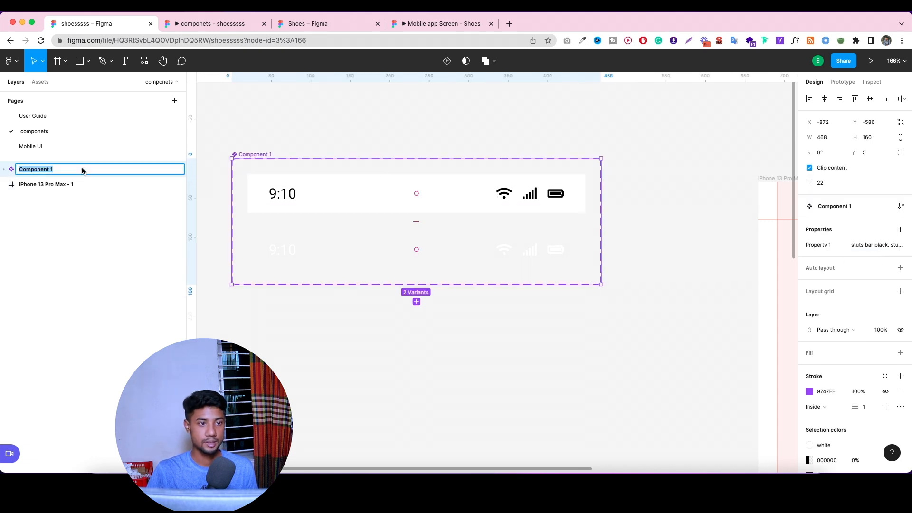
type("status bar")
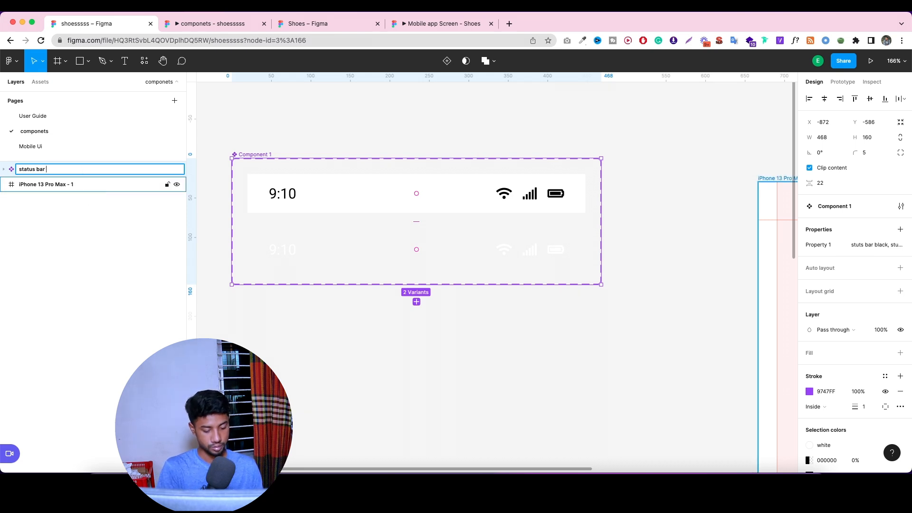
left_click(460, 130)
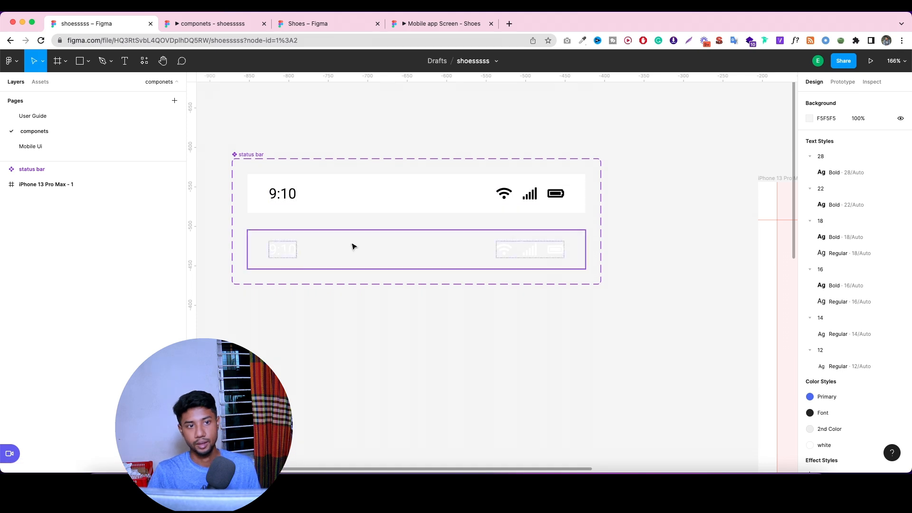
Apply the "gird 11" grid style to the iPhone 13 Pro Max - 1 frame on the Mobile Ui page.
scroll(342, 222, "down", 10)
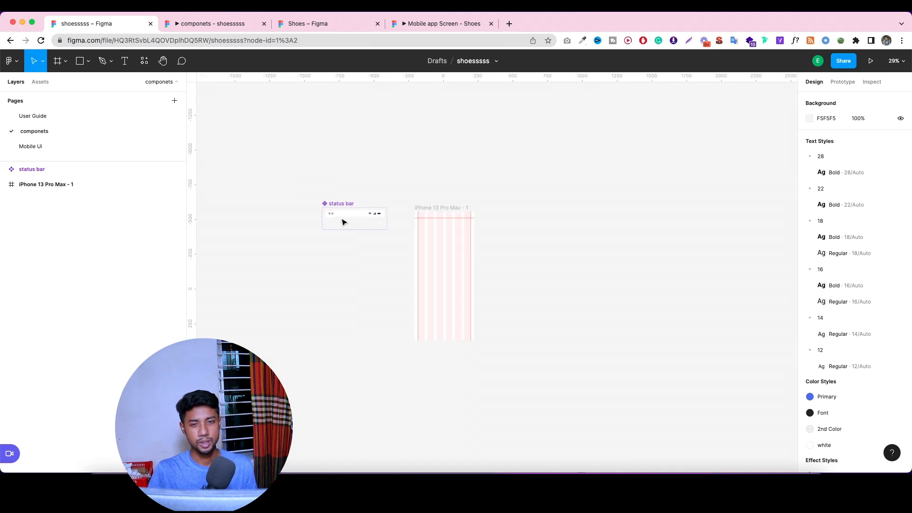
left_click(31, 146)
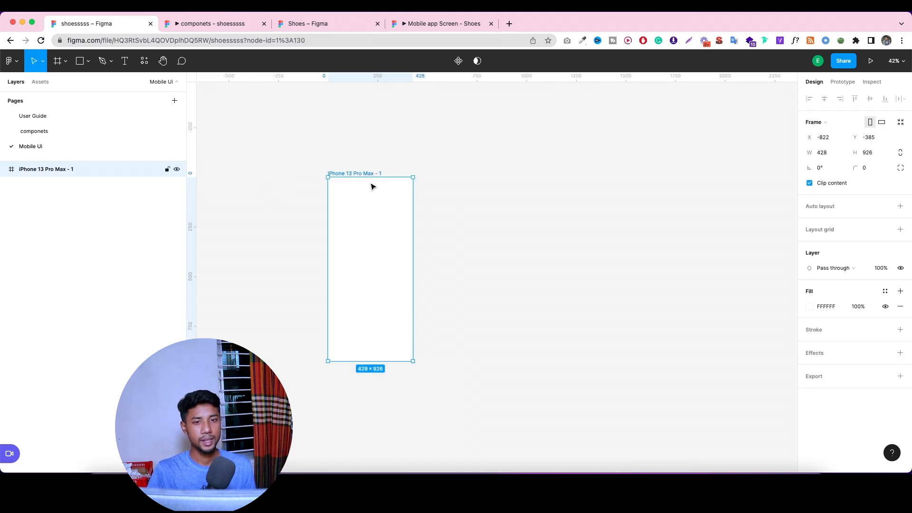
left_click(885, 229)
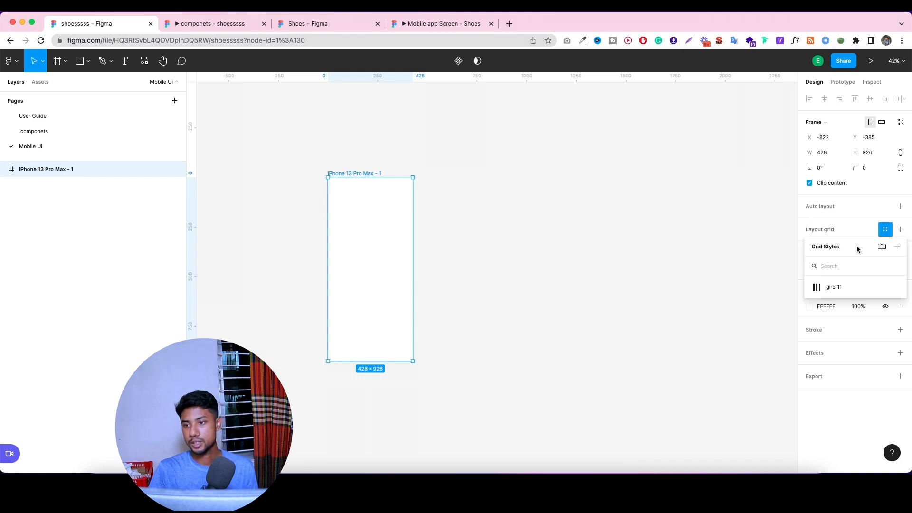
left_click(866, 288)
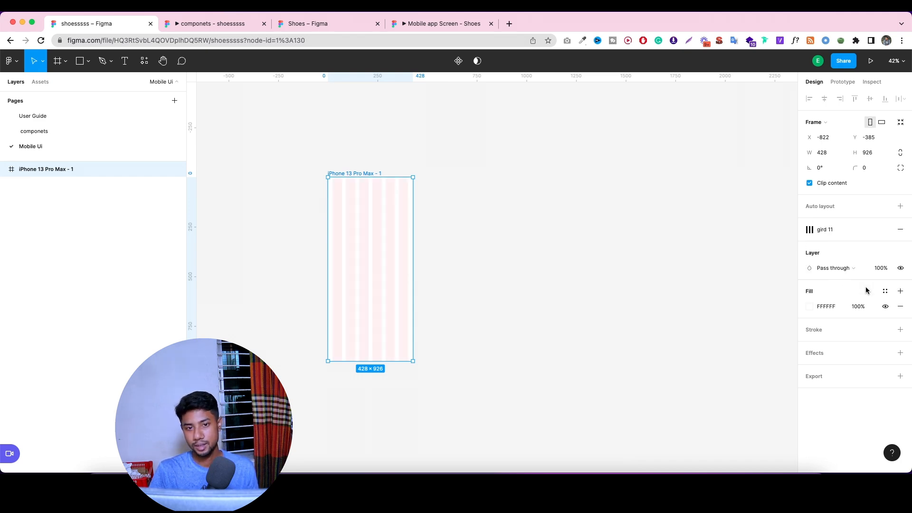
scroll(385, 188, "up", 3)
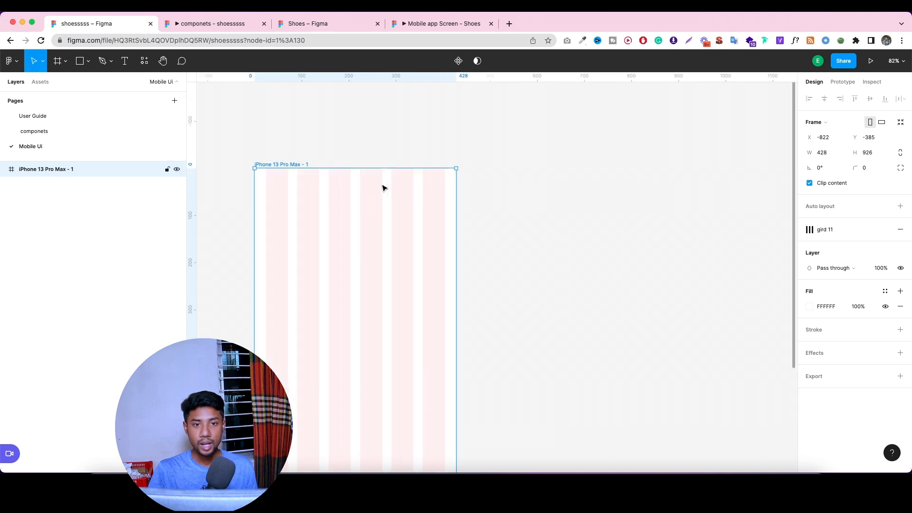
Place an instance of the local status bar component along the top edge of the iPhone 13 Pro Max - 1 frame.
scroll(383, 187, "down", 6)
left_click(38, 82)
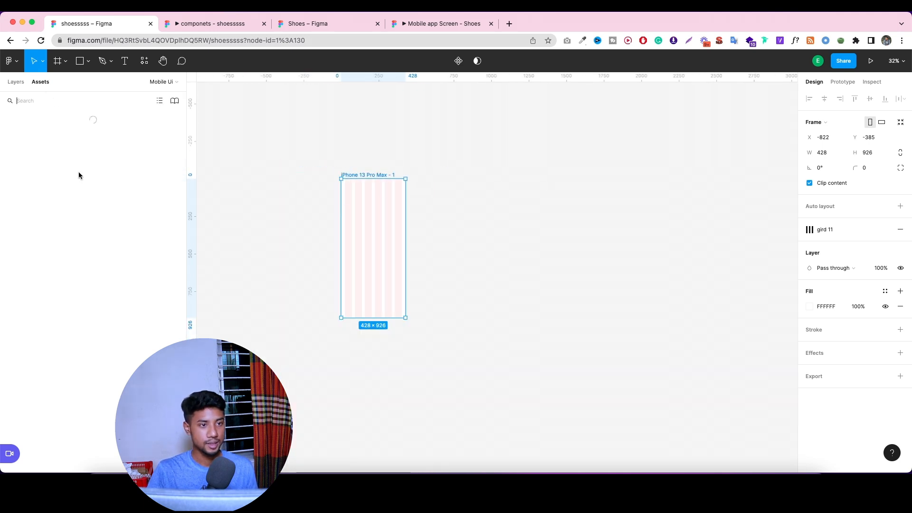
left_click_drag(41, 145, 360, 173)
scroll(370, 189, "up", 5)
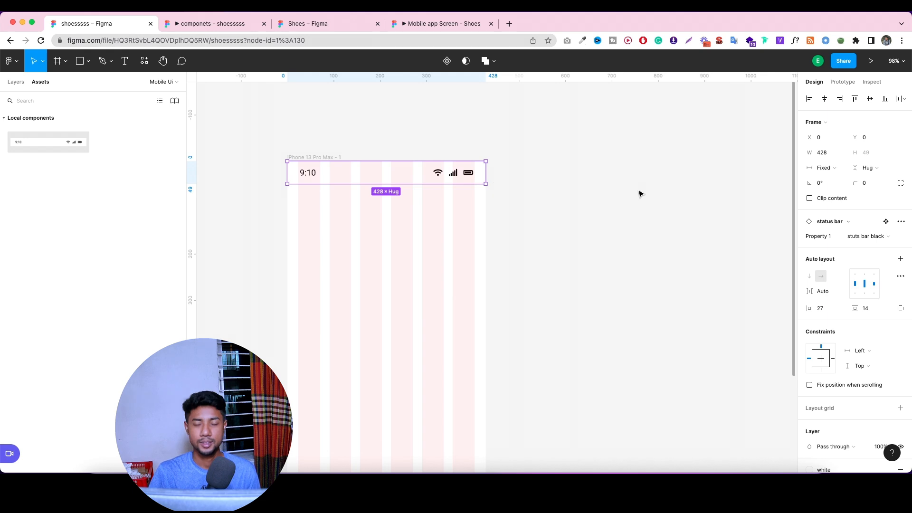
Try the "stuts bar white" variant on the status bar instance, then return it to "stuts bar black".
left_click(869, 236)
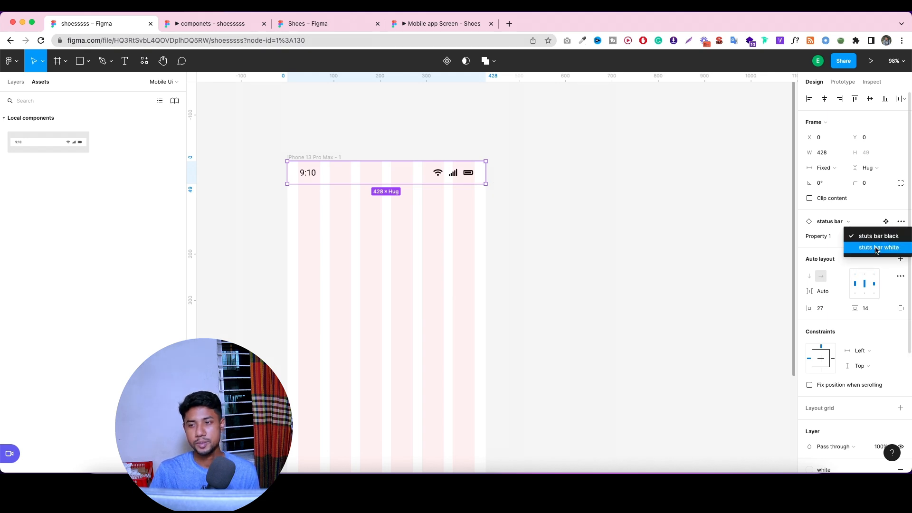
left_click(879, 248)
left_click(873, 240)
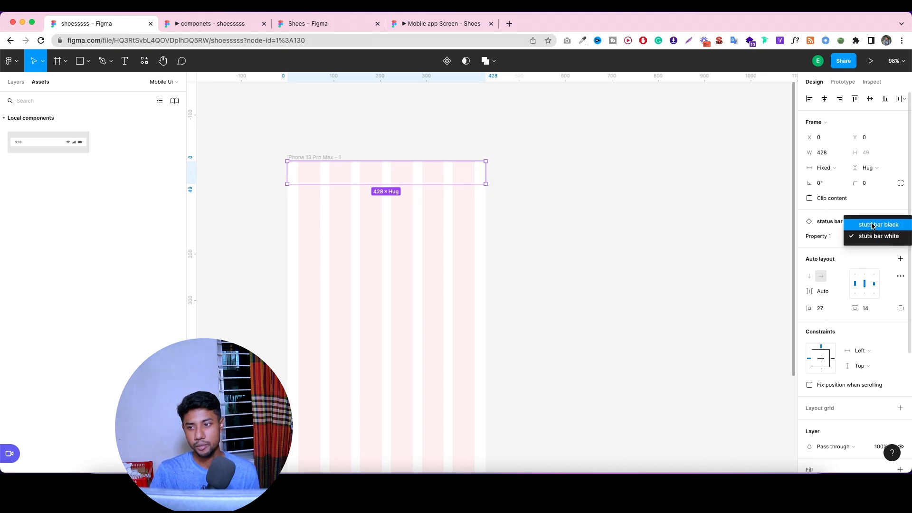
left_click(873, 224)
left_click(873, 238)
left_click(873, 247)
left_click(873, 236)
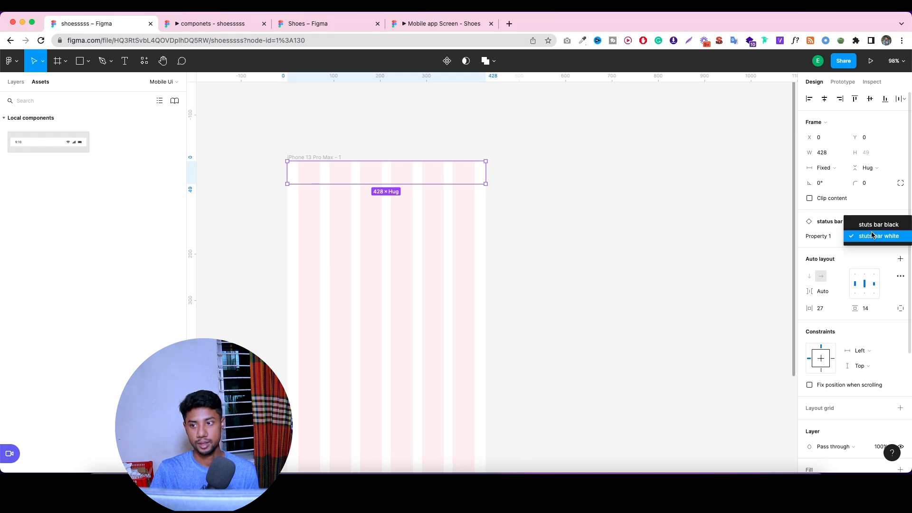
left_click(878, 225)
Add vertical guides at the phone frame's outer grid column edges and a horizontal guide along the status bar's lower edge.
scroll(398, 155, "down", 3)
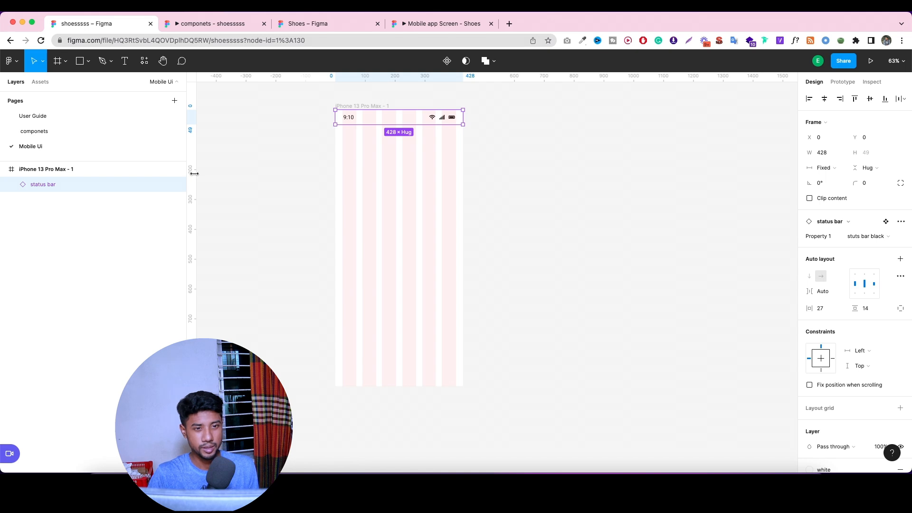
left_click_drag(194, 174, 343, 187)
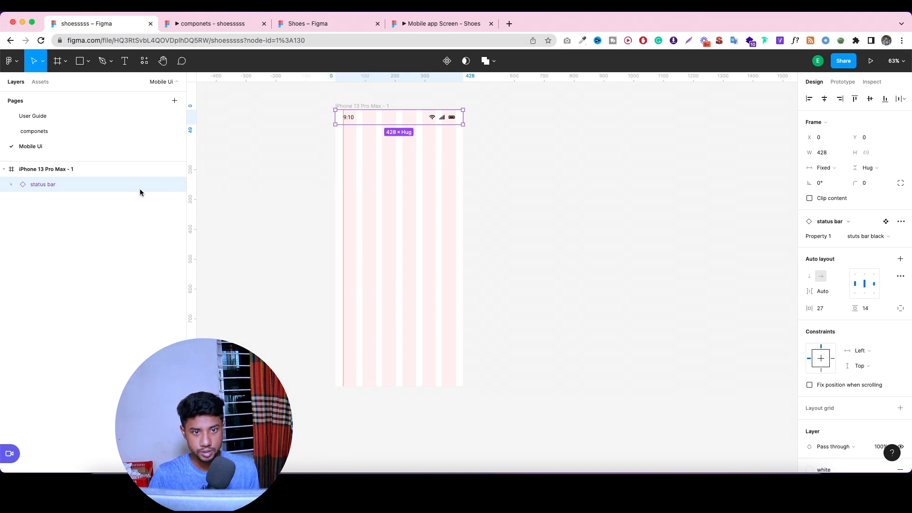
left_click_drag(194, 157, 455, 200)
left_click_drag(409, 74, 418, 124)
left_click(570, 165)
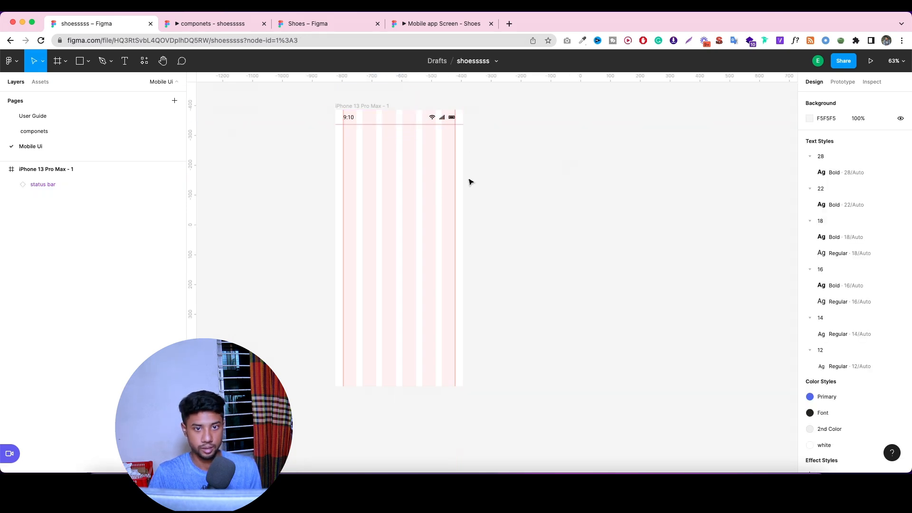
Close the componets prototype preview and return to the shoesssss design file.
scroll(418, 138, "up", 5)
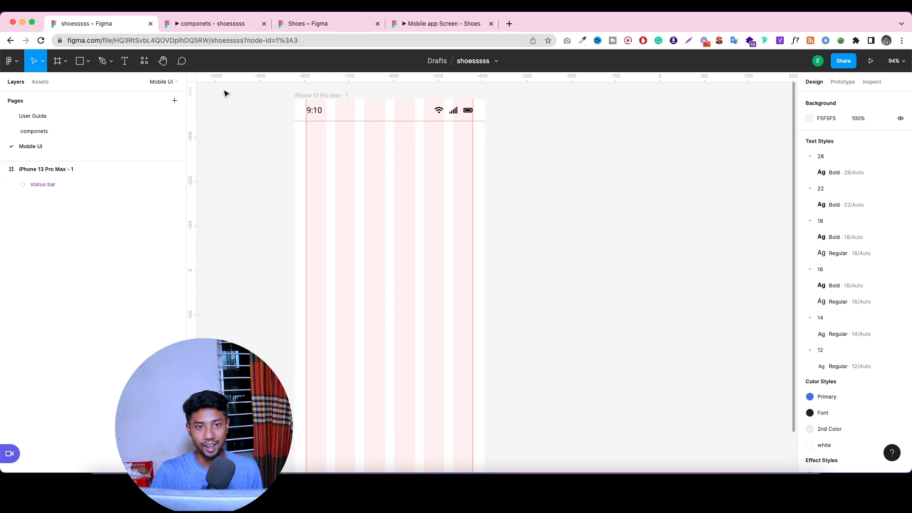
left_click(287, 22)
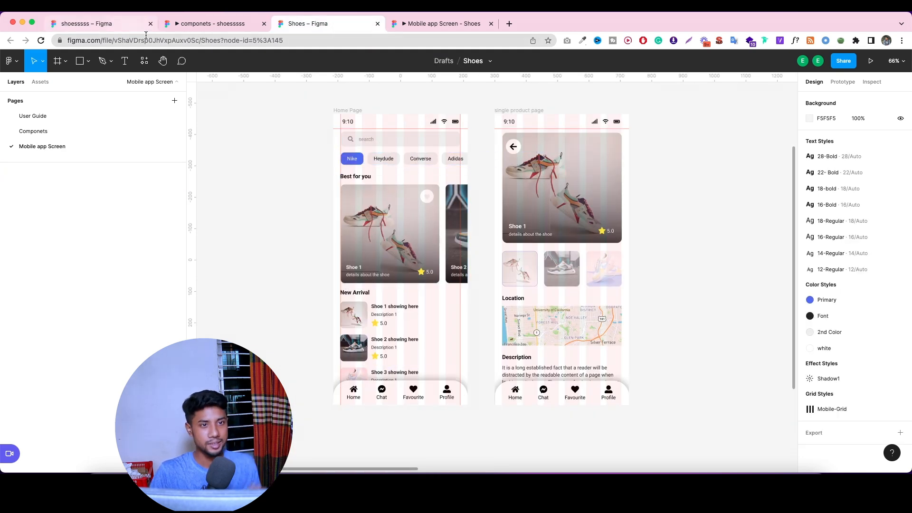
left_click(185, 29)
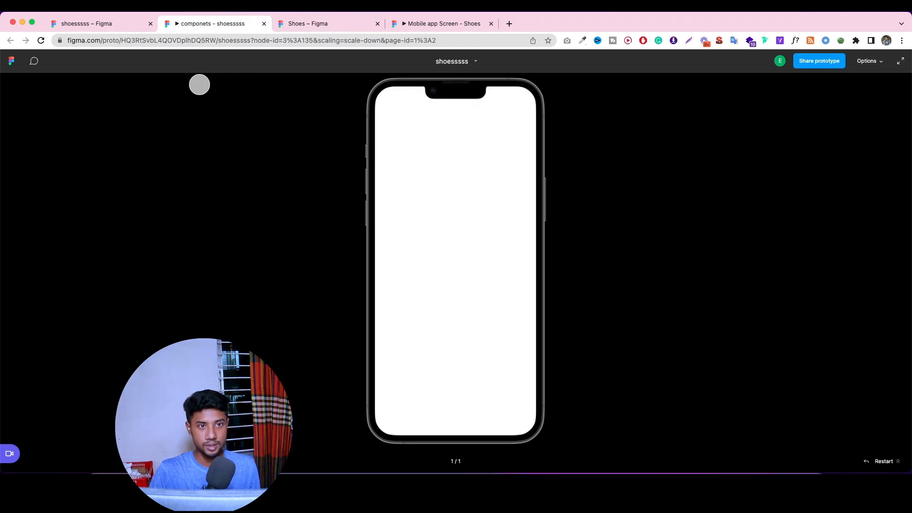
left_click(265, 24)
left_click(90, 23)
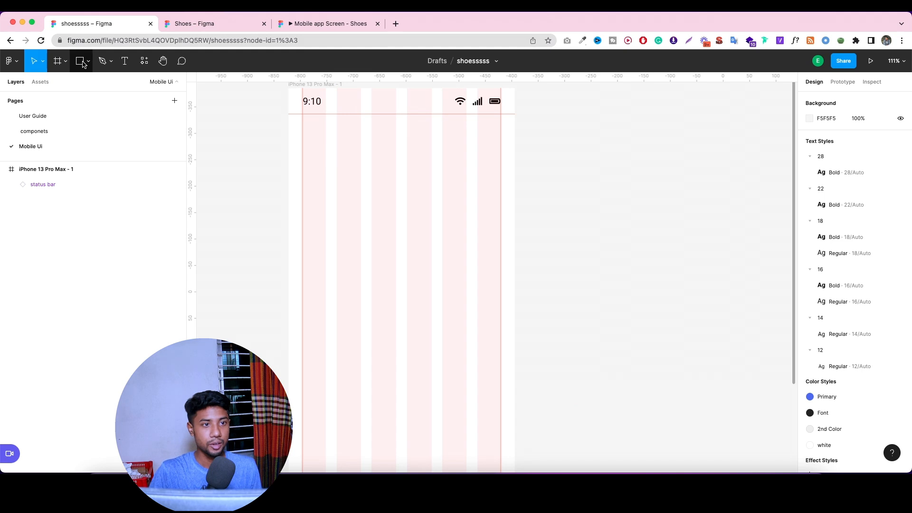
Draw a rectangle about 363 × 61 below the status bar in the phone frame.
left_click(87, 61)
left_click(91, 90)
left_click(89, 60)
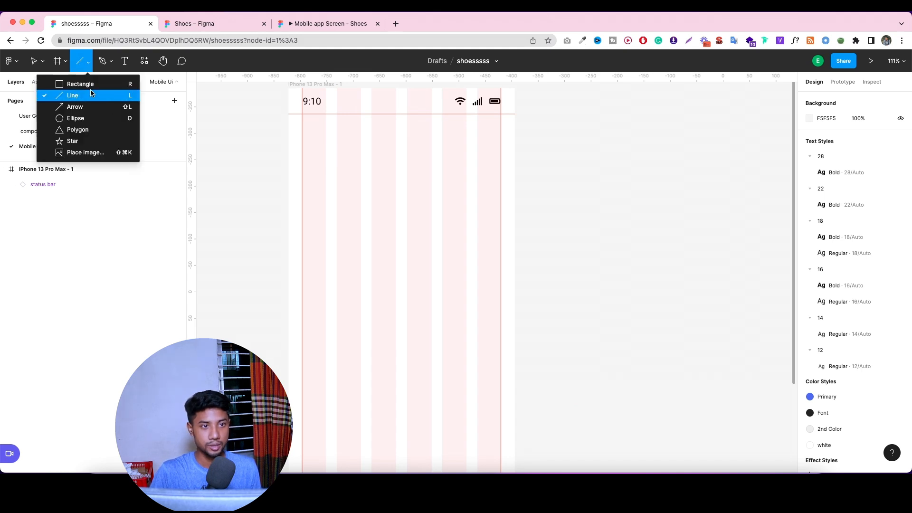
left_click(71, 81)
mouse_move(309, 124)
left_mouse_down()
mouse_move(366, 145)
mouse_move(521, 158)
mouse_move(501, 157)
left_mouse_up()
Check the search box in the Shoes file and fit the new rectangle between the side guides at about 374 × 51.
left_click(212, 23)
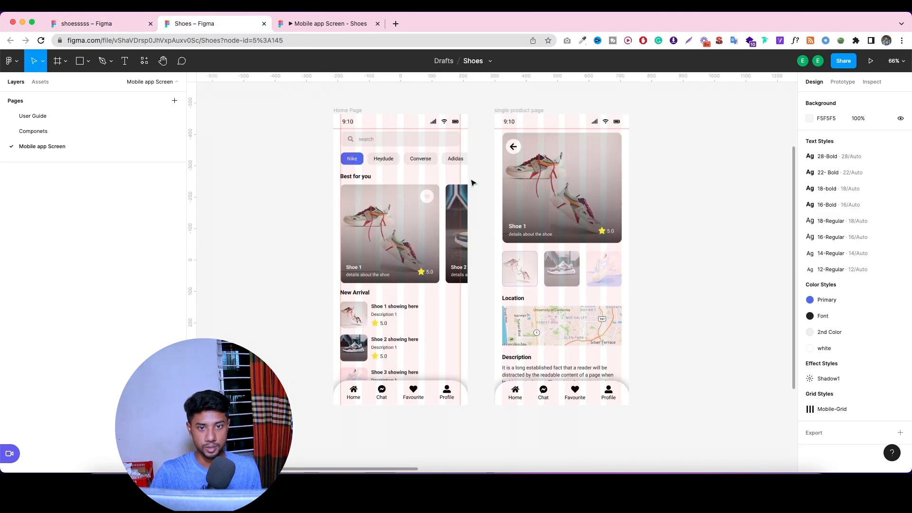
left_click(441, 144)
left_click(133, 23)
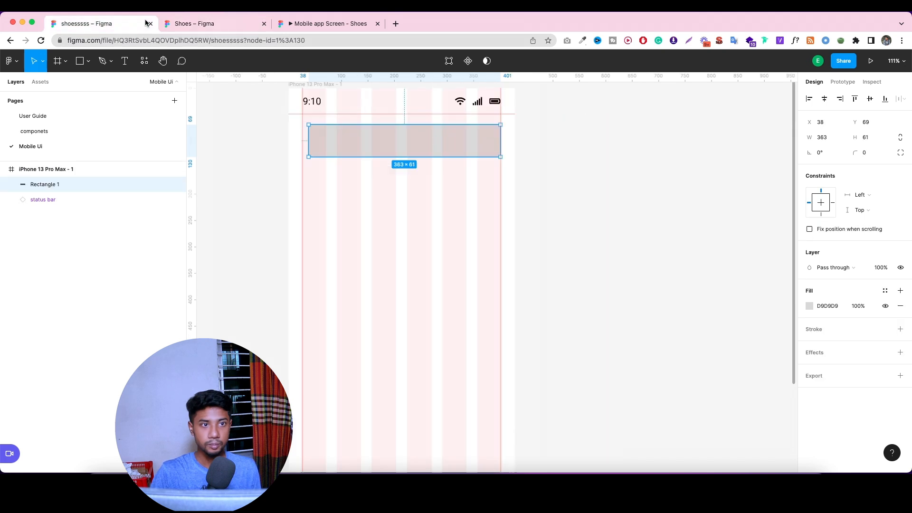
left_click_drag(445, 154, 436, 138)
left_click_drag(495, 131, 500, 129)
left_click(472, 214)
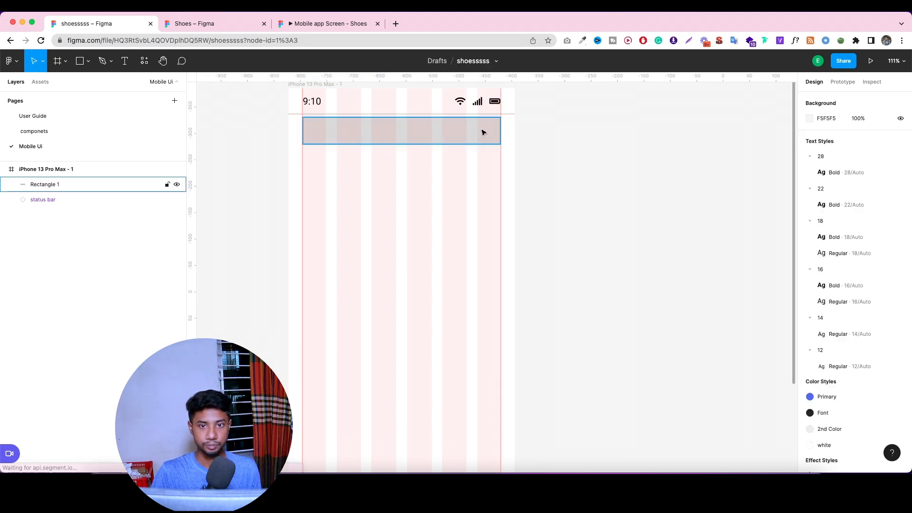
Compare the search box fill in the Shoes file and apply the 2nd Color style to the new rectangle.
left_click(488, 134)
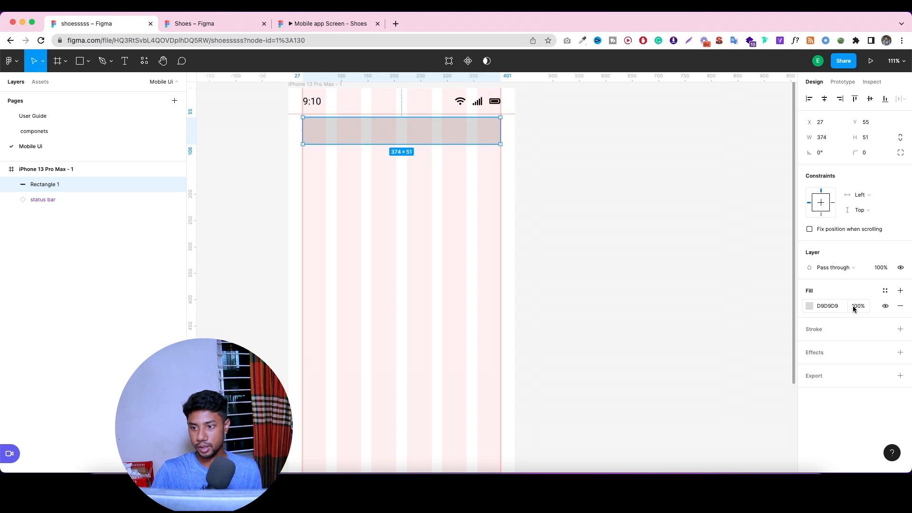
left_click(193, 25)
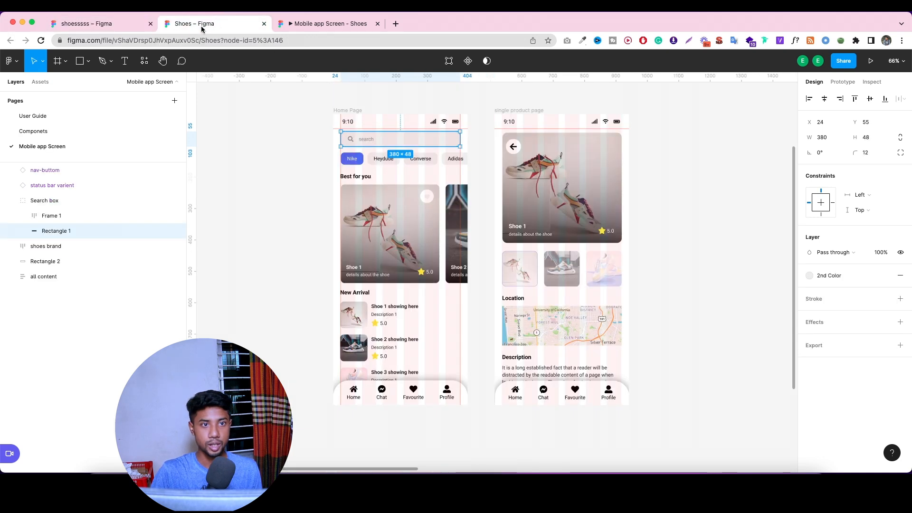
left_click(121, 25)
left_click(885, 291)
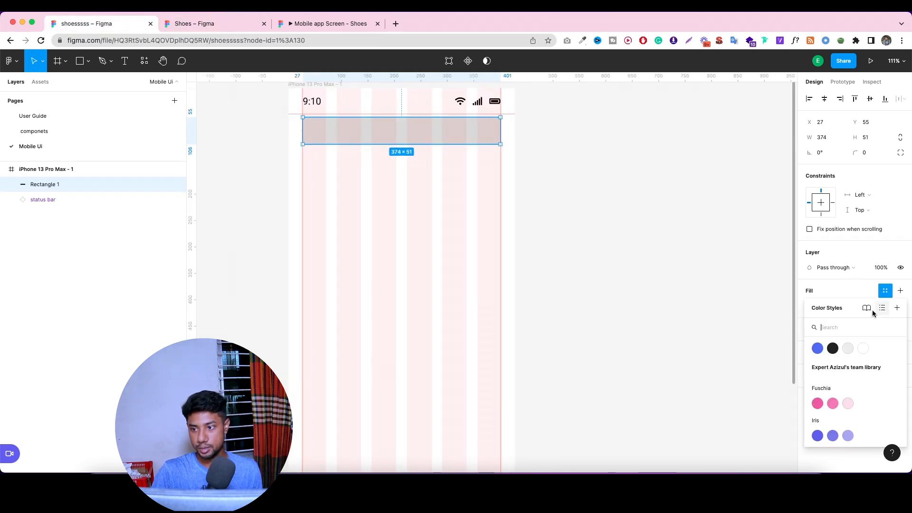
left_click(847, 350)
left_click(578, 230)
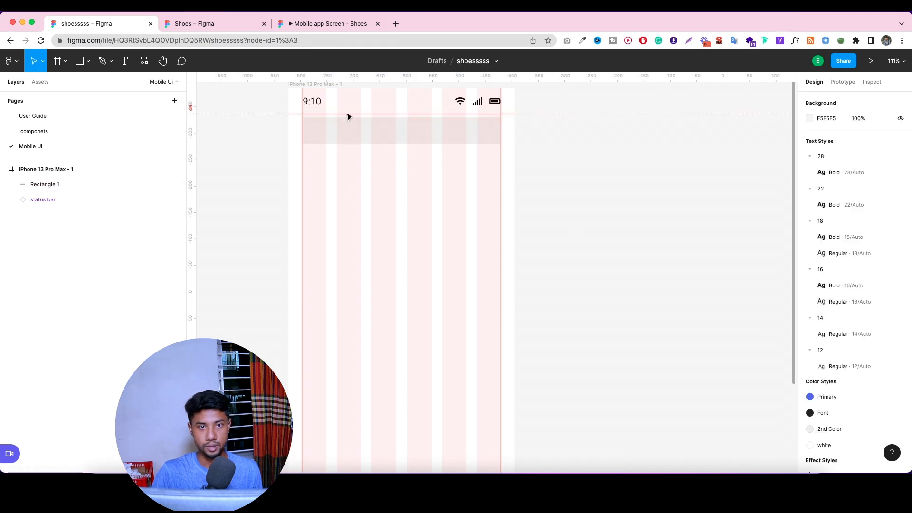
Run the Font Awesome Icons plugin on the Mobile Ui page and look up icons named "search".
left_click(202, 25)
left_click(119, 29)
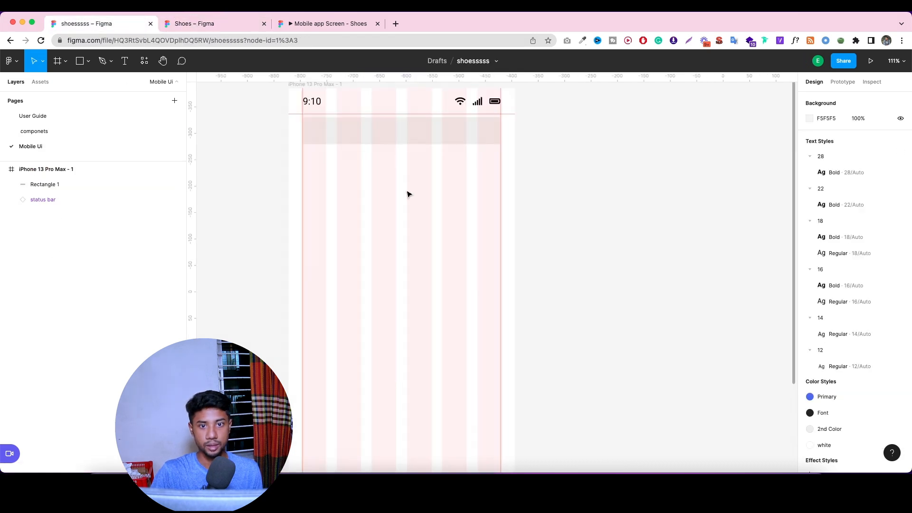
left_click(363, 138)
scroll(331, 143, "up", 1)
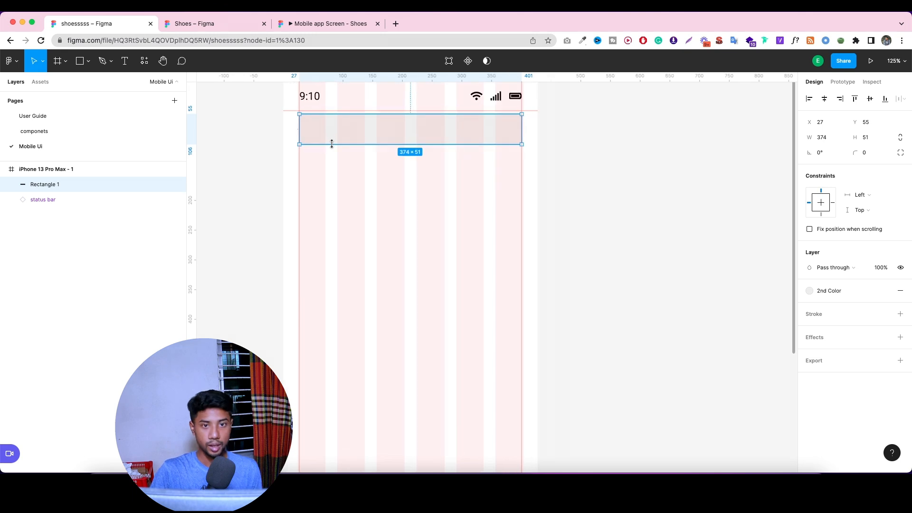
right_click(411, 230)
mouse_move(448, 392)
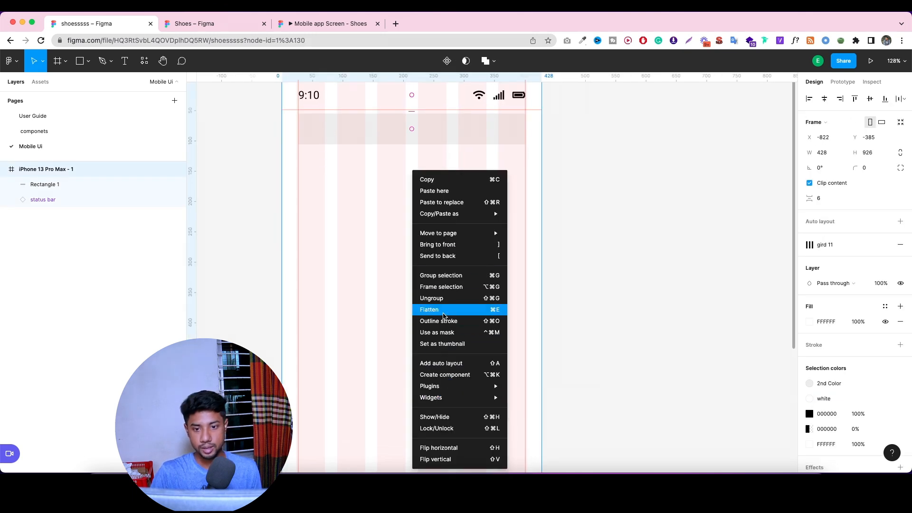
mouse_move(477, 384)
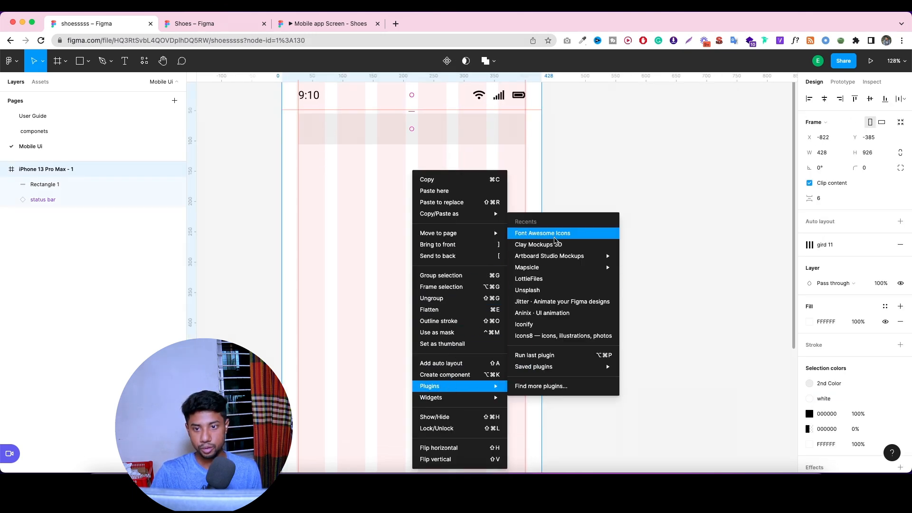
left_click(555, 238)
left_click(617, 237)
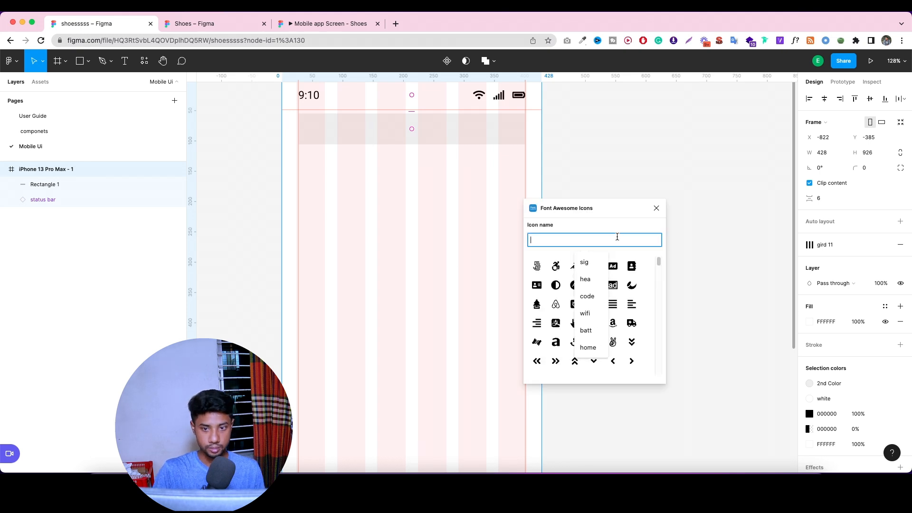
type("search")
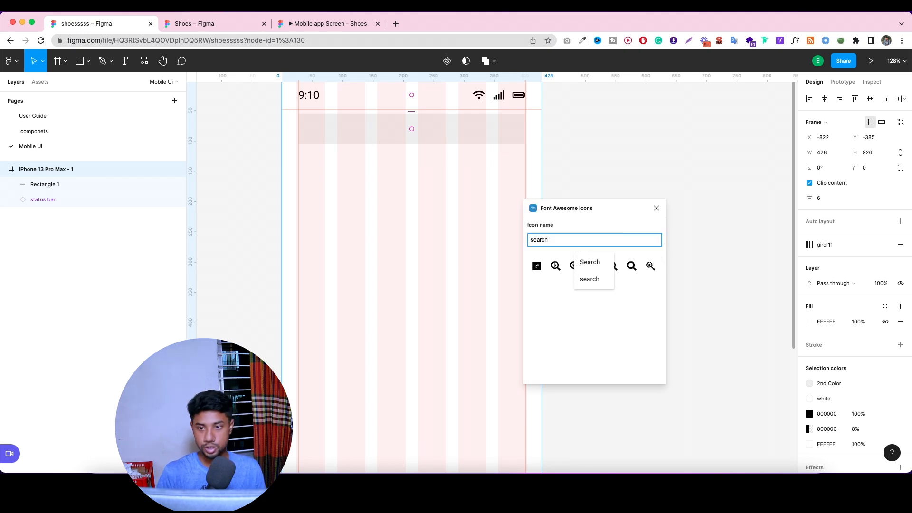
left_click(630, 295)
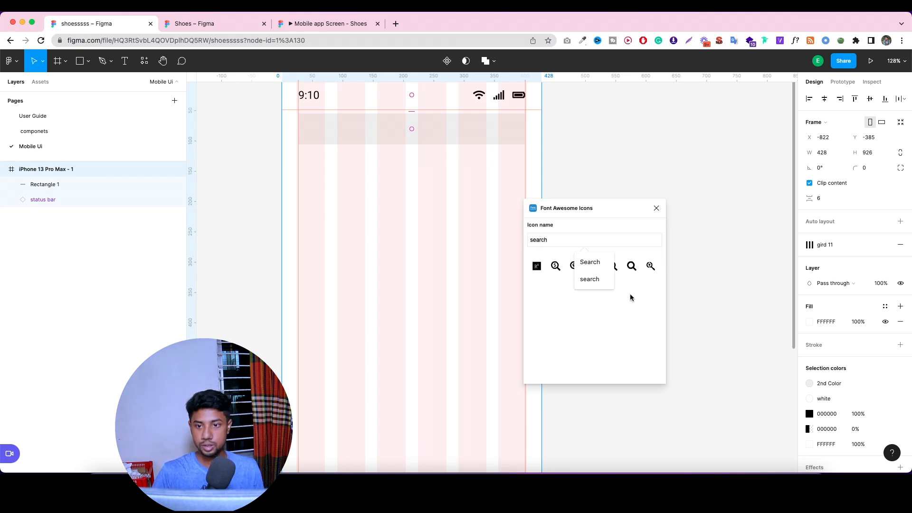
Insert the plain magnifying glass icon and move it inside the left end of the search box rectangle.
left_click(631, 269)
left_click(498, 272)
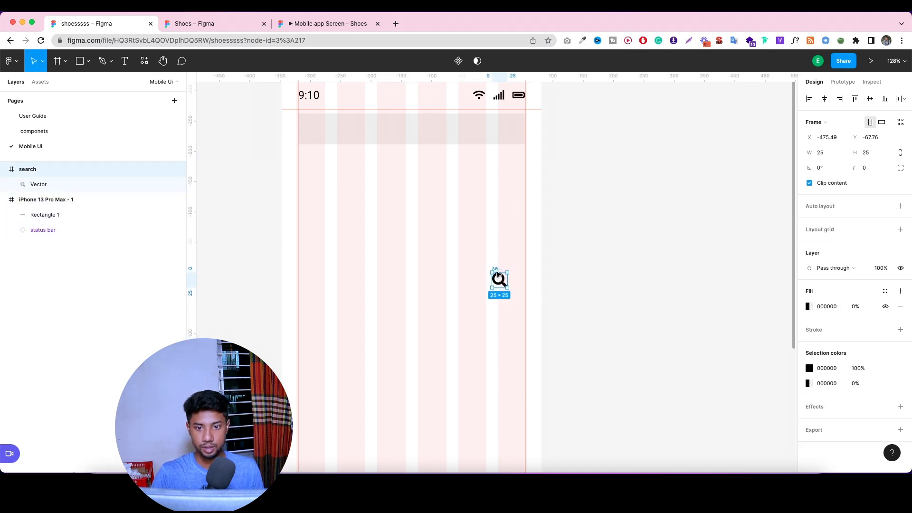
left_click_drag(500, 282, 319, 133)
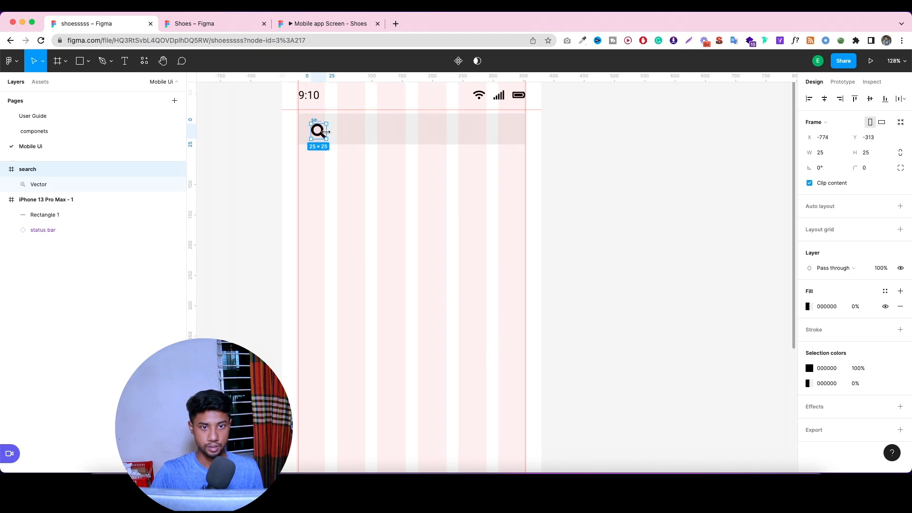
scroll(323, 131, "up", 5)
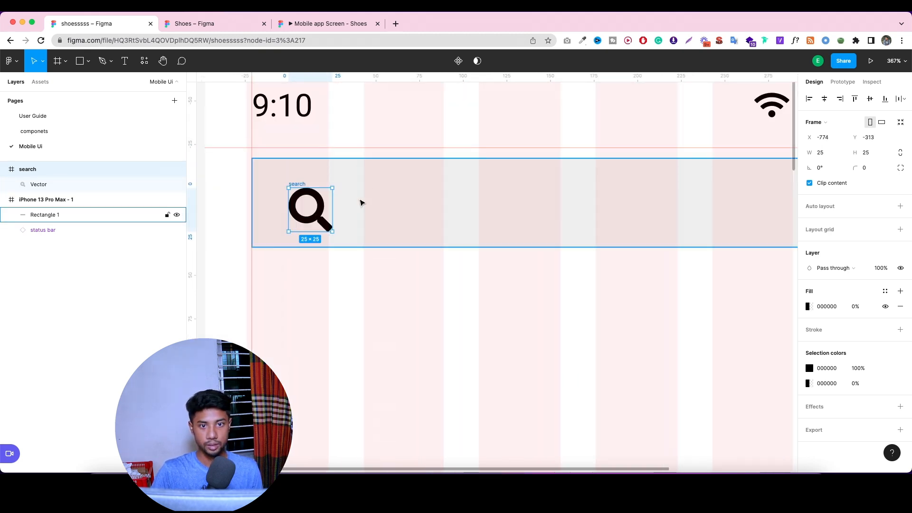
Nudge the magnifying glass icon into place and add the text "search" beside it inside the search box.
left_click_drag(323, 212, 327, 207)
key("t")
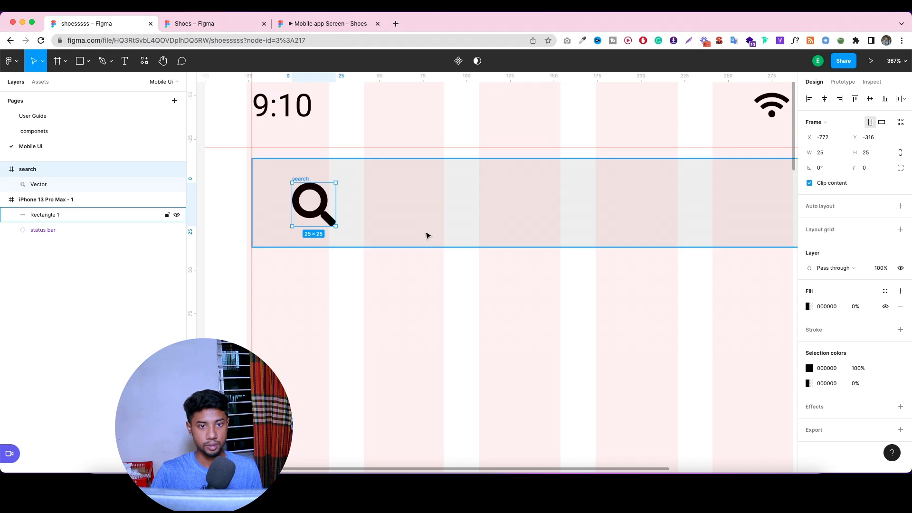
left_click(399, 224)
type("se")
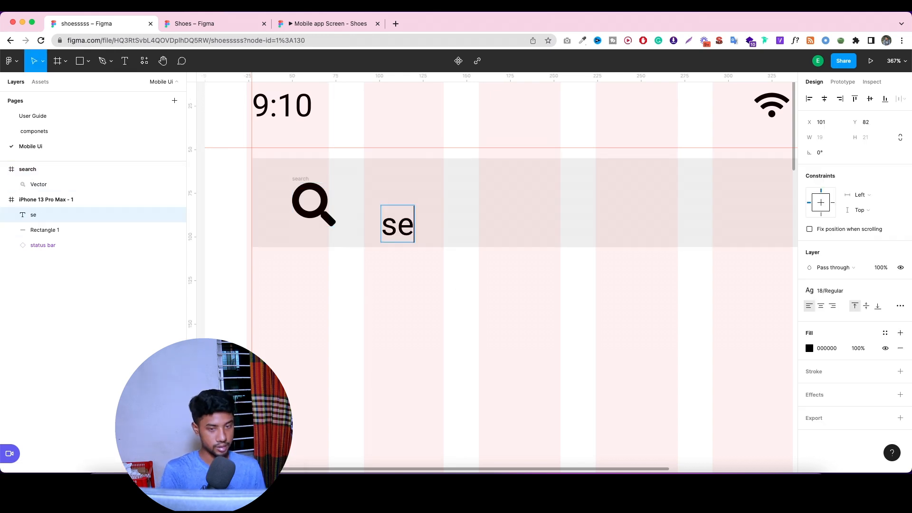
type("arch")
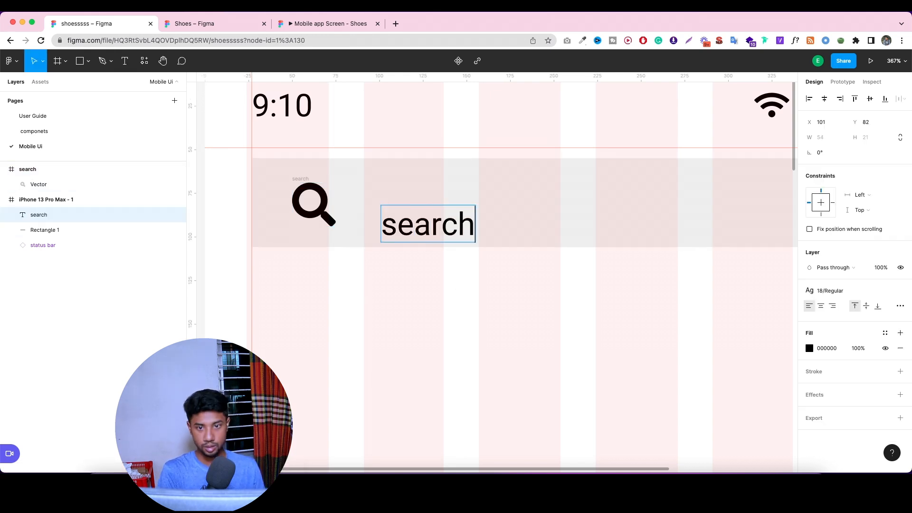
key("Escape")
left_click_drag(450, 235, 441, 210)
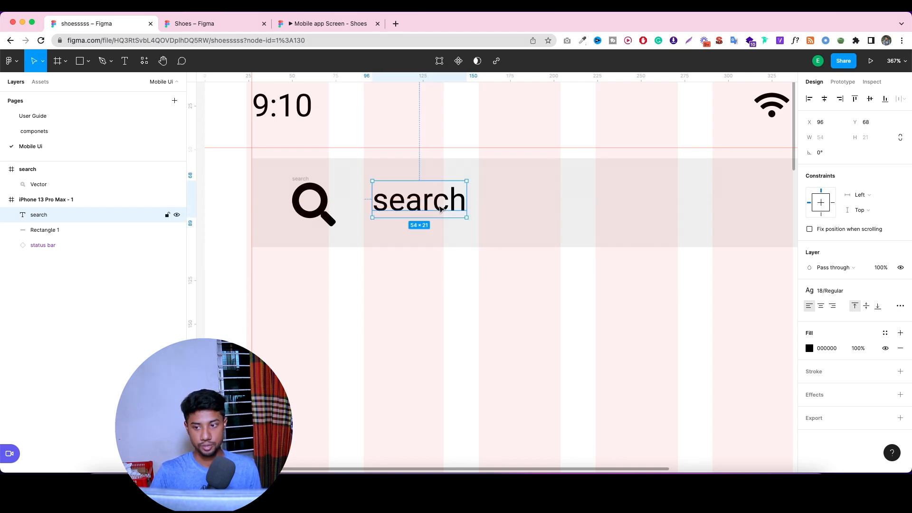
scroll(441, 209, "down", 3)
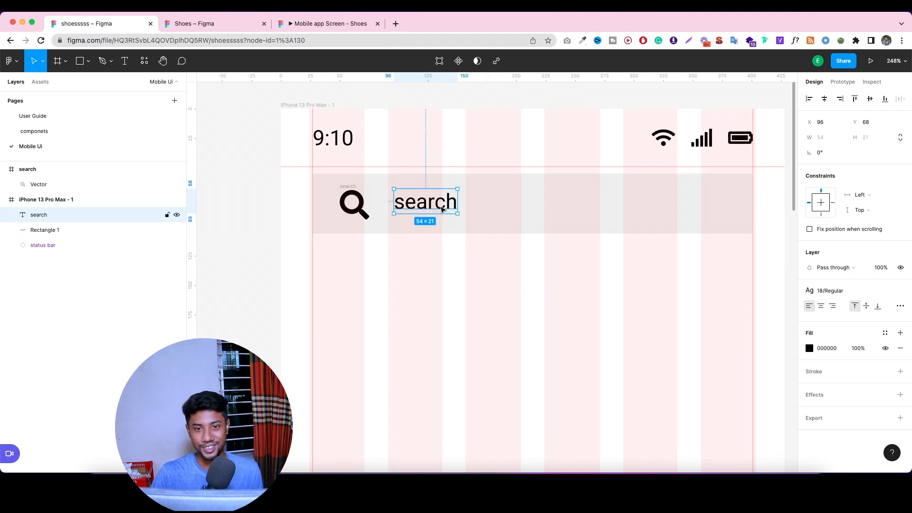
left_click_drag(442, 209, 440, 207)
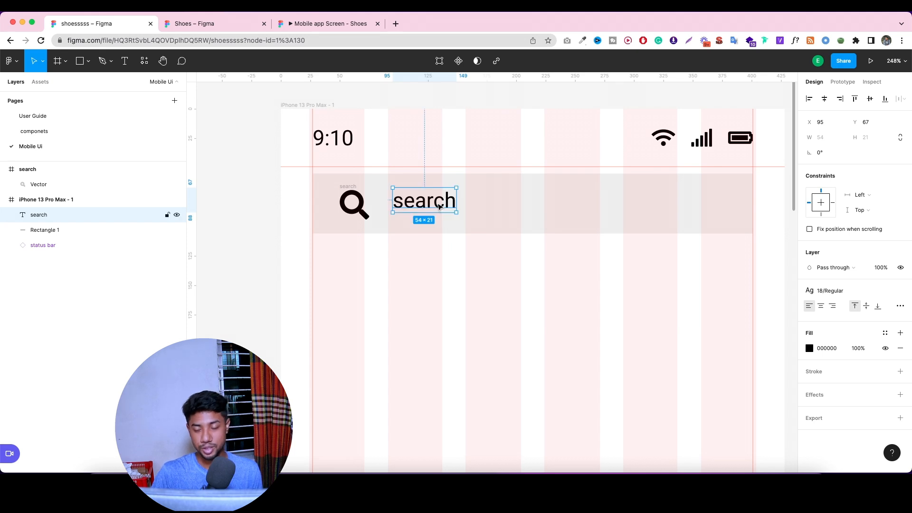
Check the fill colour of the search box's placeholder text on the Home Page in the Shoes file.
left_click(215, 23)
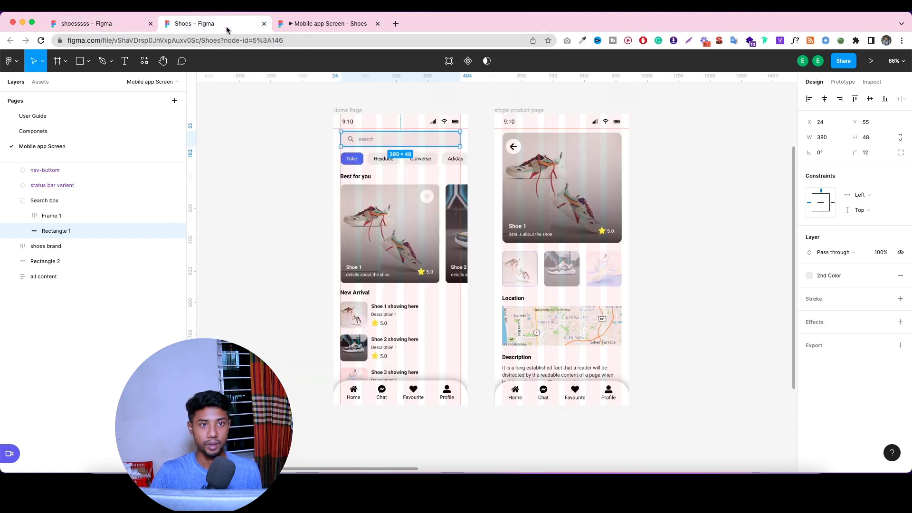
double_click(369, 141)
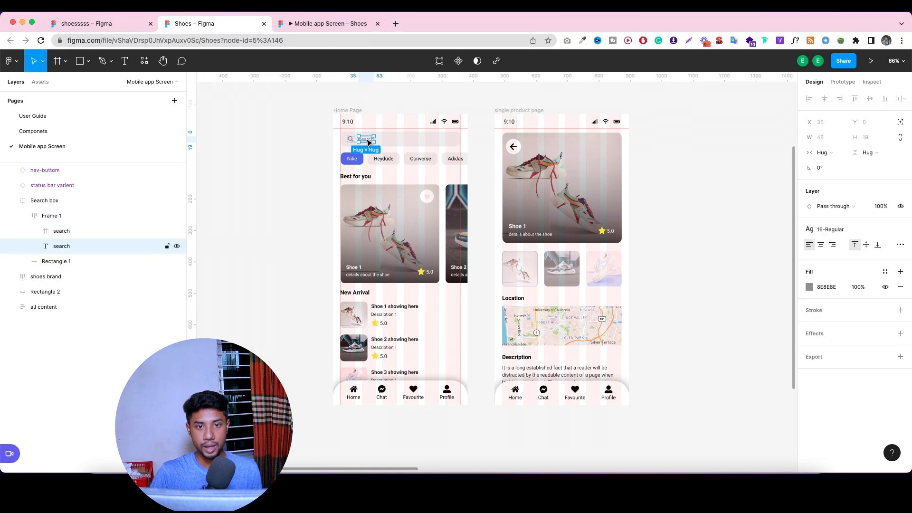
left_click(833, 288)
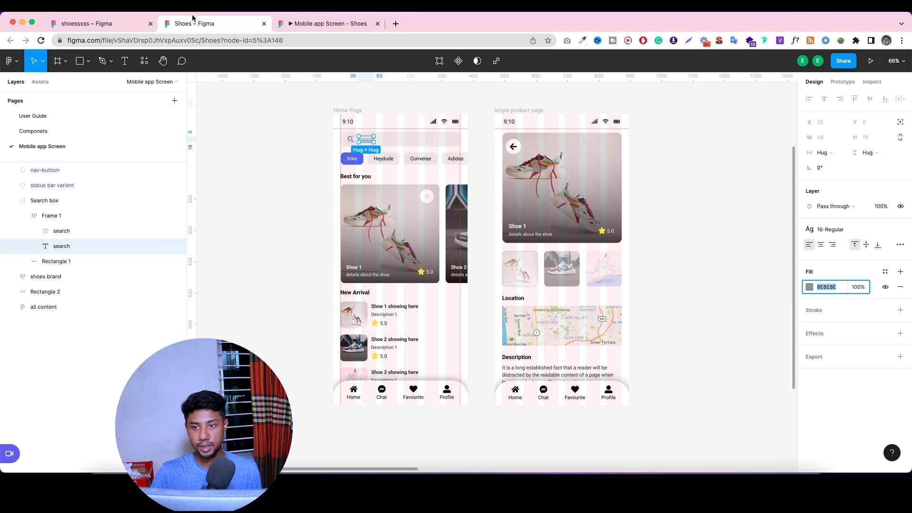
left_click(127, 24)
Try to set the search text's fill to hex 8e8e8 on the Mobile Ui page.
left_click_drag(441, 205, 439, 205)
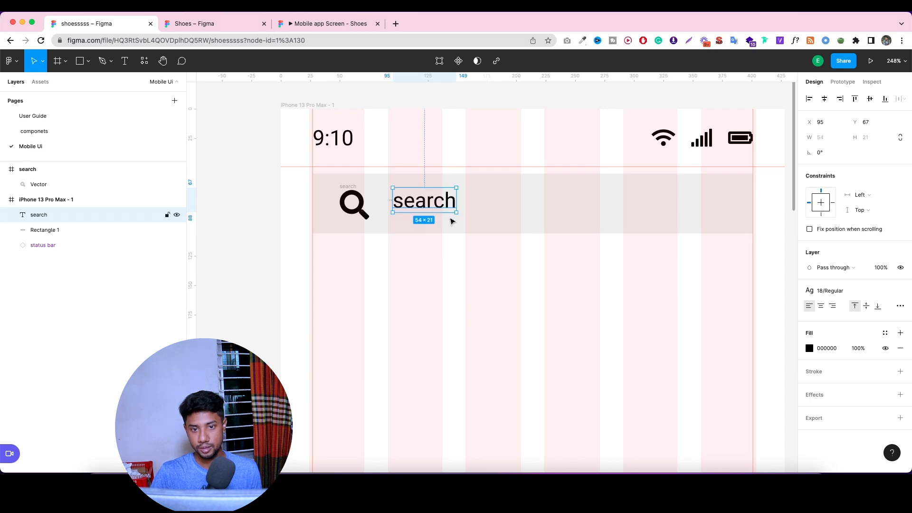
left_click(839, 351)
type("8e8e8")
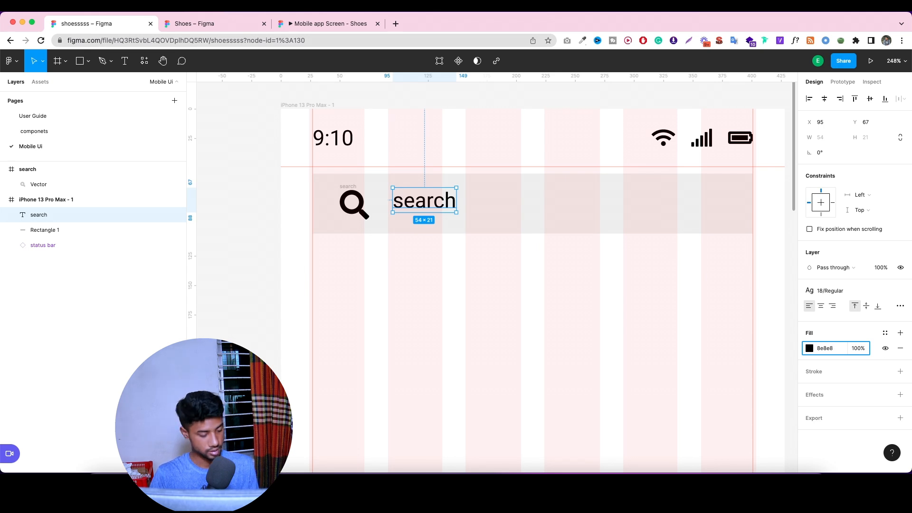
left_click(690, 361)
left_click(433, 207)
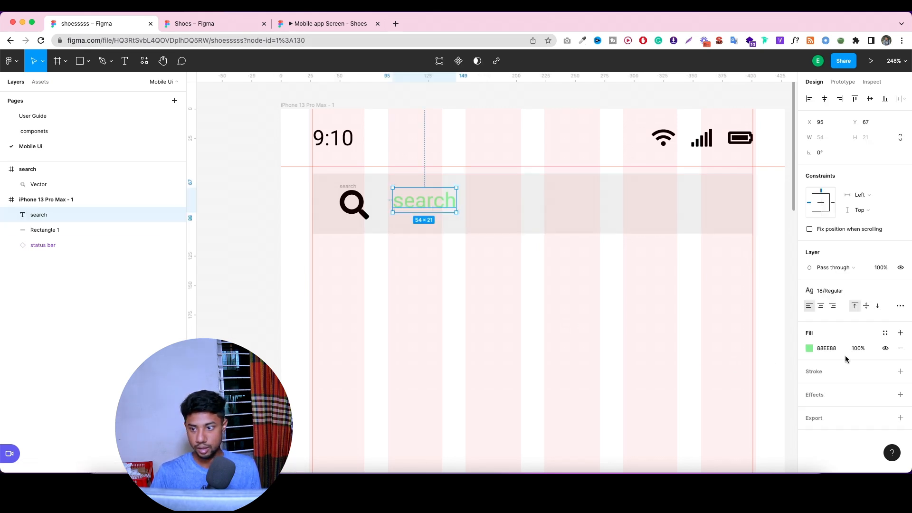
Correct the search text's fill to grey 8E8E8E, matching the Shoes file.
left_click(831, 348)
left_click(824, 349)
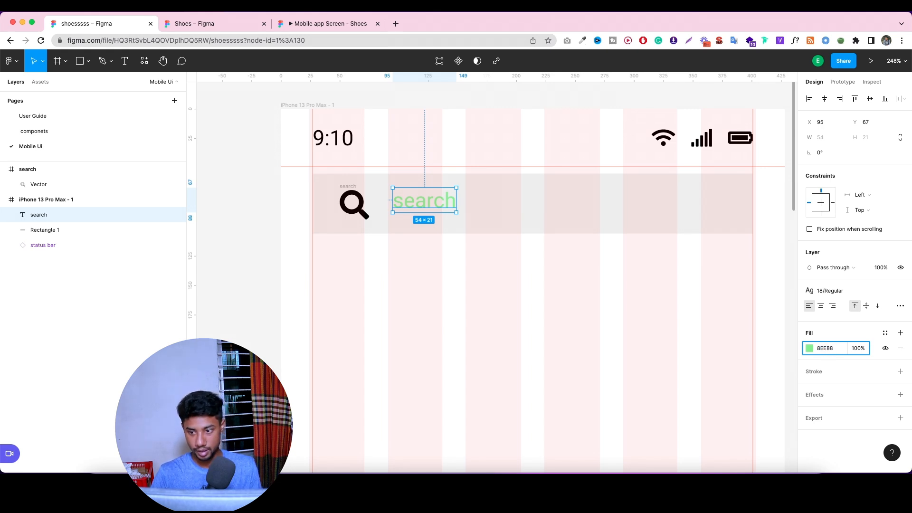
type("8")
key("Return")
left_click(679, 341)
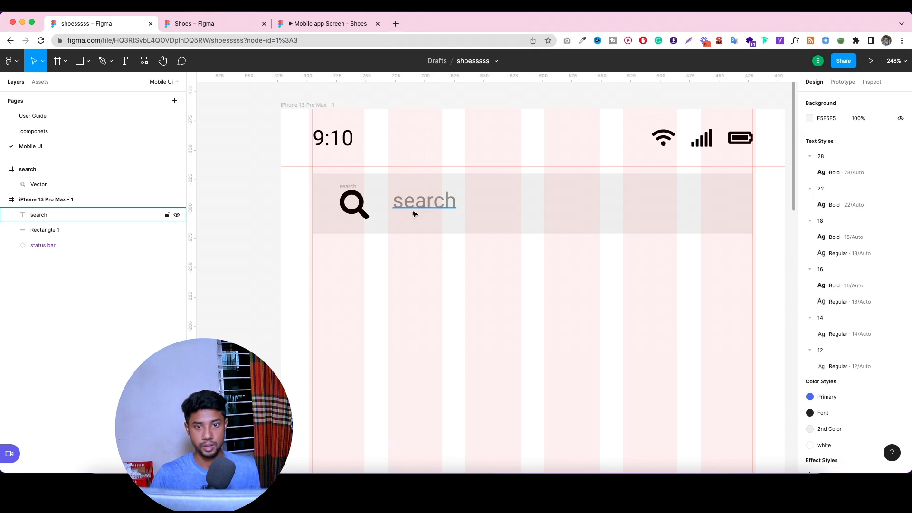
Copy the search text's fill value and select the magnifying glass icon's vector to recolour it.
left_click(430, 208)
left_click(833, 350)
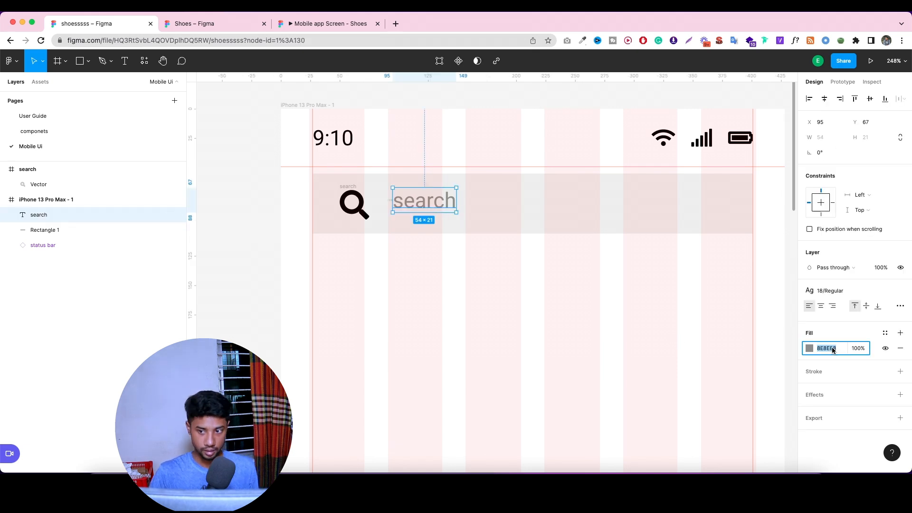
left_click(353, 204)
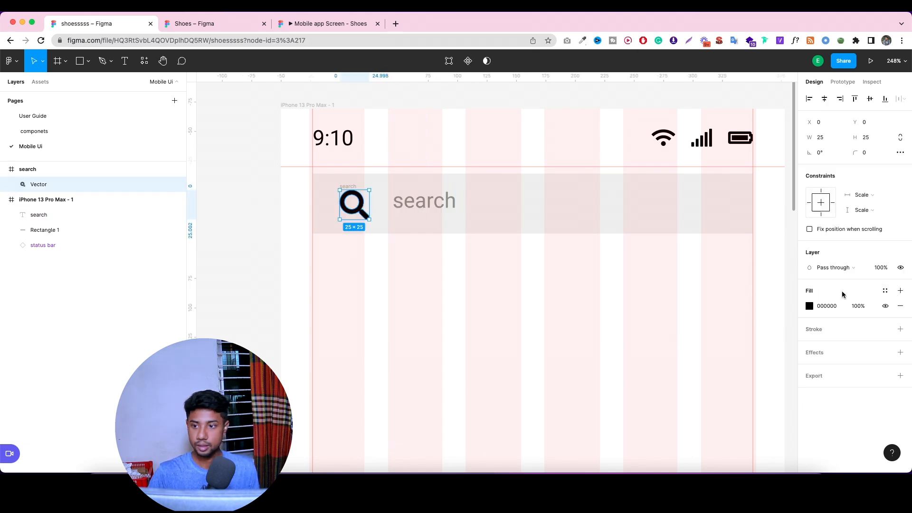
Set the search icon's fill color to 8E8E88.
left_click(825, 307)
type("8E8E88")
left_click(536, 325)
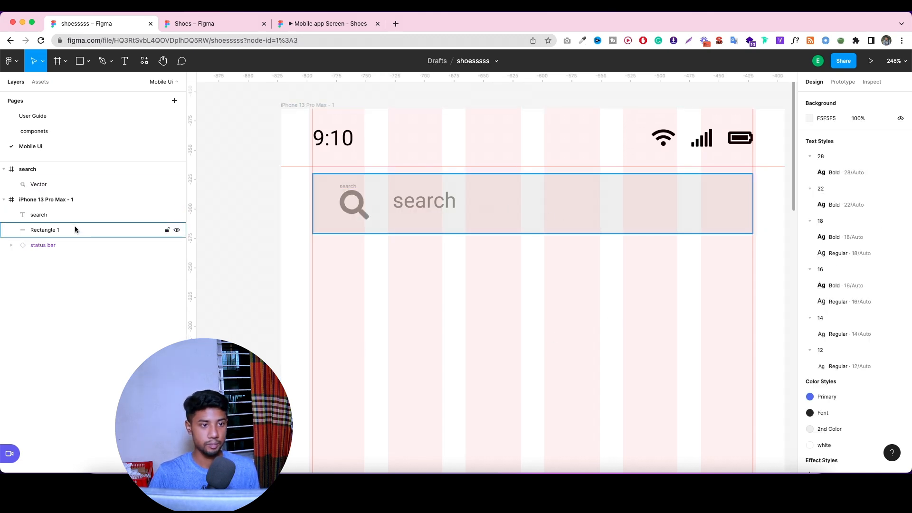
Nest the search icon in the iPhone frame and combine it with the search text in a centred auto layout with 13 spacing.
left_click_drag(42, 170, 43, 205)
left_click(50, 216, "shift")
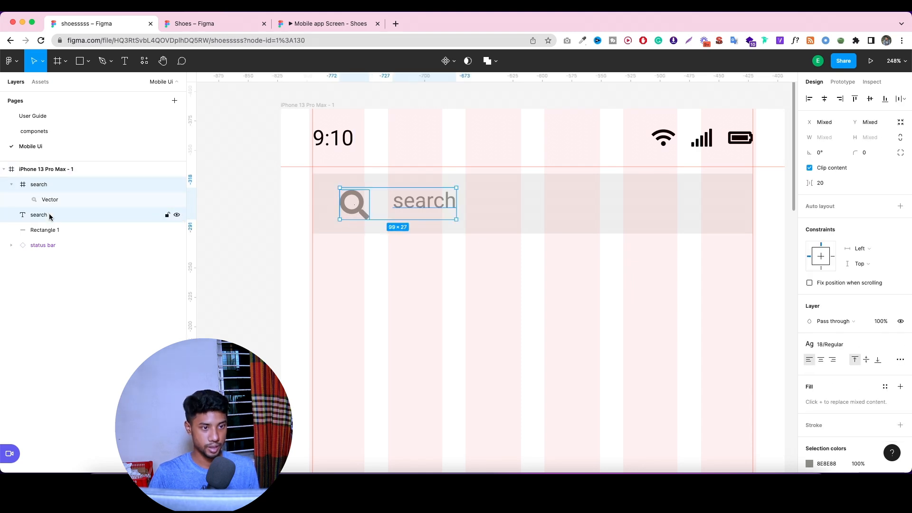
key("shift+a")
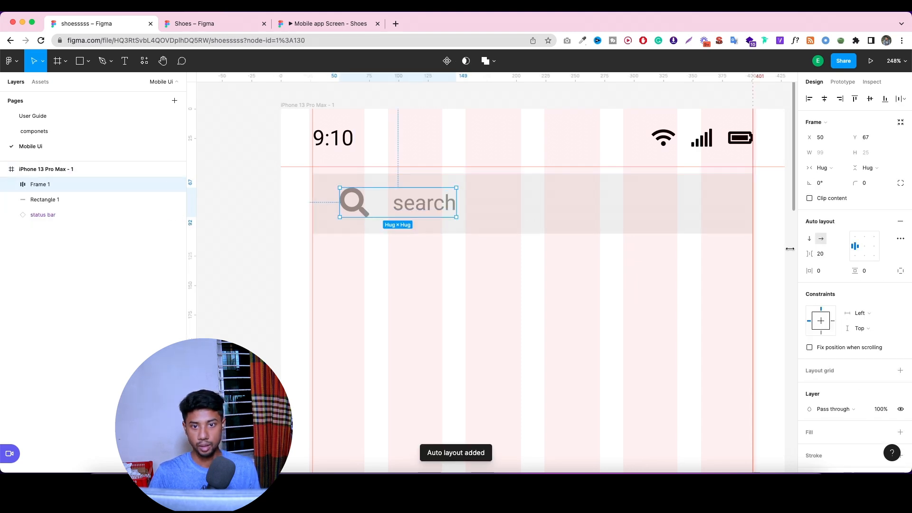
left_click(865, 247)
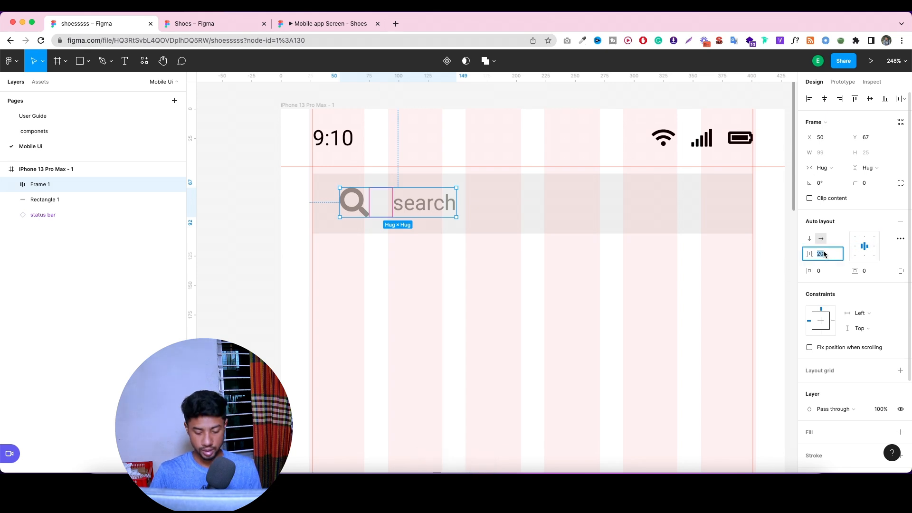
left_click_drag(824, 254, 812, 250)
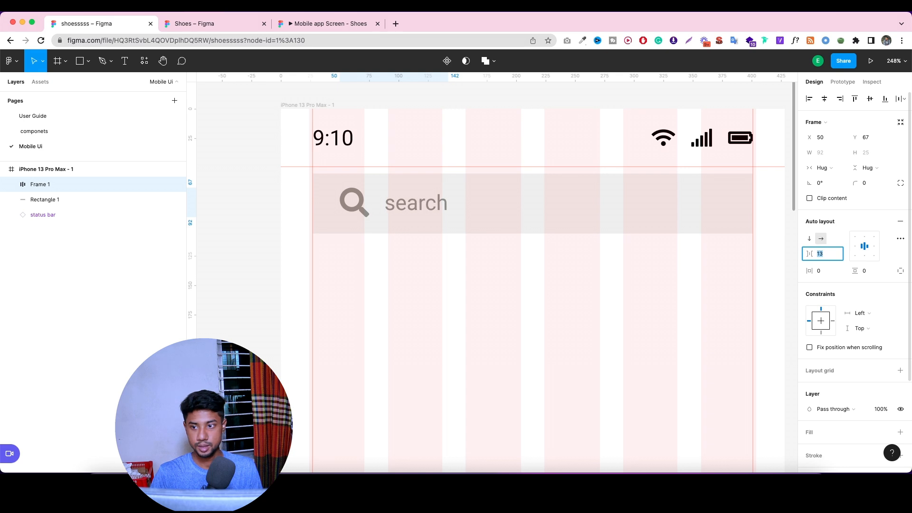
Round the corners of the search bar's background rectangle with a radius of 12.
left_click(59, 199)
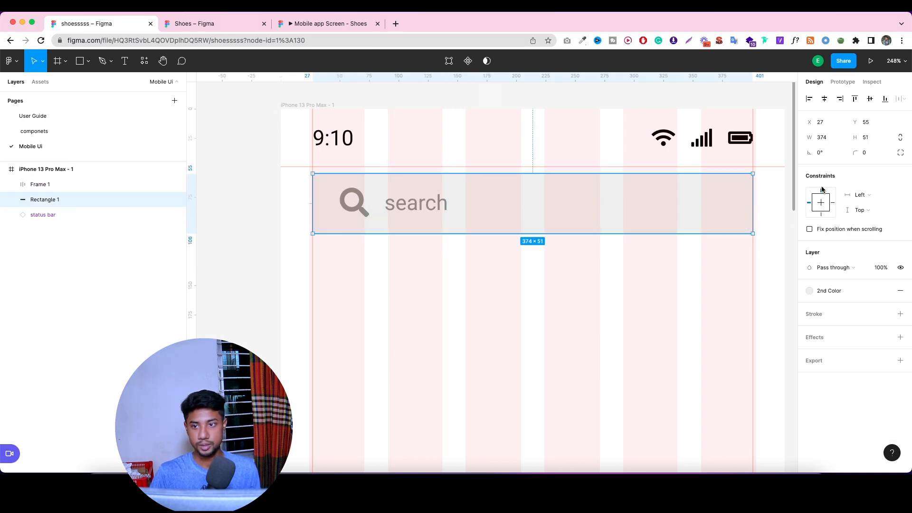
left_click(864, 156)
type("15")
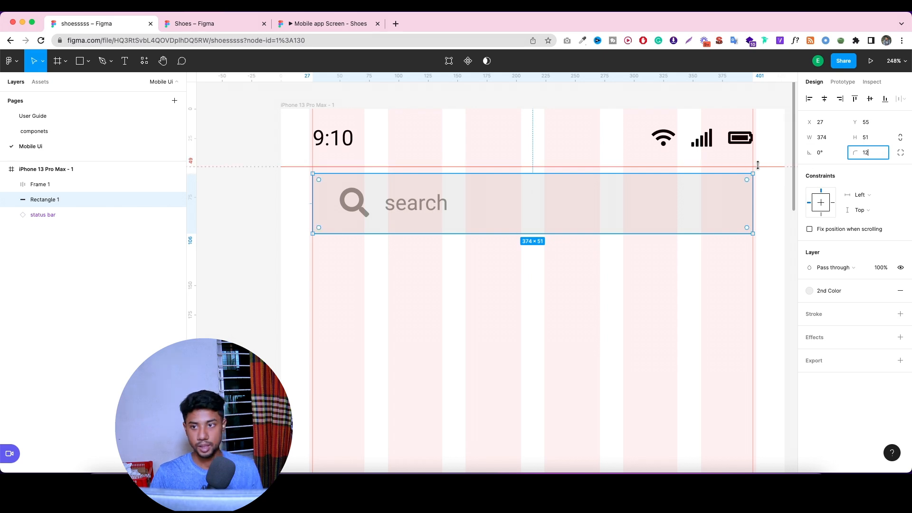
left_click(610, 298)
left_click(521, 227)
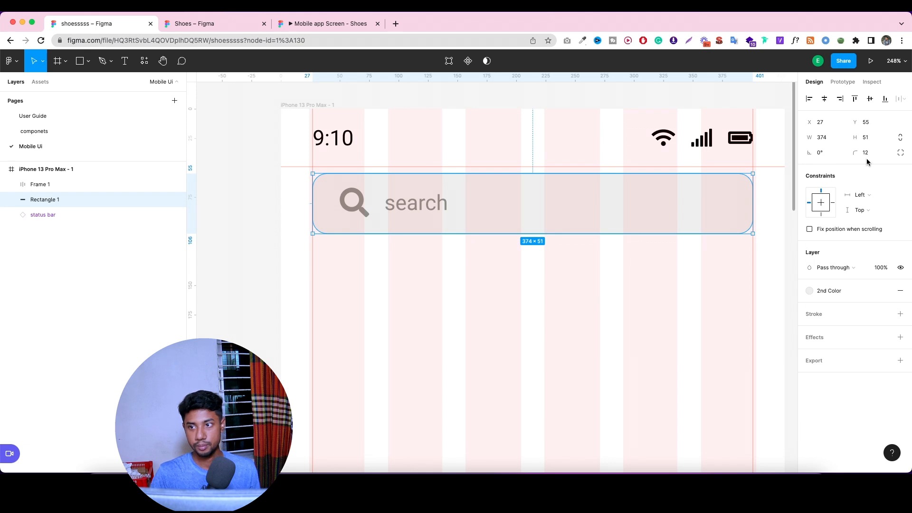
scroll(543, 271, "down", 5)
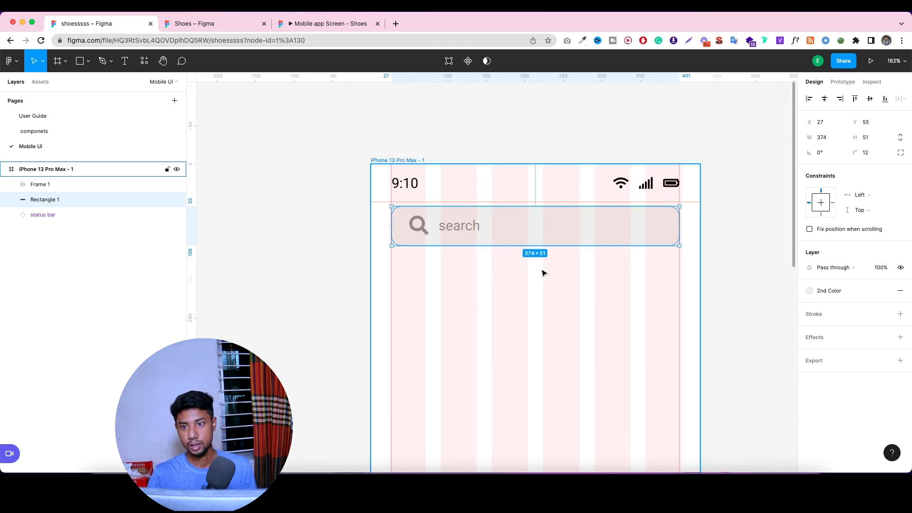
Switch to the Shoes reference file and inspect the label of the Nike brand chip on the Home Page.
left_click(340, 207)
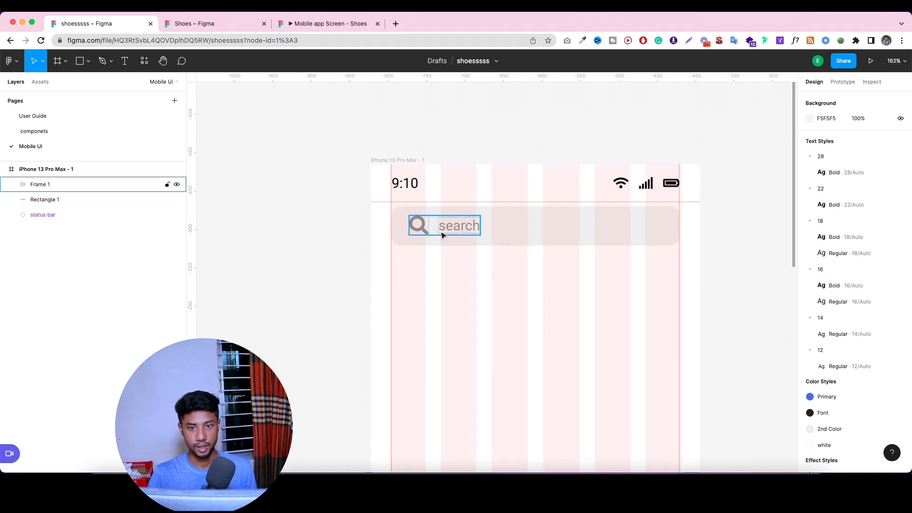
scroll(380, 200, "down", 5)
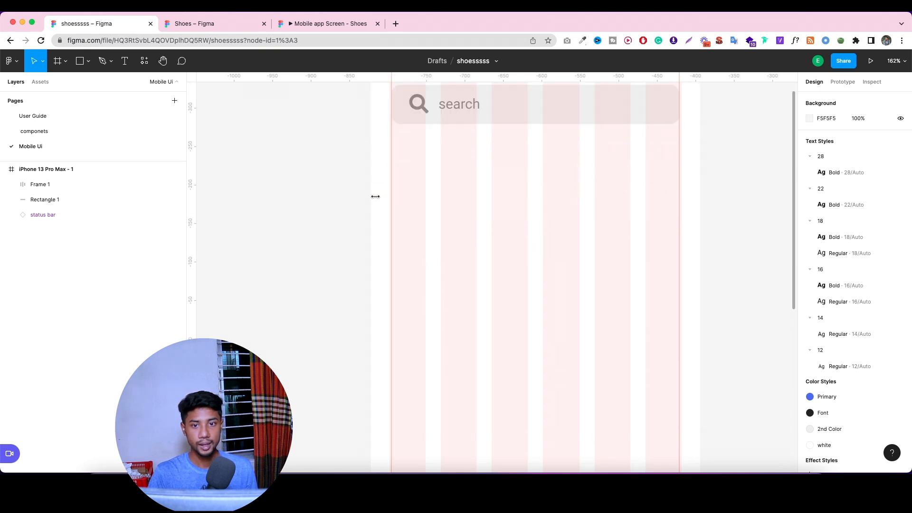
left_click(205, 27)
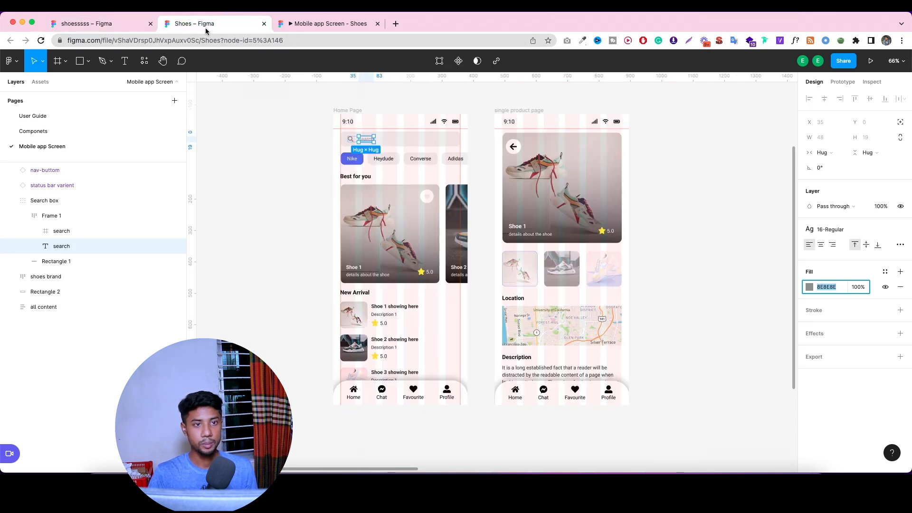
left_click(353, 162)
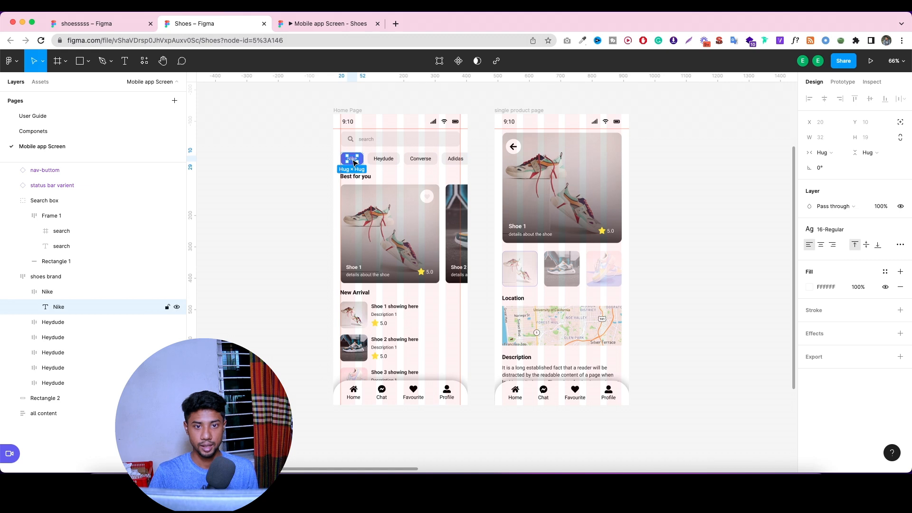
double_click(351, 159)
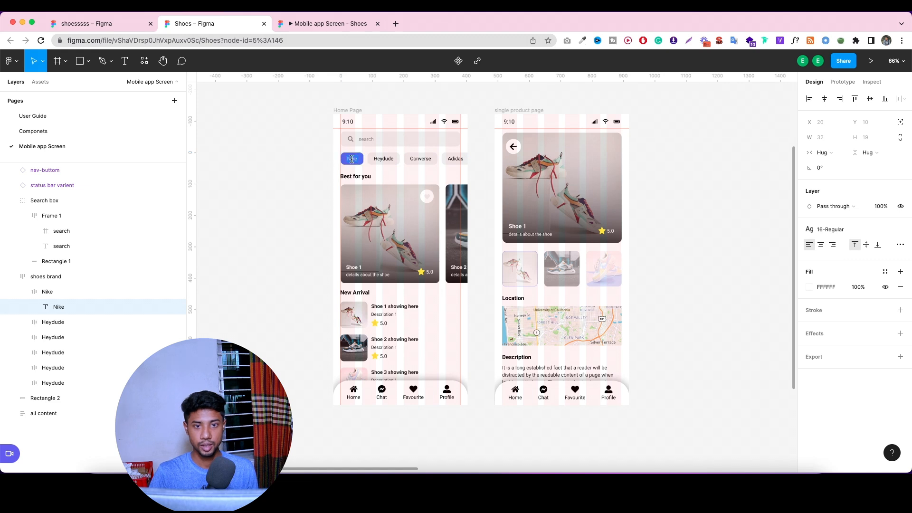
Return to the shoesssss file and add a text layer reading "Nike" below the search bar.
left_click(96, 33)
scroll(451, 178, "up", 5)
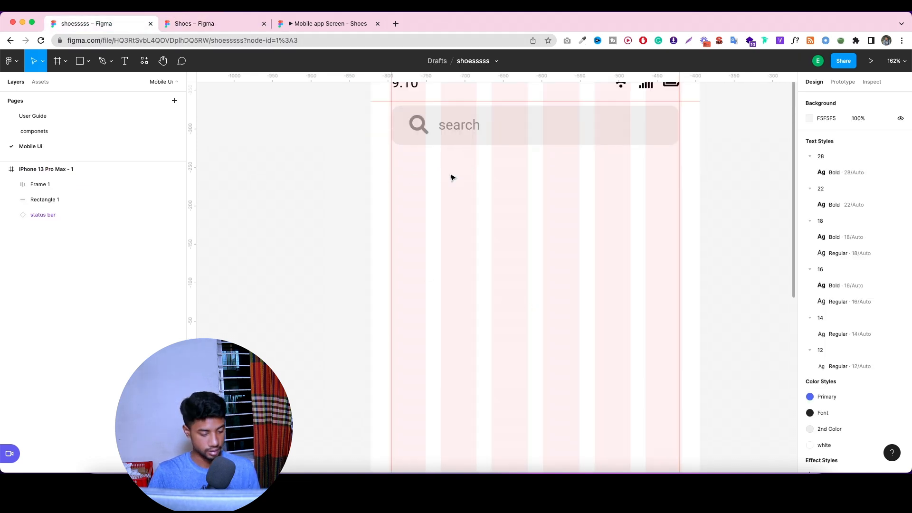
scroll(440, 212, "down", 1)
key("super+v")
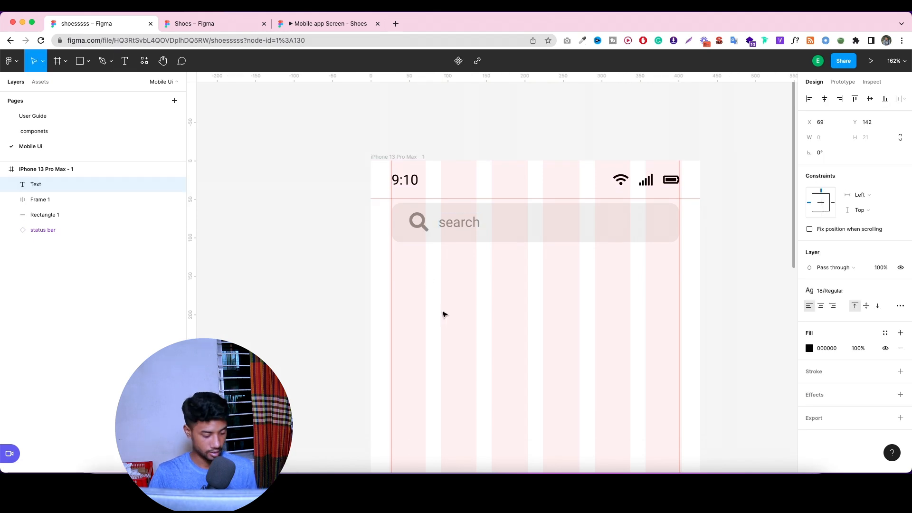
key("super+a")
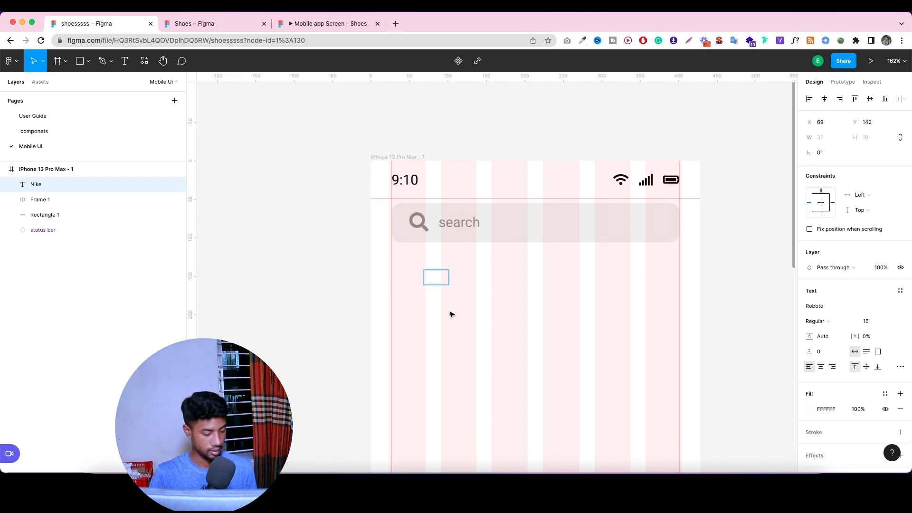
key("BackSpace")
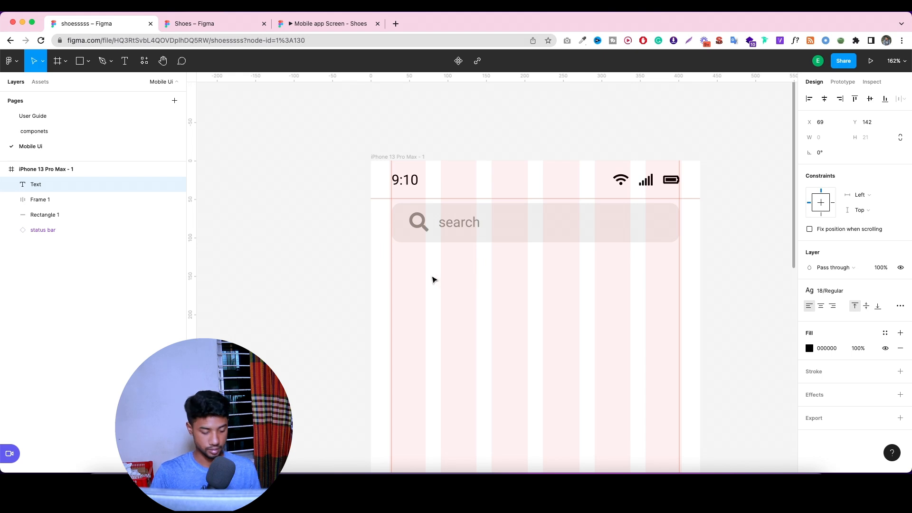
type("nie")
key("BackSpace")
key("BackSpace")
key("BackSpace")
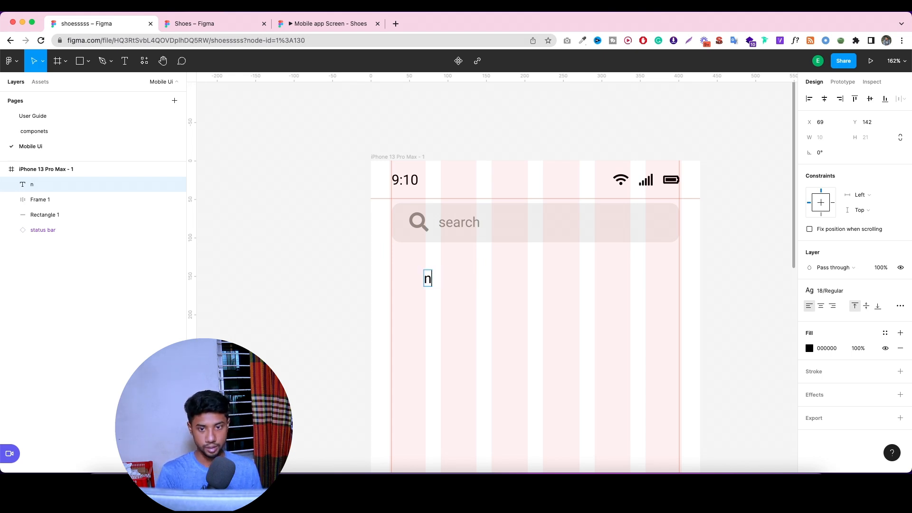
type("Nike")
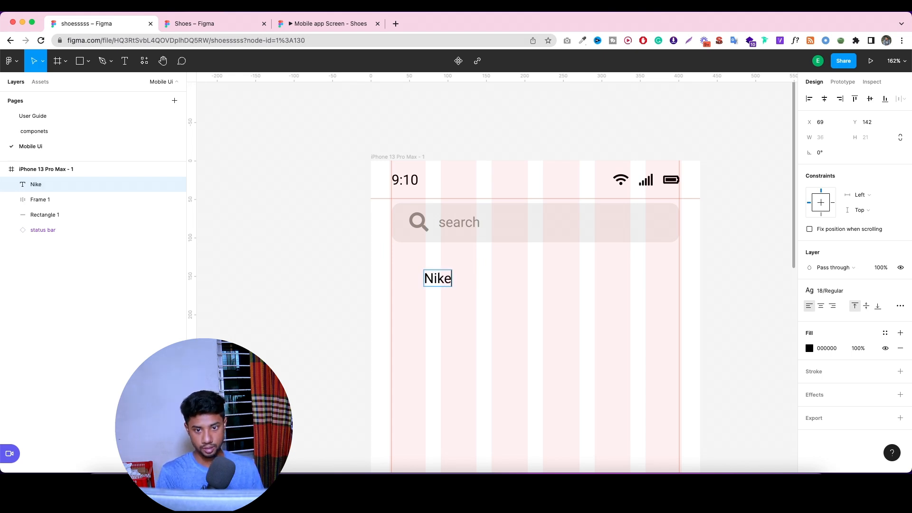
key("Escape")
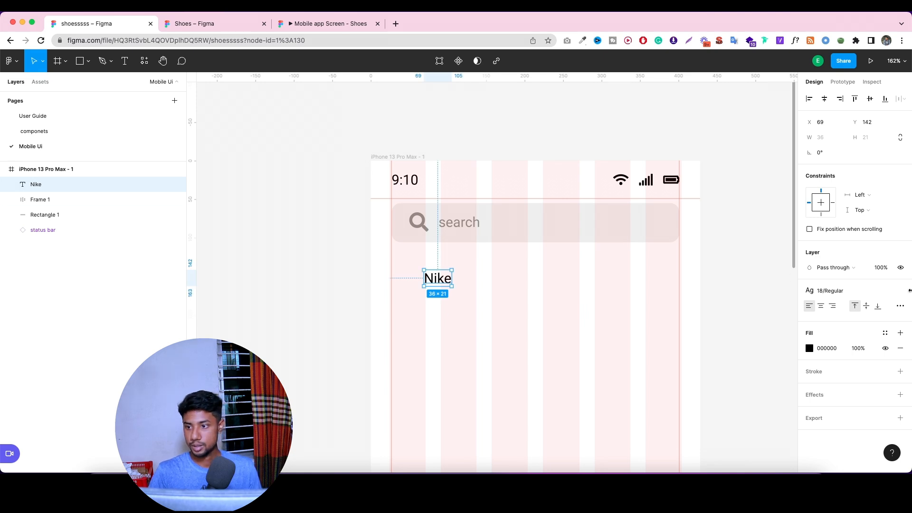
Apply the Regular 16/Auto text style to the Nike label.
left_click(899, 291)
left_click(899, 291)
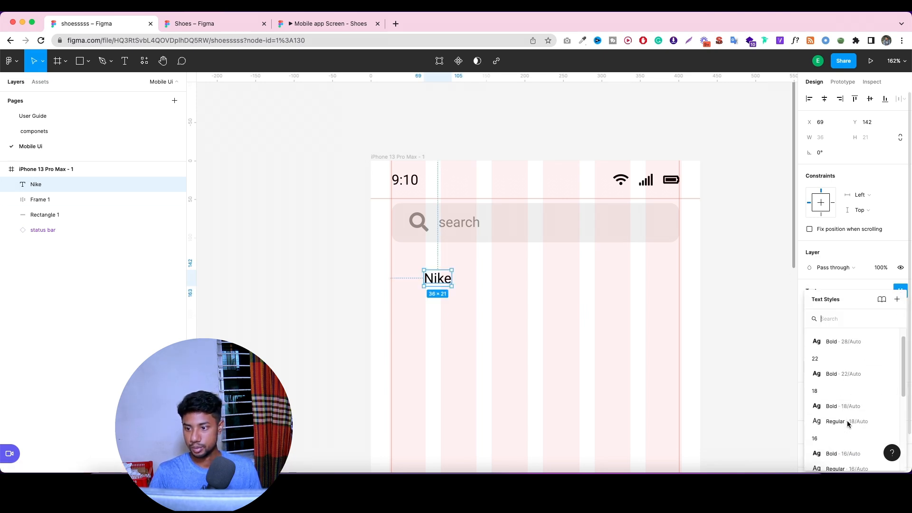
scroll(836, 427, "down", 2)
left_click(832, 462)
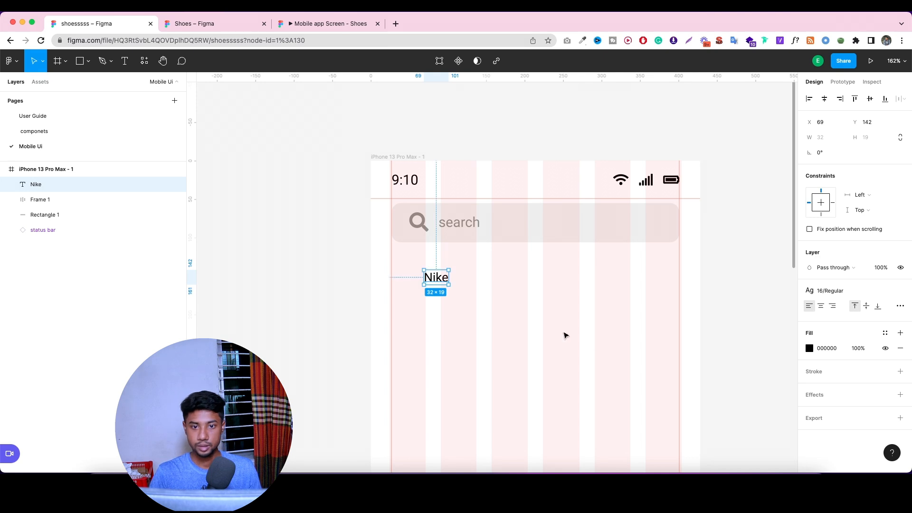
Wrap the Nike label in a centred auto layout frame with 15 horizontal and 11 vertical padding.
key("shift+a")
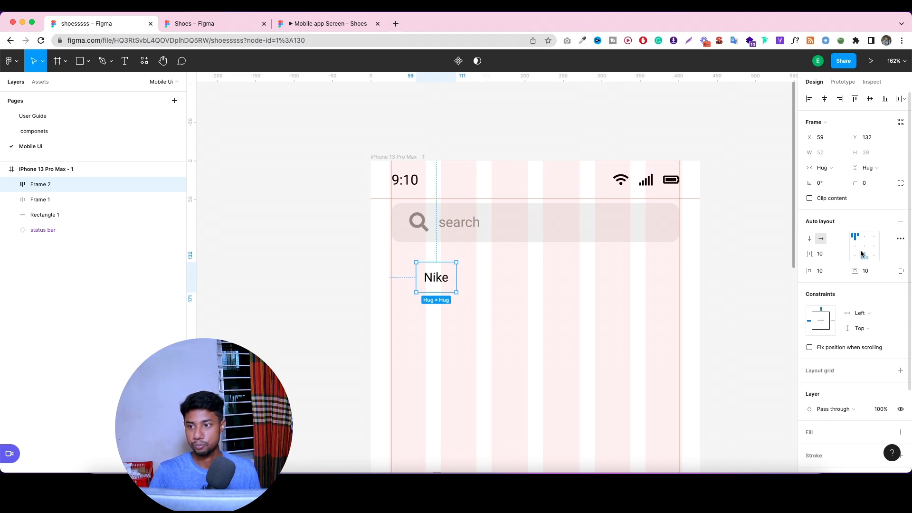
left_click(830, 275)
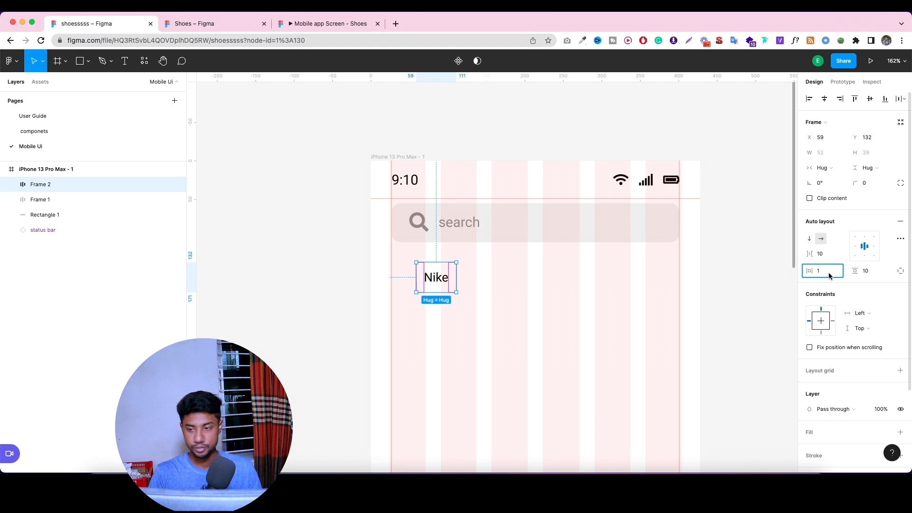
left_click(876, 272)
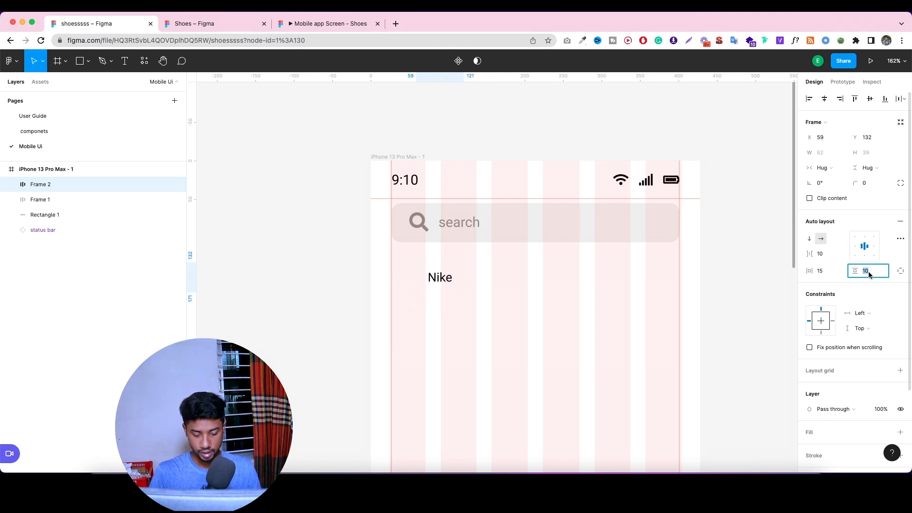
type("11")
key("Return")
scroll(844, 367, "down", 1)
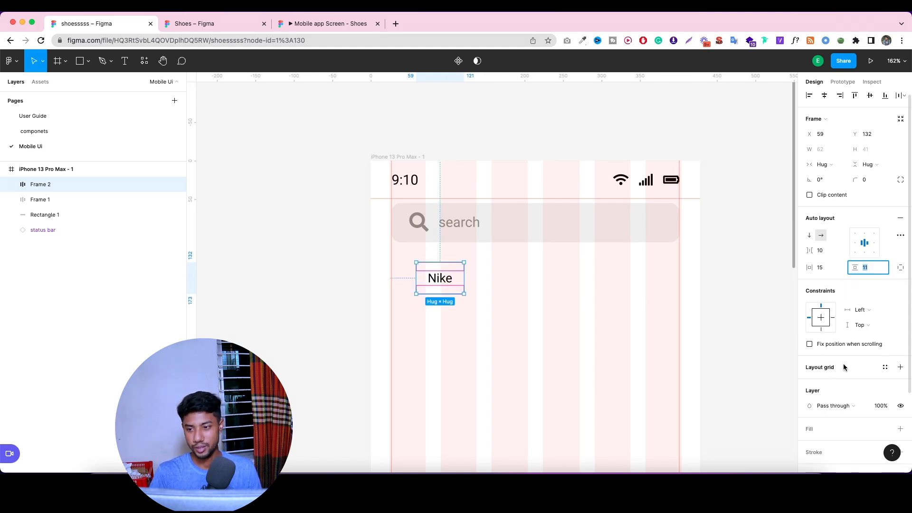
Fill the Nike chip frame with the Primary color style.
scroll(844, 366, "down", 3)
left_click(884, 334)
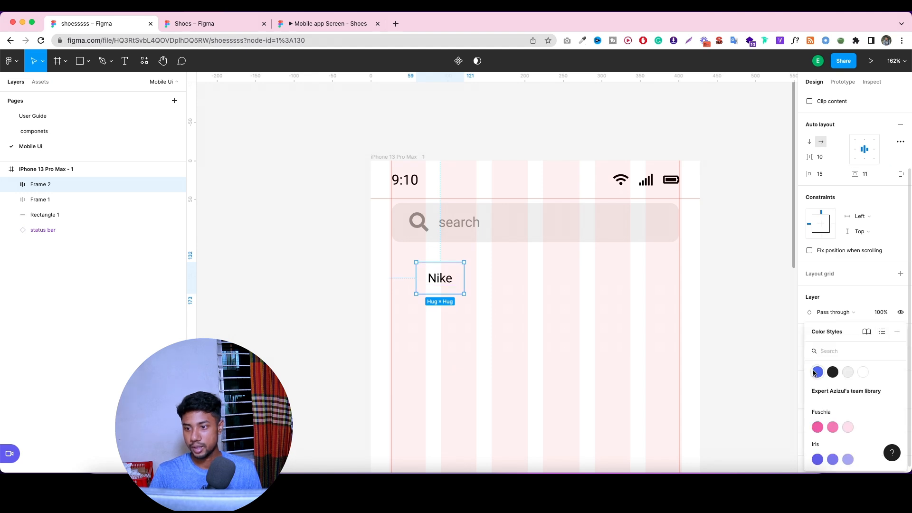
left_click(817, 372)
Set the Nike chip's corner radius to 12.
left_click(868, 177)
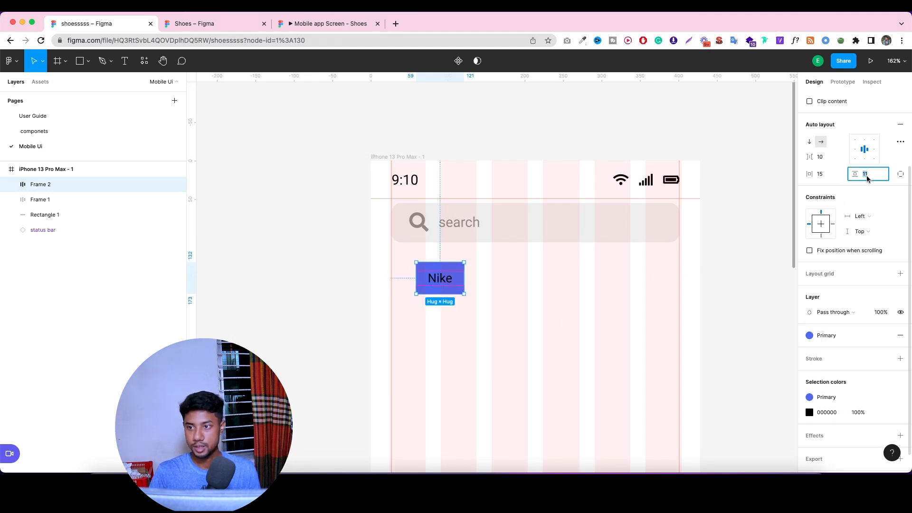
left_click(478, 299)
left_click(458, 278)
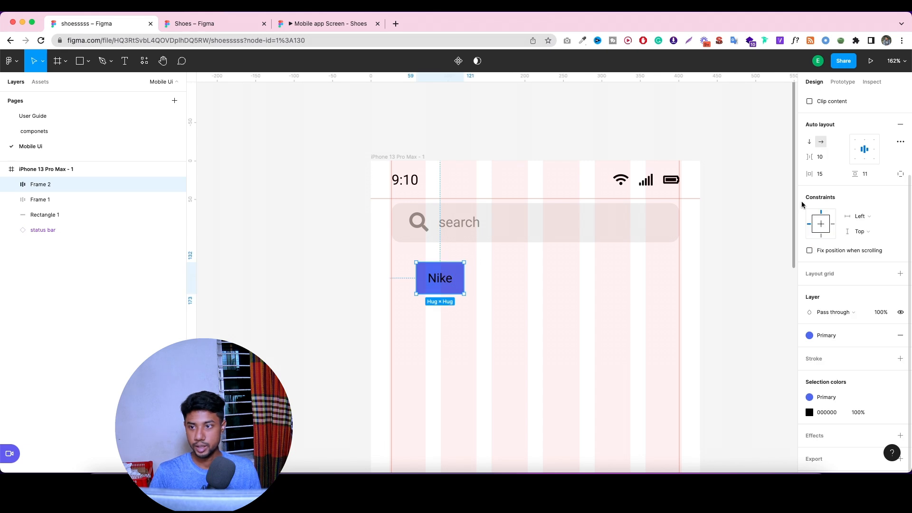
left_click(871, 176)
scroll(853, 144, "up", 3)
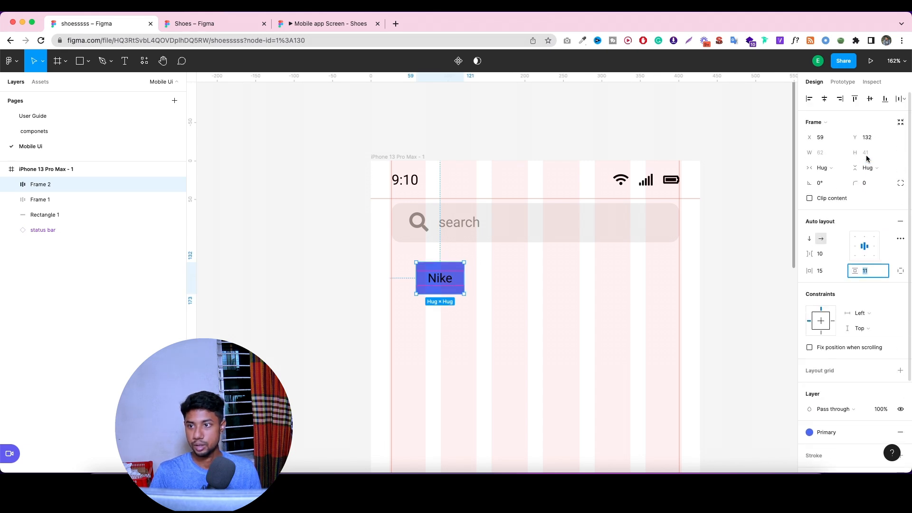
left_click(869, 185)
left_click(717, 252)
left_click(460, 287)
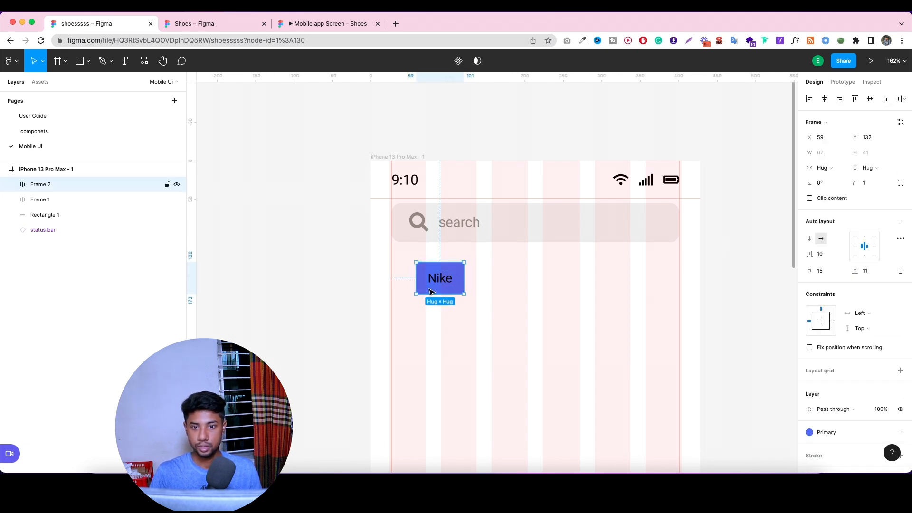
left_click(876, 189)
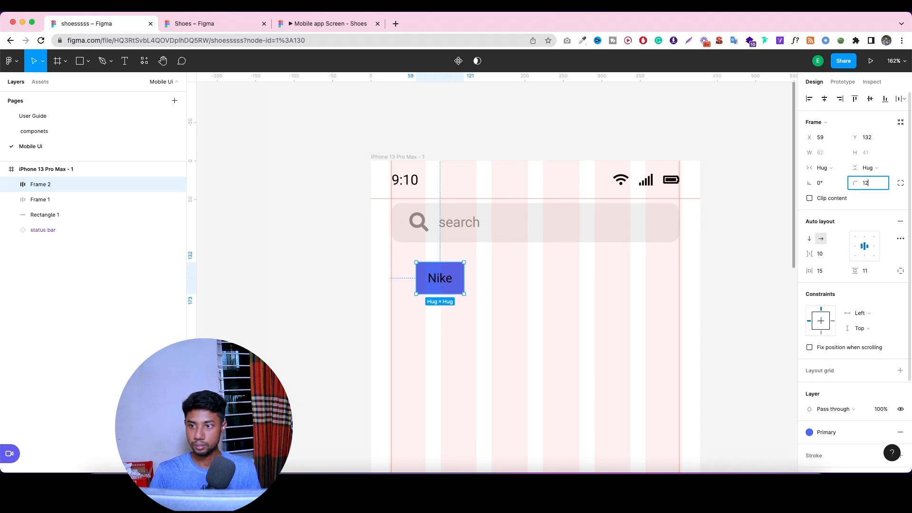
type("12")
left_click(754, 221)
left_click(430, 287)
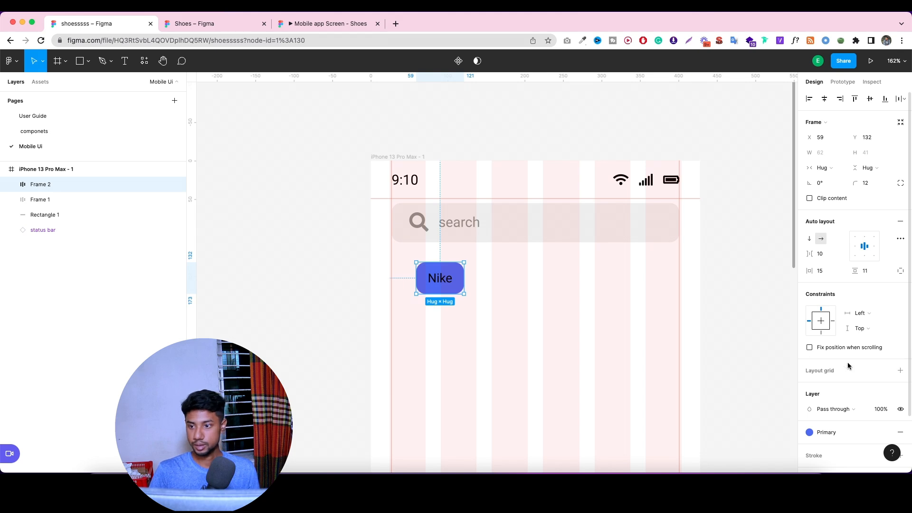
Change the Nike chip's label color to the white color style.
scroll(849, 365, "down", 3)
left_click(885, 391)
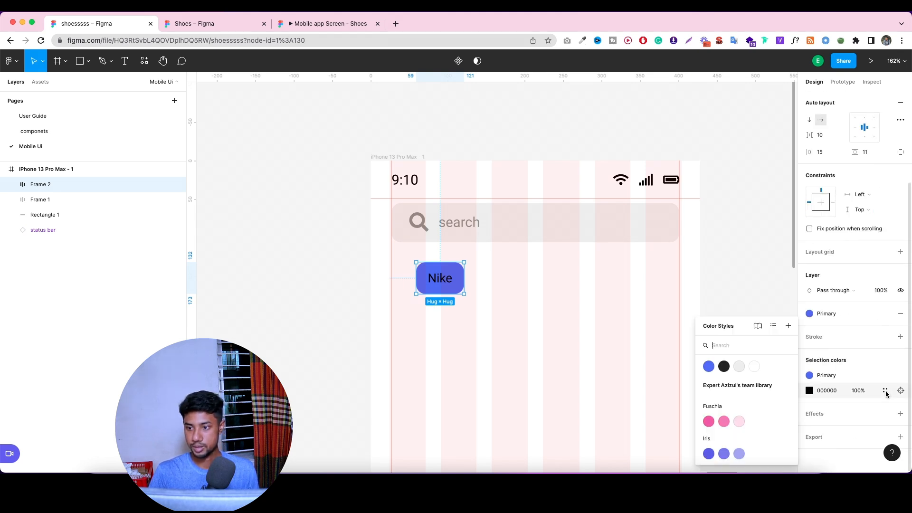
left_click(755, 366)
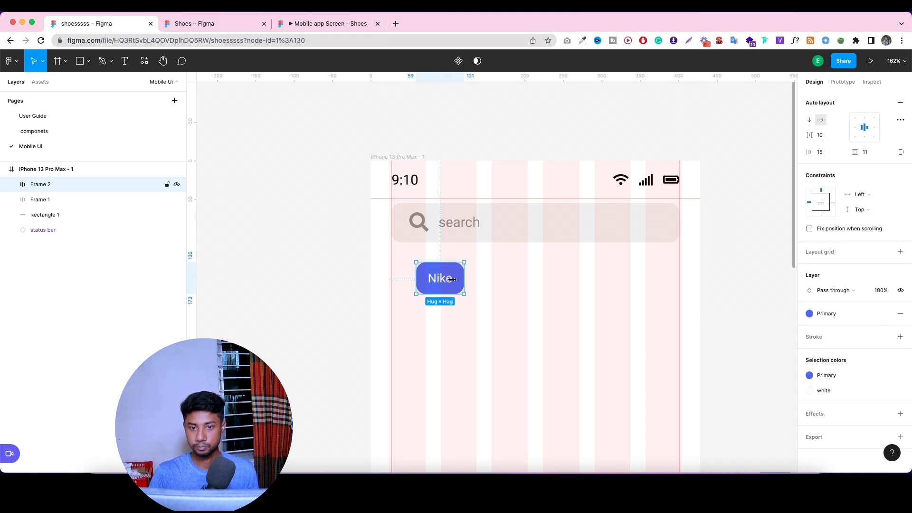
Set the Nike chip's auto layout padding to 16 horizontal and 10 vertical.
scroll(855, 228, "up", 1)
scroll(850, 220, "up", 1)
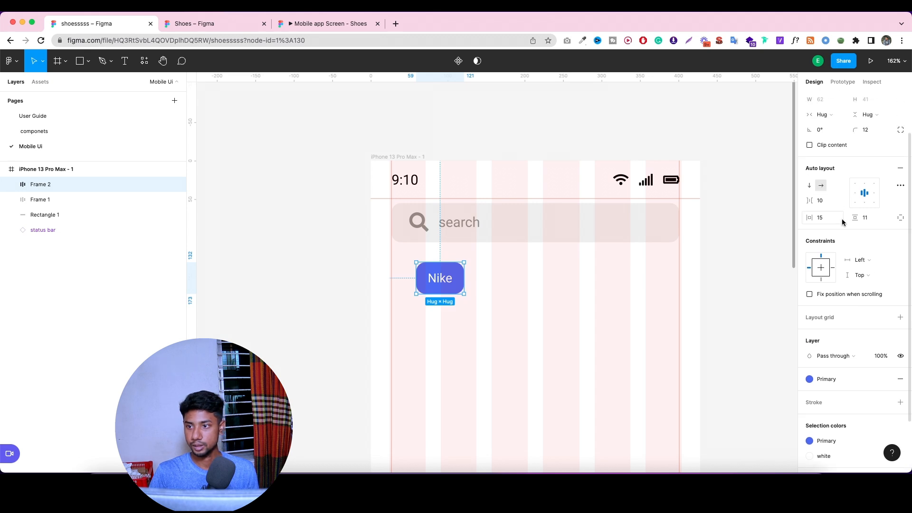
left_click(874, 222)
type("10")
key("Return")
key("Down")
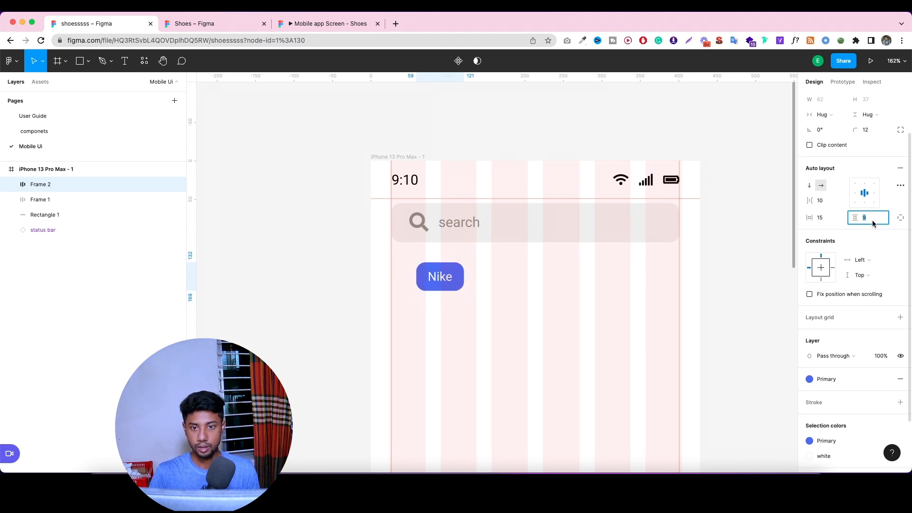
key("Up")
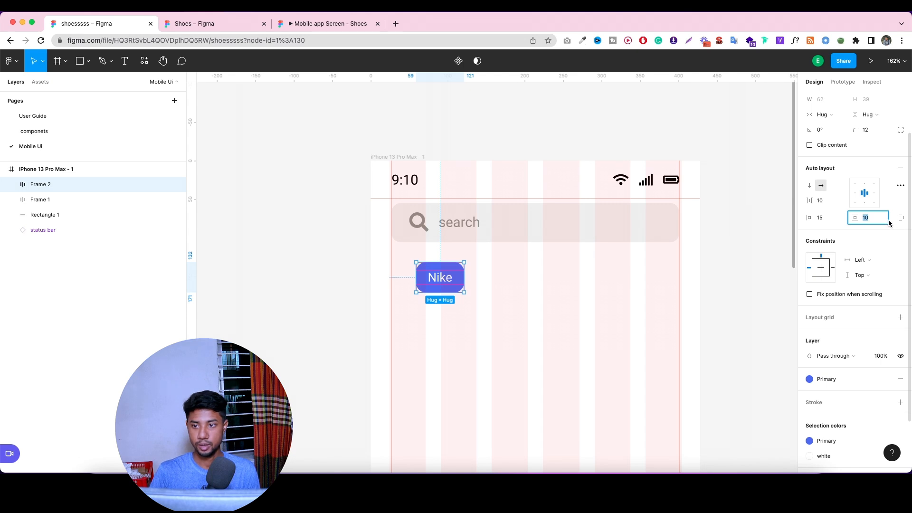
left_click_drag(845, 219, 847, 218)
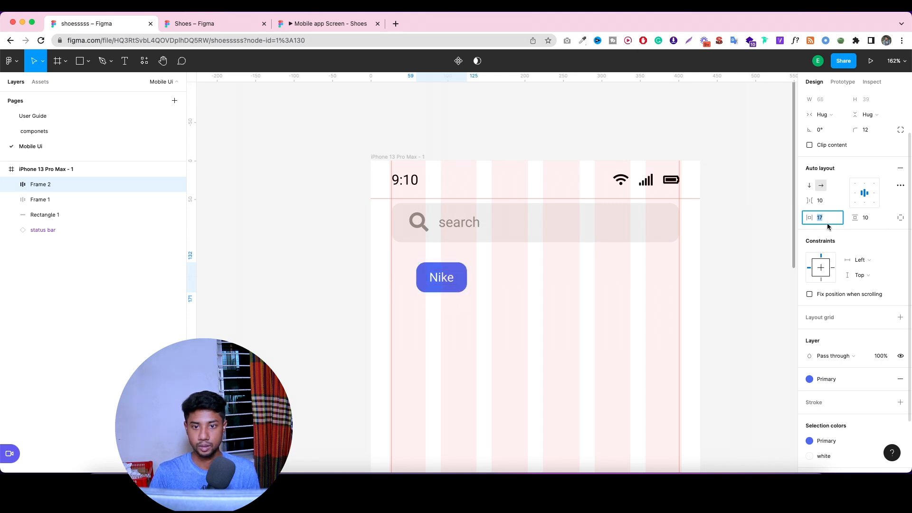
key("Down")
left_click(667, 287)
left_click(451, 283)
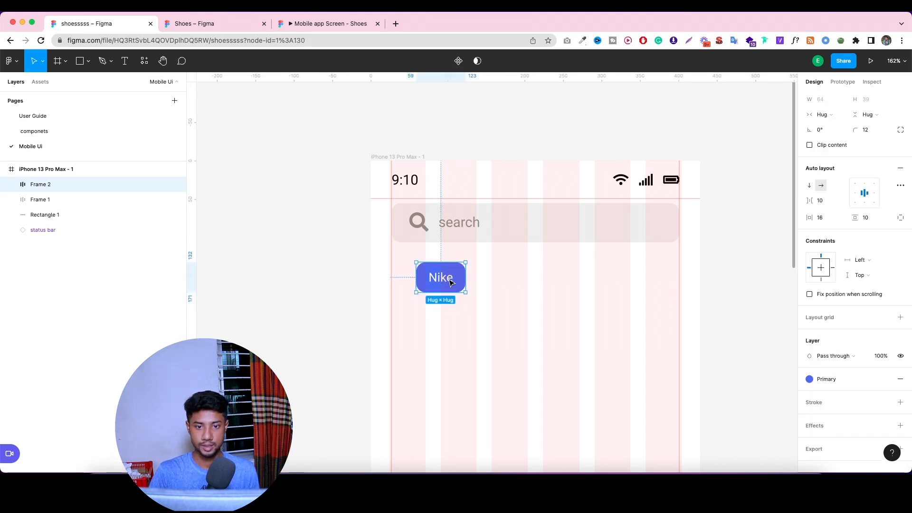
Move the left vertical guide to x 24 at the layout grid's edge and bring the Nike chip over to it.
mouse_move(451, 283)
left_mouse_down()
mouse_move(429, 280)
mouse_move(449, 286)
left_mouse_up()
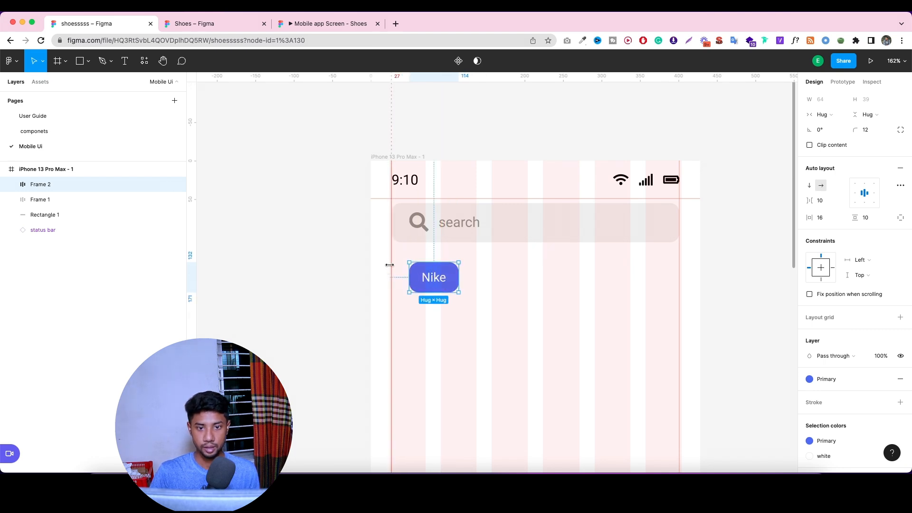
scroll(411, 258, "up", 2)
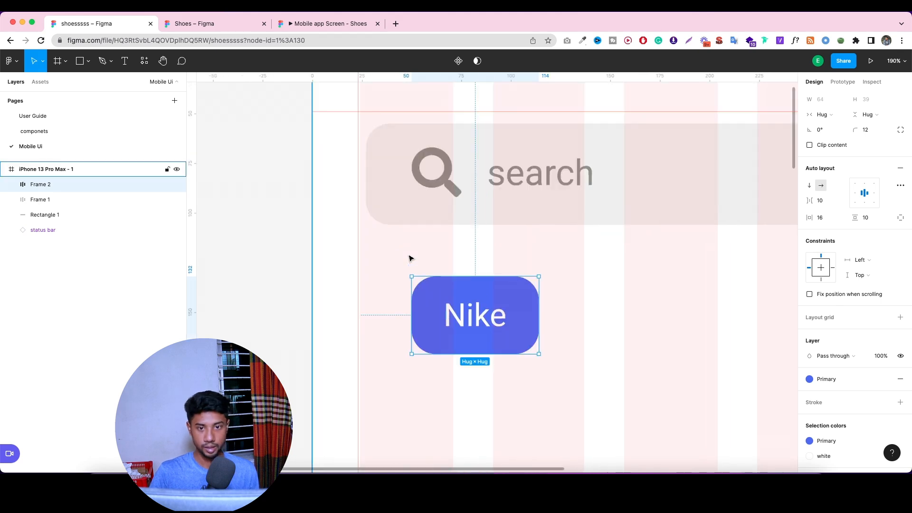
scroll(407, 258, "up", 5)
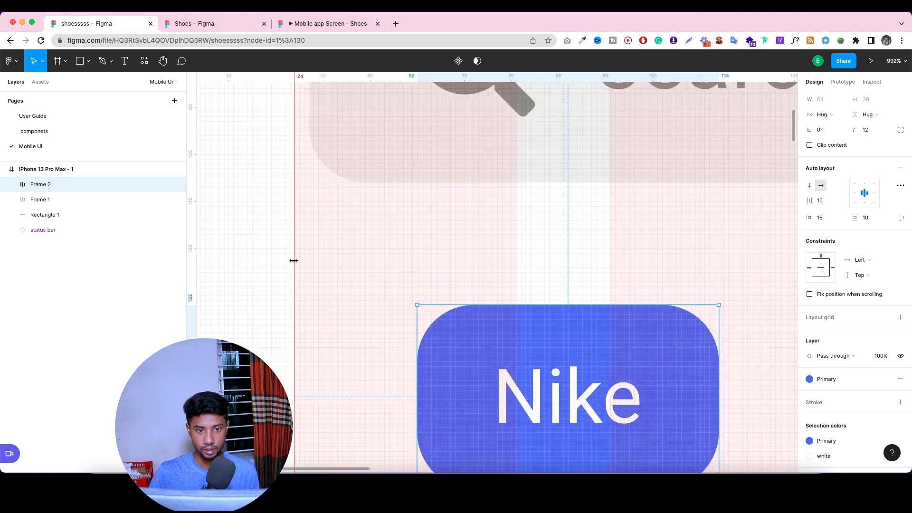
left_click(336, 267)
scroll(379, 268, "down", 5)
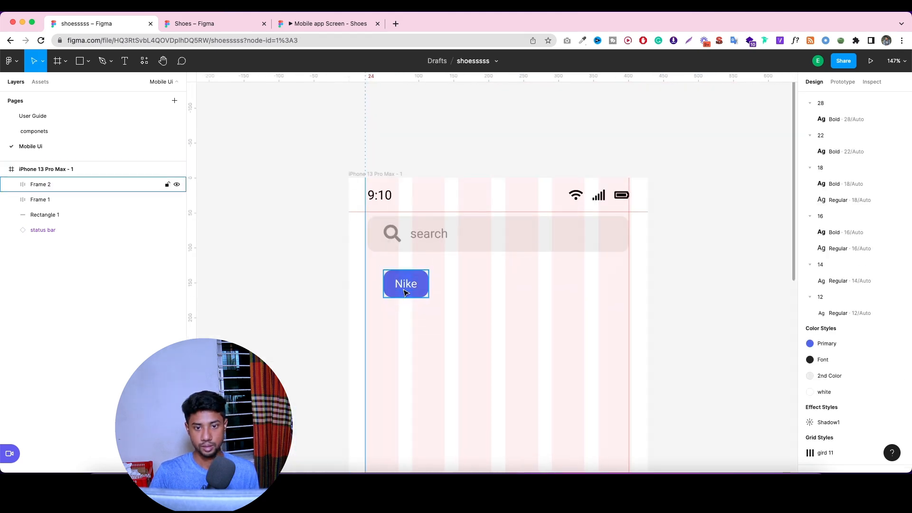
left_click_drag(406, 293, 388, 292)
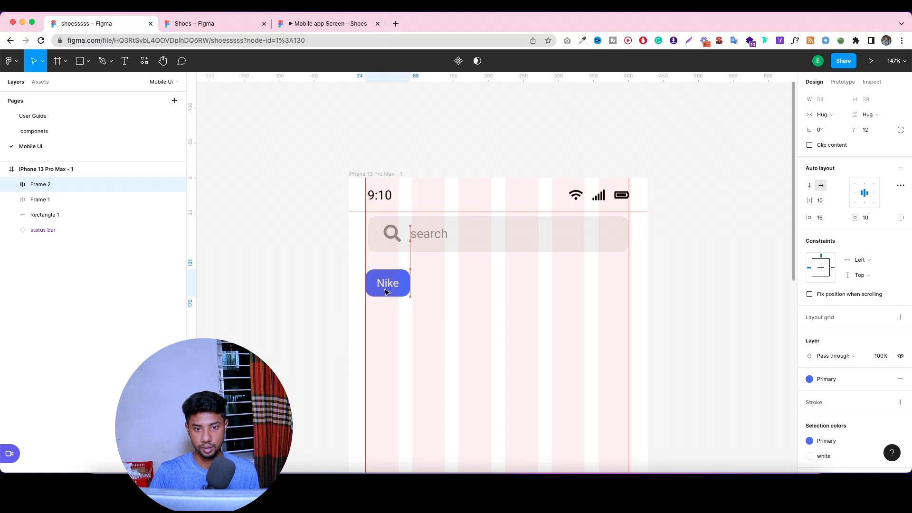
Extend the search bar rectangle's left edge to the guide at x 24, making it 377 wide.
left_click(547, 230)
scroll(374, 224, "up", 3)
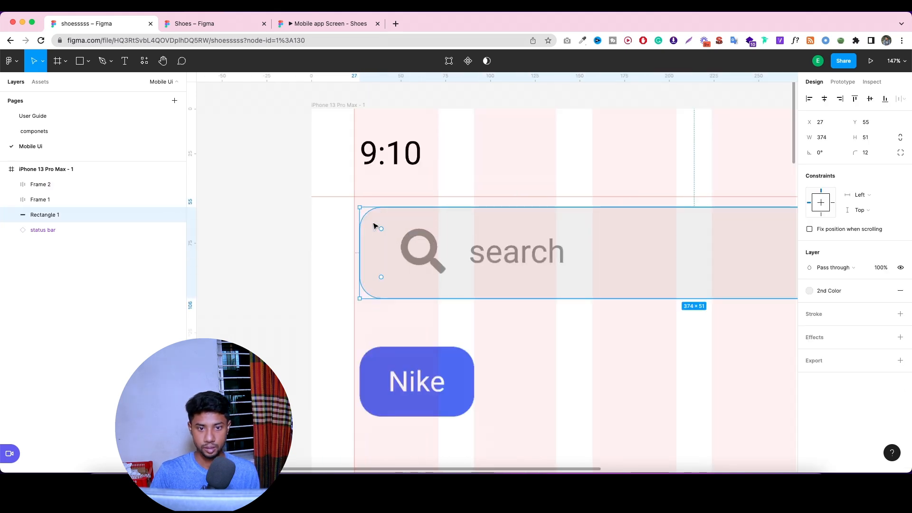
scroll(375, 226, "up", 5)
left_click_drag(335, 238, 322, 237)
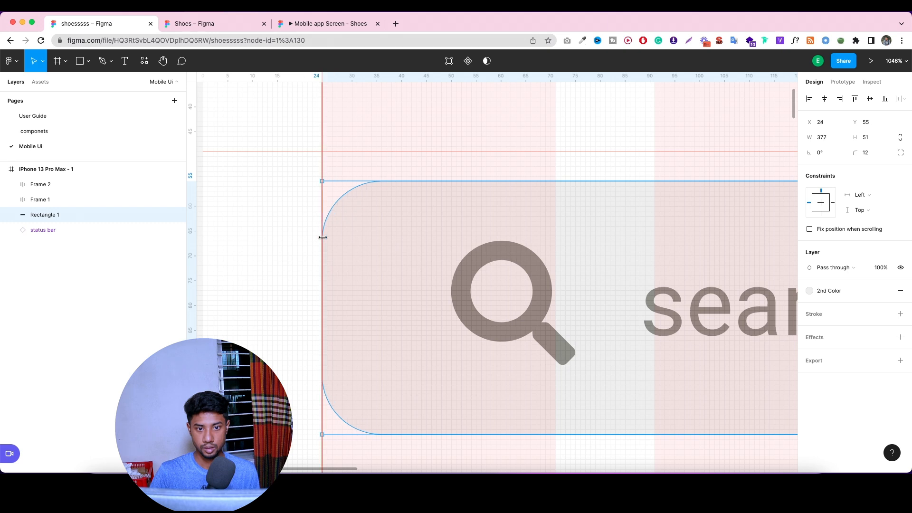
Widen the search bar rectangle to 380 at the grid's right edge and move the right guide to x 404.
scroll(393, 243, "down", 10)
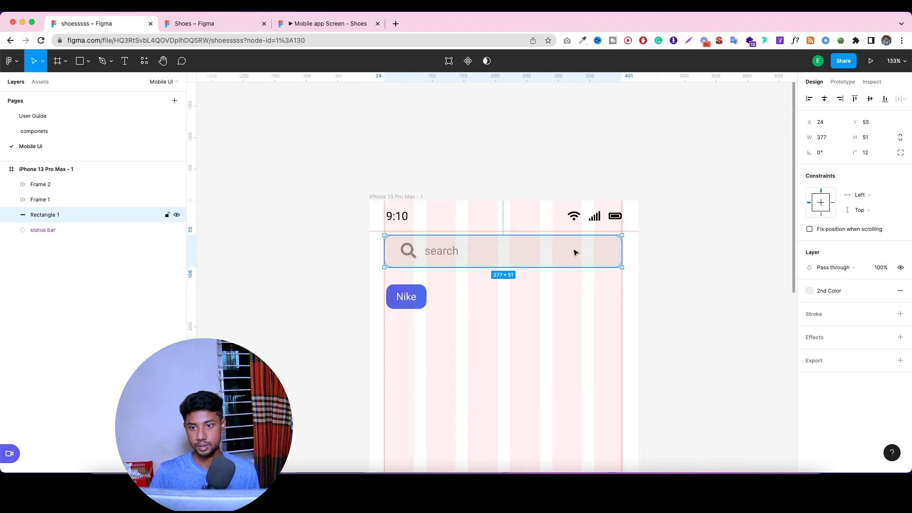
scroll(618, 255, "up", 8)
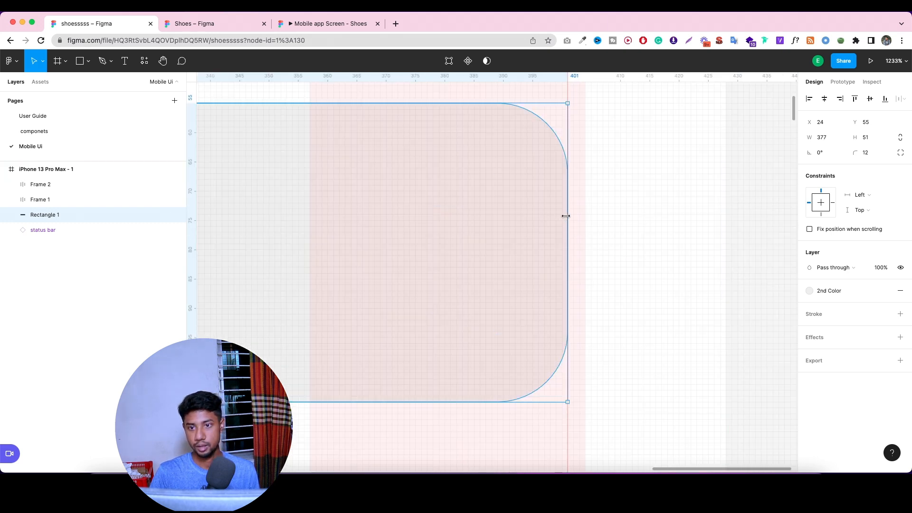
left_click_drag(566, 216, 585, 222)
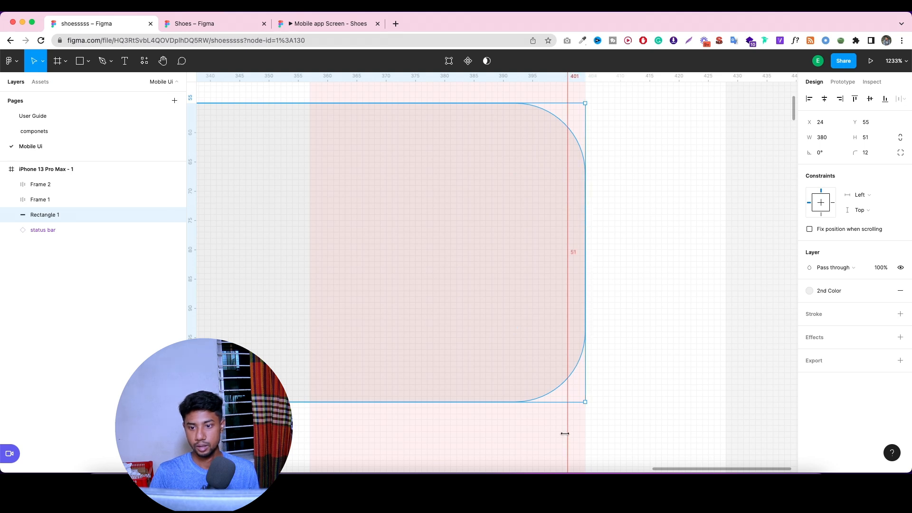
scroll(638, 380, "down", 2)
scroll(638, 380, "down", 10)
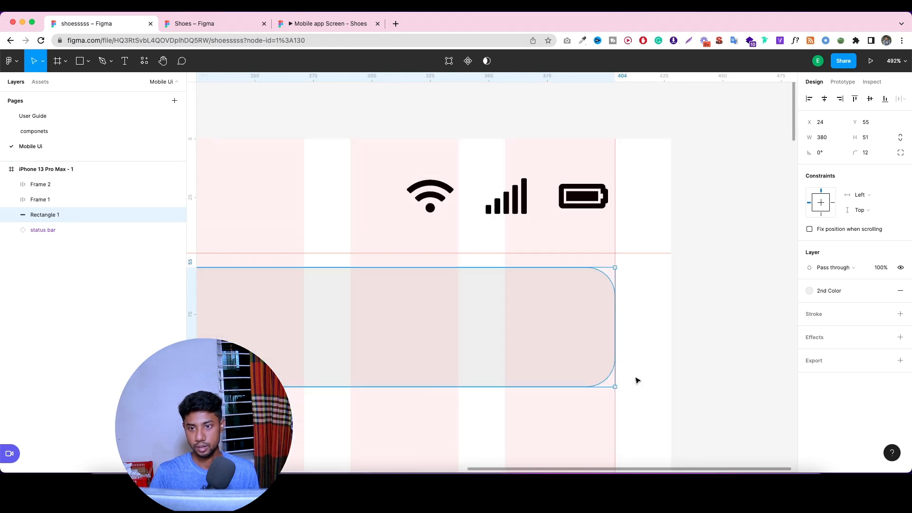
scroll(630, 357, "down", 5)
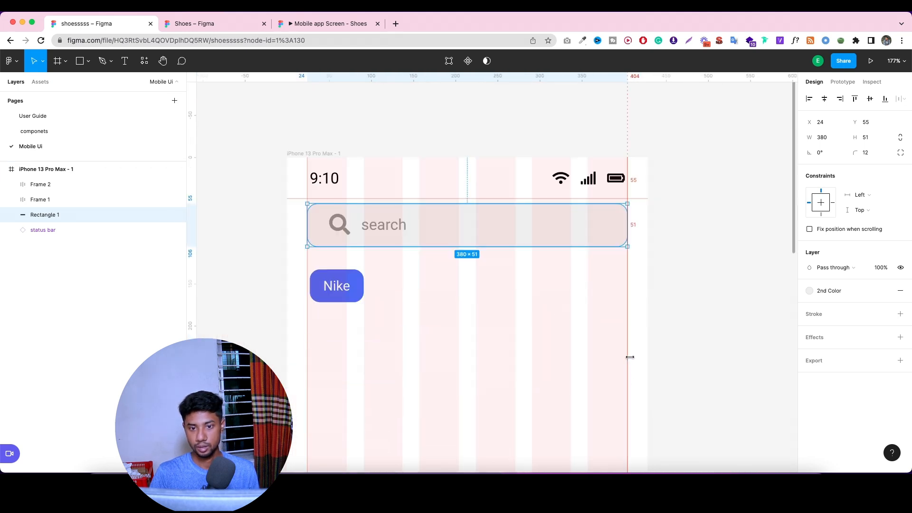
Duplicate the Nike chip across the row below the search bar, and delete all the copies except the first.
left_click(357, 280)
left_click_drag(354, 273, 546, 269)
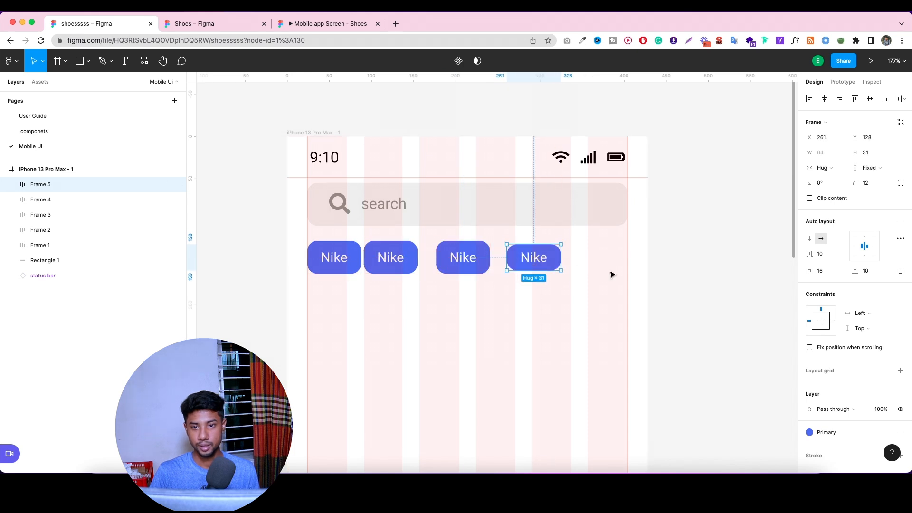
key("super+z")
left_click_drag(548, 267, 615, 267)
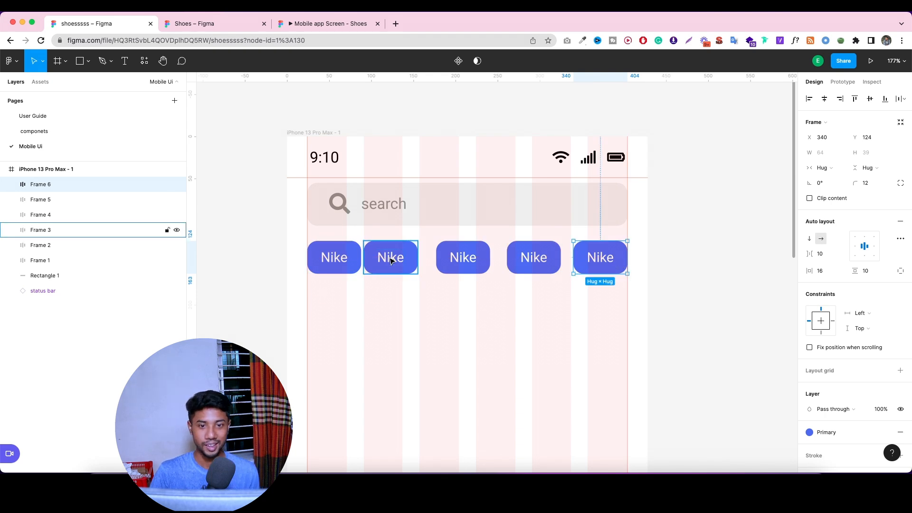
left_click_drag(601, 330, 415, 274)
key("Delete")
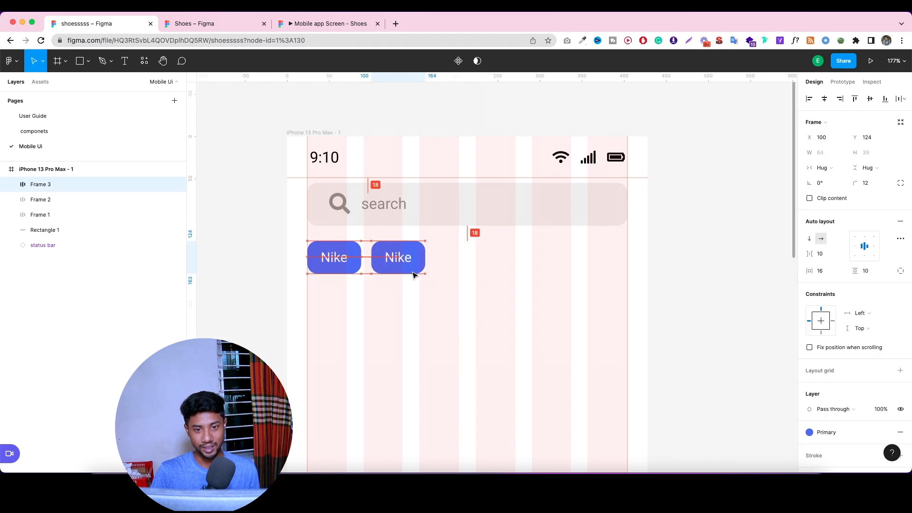
Copy the Heydude label text from the Home Page in the Shoes reference file and return to the shoesssss file.
left_click(245, 28)
double_click(386, 161)
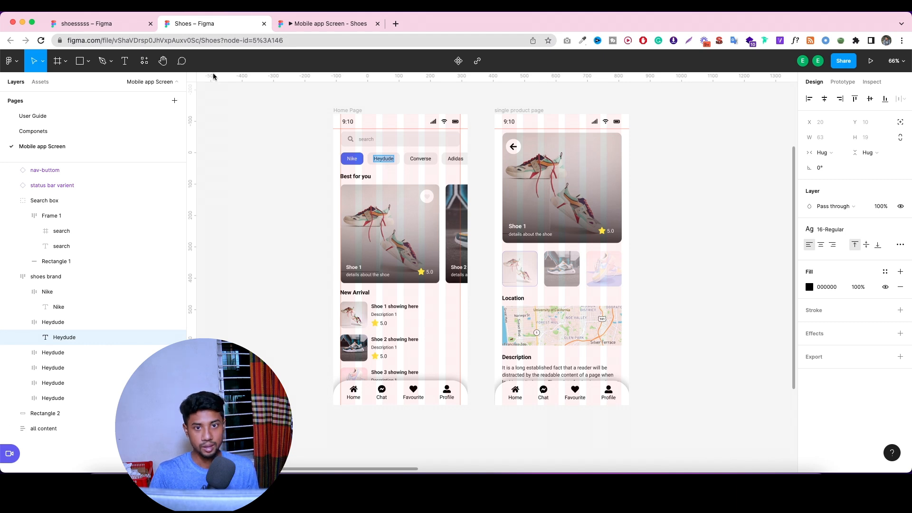
left_click(119, 28)
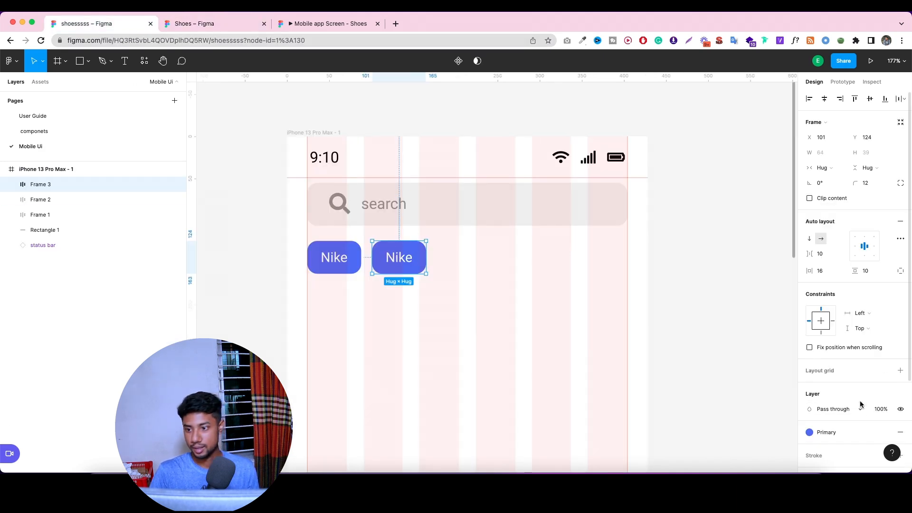
Fill the second chip with the 2nd Color style and change its label to Heydude.
left_click(887, 432)
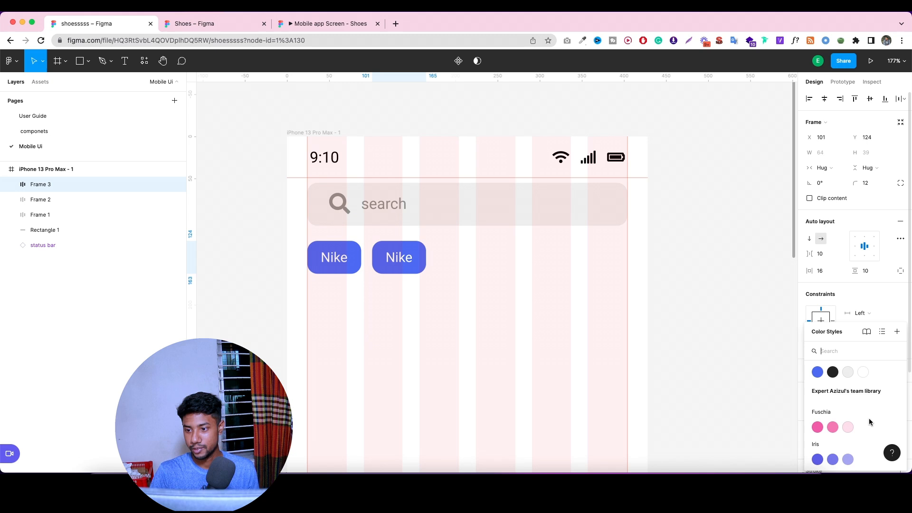
left_click(848, 373)
double_click(402, 262)
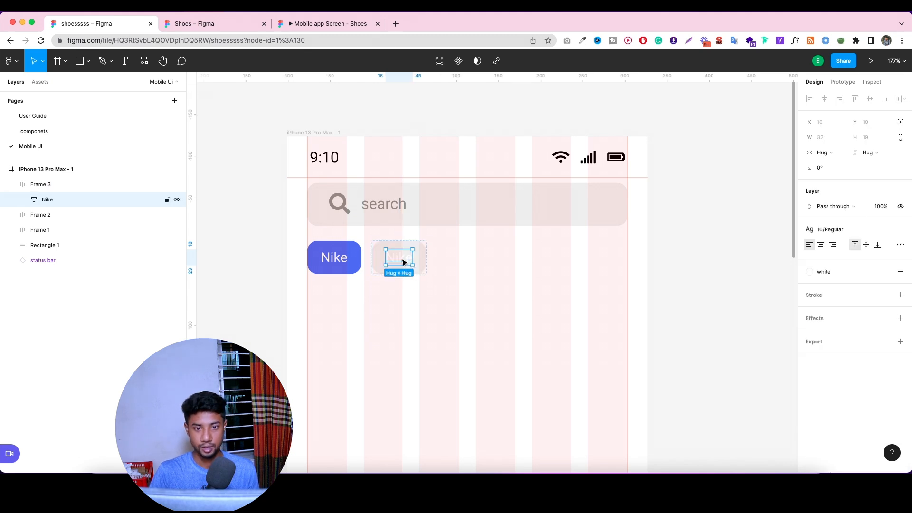
double_click(401, 258)
type("Heydude")
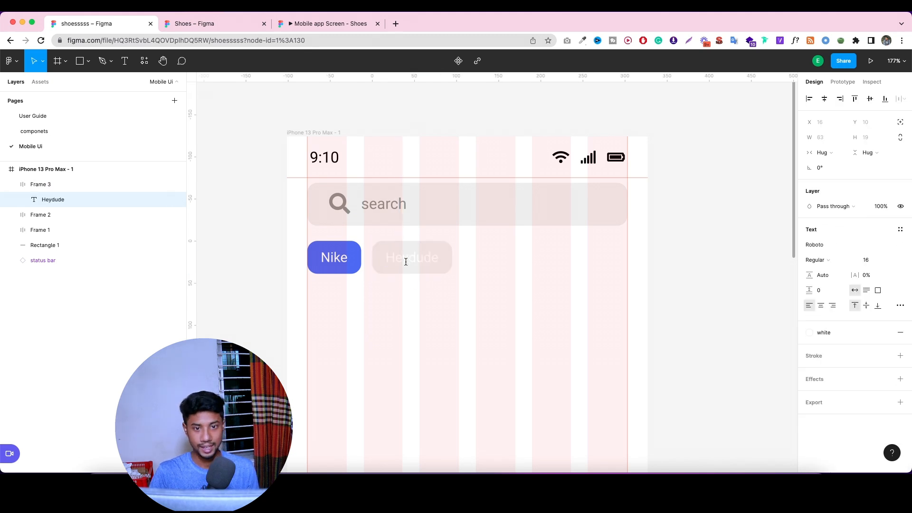
key("Escape")
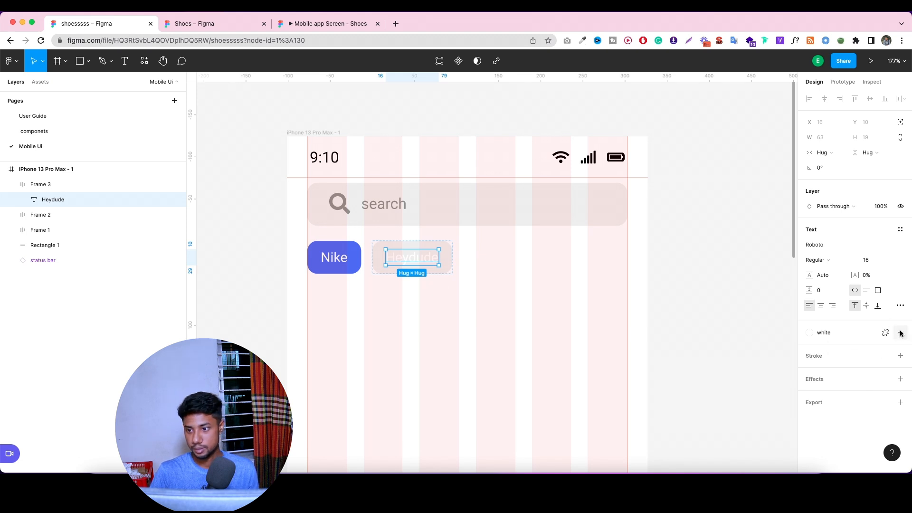
Apply the Font color style to the Heydude label.
left_click(885, 333)
left_click(885, 333)
left_click(832, 372)
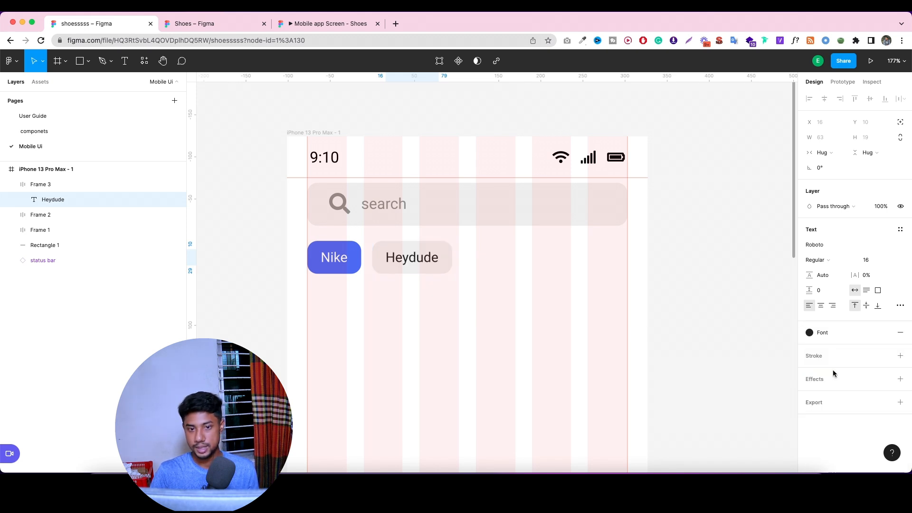
left_click(479, 307)
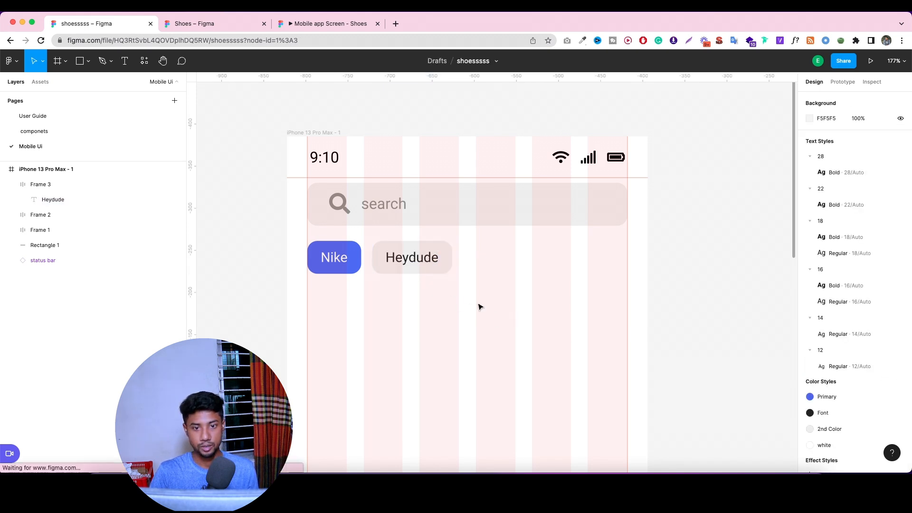
Duplicate the Heydude chip to its right in the brand row.
left_click(437, 268)
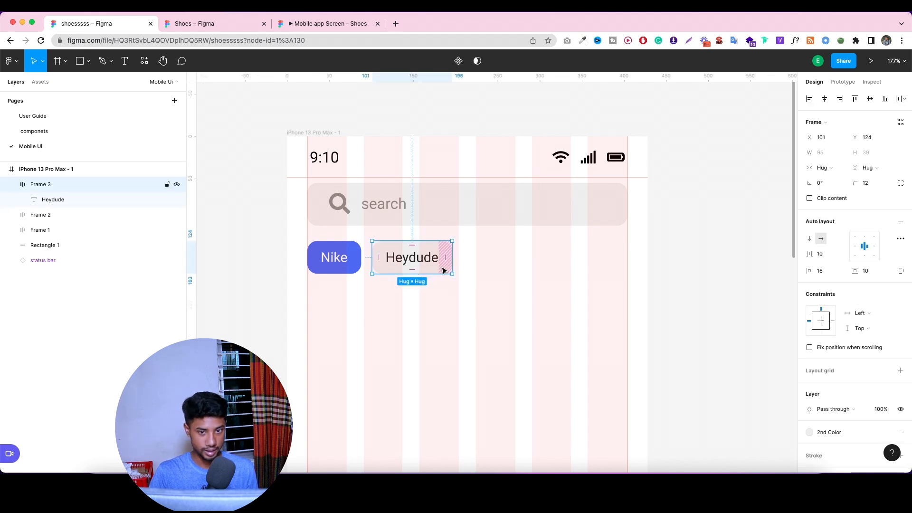
left_click_drag(429, 266, 525, 268)
Copy the Converse label text from the Home Page in the Shoes reference file and change the third brand chip's label to Converse.
left_click(194, 23)
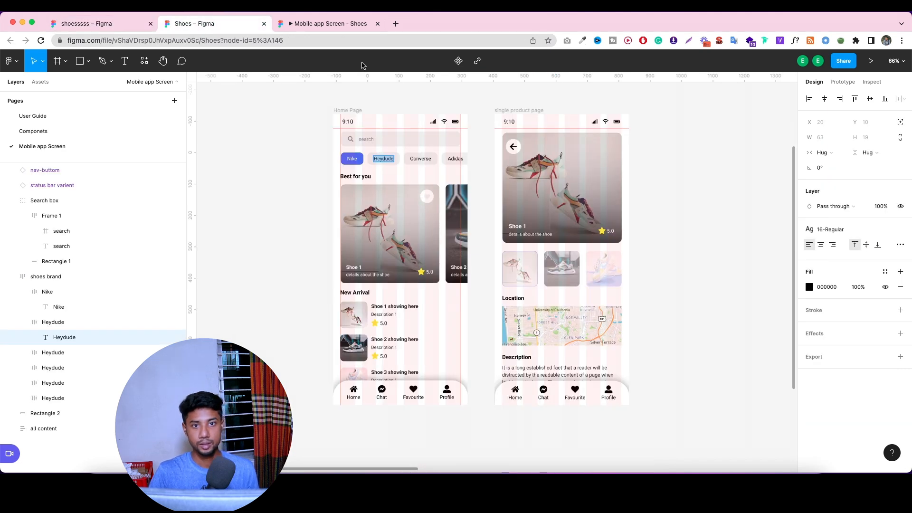
left_click(427, 157)
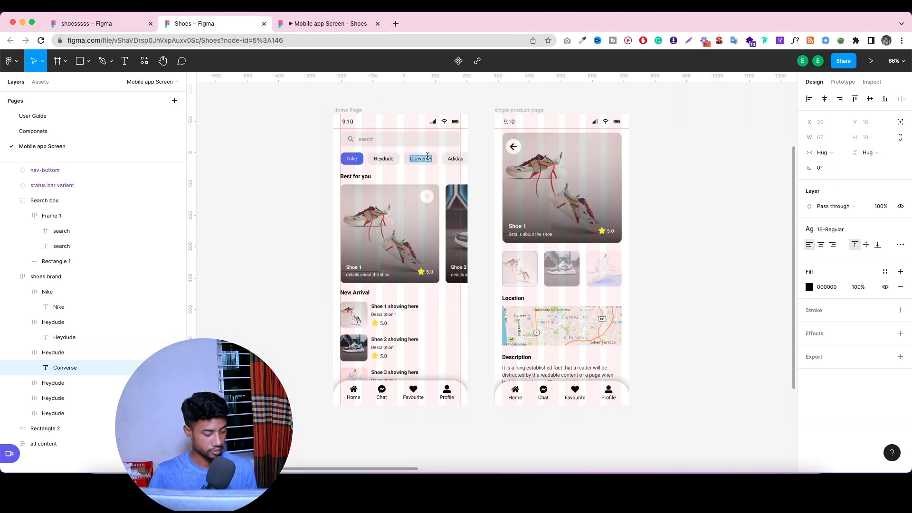
left_click(107, 23)
double_click(502, 257)
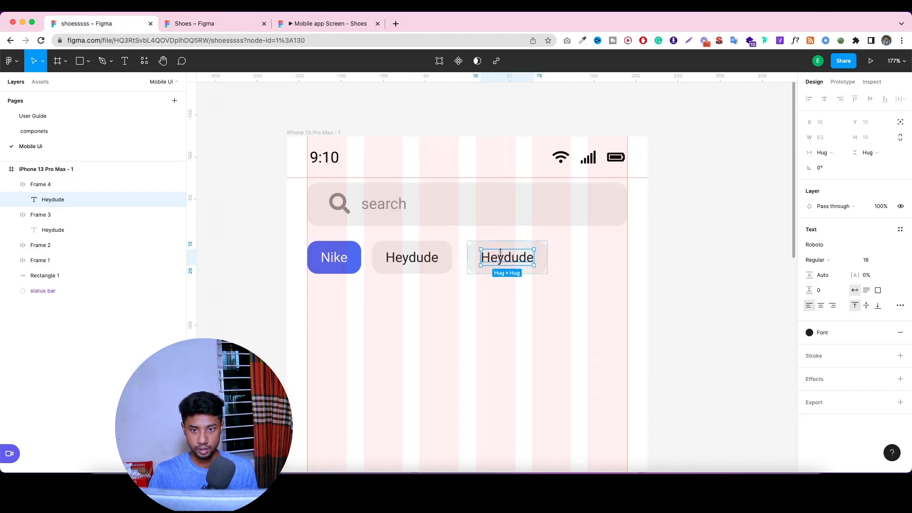
double_click(502, 257)
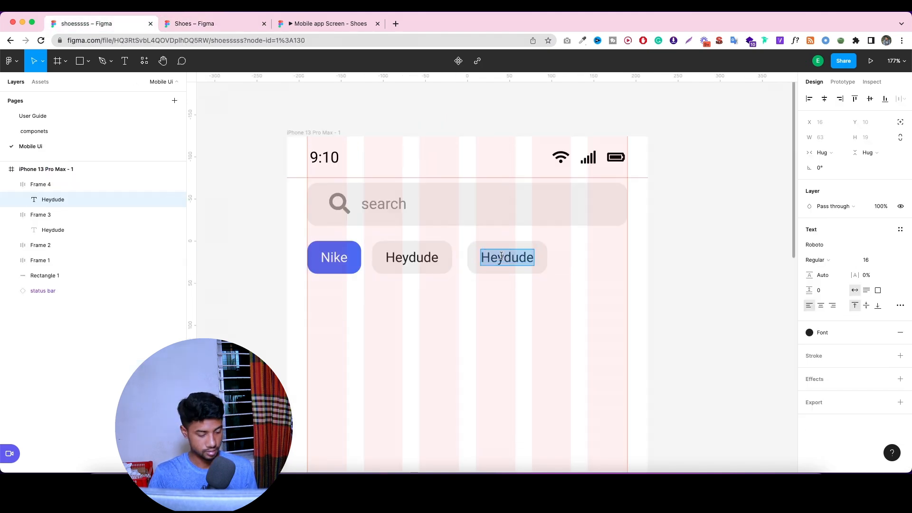
type("Converse")
Duplicate the Heydude and Converse chips to the right to extend the brand row past the frame's edge.
left_click(526, 291)
left_click_drag(525, 291, 644, 271)
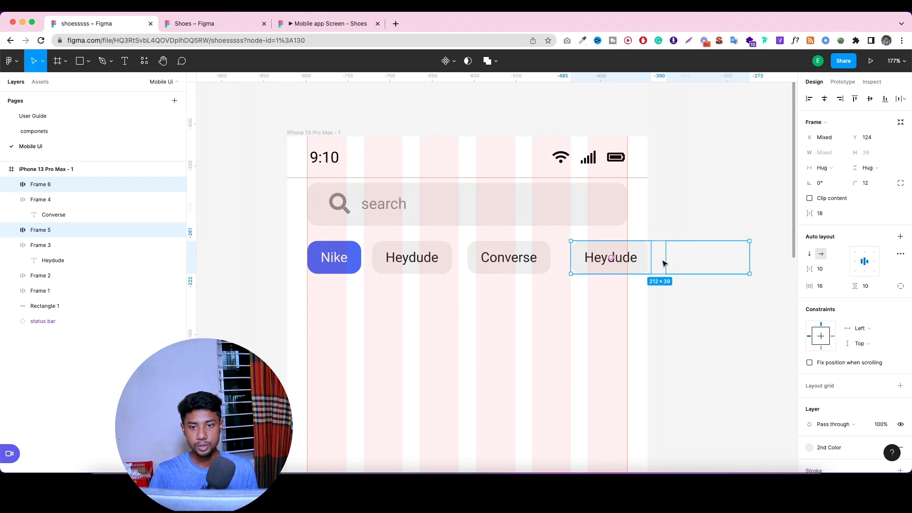
Turn off content clipping on the iPhone 13 Pro Max - 1 frame and rename the frame as homepage.
left_click(61, 170)
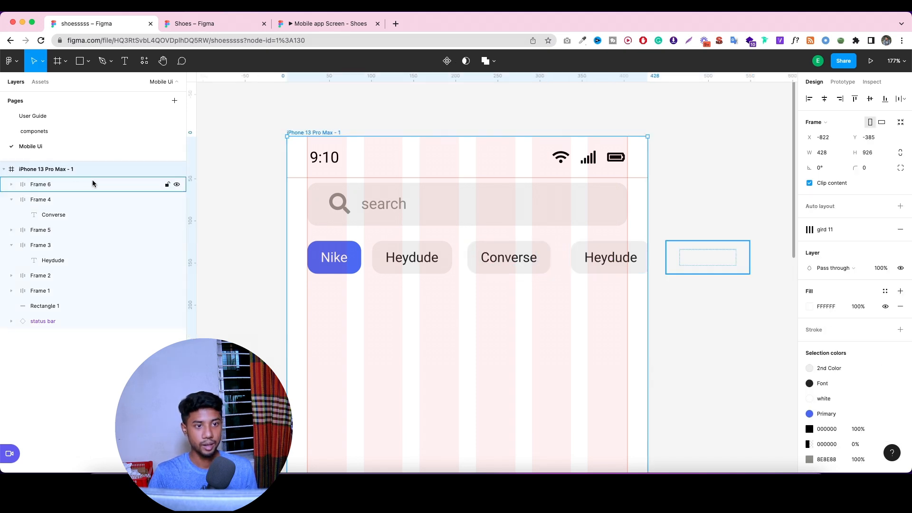
left_click(832, 184)
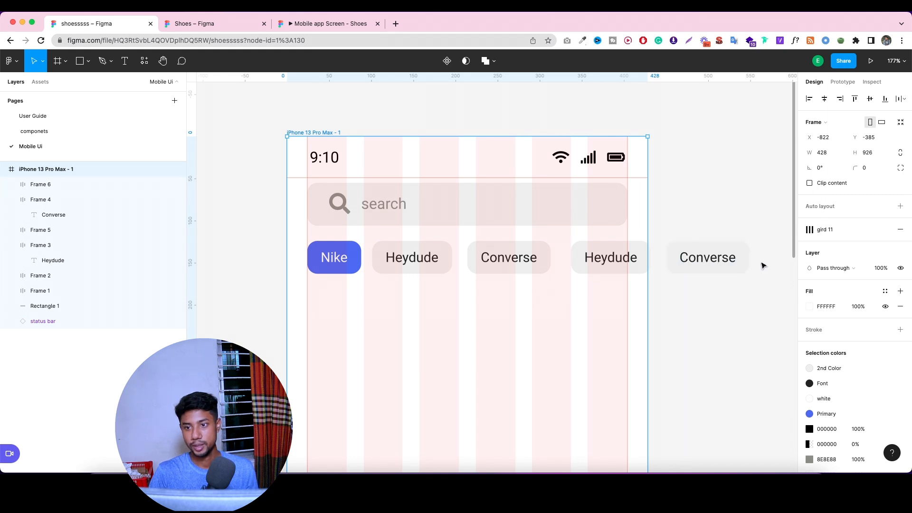
left_click(830, 185)
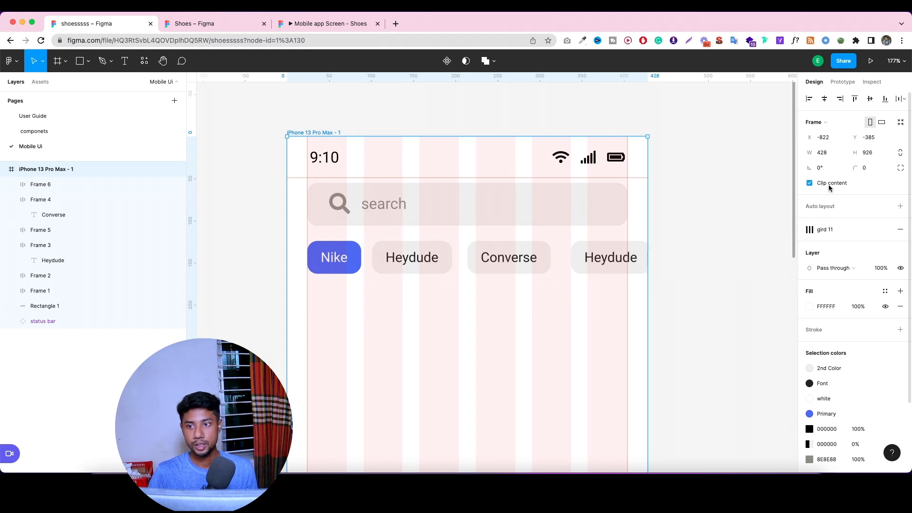
left_click(830, 185)
left_click(829, 184)
left_click(828, 184)
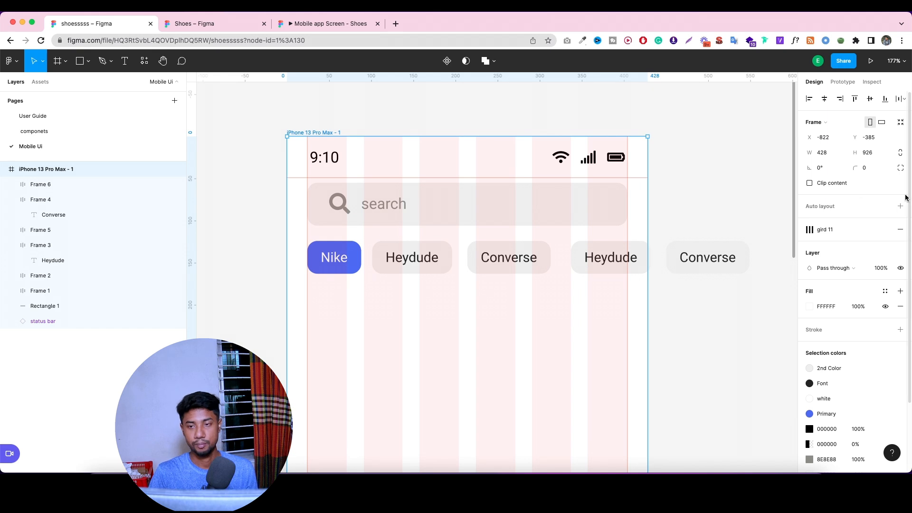
double_click(91, 169)
type("homepage")
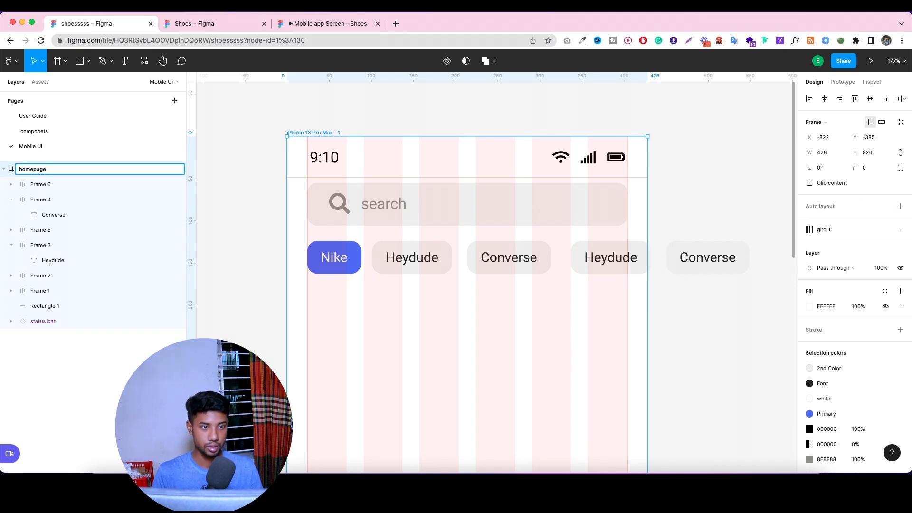
left_click(214, 218)
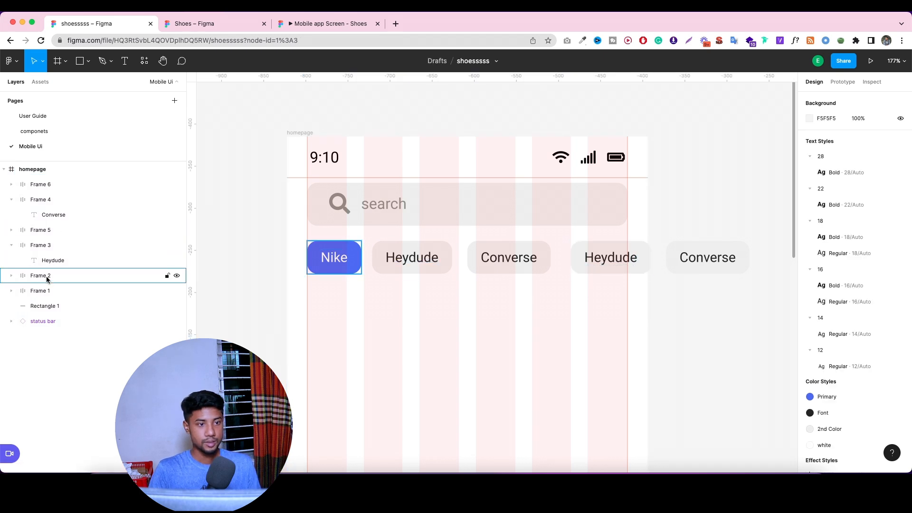
Rename the last chip's frame, Frame 6, as Converse using its text layer's name.
left_click(11, 184)
double_click(56, 200)
key("ctrl+c")
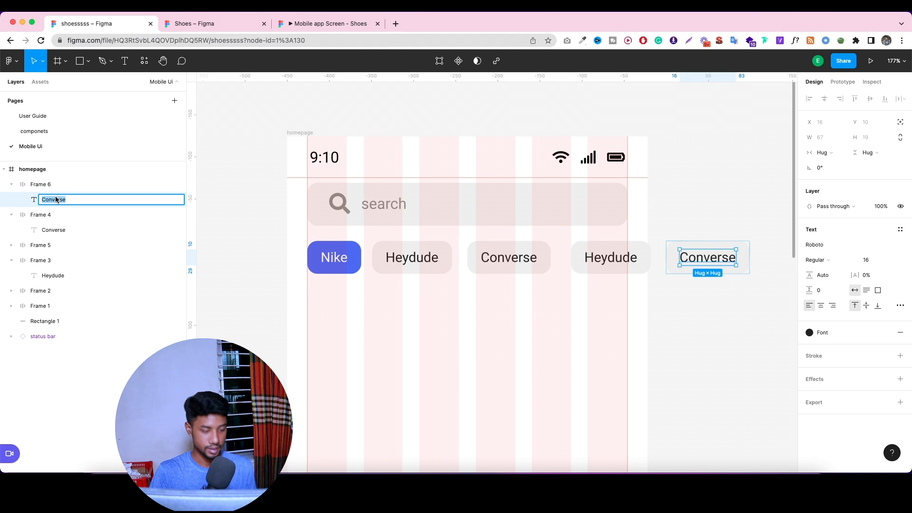
double_click(40, 184)
key("ctrl+v")
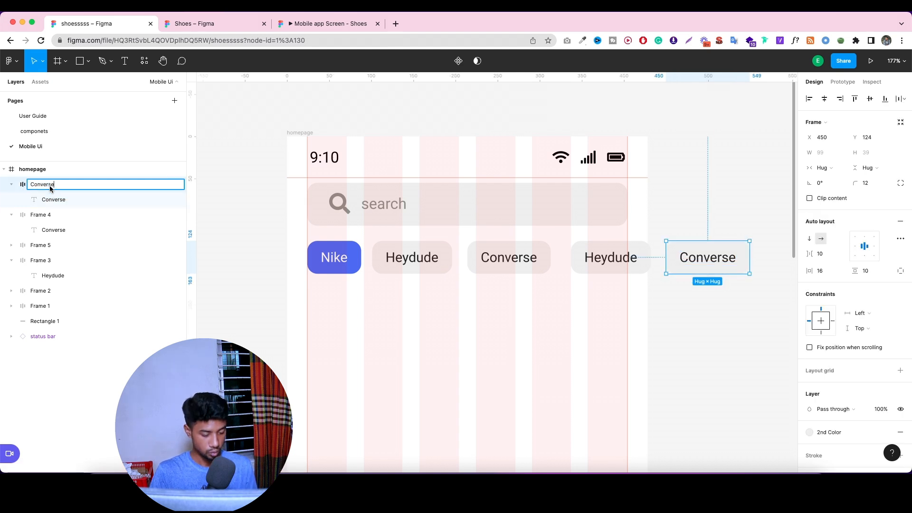
Rename the third chip's frame, Frame 4, as Converse to match its text layer.
double_click(64, 230)
key("ctrl+c")
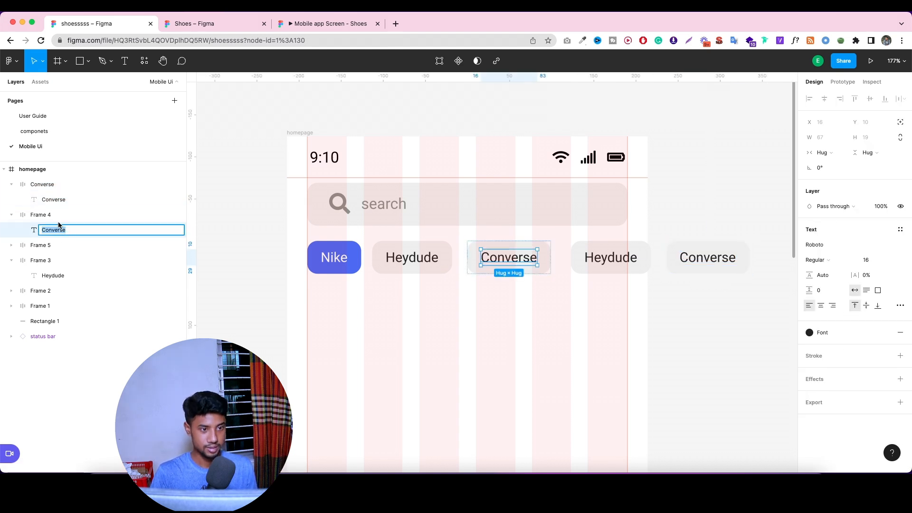
left_click(57, 218)
double_click(57, 218)
key("ctrl+v")
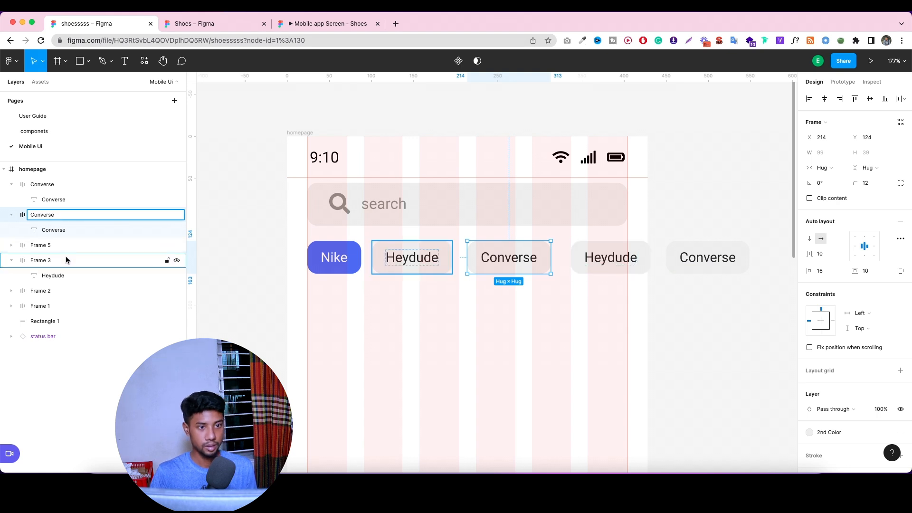
Rename the second chip's frame, Frame 3, as Heydude using its text layer's name.
left_click(66, 259)
left_click(71, 276)
double_click(71, 278)
key("ctrl+c")
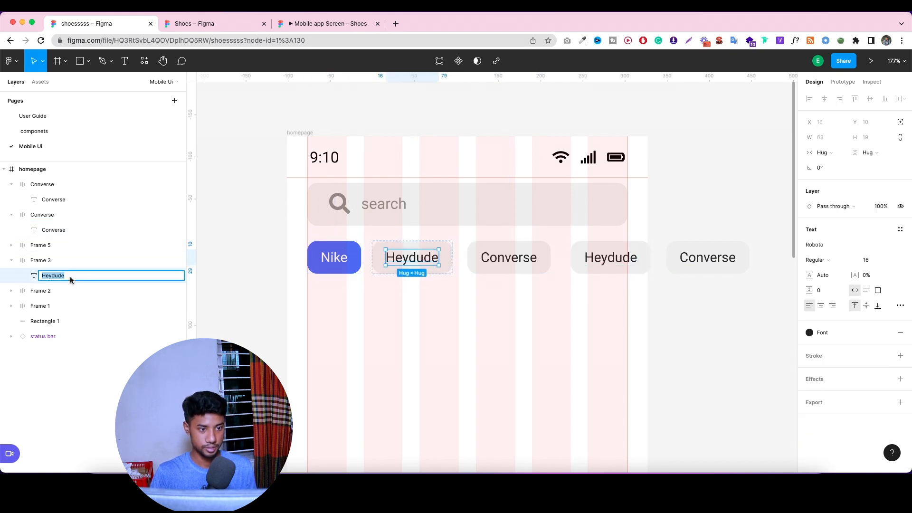
left_click(56, 260)
double_click(56, 260)
key("ctrl+v")
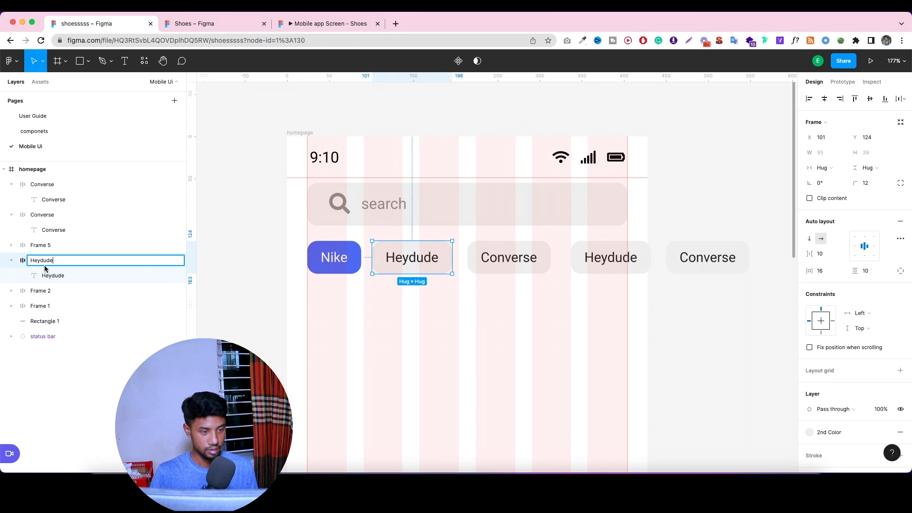
Rename the fourth chip's frame, Frame 5, as Heydude to match its text layer.
left_click(11, 245)
left_click(57, 260)
double_click(57, 261)
key("ctrl+c")
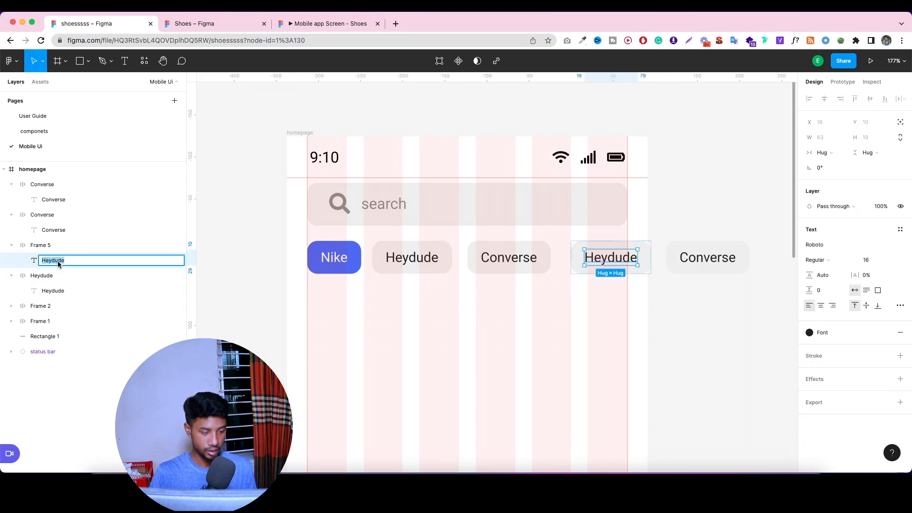
double_click(43, 245)
key("ctrl+v")
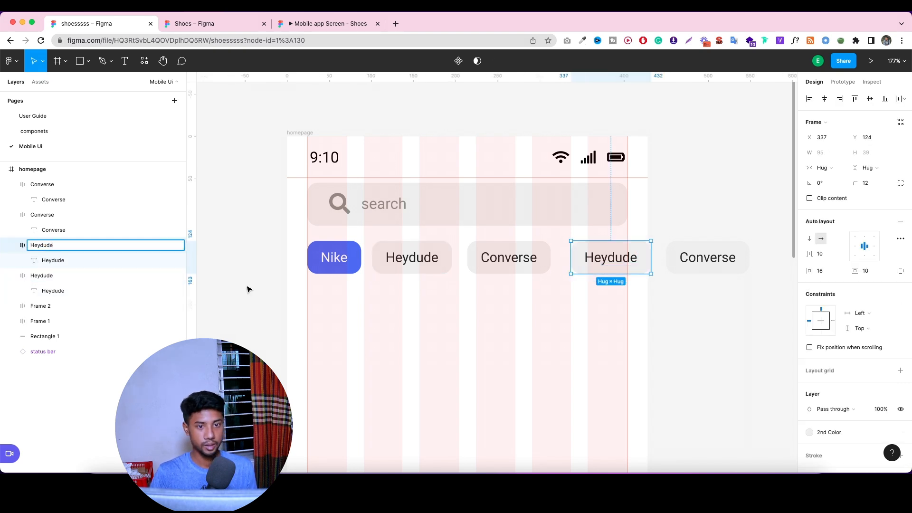
left_click(584, 304)
Wrap all five brand chips in a horizontal auto layout frame and name it category btns.
left_click_drag(721, 316, 333, 256)
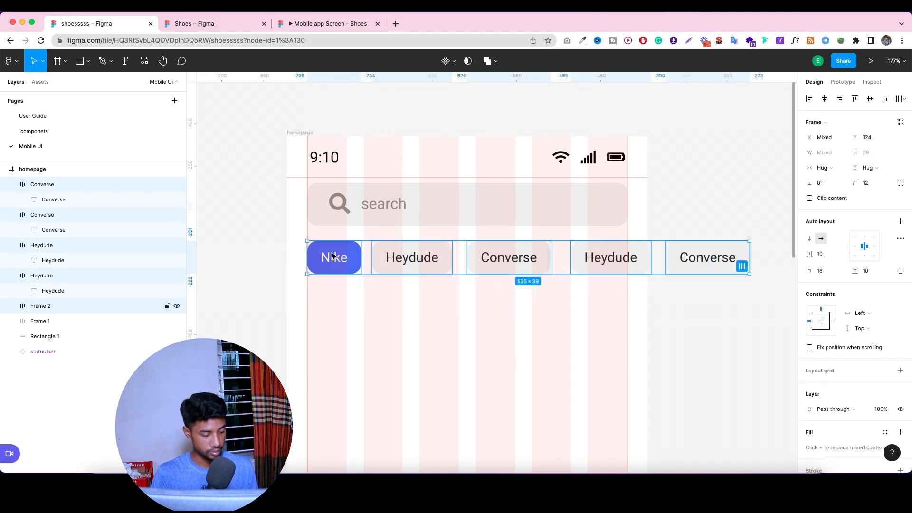
key("shift+a")
double_click(70, 185)
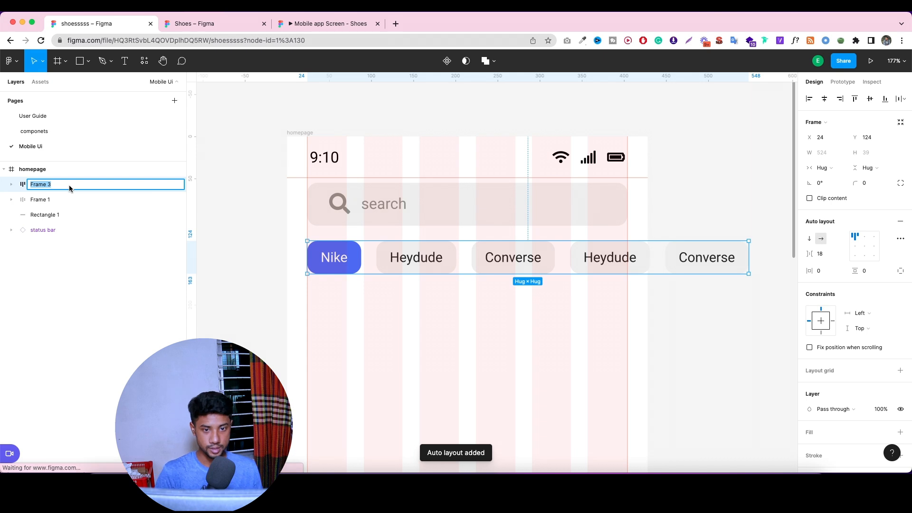
type("category btns")
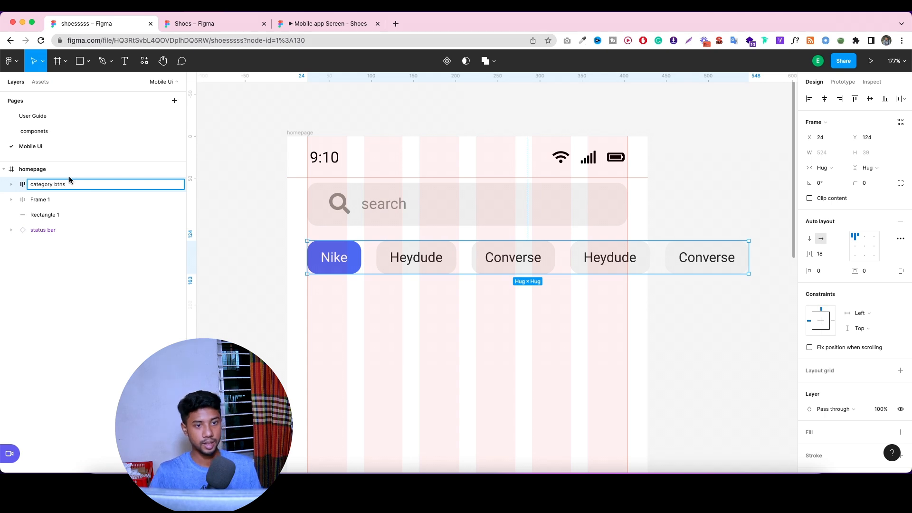
key("Return")
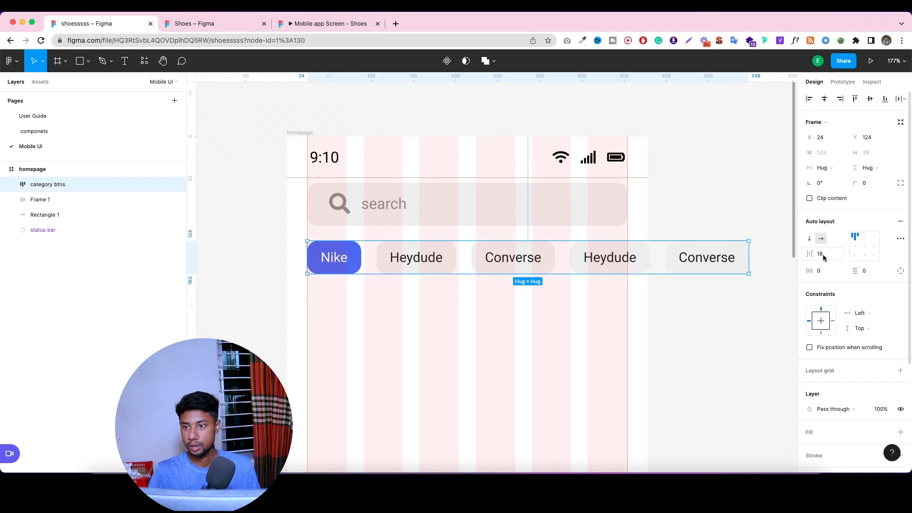
Set the spacing between the chips in the category btns auto layout to 15.
left_click(823, 255)
key("Down")
key("Down")
key("Down")
key("Down")
key("Down")
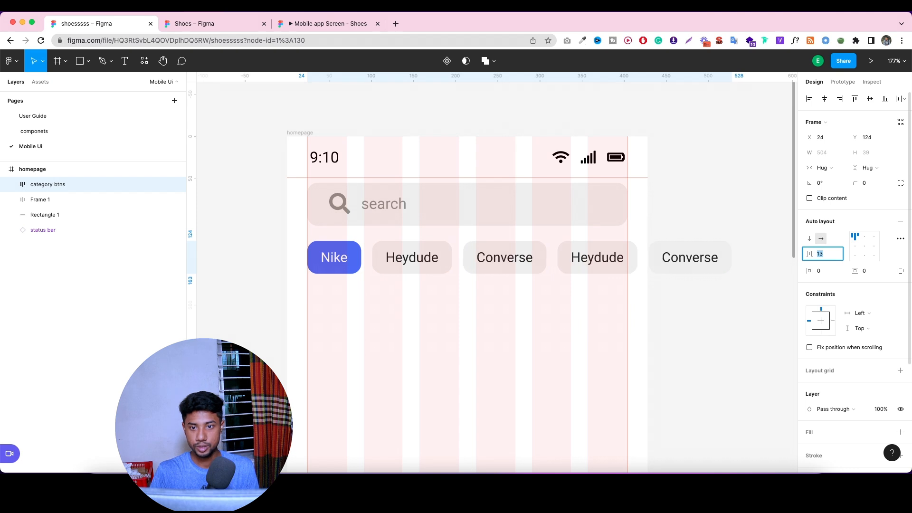
key("Down")
key("Down")
key("Down")
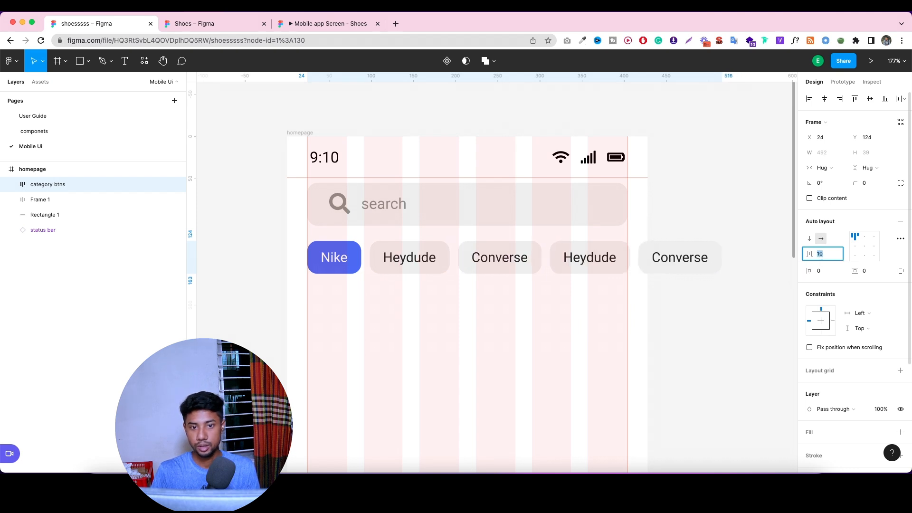
key("Up")
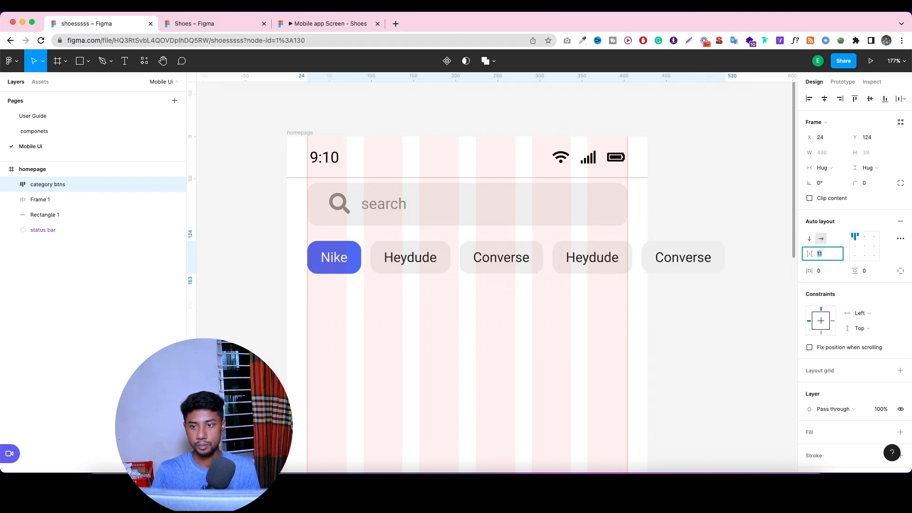
key("Up")
key("Up")
key("Up")
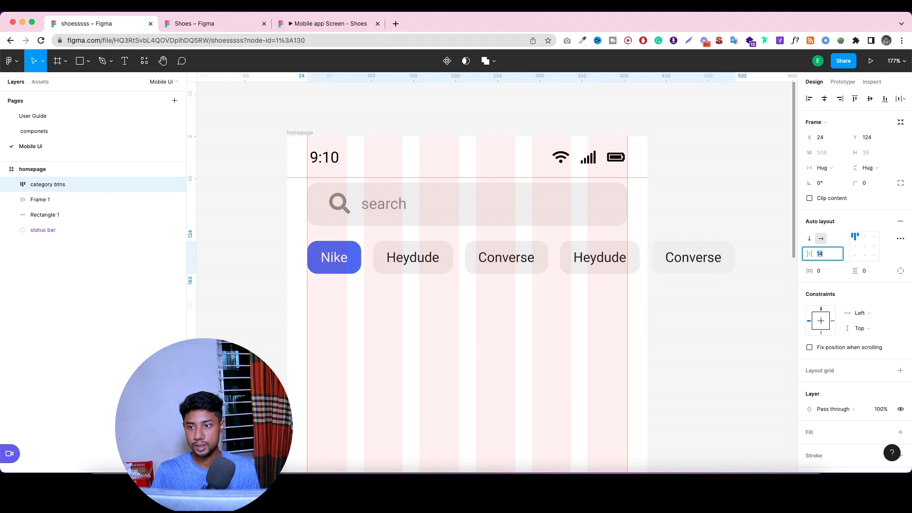
key("Up")
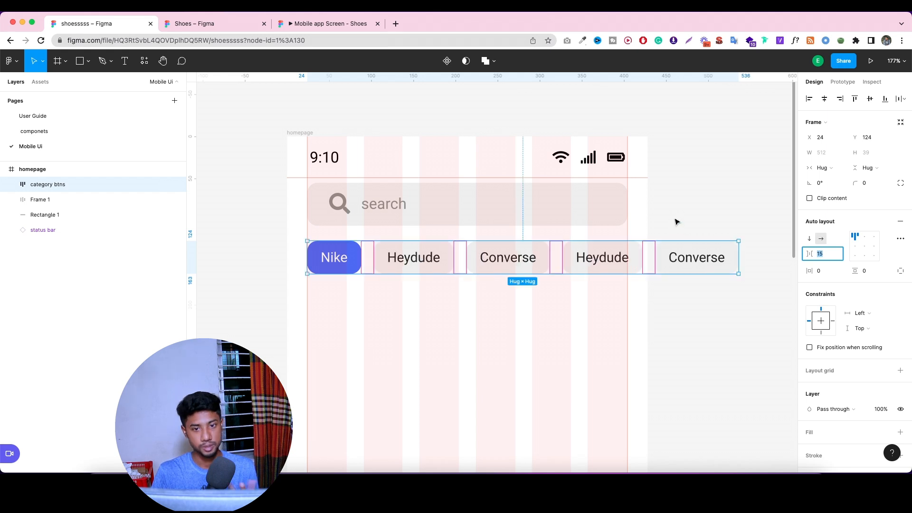
left_click(677, 221)
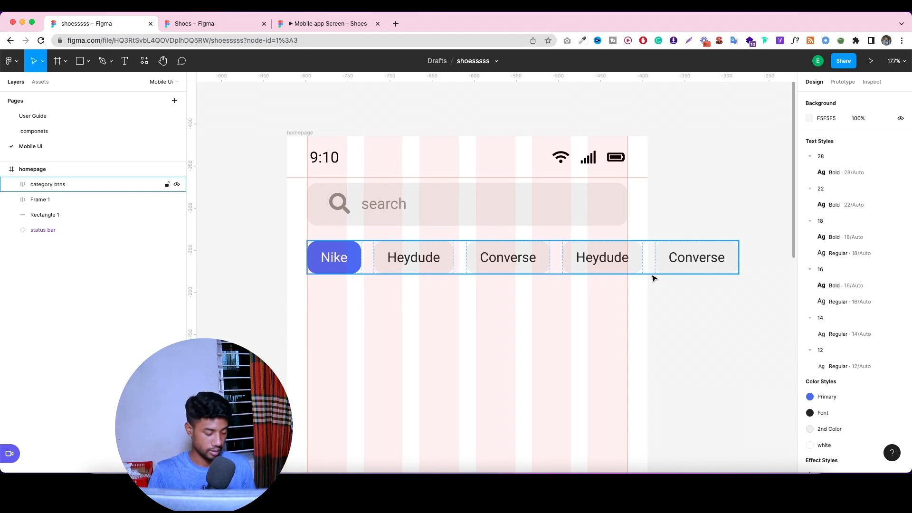
Launch the prototype presentation of the homepage frame and return to the shoesssss design file.
scroll(651, 276, "down", 2)
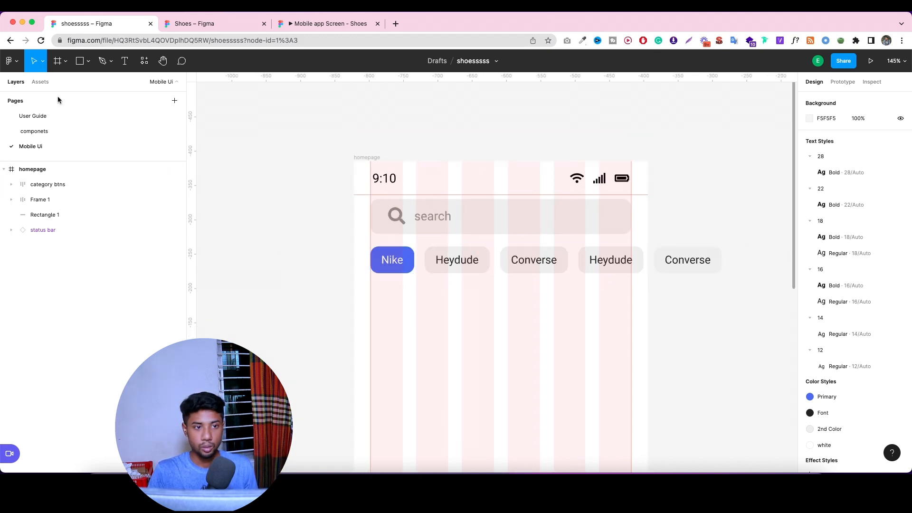
left_click(49, 172)
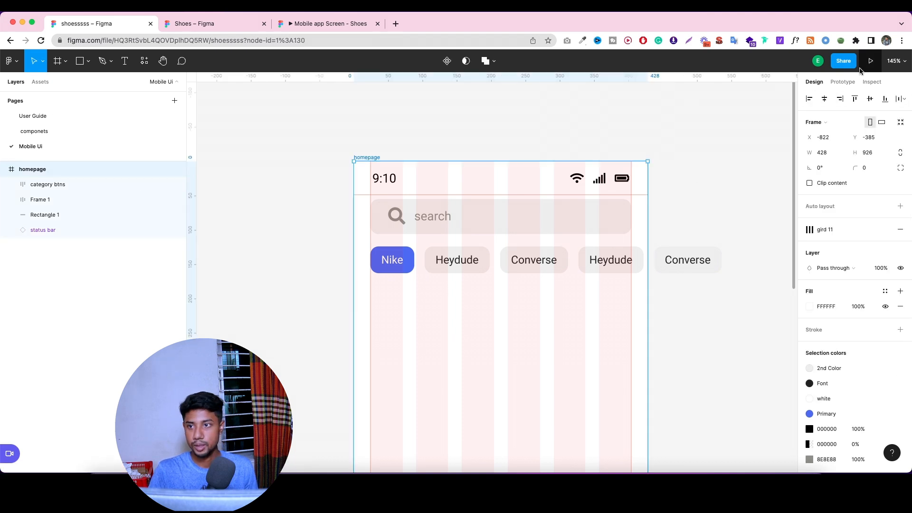
left_click(871, 60)
left_click(107, 23)
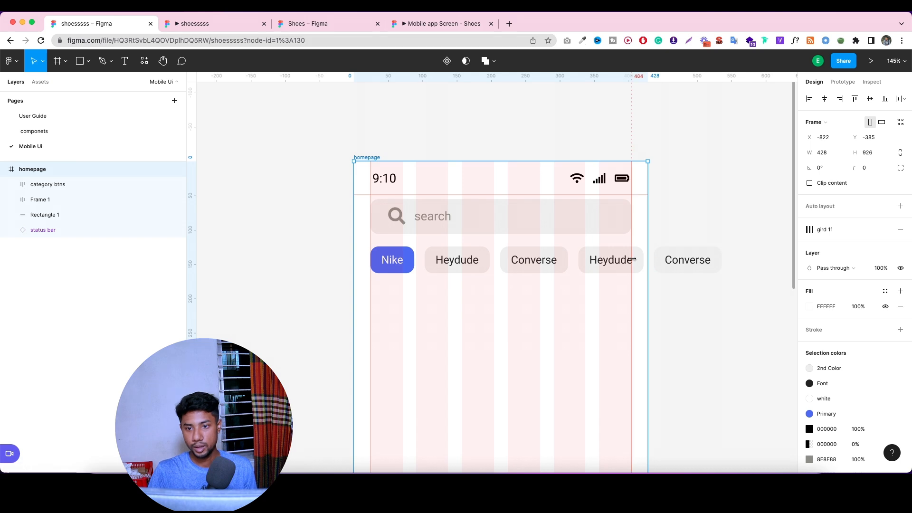
Set the category btns frame's overflow scrolling to horizontal and check the chip row in the prototype presentation.
left_click(93, 184)
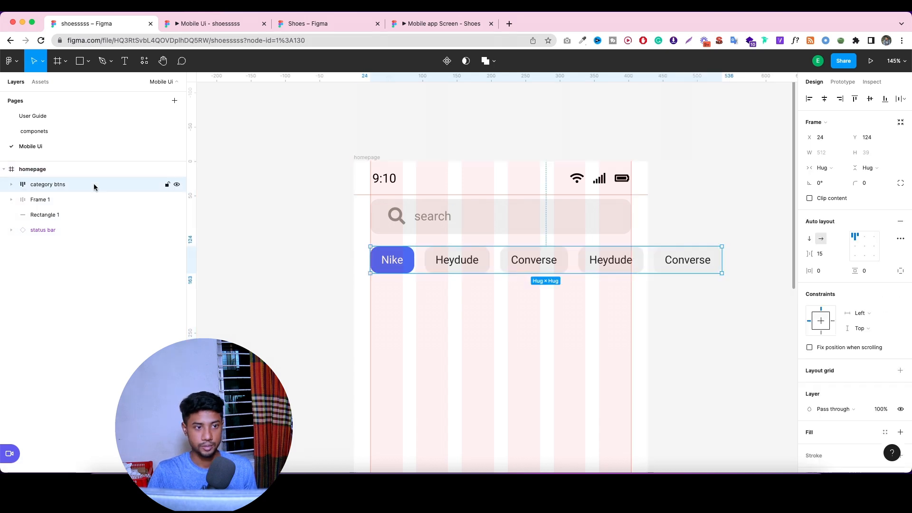
left_click(843, 81)
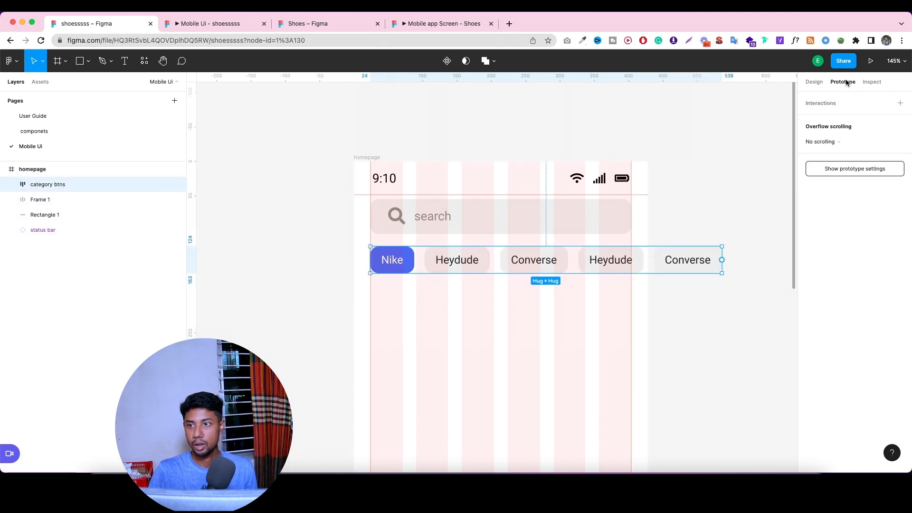
left_click(831, 141)
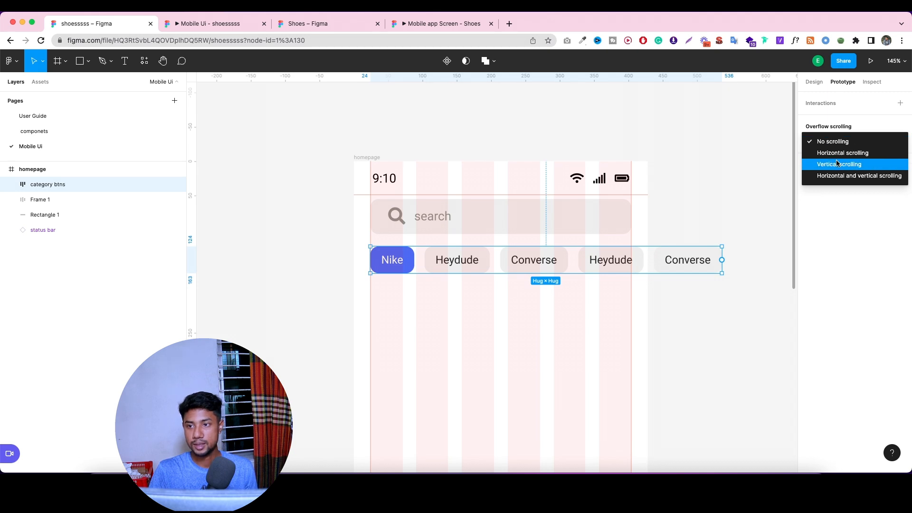
left_click(839, 153)
left_click(840, 141)
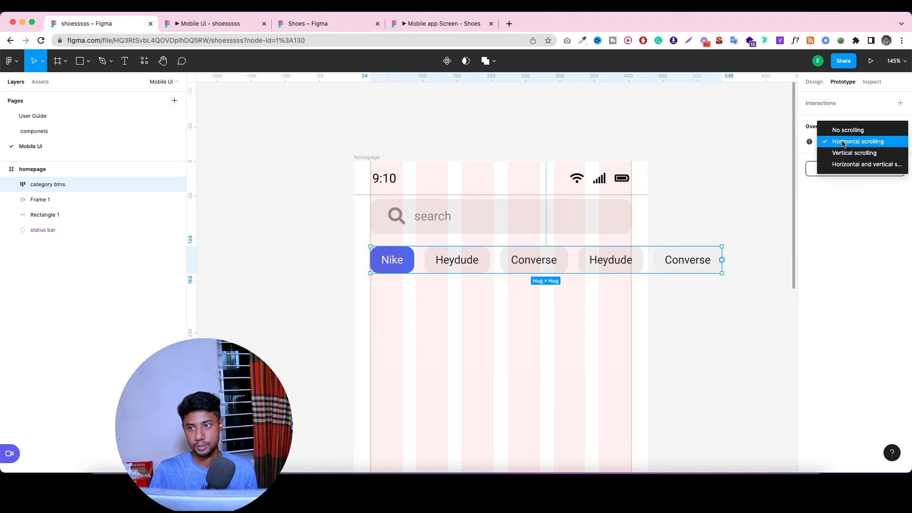
left_click(840, 141)
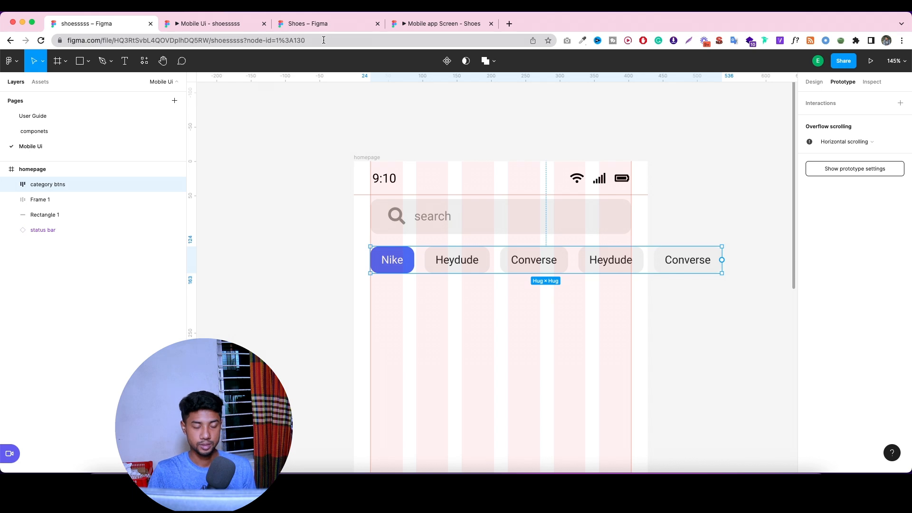
left_click(203, 30)
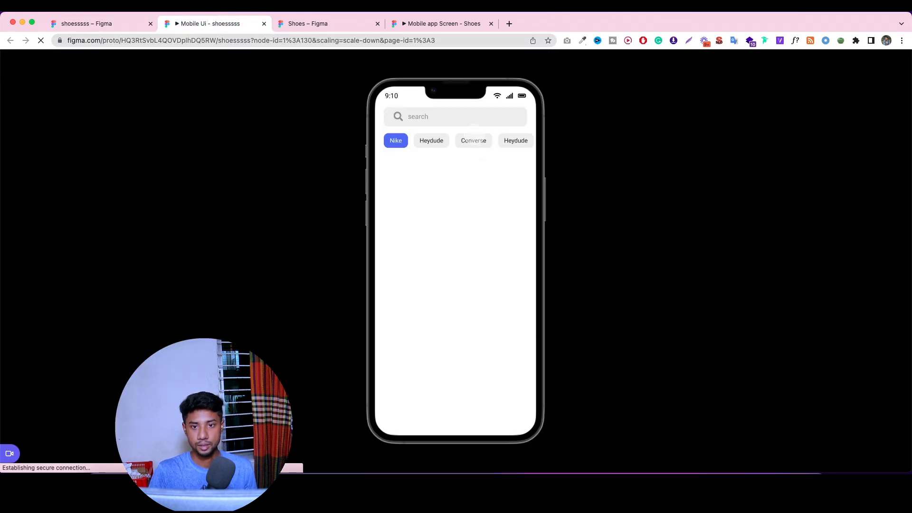
left_click(132, 28)
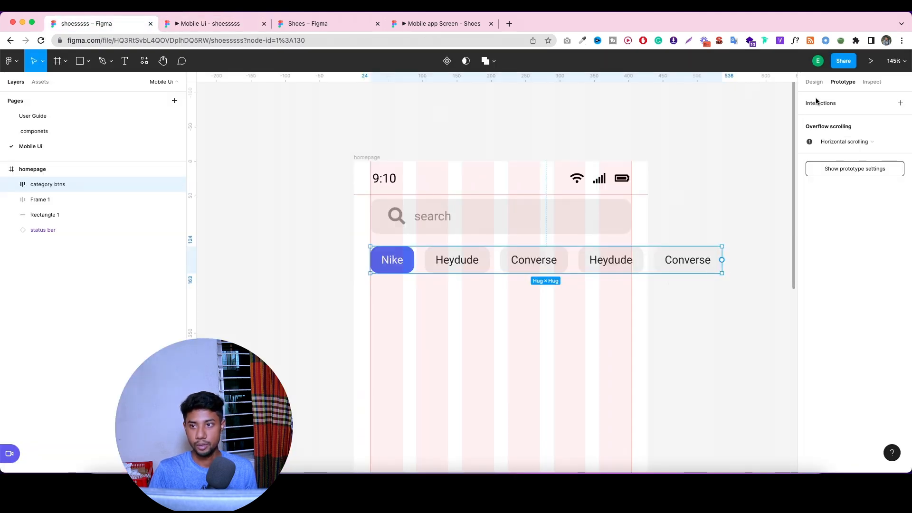
Narrow the category btns frame to a width of 380 and test scrolling its chips in the prototype presentation.
left_click(814, 82)
left_click_drag(725, 256, 631, 256)
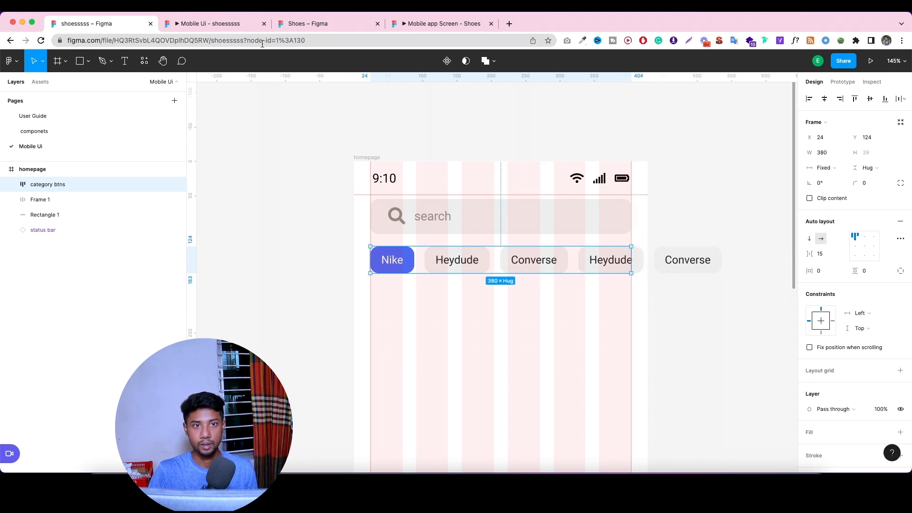
left_click(218, 24)
left_click_drag(472, 141, 492, 142)
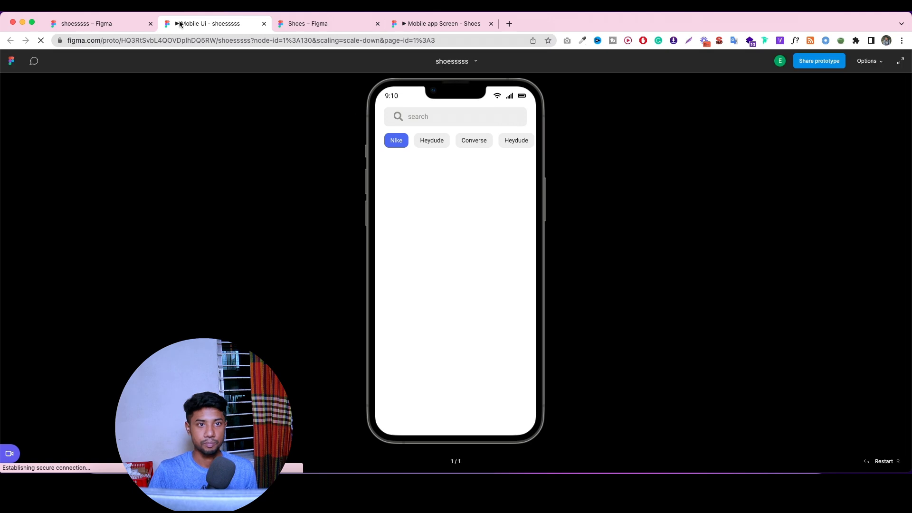
left_click(86, 24)
Move the search bar and the chip row slightly down, with the search rectangle at Y 62, and check the prototype presentation.
left_click_drag(681, 330, 434, 203)
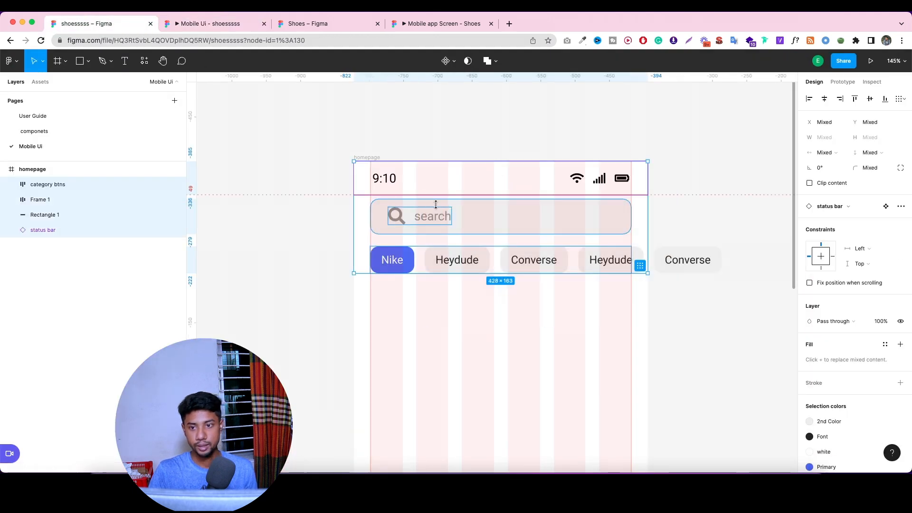
left_click(734, 242)
left_click_drag(734, 241, 483, 267)
left_click(578, 340)
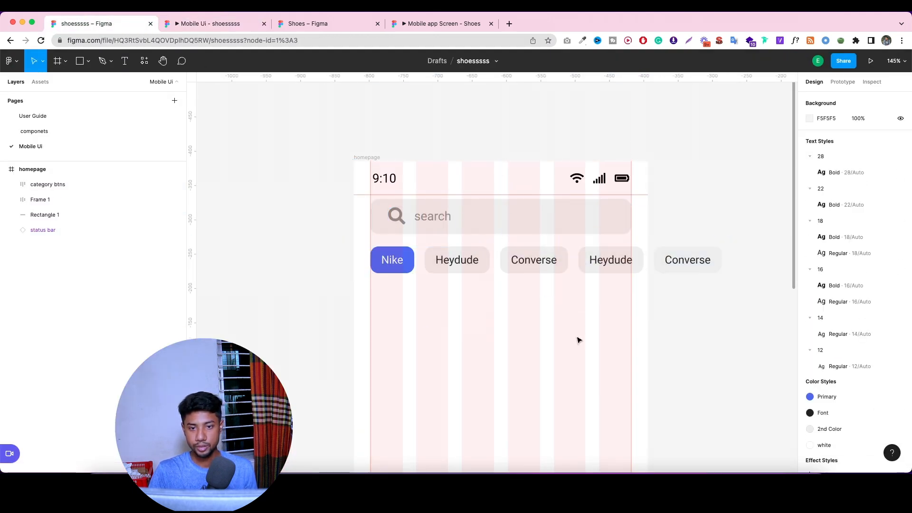
left_click_drag(760, 338, 512, 232)
left_click(651, 214)
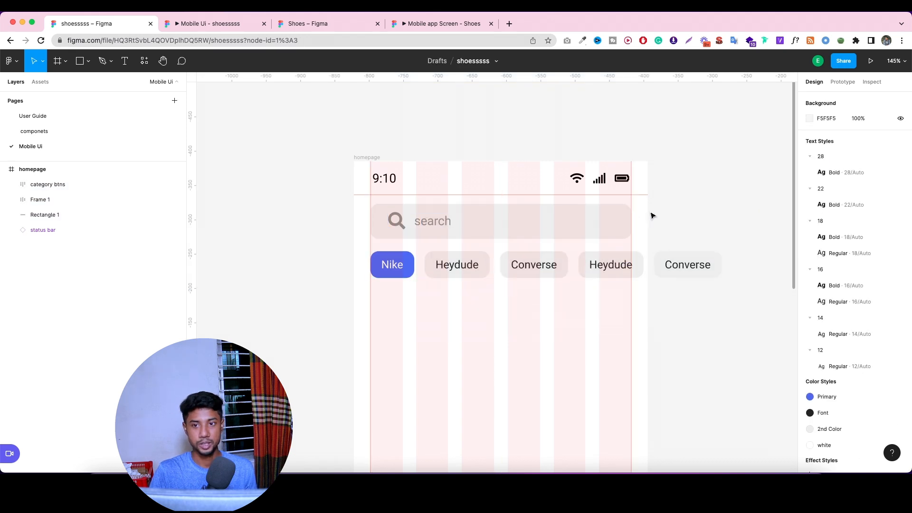
left_click(238, 27)
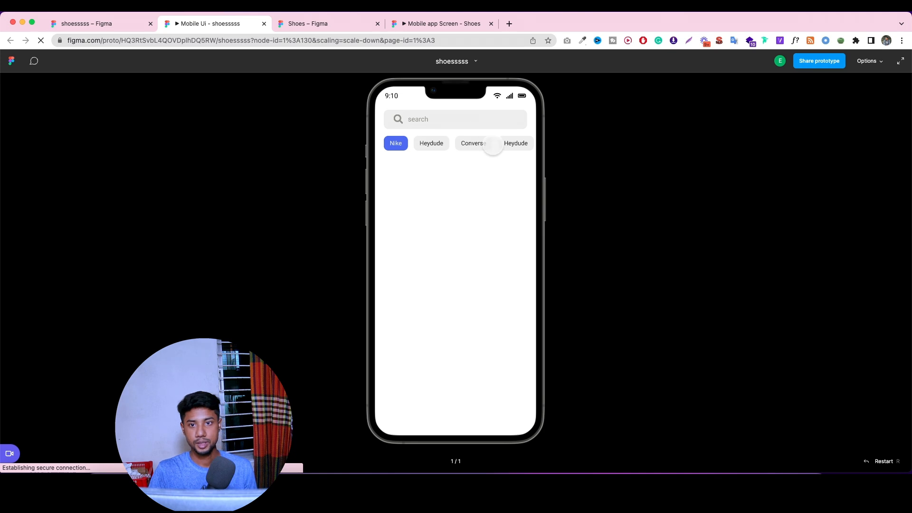
left_click(112, 22)
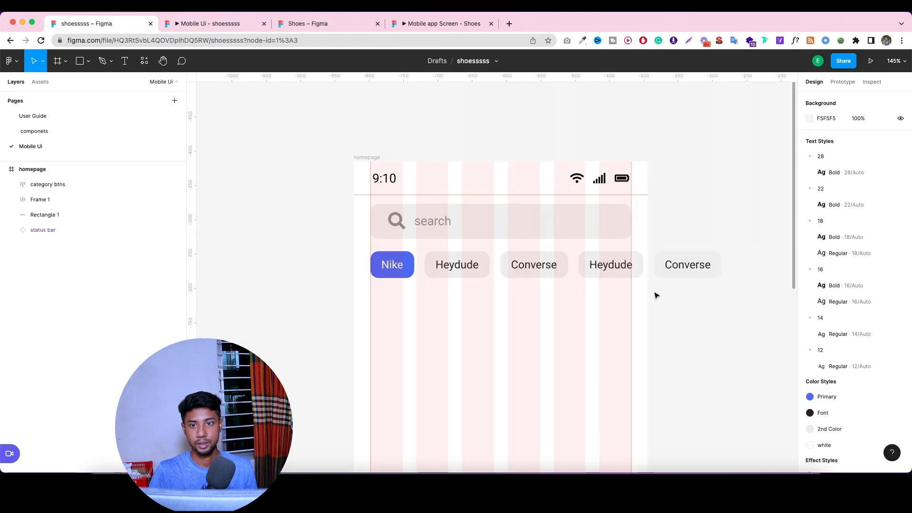
Rename Frame 1, which holds the magnifier and search text, as search icon.
left_click_drag(701, 327, 516, 229)
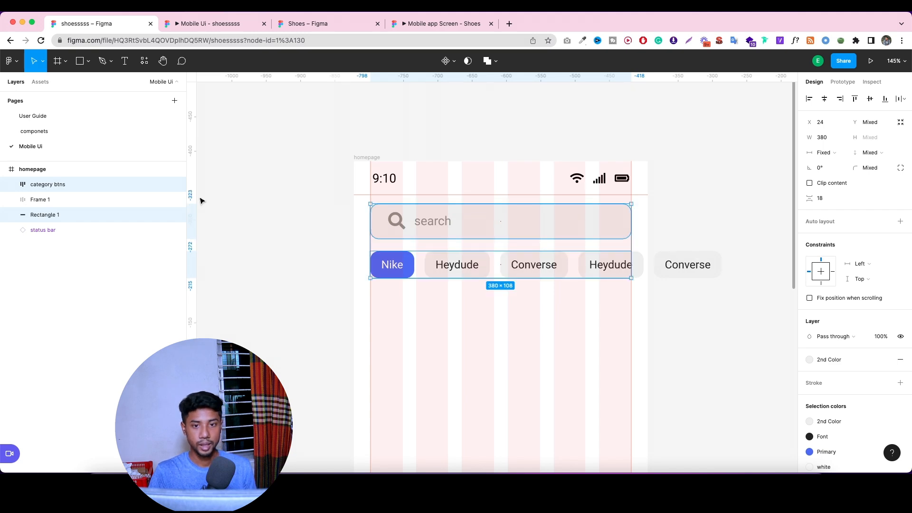
left_click(73, 234)
left_click(60, 205)
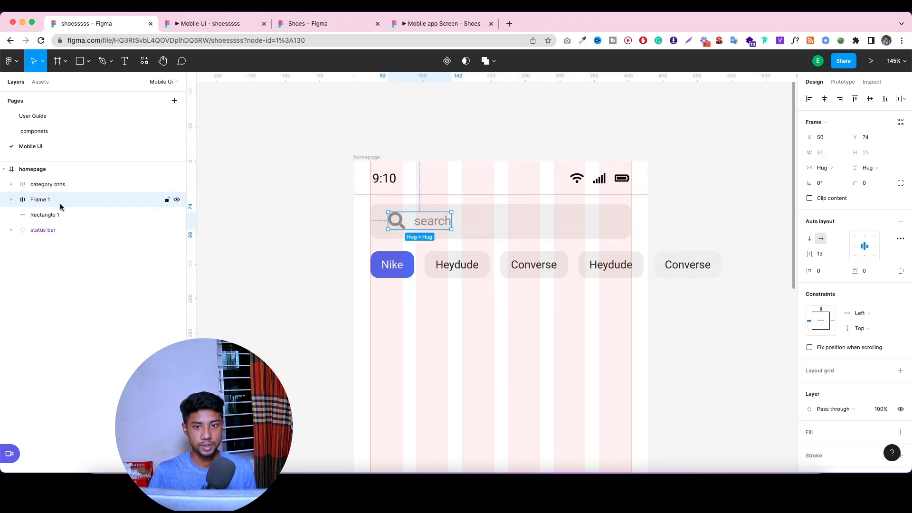
double_click(61, 206)
type("s")
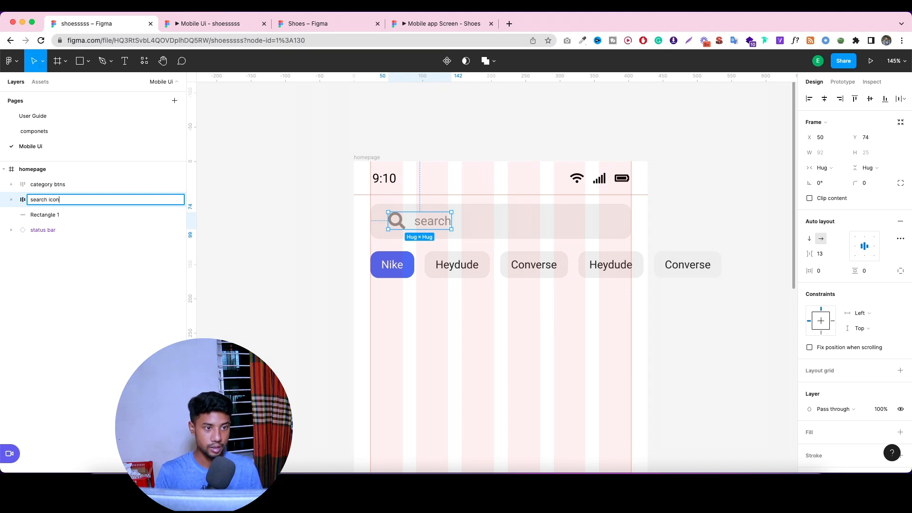
type("earch icon")
Group the search icon frame with Rectangle 1 and name the group search box.
left_click(67, 215)
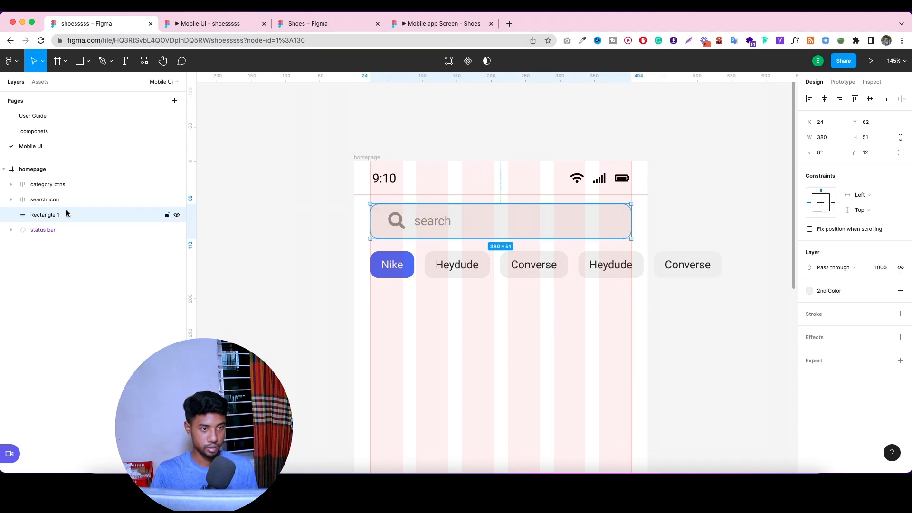
left_click(66, 202, "shift")
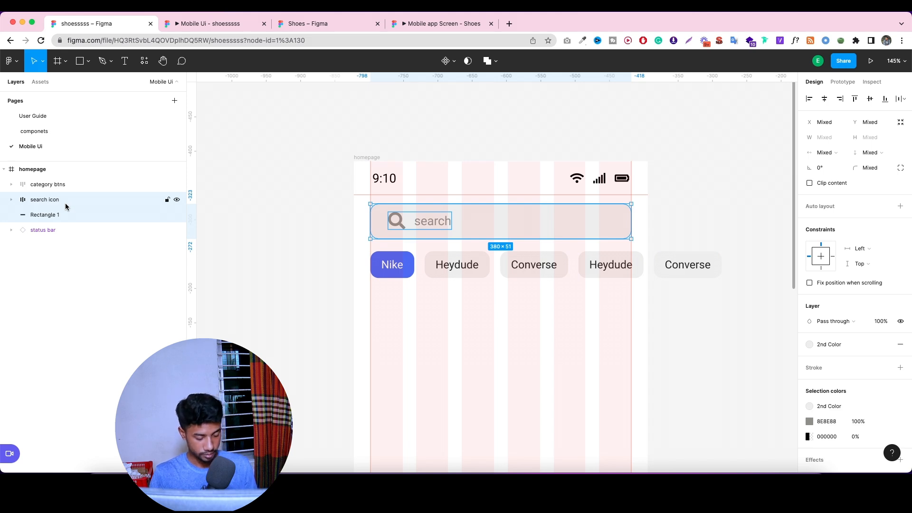
key("super+g")
double_click(59, 200)
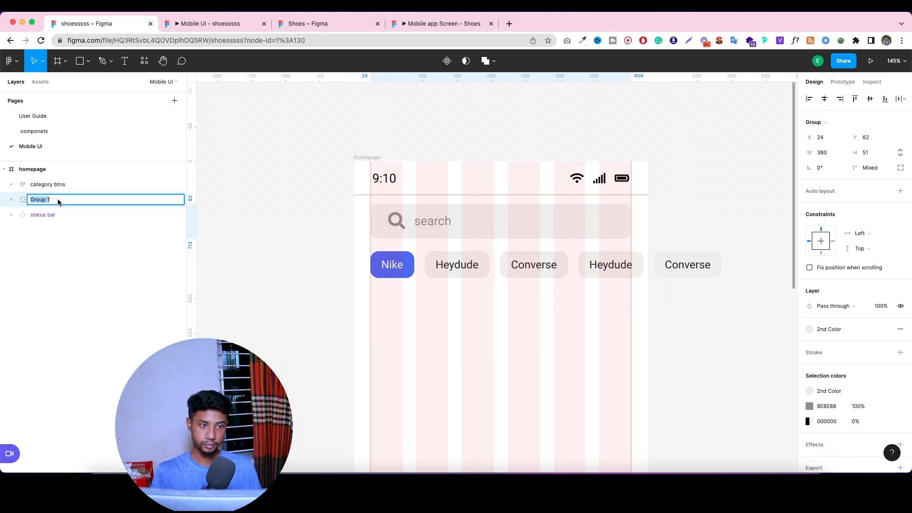
type("seartch box")
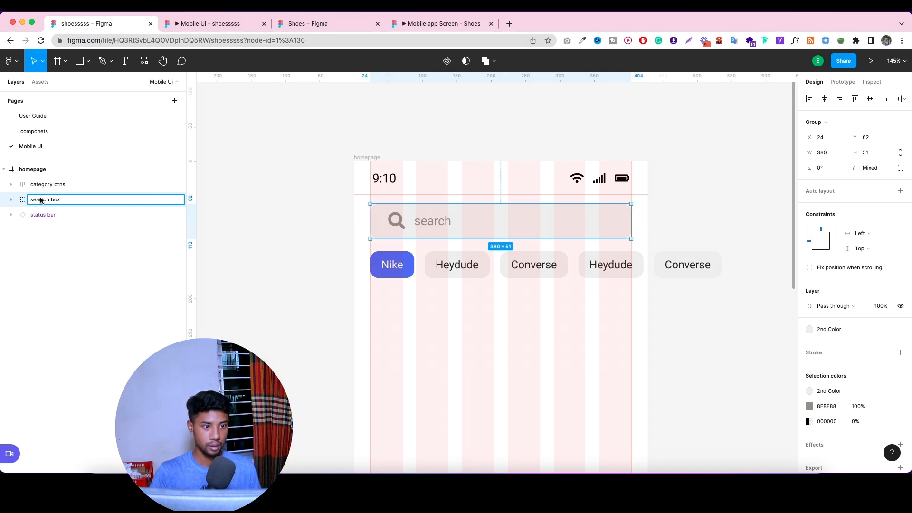
key("BackSpace")
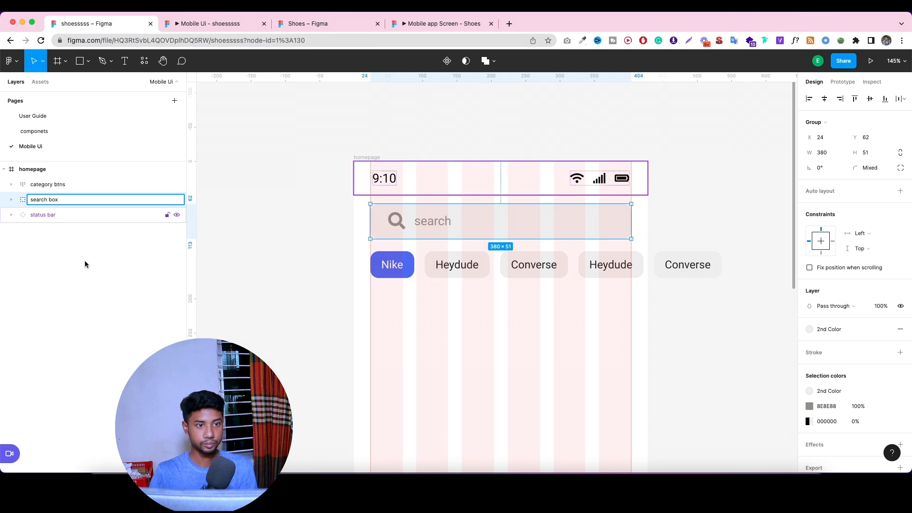
Move the search box and category btns together a little further down from the status bar.
left_click(72, 216)
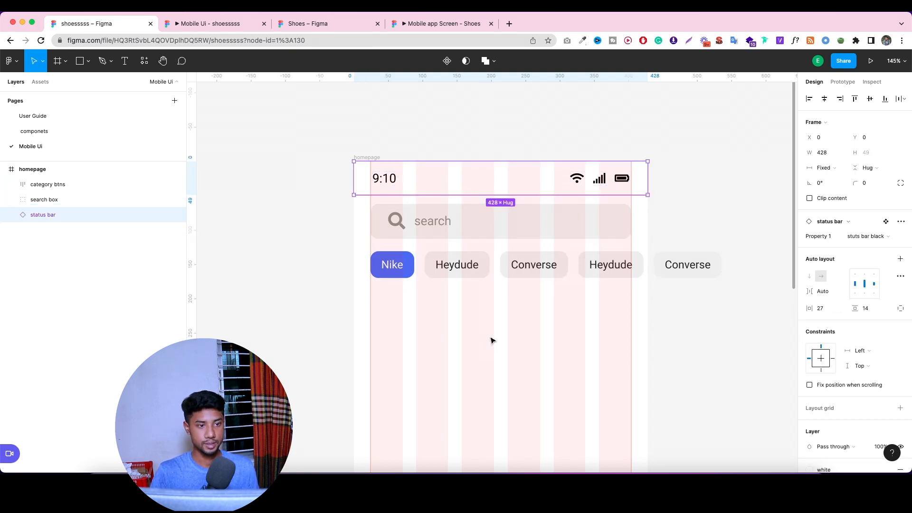
left_click_drag(543, 351, 477, 240)
left_click(216, 110)
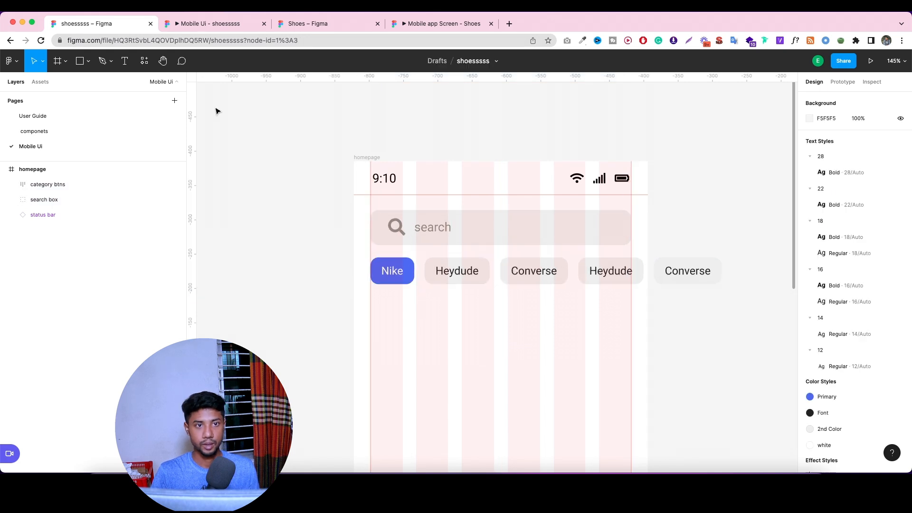
Test horizontal scrolling of the chips in the prototype, and consult the Home Page in the Shoes reference file.
left_click(204, 23)
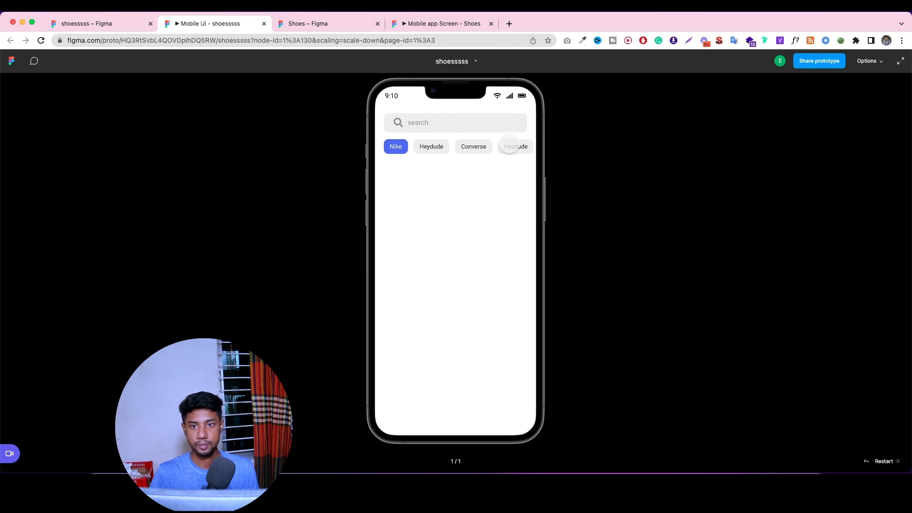
left_click_drag(514, 147, 368, 148)
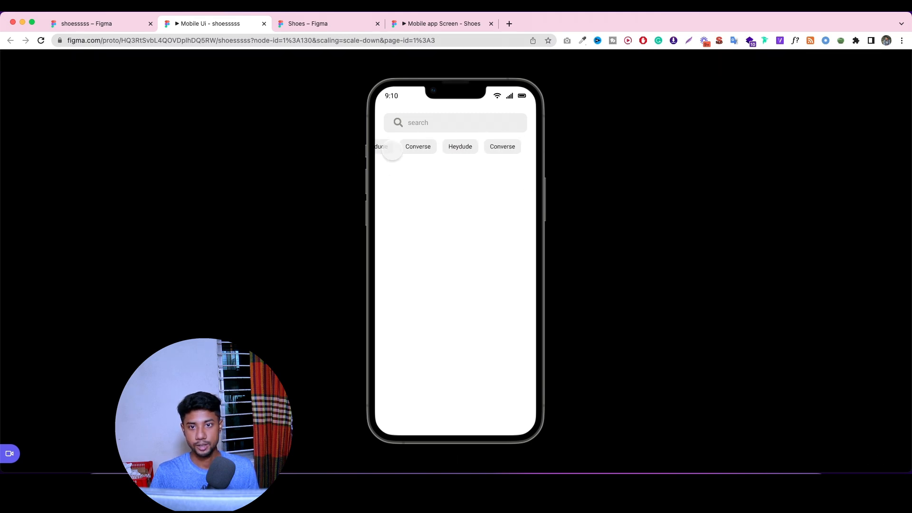
left_click_drag(473, 150, 491, 147)
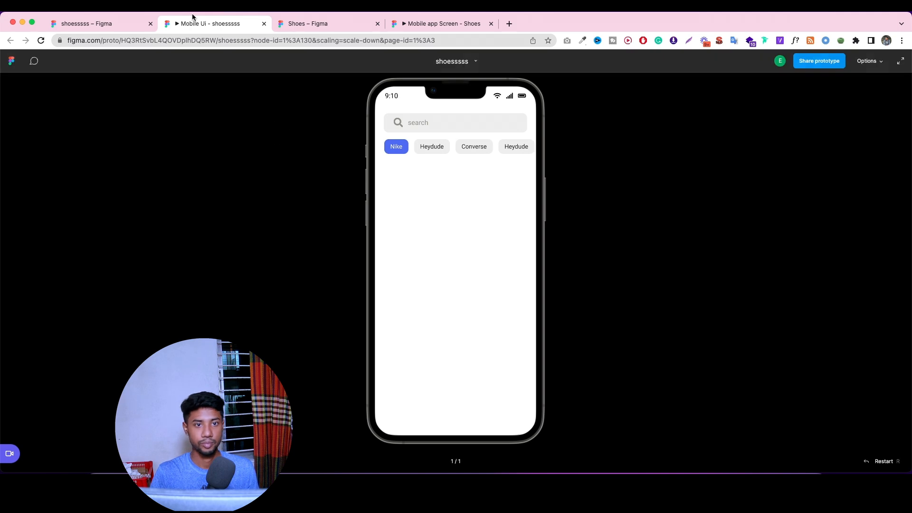
left_click(124, 24)
left_click(290, 30)
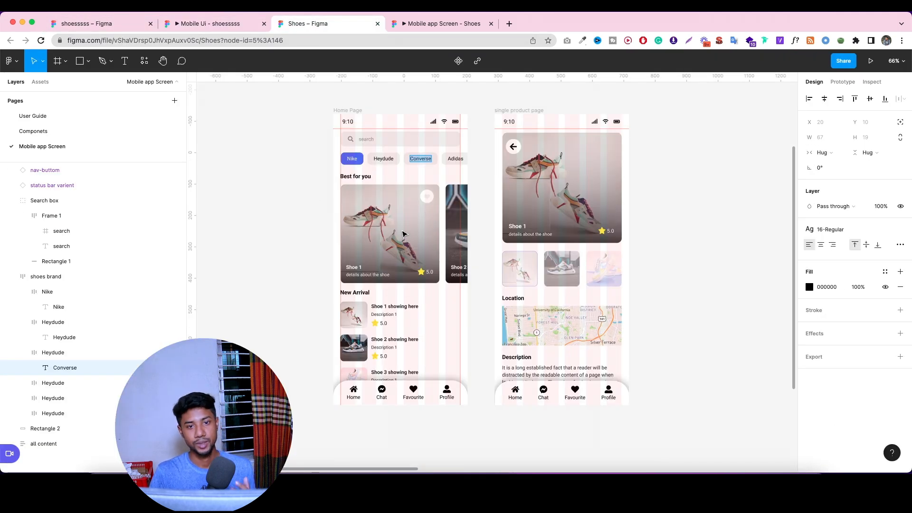
left_click(117, 25)
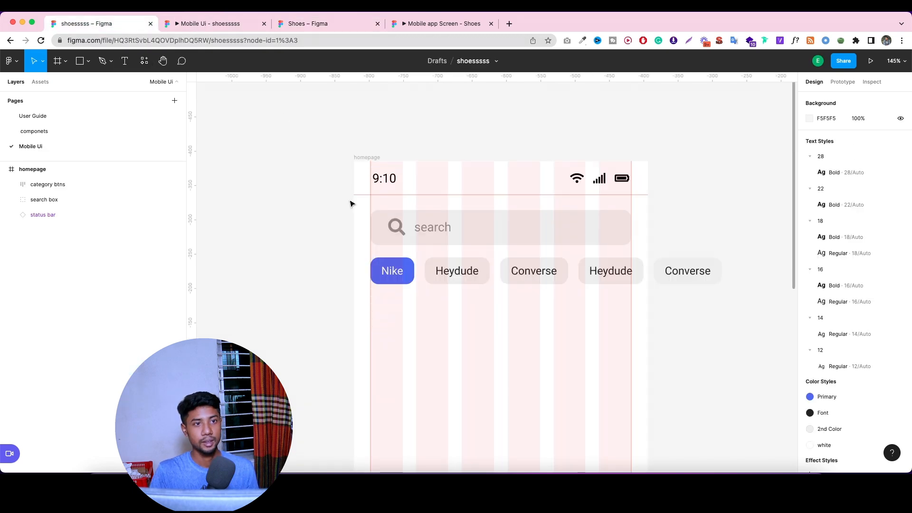
Add the heading text "Best for you" below the chip row on the homepage, positioned at X 24, Y 211.
scroll(404, 204, "down", 5)
key("t")
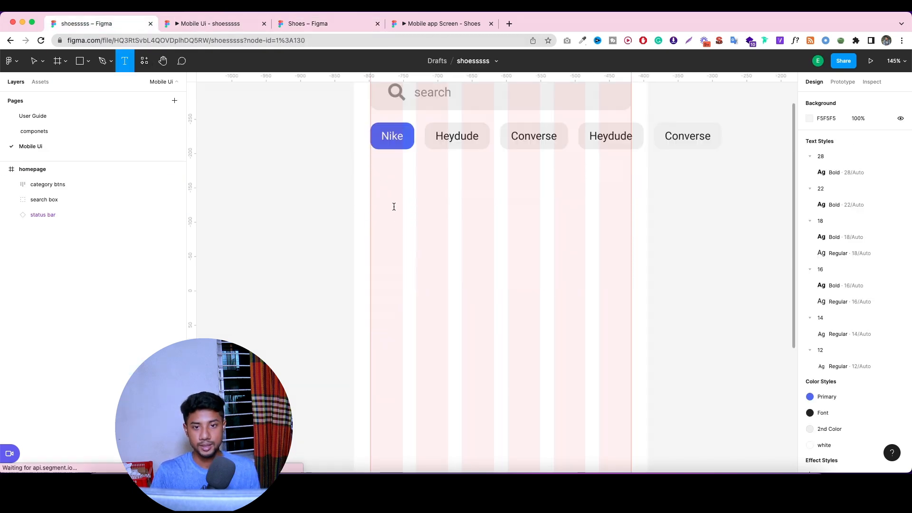
left_click(375, 182)
type("b")
key("BackSpace")
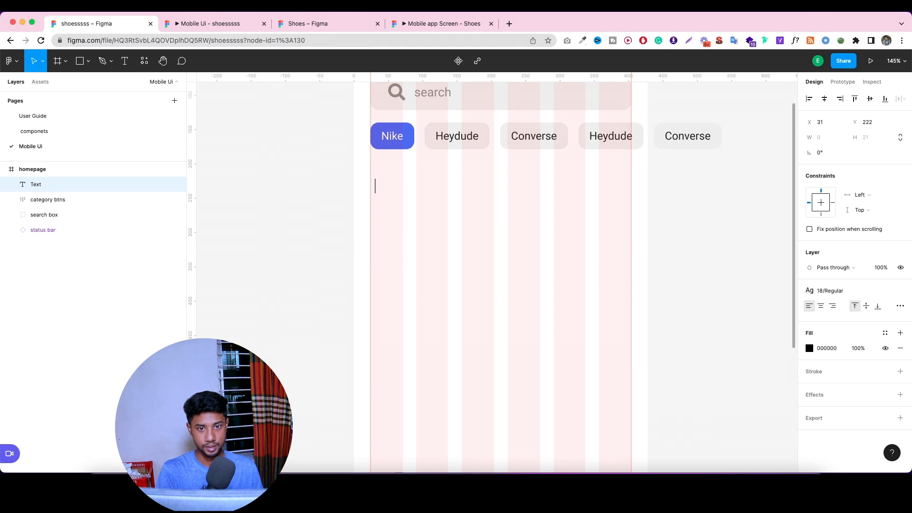
type("B")
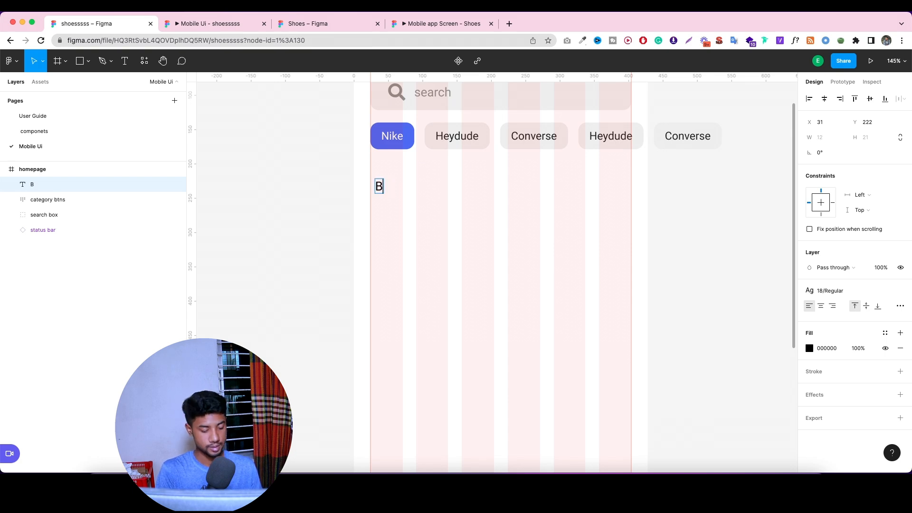
type("Est for y")
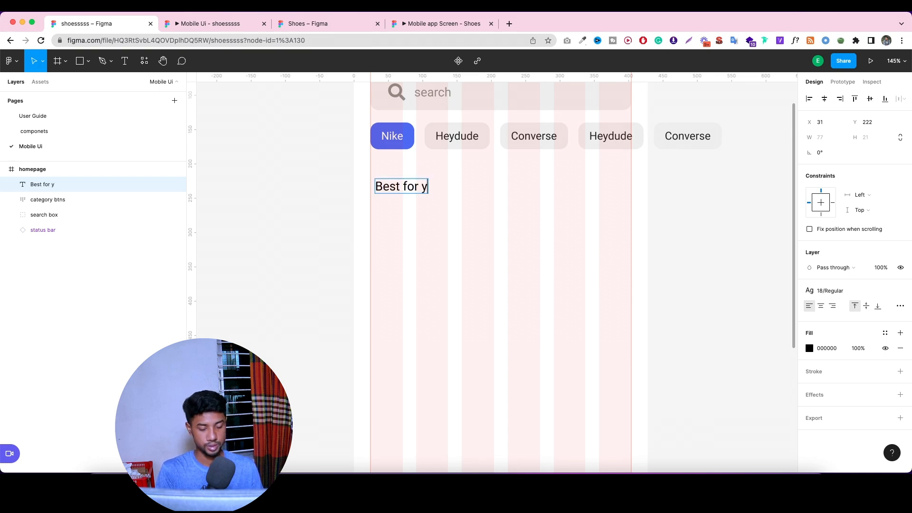
type("ou")
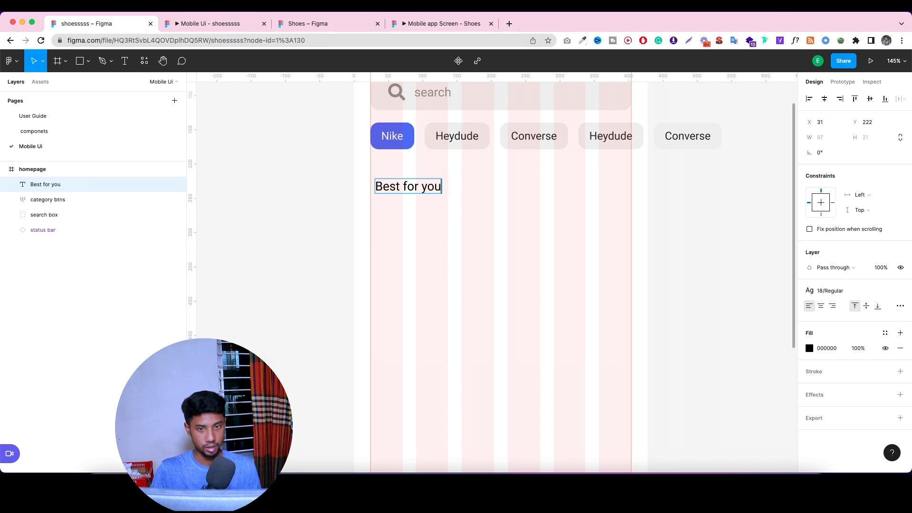
key("Escape")
left_click_drag(426, 191, 423, 185)
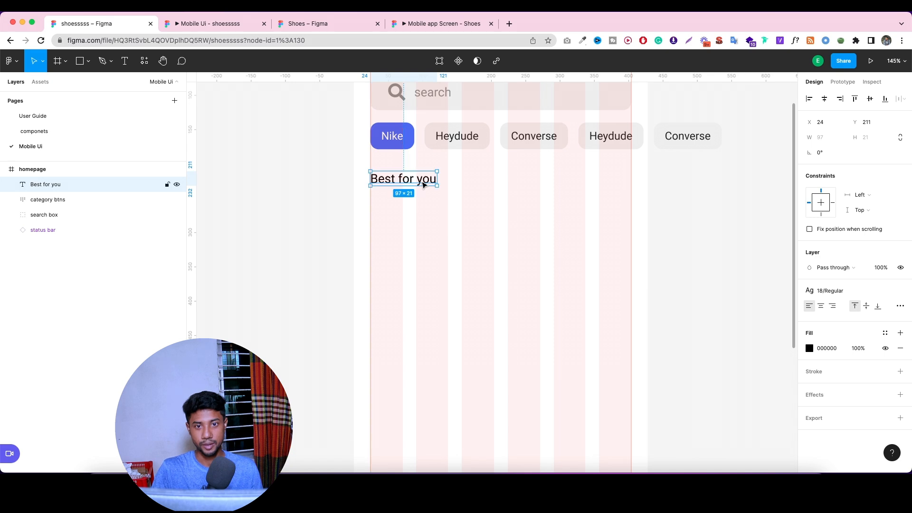
Deselect the heading and open the componets page at the iPhone 13 Pro Max - 1 frame.
scroll(474, 212, "up", 5)
scroll(343, 247, "down", 1)
key("Escape")
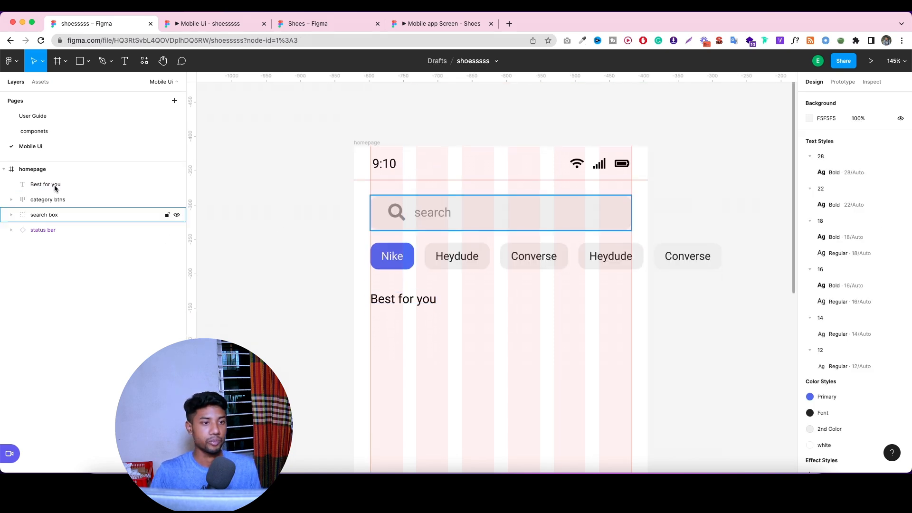
left_click(55, 130)
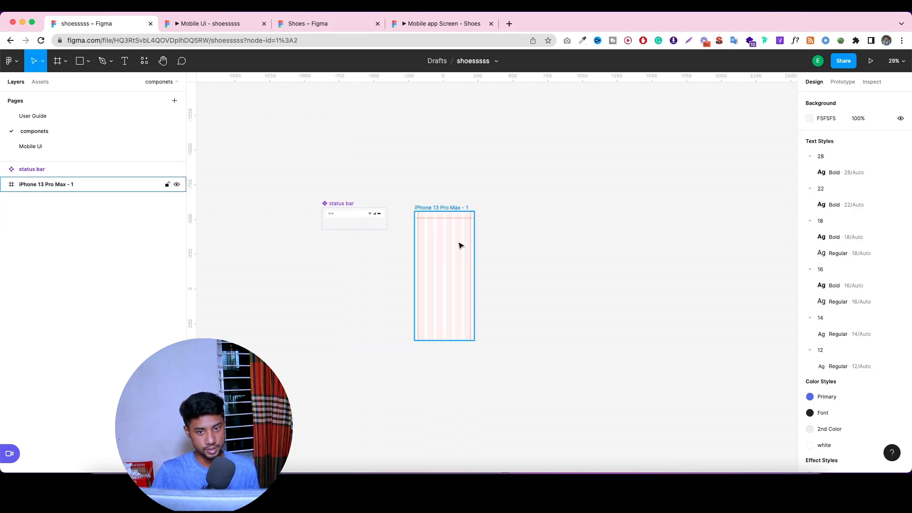
scroll(446, 234, "up", 5)
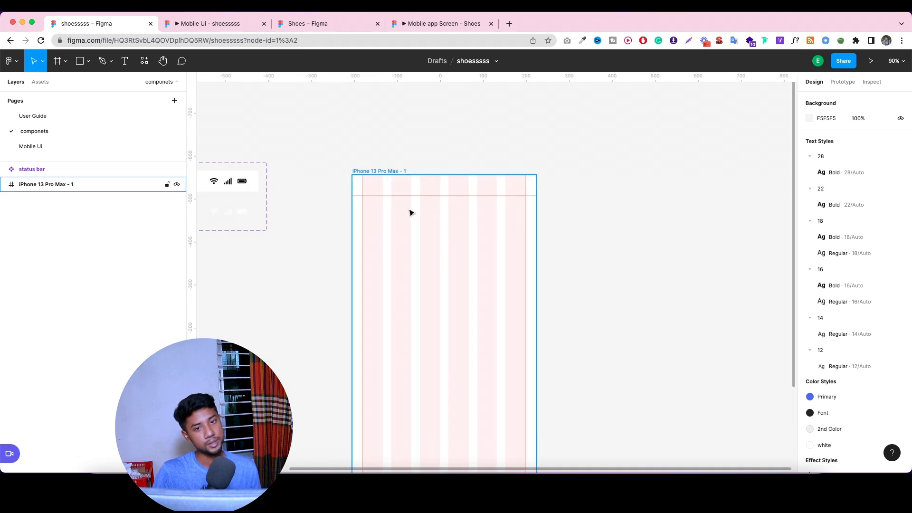
Compare the current prototype with the Best for you shoe cards on the Home Page in the Shoes reference file.
left_click(190, 23)
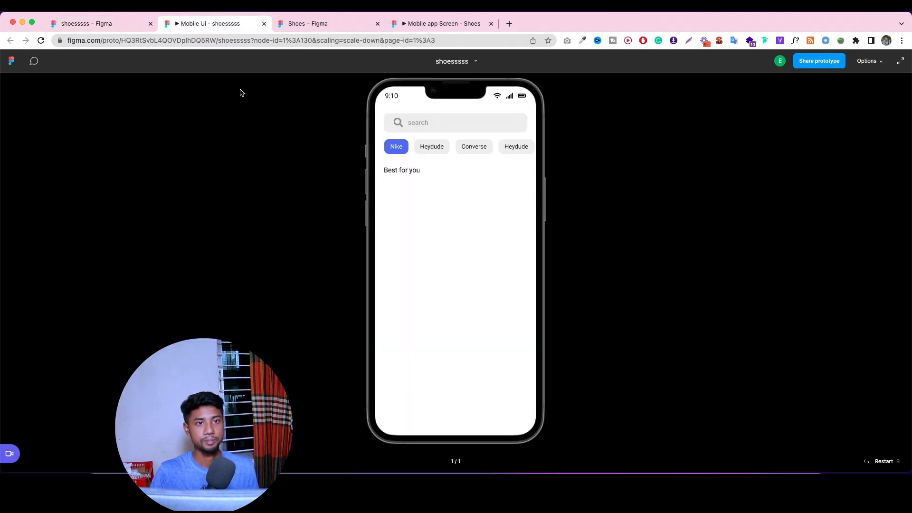
left_click(306, 26)
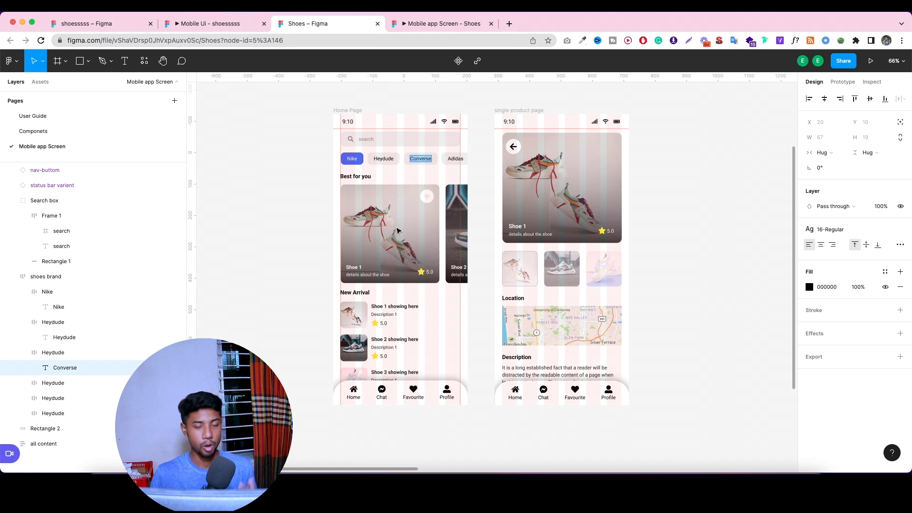
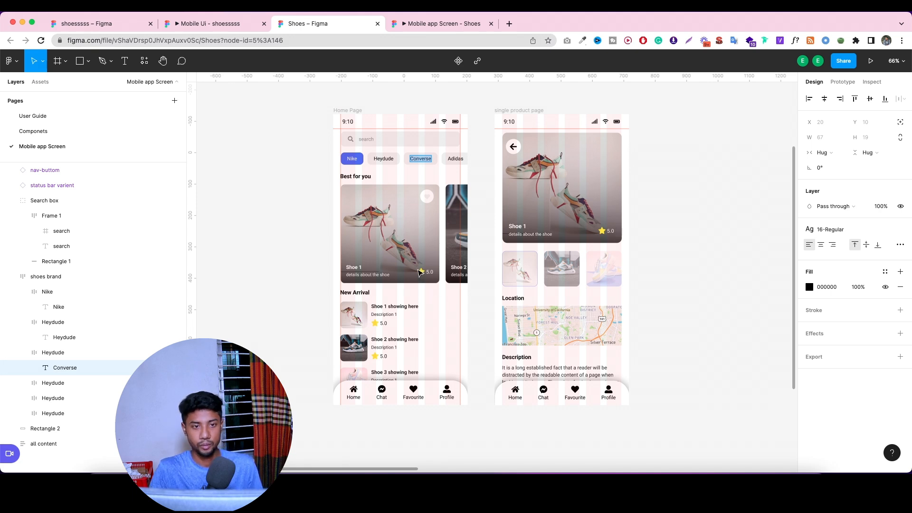
left_click(100, 27)
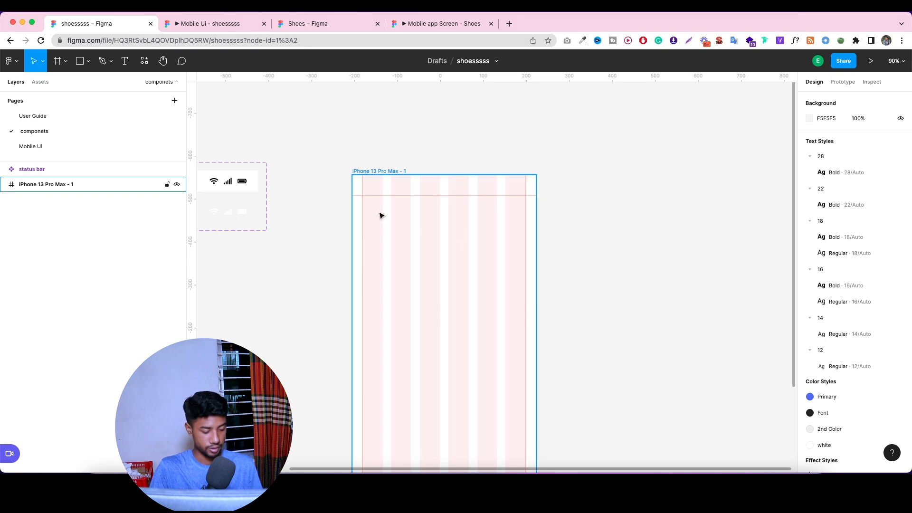
left_click(403, 118)
left_click(190, 26)
left_click(302, 27)
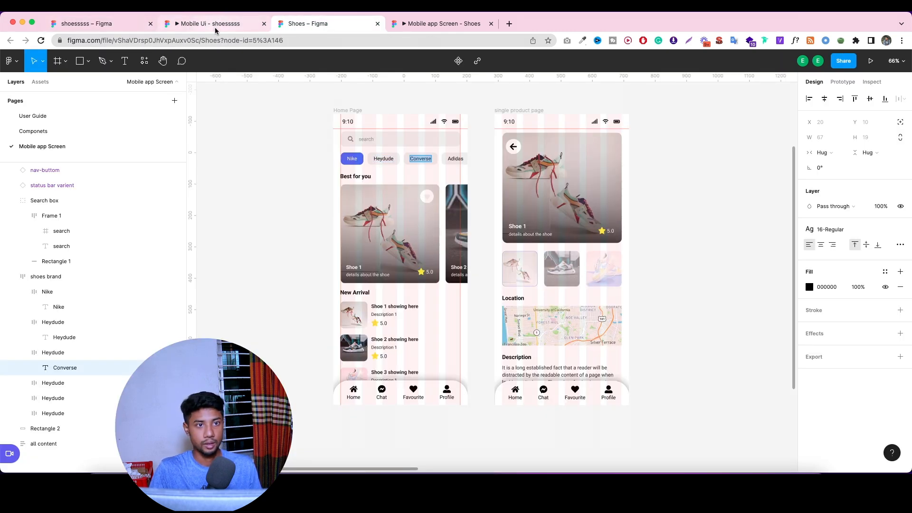
left_click(111, 27)
Draw a rectangle about 313 × 296 at X 24, Y 86 in the iPhone 13 Pro Max - 1 frame, and check the reference Shoe 1 card's size.
left_click(89, 61)
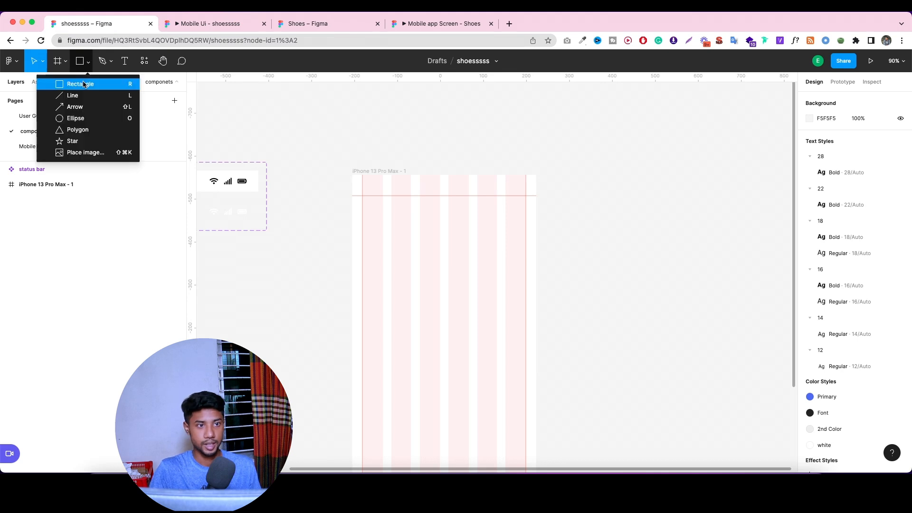
left_click(62, 82)
mouse_move(363, 213)
left_mouse_down()
mouse_move(420, 291)
mouse_move(464, 314)
mouse_move(497, 316)
mouse_move(498, 339)
left_mouse_up()
left_click(194, 24)
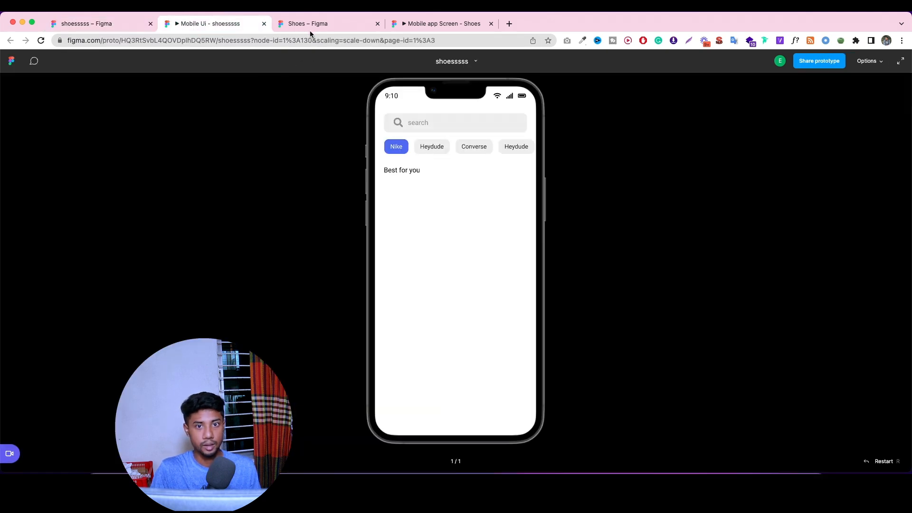
left_click(310, 24)
left_click(399, 232)
double_click(399, 231)
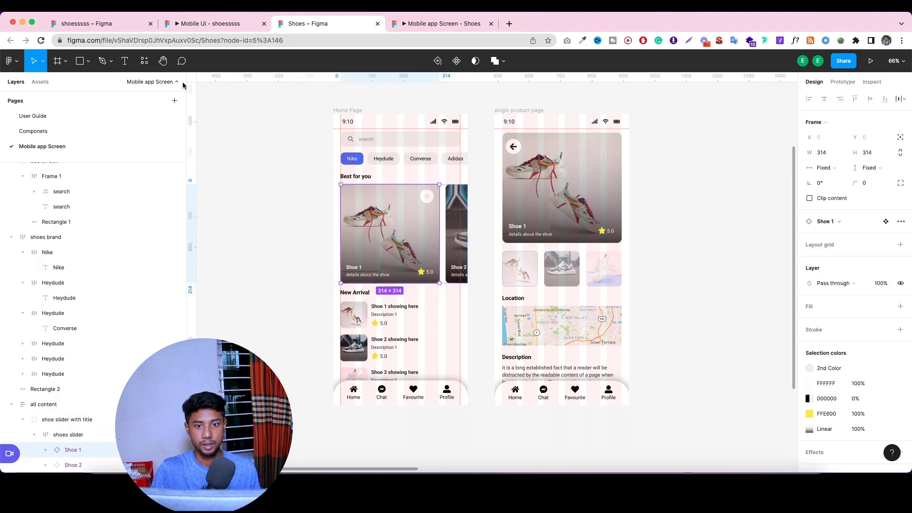
left_click(110, 25)
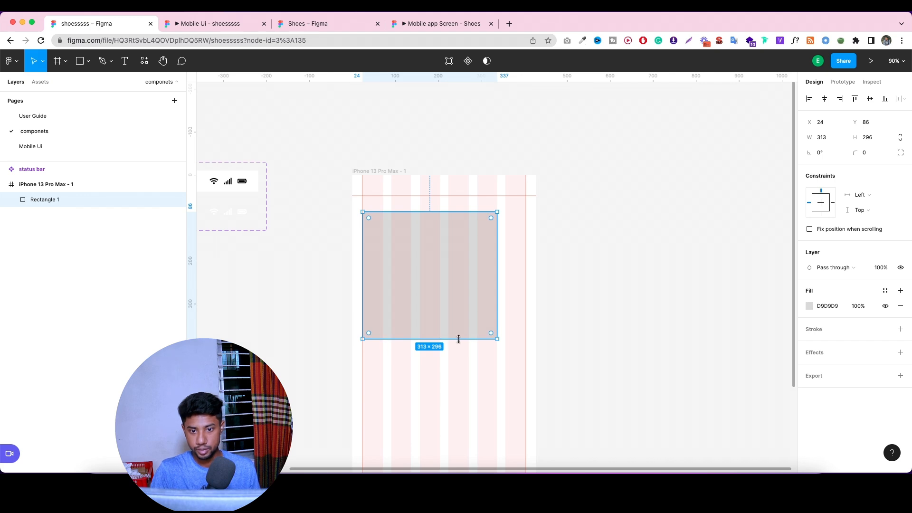
Set the corner radius of the rectangle in the iPhone 13 Pro Max - 1 frame to 12.
left_click(629, 270)
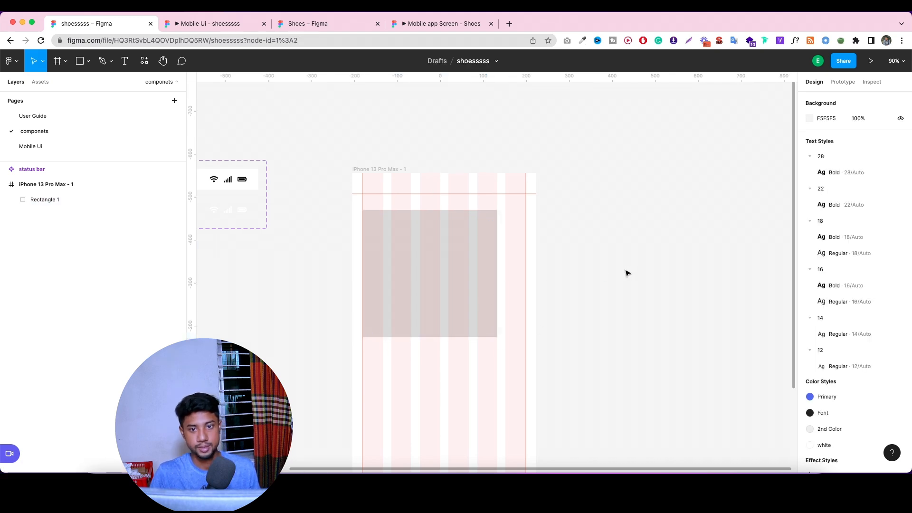
scroll(547, 256, "down", 1)
left_click(485, 246)
left_click(868, 155)
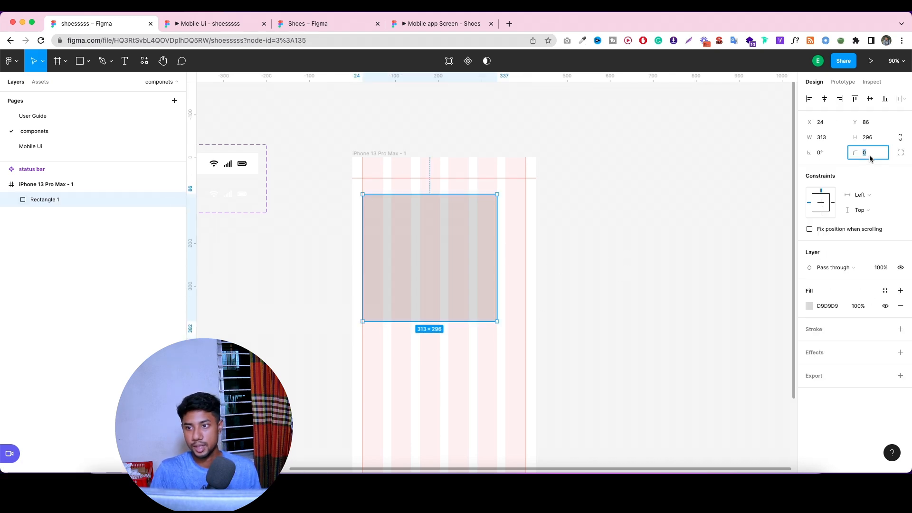
left_click(758, 204)
left_click(450, 256)
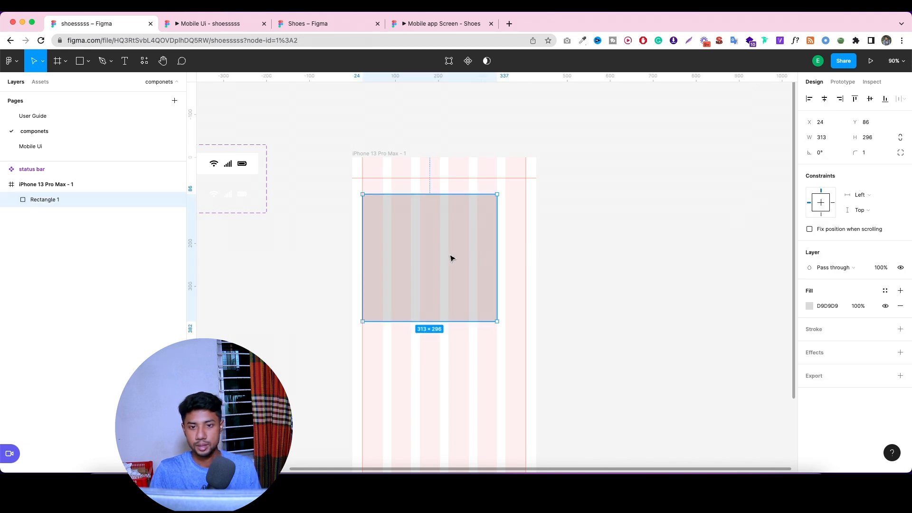
left_click(872, 154)
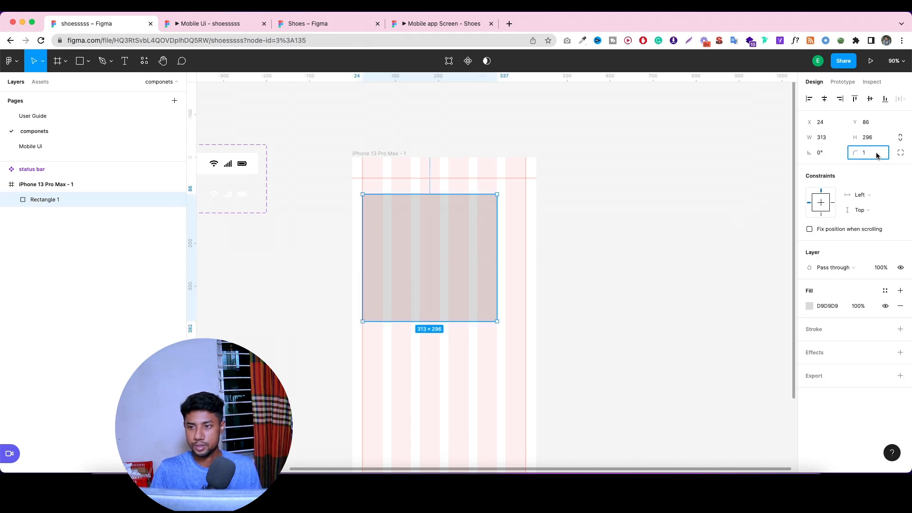
type("12")
left_click(607, 219)
left_click(472, 241)
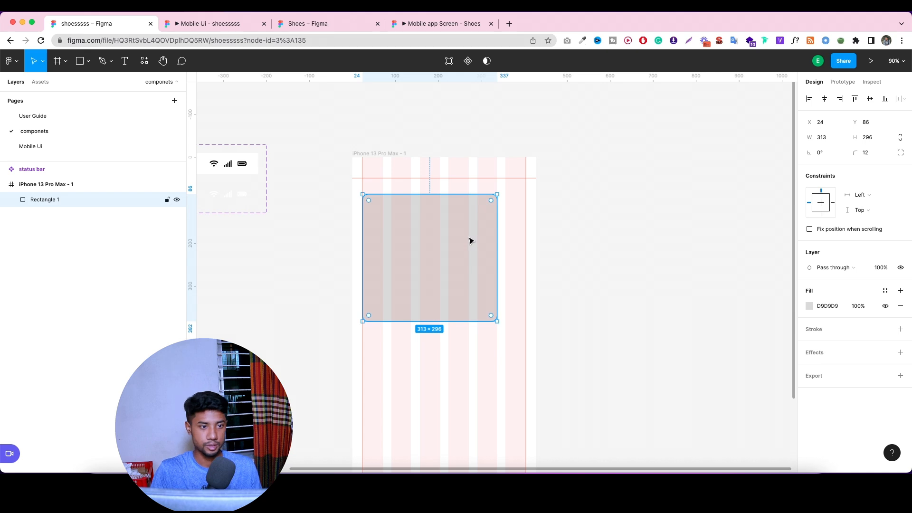
Rename the rounded rectangle's layer as bg.
double_click(86, 203)
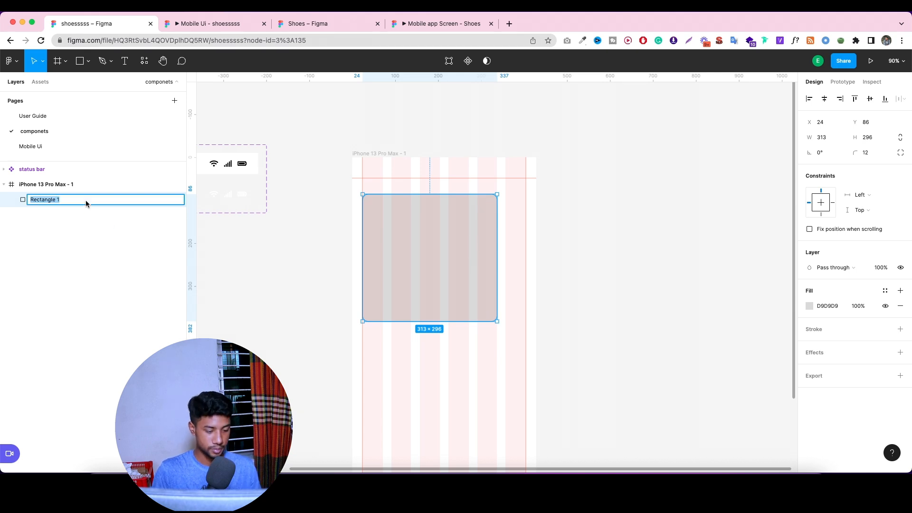
type("bg")
key("Return")
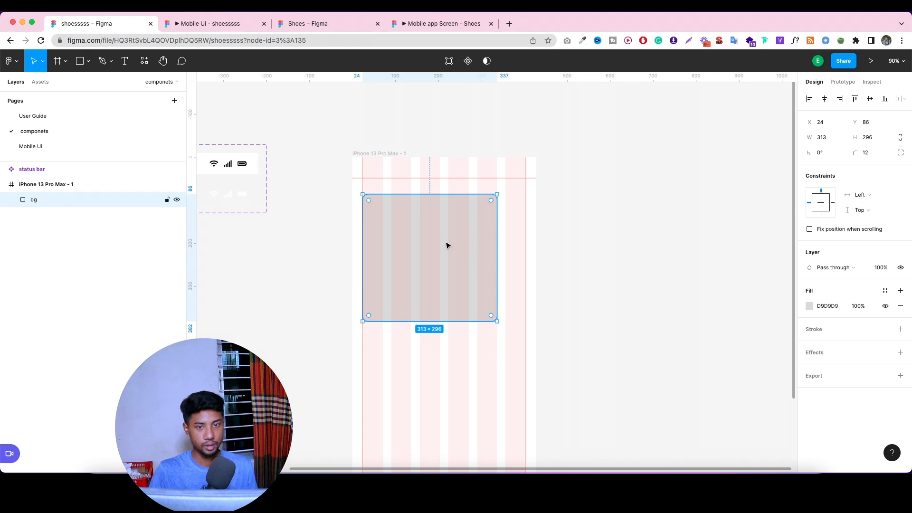
Duplicate the bg rectangle in place and rename the upper copy as graient.
key("super+v")
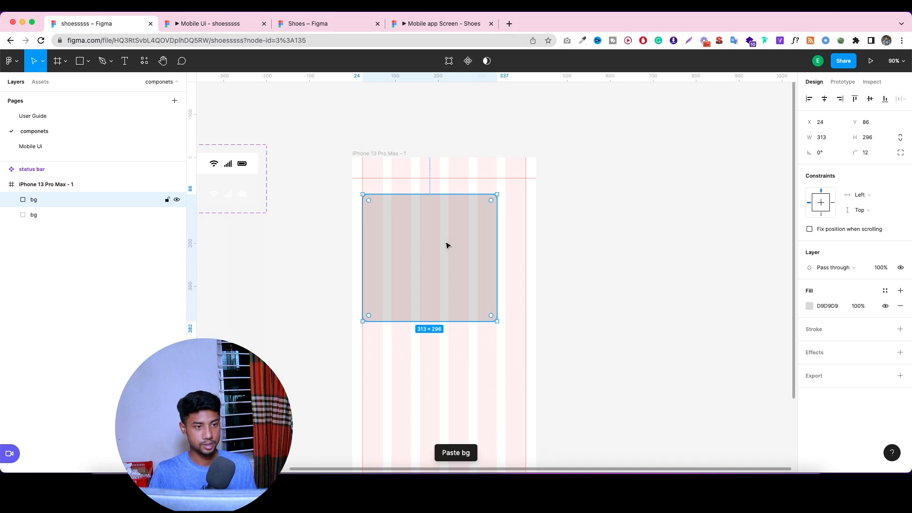
double_click(119, 203)
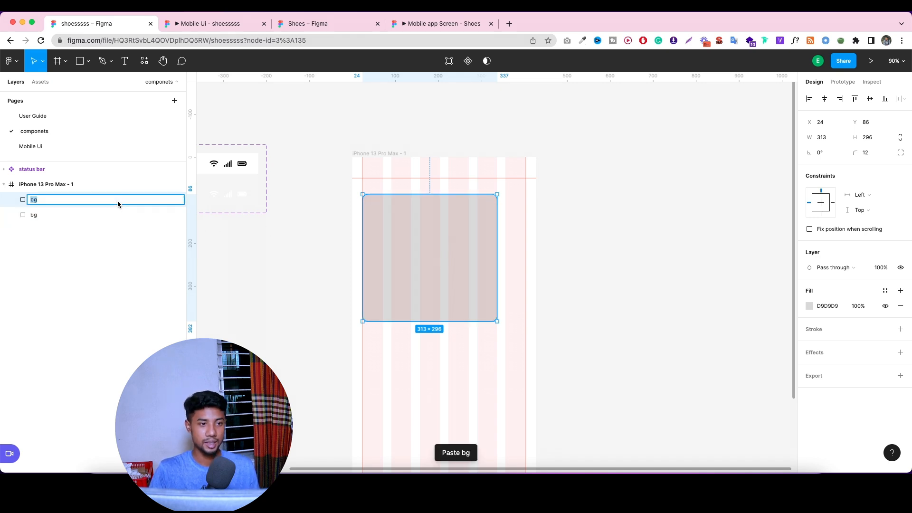
type("g")
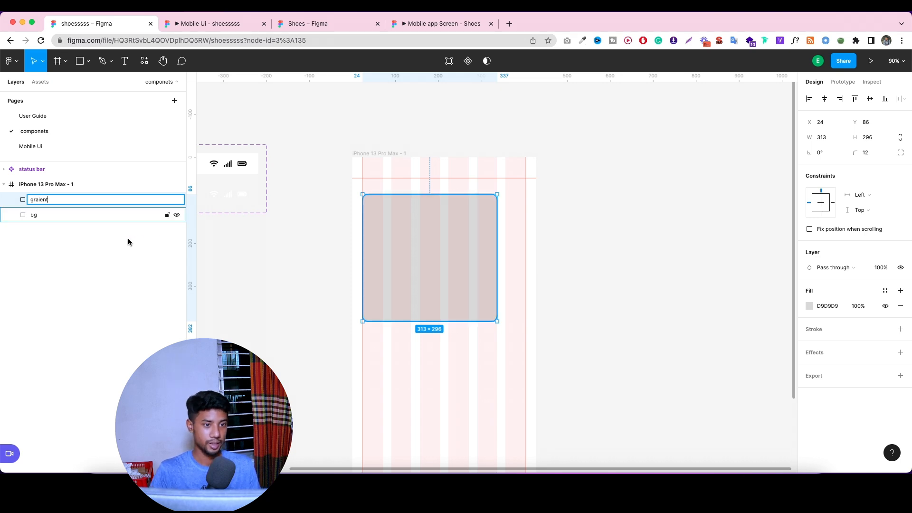
key("Return")
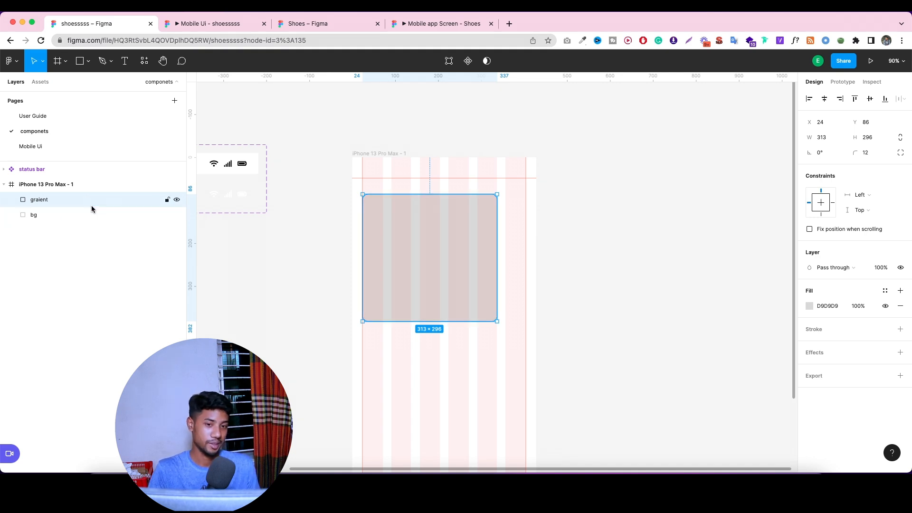
Toggle the graient layer's visibility and leave it hidden above the bg layer.
left_click(600, 293)
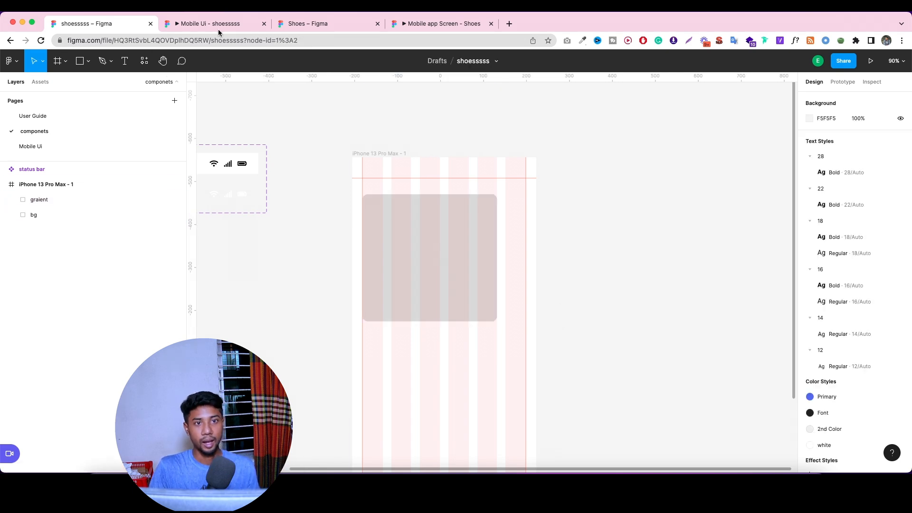
left_click(65, 217)
left_click(66, 201)
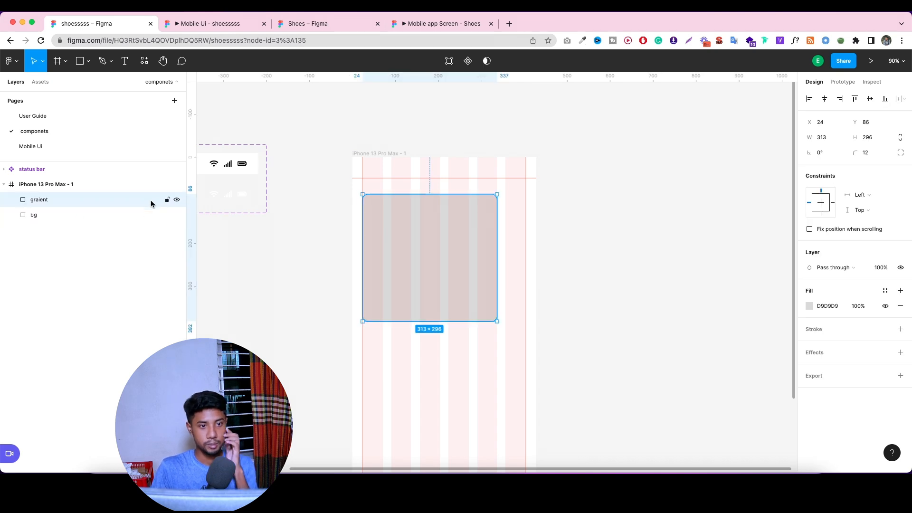
left_click(176, 201)
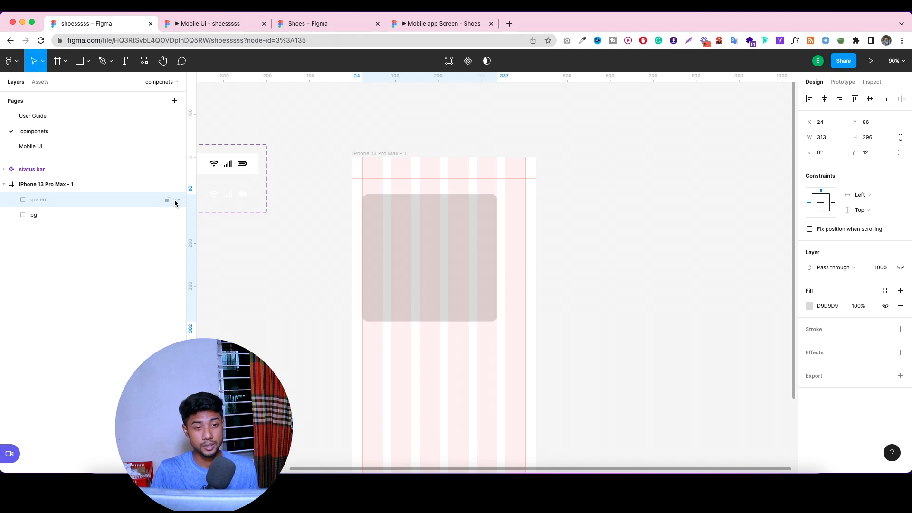
left_click(176, 200)
left_click(176, 200)
left_click(177, 201)
left_click(176, 200)
left_click(176, 200)
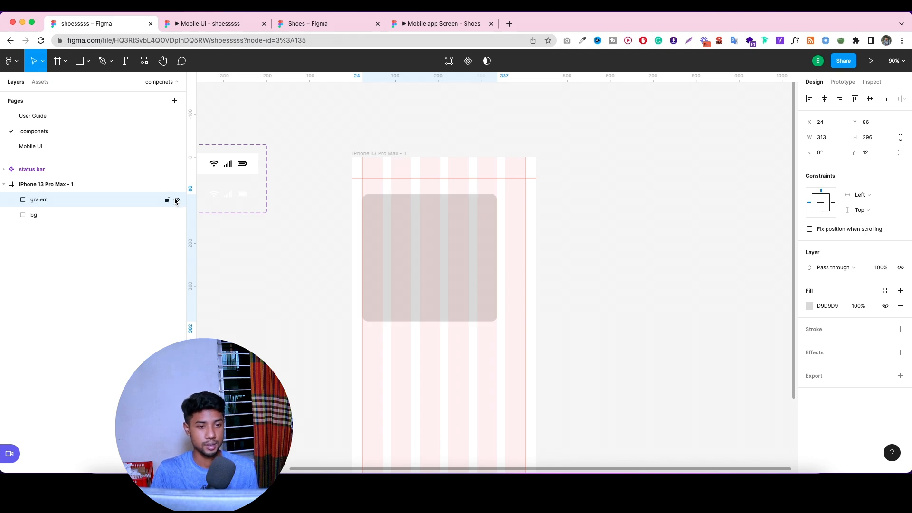
left_click(176, 201)
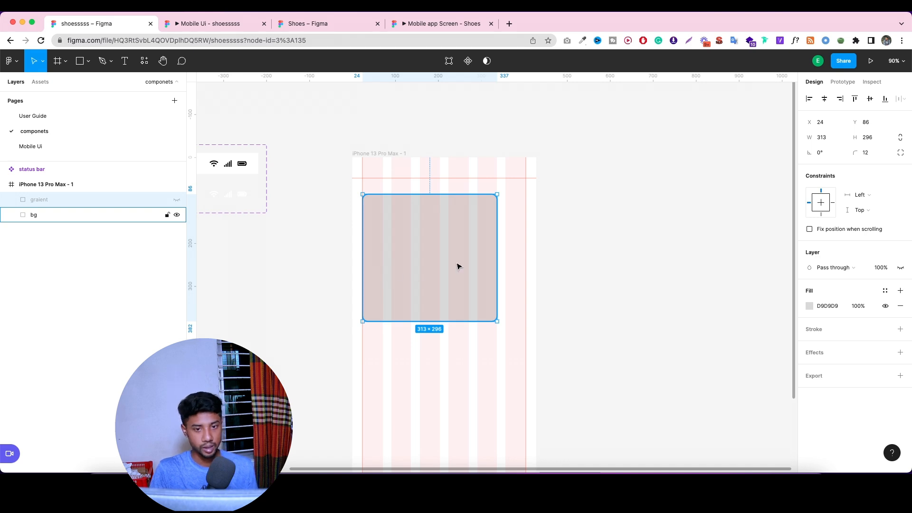
Place the first shoe photo from the Desktop's shoes img folder into the bg rectangle as its image fill.
left_click(88, 61)
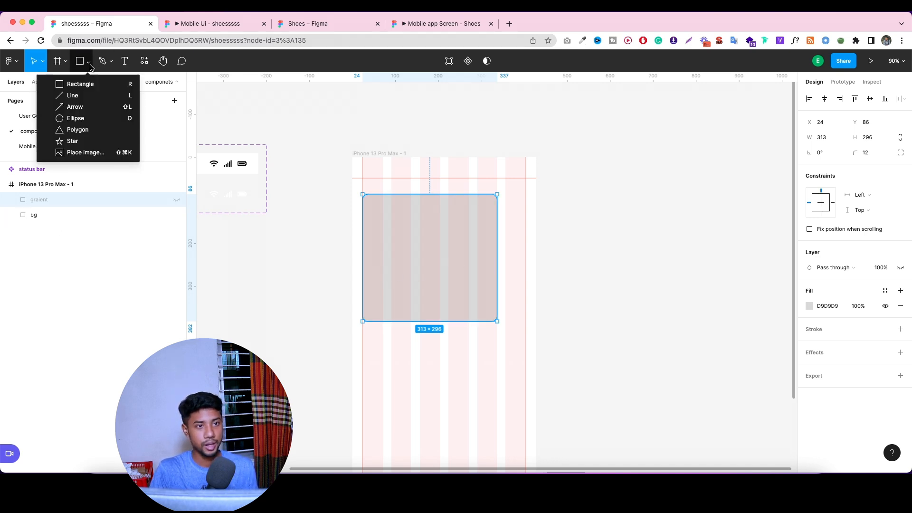
left_click(128, 155)
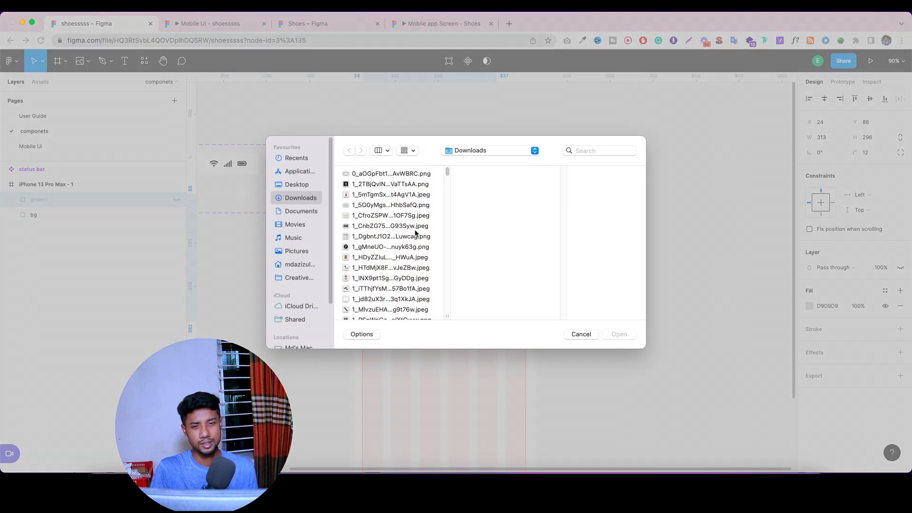
left_click(297, 185)
left_click(370, 188)
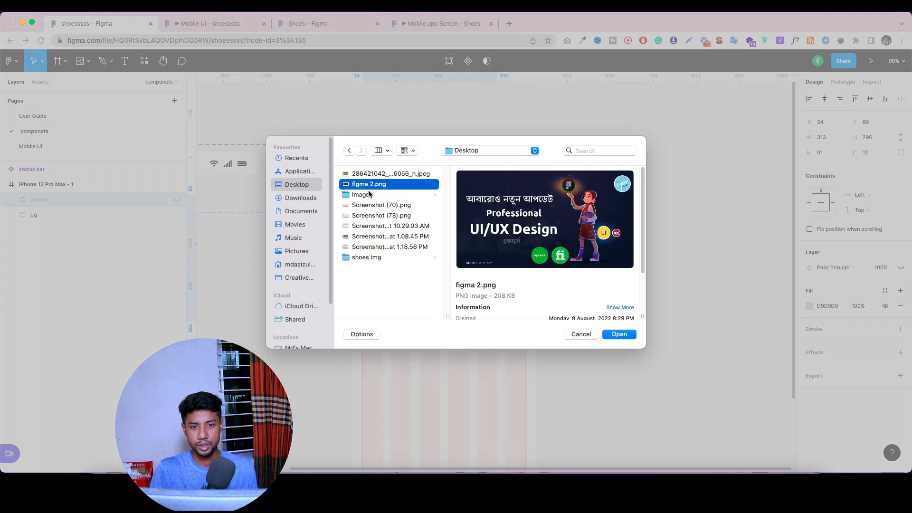
left_click(384, 196)
left_click(492, 174)
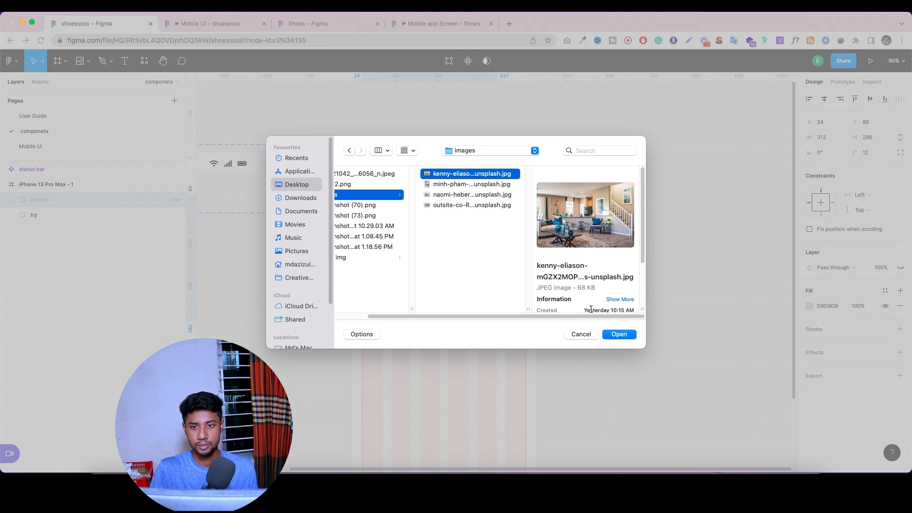
left_click(368, 258)
left_click(501, 175)
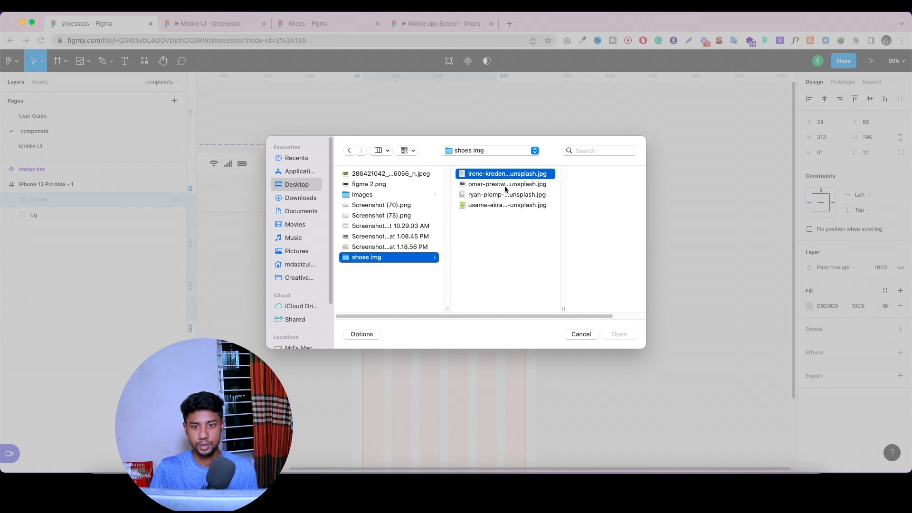
left_click(619, 335)
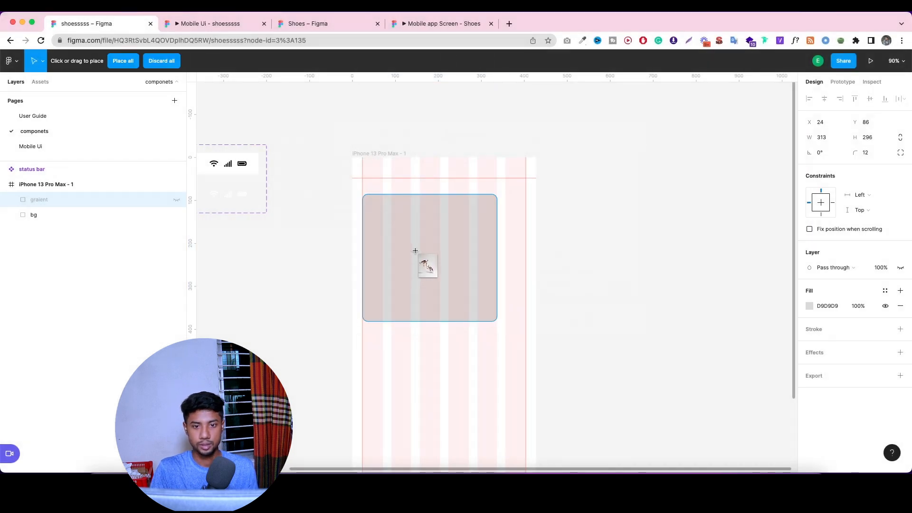
left_click(418, 256)
left_click(651, 226)
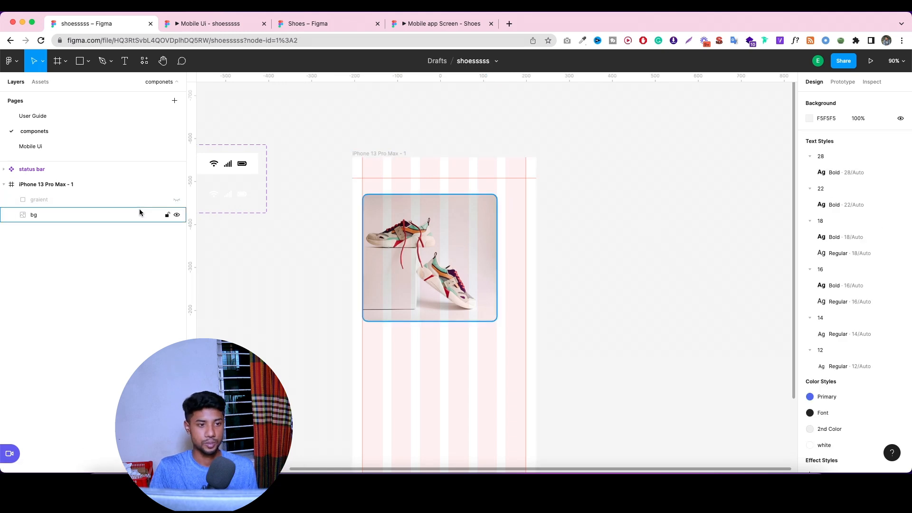
Show the graient layer again and change its fill to a linear gradient based on black 000000.
left_click(176, 200)
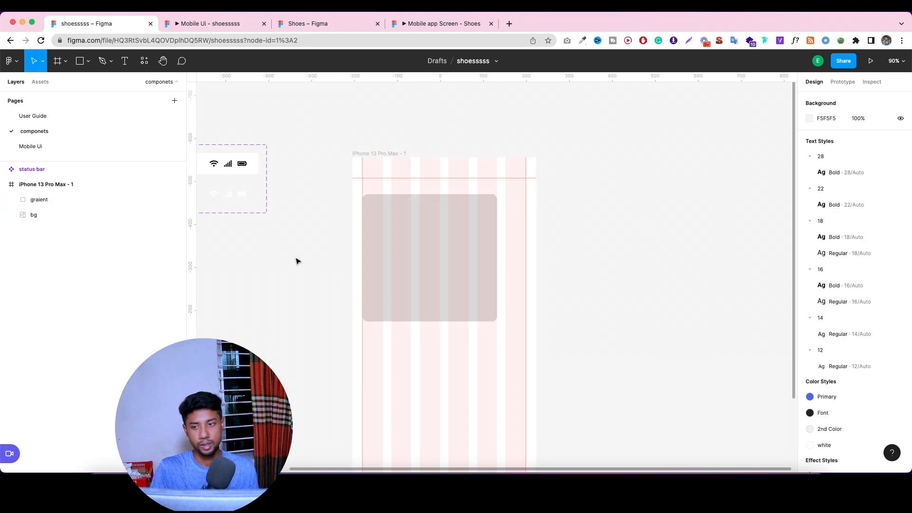
scroll(841, 258, "down", 1)
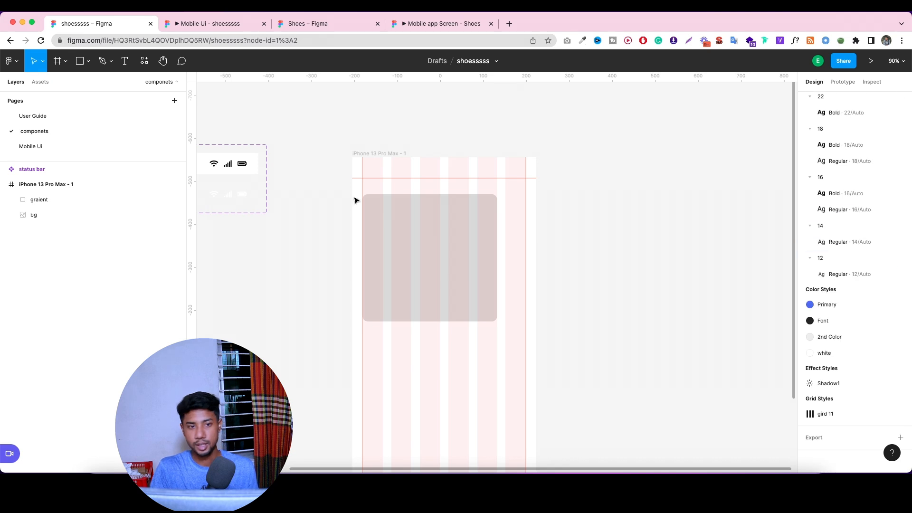
left_click(456, 245)
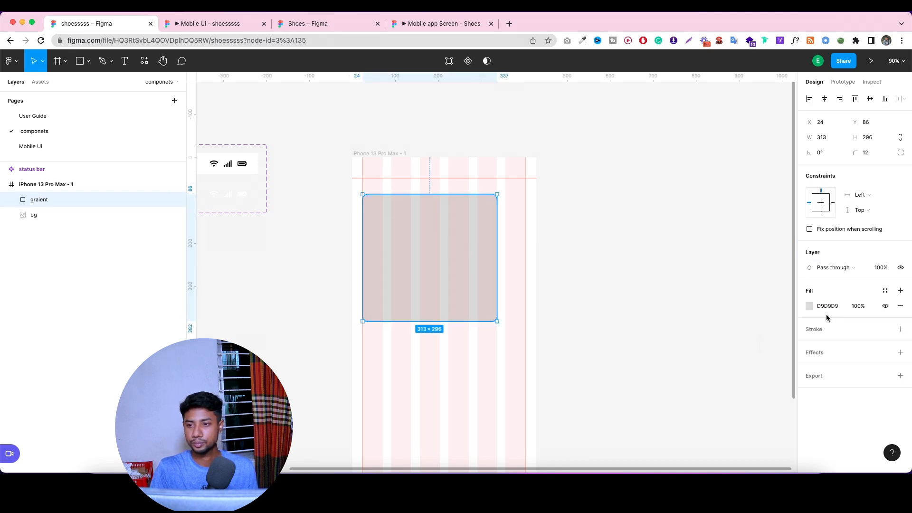
left_click(810, 306)
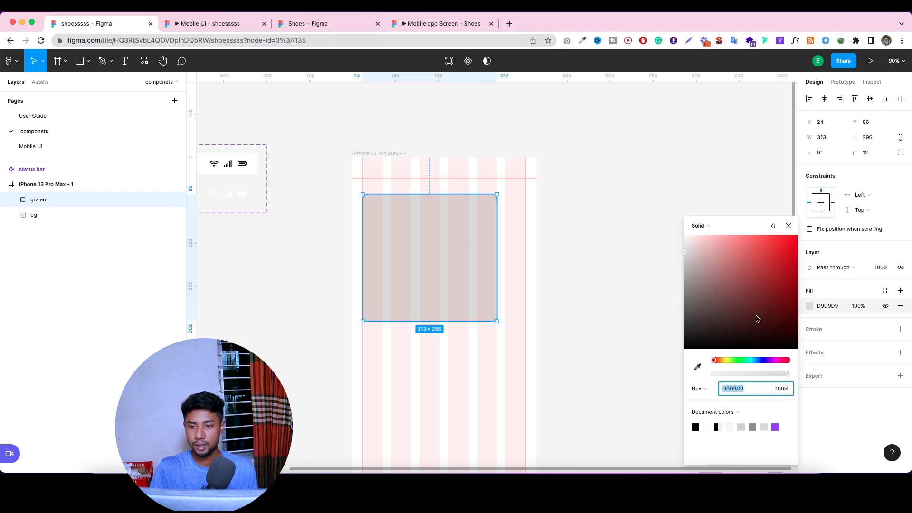
left_click_drag(733, 297, 685, 375)
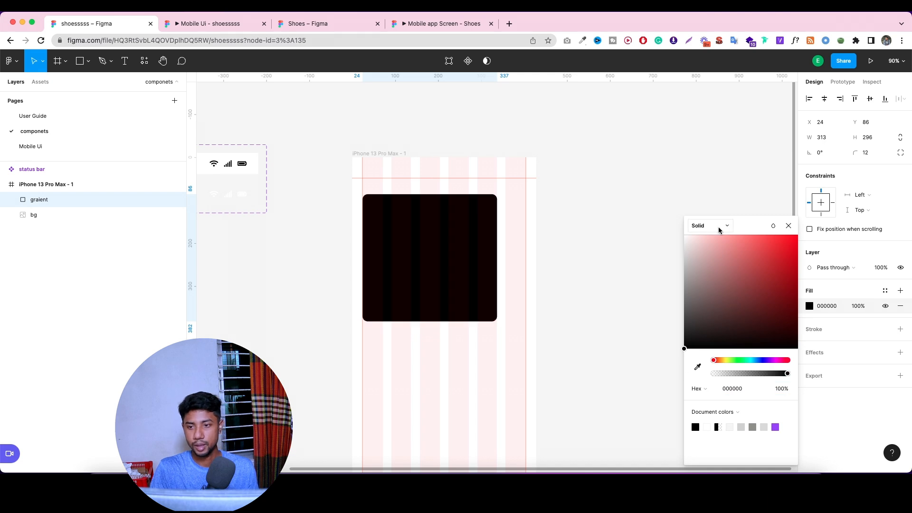
left_click(700, 227)
left_click(703, 236)
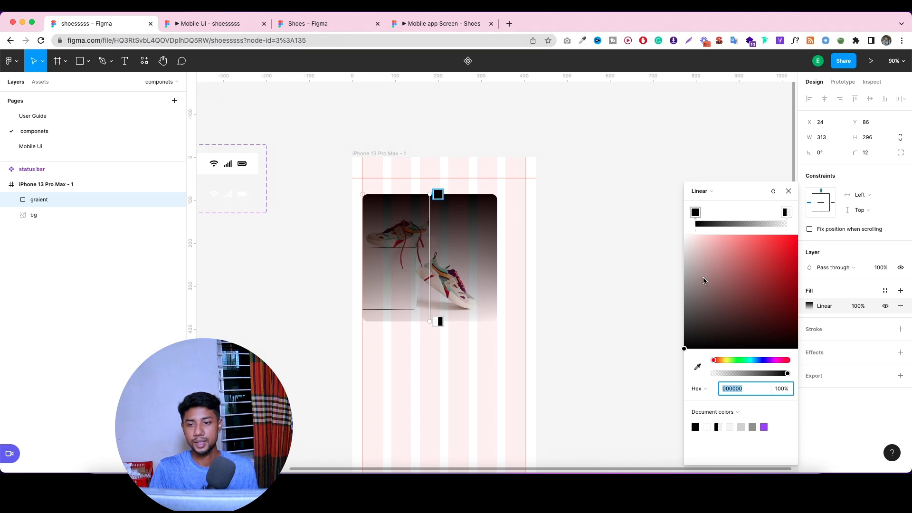
Set the gradient's upper stop to white FFFFFF at 0% opacity and its lower stop to black 000000 at 60% opacity.
left_click_drag(704, 280, 662, 214)
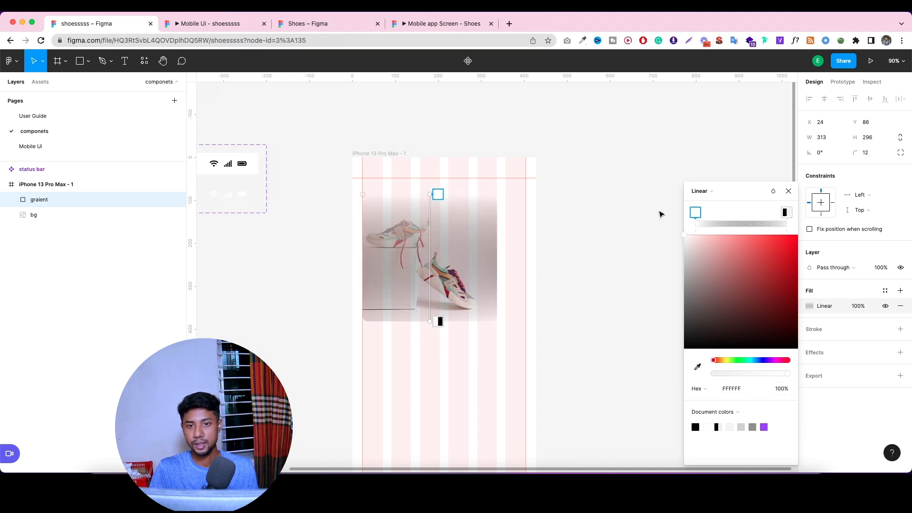
left_click_drag(768, 373, 712, 374)
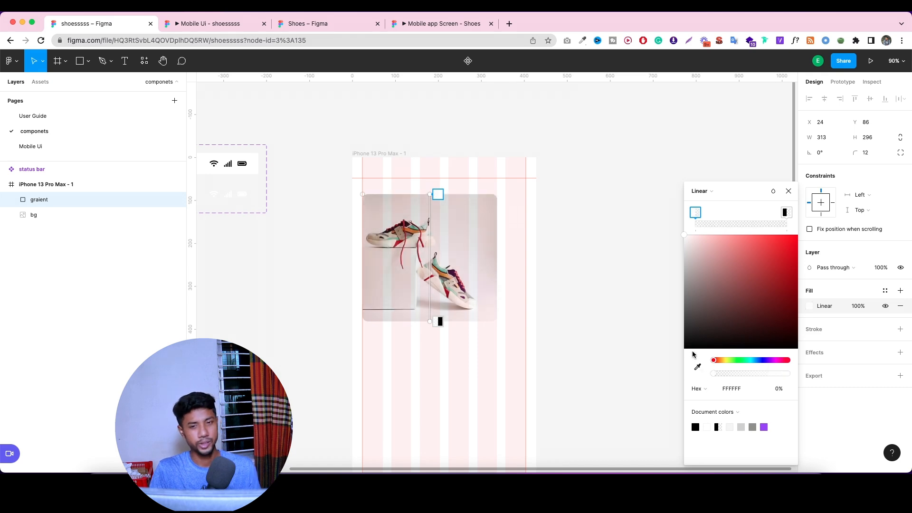
left_click(789, 212)
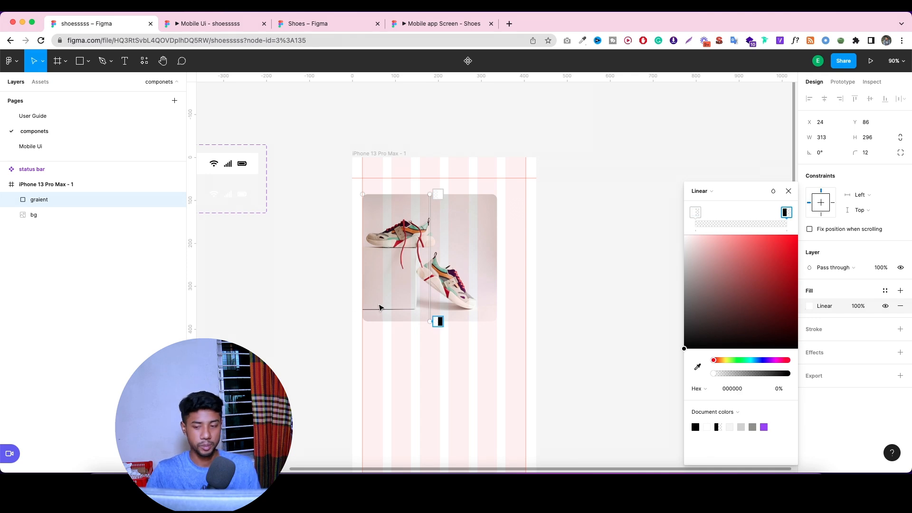
scroll(394, 304, "down", 1)
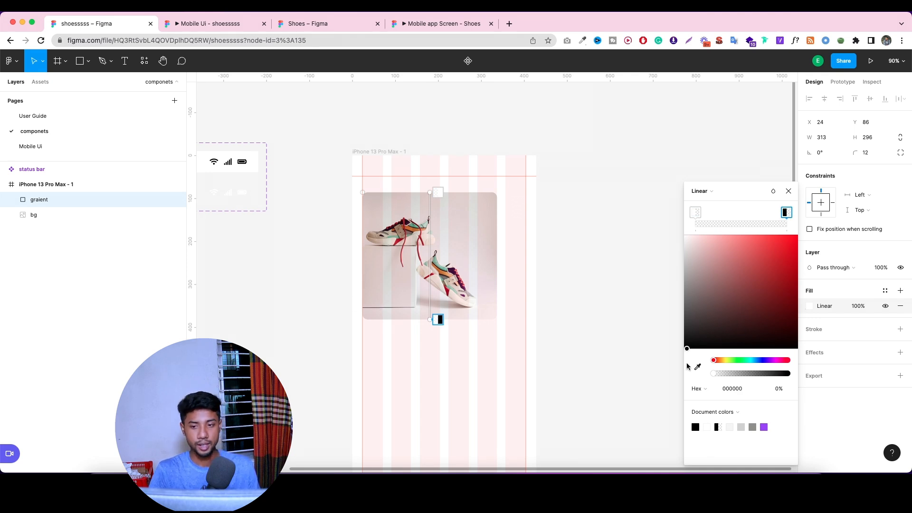
left_click_drag(687, 366, 735, 379)
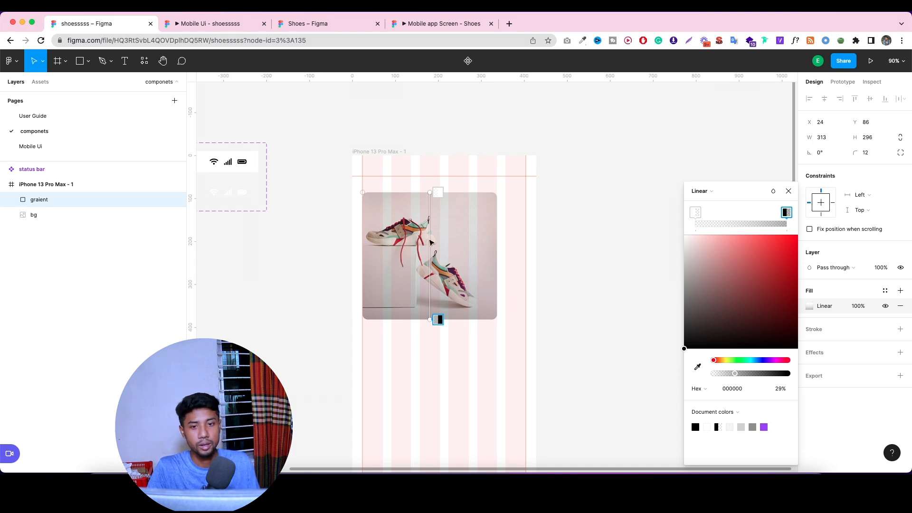
left_click(432, 238)
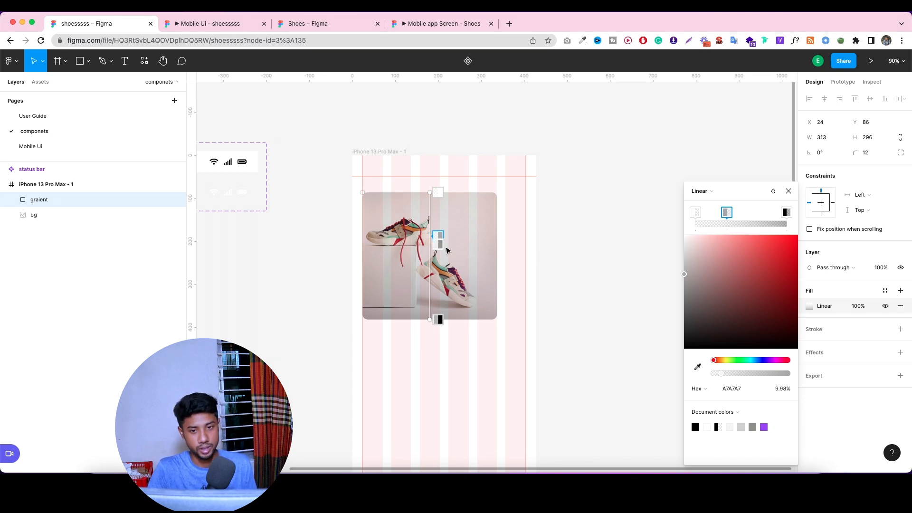
key("Delete")
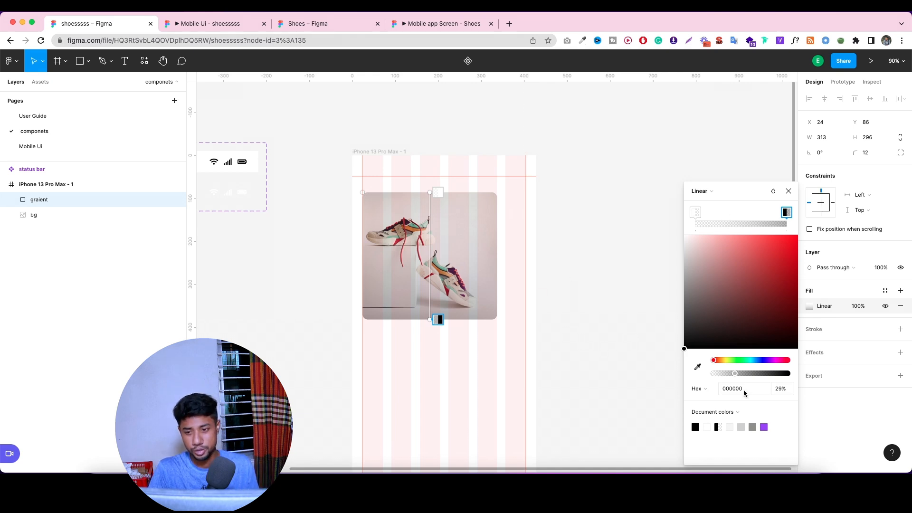
left_click_drag(735, 375, 757, 372)
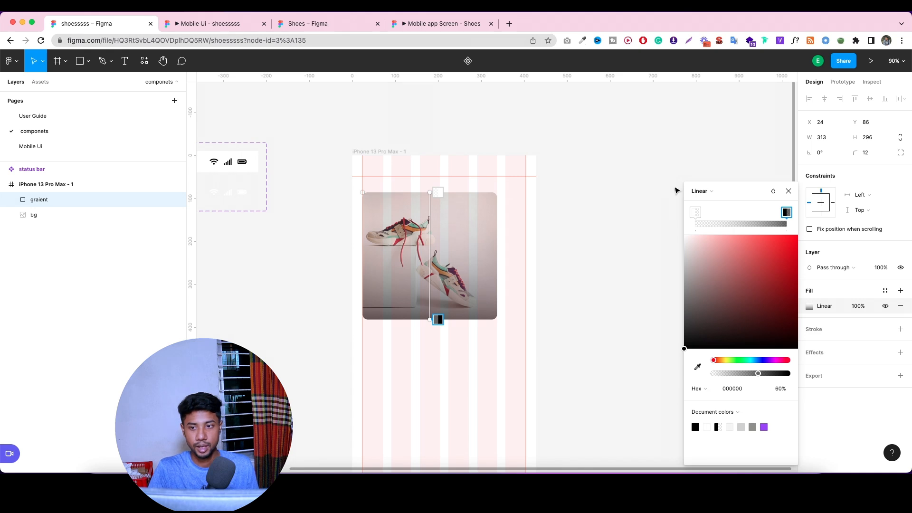
left_click(789, 191)
left_click(597, 279)
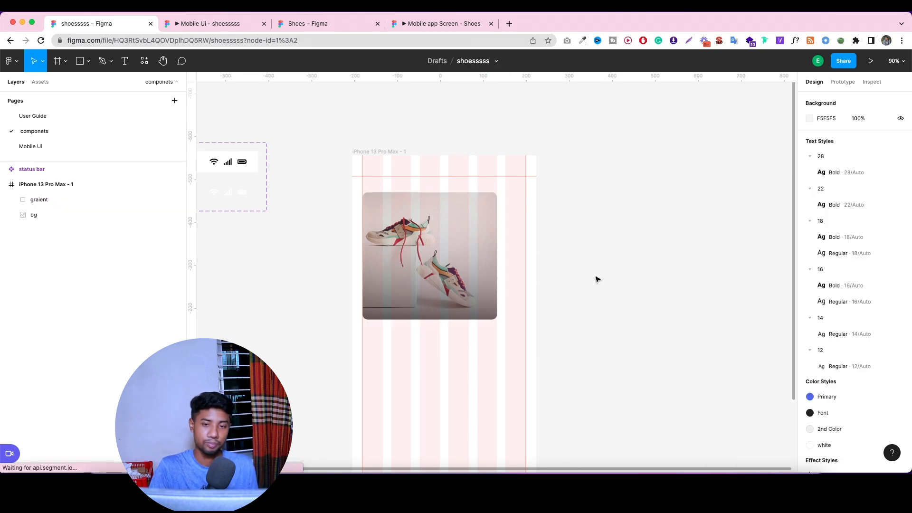
Add a text layer reading "shoe 1" over the lower-left area of the shoe card.
key("t")
left_click(370, 292)
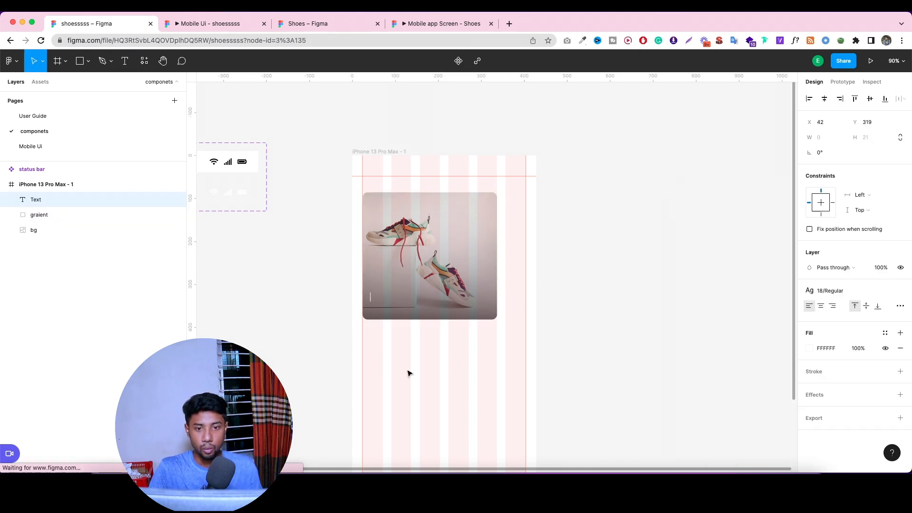
type("s")
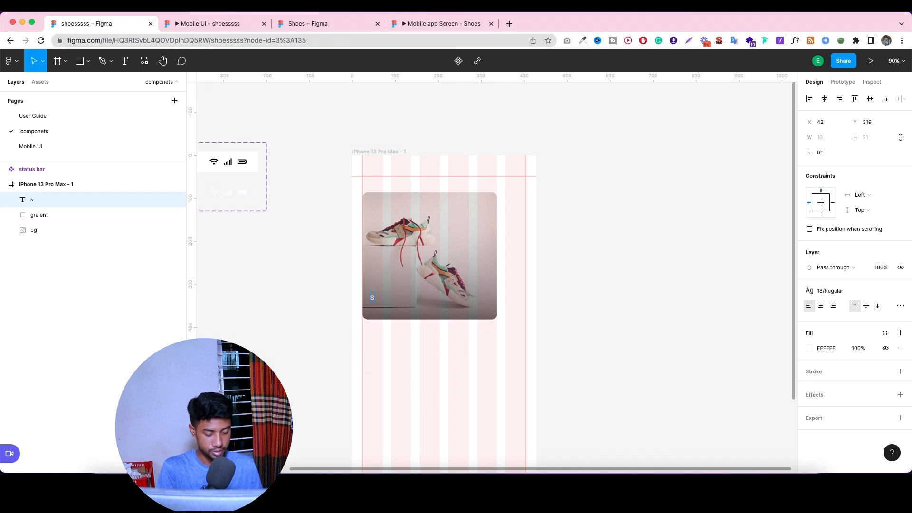
type("hoe 1")
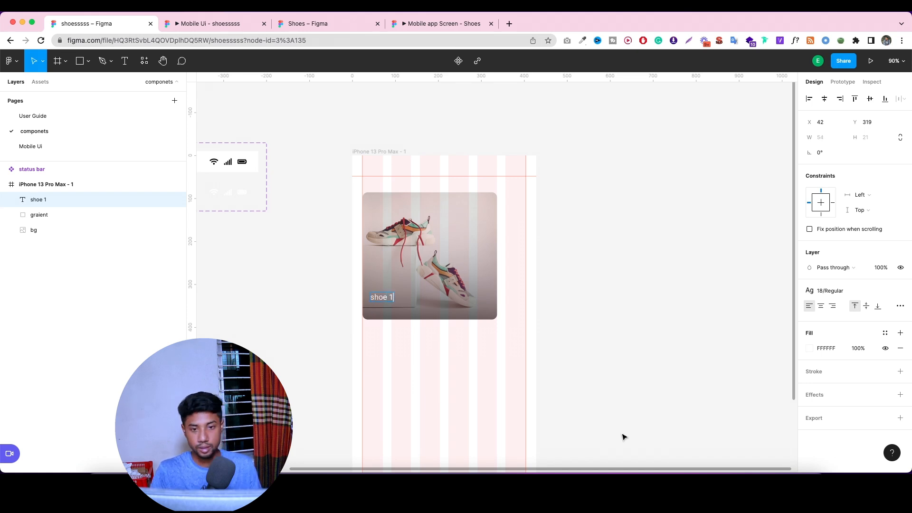
key("Escape")
Replace the shoe 1 text's style with the saved 16 Regular text style.
left_click(900, 291)
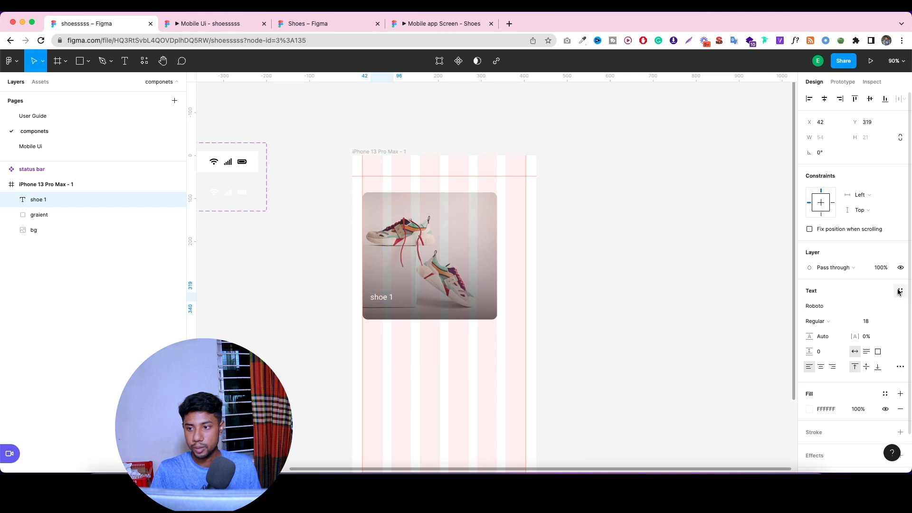
left_click(900, 291)
scroll(857, 396, "down", 1)
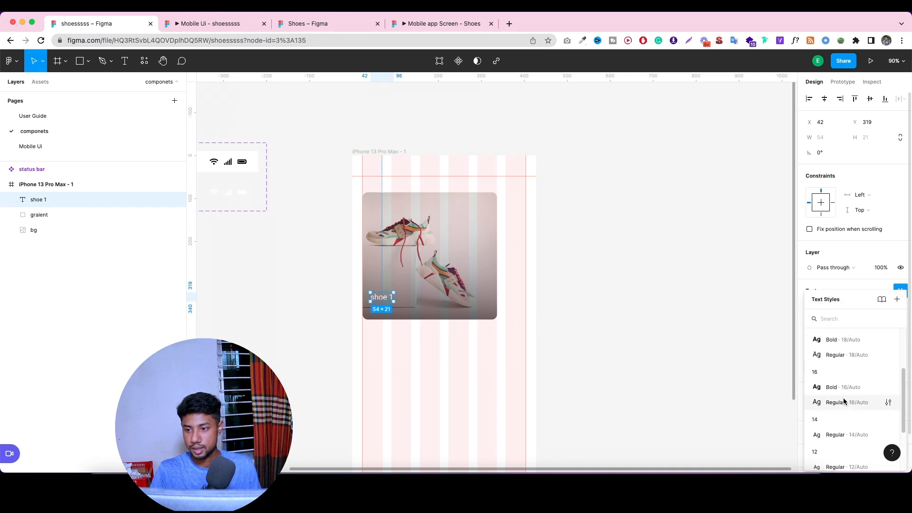
left_click(843, 400)
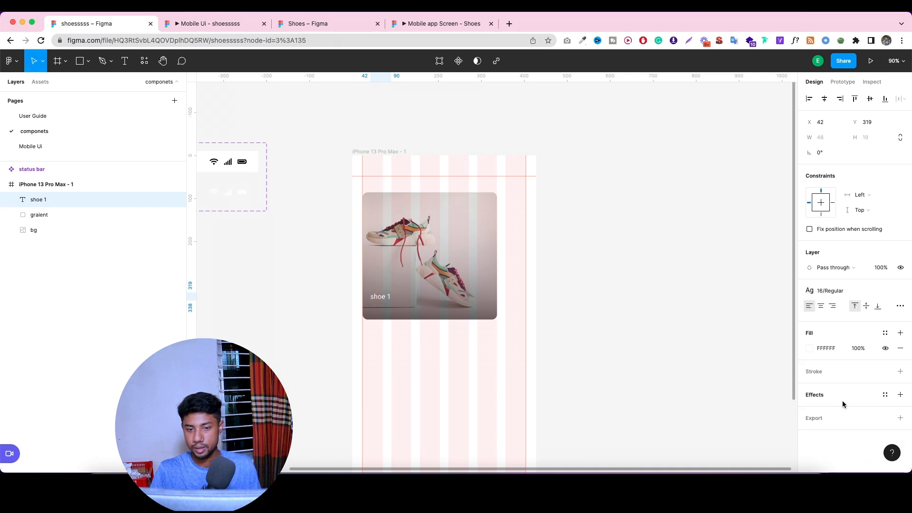
Check the Shoe 1 card title's style in the Shoes reference file, and apply the 16 Bold text style to the shoe 1 text.
left_click(269, 27)
left_click(286, 26)
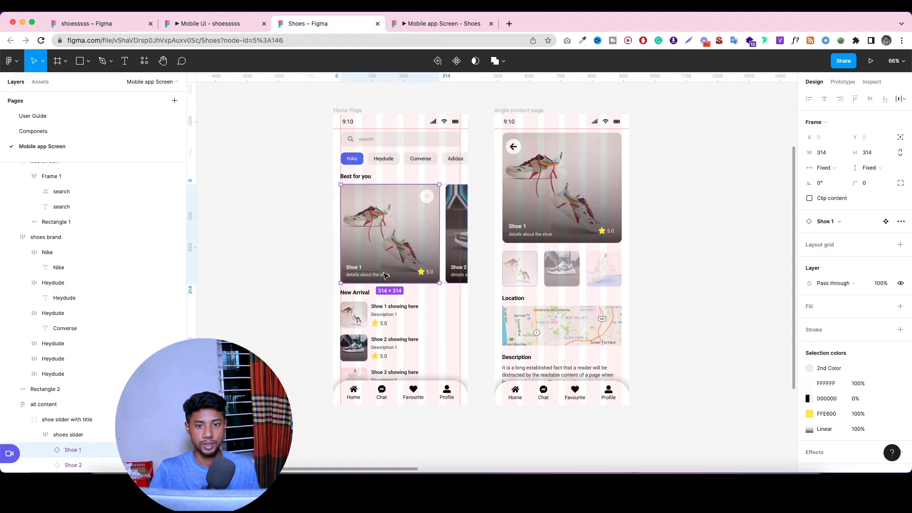
double_click(356, 268)
double_click(357, 269)
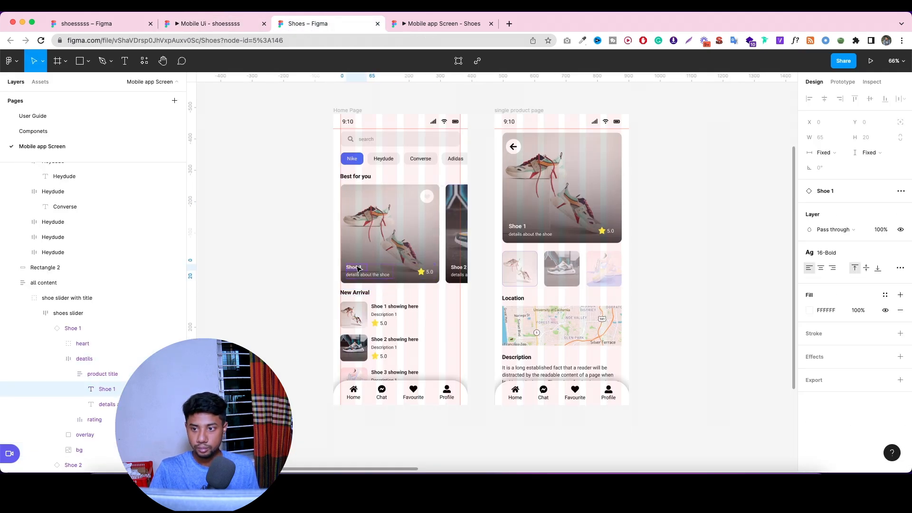
left_click(84, 29)
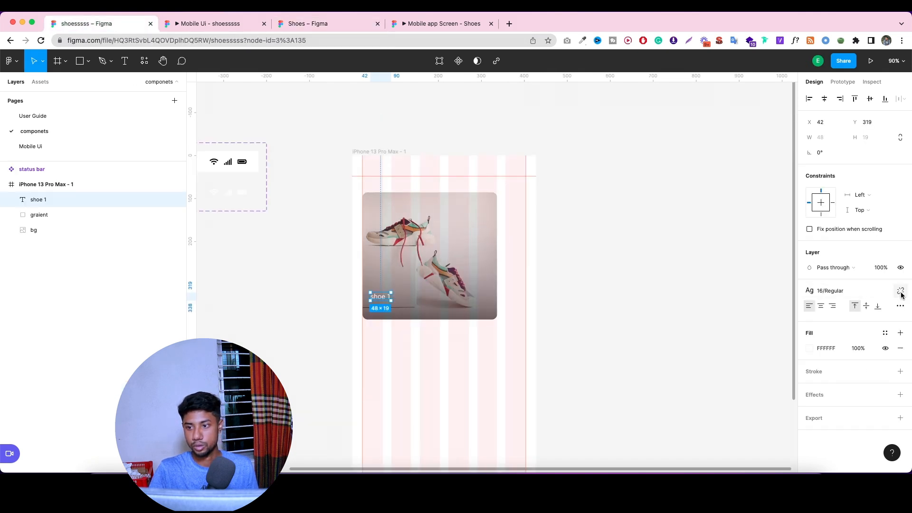
left_click(901, 291)
scroll(860, 394, "down", 3)
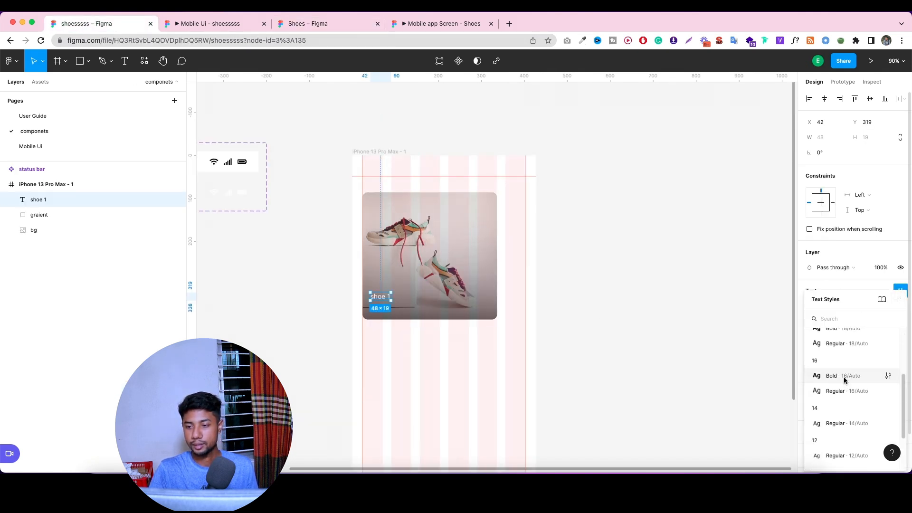
left_click(845, 376)
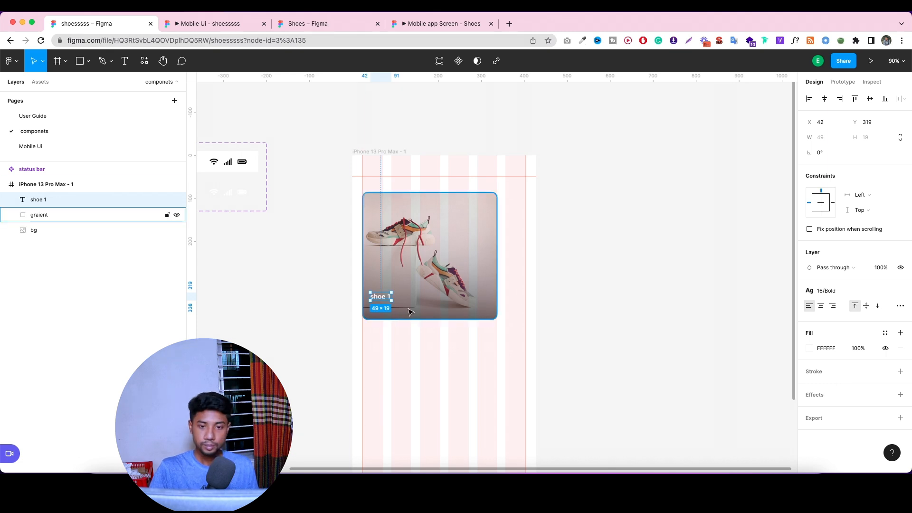
Duplicate the shoe 1 text 8 px below the original and change the copy's wording to "description".
scroll(376, 295, "up", 10)
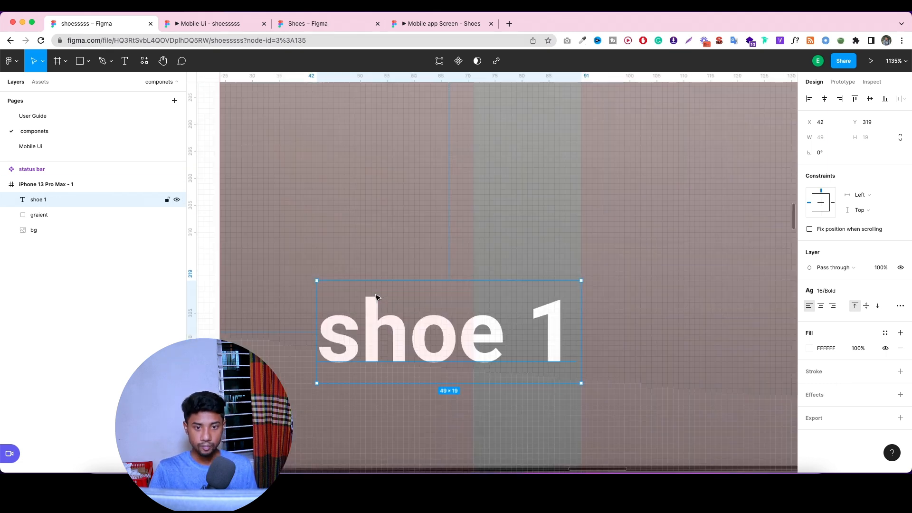
scroll(376, 297, "down", 6)
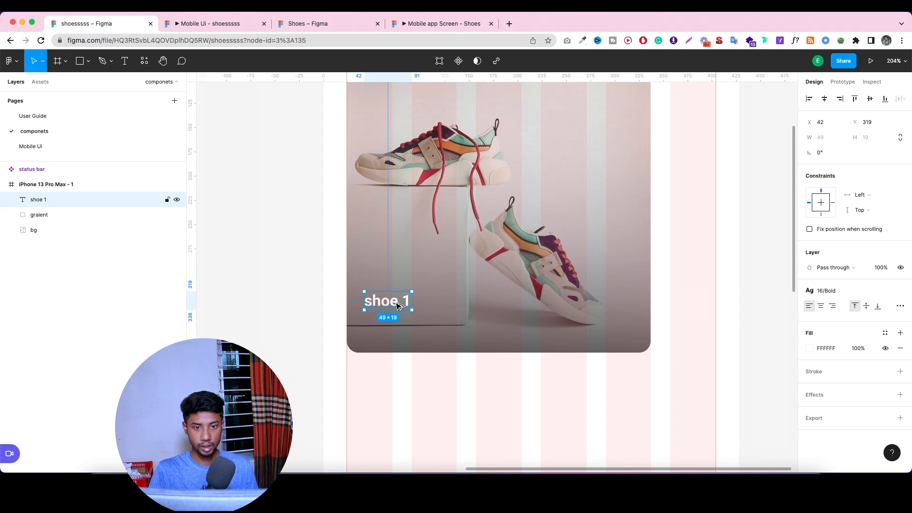
left_click_drag(398, 305, 398, 332)
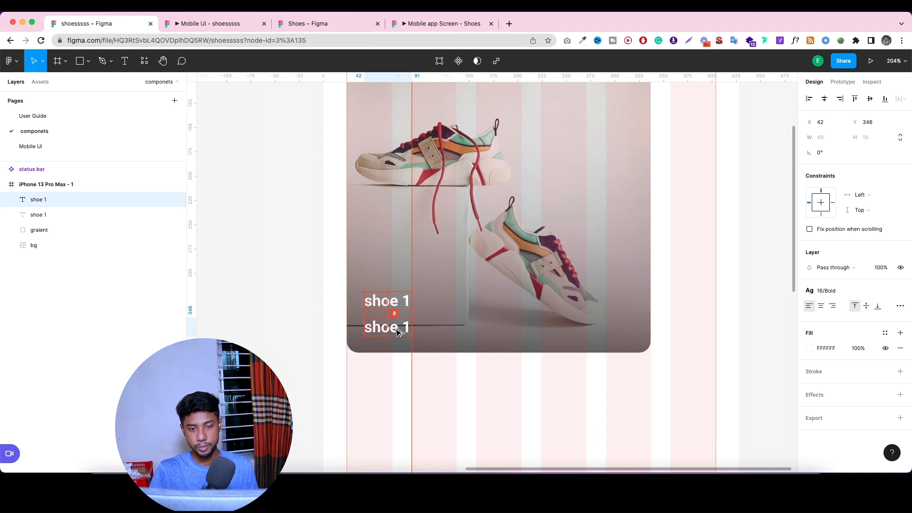
double_click(395, 328)
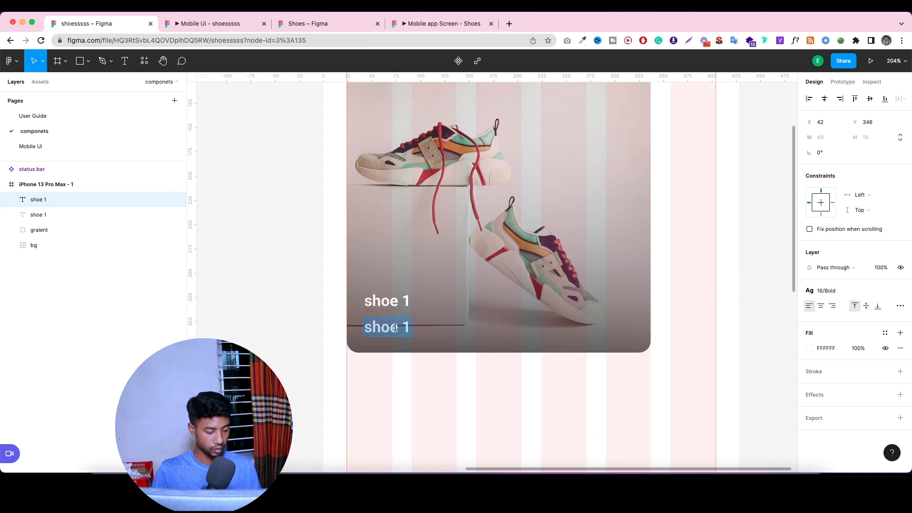
type("d")
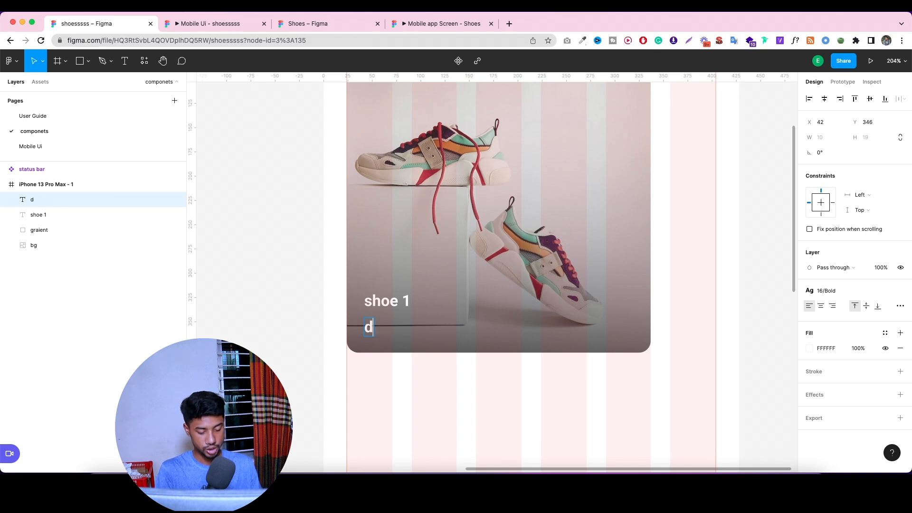
type("escription")
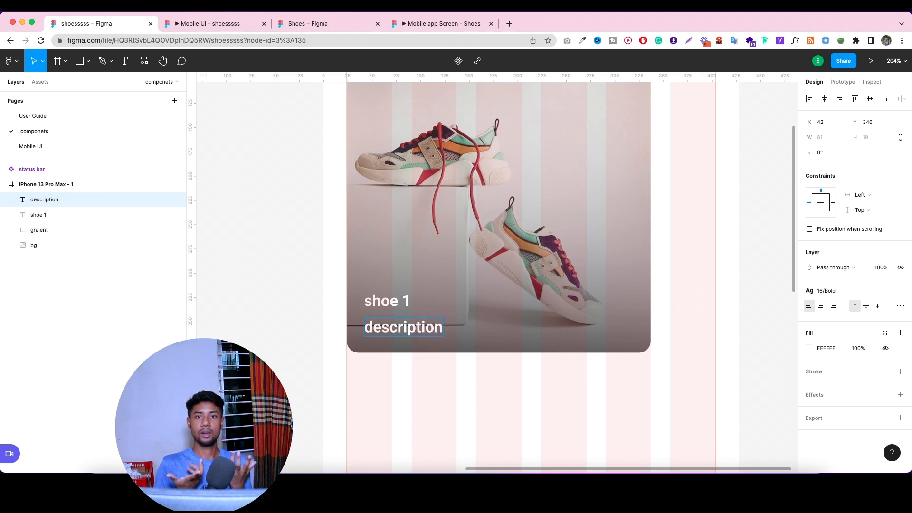
key("Escape")
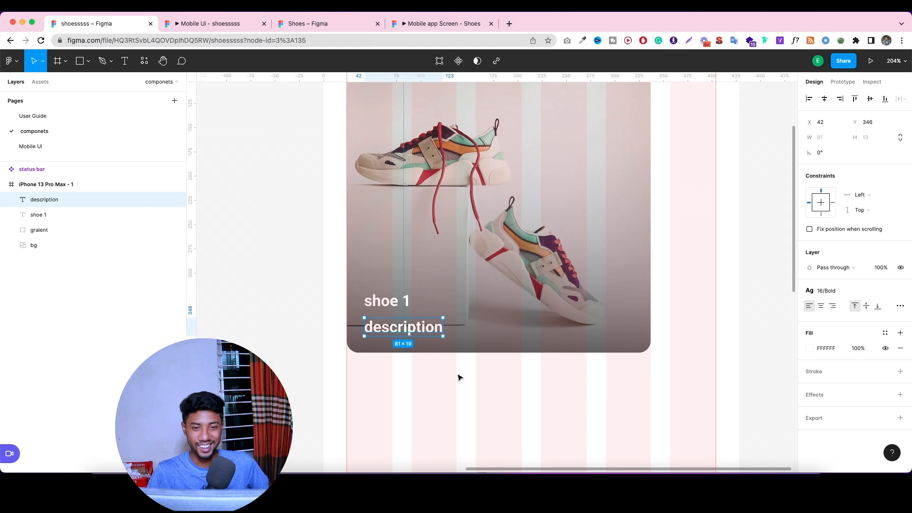
Apply the 14 Regular text style to the description text and move it up to 6 px below the shoe 1 text.
left_click(902, 291)
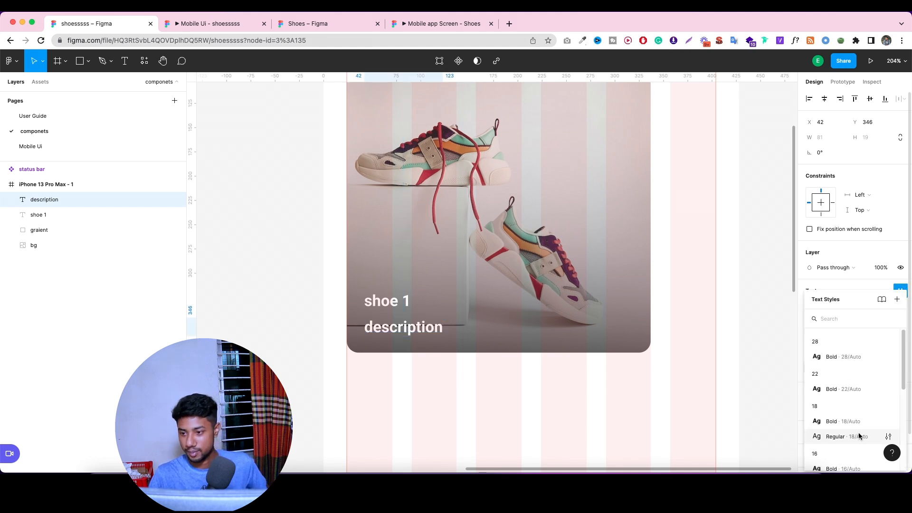
scroll(848, 440, "down", 3)
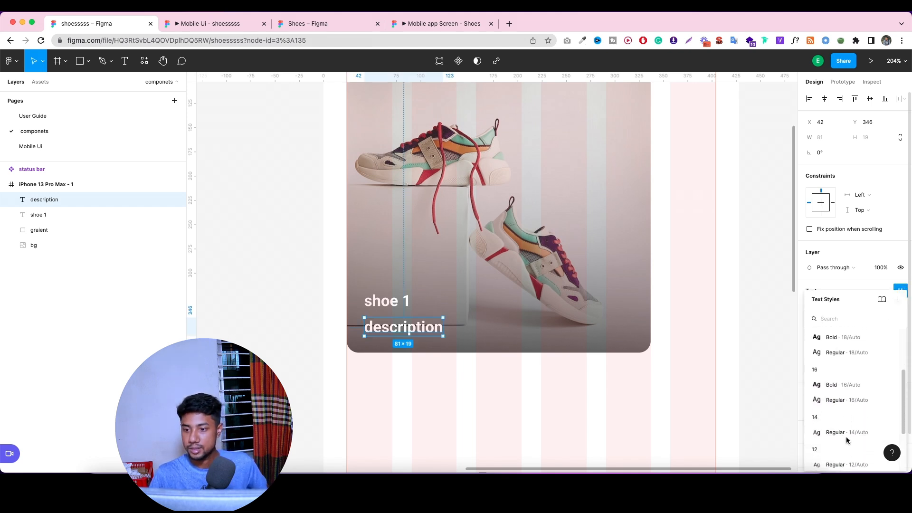
left_click(839, 436)
left_click_drag(409, 327, 410, 326)
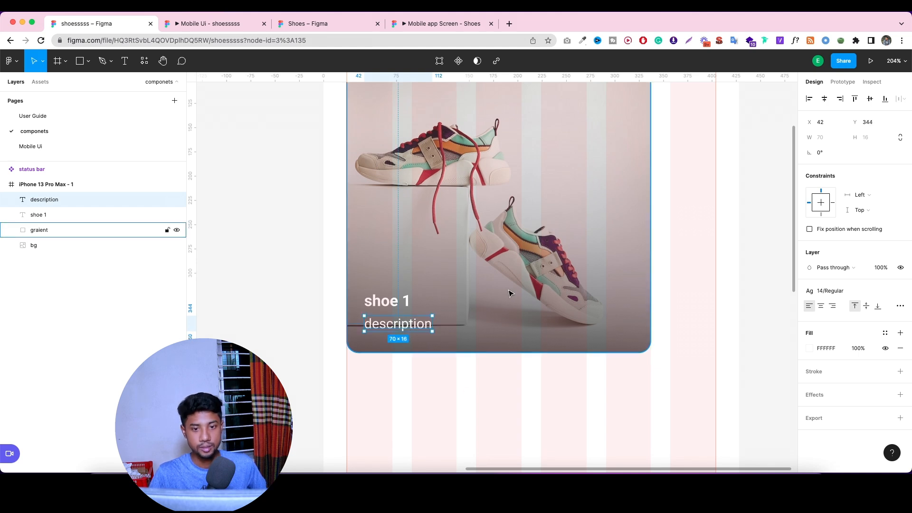
Combine the shoe 1 and description texts into a vertical auto layout frame and rename it "title".
left_click(71, 220, "shift")
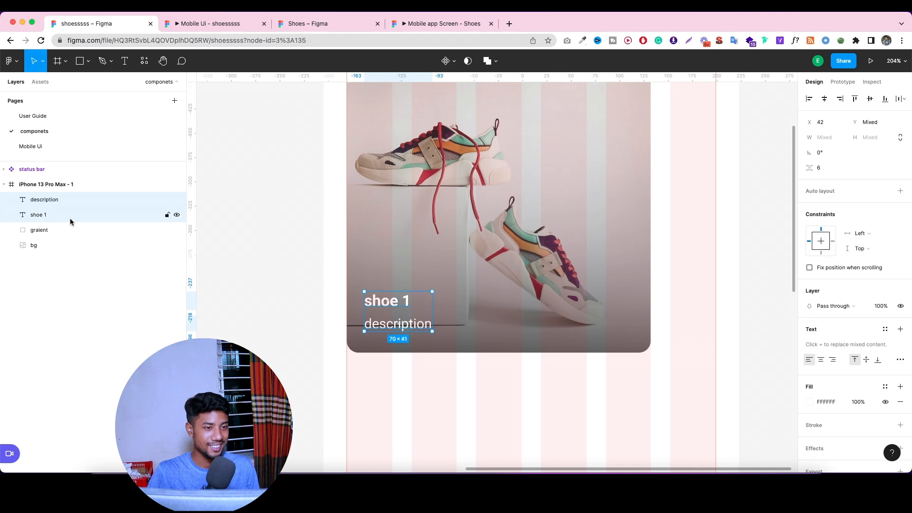
key("shift+a")
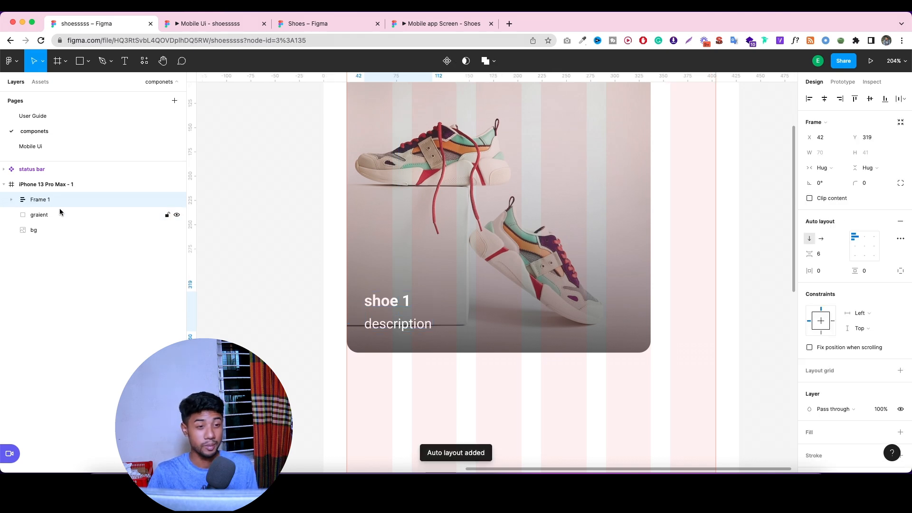
double_click(40, 199)
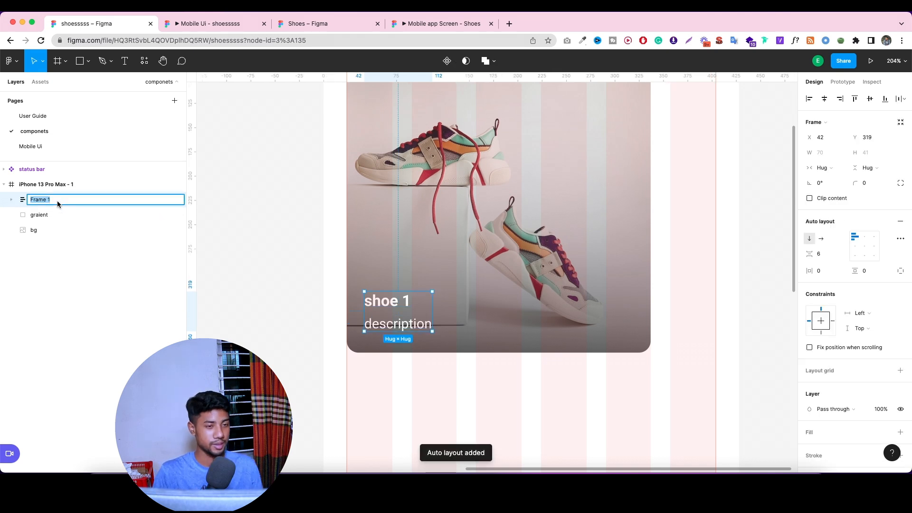
type("title")
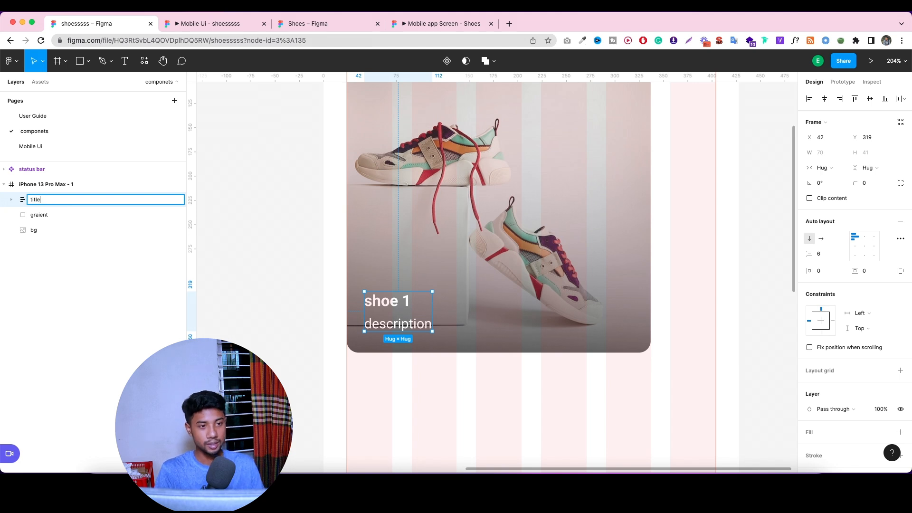
left_click(59, 230)
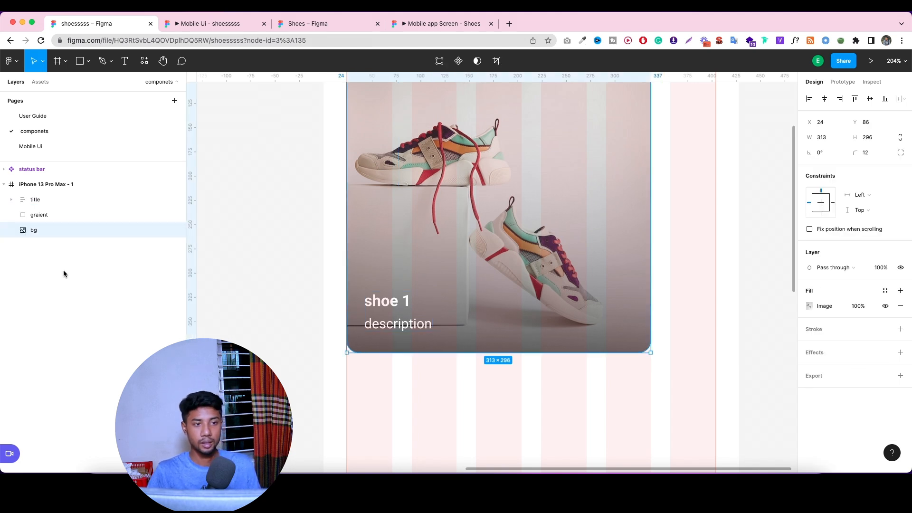
left_click(406, 313)
Insert a solid star with Font Awesome Icons into the iPhone 13 Pro Max - 1 frame, near the card's lower-right corner (X 266, Y 328).
scroll(454, 275, "down", 3)
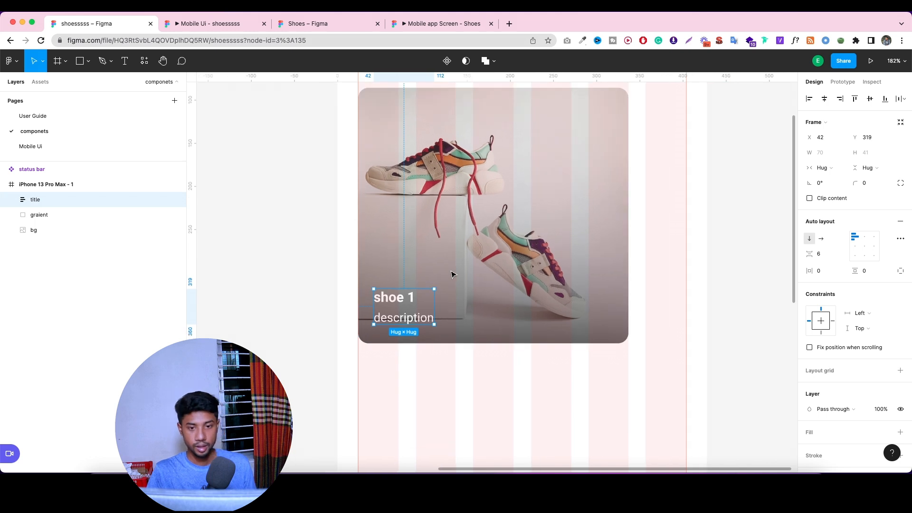
right_click(508, 275)
mouse_move(540, 387)
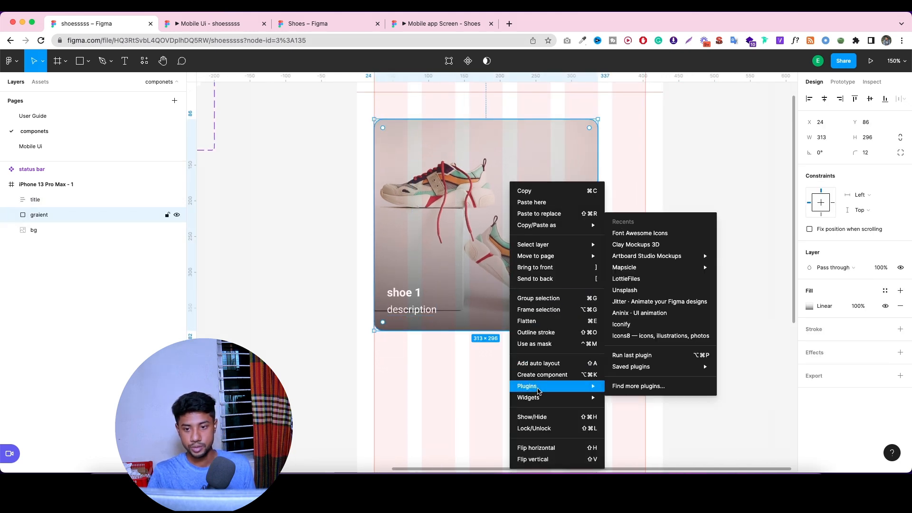
left_click(651, 233)
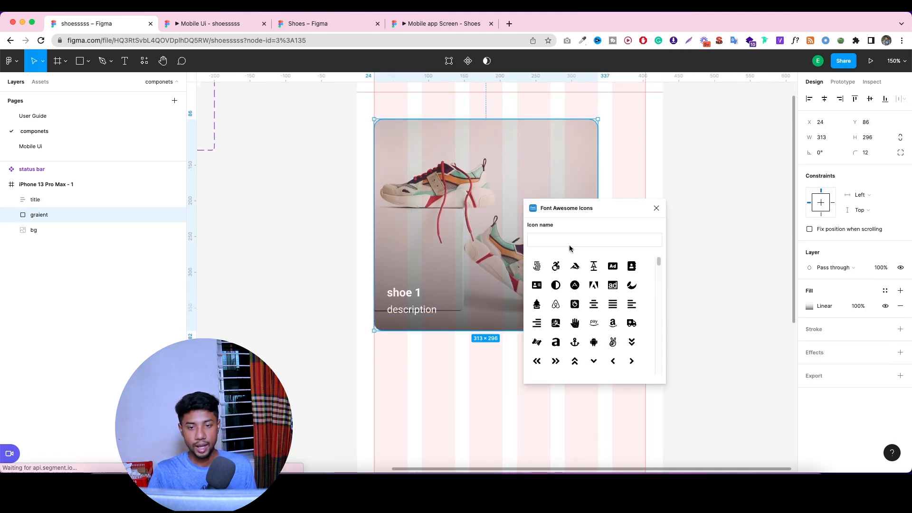
left_click(591, 239)
type("star")
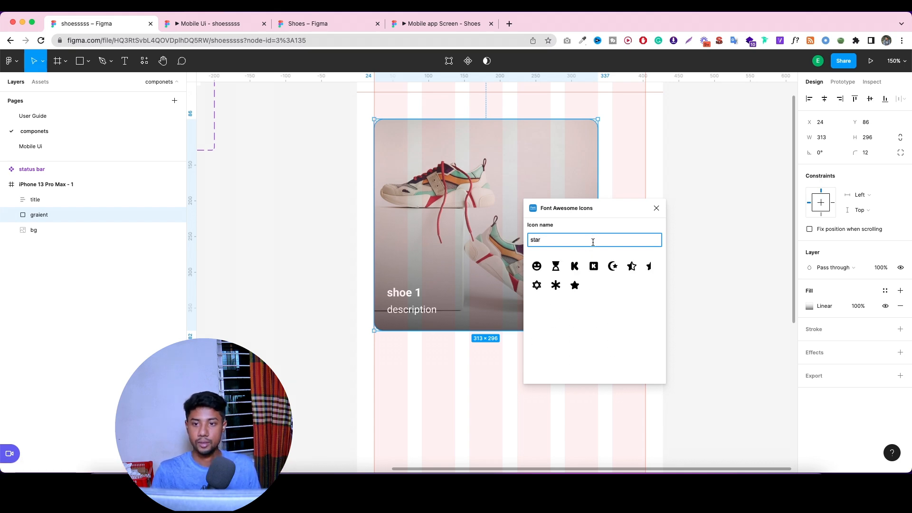
left_click(575, 285)
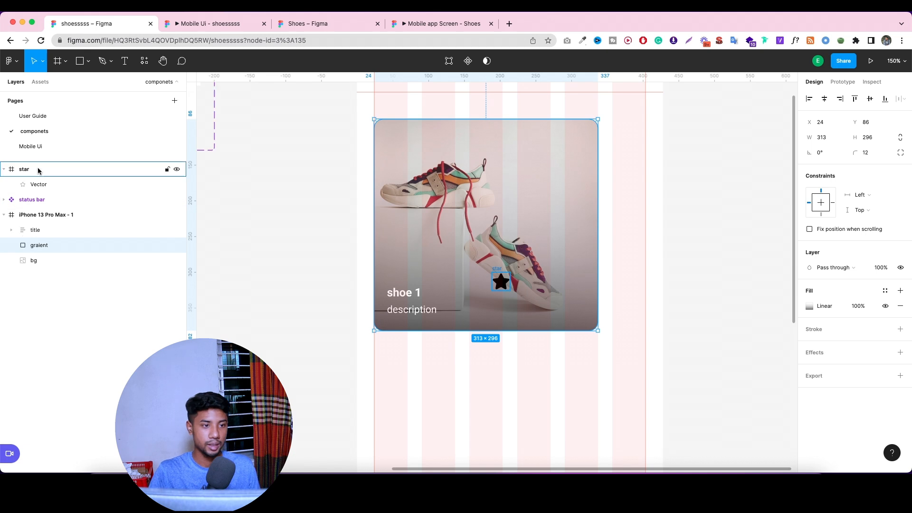
left_click_drag(41, 170, 47, 226)
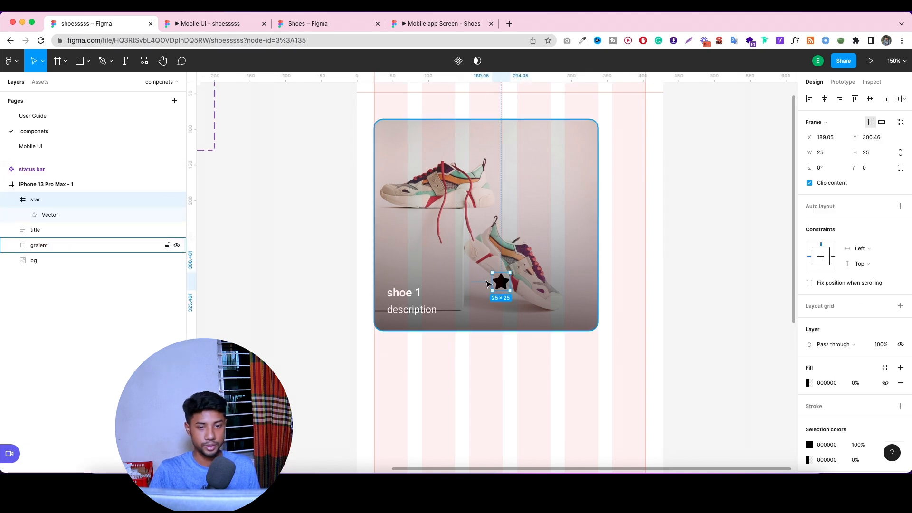
left_click_drag(506, 288, 560, 307)
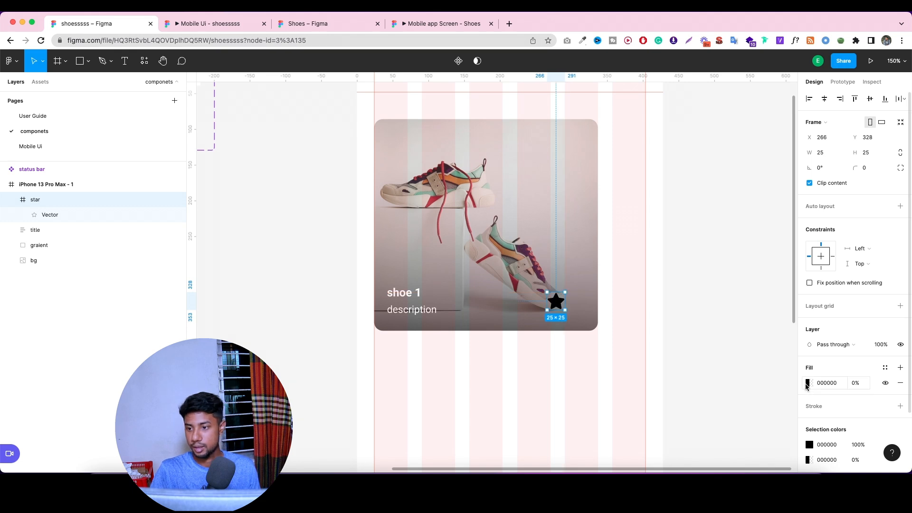
Recolor the star icon's black vector to golden yellow, FFD600.
left_click(809, 445)
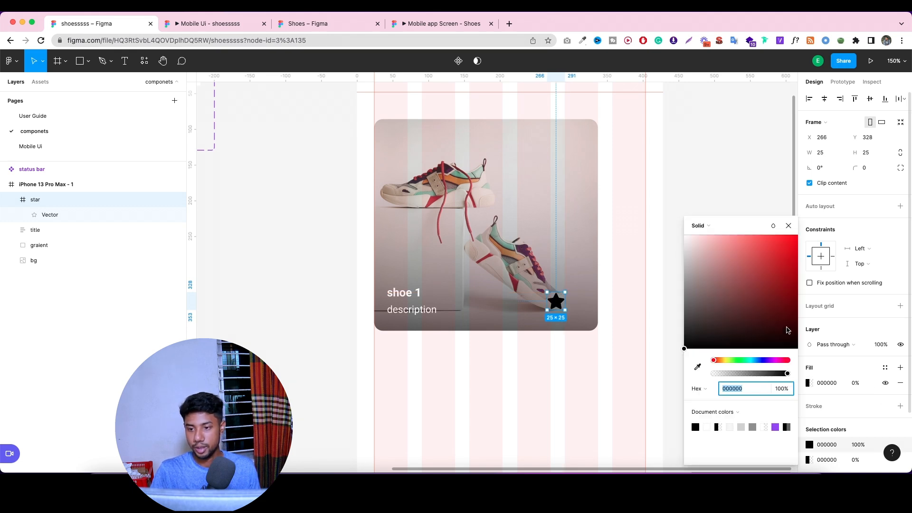
scroll(852, 404, "down", 2)
scroll(853, 404, "down", 1)
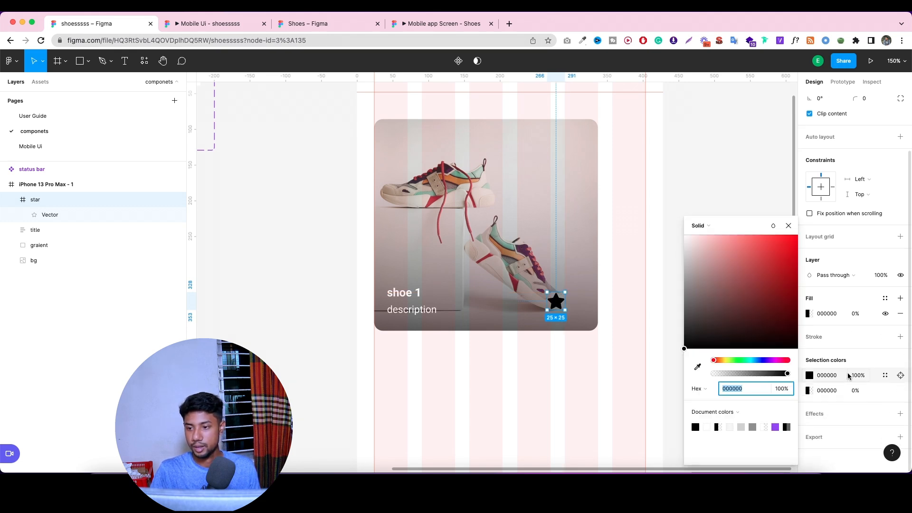
left_click(725, 360)
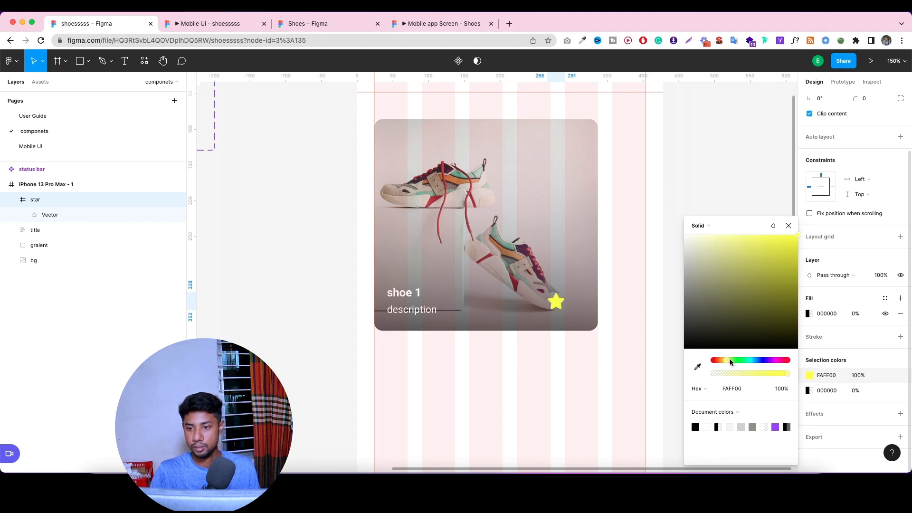
left_click(724, 361)
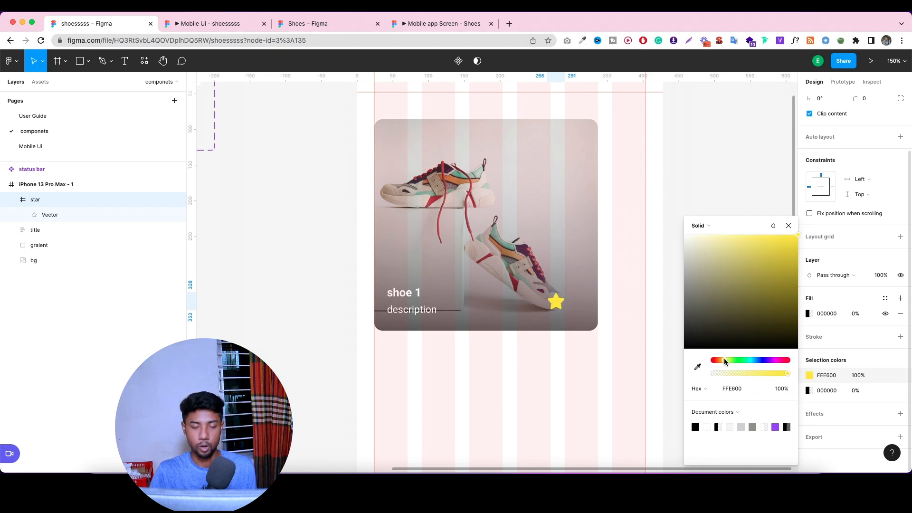
left_click_drag(724, 360, 724, 361)
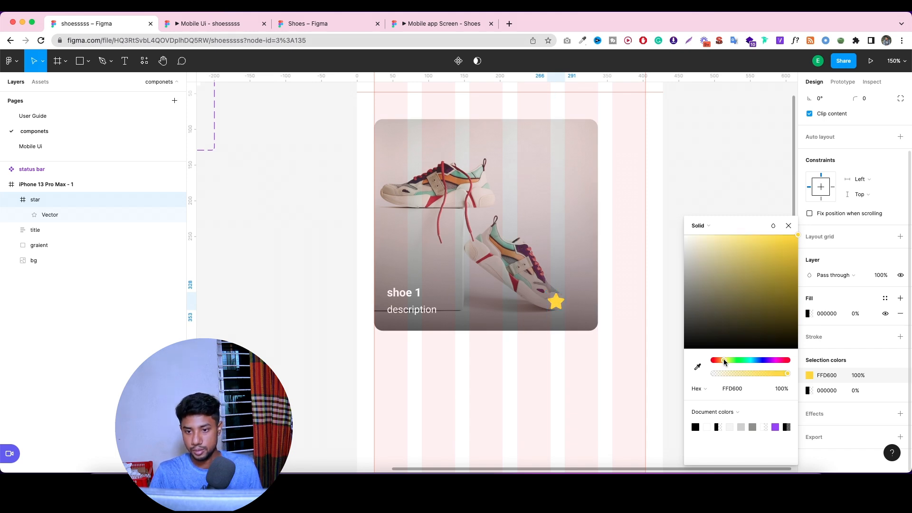
left_click(615, 299)
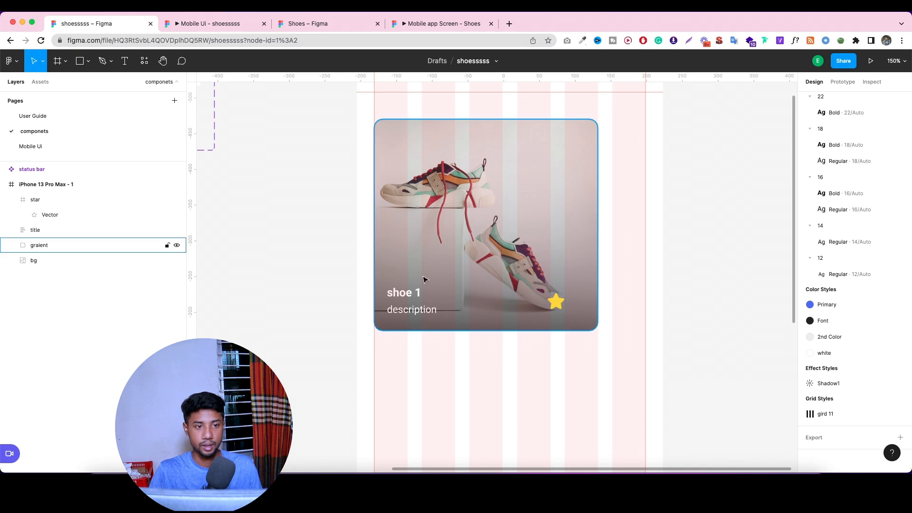
Duplicate the description text just to the right of the star and change the copy's wording to "5.0".
double_click(412, 310)
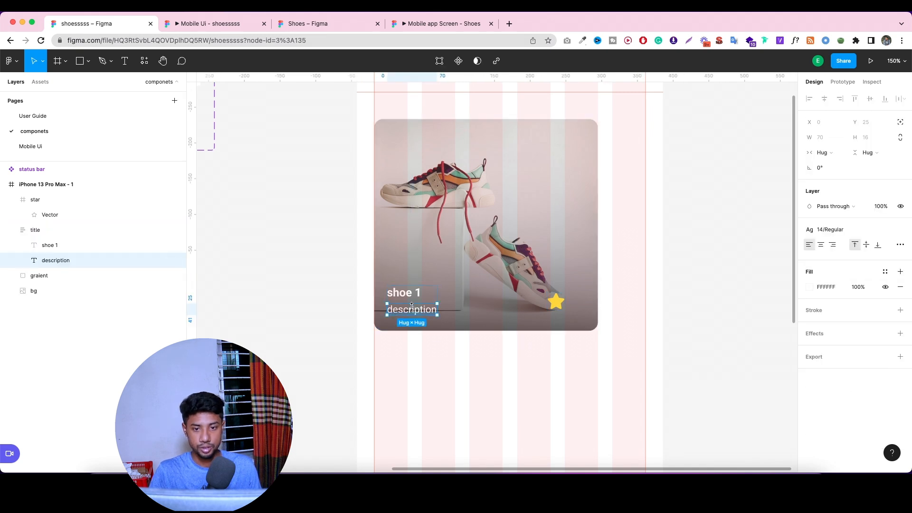
left_click_drag(415, 314, 597, 307)
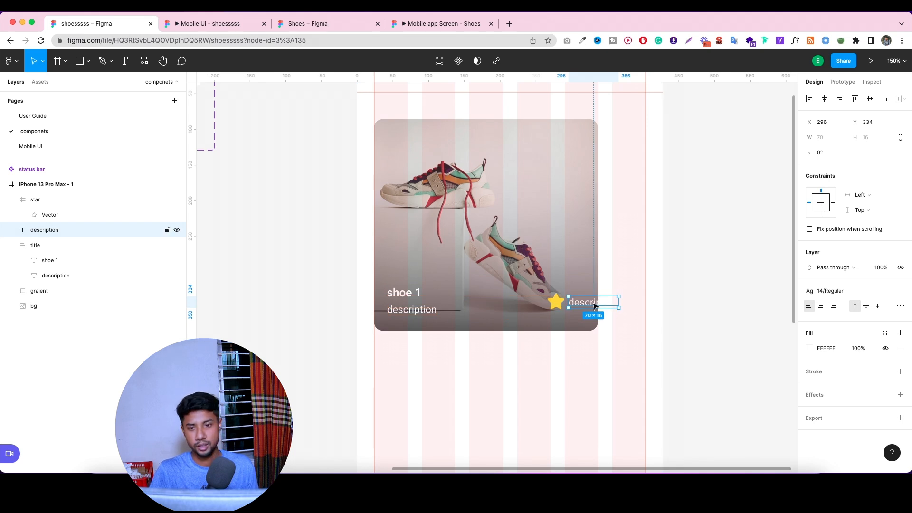
double_click(596, 306)
type("5.")
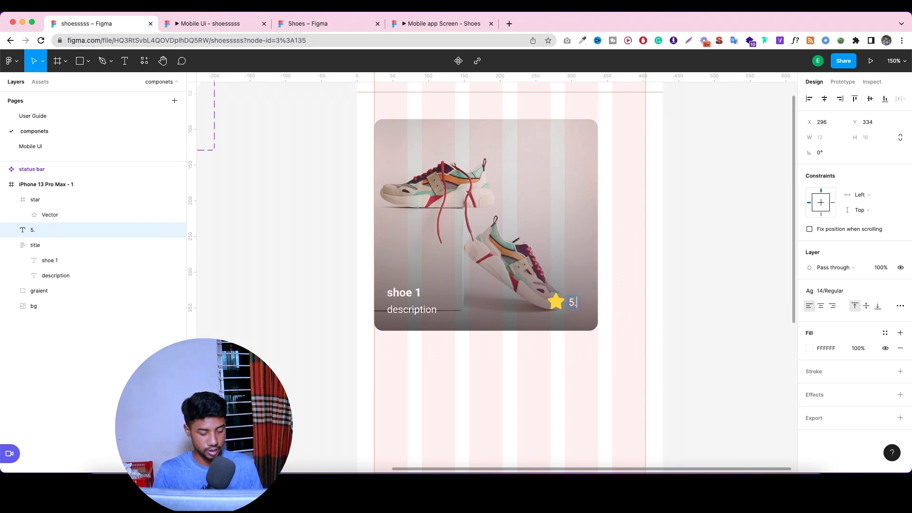
type("0")
key("Escape")
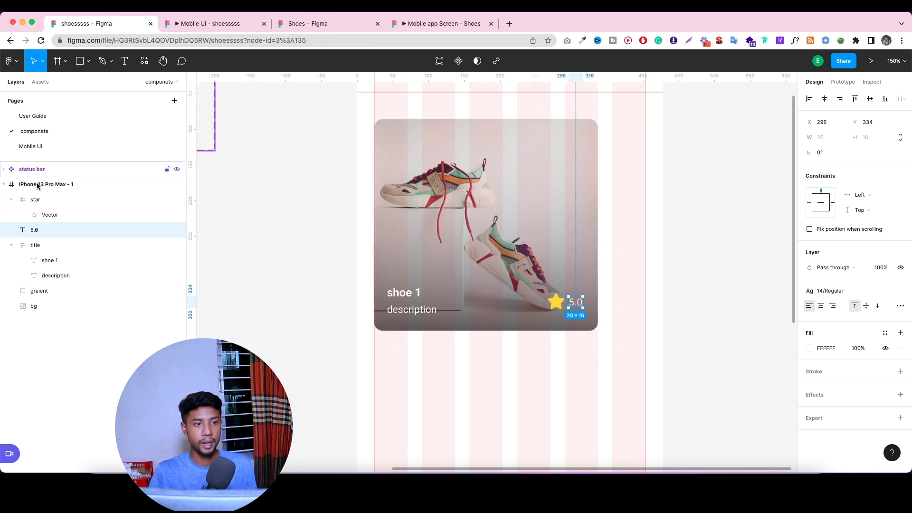
Combine the star and the 5.0 text into a horizontal, centre-aligned auto layout frame, and shift it right to X 271.
left_click(35, 200)
left_click(43, 229, "shift")
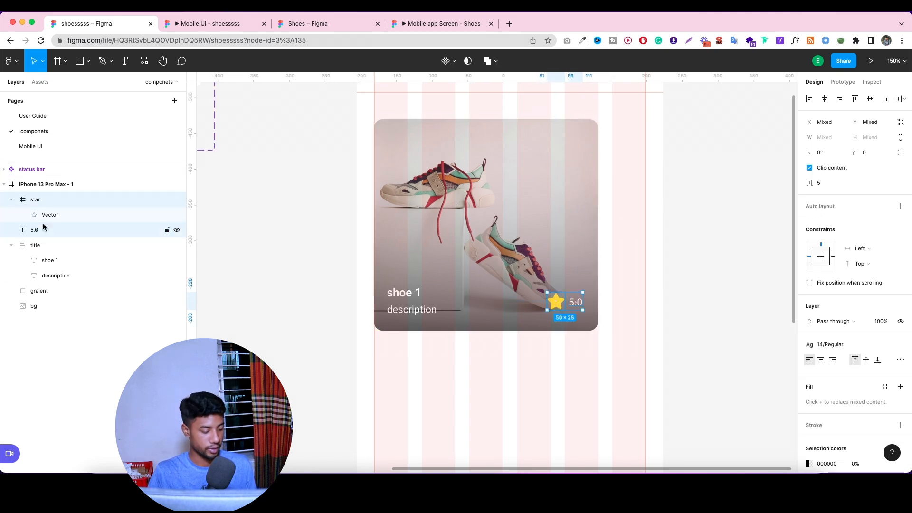
key("shift+a")
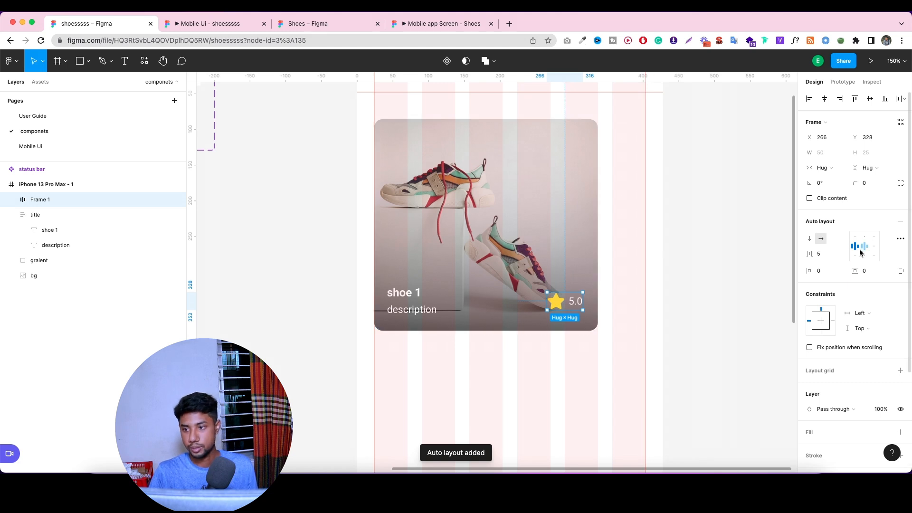
left_click(862, 257)
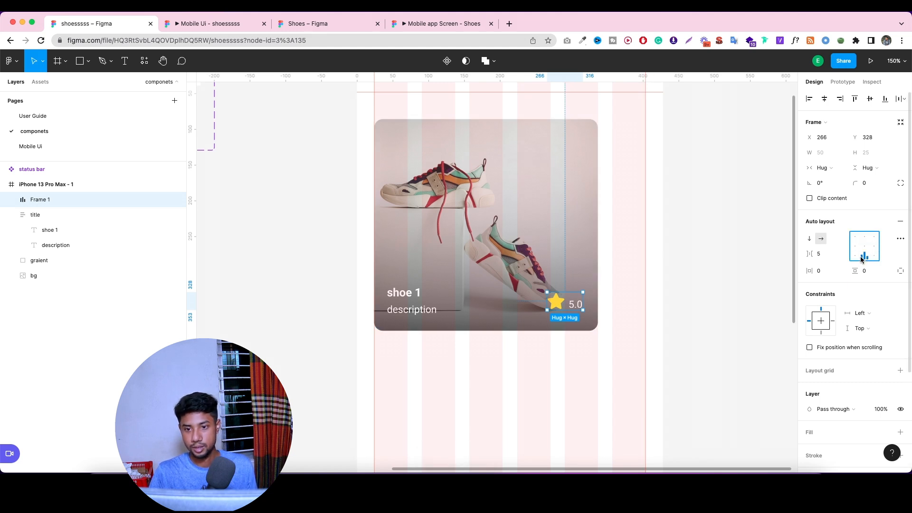
left_click(864, 247)
scroll(580, 297, "up", 5)
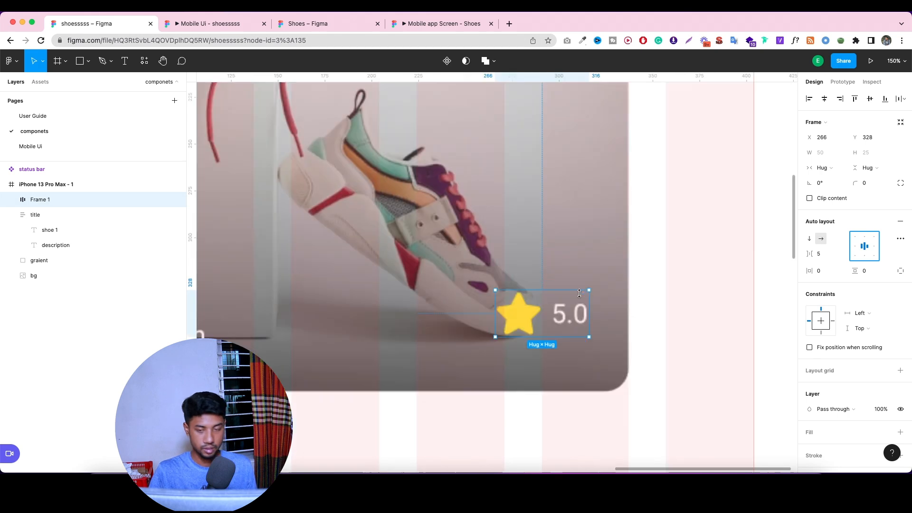
scroll(581, 297, "down", 10)
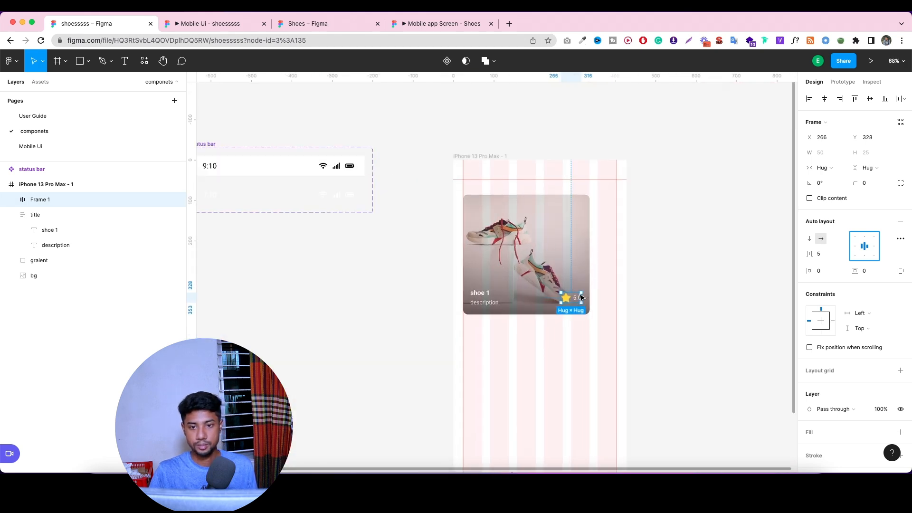
left_click_drag(576, 304, 579, 302)
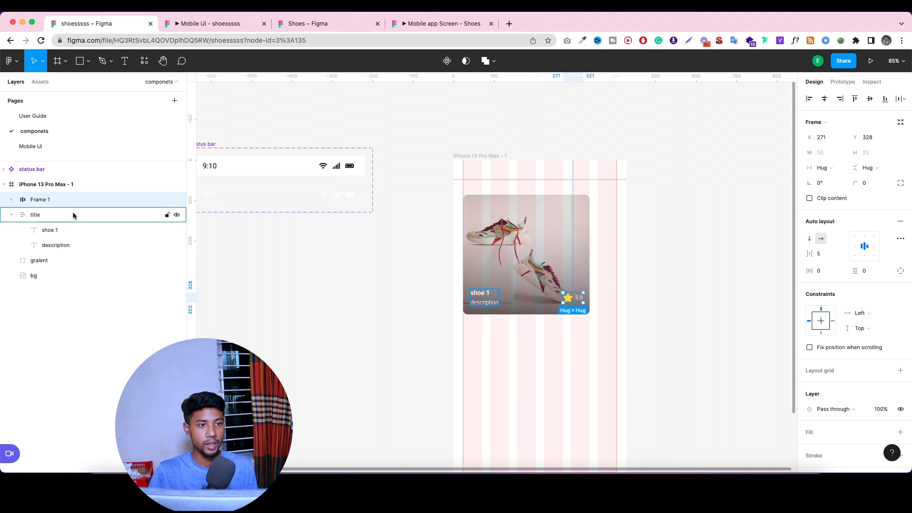
Rename the star and 5.0 auto layout frame "rating", and collapse the title frame in the layer list.
double_click(55, 205)
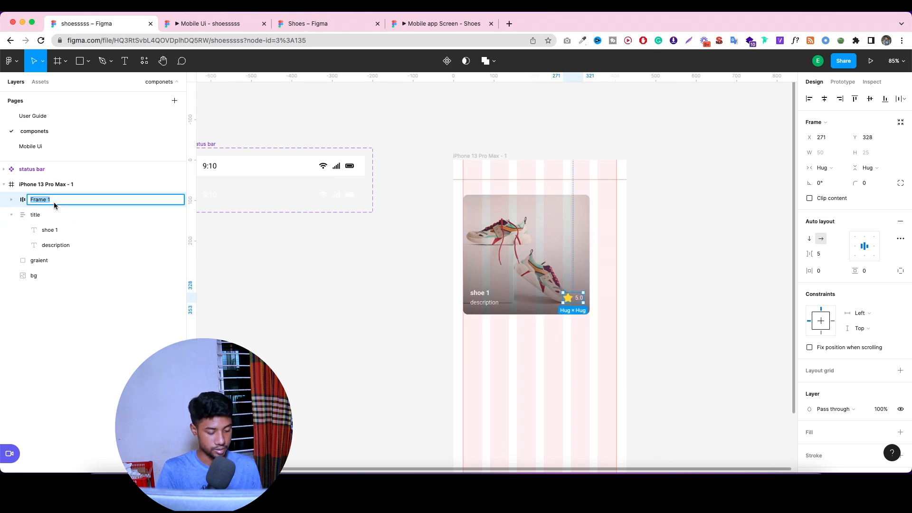
type("star")
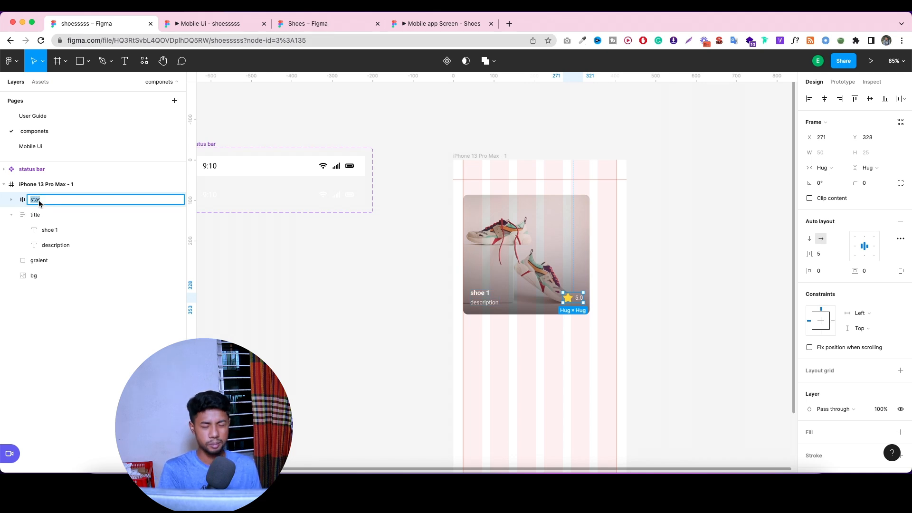
type("rati")
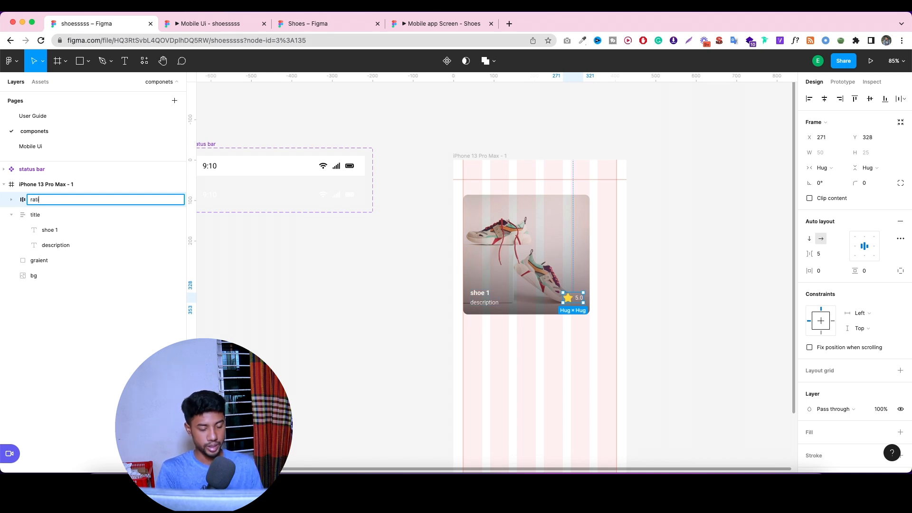
type("ng")
left_click(50, 216)
left_click(11, 215)
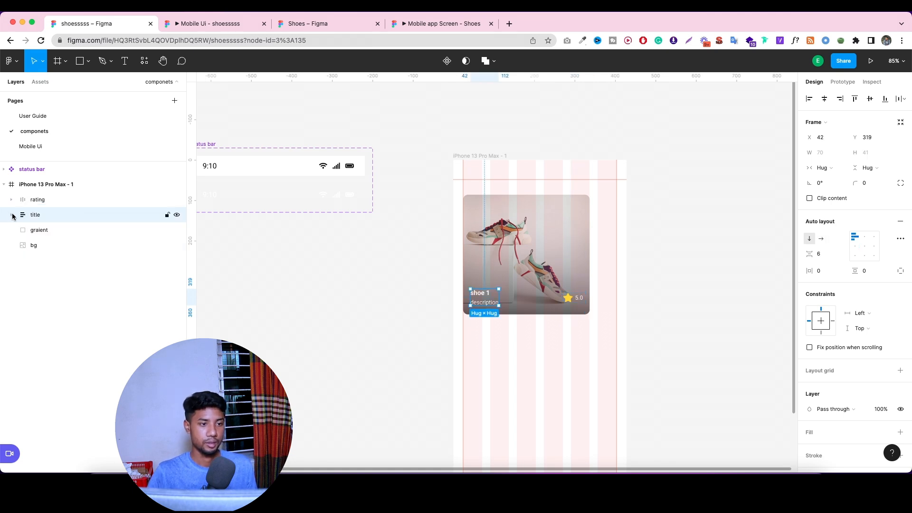
Combine the title and rating frames into one horizontal auto layout frame with its spacing mode set to Space between.
left_click(56, 204, "shift")
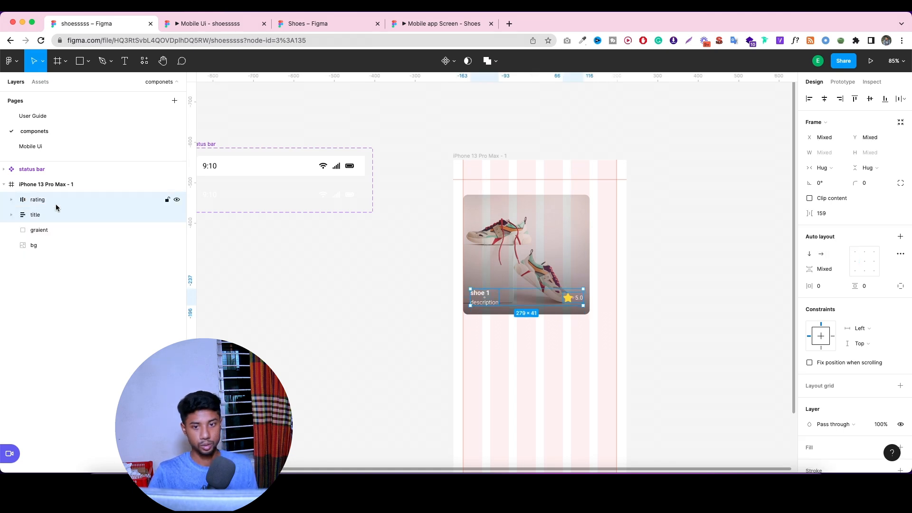
key("shift+a")
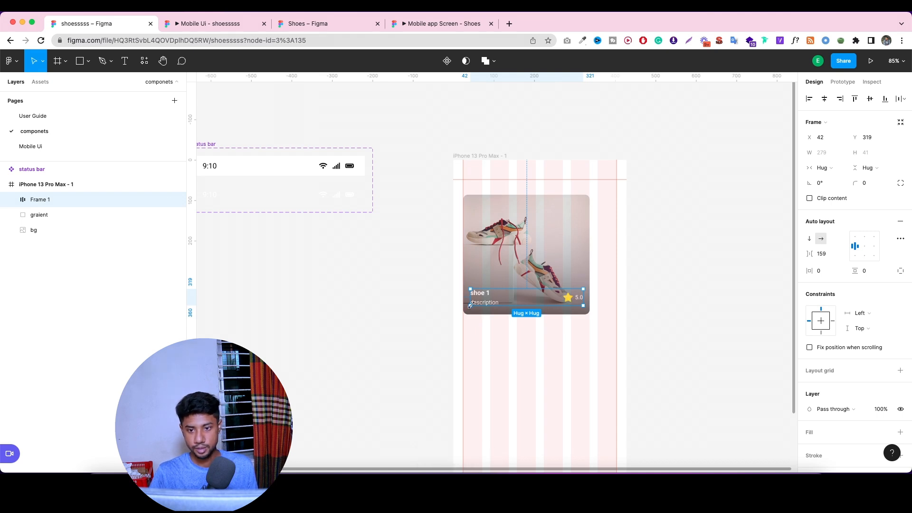
left_click(900, 239)
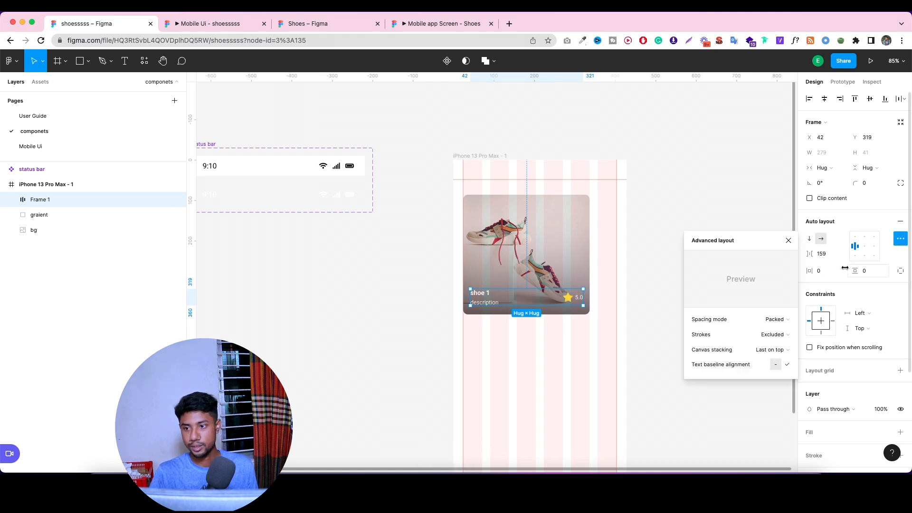
left_click(775, 320)
left_click(778, 329)
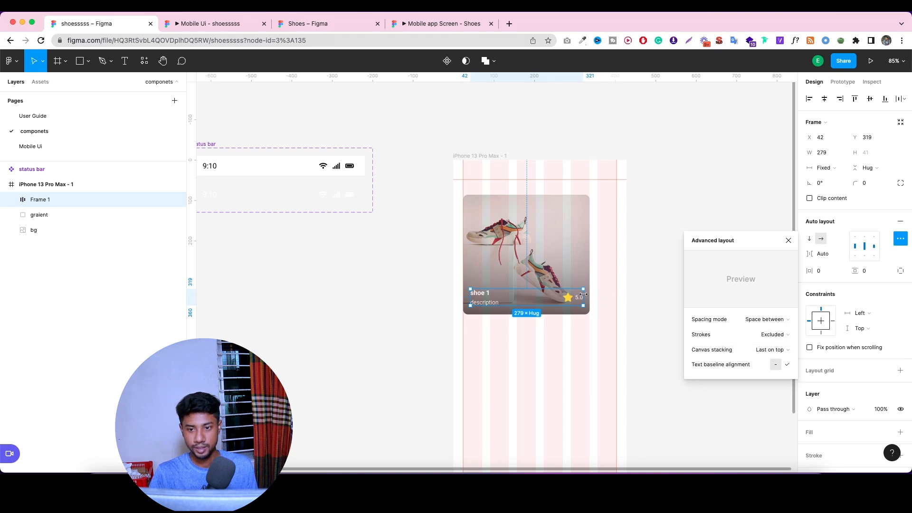
Stretch the title and rating row across the card's full width, 313 from X 24, and set its horizontal padding to 16.
left_click_drag(584, 298, 591, 298)
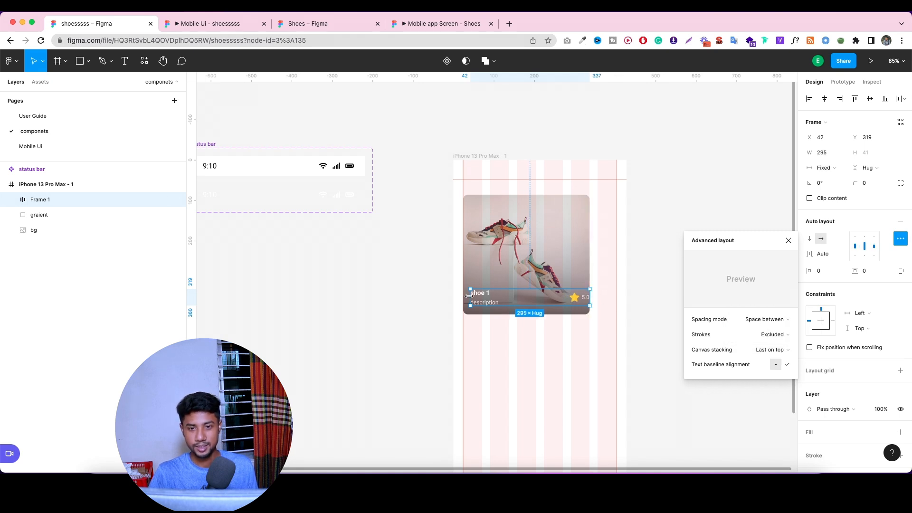
left_click_drag(469, 295, 462, 296)
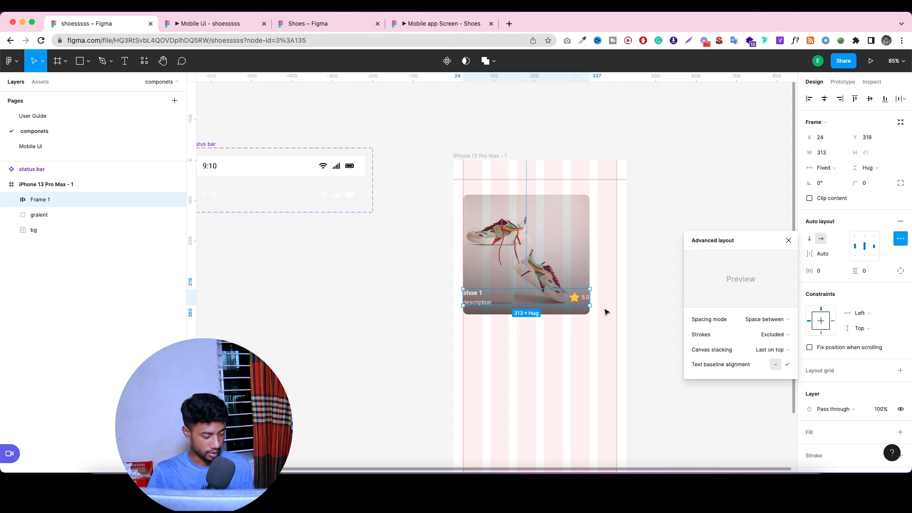
scroll(606, 311, "up", 5)
left_click(826, 271)
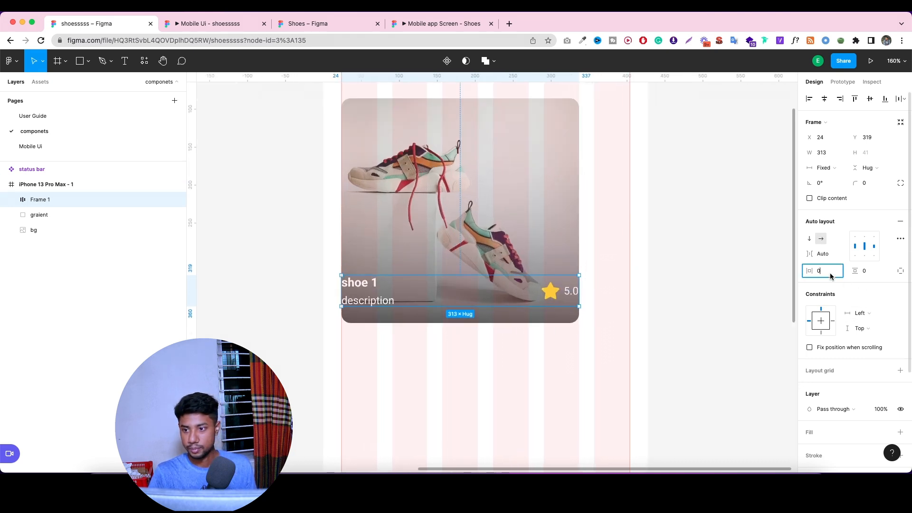
key("Up")
key("Up")
key("Up")
key("Up")
key("Up")
key("Up")
key("Up")
key("Up")
key("Up")
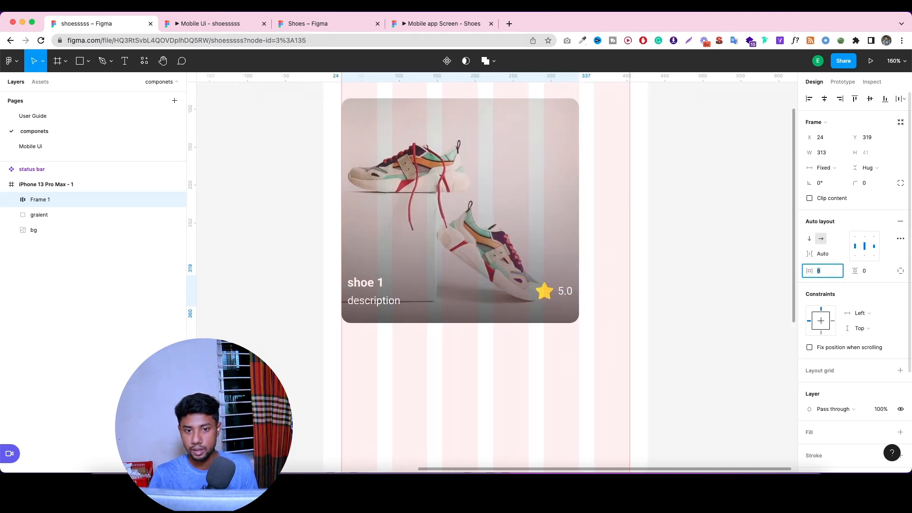
key("Up")
key("Up")
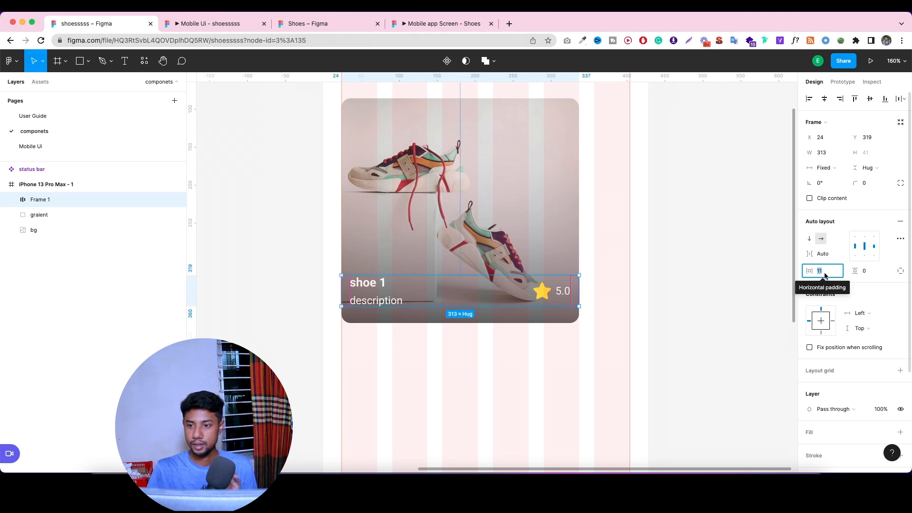
key("Up")
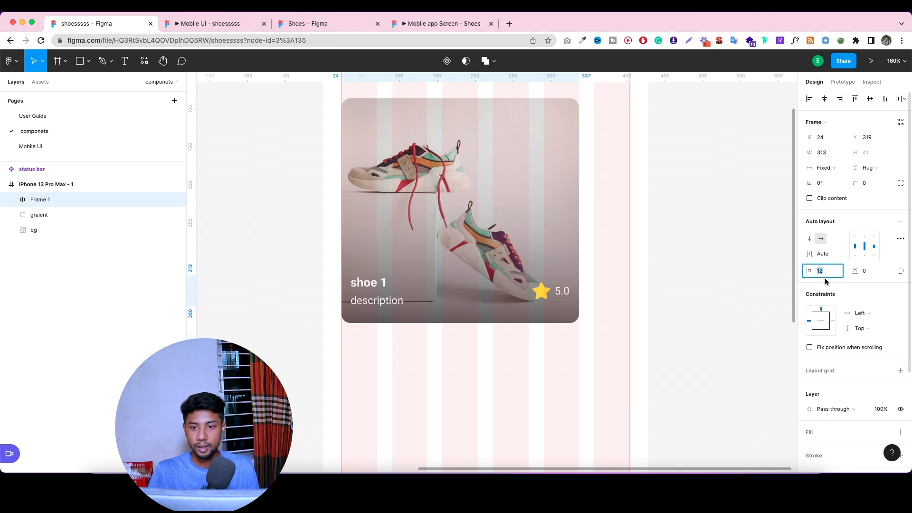
key("Up")
key("Up")
key("Up")
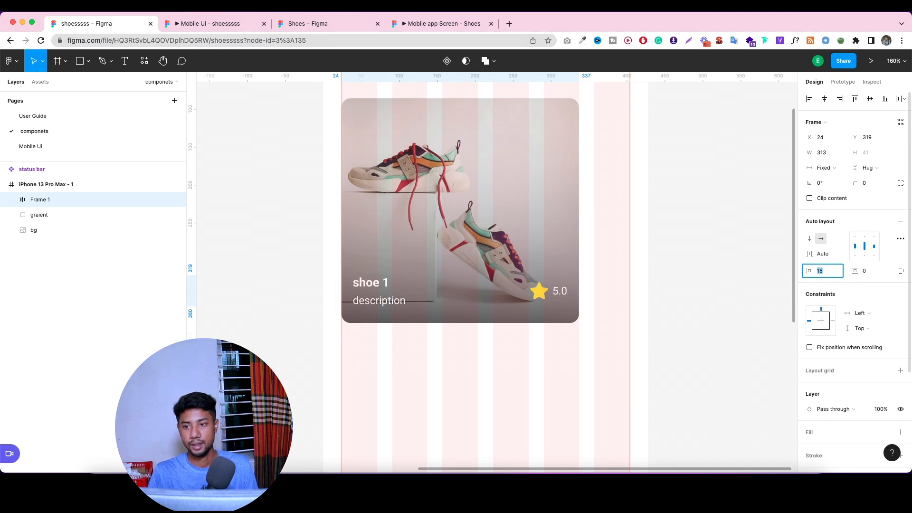
key("Up")
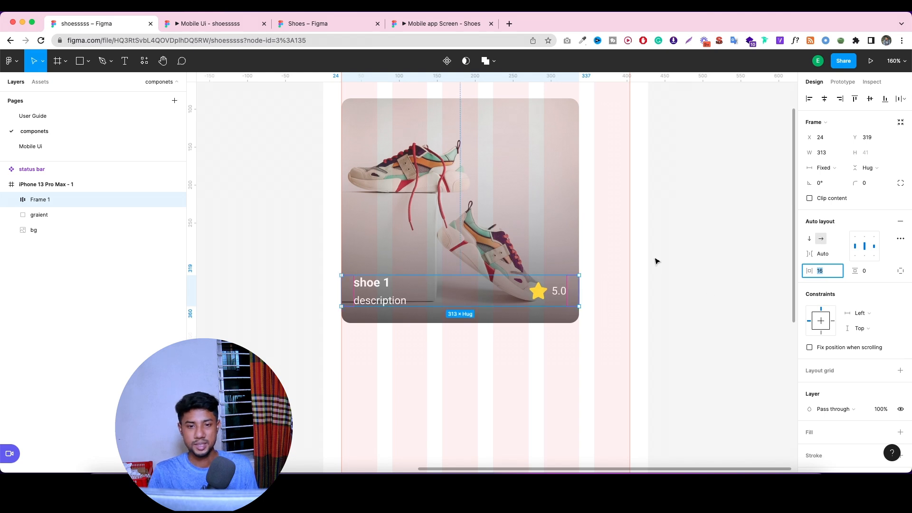
left_click(618, 270)
Try narrowing the title and rating row to a width of 309.
left_click(429, 298)
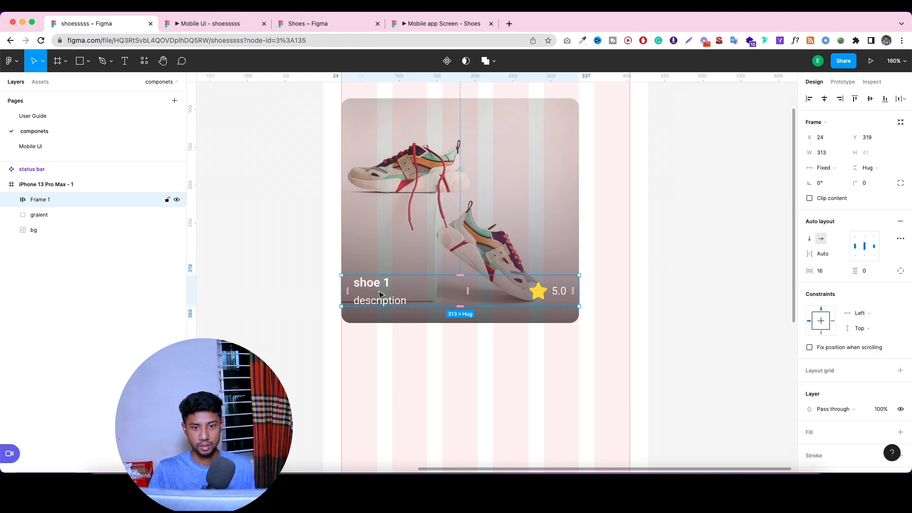
left_click(553, 295)
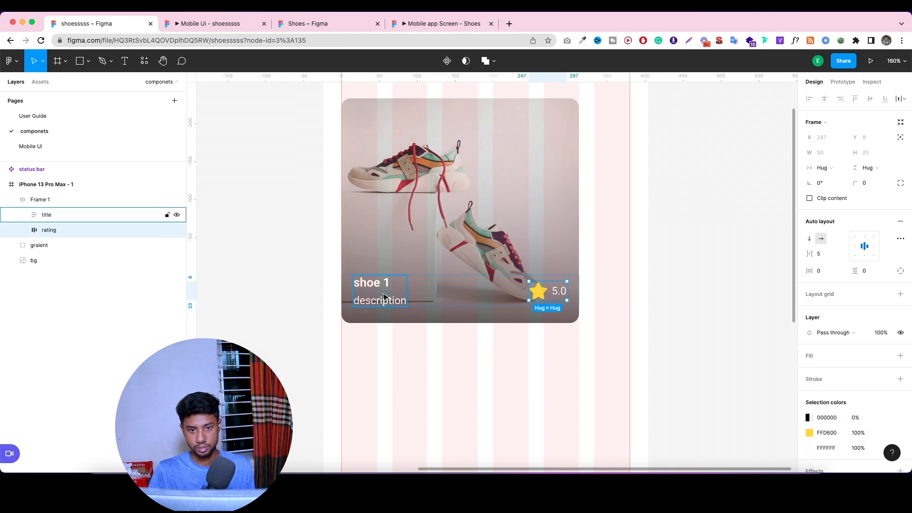
left_click(385, 299)
left_click(697, 364)
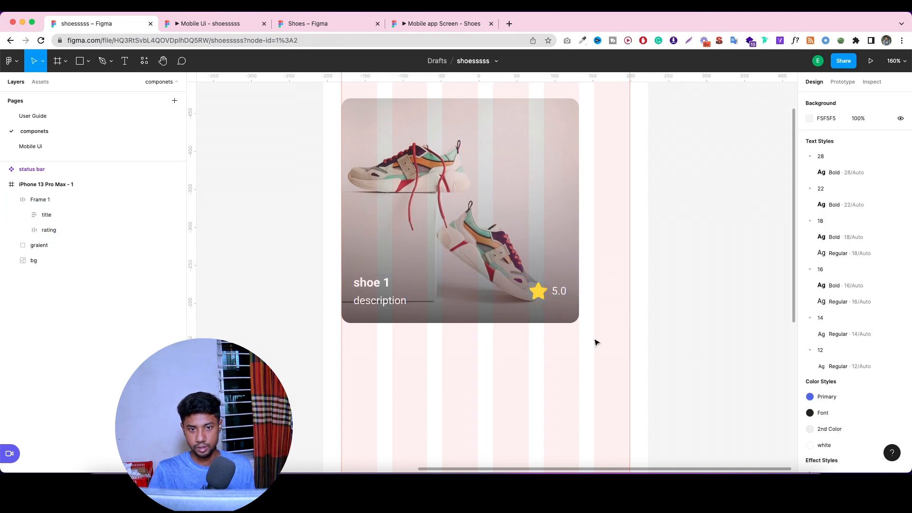
left_click(457, 296)
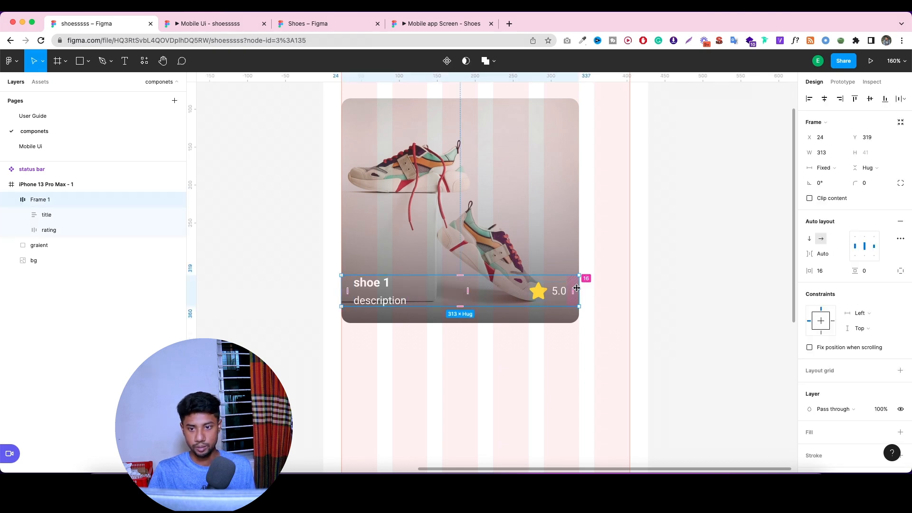
left_click_drag(580, 283, 576, 282)
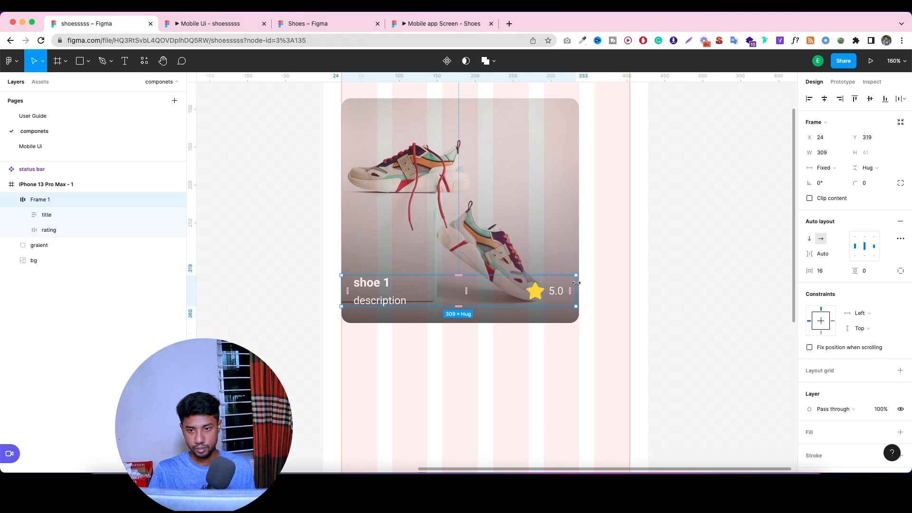
left_click(657, 300)
scroll(505, 275, "down", 5)
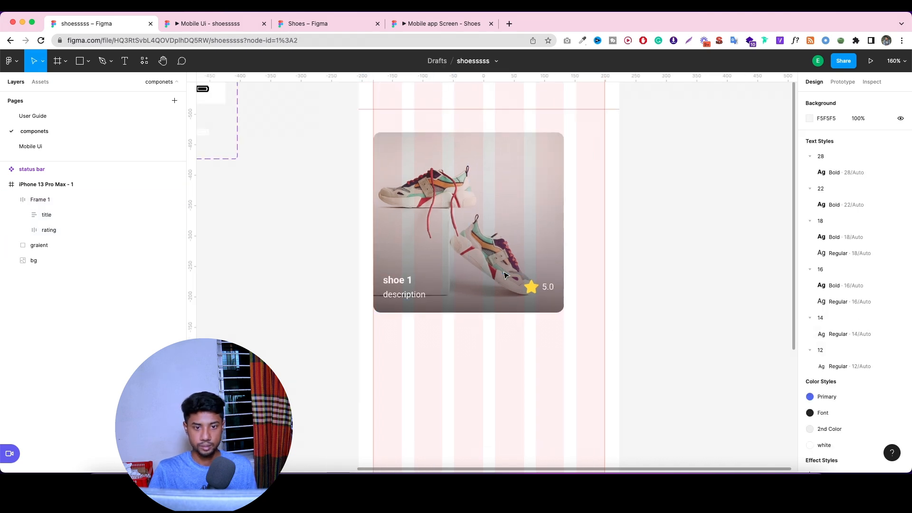
left_click(489, 285)
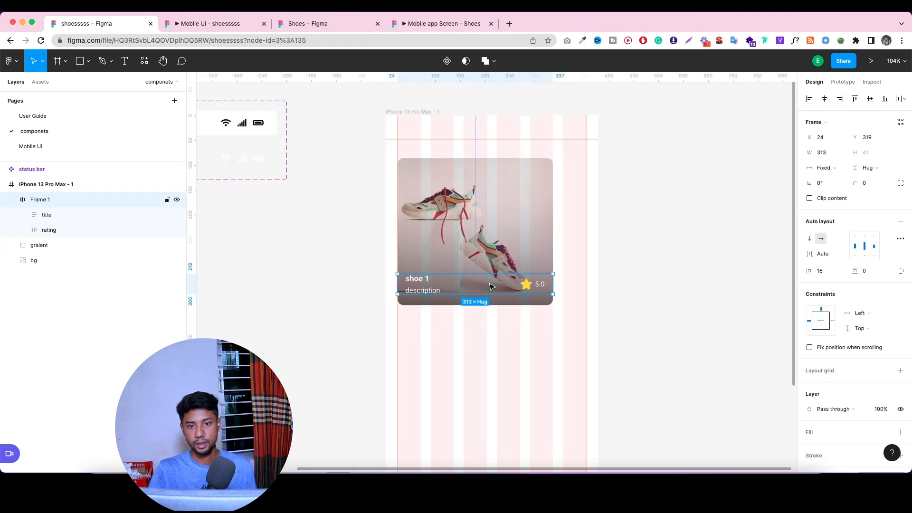
left_click(403, 353)
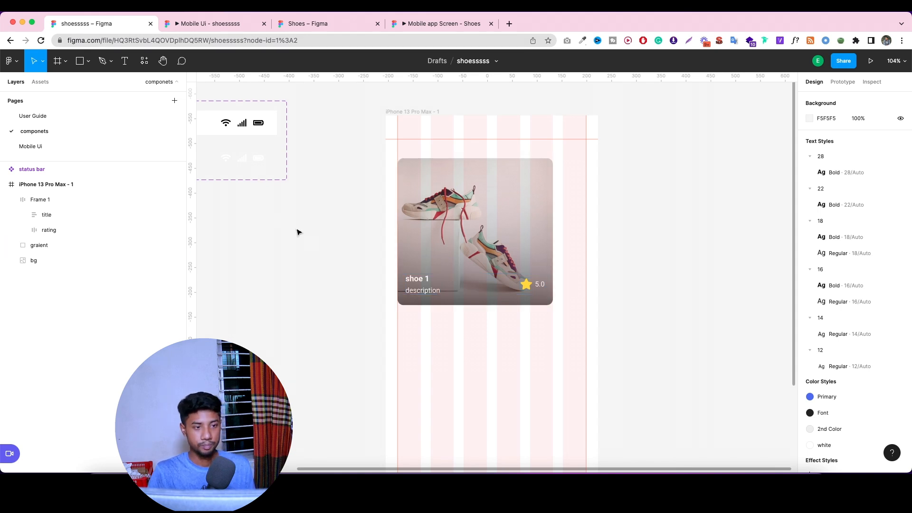
Draw a 47 × 47 circle in the shoe card's upper-right corner at X 272, Y 102 and fill it white, FFFFFF.
left_click(89, 62)
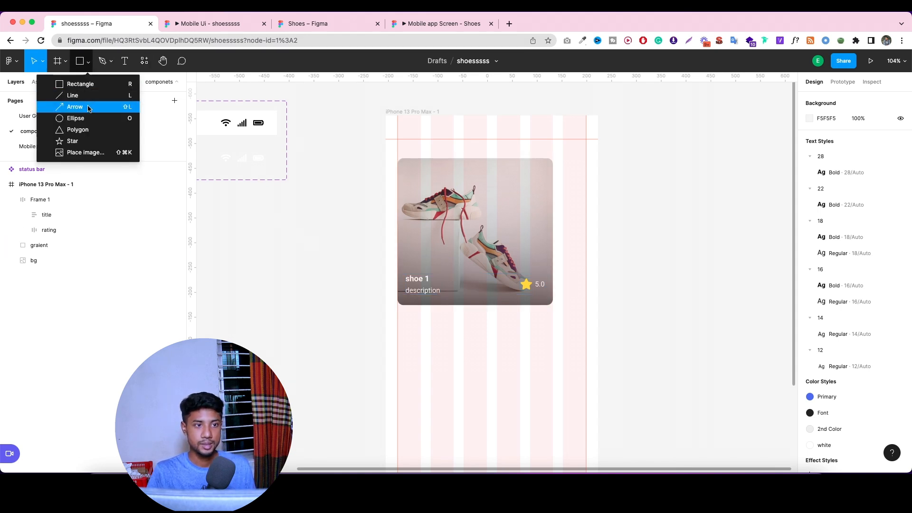
left_click(90, 118)
mouse_move(520, 170)
left_mouse_down()
mouse_move(545, 195)
mouse_move(537, 199)
mouse_move(534, 179)
left_mouse_up()
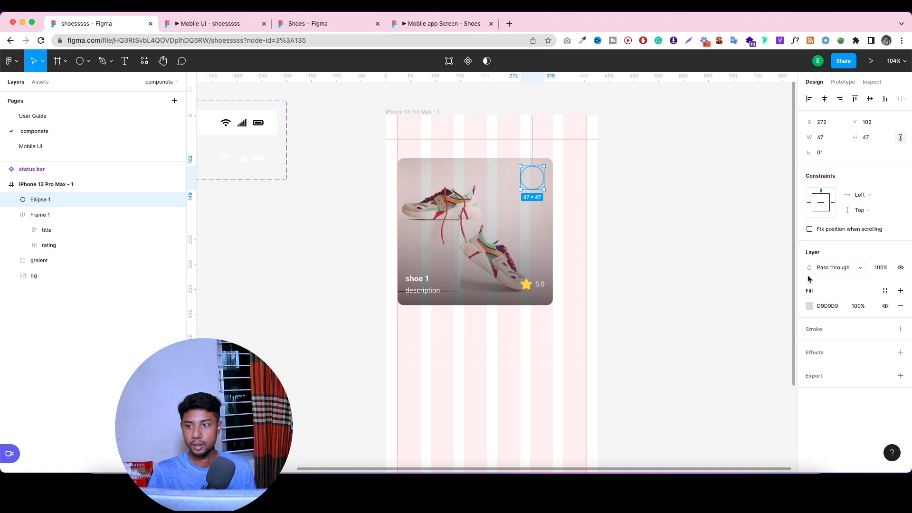
left_click(810, 306)
left_click_drag(693, 236, 685, 233)
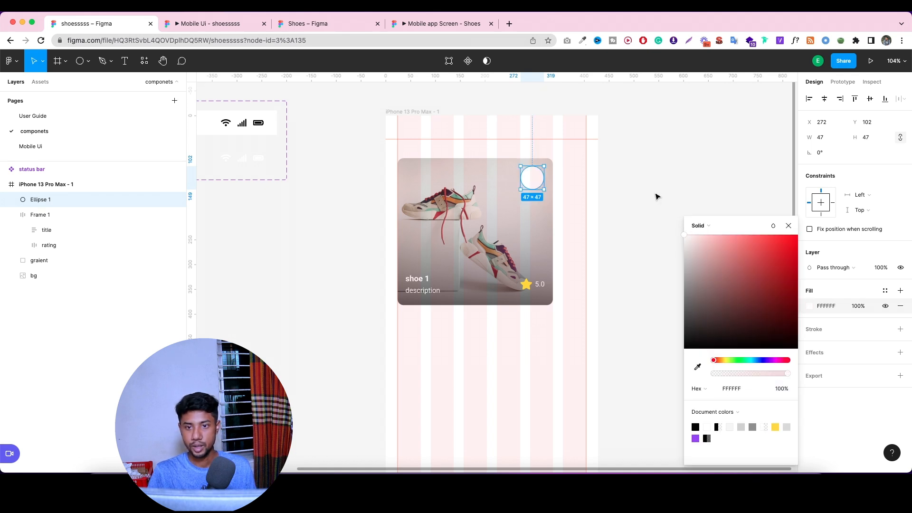
left_click(627, 193)
Search the Font Awesome Icons plugin for "hear" and insert the solid heart icon.
left_click(538, 180)
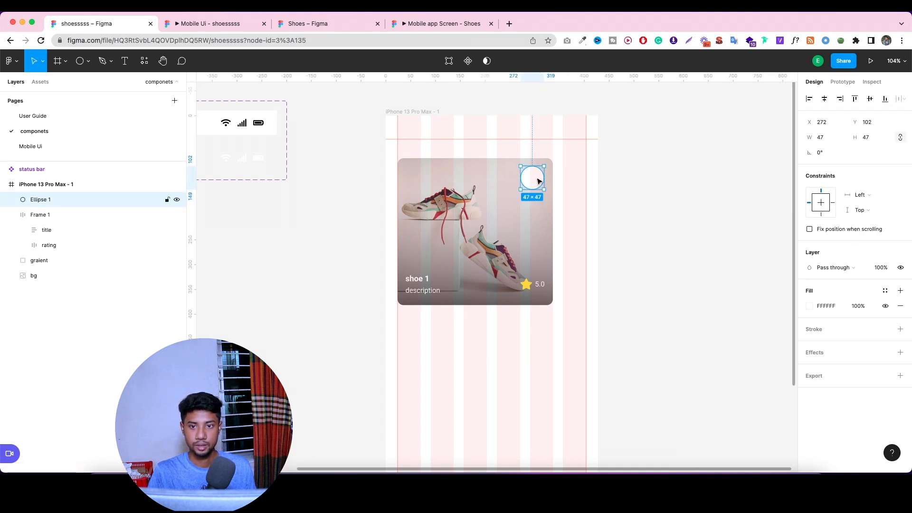
right_click(536, 180)
mouse_move(567, 387)
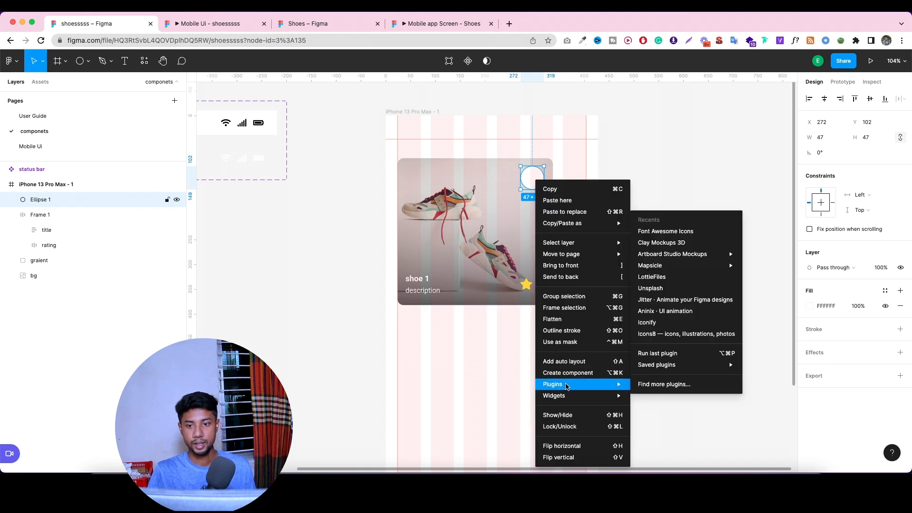
left_click(665, 232)
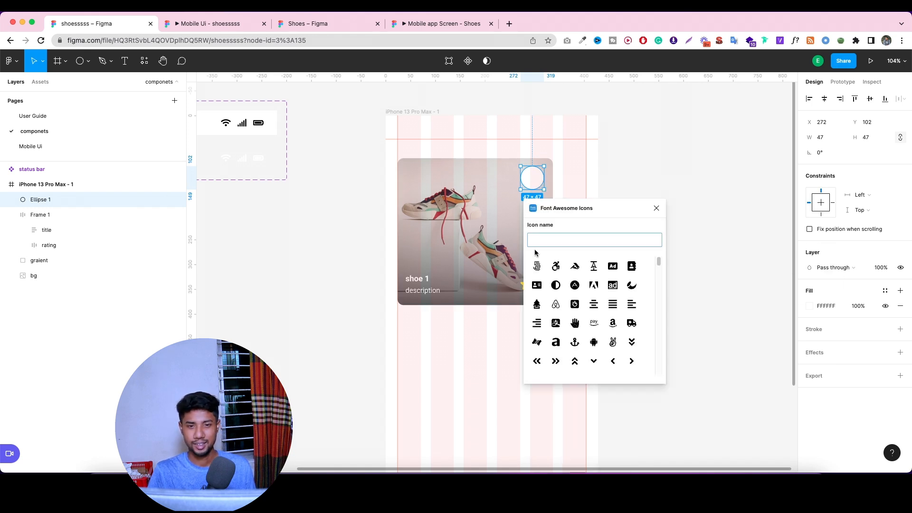
left_click(565, 241)
type("hear")
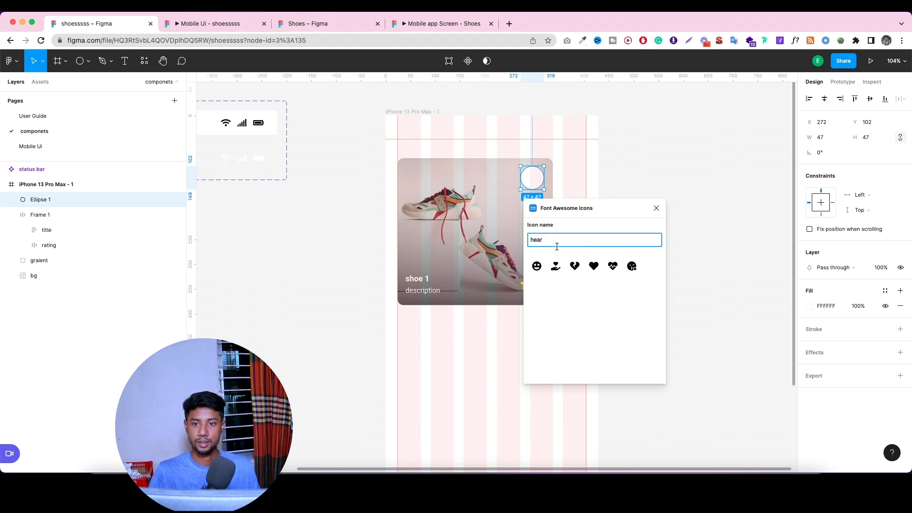
left_click(597, 265)
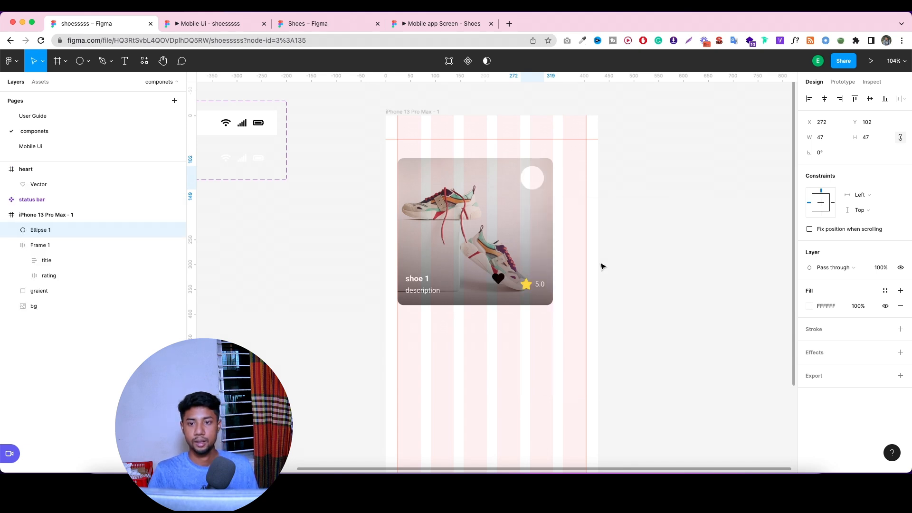
Place the heart icon in the middle of the white circle and resize it to 20 × 20 at X 286, Y 117.
left_click(28, 170)
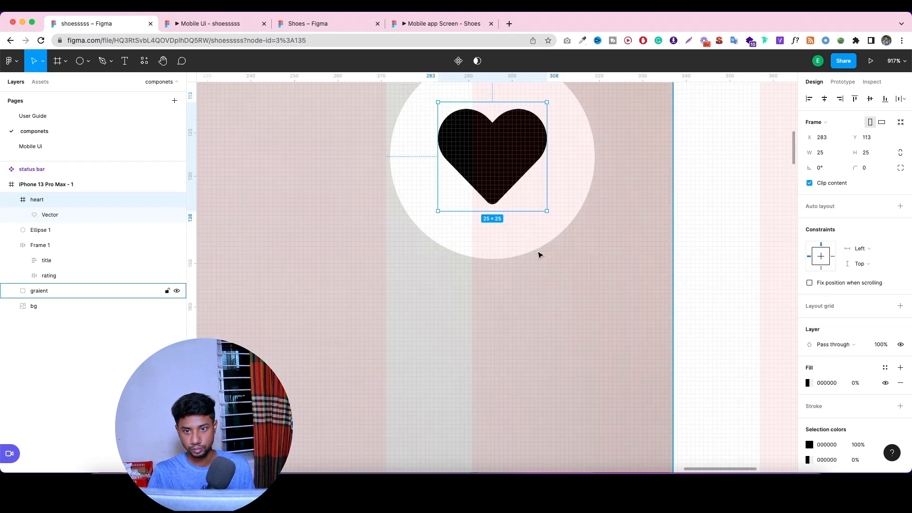
scroll(538, 255, "down", 10)
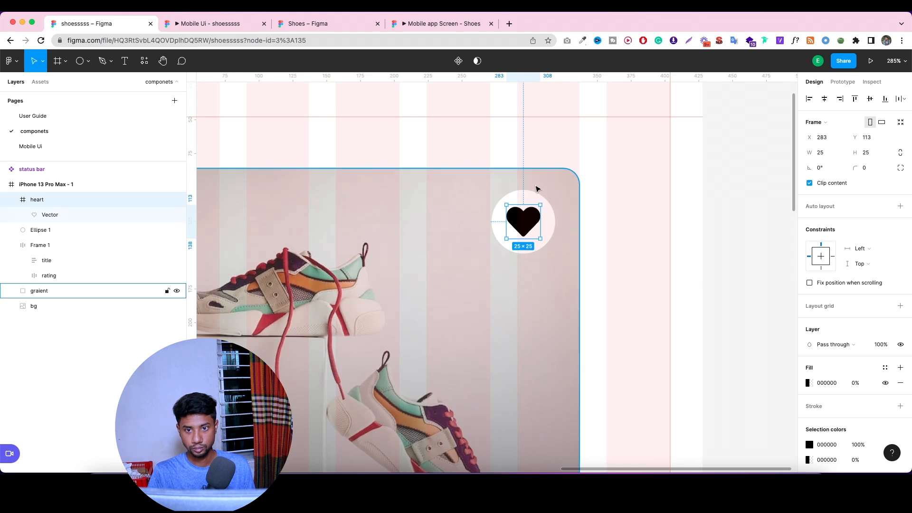
left_click_drag(540, 204, 530, 225)
Apply the 2nd Color style to the heart icon's black vector.
left_click(808, 447)
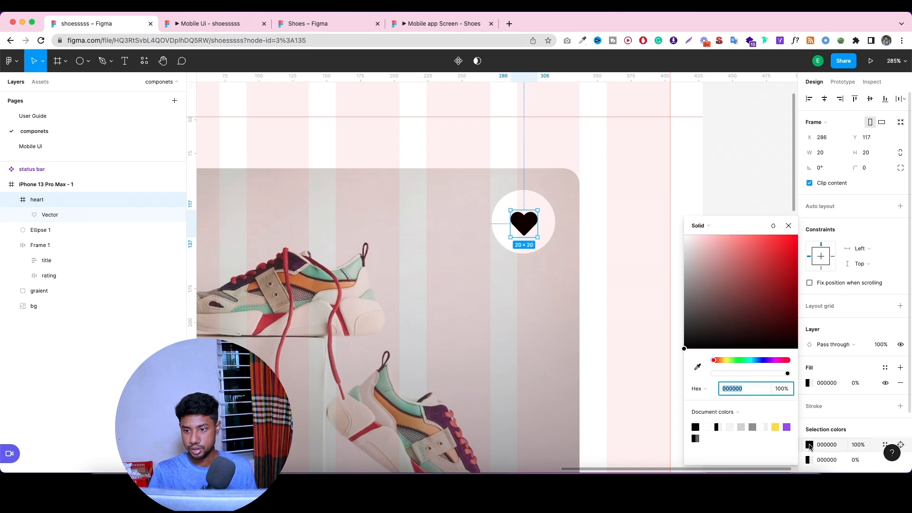
scroll(885, 406, "down", 3)
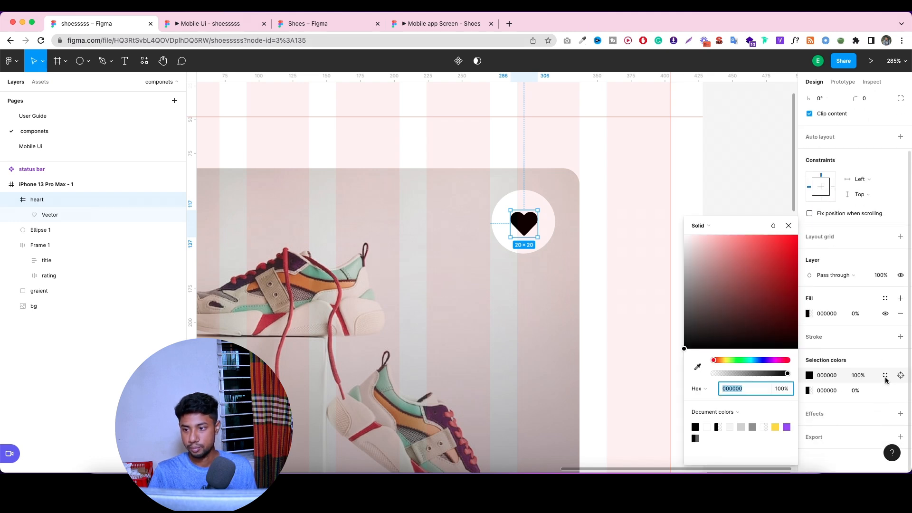
left_click(885, 376)
left_click(739, 366)
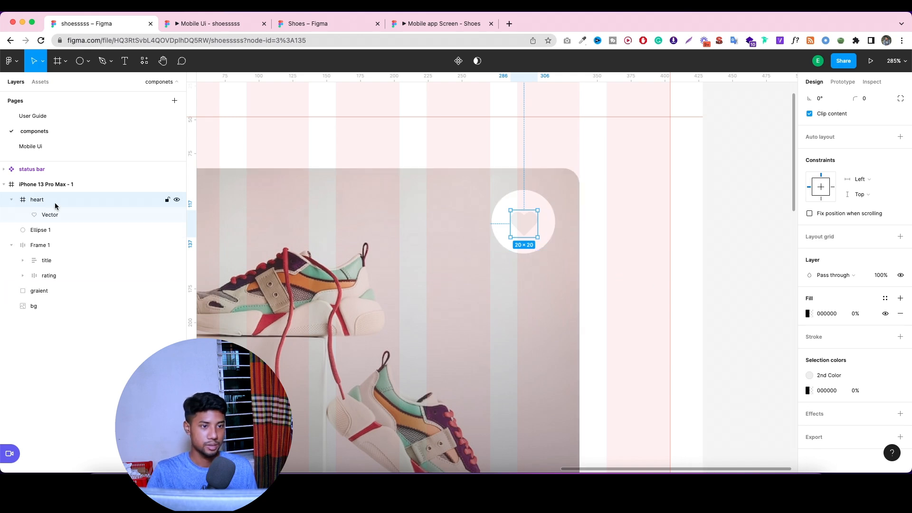
Try to combine the heart icon and the white circle in a centred auto layout, and undo it.
right_click(58, 231)
left_click(38, 231)
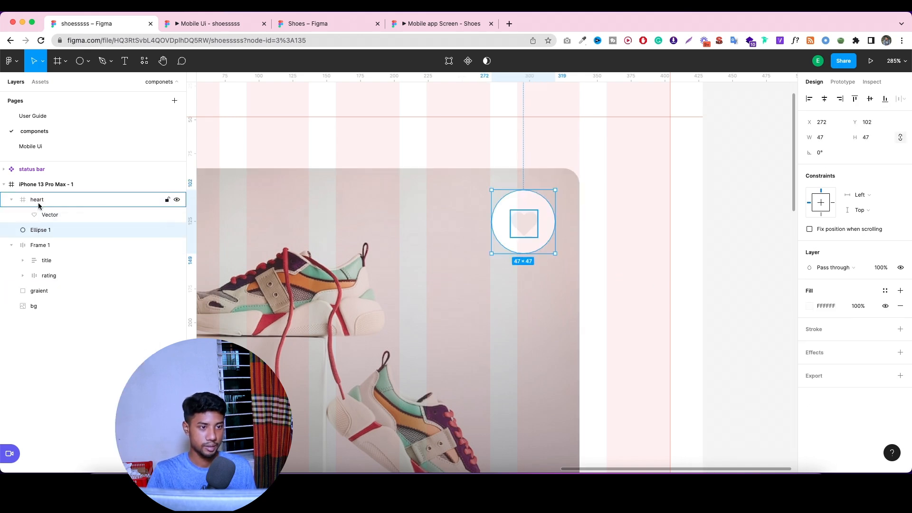
left_click(40, 204, "shift")
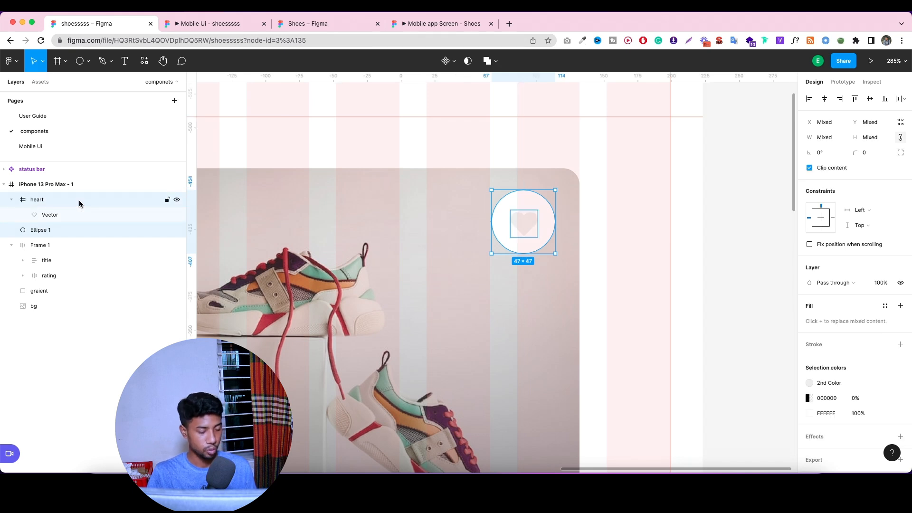
key("shift+a")
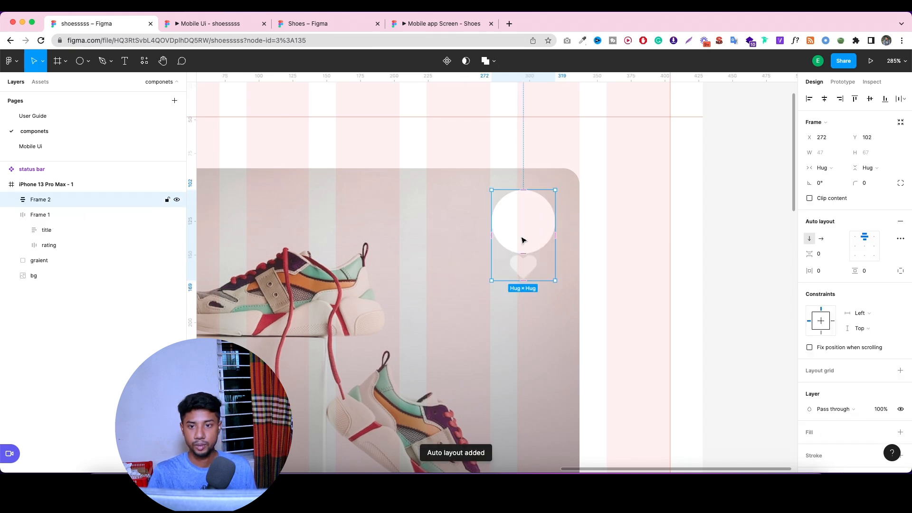
left_click(865, 246)
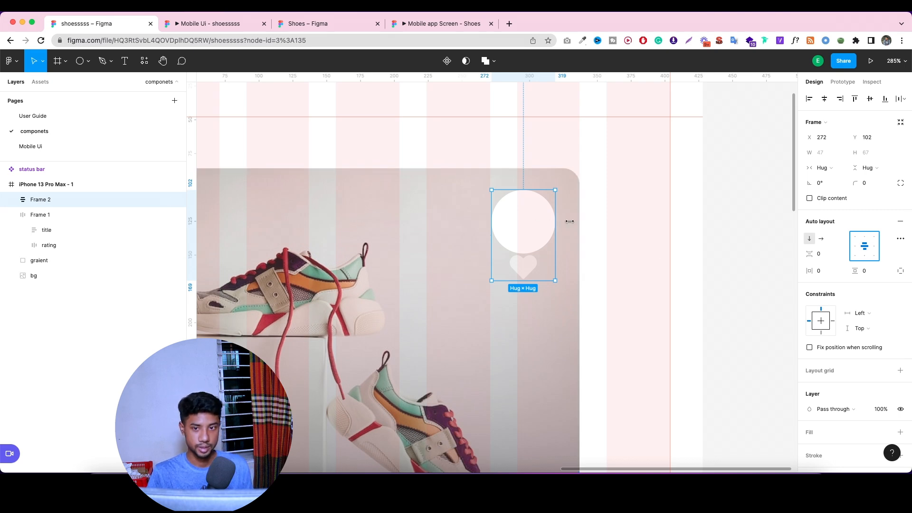
left_click(704, 216)
key("super+z")
key("super+z")
key("super+z")
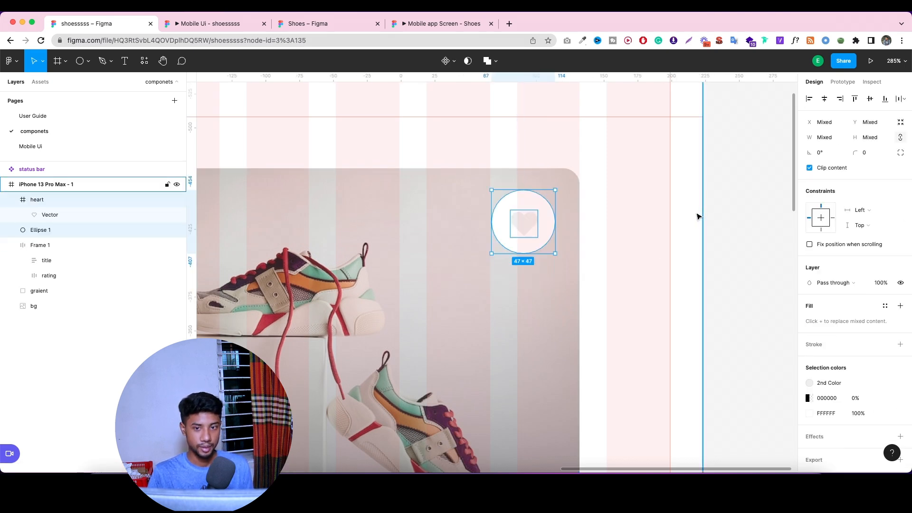
Group the heart icon with the white circle and rename the group hwiselist.
key("super+g")
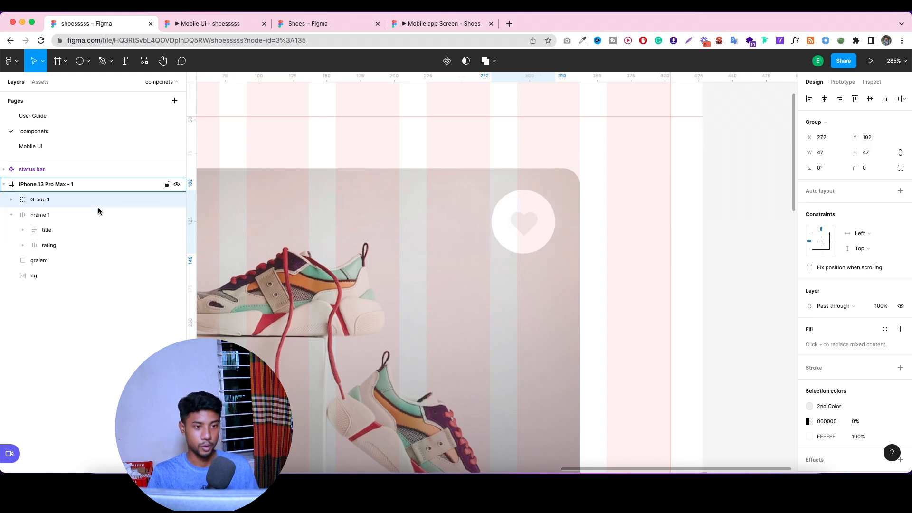
double_click(36, 201)
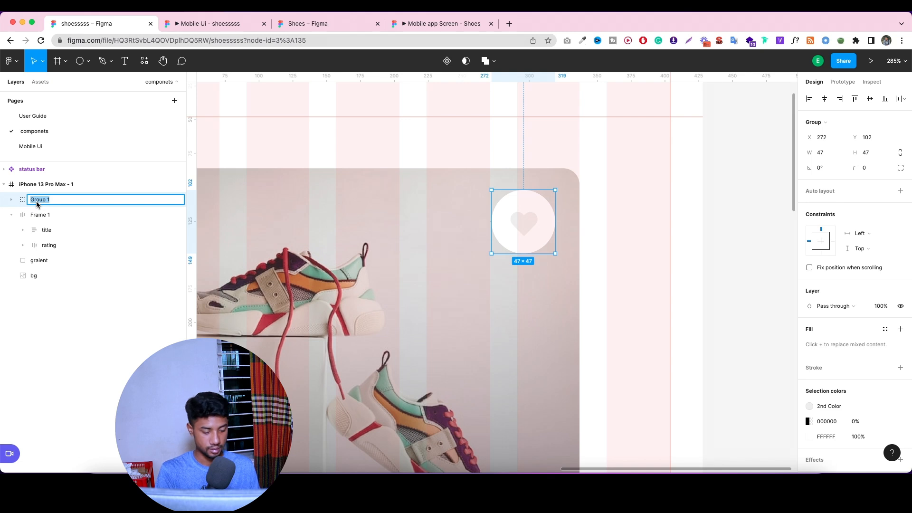
type("hwiselist")
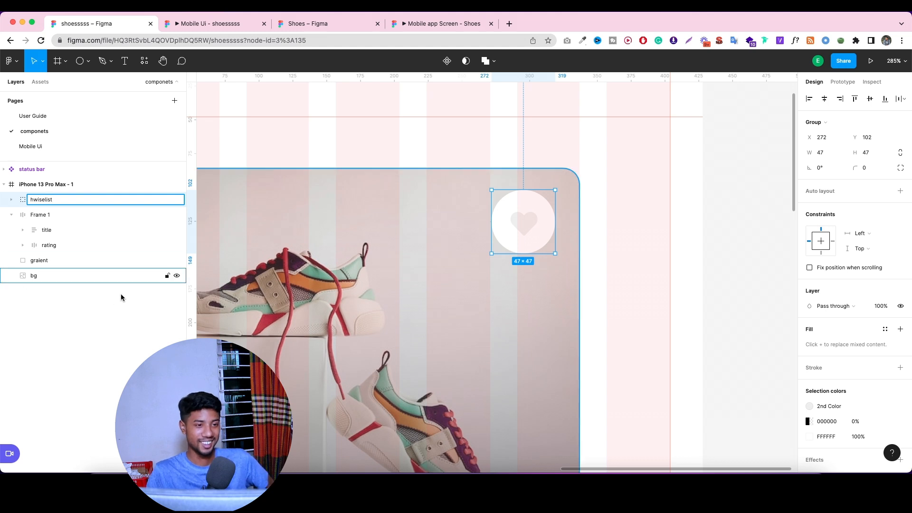
left_click(114, 276)
Align the heart icon and the white circle inside the hwiselist group on their vertical centres.
left_click(59, 199)
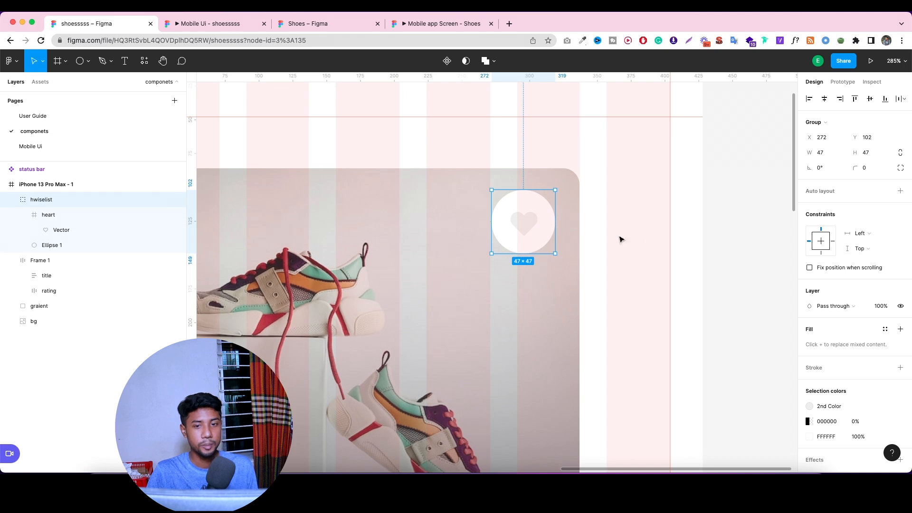
left_click(57, 221)
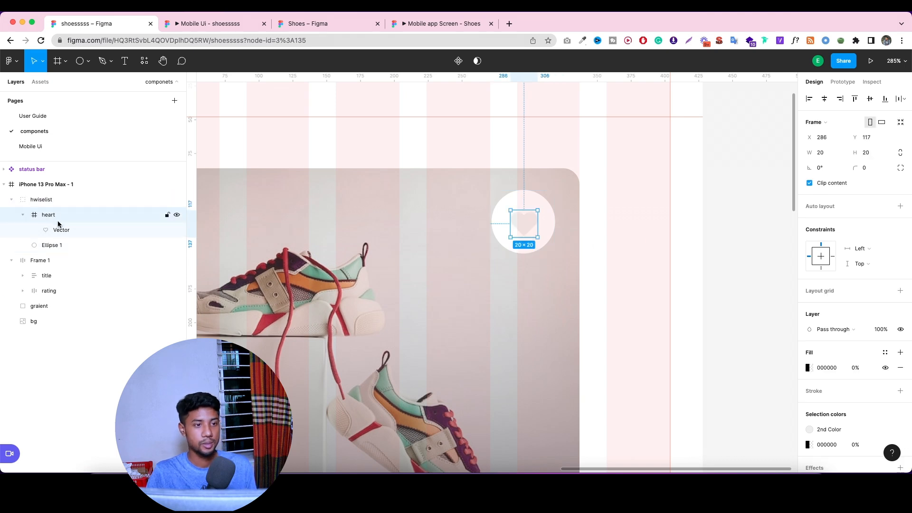
left_click(72, 248, "shift")
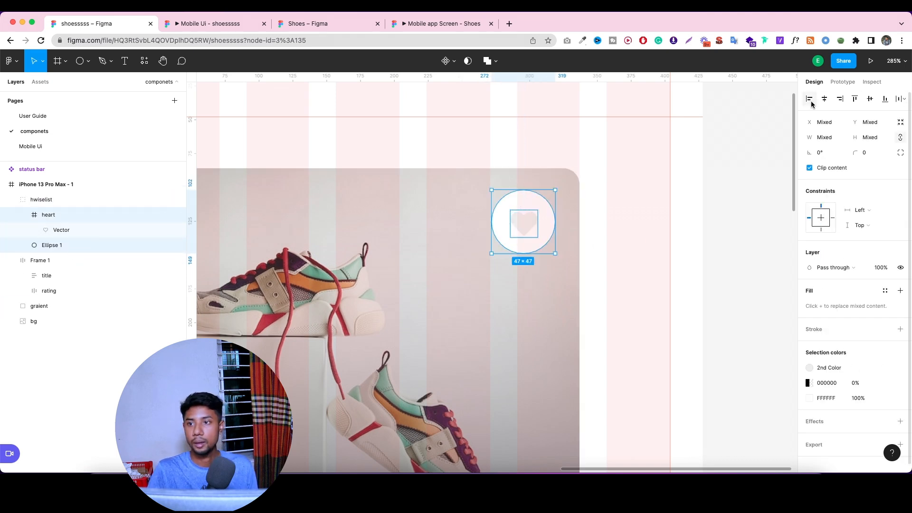
left_click(871, 102)
left_click(687, 236)
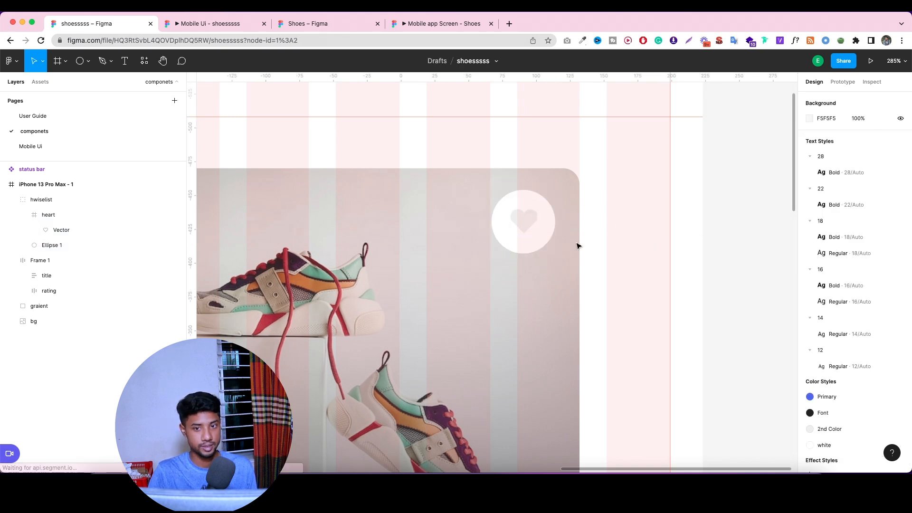
Rename the frame holding the card's title and rating as "title and ratings".
scroll(564, 224, "down", 10)
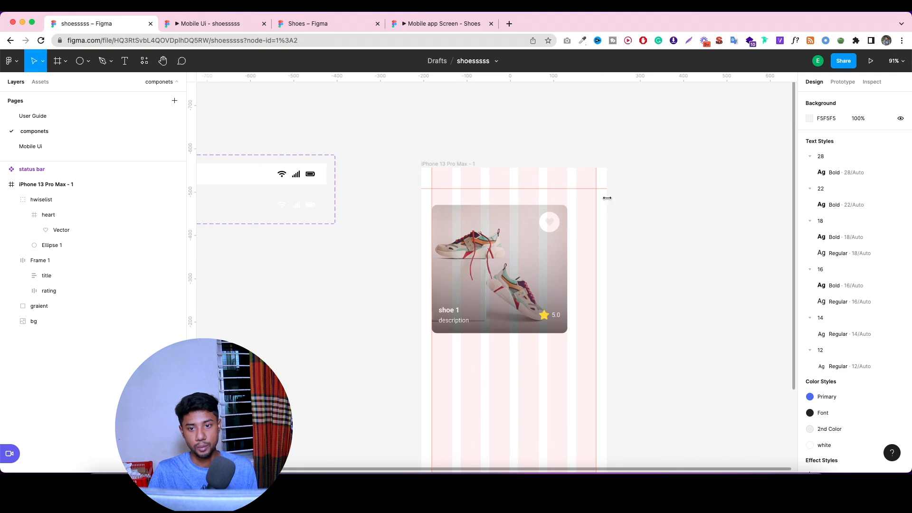
left_click(70, 247)
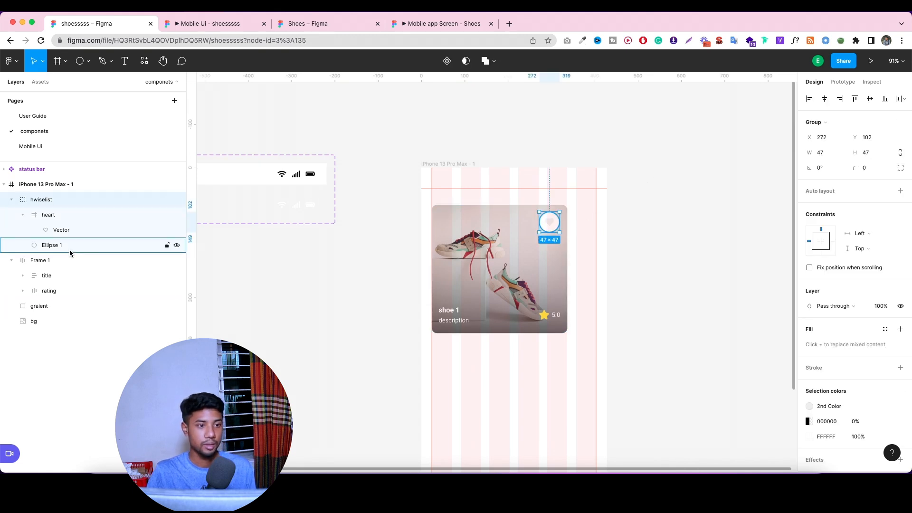
left_click(58, 266)
double_click(58, 264)
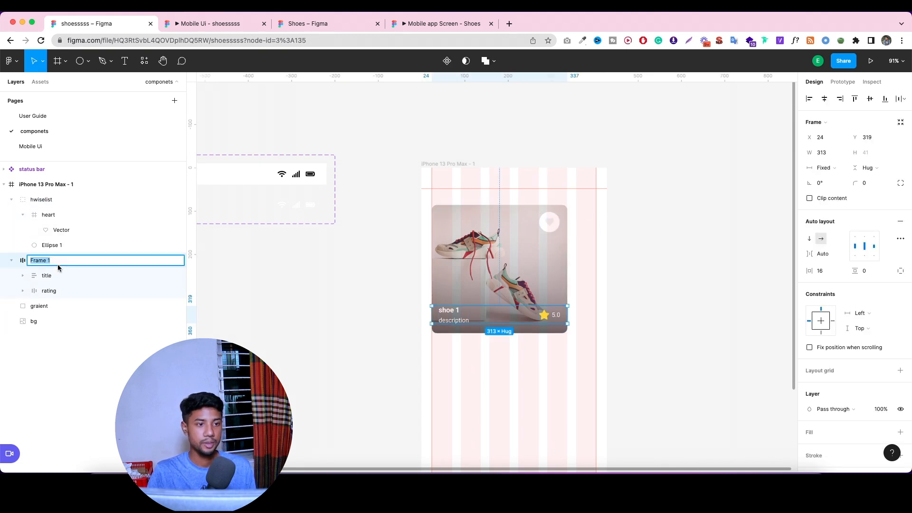
type("title and ratings")
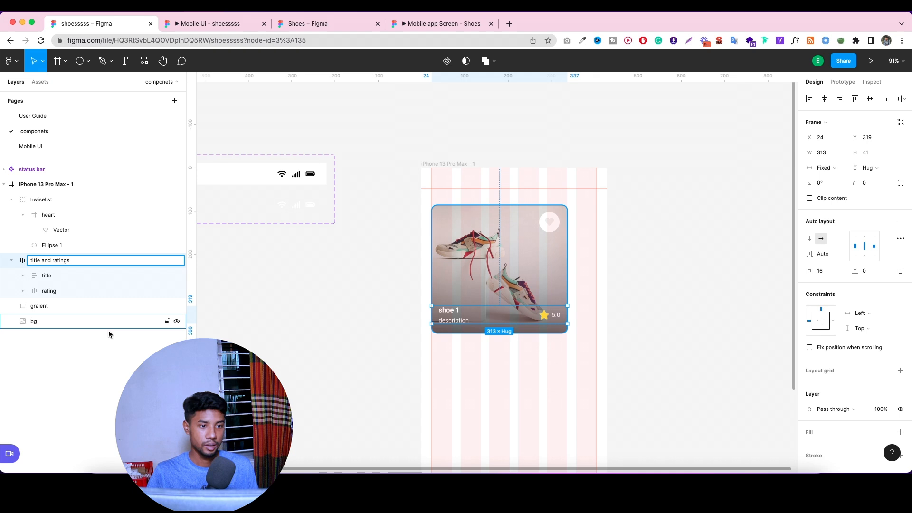
left_click(108, 323)
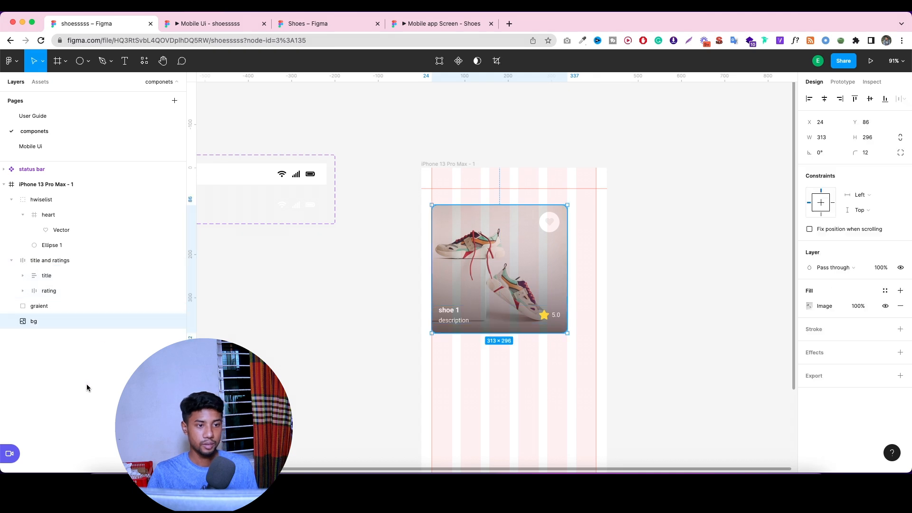
Turn the card's layers, from the hwiselist group down to the bg image, into a single component.
left_click(64, 308)
left_click(61, 321)
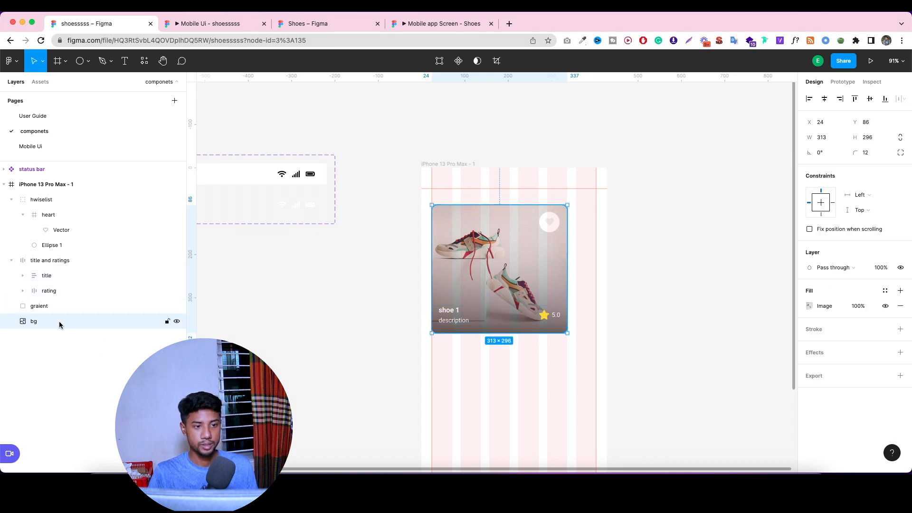
left_click(10, 260)
left_click(10, 199)
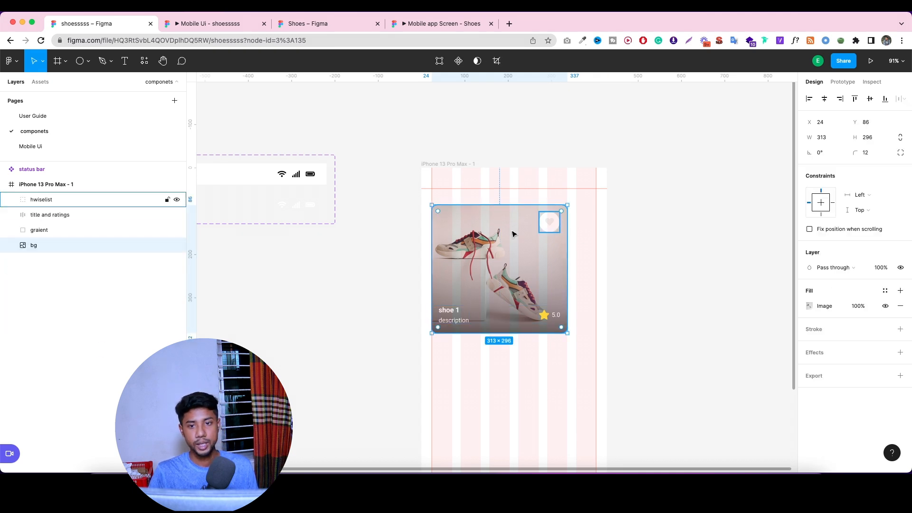
left_click(50, 200)
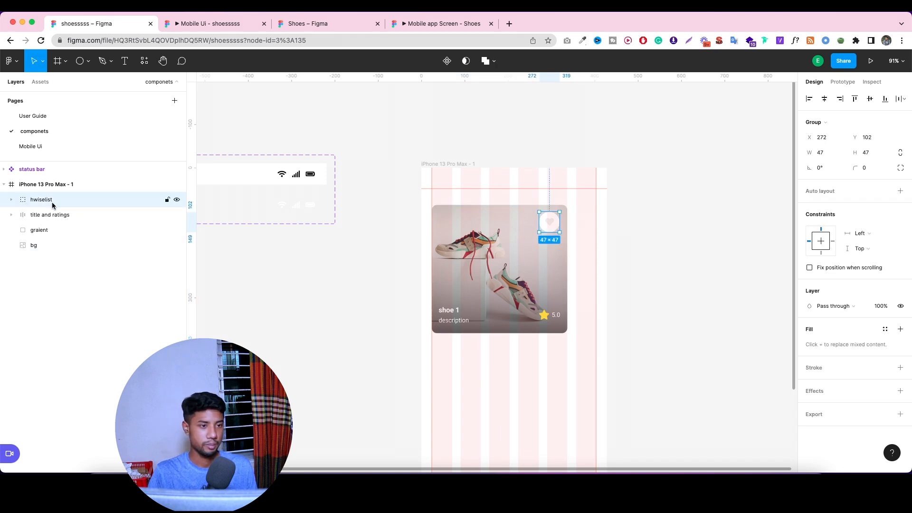
left_click(61, 246, "shift")
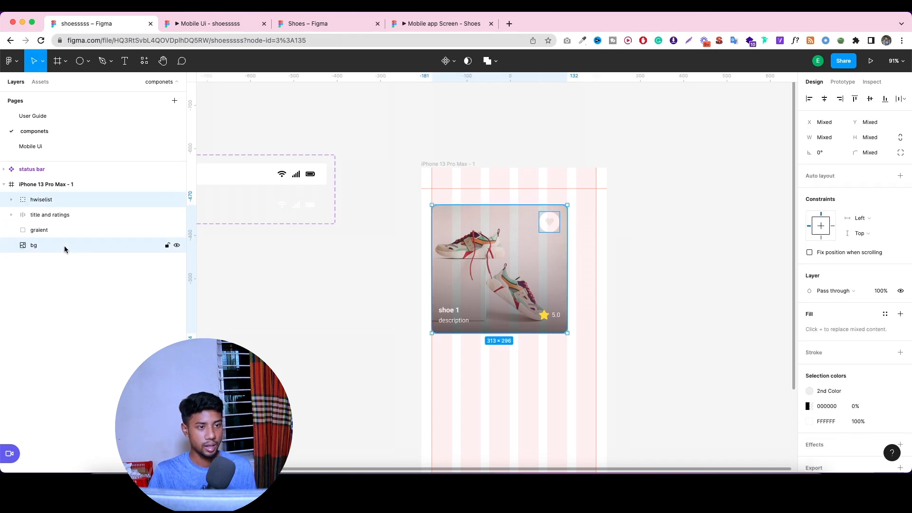
left_click(445, 61)
Rename the new card component shoe 1.
double_click(59, 200)
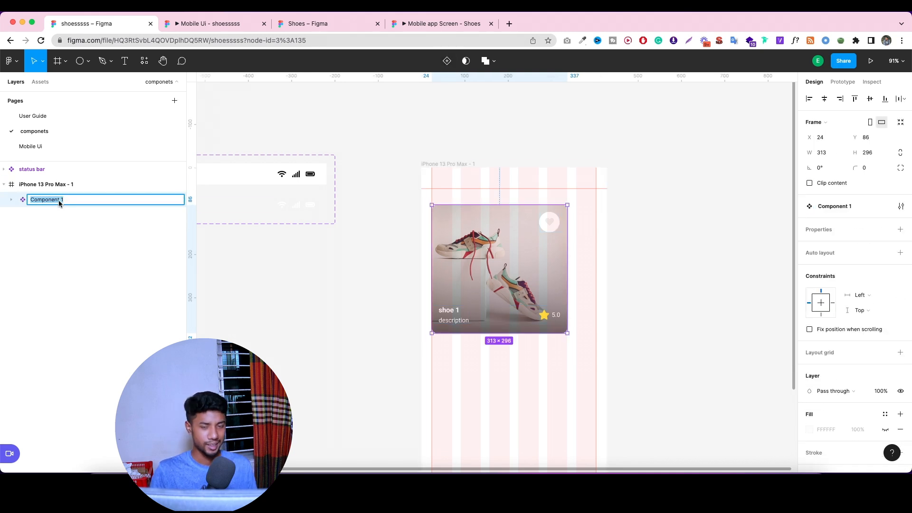
type("pr")
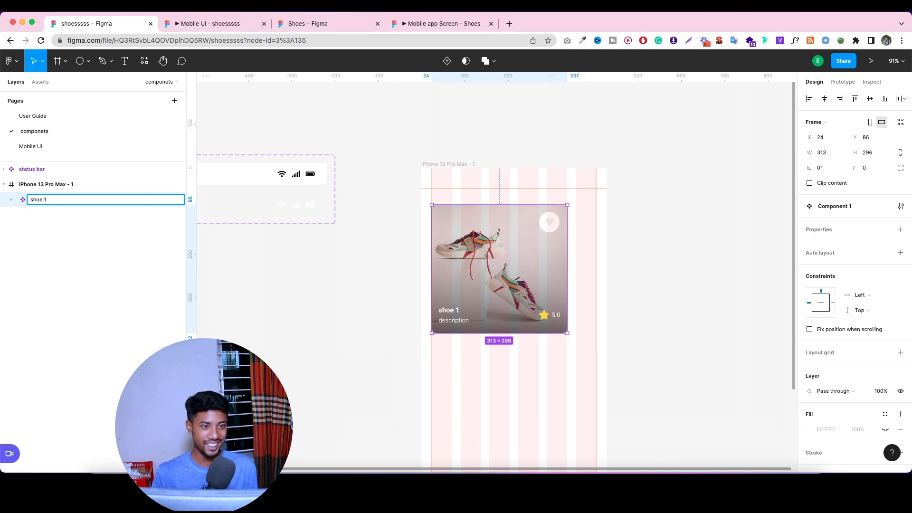
left_click(254, 332)
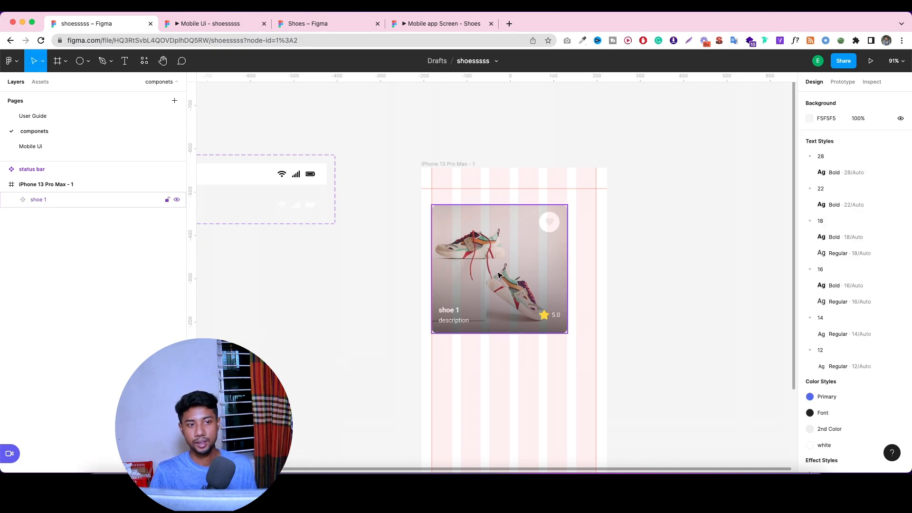
Cut the shoe 1 component out of the phone frame, paste it onto the canvas, and put it back inside the frame.
left_click_drag(500, 280, 525, 298)
key("super+x")
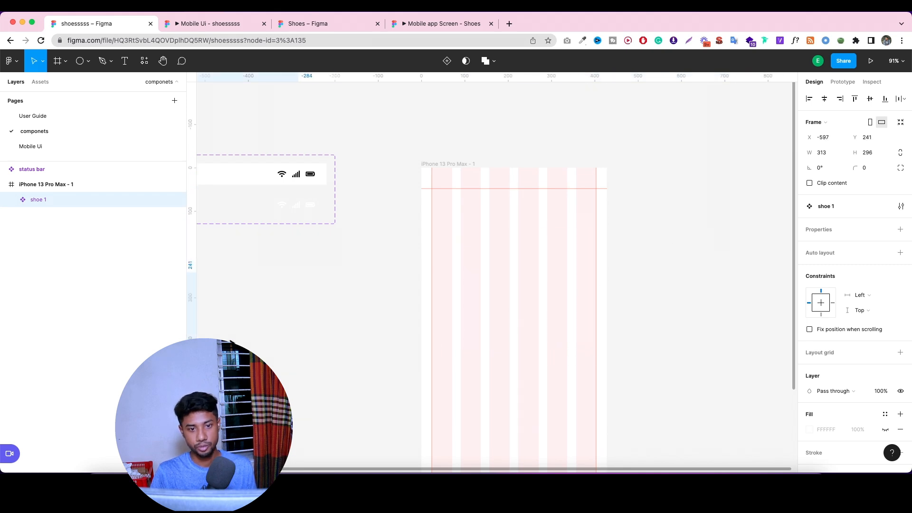
key("super+v")
scroll(473, 305, "down", 5)
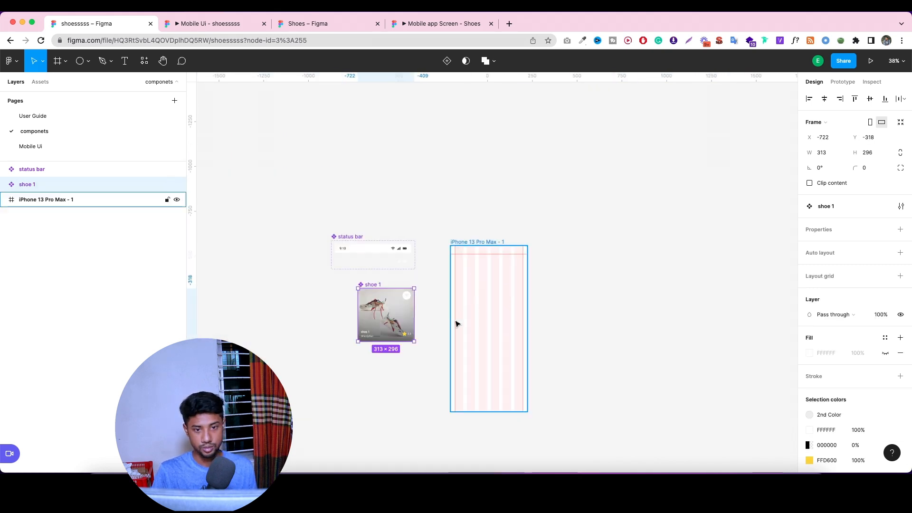
left_click_drag(400, 316, 498, 308)
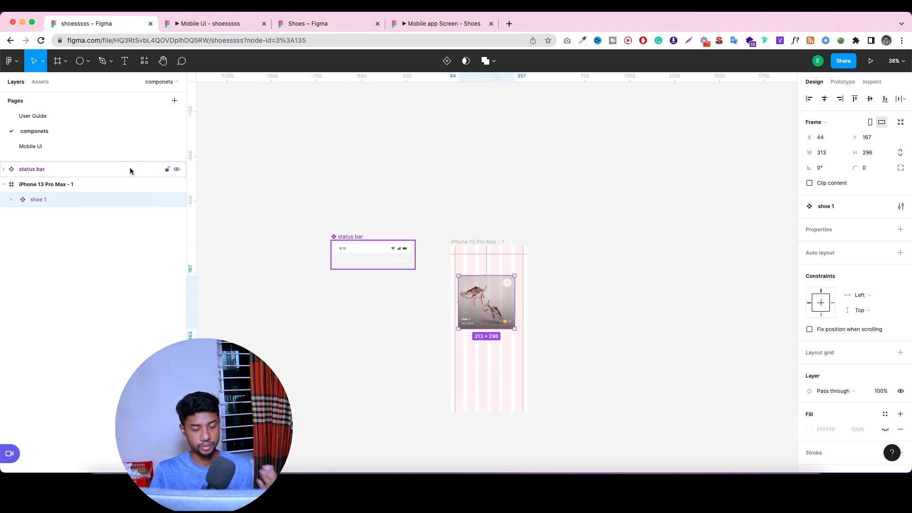
Check shoe 1 among the local components and move it out of the phone frame to X -872, Y -362, below the status bar component.
left_click(42, 85)
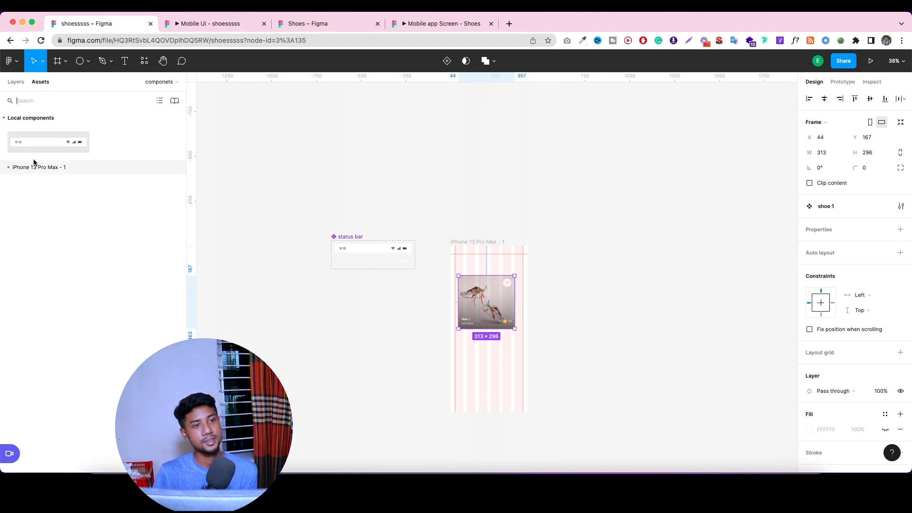
left_click(8, 167)
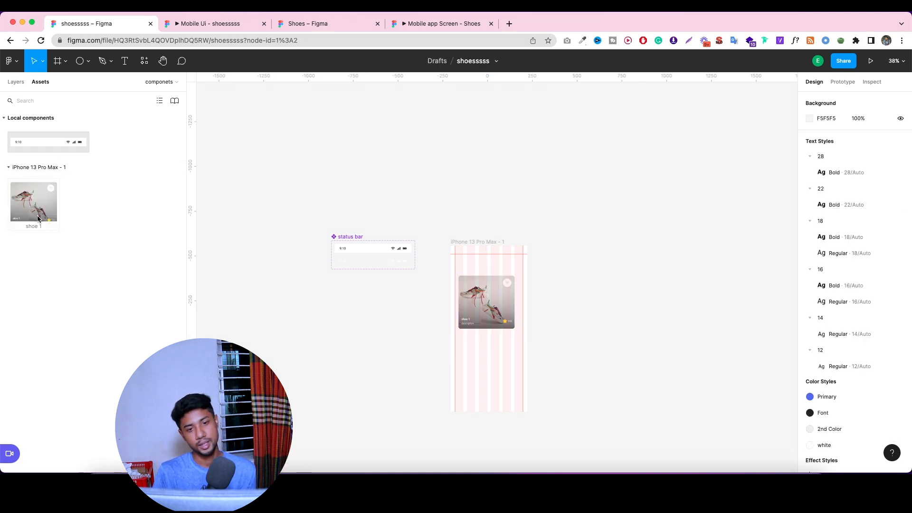
left_click(485, 301)
left_click_drag(490, 299, 367, 307)
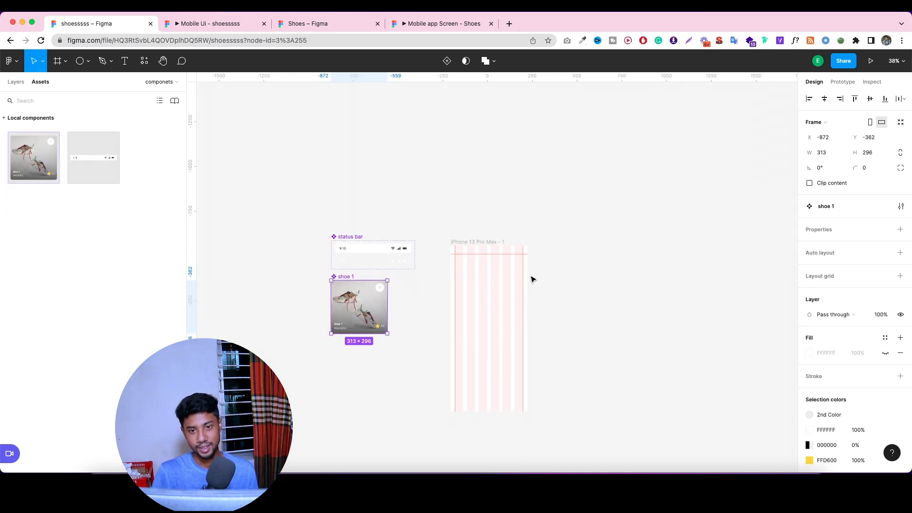
On the Mobile Ui page, place an instance of the shoe 1 component under the "Best for you" heading at X 24, Y 250.
left_click(15, 83)
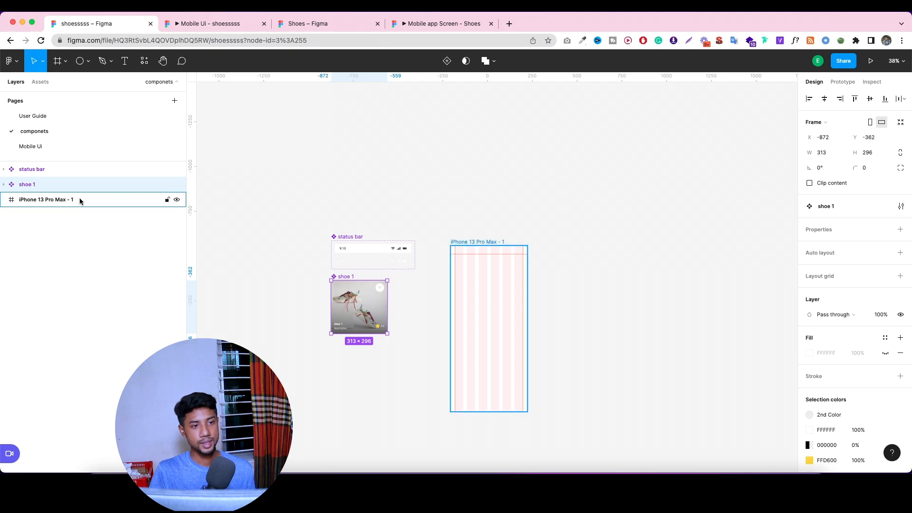
left_click(34, 147)
scroll(579, 304, "down", 5)
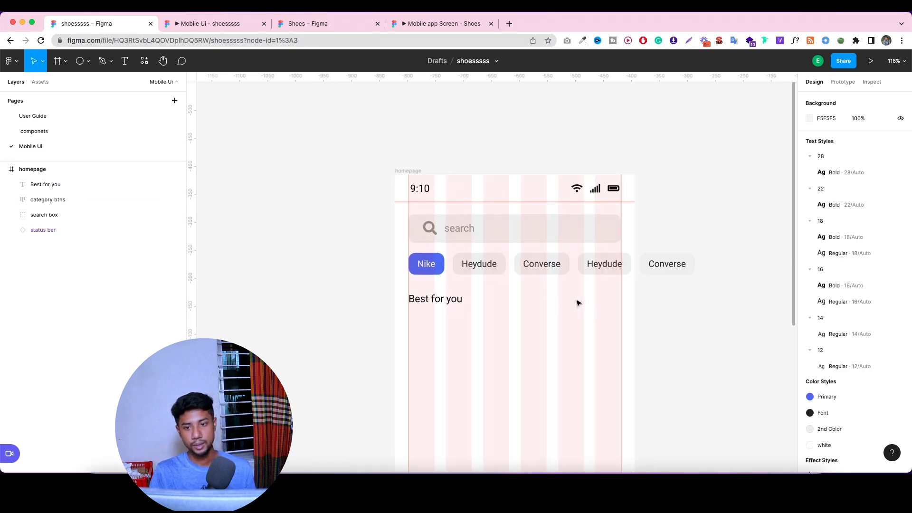
scroll(549, 238, "up", 2)
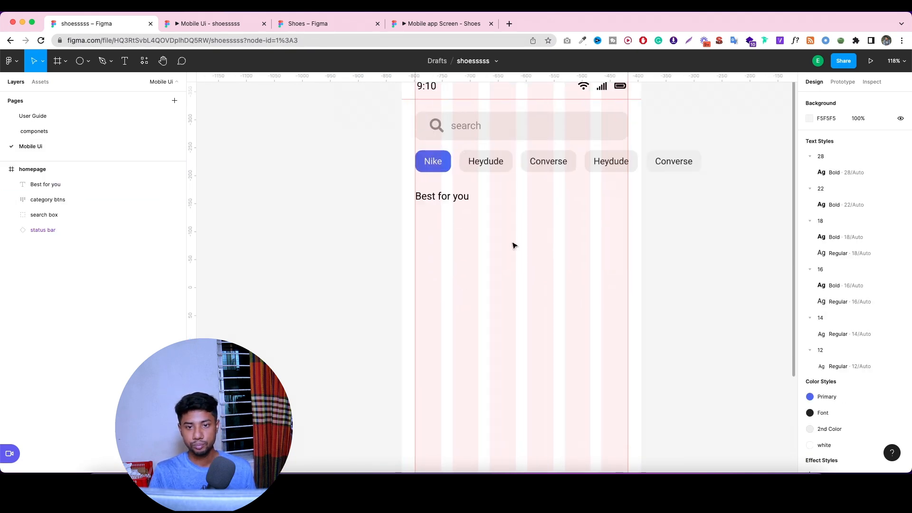
left_click(443, 197)
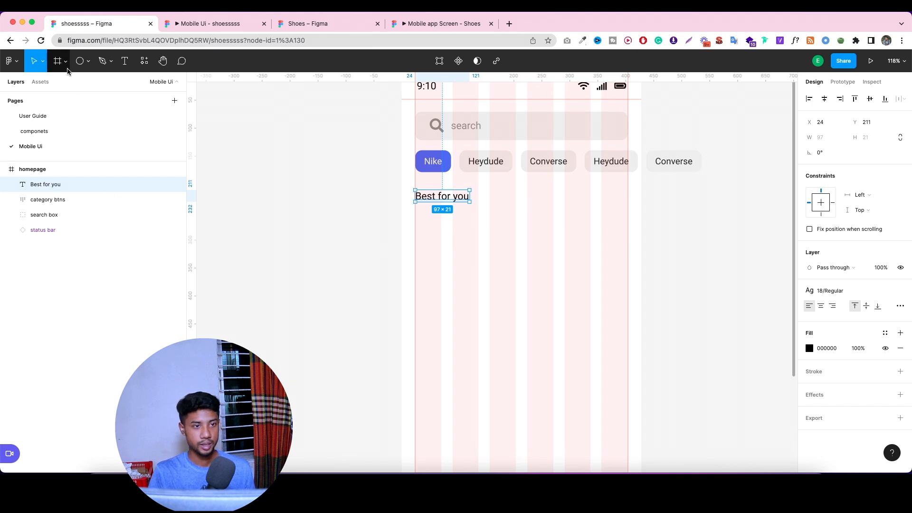
left_click(40, 82)
left_click_drag(54, 180, 540, 282)
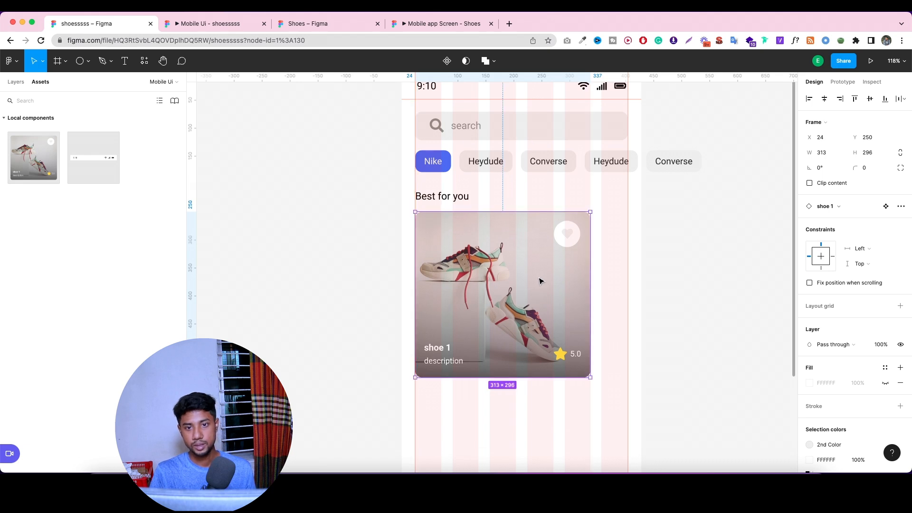
Duplicate the shoe 1 card twice alongside the original, placing the copies at X -463 and X -112, both at Y -136.
scroll(588, 265, "down", 5)
scroll(587, 267, "up", 2)
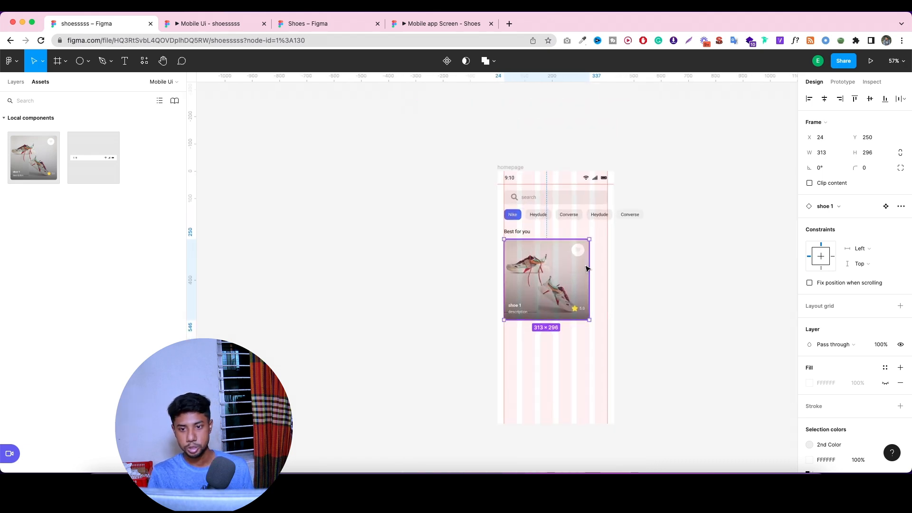
scroll(586, 268, "up", 2)
mouse_move(540, 275)
left_mouse_down()
mouse_move(785, 281)
mouse_move(774, 276)
left_mouse_up()
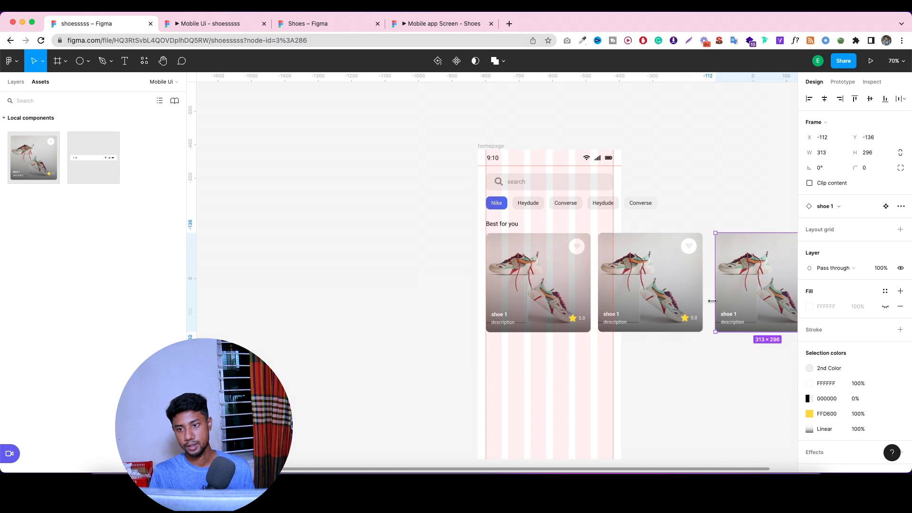
scroll(707, 306, "down", 3)
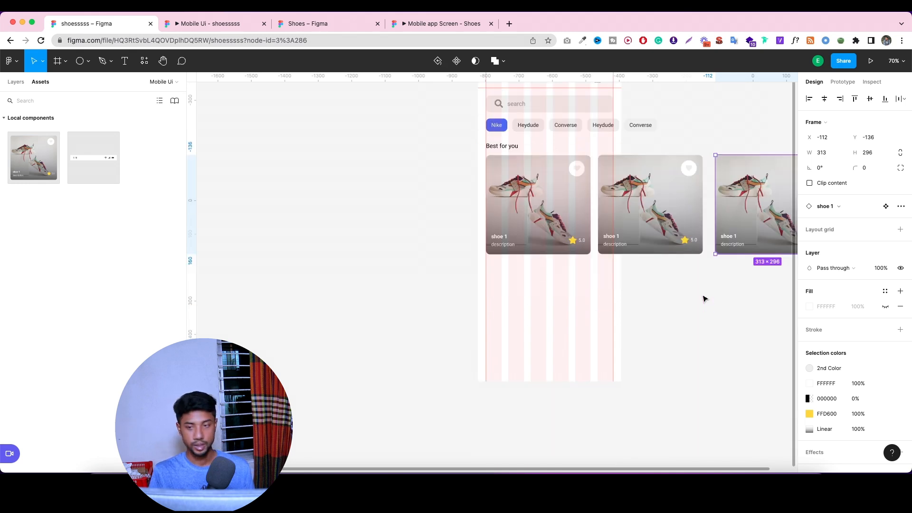
scroll(704, 298, "down", 5)
scroll(748, 282, "up", 1)
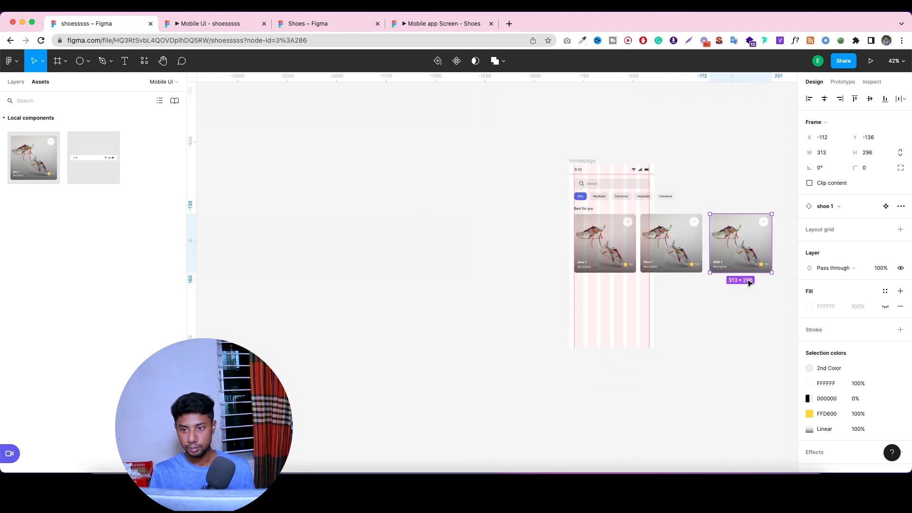
scroll(747, 282, "up", 2)
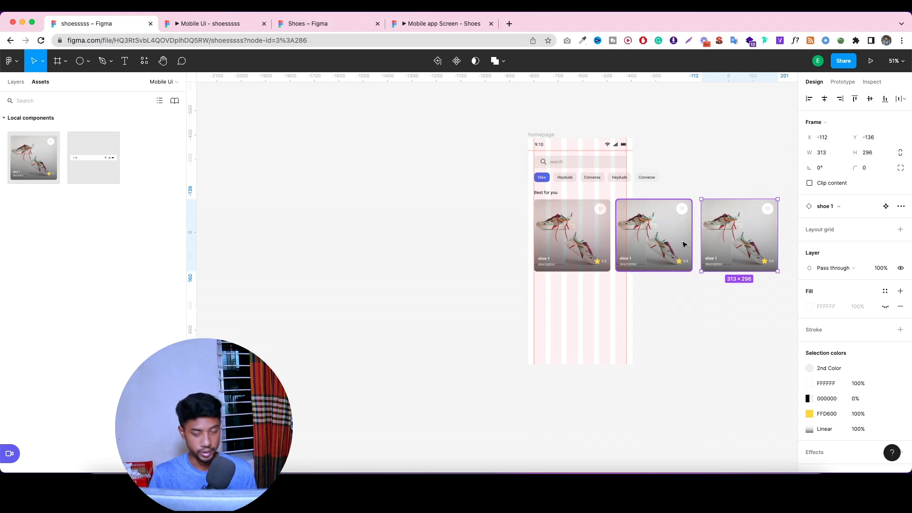
Change the title text to "shoe 2" on the second card and "shoe 3" on the third card.
scroll(684, 243, "up", 3)
scroll(710, 226, "up", 2)
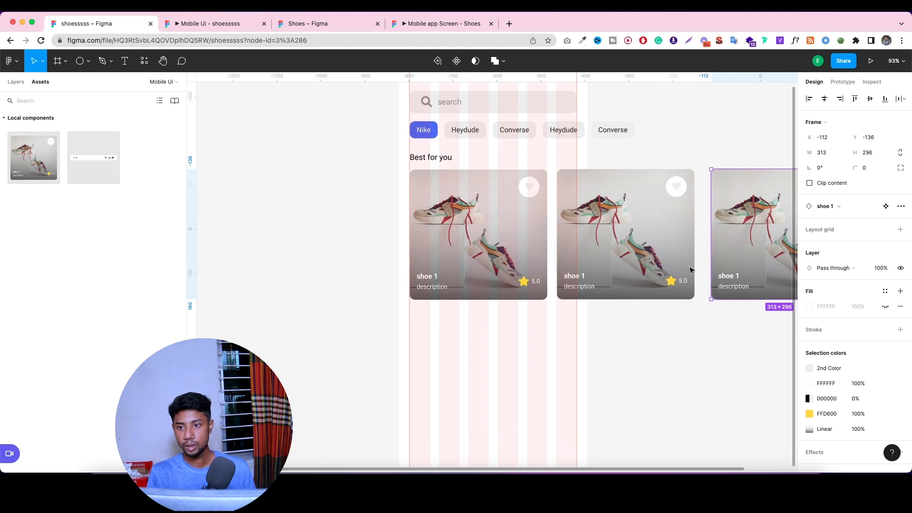
left_click(577, 278)
left_click(15, 82)
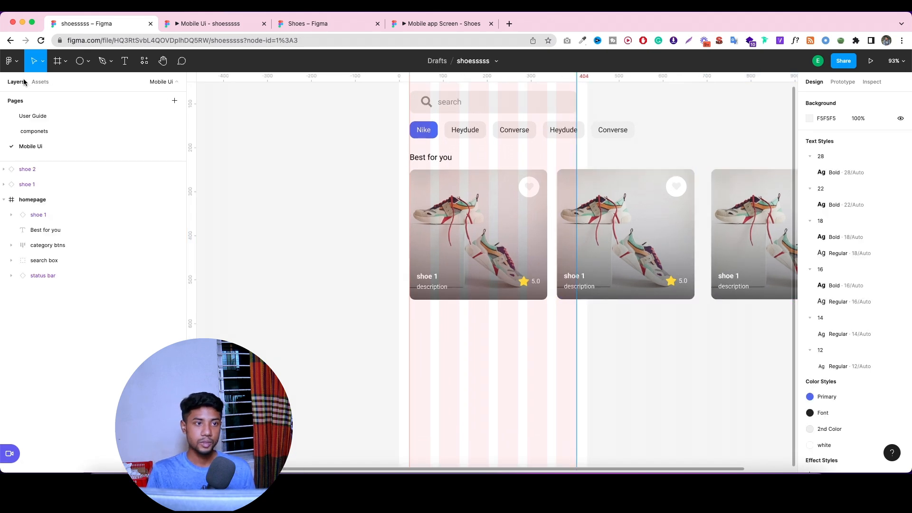
double_click(588, 284)
double_click(585, 279)
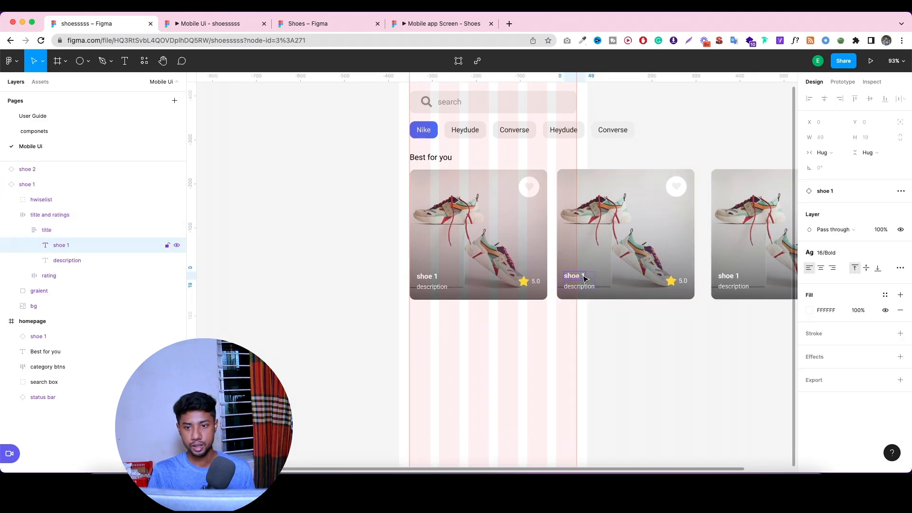
double_click(584, 278)
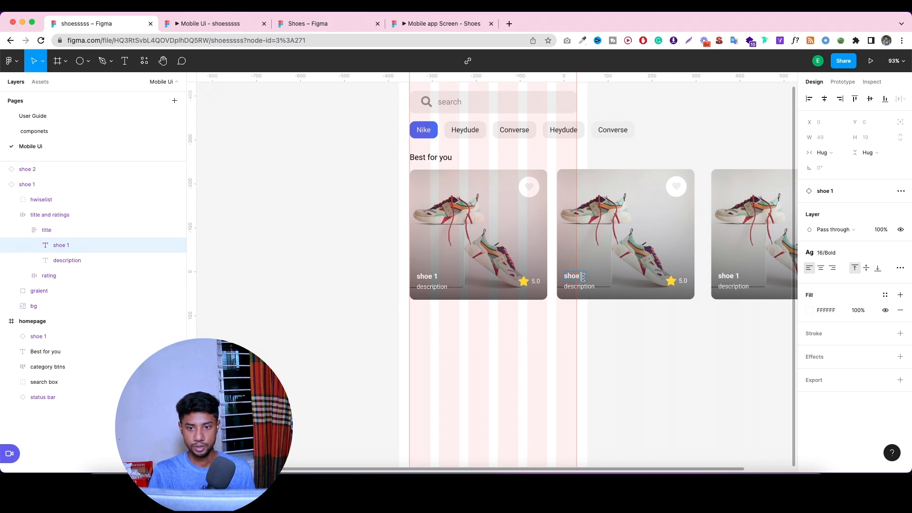
type("shoe 2")
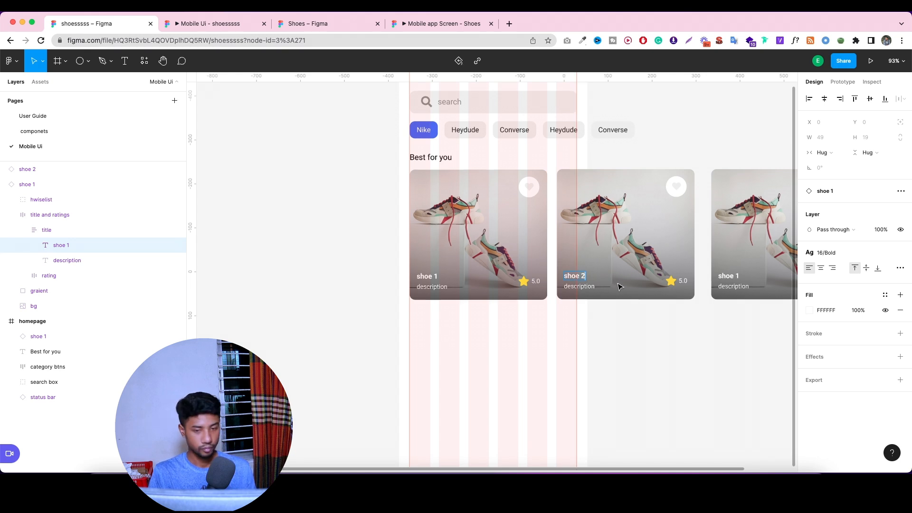
double_click(735, 275)
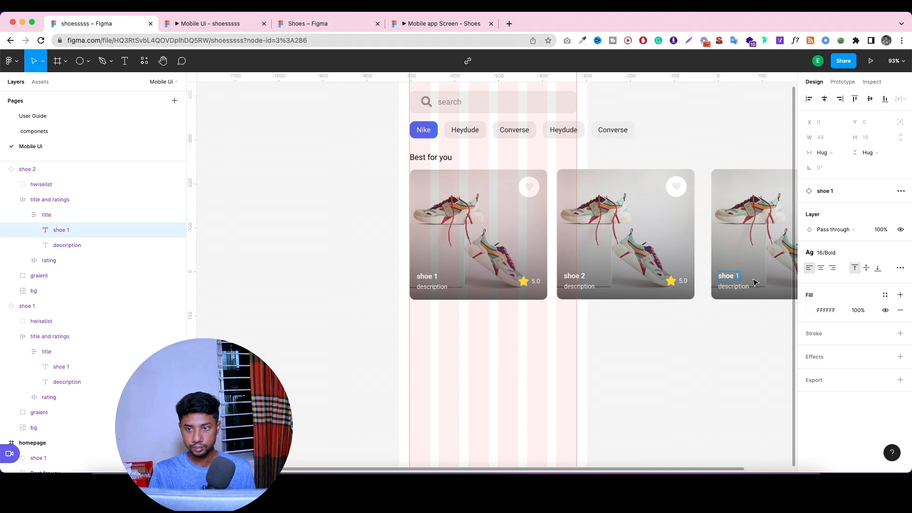
type("shoe 3")
Replace the shoe 2 card's bg image with the grey-and-blue sneaker photo from the shoes img folder, hiding the gradient only during the swap.
left_click(674, 290)
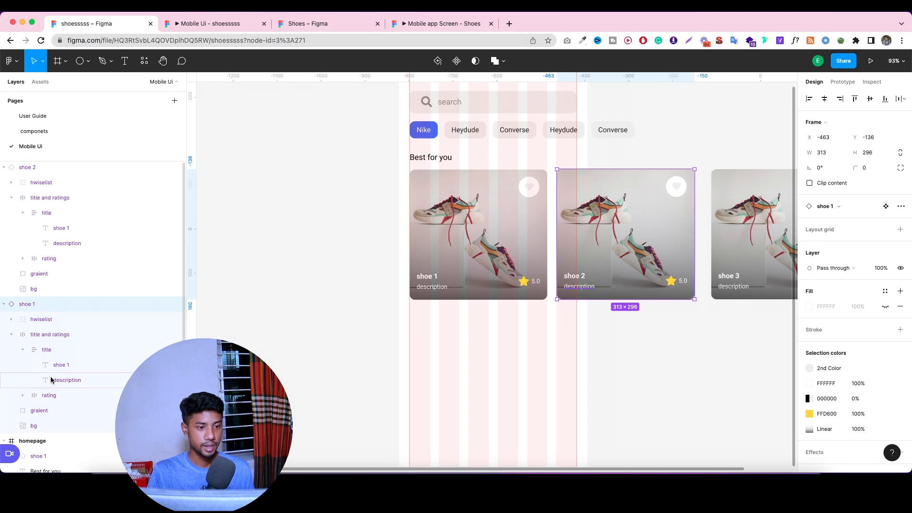
scroll(49, 404, "down", 1)
left_click(53, 414)
scroll(110, 357, "down", 3)
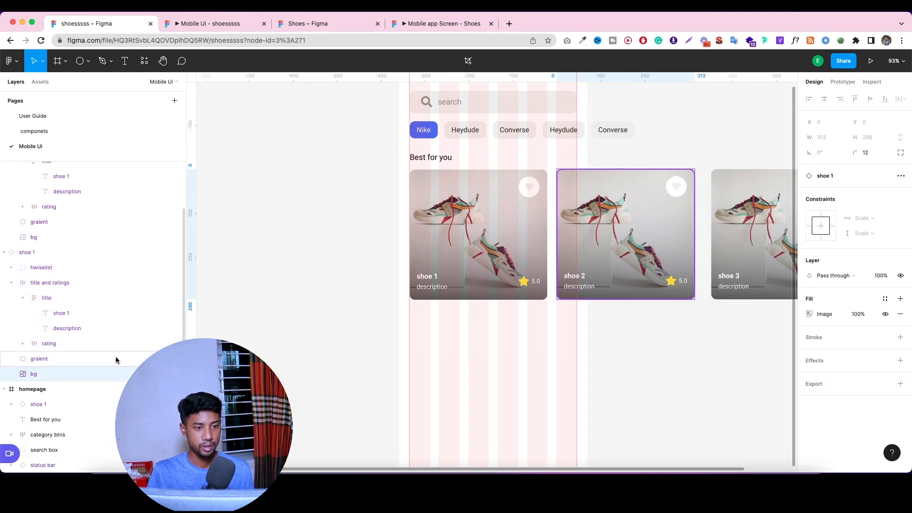
left_click(173, 359)
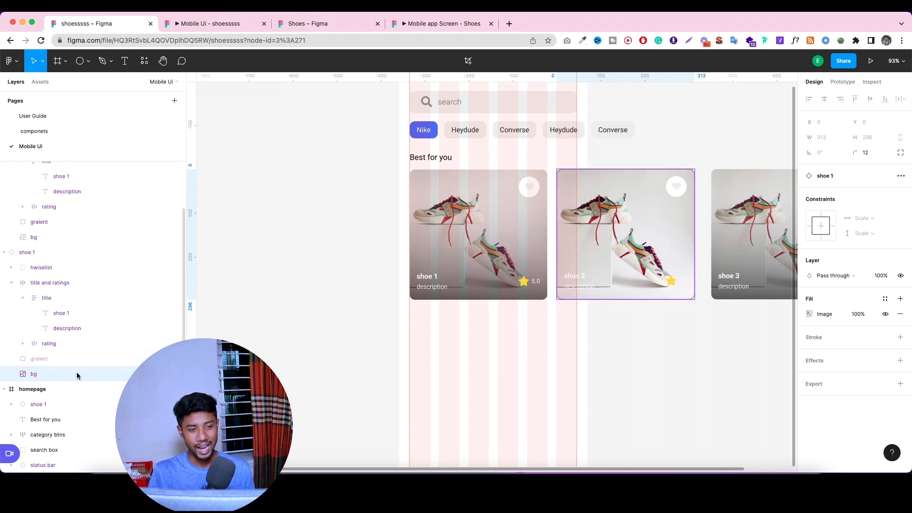
key("super+shift+k")
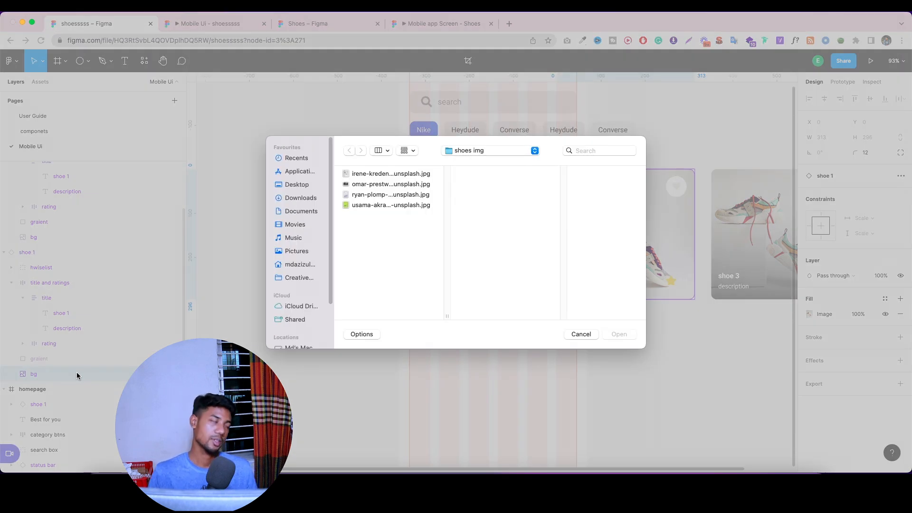
left_click(380, 183)
left_click(619, 333)
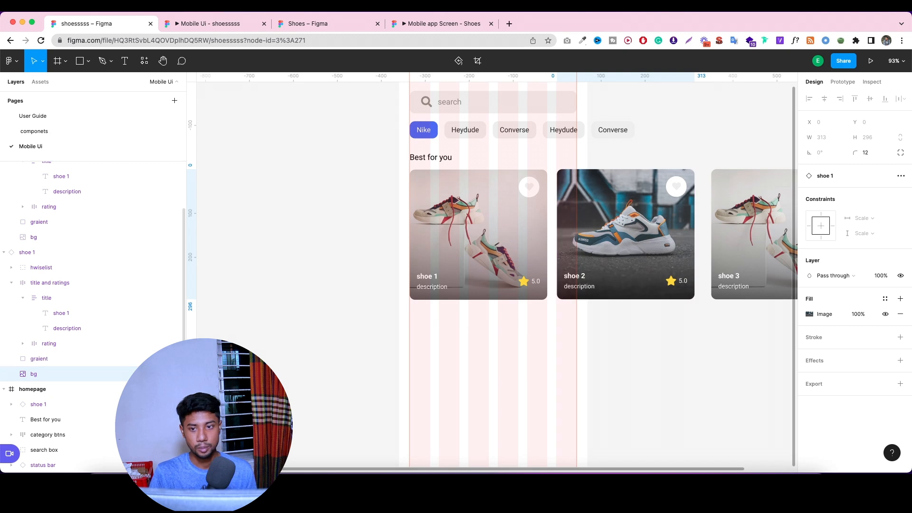
left_click(174, 358)
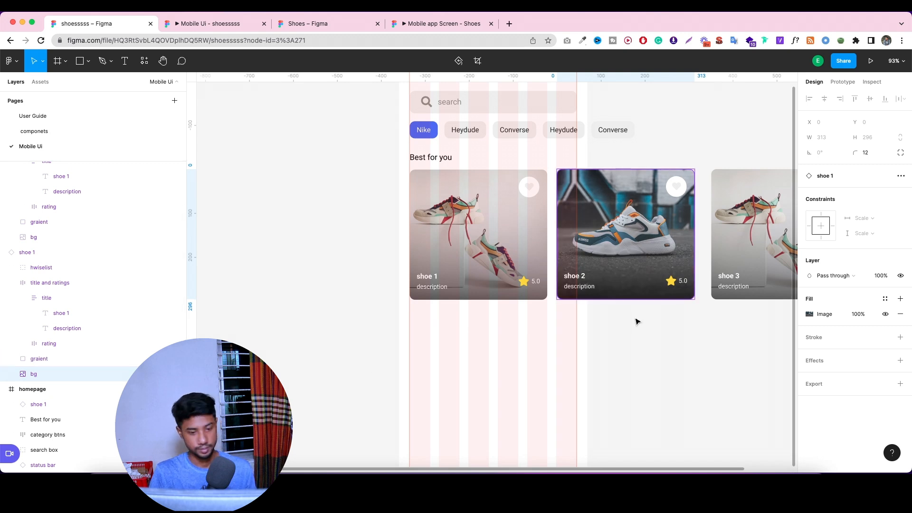
Replace the shoe 3 card's bg image with the pastel sneaker photo from the shoes img folder, hiding the gradient only during the swap.
scroll(637, 321, "down", 3)
scroll(743, 289, "up", 8)
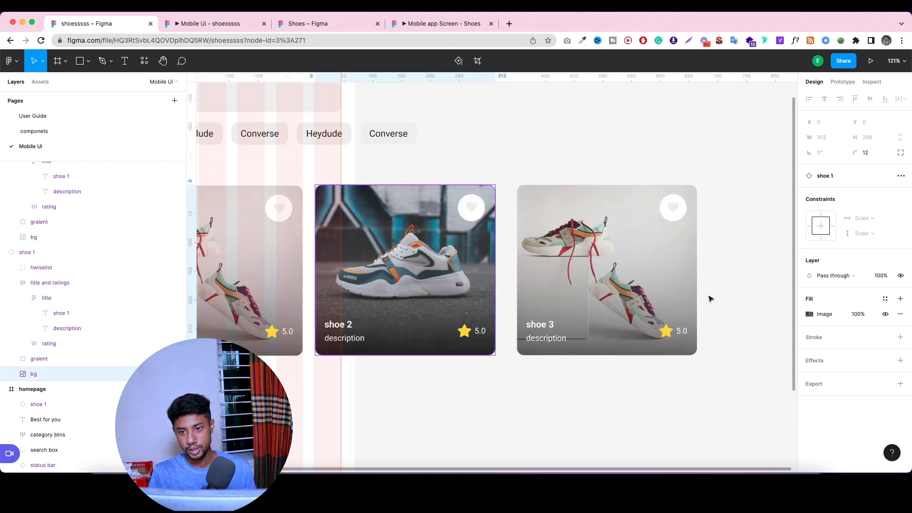
left_click(646, 286)
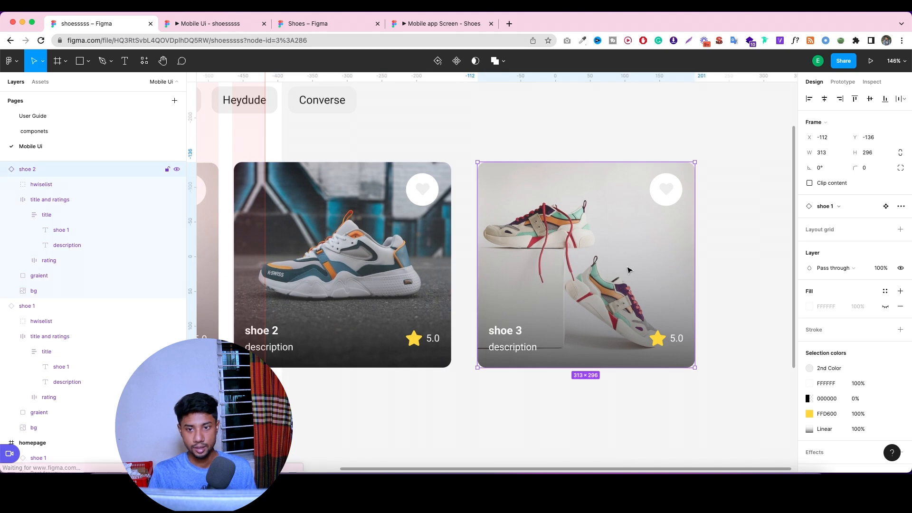
left_click(58, 280)
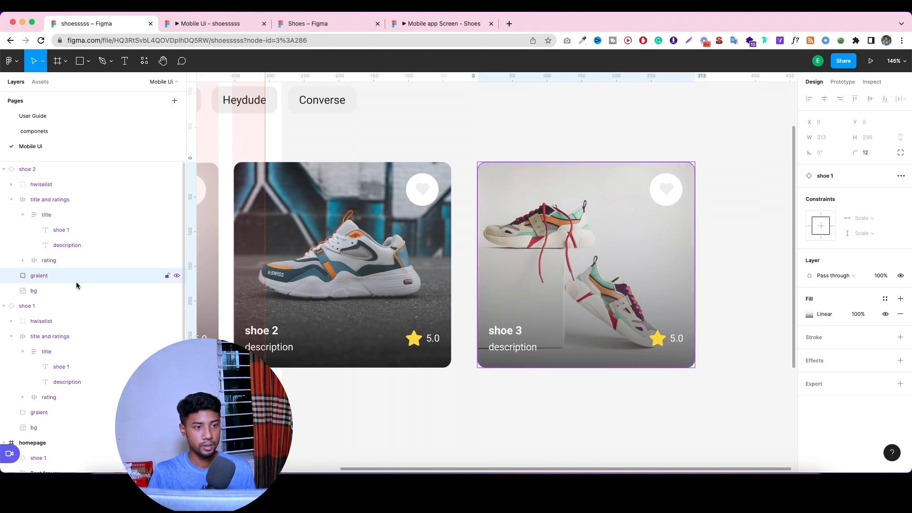
left_click(176, 276)
left_click(85, 291)
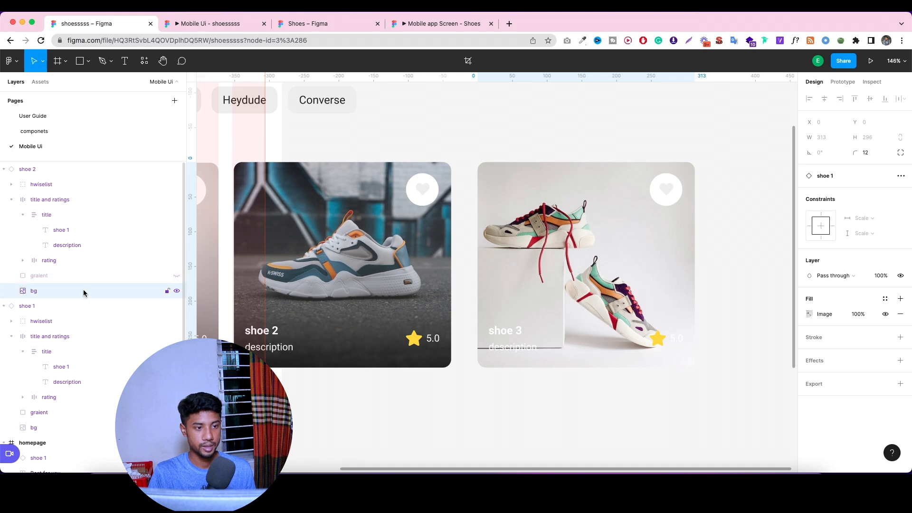
key("super+shift+k")
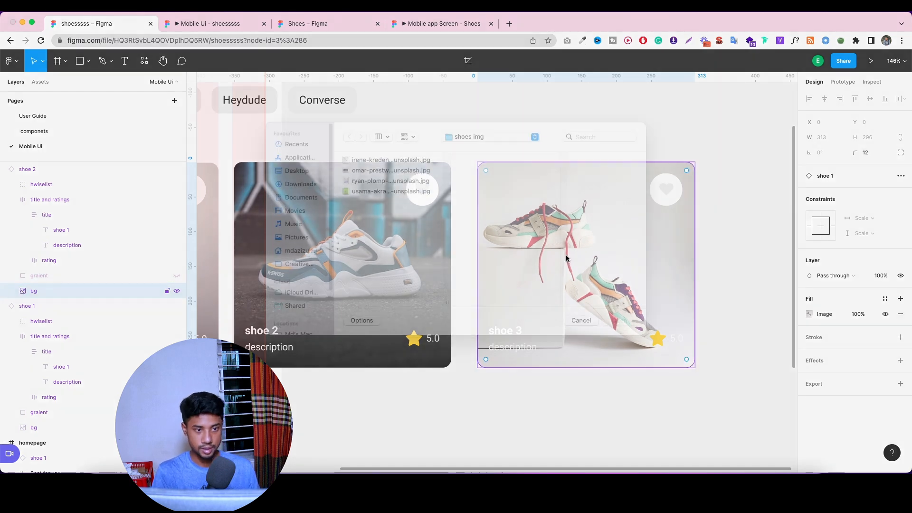
left_click(407, 196)
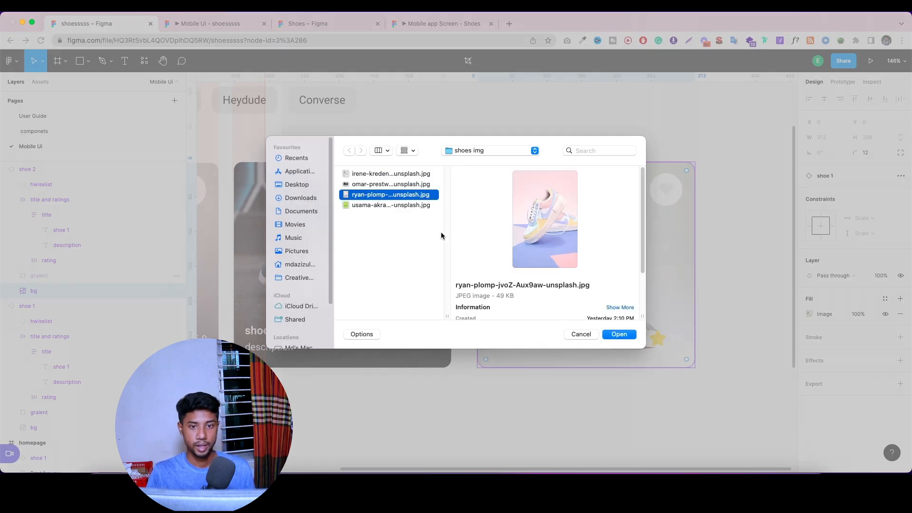
left_click(631, 338)
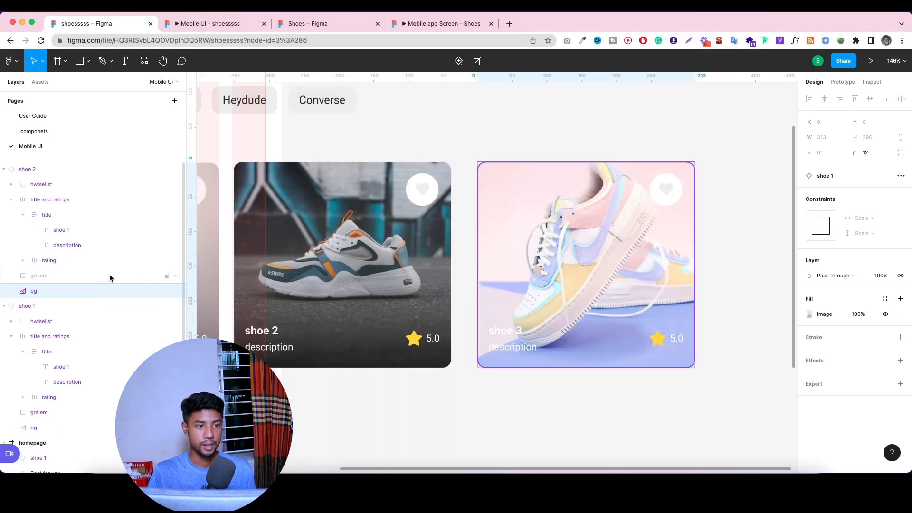
left_click(177, 276)
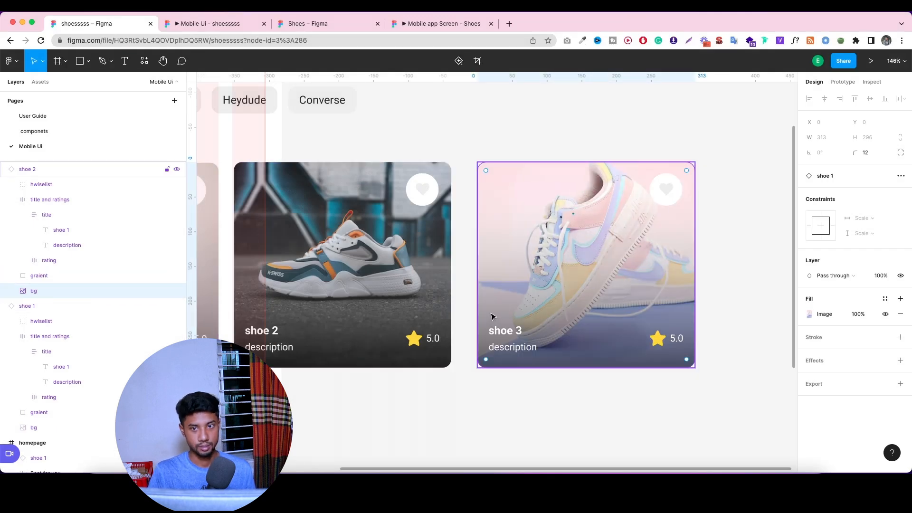
Collapse the two card copies' layers and move both into the homepage frame, above its existing shoe 1 layer.
scroll(490, 318, "down", 5)
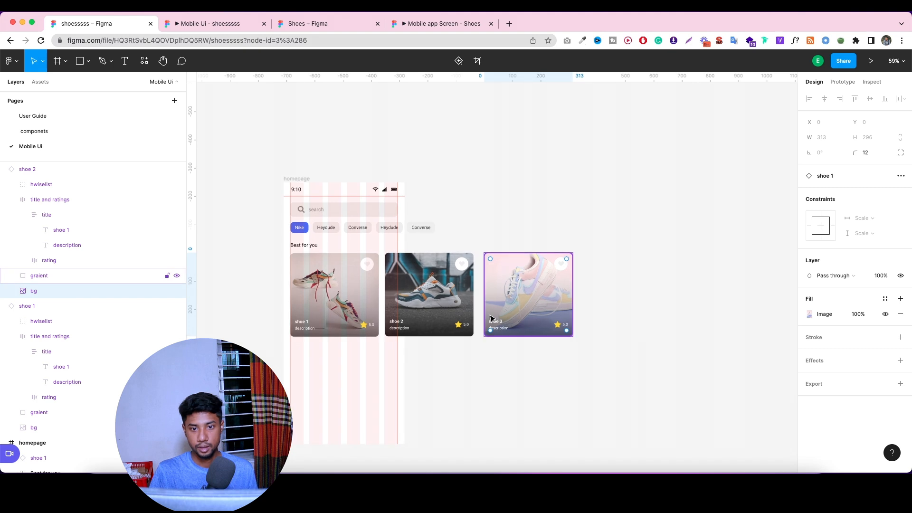
scroll(490, 317, "down", 5)
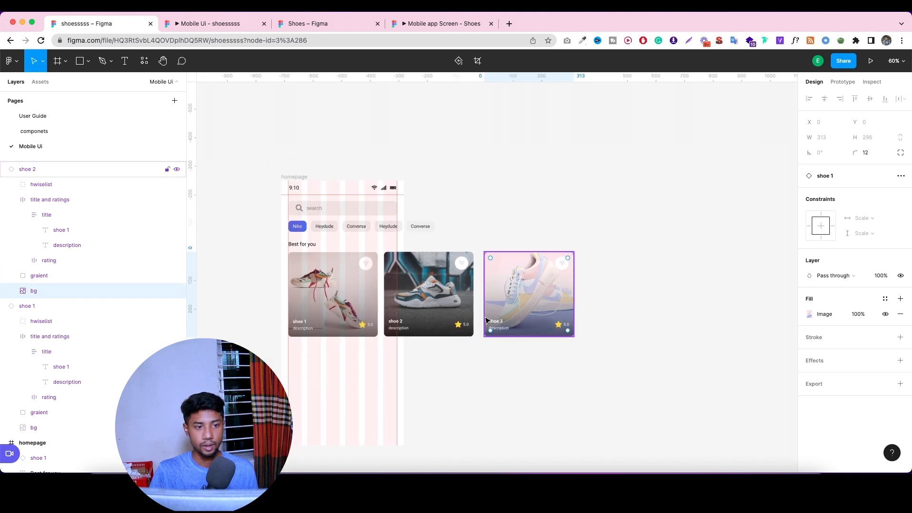
scroll(454, 316, "up", 5)
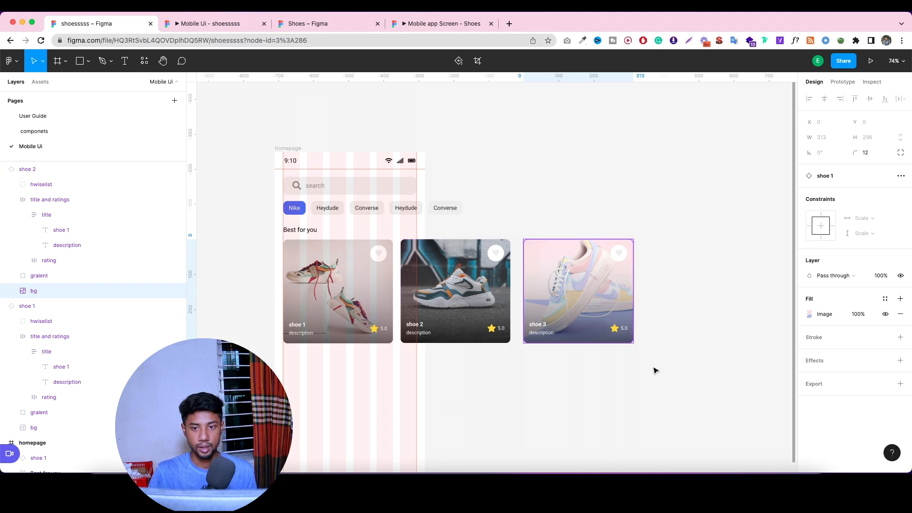
left_click_drag(656, 367, 366, 315)
left_click(556, 171)
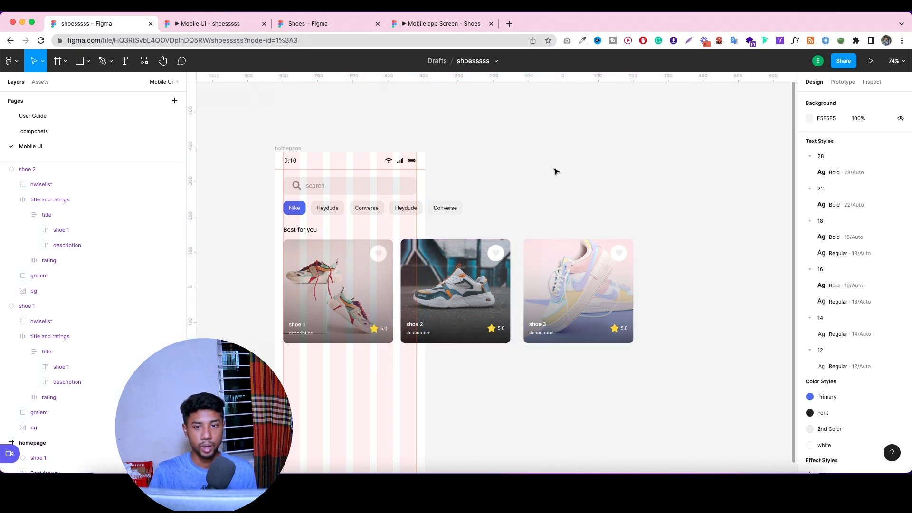
left_click(8, 170)
left_click(5, 185)
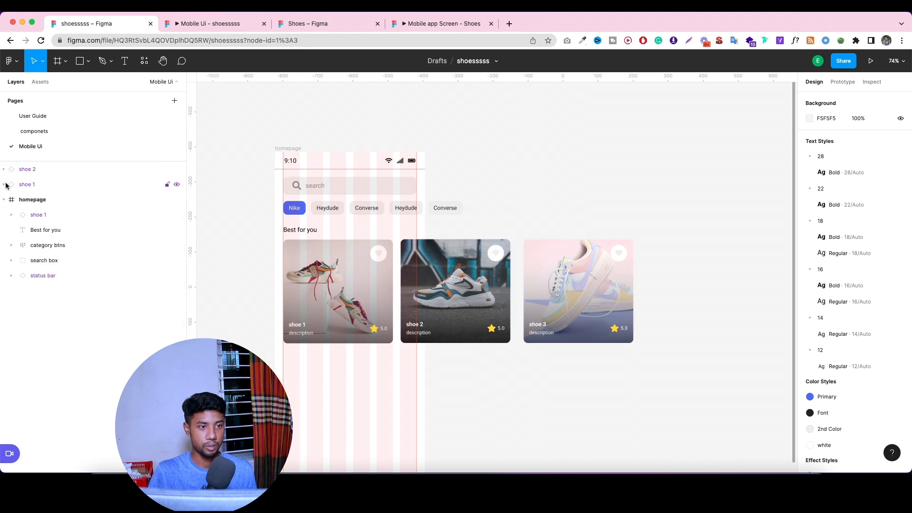
left_click(62, 181)
left_click(54, 170, "shift")
left_click_drag(54, 171, 43, 208)
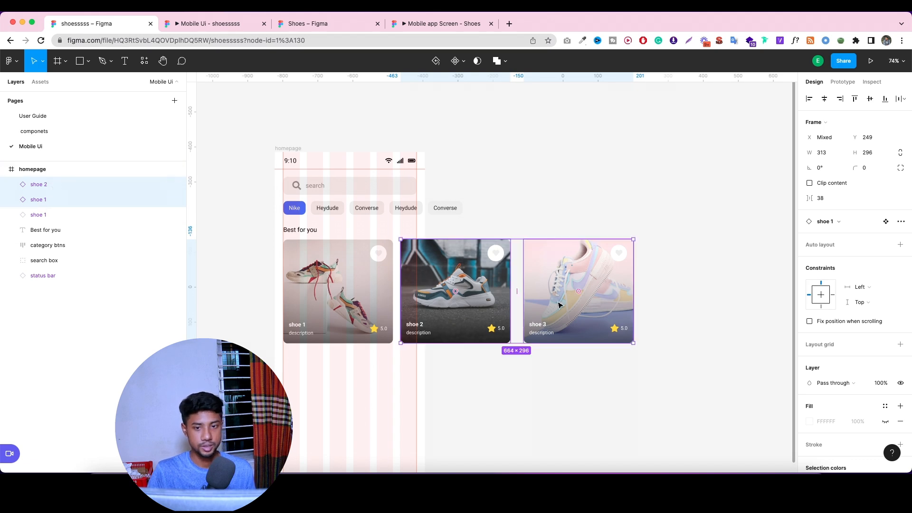
Group the three shoe cards under "Best for you" into one horizontal auto layout frame.
left_click(63, 217)
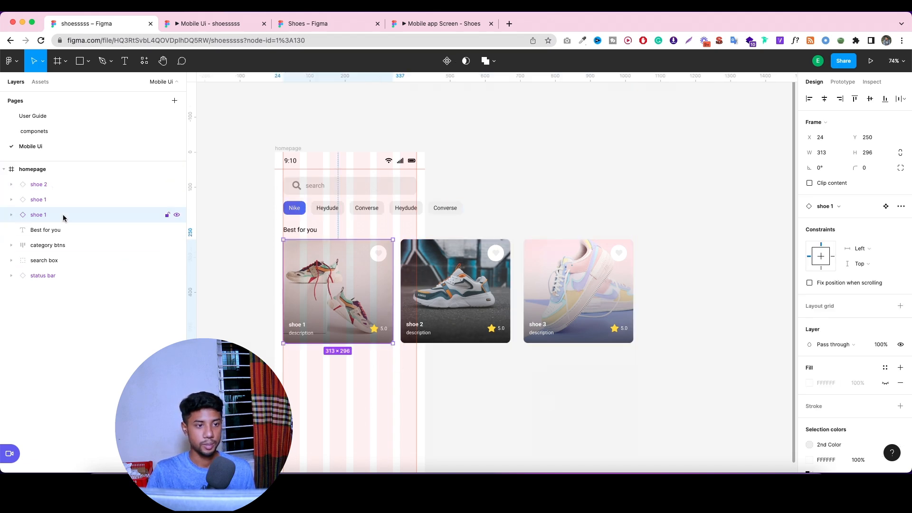
left_click(61, 185)
left_click(55, 200)
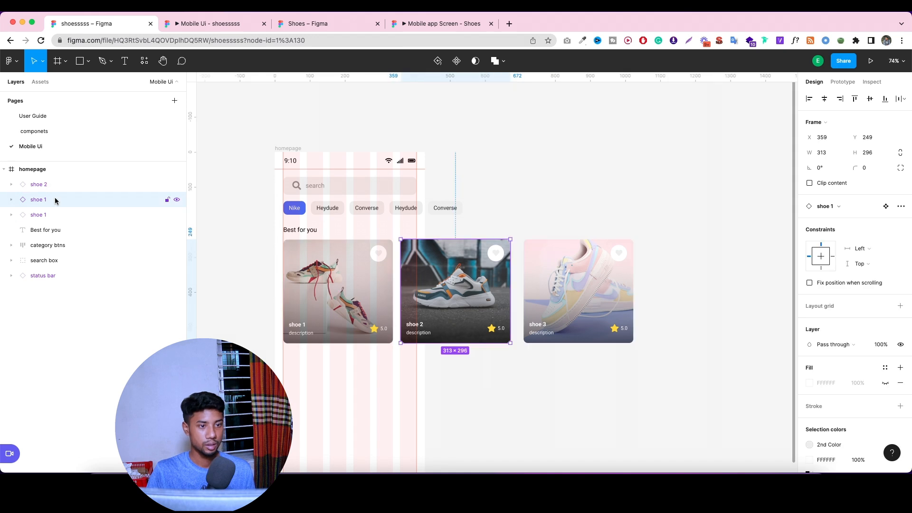
left_click(55, 185, "shift")
left_click(55, 212, "shift")
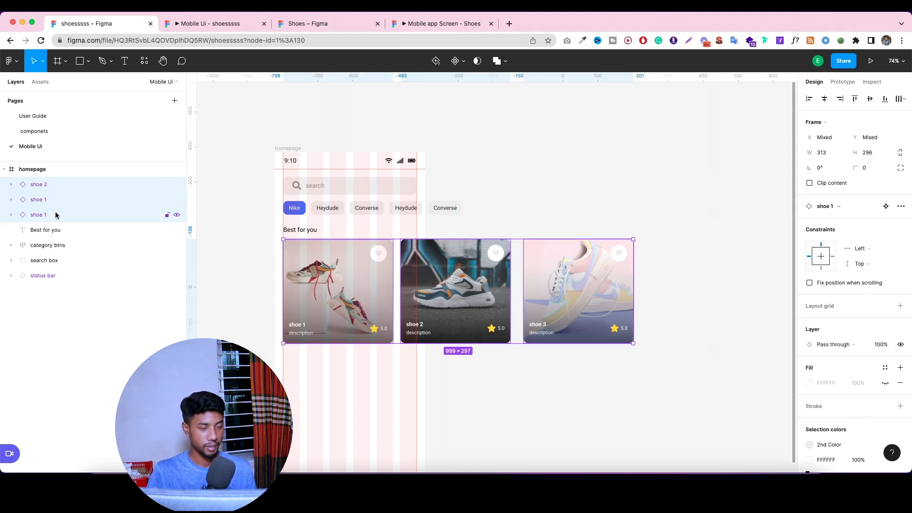
key("shift+a")
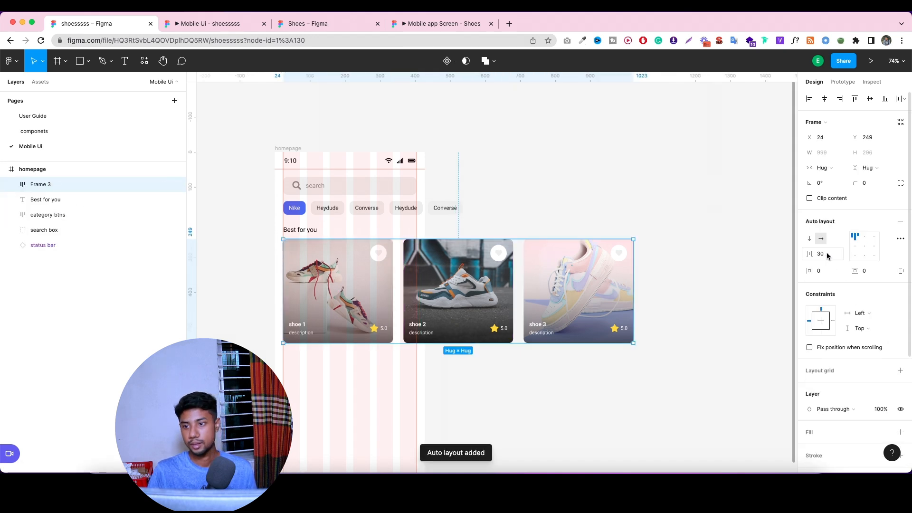
Set the spacing between the three shoe cards in the auto layout row to 20.
left_click(827, 256)
key("Down")
key("Down")
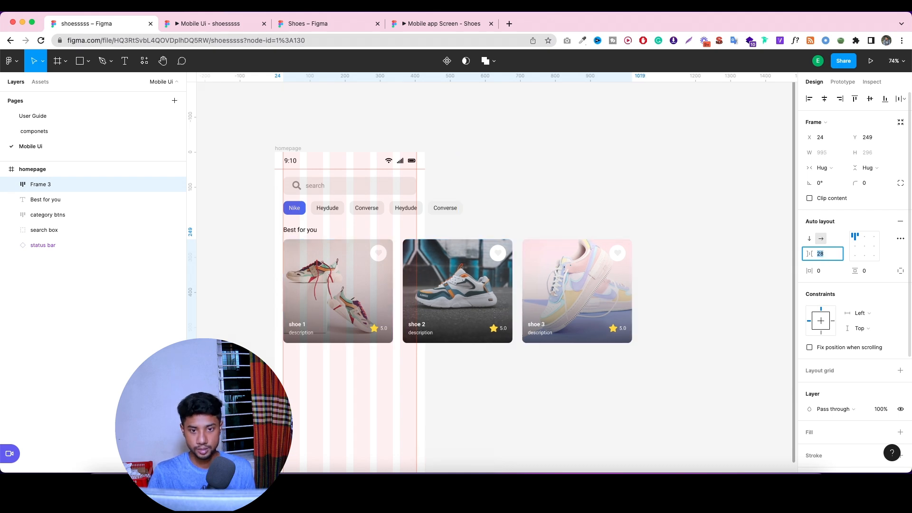
key("Down")
key("Down")
key("Down")
key("Down")
key("Down")
key("Down")
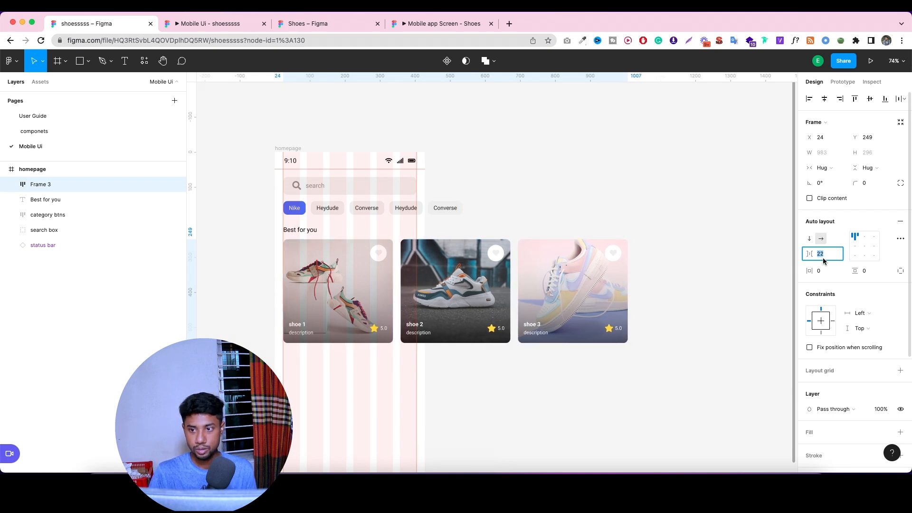
key("Down")
key("Down")
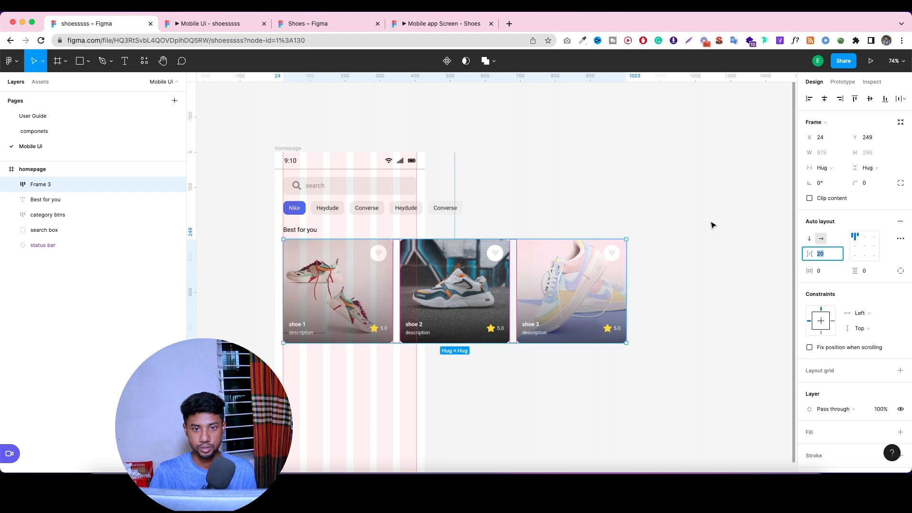
left_click(650, 236)
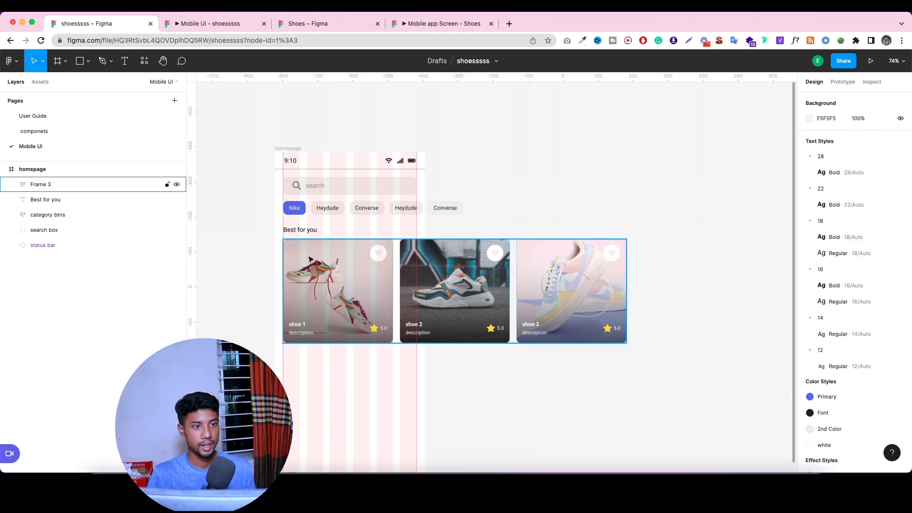
Rename the shoe cards' auto layout frame as "products slider".
double_click(85, 186)
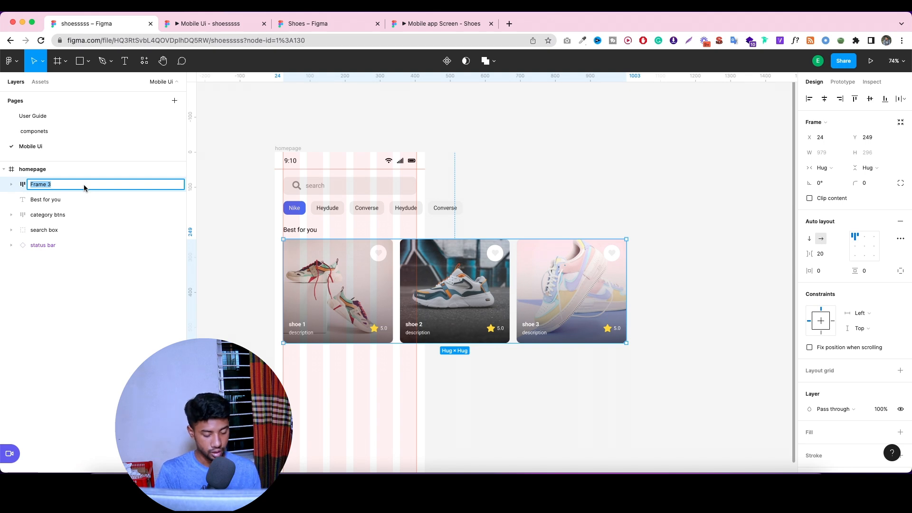
type("products slider")
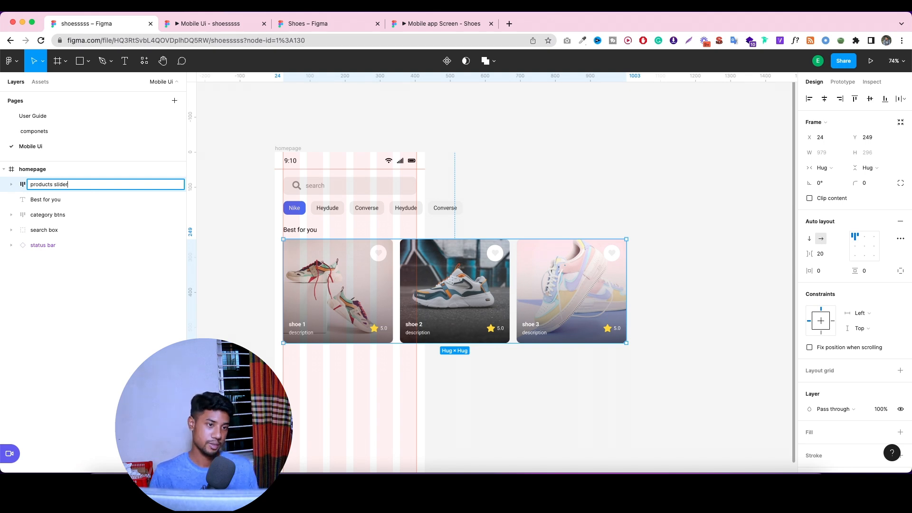
left_click(95, 249)
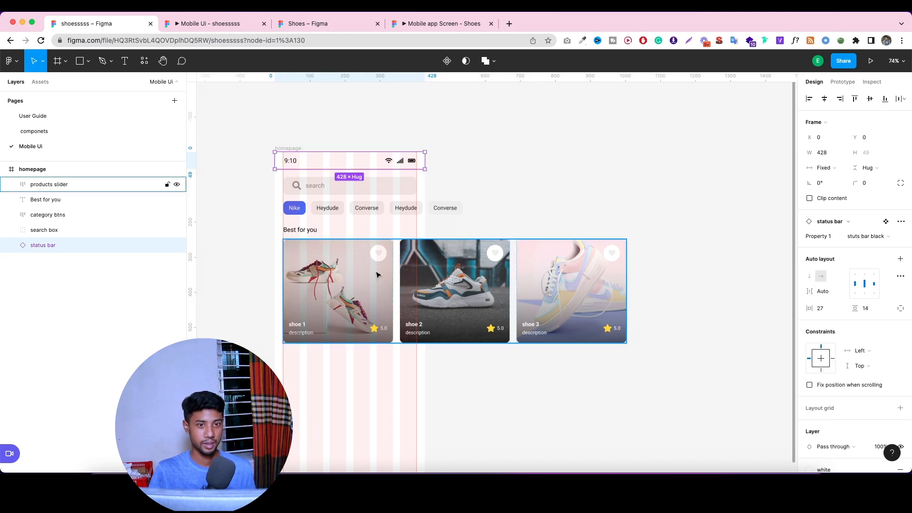
Turn on content clipping for the homepage frame.
scroll(389, 281, "down", 3)
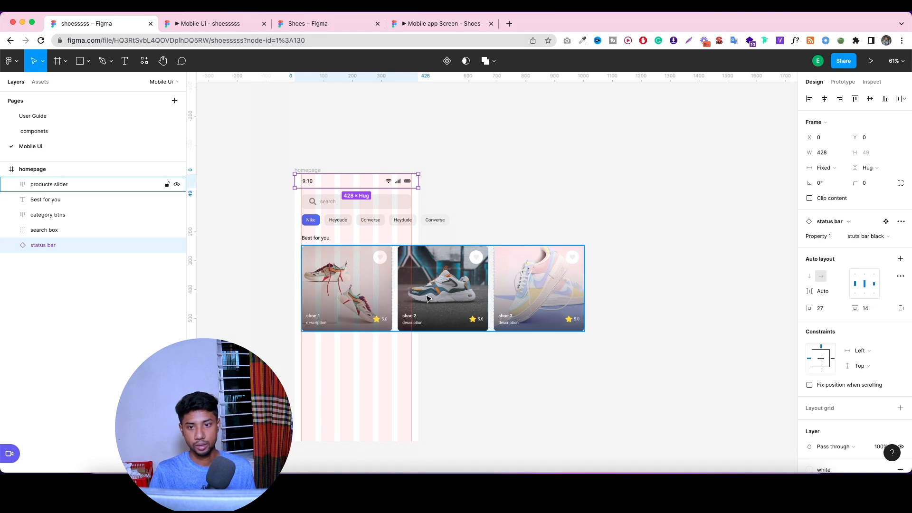
scroll(427, 295, "down", 2)
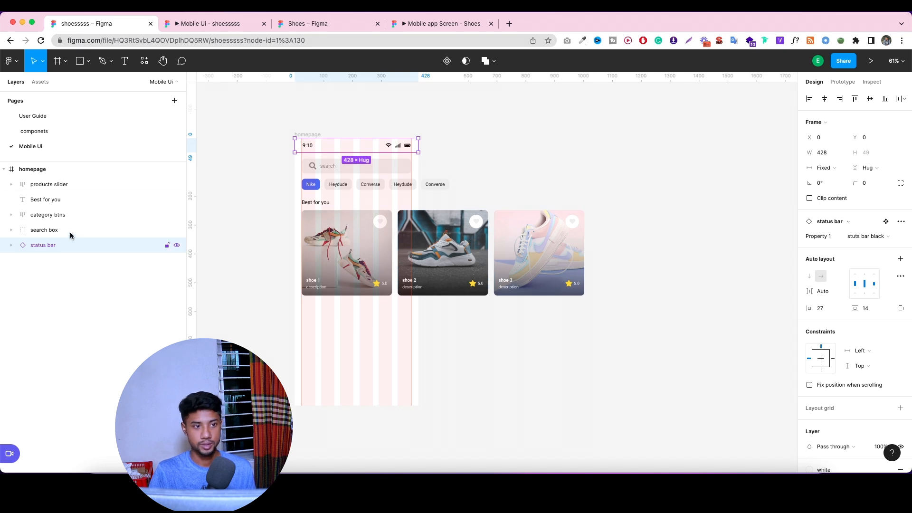
key("Escape")
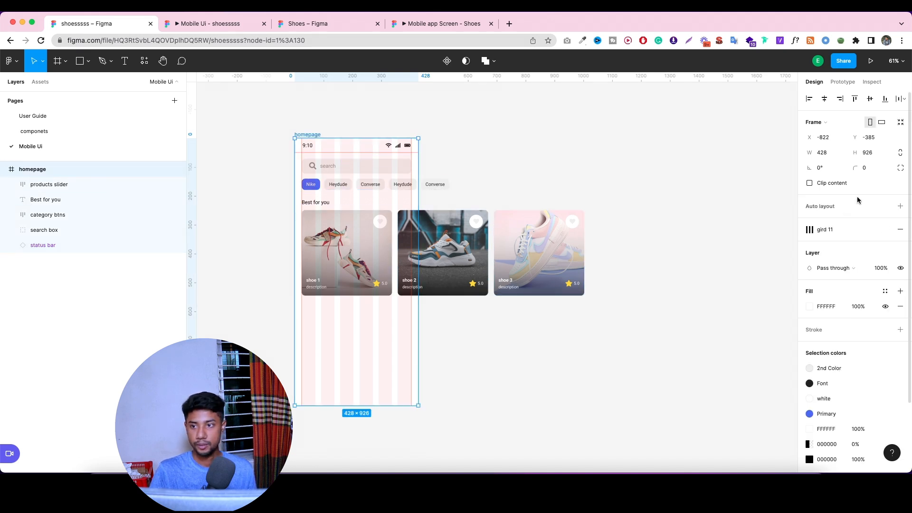
left_click(838, 183)
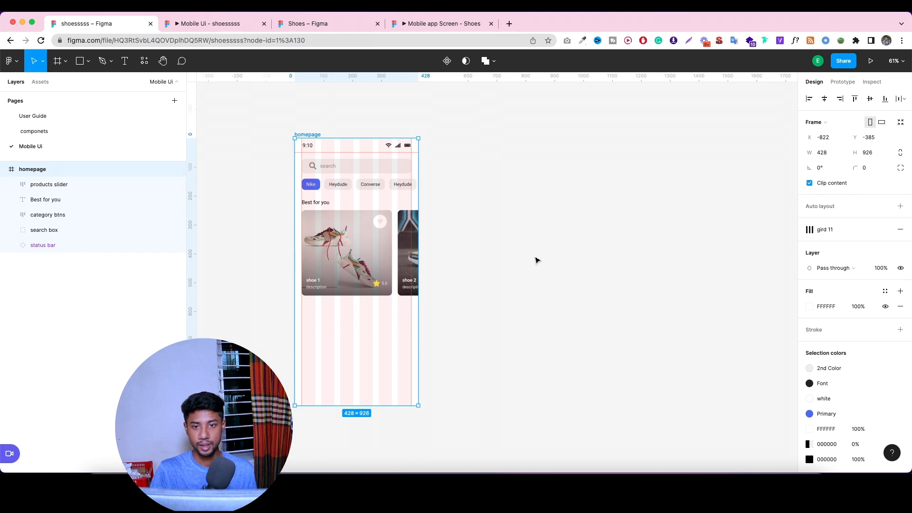
Narrow the products slider to 404 wide, ending at the homepage frame's edge, and open its overflow scrolling options.
left_click(344, 252)
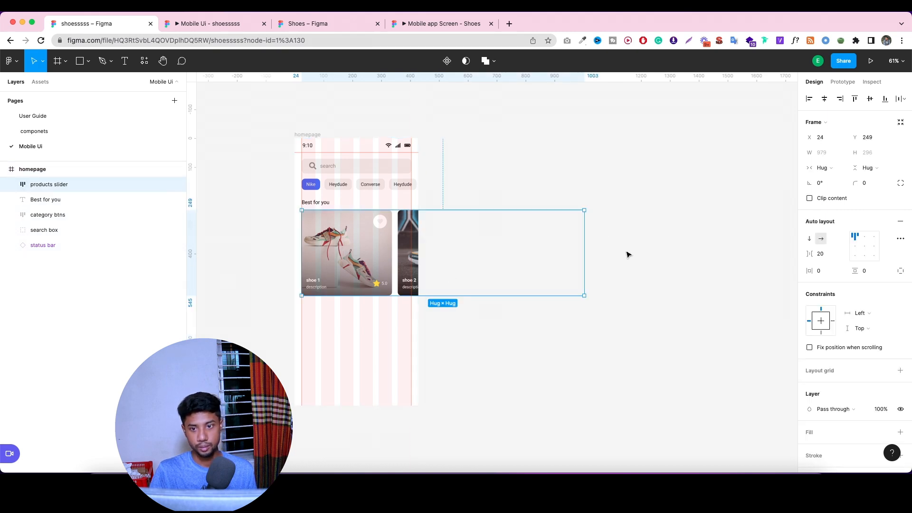
left_click_drag(583, 237, 418, 235)
left_click(842, 82)
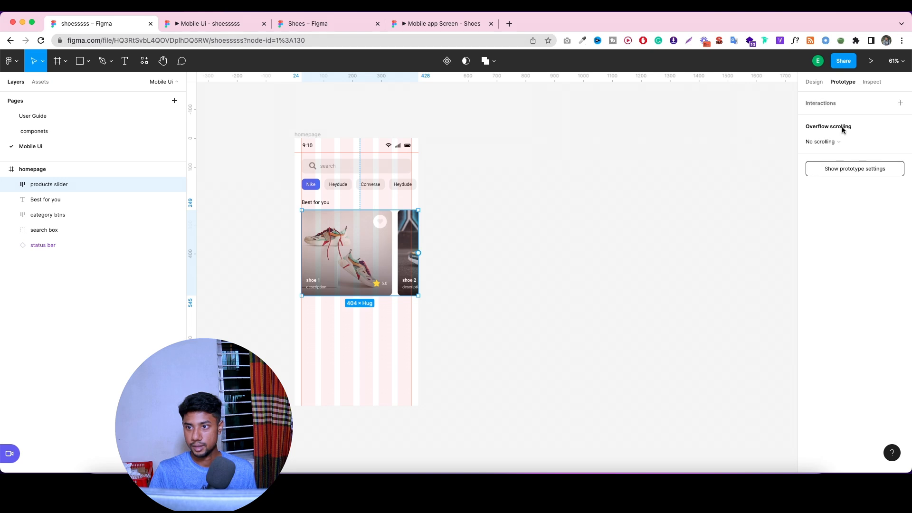
left_click(837, 142)
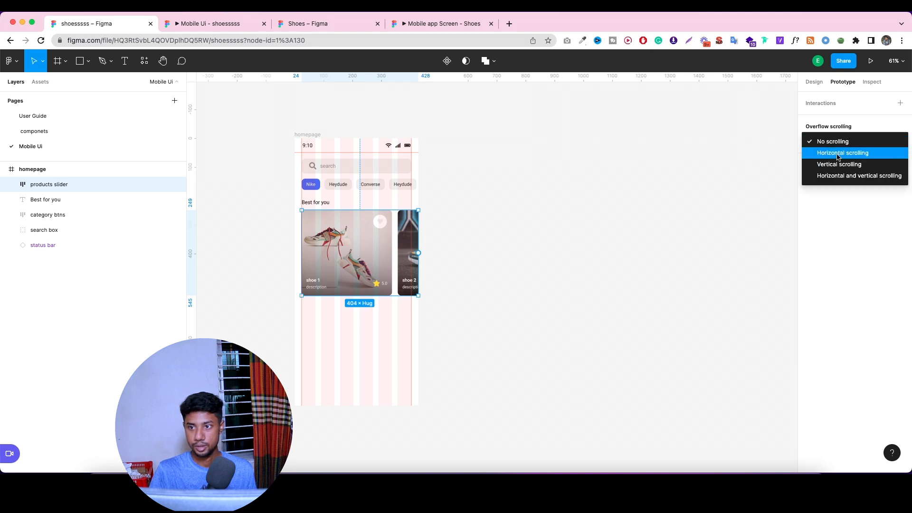
Set the products slider's overflow to horizontal scrolling and test swiping through the shoe cards in the prototype preview.
left_click(841, 152)
left_click(516, 165)
left_click(216, 26)
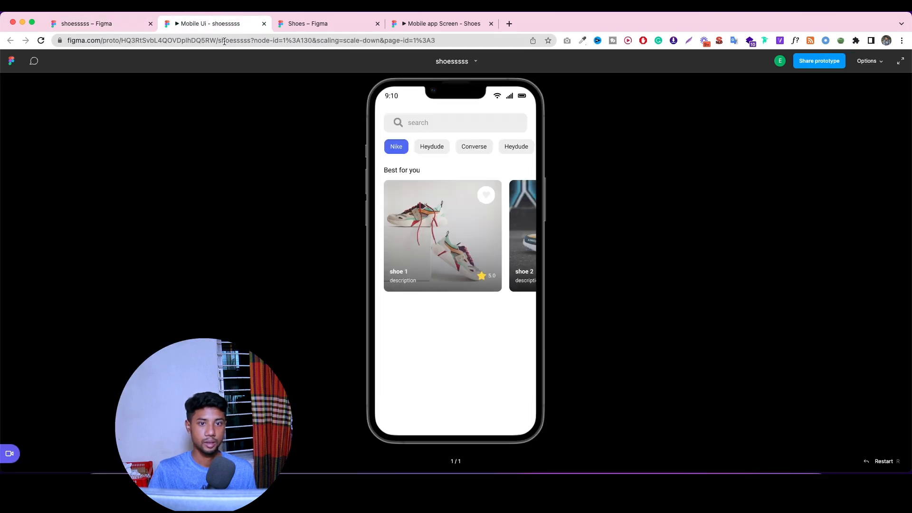
left_click_drag(460, 201, 380, 168)
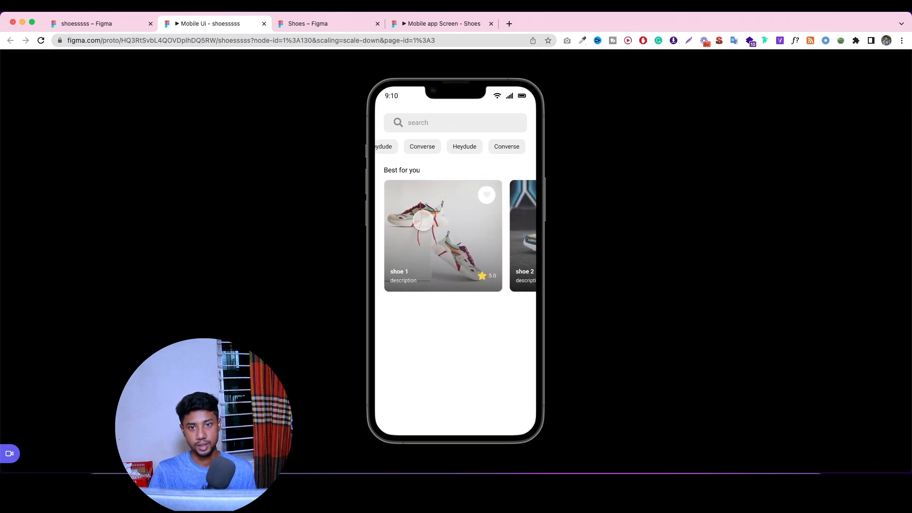
left_click_drag(423, 222, 348, 246)
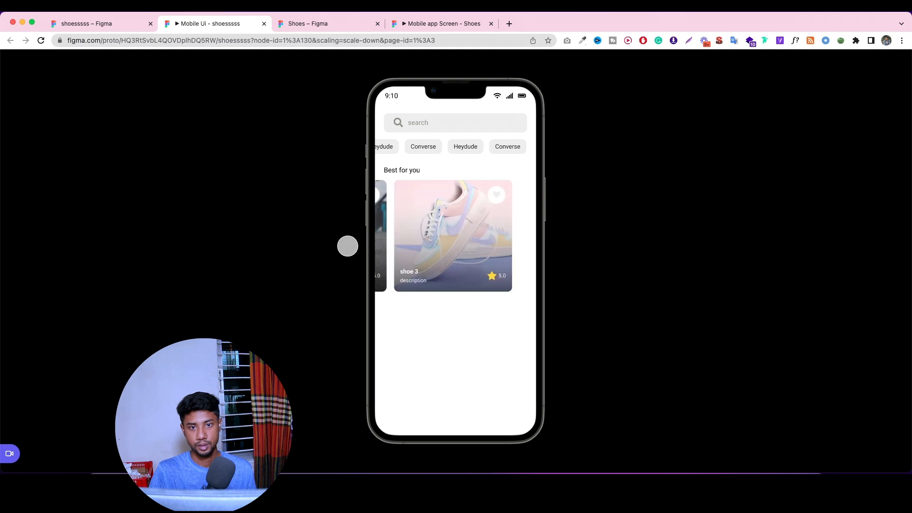
left_click_drag(415, 243, 443, 242)
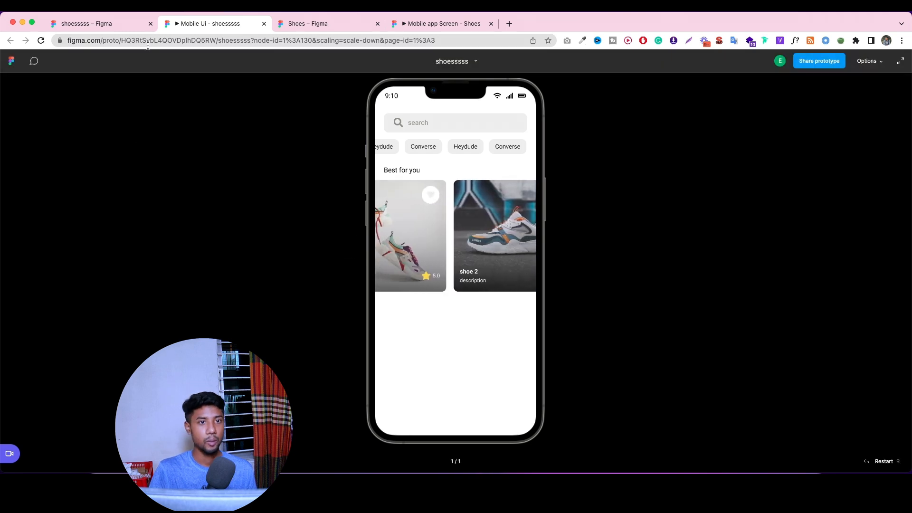
After checking the reference Shoes file, wrap the "Best for you" title and products slider in an auto layout frame named "product and title".
left_click(292, 24)
scroll(332, 233, "down", 3)
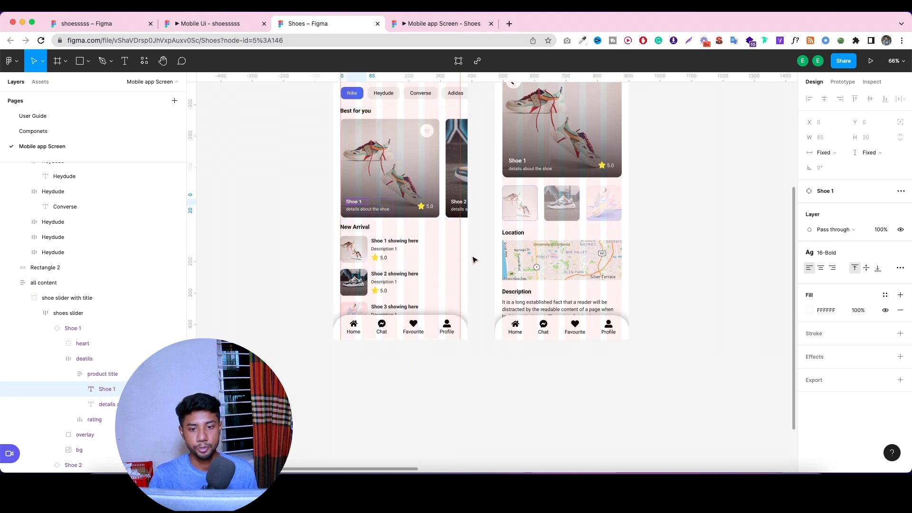
left_click(122, 28)
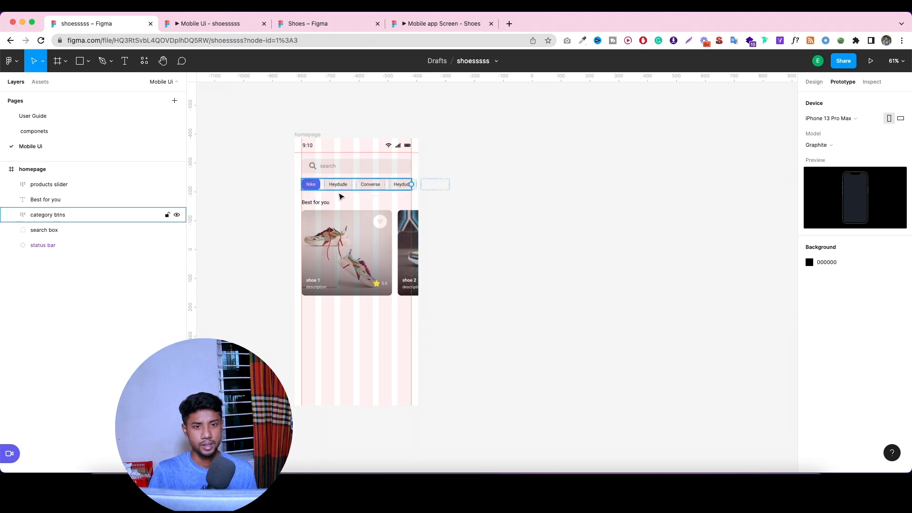
left_click(320, 206)
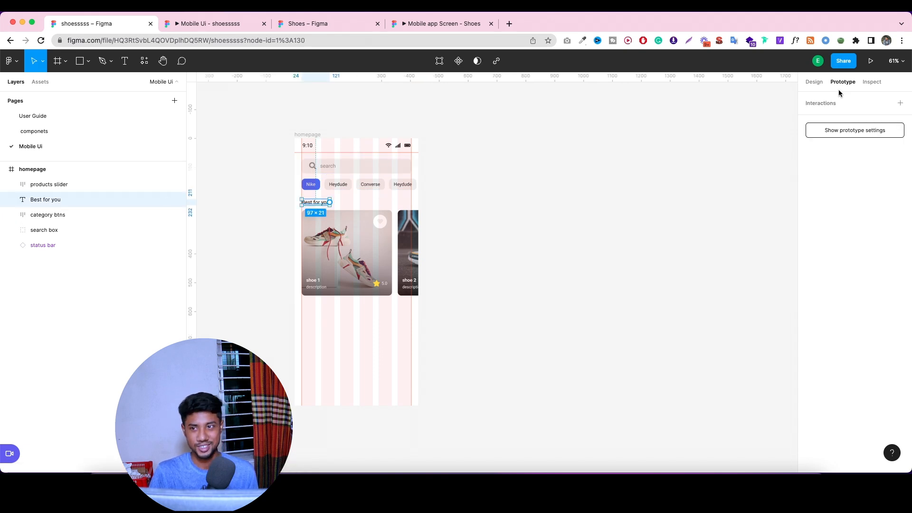
left_click(814, 82)
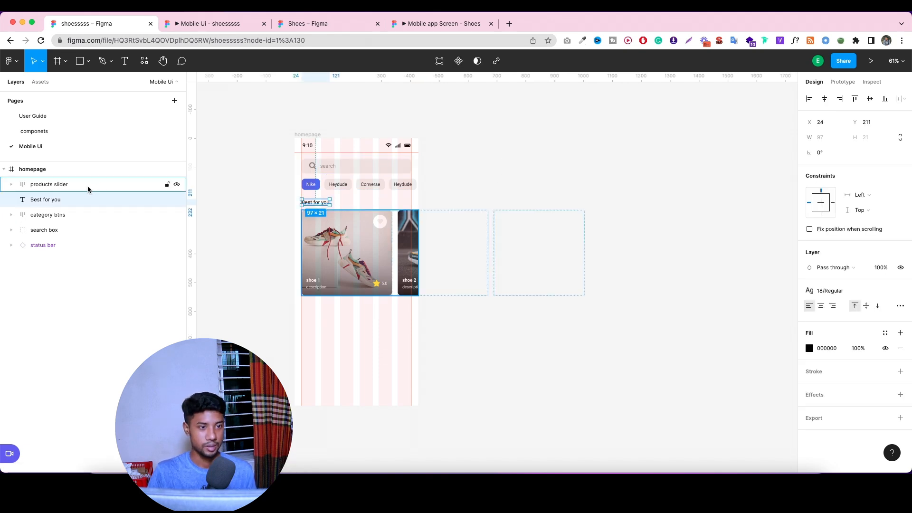
left_click(71, 185, "shift")
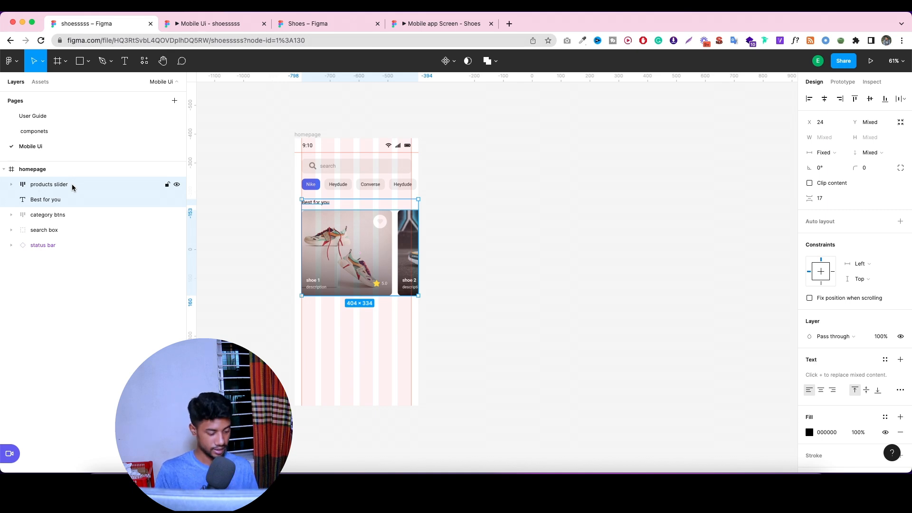
key("shift+a")
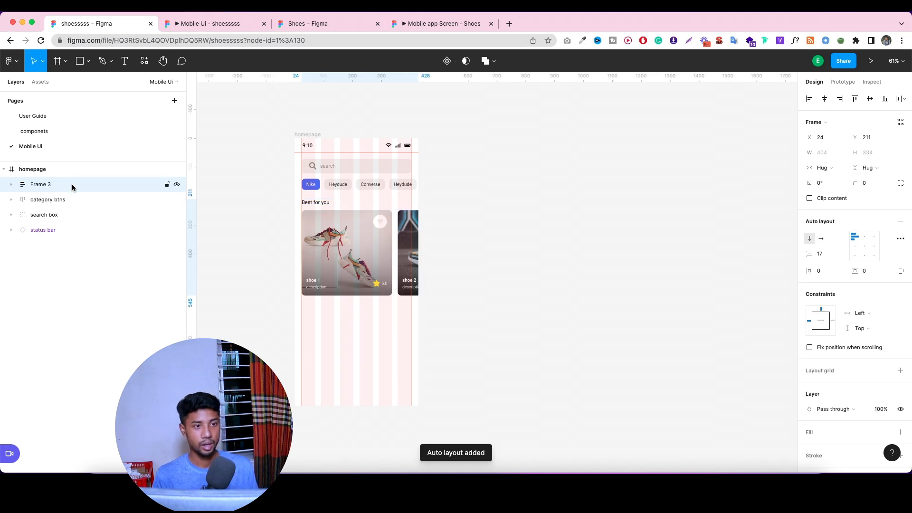
double_click(66, 184)
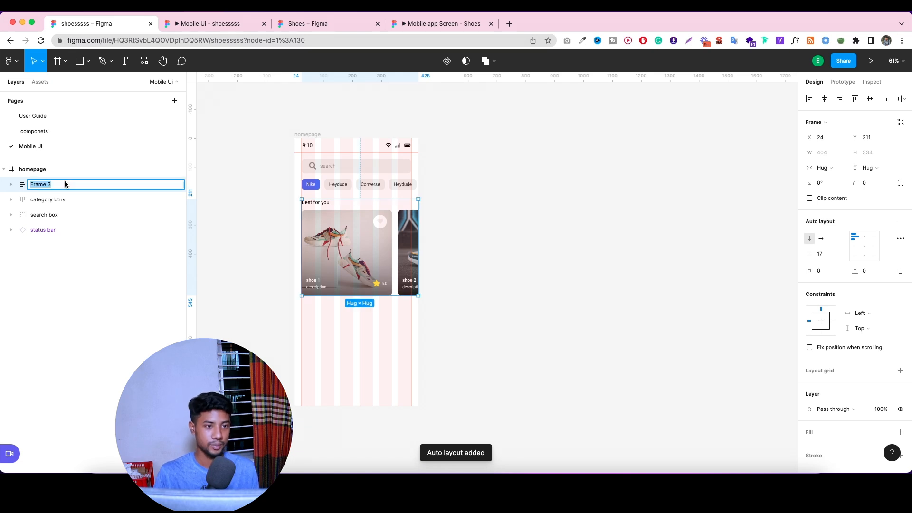
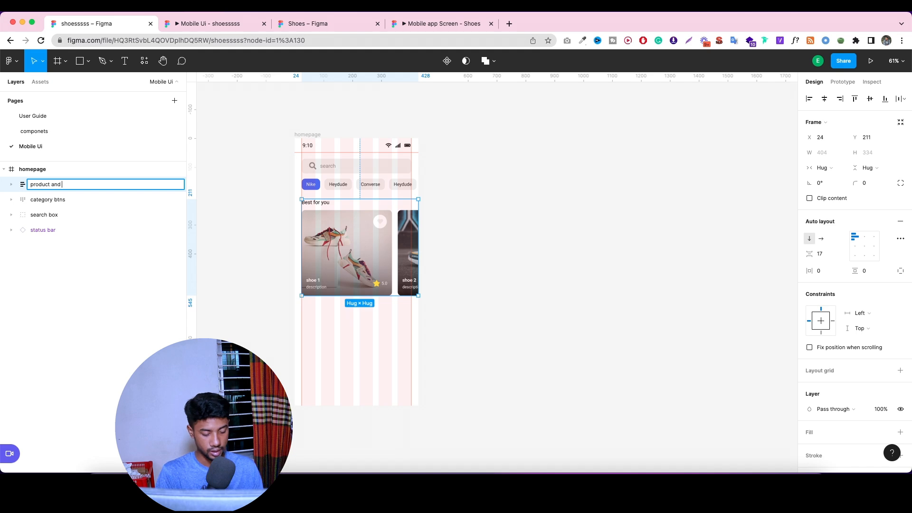
type("product and title")
left_click(159, 229)
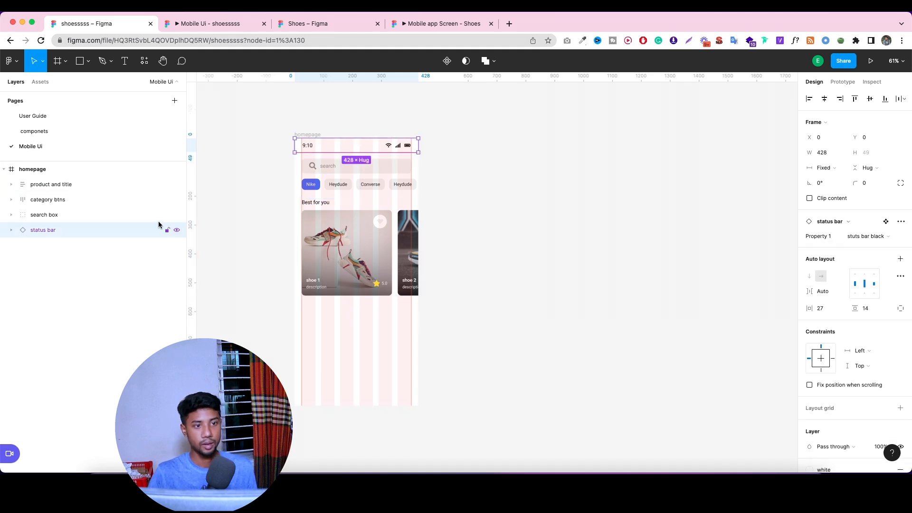
Duplicate the "Best for you" title below the products slider and replace its text with "New Arrival" copied from the Shoes file.
double_click(329, 207)
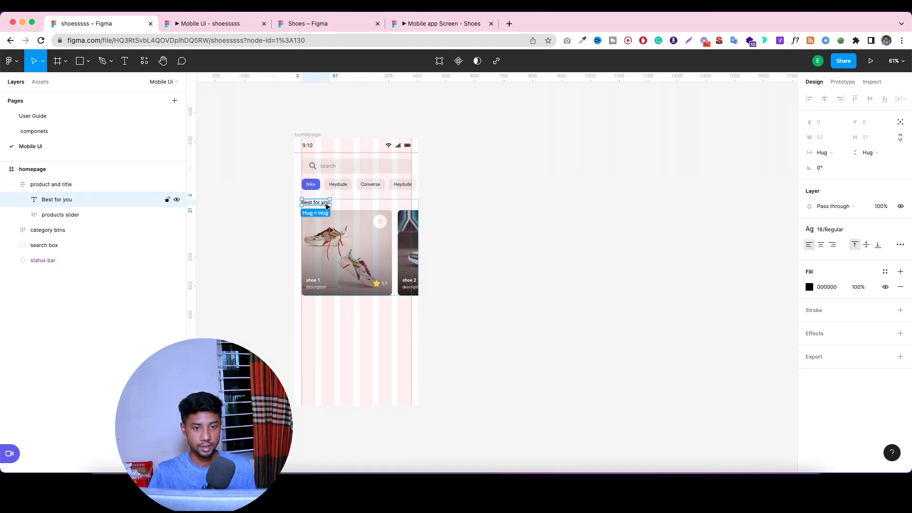
left_click_drag(327, 207, 327, 312)
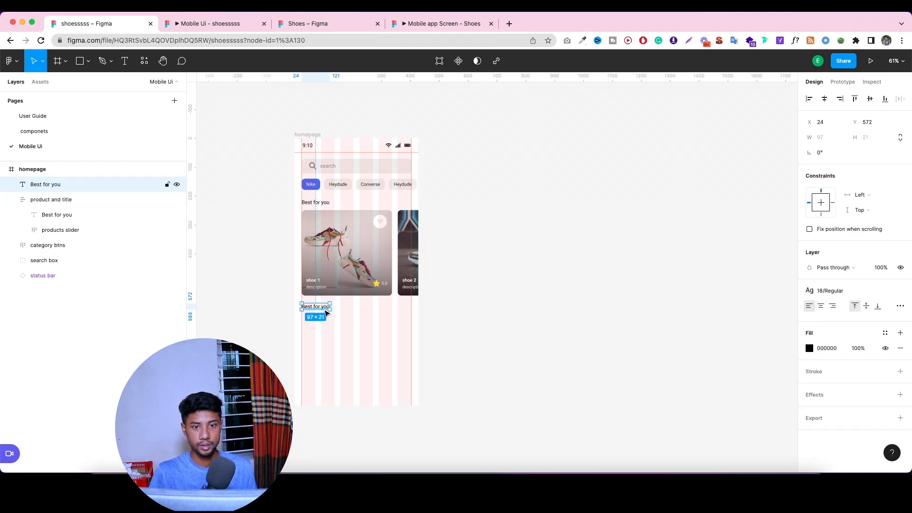
double_click(323, 307)
left_click(170, 25)
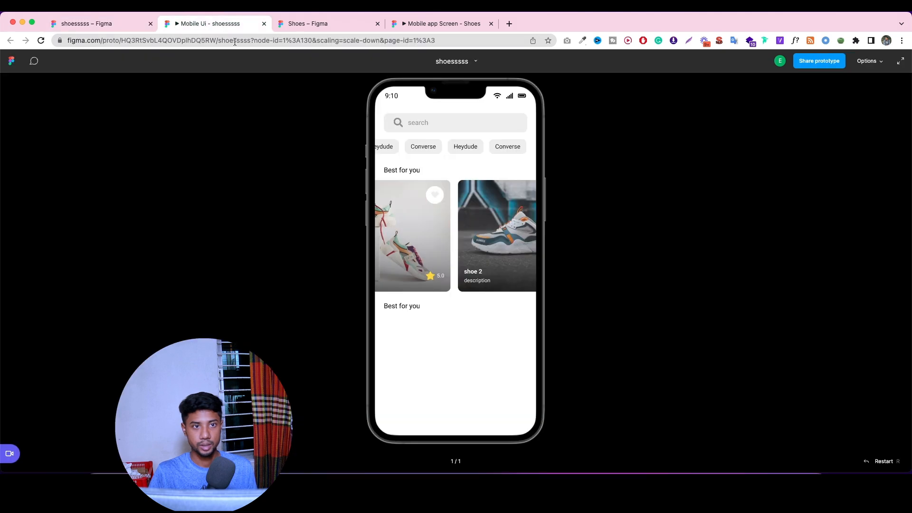
left_click(309, 23)
double_click(365, 229)
key("ctrl+c")
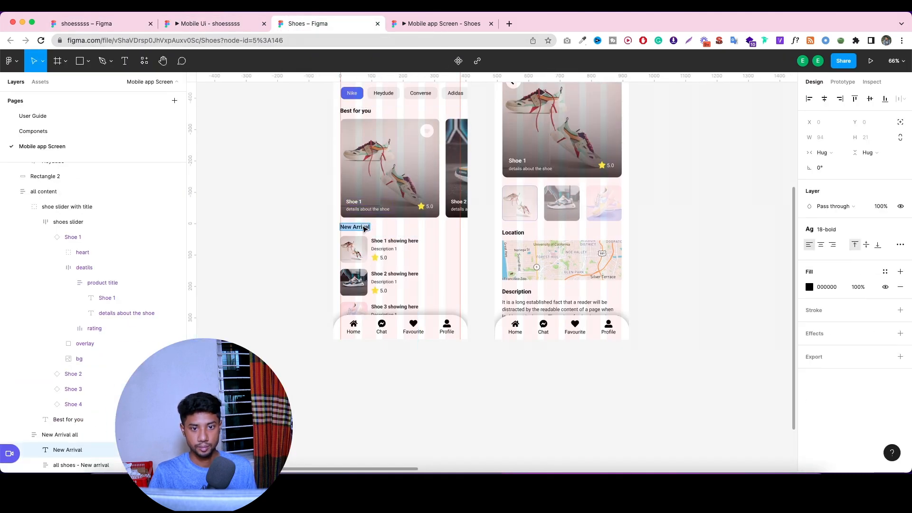
left_click(133, 25)
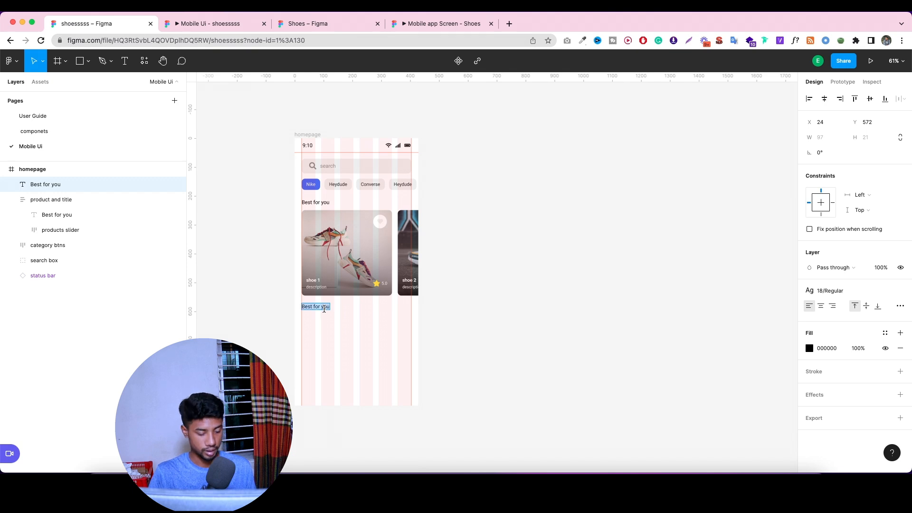
key("ctrl+v")
key("Escape")
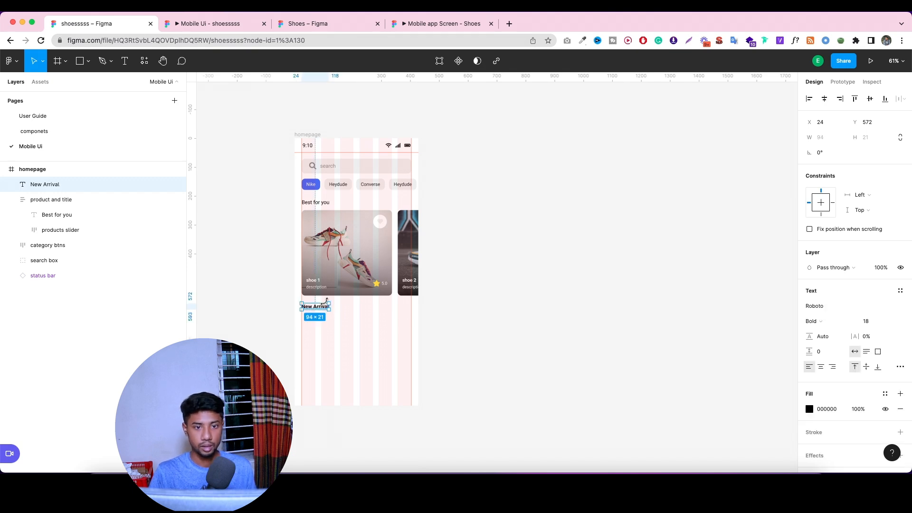
Apply the 18/Bold text style to the "Best for you" title above the products slider.
left_click(306, 24)
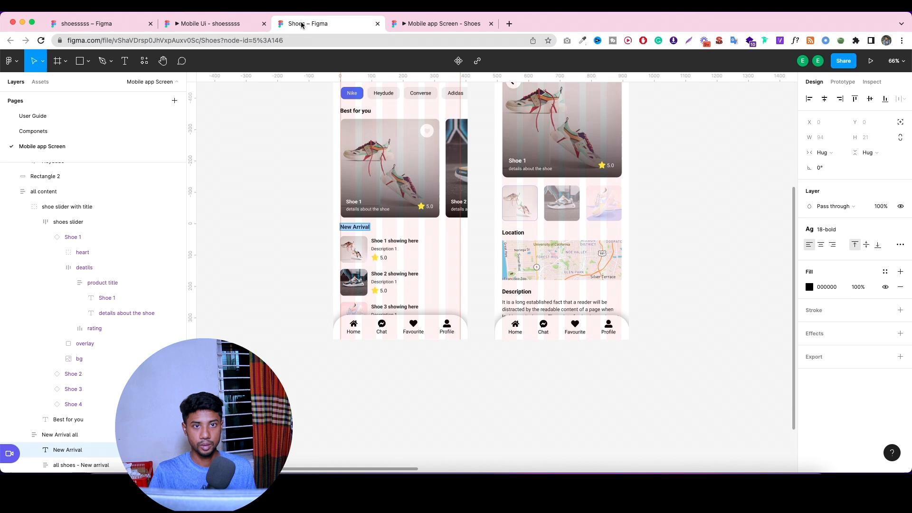
left_click(110, 25)
scroll(324, 215, "up", 5)
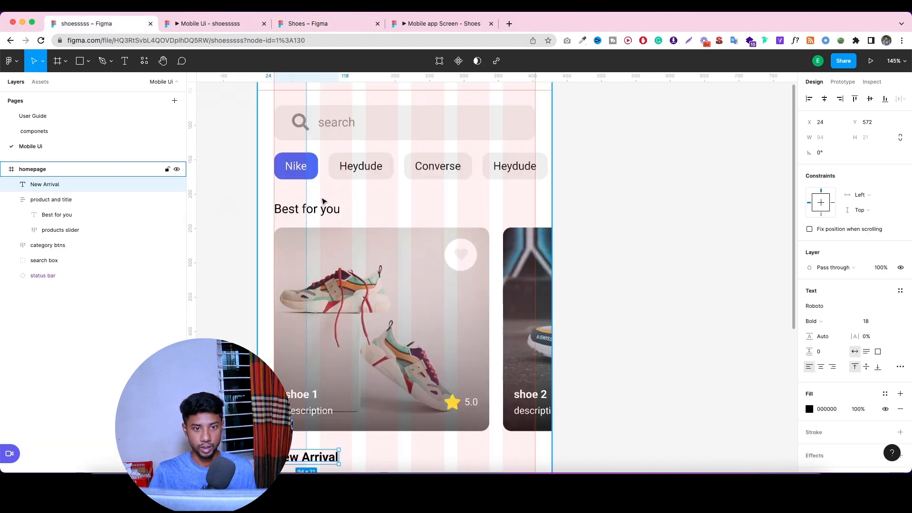
double_click(325, 216)
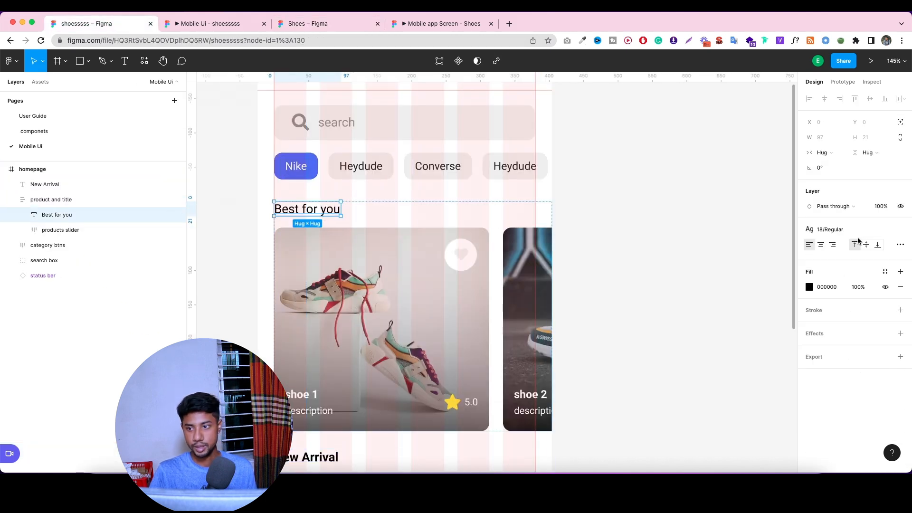
left_click(899, 230)
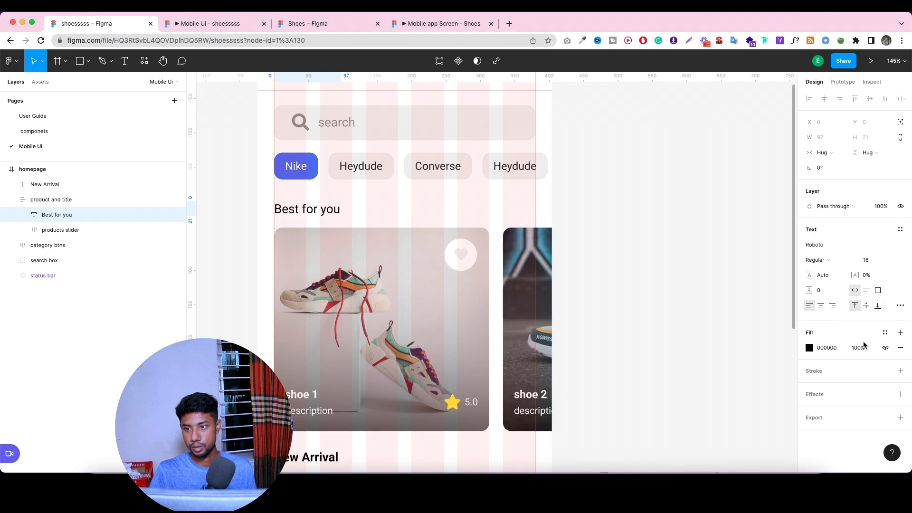
left_click(900, 230)
left_click(842, 367)
Move the "New Arrival" title up slightly, closer to the products slider, to Y 566.
scroll(564, 283, "down", 5)
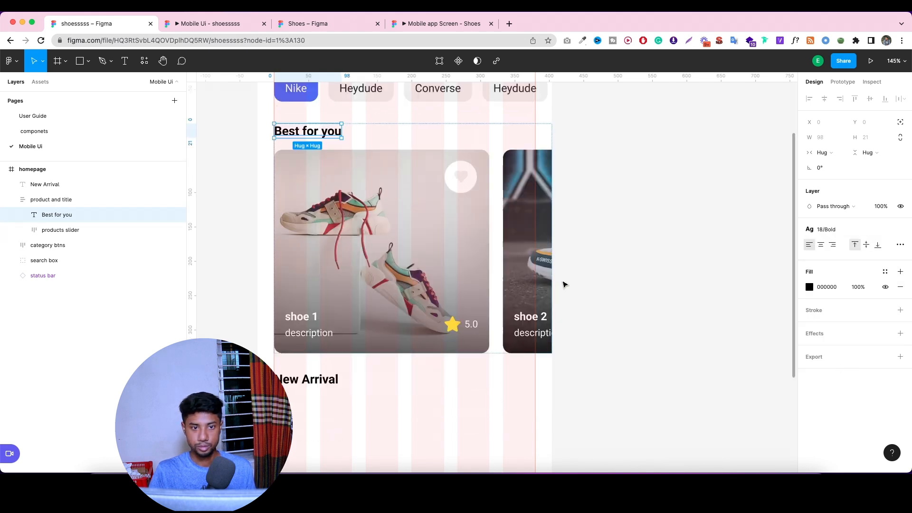
left_click(312, 315)
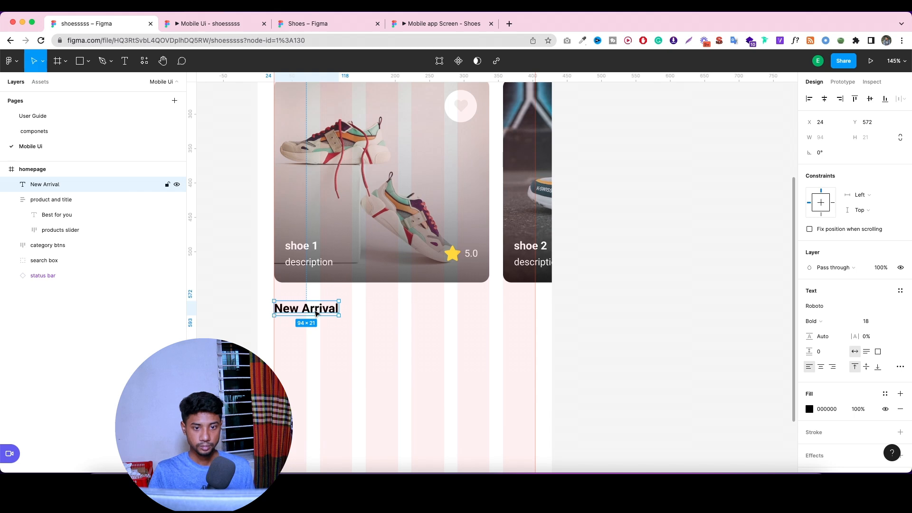
left_click_drag(317, 314, 318, 309)
scroll(418, 313, "down", 3)
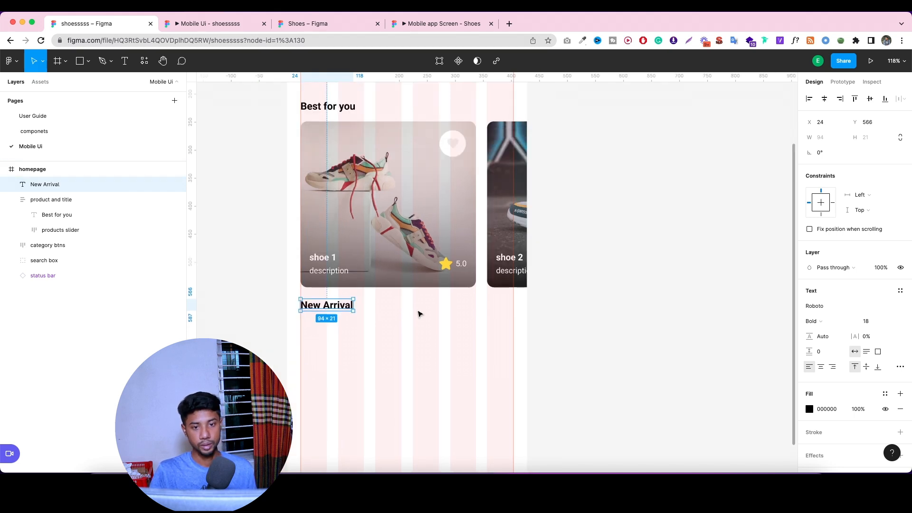
After checking the reference New Arrival list, draw a rectangle about 333 × 91 in the iPhone 13 Pro Max - 1 frame on the componets page.
left_click(214, 23)
left_click(295, 26)
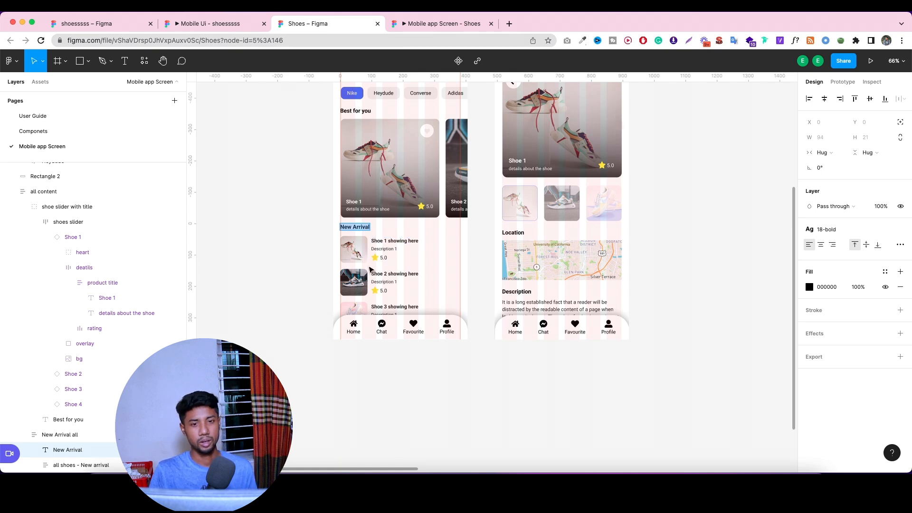
left_click(118, 23)
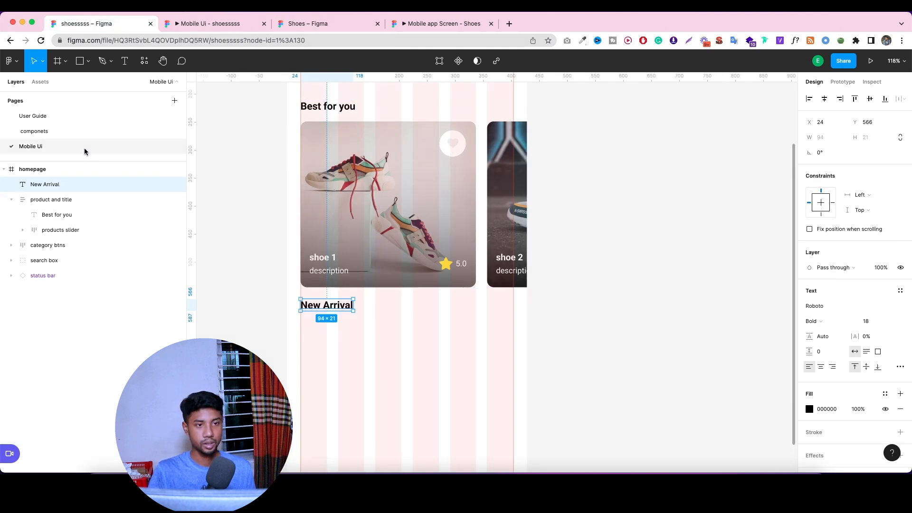
left_click(73, 132)
scroll(414, 240, "down", 5)
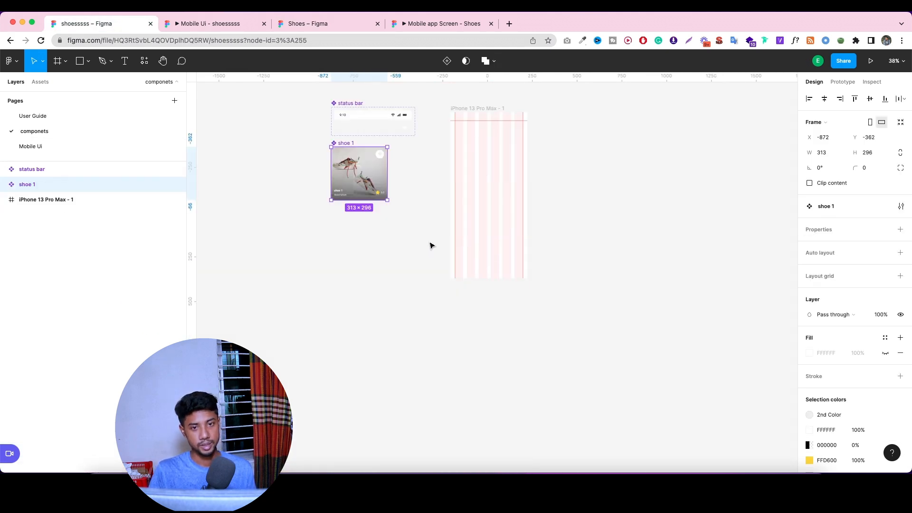
scroll(545, 204, "up", 5)
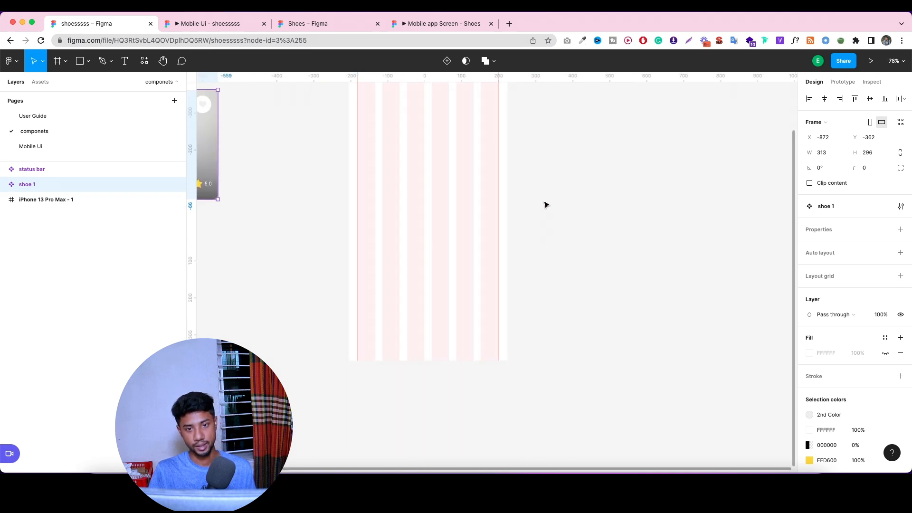
scroll(545, 205, "up", 4)
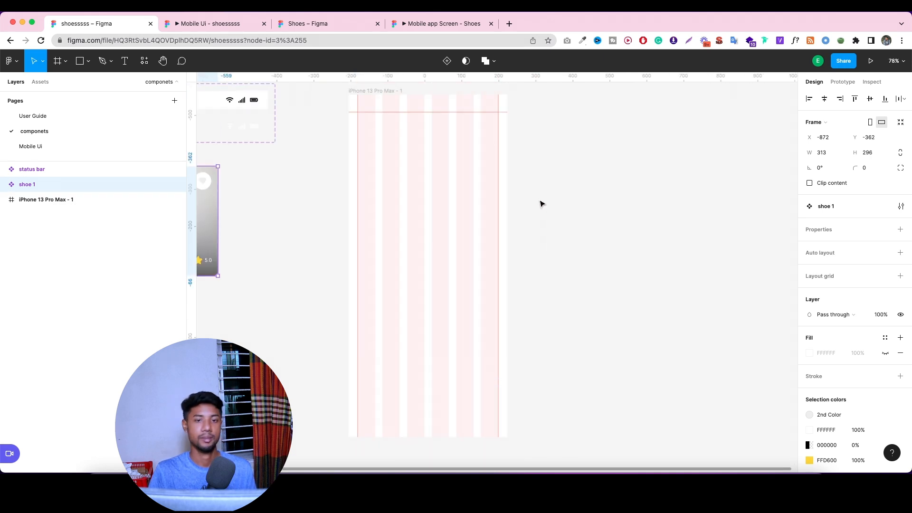
left_click(88, 61)
left_click(79, 81)
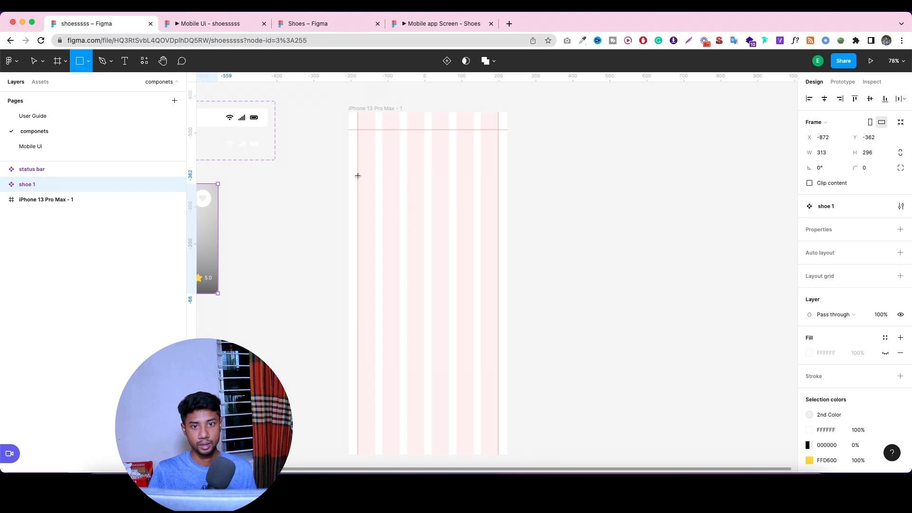
mouse_move(358, 172)
left_mouse_down()
mouse_move(421, 237)
mouse_move(482, 207)
left_mouse_up()
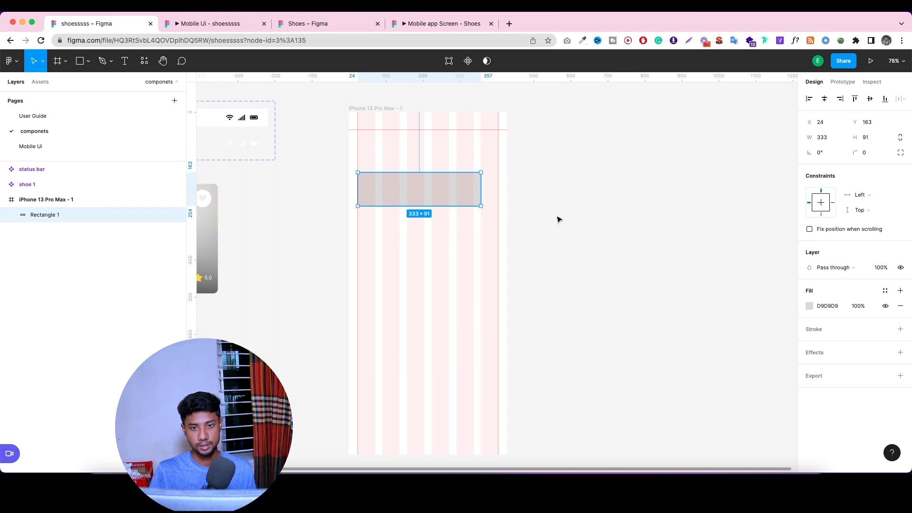
left_click(558, 219)
Change the fill of the 333 × 91 rectangle to the slightly darker grey D0D0D0.
scroll(372, 185, "up", 5)
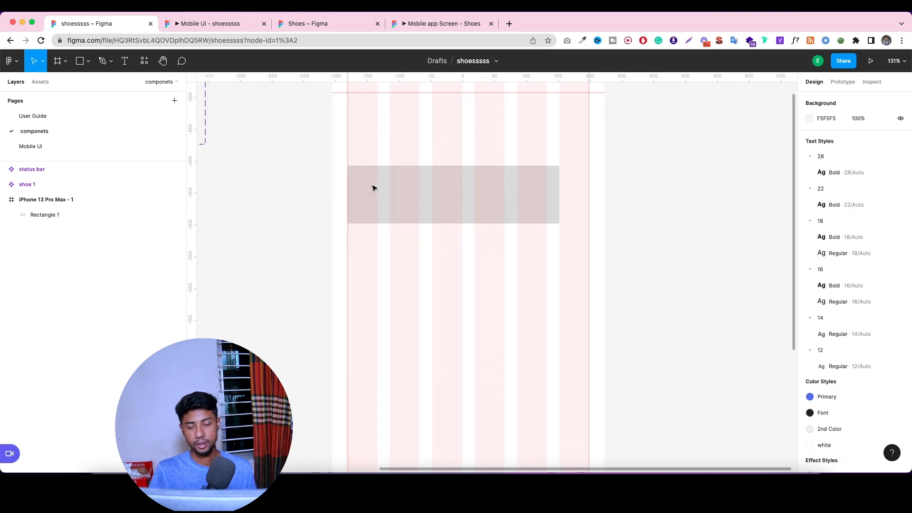
scroll(372, 187, "up", 2)
left_click(429, 201)
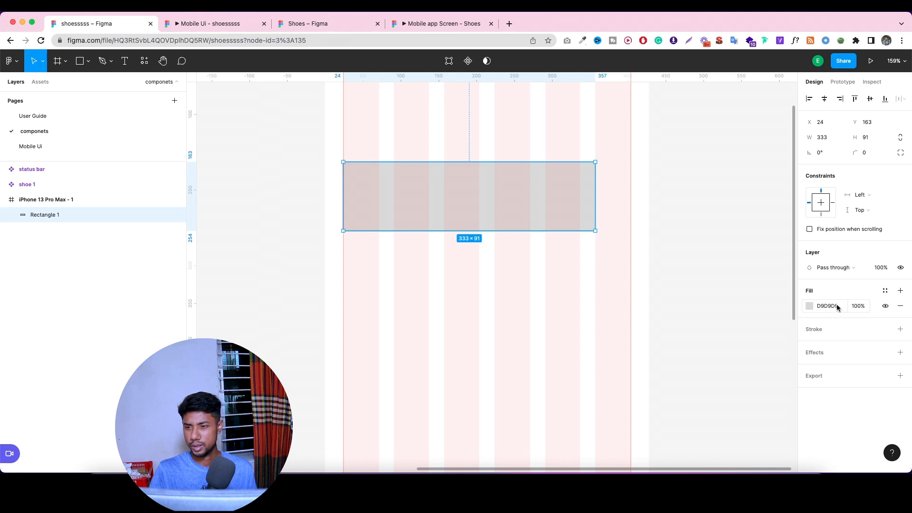
left_click(816, 306)
left_click_drag(744, 290, 677, 261)
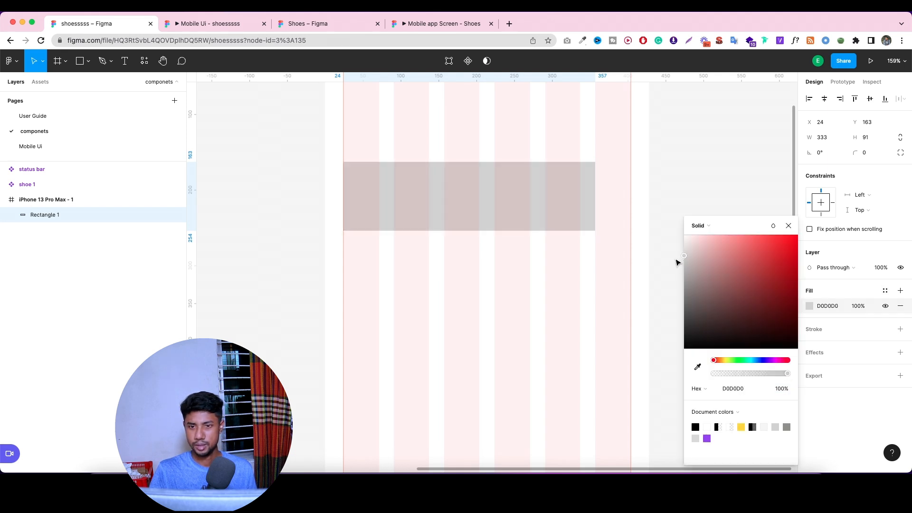
left_click(678, 193)
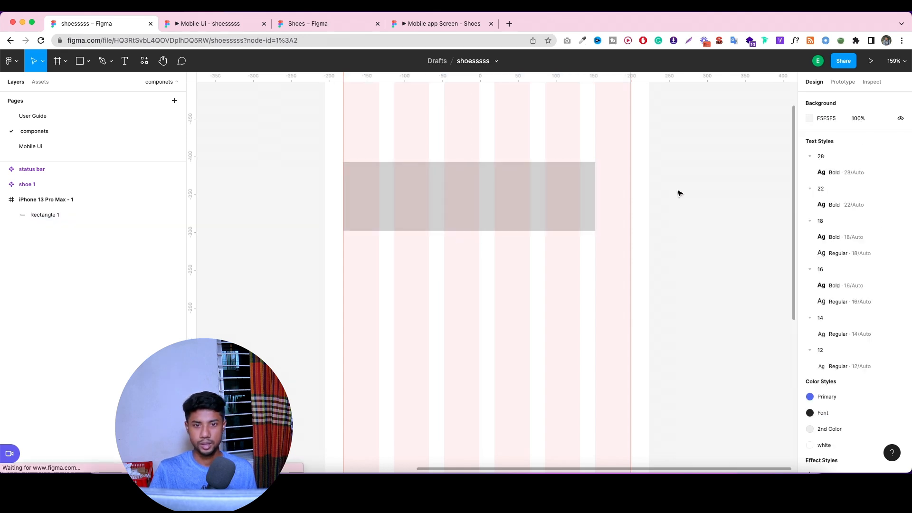
Draw a square about 79 × 79 inside the grey rectangle and place it near its left end at X 43, Y 169.
left_click(88, 62)
left_click(84, 87)
left_click_drag(372, 176, 434, 218)
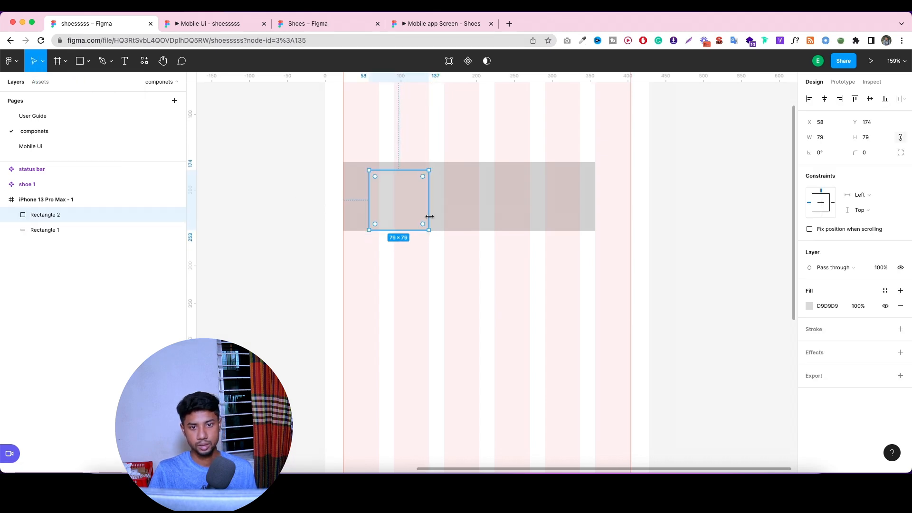
left_click_drag(401, 210, 390, 207)
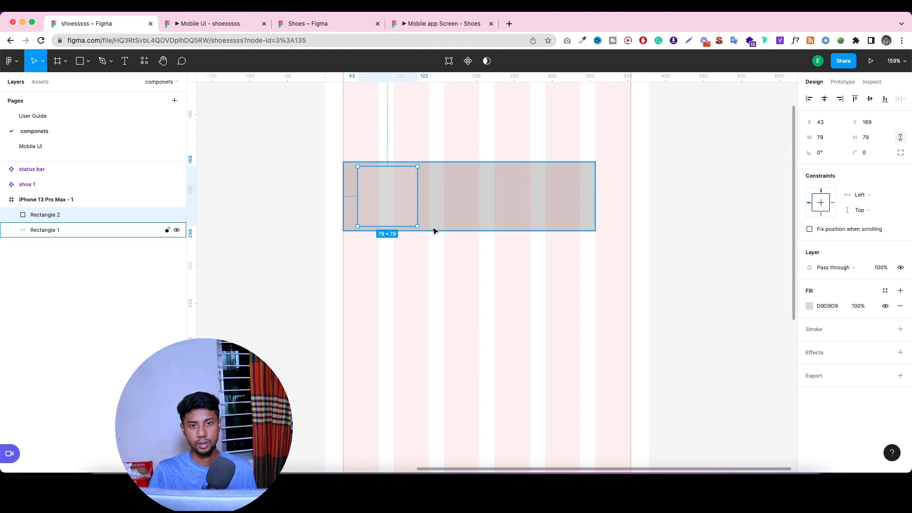
Set the fill of the 79 × 79 square to white, FFFFFF.
left_click(811, 307)
type("FFFFFF")
key("Return")
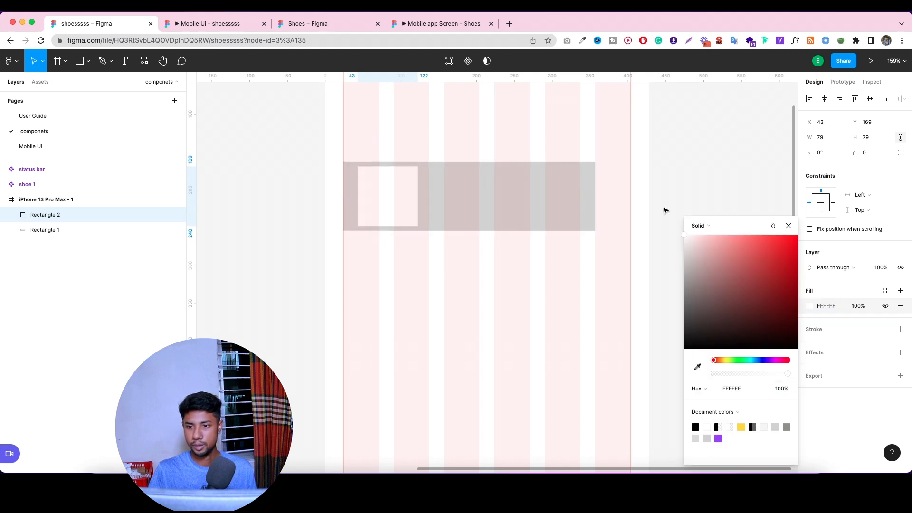
left_click(703, 178)
After a look at the prototype and the Shoes reference file, set the white square's corner radius to 12.
left_click(231, 25)
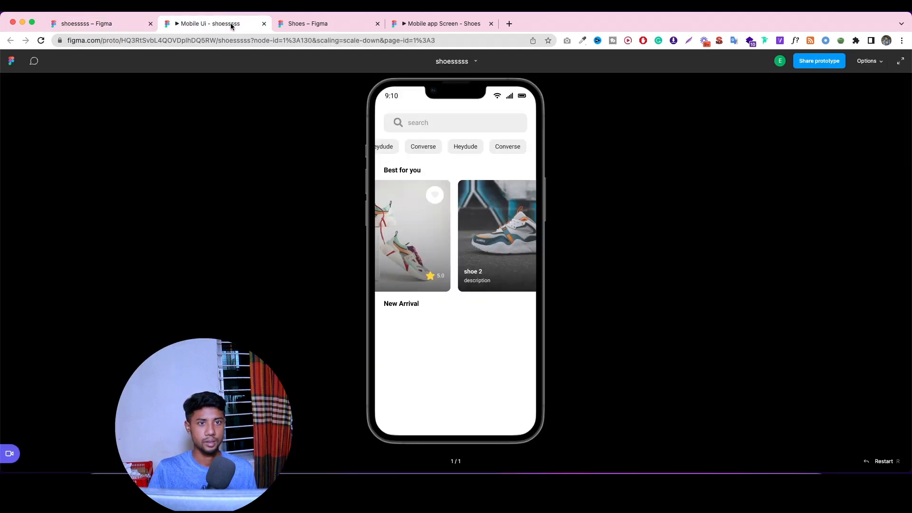
left_click(324, 25)
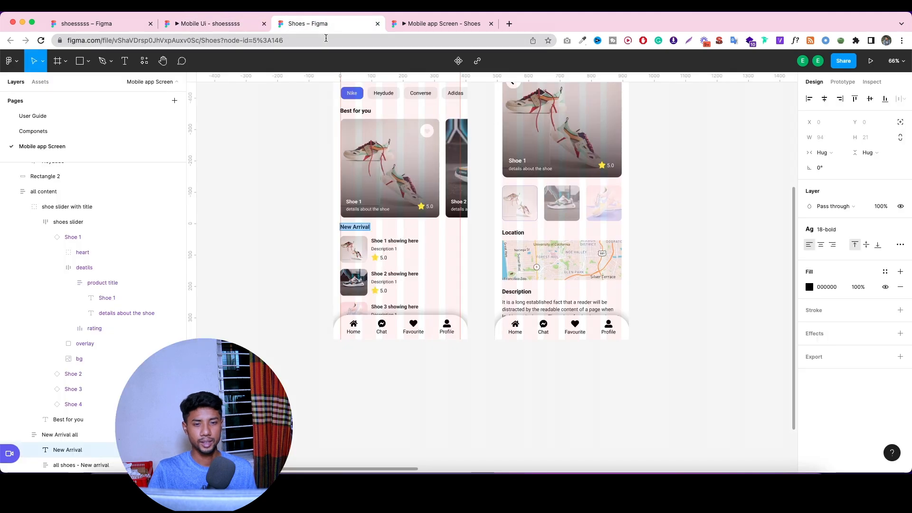
left_click(127, 24)
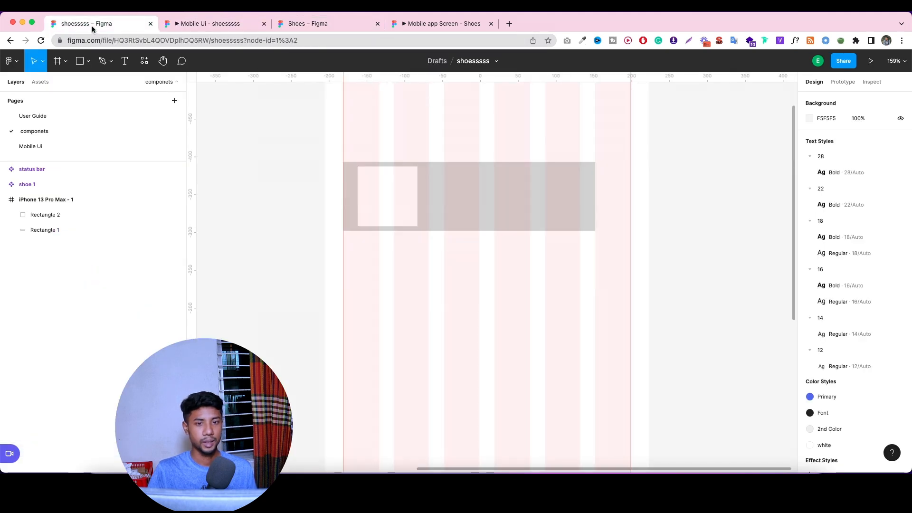
left_click(392, 194)
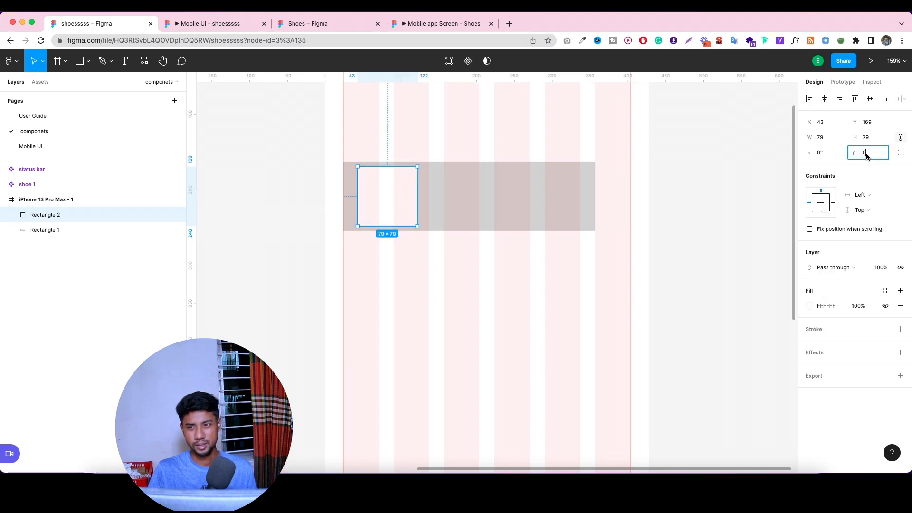
left_click(689, 192)
left_click(409, 179)
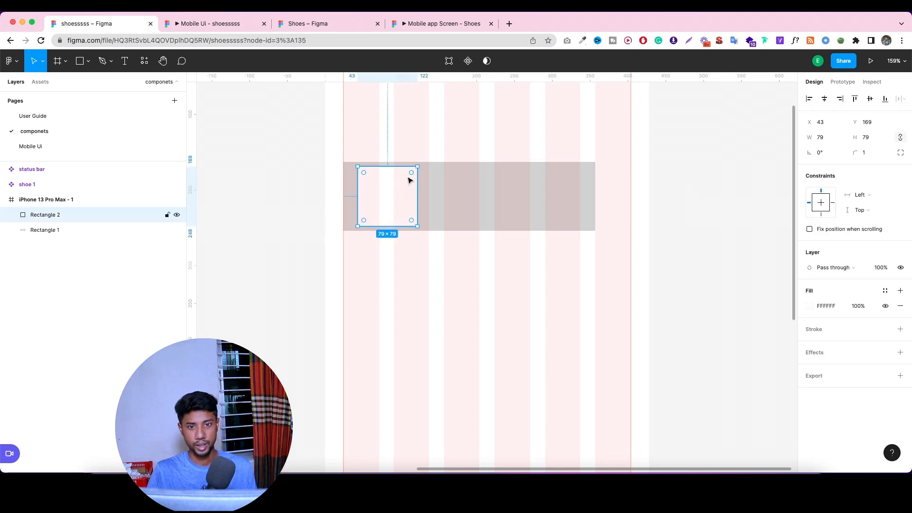
left_click(878, 153)
type("2")
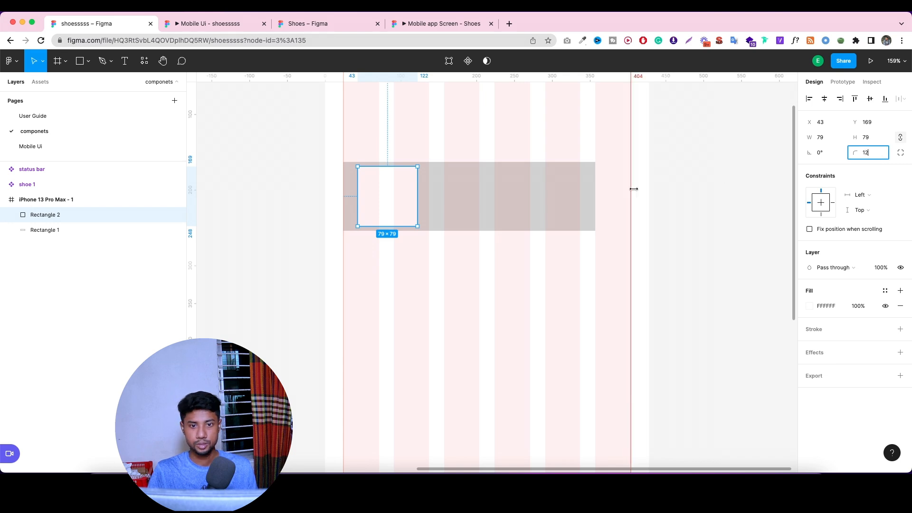
key("Return")
key("Escape")
Fill the rounded square with the image irene-kredenets-dwKiHoqqxk8-unsplash.jpg from the shoes img folder.
left_click(406, 203)
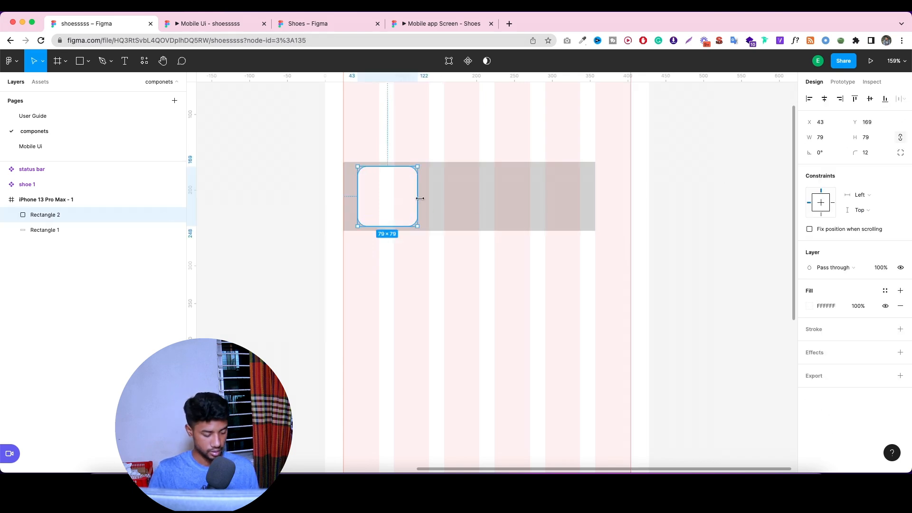
key("super+shift+k")
left_click(417, 174)
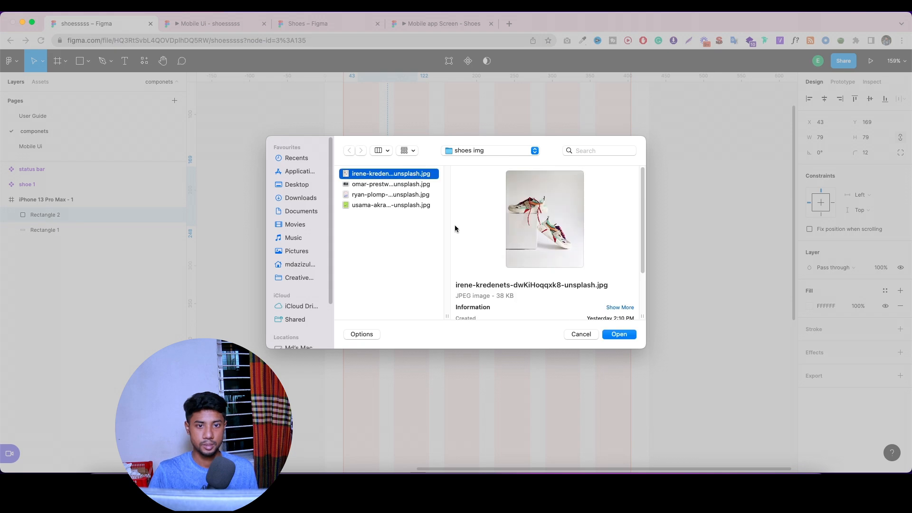
left_click(619, 335)
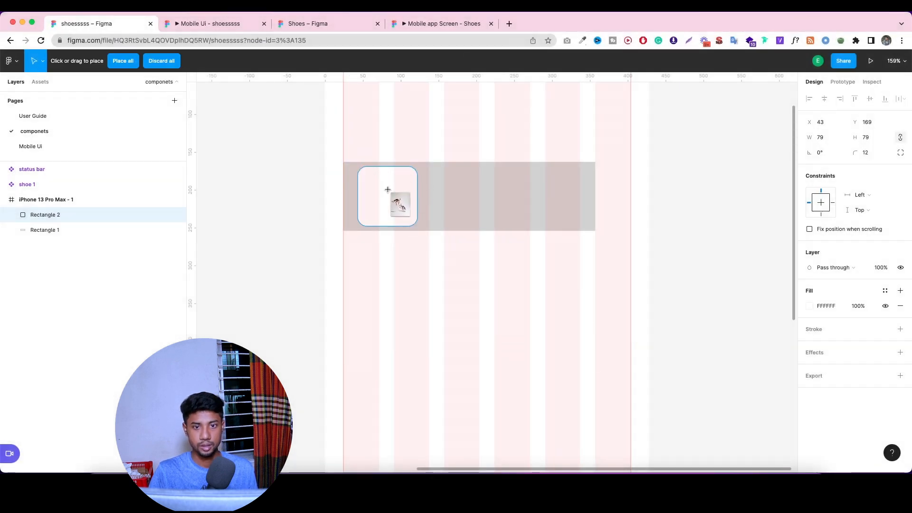
left_click(387, 197)
left_click(287, 275)
left_click(387, 195)
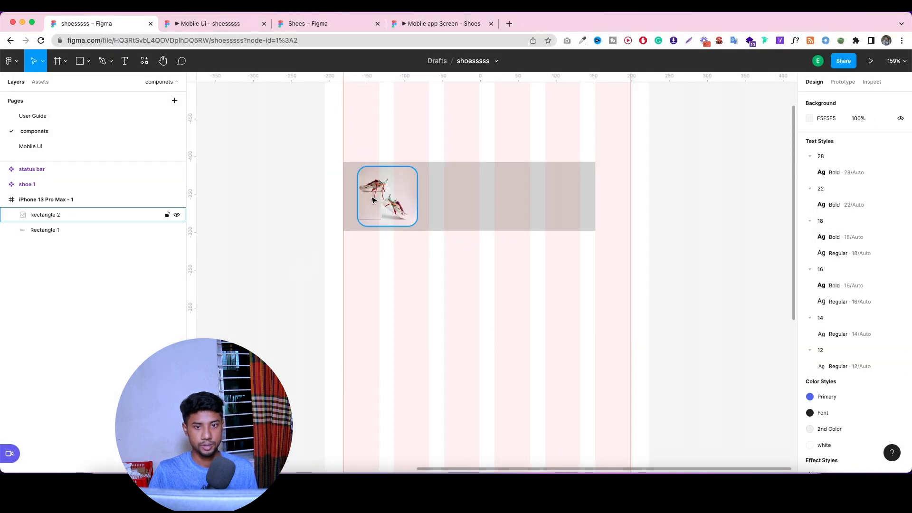
Add the text "SHOE 1" beside the shoe image inside the grey rectangle, at about X 136, Y 181.
key("t")
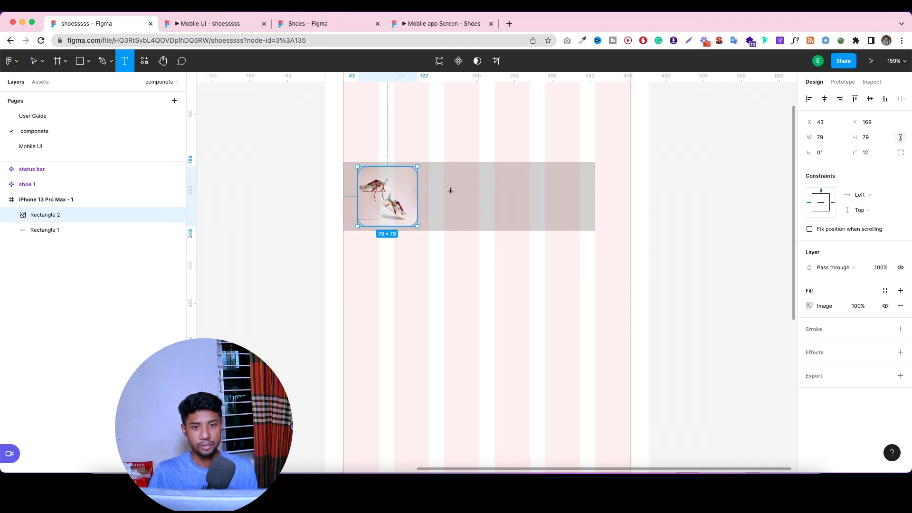
left_click(429, 181)
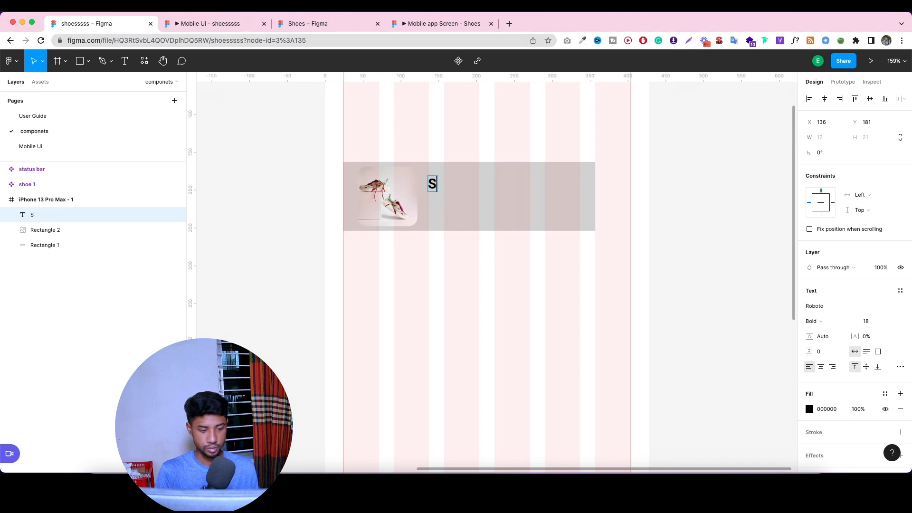
type("SHOE 1")
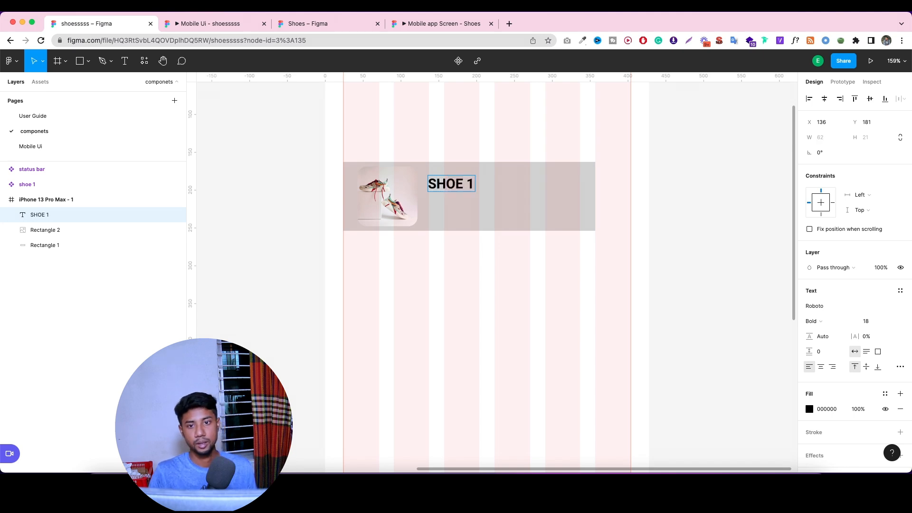
Apply the 16/Regular text style to the "SHOE 1" title.
left_click(900, 291)
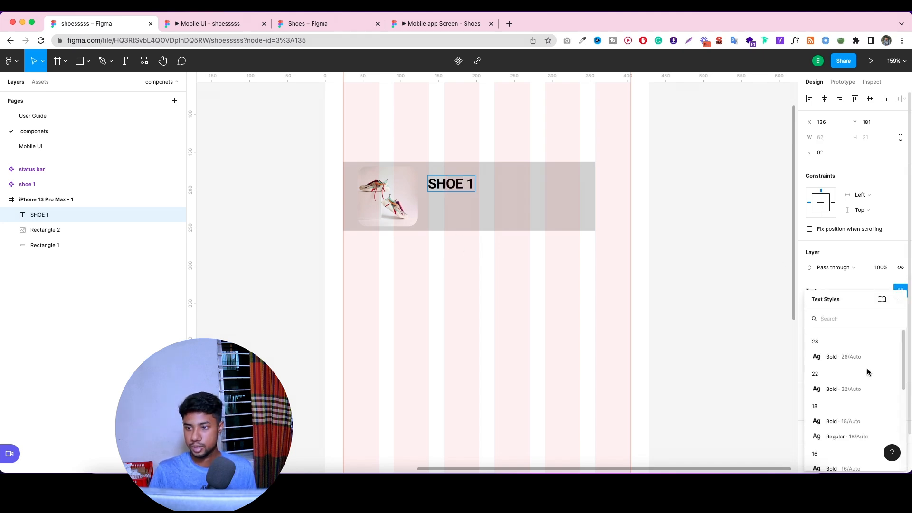
scroll(836, 442, "down", 1)
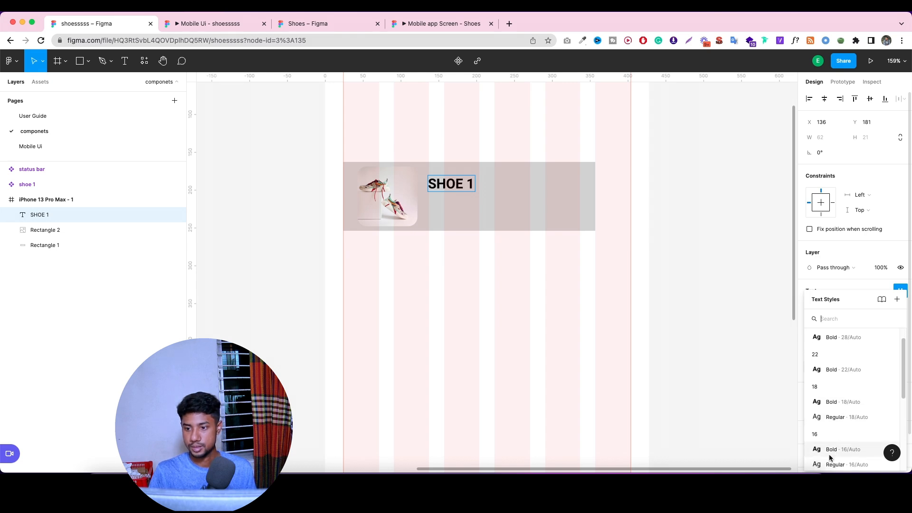
key("Escape")
key("Escape")
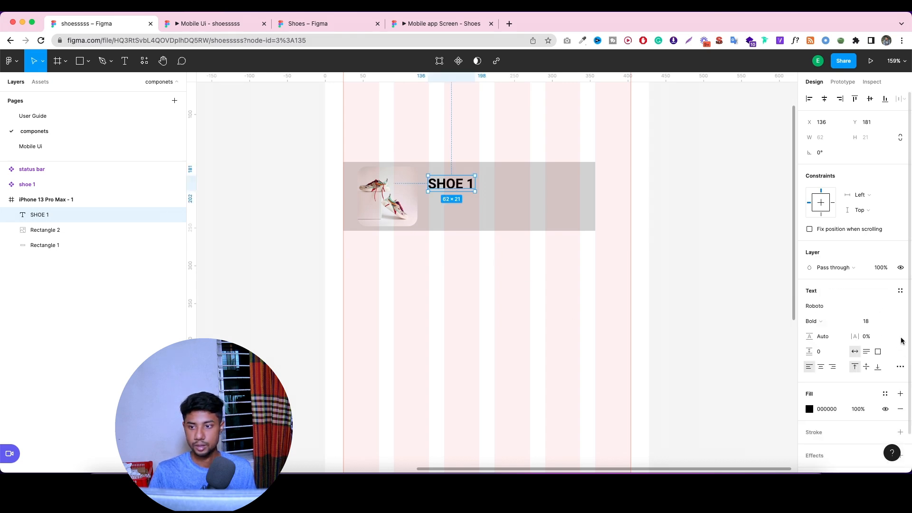
left_click(900, 290)
scroll(886, 387, "down", 5)
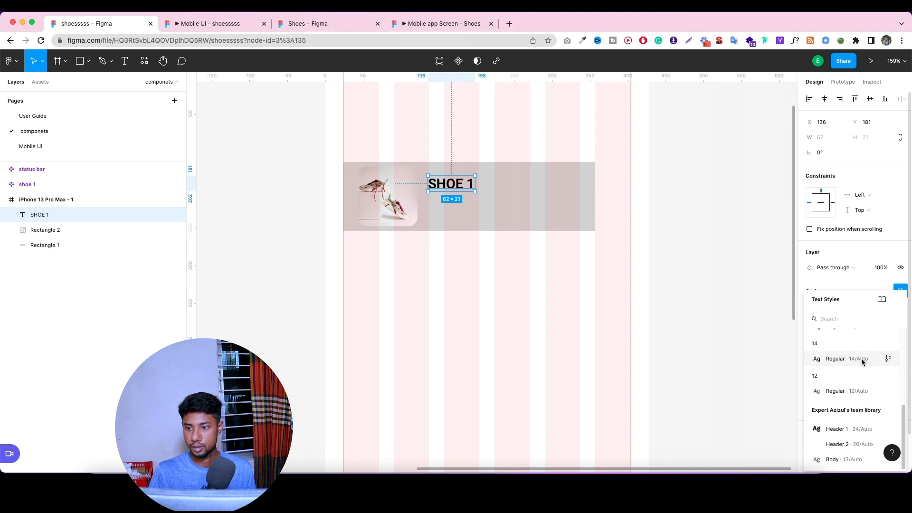
left_click(848, 346)
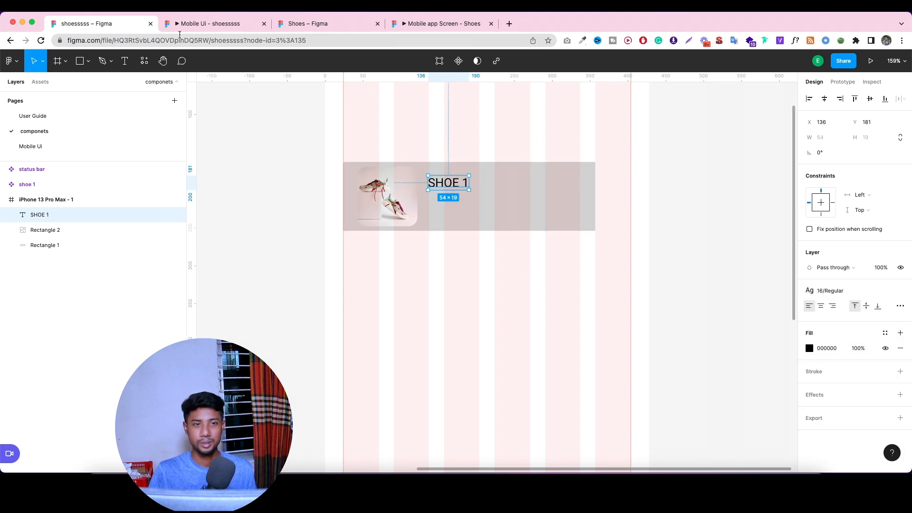
Check the text style of a New Arrival shoe title in the Shoes file and apply 16/Bold to the "SHOE 1" title.
left_click(295, 24)
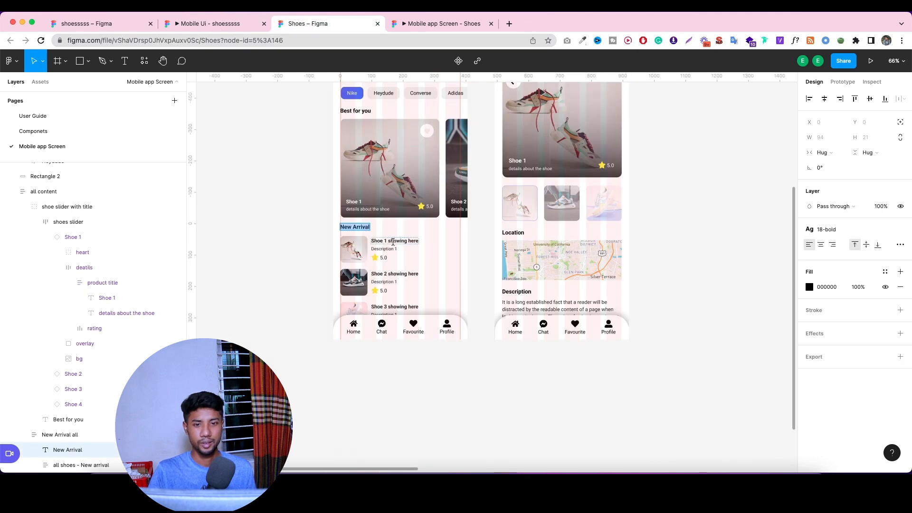
left_click(392, 241)
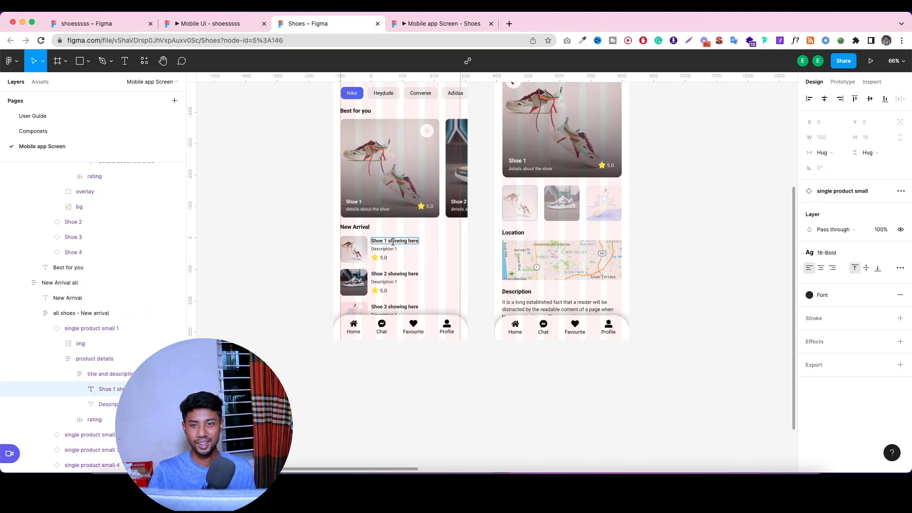
left_click(104, 28)
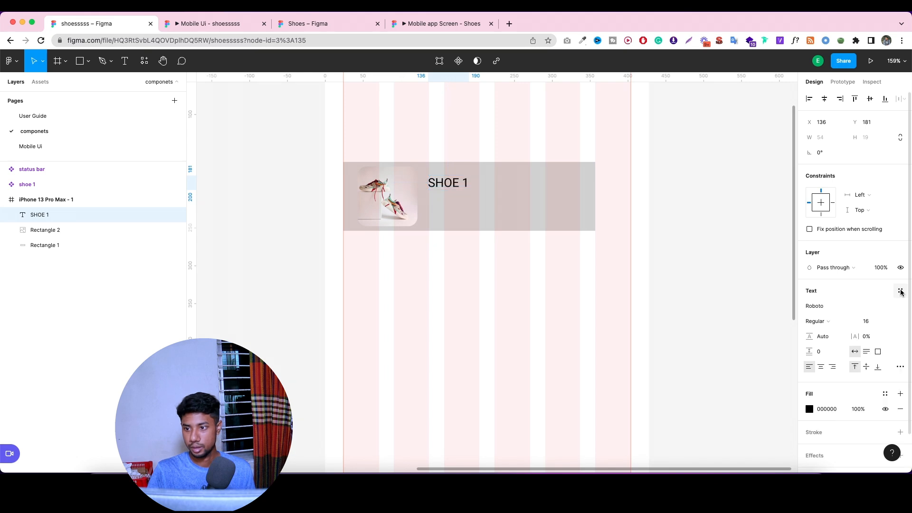
left_click(901, 293)
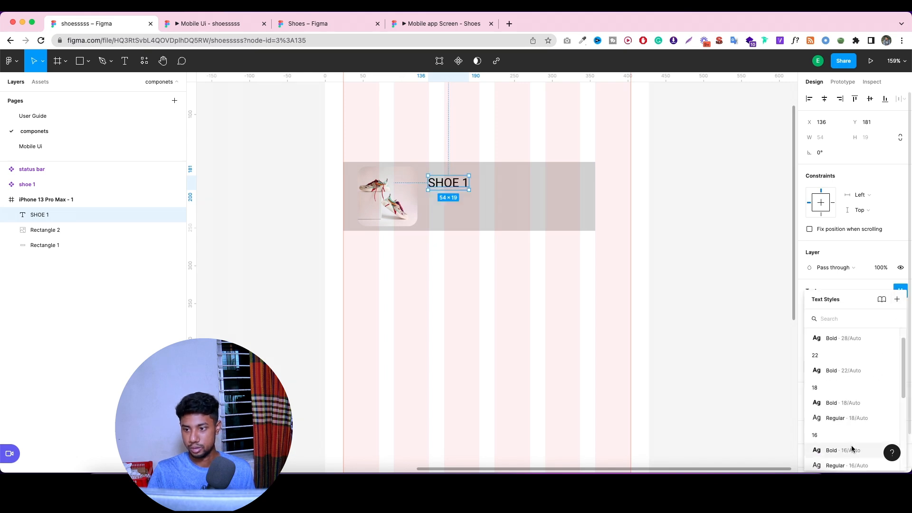
left_click(851, 448)
left_click(522, 300)
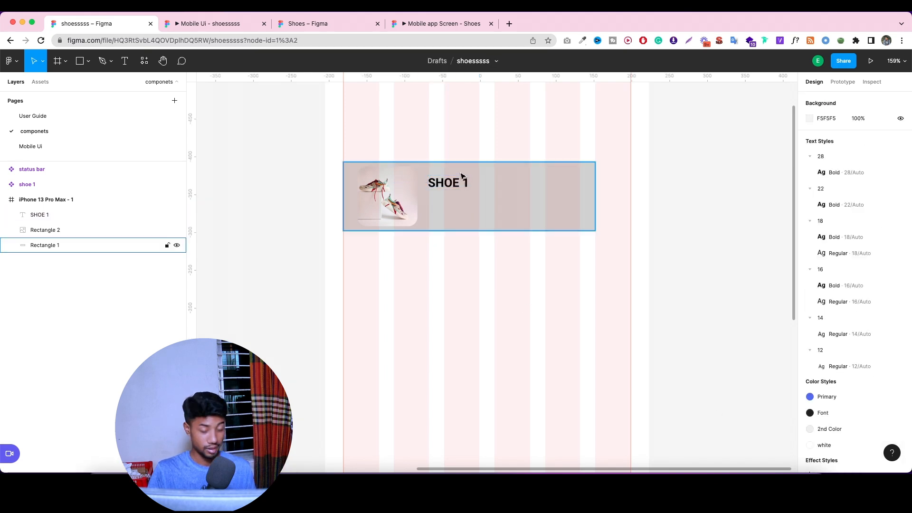
Duplicate the "SHOE 1" title just below itself at about X 135, Y 208 and replace the copy's text with "descriptions".
scroll(463, 176, "up", 5)
left_click_drag(438, 198, 433, 239)
double_click(433, 237)
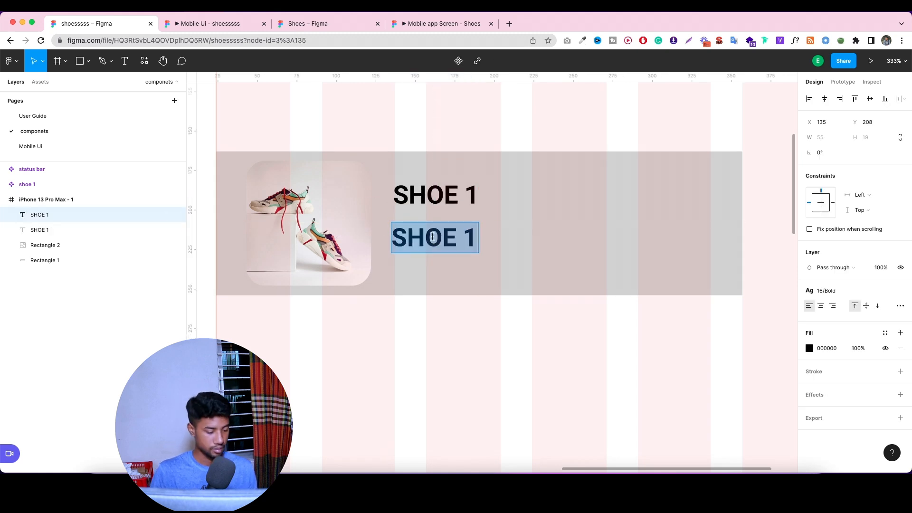
type("dw")
key("BackSpace")
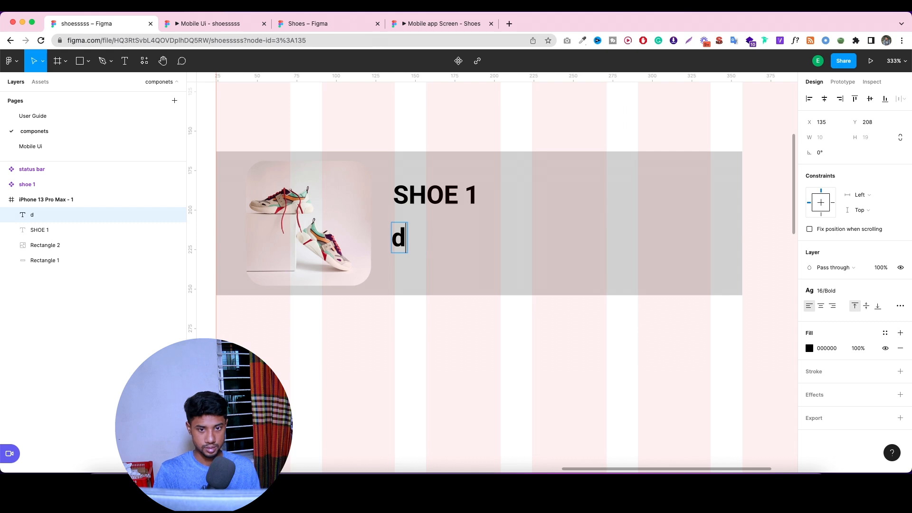
type("esc")
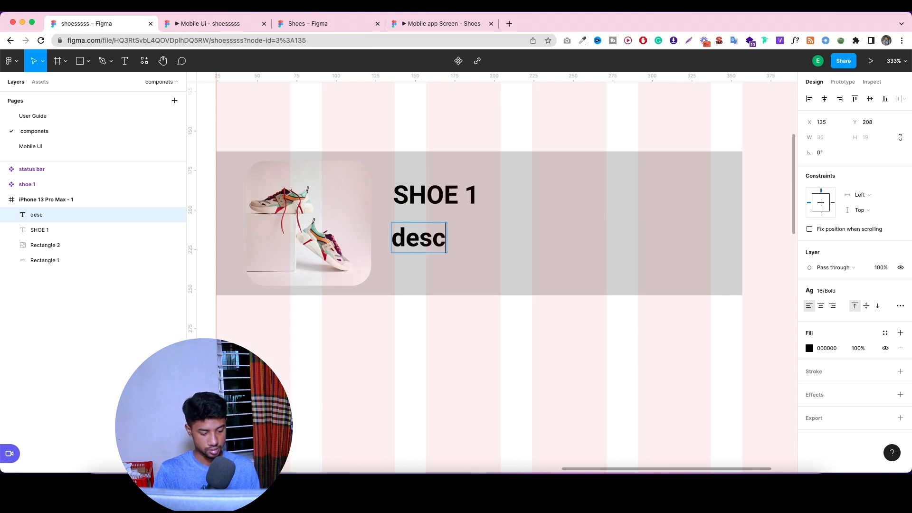
type("riptions")
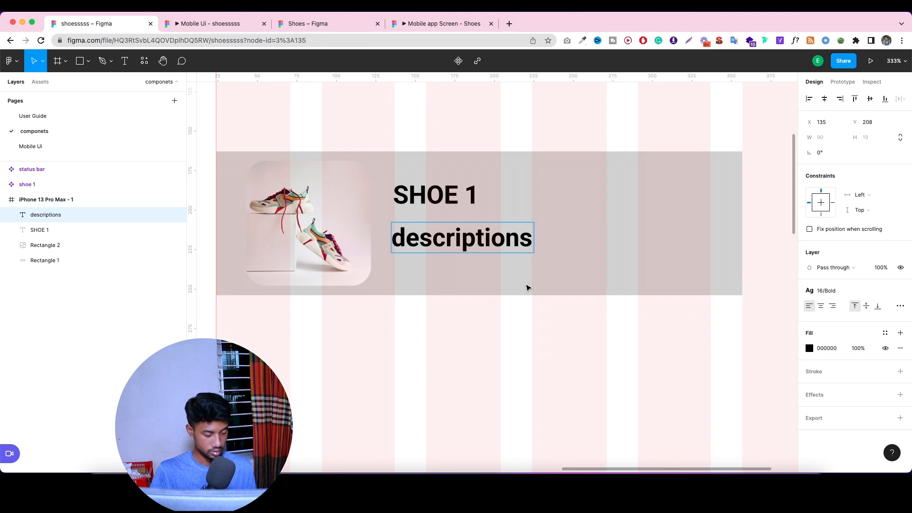
scroll(527, 287, "down", 5)
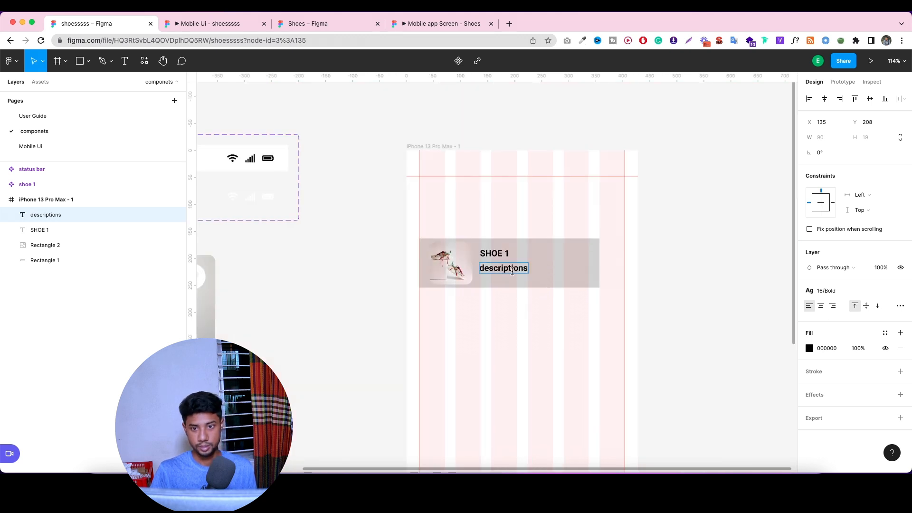
Apply the 14/Regular text style to the "descriptions" text.
left_click(903, 293)
left_click(903, 293)
scroll(863, 391, "down", 3)
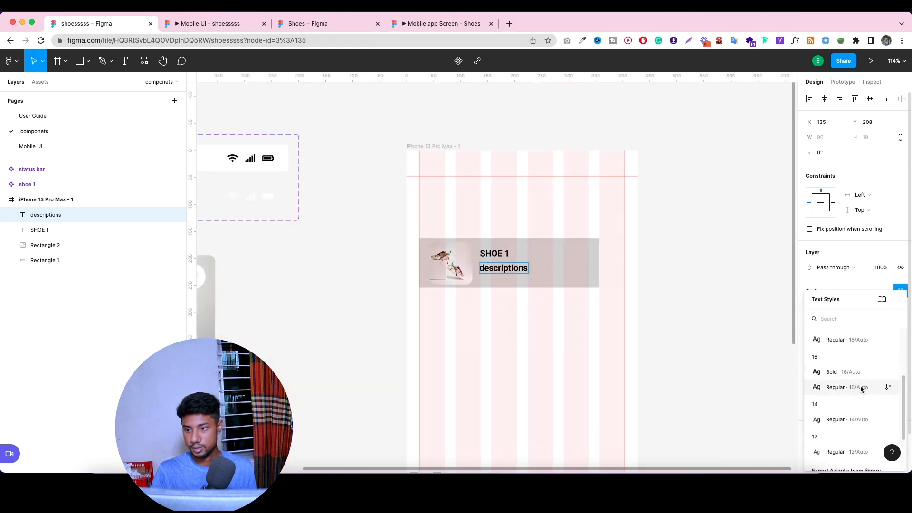
key("Escape")
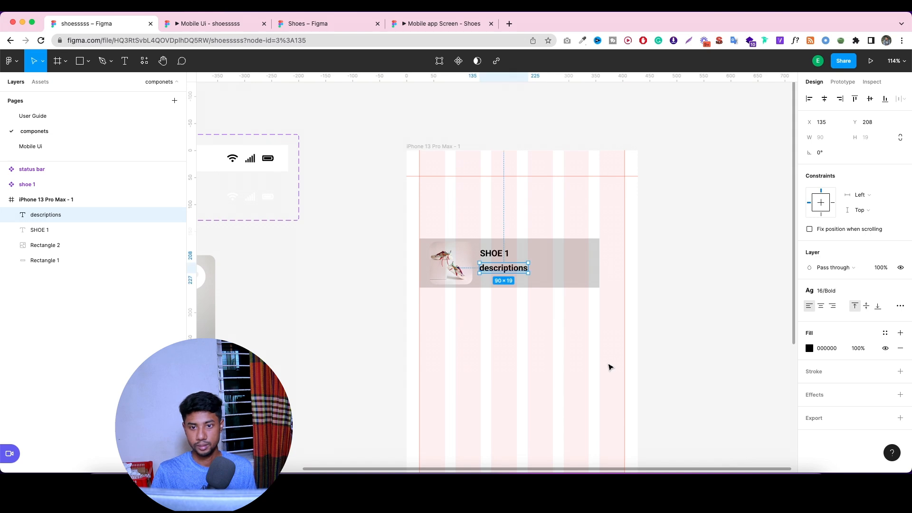
left_click(900, 291)
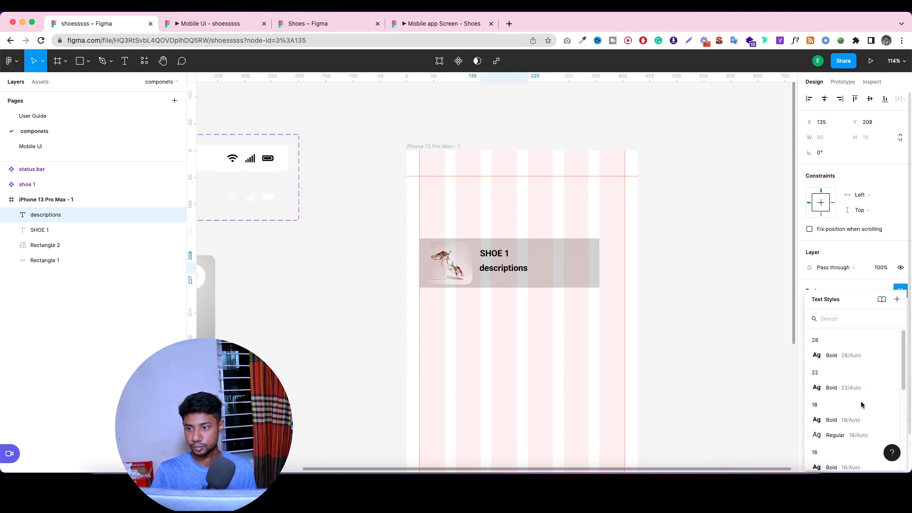
scroll(857, 395, "down", 3)
scroll(847, 370, "up", 1)
left_click(845, 377)
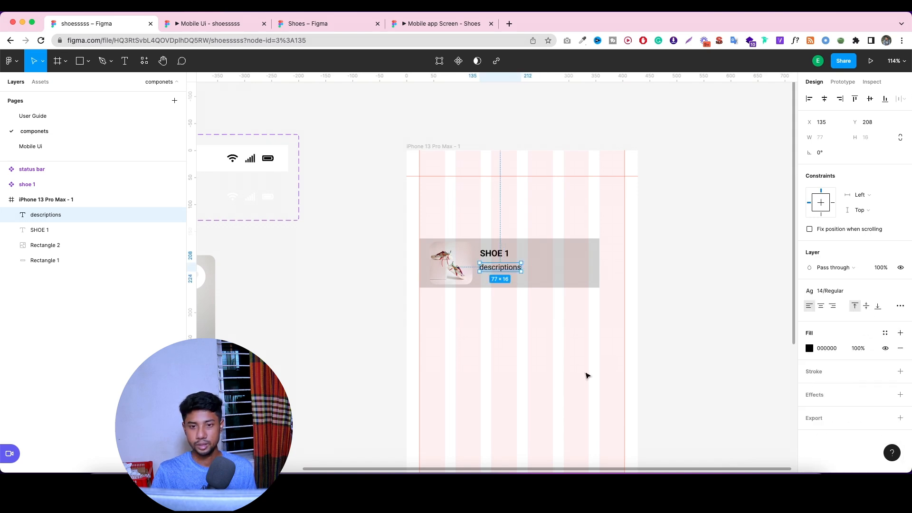
Copy the star rating group from the shoe 1 component into the new card, below "descriptions" at about X 140, Y 224.
left_click(531, 302)
scroll(391, 260, "down", 5)
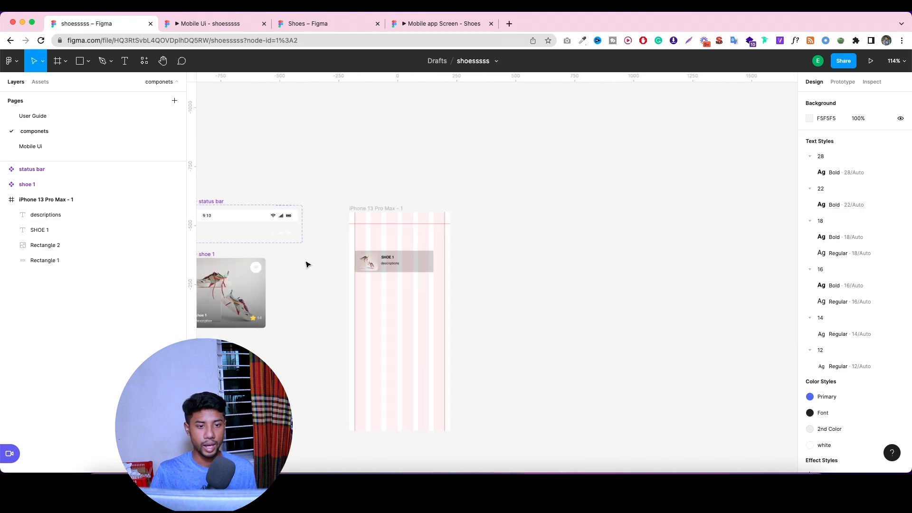
left_click(254, 318)
double_click(254, 319)
double_click(255, 320)
double_click(256, 320)
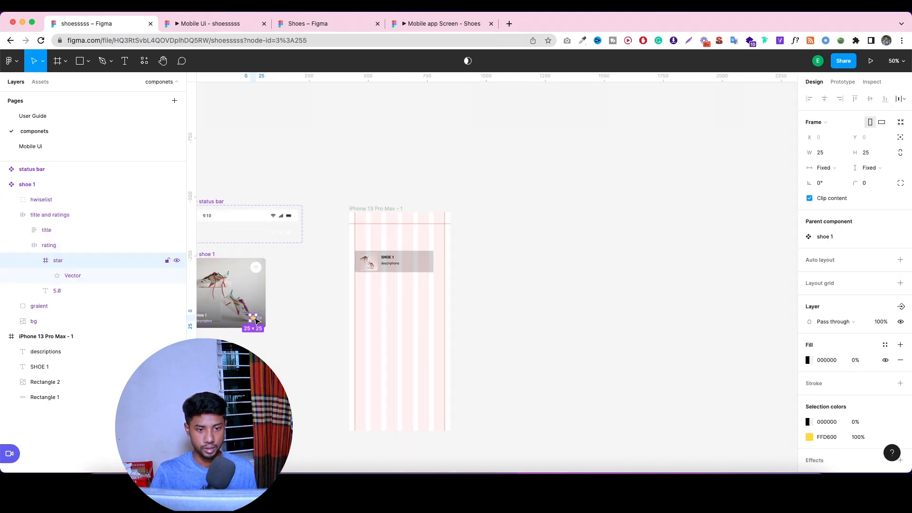
left_click(62, 247)
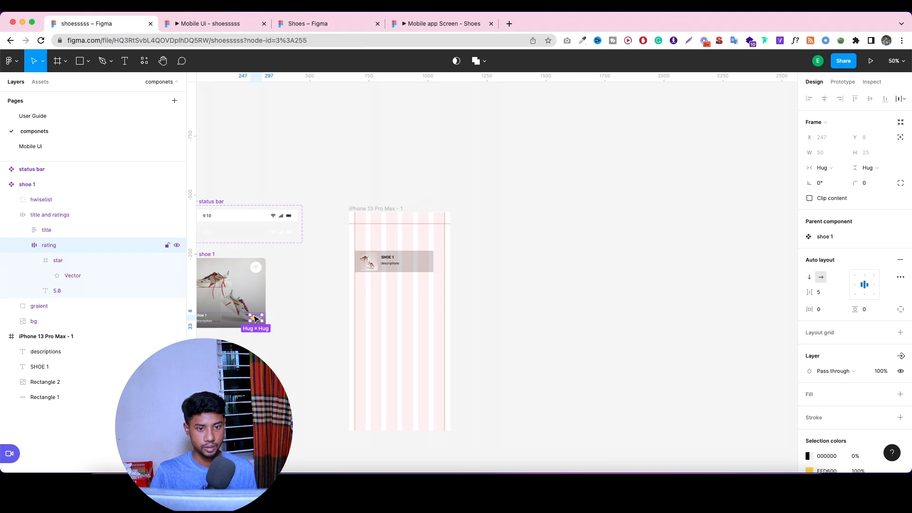
left_click_drag(255, 320, 389, 273)
scroll(393, 265, "up", 5)
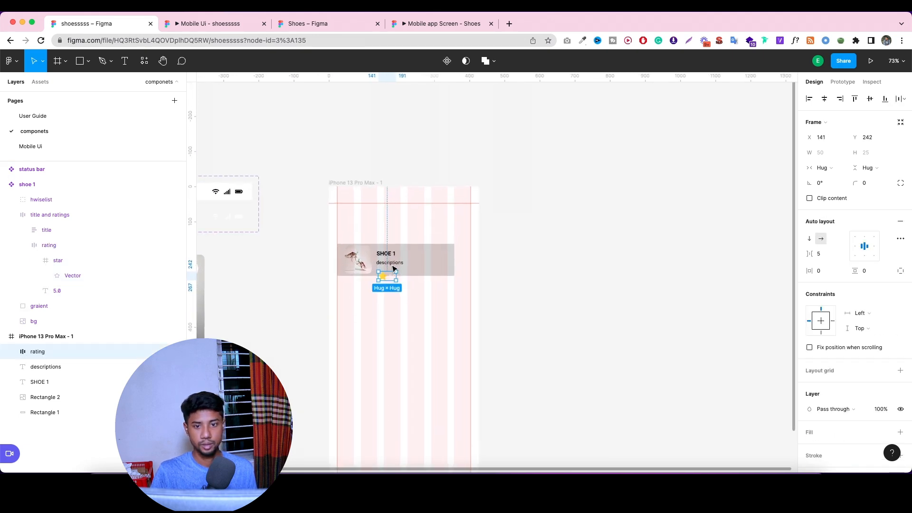
scroll(393, 269, "up", 3)
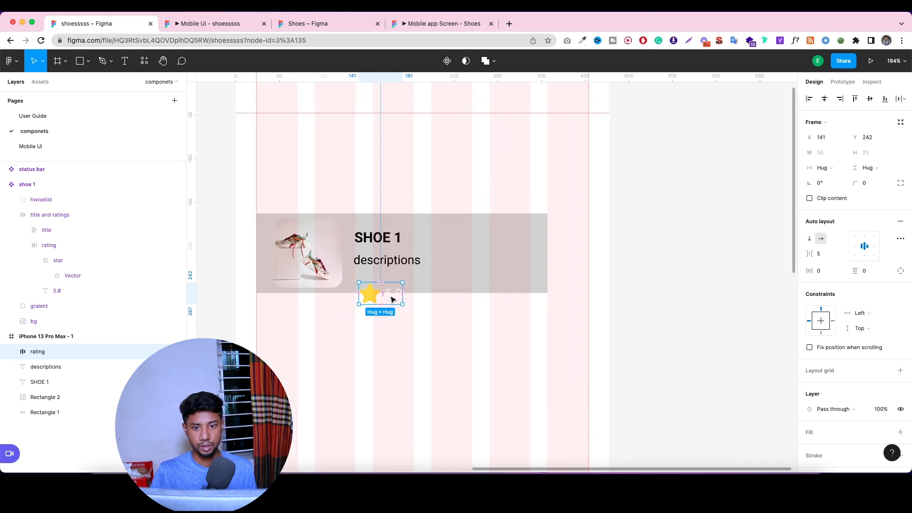
left_click_drag(393, 299, 389, 284)
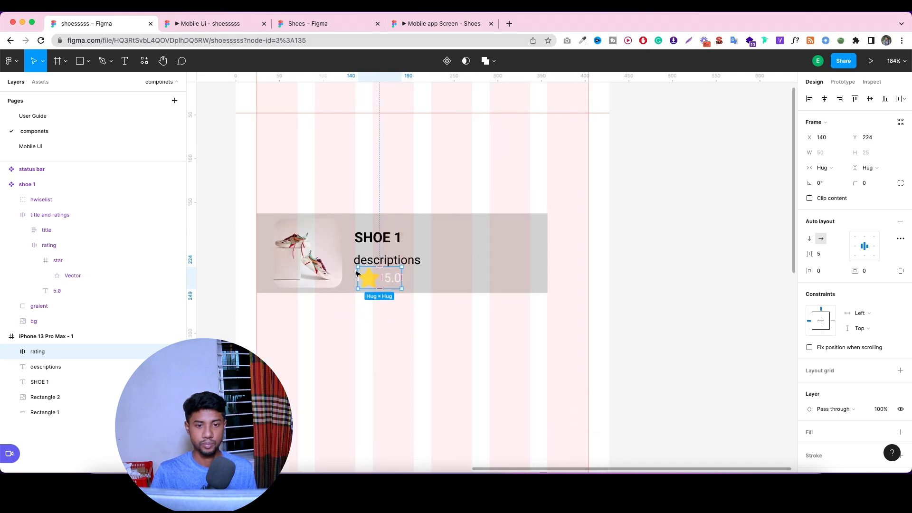
Enlarge the card's shoe image to about 88 × 88 and reposition it at about X 39, Y 164.
left_click(323, 271)
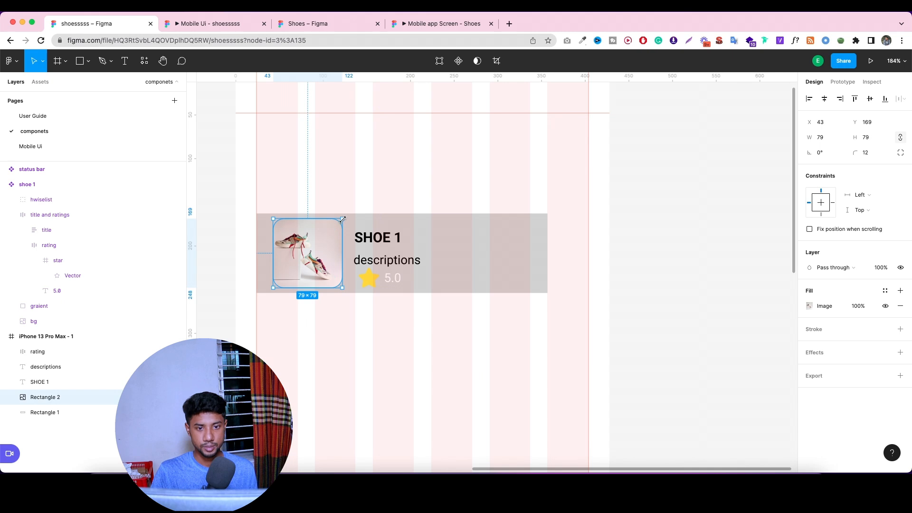
left_click_drag(342, 220, 350, 216)
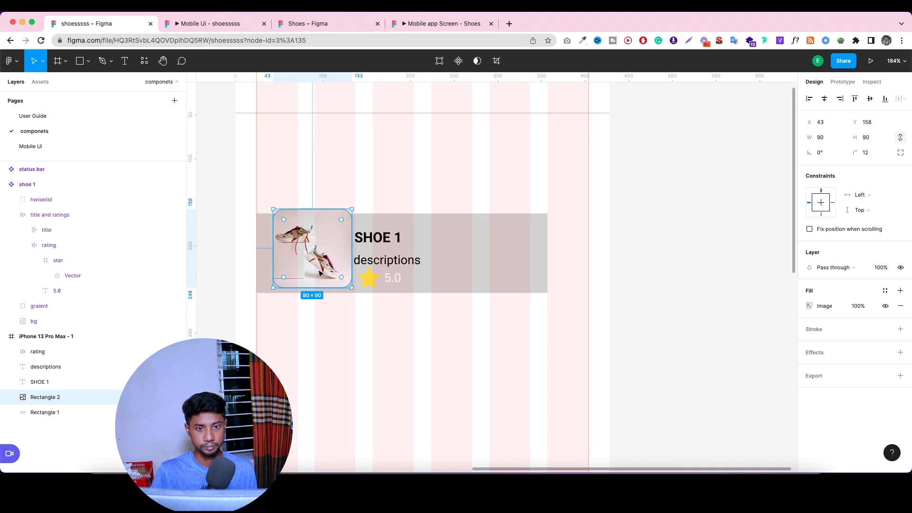
mouse_move(319, 270)
left_mouse_down()
mouse_move(347, 285)
mouse_move(327, 268)
left_mouse_up()
Move the "SHOE 1" title up to about Y 176 and the "descriptions" text to about X 132, Y 201.
left_click(390, 264)
left_click(385, 239)
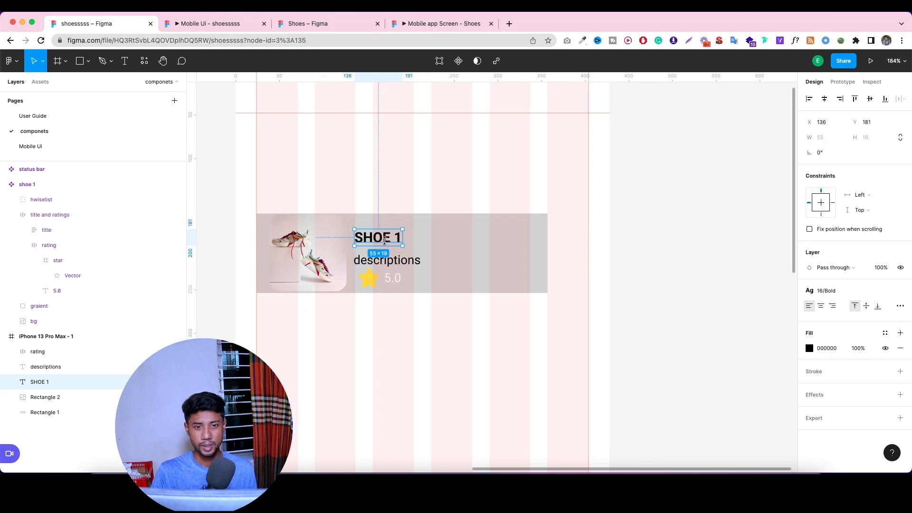
left_click_drag(386, 237, 385, 233)
left_click(397, 264)
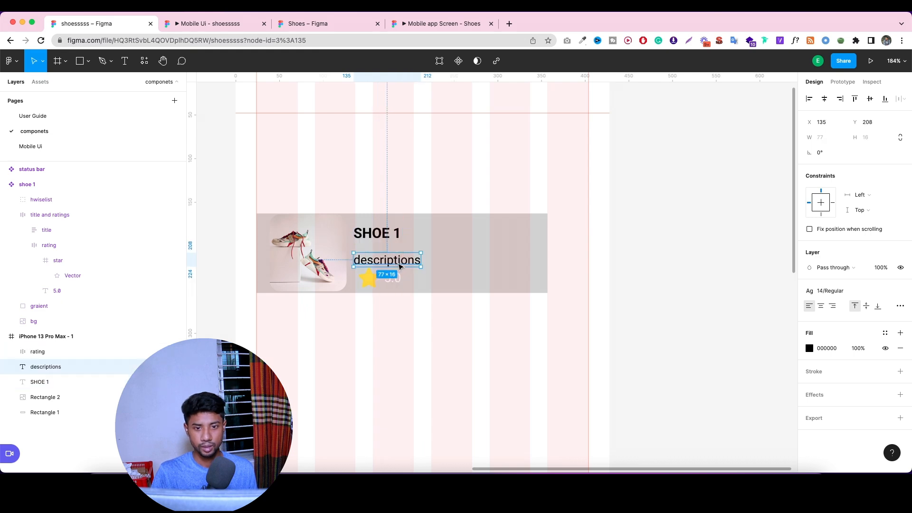
left_click_drag(399, 264, 398, 260)
scroll(387, 276, "up", 5)
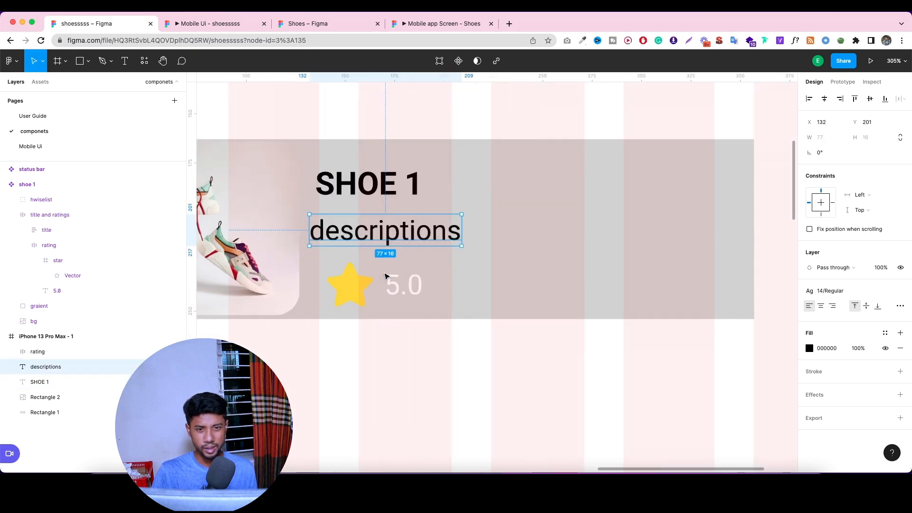
Shrink the star frame in the card's rating group to about 21 × 21.
left_click(405, 285)
left_click(406, 285)
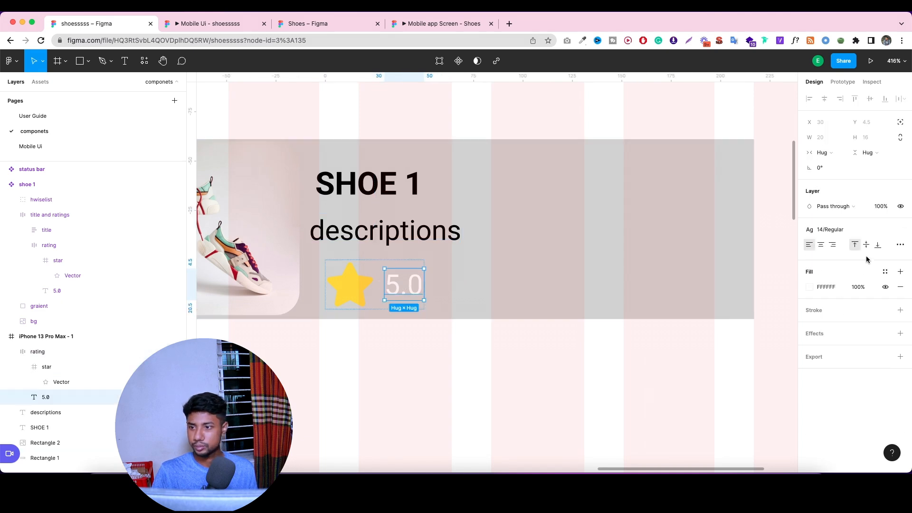
left_click(356, 289)
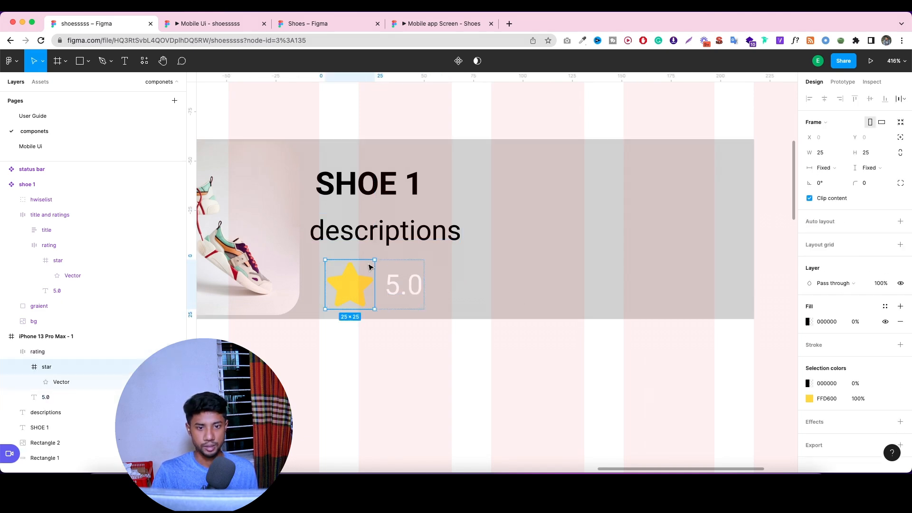
left_click_drag(373, 260, 365, 267)
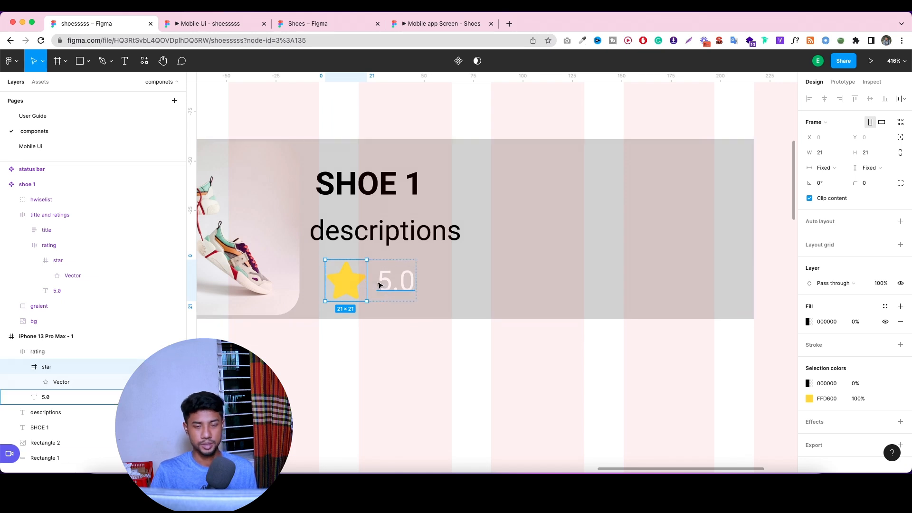
scroll(386, 324, "down", 2)
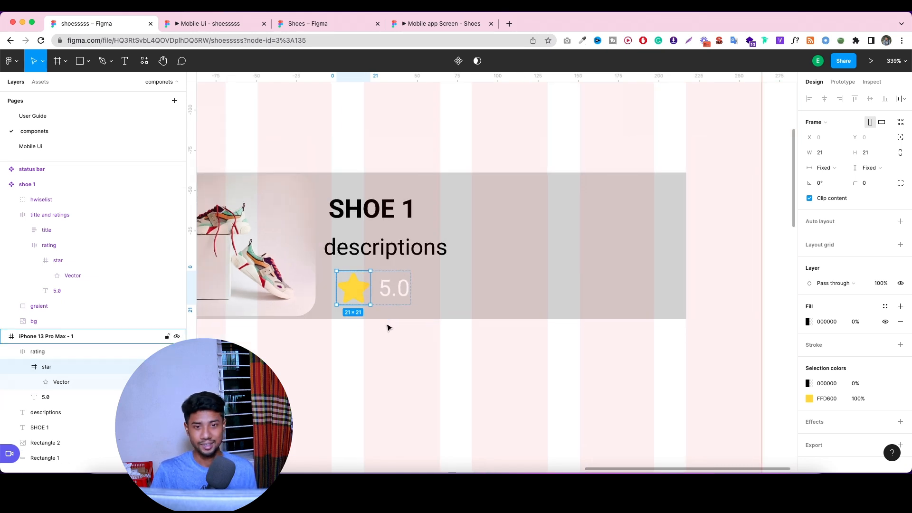
scroll(388, 328, "down", 2)
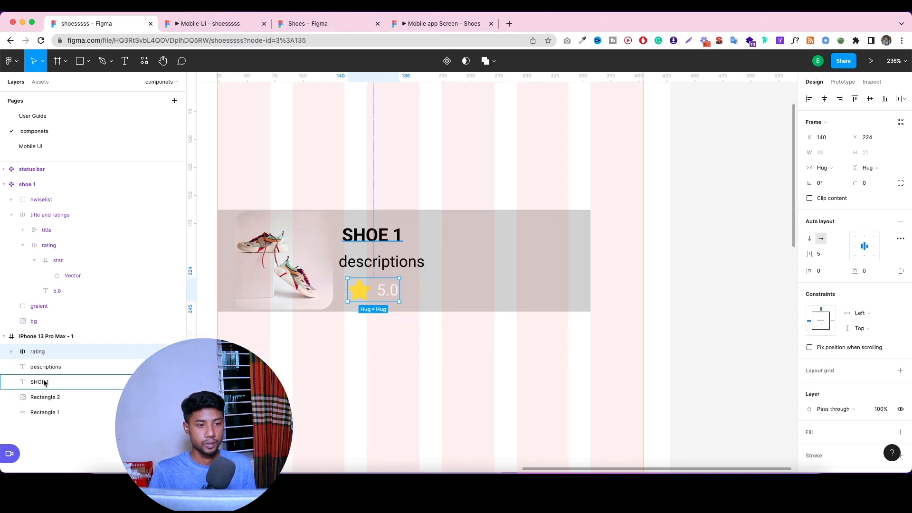
Combine the "SHOE 1" title, "descriptions" text and rating group in a vertical auto layout aligned left.
left_click(70, 383, "shift")
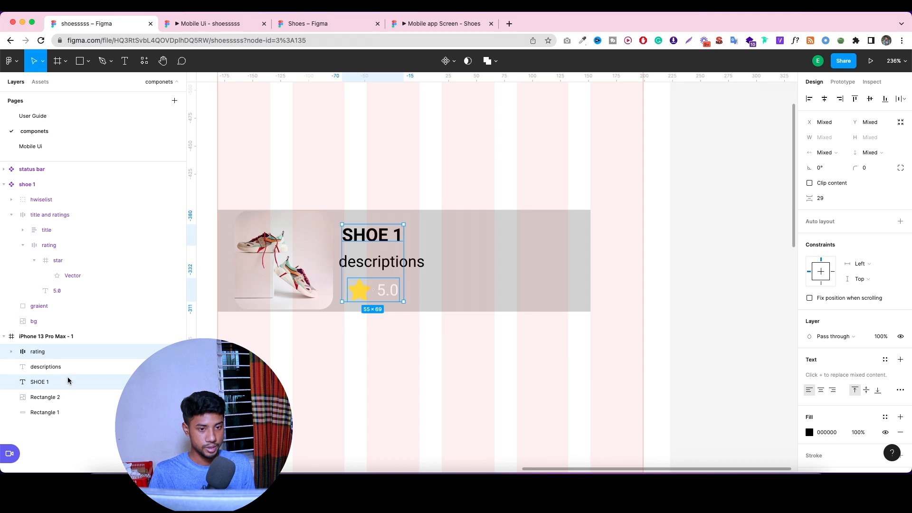
left_click(68, 377, "shift")
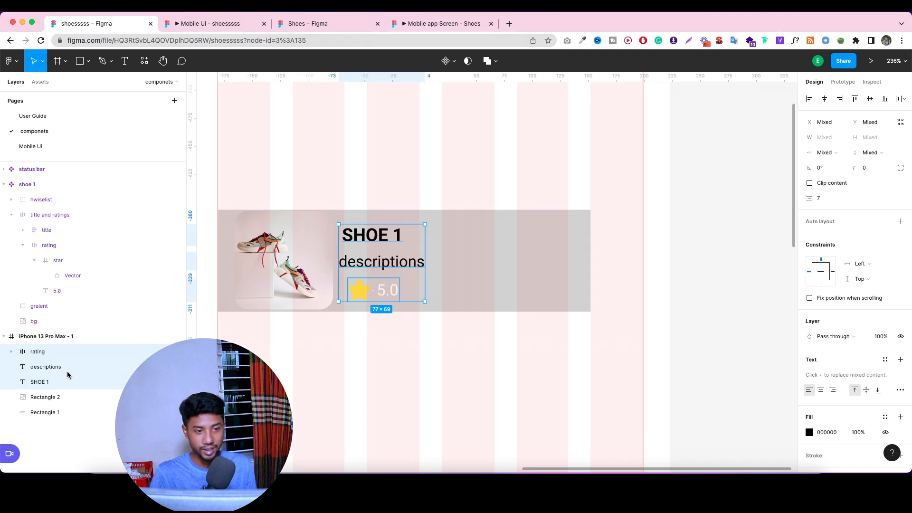
key("shift+a")
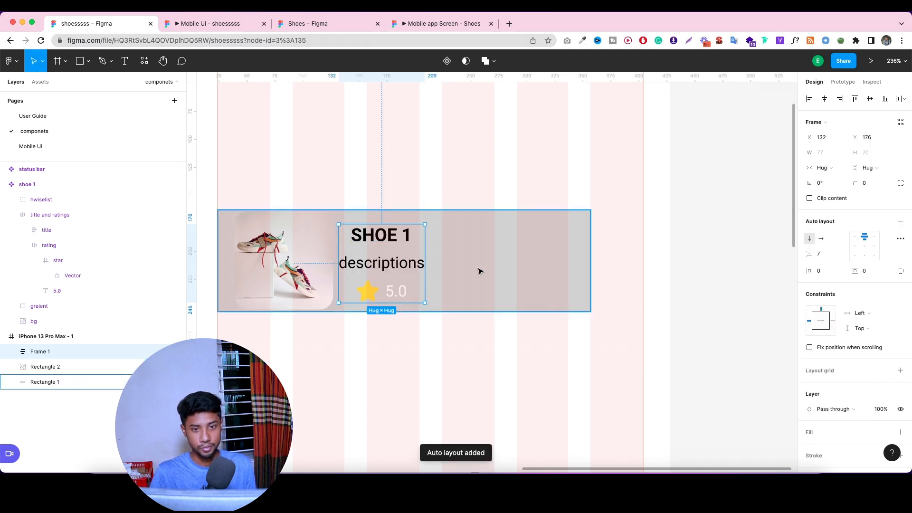
left_click(855, 246)
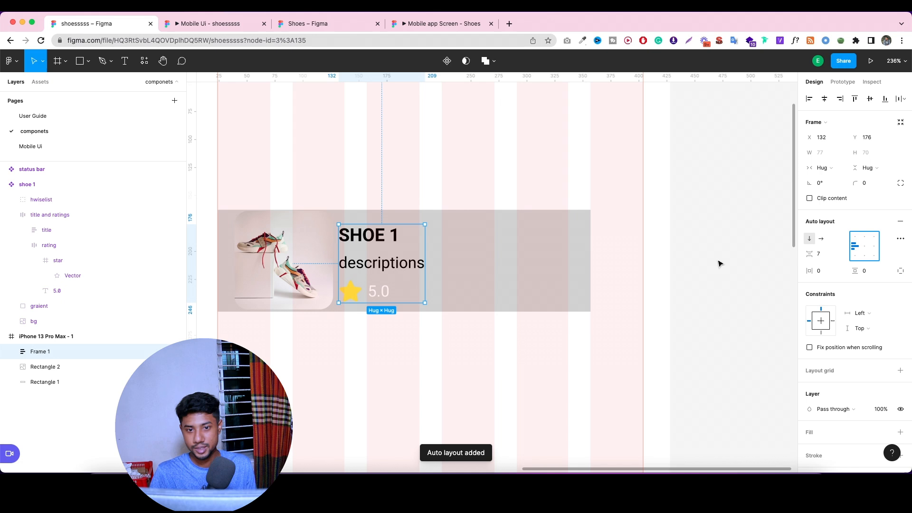
Set the spacing between items of the title, description and rating auto layout to 5.
left_click(824, 254)
key("Down")
key("Down")
key("Down")
key("Down")
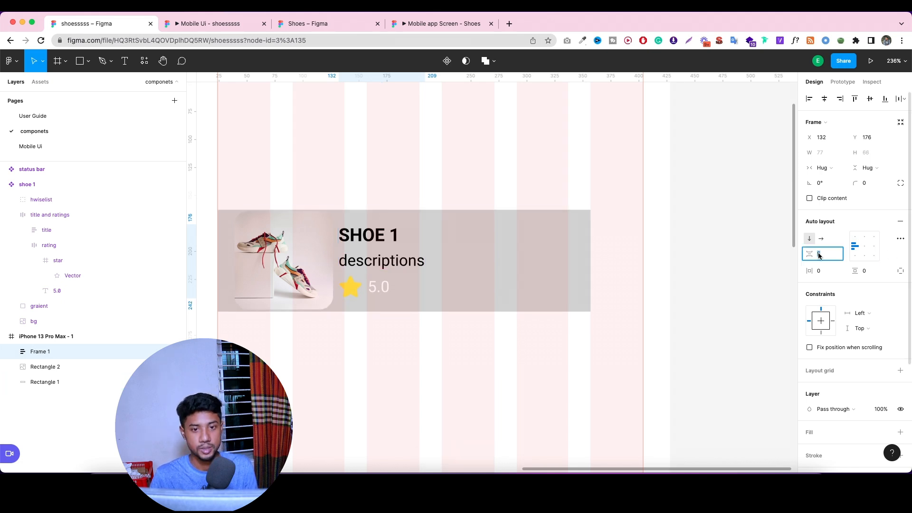
key("Up")
key("Up")
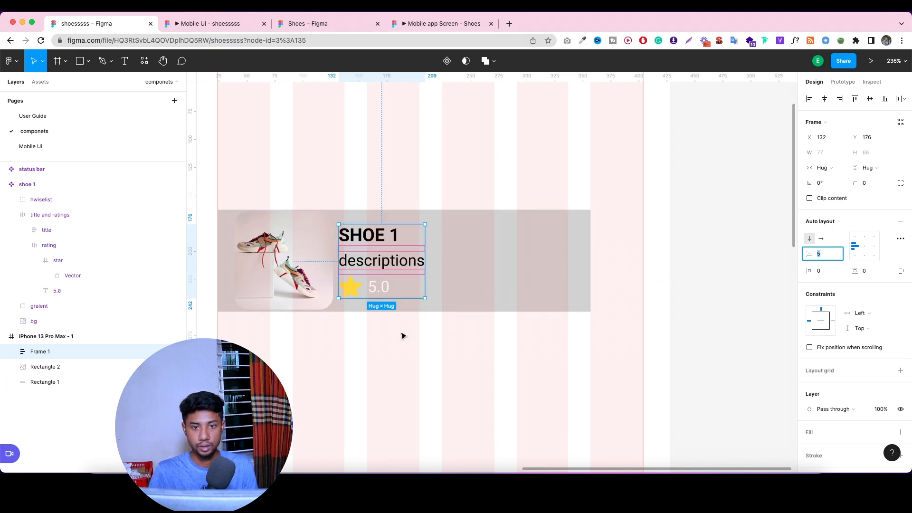
left_click(429, 366)
Nest the "SHOE 1" title and "descriptions" text in their own auto layout with an item spacing of 4.
left_click(399, 271)
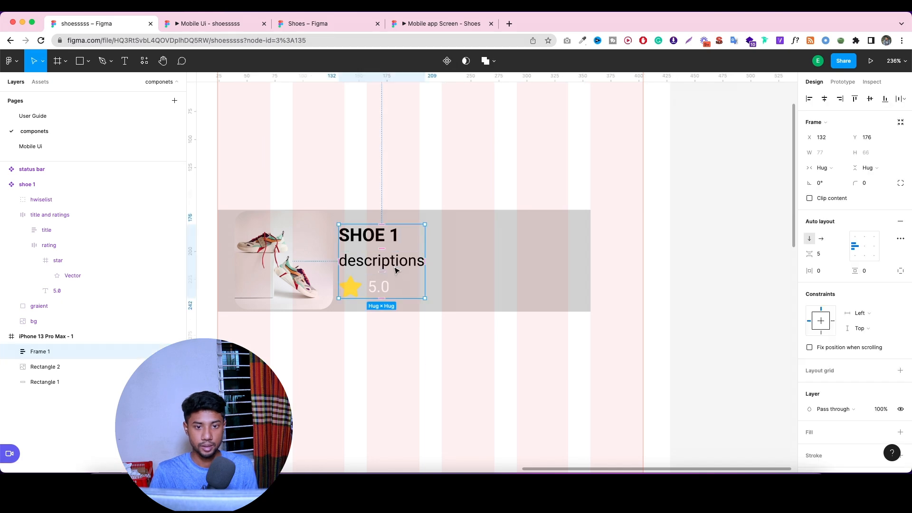
left_click(12, 352)
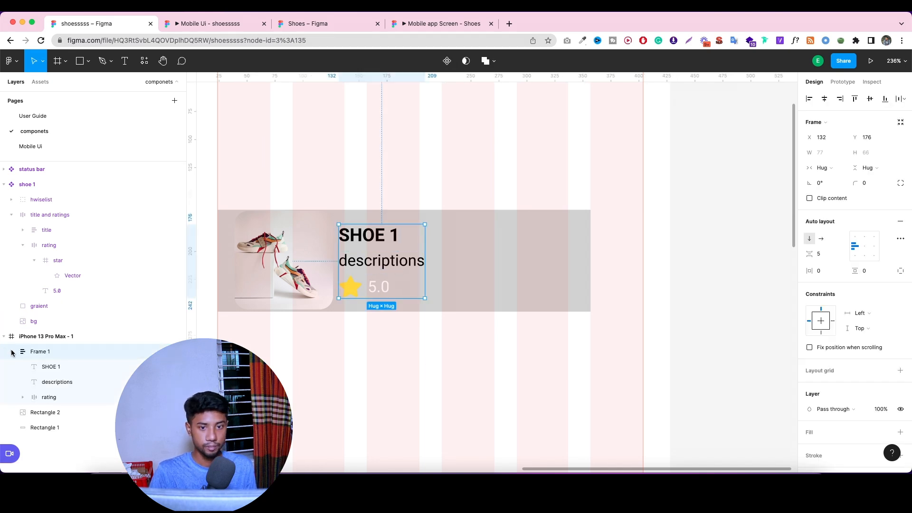
left_click(47, 367)
left_click(73, 383, "shift")
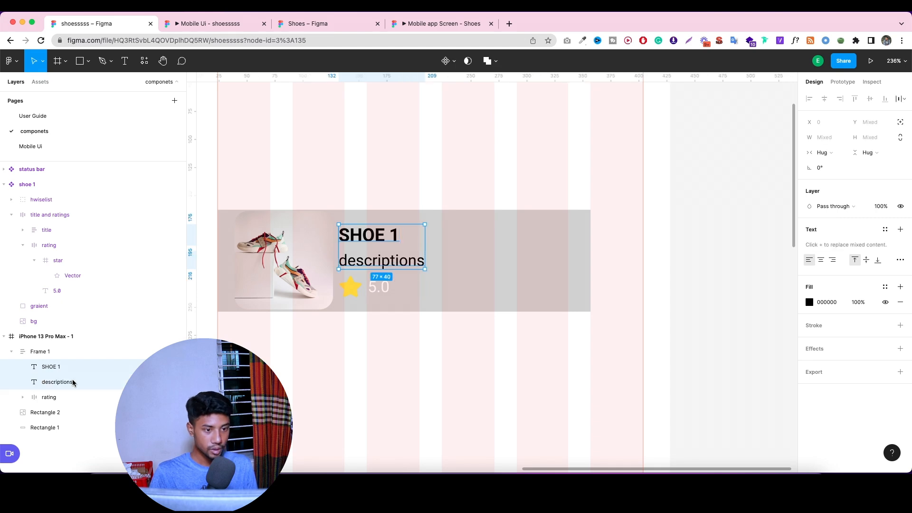
key("shift+a")
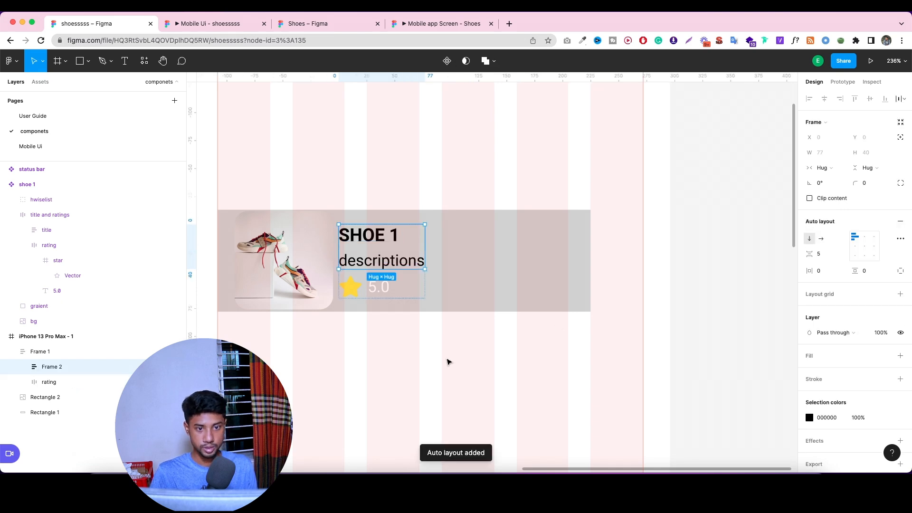
left_click(831, 255)
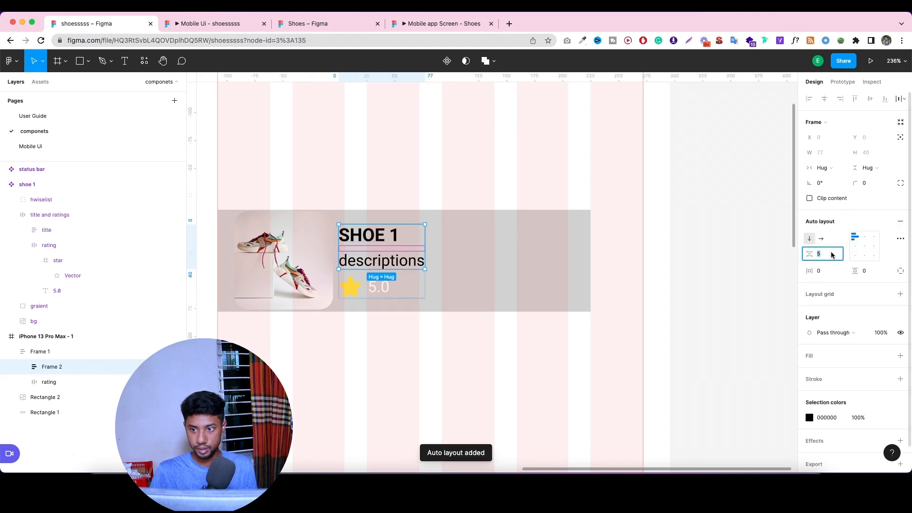
type("4")
key("Return")
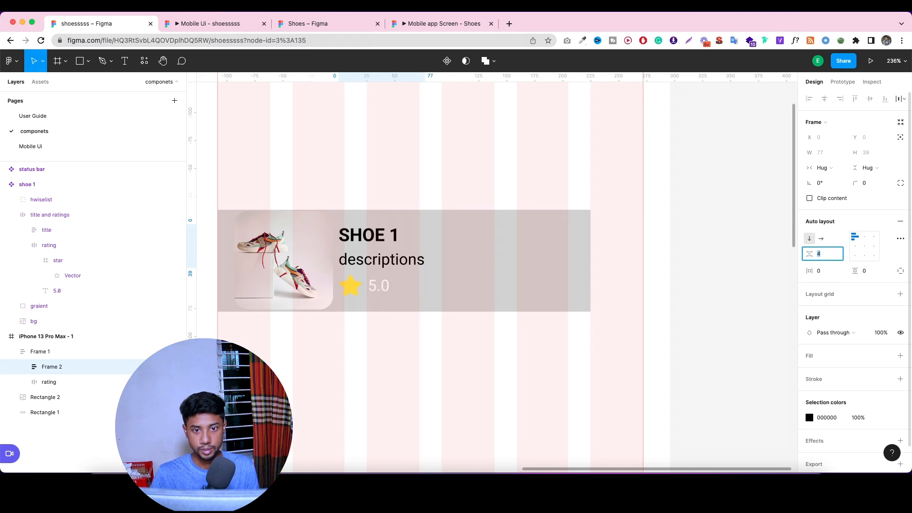
Set the outer auto layout's spacing between the nested text frame and the rating group to 7.
left_click(53, 356)
left_click(832, 257)
type("7")
key("Return")
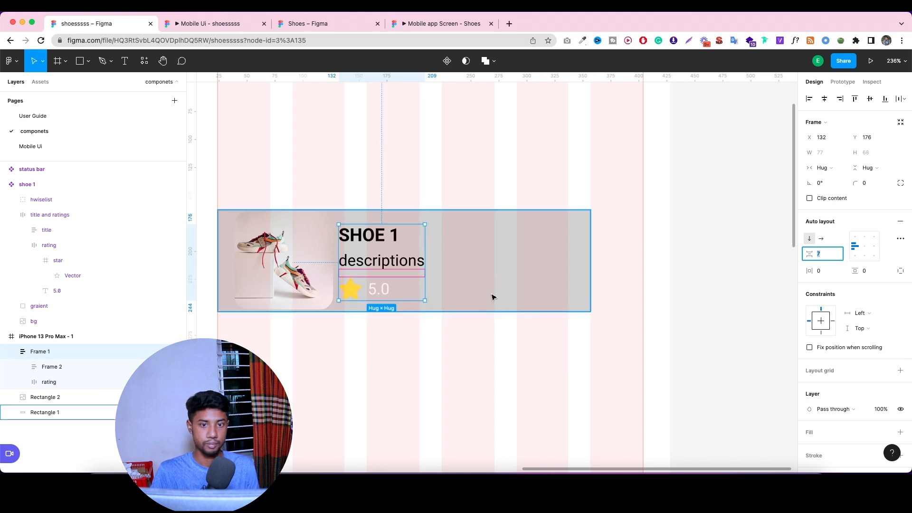
Rename the shoe image layer to "product ima" and the outer text auto layout to "details of the product".
scroll(576, 298, "down", 2)
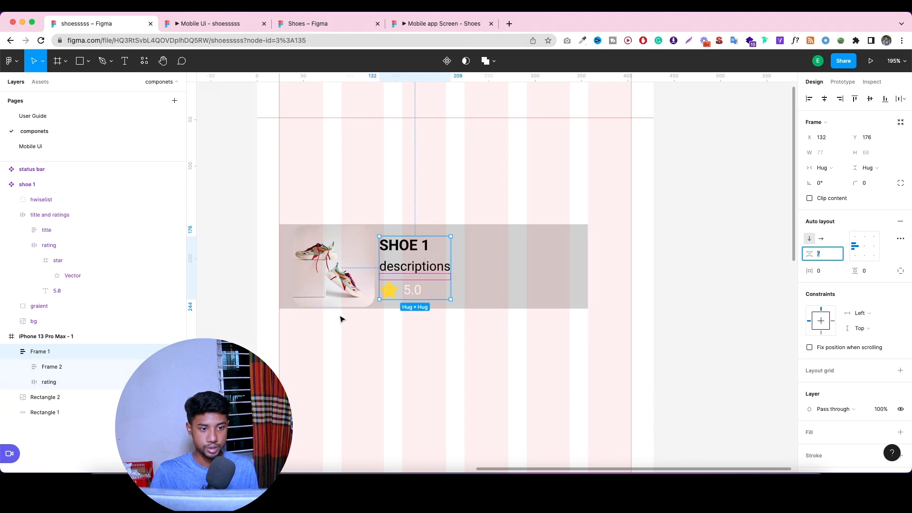
left_click(332, 285)
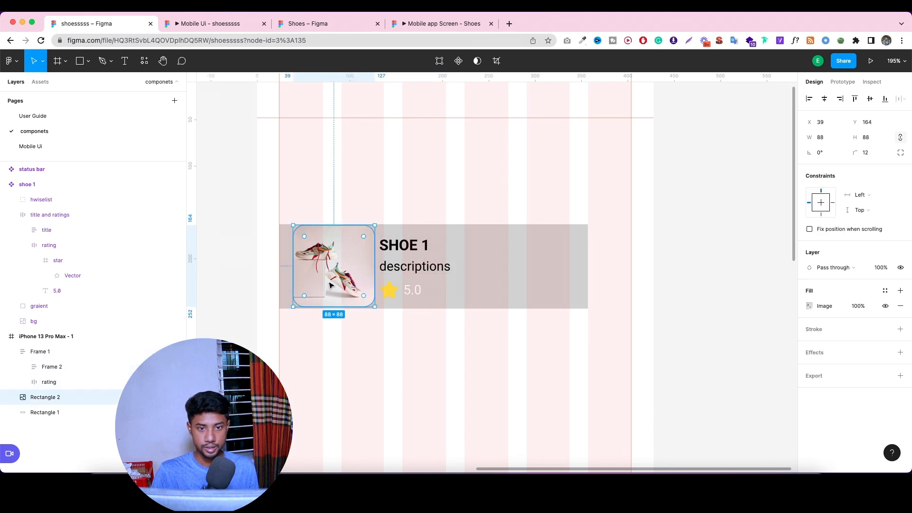
double_click(48, 398)
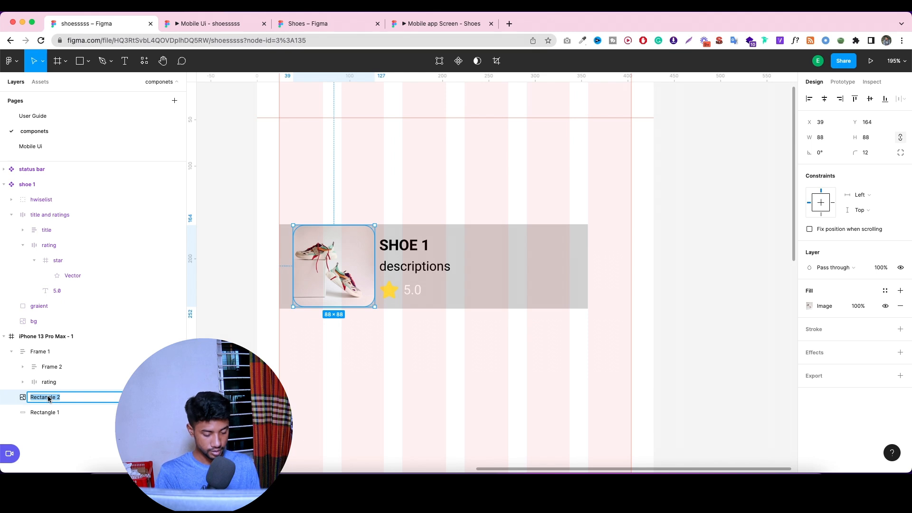
type("product ima")
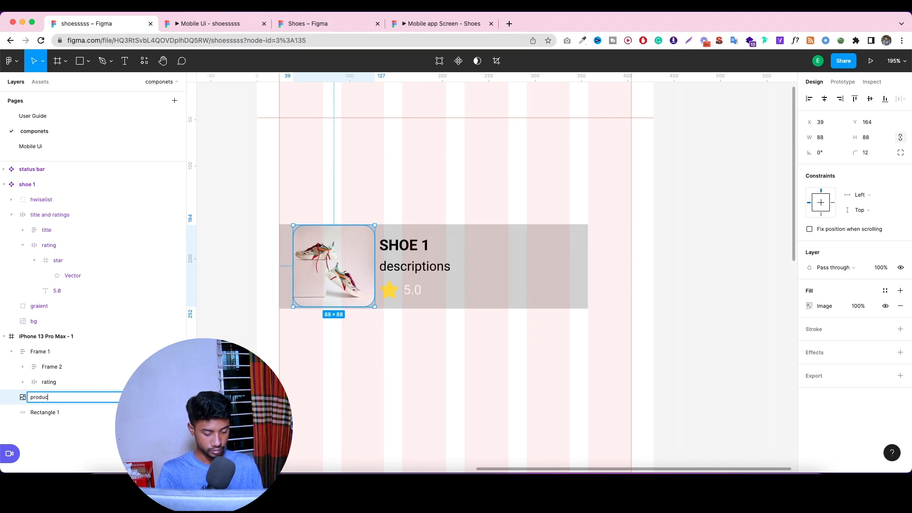
double_click(39, 351)
type("etails of the product")
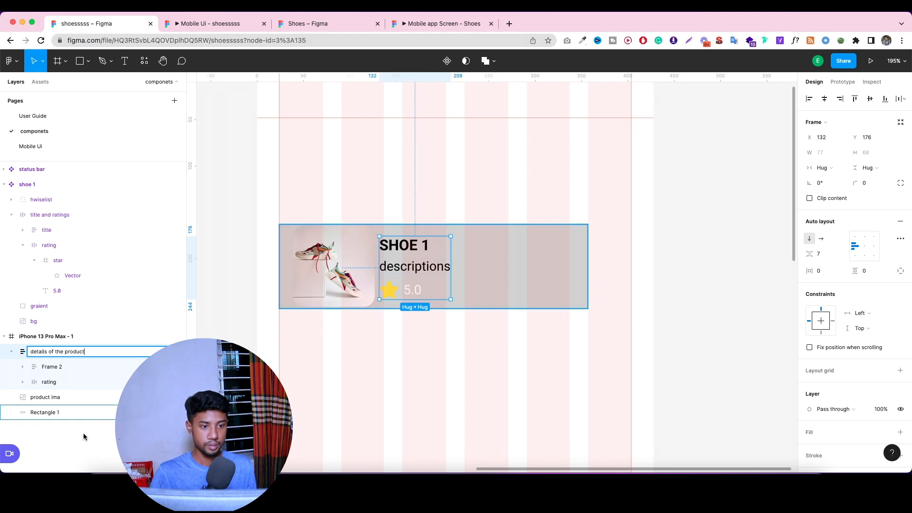
left_click(71, 412)
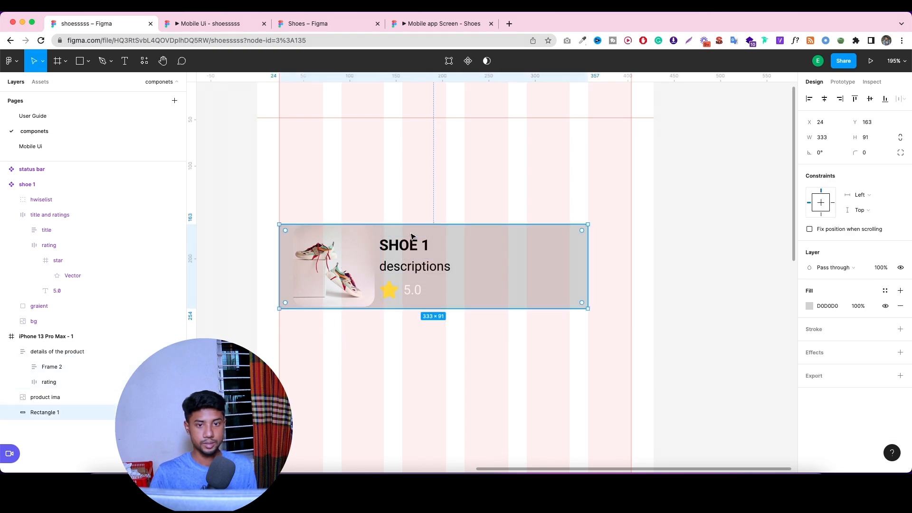
Combine the "product ima" image and the "details of the product" frame in a horizontal auto layout.
left_click(12, 351)
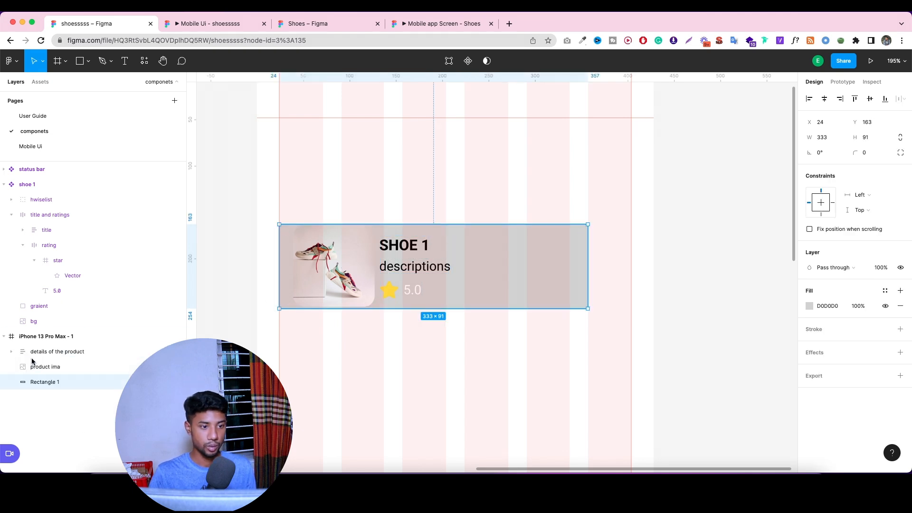
left_click(55, 369)
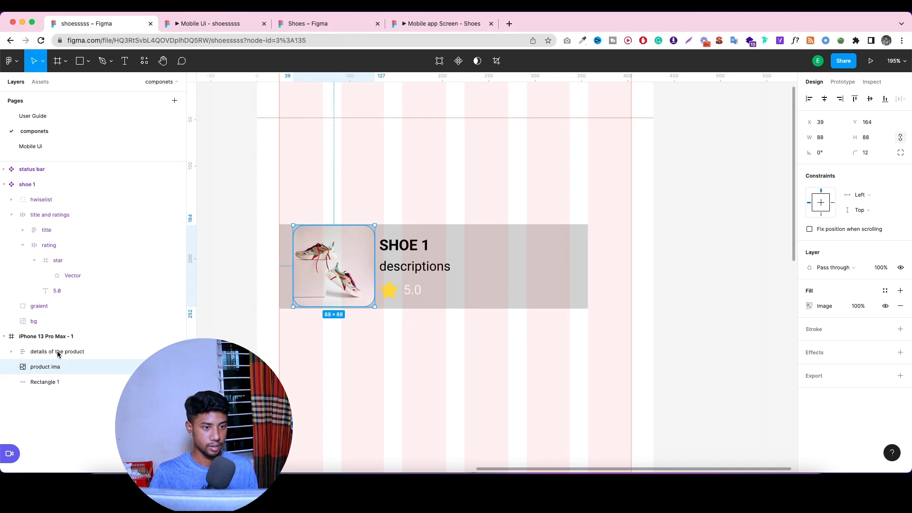
left_click(57, 354, "shift")
key("shift+a")
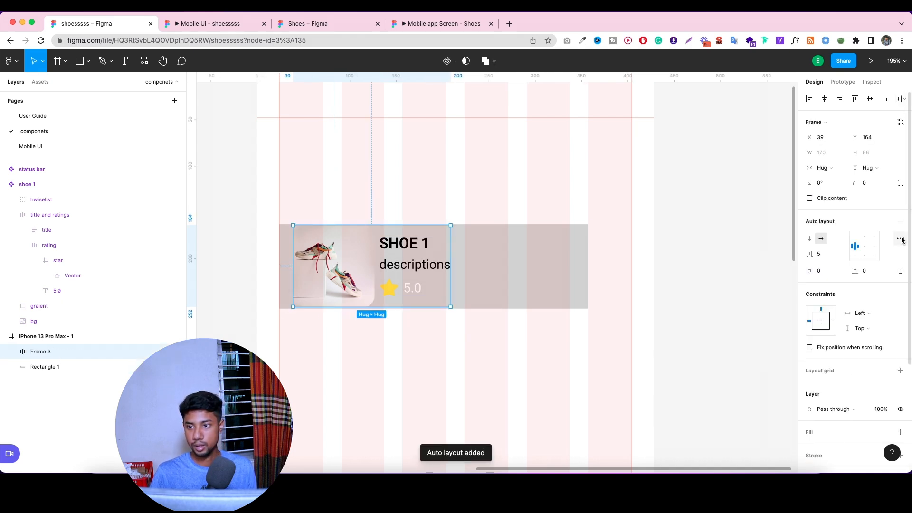
Switch the card auto layout's spacing mode to Space between and widen the frame to 193.
left_click(827, 254)
type("0")
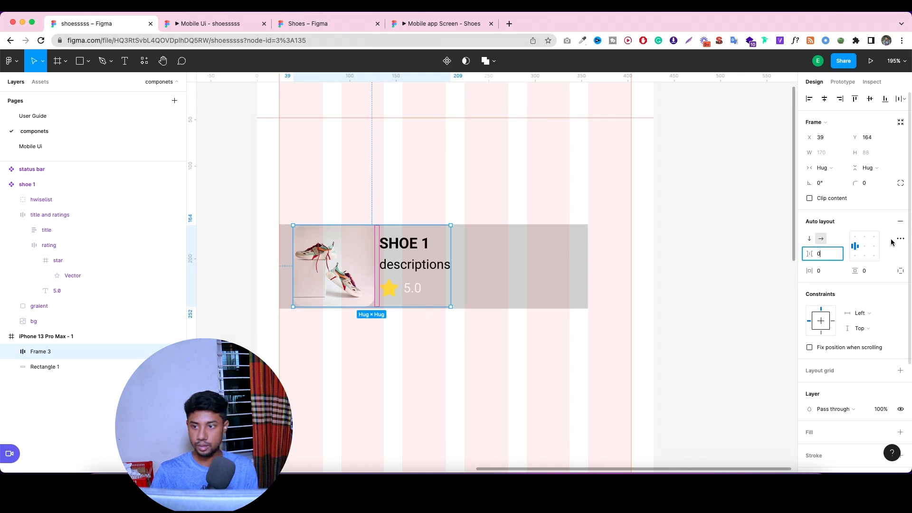
left_click(900, 239)
left_click(774, 319)
left_click(762, 330)
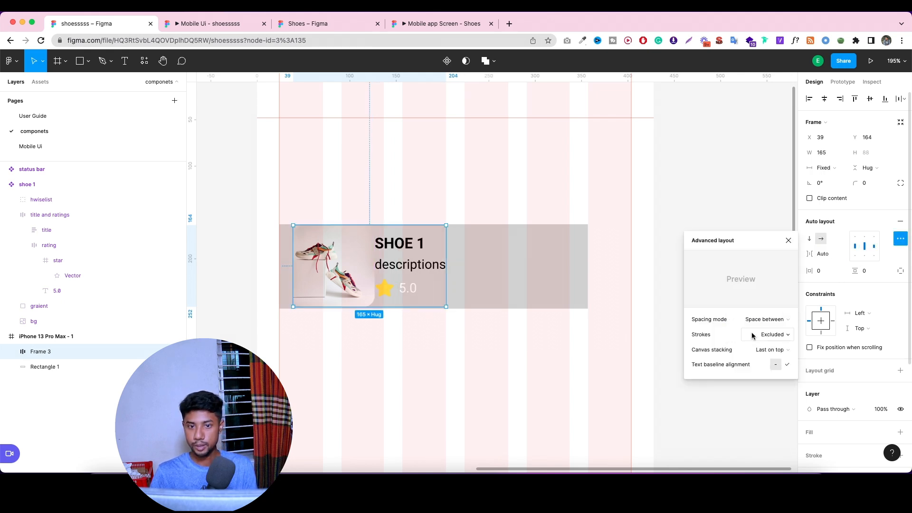
left_click_drag(446, 246, 472, 247)
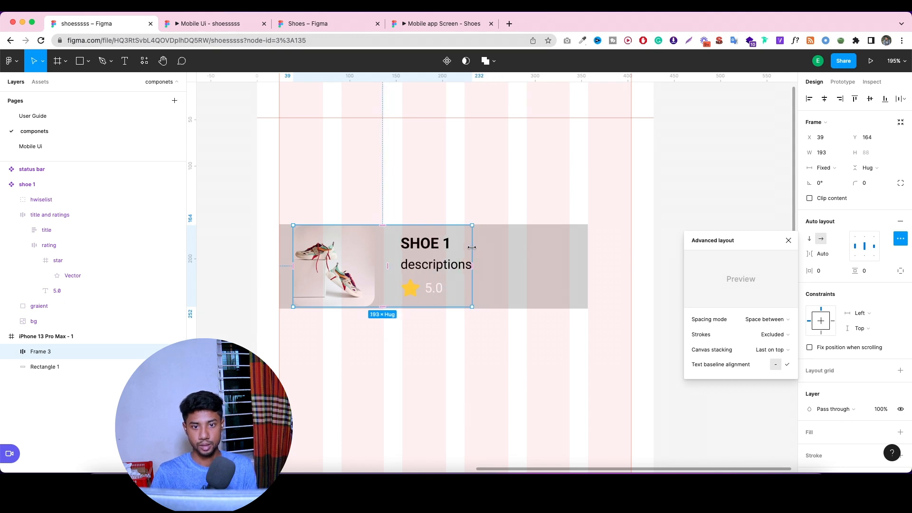
left_click(714, 171)
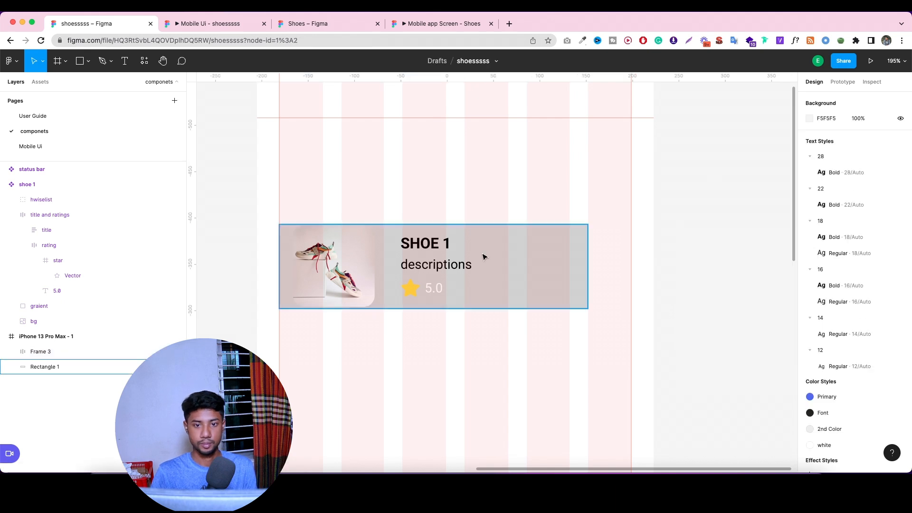
Delete the grey background rectangle and move the card out of the iPhone frame, beside the shoe 1 component.
scroll(478, 263, "down", 5)
left_click(488, 270)
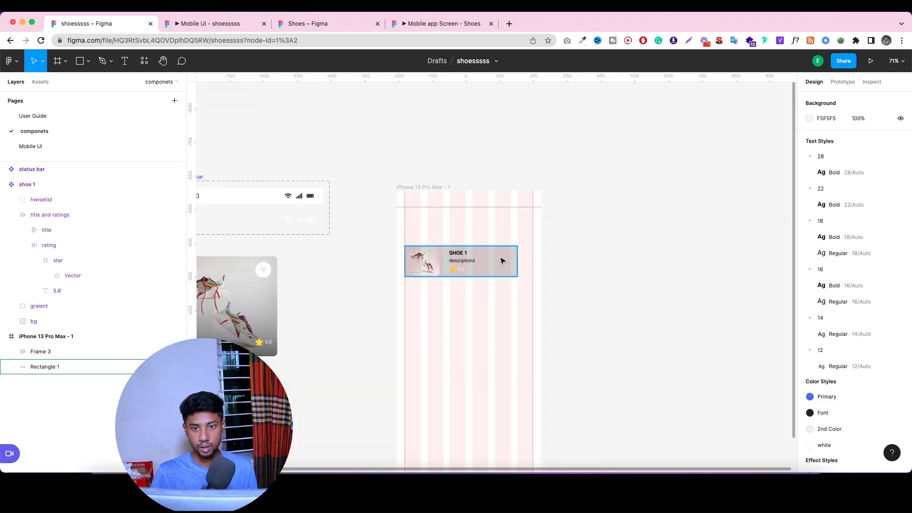
key("Delete")
left_click(459, 269)
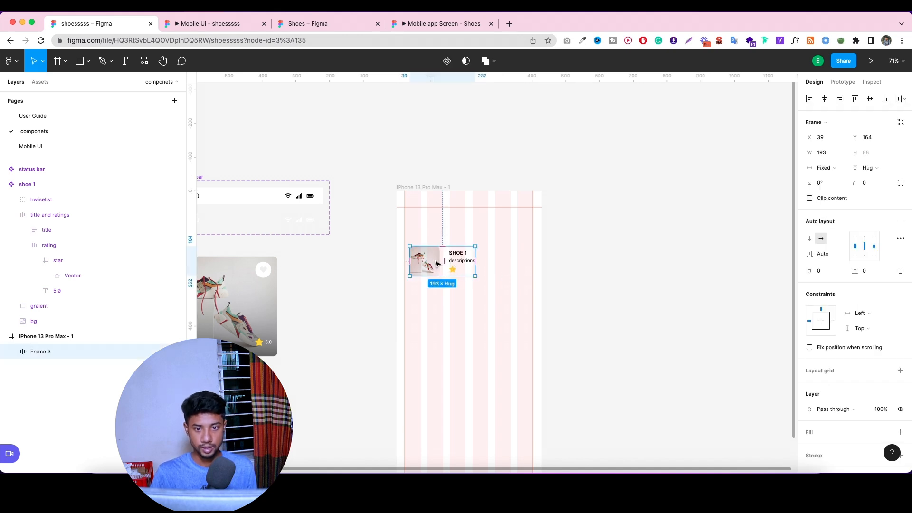
left_click_drag(434, 261, 326, 288)
Rename the card frame to "small product" and turn it into a component.
double_click(315, 273)
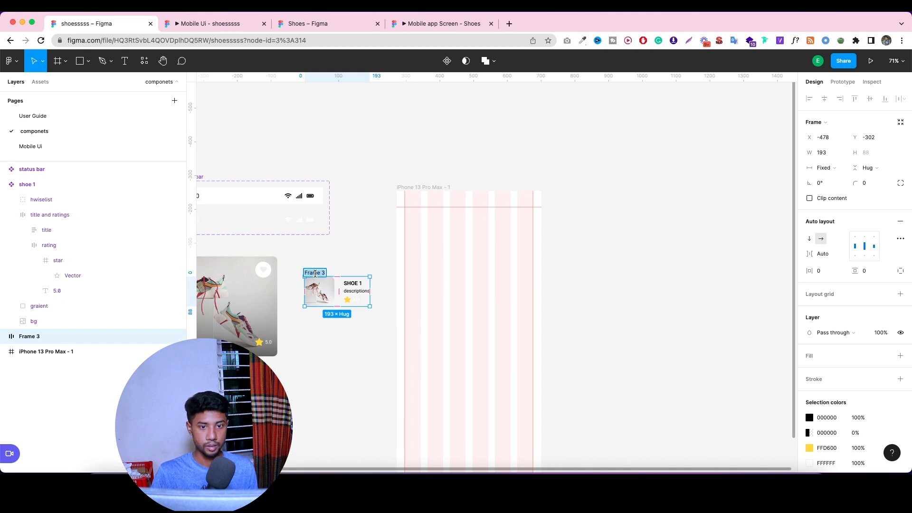
type("s")
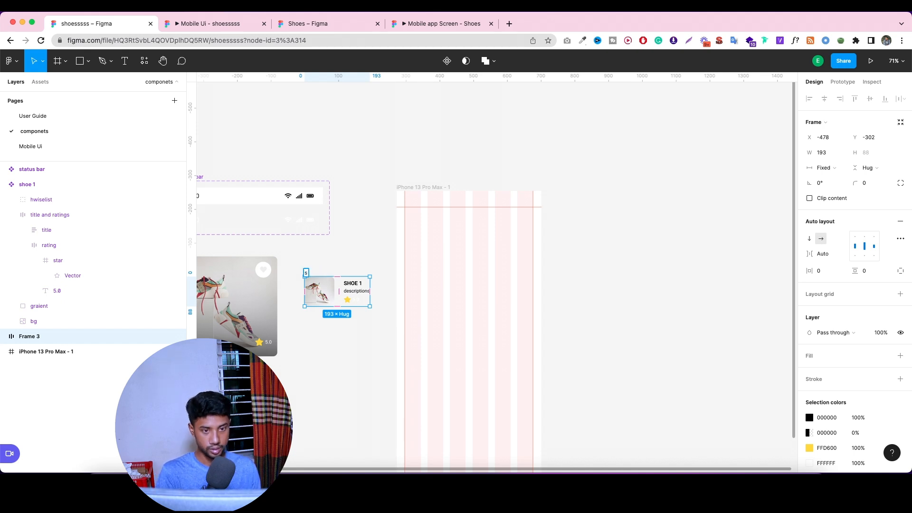
type("mall")
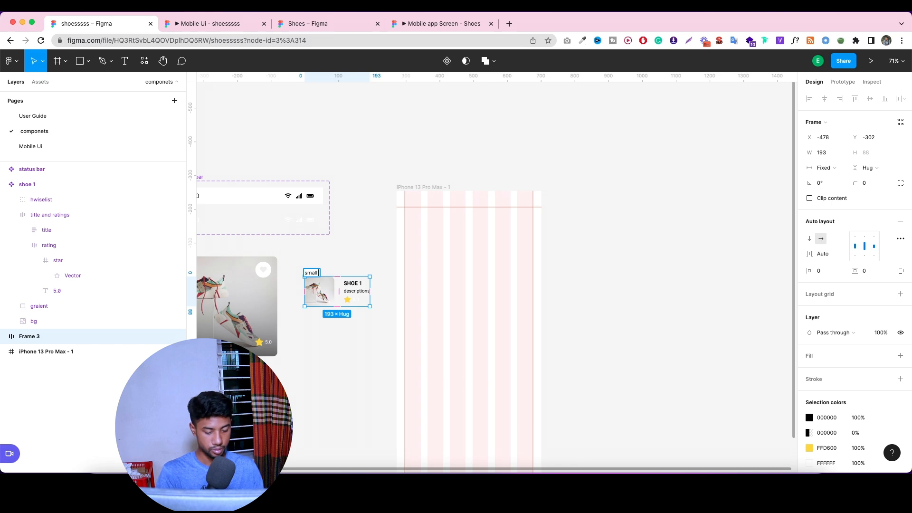
type(" product")
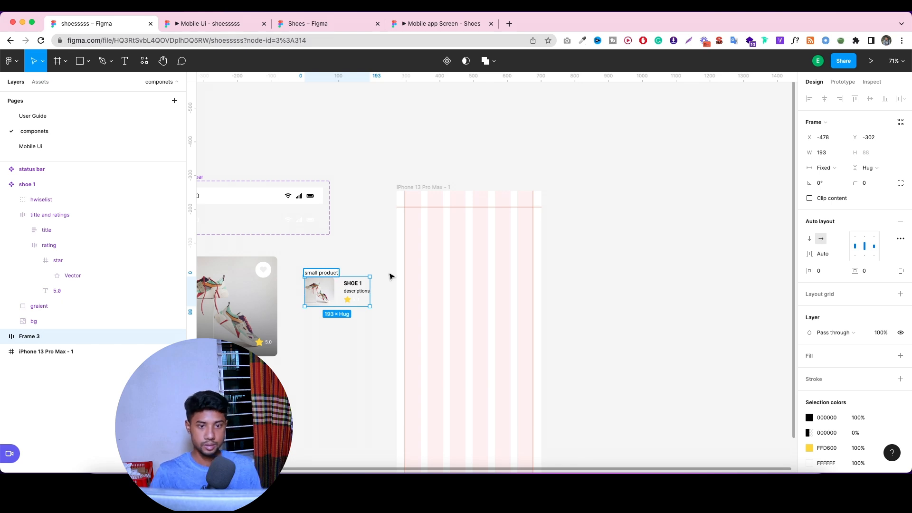
left_click(342, 248)
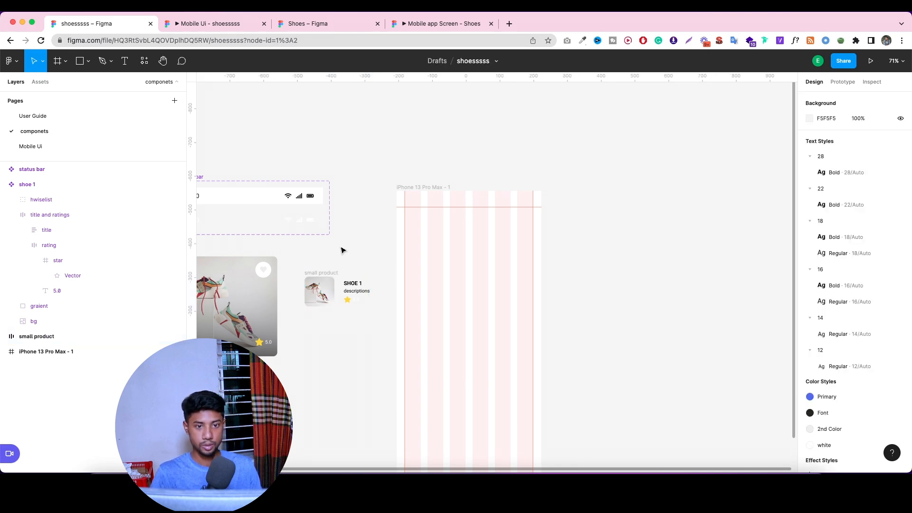
left_click(328, 273)
left_click(449, 60)
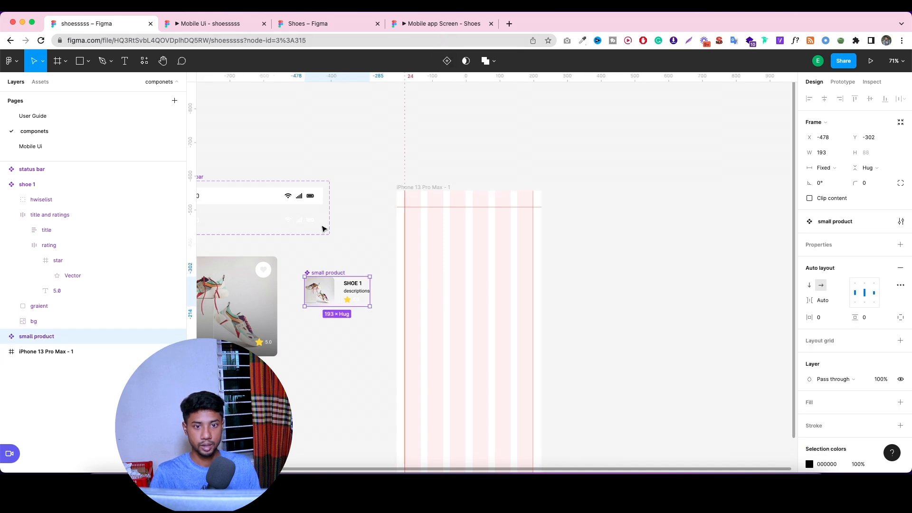
Place a "small product" instance on the Mobile Ui page below the New Arrival heading, at X 24 and Y 601.
left_click(49, 148)
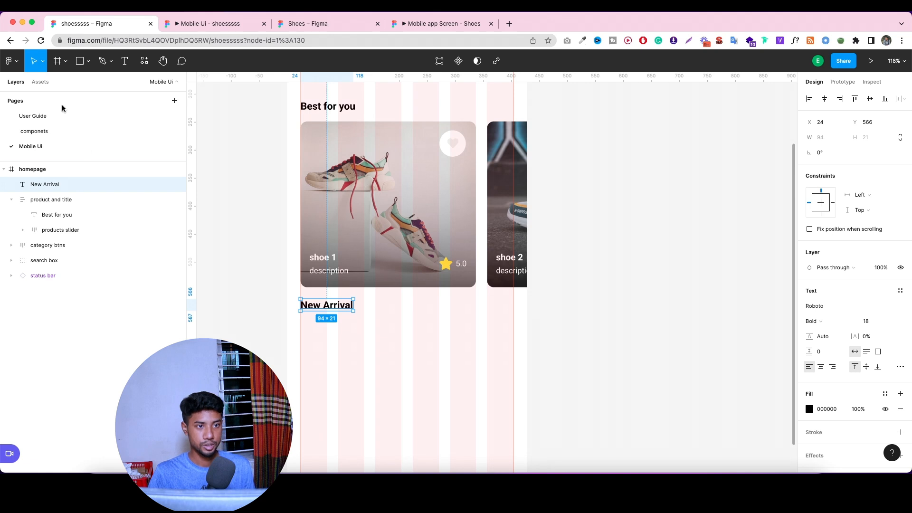
left_click(40, 82)
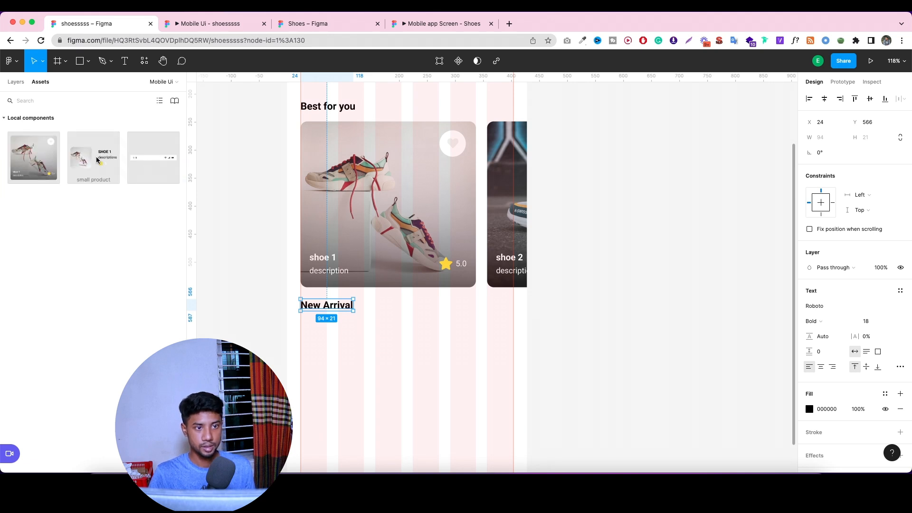
left_click_drag(93, 158, 358, 351)
scroll(448, 296, "down", 3)
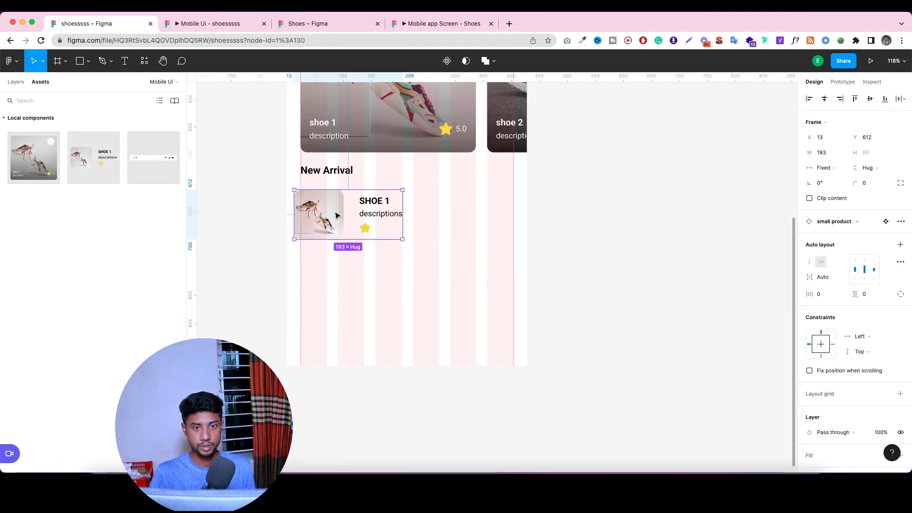
left_click_drag(337, 215, 344, 209)
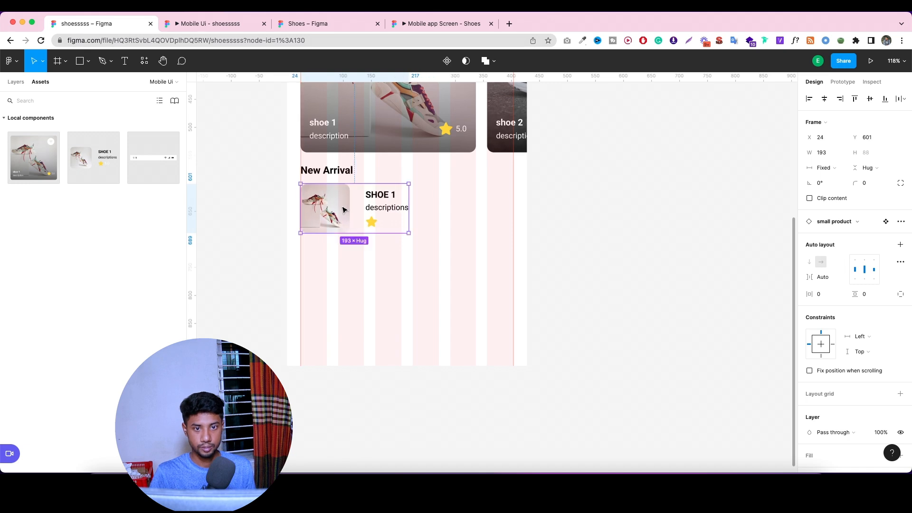
Open the "descriptions" text inside the New Arrival card instance for editing.
double_click(391, 209)
double_click(391, 209)
double_click(393, 210)
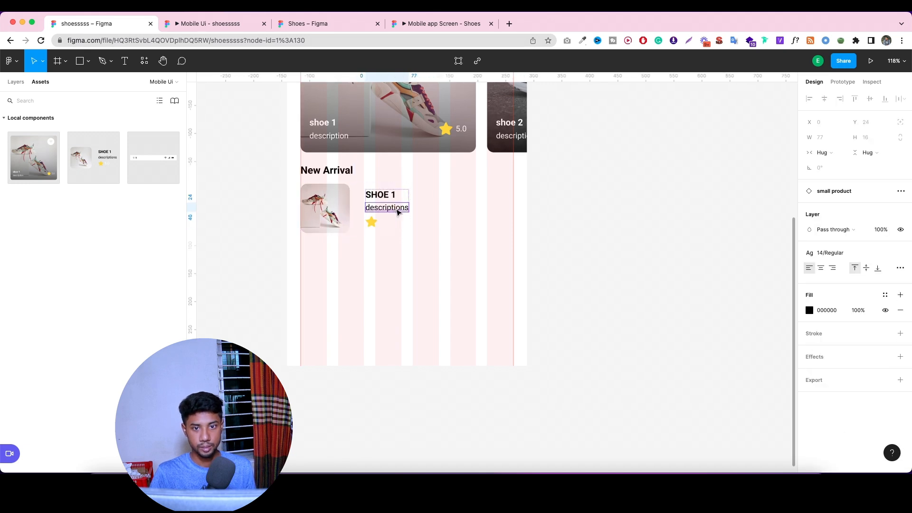
double_click(396, 209)
left_click(404, 209)
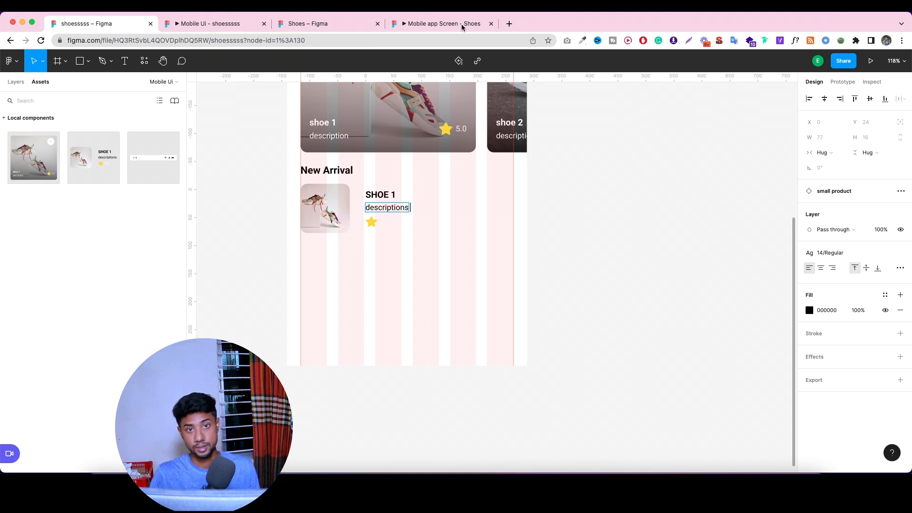
Search Google for "lorem" in a new browser tab and copy the phrase "In publishing and graphic design" from the Lorem ipsum summary.
left_click(328, 24)
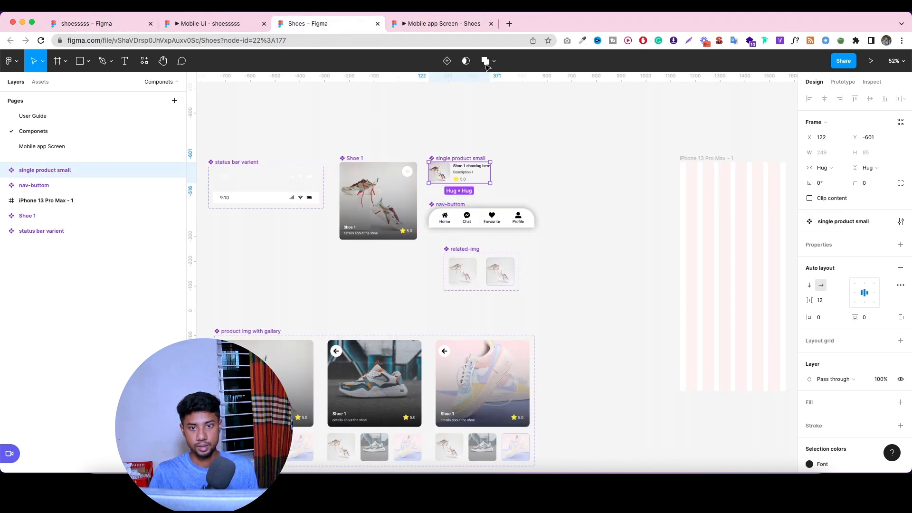
key("super+t")
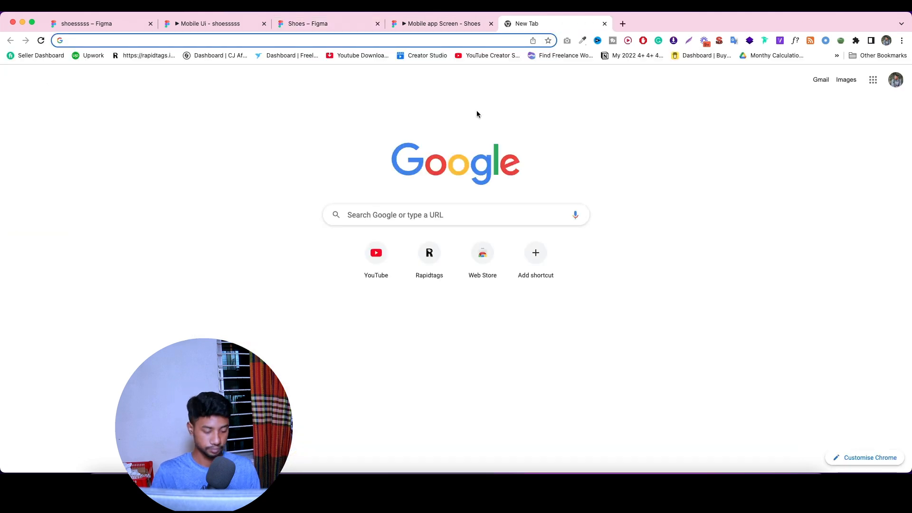
type("lorem")
key("Return")
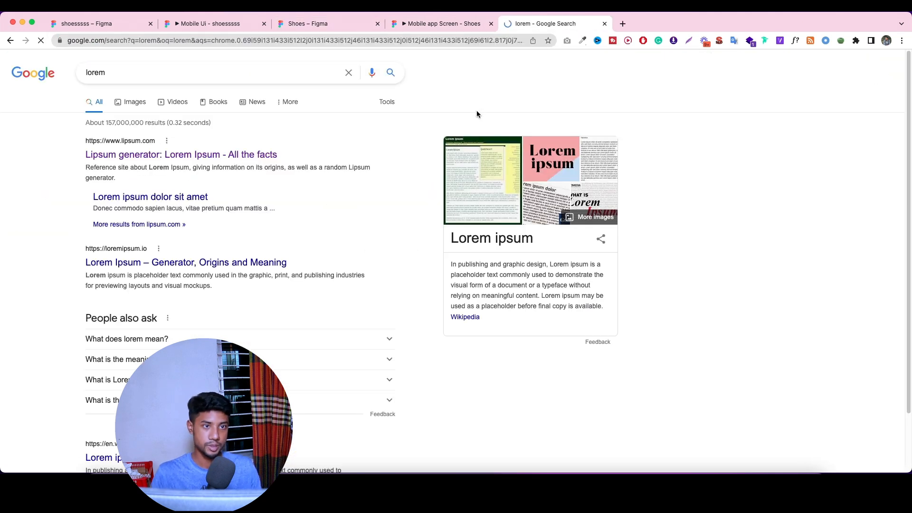
mouse_move(550, 283)
left_mouse_down()
mouse_move(452, 264)
mouse_move(550, 268)
left_mouse_up()
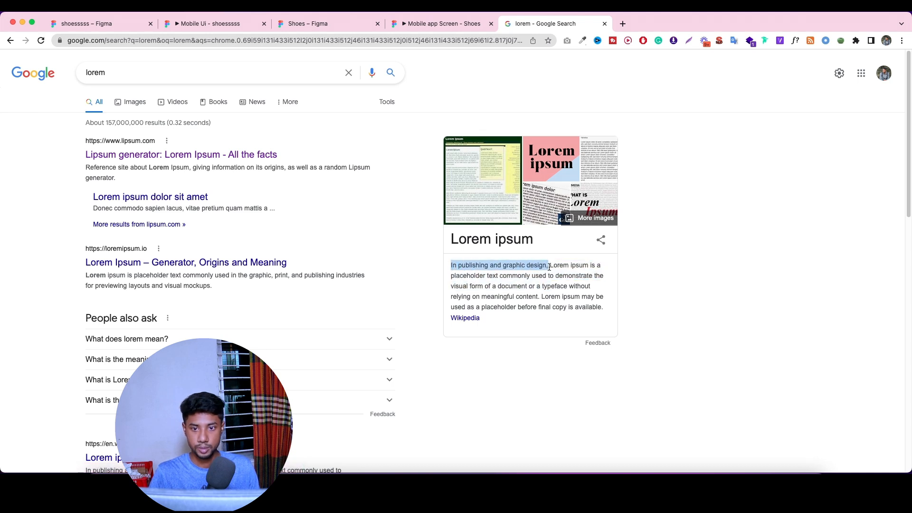
right_click(546, 266)
left_click(570, 285)
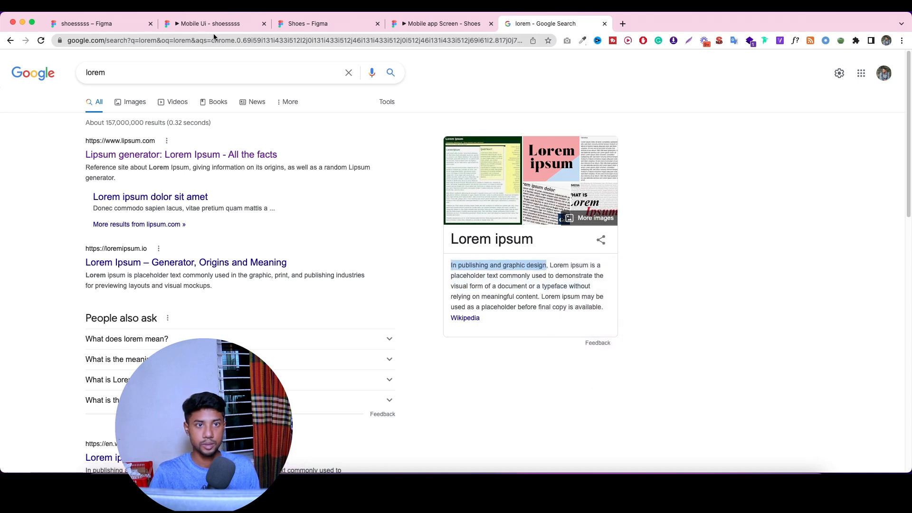
Switch back to the shoesssss Figma file and try appending the copied phrase to the New Arrival card's description.
left_click(108, 26)
double_click(398, 209)
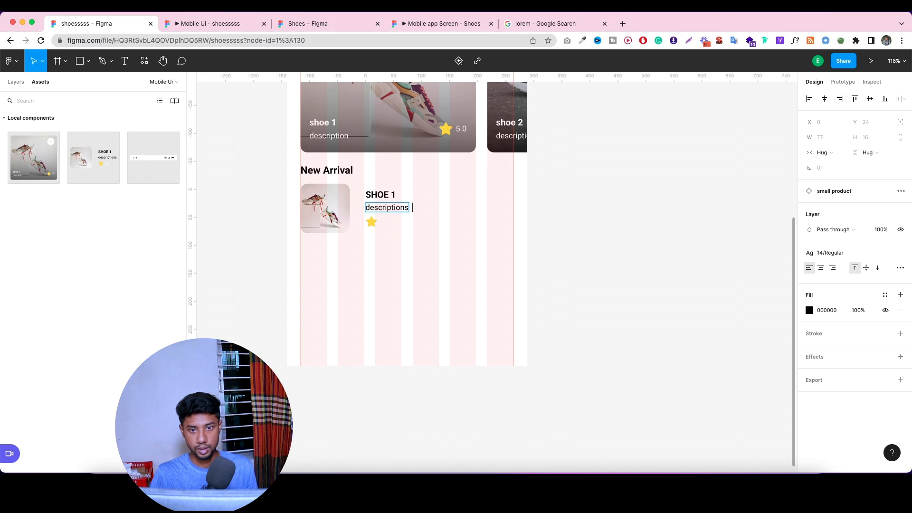
key("super+v")
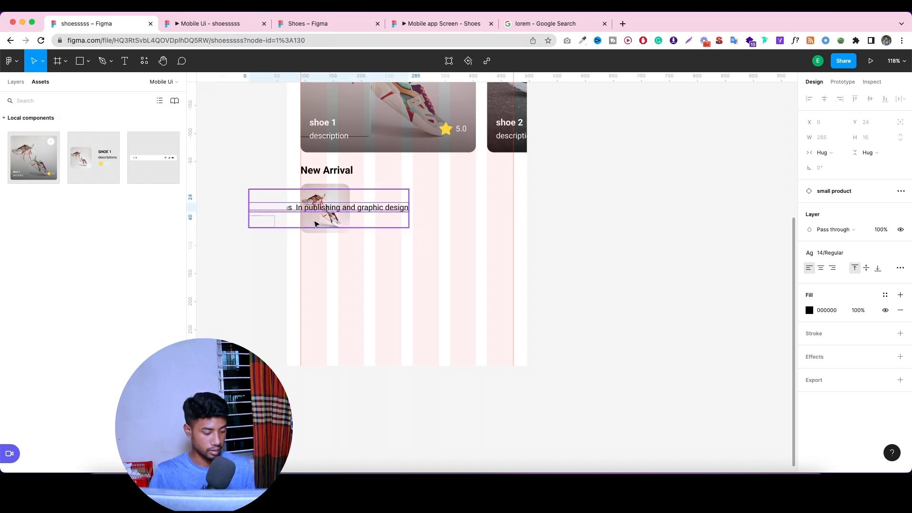
key("super+z")
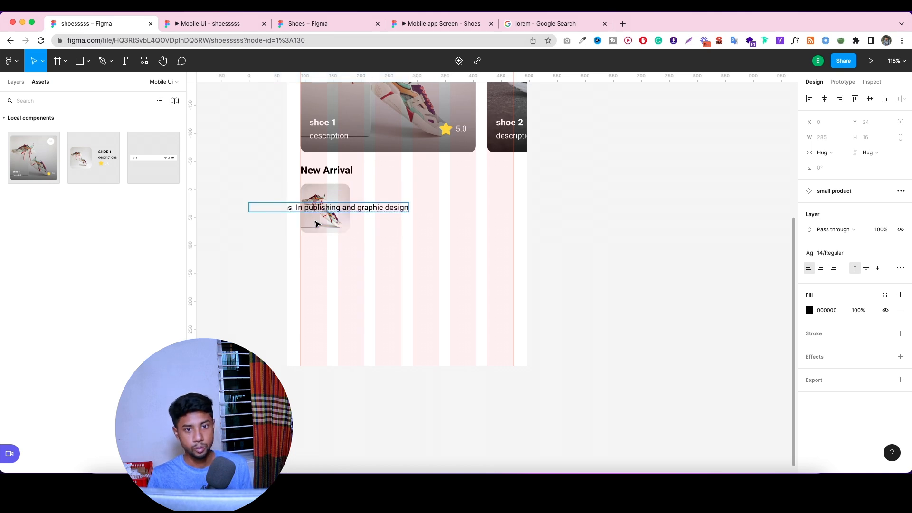
key("super+z")
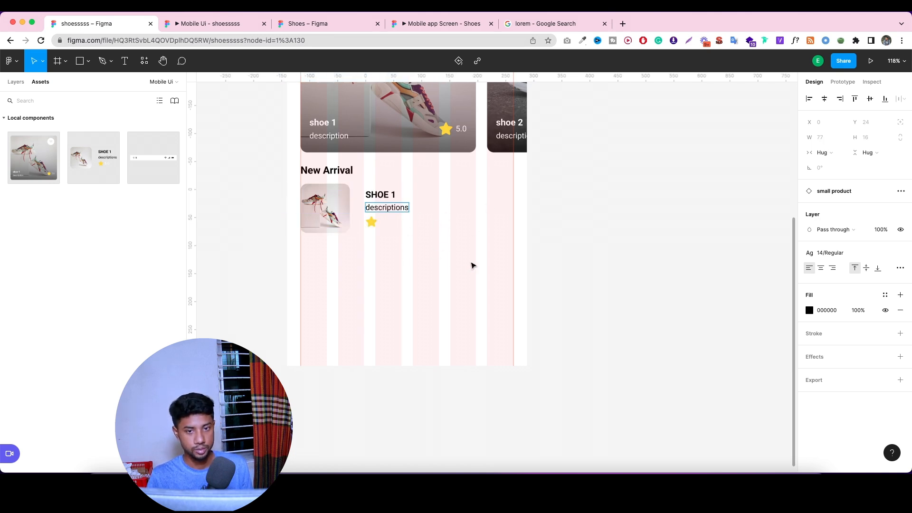
On the componets page, apply the Font color style to the 5.0 rating text in the small product component.
left_click(16, 82)
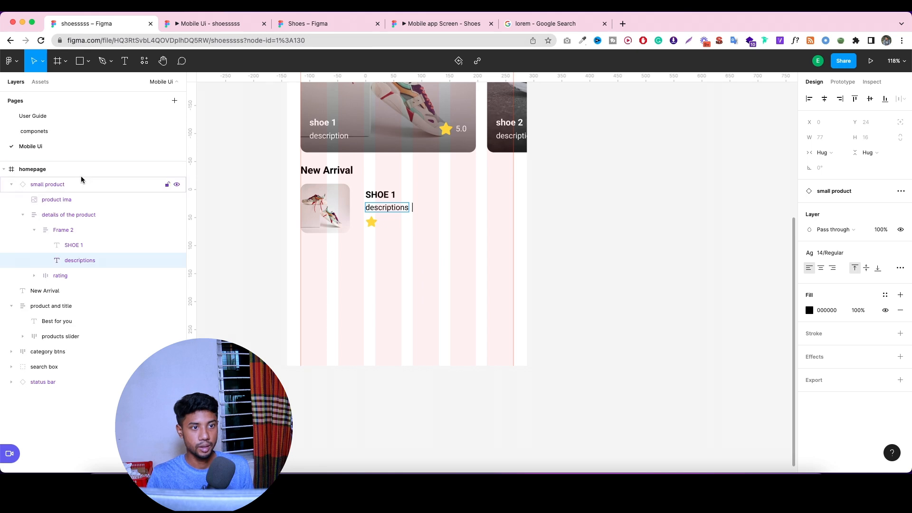
left_click(41, 130)
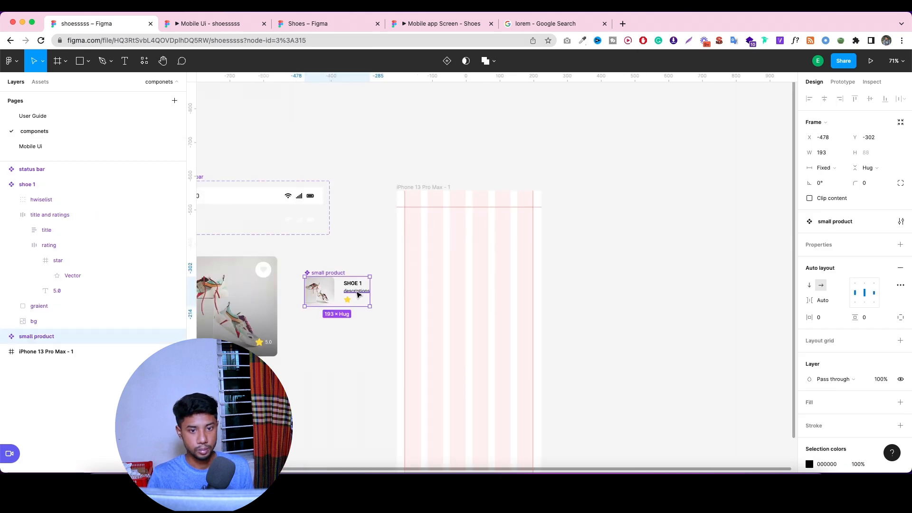
scroll(358, 294, "up", 5)
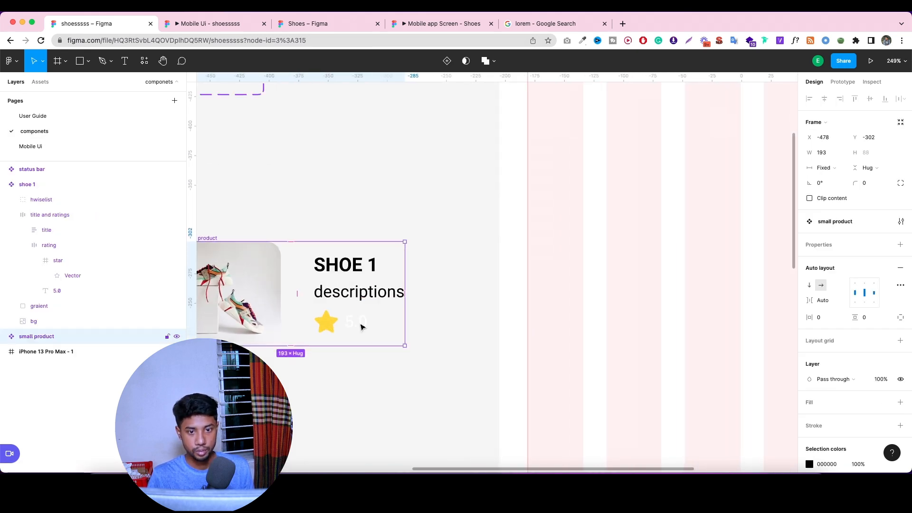
double_click(362, 327)
double_click(362, 327)
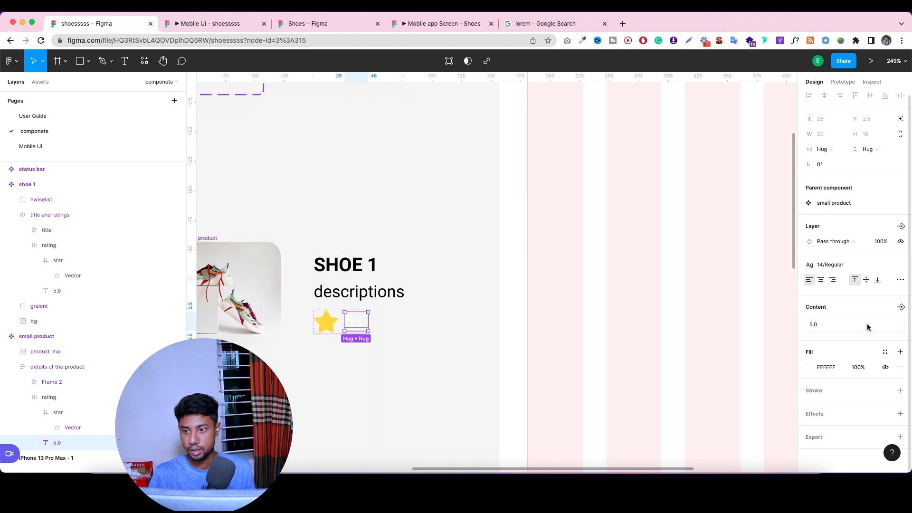
left_click(885, 352)
left_click(834, 371)
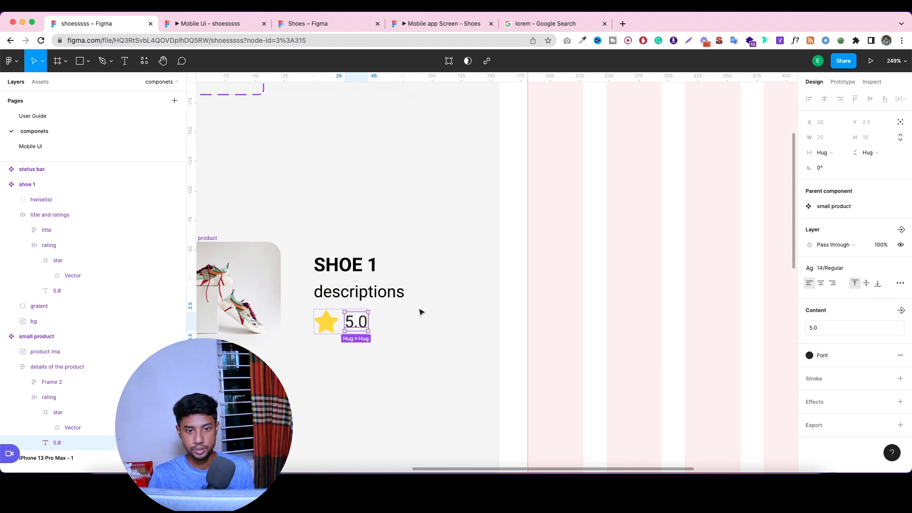
left_click(420, 312)
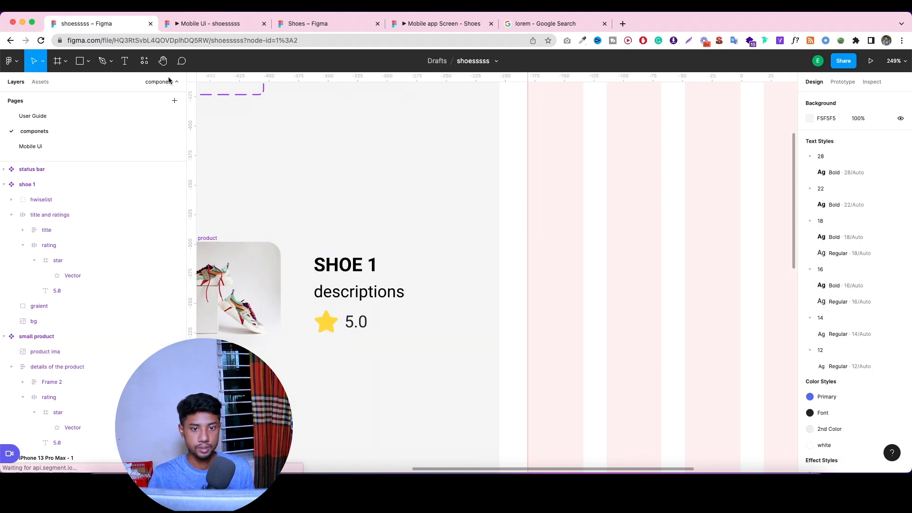
Return to the Mobile Ui page and replace the New Arrival card's description with "In publishing and graphic design".
left_click(32, 146)
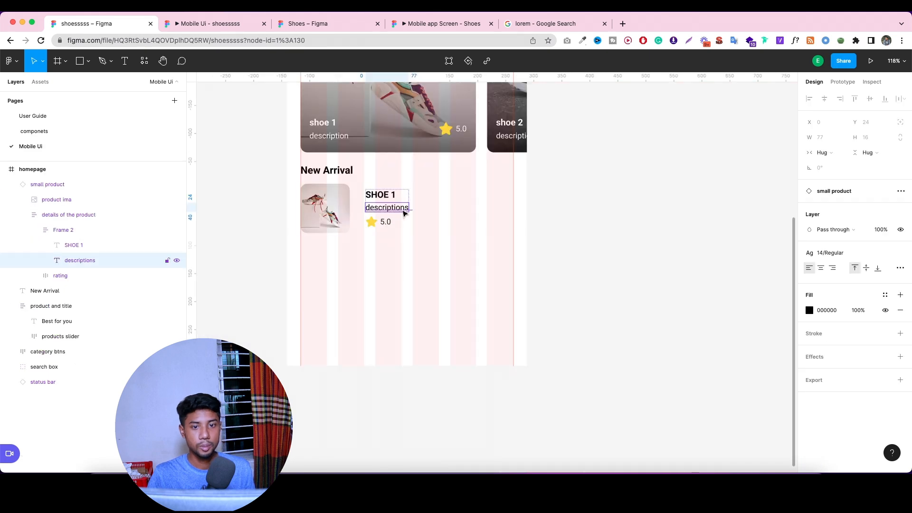
left_click(40, 82)
double_click(384, 208)
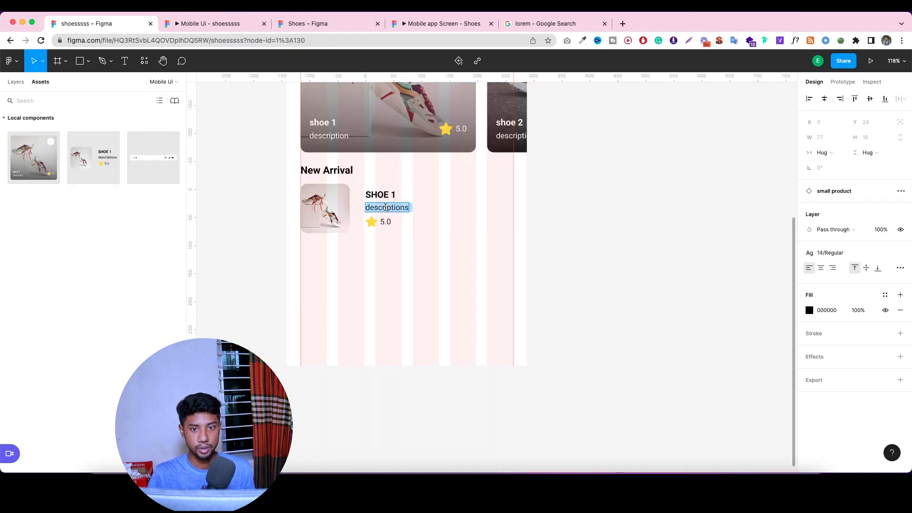
key("super+v")
key("Escape")
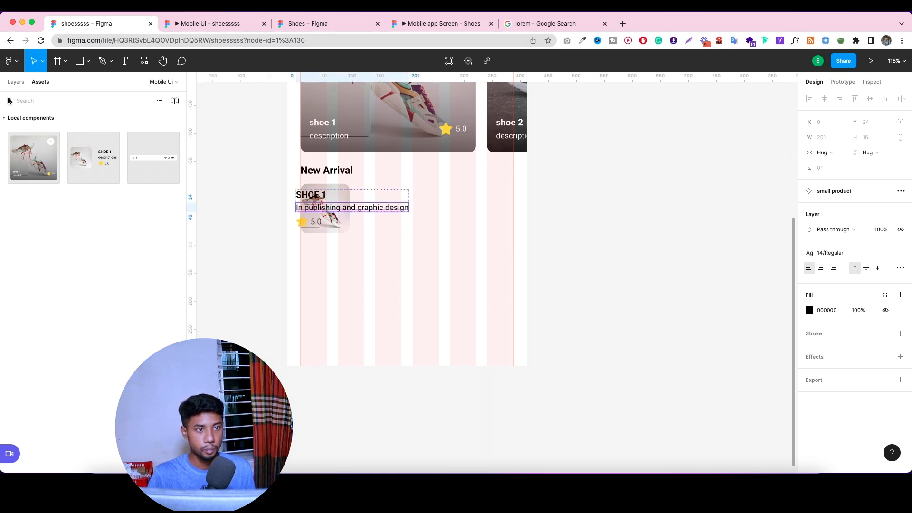
Examine the auto layout settings of Frame 2, details of the product and rating inside the New Arrival card instance.
left_click(16, 82)
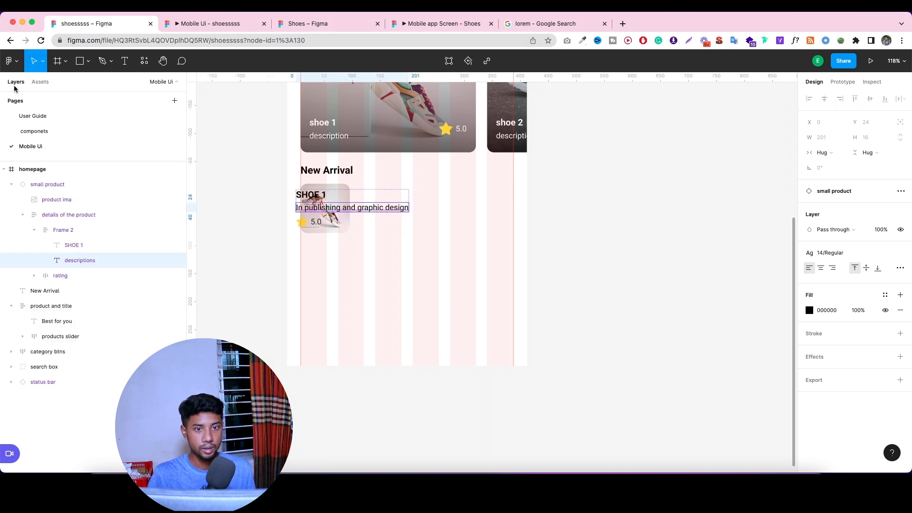
left_click(73, 231)
left_click_drag(385, 216, 415, 220)
key("super+z")
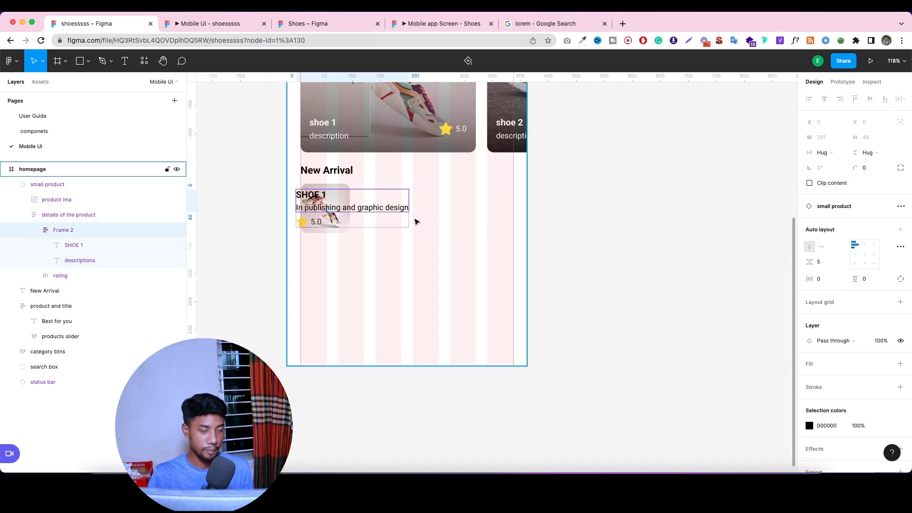
left_click(75, 216)
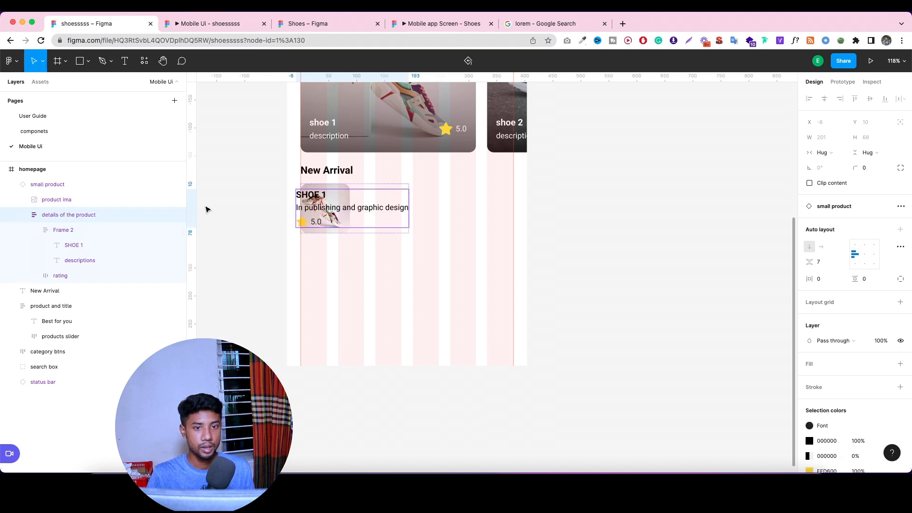
left_click(71, 231)
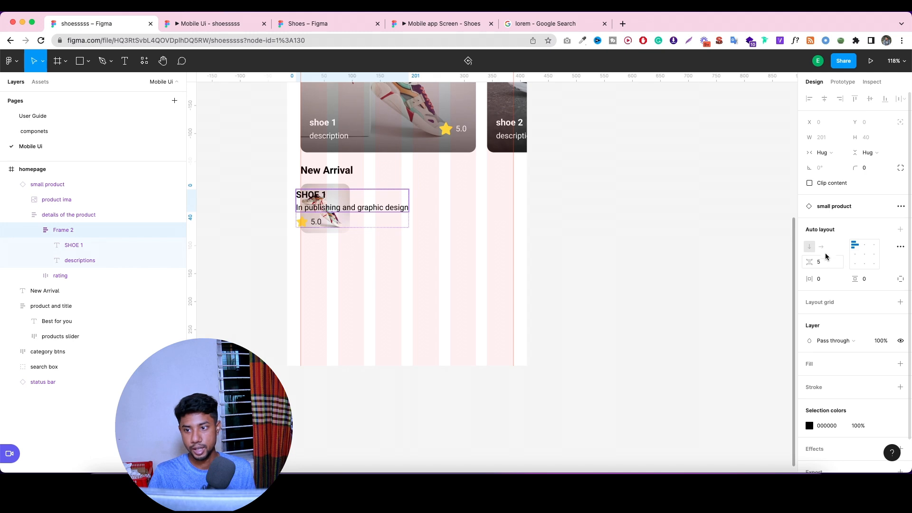
left_click(58, 278)
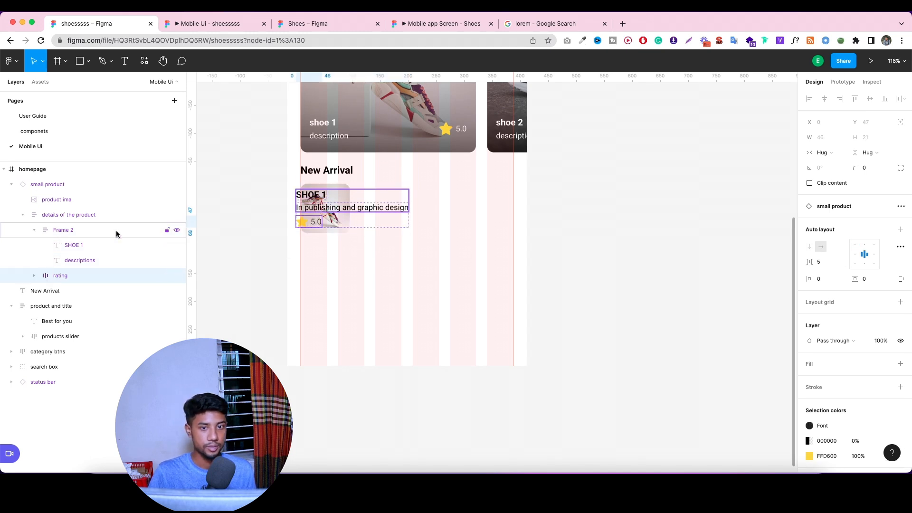
left_click(24, 216)
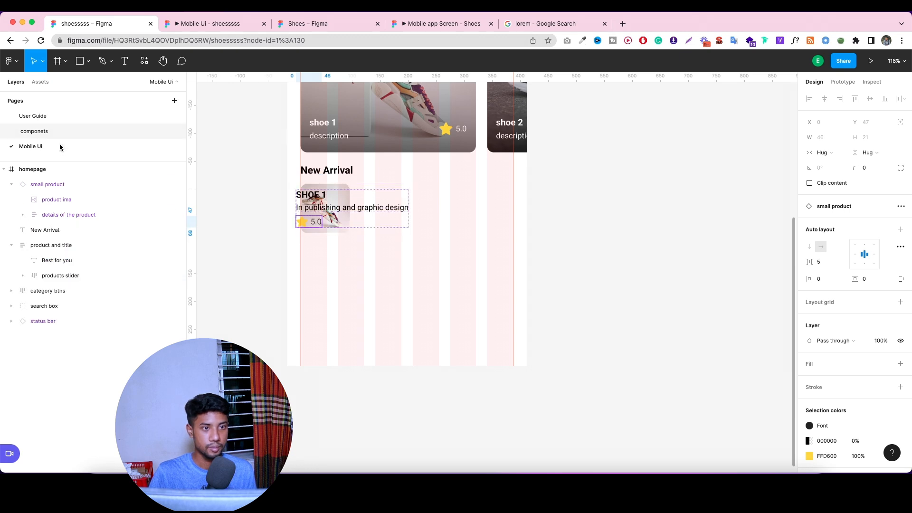
On the componets page, try replacing the small product component's description with "In publishing and graphic design".
left_click(38, 133)
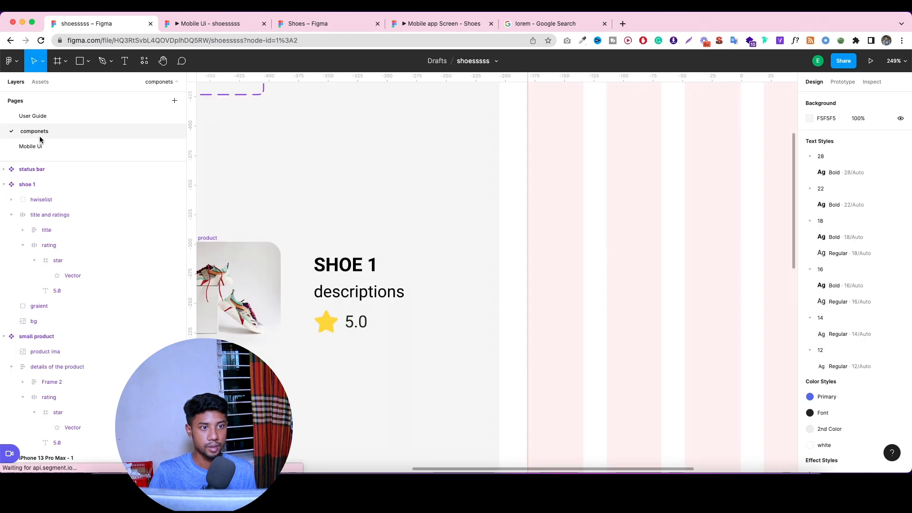
left_click(324, 271)
scroll(340, 280, "down", 3)
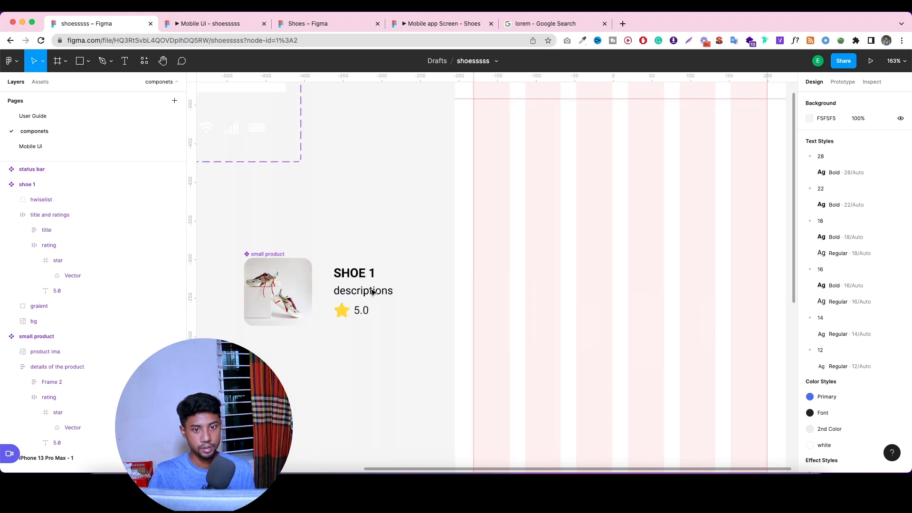
double_click(372, 293)
double_click(372, 292)
double_click(370, 290)
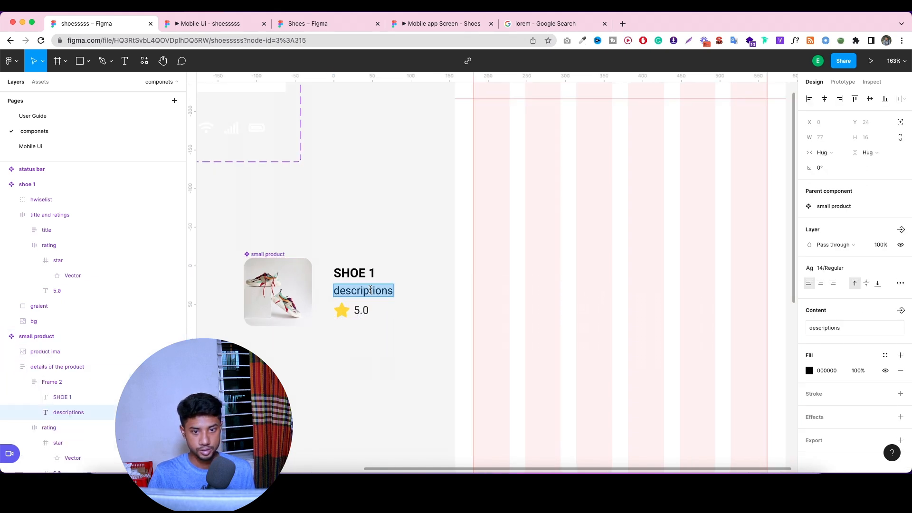
key("super+v")
key("Escape")
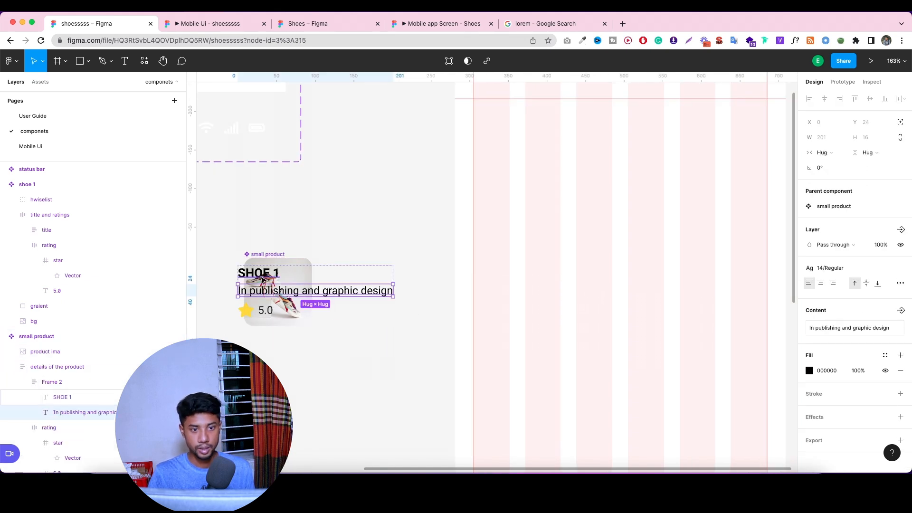
Try widening the "details of the product" frame in the small product component to 265.
left_click(81, 381)
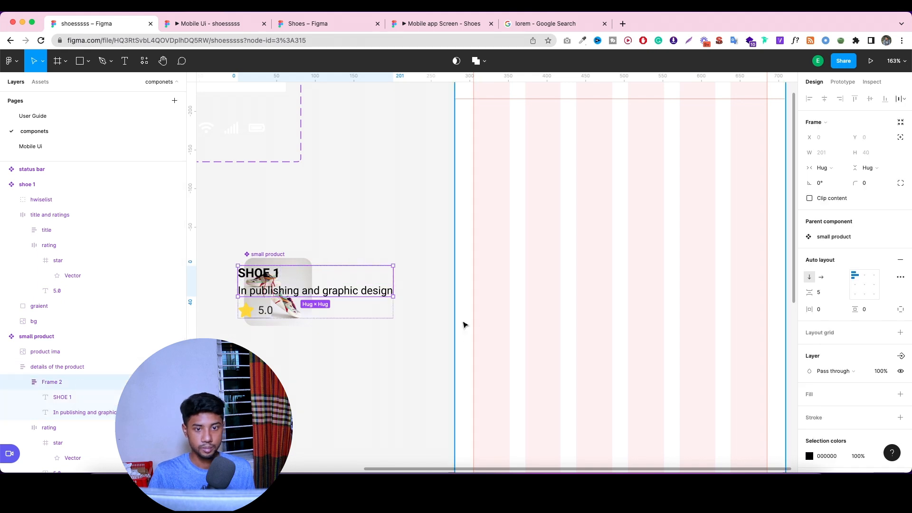
left_click(61, 366)
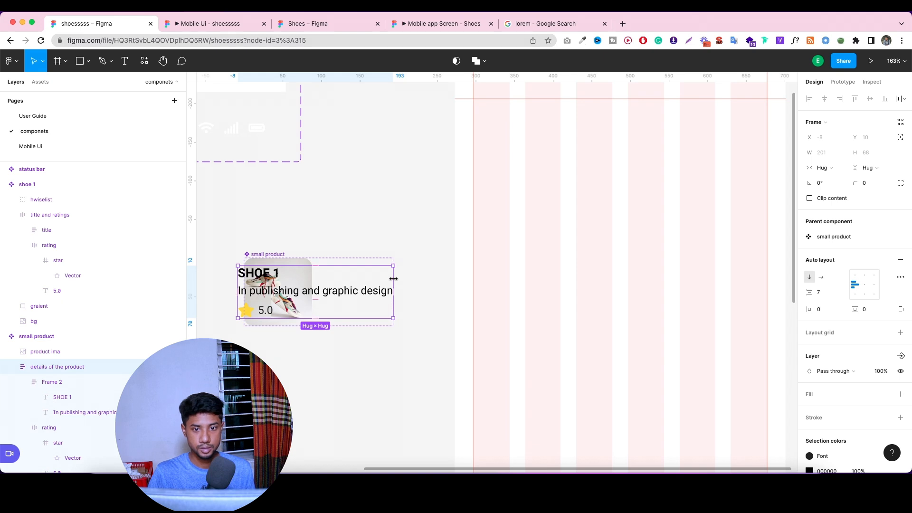
left_click_drag(393, 278, 443, 282)
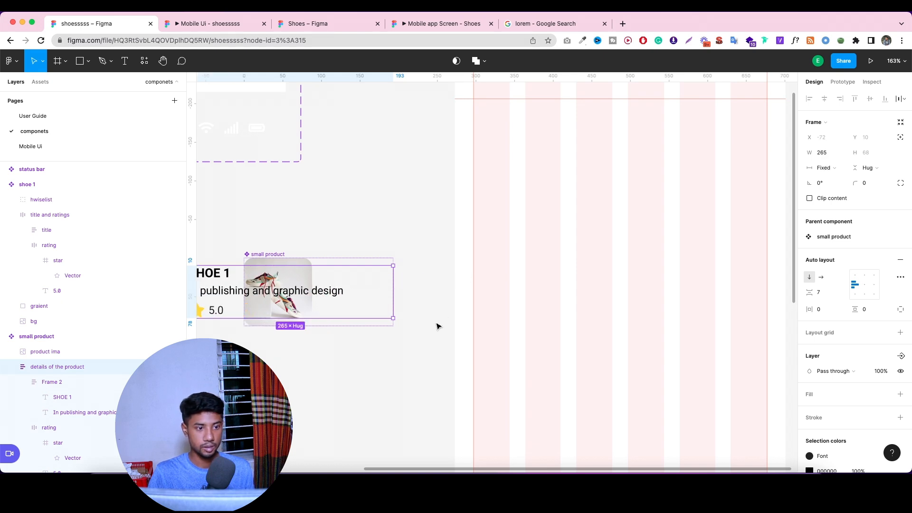
scroll(454, 323, "down", 5, "ctrl")
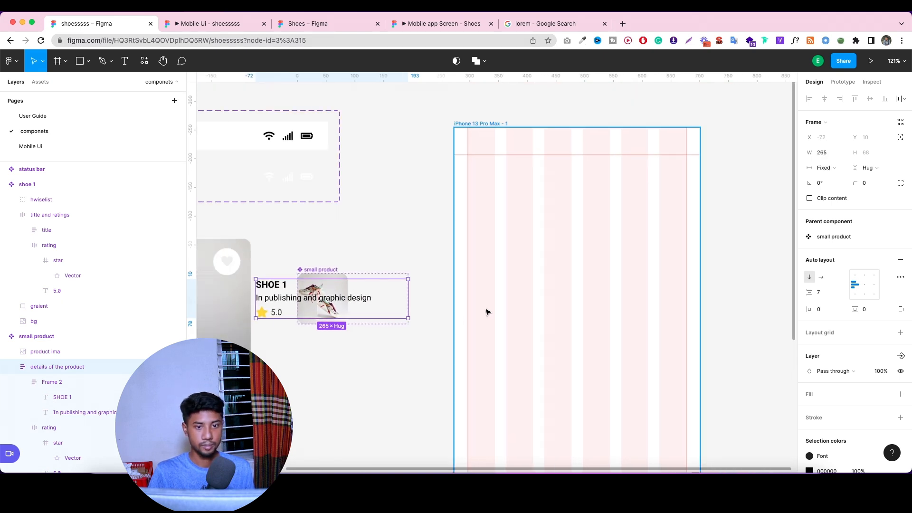
left_click(76, 354)
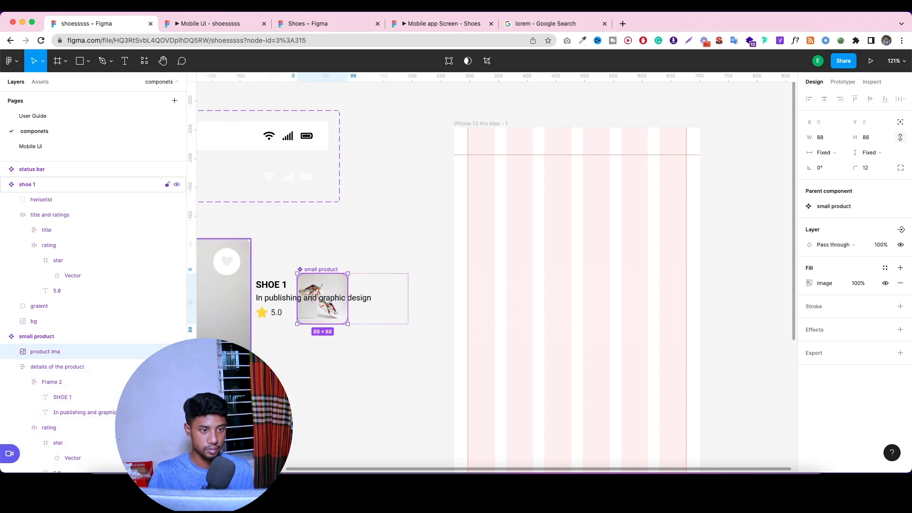
key("Tab")
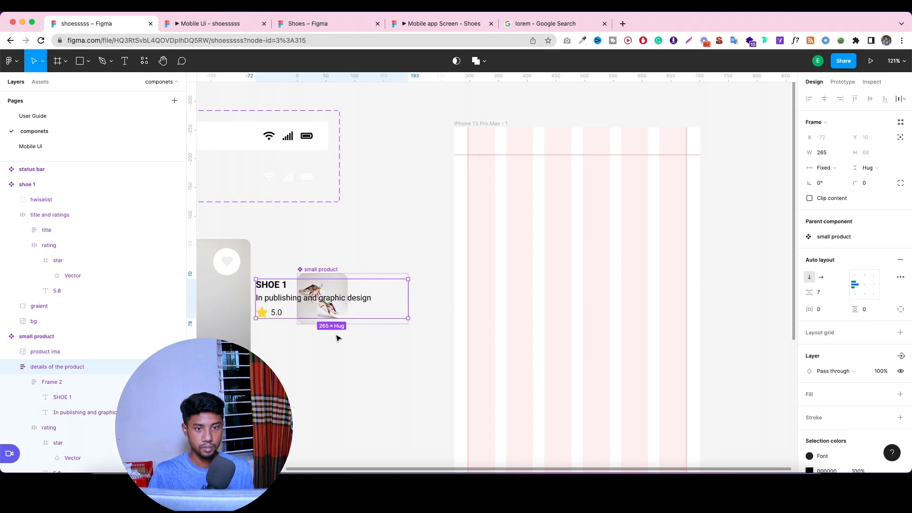
Undo the details frame resize and the description replacement in the small product component.
key("super+z")
key("super+z")
key("super+z")
key("super+z")
key("super+z")
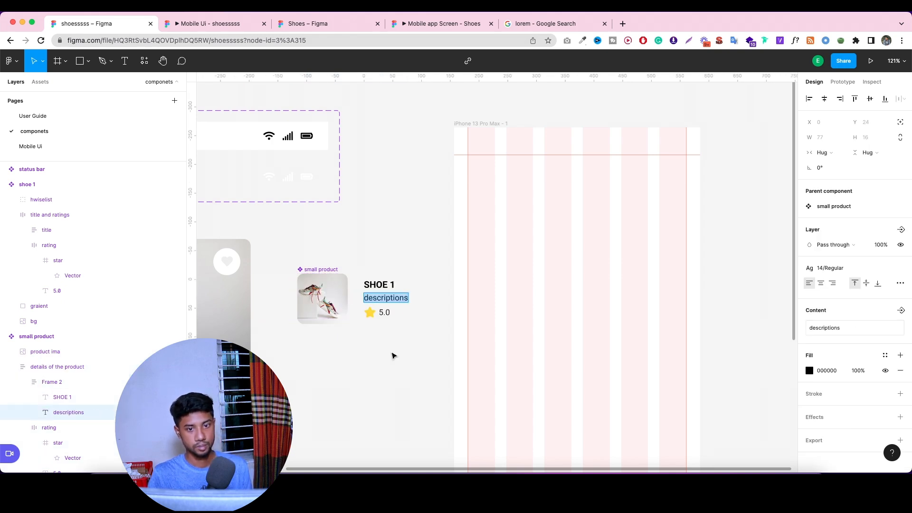
Wrap the product image and the details of the product frame in the small product component in an auto layout frame.
left_click(69, 367)
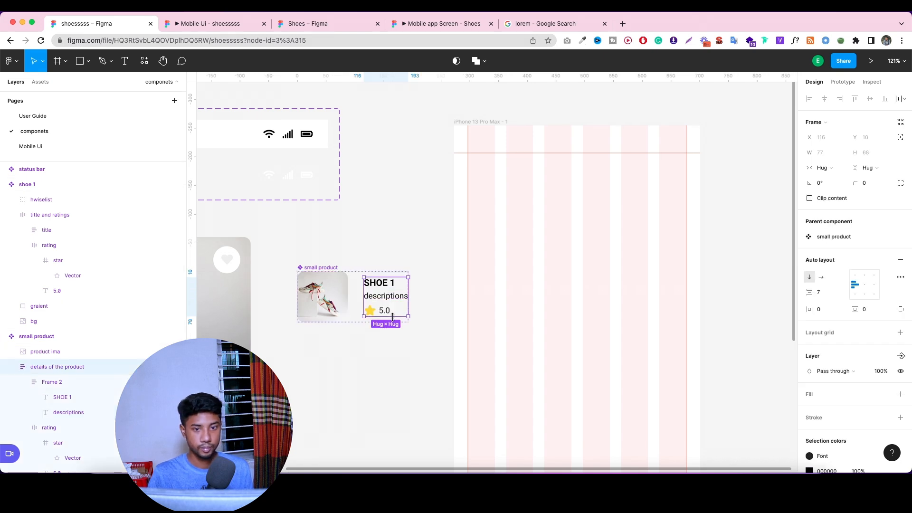
scroll(393, 316, "down", 2)
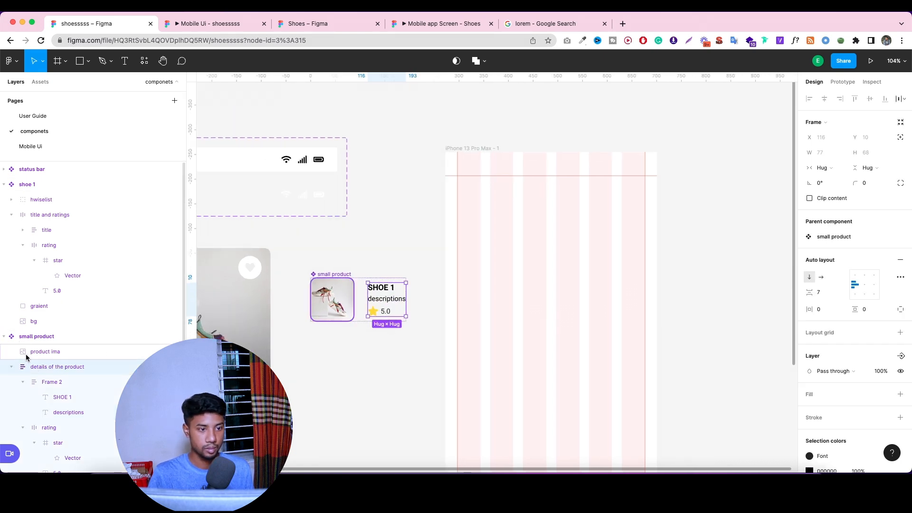
scroll(73, 376, "down", 1)
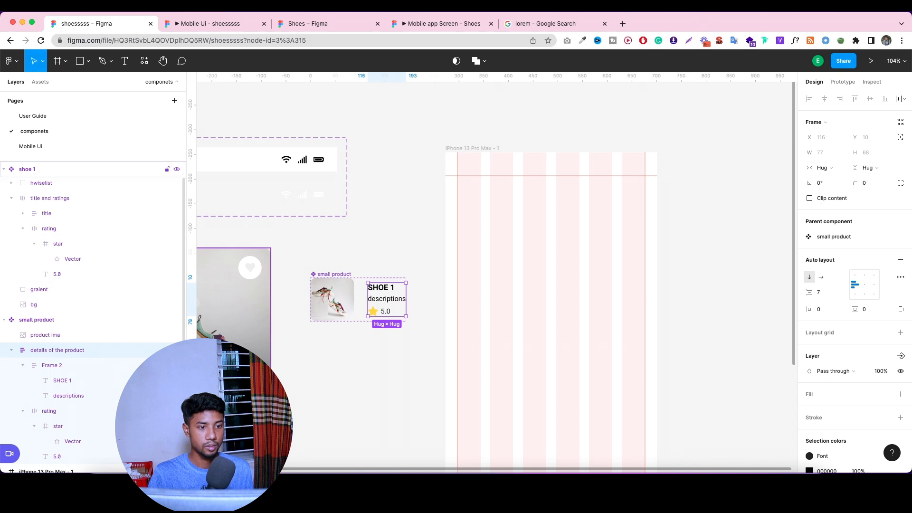
scroll(345, 336, "down", 1)
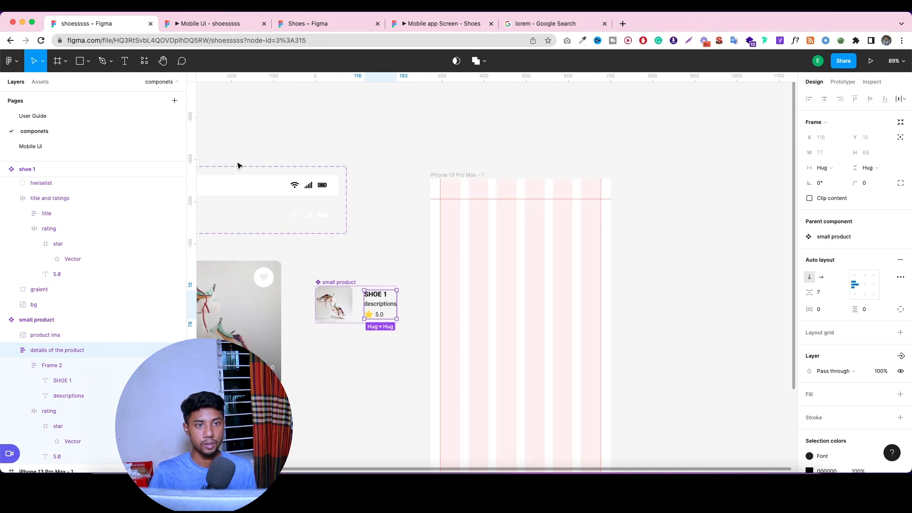
left_click(64, 334)
left_click(70, 350)
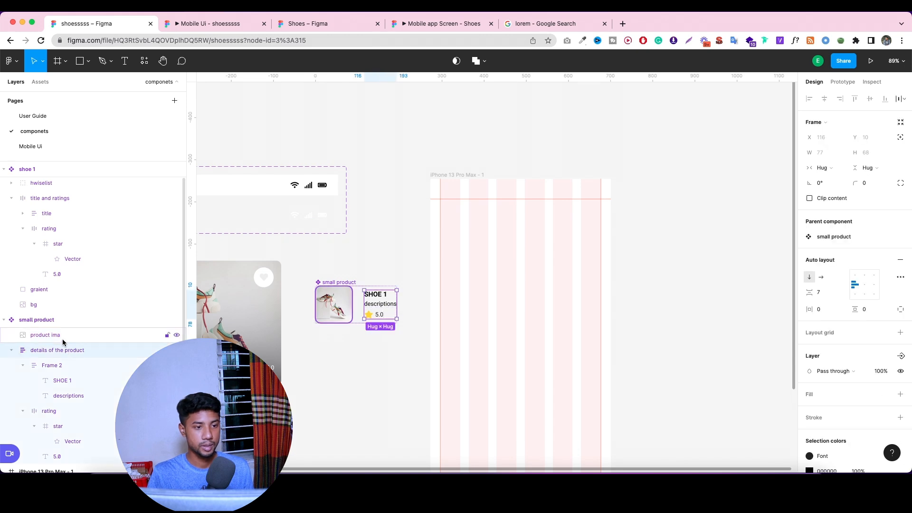
left_click(64, 338)
left_click(67, 350)
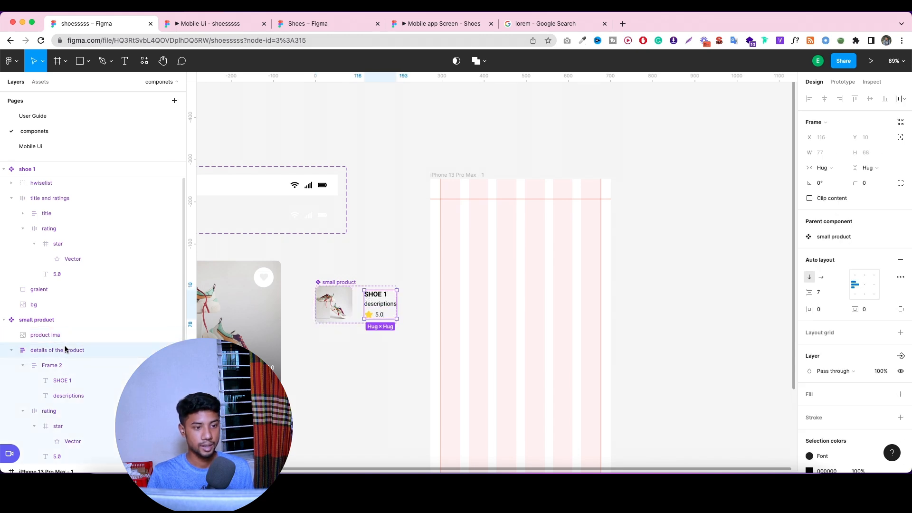
left_click(50, 337)
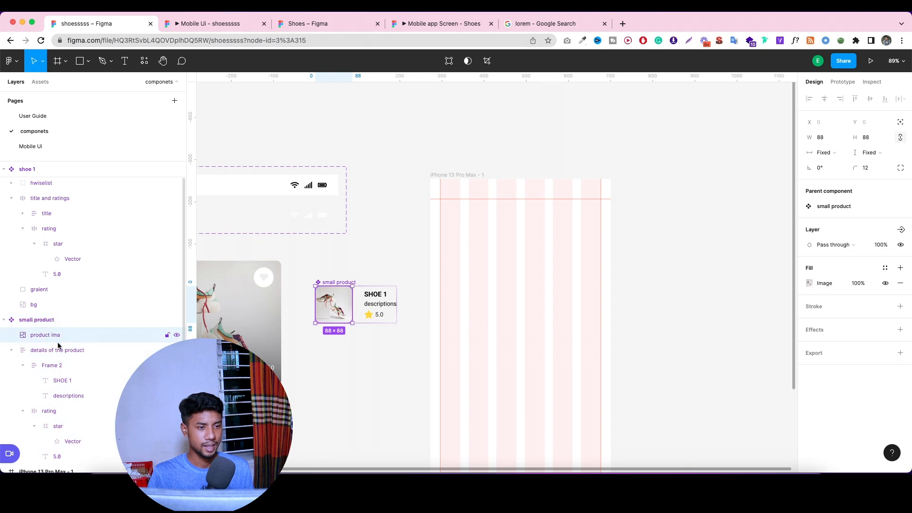
left_click(59, 346, "shift")
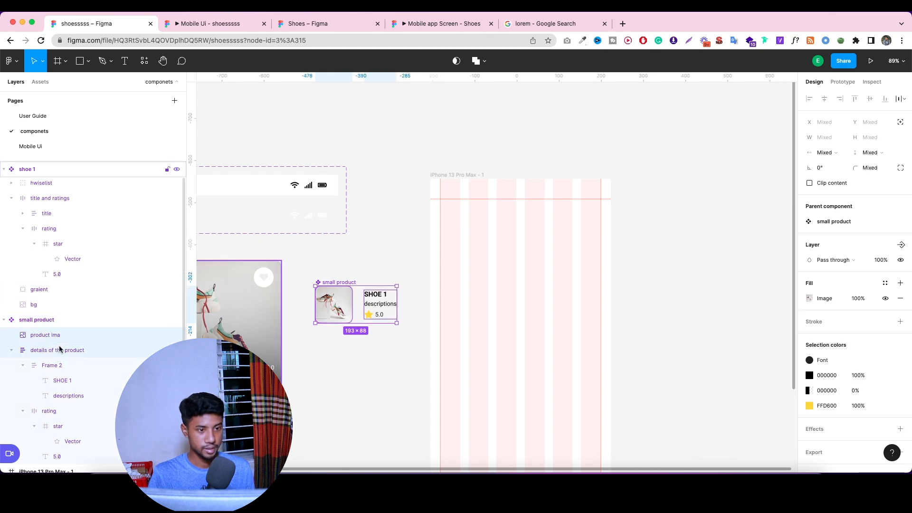
key("shift+a")
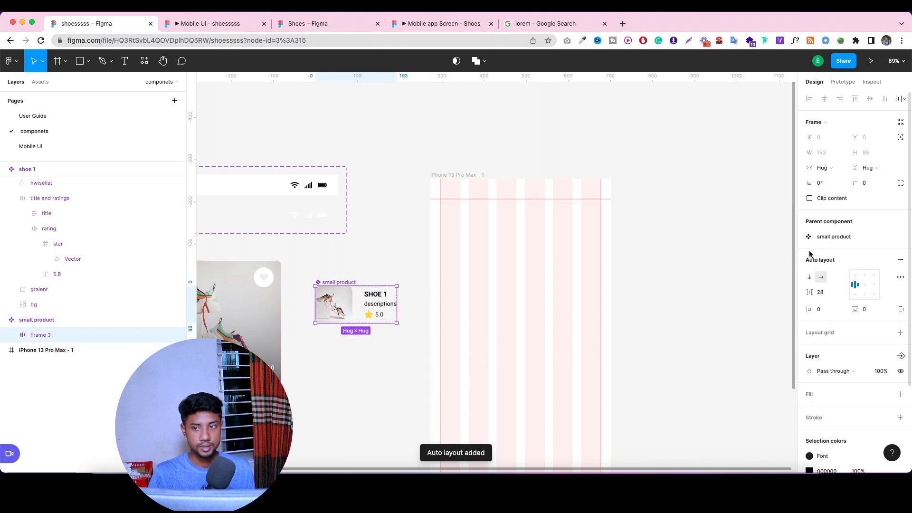
Set the new auto layout frame's spacing mode to Space between and widen the frame to 185.
left_click(823, 293)
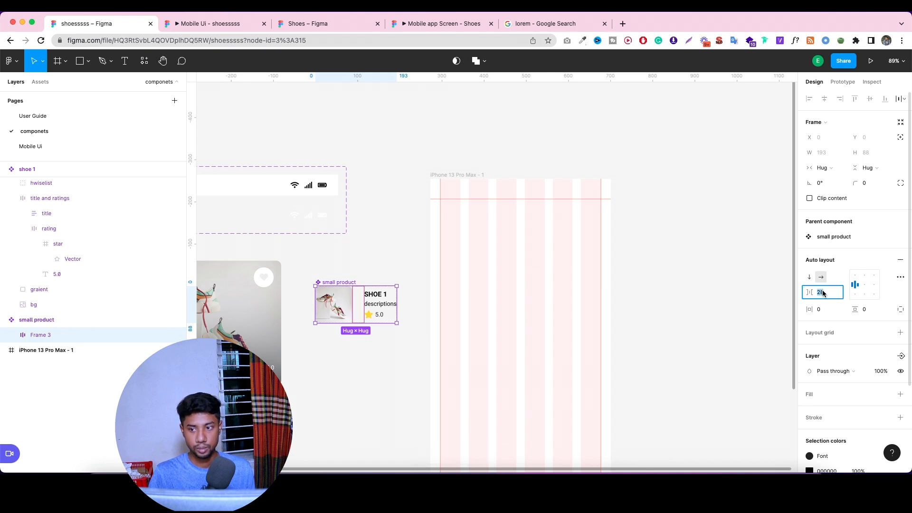
left_click(902, 277)
left_click(777, 358)
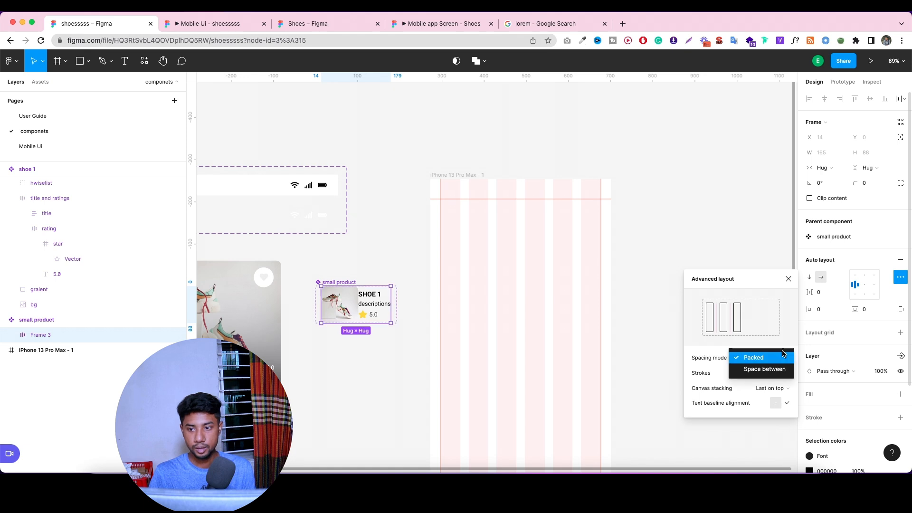
left_click(766, 369)
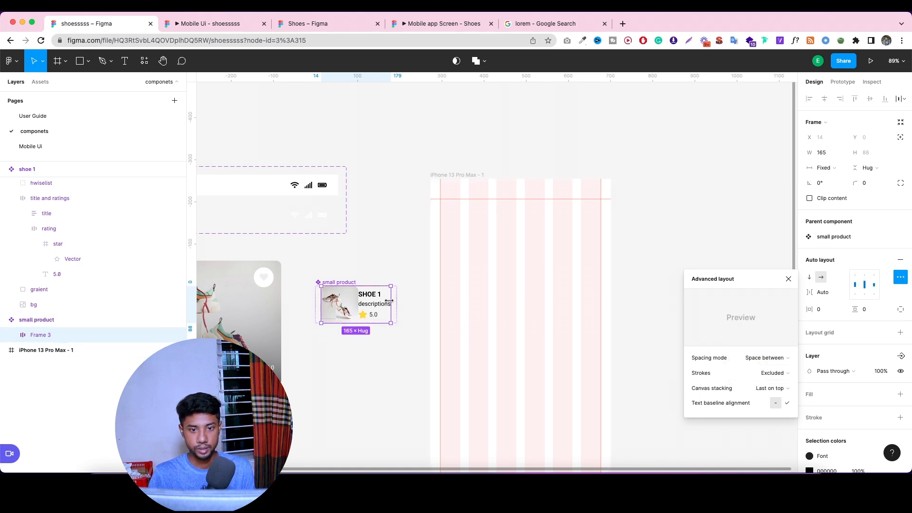
mouse_move(390, 294)
left_mouse_down()
mouse_move(421, 296)
mouse_move(399, 295)
left_mouse_up()
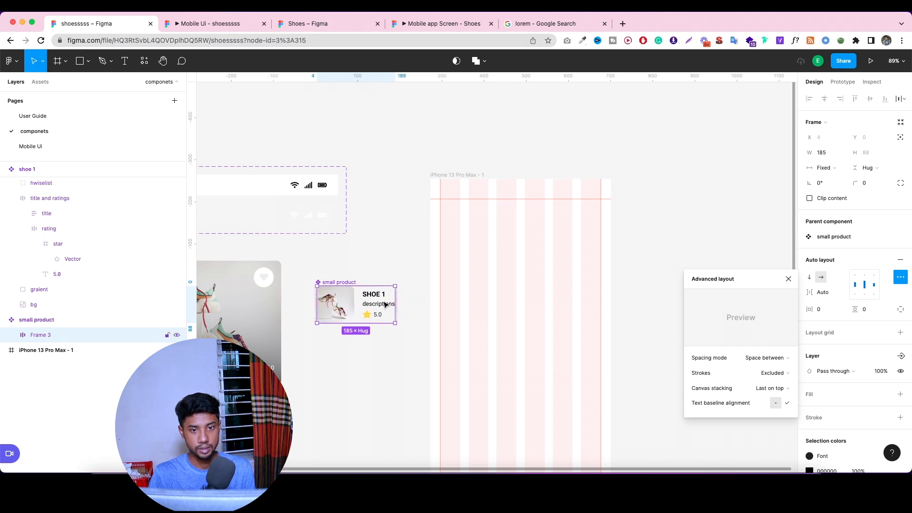
Replace the small product component's description with "In publishing and graphic design".
double_click(385, 305)
double_click(384, 305)
double_click(384, 305)
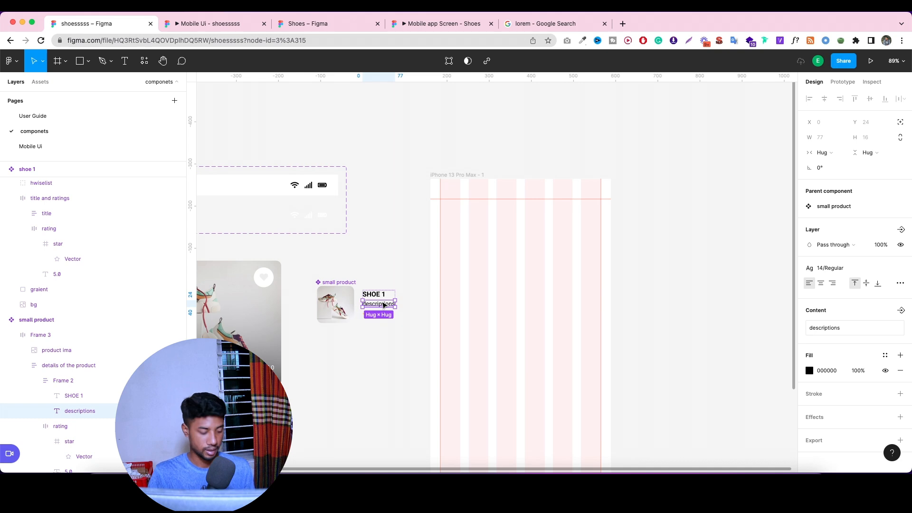
double_click(384, 305)
type("In publishing and graphic design")
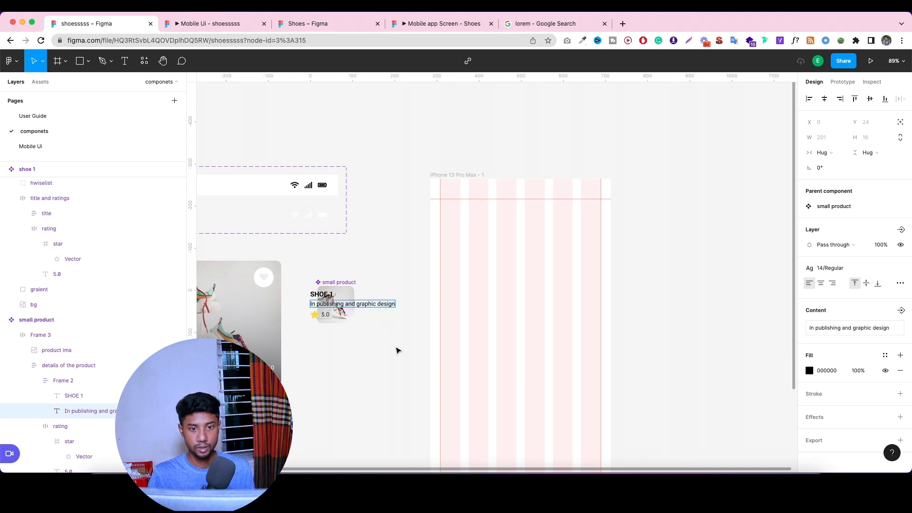
key("Escape")
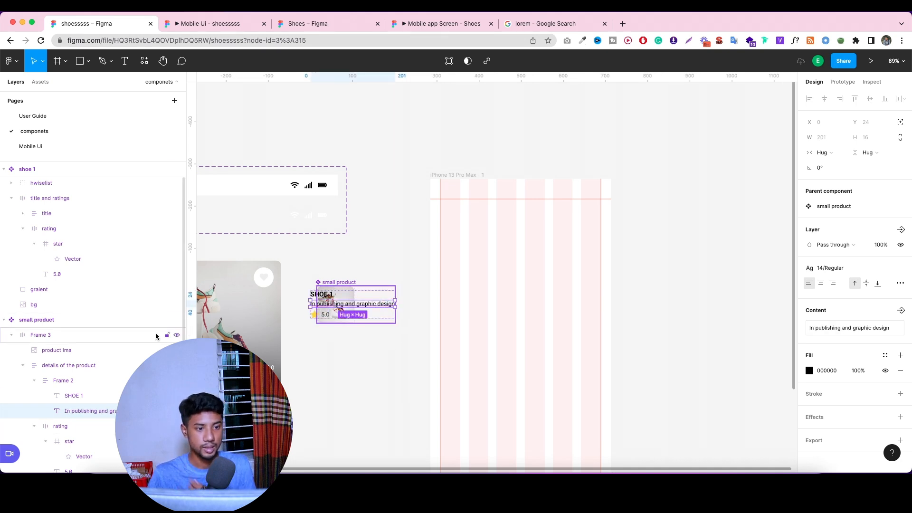
Widen Frame 3 in the small product component to 314 to separate the image from the longer text.
left_click(72, 336)
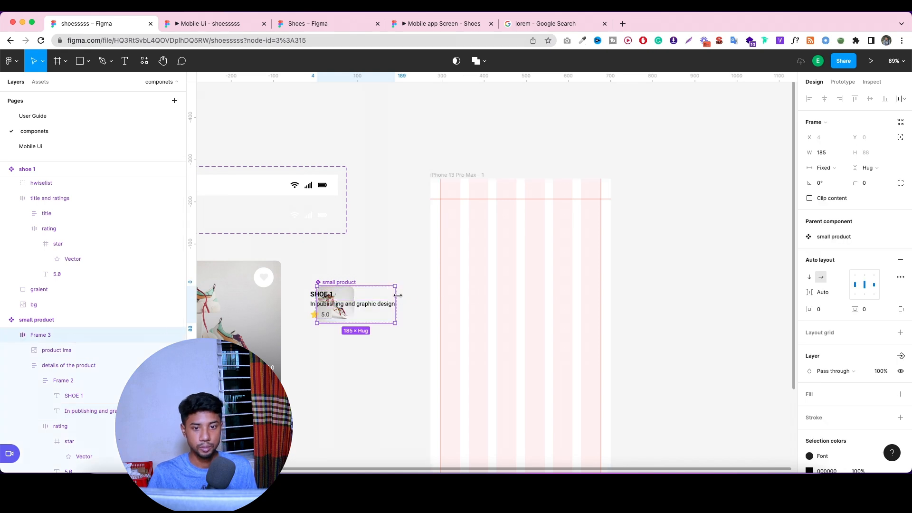
left_click_drag(398, 295, 449, 295)
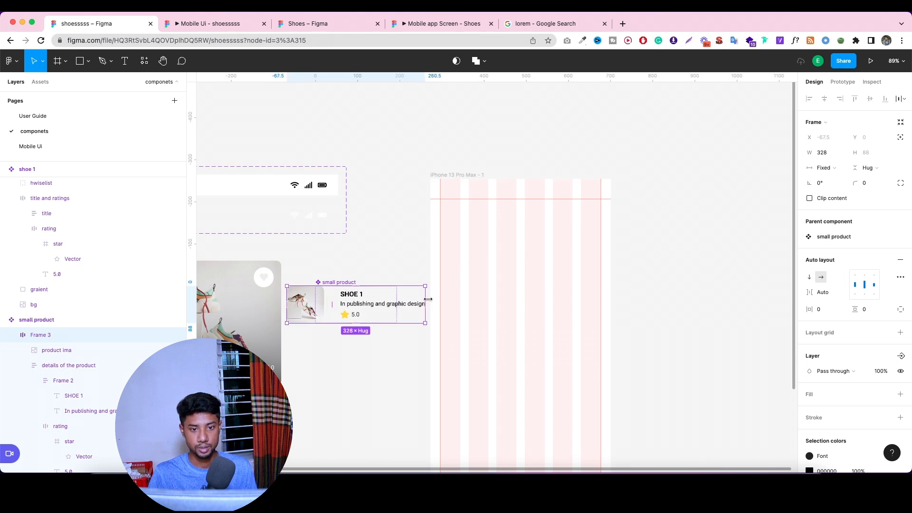
left_click_drag(420, 298, 419, 297)
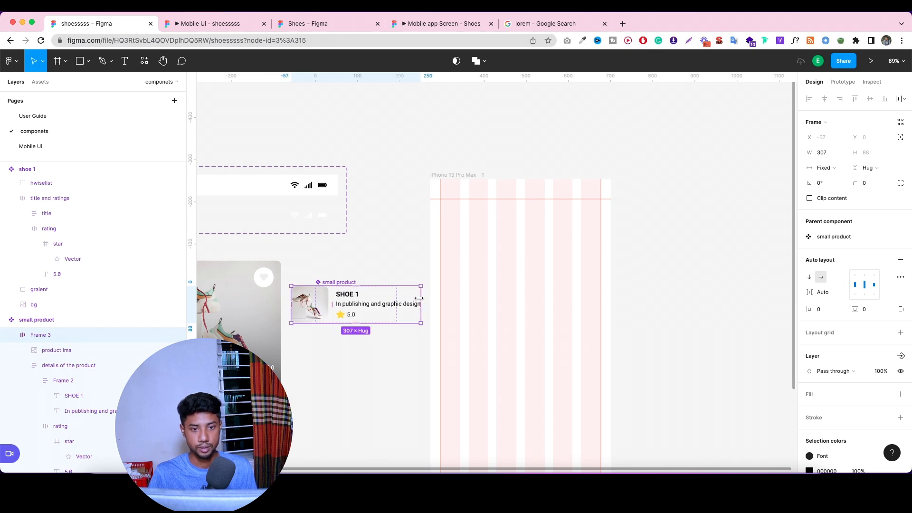
left_click(384, 367)
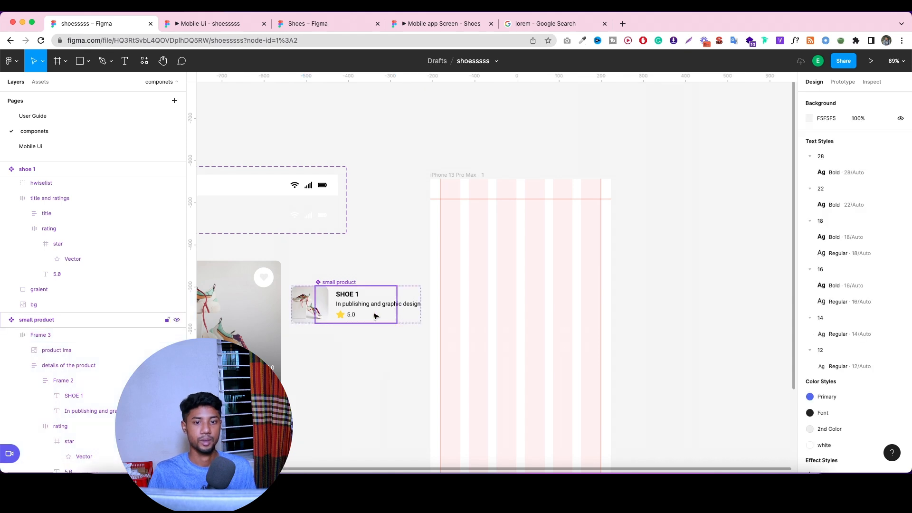
left_click(58, 337)
left_click_drag(420, 298, 424, 298)
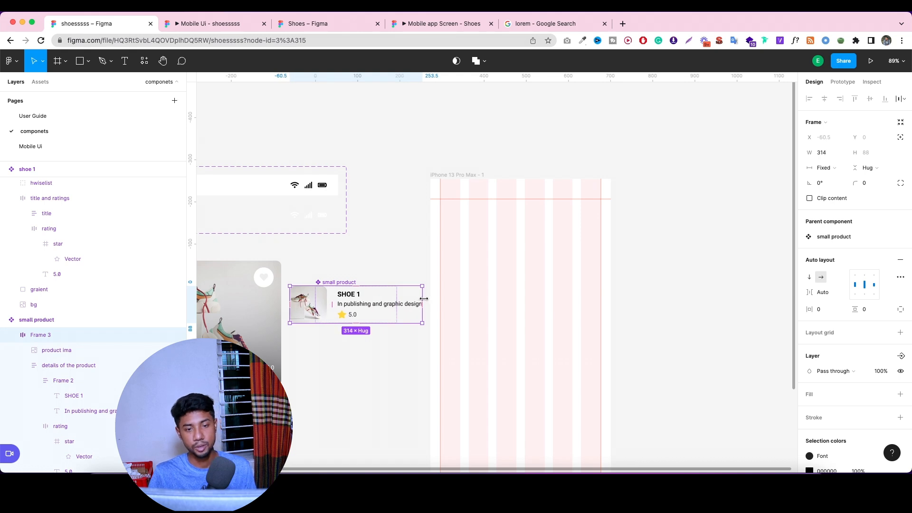
Set the auto layout spacing of the details of the product frame to 11.
left_click(366, 315)
double_click(365, 307)
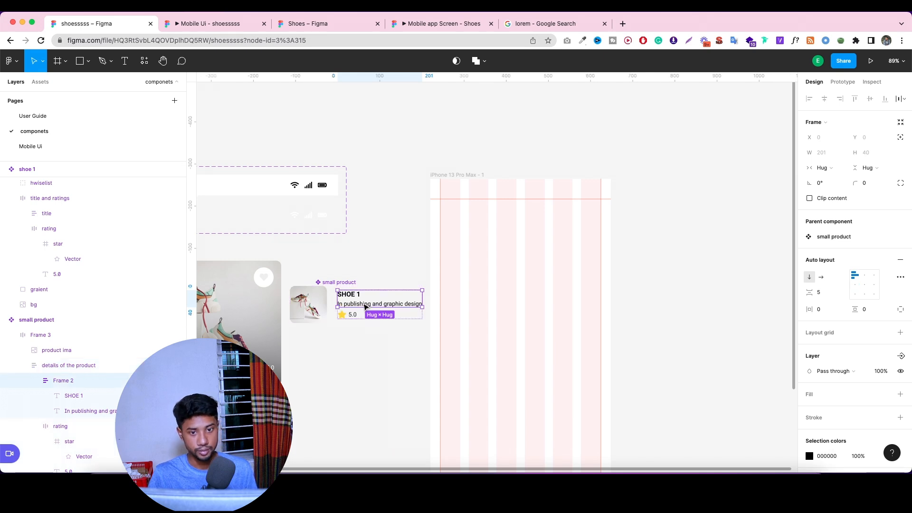
left_click(72, 367)
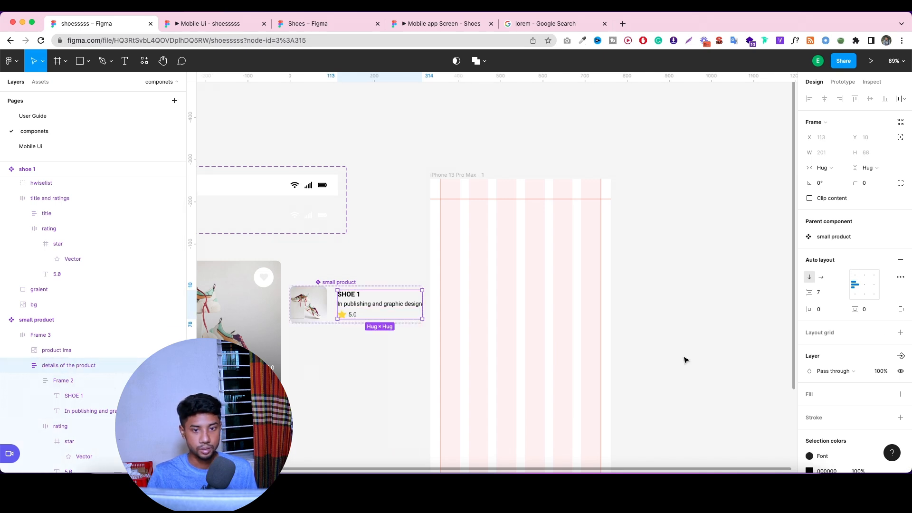
left_click(828, 296)
key("Up")
key("Up")
key("Up")
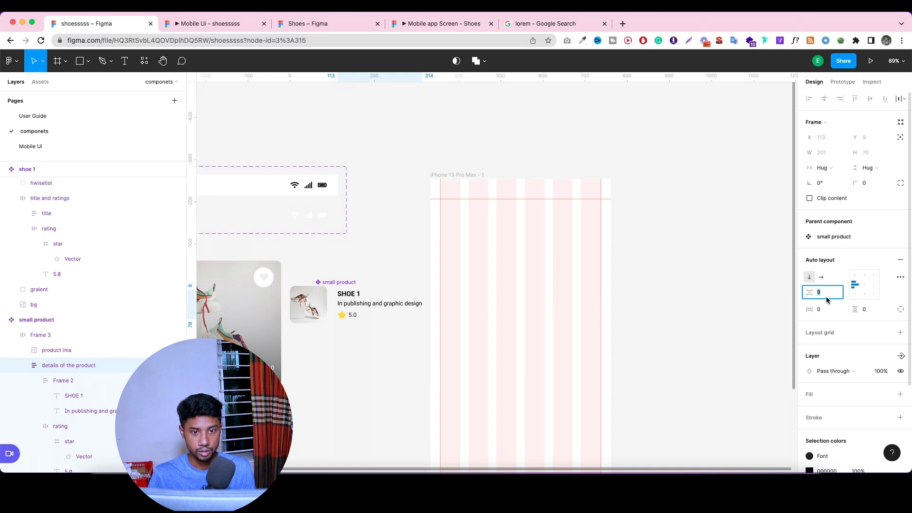
key("Up")
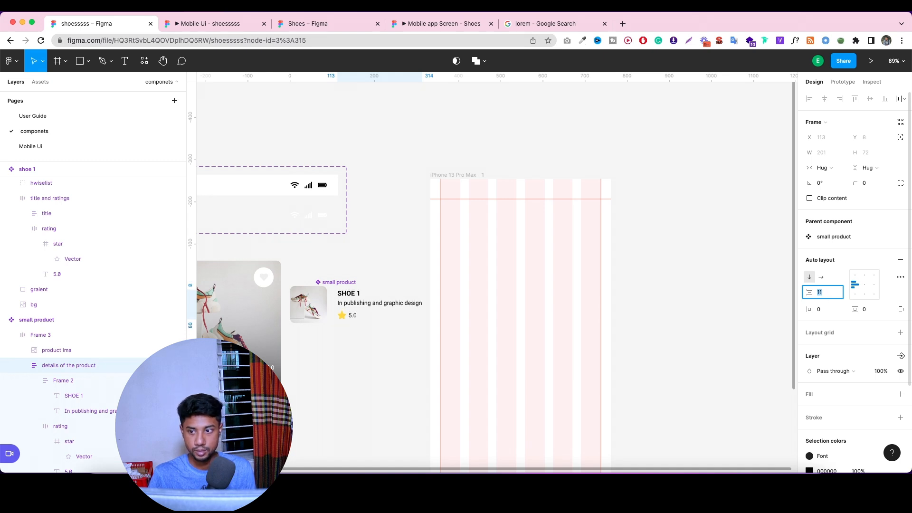
key("Up")
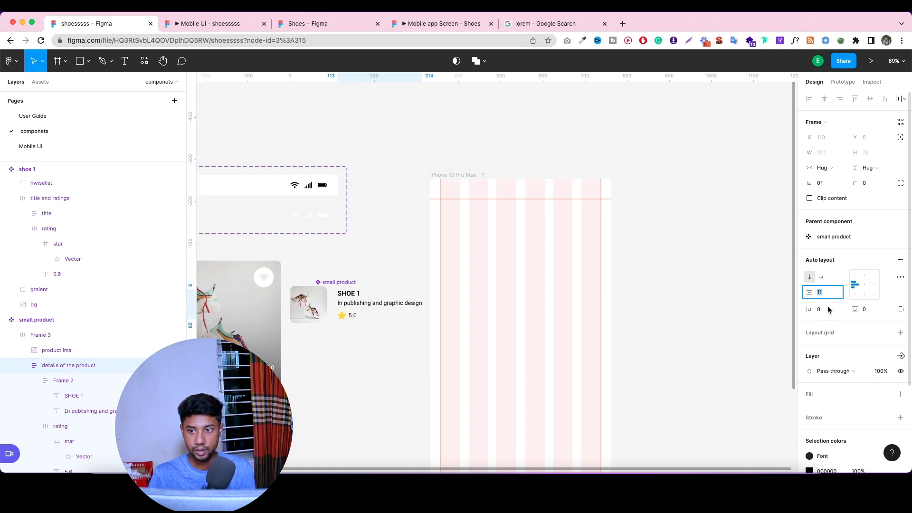
left_click(391, 377)
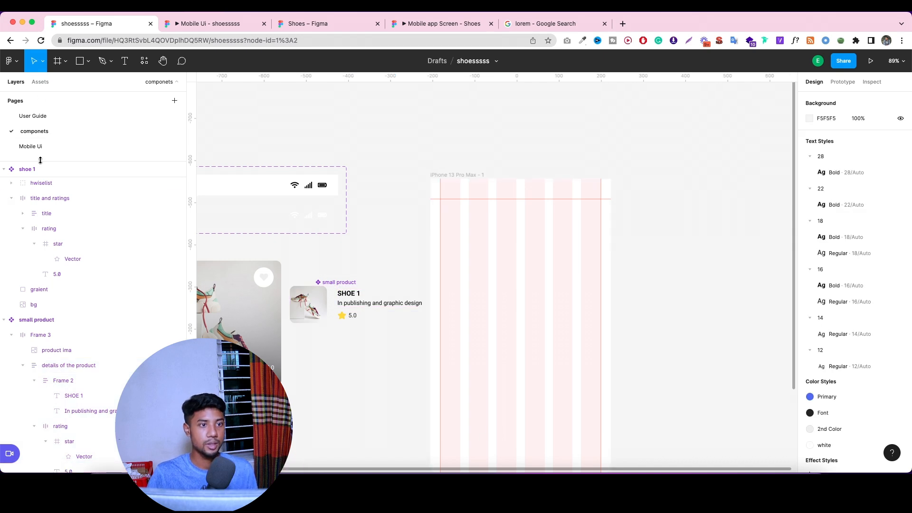
On the Mobile Ui page, widen the New Arrival card instance to 337 and align its image with the homepage's left margin.
left_click(33, 146)
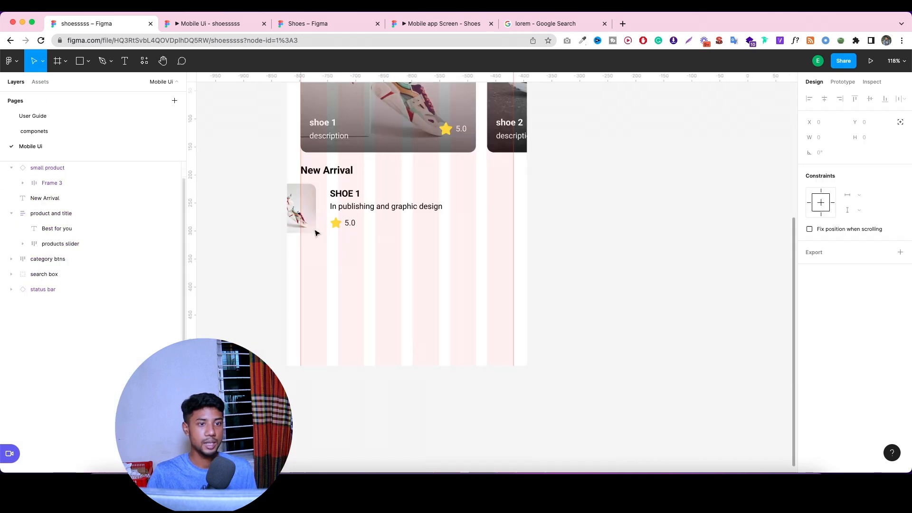
left_click(308, 206)
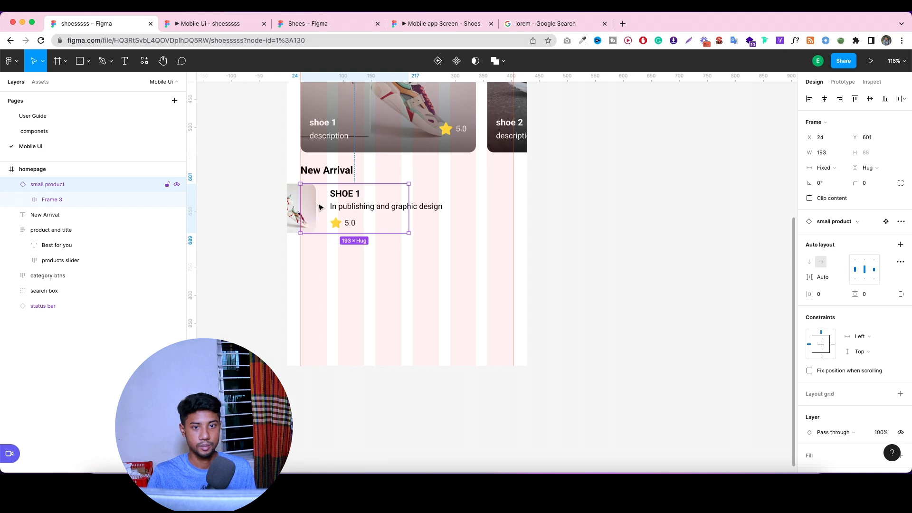
left_click_drag(316, 204, 347, 204)
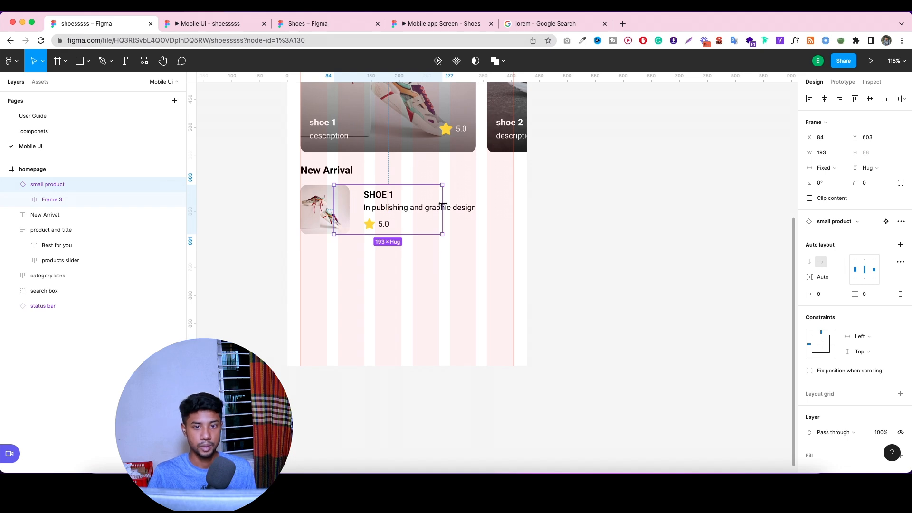
left_click_drag(442, 205, 521, 204)
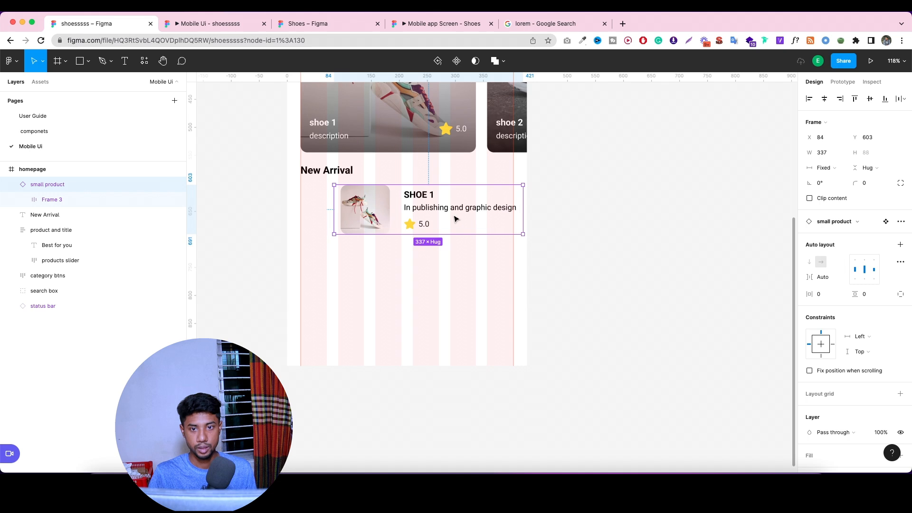
left_click_drag(455, 218, 415, 220)
left_click(444, 275)
left_click(376, 230)
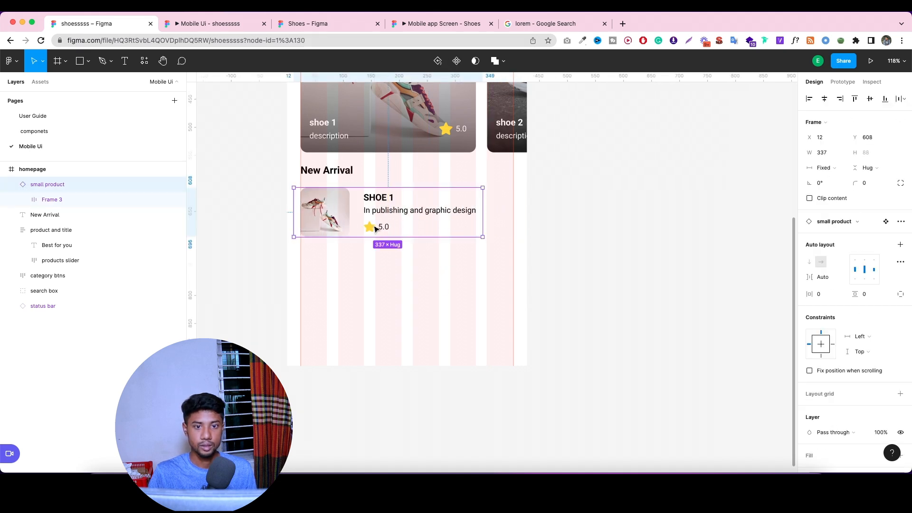
Duplicate the small product card three times, stacking the copies beneath the first one under New Arrival.
left_click_drag(375, 230, 375, 290)
scroll(399, 260, "down", 3)
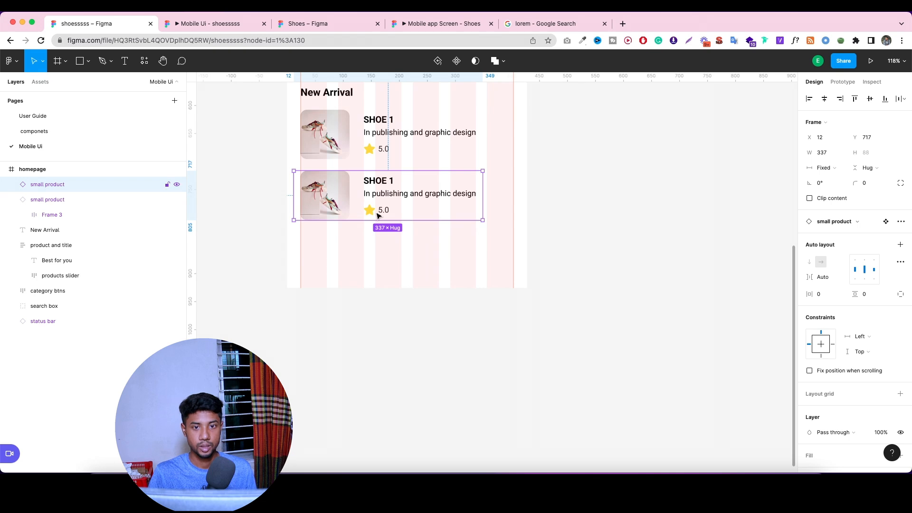
left_click_drag(376, 202, 378, 313)
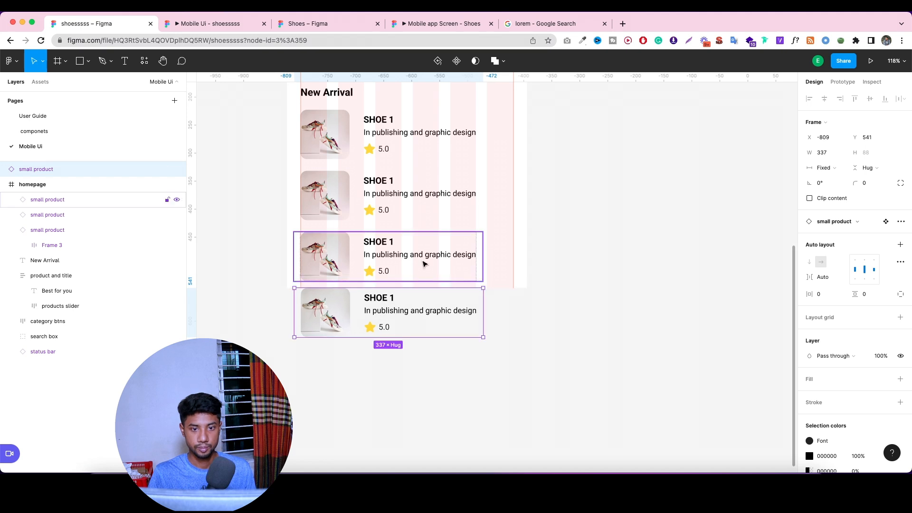
Retitle the second, third and fourth New Arrival cards as SHOE 2, SHOE 3 and SHOE 4.
scroll(401, 257, "up", 1)
double_click(384, 203)
double_click(385, 202)
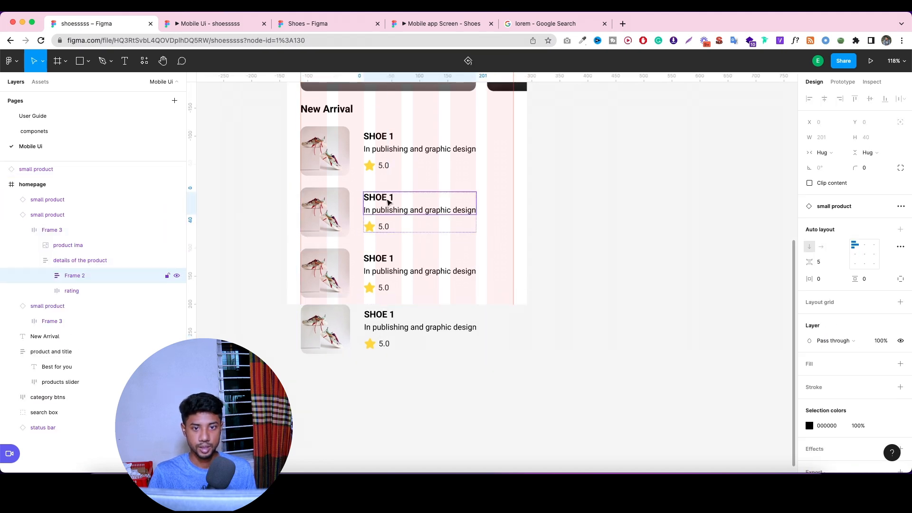
double_click(387, 202)
double_click(389, 202)
left_click(388, 197)
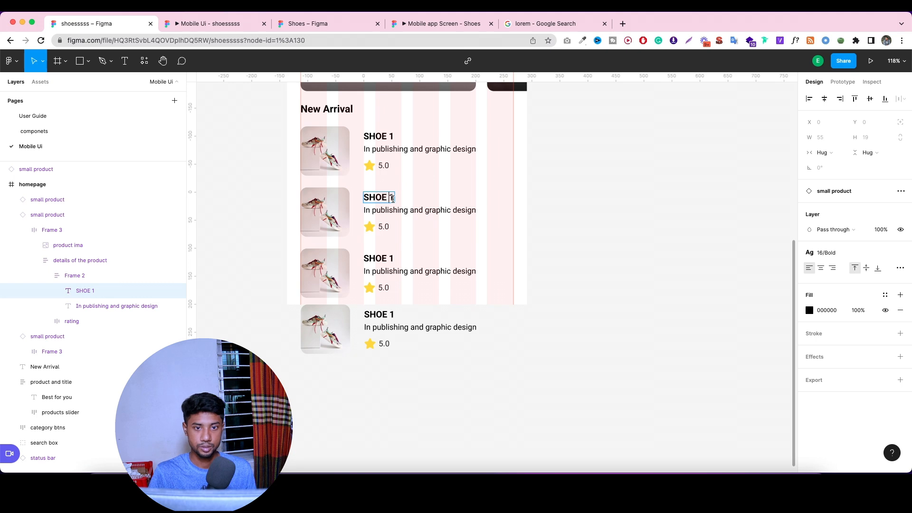
type("2")
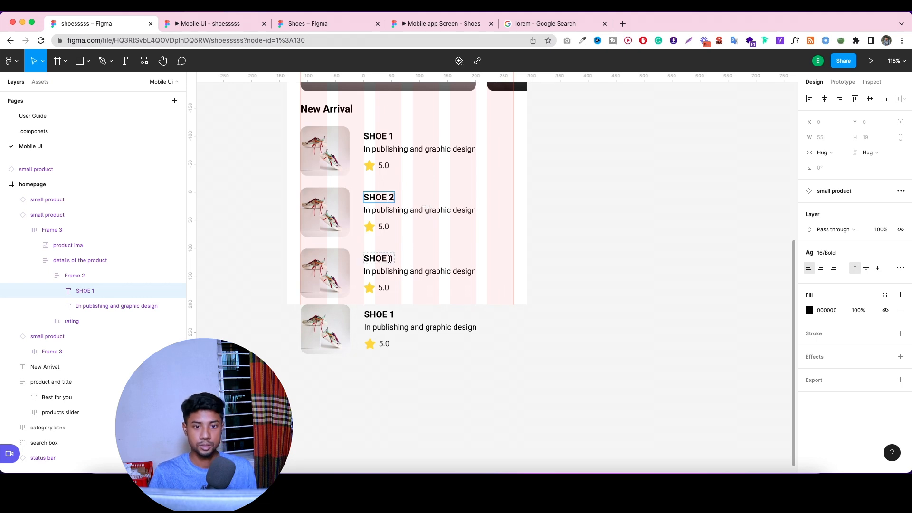
double_click(390, 259)
type("3")
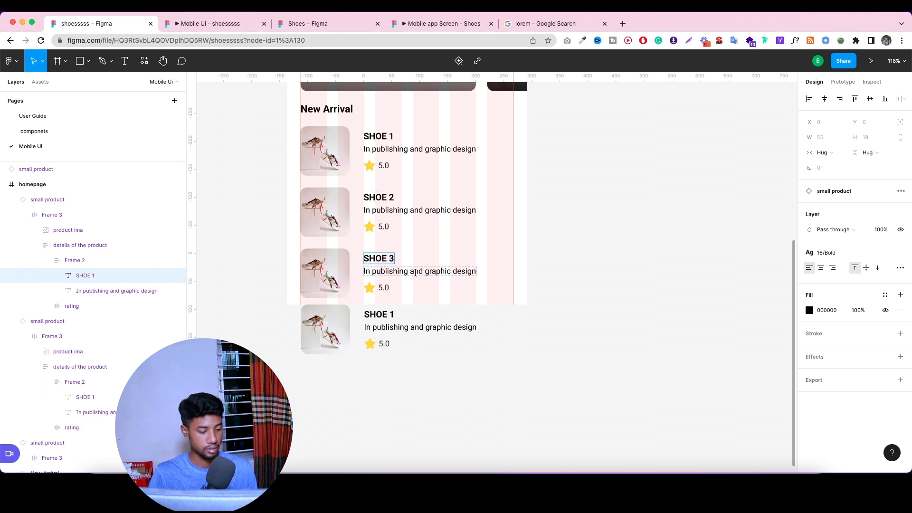
double_click(389, 314)
type("4")
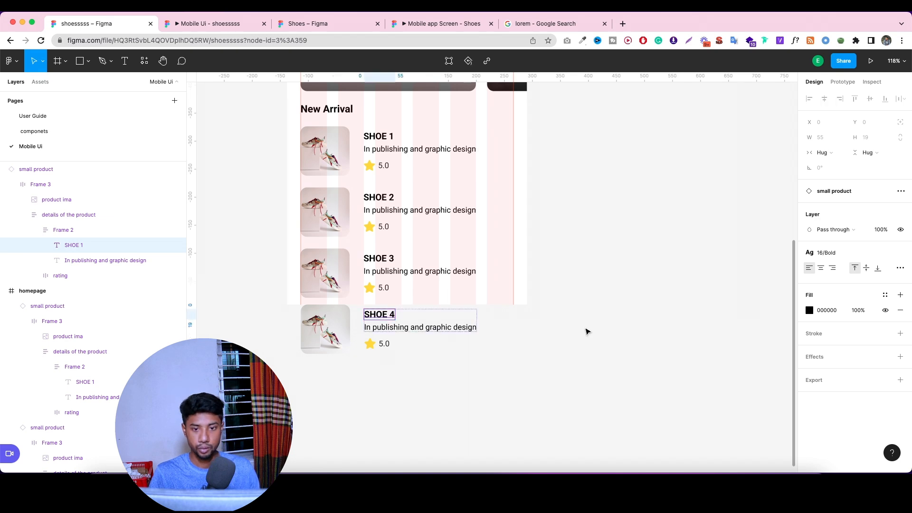
Replace the SHOE 2 card's image with the photo of the sneaker on dark asphalt from the shoes img folder.
left_click(321, 328)
left_click(320, 211)
left_click(320, 210)
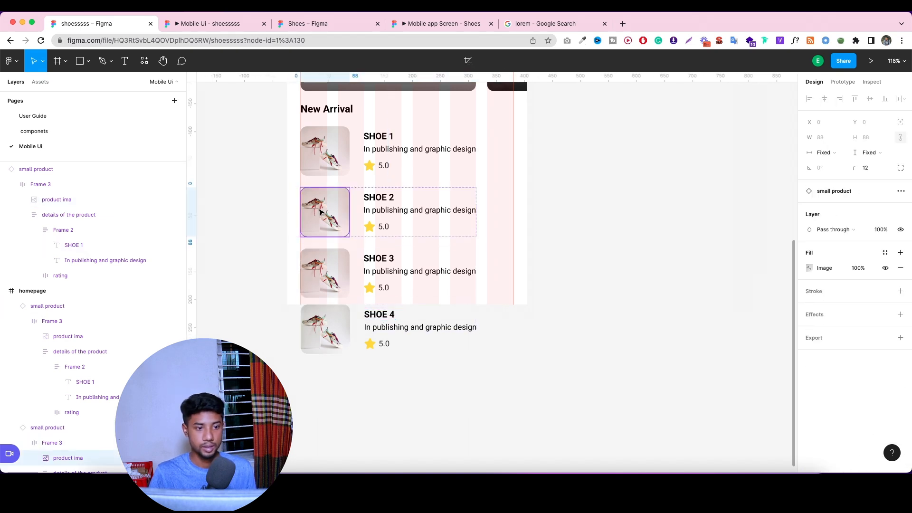
key("super+shift+k")
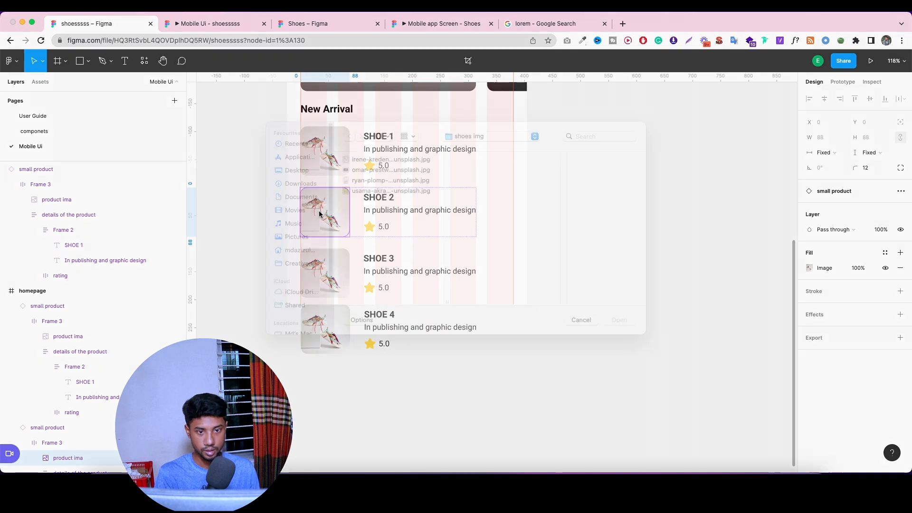
left_click(379, 188)
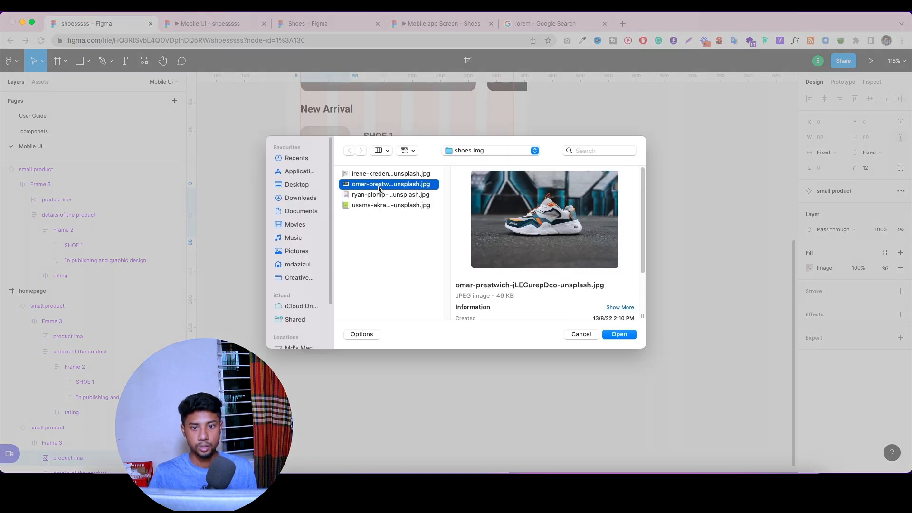
left_click(620, 335)
left_click(326, 215)
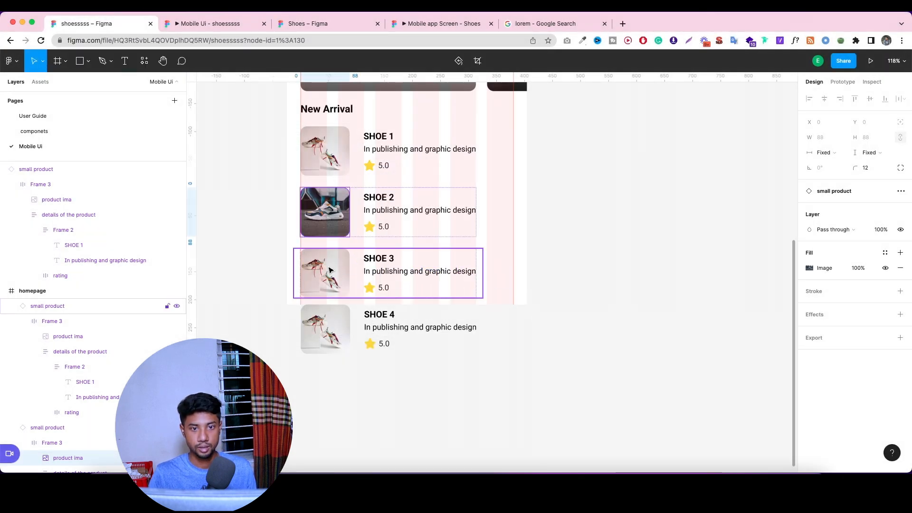
Replace the SHOE 3 card's image with the pastel sneaker photo on a pink and blue background.
left_click(330, 270)
double_click(331, 271)
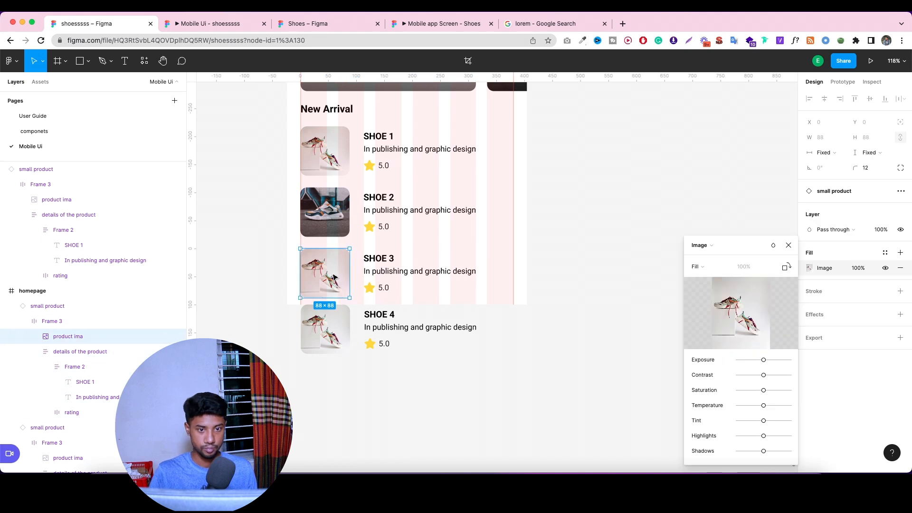
left_click(333, 277)
double_click(327, 268)
double_click(326, 267)
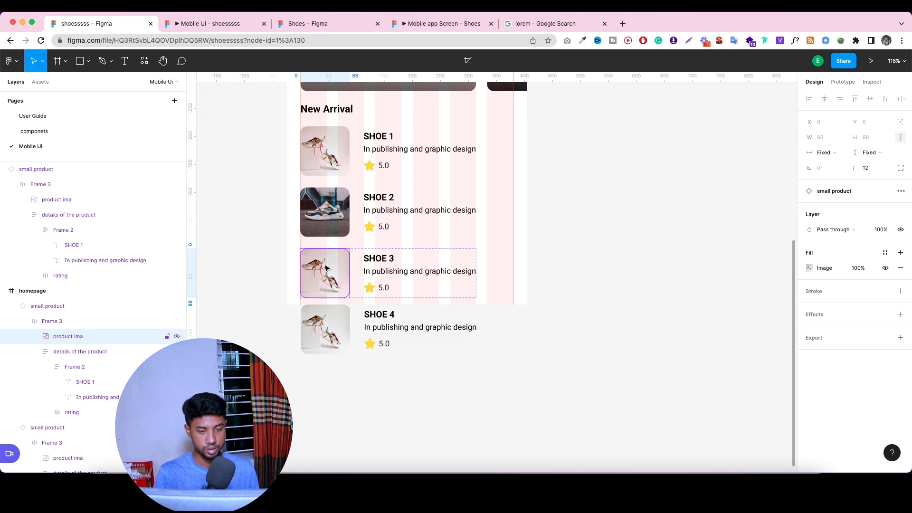
key("super+shift+k")
left_click(388, 195)
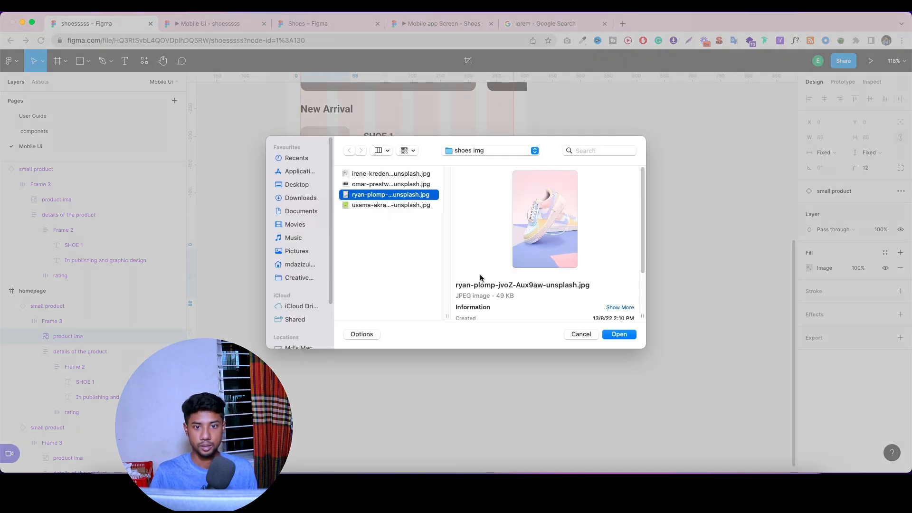
left_click(618, 335)
left_click(326, 279)
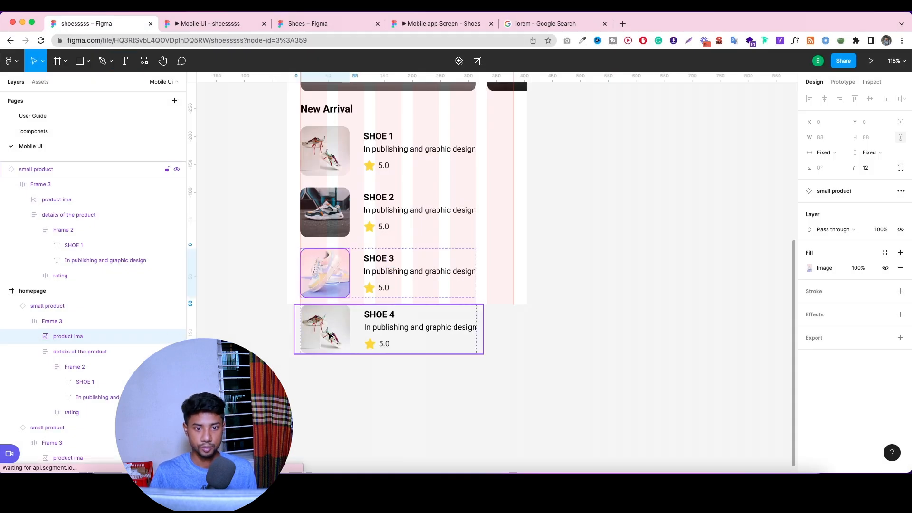
Replace the SHOE 4 card's image with the photo of the green Nike sneaker on a lime background.
double_click(329, 335)
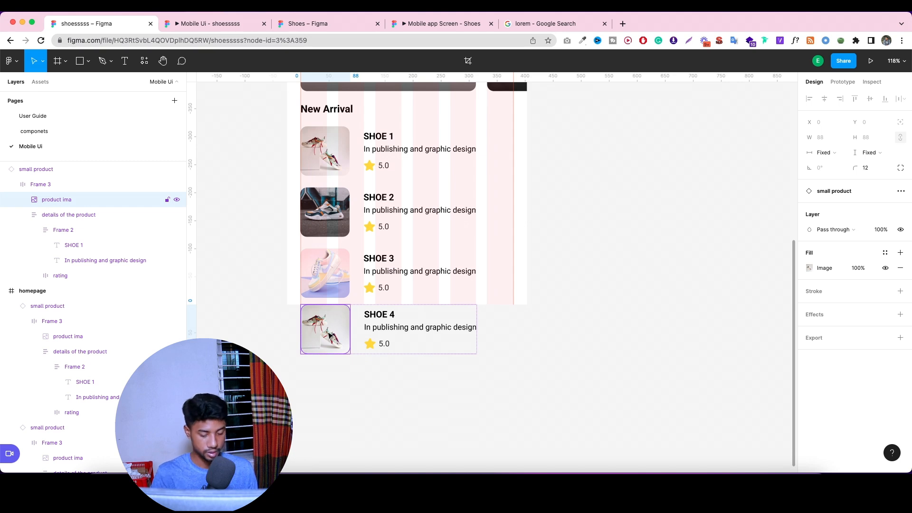
key("super+shift+k")
left_click(403, 205)
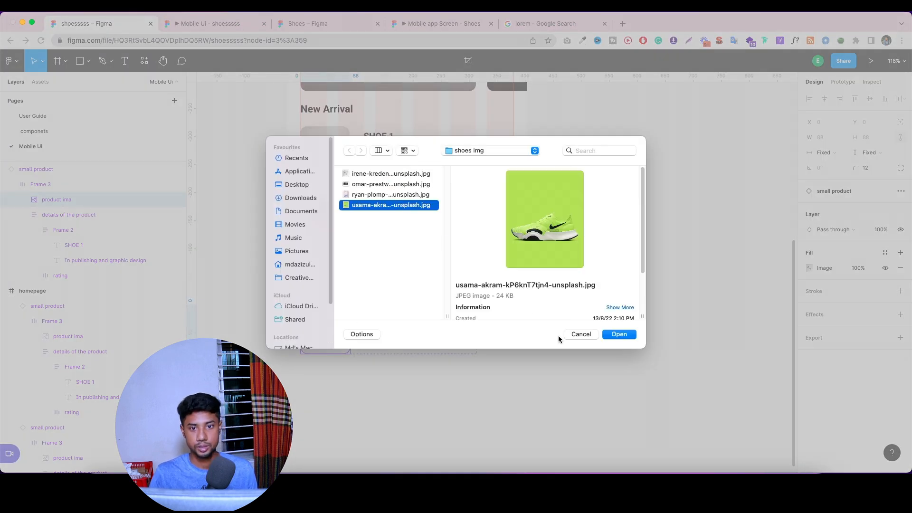
left_click(607, 337)
left_click(354, 335)
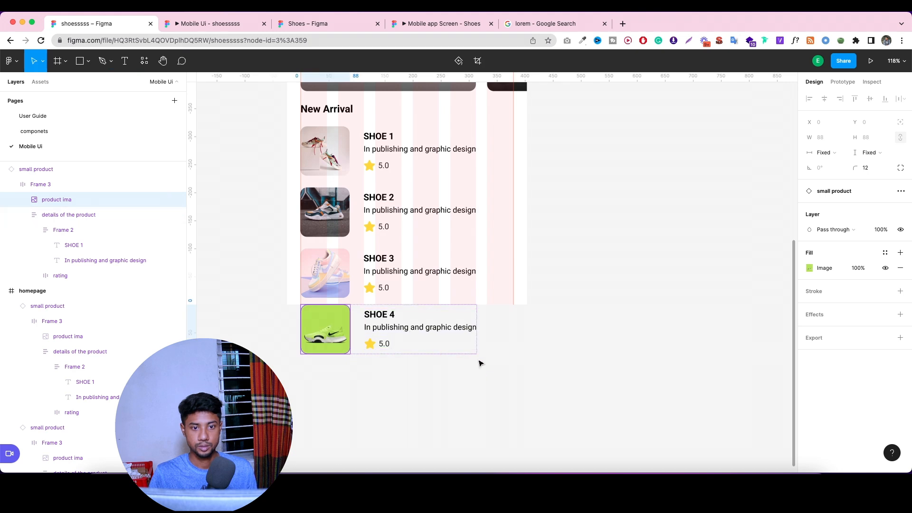
Move the SHOE 4 small product layer into the homepage frame and collapse the expanded card layers.
left_click(4, 170)
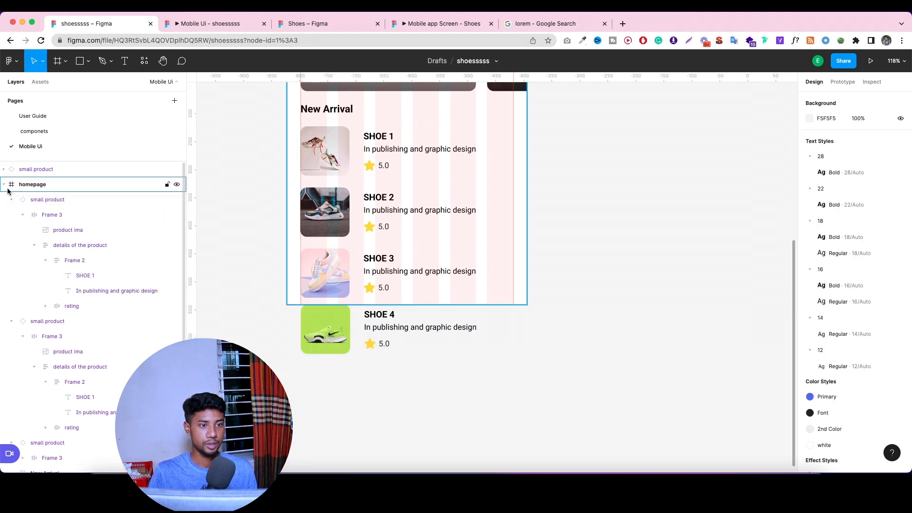
left_click(4, 185)
left_click(4, 185)
left_click_drag(47, 170, 46, 197)
left_click(12, 170)
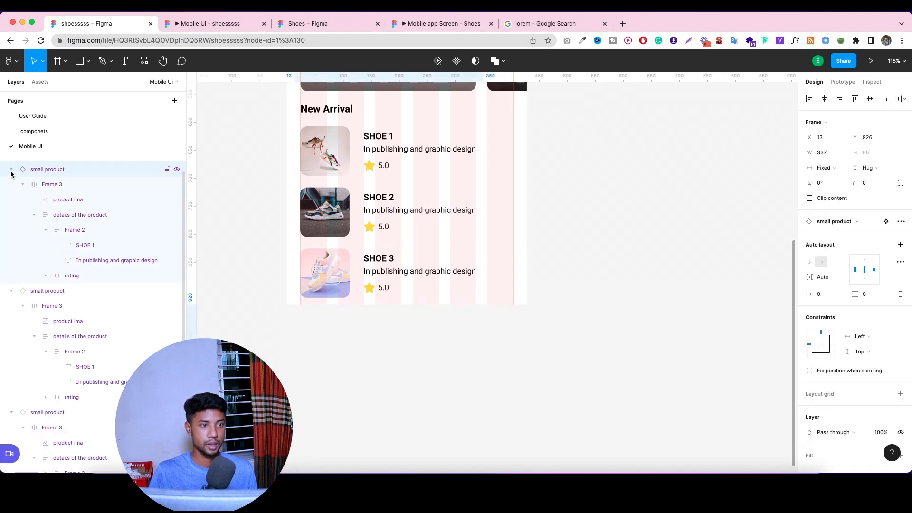
scroll(82, 204, "up", 1)
left_click(12, 184)
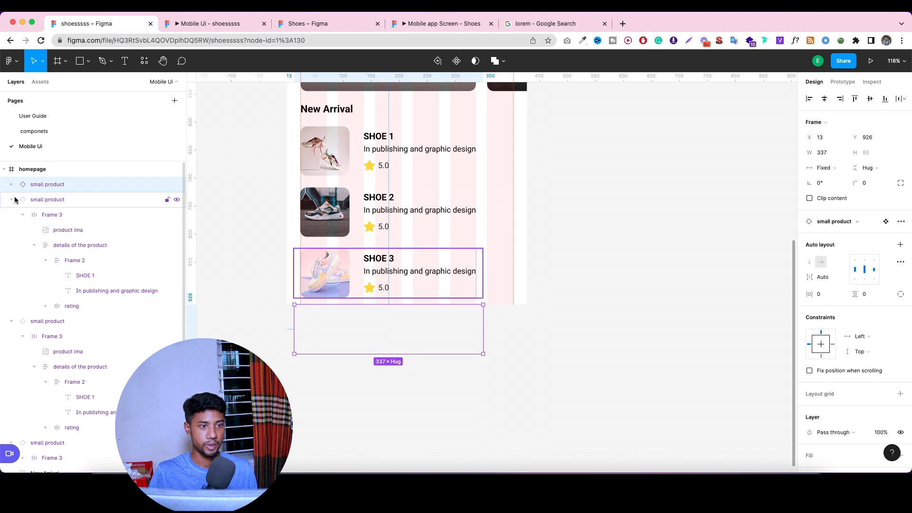
left_click(11, 200)
left_click(11, 215)
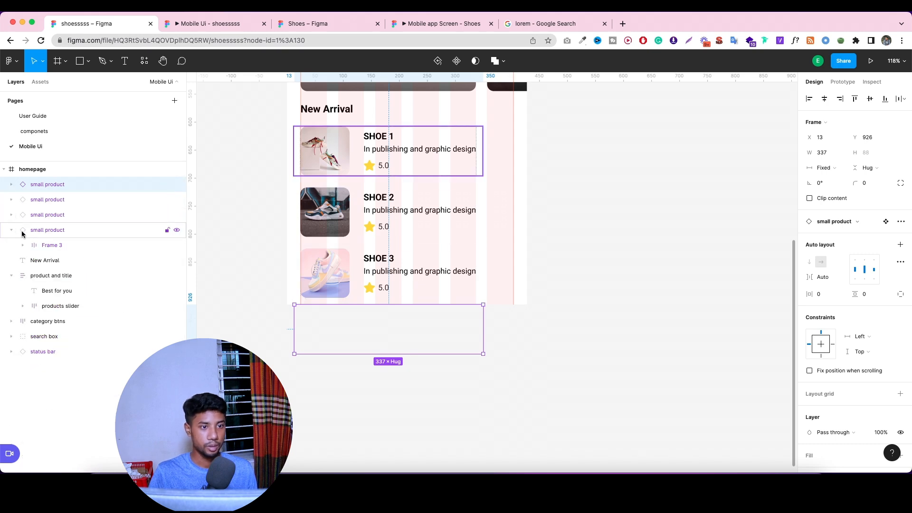
Turn off clip content on the homepage frame.
left_click(52, 230)
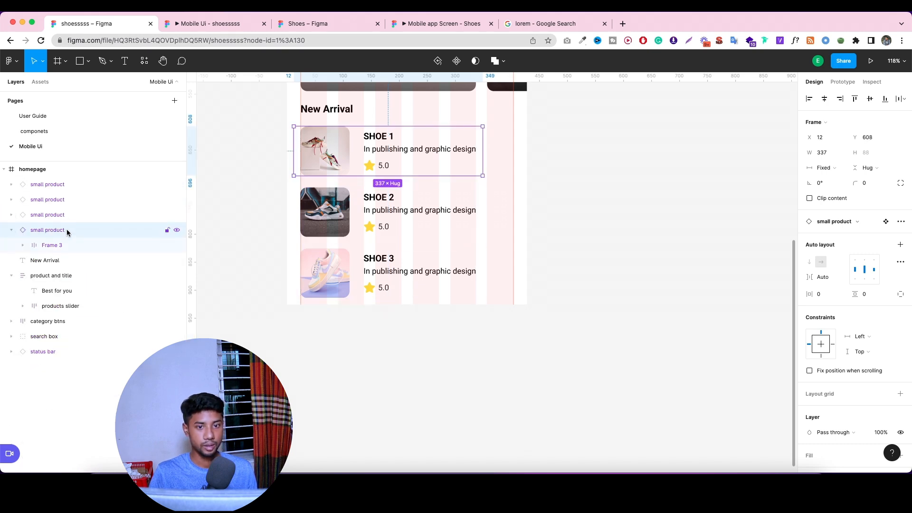
left_click(57, 173)
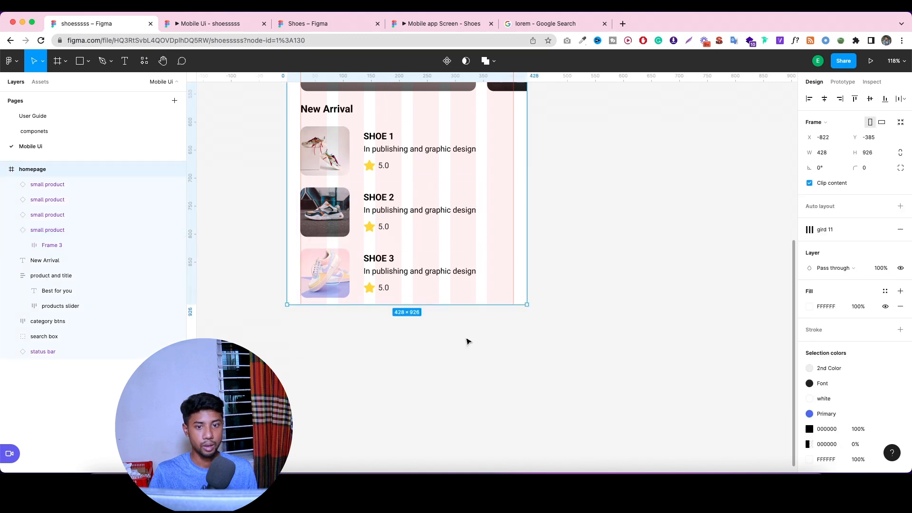
left_click(829, 184)
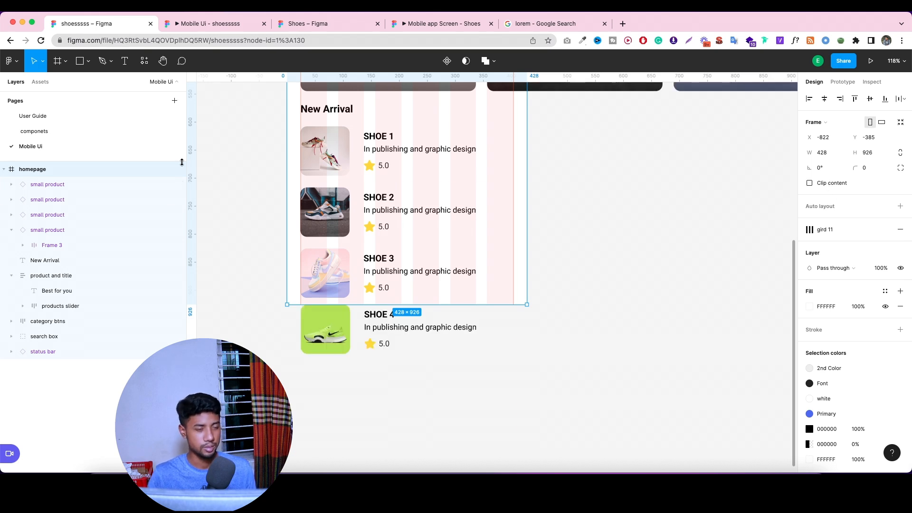
Rename the SHOE 4 and SHOE 3 card layers as small product 4 and small product 3.
left_click(62, 188)
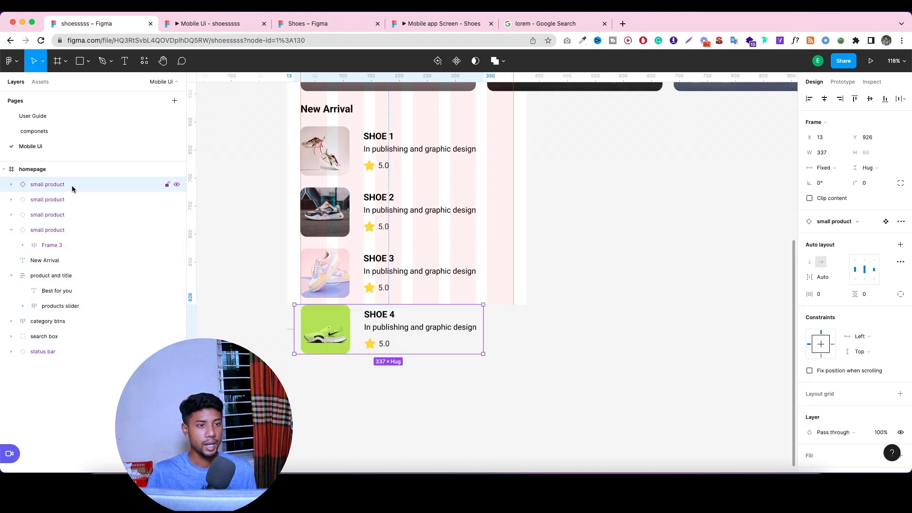
double_click(72, 189)
key("Right")
type("4")
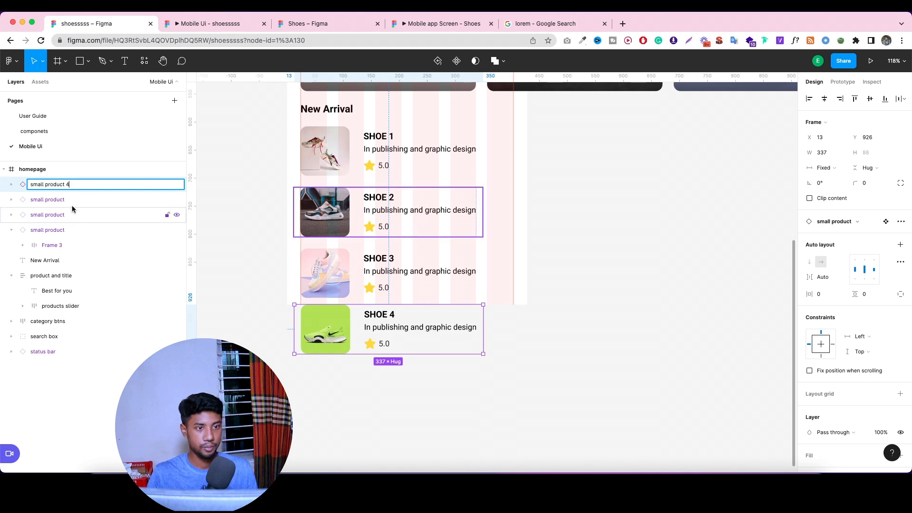
left_click(72, 204)
double_click(74, 200)
key("Right")
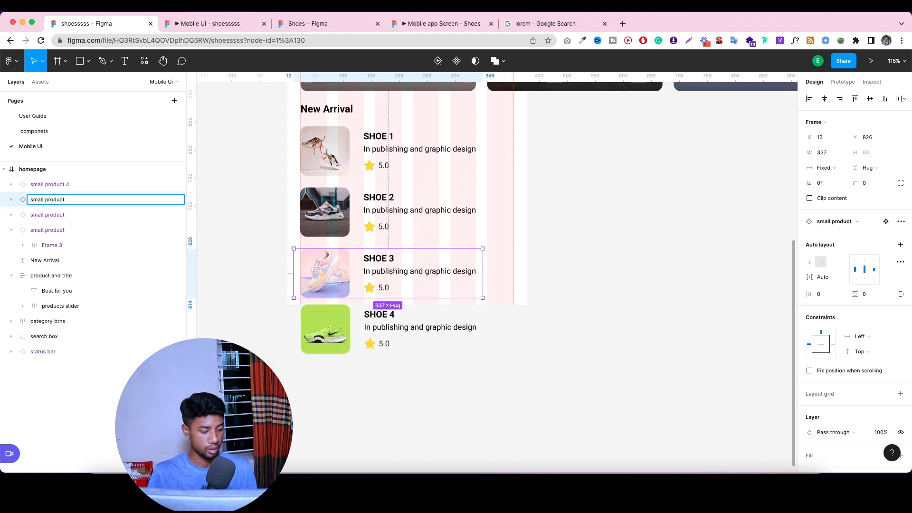
type("3")
Rename the SHOE 2 and SHOE 1 card layers as small product 2 and small product 1.
left_click(90, 217)
double_click(100, 216)
key("Right")
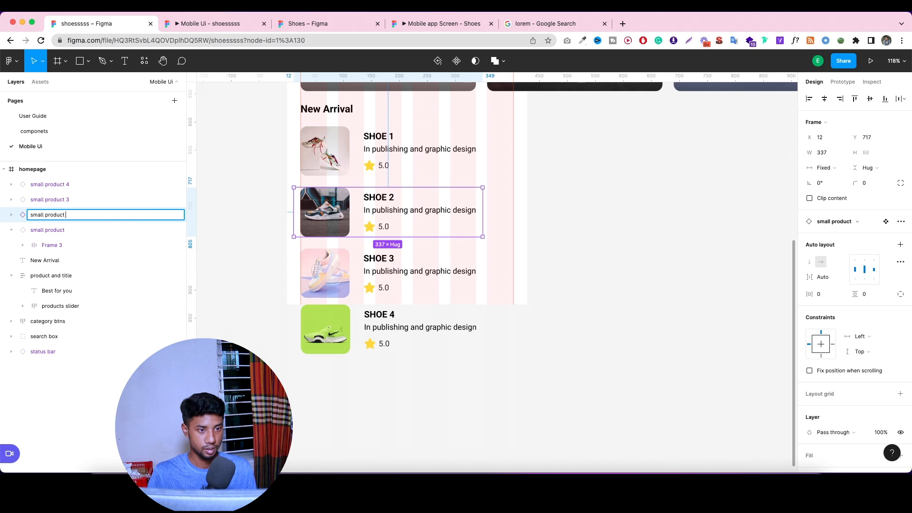
type("2")
left_click(89, 226)
double_click(89, 227)
key("Right")
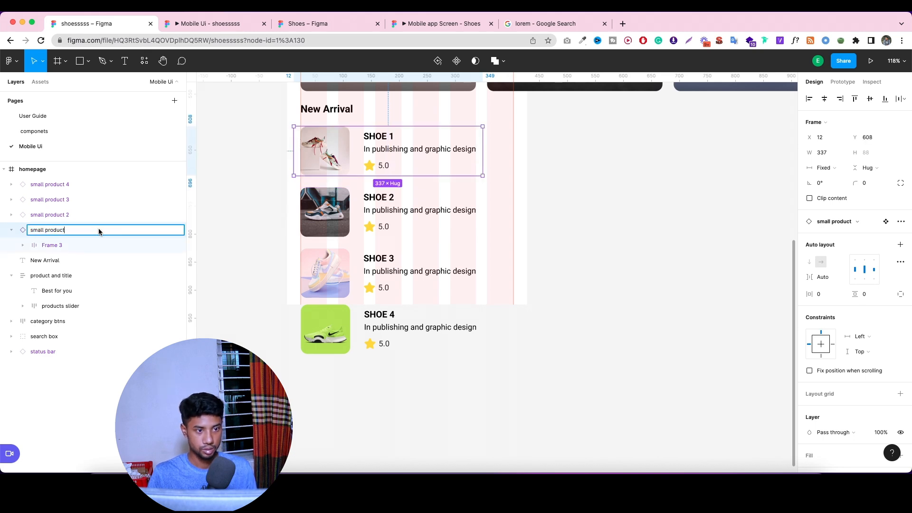
type("1")
left_click(246, 234)
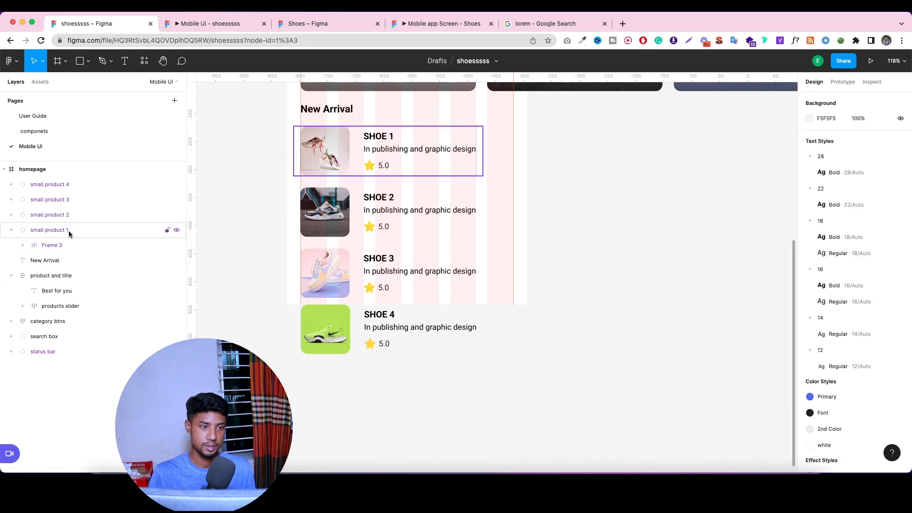
Wrap the layers small product 1 through small product 4 in a single vertical auto layout frame.
left_click(68, 230)
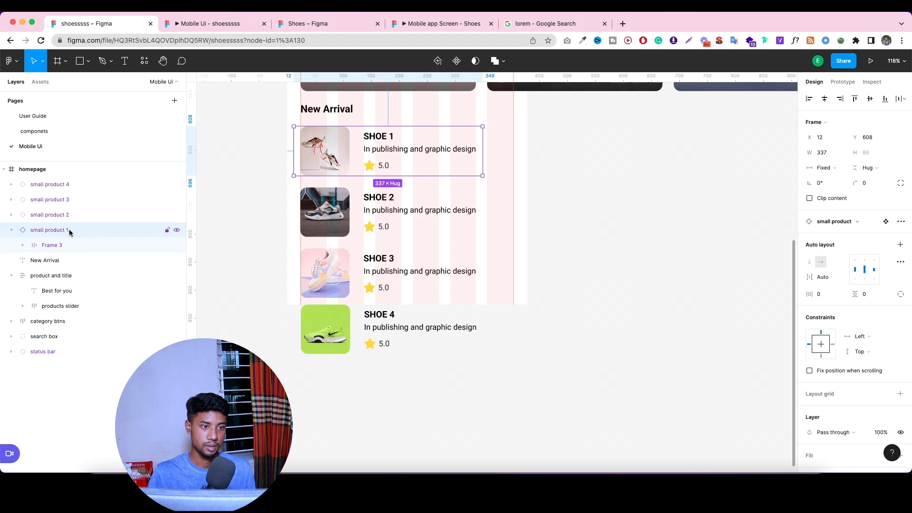
left_click(13, 233)
left_click(73, 190, "shift")
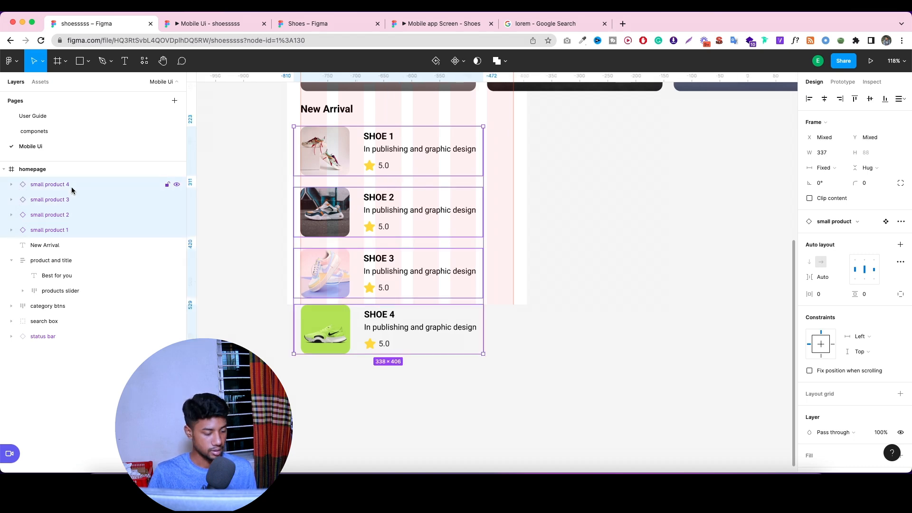
key("shift+a")
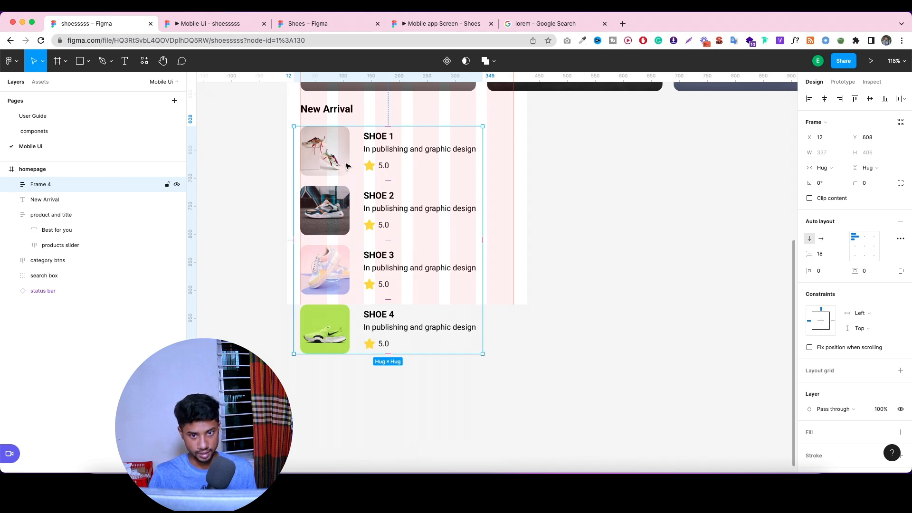
scroll(347, 166, "up", 2)
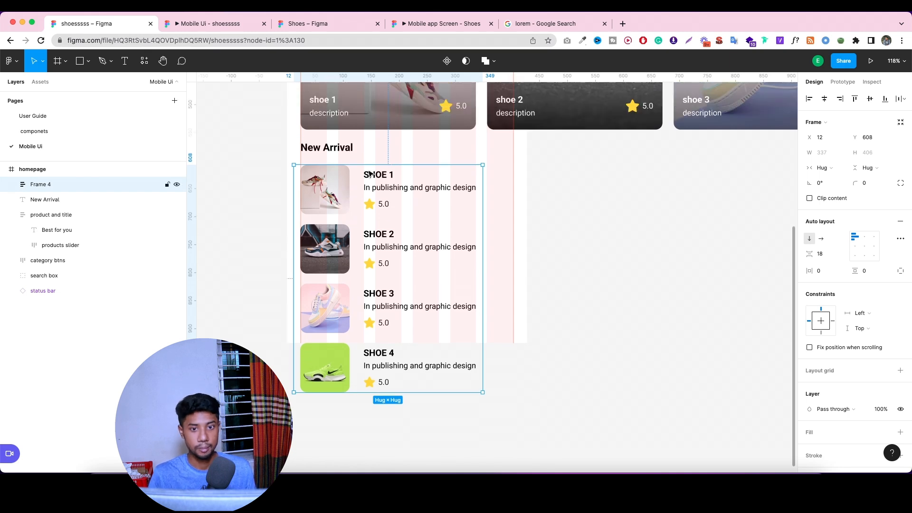
scroll(371, 166, "down", 4)
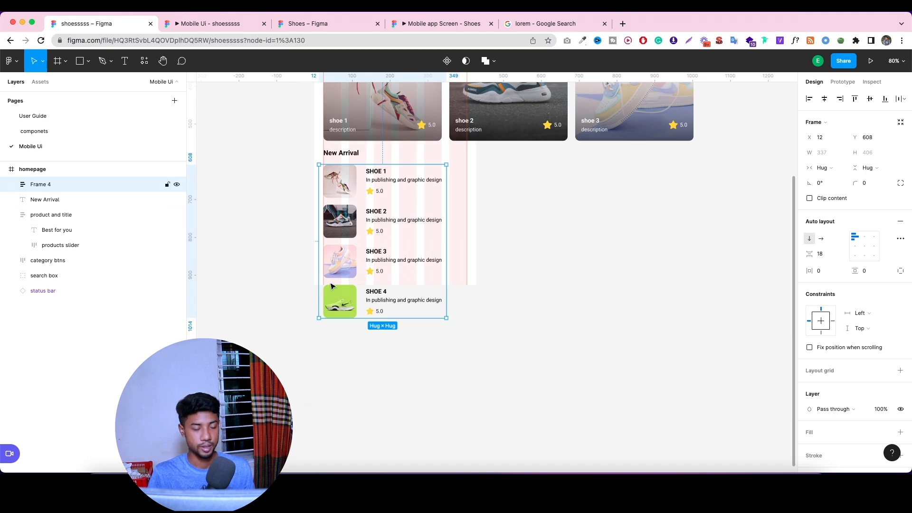
scroll(501, 294, "down", 5)
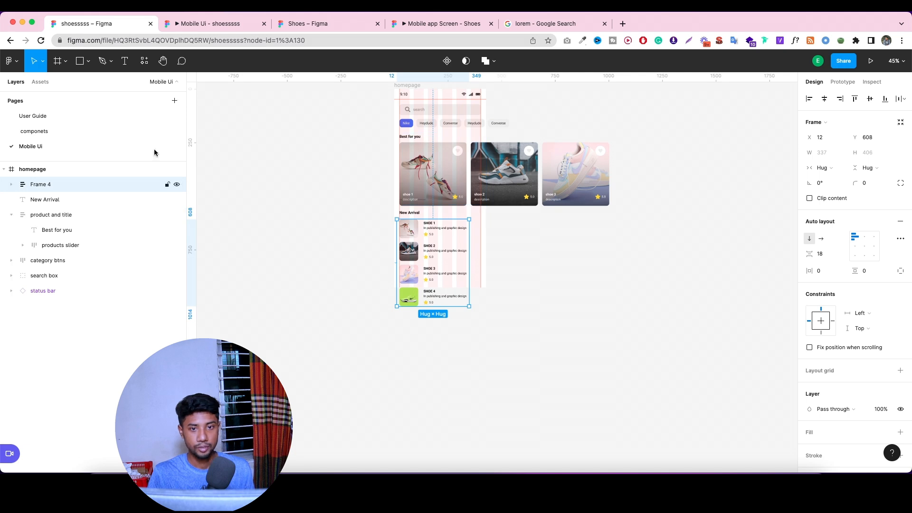
Examine the New Arrival list on the Mobile app Screen page of the reference Shoes file.
left_click(316, 26)
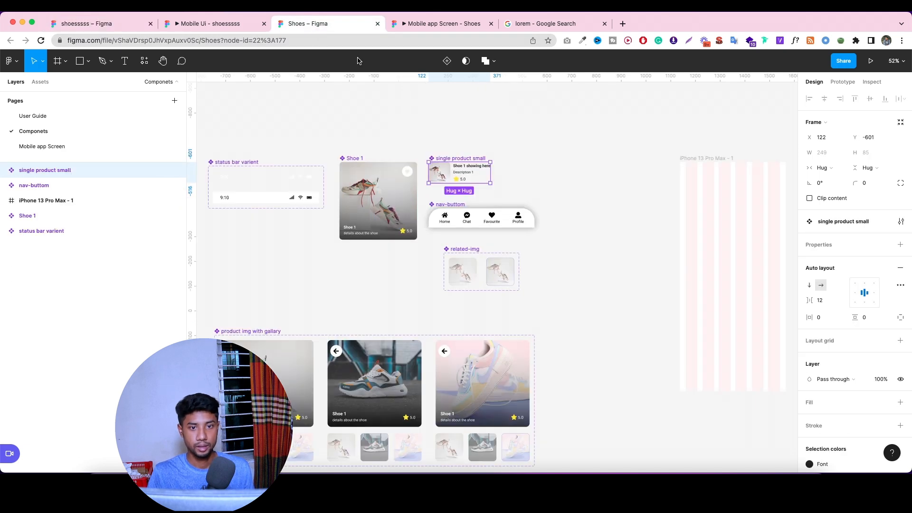
left_click(42, 146)
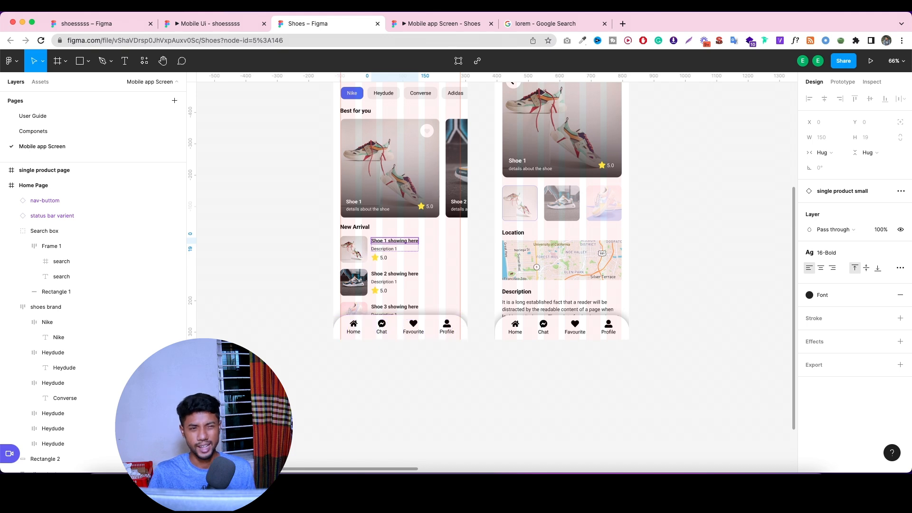
left_click(122, 25)
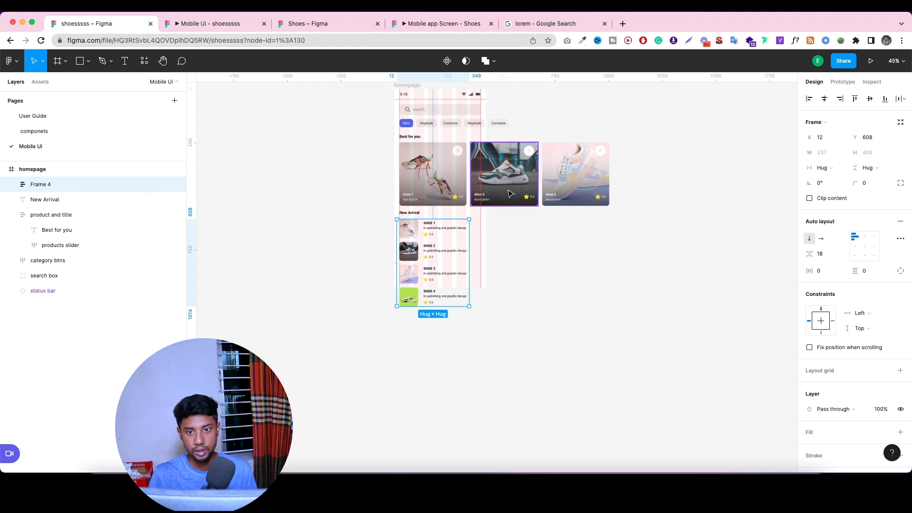
Rename the product list frame as new arrival prouct and wrap it with the New Arrival title in a vertical auto layout.
double_click(43, 186)
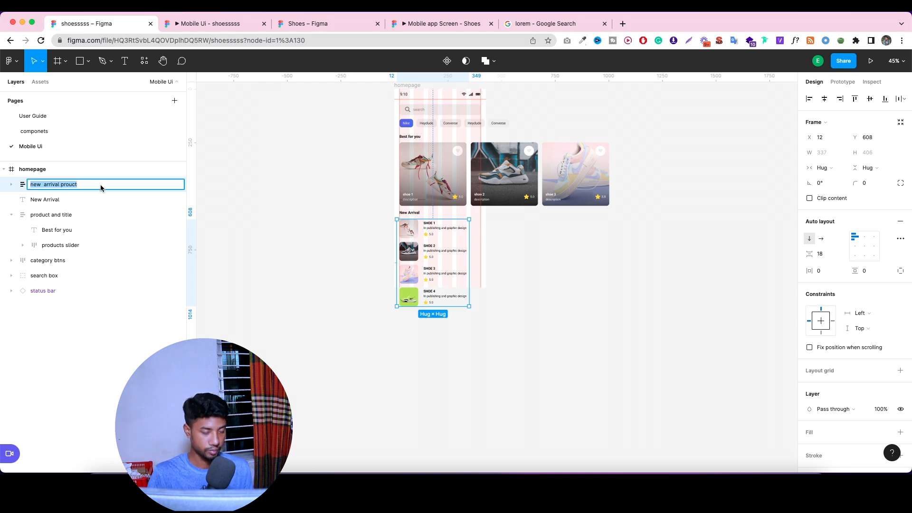
left_click(283, 199)
left_click(31, 185)
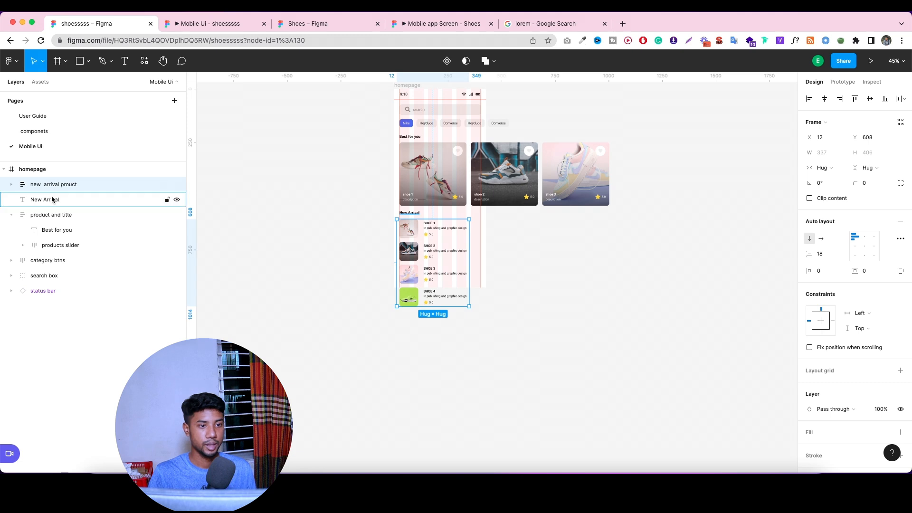
left_click(51, 199, "shift")
key("shift+a")
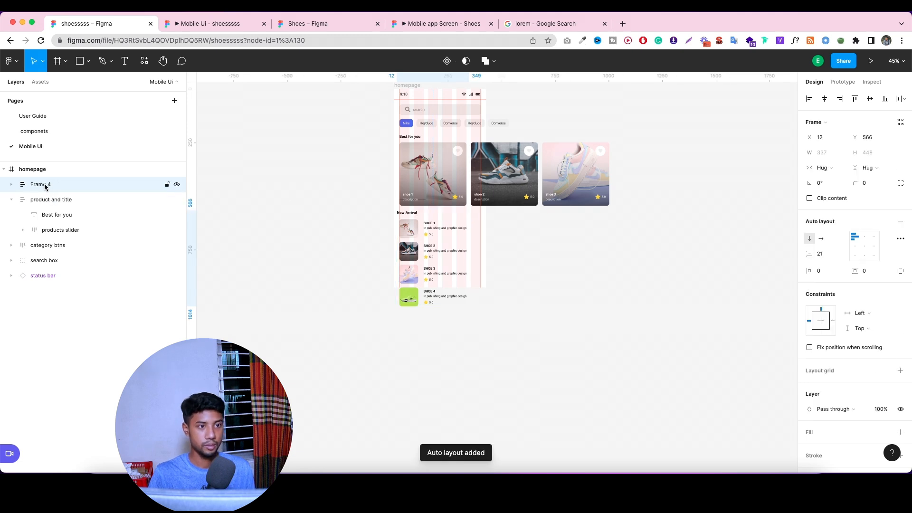
Rename the frame holding the New Arrival title and product list as new arrival.
double_click(45, 185)
type("new  arrival prouct")
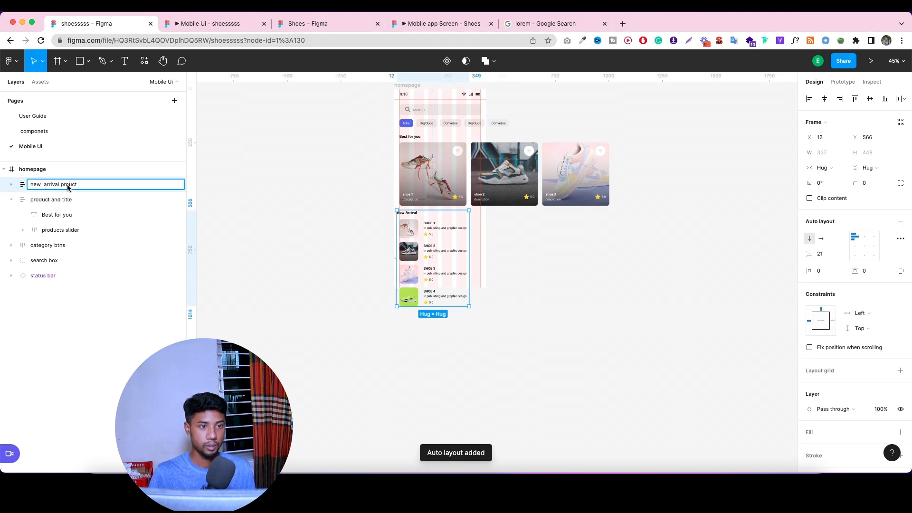
key("BackSpace")
key("BackSpace")
key("BackSpace")
key("BackSpace")
key("BackSpace")
key("BackSpace")
key("BackSpace")
key("Return")
Wrap the product and title and new arrival frames together in one vertical auto layout frame.
left_click(71, 205)
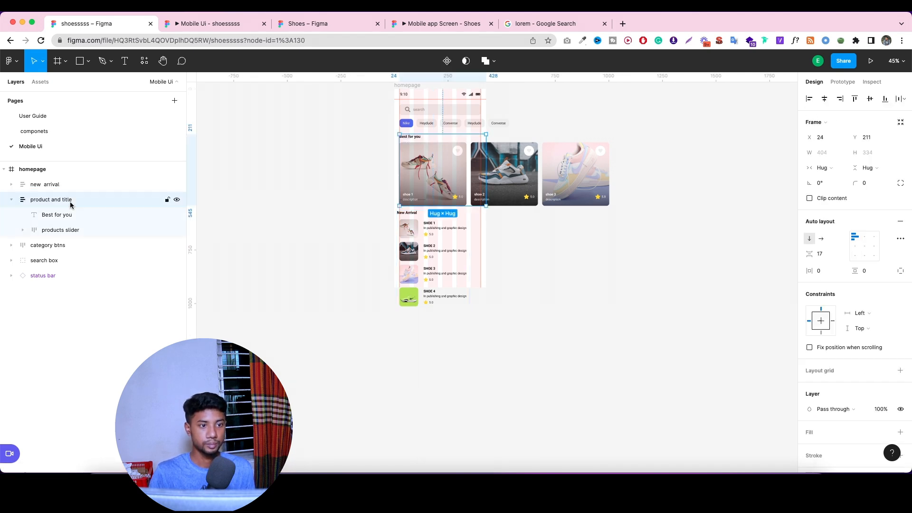
left_click(11, 200)
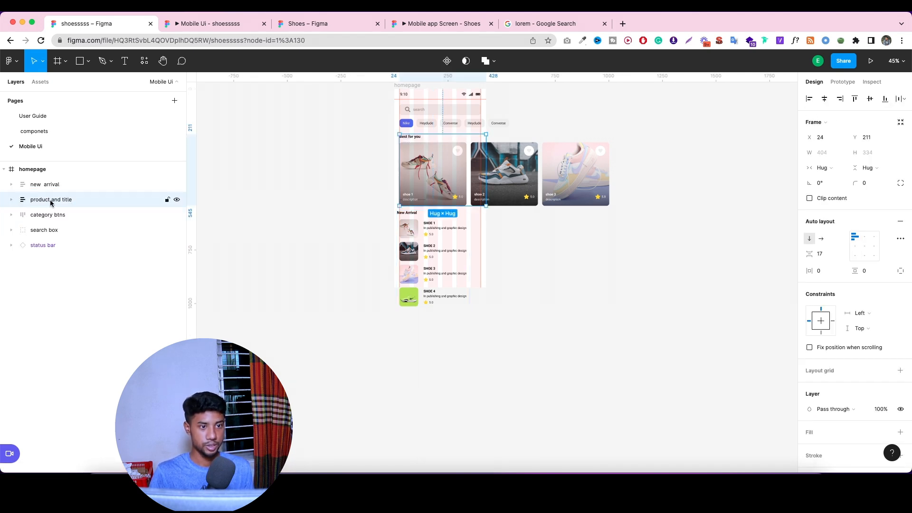
left_click(72, 186, "shift")
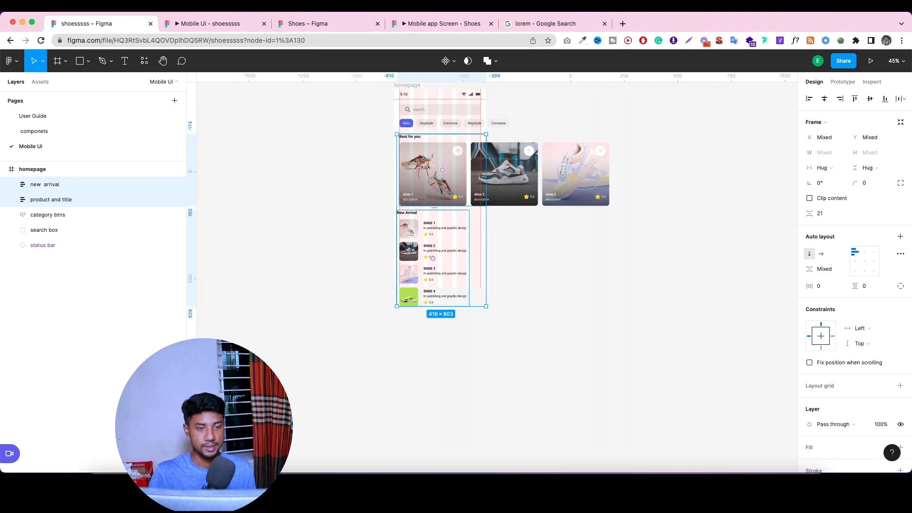
key("shift+a")
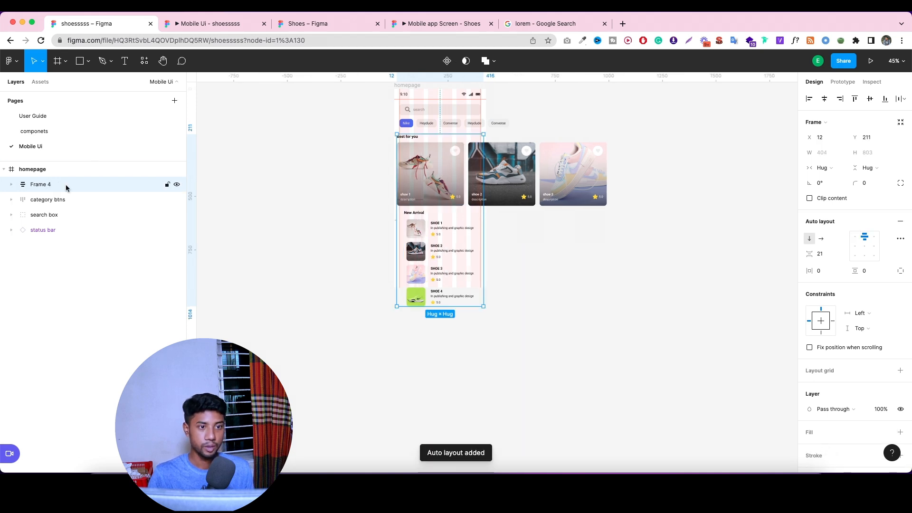
Rename the frame wrapping both product sections as cconteennt scroll.
double_click(47, 186)
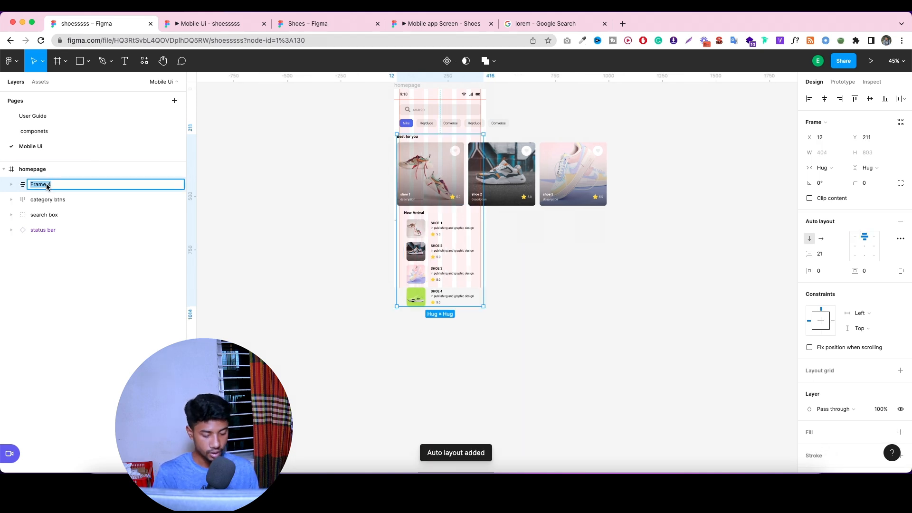
type("cconteenn")
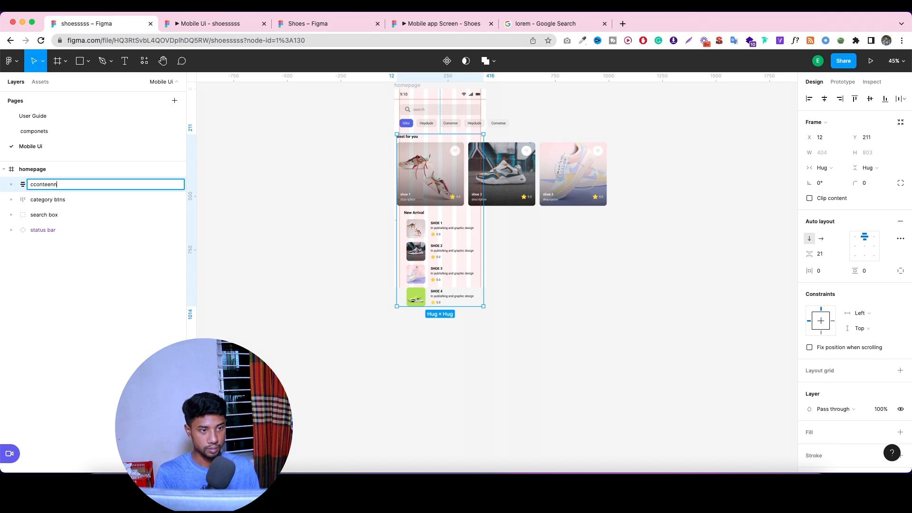
type("t scroll")
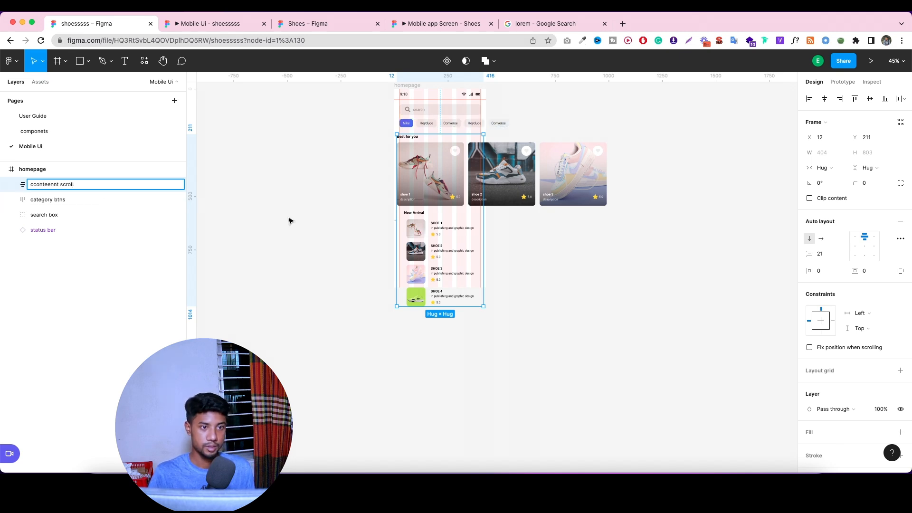
left_click(291, 221)
Set the overflow scrolling of the cconteennt scroll frame to Vertical scrolling.
left_click(117, 184)
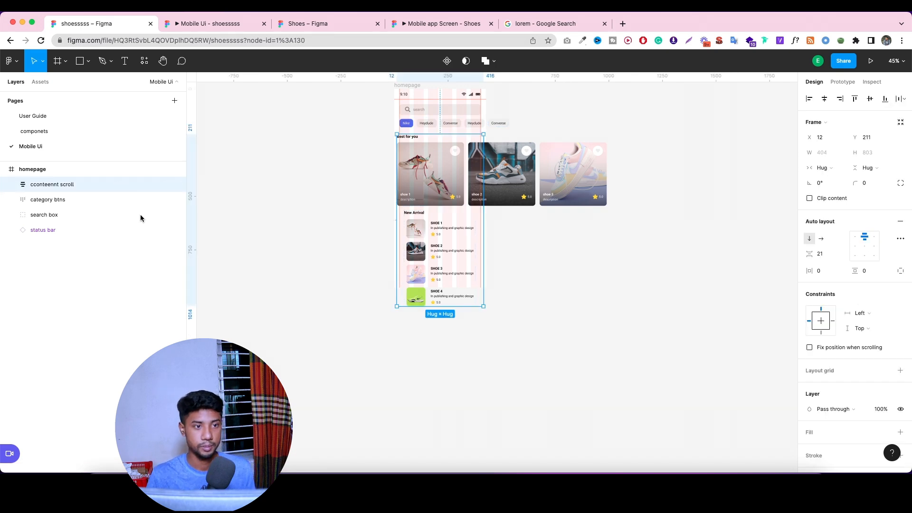
left_click(842, 83)
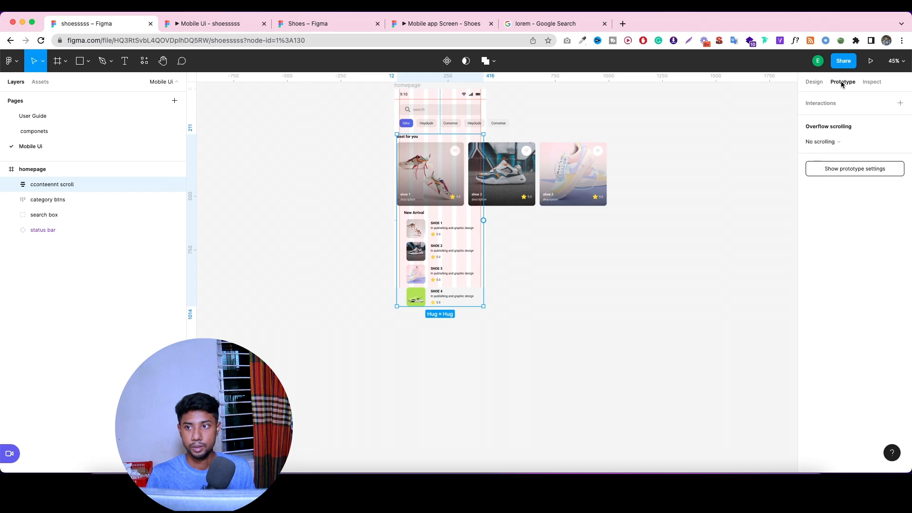
left_click(824, 144)
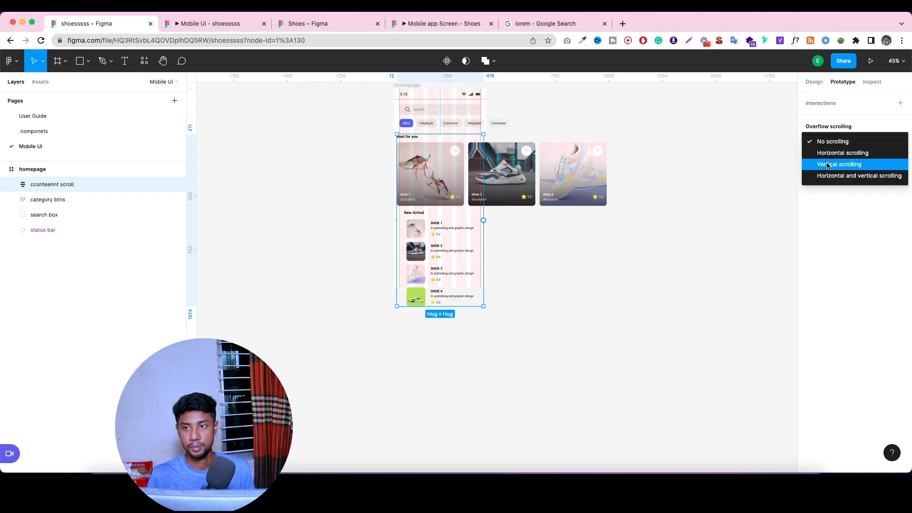
left_click(826, 165)
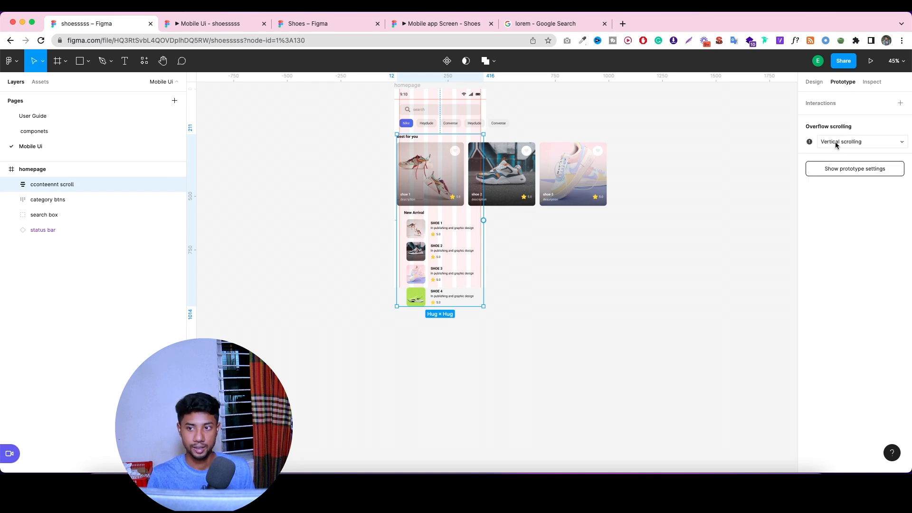
Turn on clip content for the homepage frame.
left_click(44, 172)
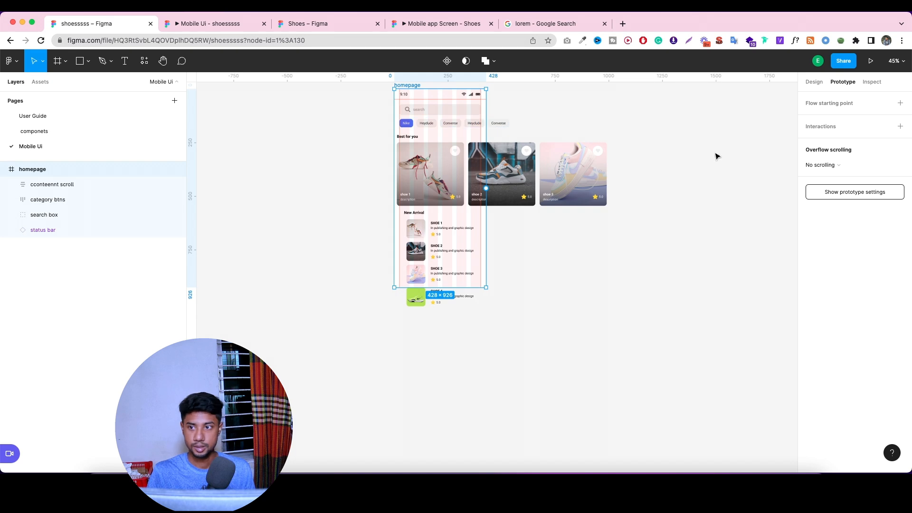
left_click(821, 84)
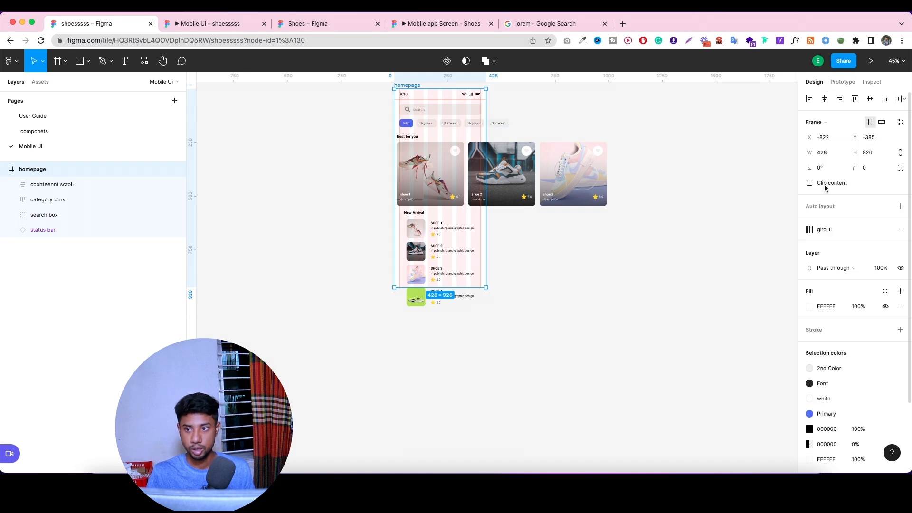
left_click(810, 184)
left_click(450, 315)
left_click(453, 304)
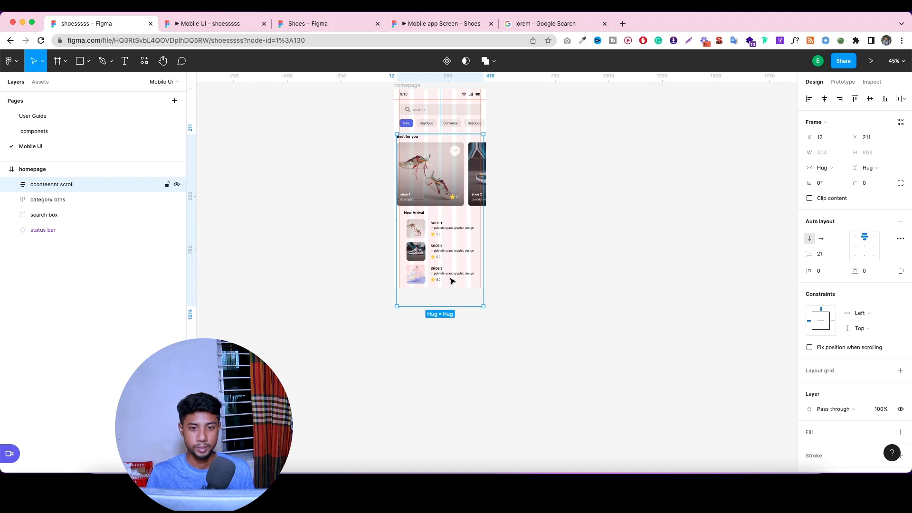
Preview the homepage in the prototype and test scrolling the Best for you product slider.
left_click(218, 21)
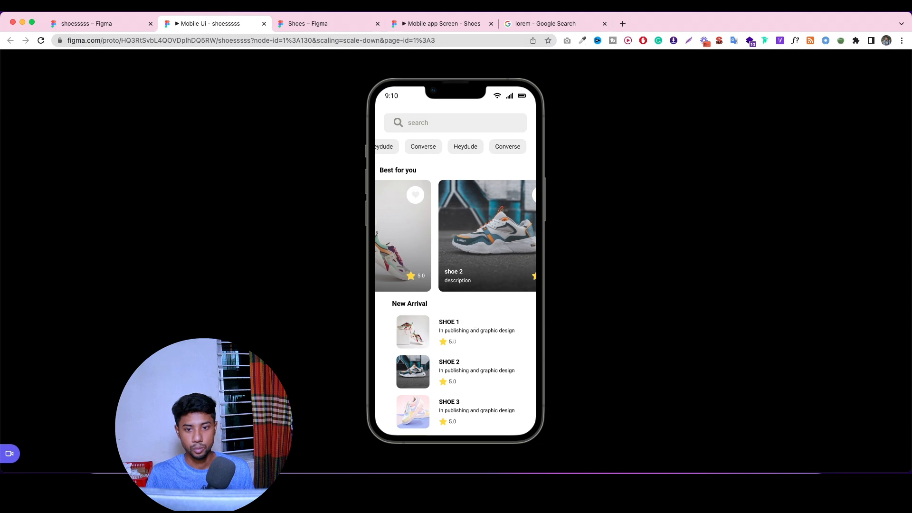
mouse_move(462, 263)
left_mouse_down()
mouse_move(426, 277)
mouse_move(475, 261)
left_mouse_up()
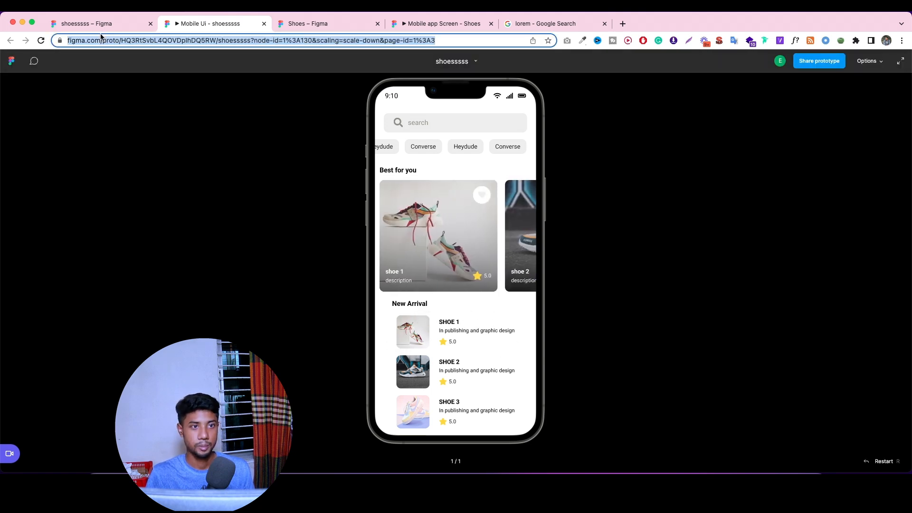
left_click(86, 23)
Widen the new arrival frame to 379 so its left edge lines up with the layout grid margin.
left_click(421, 215)
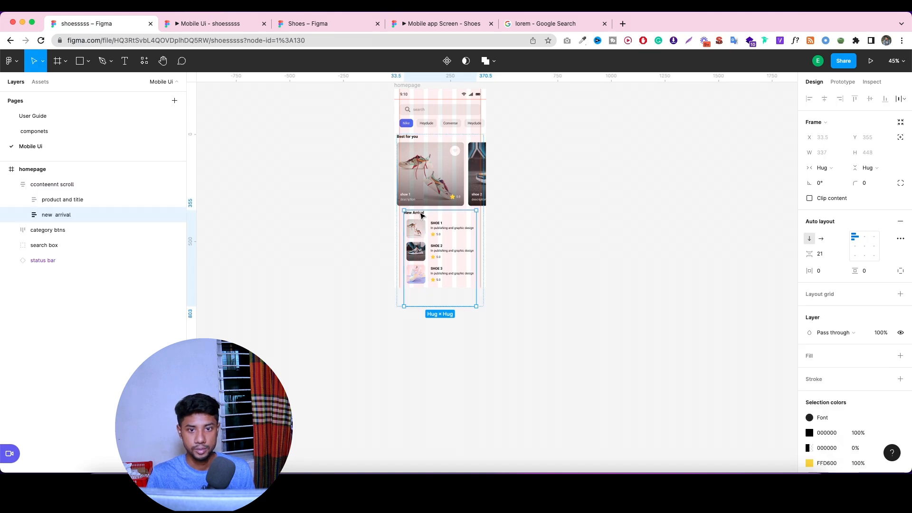
left_click(460, 219)
left_click(65, 186)
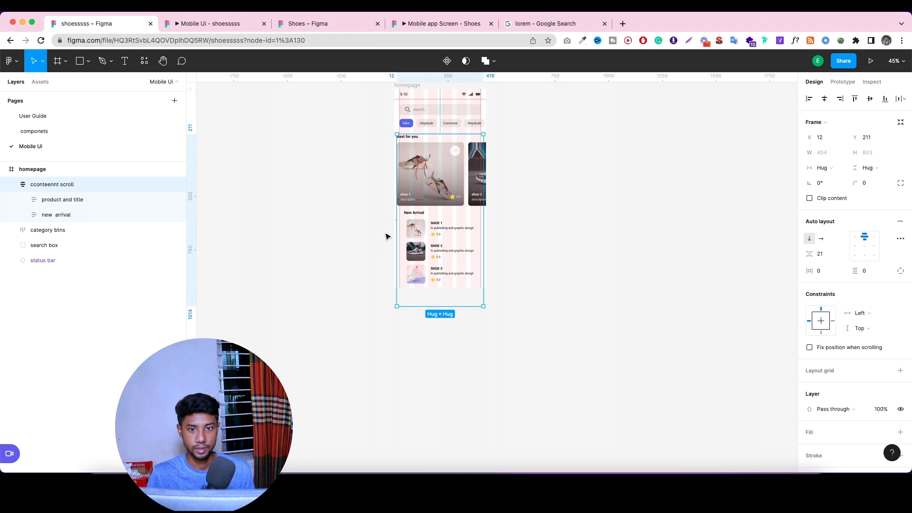
double_click(418, 217)
key("Tab")
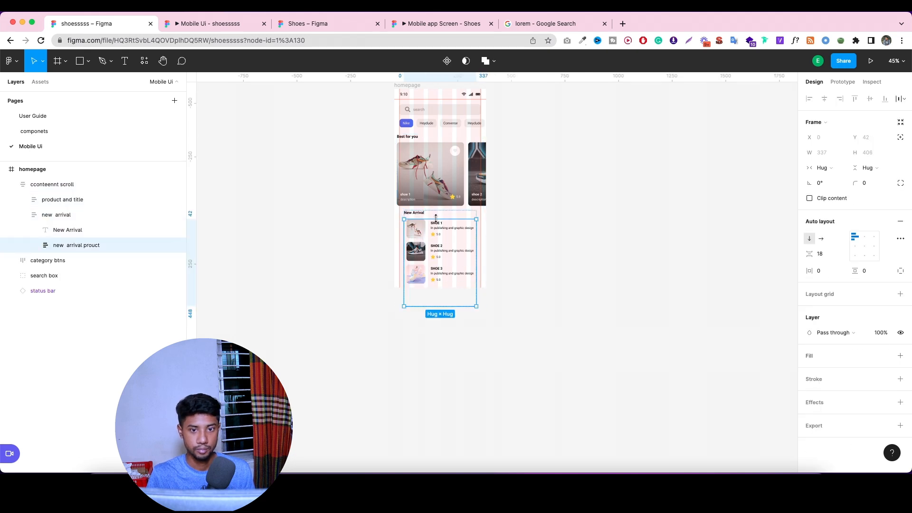
left_click(79, 220)
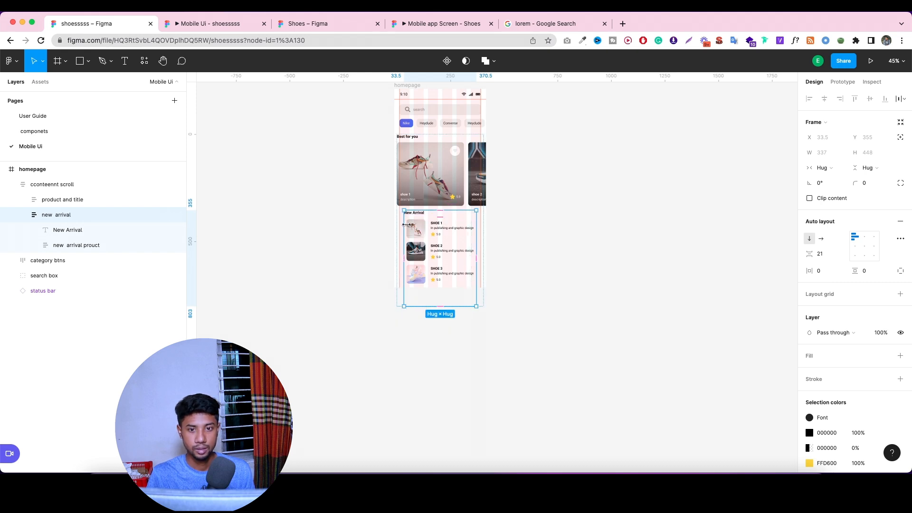
left_click_drag(402, 223, 399, 228)
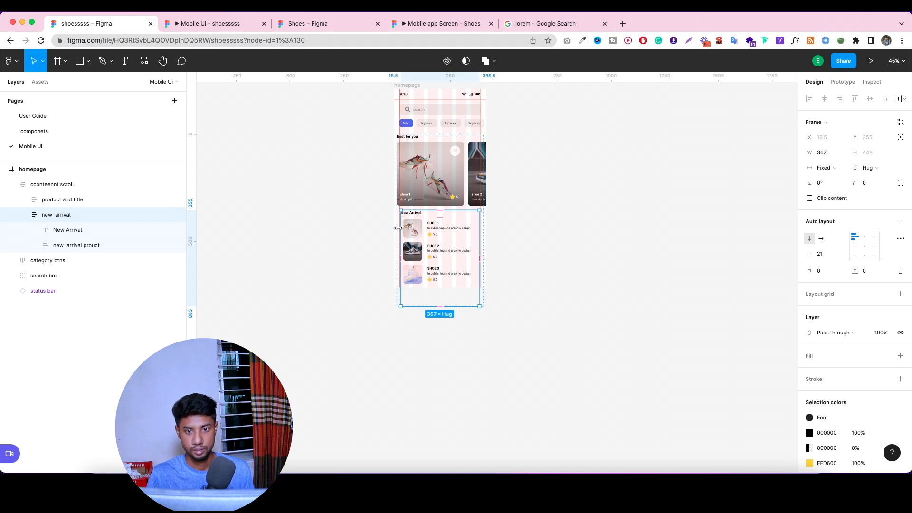
scroll(398, 228, "up", 5)
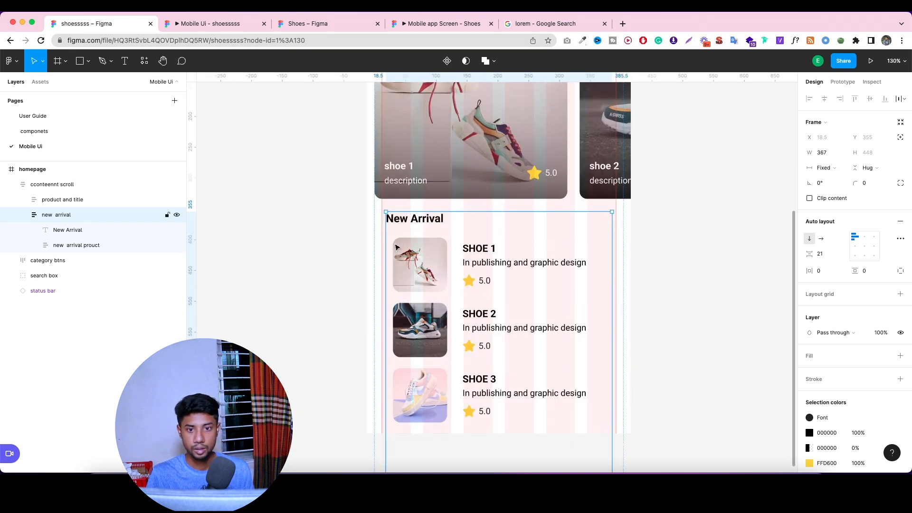
left_click_drag(385, 240, 379, 240)
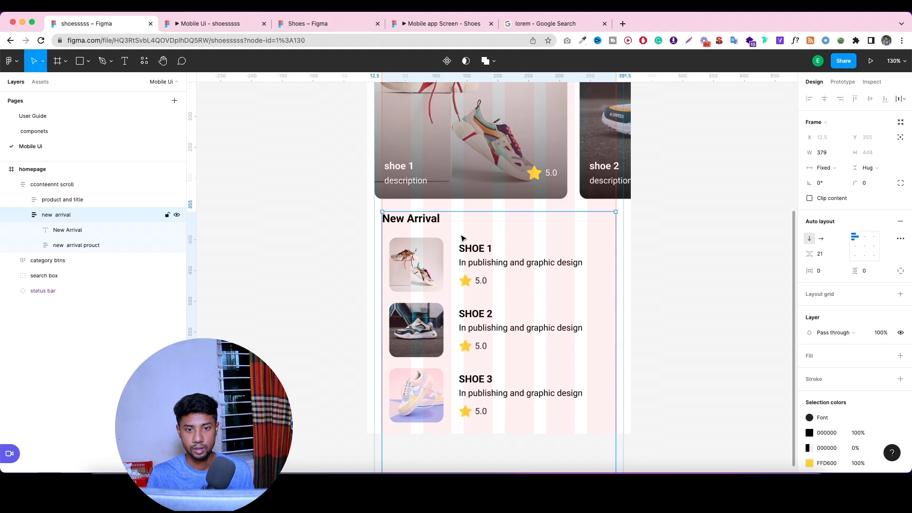
Narrow the new arrival prouct list inside the new arrival frame to a fixed width of 325.
scroll(464, 238, "down", 4)
left_click(465, 252)
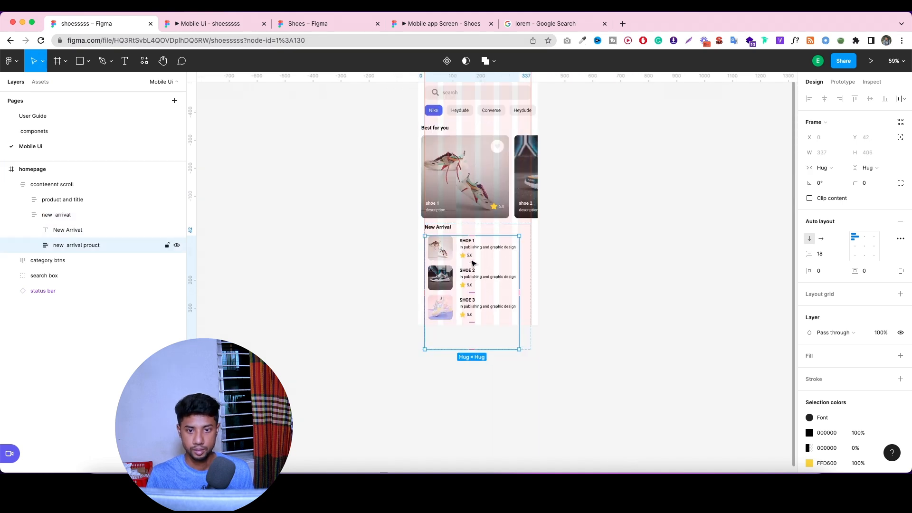
left_click_drag(518, 262, 518, 262)
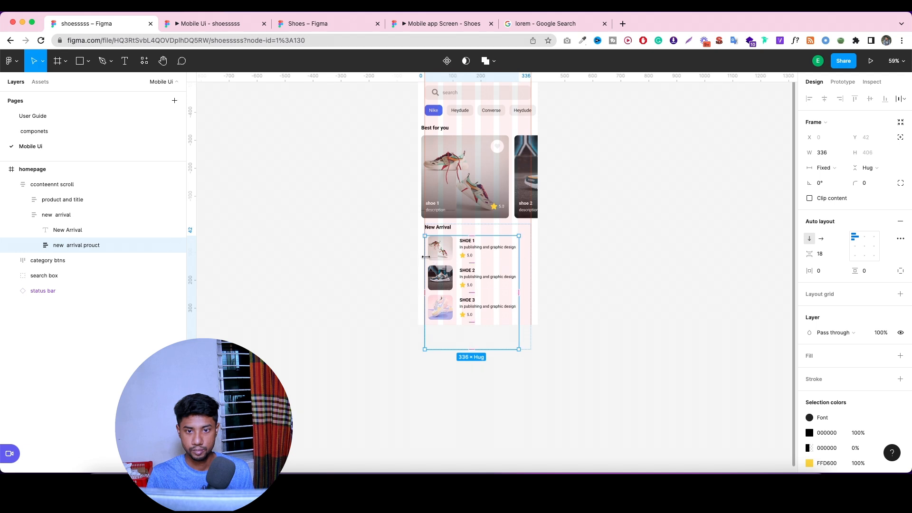
left_click_drag(426, 257, 430, 258)
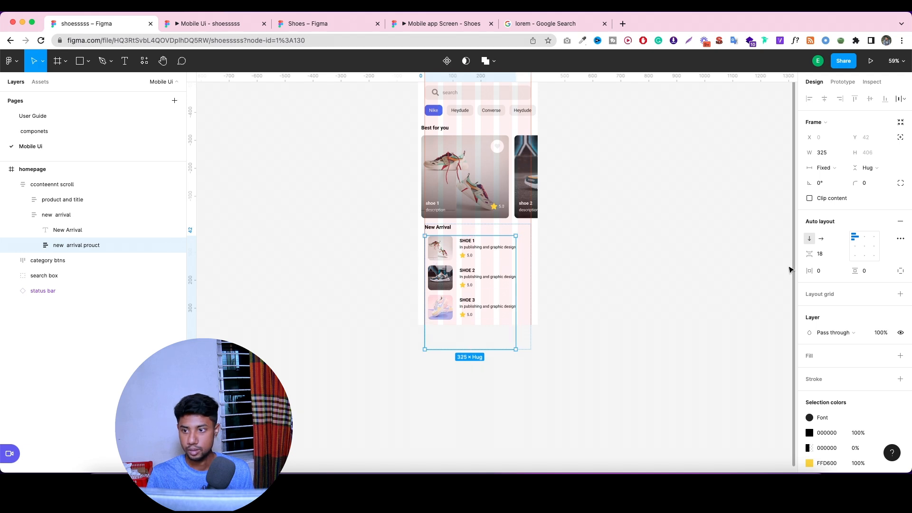
Set the auto layout alignment of the new arrival prouct list to left centre.
left_click(604, 291)
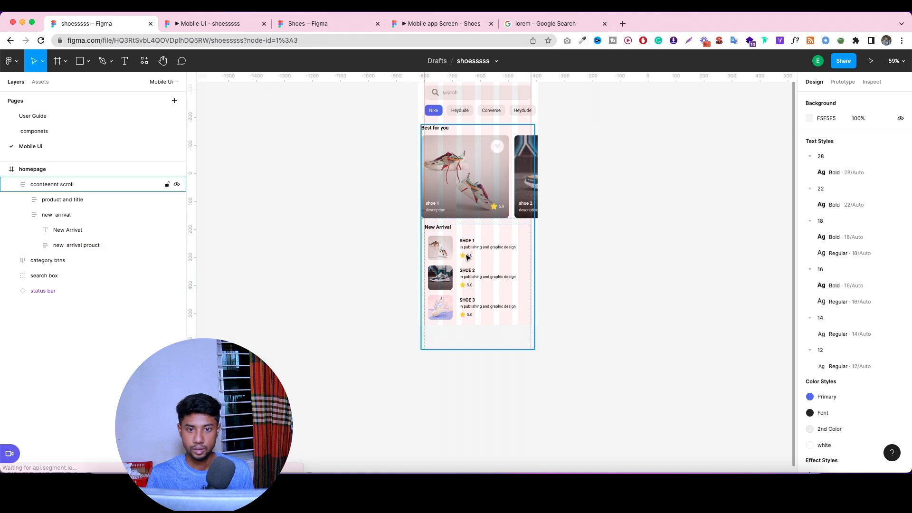
scroll(458, 250, "up", 5)
left_click(418, 230)
double_click(418, 230)
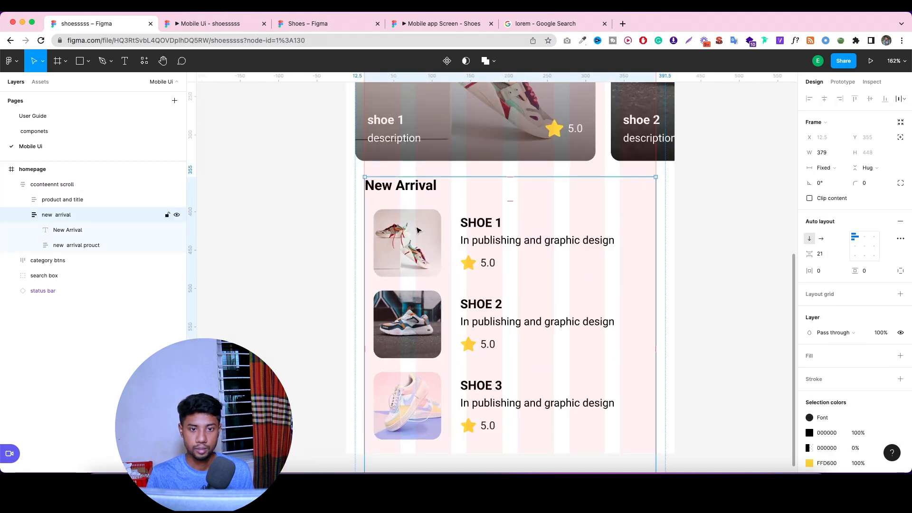
double_click(418, 230)
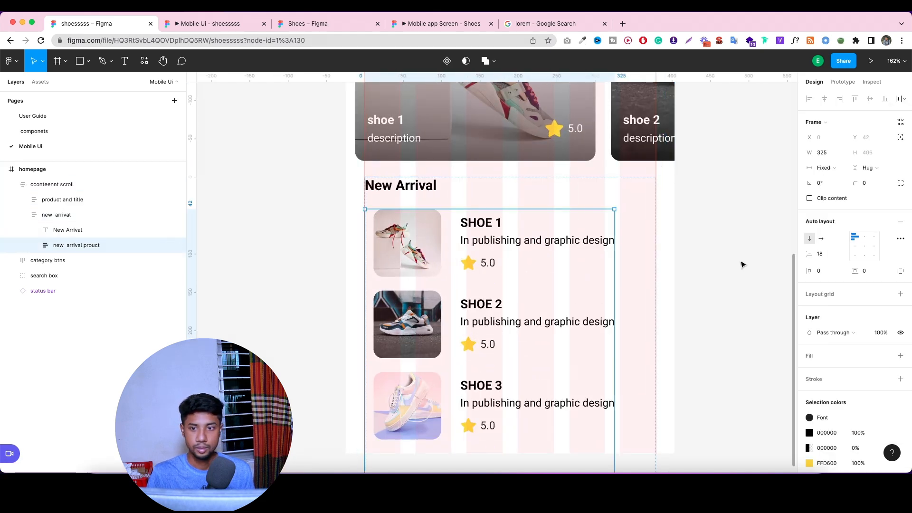
left_click(855, 246)
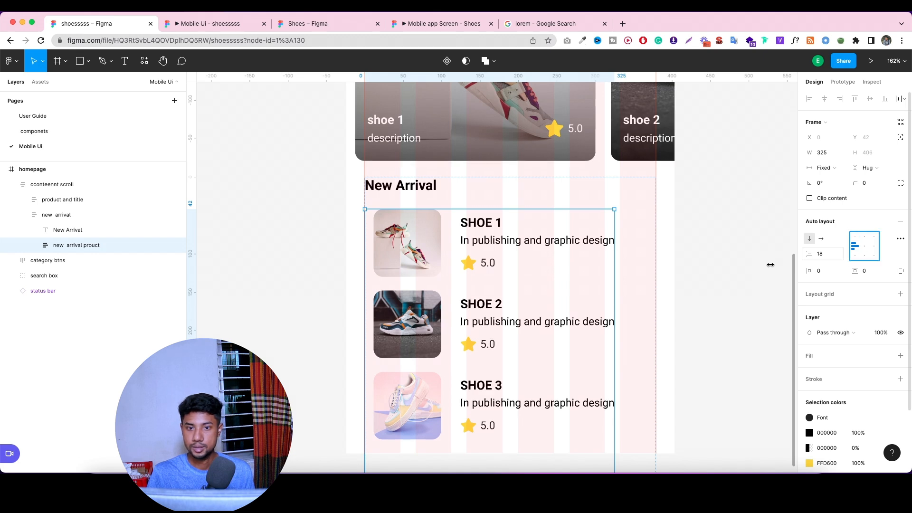
Narrow small product 1 to a width of 315 and small product 2 to 314 inside the new arrival prouct list.
left_click(34, 245)
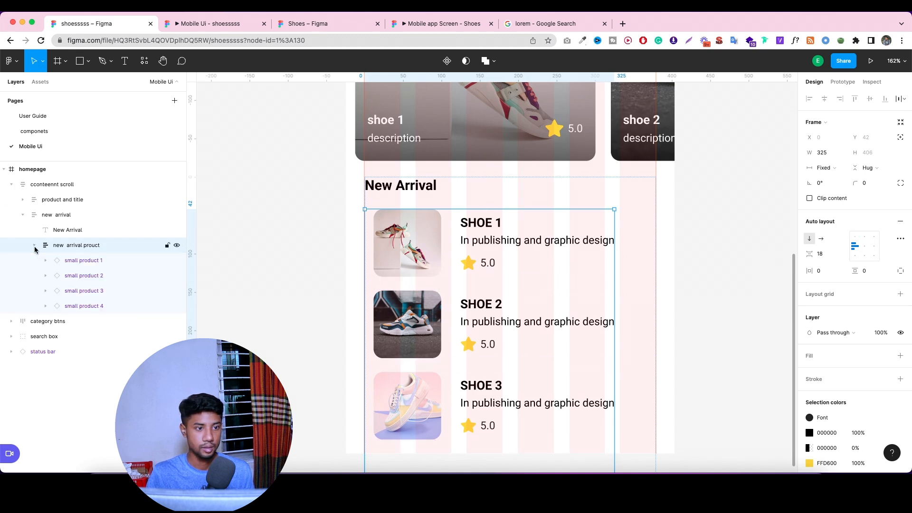
left_click(95, 261)
left_click_drag(364, 241, 382, 246)
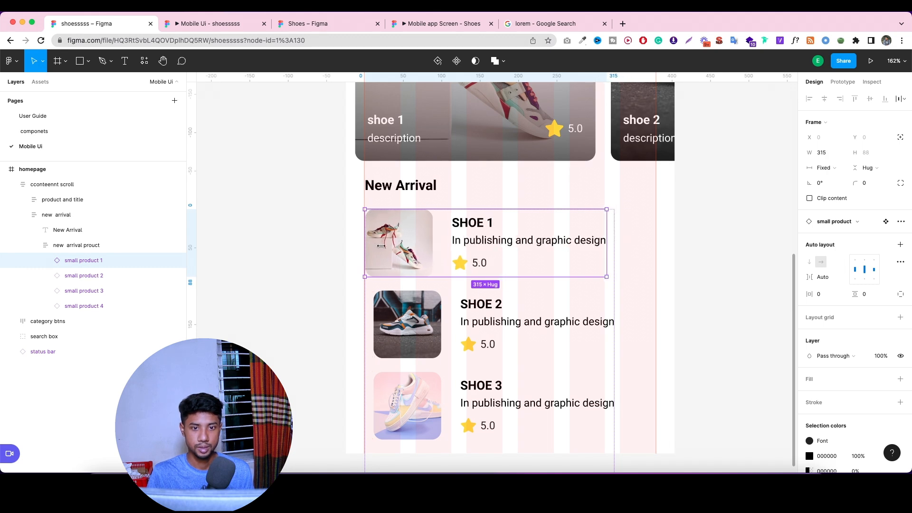
scroll(507, 203, "down", 1)
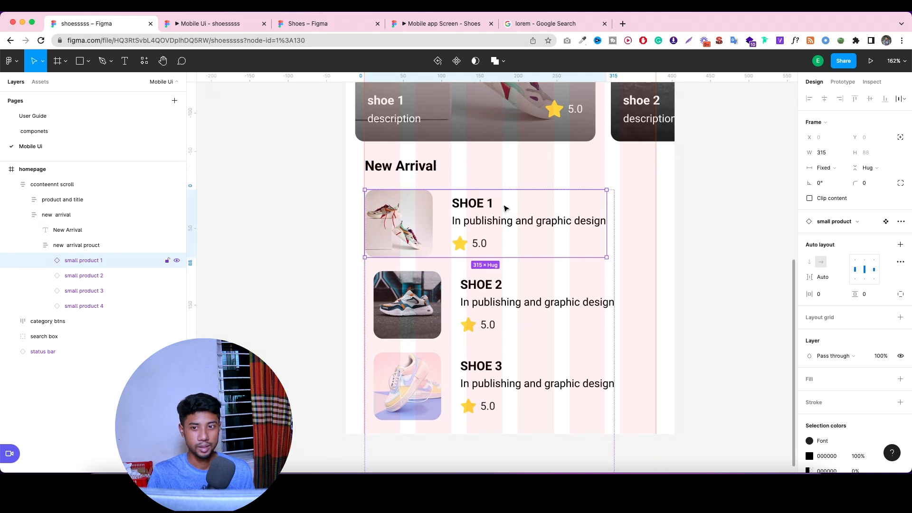
left_click(114, 272)
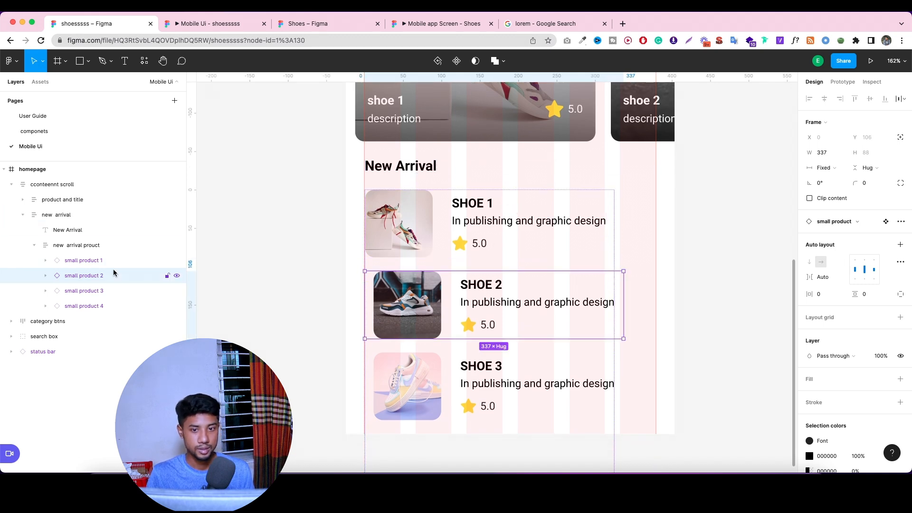
left_click_drag(365, 295, 382, 295)
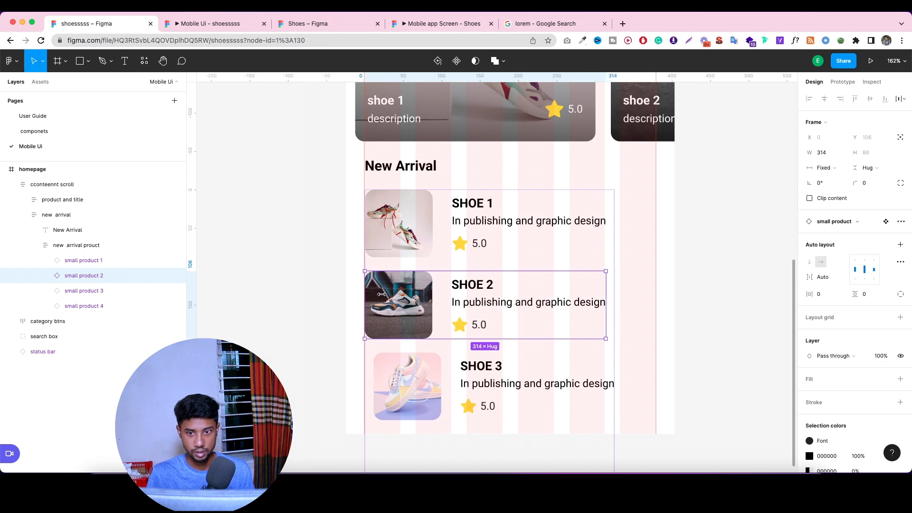
Narrow small product 3 in the New Arrival list to a width of 315.
scroll(434, 247, "down", 5)
left_click(401, 265)
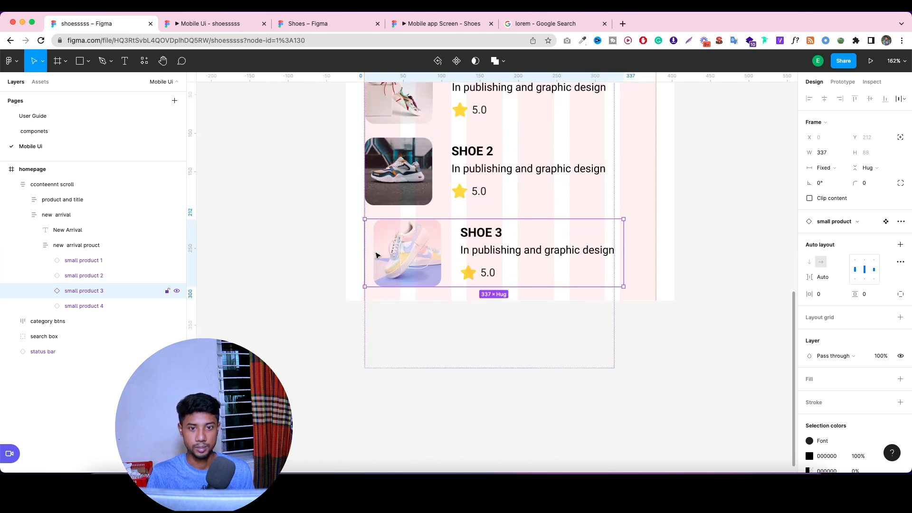
left_click_drag(367, 247, 384, 248)
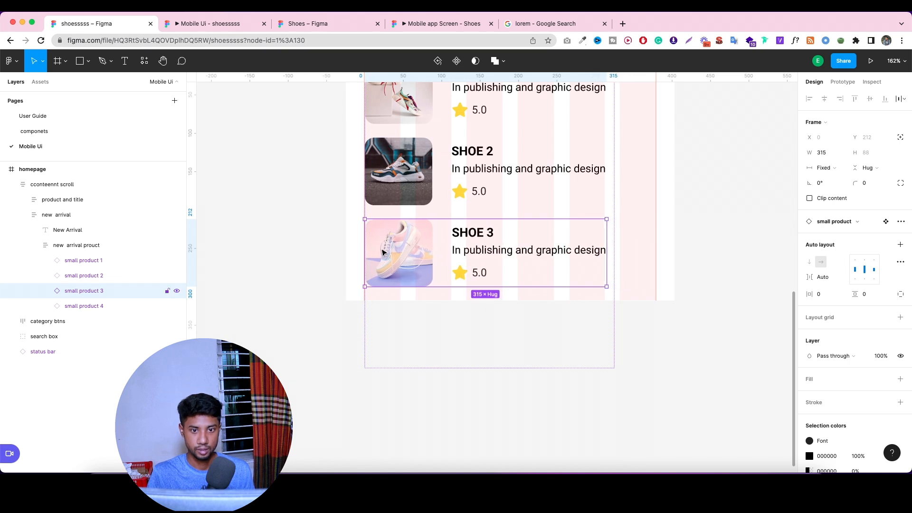
Narrow small product 4 to line up with the other products, turning off the homepage's clip content while resizing and restoring it.
left_click(105, 307)
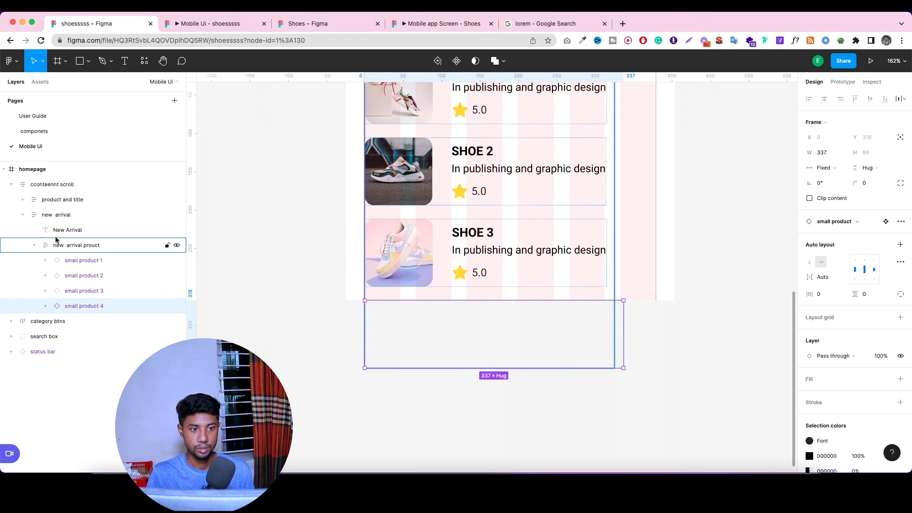
left_click(50, 170)
left_click(831, 184)
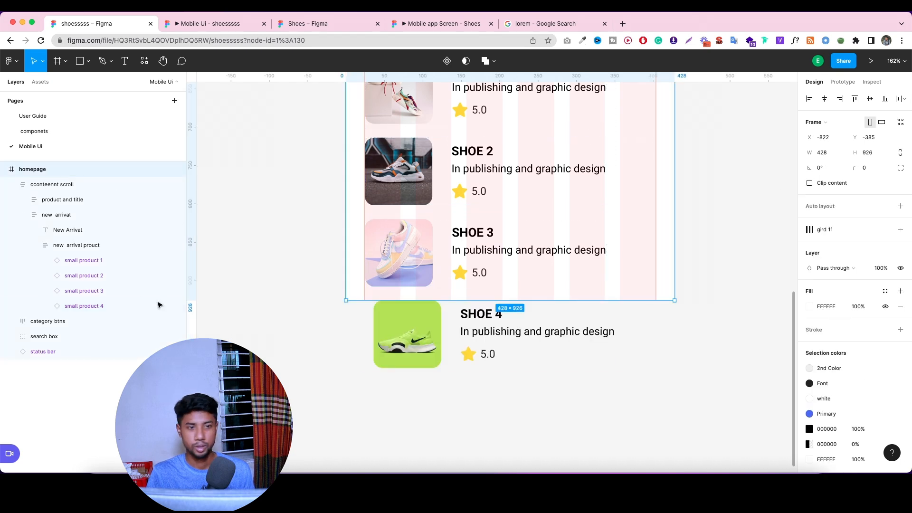
left_click(128, 308)
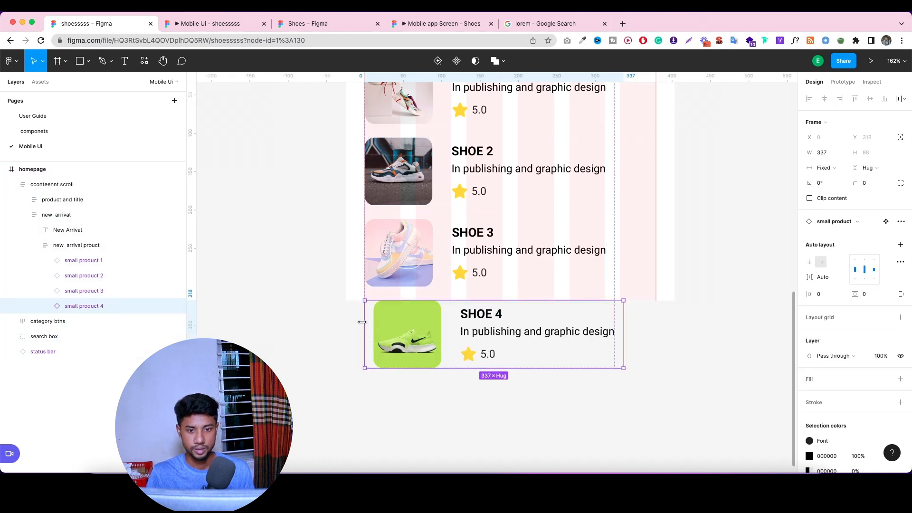
left_click_drag(365, 321, 381, 326)
left_click(46, 171)
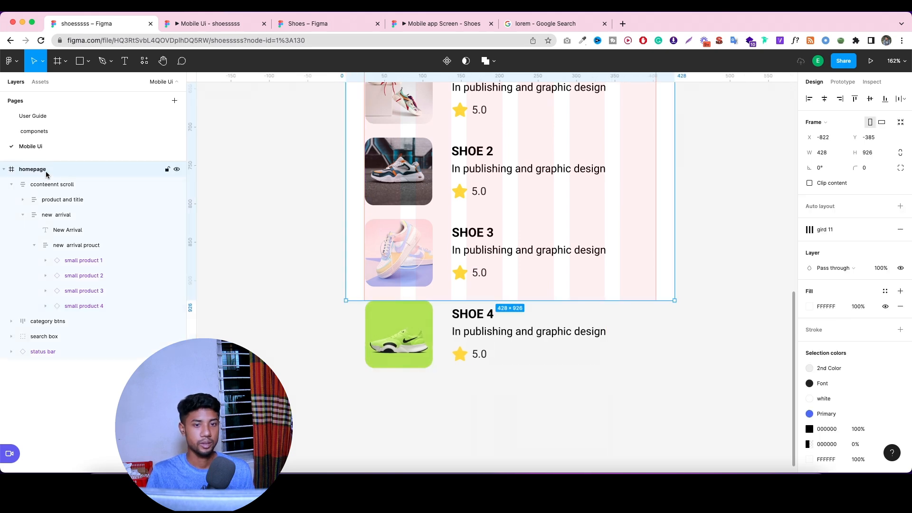
Check the homepage prototype briefly and shorten the cconteennt scroll frame to a fixed height of 617.
left_click(217, 23)
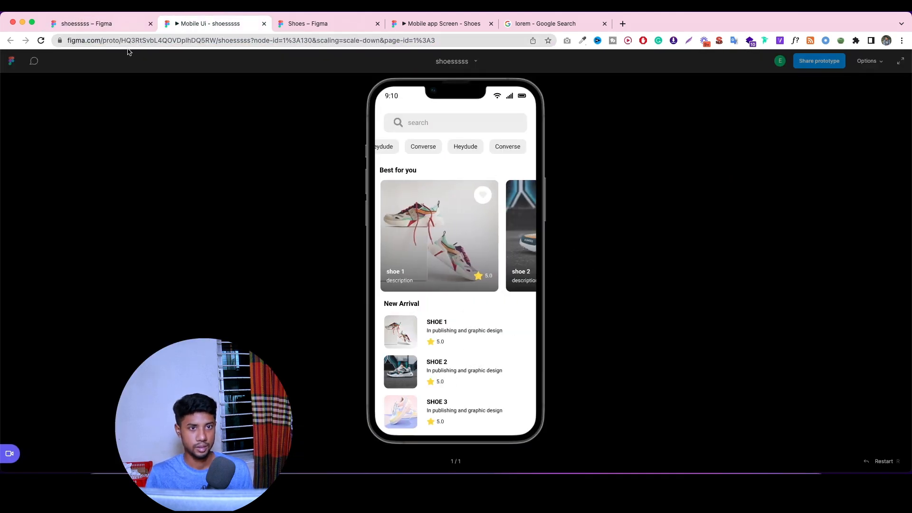
left_click(90, 23)
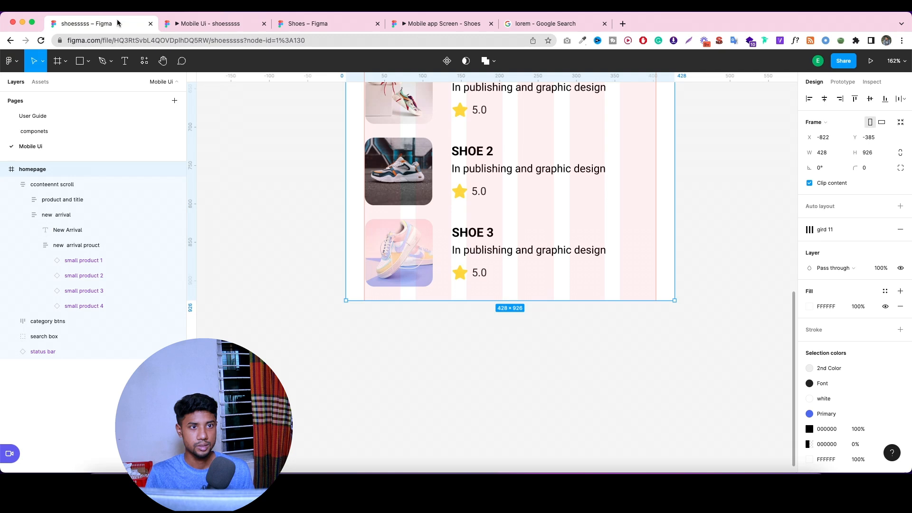
left_click(46, 184)
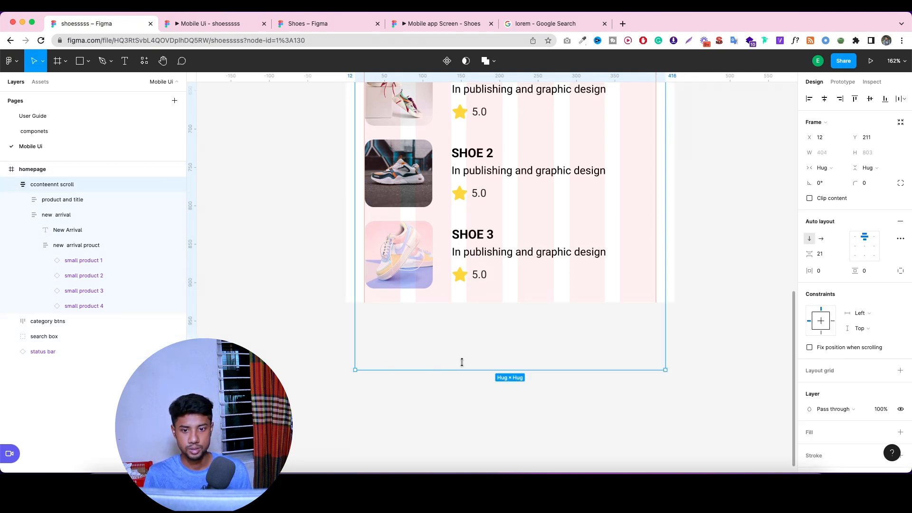
left_click_drag(462, 362, 460, 230)
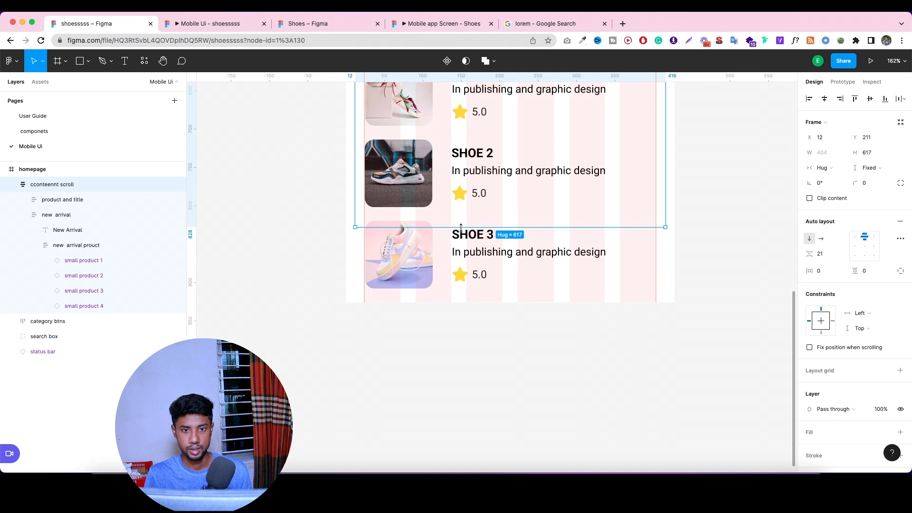
Preview the homepage prototype and test the vertical scrolling of the content and the horizontal Best for you slider.
left_click(206, 22)
scroll(463, 313, "down", 3)
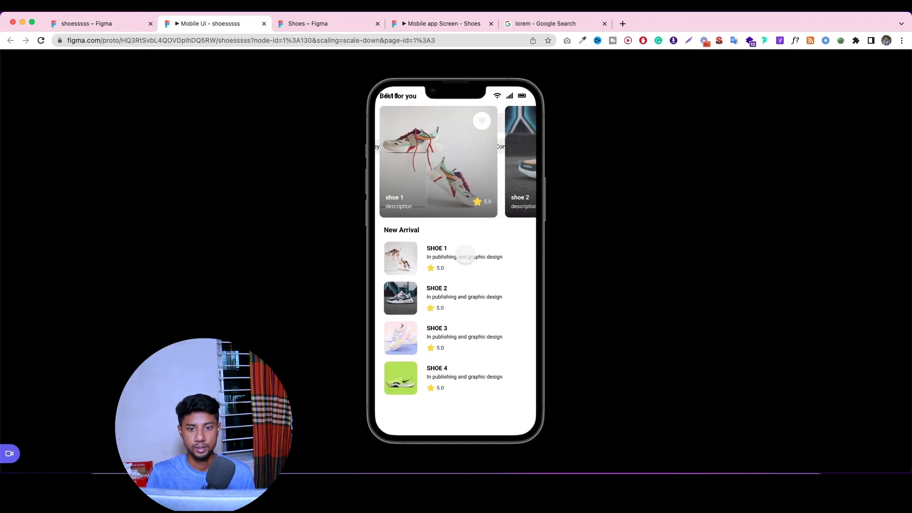
scroll(464, 312, "up", 3)
scroll(463, 312, "down", 3)
scroll(470, 266, "up", 3)
scroll(475, 266, "right", 3)
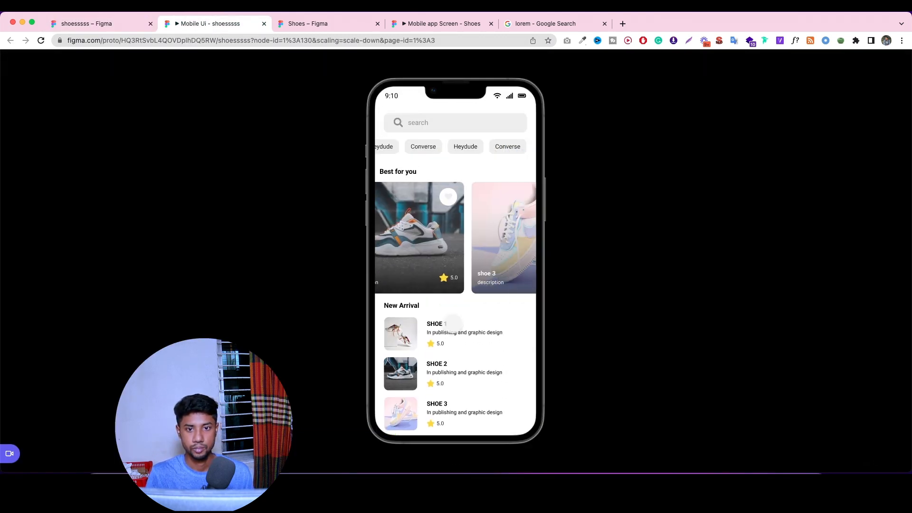
scroll(466, 301, "down", 3)
scroll(466, 300, "up", 3)
scroll(465, 328, "down", 3)
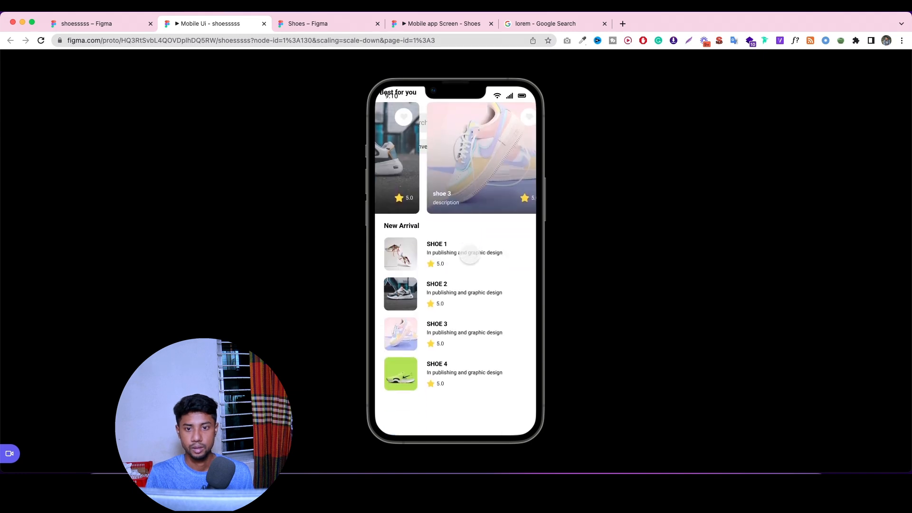
scroll(456, 247, "up", 3)
scroll(440, 227, "left", 3)
Return to the shoesssss design file and open its componets page at the iPhone 13 Pro Max - 1 frame.
left_click(86, 23)
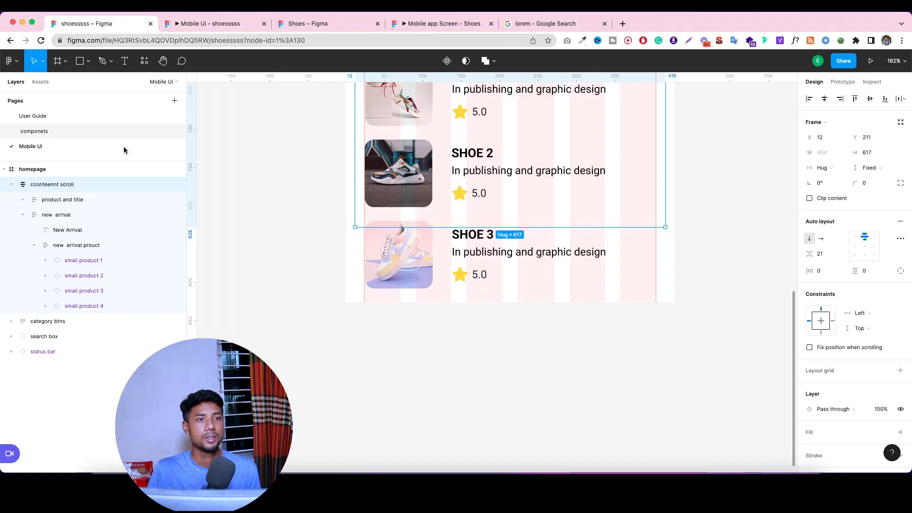
left_click(21, 131)
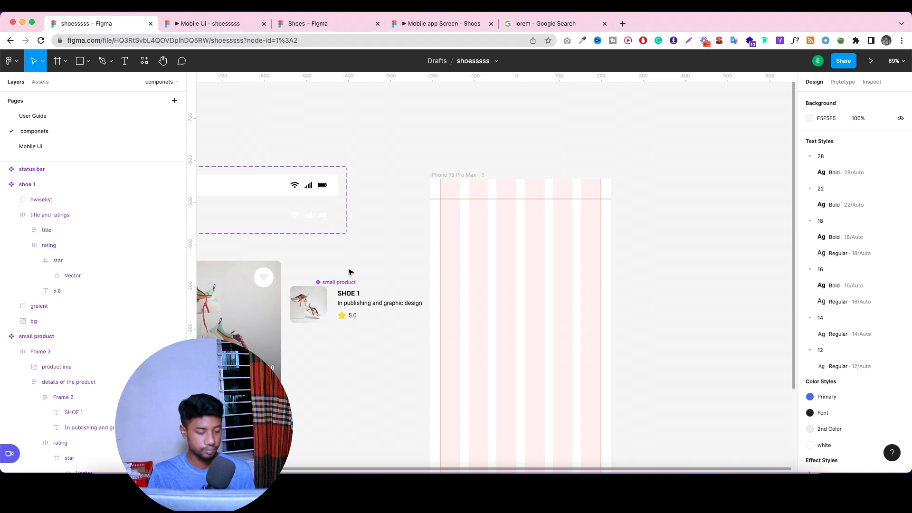
scroll(395, 276, "down", 5)
scroll(451, 316, "up", 3)
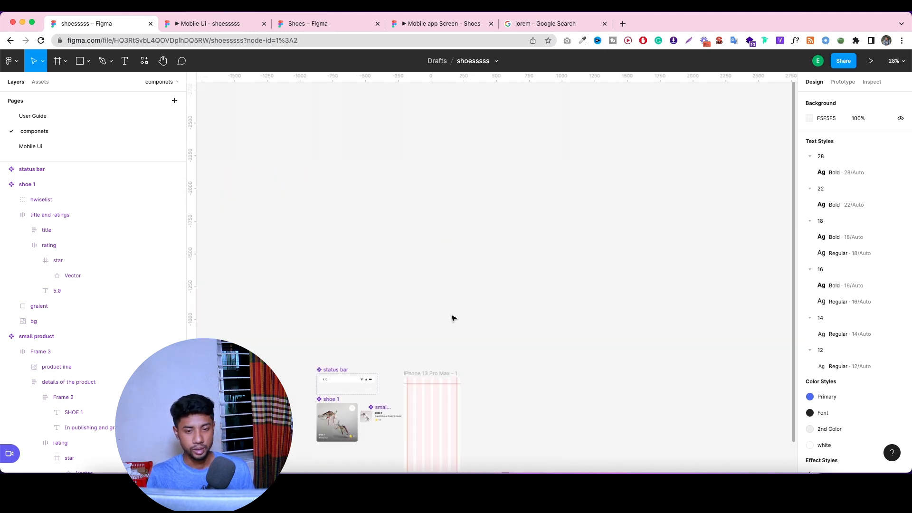
scroll(452, 314, "down", 5)
scroll(451, 247, "up", 5)
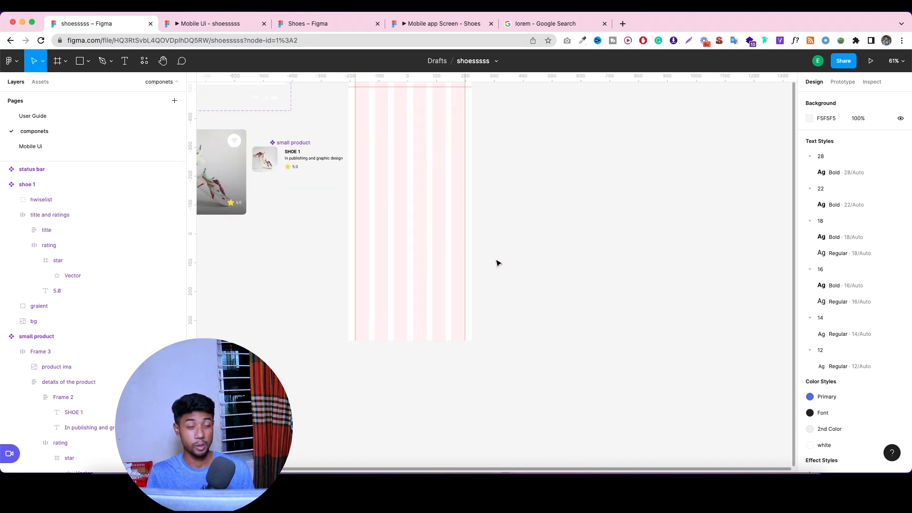
Switch to the Shoes reference file and inspect the nav-buttom bar on the Home Page for its size and layout.
left_click(304, 23)
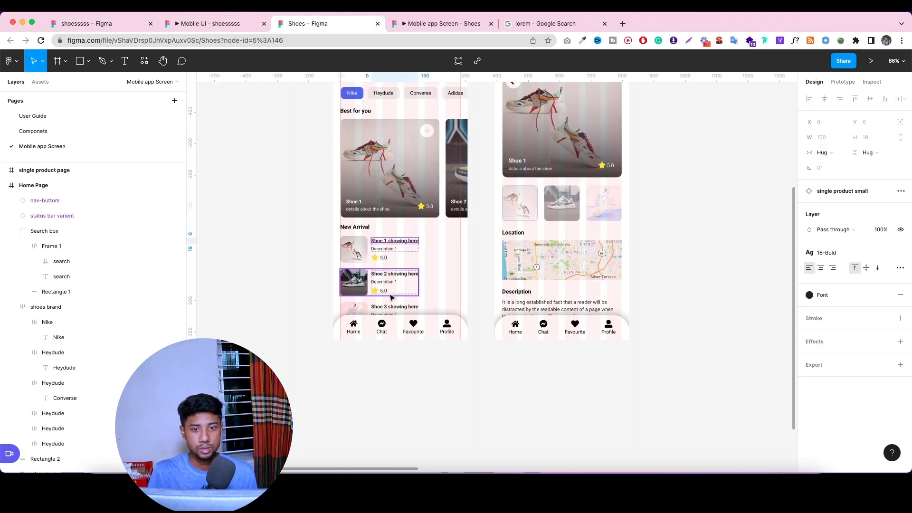
left_click(459, 326)
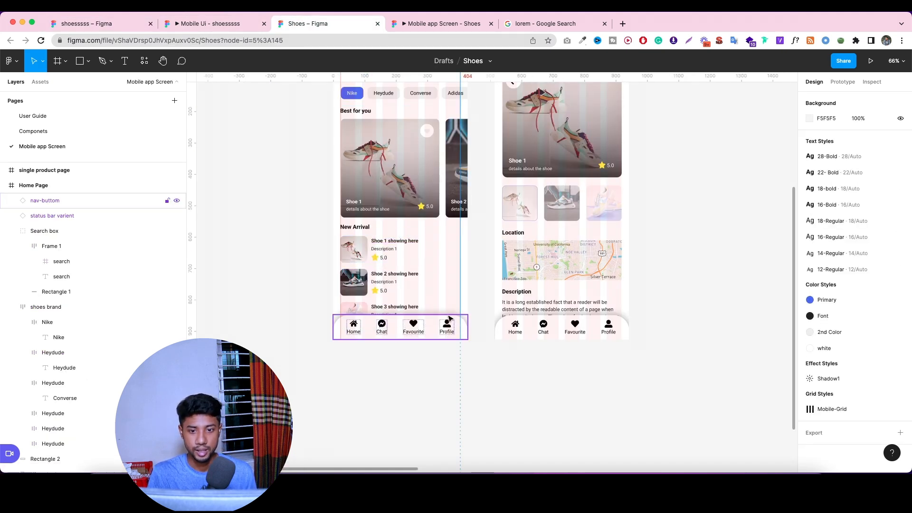
left_click(449, 317)
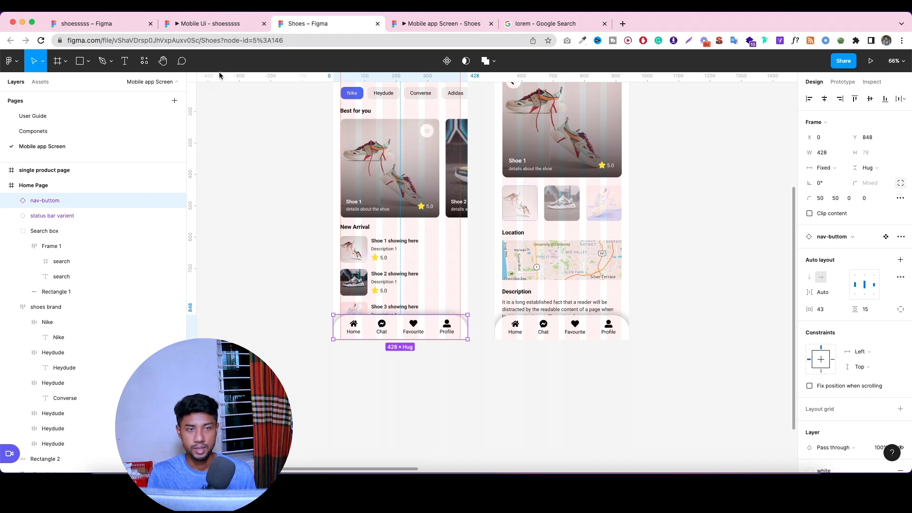
Back in the shoesssss file, draw a rectangle 428 wide and about 74 high across the bottom of the iPhone 13 Pro Max - 1 frame.
left_click(93, 24)
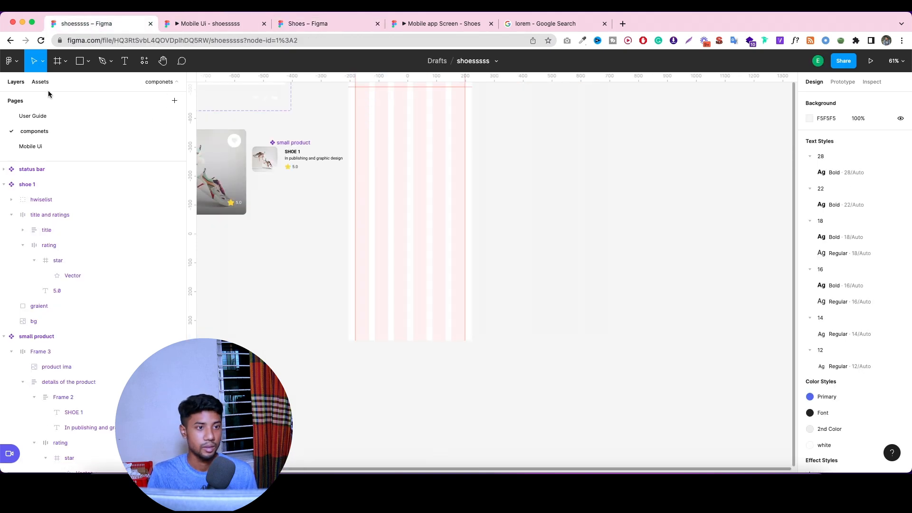
left_click(89, 66)
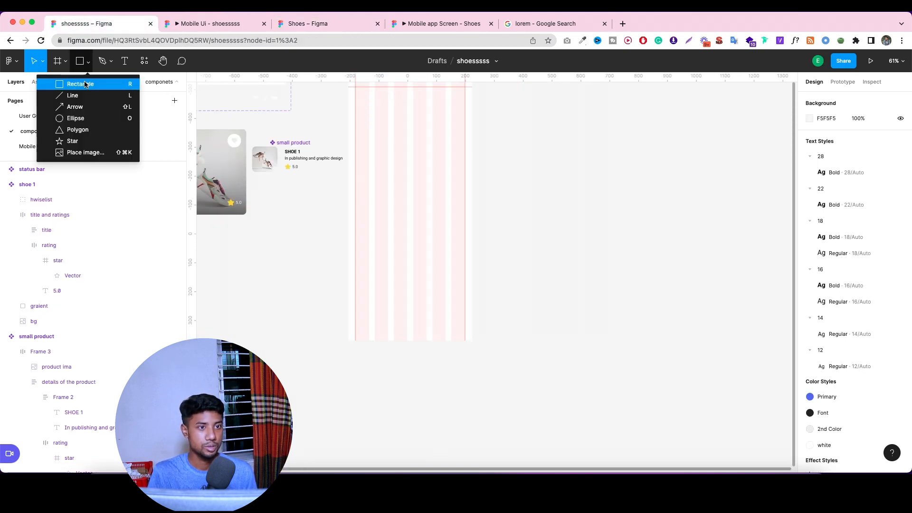
left_click(77, 82)
mouse_move(350, 319)
left_mouse_down()
mouse_move(472, 330)
mouse_move(471, 340)
left_mouse_up()
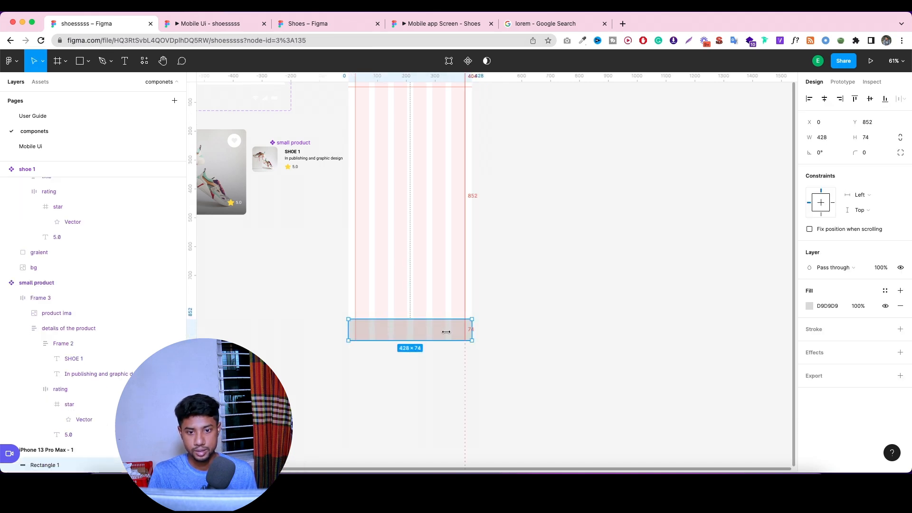
Adjust the bottom rectangle's height to 80, keeping it flush with the frame's lower edge at Y 846.
key("shift+Up")
key("shift+Up")
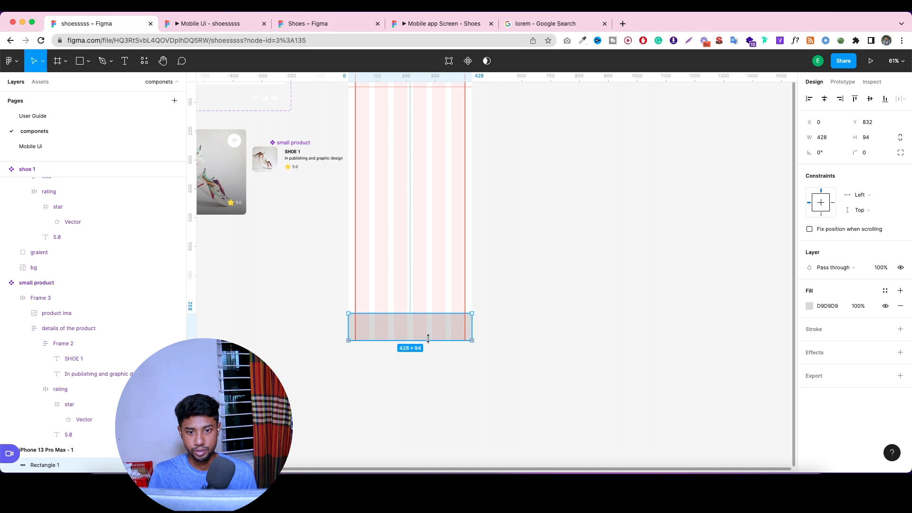
left_click_drag(428, 335, 428, 330)
left_click(494, 336)
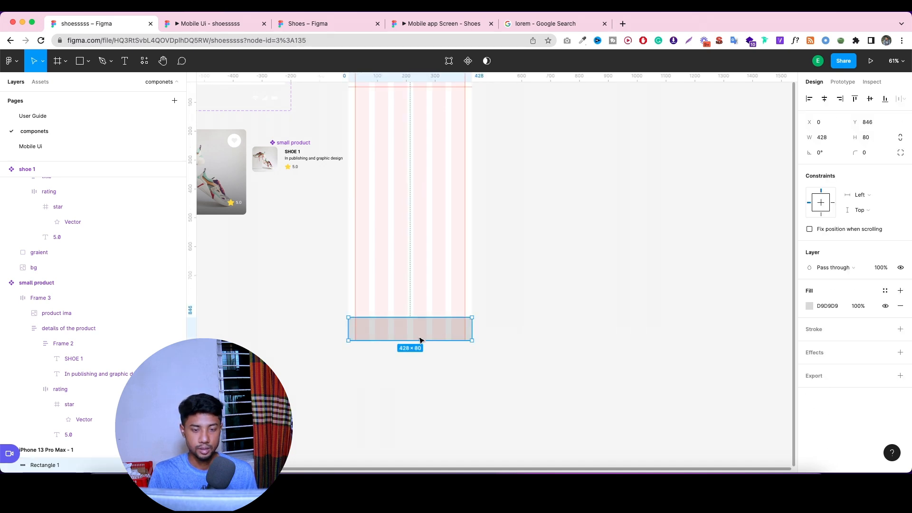
scroll(399, 348, "up", 5)
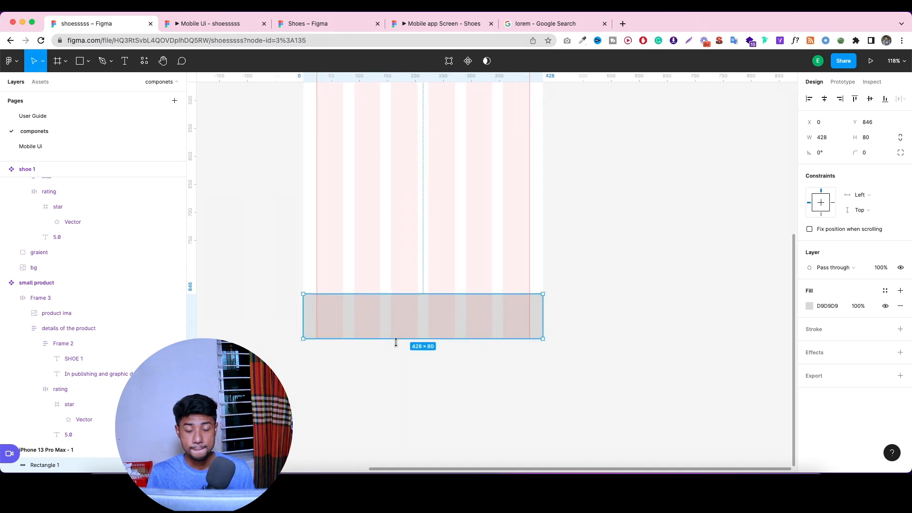
Insert the home icon with the Font Awesome Icons plugin and place it near the start of the grey bottom bar.
right_click(346, 323)
mouse_move(376, 386)
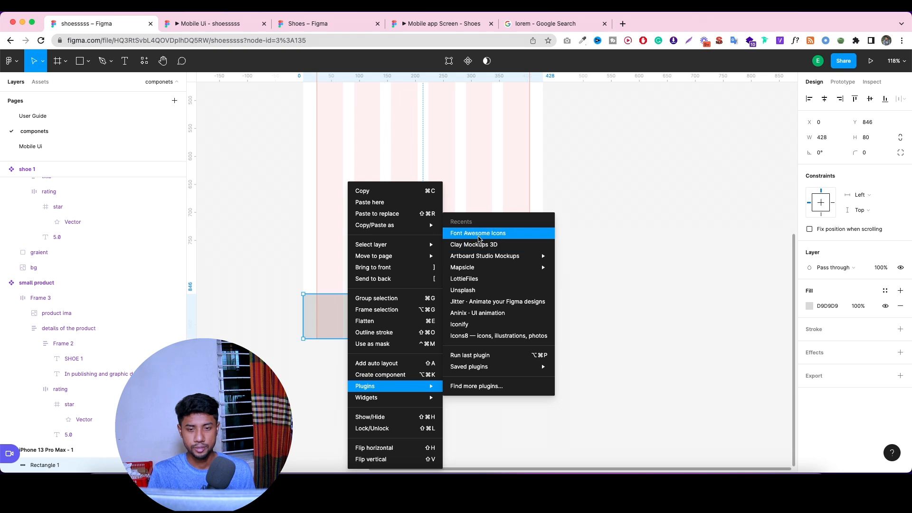
left_click(477, 233)
left_click(536, 239)
type("hom")
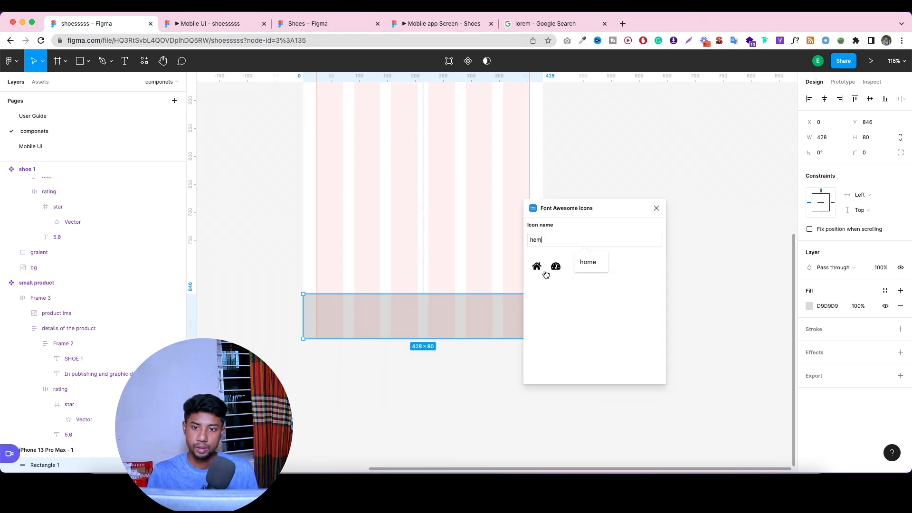
left_click(538, 267)
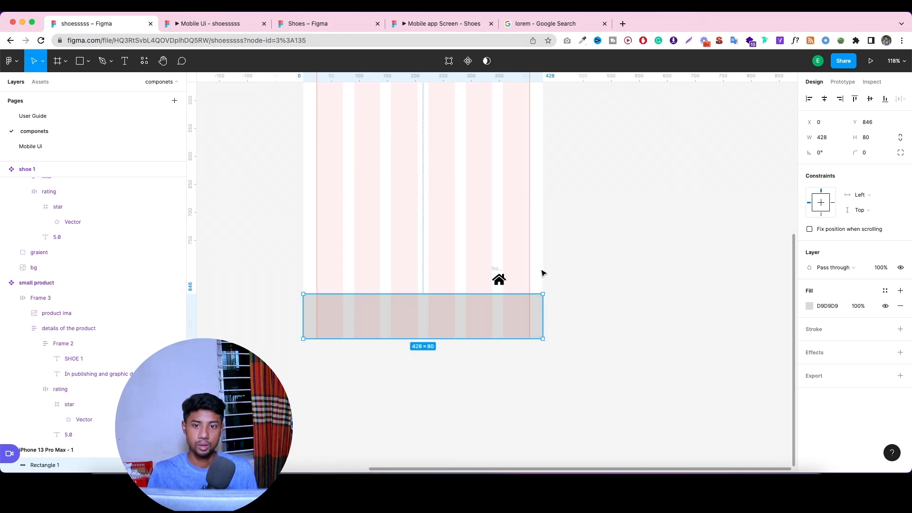
left_click(499, 279)
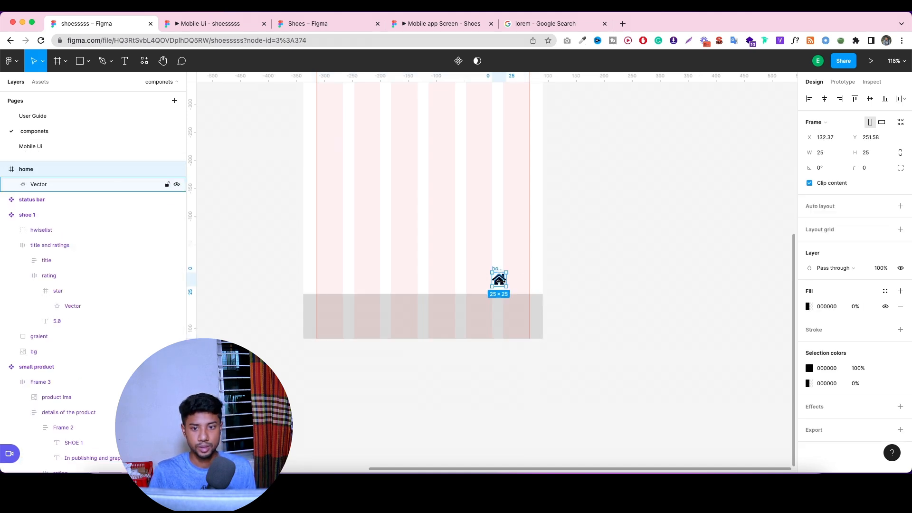
left_click_drag(501, 284, 341, 313)
Add the text label "Home" directly below the house icon.
key("t")
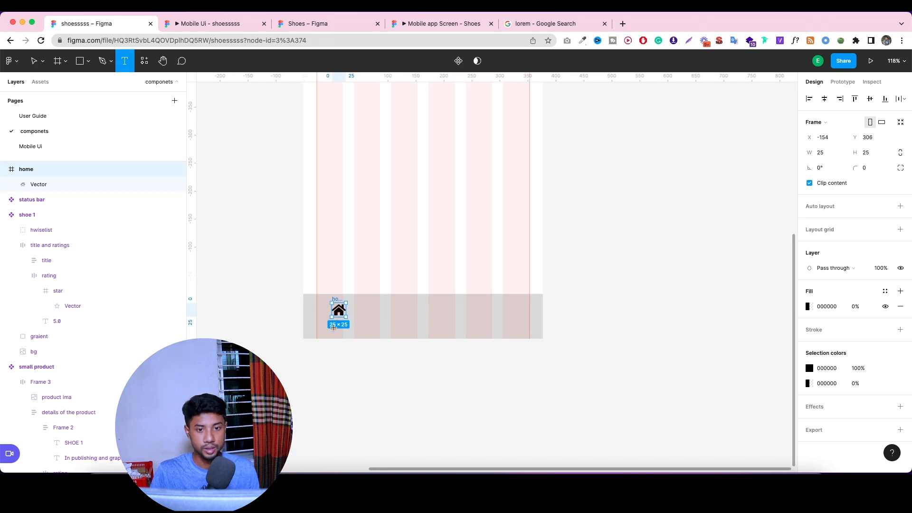
left_click(333, 327)
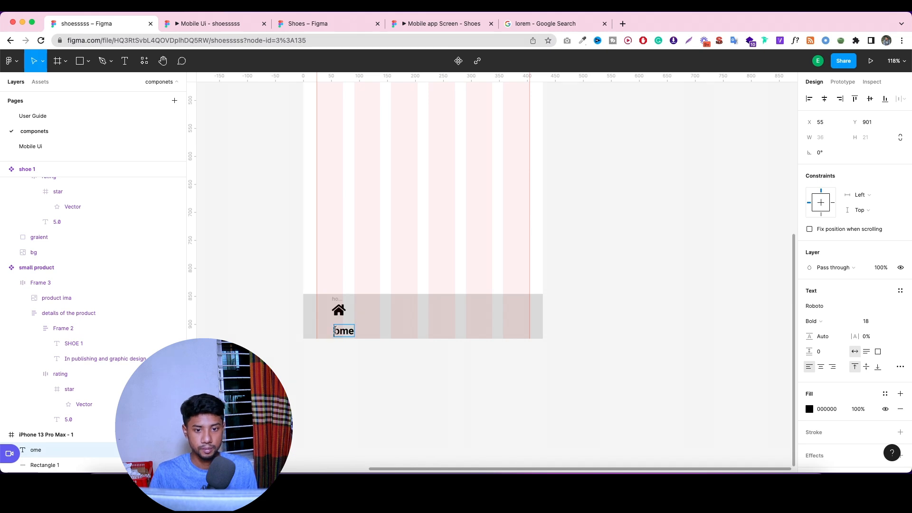
type("h")
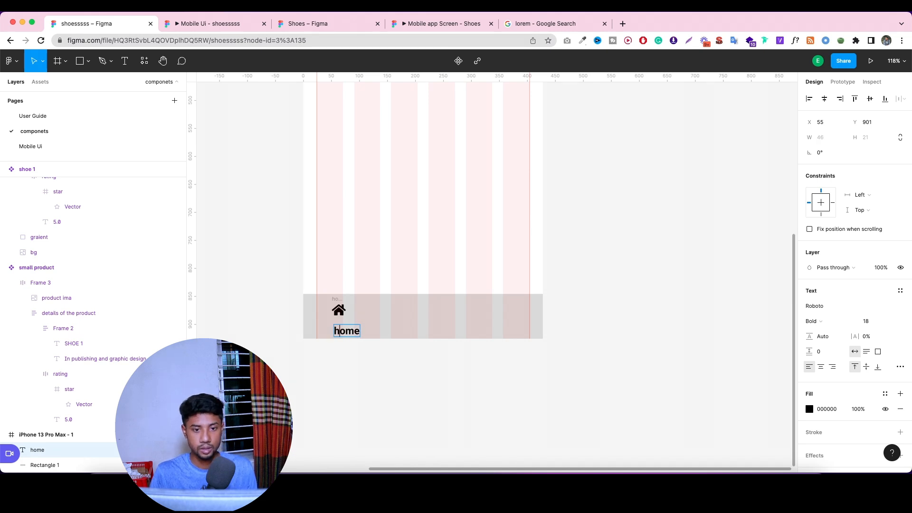
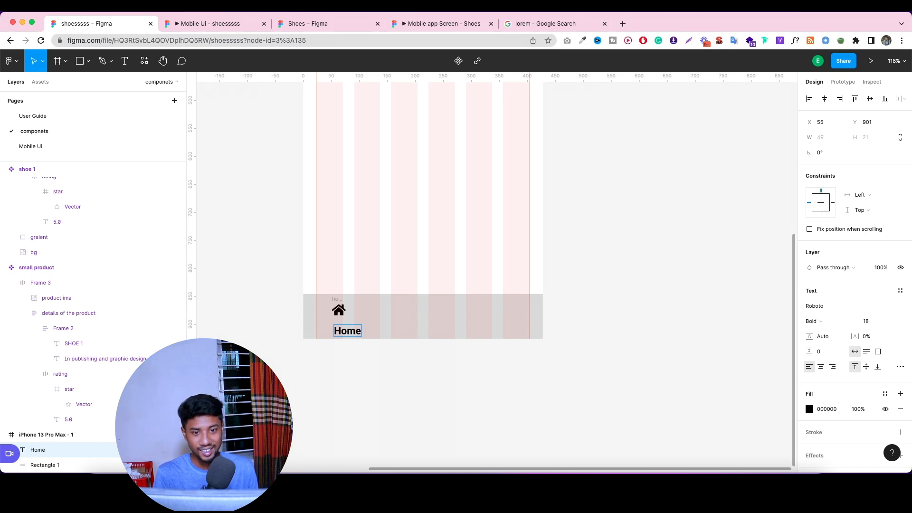
key("Escape")
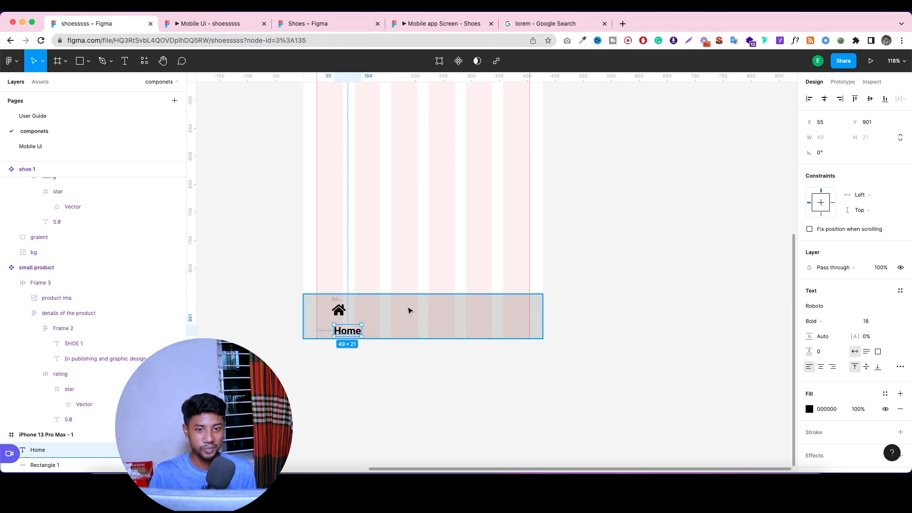
Collapse the shoe 1 and small product layers, and move the home icon frame into iPhone 13 Pro Max - 1 above the Home text.
left_click(339, 311)
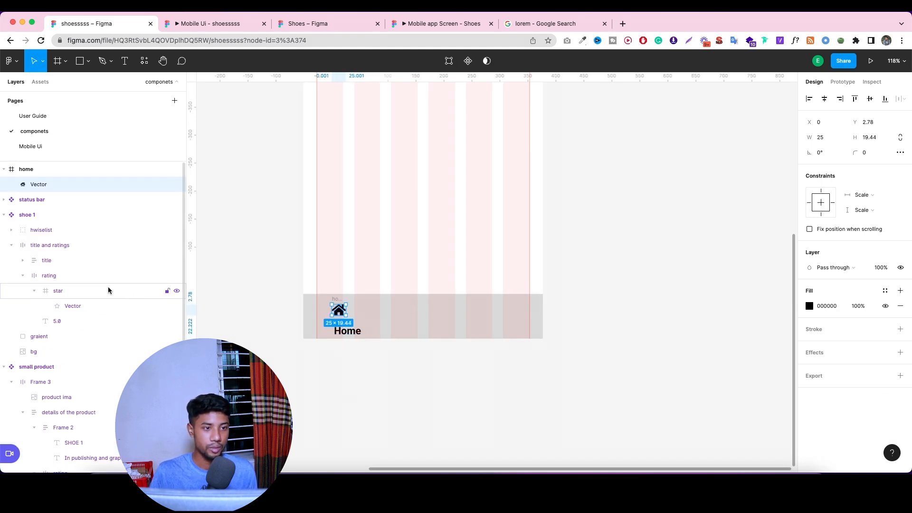
left_click(45, 169)
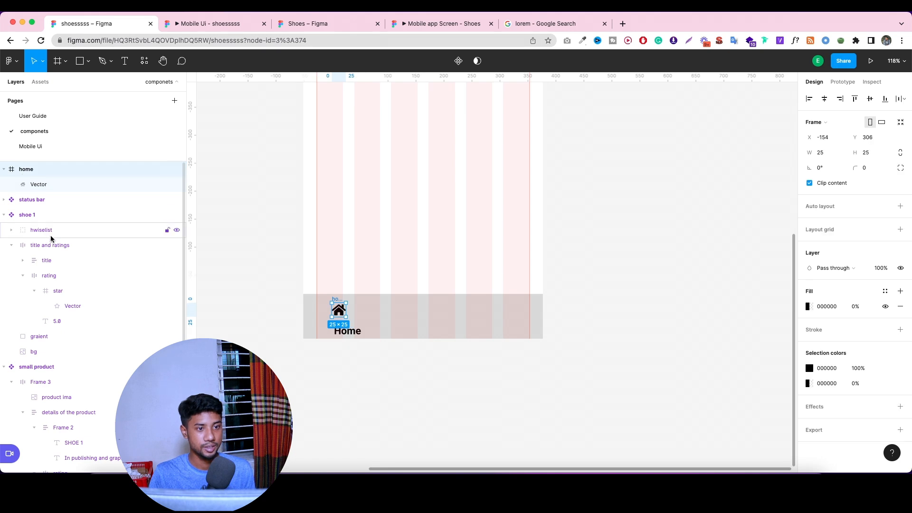
left_click(351, 331)
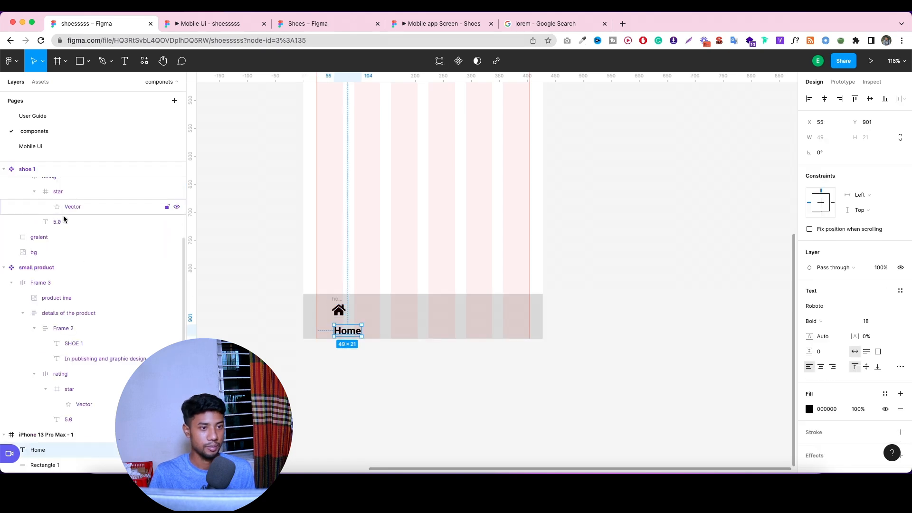
scroll(67, 228, "down", 3)
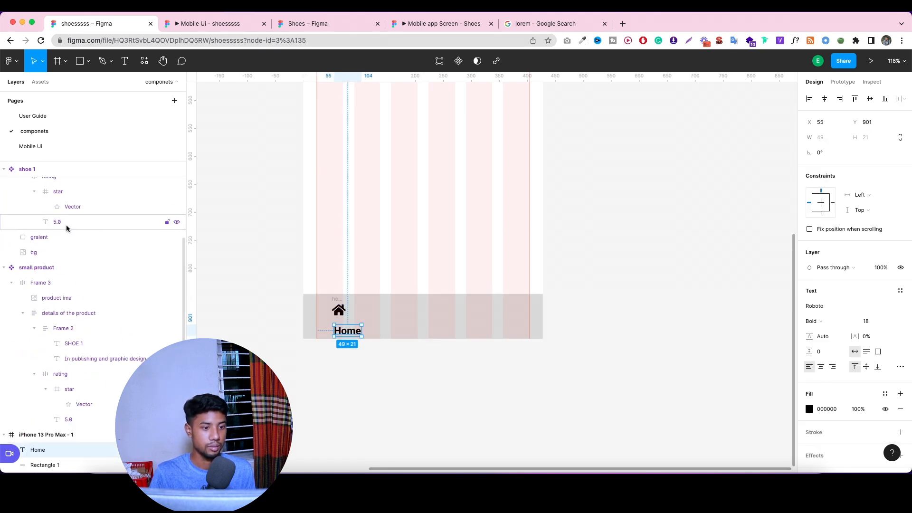
scroll(67, 224, "up", 3)
left_click(5, 215)
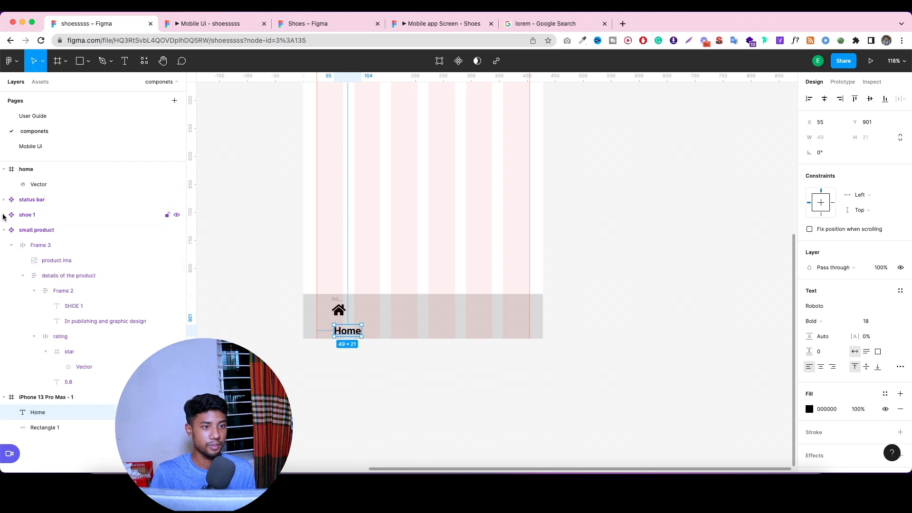
left_click(4, 230)
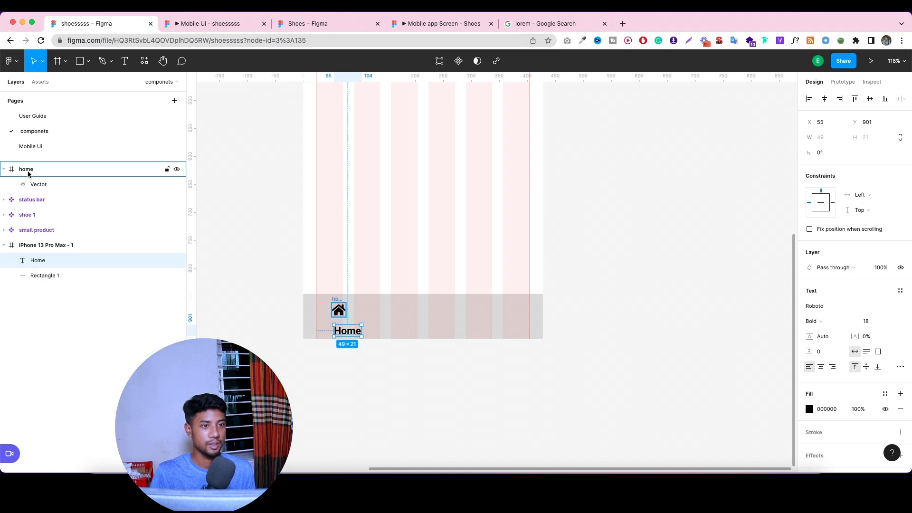
left_click(42, 170)
left_click_drag(42, 173, 53, 260)
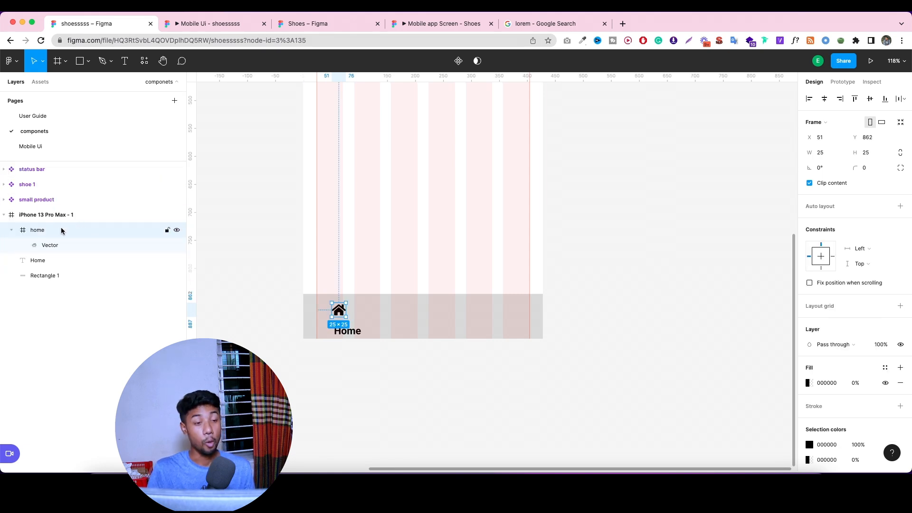
Combine the home icon and Home label in a vertical auto layout, centred, with a spacing of 10.
left_click(53, 262, "shift")
key("shift+a")
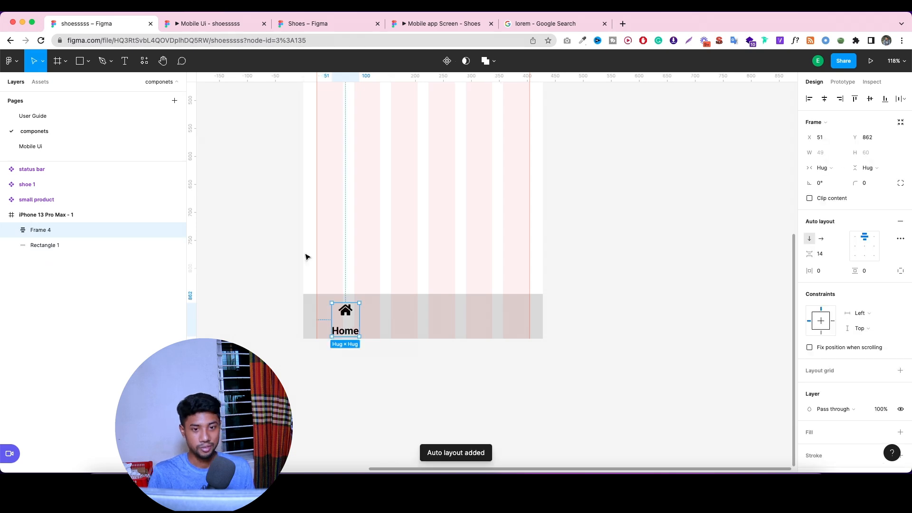
left_click(865, 247)
left_click(825, 255)
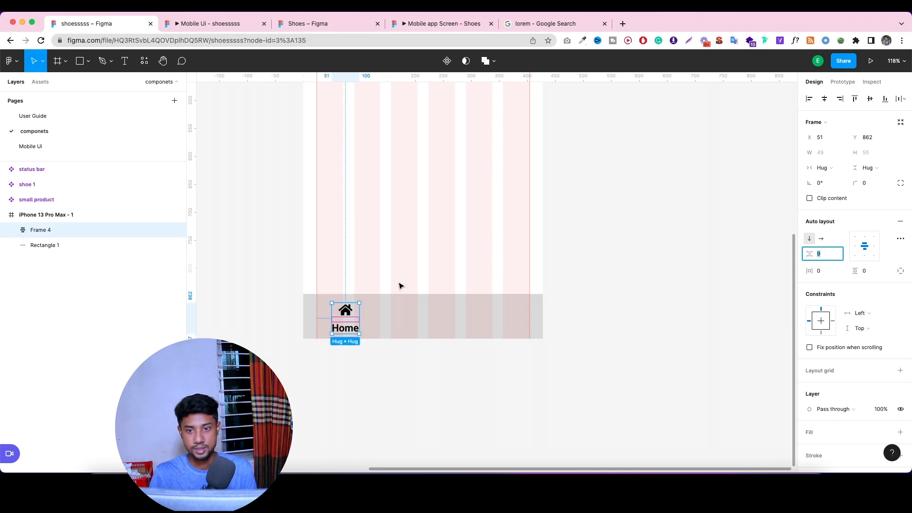
key("Up")
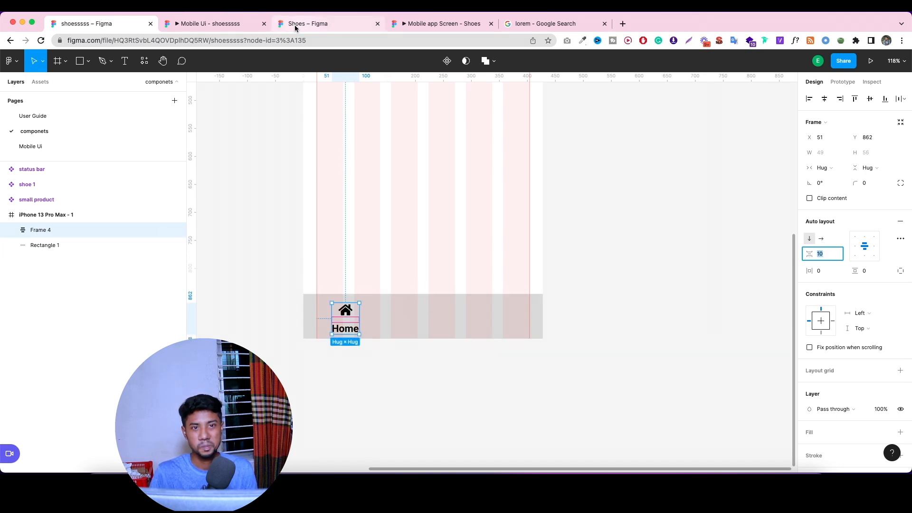
Switch to the Shoes reference file and inspect the text style of the Home label in the nav-buttom bar.
left_click(219, 24)
left_click(392, 26)
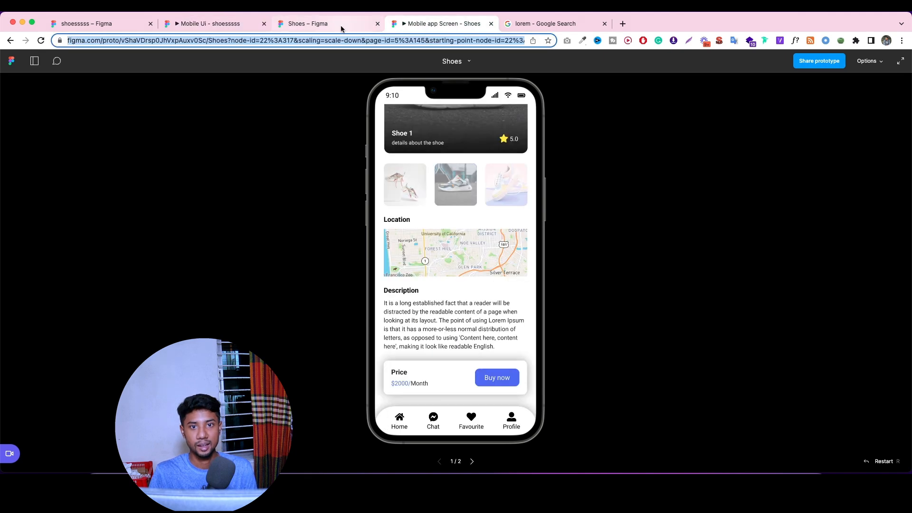
left_click(341, 24)
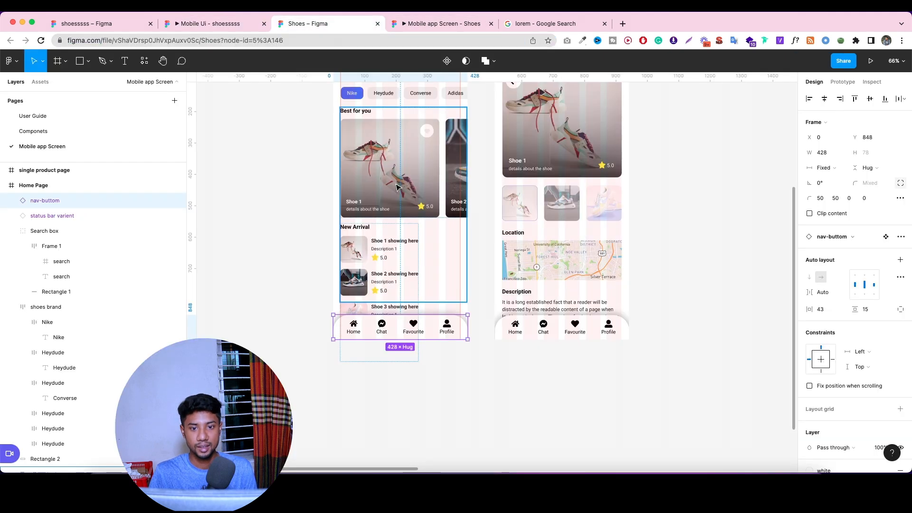
double_click(356, 332)
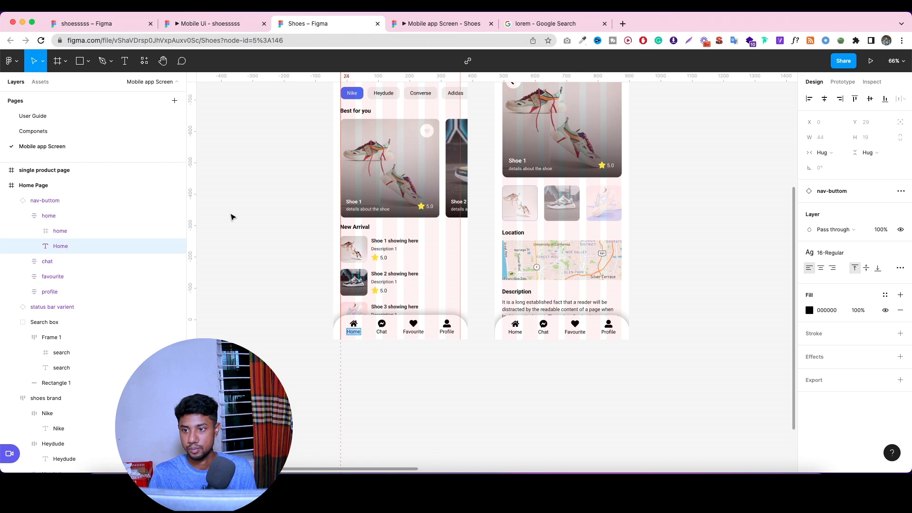
Back in the shoesssss file, apply the 16/Regular text style to the Home label.
left_click(85, 24)
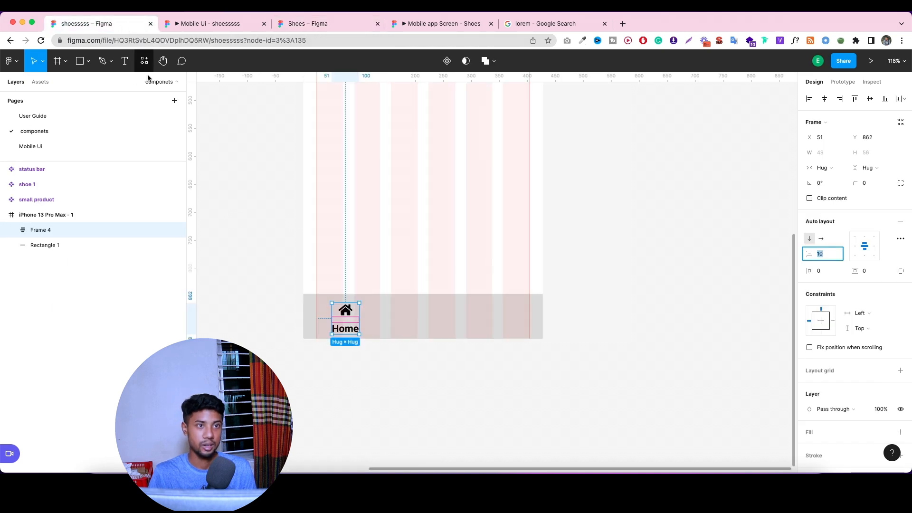
double_click(349, 329)
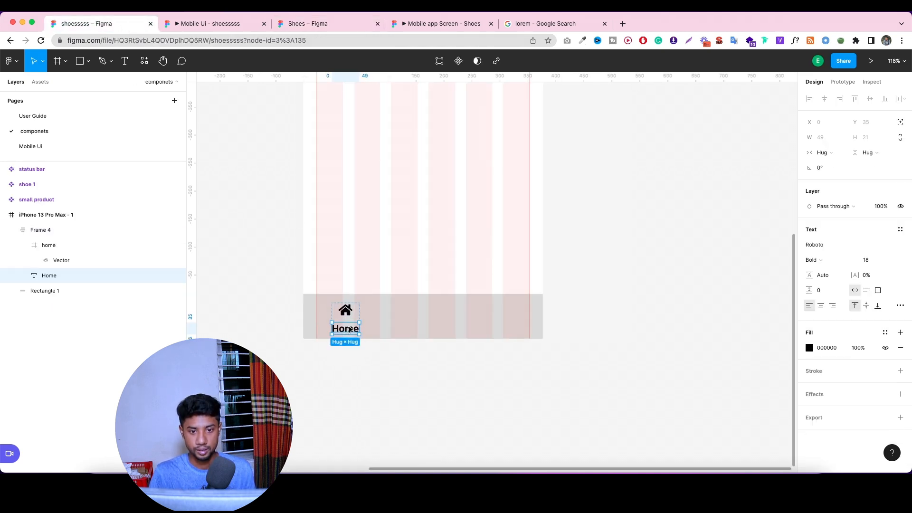
left_click(899, 230)
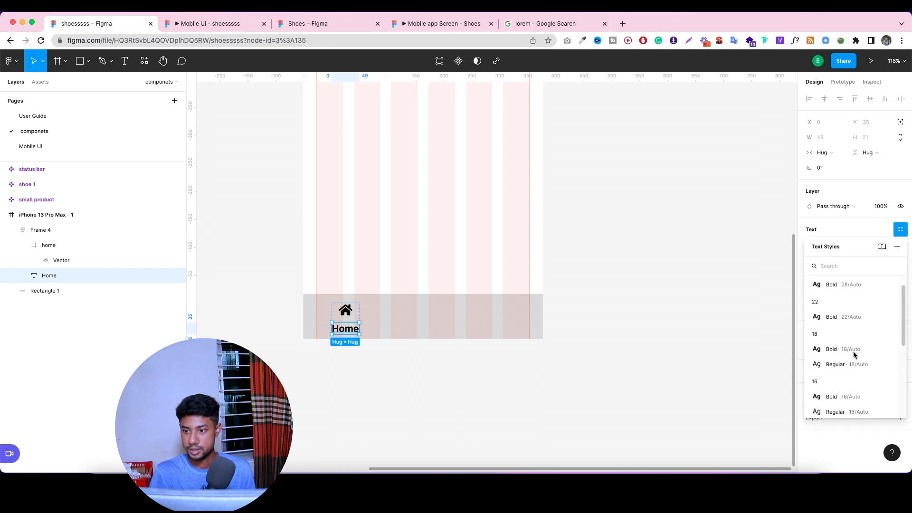
left_click(849, 396)
left_click(909, 226)
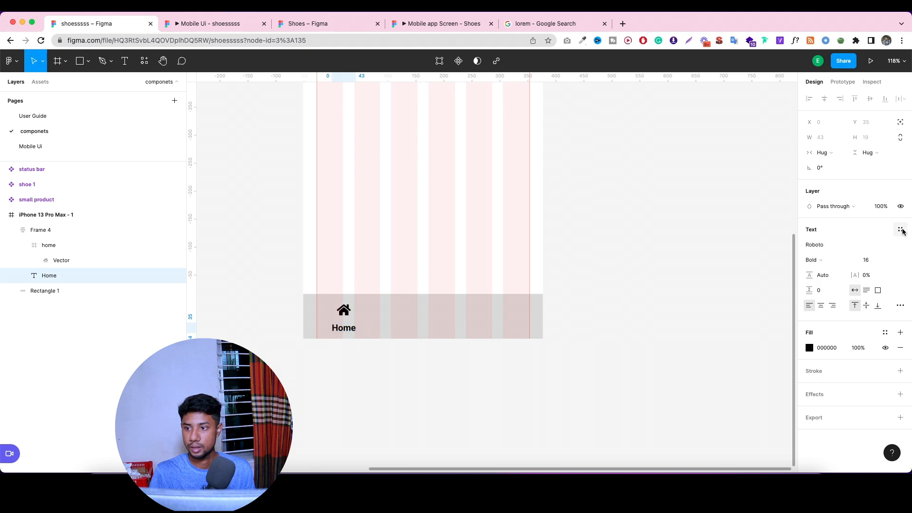
left_click(899, 230)
left_click(836, 356)
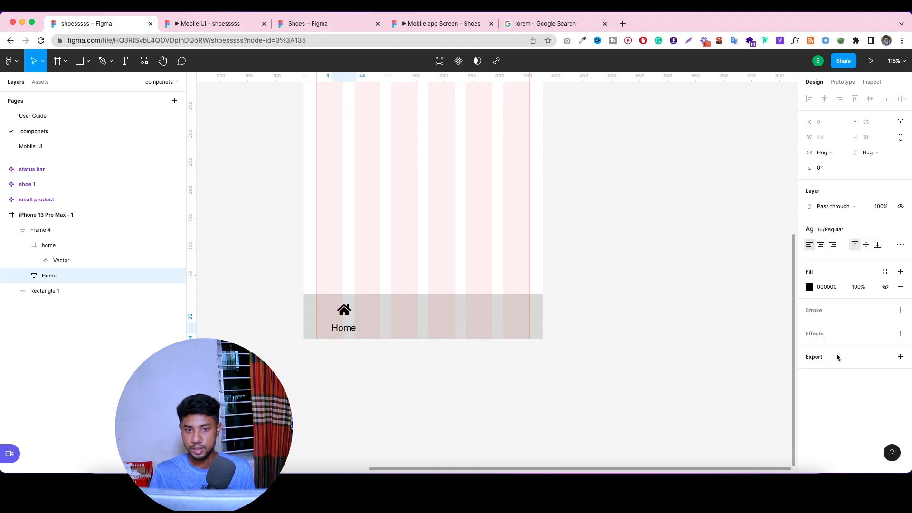
left_click(597, 317)
Reduce the auto layout spacing between the home icon and its label to 8.
scroll(357, 318, "up", 5)
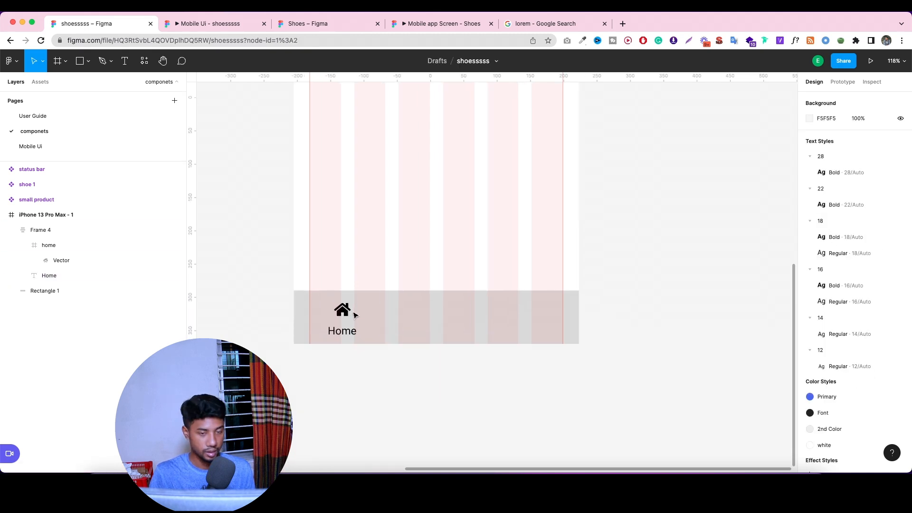
left_click(346, 313)
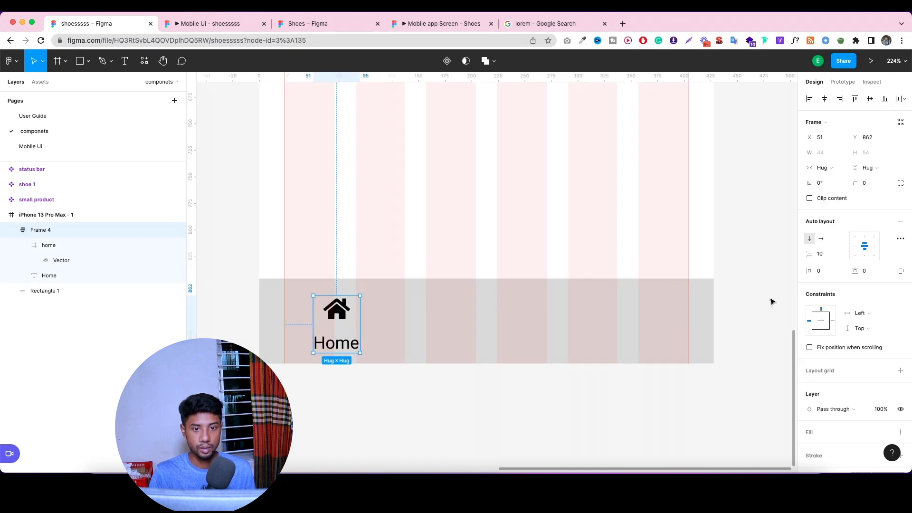
left_click(811, 254)
left_click_drag(811, 254, 804, 257)
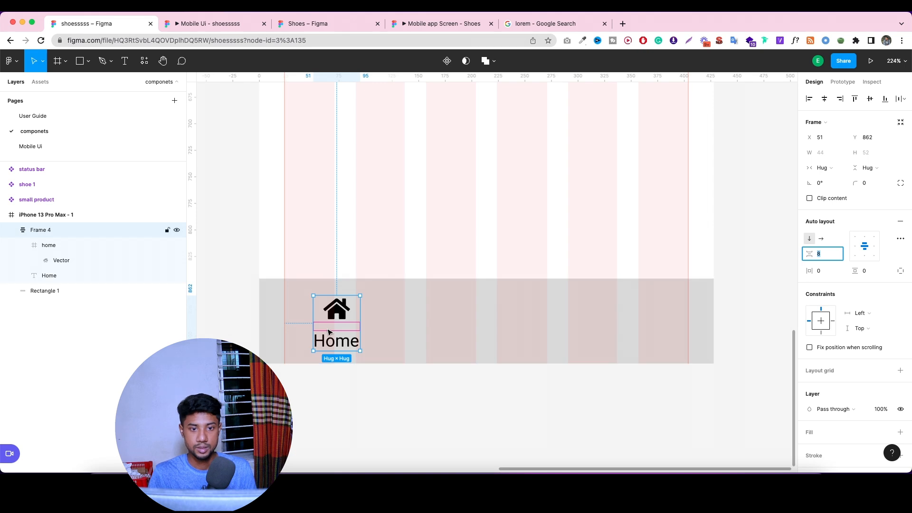
scroll(360, 311, "down", 5)
left_click(371, 371)
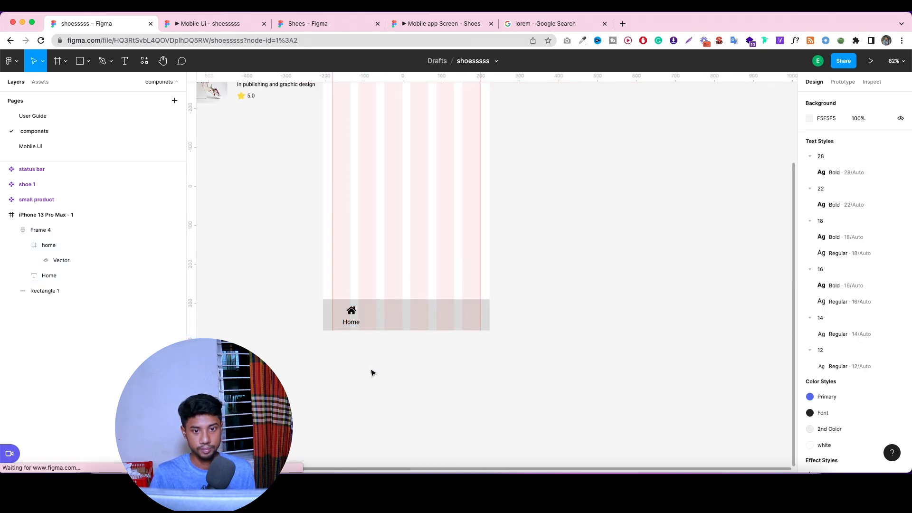
Duplicate the Home navigation item alongside the original, placing the copy at X 137, Y 862.
left_click(349, 323)
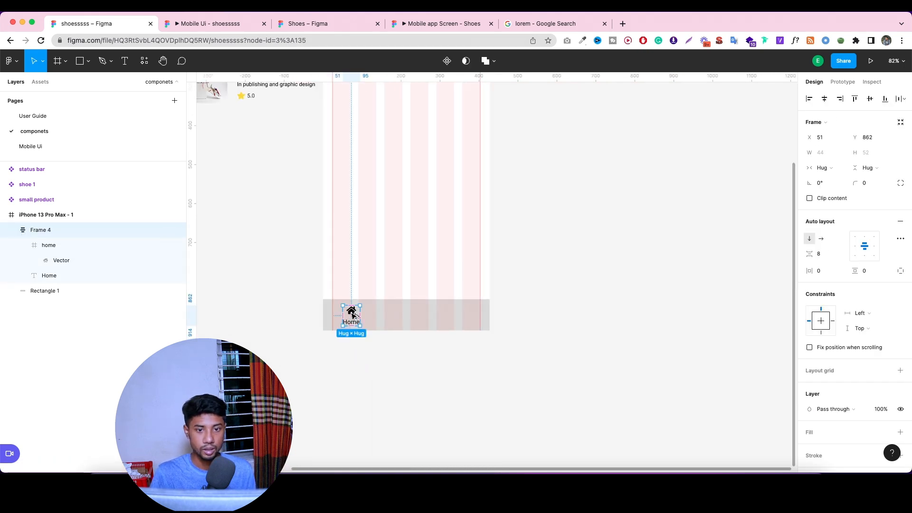
left_click_drag(351, 315, 378, 317)
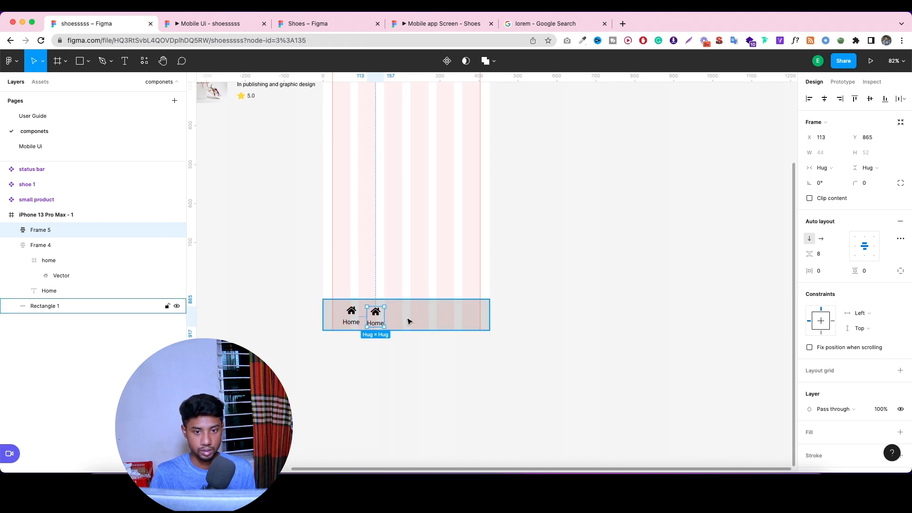
key("super+z")
left_click_drag(354, 316, 390, 316)
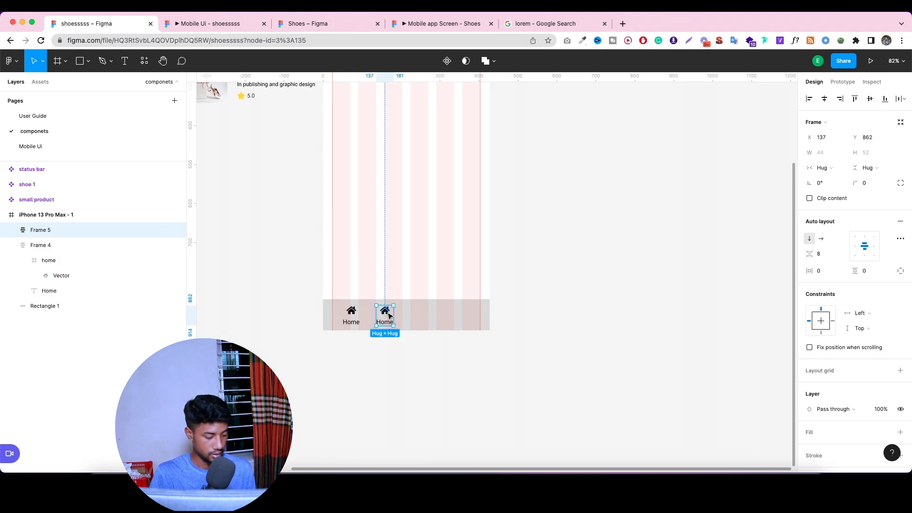
Open the Font Awesome Icons plugin and check the nav-buttom icons in the Shoes reference file before returning to shoesssss.
scroll(389, 316, "up", 5)
left_click(450, 312)
right_click(450, 311)
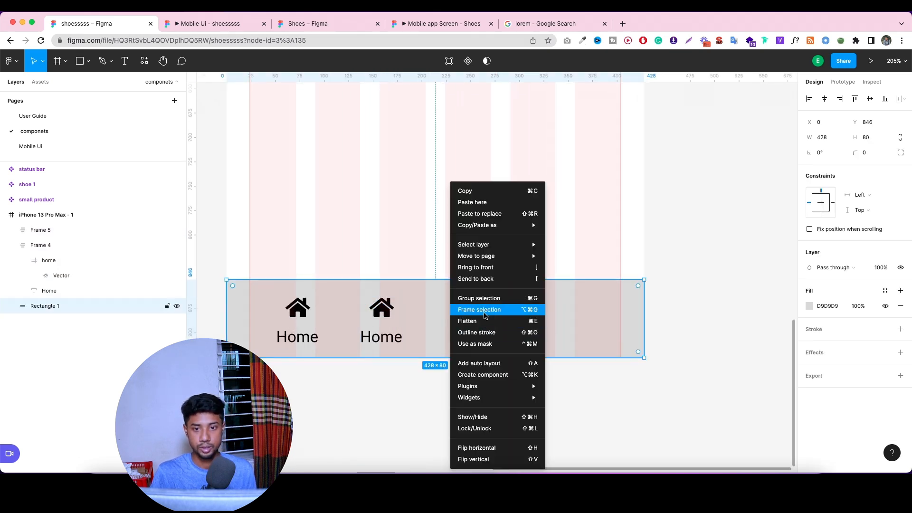
mouse_move(483, 386)
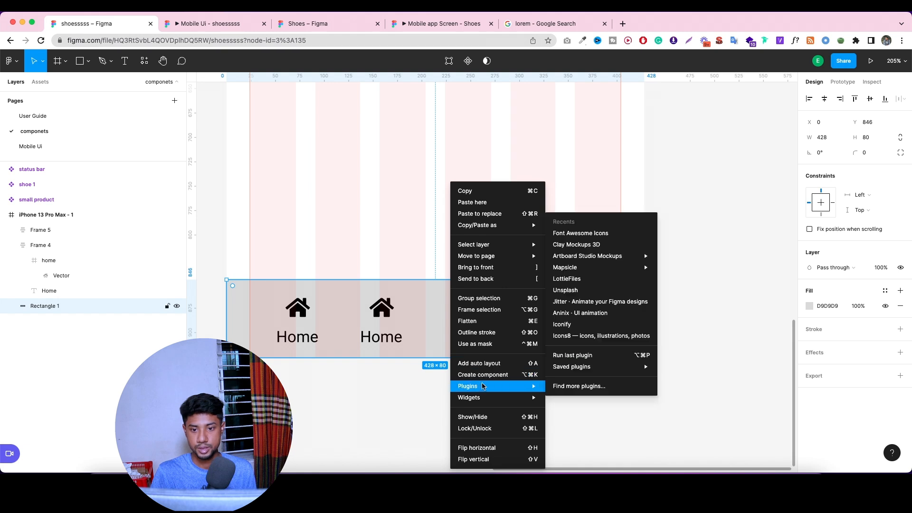
left_click(573, 234)
left_click(319, 24)
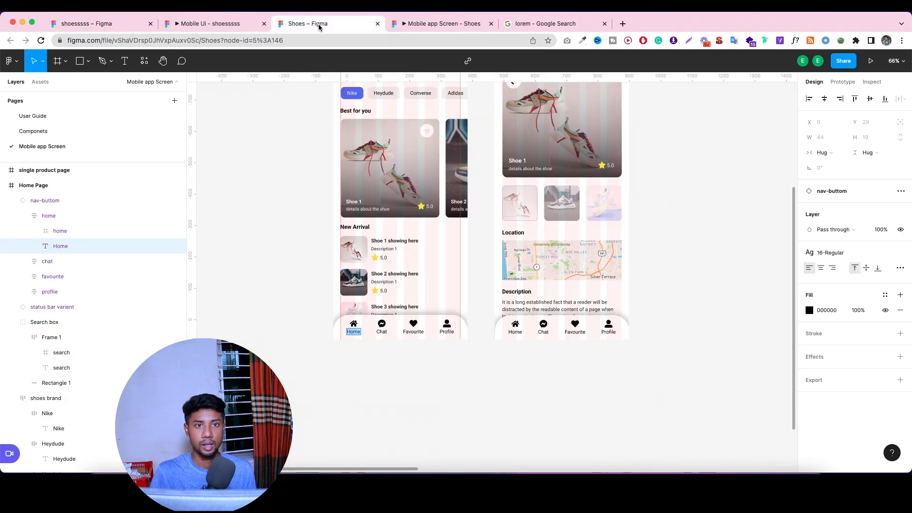
left_click(118, 28)
Try searching the Font Awesome icons for "chat".
left_click(570, 240)
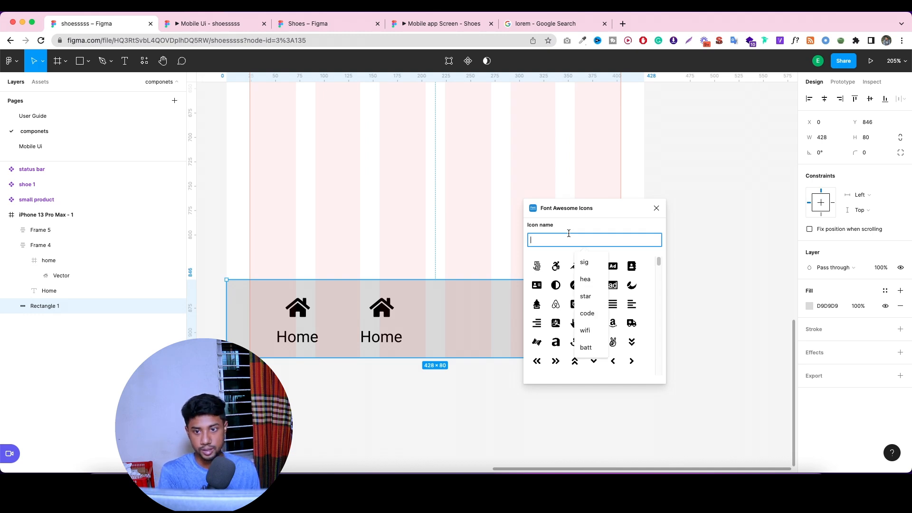
type("cha")
key("BackSpace")
key("BackSpace")
key("BackSpace")
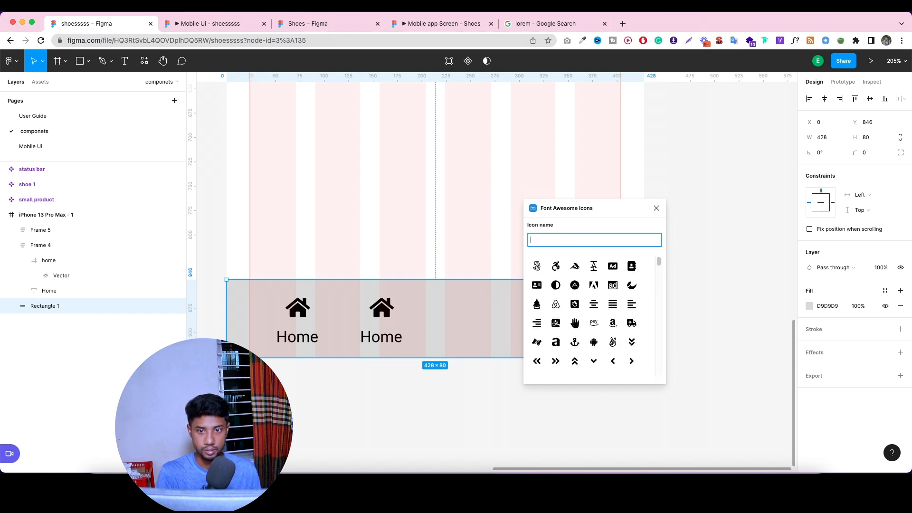
type("chat")
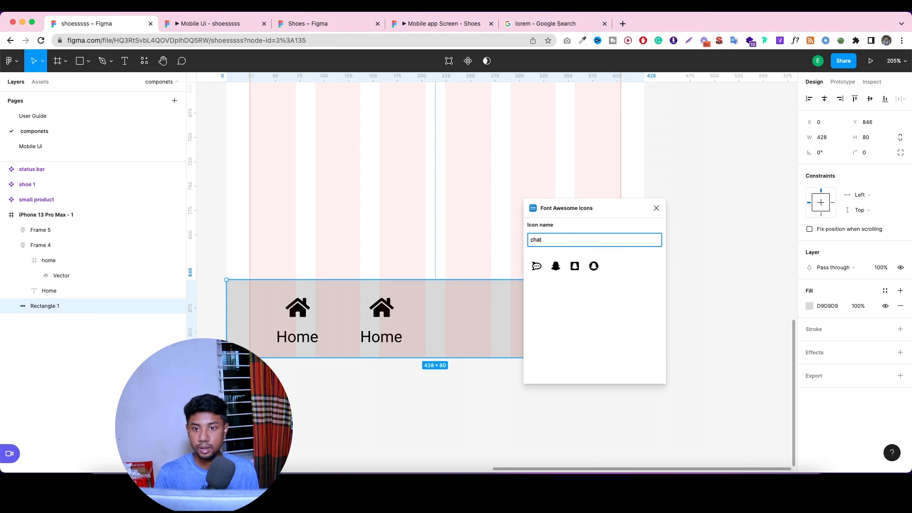
key("BackSpace")
key("BackSpace")
key("BackSpace")
key("BackSpace")
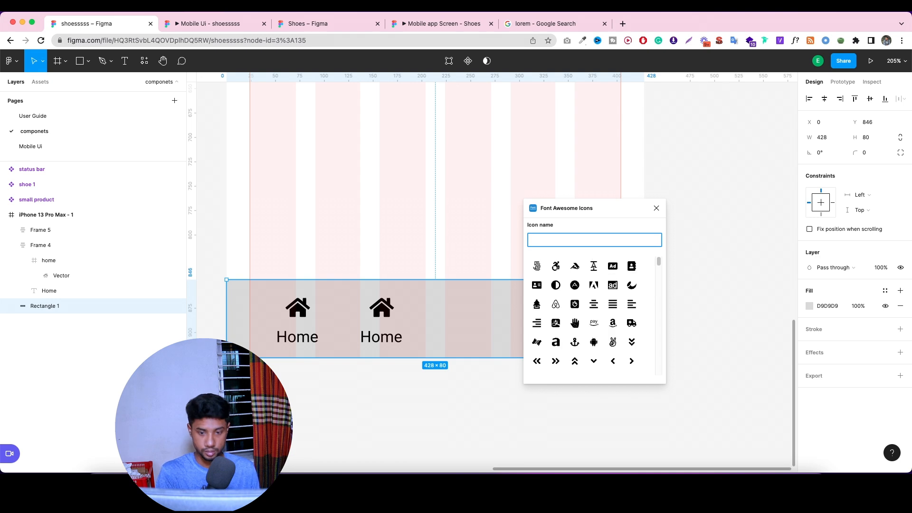
Search the icons for "mes" and replace the home icon in the second navigation item with the facebook-messenger icon.
type("mes")
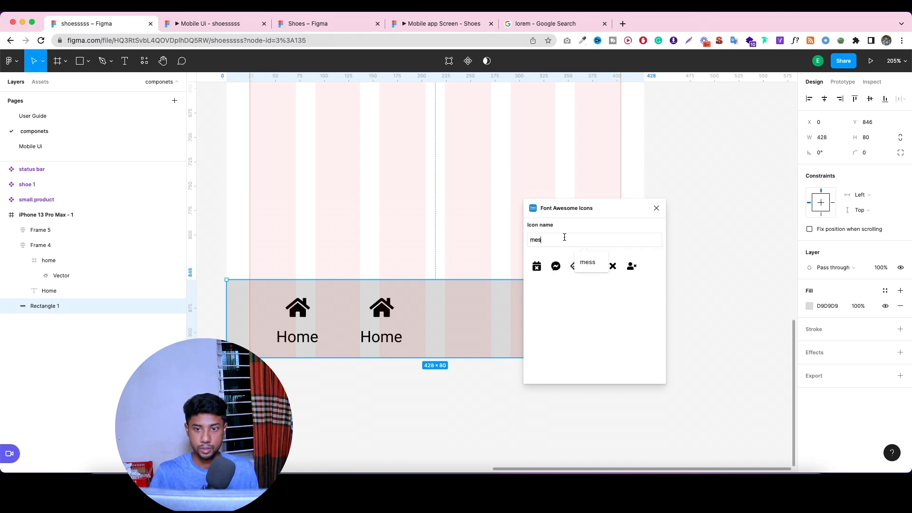
left_click(556, 267)
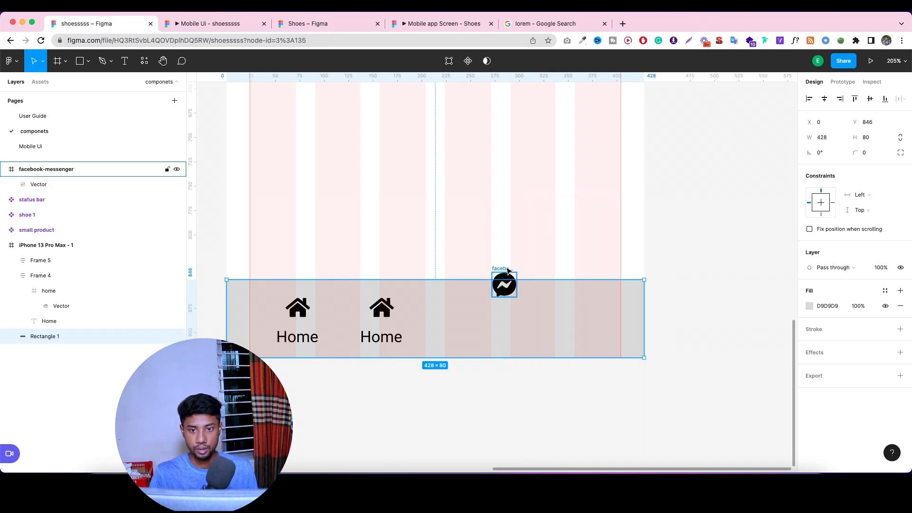
left_click_drag(507, 271, 391, 310)
left_click(391, 309)
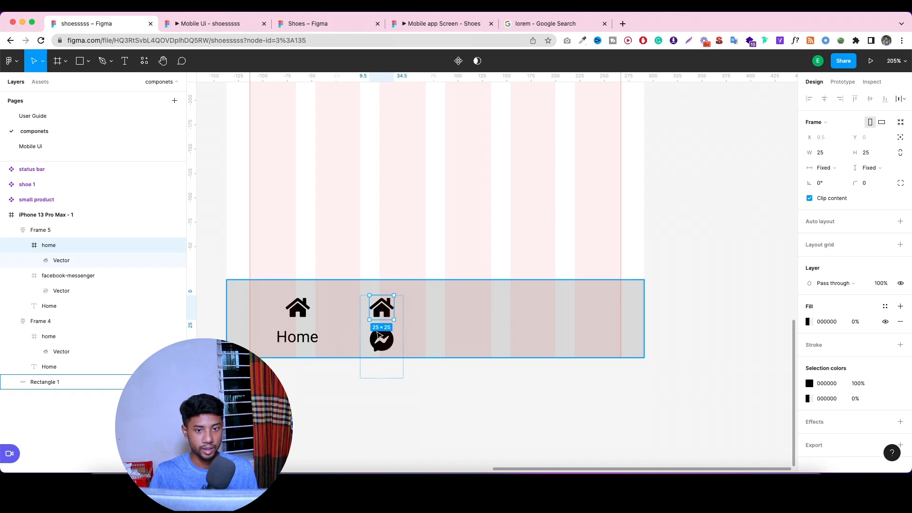
key("Delete")
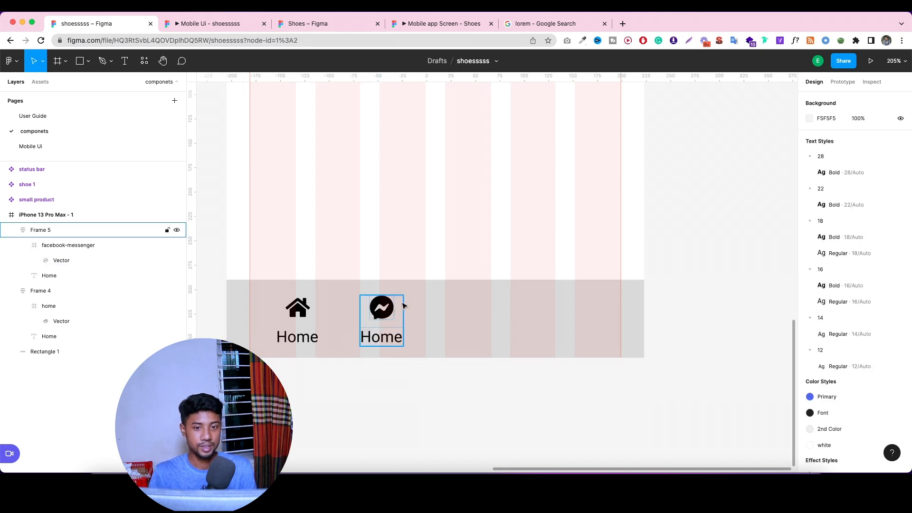
Change the label under the messenger icon to Chat.
double_click(393, 341)
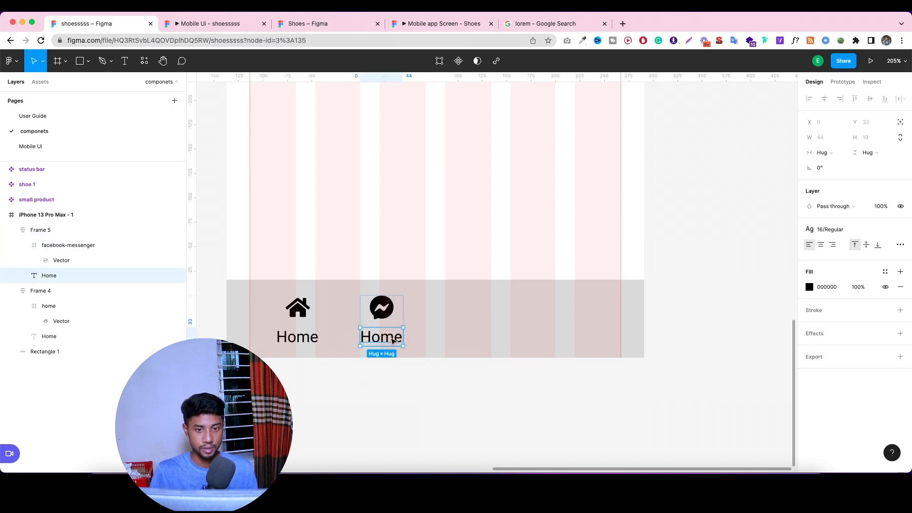
double_click(390, 338)
type("Chat")
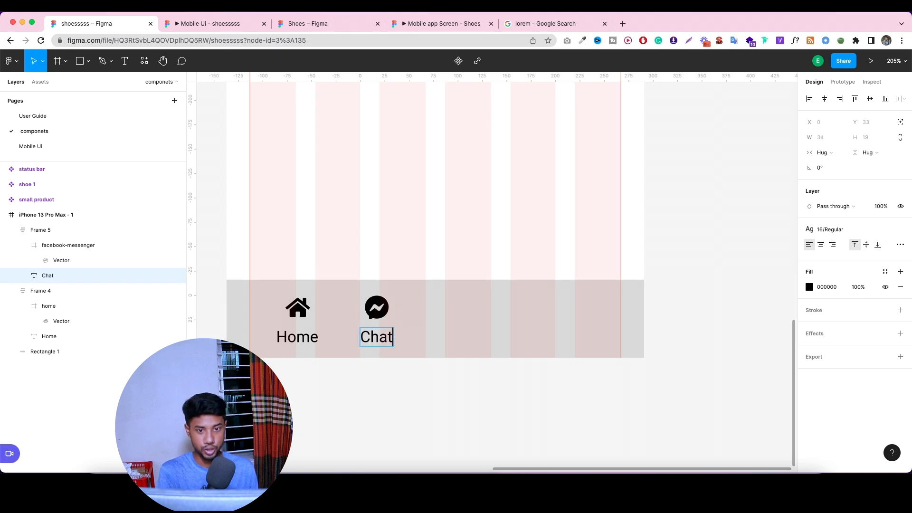
key("Escape")
Duplicate the Chat navigation item to X 204, Y 862, and check the next item in the Shoes reference file.
left_click(59, 245)
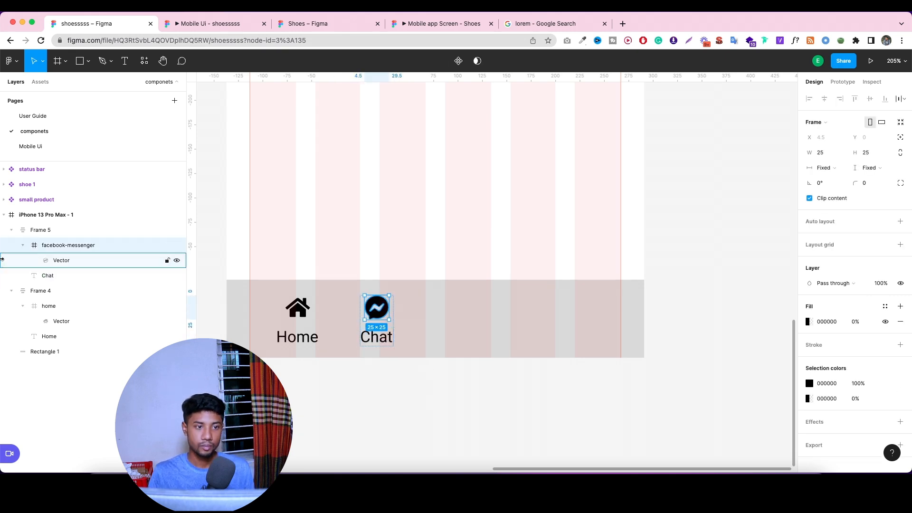
left_click(377, 312)
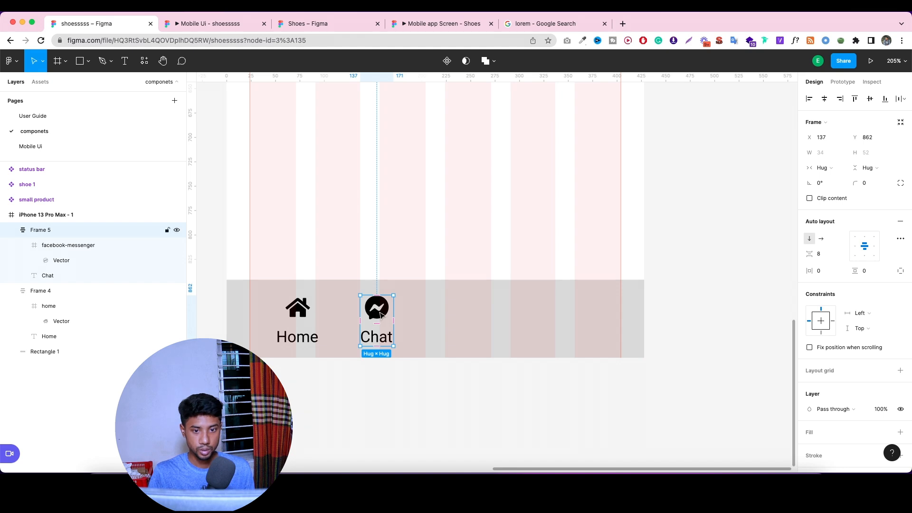
left_click_drag(380, 314, 448, 322)
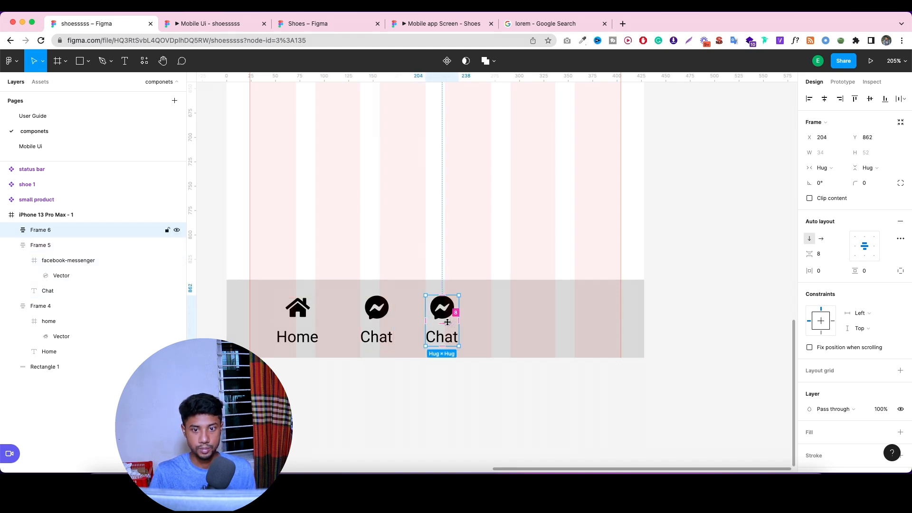
left_click(308, 23)
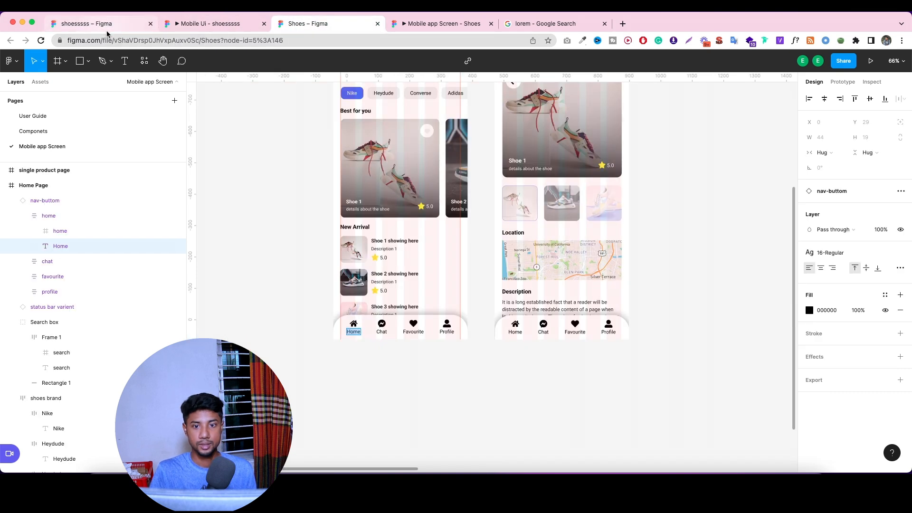
In the shoesssss file, change the label of the third item in the bottom navigation bar to "Faverite".
left_click(107, 25)
double_click(440, 338)
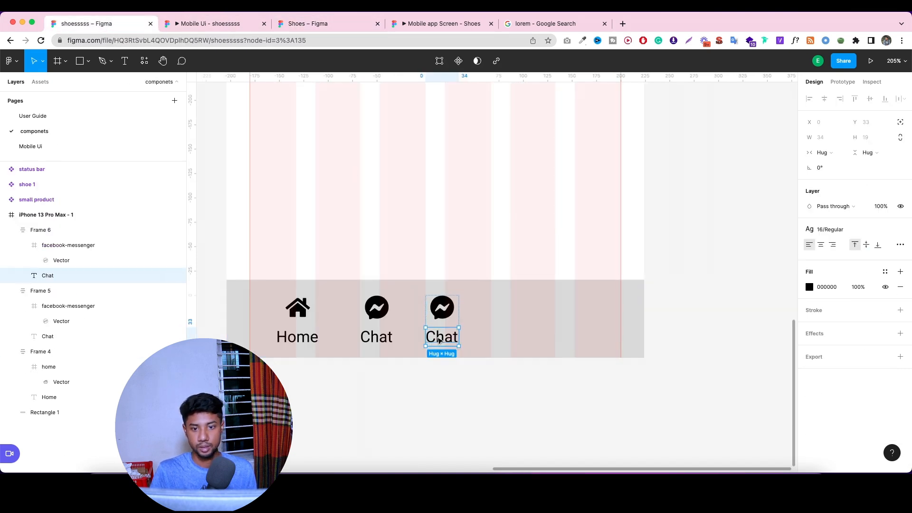
double_click(440, 339)
type("Fav")
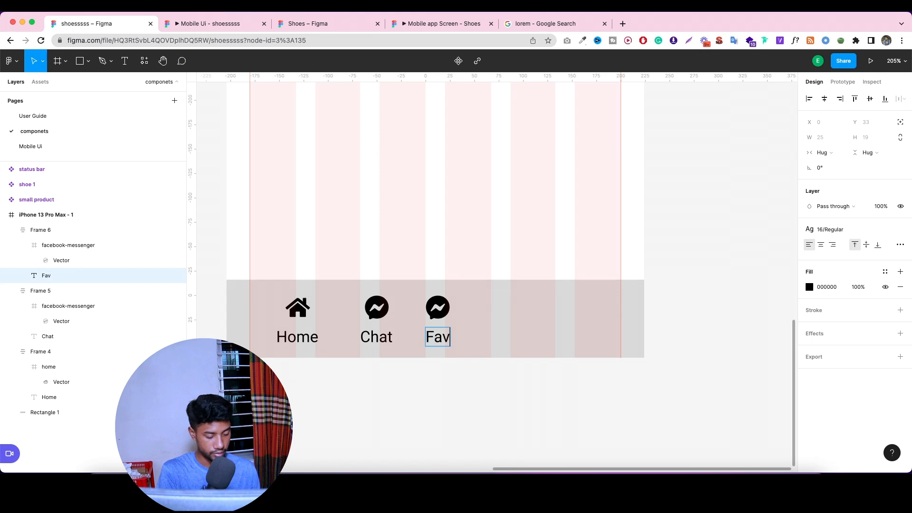
type("er")
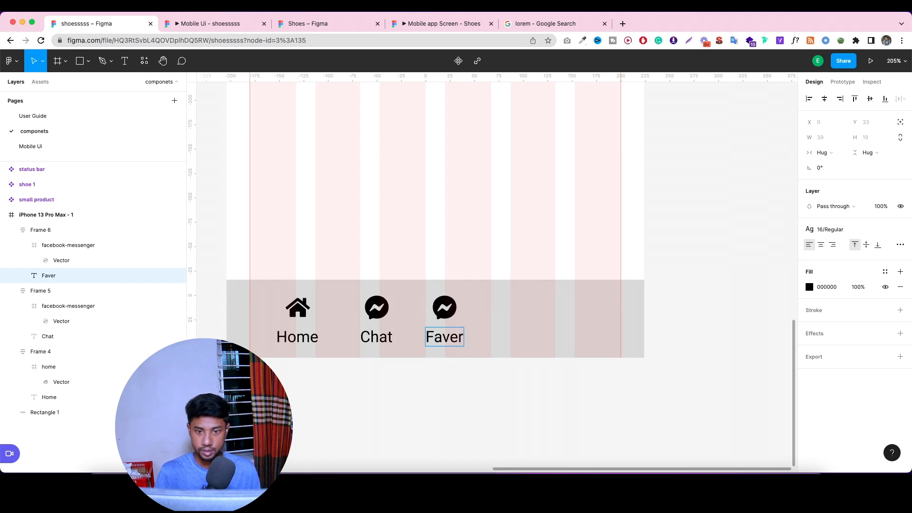
type("ite")
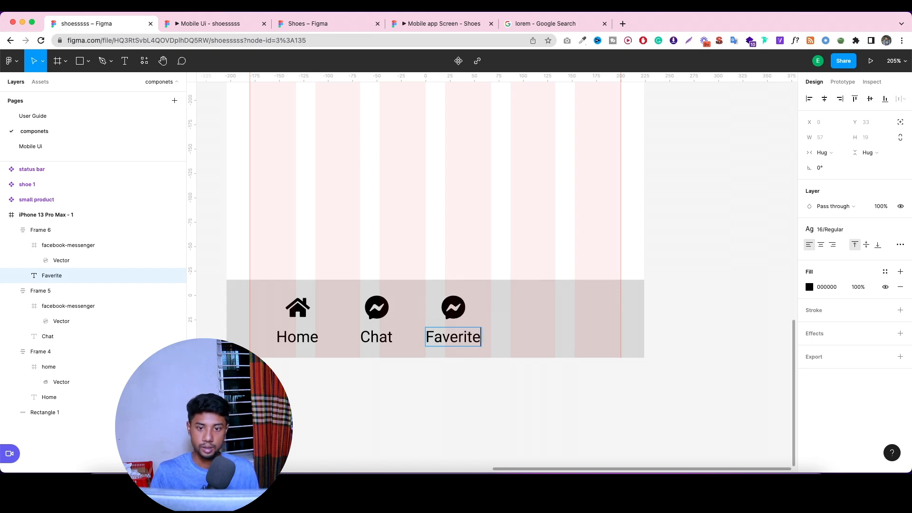
Search the Font Awesome Icons plugin for "hear" and insert the solid heart icon.
right_click(526, 295)
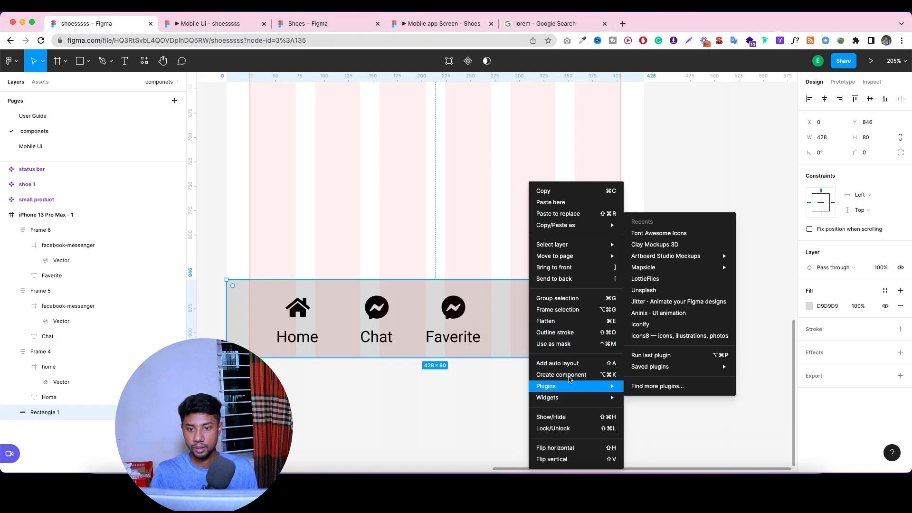
left_click(658, 232)
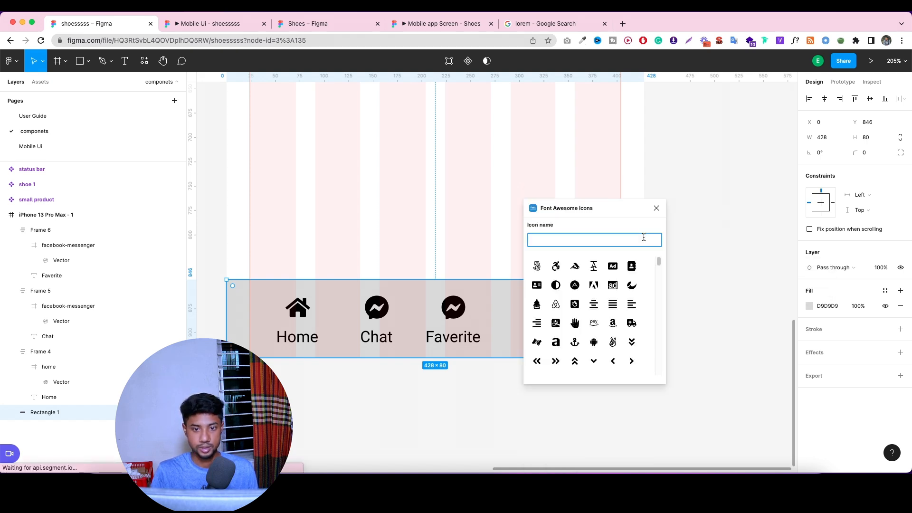
left_click(579, 245)
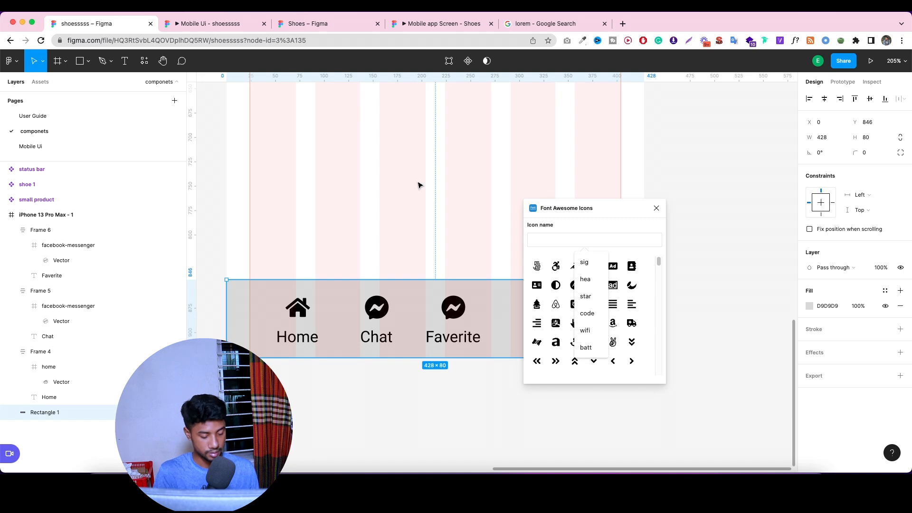
type("hear")
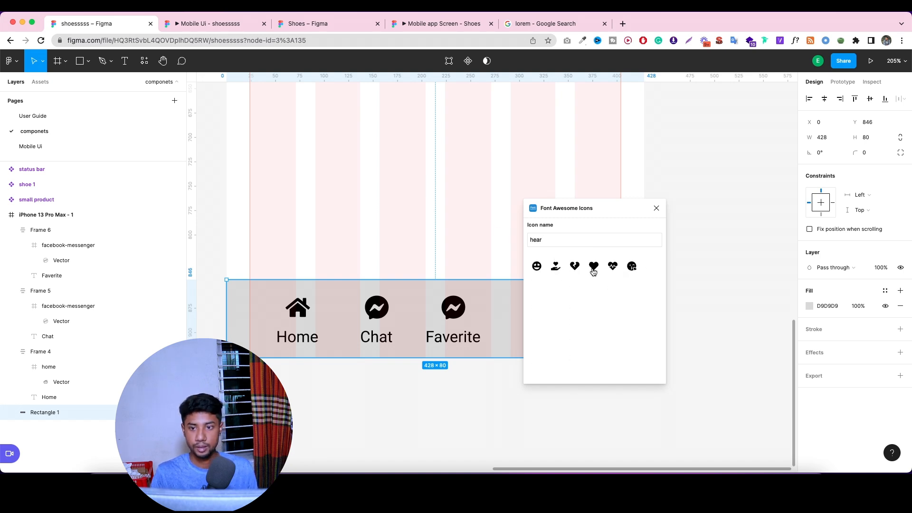
left_click(594, 268)
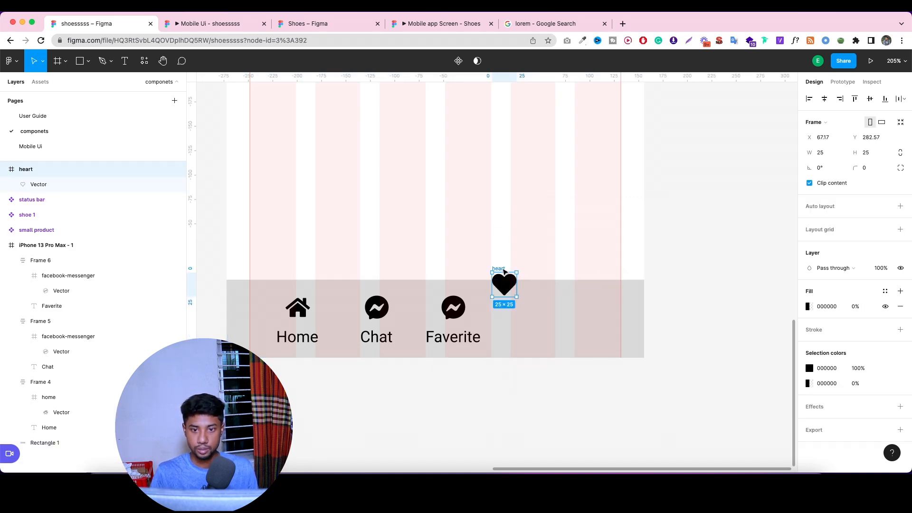
Move the heart icon into the Faverite item's auto layout frame, between the messenger icon and the label.
left_click_drag(503, 272, 454, 308)
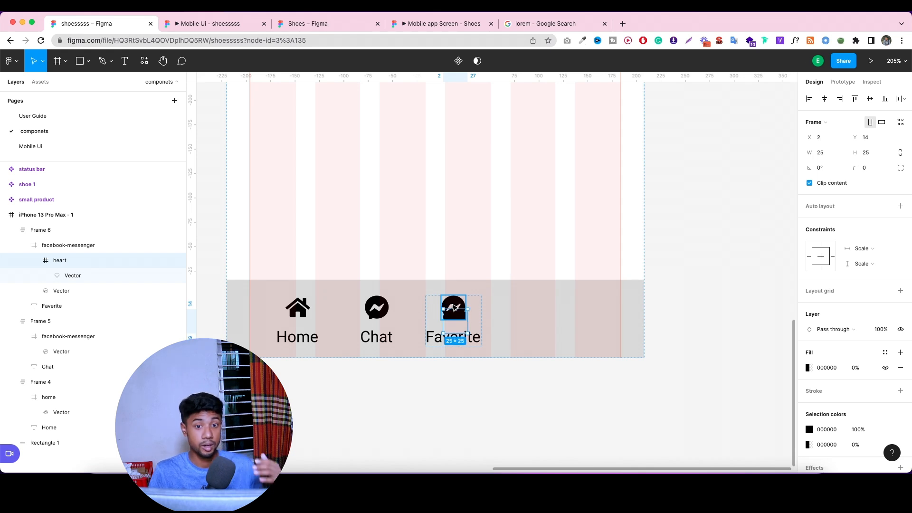
left_click_drag(454, 308, 454, 323)
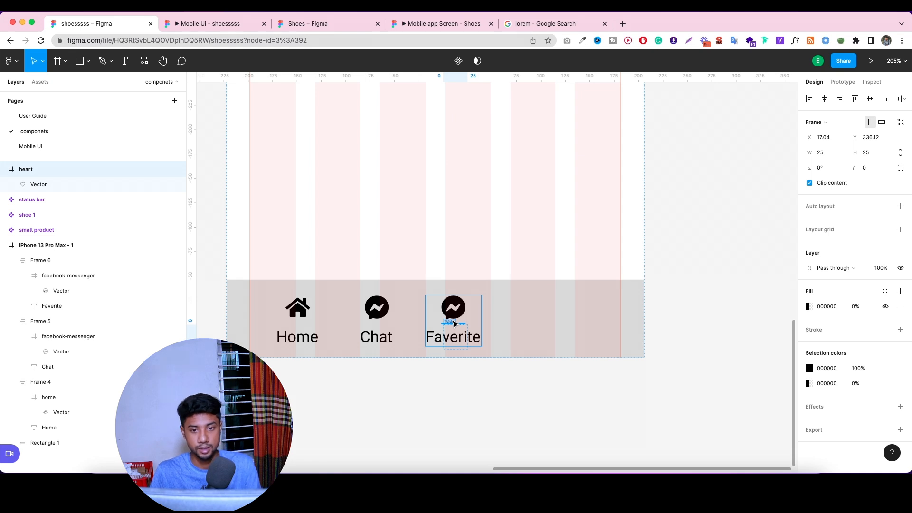
left_click_drag(454, 323, 456, 325)
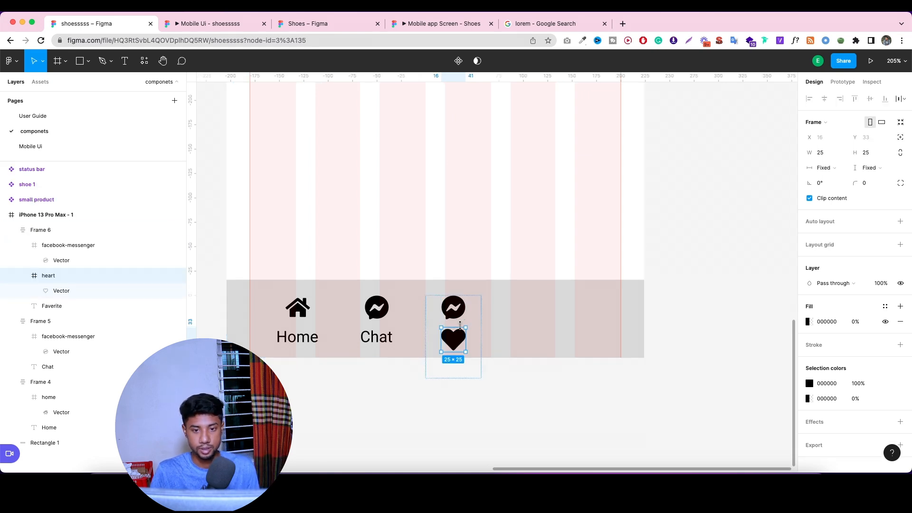
left_click(459, 312)
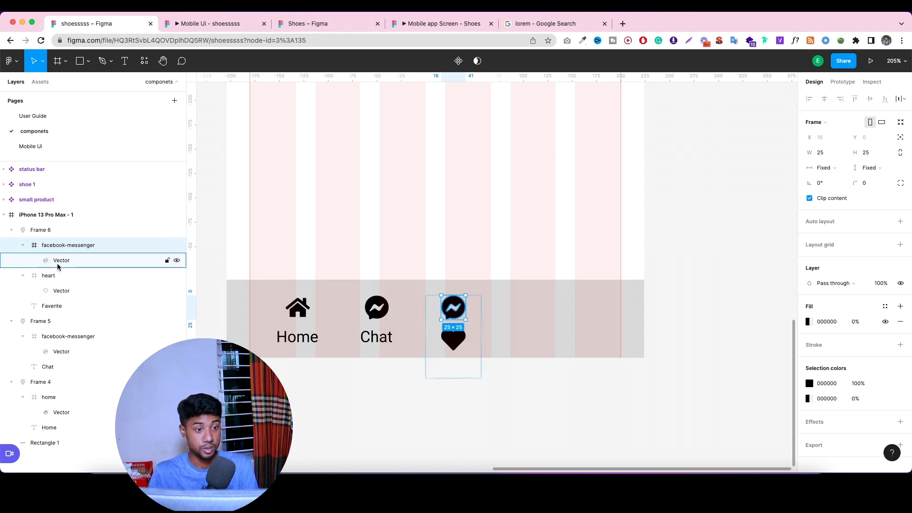
left_click(83, 262)
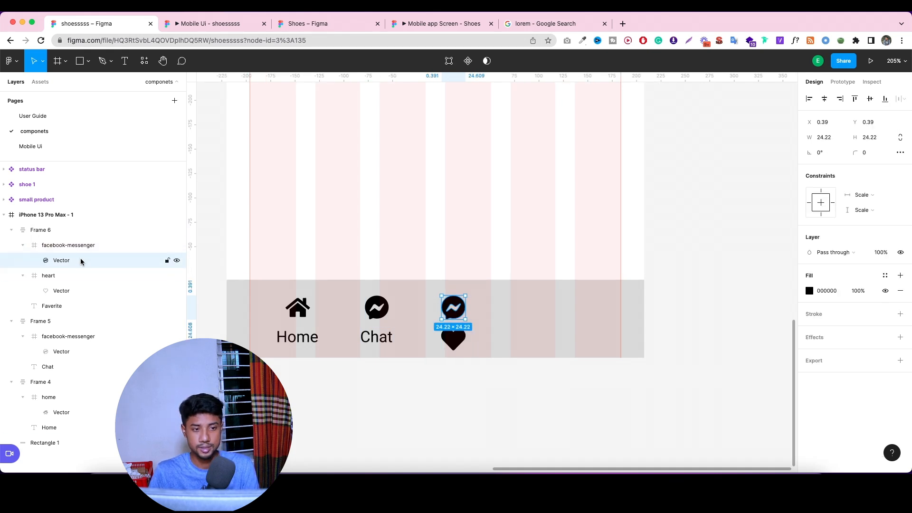
left_click(96, 246)
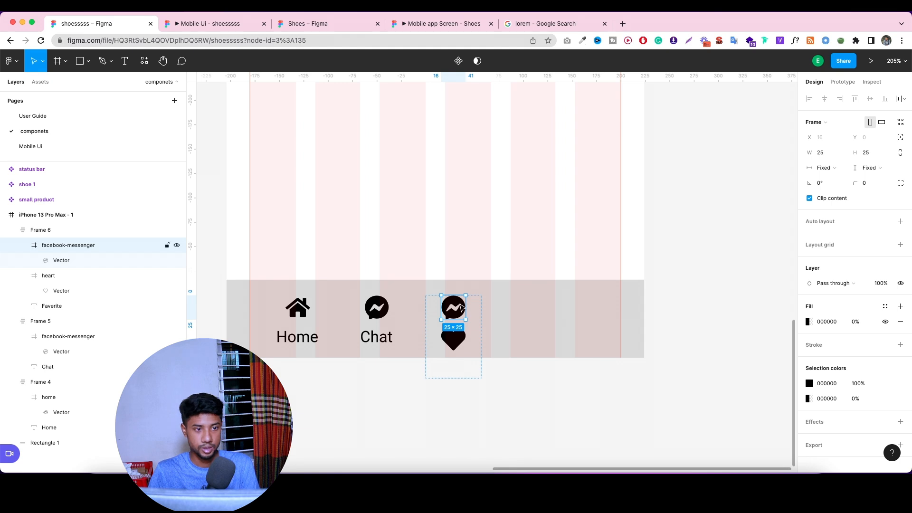
left_click(569, 387)
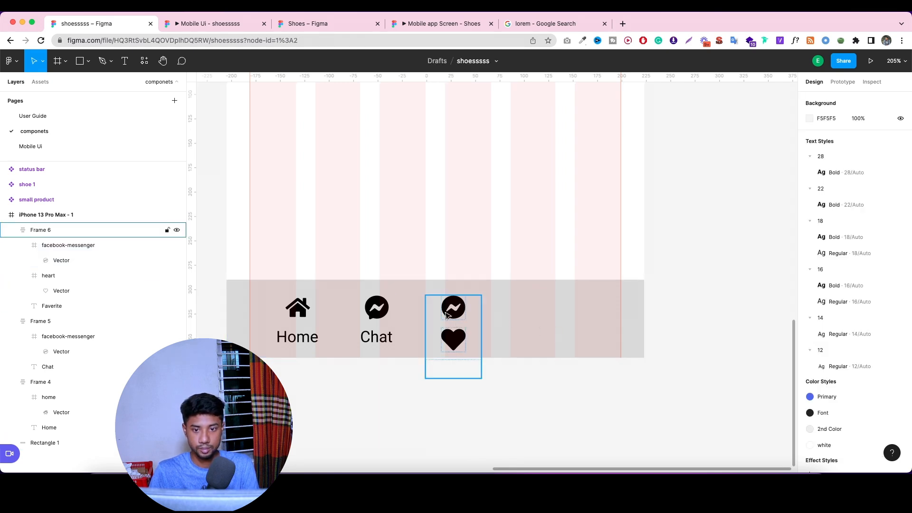
left_click(448, 315)
left_click(450, 315)
right_click(117, 247)
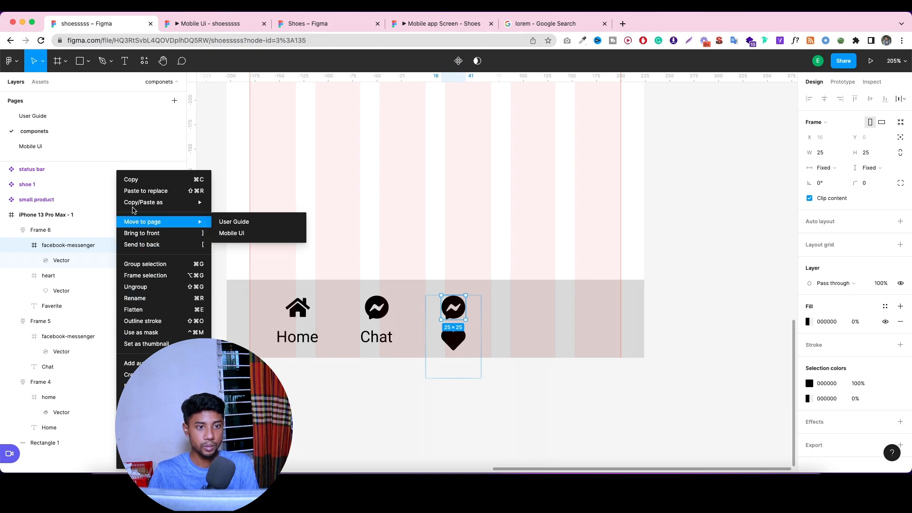
left_click(87, 250)
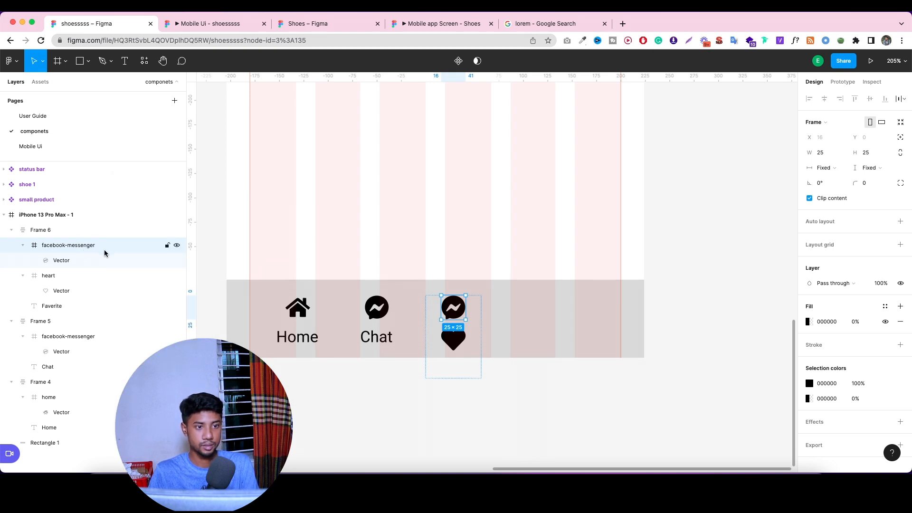
left_click(98, 263)
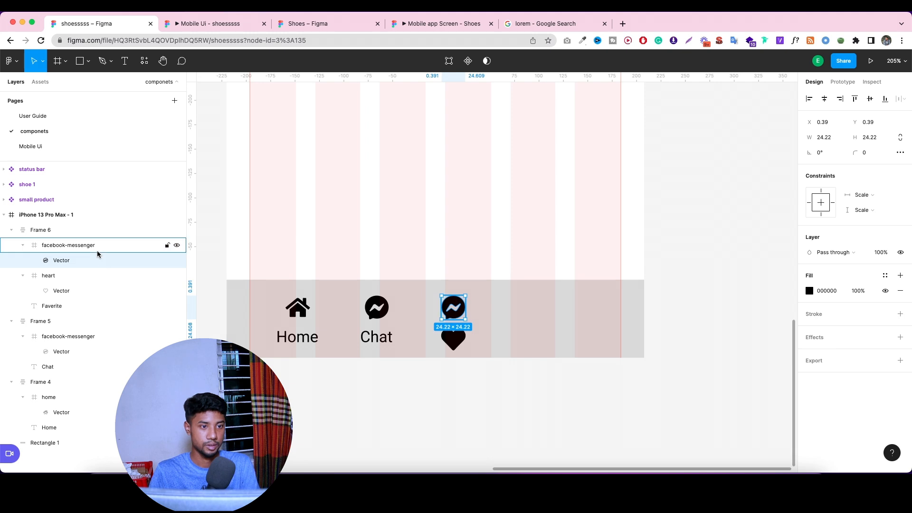
left_click(97, 247)
right_click(100, 247)
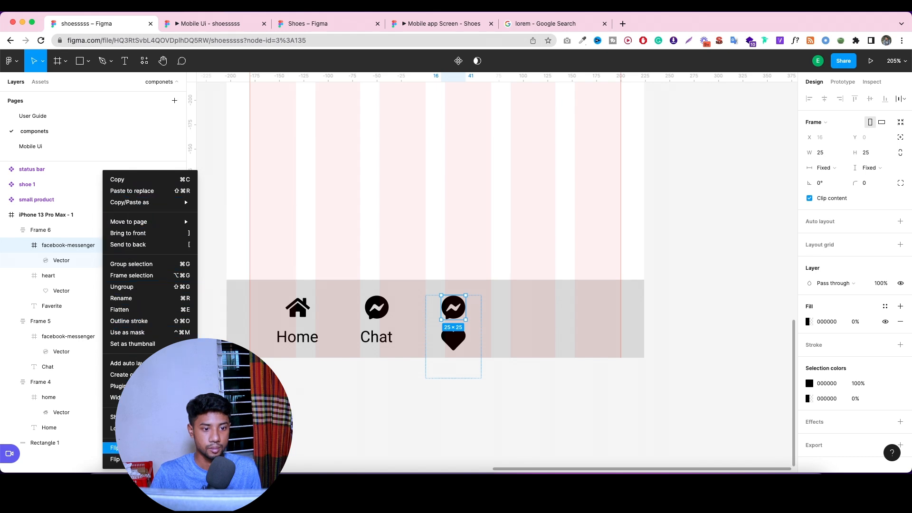
mouse_move(116, 385)
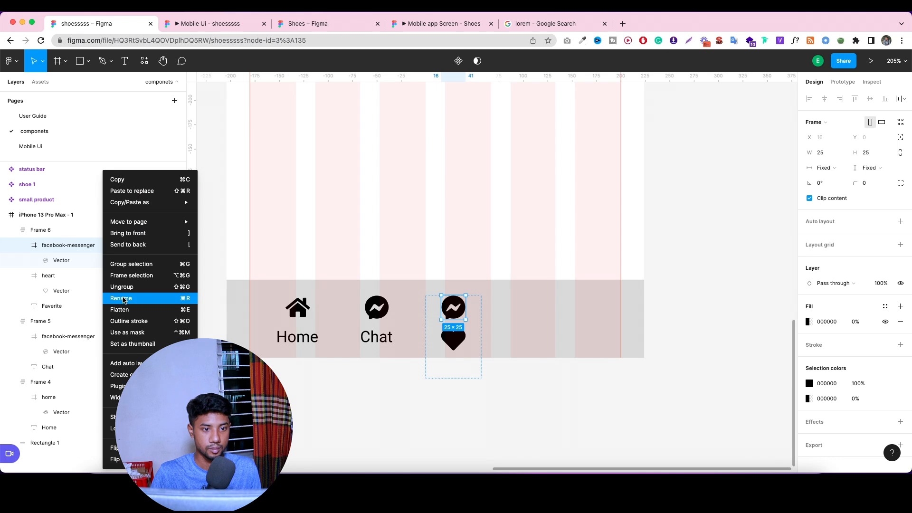
left_click(73, 263)
left_click(458, 186)
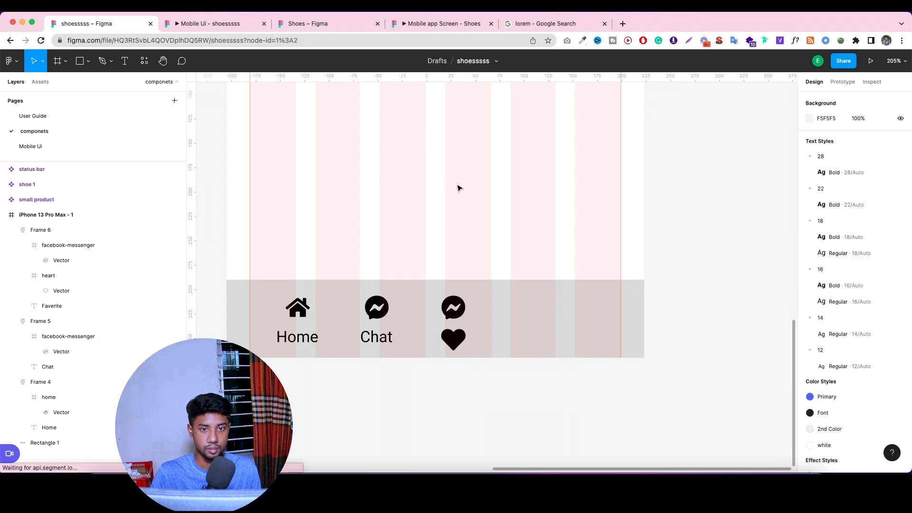
key("t")
left_click(369, 214)
type("v")
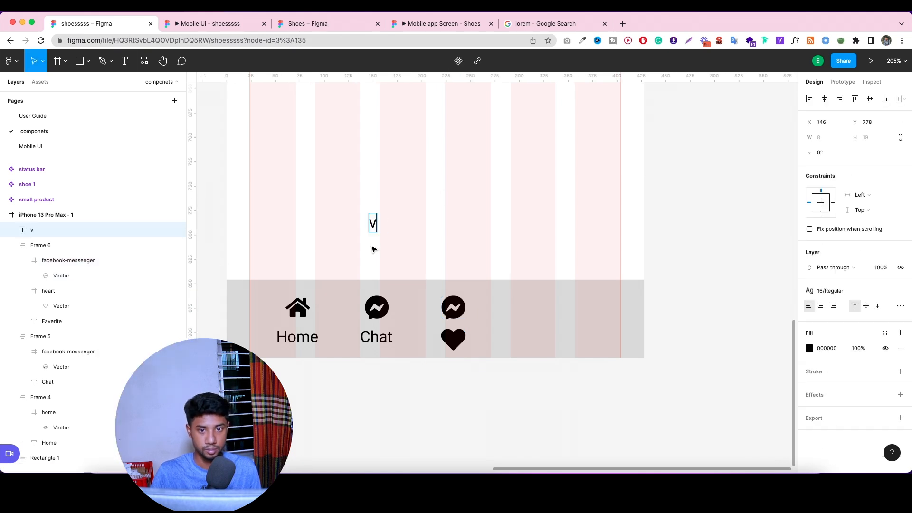
type("gg")
key("Escape")
key("Delete")
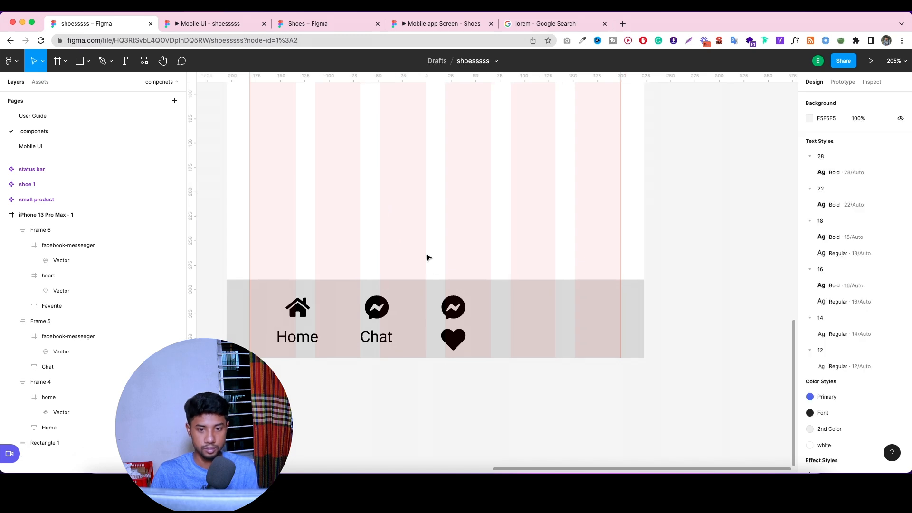
Delete the facebook-messenger icon from the Faverite item, leaving the heart above the label.
left_click(461, 317)
left_click(457, 312)
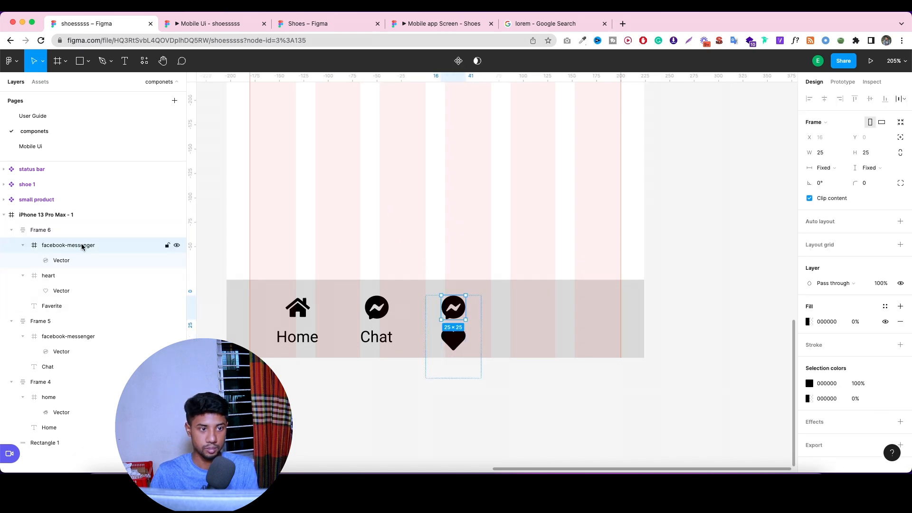
key("Delete")
Duplicate the Faverite item to its right as the fourth navigation item and change the copy's label to "Profile".
left_click(455, 311)
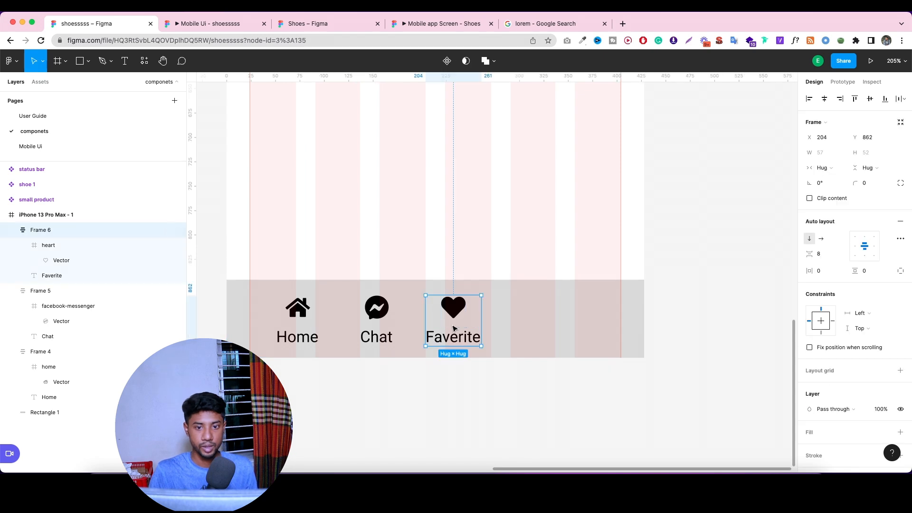
left_click_drag(458, 312, 554, 314)
left_click(363, 27)
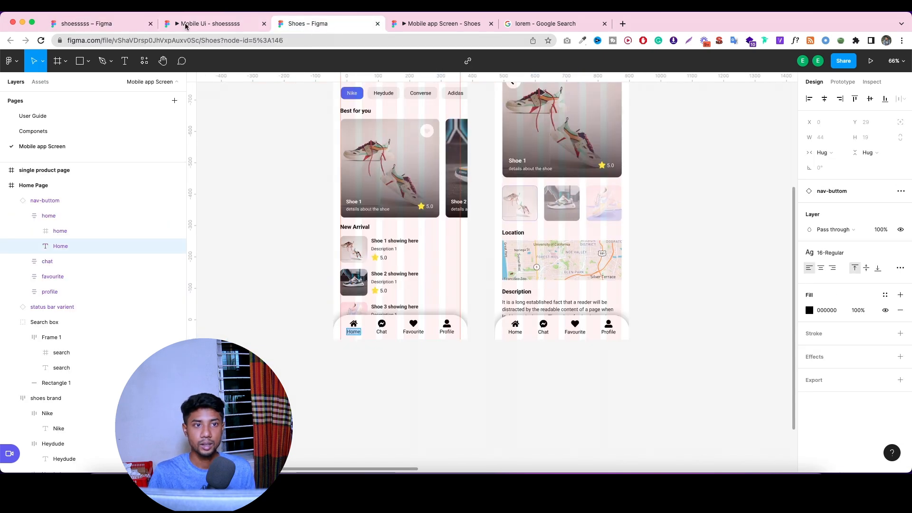
left_click(133, 24)
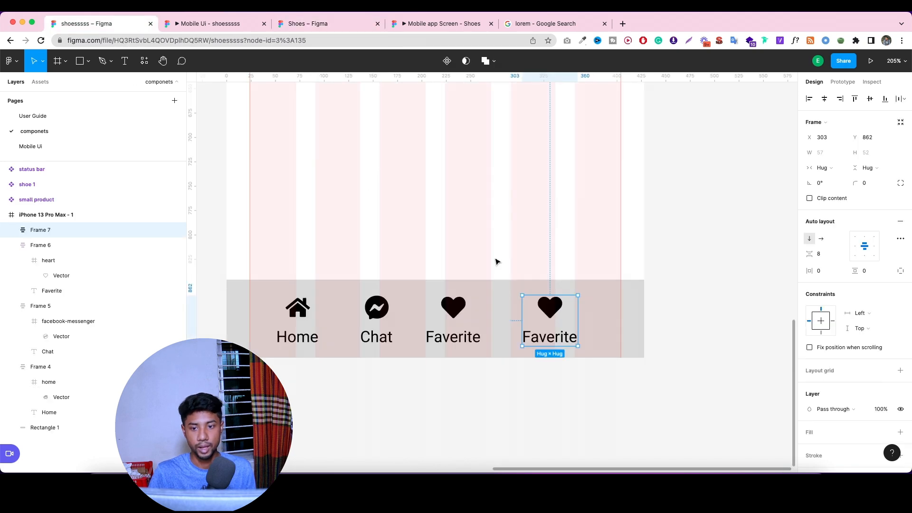
double_click(543, 338)
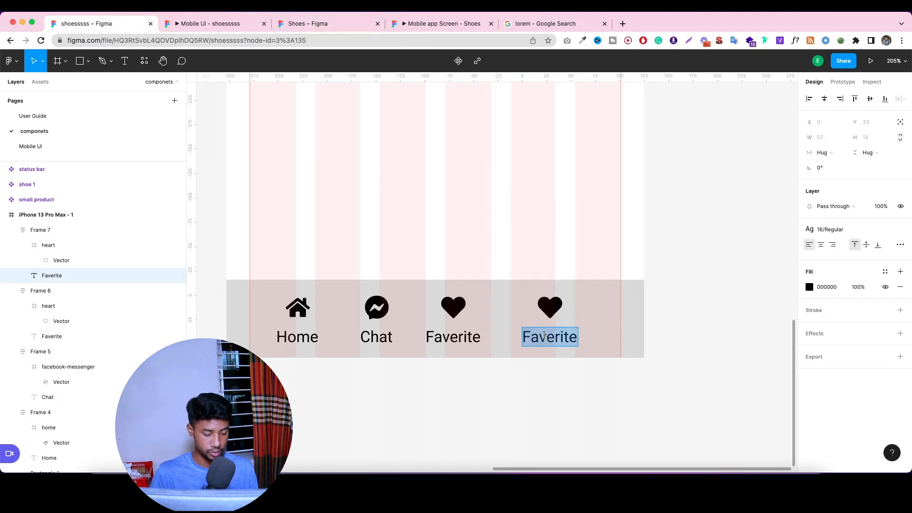
type("Profile")
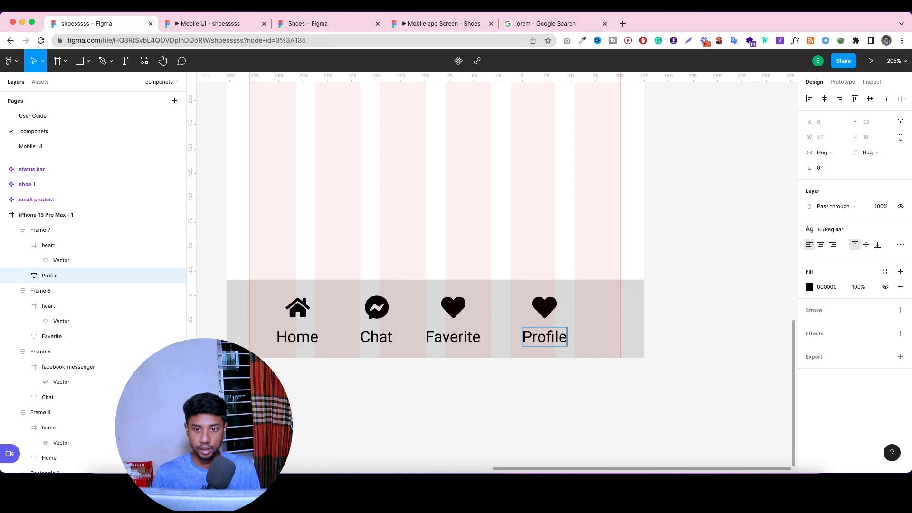
key("Escape")
Search the Font Awesome Icons plugin for "user" and insert the solid user icon for the Profile item.
right_click(622, 304)
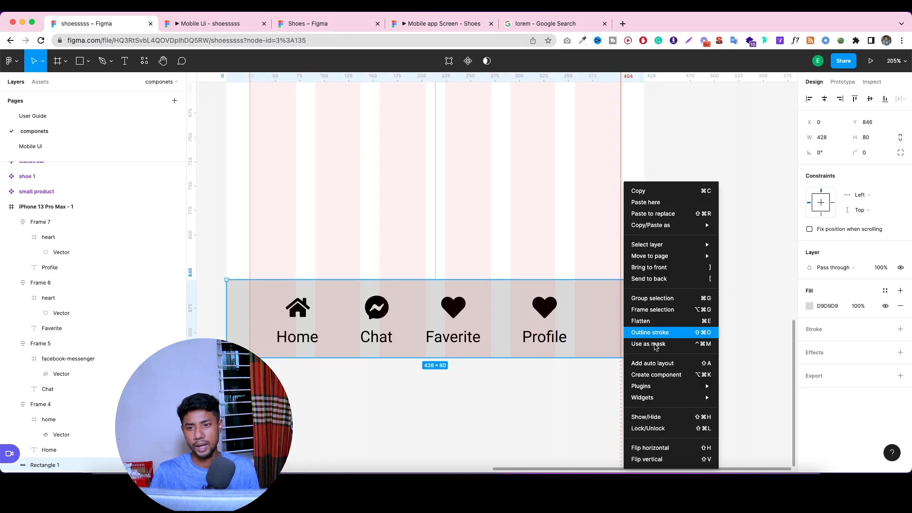
mouse_move(655, 399)
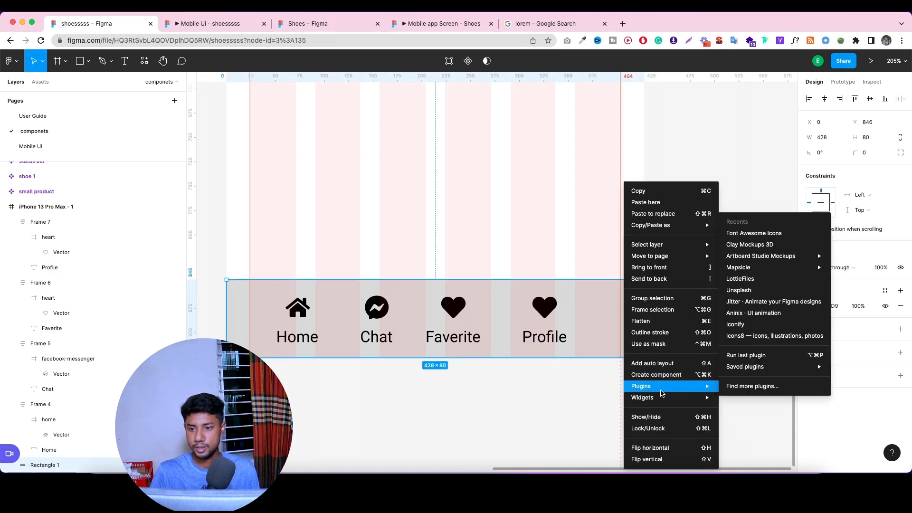
left_click(754, 233)
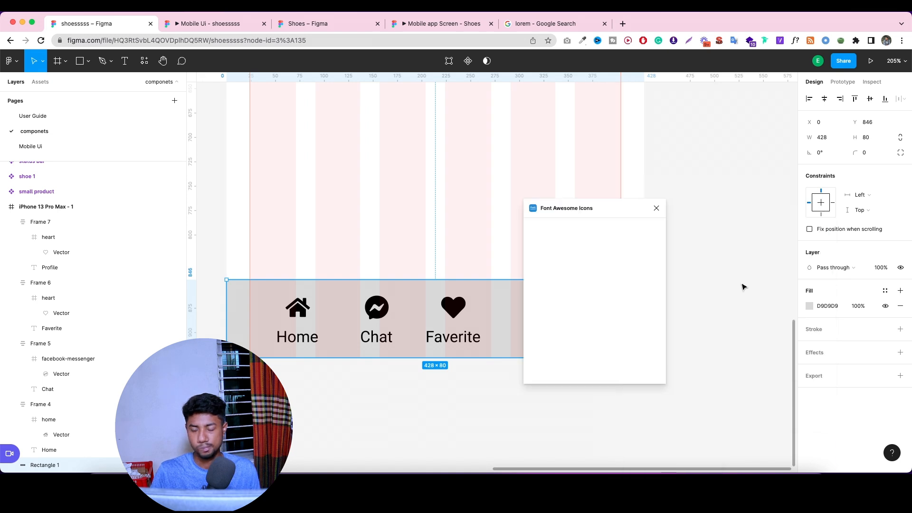
left_click(560, 241)
type("user")
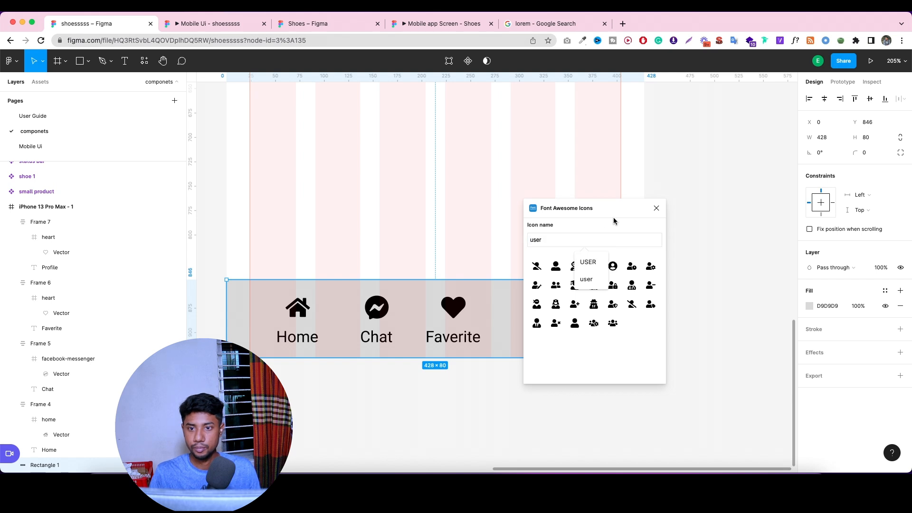
left_click(586, 278)
left_click(554, 270)
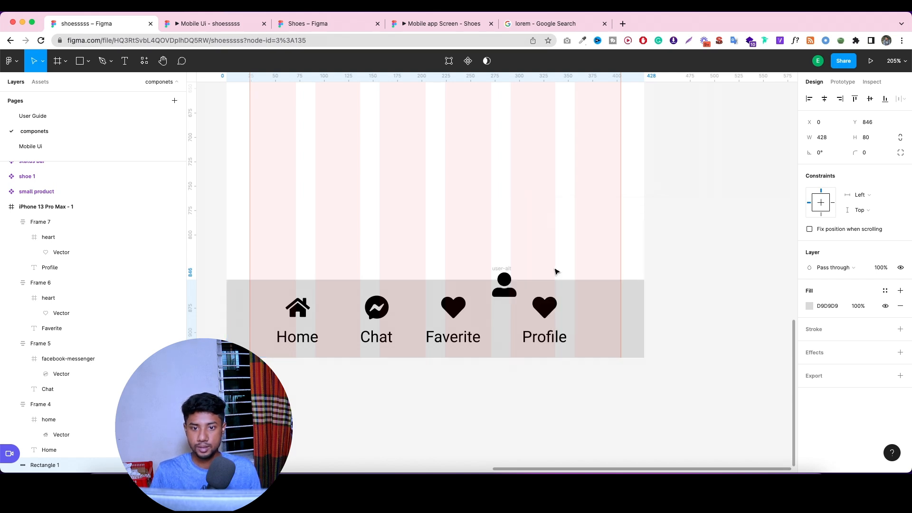
Move the user icon into the Profile item above its label and delete the heart icon from that item.
left_click(505, 274)
left_click_drag(506, 270, 542, 321)
left_click(553, 304)
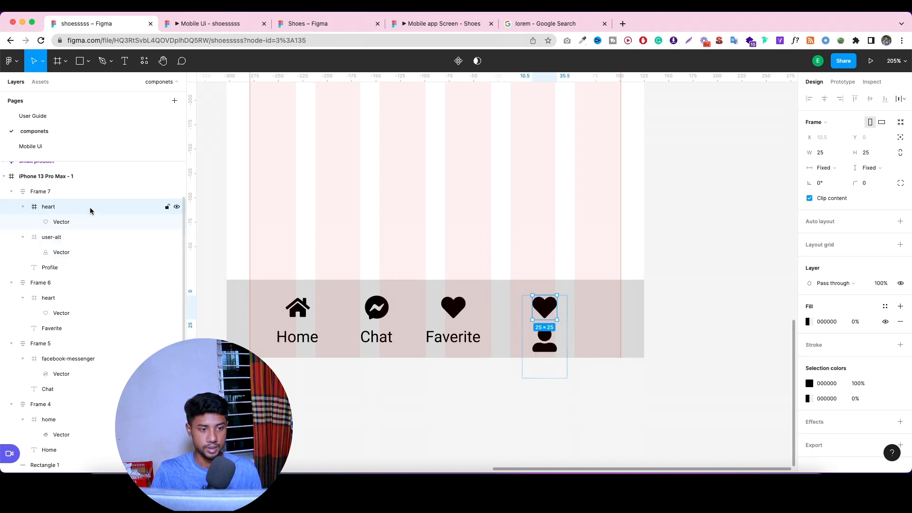
key("Delete")
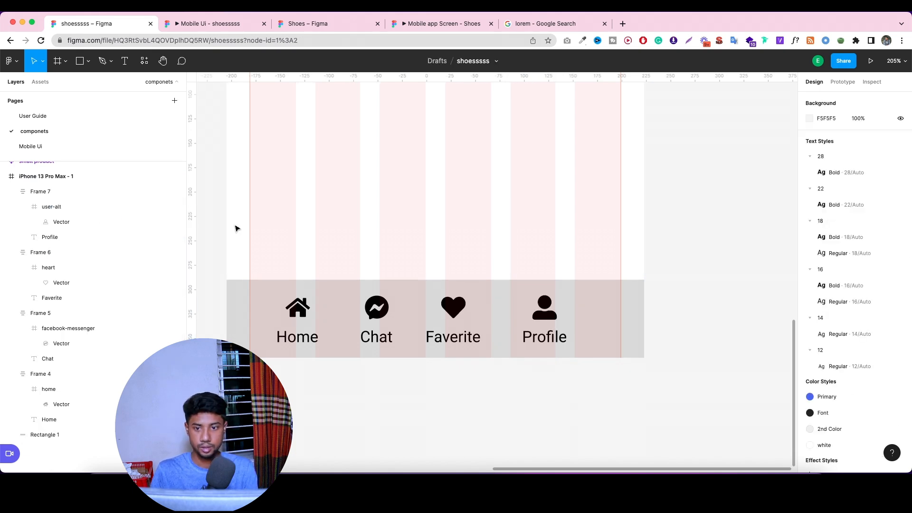
Collapse the layer contents of all four navigation item frames, Frame 7 through Frame 4.
left_click(273, 316)
scroll(23, 240, "up", 2)
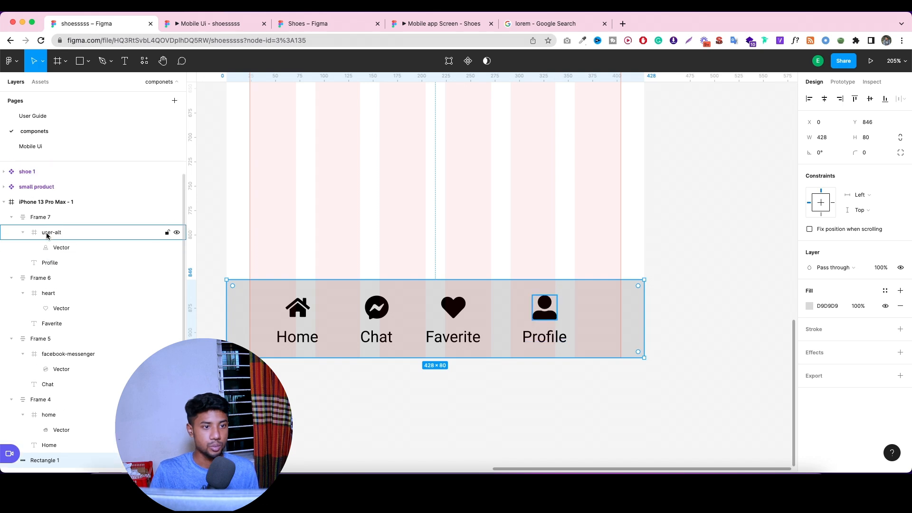
left_click(12, 230)
left_click(11, 245)
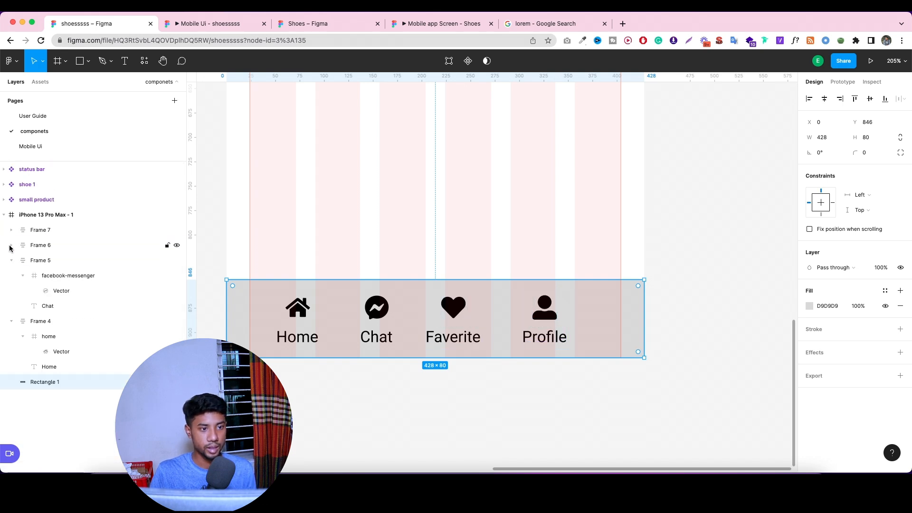
left_click(11, 260)
left_click(11, 276)
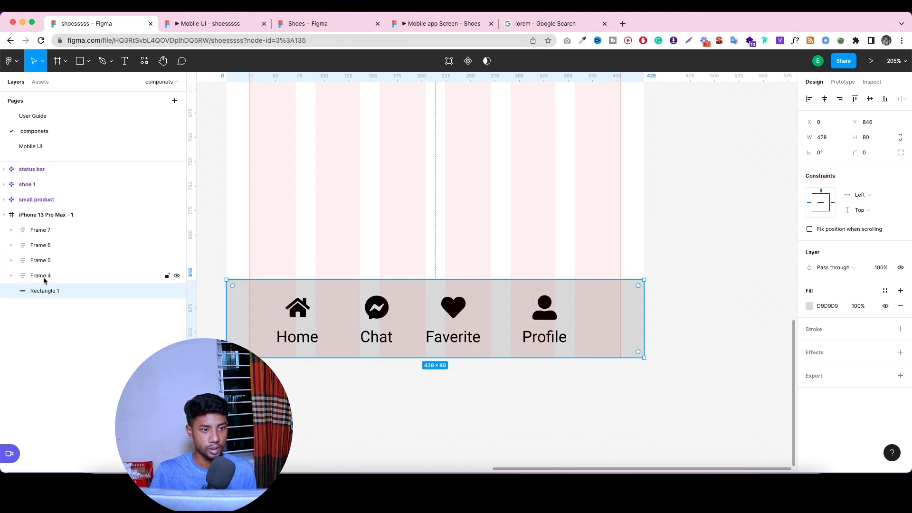
Rename the Home item's frame "home btn" and the Chat item's frame "chat btn".
double_click(48, 280)
type("home btn")
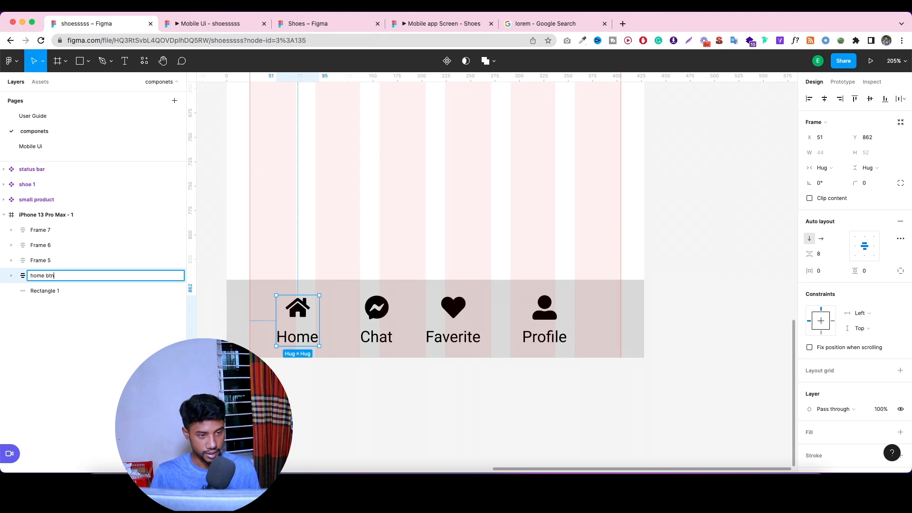
left_click(47, 260)
double_click(47, 260)
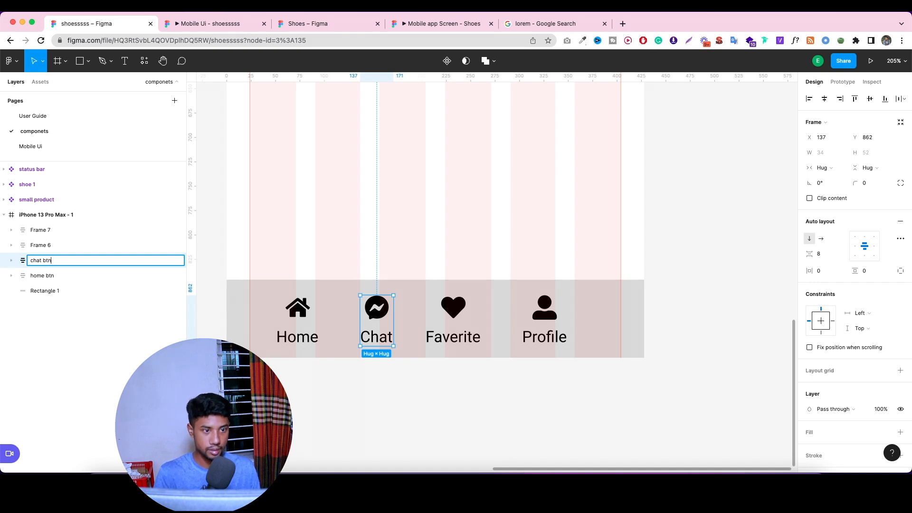
type("chat btn")
Rename the Faverite item's frame "faverite btn" and the Profile item's frame "profile btn".
left_click(48, 245)
double_click(49, 245)
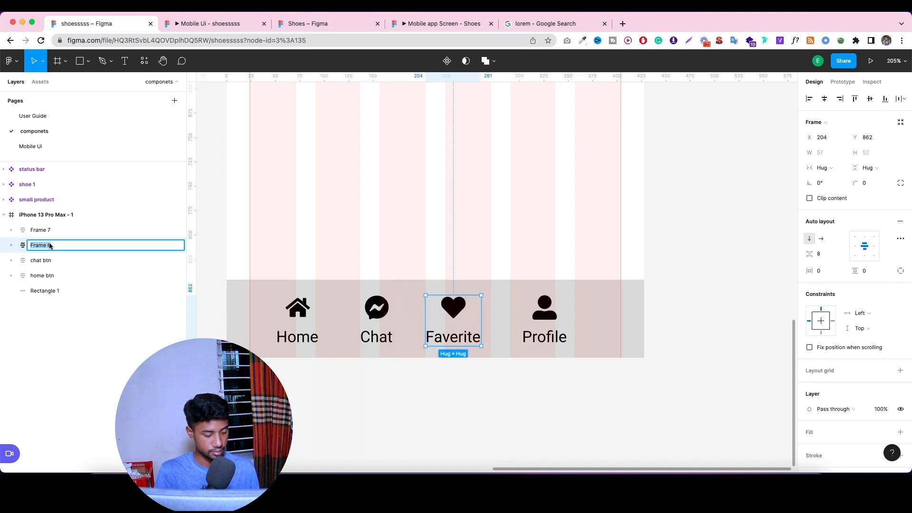
type("faverite btn")
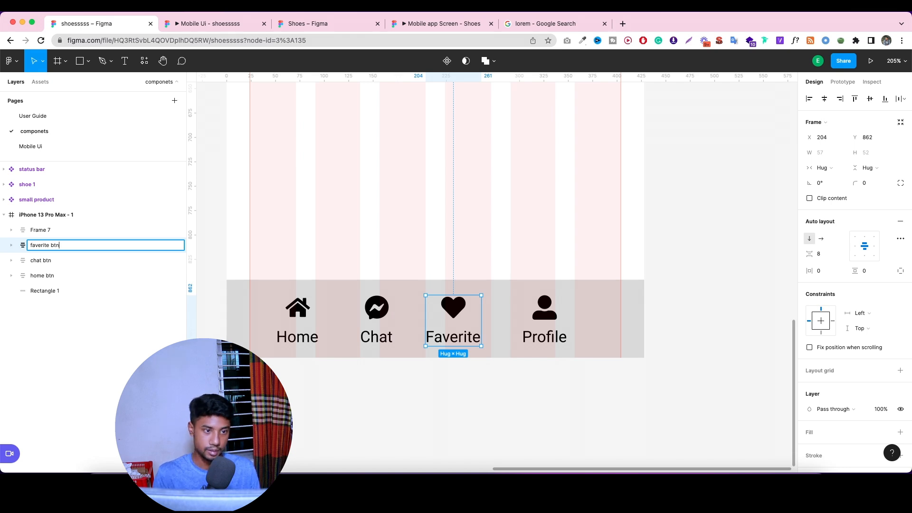
left_click(57, 230)
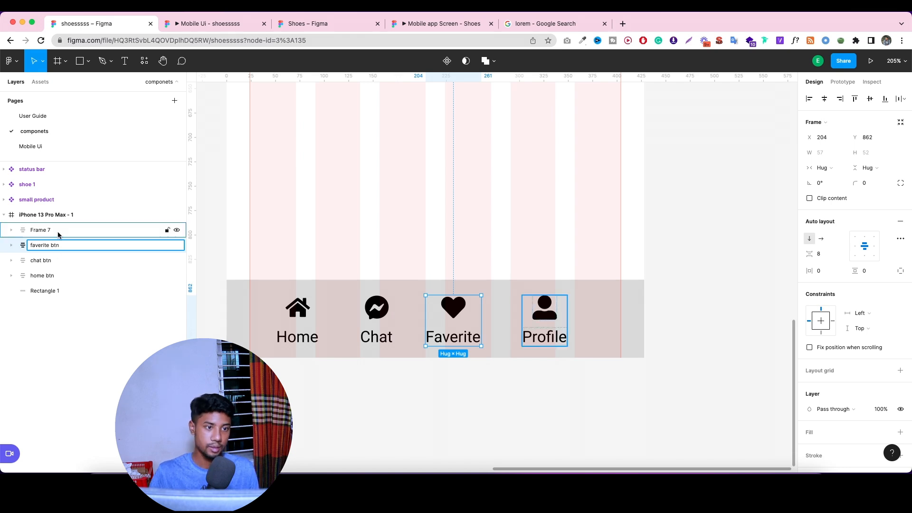
double_click(57, 229)
type("profile btn")
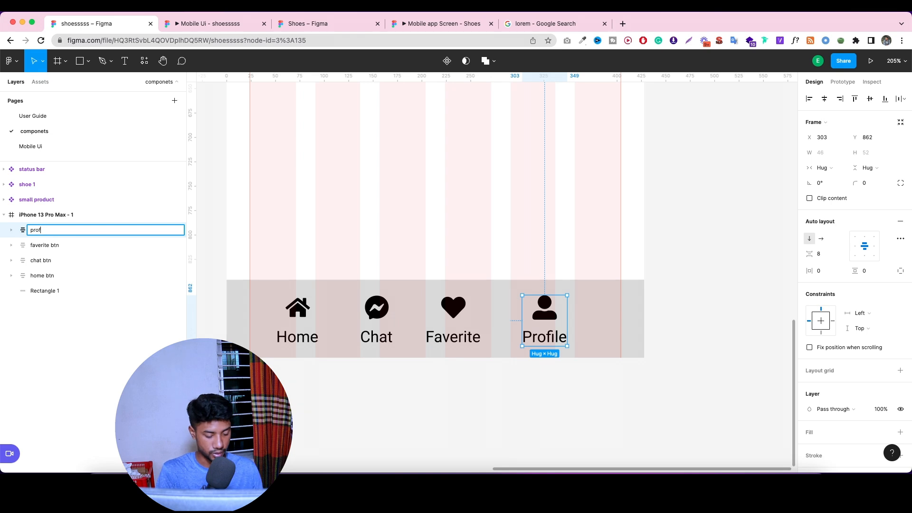
Combine the four navigation buttons into one horizontal auto layout frame with centered alignment.
left_click(53, 275)
left_click(61, 231, "shift")
key("shift+a")
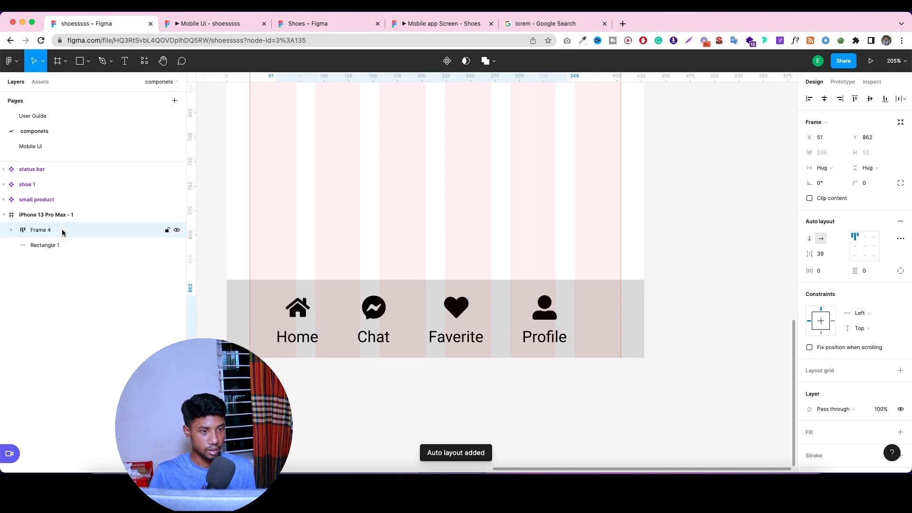
double_click(62, 230)
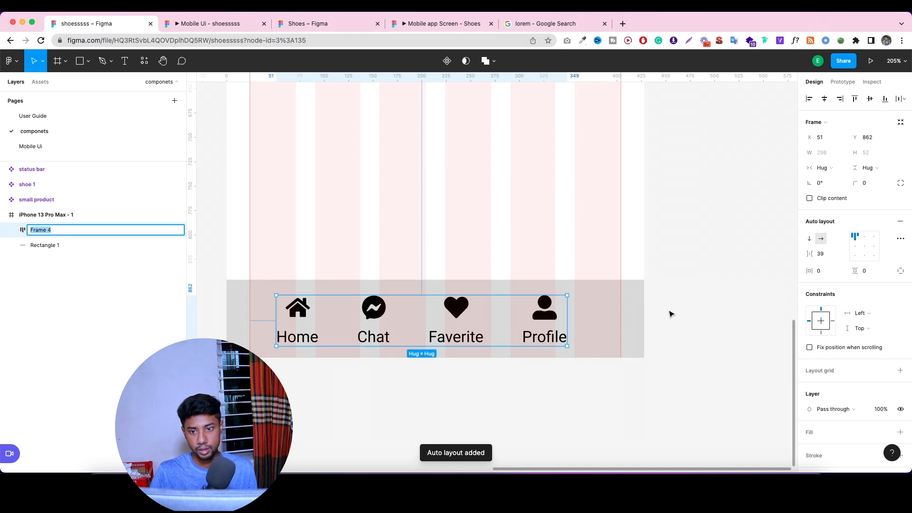
left_click(864, 245)
Set the spacing mode of the navigation buttons' auto layout frame to Space between.
left_click(904, 239)
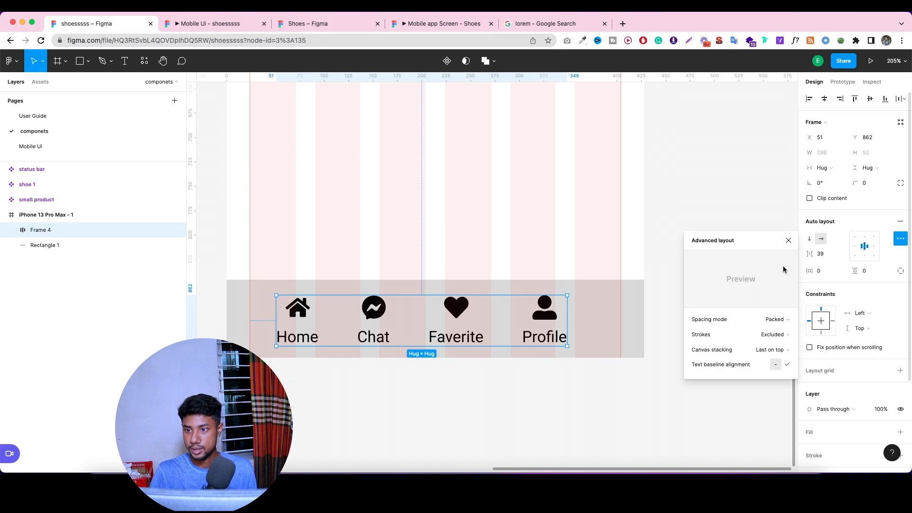
left_click(771, 319)
left_click(764, 328)
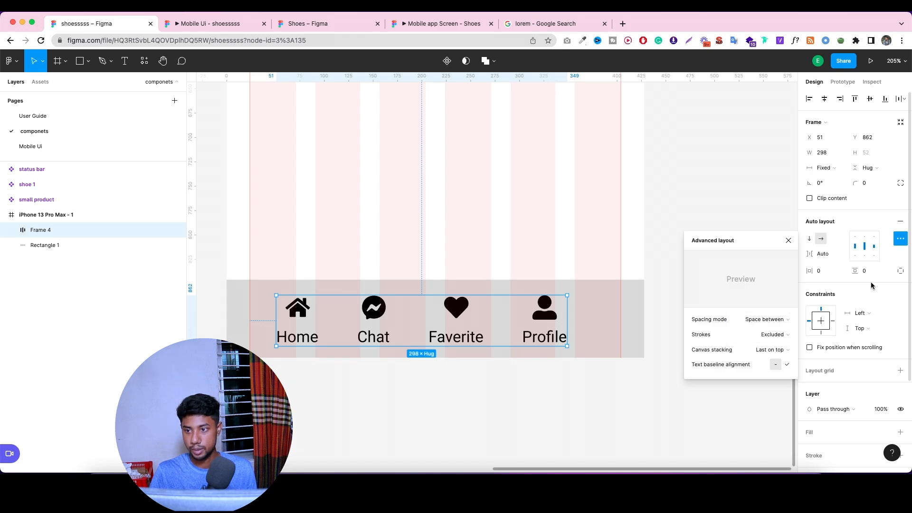
Try a fixed spacing of 0 between the navigation buttons, and return the spacing mode to Space between.
left_click(834, 254)
type("0")
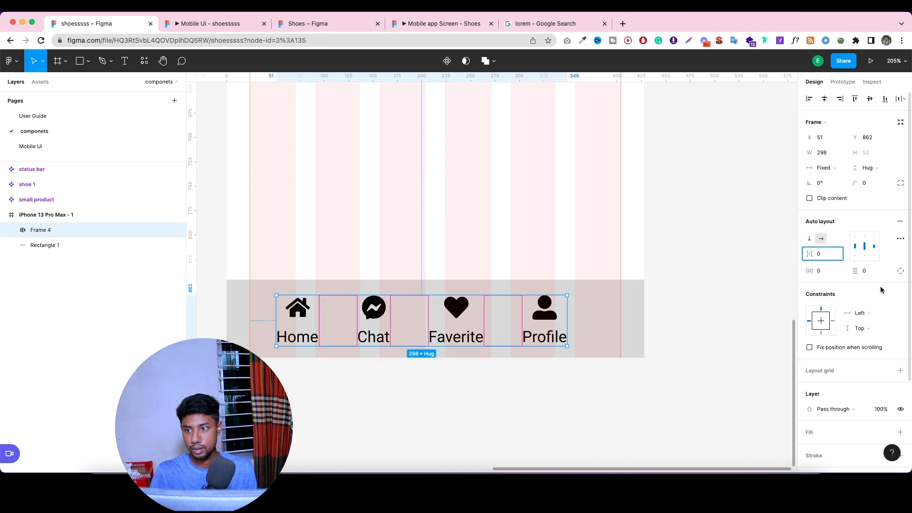
key("Return")
left_click(899, 239)
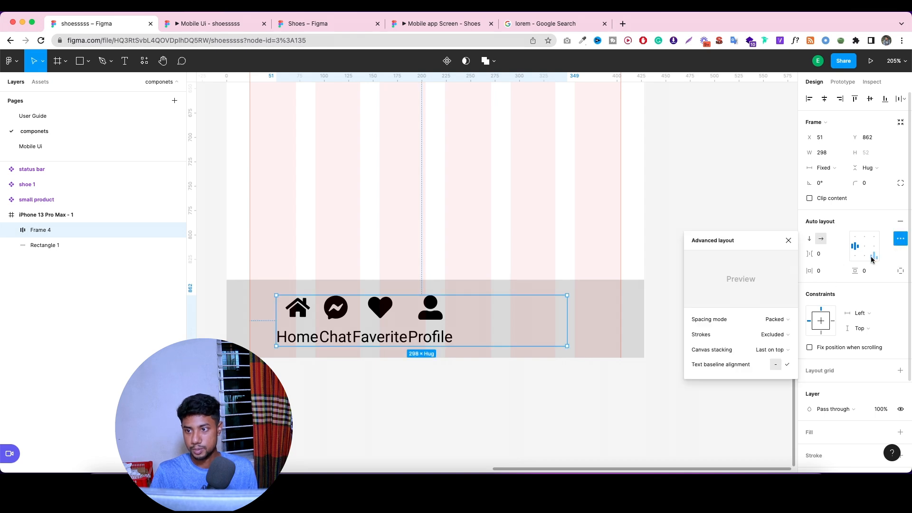
left_click(776, 319)
left_click(771, 330)
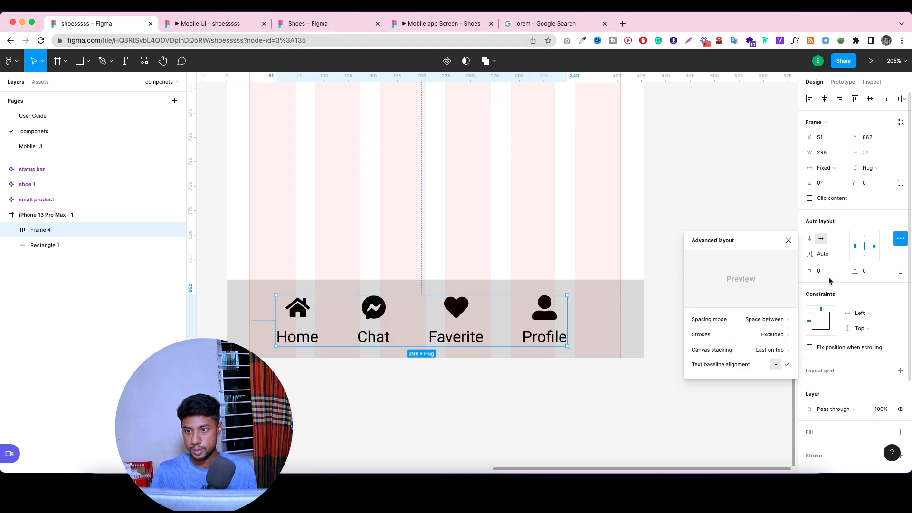
Stretch the navigation buttons' frame to both edges of the grey bar, making it 428 wide.
left_click(866, 248)
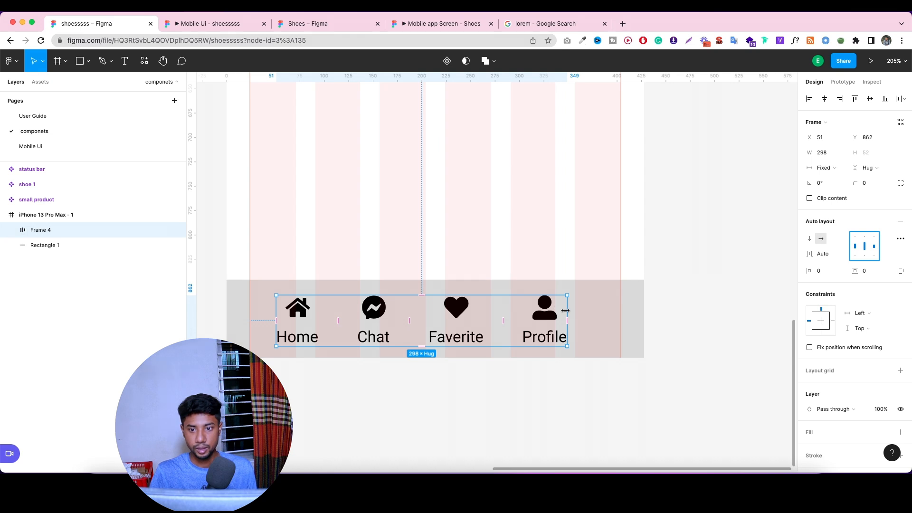
left_click_drag(565, 310, 644, 307)
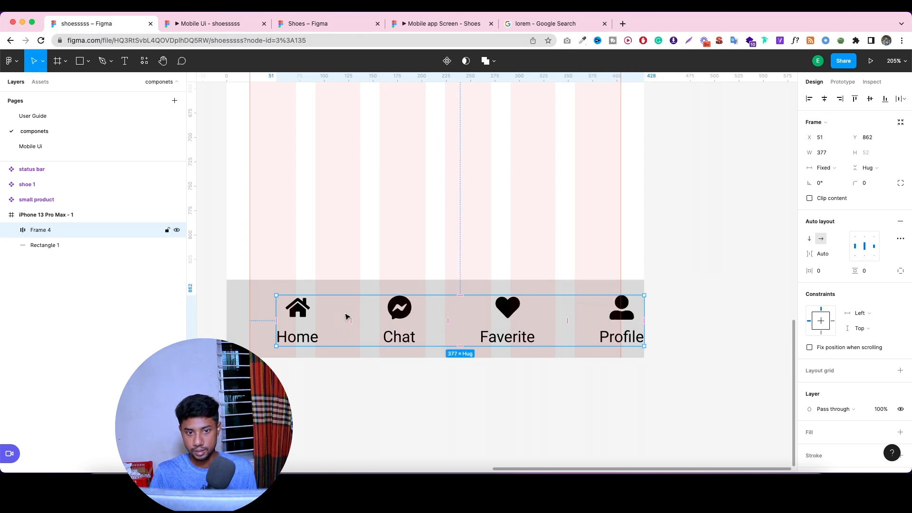
left_click_drag(275, 315, 226, 315)
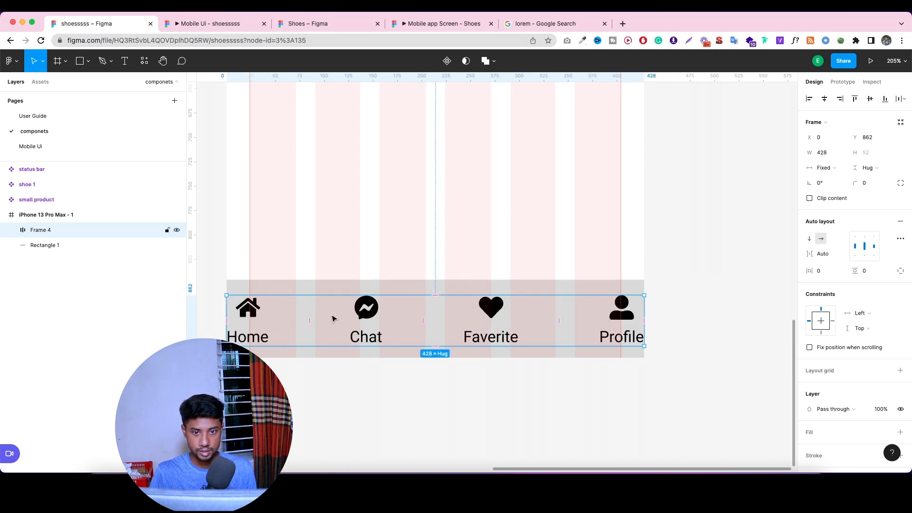
Set the horizontal padding of the navigation buttons' frame to 35.
scroll(759, 308, "down", 5)
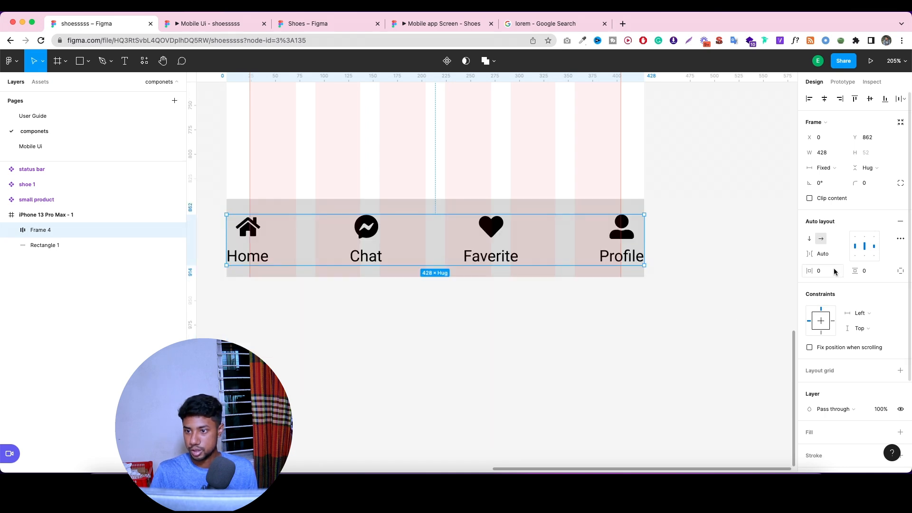
left_click(834, 271)
key("Up")
key("Up")
key("Up")
key("Up")
key("Up")
key("Up")
key("Up")
key("Up")
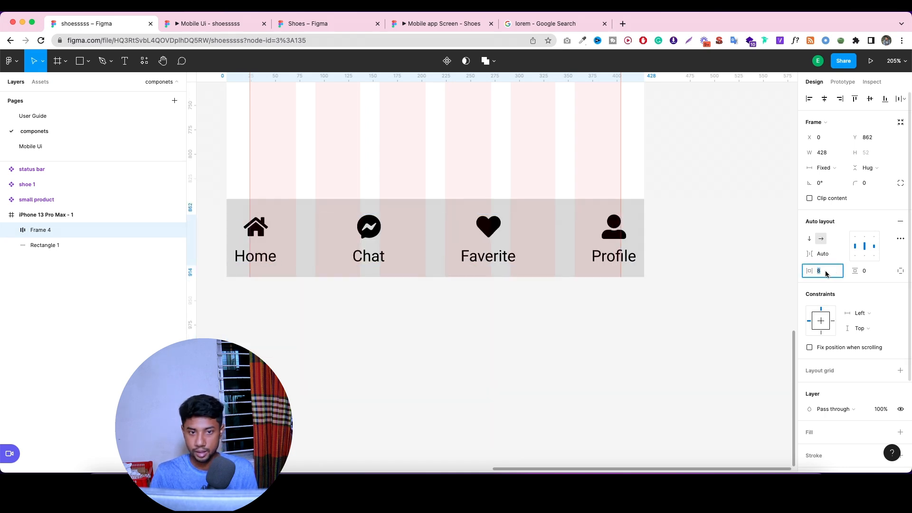
key("Up")
key("Up")
key("Up")
key("Up")
key("Up")
key("Up")
key("Up")
key("Up")
key("Up")
key("Up")
key("Up")
key("Up")
key("Up")
key("Up")
key("Up")
key("Up")
key("Up")
key("Up")
key("Up")
key("Up")
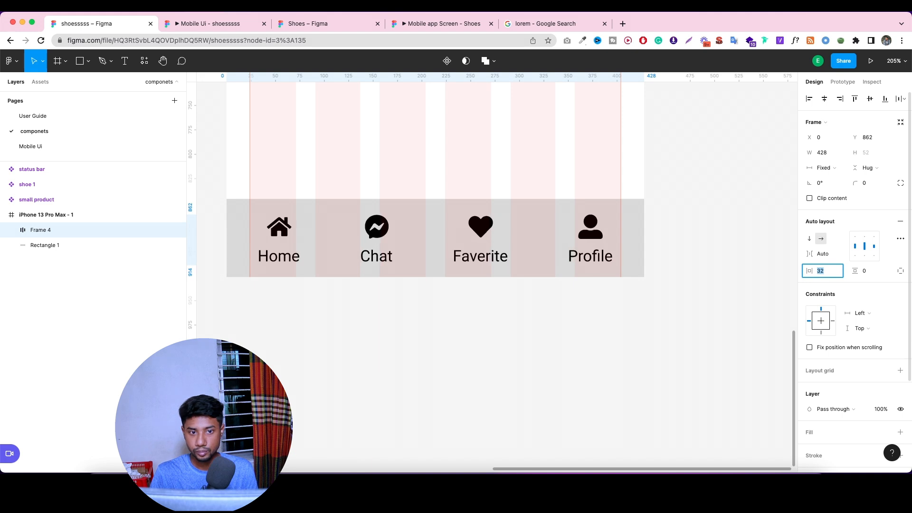
key("Up")
key("Up")
key("Up")
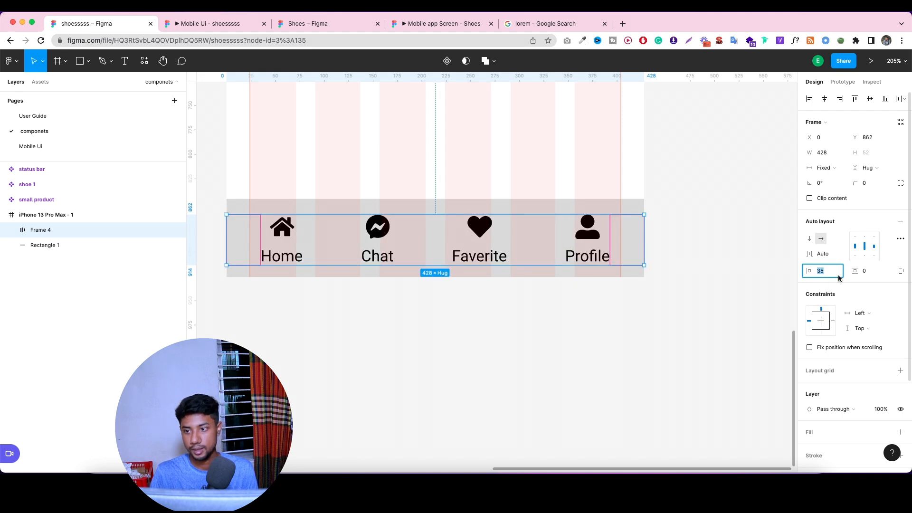
Nudge the navigation buttons' frame up by 2 px to Y 860.
left_click(867, 271)
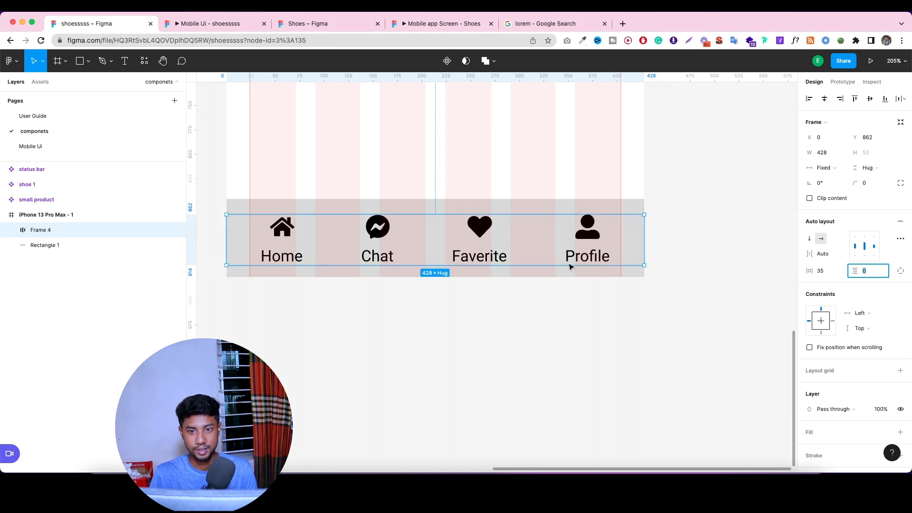
key("Escape")
key("Up")
key("Up")
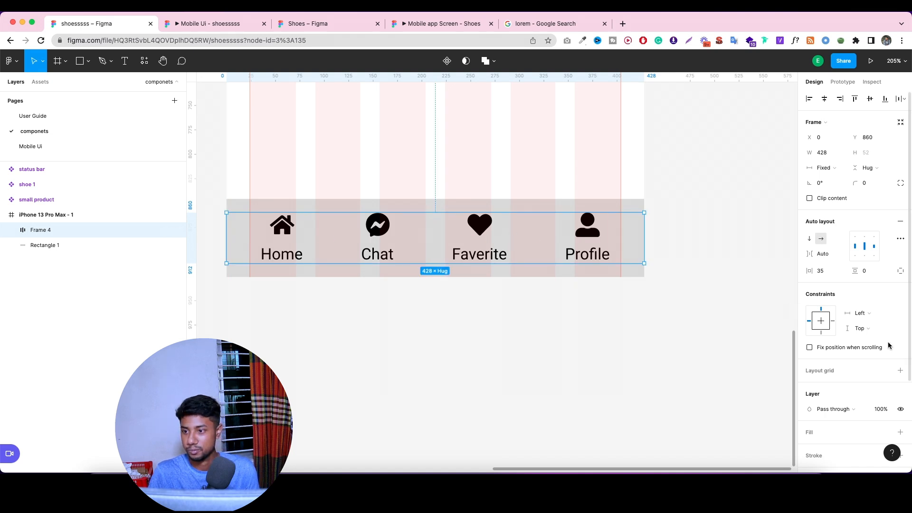
Try recoloring the black icons and labels with the white color style, and undo the change.
scroll(878, 373, "down", 4)
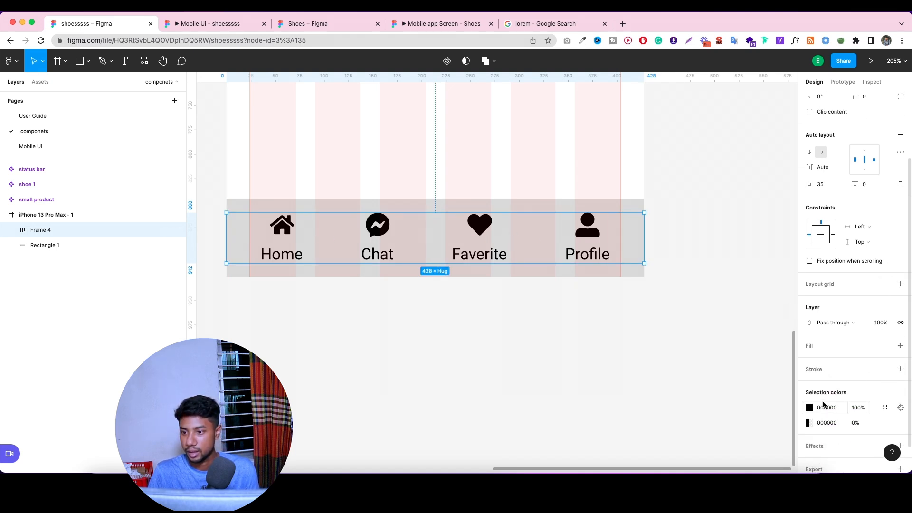
left_click(886, 408)
left_click(755, 366)
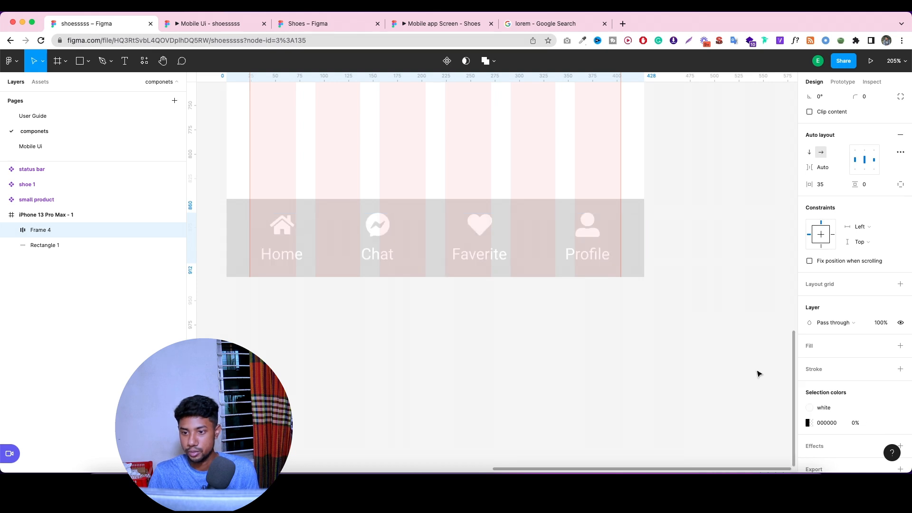
key("super+z")
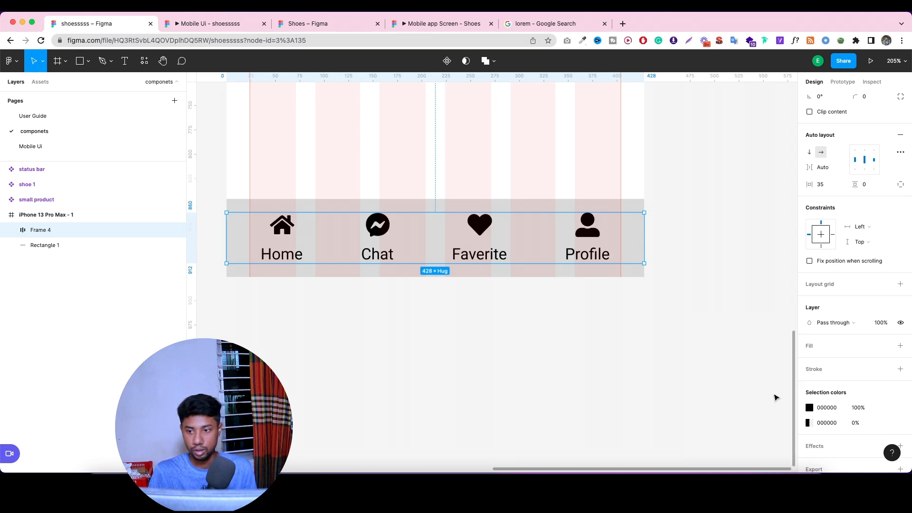
Fill the navigation buttons' frame with the white color style.
left_click(885, 345)
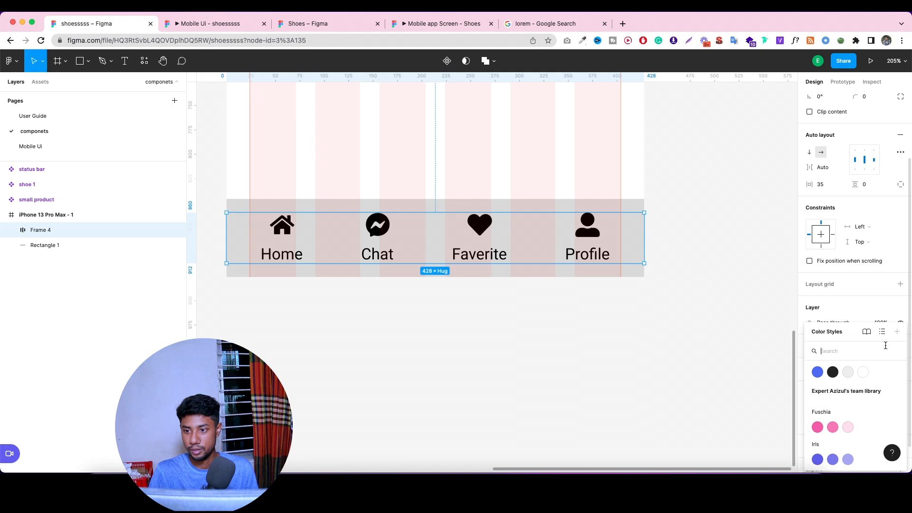
left_click(864, 373)
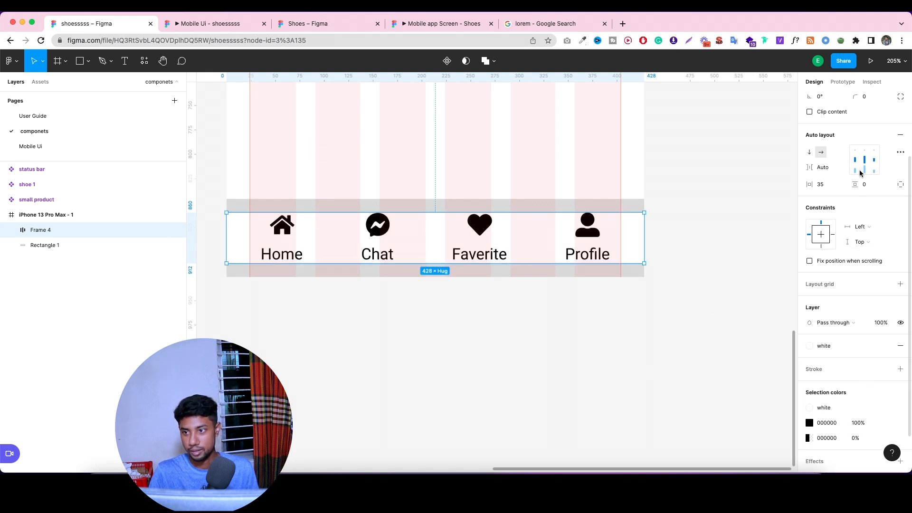
Increase the vertical padding of the navigation buttons' frame to 27.
left_click(867, 184)
scroll(854, 218, "up", 3)
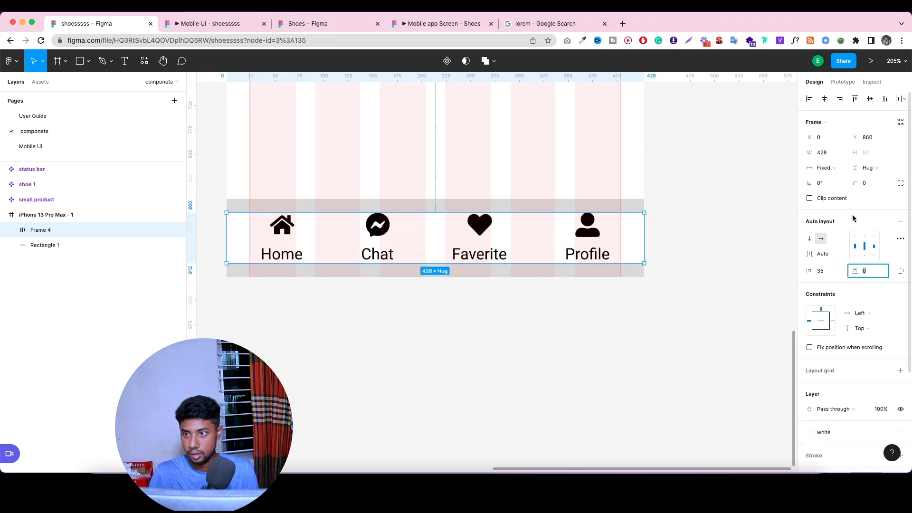
key("Up")
key("Up")
key("Up")
key("Up")
key("Up")
key("Up")
key("Up")
key("Up")
key("Up")
key("Up")
key("Up")
key("Up")
key("Up")
key("Up")
key("Up")
key("Up")
key("Up")
key("Up")
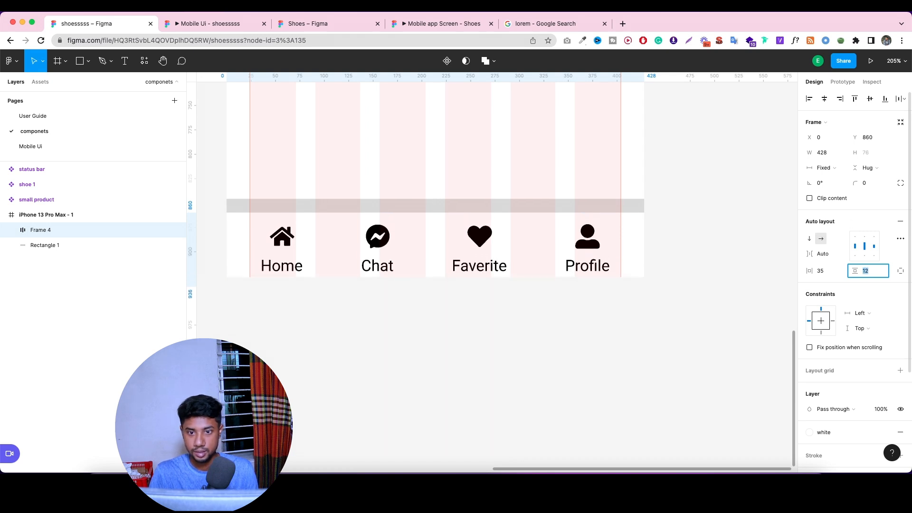
key("Up")
key("Up")
key("Up")
key("Up")
key("Up")
key("Up")
key("Up")
key("Up")
key("Up")
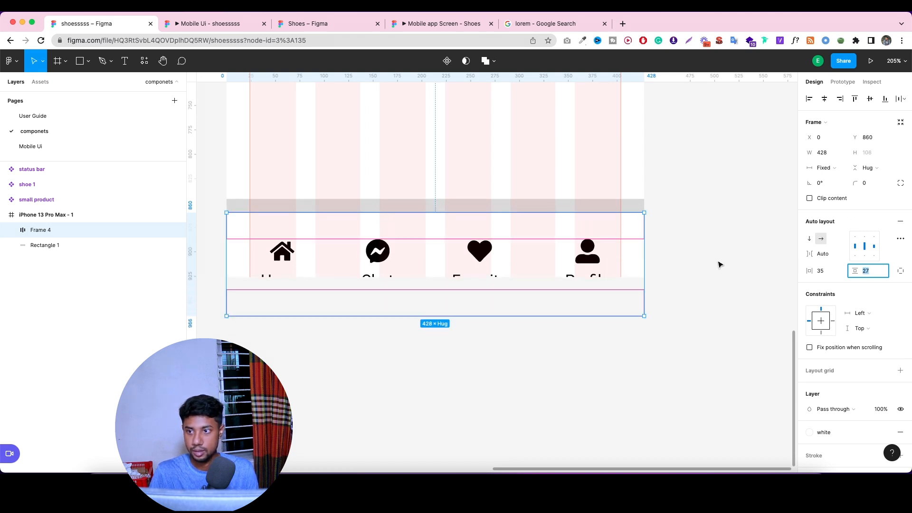
Reduce the vertical padding of the navigation buttons' frame to 19 and move the frame up to Y 841.
key("Down")
key("Down")
key("Down")
key("Down")
key("Down")
key("Down")
key("Down")
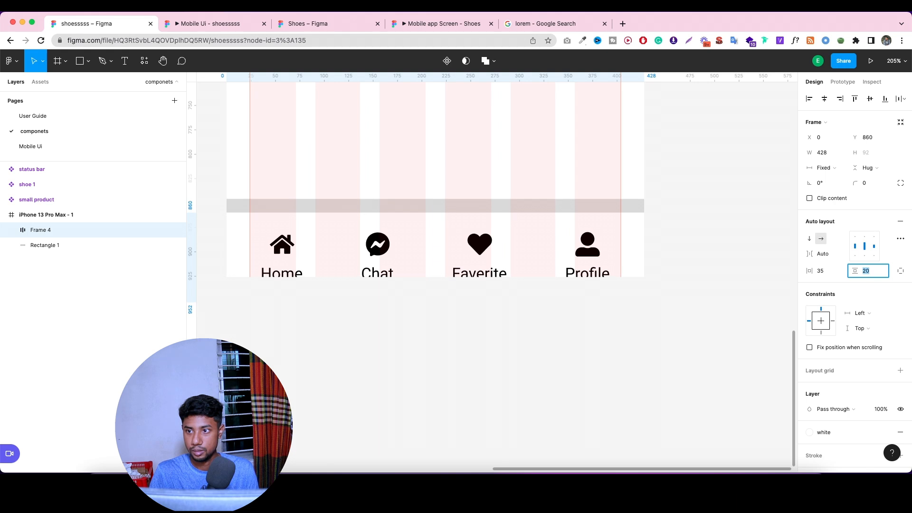
key("Down")
left_click_drag(544, 243, 548, 227)
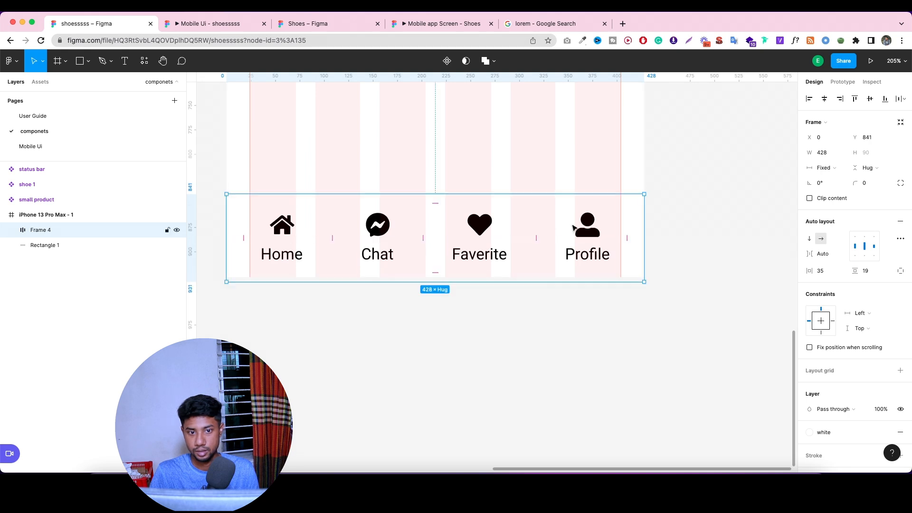
Tighten the vertical padding of the navigation buttons' frame to 15.
left_click(868, 271)
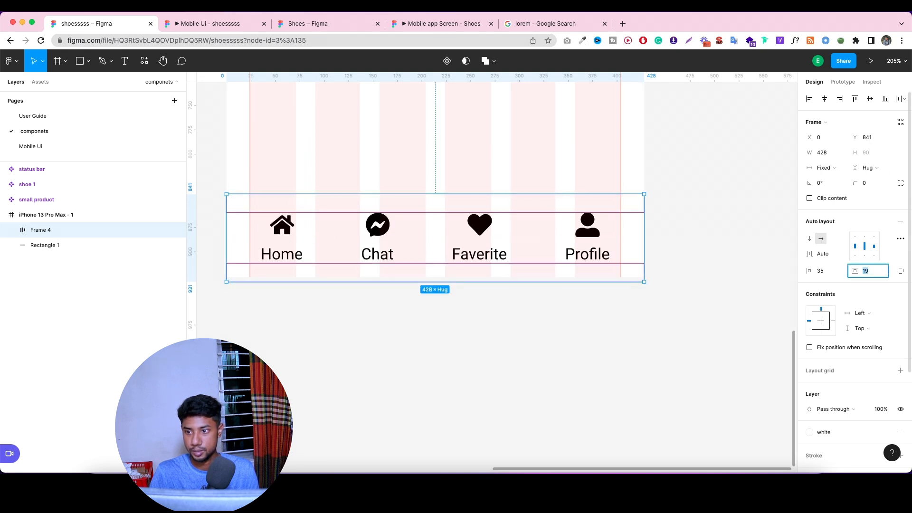
key("Down")
key("Down")
key("Down")
key("Down")
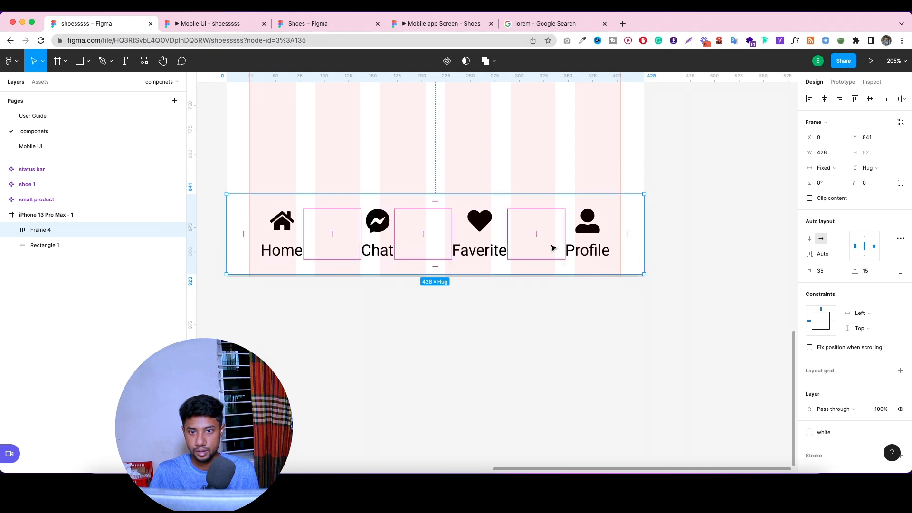
Delete the gray rectangle behind the navigation buttons and place their frame at the phone frame's bottom edge, at Y 844.
left_click_drag(554, 249, 548, 299)
left_click(548, 216)
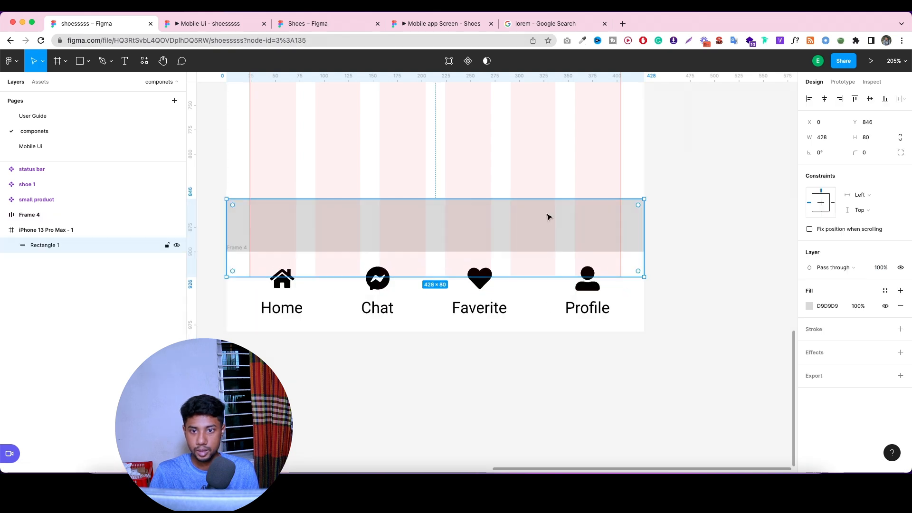
key("Delete")
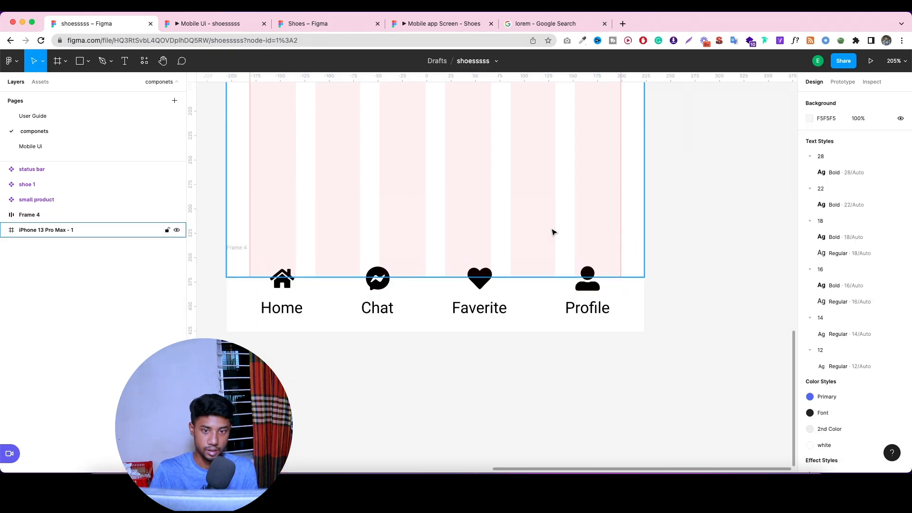
left_click_drag(546, 301, 546, 249)
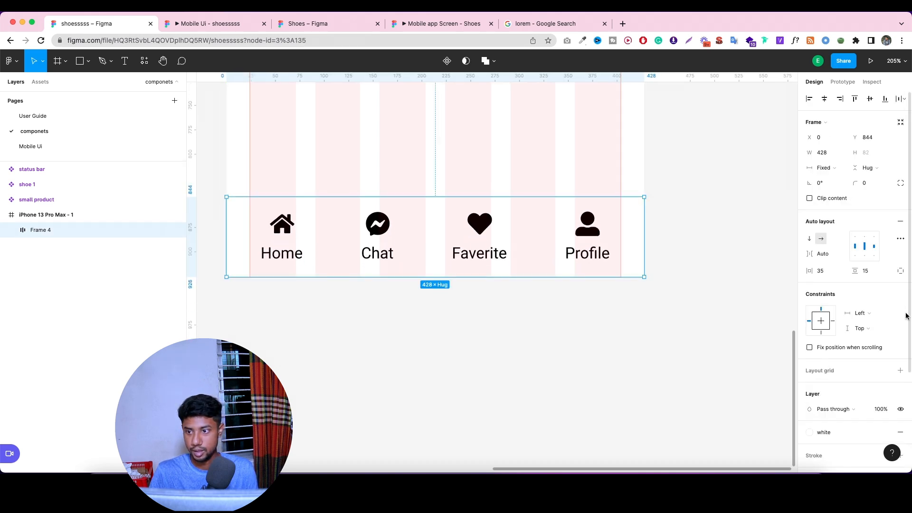
Apply the Shadow1 effect style to the navigation buttons' frame.
left_click(867, 272)
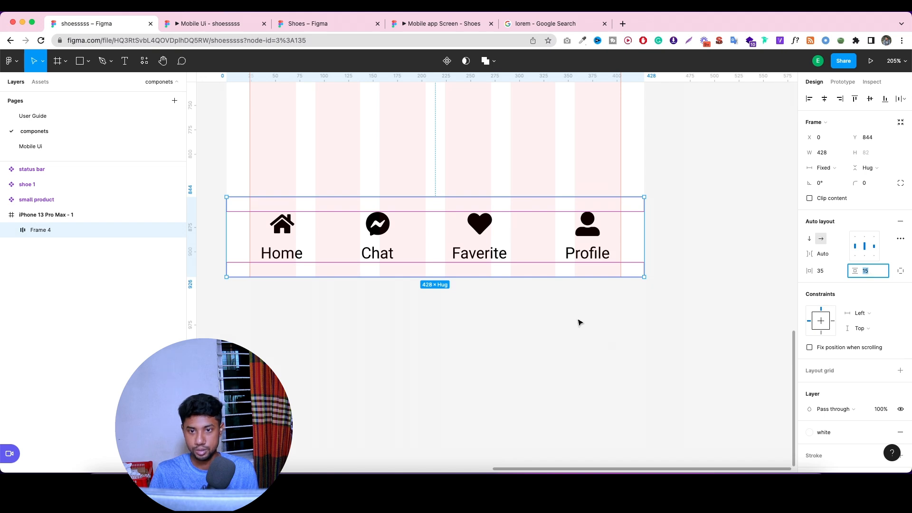
scroll(886, 414, "down", 5)
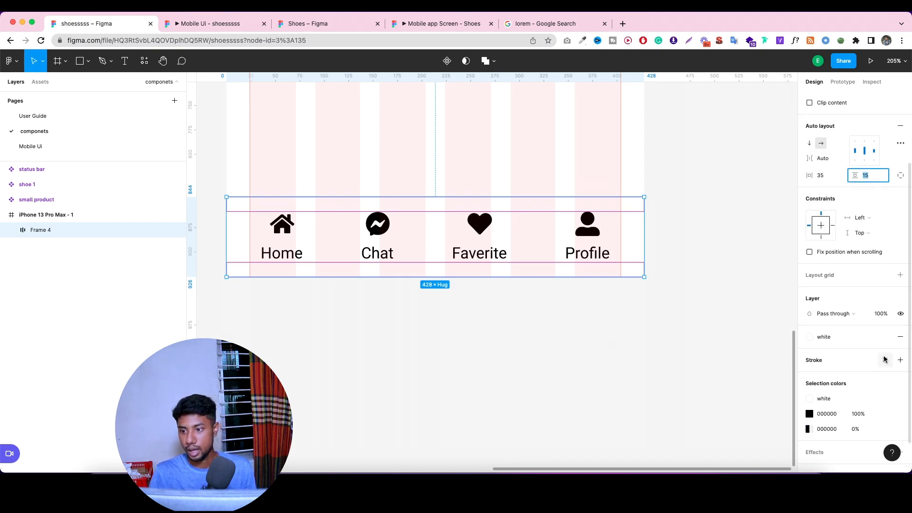
left_click(885, 414)
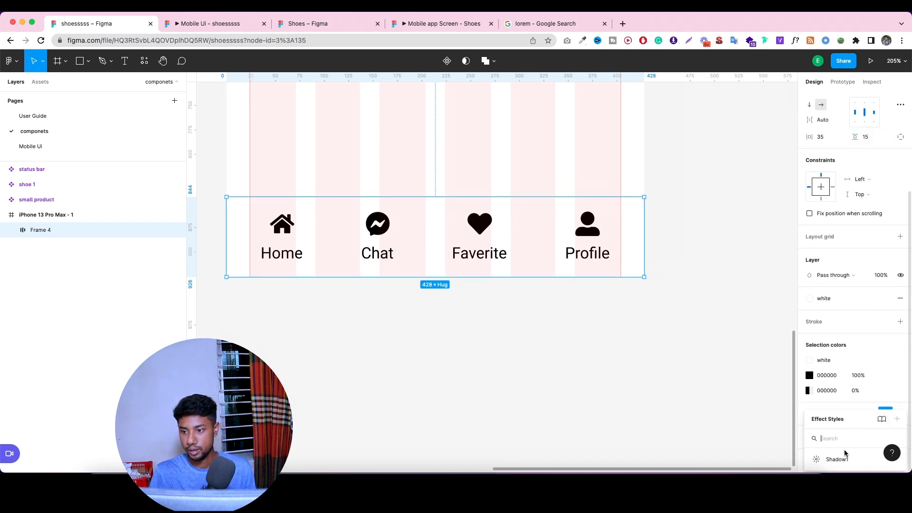
left_click(843, 457)
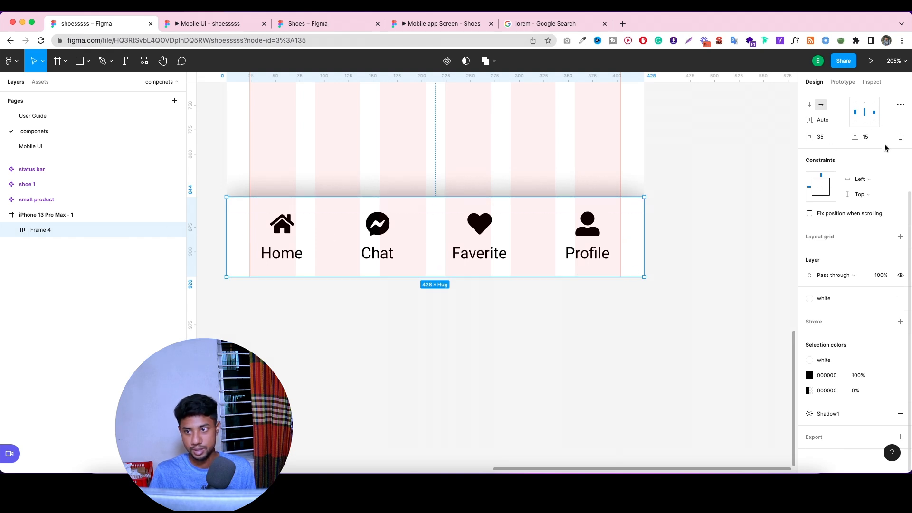
left_click(731, 192)
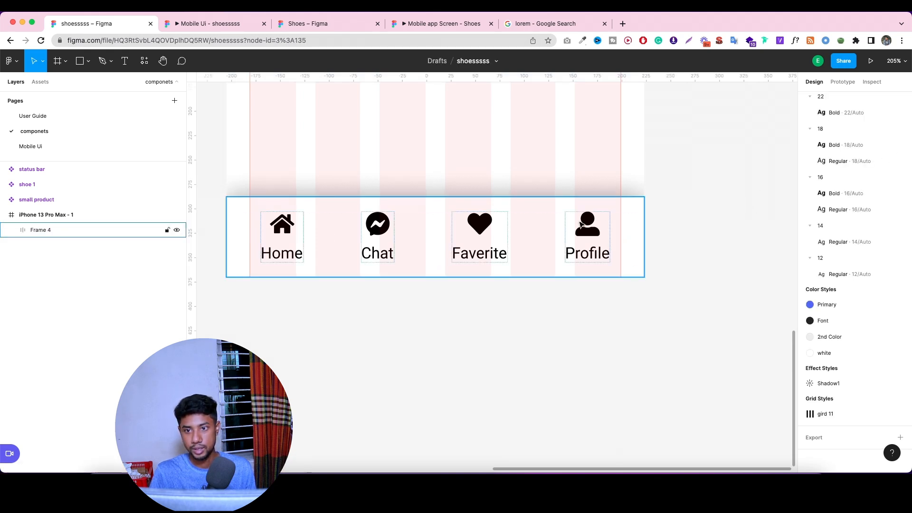
Round only the top-left and top-right corners of the navigation buttons' frame with a radius of 50.
left_click(591, 226)
scroll(855, 148, "up", 5)
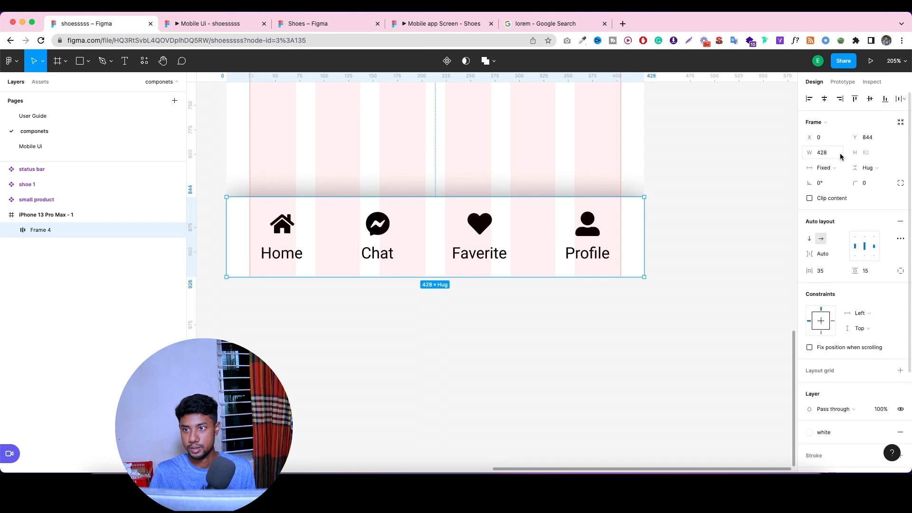
left_click(901, 185)
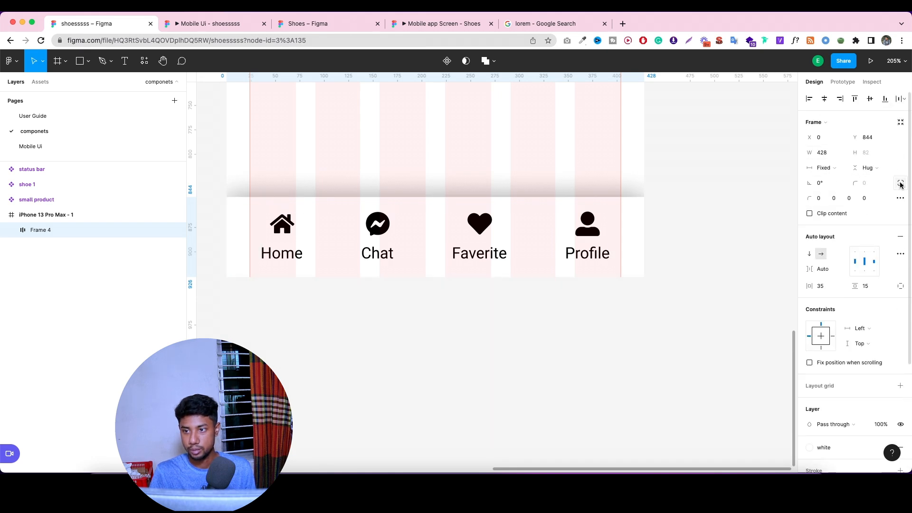
left_click(904, 184)
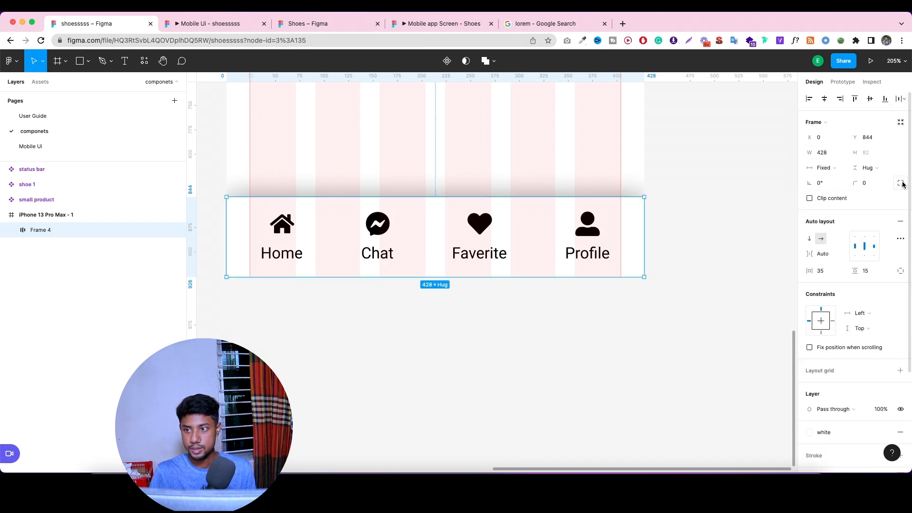
left_click(904, 184)
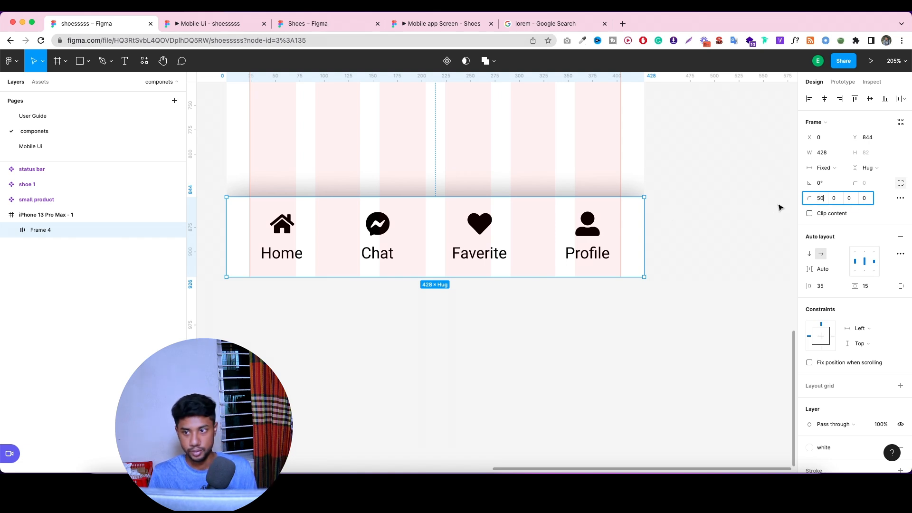
left_click(837, 199)
type("5")
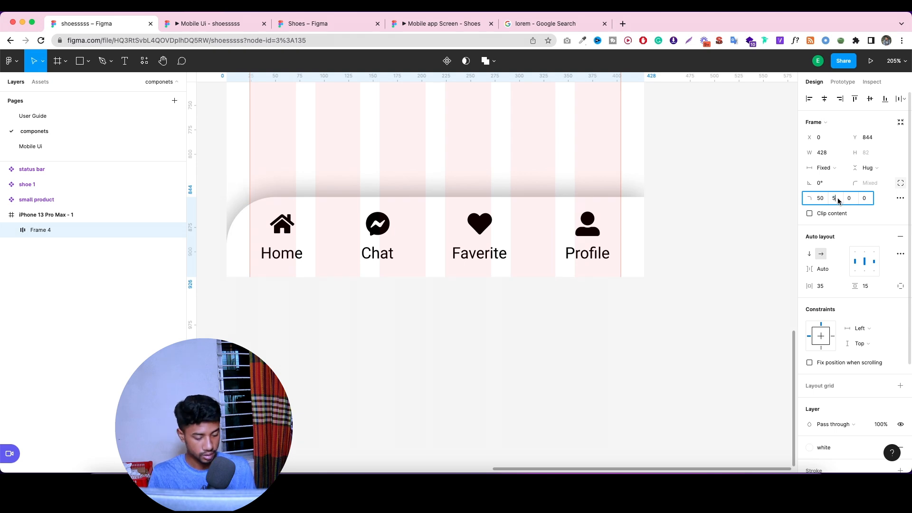
type("0")
left_click(781, 193)
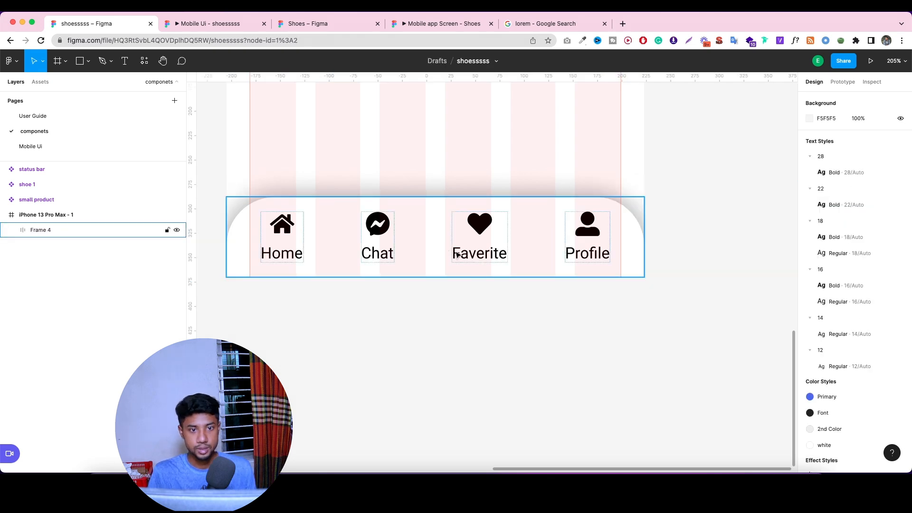
Set the horizontal padding of the navigation buttons' frame to 47.
scroll(518, 255, "down", 5)
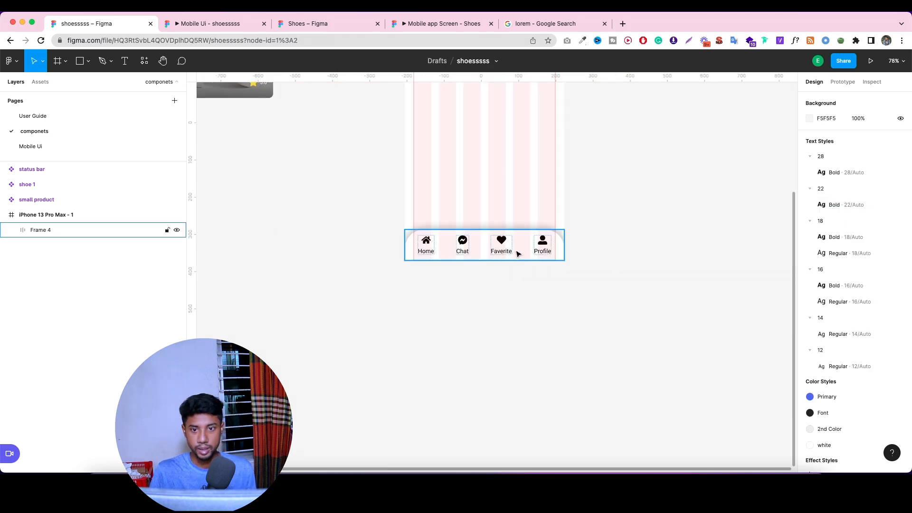
left_click(542, 251)
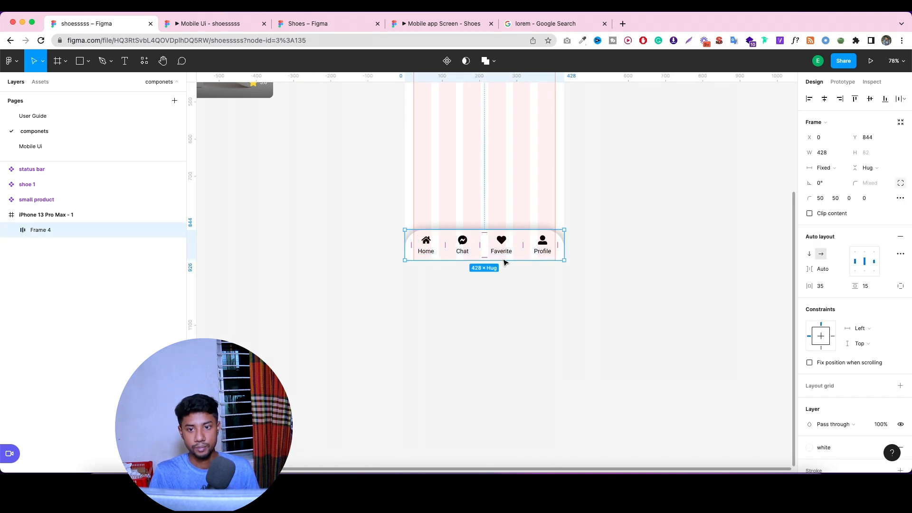
left_click(825, 286)
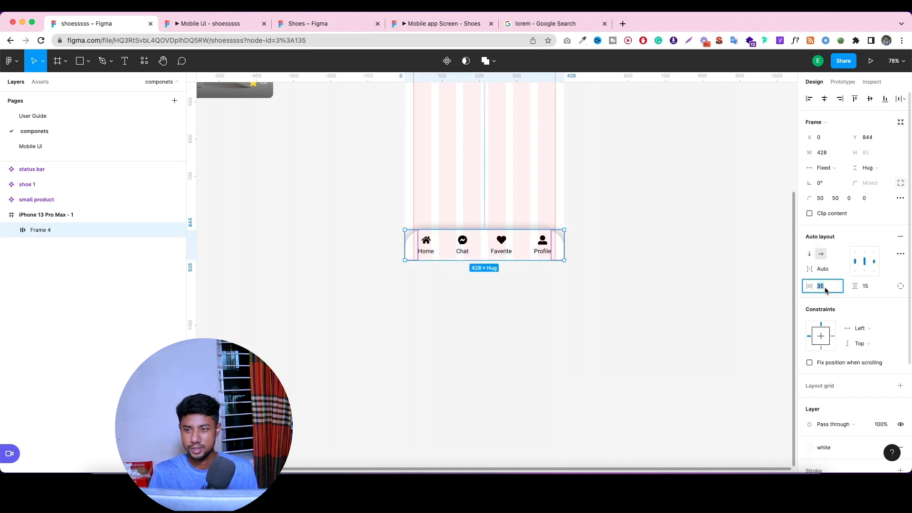
key("Up")
key("Up")
key("Up")
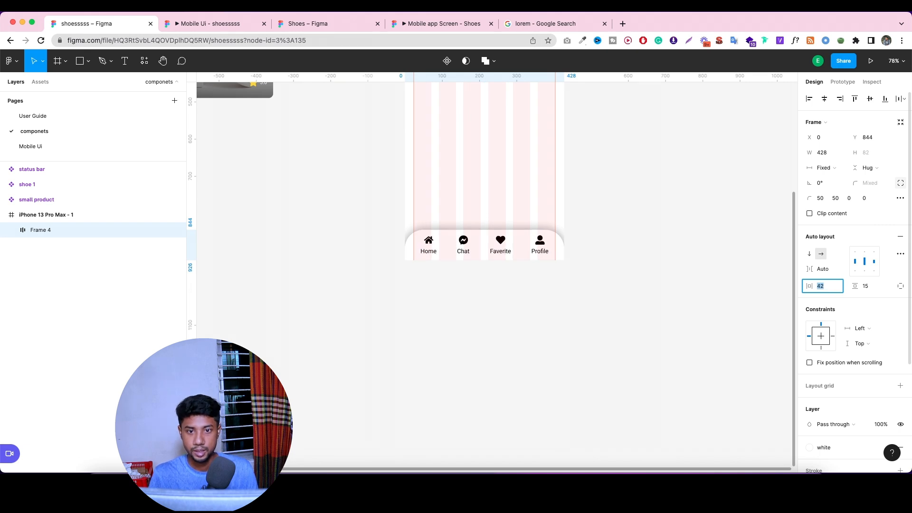
key("Up")
key("Up")
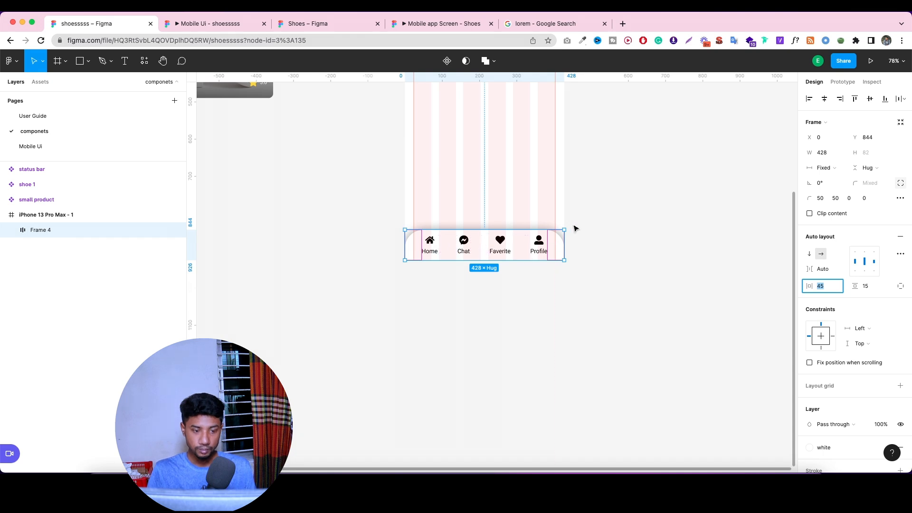
scroll(558, 218, "up", 5)
scroll(558, 223, "down", 3)
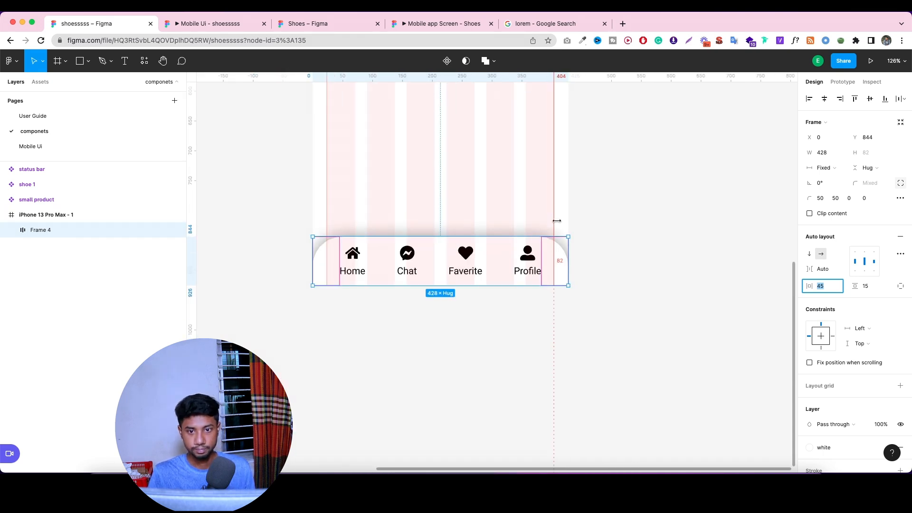
key("Up")
key("Up")
key("Up")
key("Up")
key("Up")
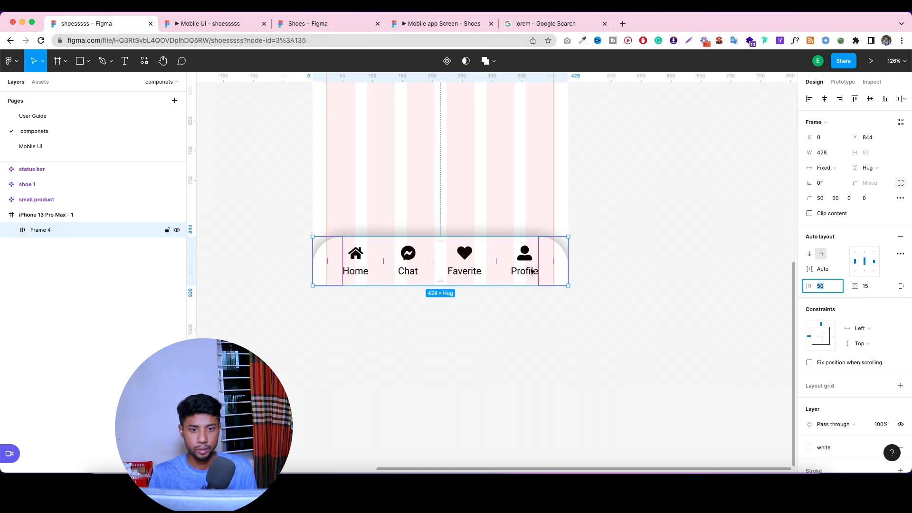
key("Down")
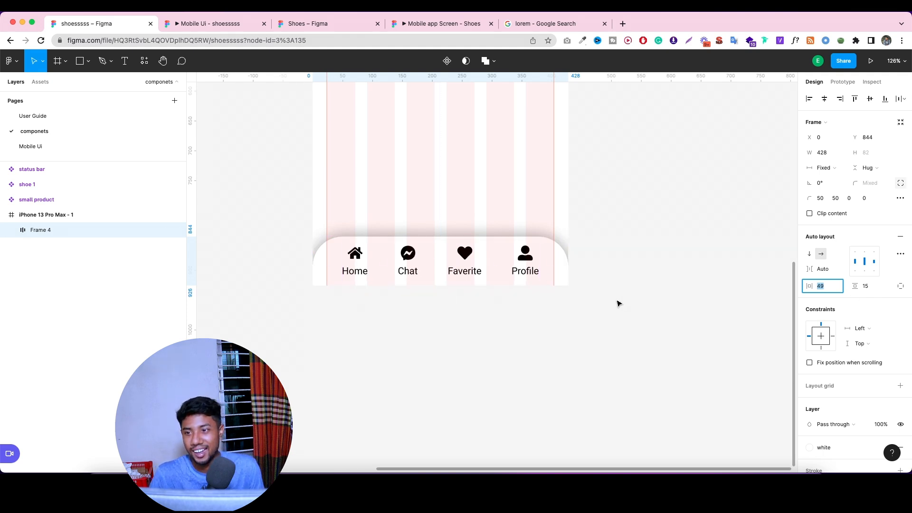
key("Down")
key("Down")
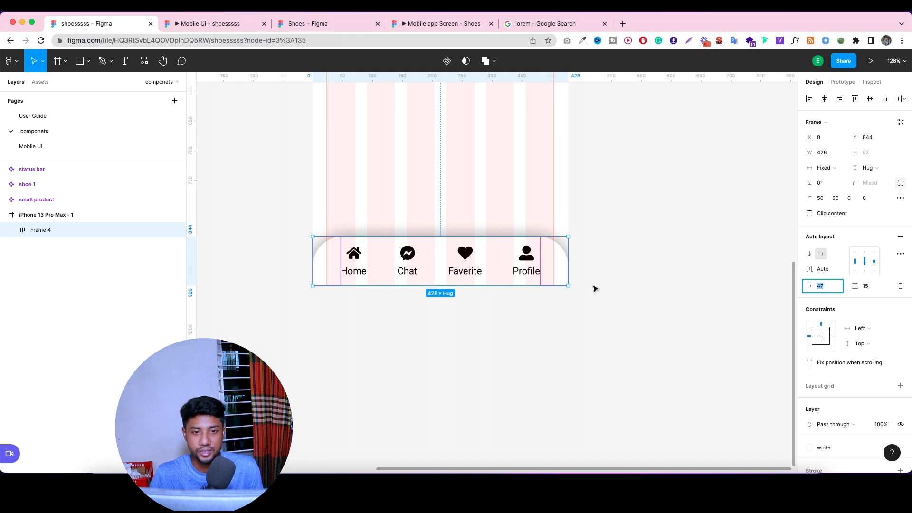
left_click(594, 288)
Rename the navigation buttons' frame as nav.
left_click(92, 232)
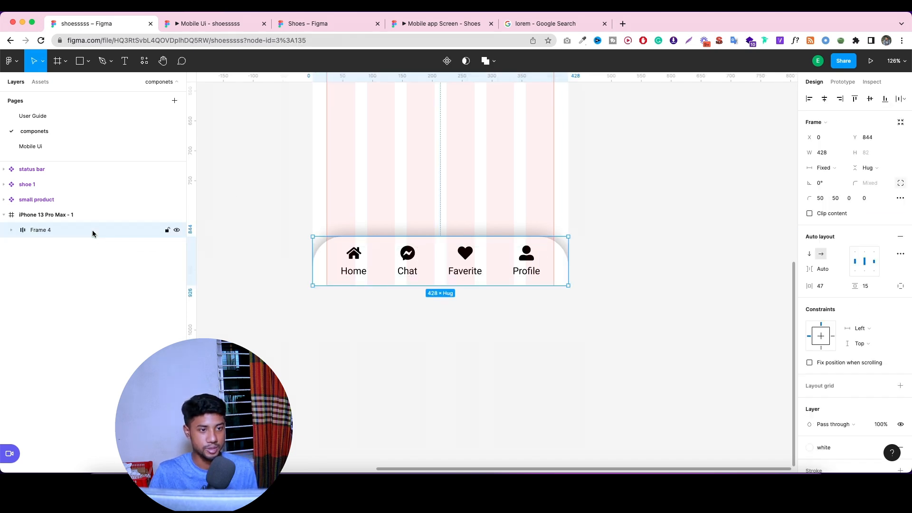
double_click(93, 233)
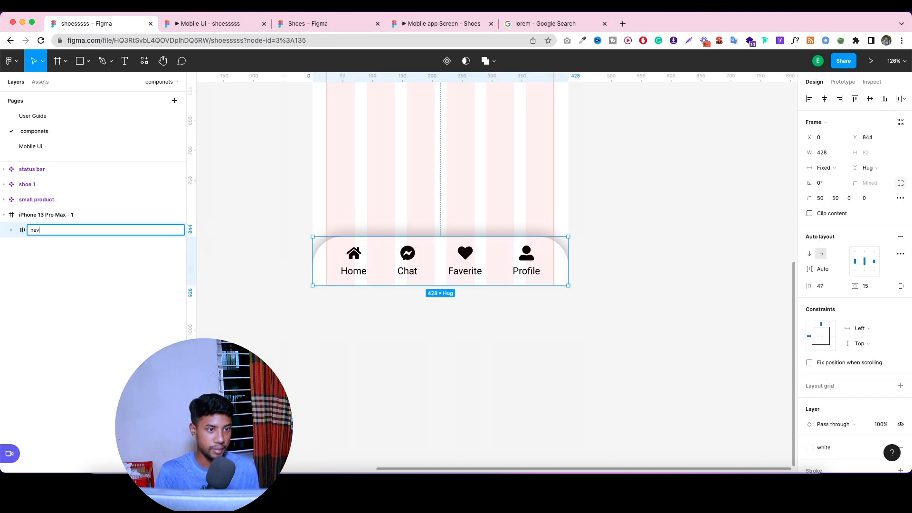
key("Return")
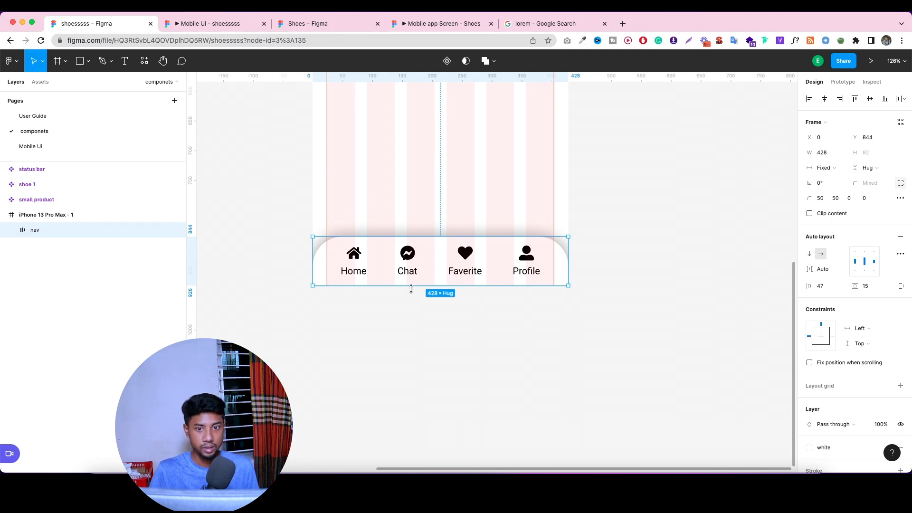
Move the nav frame out of the phone frame to X -810, Y 147 below the shoe card and turn it into a component.
scroll(365, 263, "down", 10)
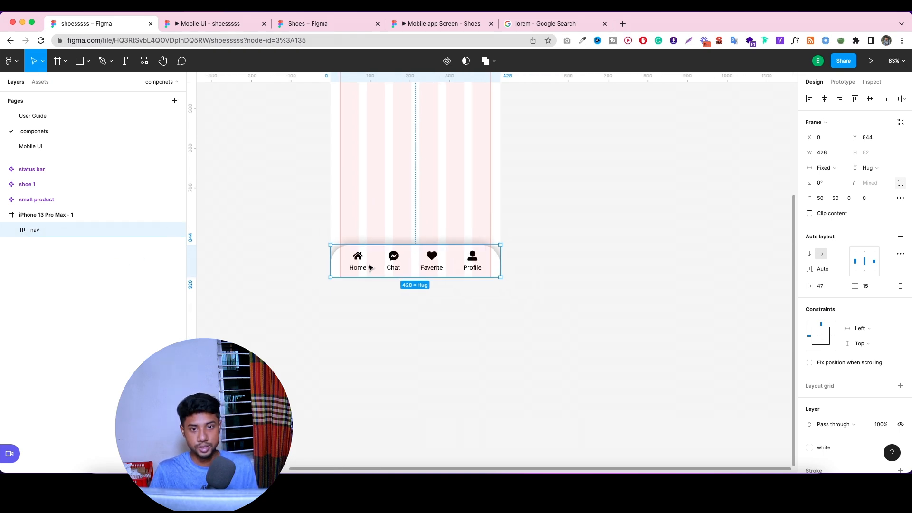
scroll(384, 280, "up", 10)
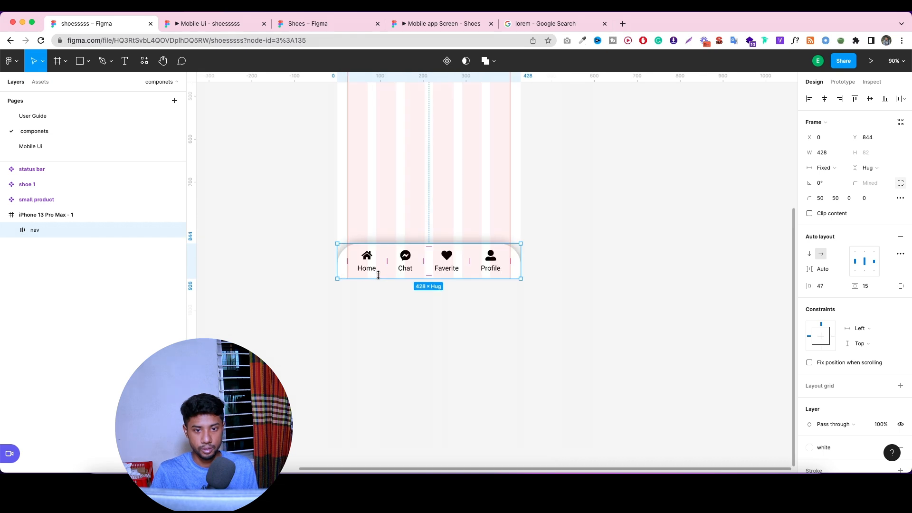
left_click_drag(386, 269, 259, 212)
scroll(390, 251, "down", 2)
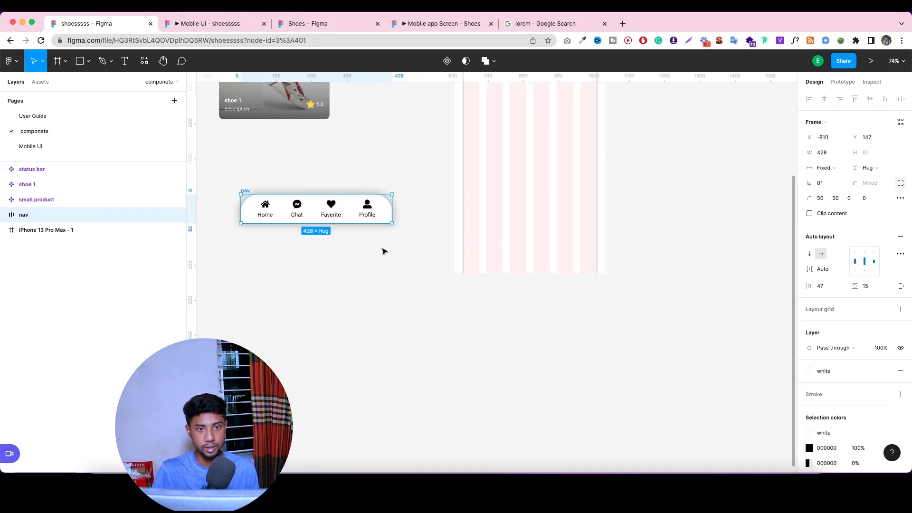
left_click(447, 60)
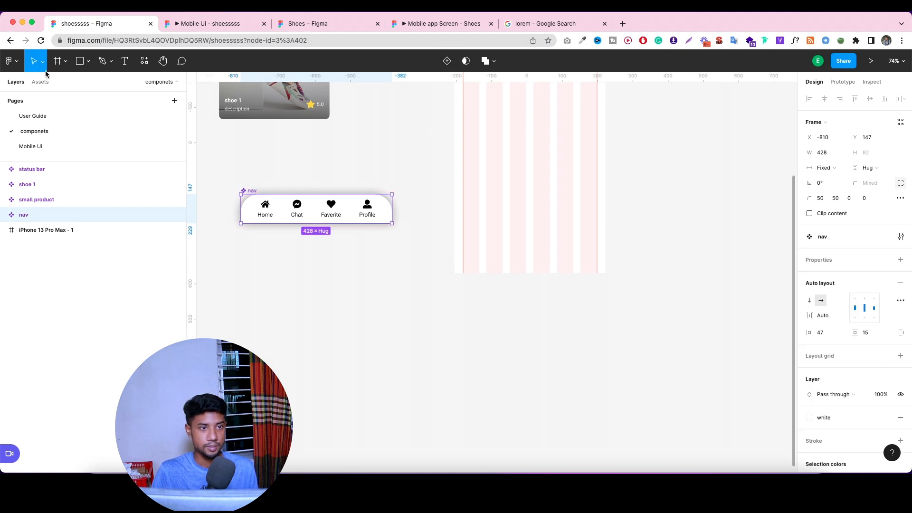
On the Mobile Ui page, place an instance of the nav component along the homepage frame's bottom edge at X 0, Y 843.
left_click(34, 147)
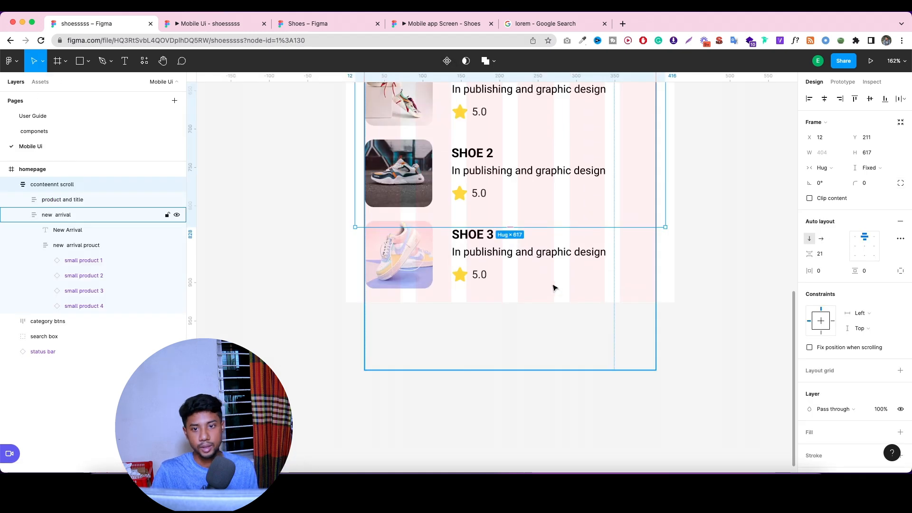
scroll(559, 276, "down", 5)
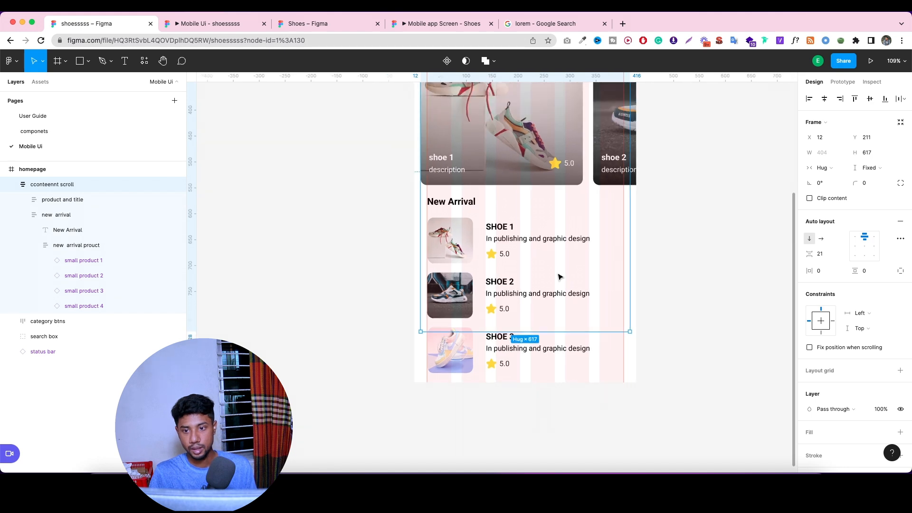
scroll(559, 276, "up", 2)
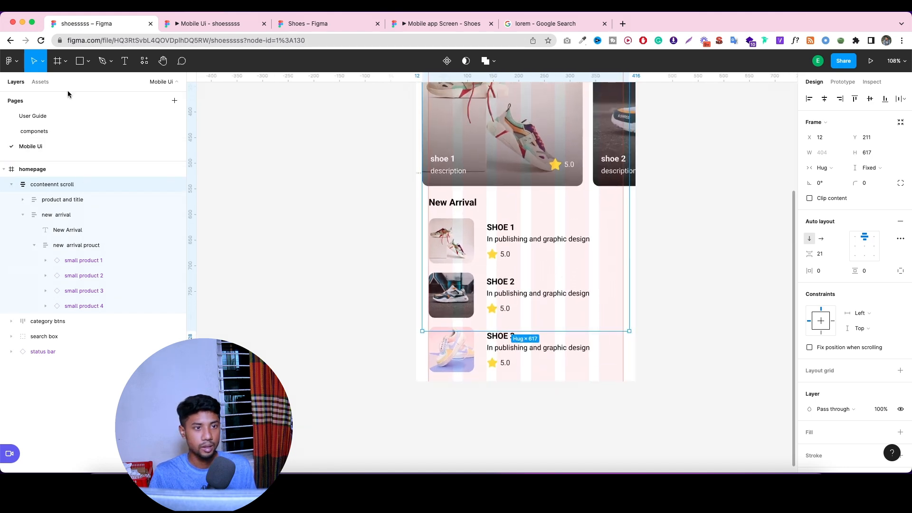
left_click(40, 82)
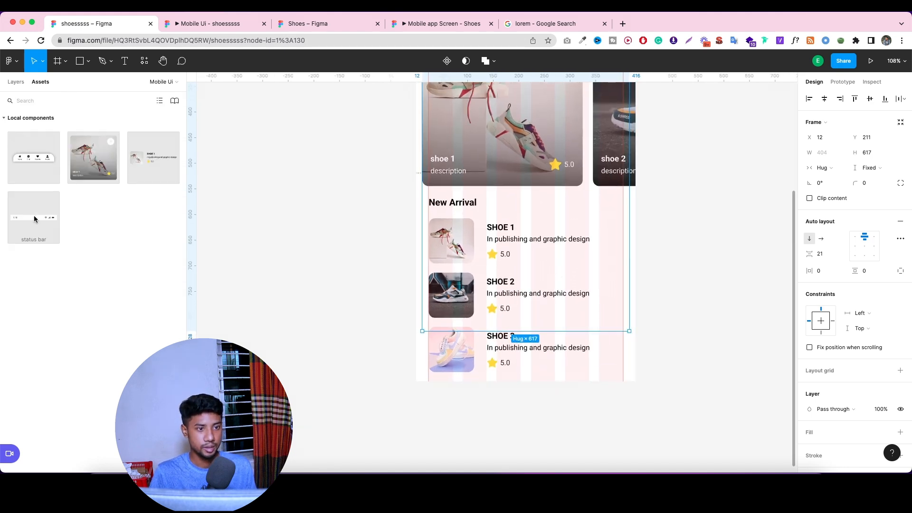
left_click_drag(28, 163, 572, 406)
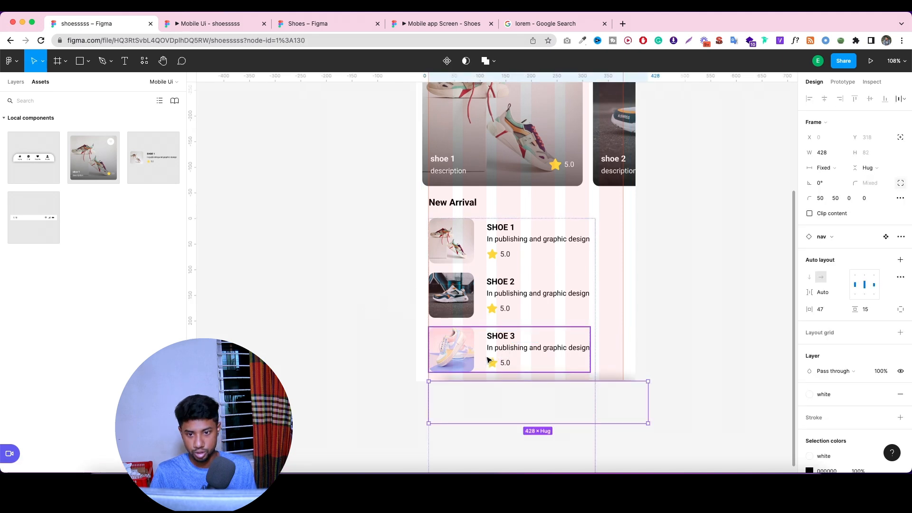
key("Delete")
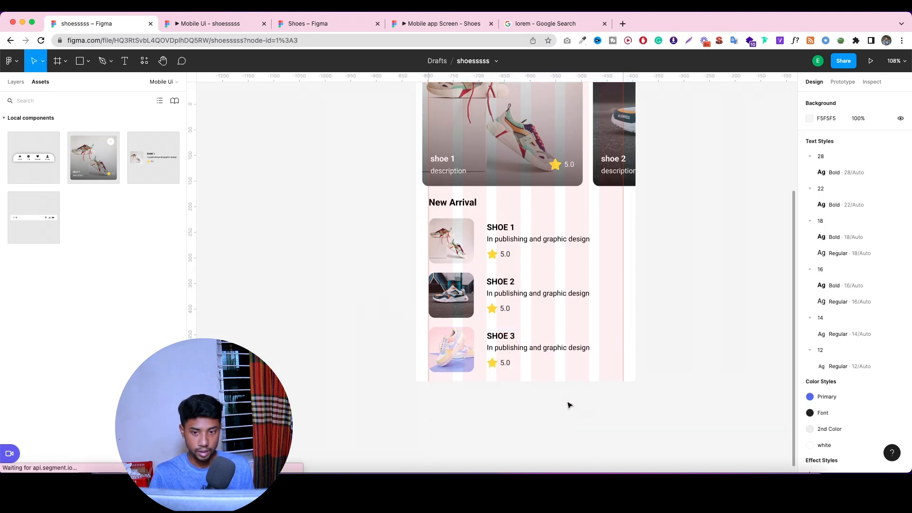
left_click_drag(79, 206, 524, 346)
scroll(382, 298, "down", 3)
left_click(611, 331)
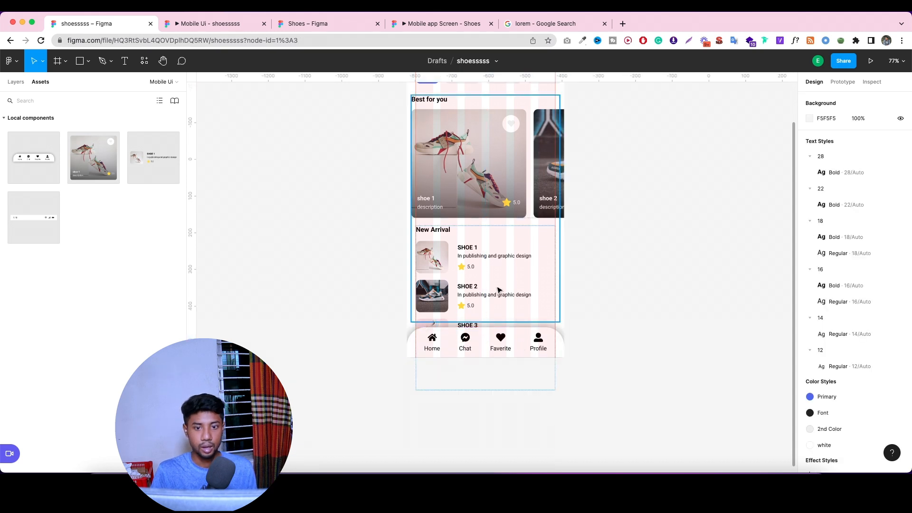
scroll(498, 290, "up", 5)
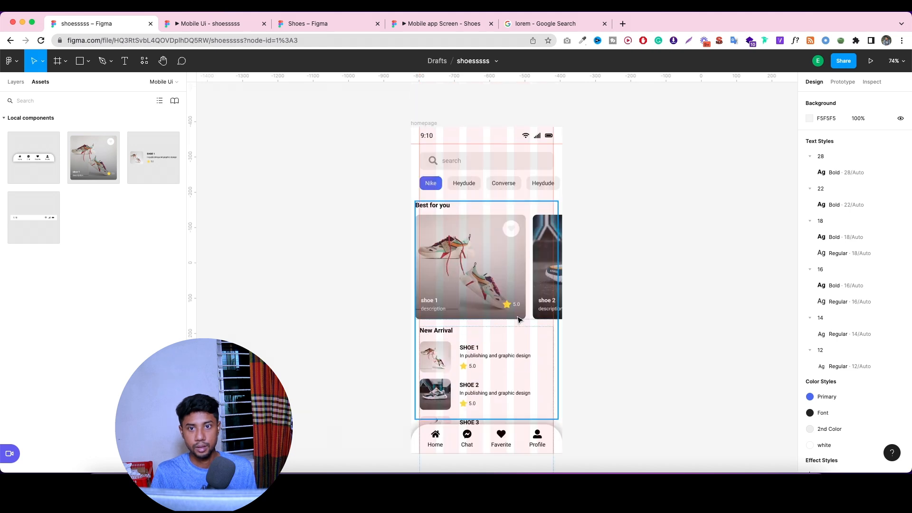
Check in the prototype preview how the homepage content scrolls against the nav bar, status bar, search box and category buttons.
left_click(16, 81)
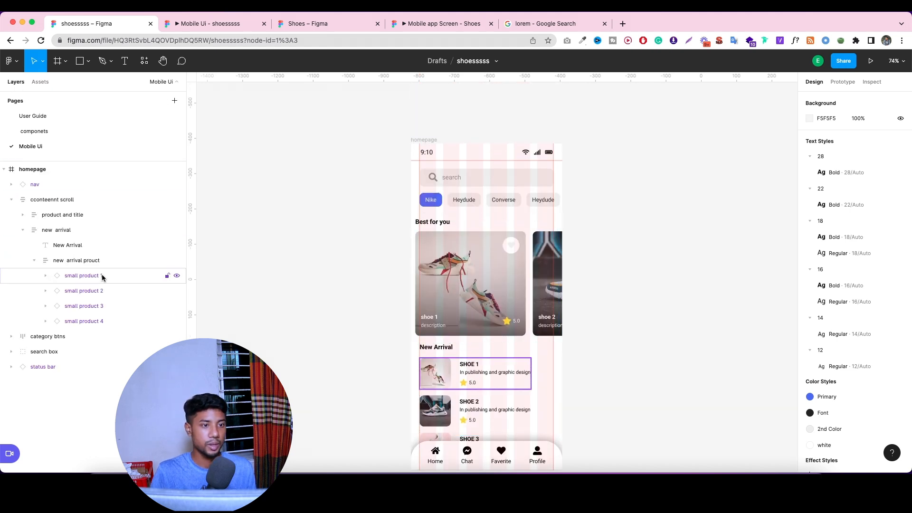
left_click(35, 174)
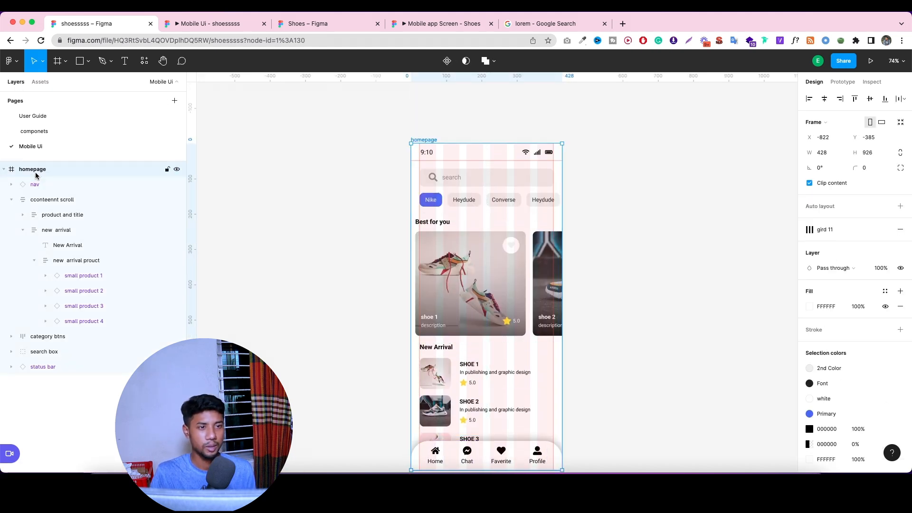
left_click(179, 24)
scroll(449, 273, "down", 3)
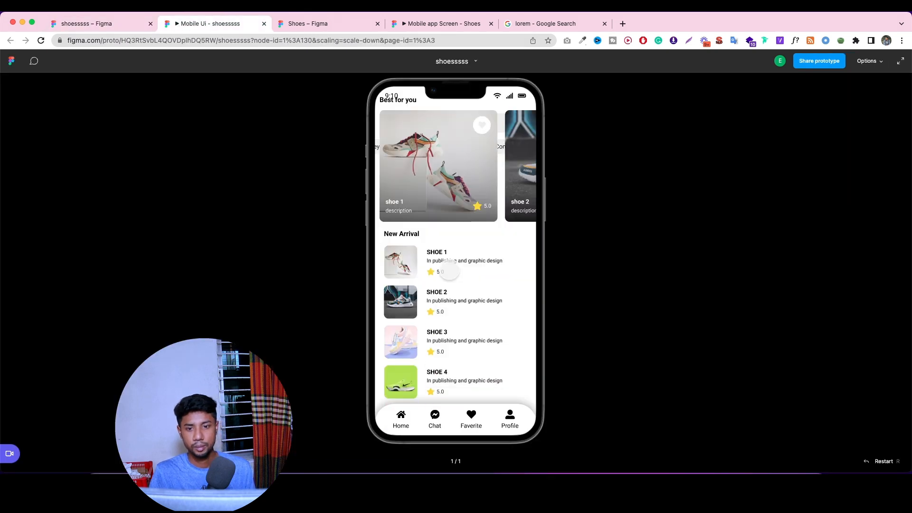
scroll(449, 272, "up", 3)
scroll(449, 272, "down", 3)
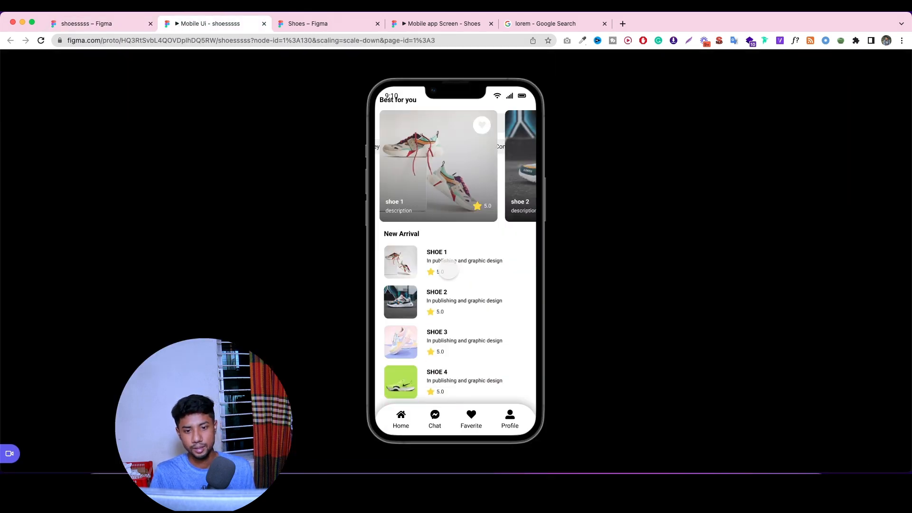
scroll(448, 270, "up", 2)
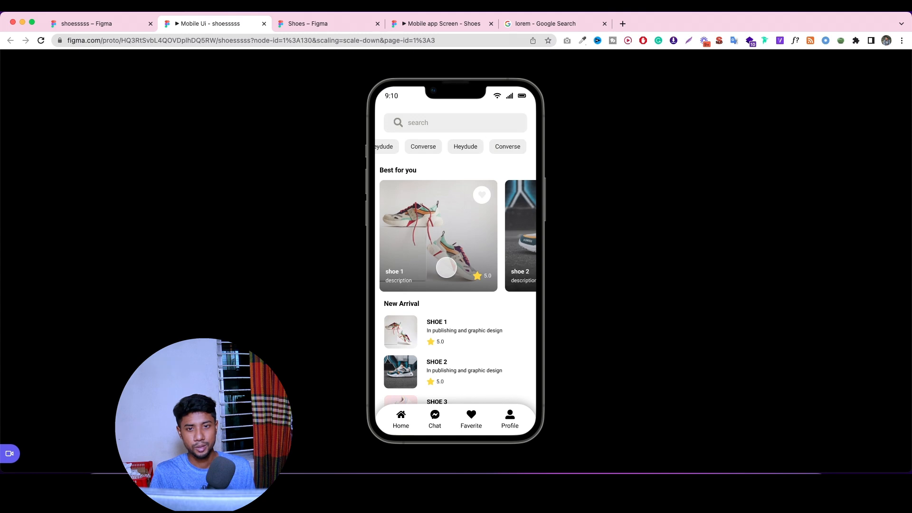
scroll(446, 268, "down", 2)
scroll(446, 267, "up", 2)
scroll(446, 269, "down", 2)
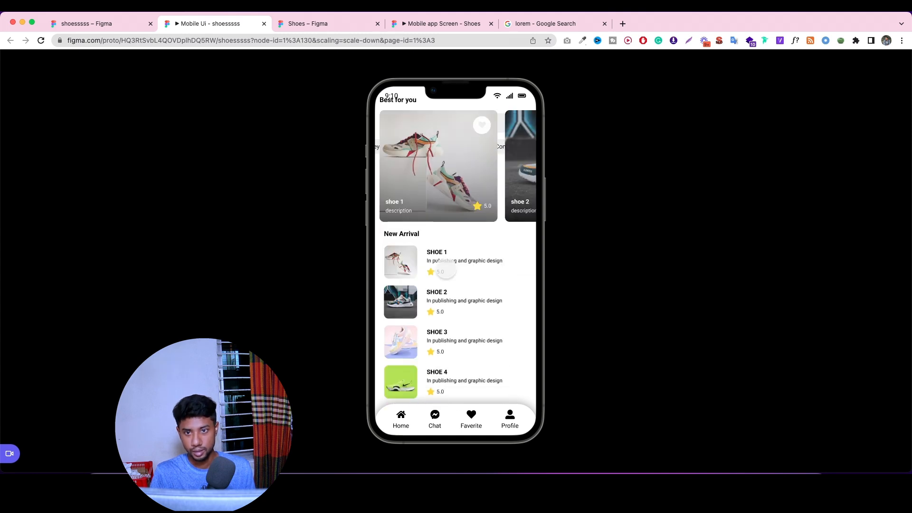
scroll(445, 270, "up", 1)
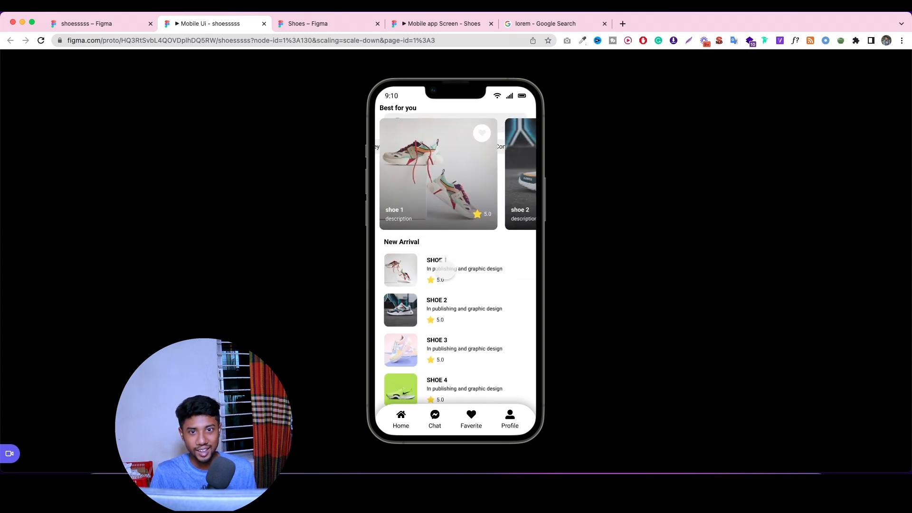
scroll(445, 274, "up", 2)
scroll(446, 274, "down", 2)
scroll(446, 273, "up", 2)
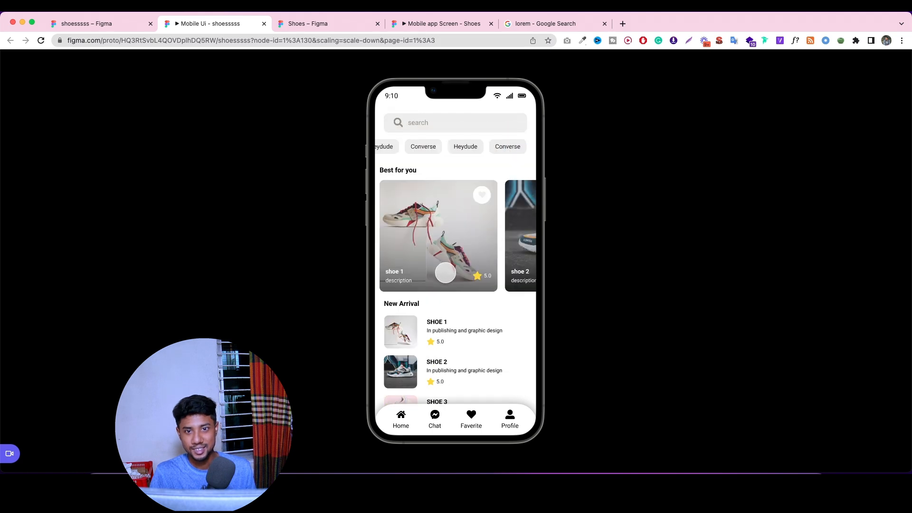
scroll(445, 148, "left", 3)
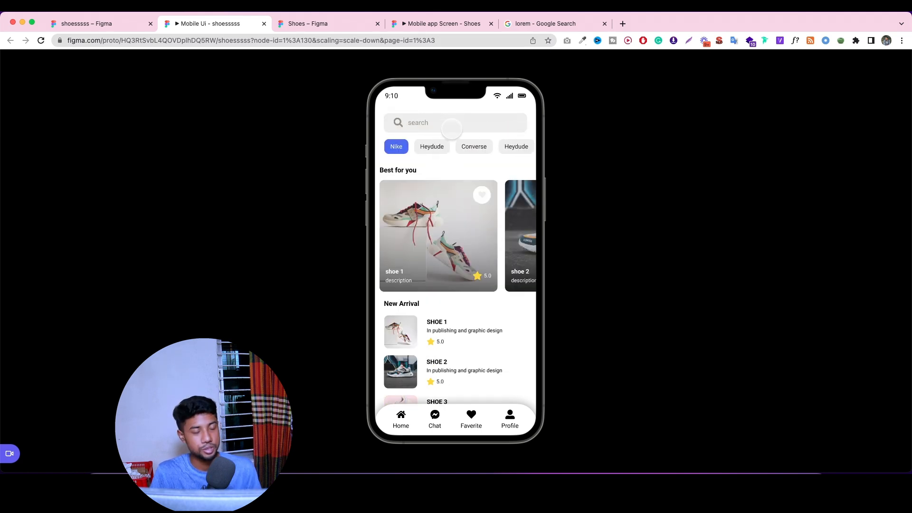
Reorder the homepage layers so that search box and category btns sit directly below nav and above cconteennt scroll.
left_click(126, 28)
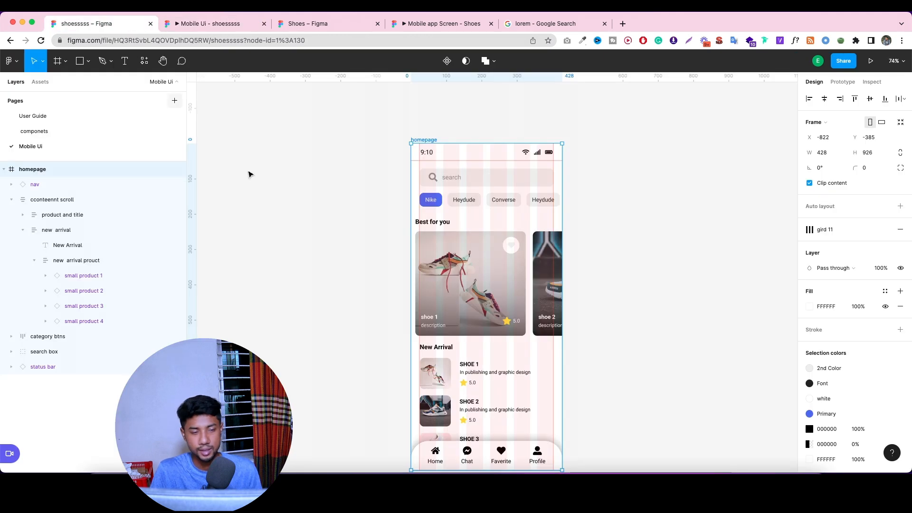
left_click(90, 185)
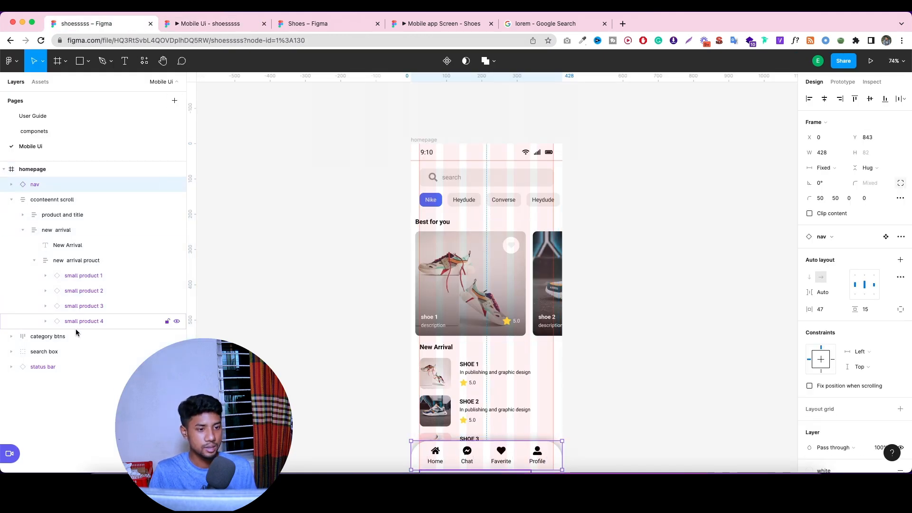
left_click(64, 338)
left_click_drag(69, 338, 62, 192)
left_click(69, 352)
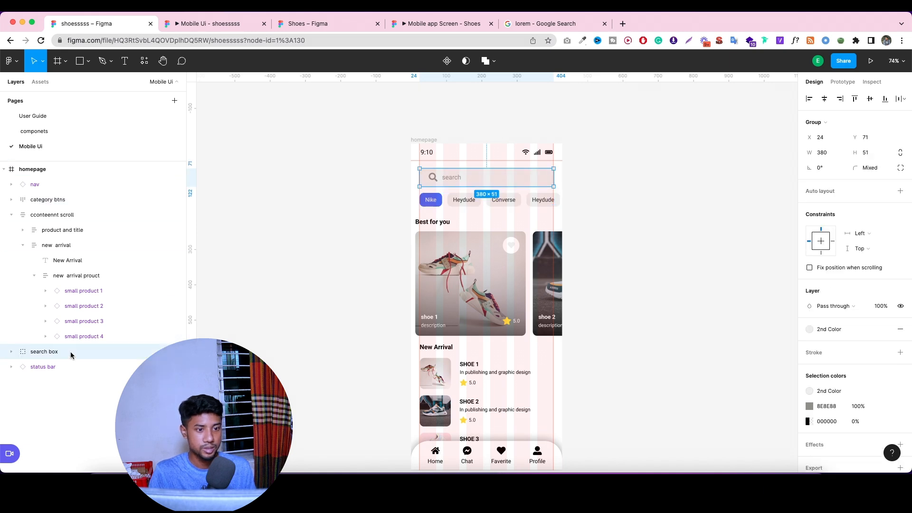
left_click_drag(71, 352, 54, 200)
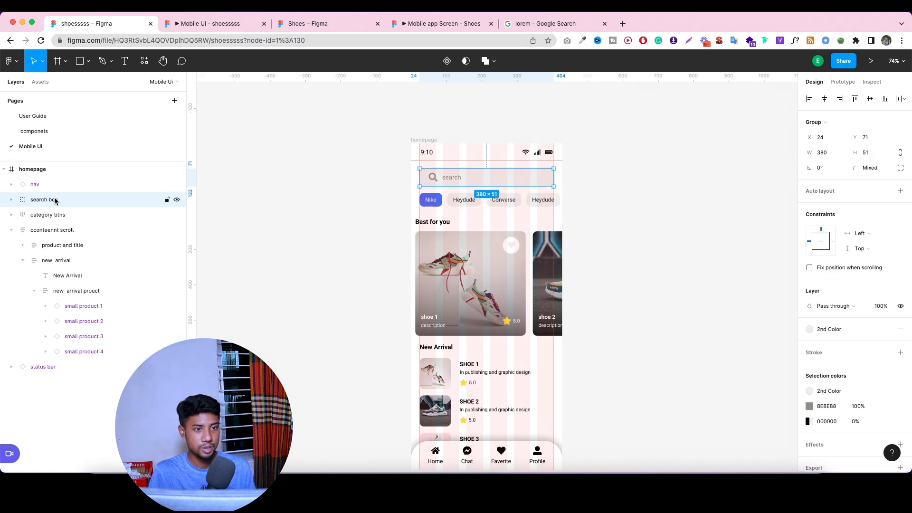
Collapse the cconteennt scroll layer and move the status bar layer above nav, at the top of the homepage stack.
left_click(11, 230)
left_click(52, 230)
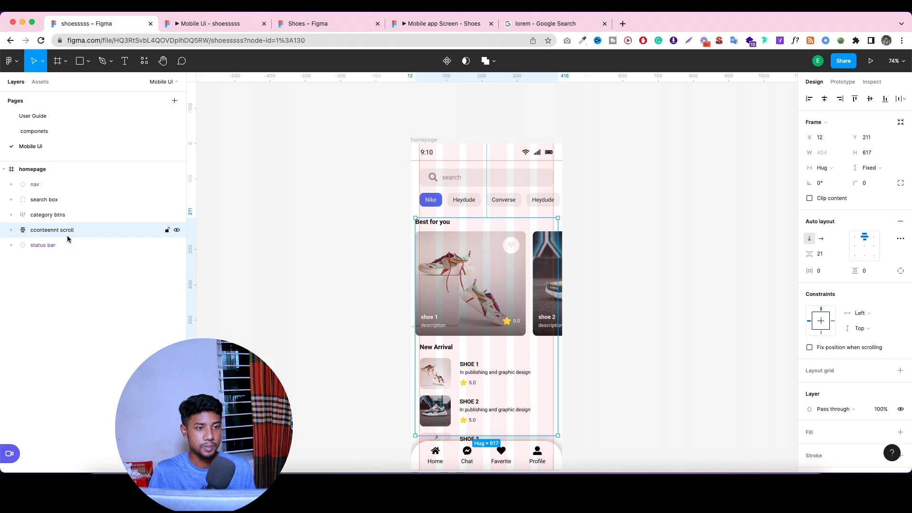
left_click_drag(62, 249, 61, 182)
left_click(62, 203)
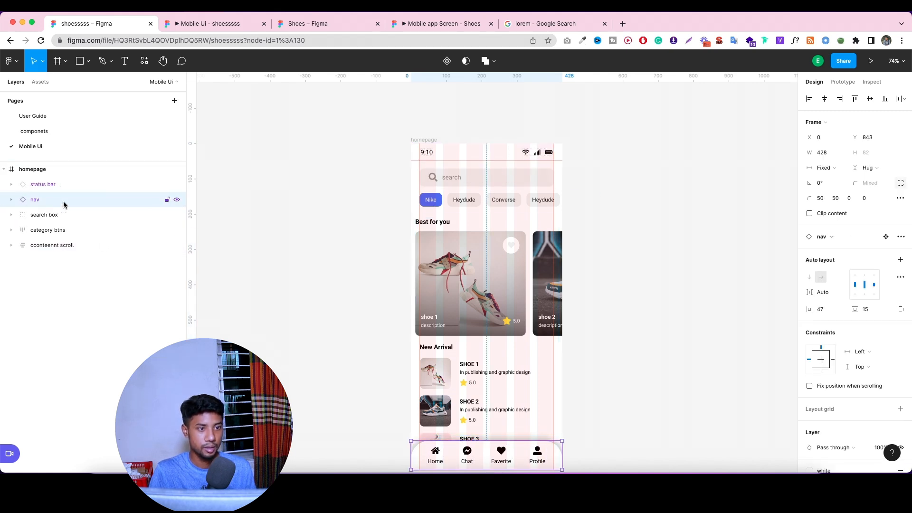
Check in the prototype preview how the scrolled shoe content passes behind the search box, category buttons and status bar.
left_click(221, 21)
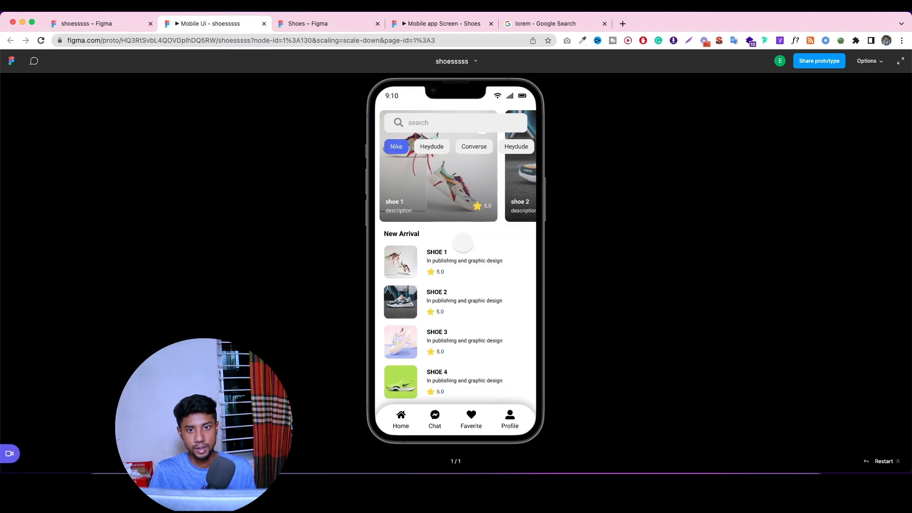
scroll(463, 243, "up", 3)
scroll(462, 243, "down", 3)
scroll(461, 243, "up", 3)
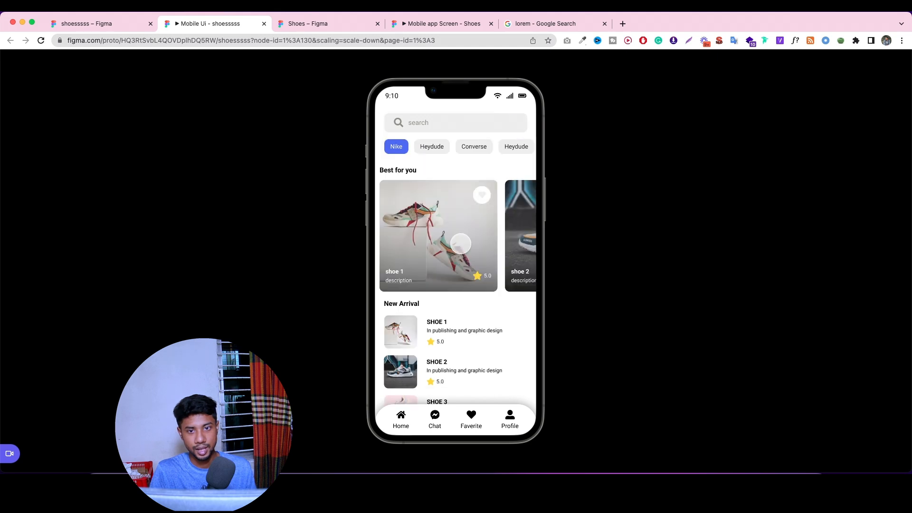
scroll(460, 244, "down", 3)
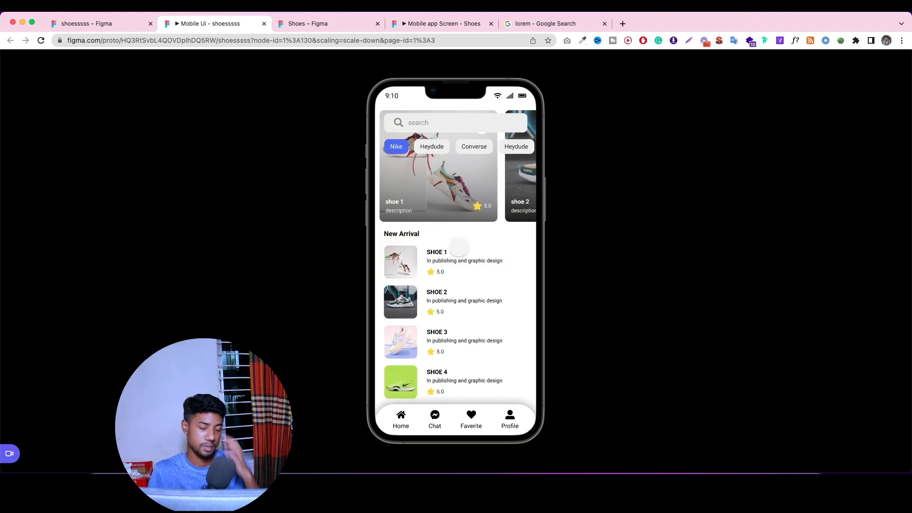
Draw a 428 × 155 rectangle at X 0, Y 47 over the homepage's search box and category buttons.
left_click(121, 24)
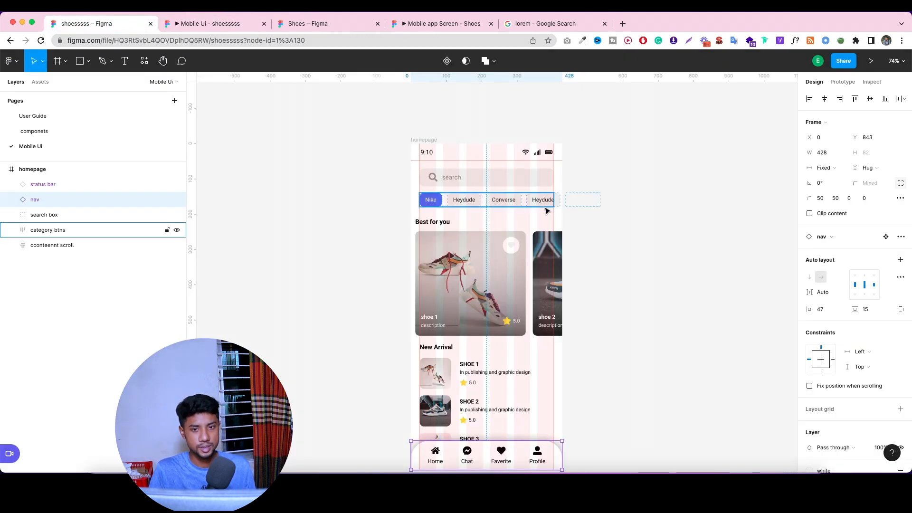
left_click(88, 61)
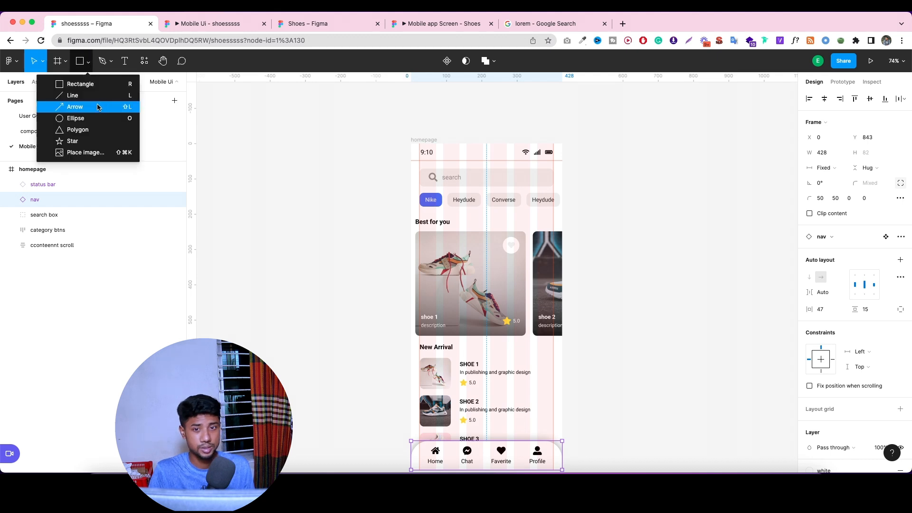
left_click(81, 84)
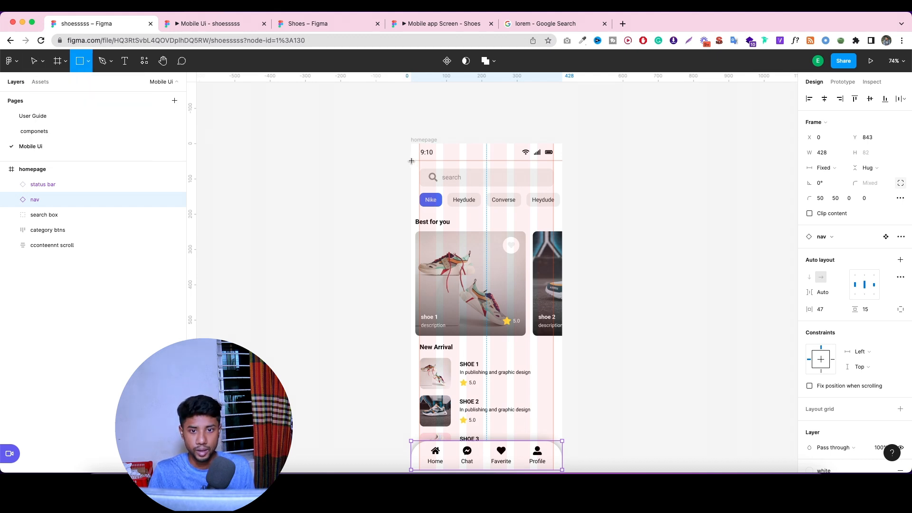
left_click_drag(409, 161, 561, 217)
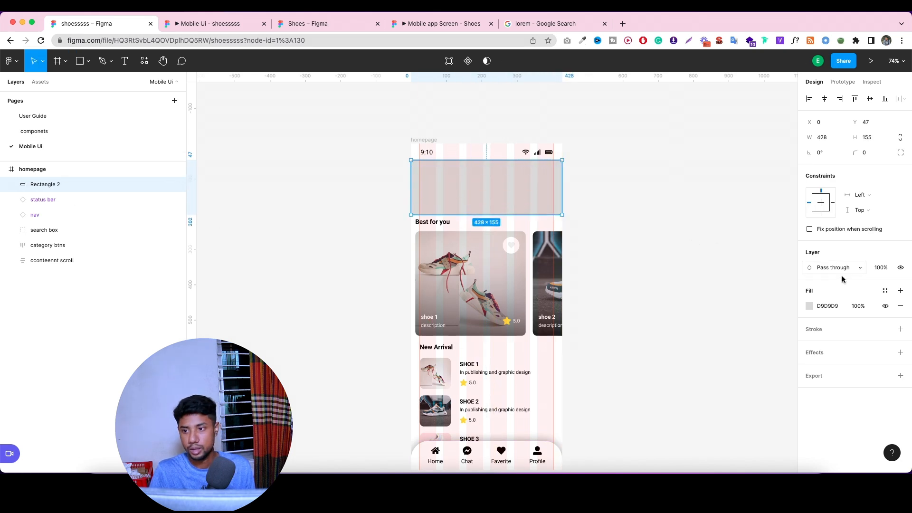
Apply the white color style to the new rectangle and move its layer between category btns and cconteennt scroll.
left_click(885, 290)
left_click(858, 352)
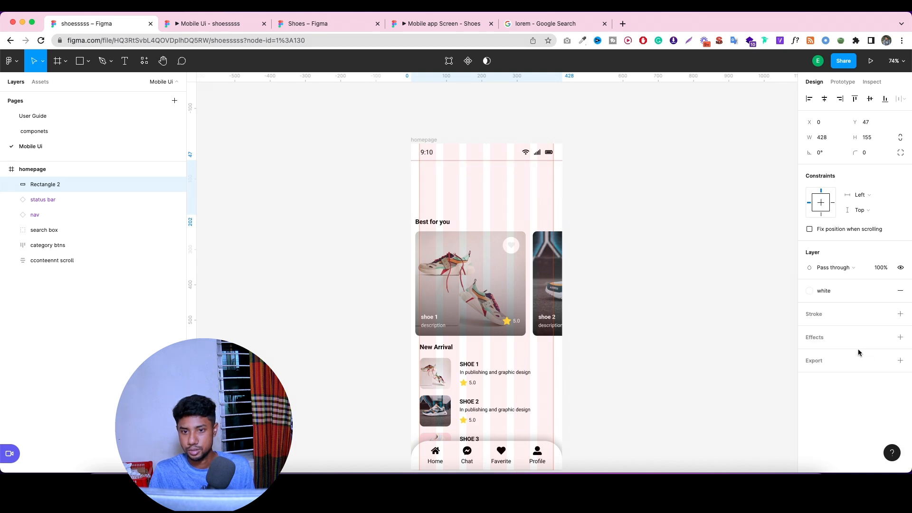
left_click_drag(49, 187, 50, 252)
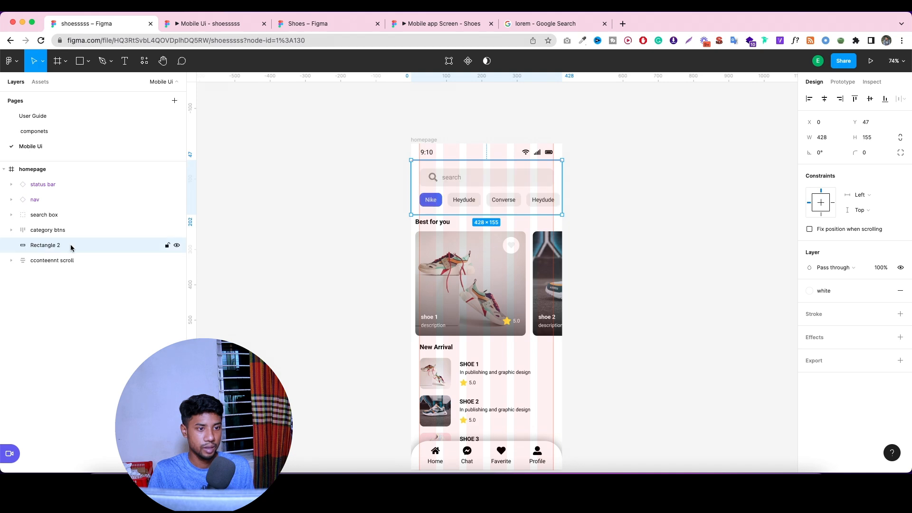
left_click(340, 200)
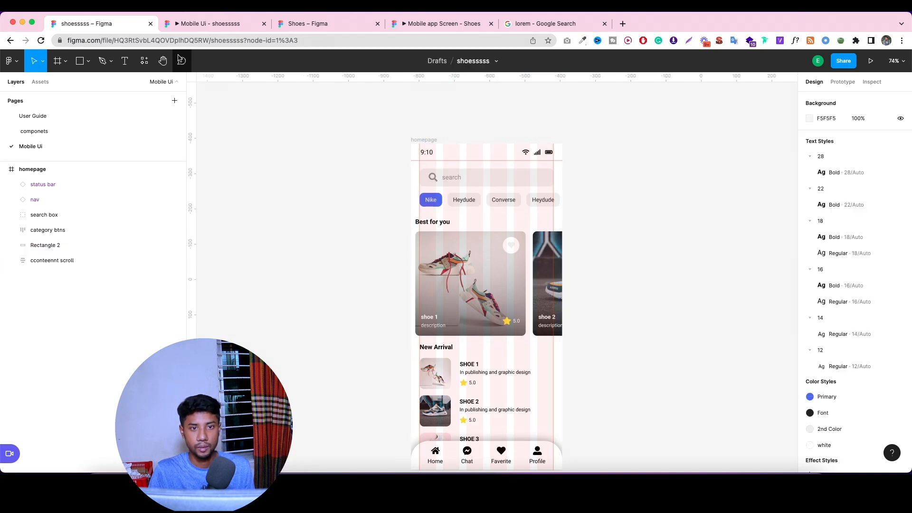
Check in the prototype preview that the white rectangle hides shoe content scrolling behind the search box and category buttons.
left_click(191, 24)
scroll(470, 252, "up", 2)
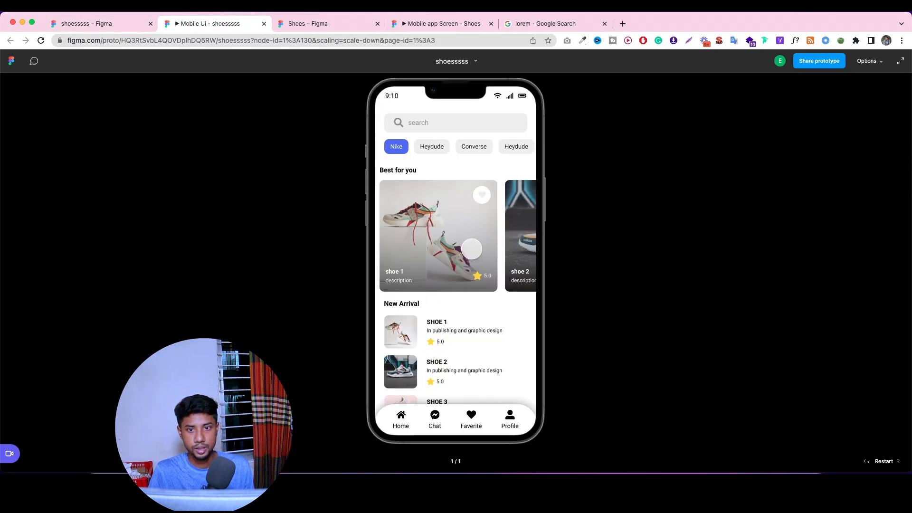
scroll(480, 250, "down", 2)
scroll(470, 248, "up", 2)
scroll(470, 247, "down", 2)
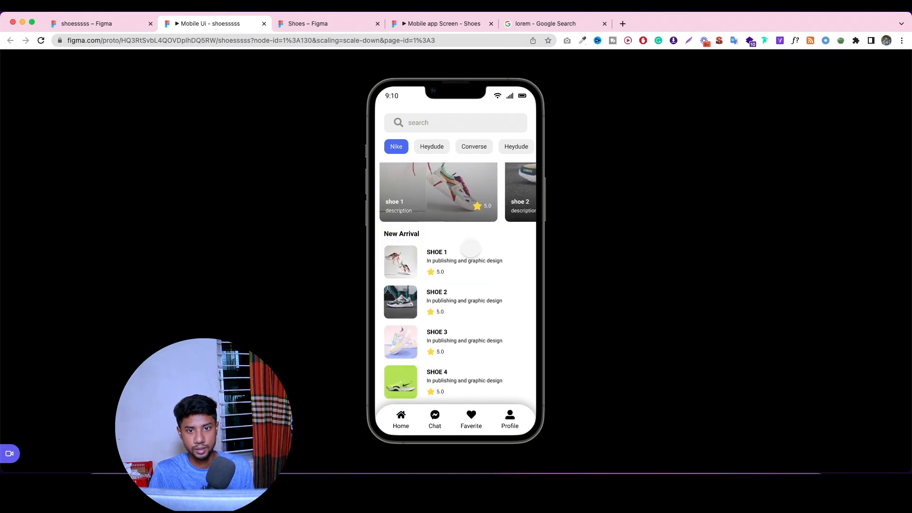
Check the sideways scrolling of the Best for you cards and the vertical scrolling of the homepage content in the prototype preview.
scroll(469, 246, "up", 2)
scroll(472, 241, "right", 3)
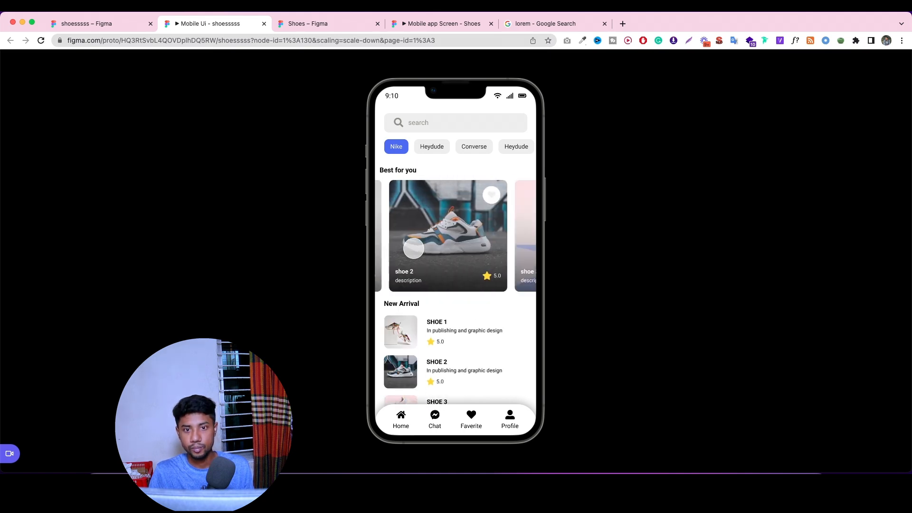
scroll(472, 240, "left", 3)
scroll(473, 240, "right", 5)
scroll(450, 304, "down", 2)
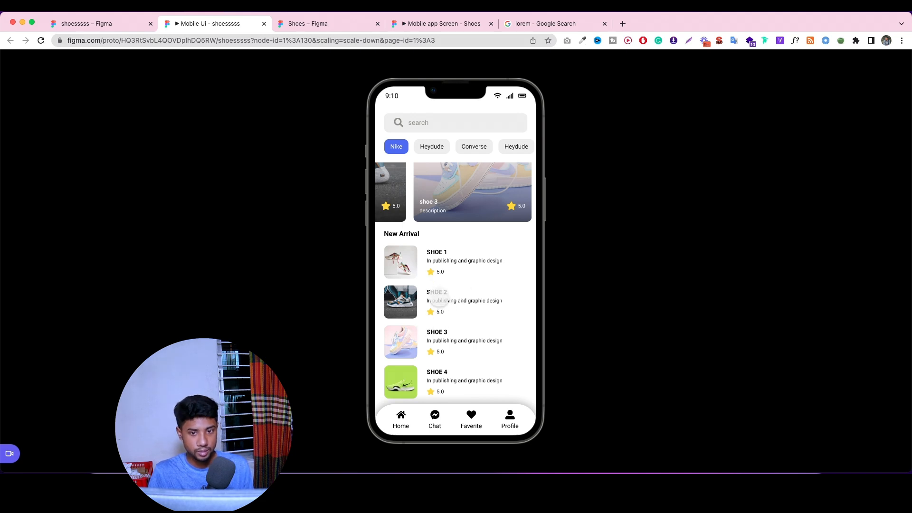
scroll(440, 271, "up", 2)
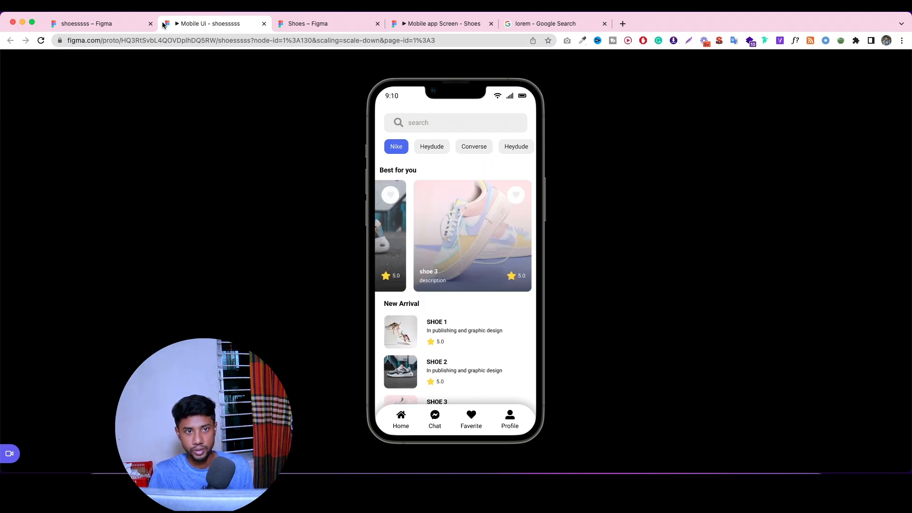
Return to the homepage in the reference Mobile app Screen prototype and compare its scrolled content and header with the new prototype.
left_click(432, 25)
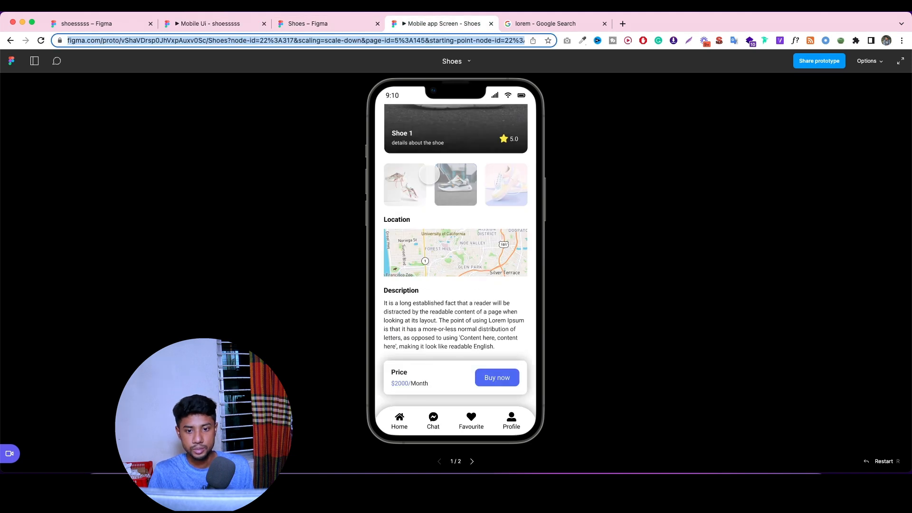
scroll(430, 176, "up", 3)
left_click(397, 128)
scroll(431, 248, "down", 3)
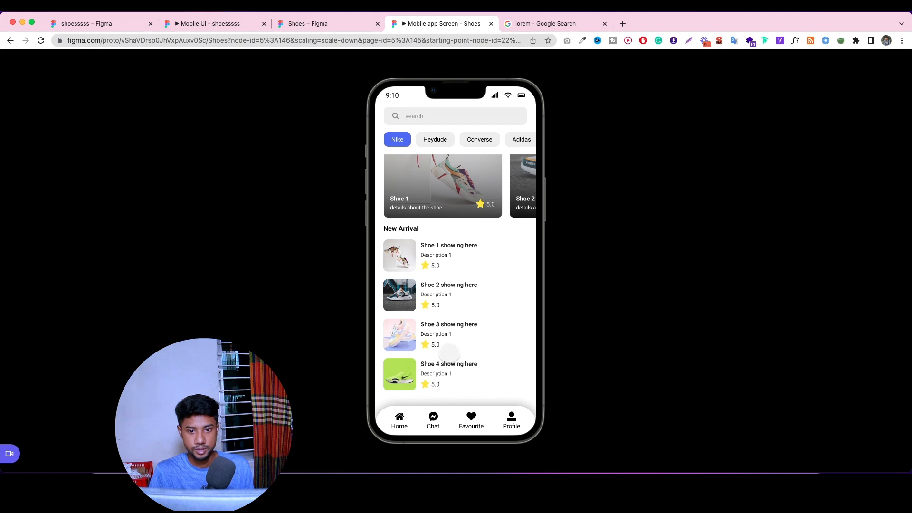
left_click(219, 26)
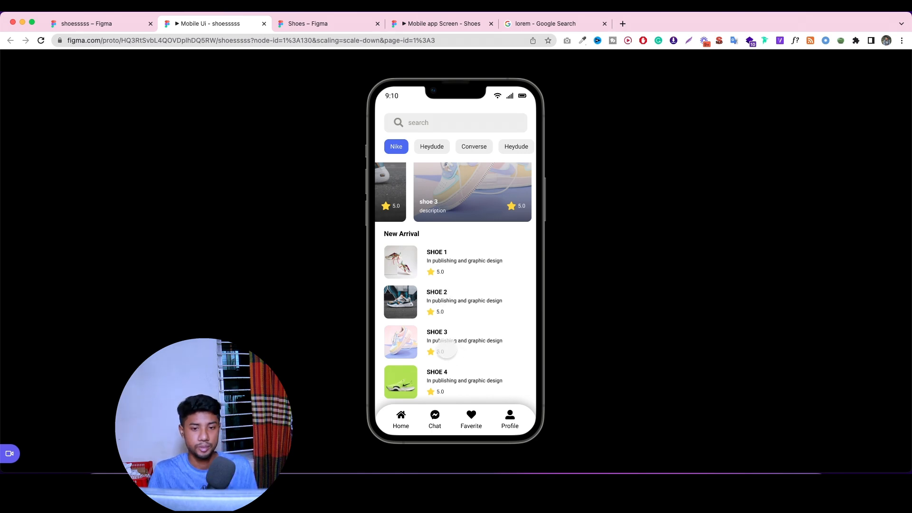
left_click(434, 23)
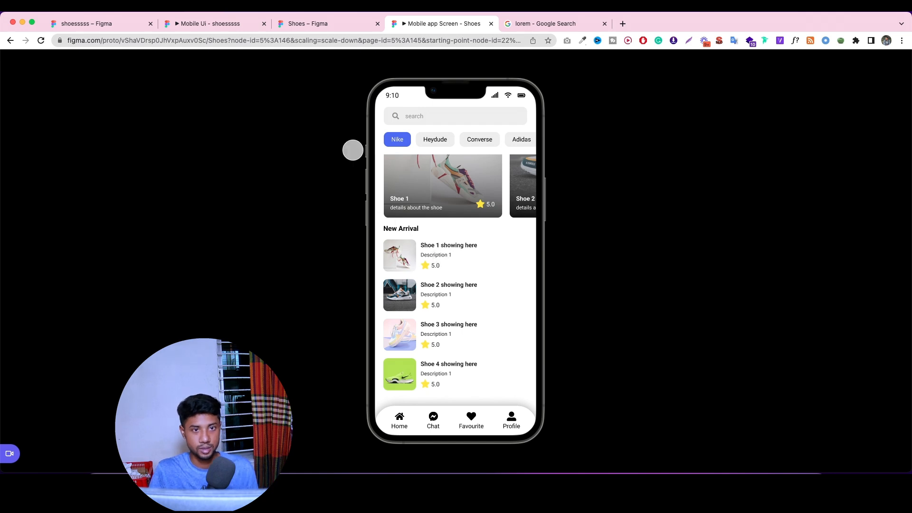
Compare the new prototype's header with the reference prototype and test the sideways scrolling of the reference's category buttons.
left_click(202, 25)
left_click(125, 30)
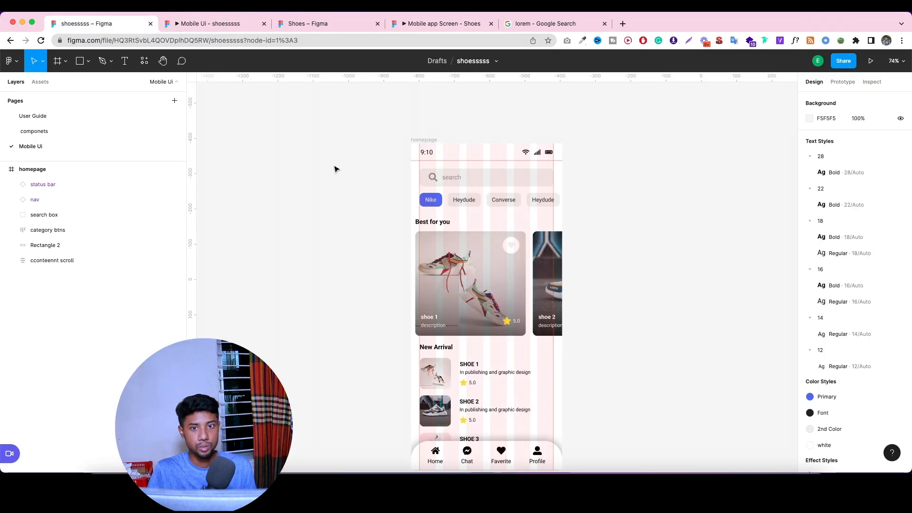
left_click(199, 24)
scroll(384, 205, "up", 3)
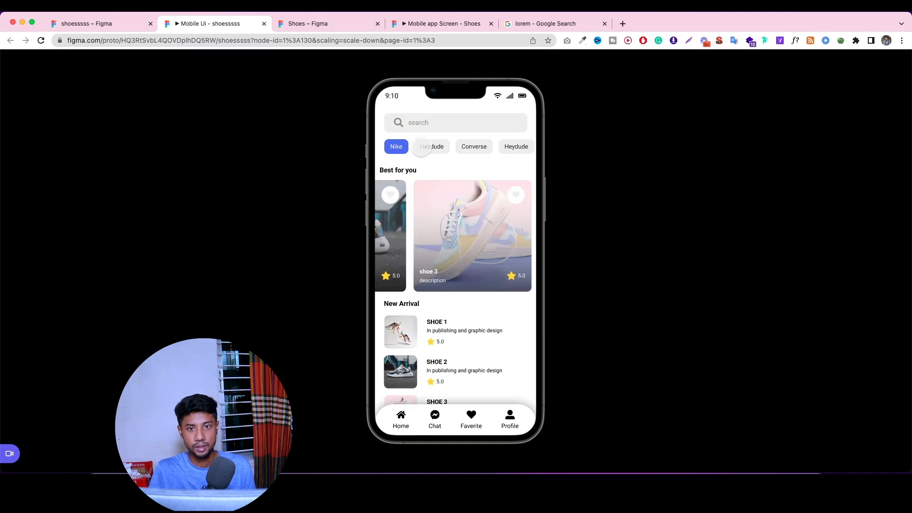
left_click(438, 26)
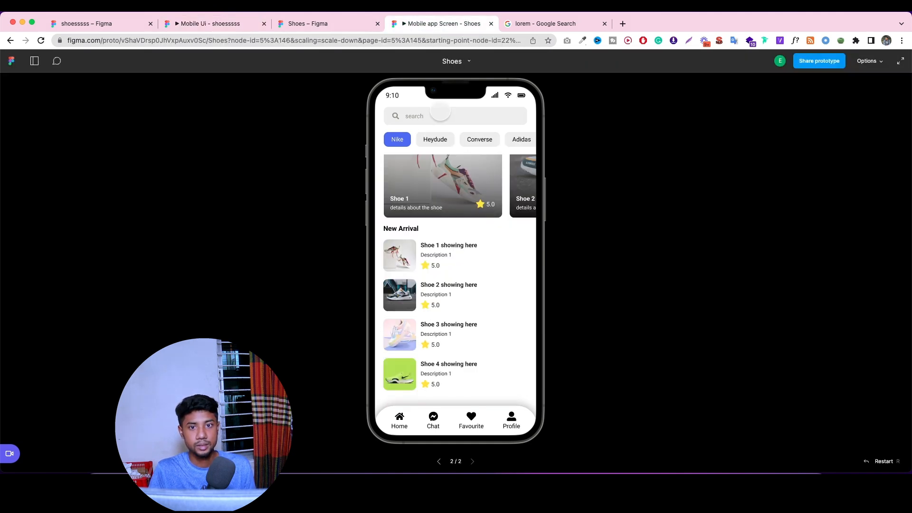
left_click(326, 24)
left_click(437, 24)
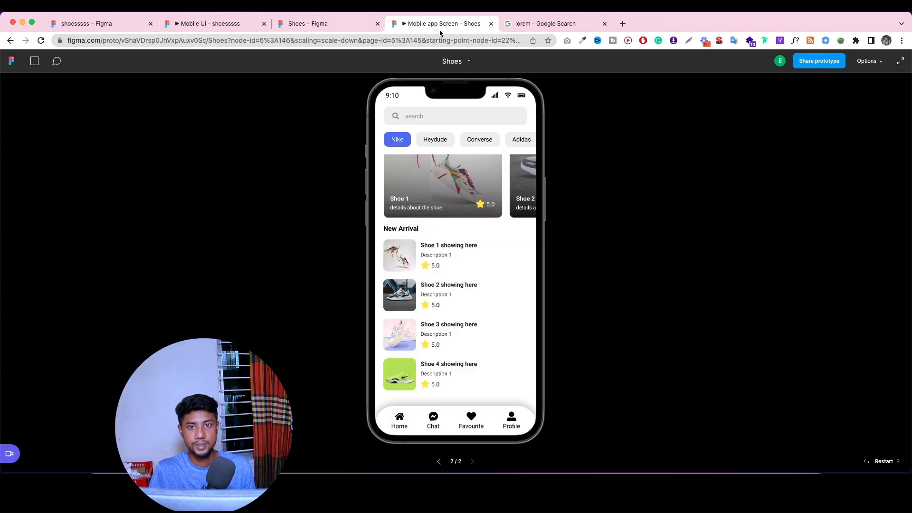
scroll(434, 140, "right", 3)
scroll(434, 141, "left", 3)
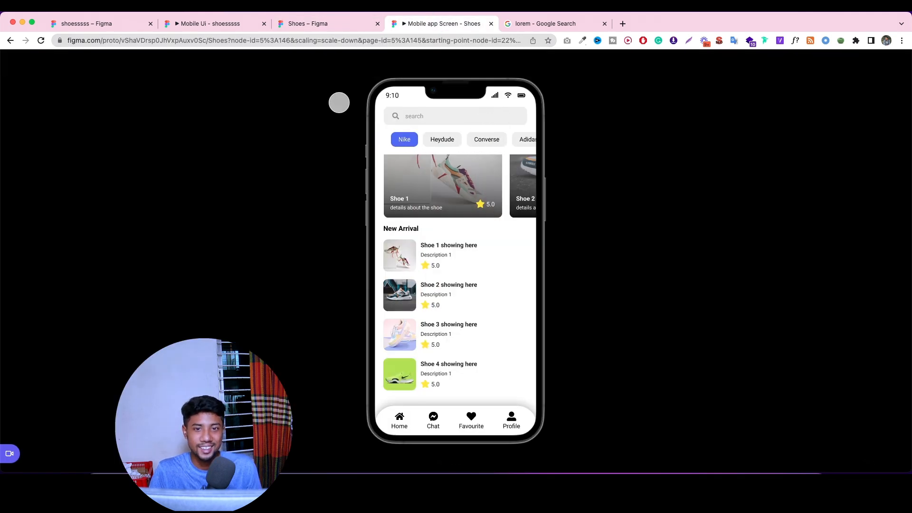
Test the Best for you carousel and the vertical content scroll in the new prototype, then return to the design file.
left_click(195, 26)
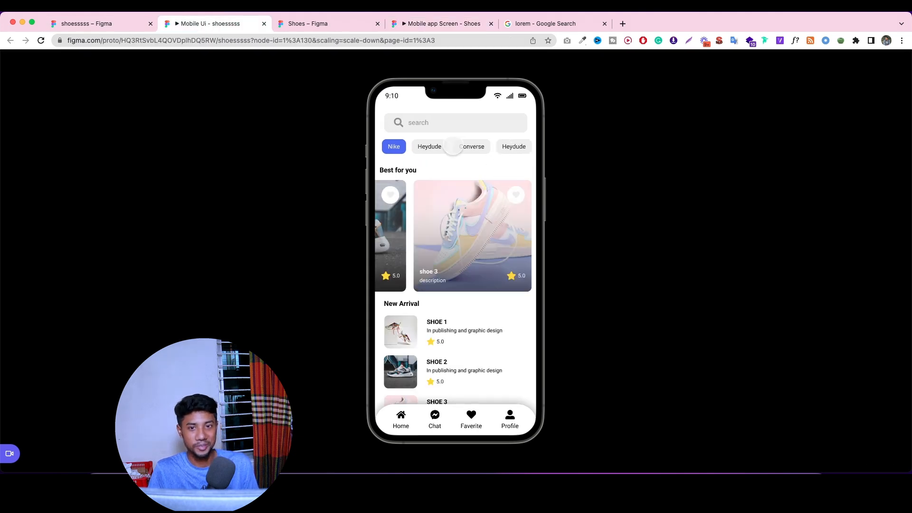
left_click_drag(453, 208, 558, 212)
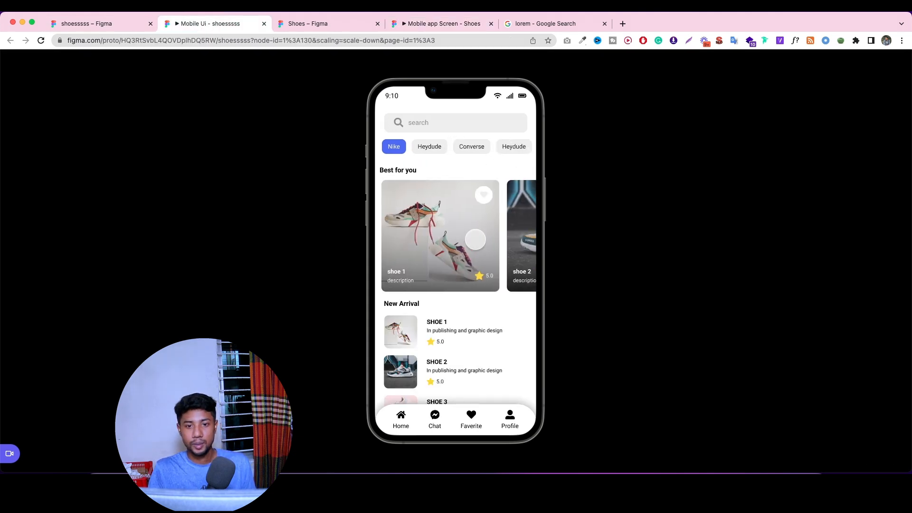
scroll(475, 238, "down", 3)
scroll(478, 217, "up", 3)
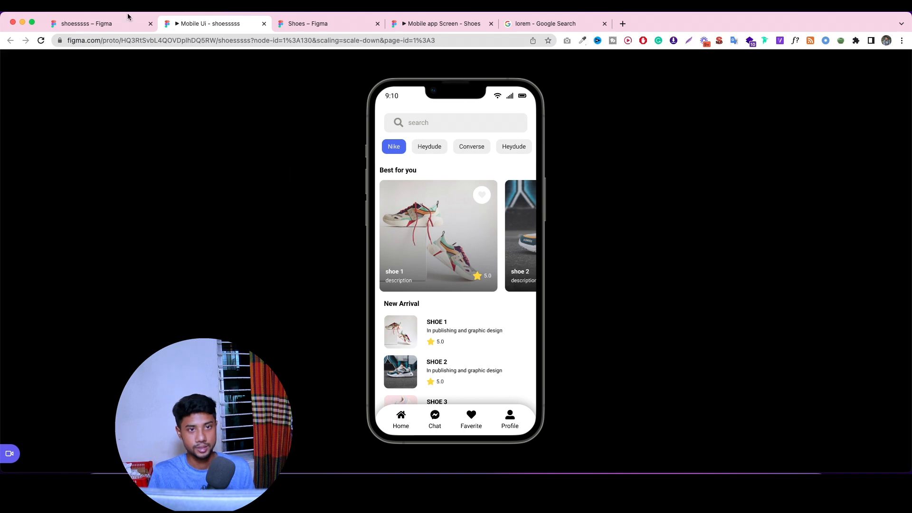
left_click(135, 29)
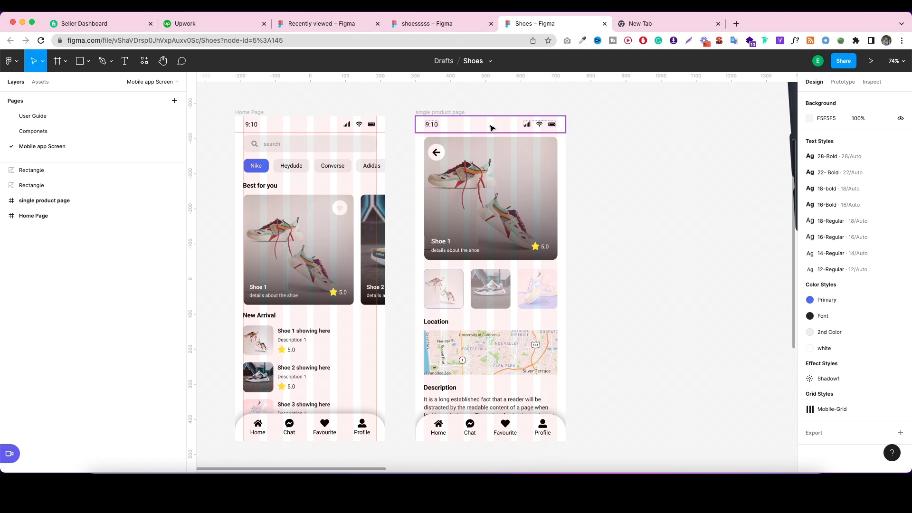
Examine the single product page in the reference Shoes file and view the Mobile Ui page of the shoesssss file.
scroll(499, 141, "down", 2)
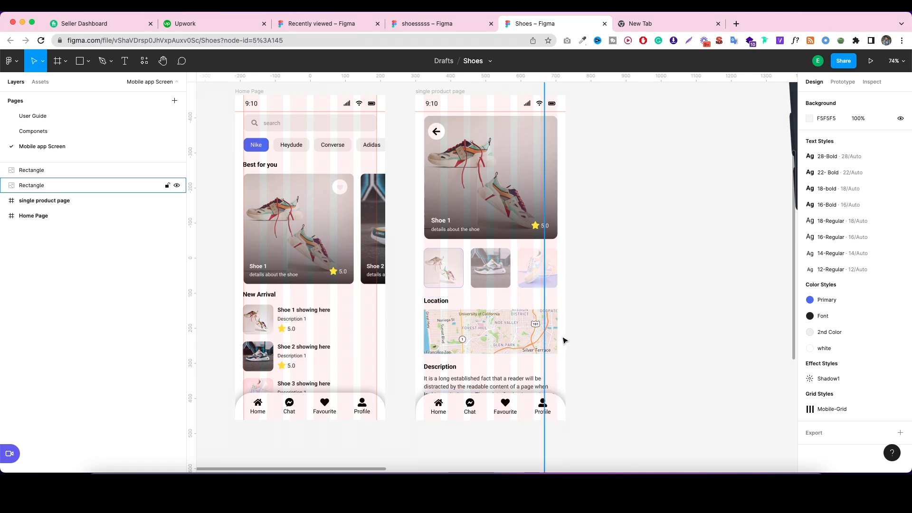
left_click(414, 24)
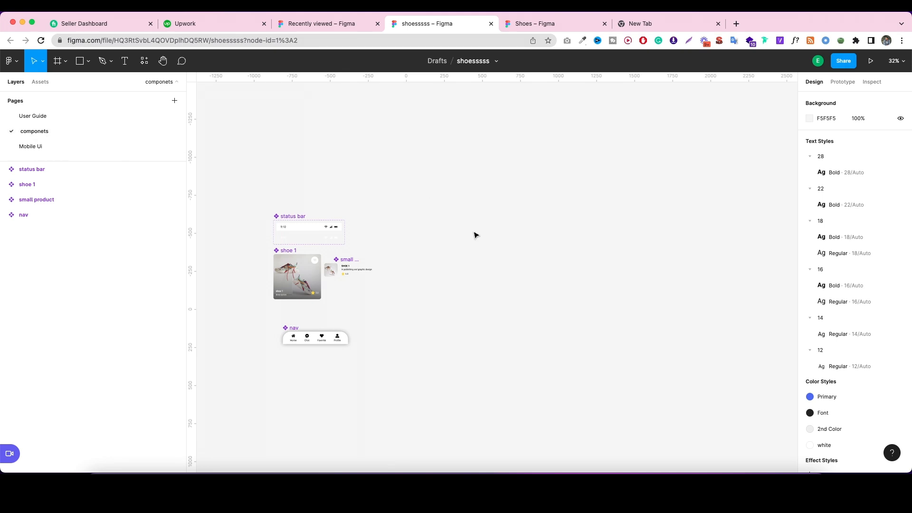
left_click(71, 148)
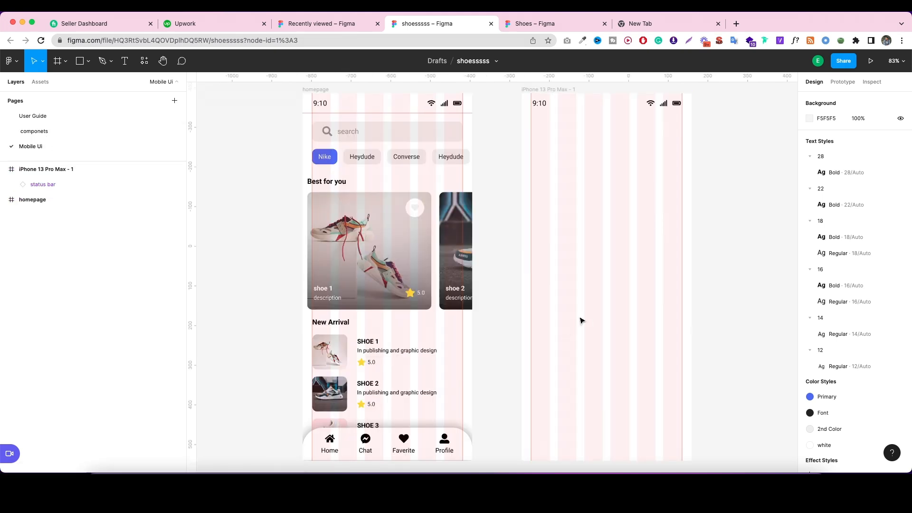
scroll(713, 222, "down", 2)
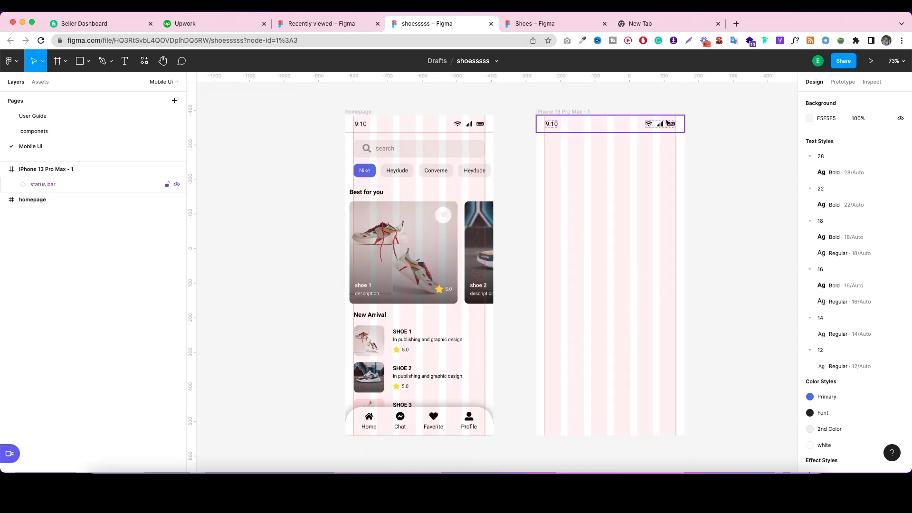
Review the local components and inspect the status bar instance in the iPhone 13 Pro Max - 1 frame.
left_click(65, 61)
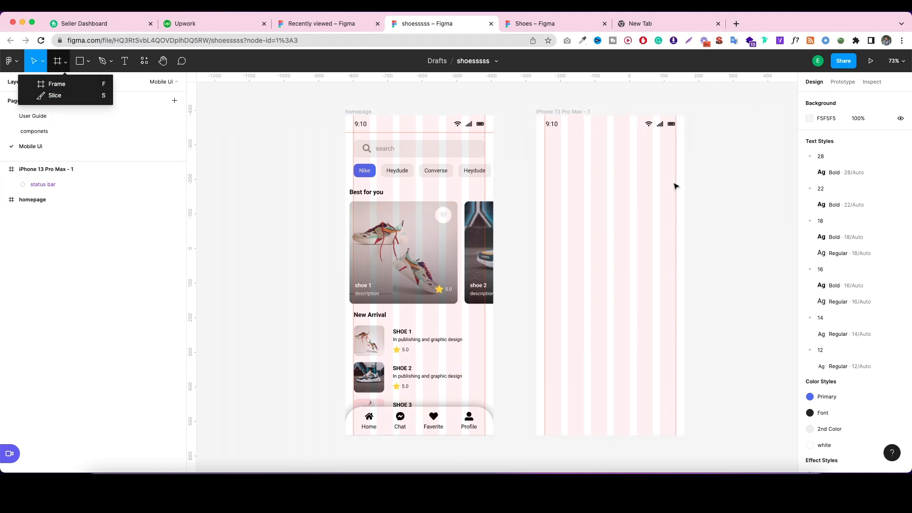
left_click(639, 221)
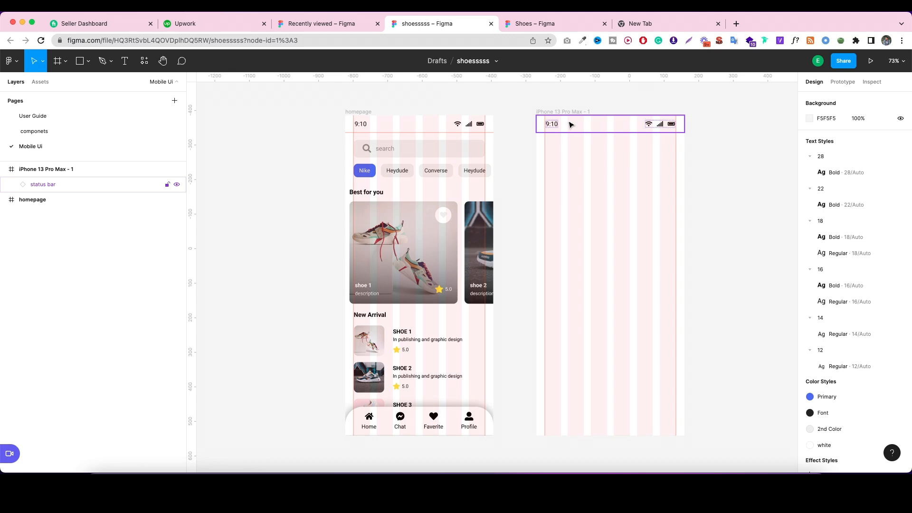
left_click(41, 82)
left_click(613, 125)
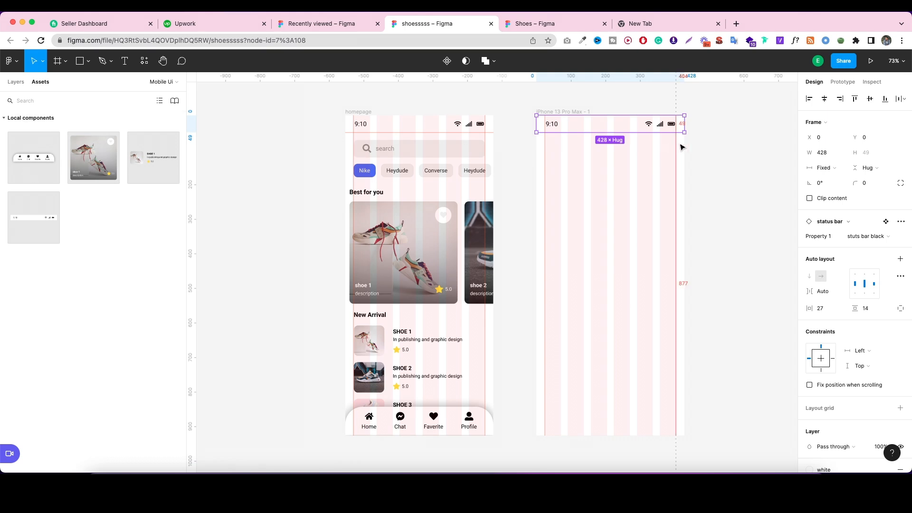
left_click(7, 81)
Add an iPhone 13 Pro Max frame to the componets page and apply the gird 11 layout grid style to it.
left_click(52, 132)
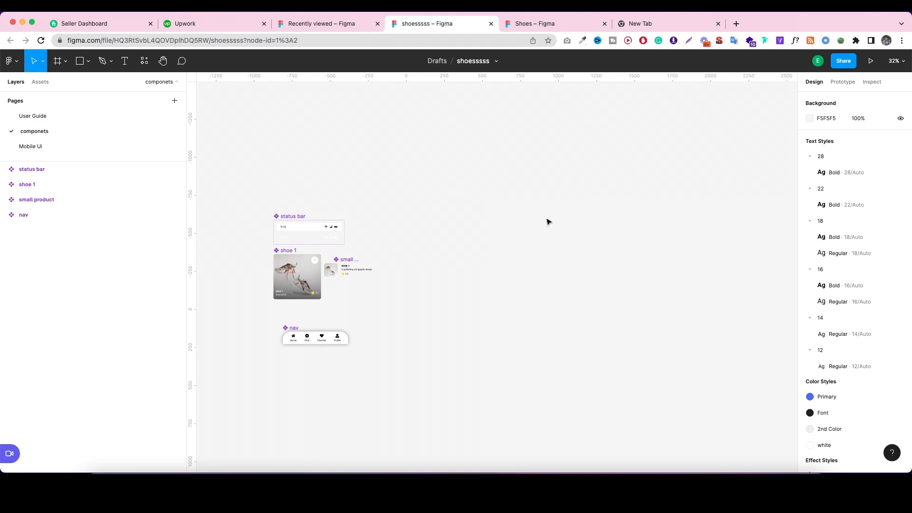
left_click(65, 62)
left_click(54, 78)
left_click(67, 63)
left_click(53, 80)
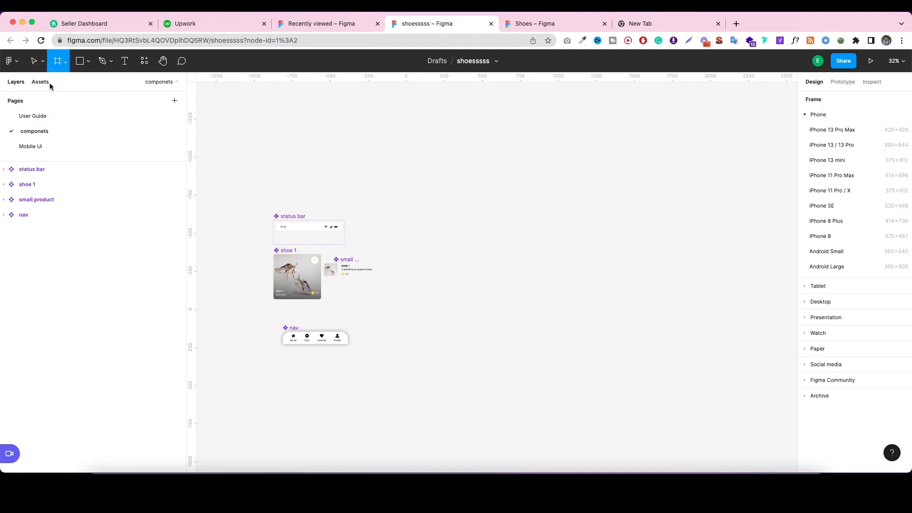
left_click(830, 130)
scroll(524, 212, "up", 2)
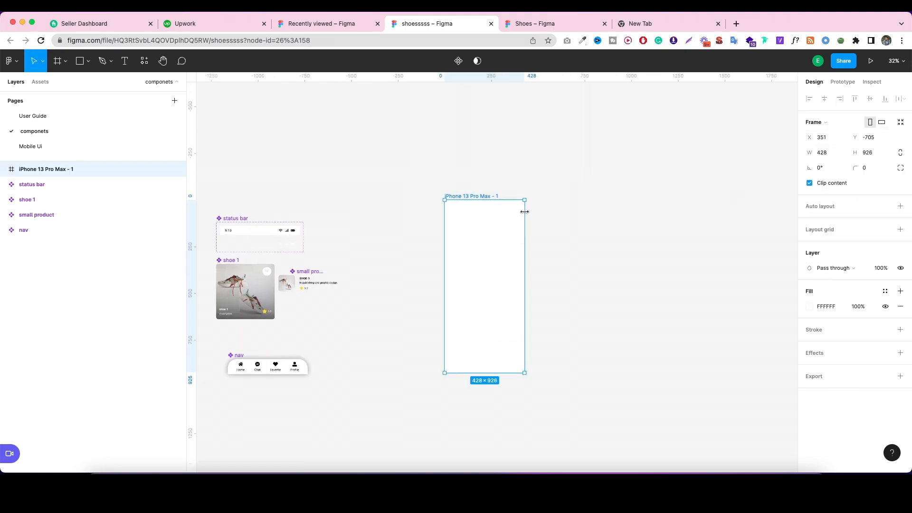
left_click(885, 229)
left_click(845, 289)
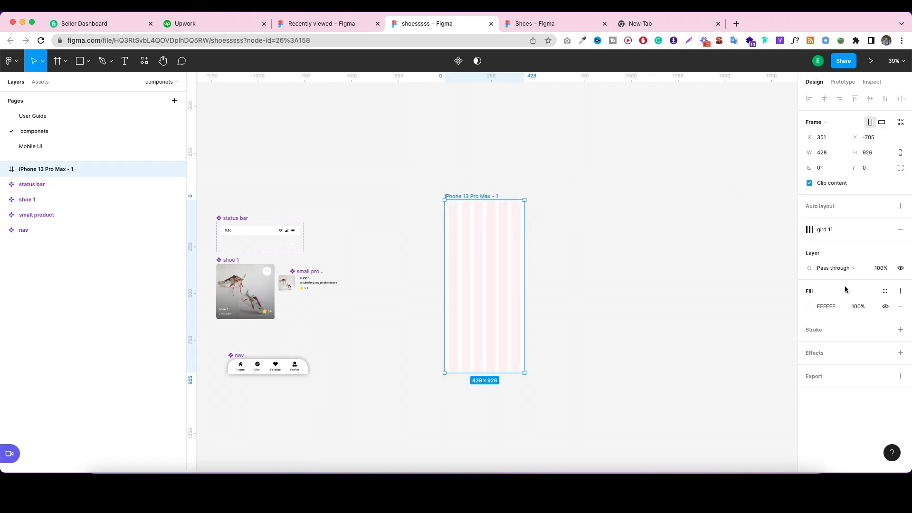
Draw a rectangle about 380 × 352 at X 24, Y 82 across the grid columns of the new frame and select it.
left_click(617, 216)
scroll(616, 216, "up", 3)
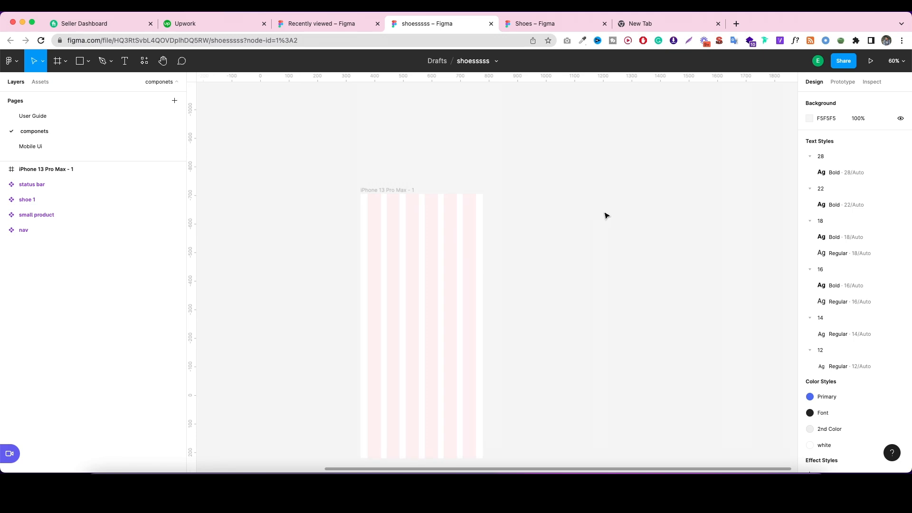
scroll(489, 247, "up", 5)
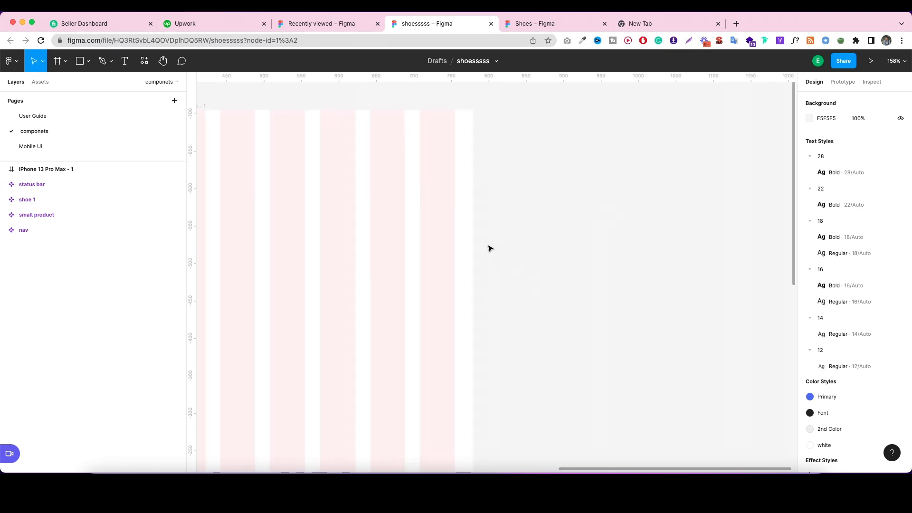
scroll(476, 252, "down", 4)
scroll(400, 259, "up", 2)
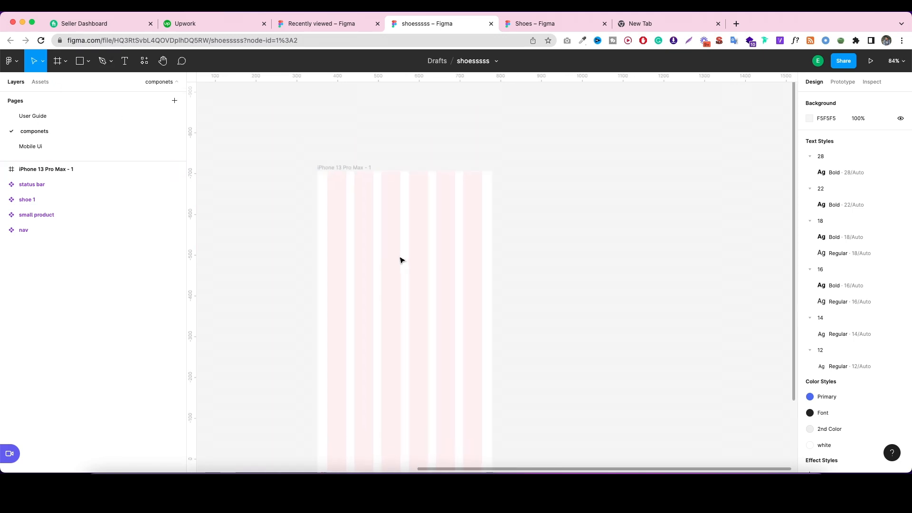
left_click(89, 60)
left_click(75, 84)
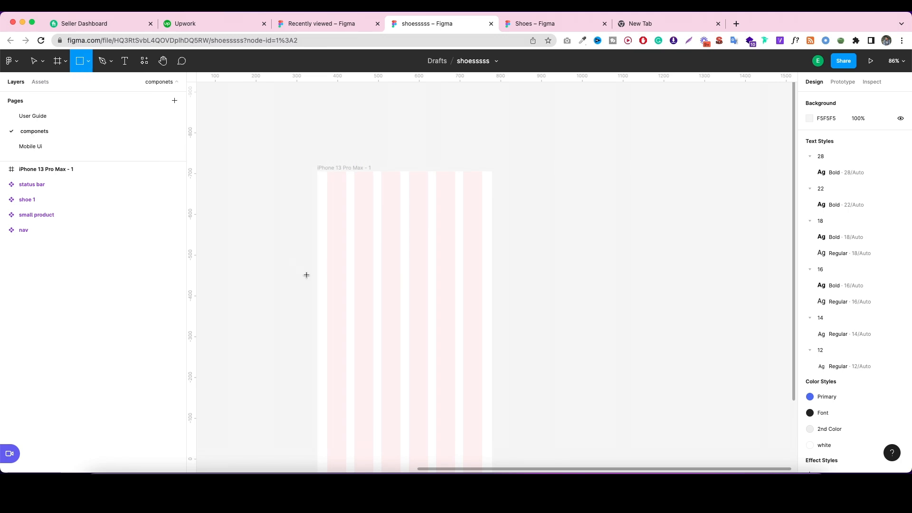
mouse_move(327, 205)
left_mouse_down()
mouse_move(454, 348)
mouse_move(486, 343)
mouse_move(482, 331)
mouse_move(482, 350)
left_mouse_up()
left_click(555, 320)
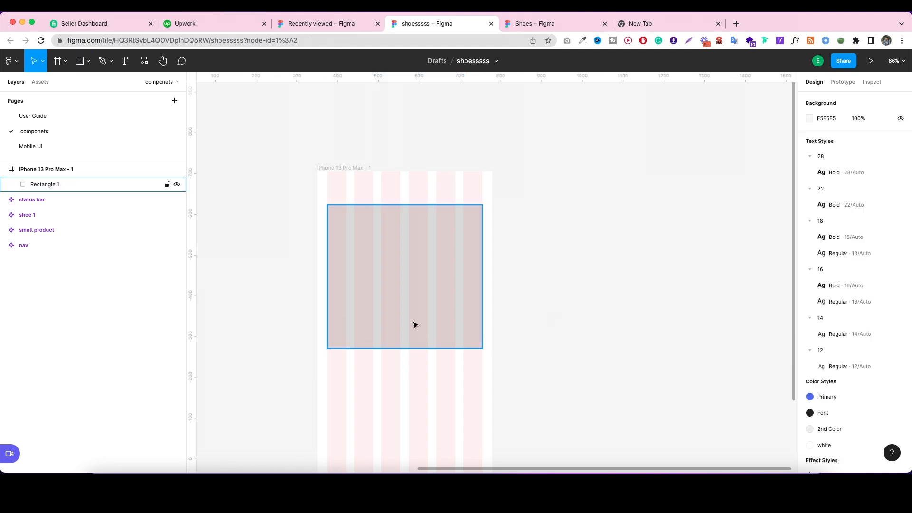
scroll(413, 291, "up", 5)
scroll(412, 293, "down", 5)
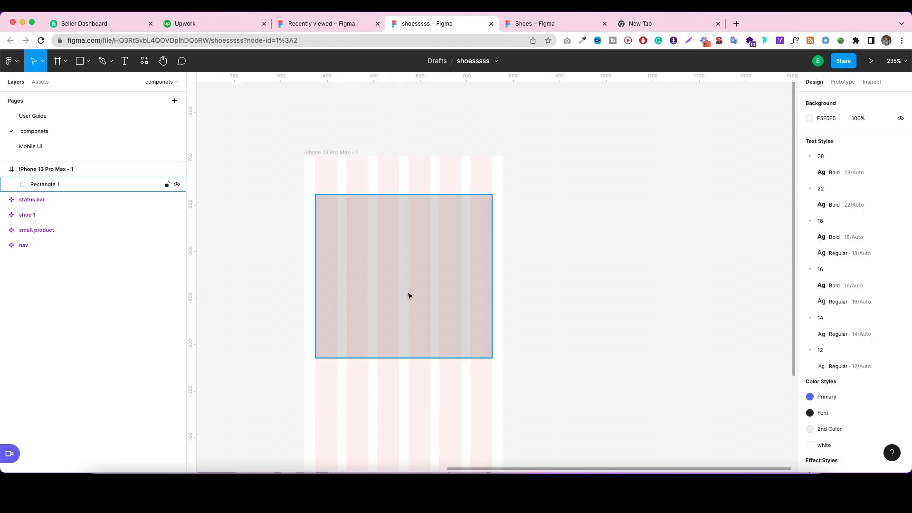
scroll(330, 266, "up", 5)
scroll(327, 264, "down", 3)
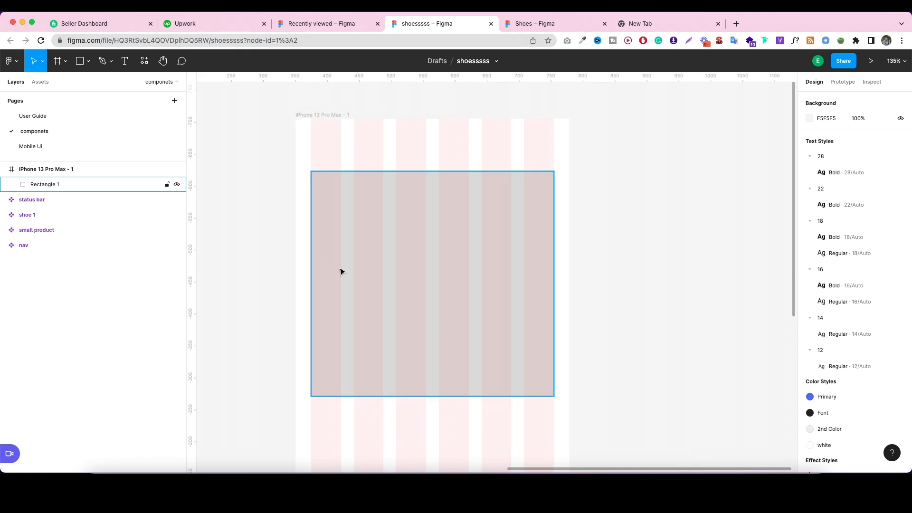
left_click(414, 281)
scroll(416, 289, "down", 1)
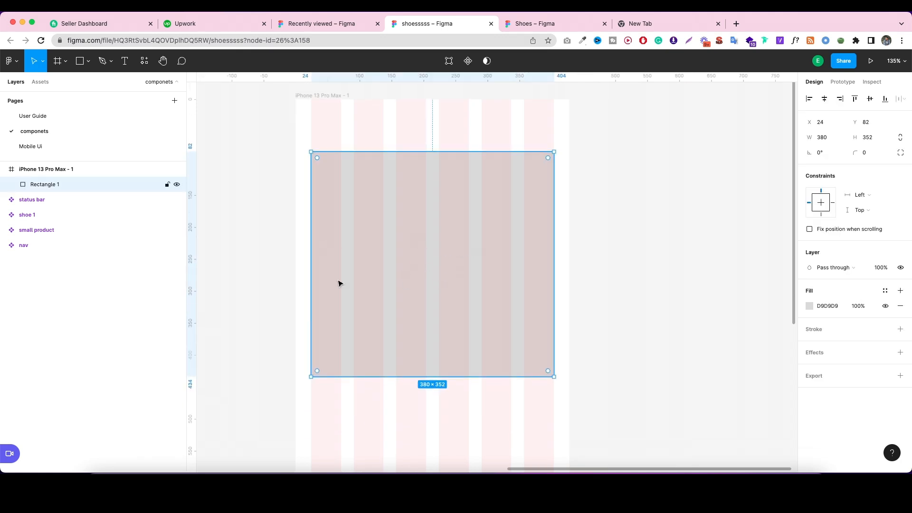
Paste a copy of the rectangle in place, naming the original layer bg and the copy gradient.
key("super+v")
left_click(56, 200)
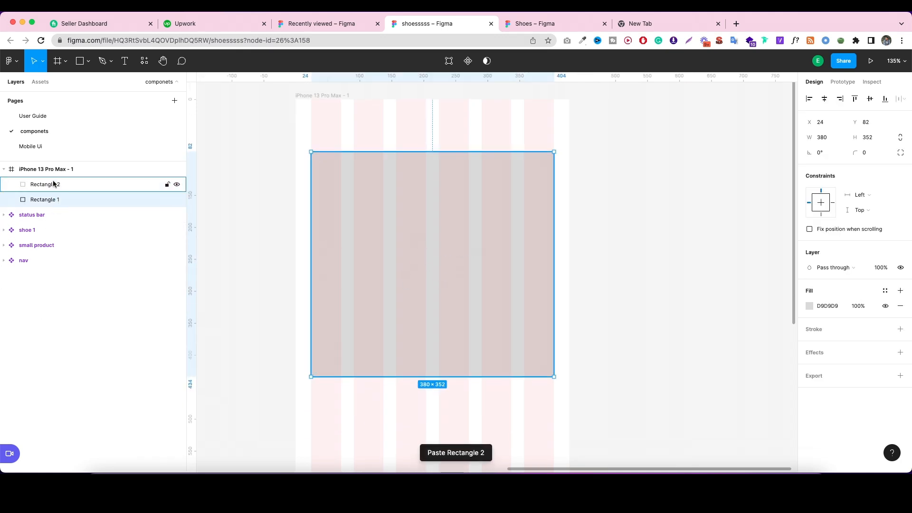
double_click(60, 197)
type("bg")
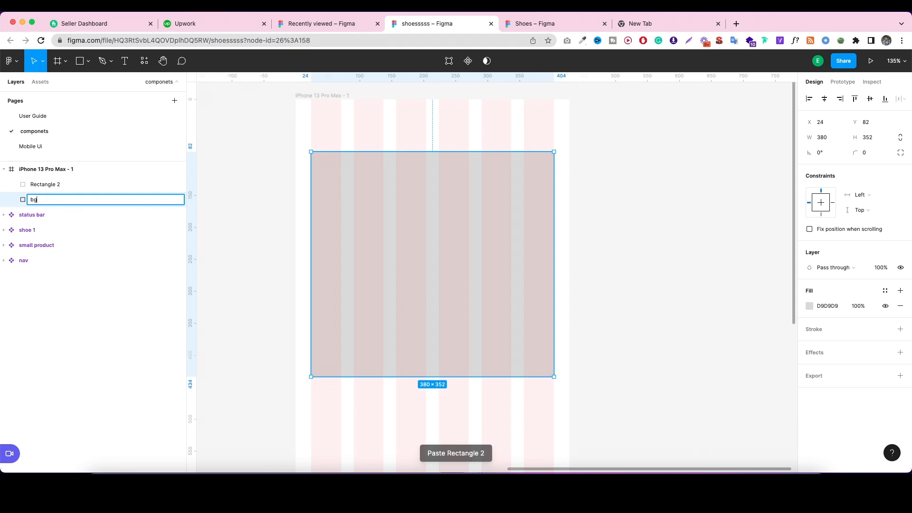
double_click(69, 183)
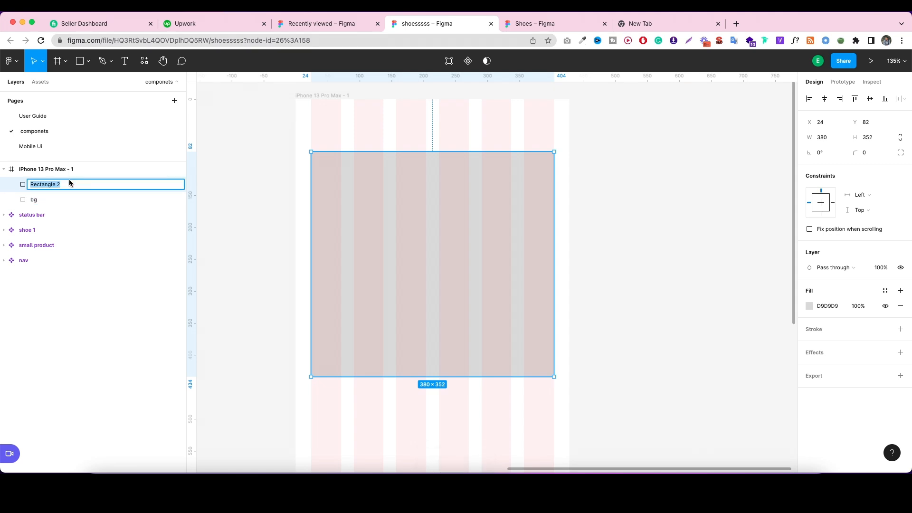
type("gradient")
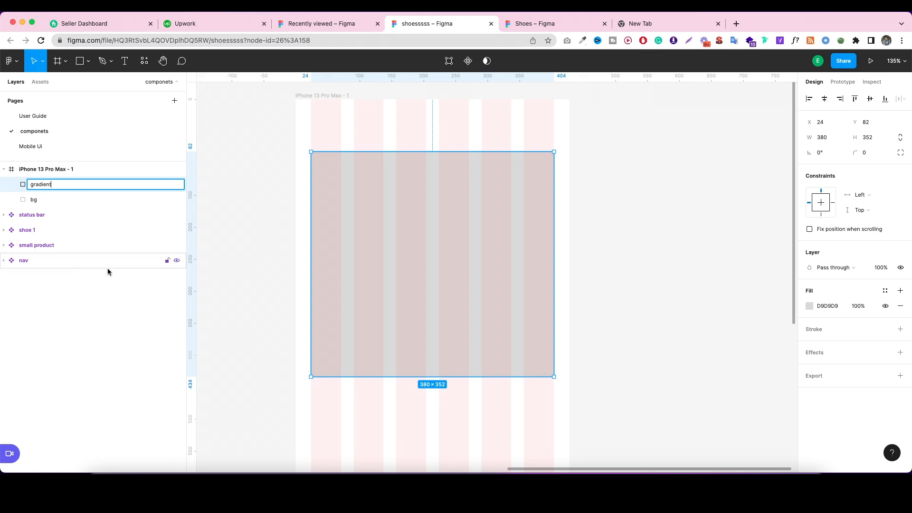
scroll(359, 268, "down", 5)
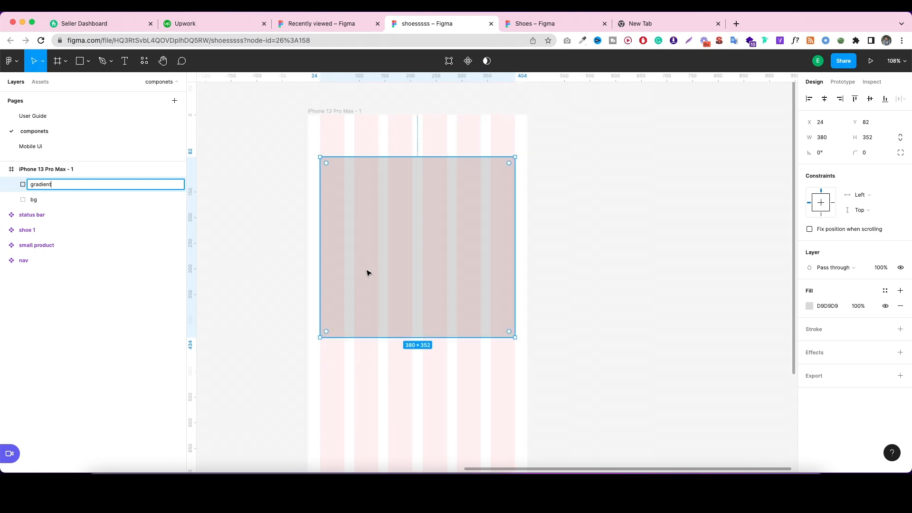
left_click(297, 261)
Set the corner radius of both the gradient and bg rectangles to 12.
left_click(52, 187)
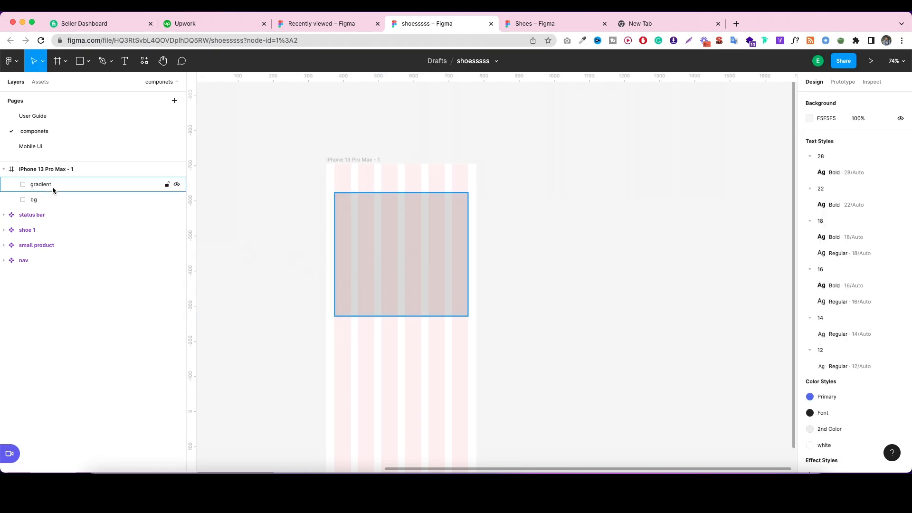
left_click(864, 153)
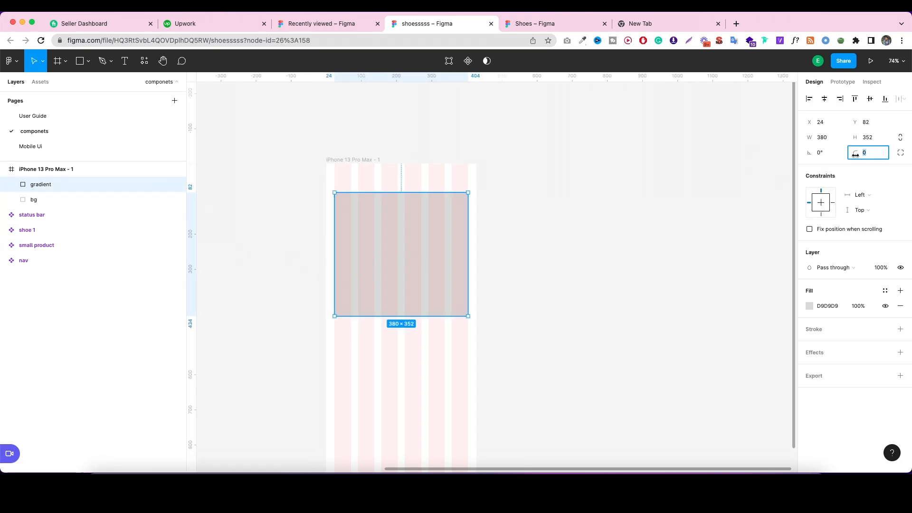
left_click(258, 248)
left_click(59, 198)
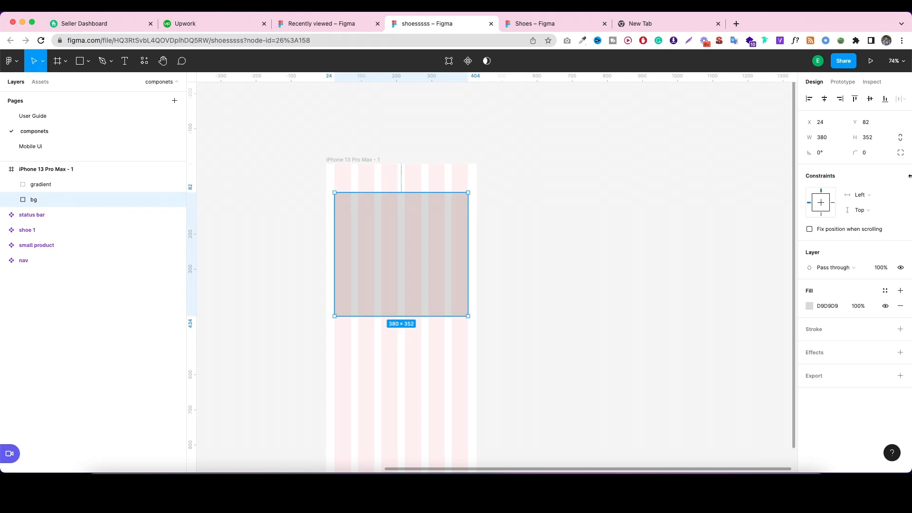
left_click(884, 154)
left_click(706, 193)
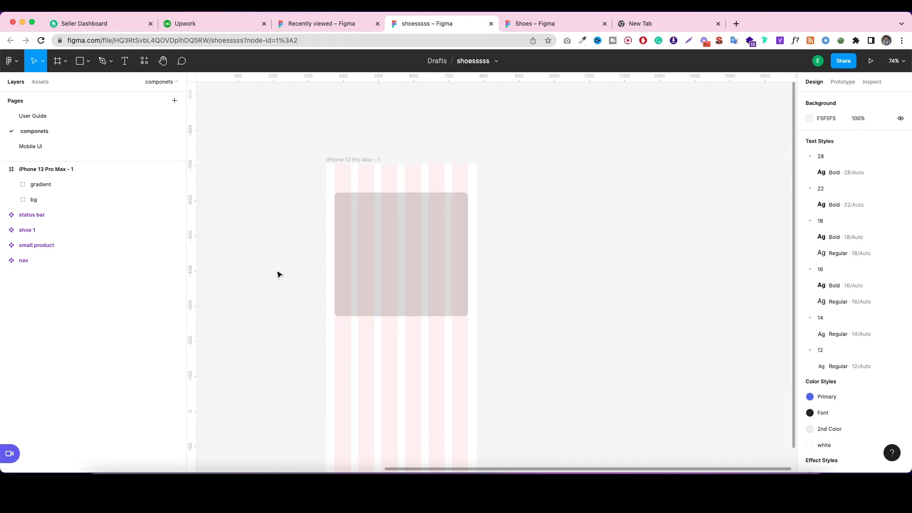
Hide the gradient layer and fill the bg rectangle with the first photo from the shoes img folder.
scroll(446, 299, "down", 5)
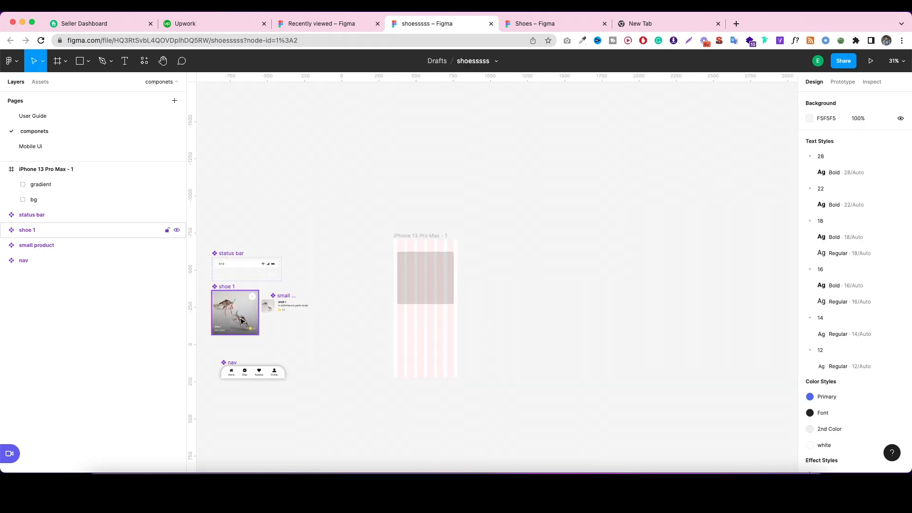
scroll(362, 284, "up", 2)
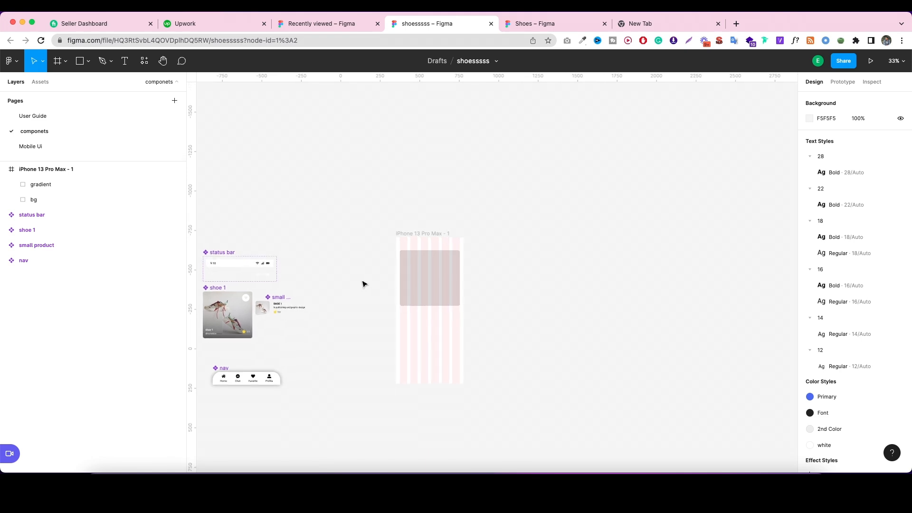
left_click(451, 280)
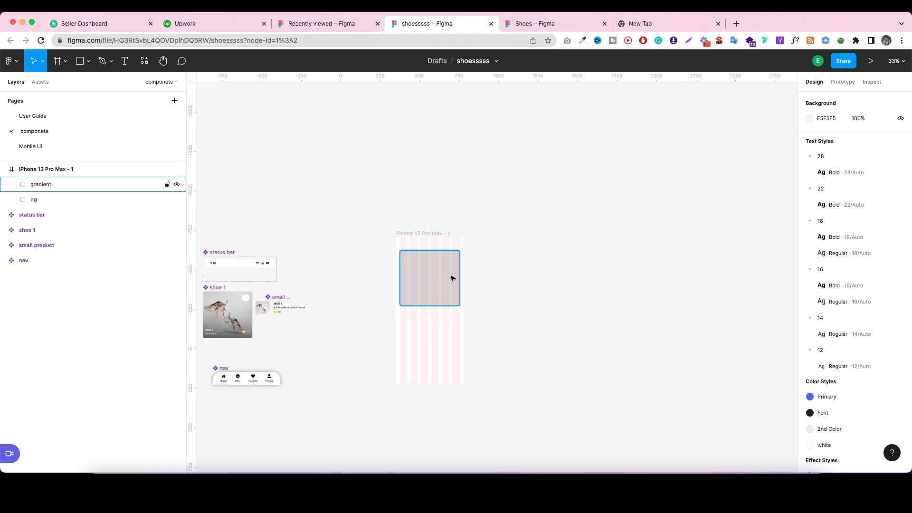
left_click(177, 186)
left_click(101, 200)
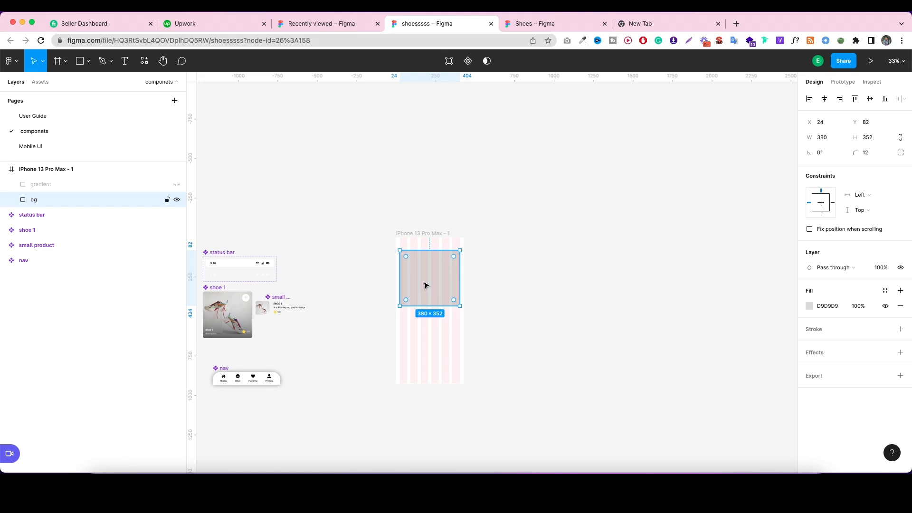
key("super+shift+k")
left_click(386, 174)
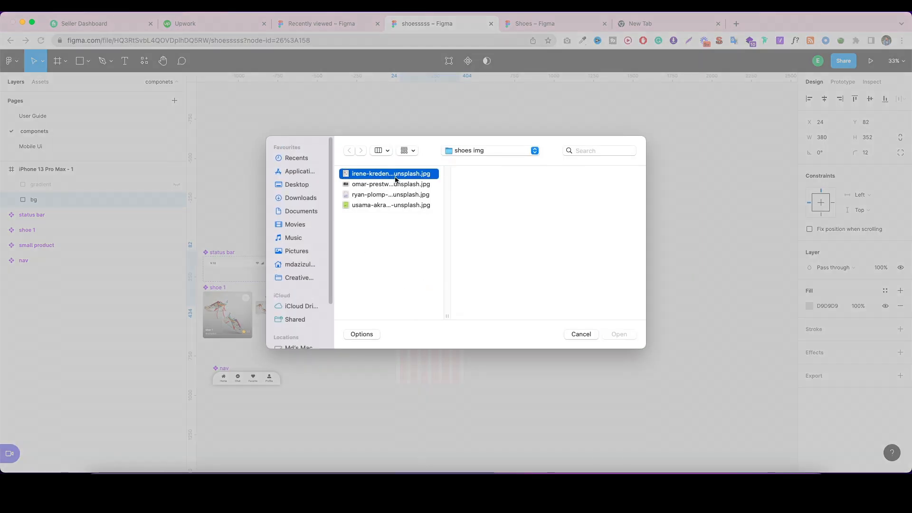
left_click(619, 334)
left_click(447, 267)
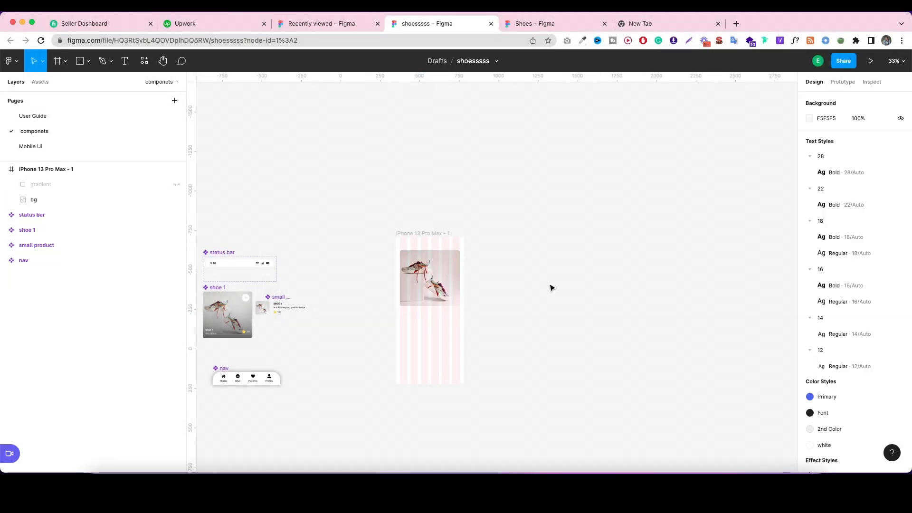
Show the gradient layer and give it a linear fill from D9D9D9 at 0% to 000000 at 66% opacity.
left_click(176, 185)
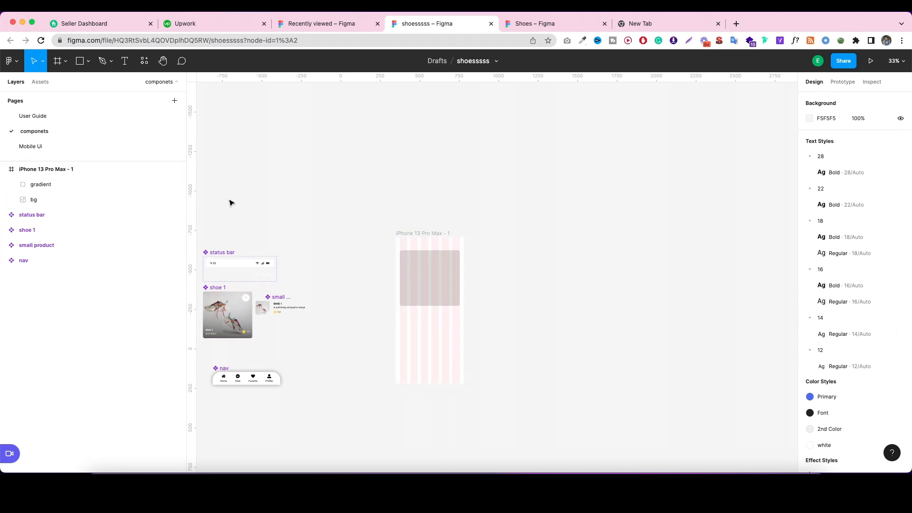
left_click(429, 279)
left_click(815, 308)
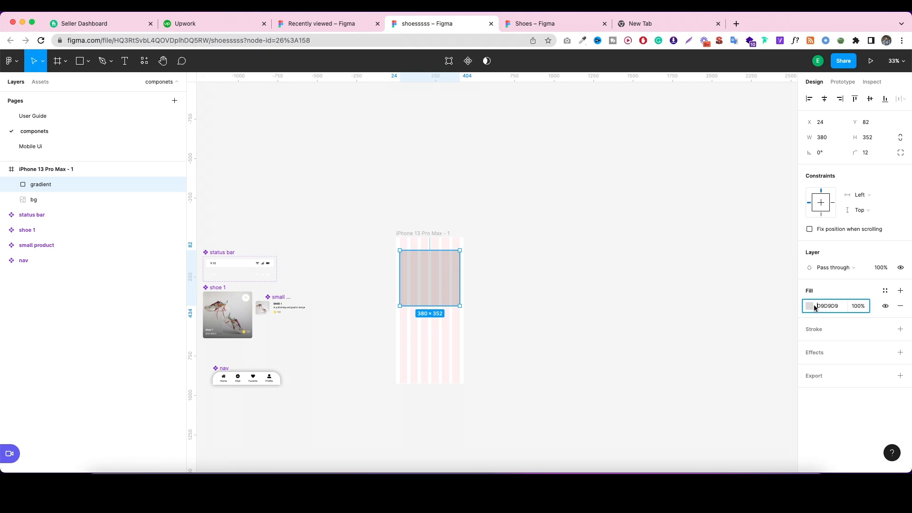
left_click(810, 308)
left_click(694, 224)
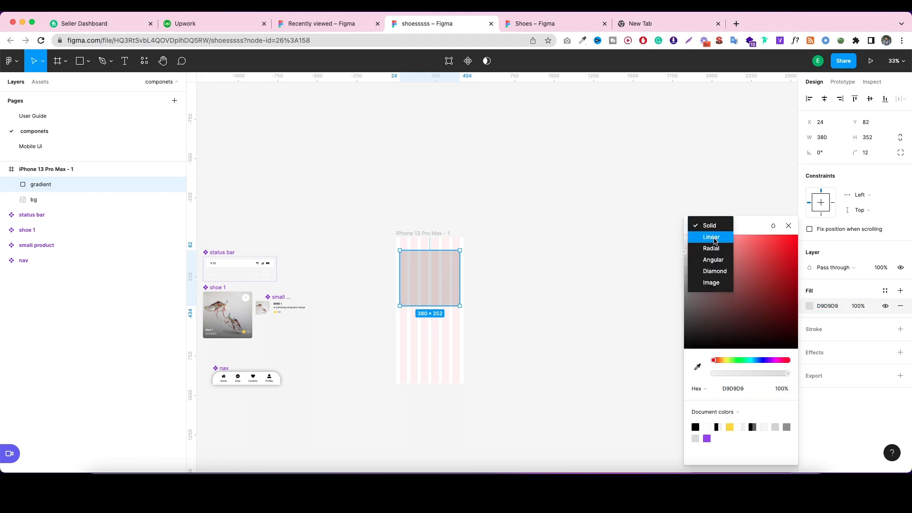
left_click(712, 237)
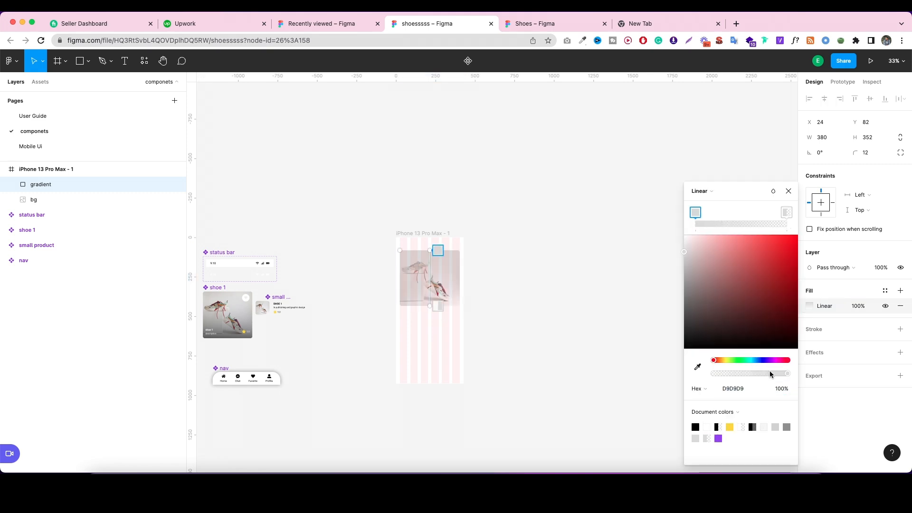
left_click_drag(771, 375, 692, 379)
left_click(786, 213)
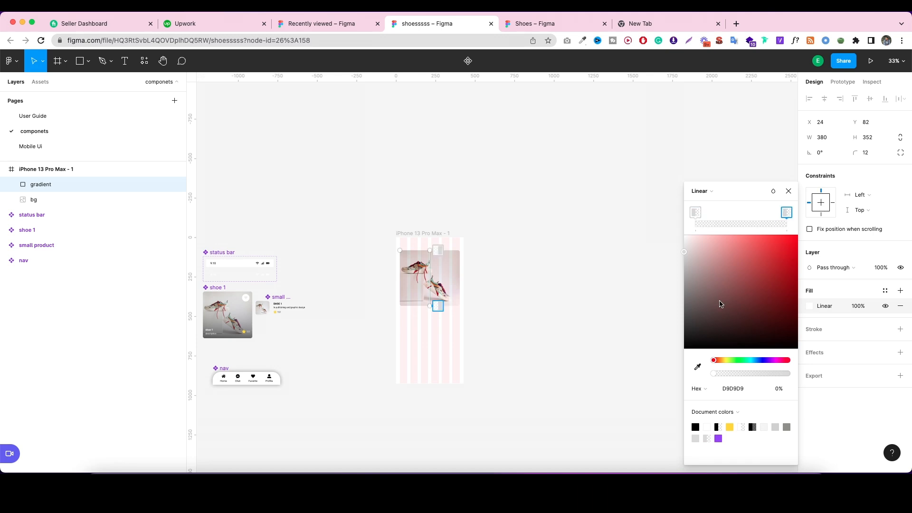
left_click_drag(713, 293, 759, 374)
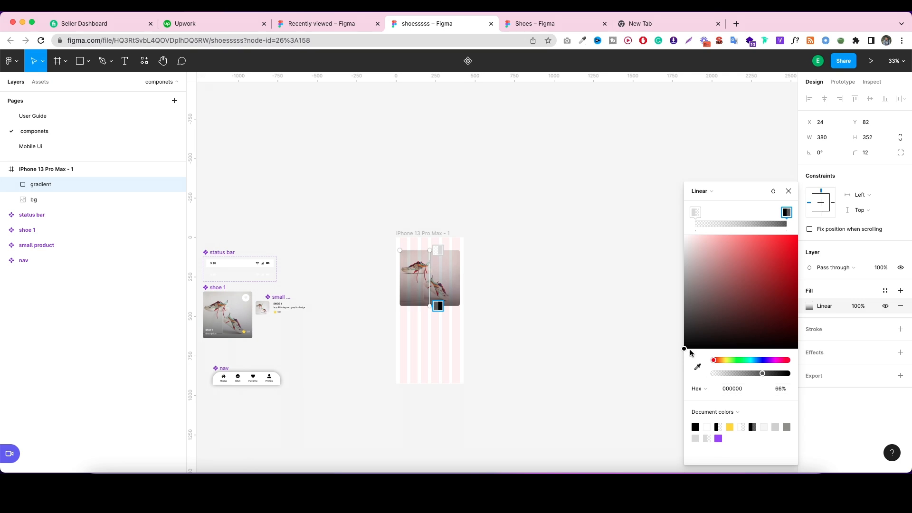
left_click(546, 220)
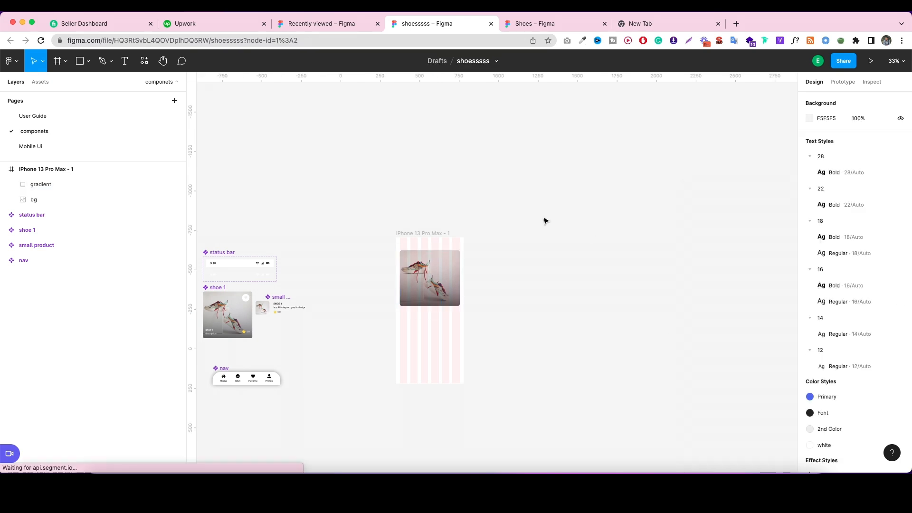
Copy the title and ratings frame from the shoe 1 component onto the large shoe image.
scroll(449, 289, "up", 3)
scroll(450, 288, "down", 5)
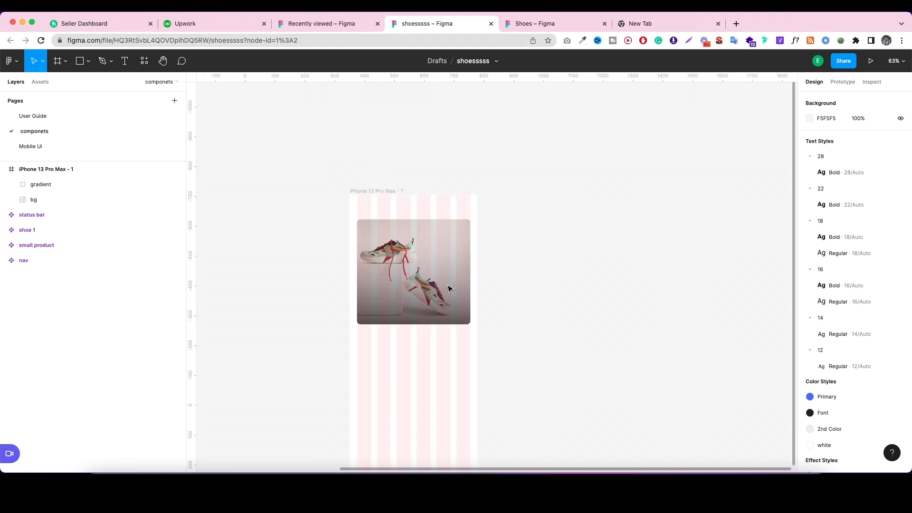
scroll(450, 288, "up", 5)
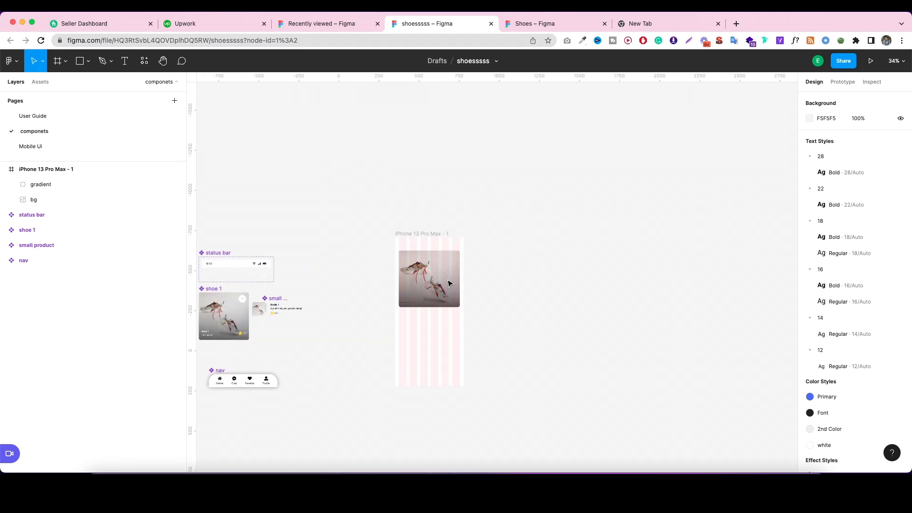
scroll(449, 284, "down", 3)
scroll(450, 284, "down", 5)
left_click(281, 327)
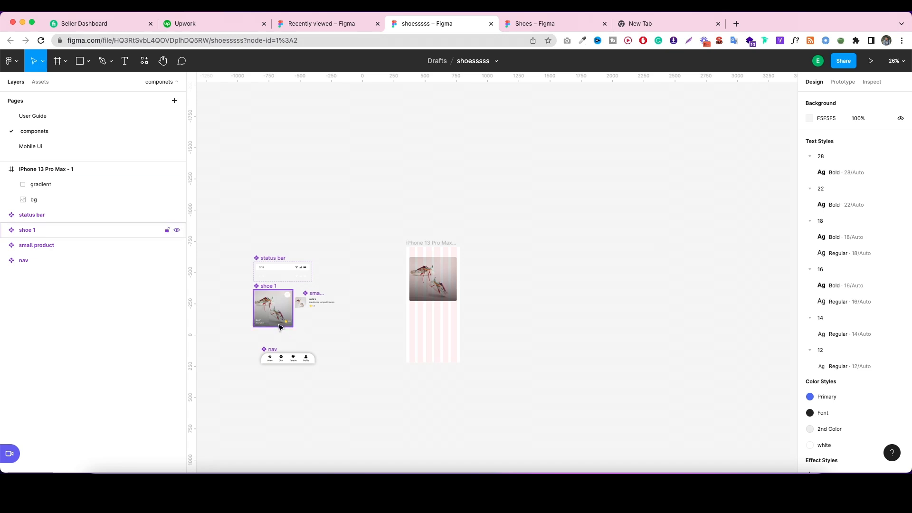
double_click(279, 325)
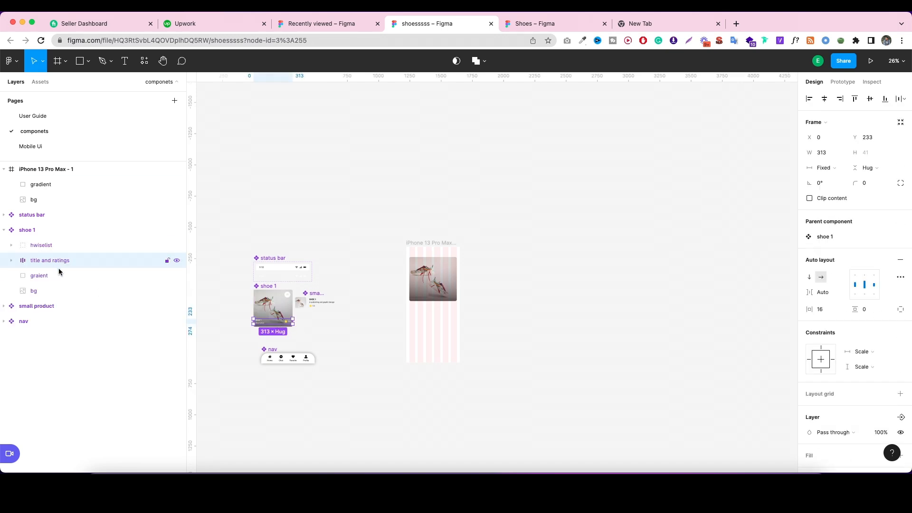
left_click_drag(284, 324, 442, 295)
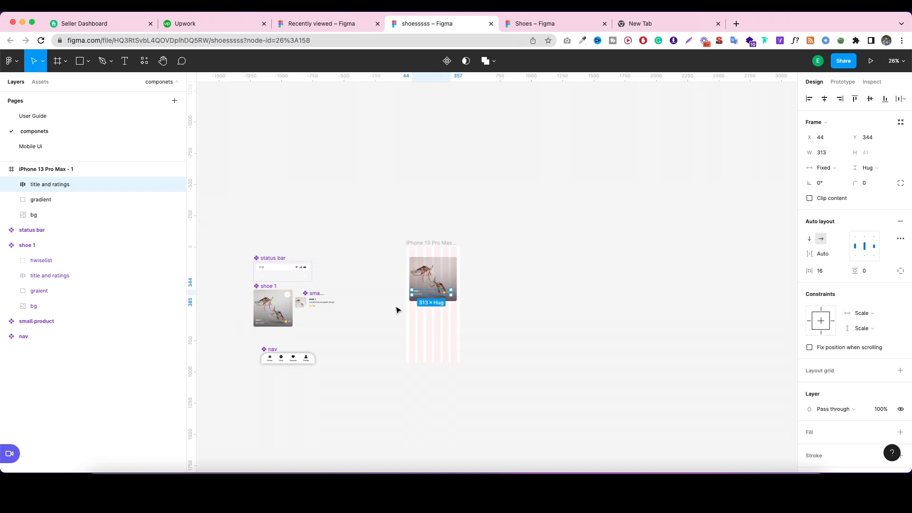
Move the copied title and ratings frame to about X 24, Y 370 and widen it to 380 to span the image.
scroll(404, 301, "up", 3)
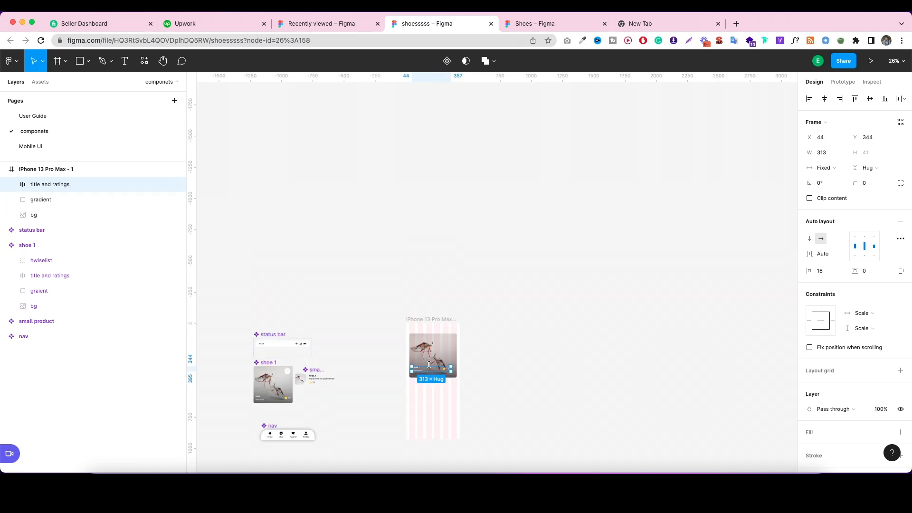
scroll(430, 365, "up", 5)
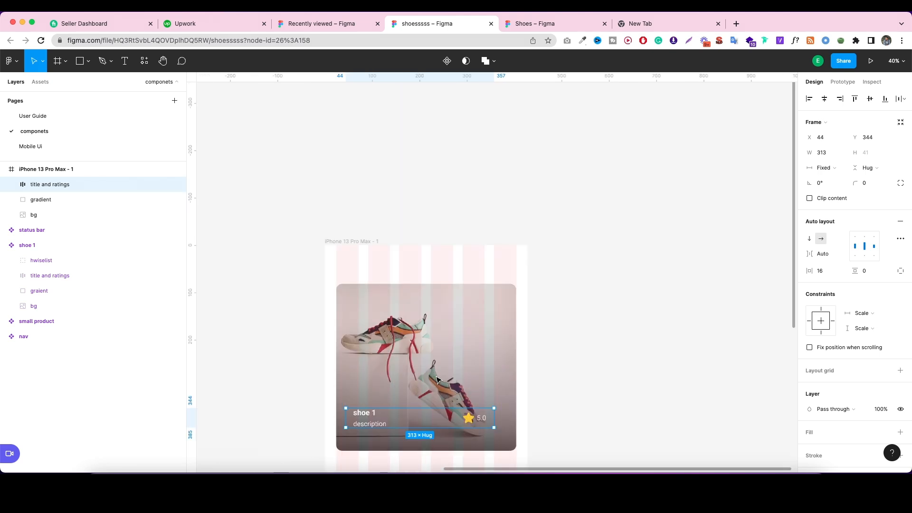
scroll(532, 357, "down", 3)
scroll(451, 330, "up", 5)
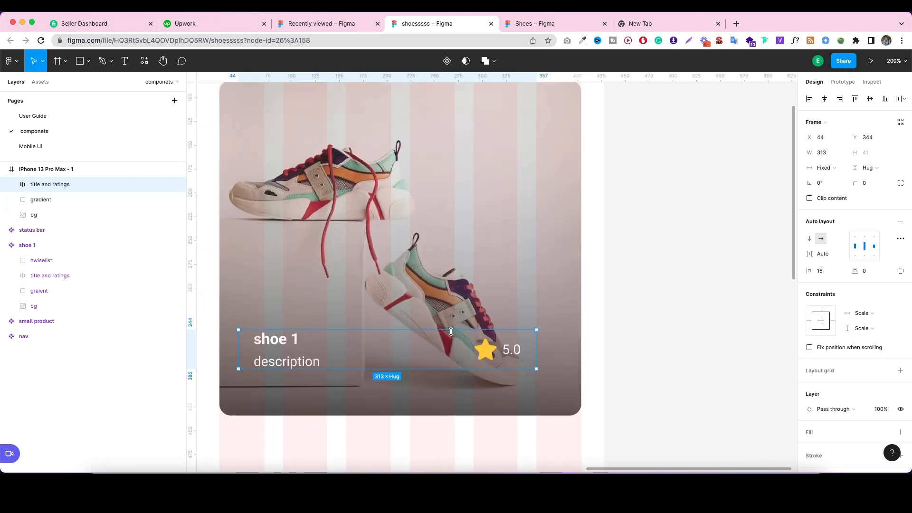
left_click_drag(494, 357, 578, 373)
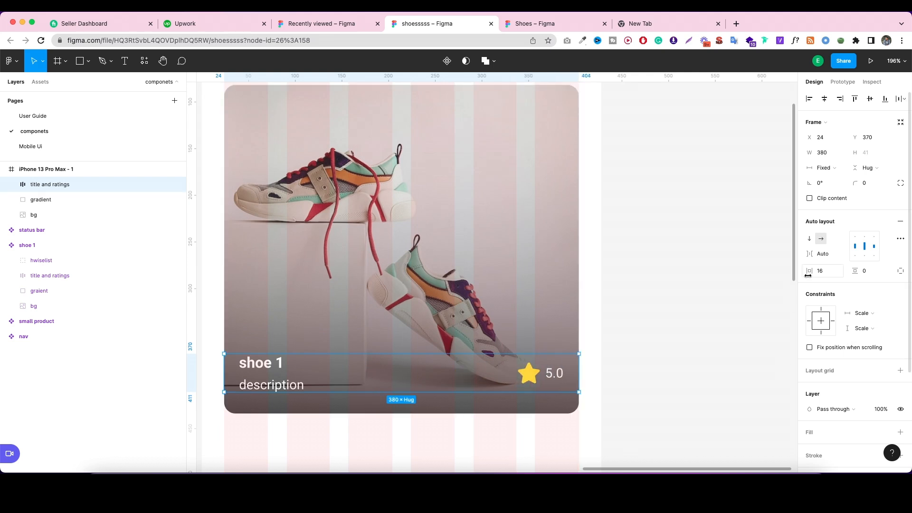
Set the horizontal padding of the title and ratings auto layout to 18.
left_click(829, 272)
key("Up")
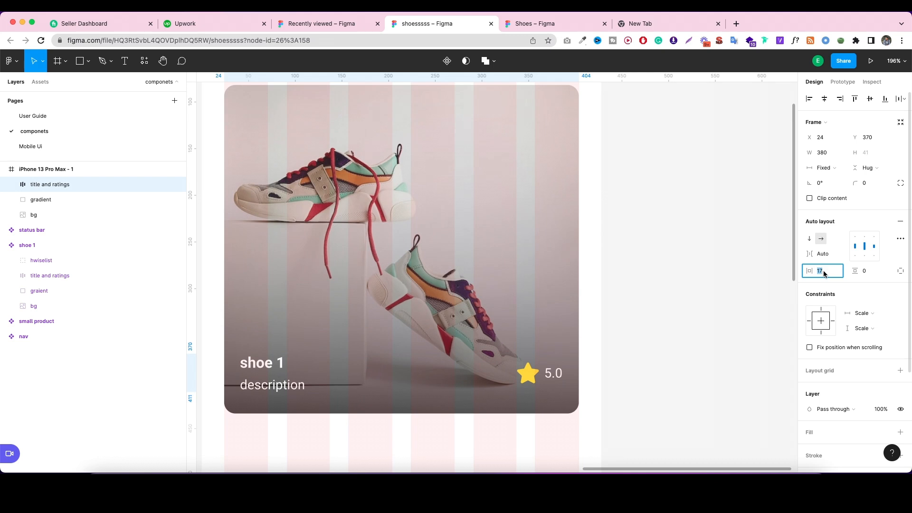
key("Up")
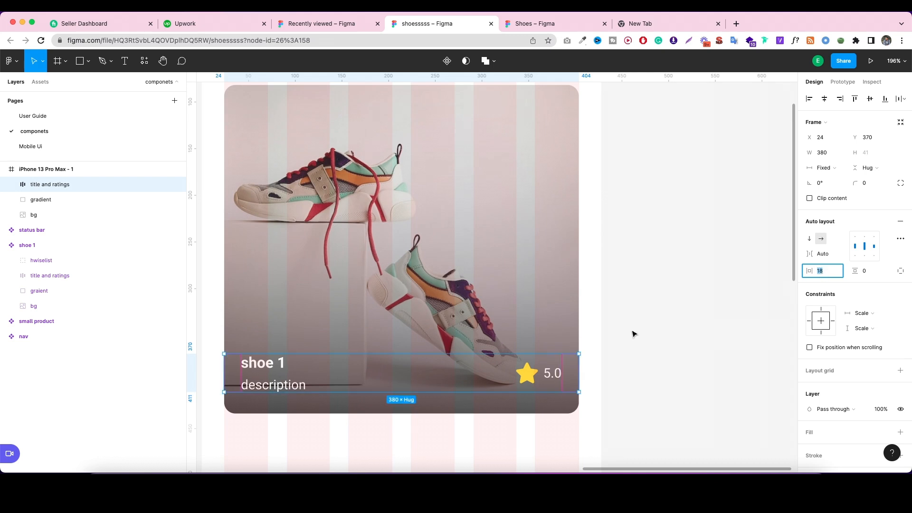
left_click(626, 339)
Apply the 18 Bold text style to the shoe 1 title on the large shoe image.
left_click(269, 366)
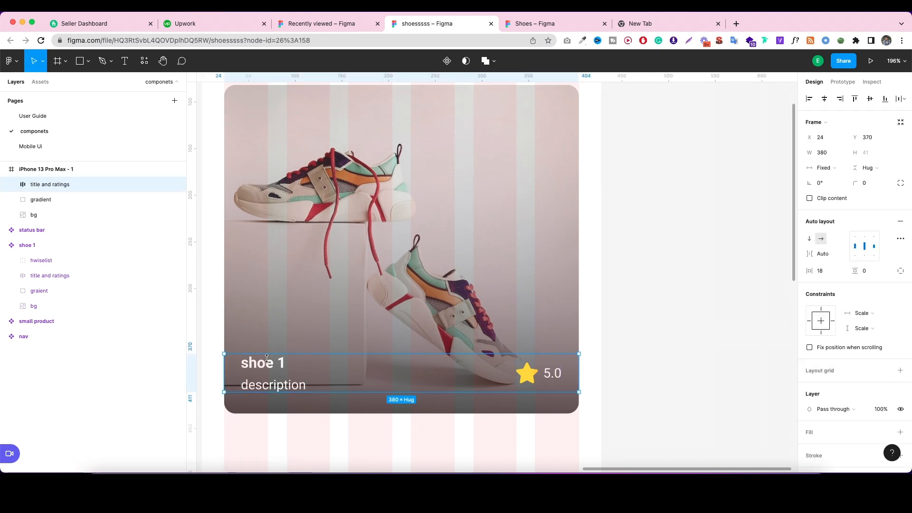
left_click(269, 367)
left_click(268, 366)
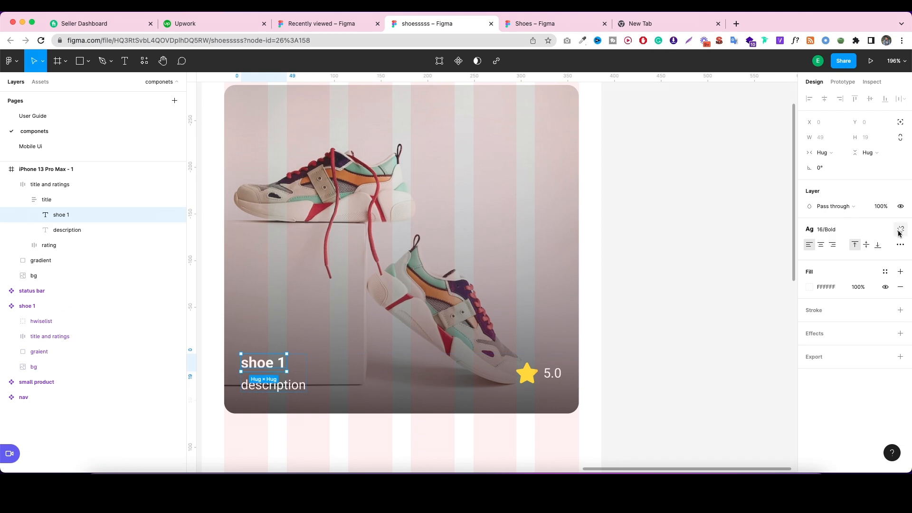
left_click(900, 230)
left_click(845, 370)
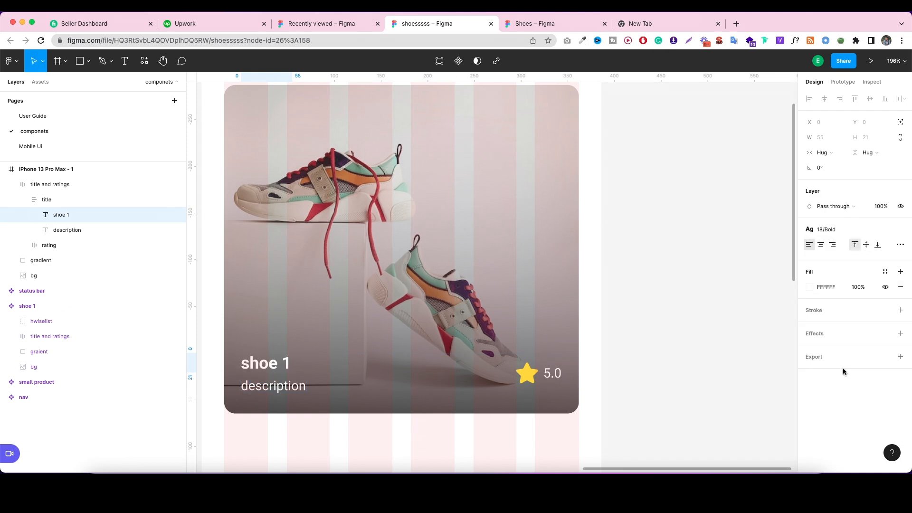
left_click(697, 367)
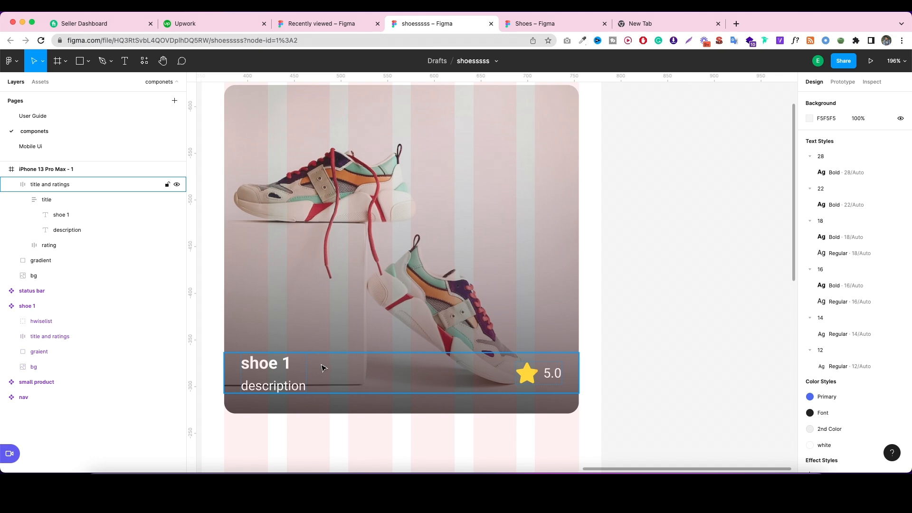
Draw a circle about 54 × 54 in the upper-left corner of the shoe image and fill it white.
scroll(432, 376, "down", 3)
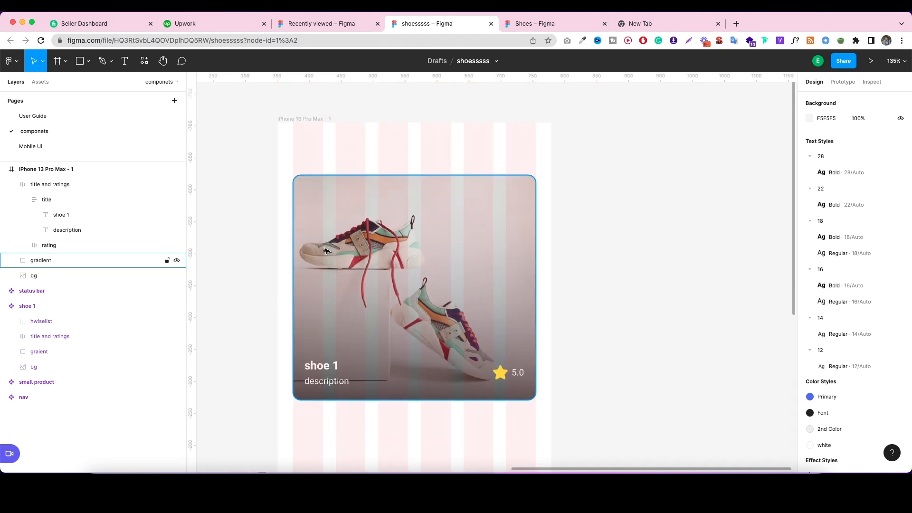
right_click(336, 226)
left_click(238, 266)
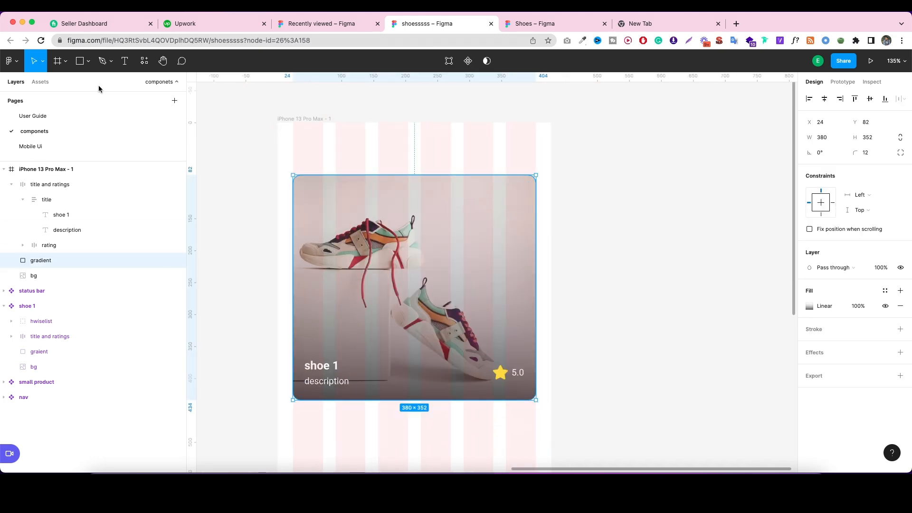
left_click(88, 61)
left_click(72, 116)
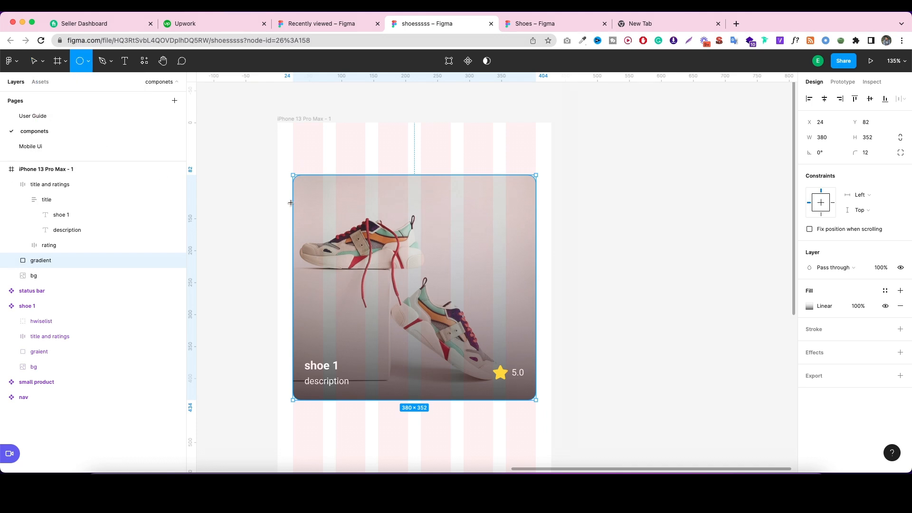
mouse_move(314, 193)
left_mouse_down()
mouse_move(357, 236)
mouse_move(320, 208)
left_mouse_up()
left_click(809, 306)
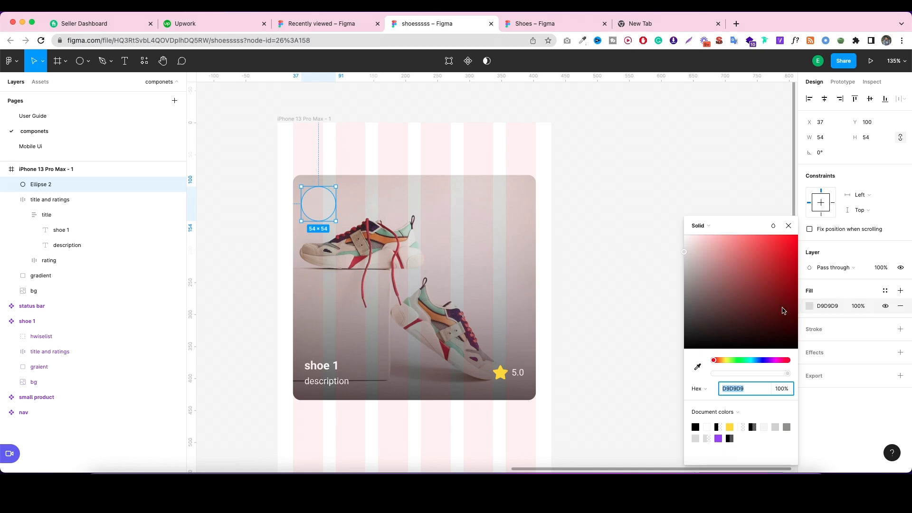
left_click_drag(784, 310, 655, 221)
left_click(643, 176)
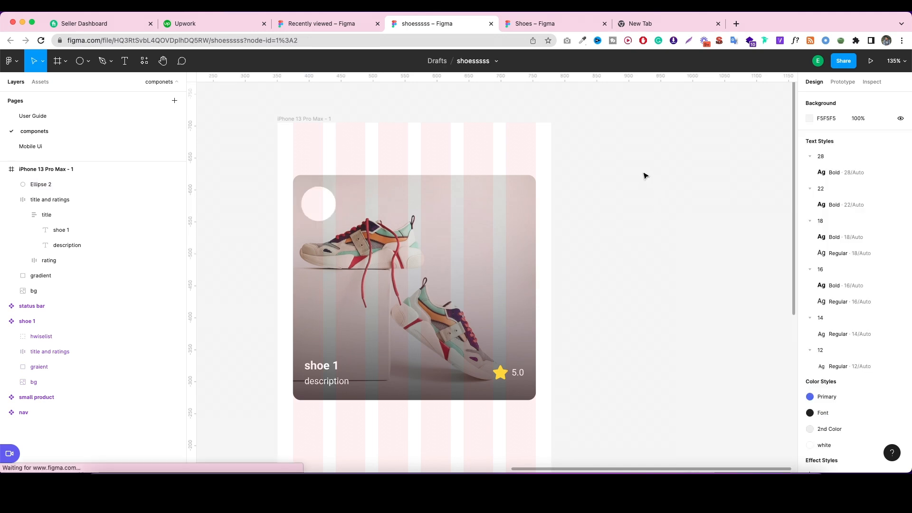
Search the Font Awesome Icons plugin for "arro" and insert the plain left arrow icon.
right_click(411, 265)
mouse_move(430, 386)
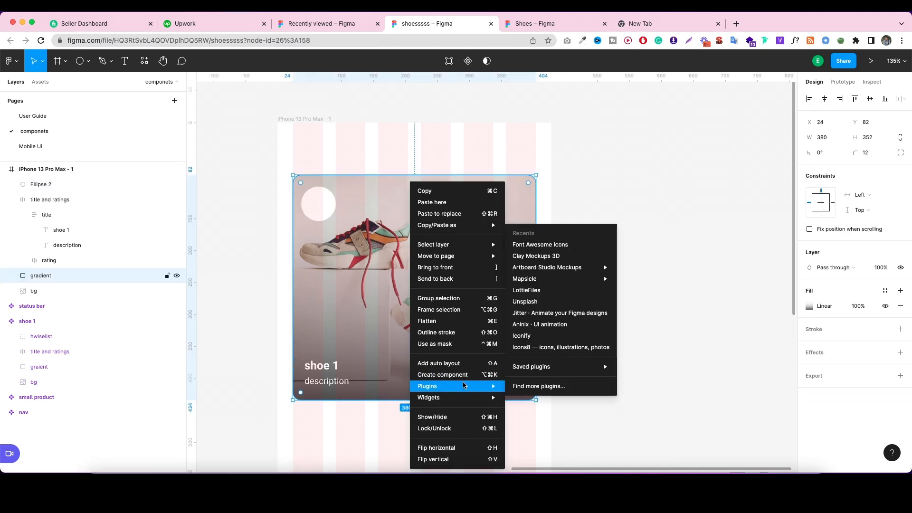
left_click(539, 248)
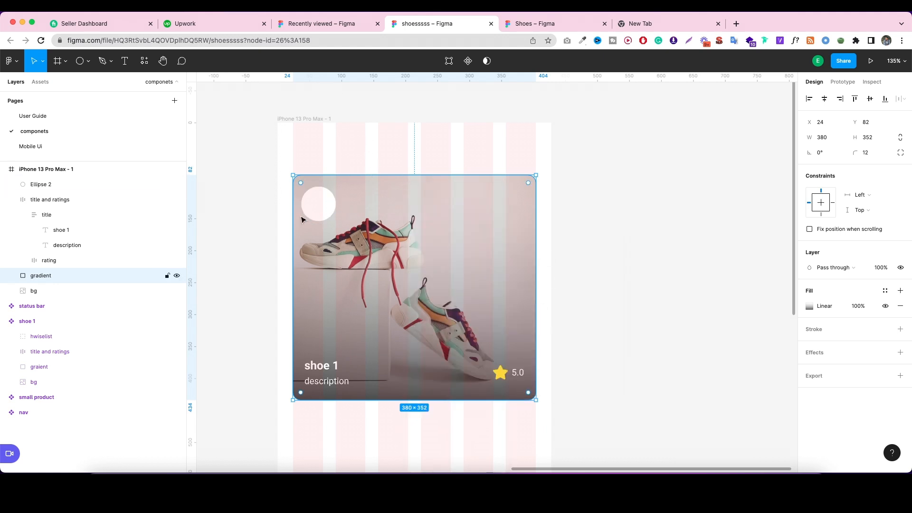
left_click(580, 240)
type("arro")
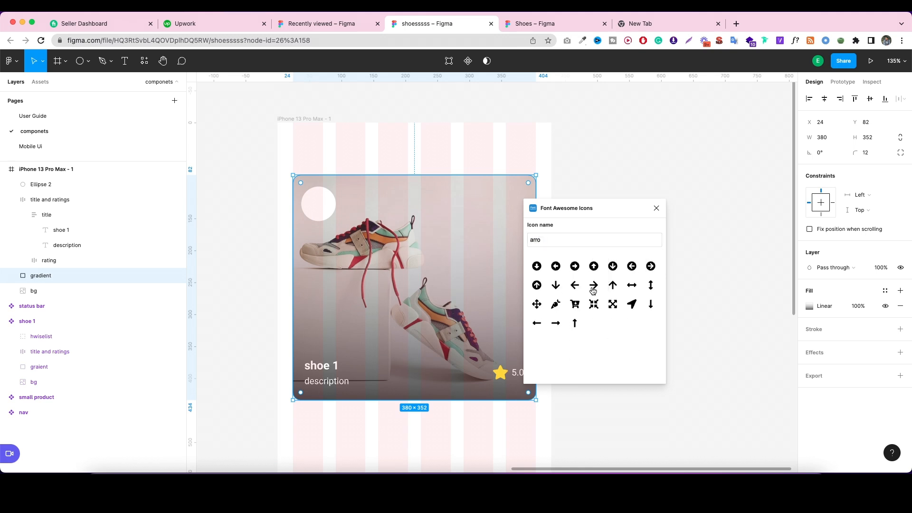
left_click(582, 287)
left_click(499, 279)
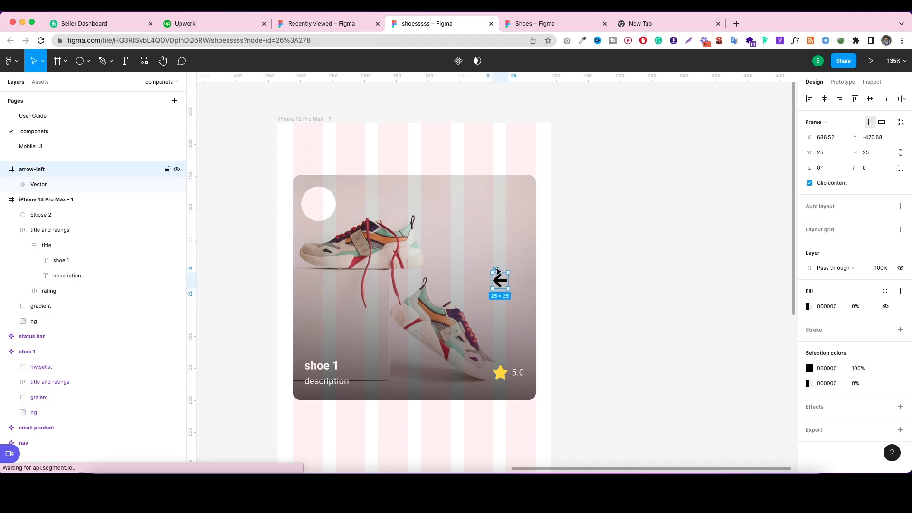
Place the left arrow icon inside the white circle and shrink it to about 23 × 23.
left_click_drag(501, 271, 318, 195)
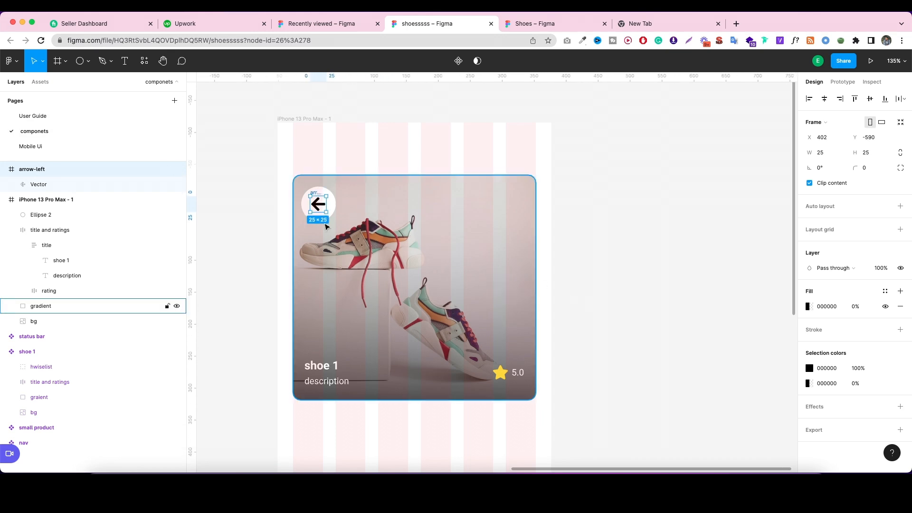
scroll(315, 196, "up", 5)
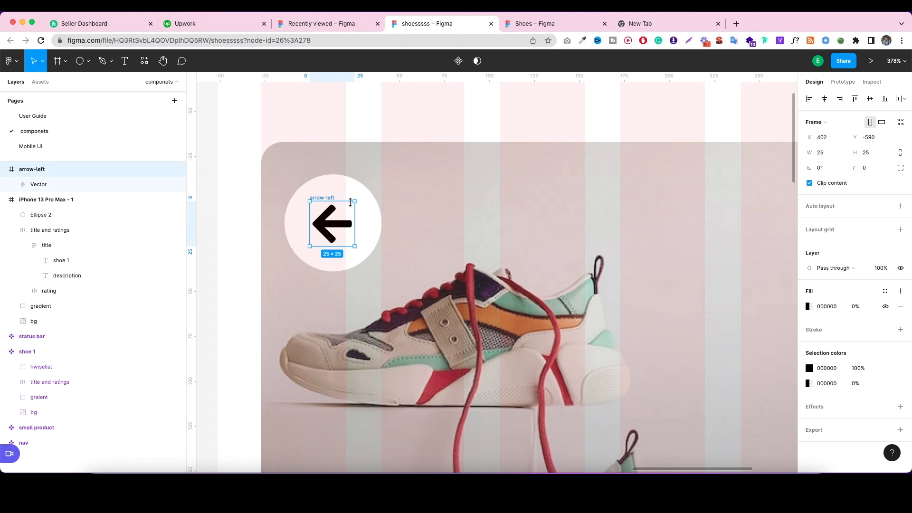
left_click_drag(352, 201, 351, 204)
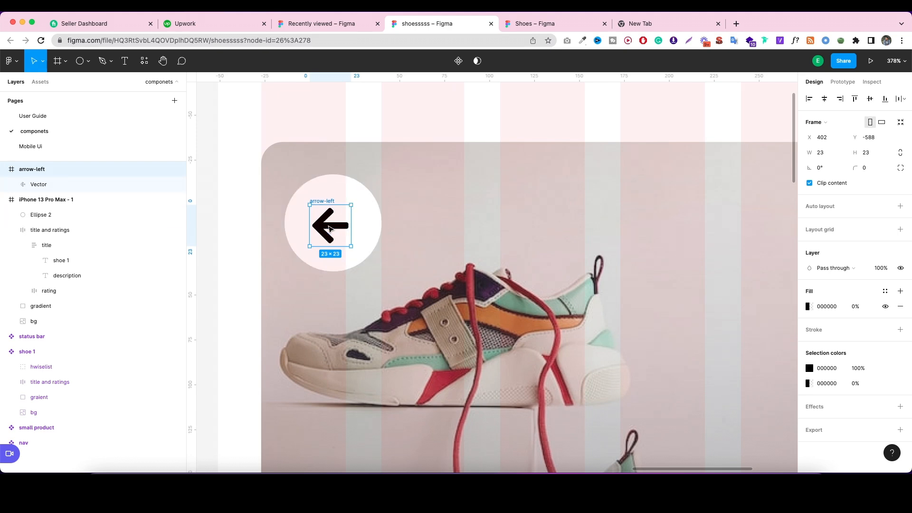
Nest the arrow-left layer in the iPhone 13 Pro Max - 1 frame and center it horizontally and vertically on the circle.
left_click(67, 215)
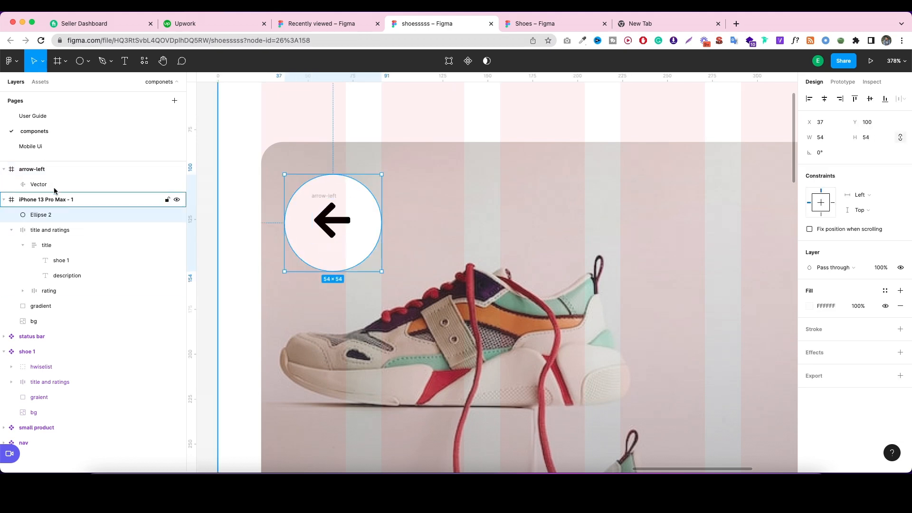
left_click(52, 170)
left_click_drag(51, 170, 55, 210)
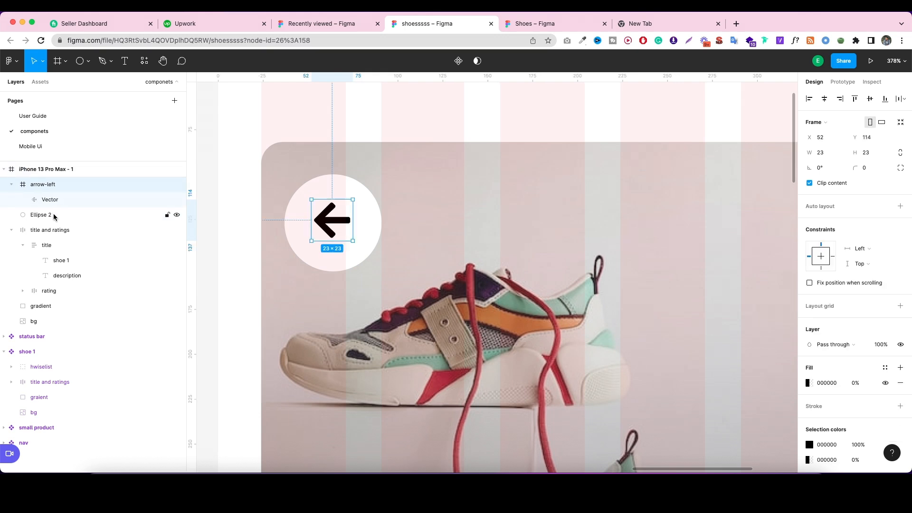
left_click(53, 216, "shift")
left_click(824, 99)
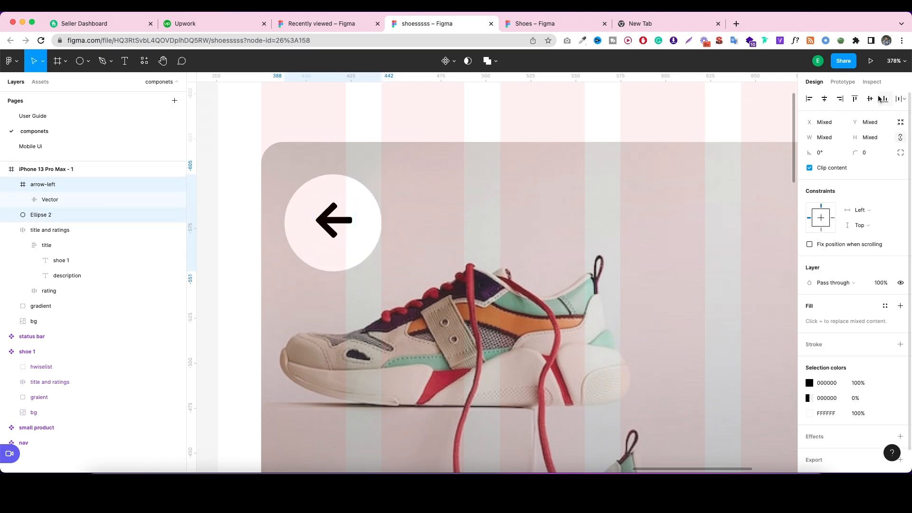
left_click(870, 98)
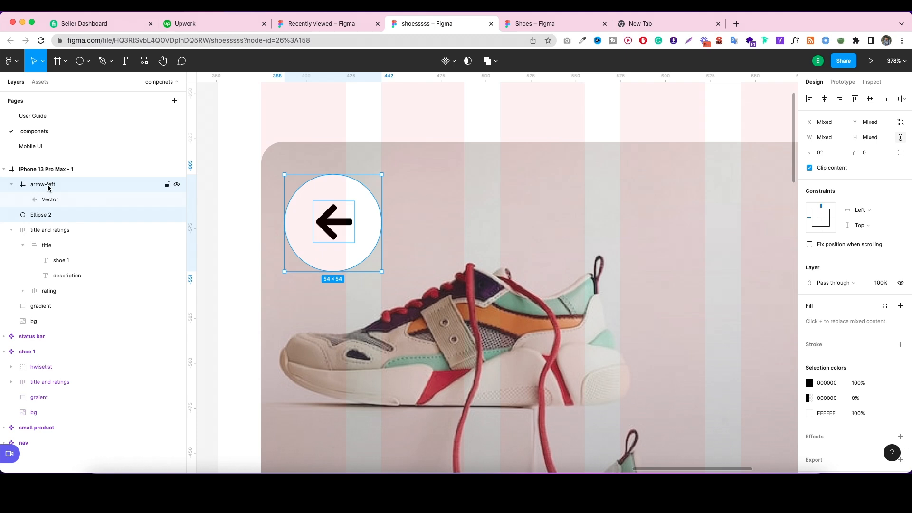
Group the arrow and circle and rename the group back btn.
key("super+g")
double_click(48, 184)
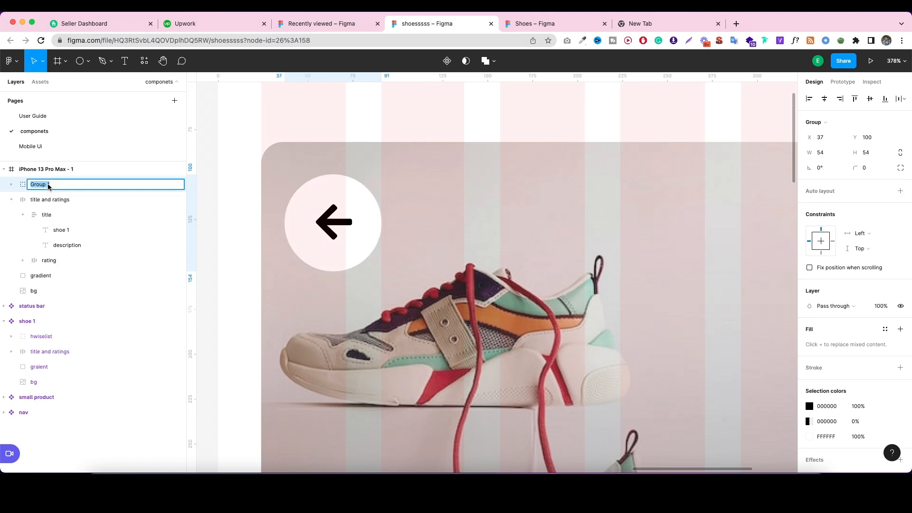
type("back btn")
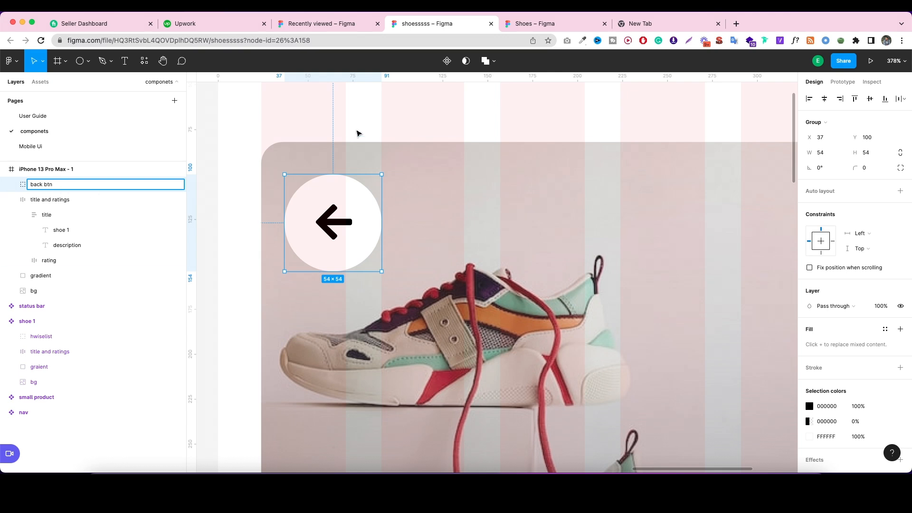
left_click(285, 114)
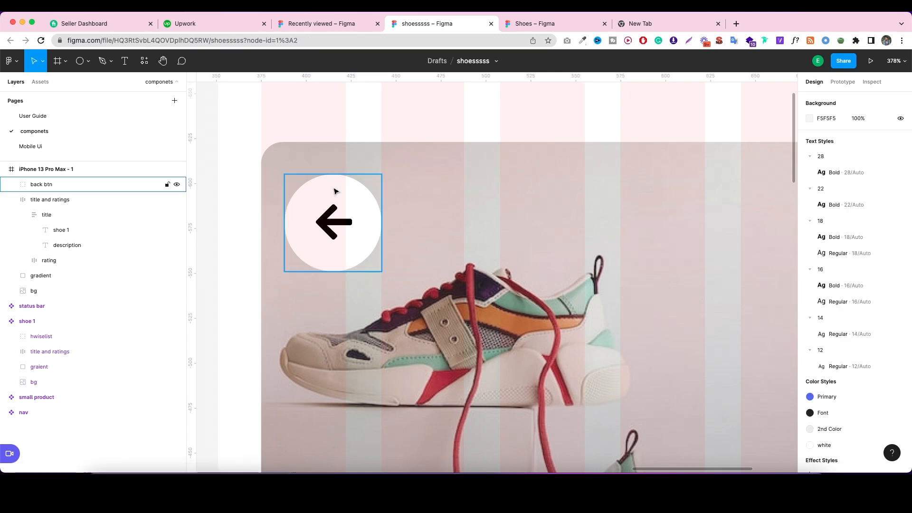
Enlarge the arrow vector slightly inside its circle and move the back button up a little on the shoe image.
left_click(331, 224, "super")
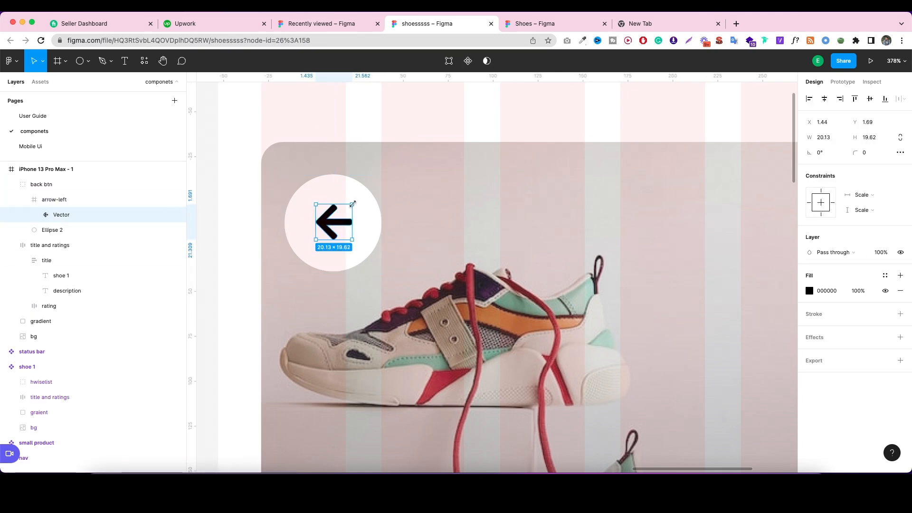
left_click(47, 204)
left_click(60, 230, "shift")
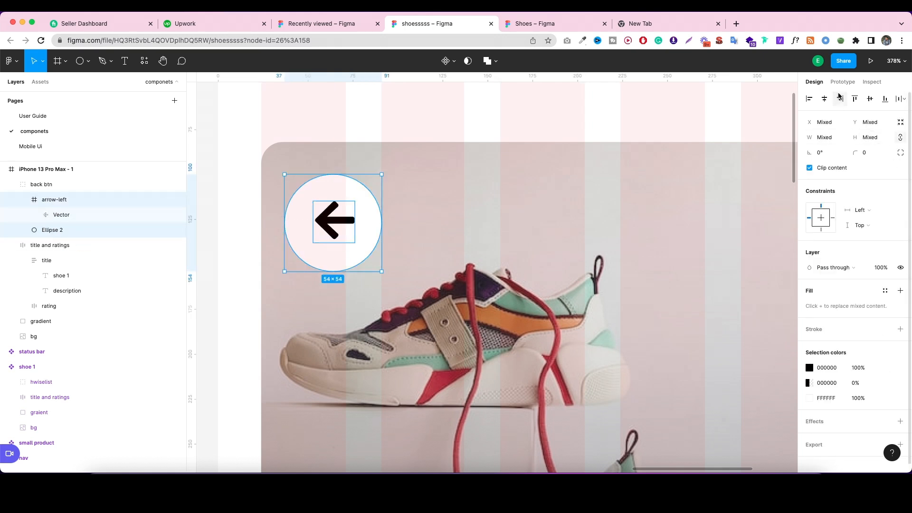
key("Escape")
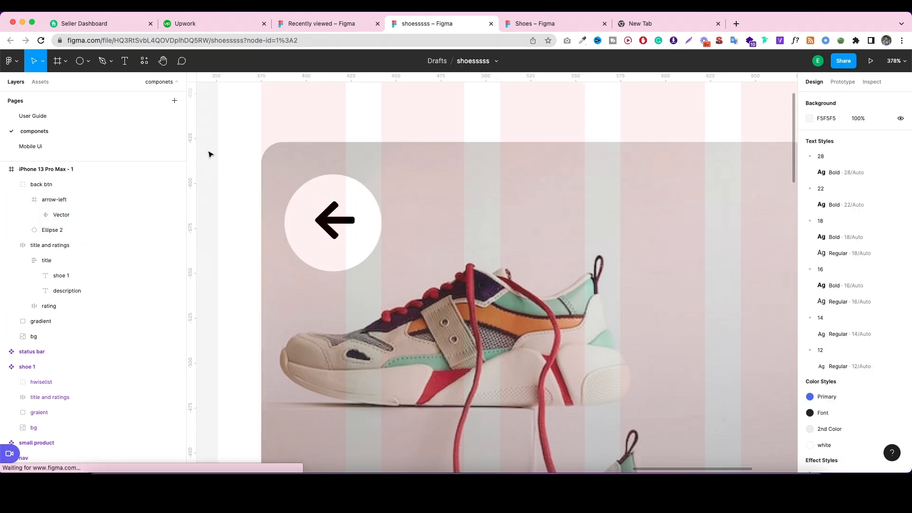
scroll(496, 218, "down", 5)
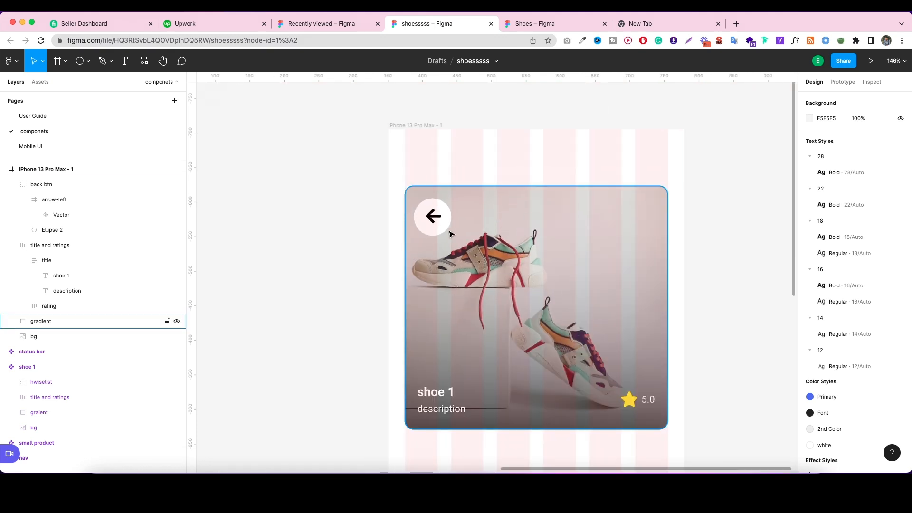
left_click_drag(437, 232, 435, 229)
left_click(303, 219)
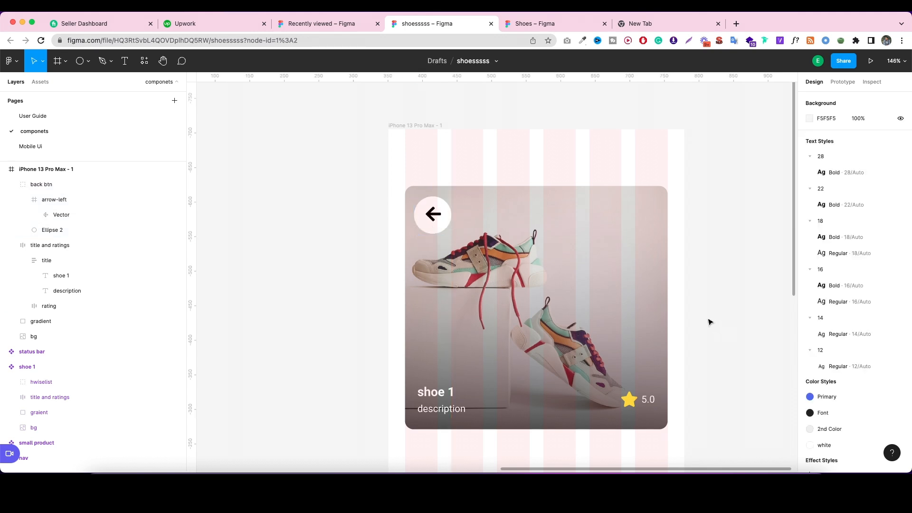
Draw a square about 113 × 113 below the shoe image, aligned with the image's left edge at X 24.
scroll(707, 320, "down", 3)
scroll(653, 308, "down", 5)
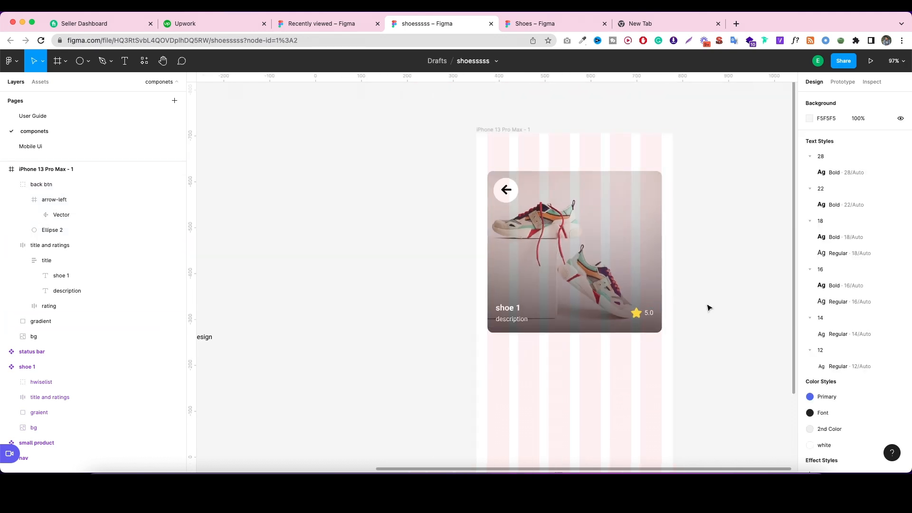
scroll(741, 292, "up", 3)
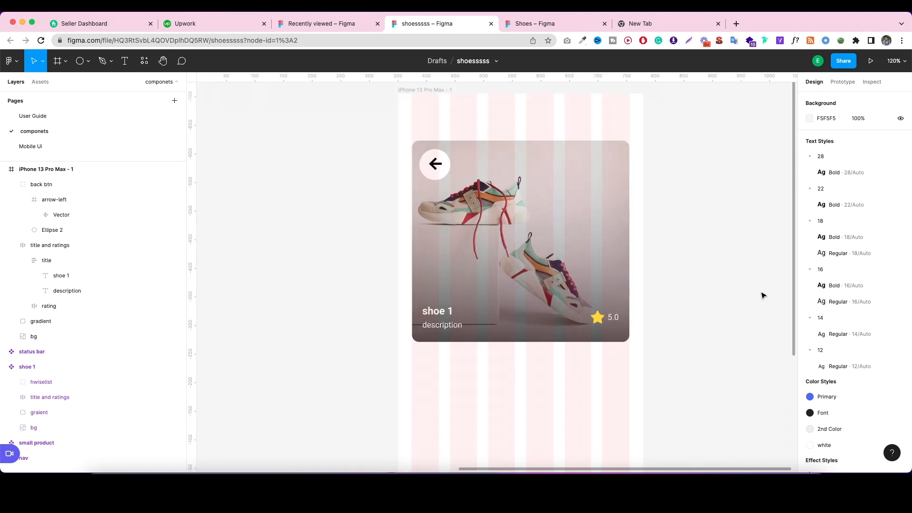
scroll(735, 304, "down", 2)
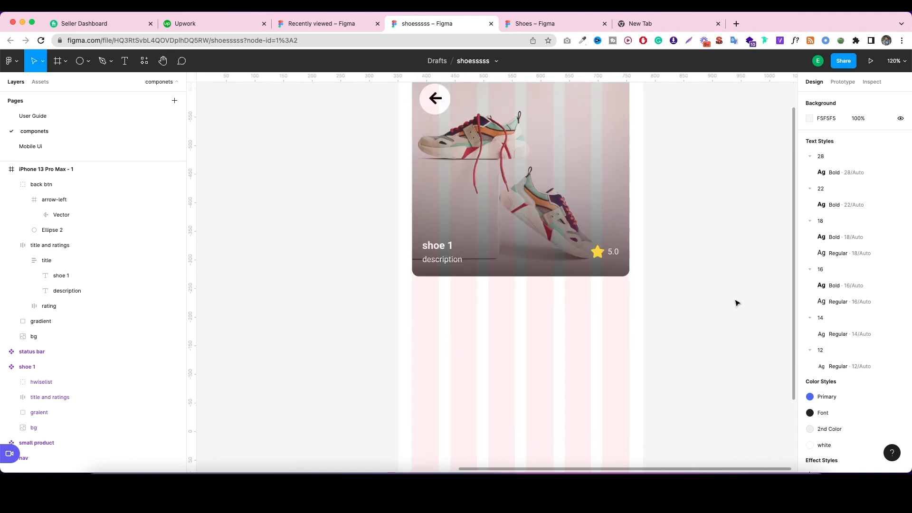
left_click(89, 62)
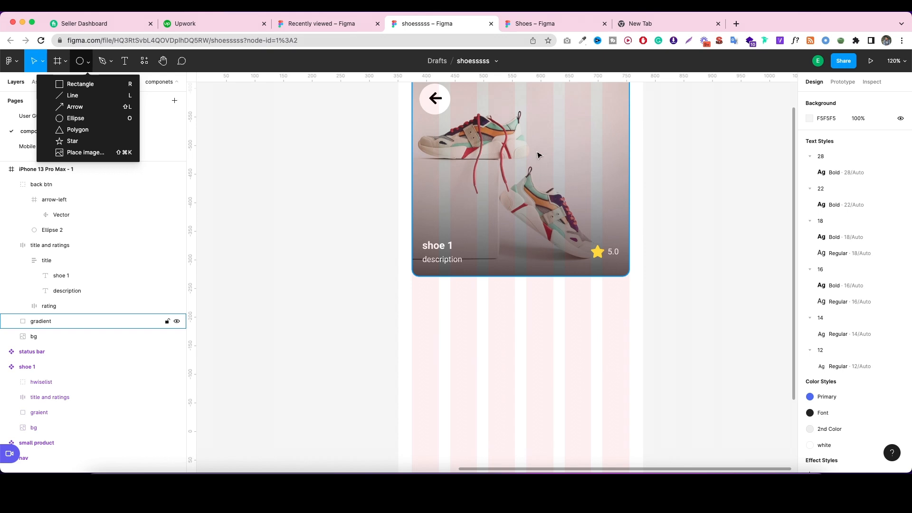
left_click(79, 84)
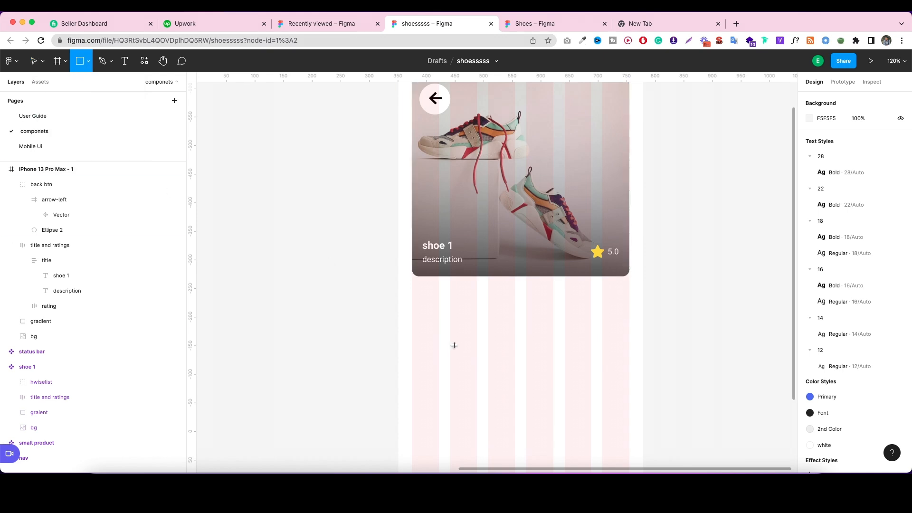
left_click_drag(412, 304, 476, 367)
Move the square below the shoe image up to Y 477 and set its corner radius to 12.
scroll(477, 345, "up", 5)
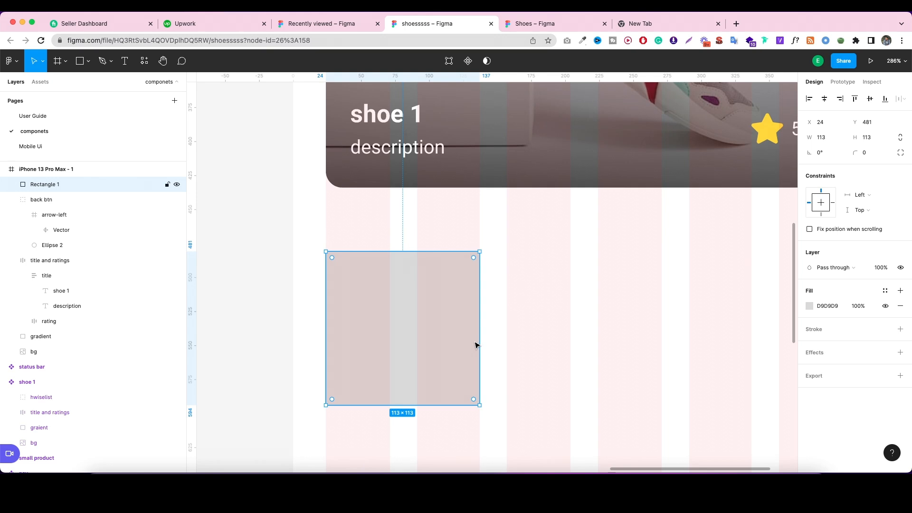
scroll(475, 344, "down", 1)
left_click_drag(407, 332, 407, 330)
left_click(866, 153)
type("1")
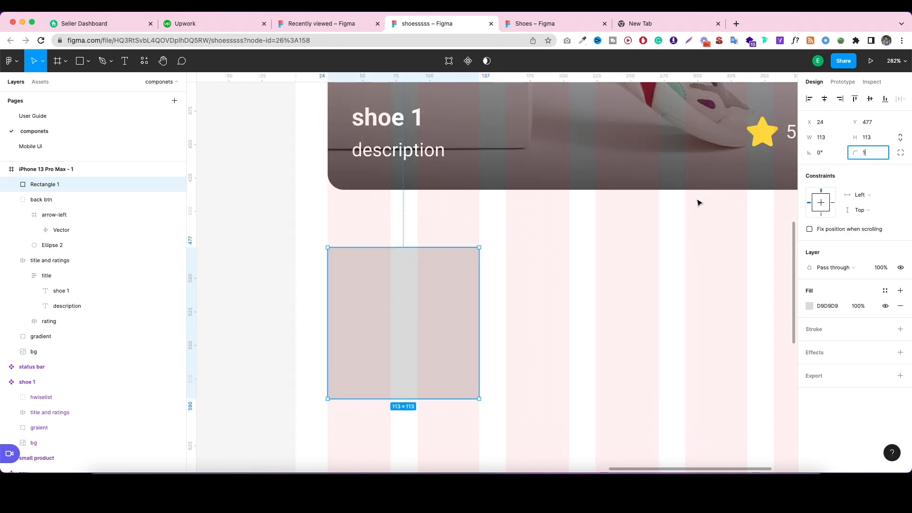
type("2")
left_click(257, 300)
left_click(366, 288)
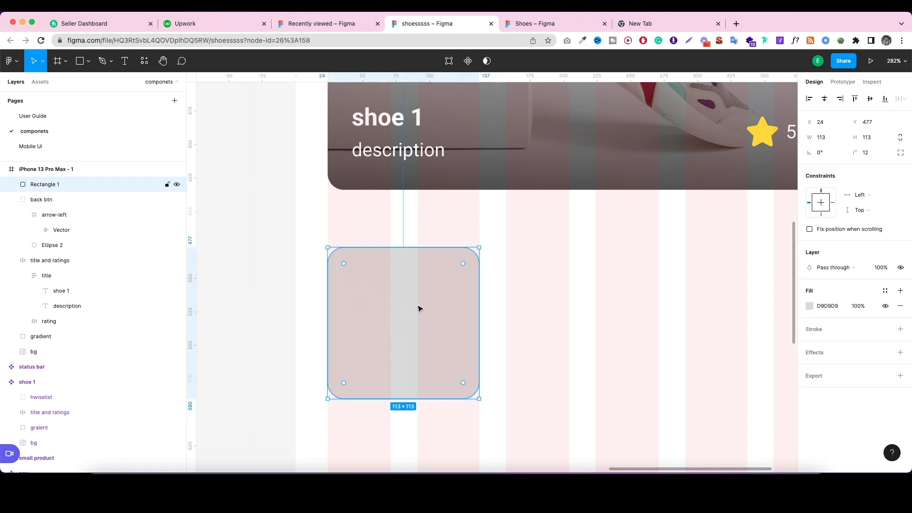
Fill the rounded square with the first Unsplash shoe photo from the shoes img folder.
key("shift+super+k")
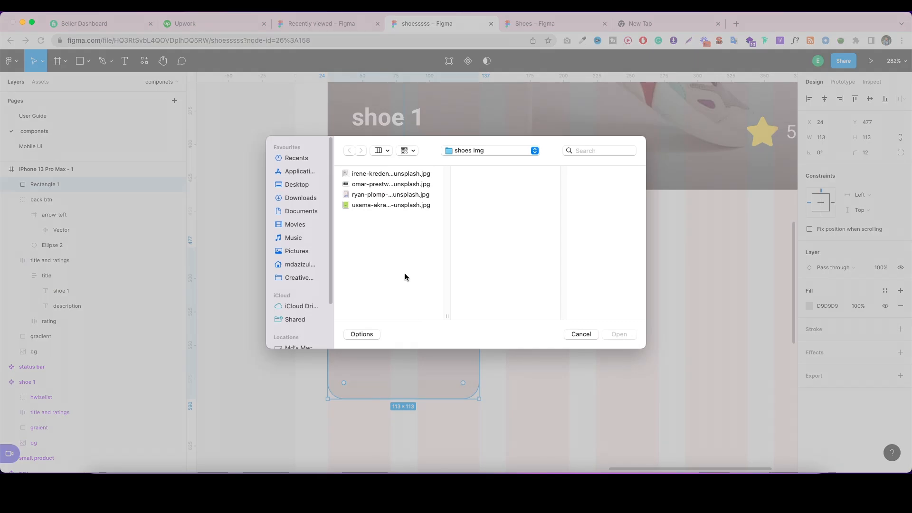
left_click(407, 173)
left_click(619, 334)
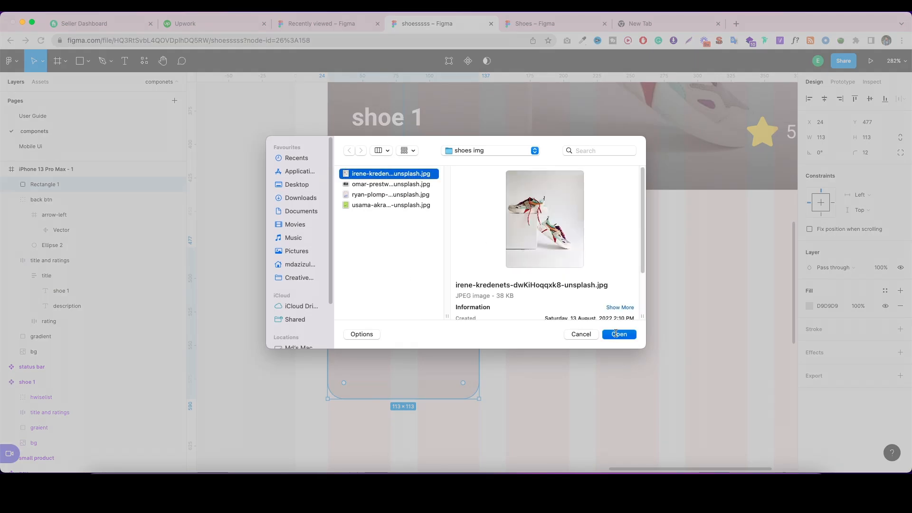
left_click(433, 326)
Rename the Rectangle 1 layer img 1.
double_click(79, 185)
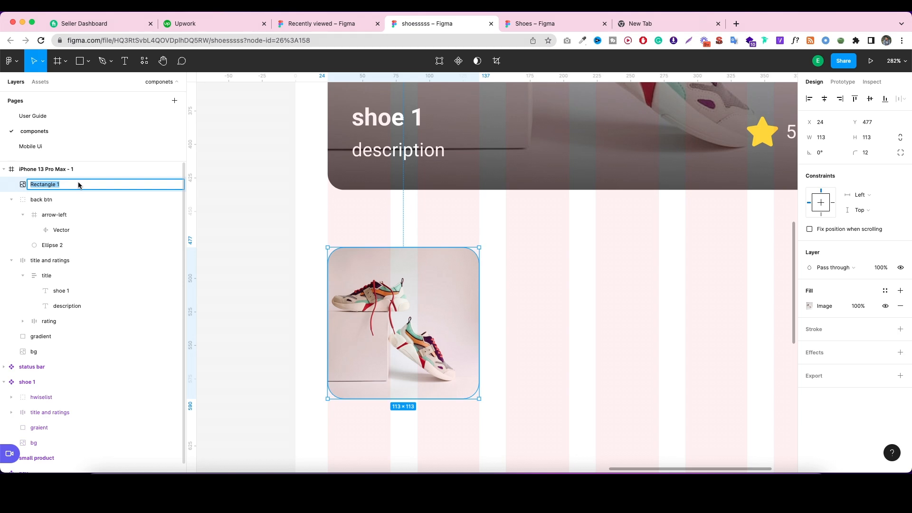
type("img")
left_click(262, 179)
Move the img 1 square out of the phone frame onto the empty canvas and place a duplicate beside it with a gap of 34.
scroll(400, 244, "down", 10)
left_click(400, 253)
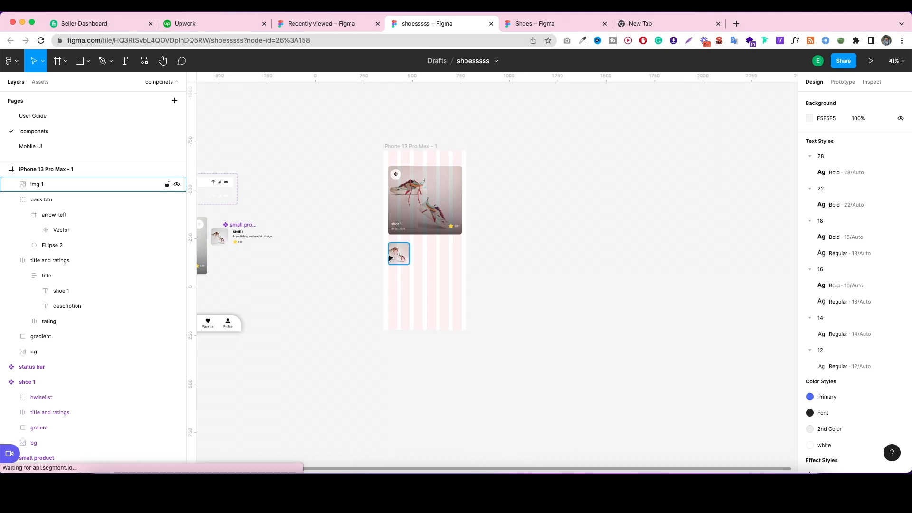
left_click_drag(399, 256, 556, 221)
scroll(624, 218, "up", 5)
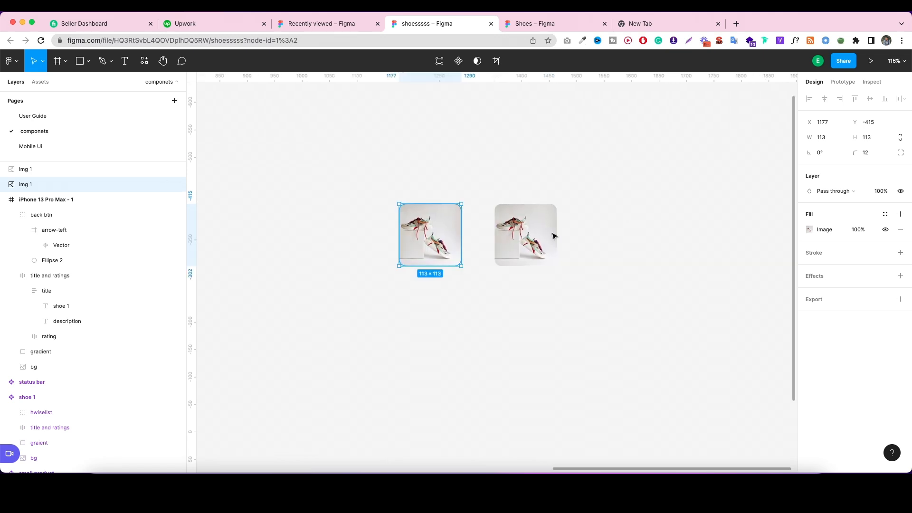
left_click(499, 157)
left_click_drag(535, 249, 519, 240)
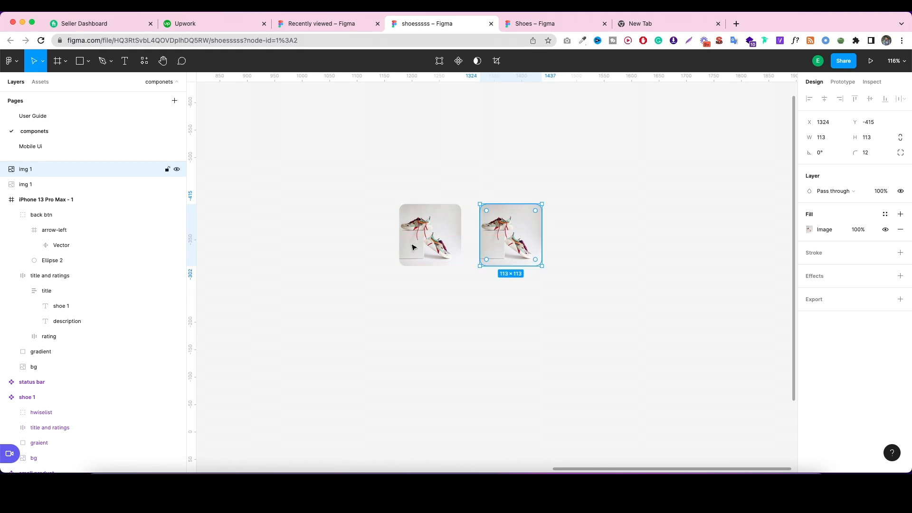
Add a 1 px inside stroke in the Primary color style to the first of the two img 1 squares.
left_click(413, 233)
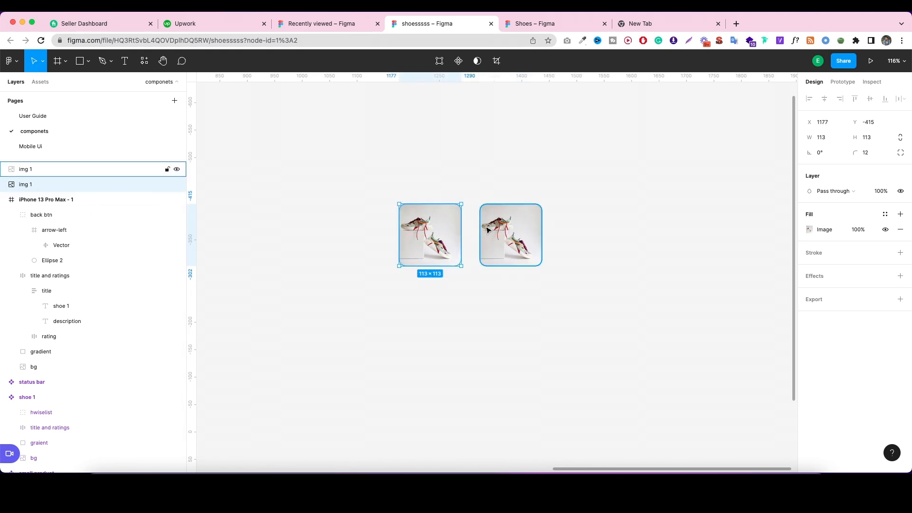
left_click(900, 253)
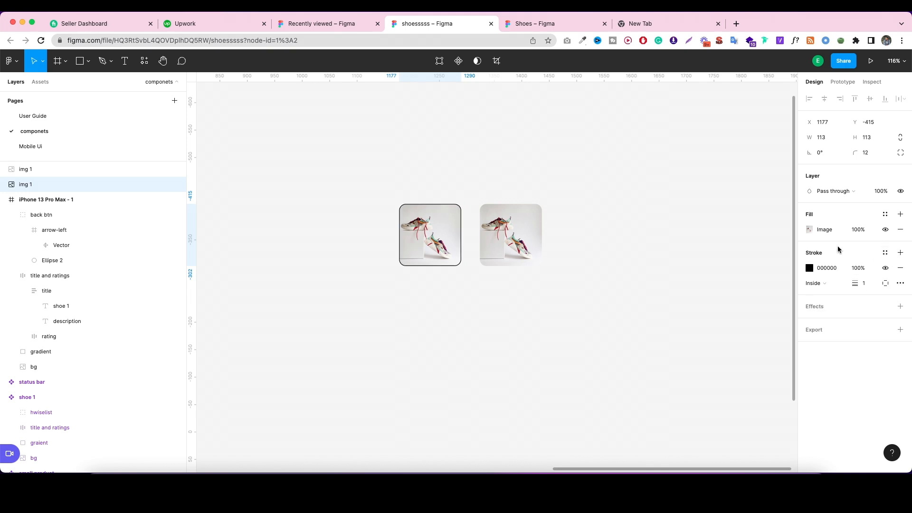
left_click(885, 252)
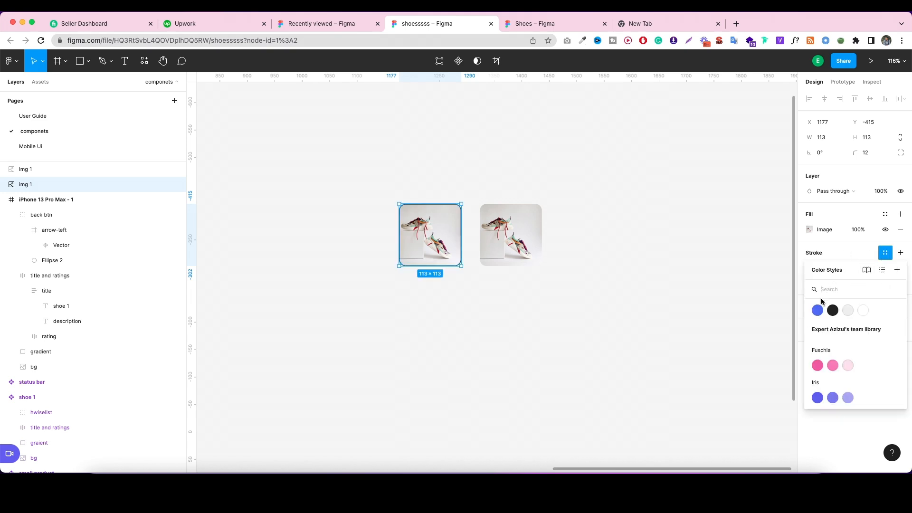
left_click(818, 308)
left_click(739, 312)
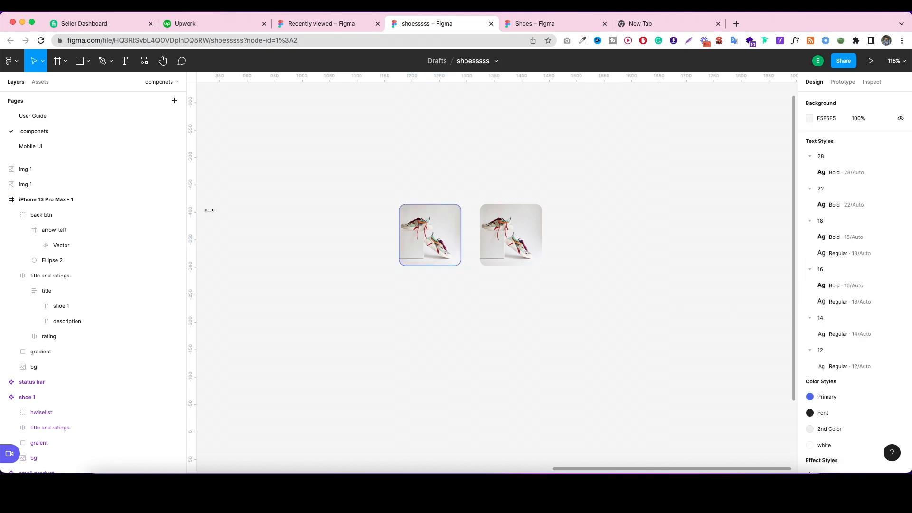
left_click(423, 238)
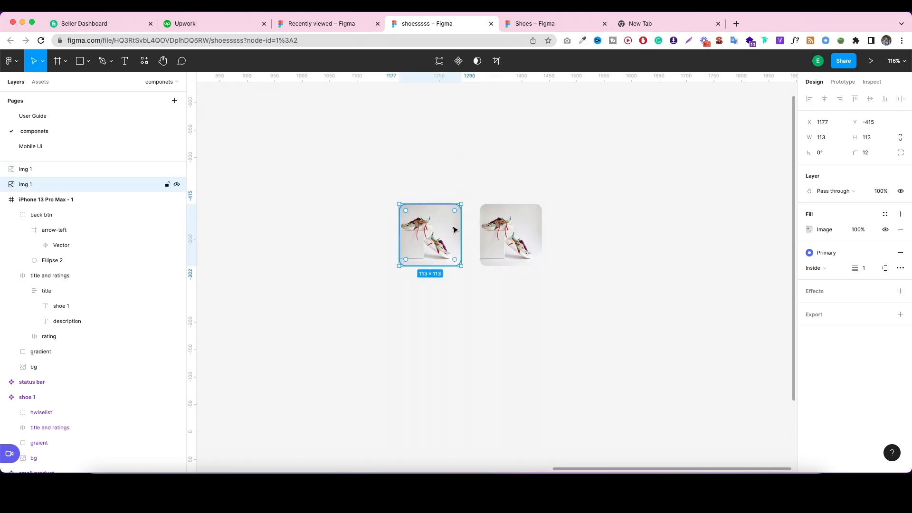
left_click(513, 235)
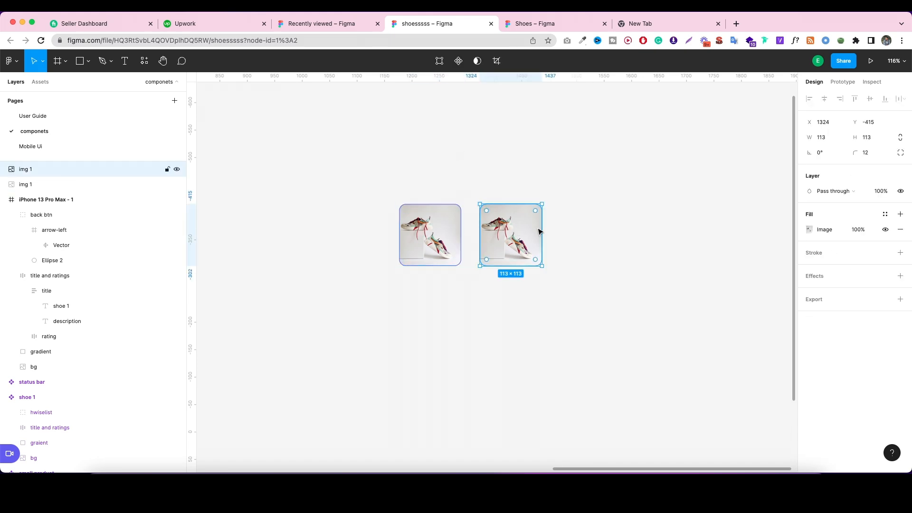
left_click(608, 228)
left_click(533, 232)
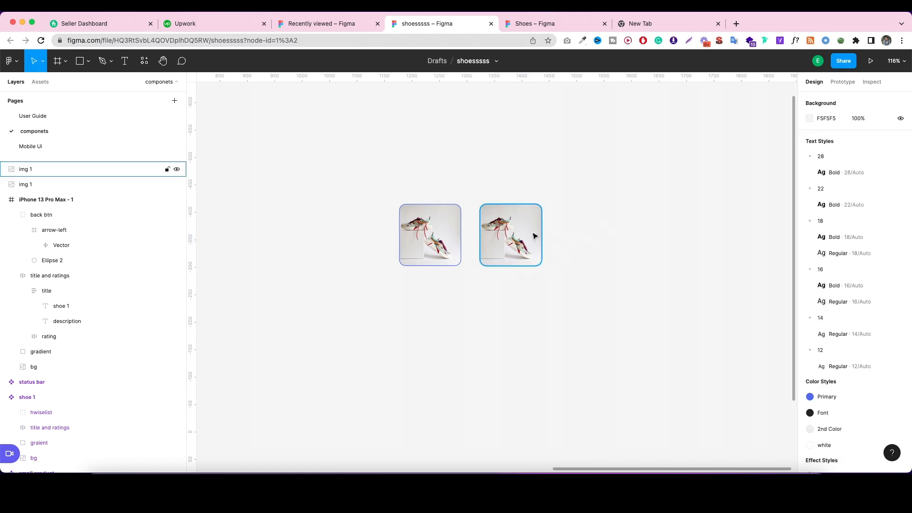
Rename the image without a stroke img 1 normal and the outlined image img 1 active.
left_click(38, 184)
double_click(39, 169)
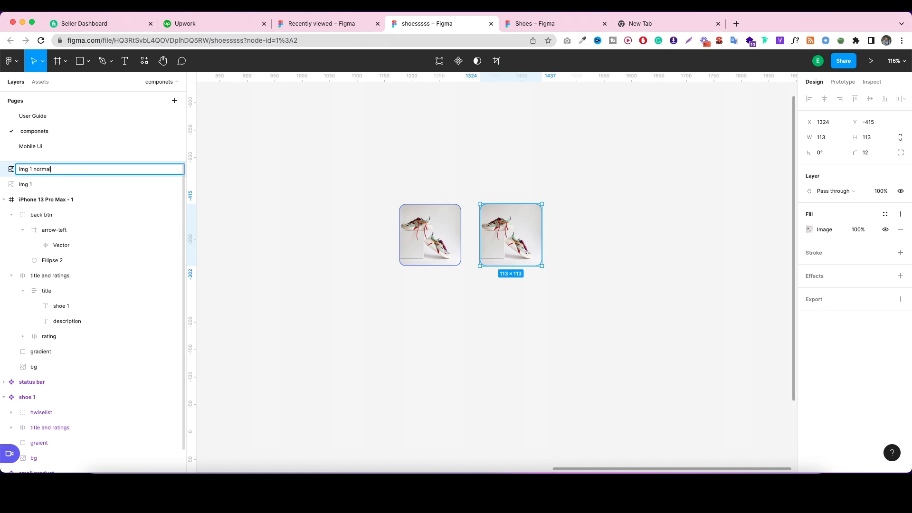
left_click(57, 185)
double_click(57, 186)
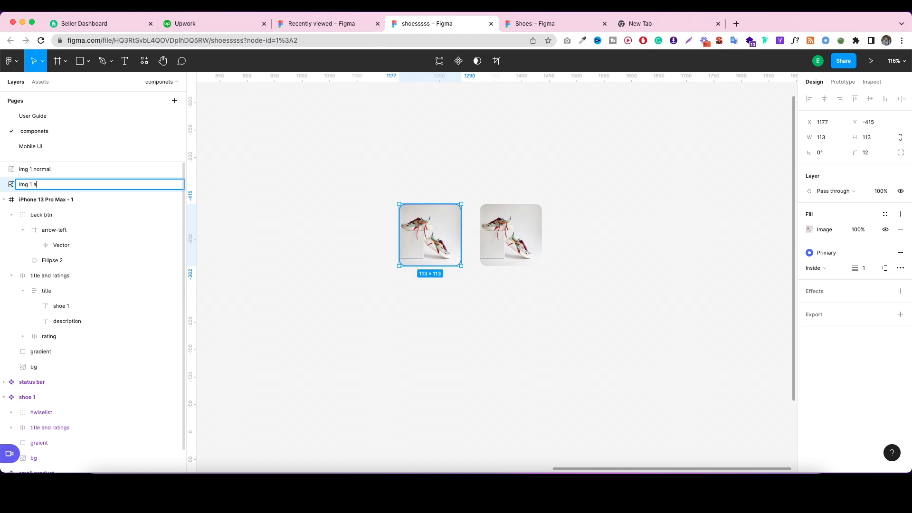
double_click(43, 184)
type("active")
left_click(283, 254)
Turn img 1 normal and img 1 active into two separate components.
scroll(400, 274, "down", 2)
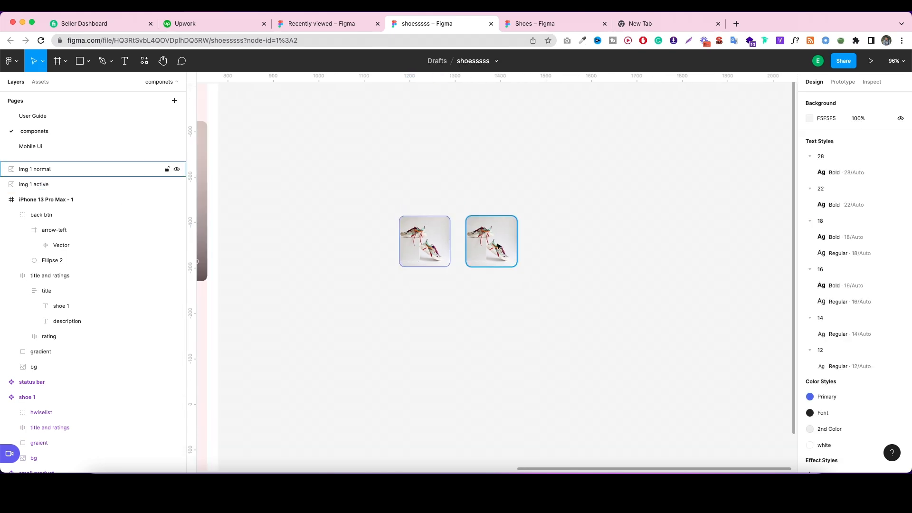
left_click(498, 247)
left_click(459, 60)
left_click(426, 227)
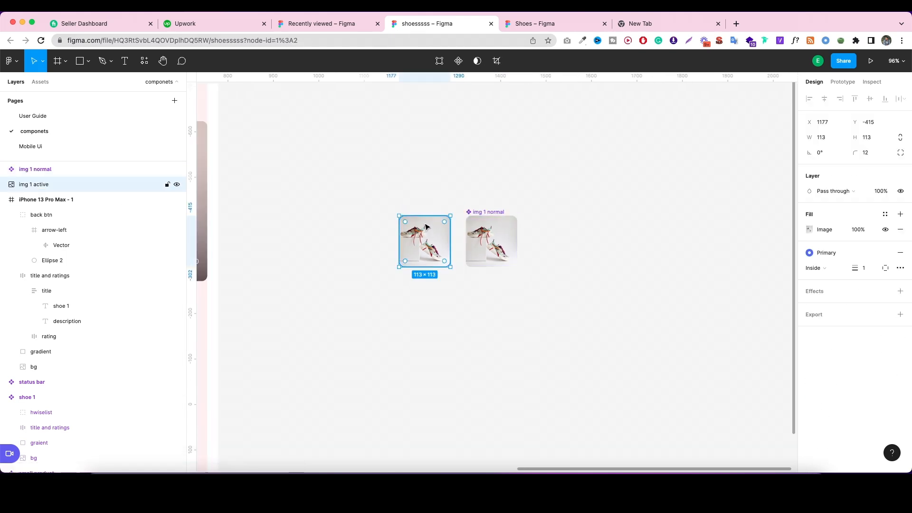
left_click(458, 61)
Combine the two image components as variants and rename the component set image active and normal.
left_click_drag(554, 145, 356, 276)
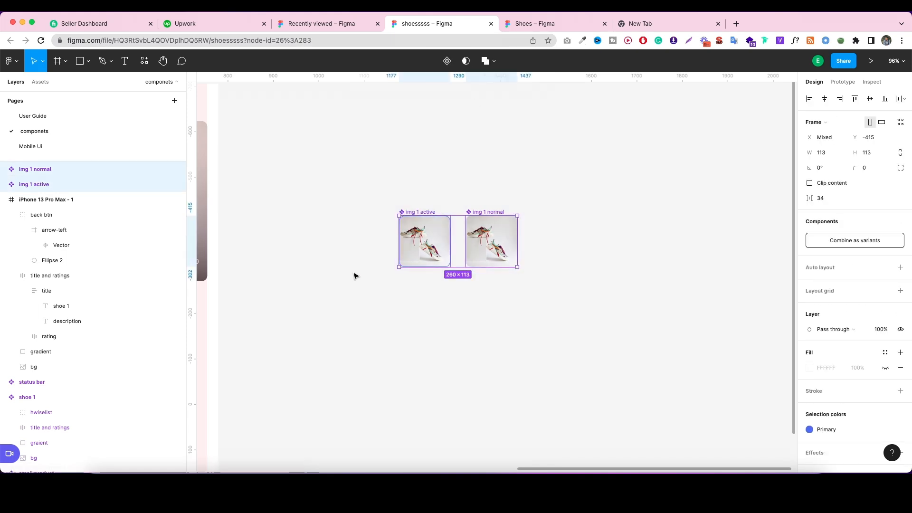
left_click(856, 240)
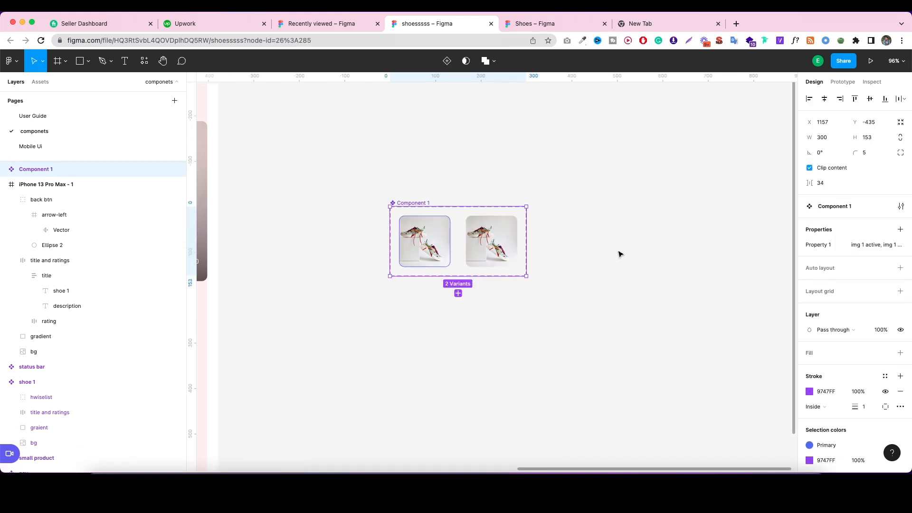
double_click(416, 203)
type("image active and normal")
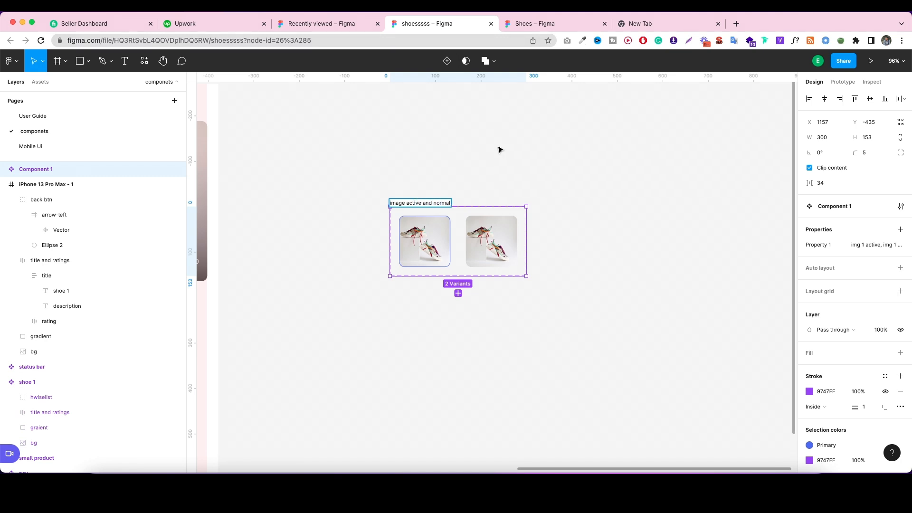
left_click(627, 128)
Place an instance of image active and normal below the shoe image at X 24, Y 463, with a copy beside it at X 158.
scroll(592, 172, "down", 5)
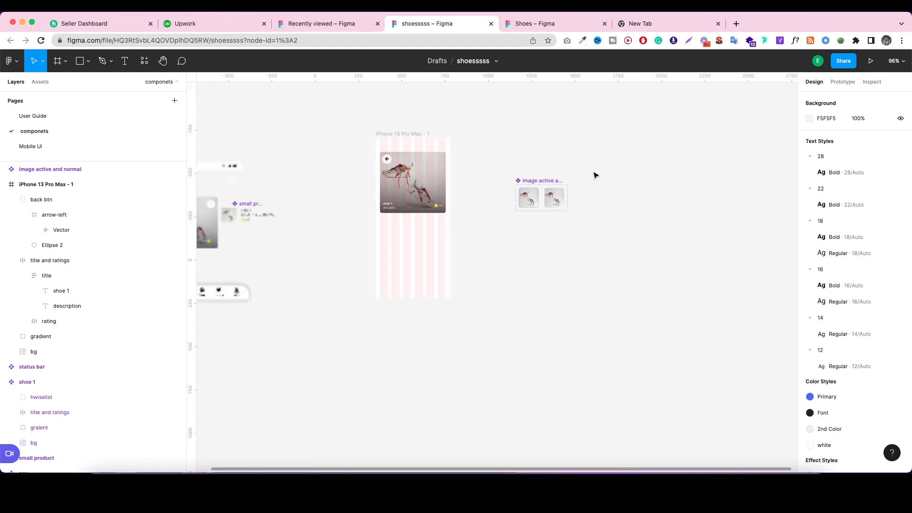
left_click(41, 81)
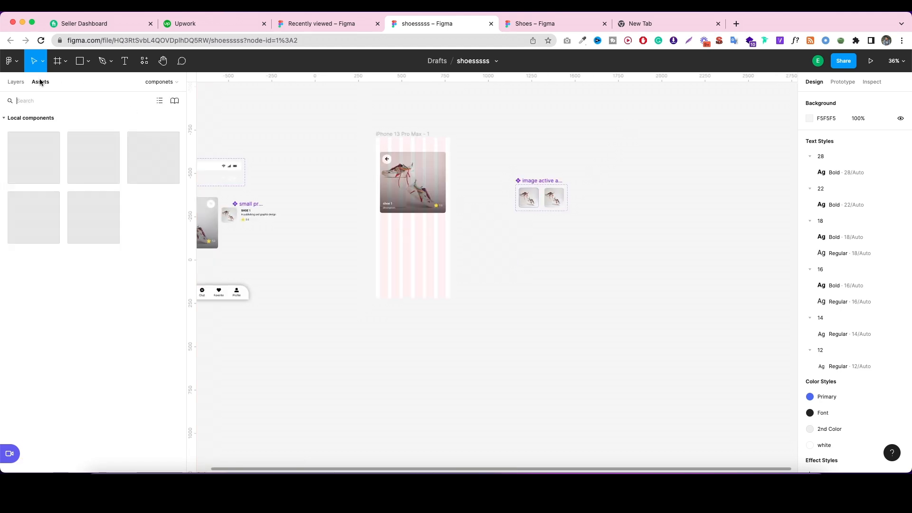
left_click_drag(43, 171, 406, 244)
scroll(445, 272, "up", 6)
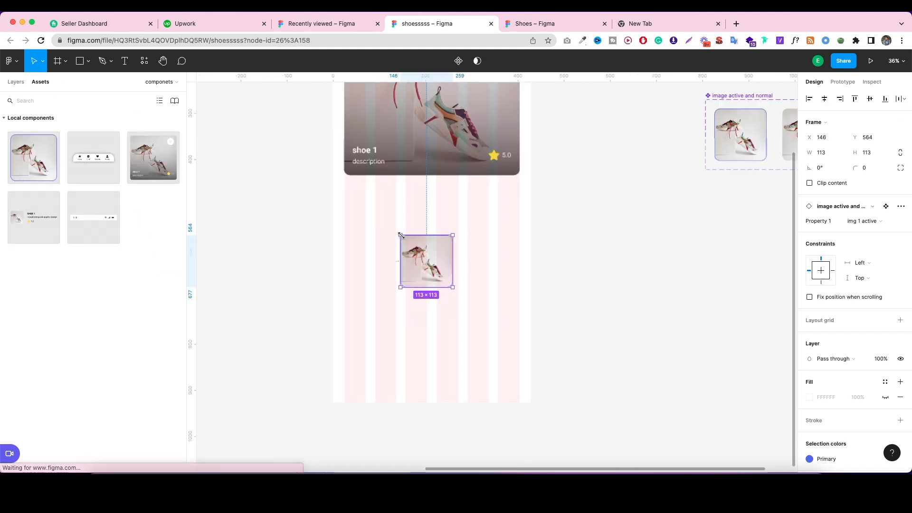
left_click_drag(445, 272, 528, 232)
key("Delete")
left_click(473, 252)
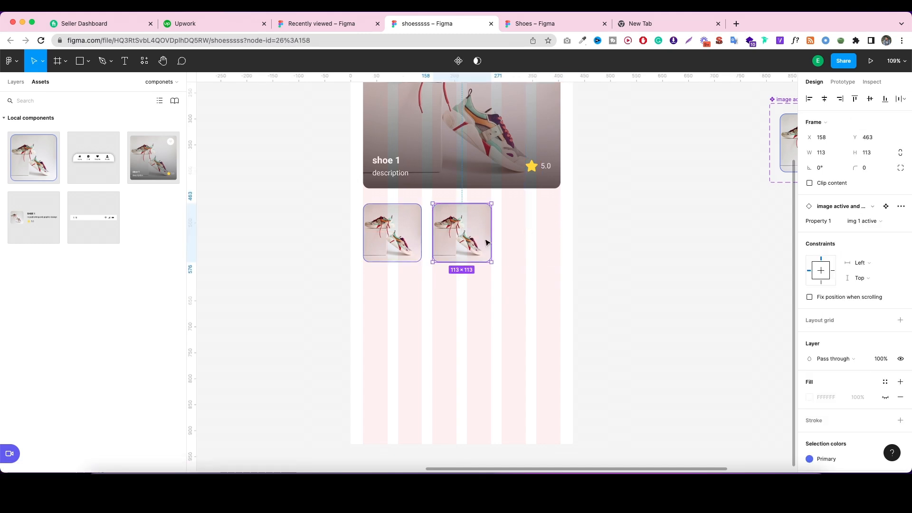
Switch the second thumbnail to the img 1 normal variant and duplicate it as a third thumbnail, ending at the shoe image's right edge.
left_click(867, 222)
left_click(869, 230)
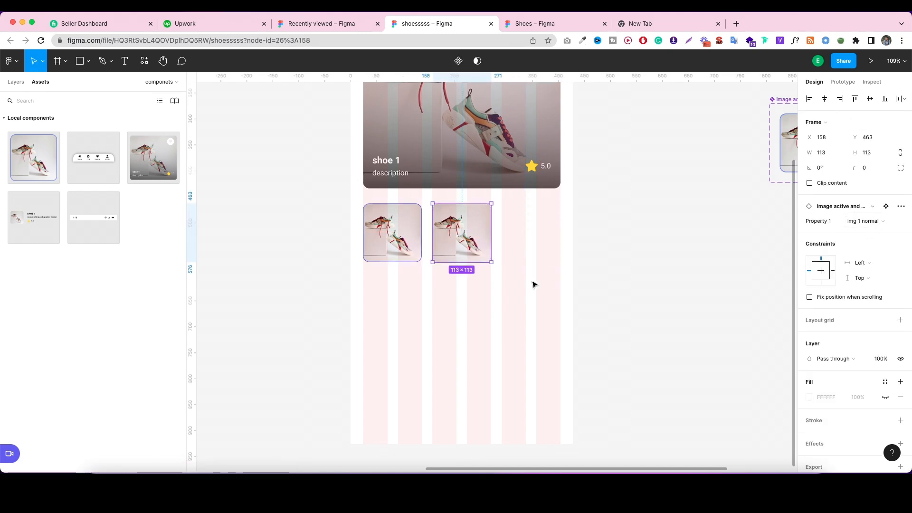
left_click_drag(464, 244, 538, 241)
Wrap the three thumbnails in a horizontal auto layout and rename the resulting frame related product images.
left_click_drag(576, 310, 319, 223)
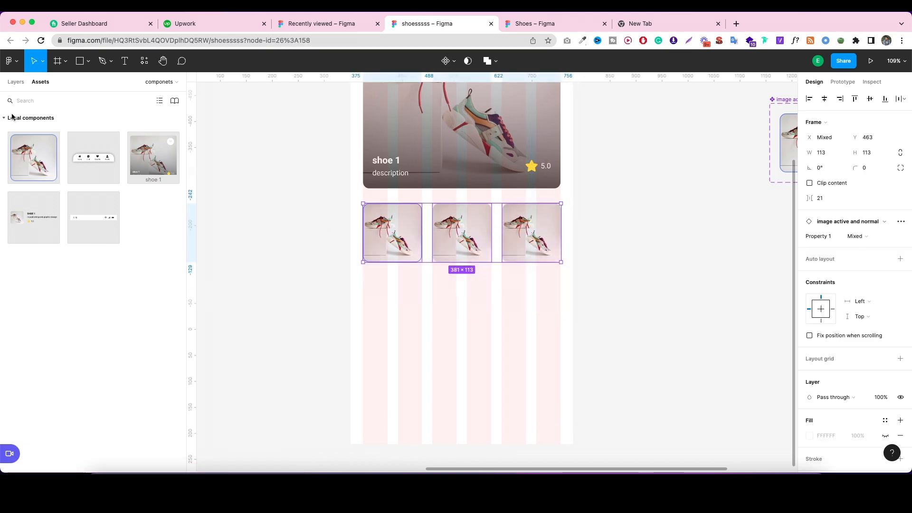
left_click(13, 82)
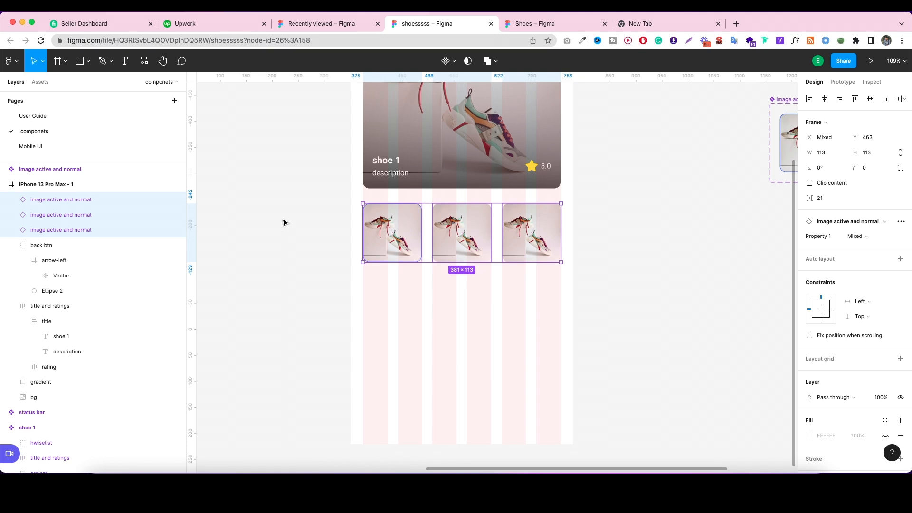
key("shift+a")
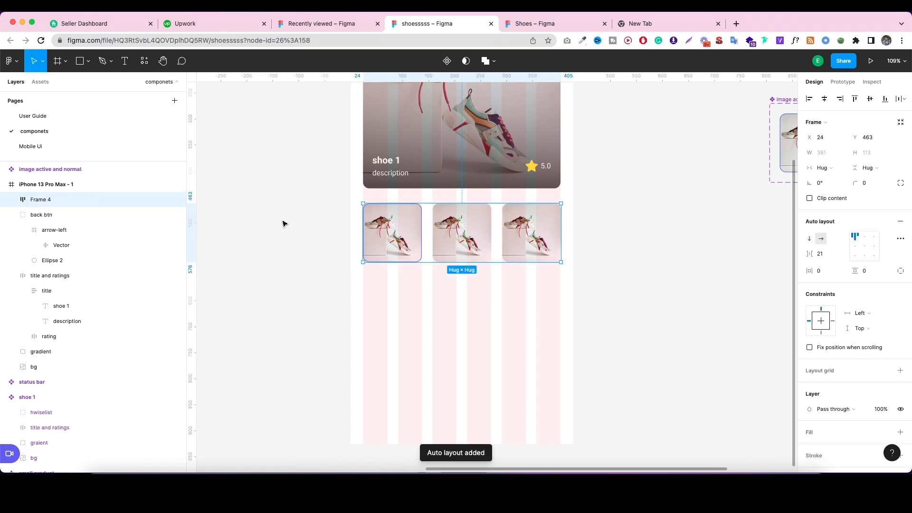
double_click(41, 200)
type("images")
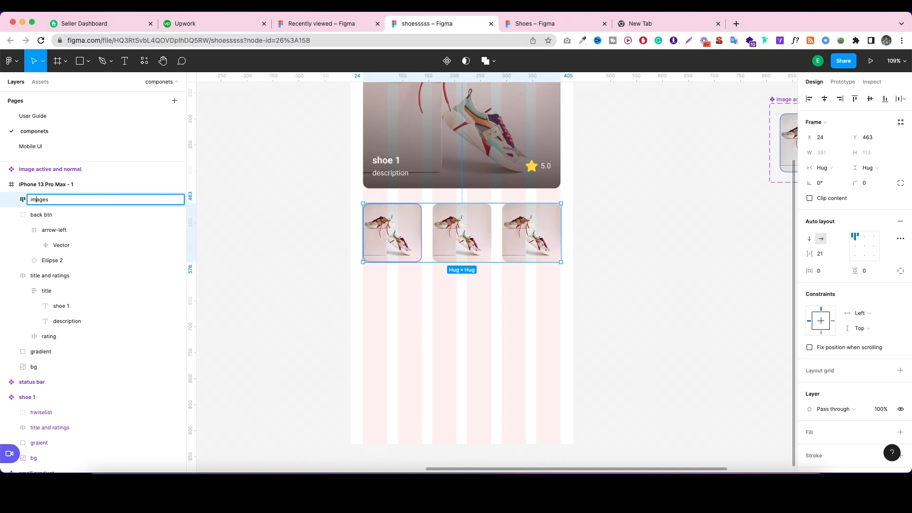
type("related")
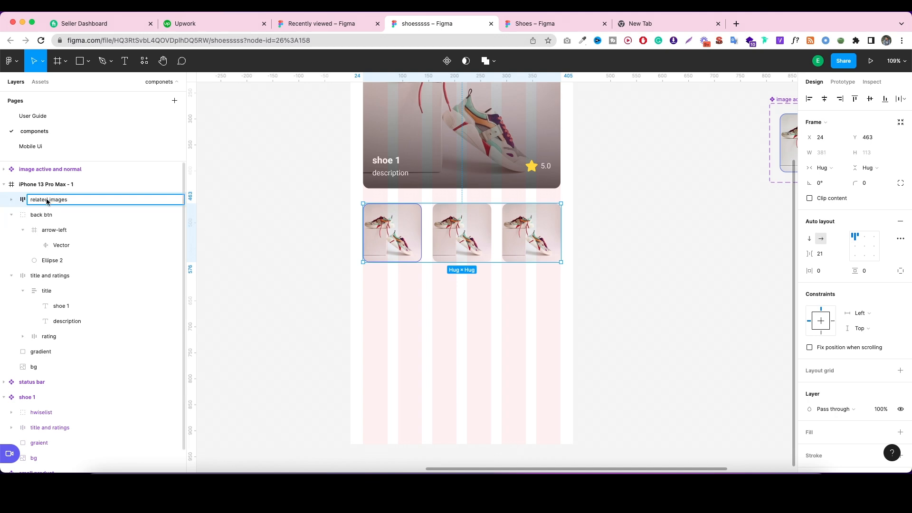
type(" product")
left_click(233, 243)
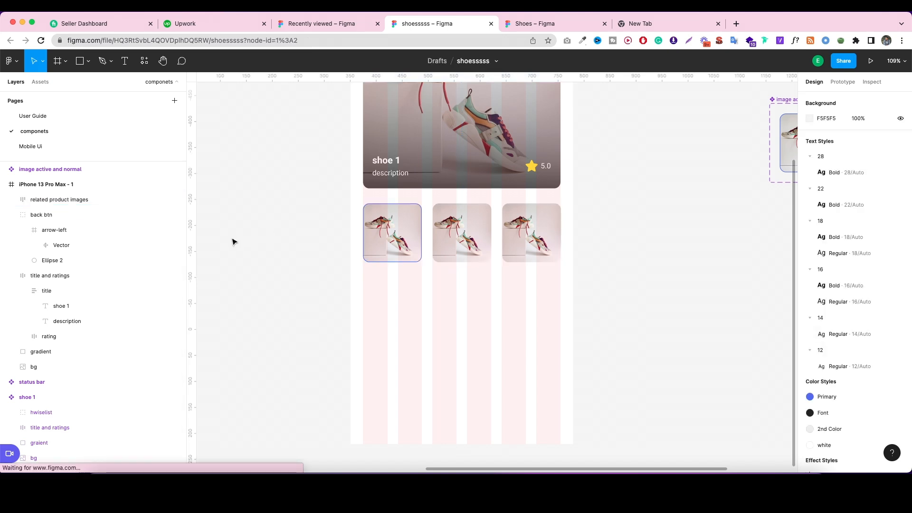
scroll(525, 237, "up", 3)
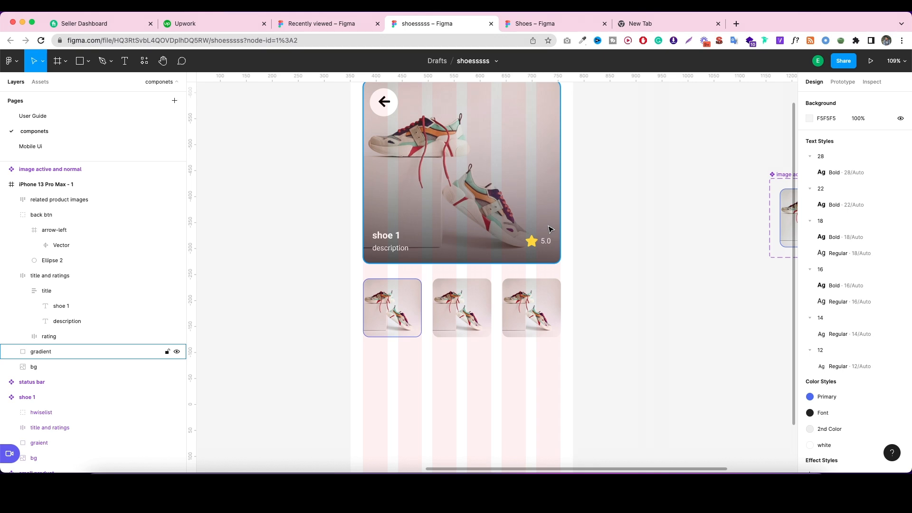
Collapse the back btn and title and ratings layers inside the iPhone 13 Pro Max - 1 frame.
scroll(550, 230, "down", 5)
left_click(547, 228)
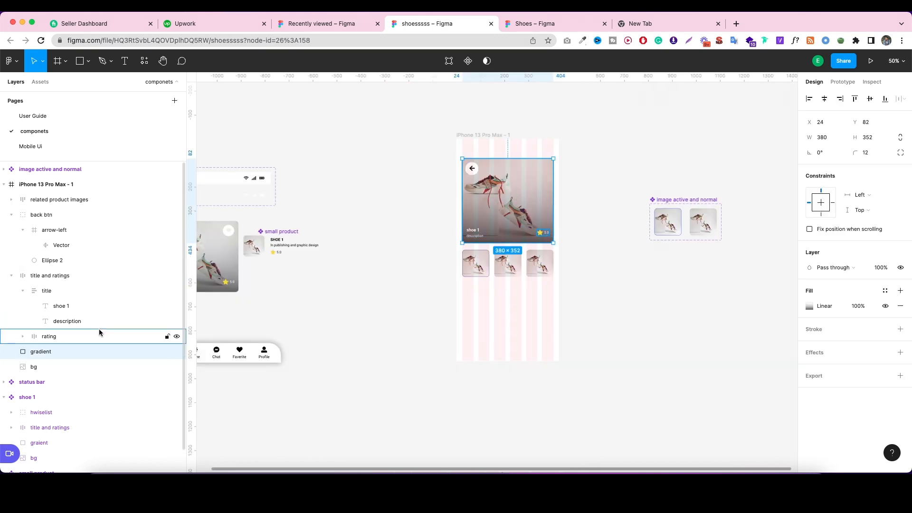
left_click(12, 215)
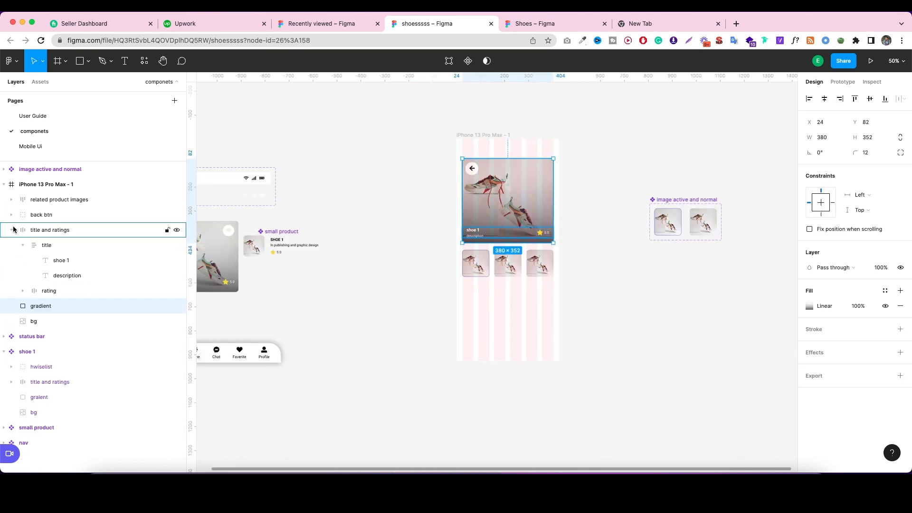
left_click(12, 230)
left_click(31, 260)
left_click(42, 214)
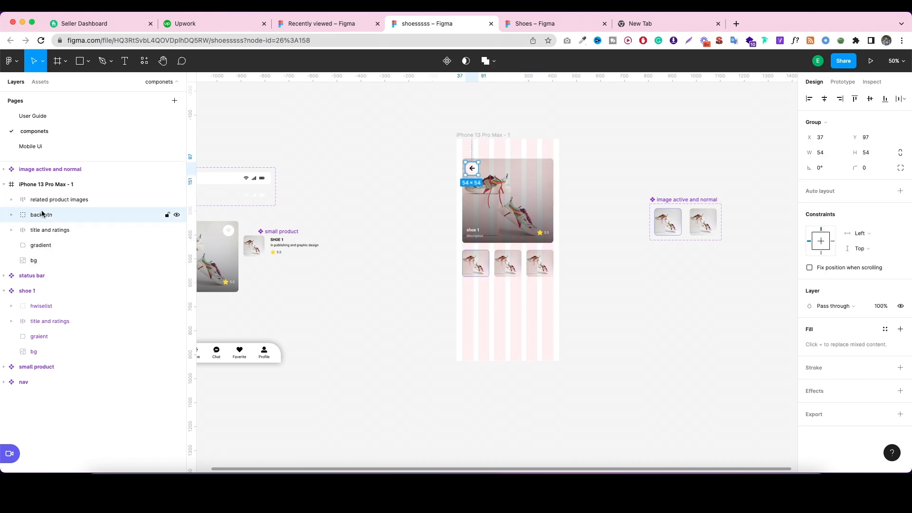
left_click(41, 200)
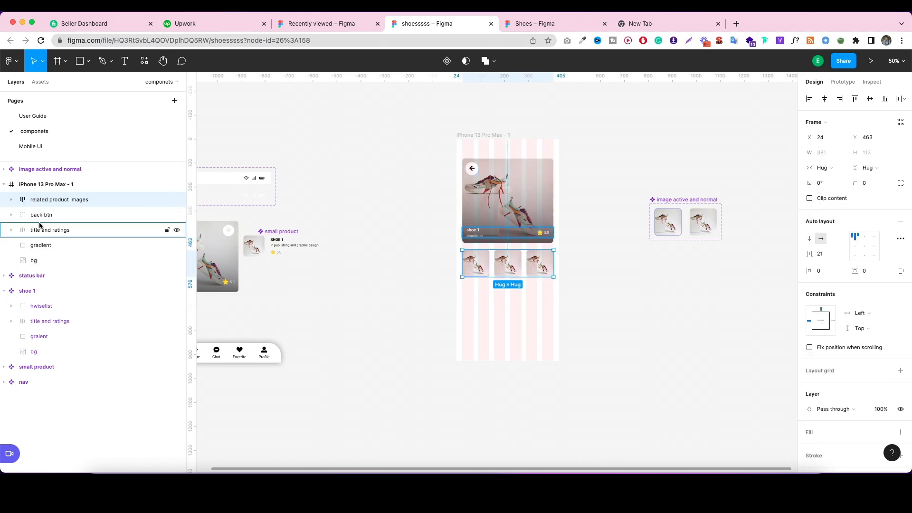
left_click(58, 264)
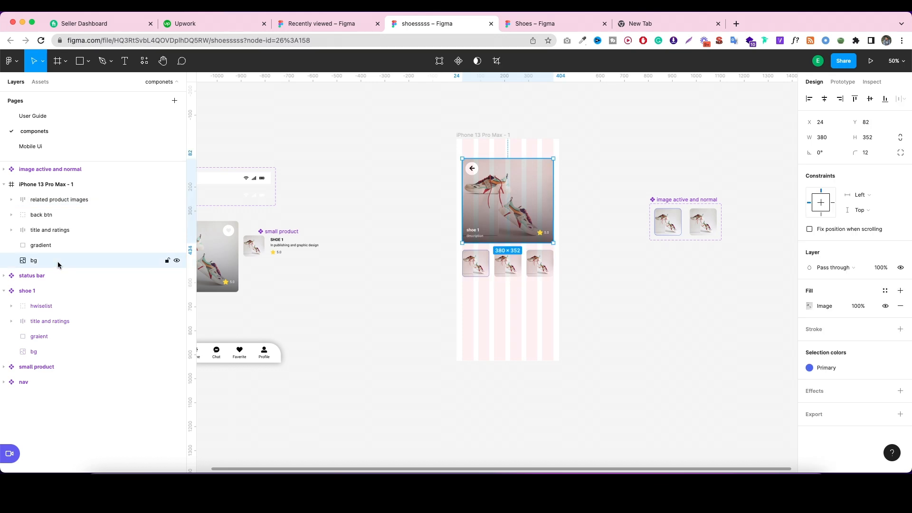
Group the back btn, title and ratings, gradient and bg layers and rename the group main gallary.
left_click(51, 200, "shift")
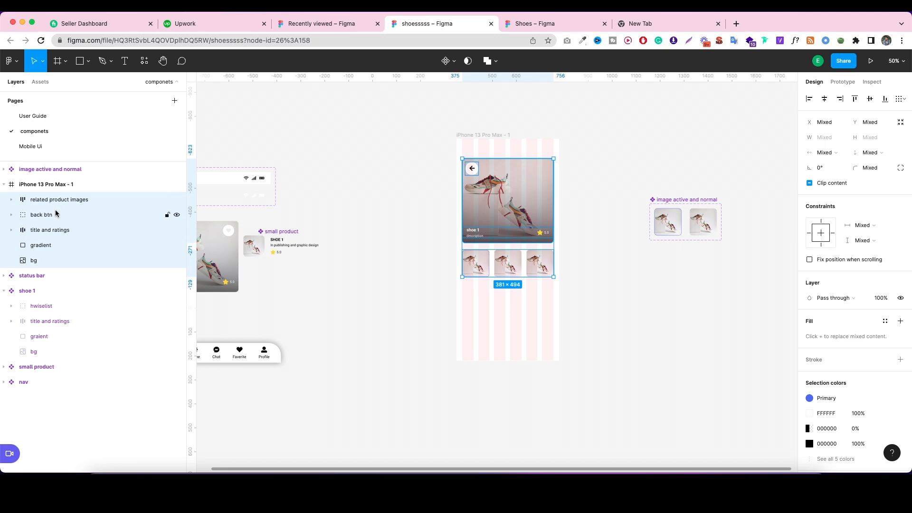
left_click(70, 221)
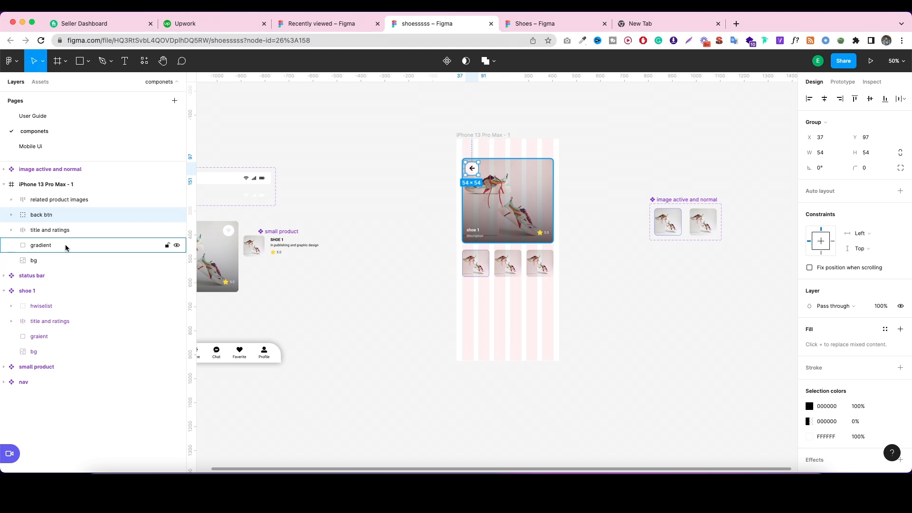
left_click(59, 200)
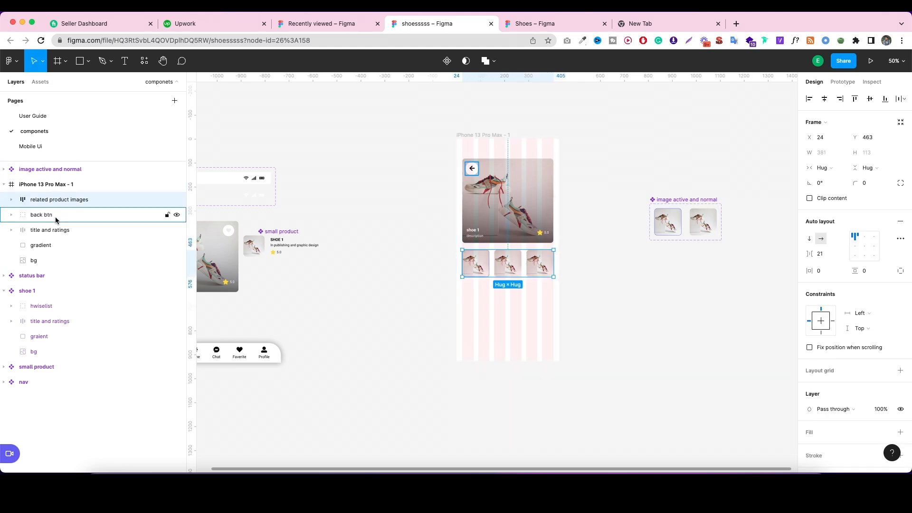
left_click(62, 214)
left_click(64, 230, "shift")
left_click(57, 259, "shift")
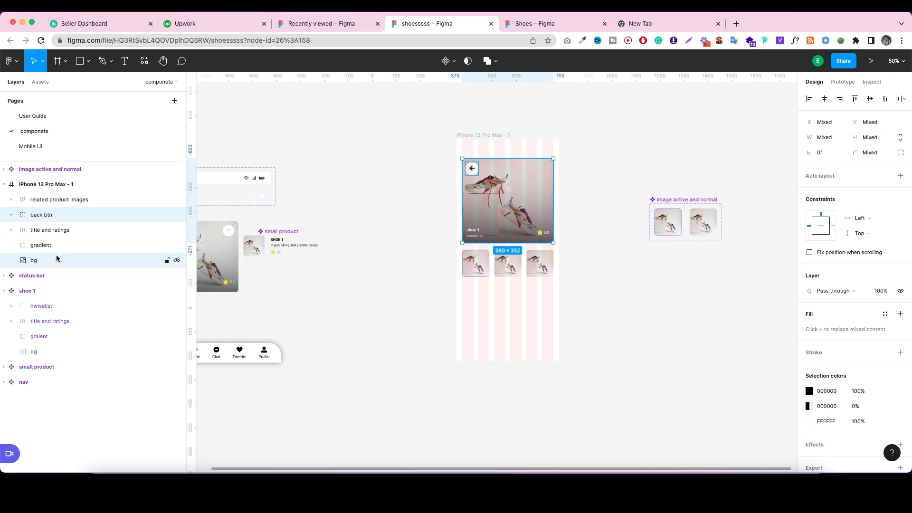
left_click(56, 245, "shift")
left_click(55, 230, "shift")
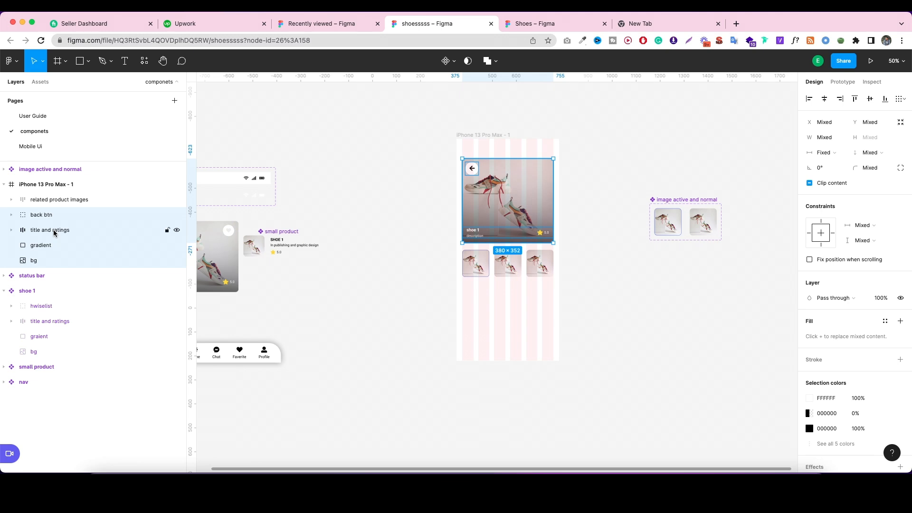
key("super+g")
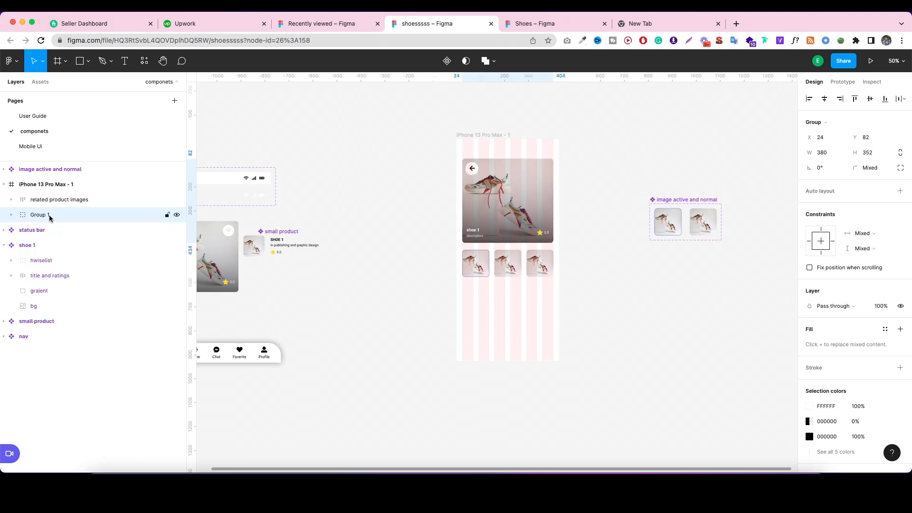
double_click(50, 215)
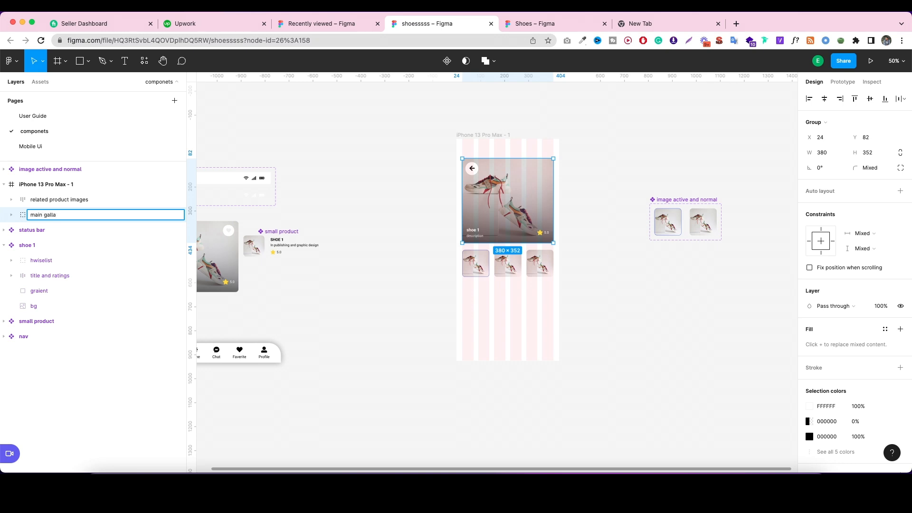
left_click(345, 320)
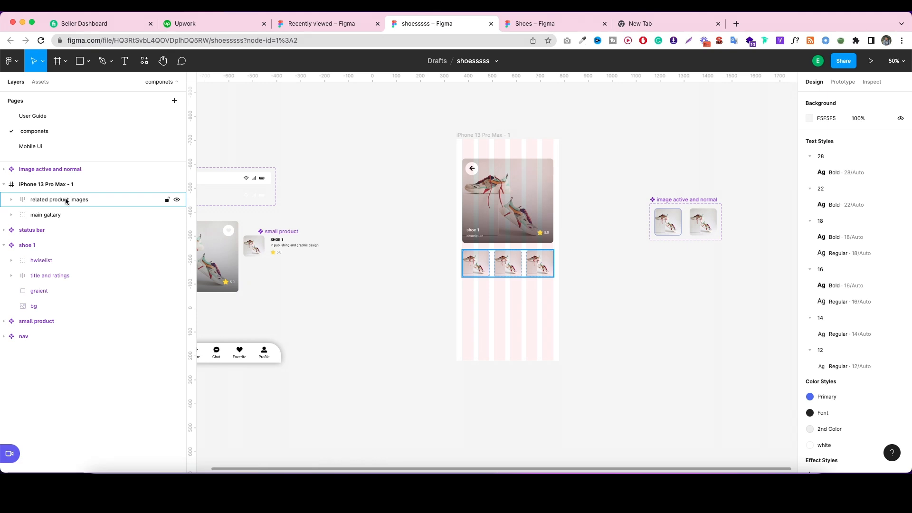
Wrap main gallary and related product images in a vertical auto layout and rename the frame product 1.
left_click(64, 214)
left_click(63, 205, "shift")
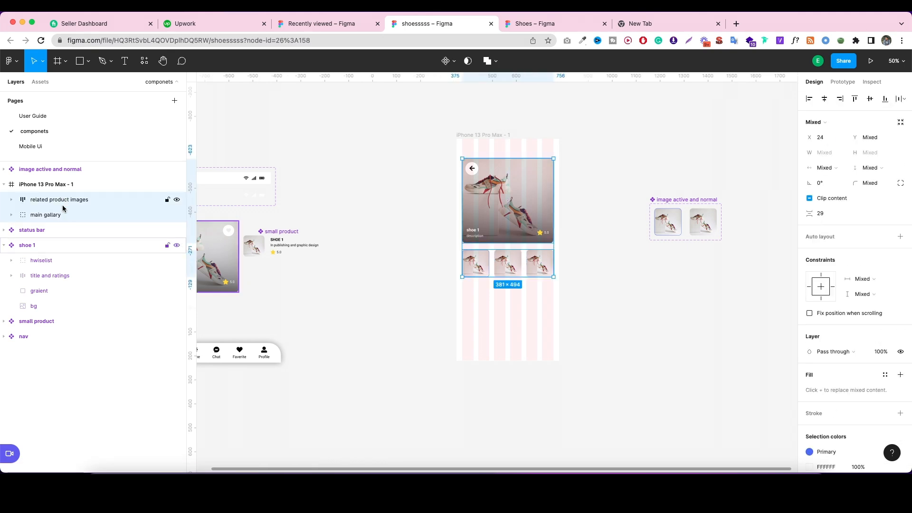
key("shift+a")
double_click(58, 204)
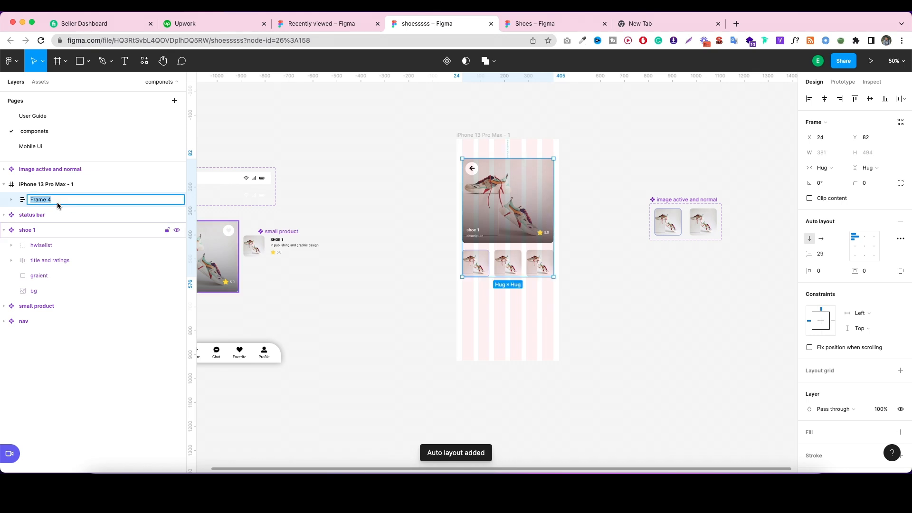
type("product 1")
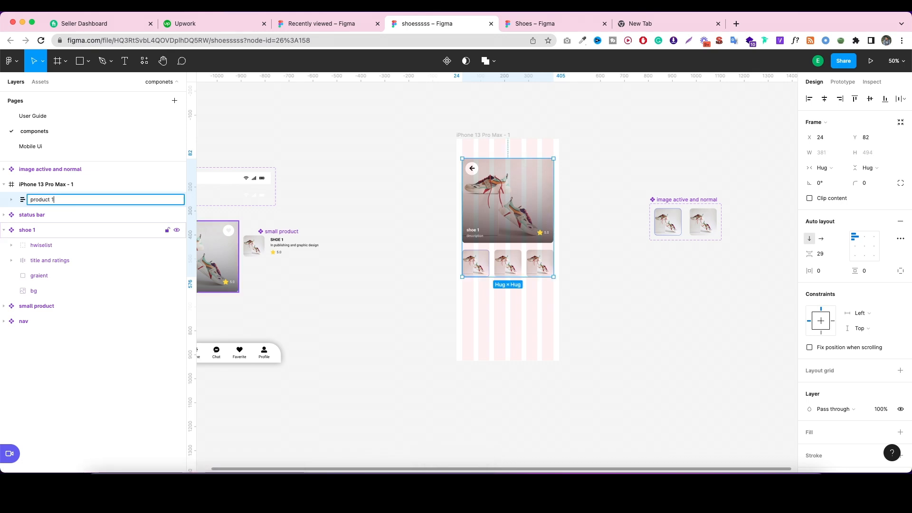
left_click(404, 158)
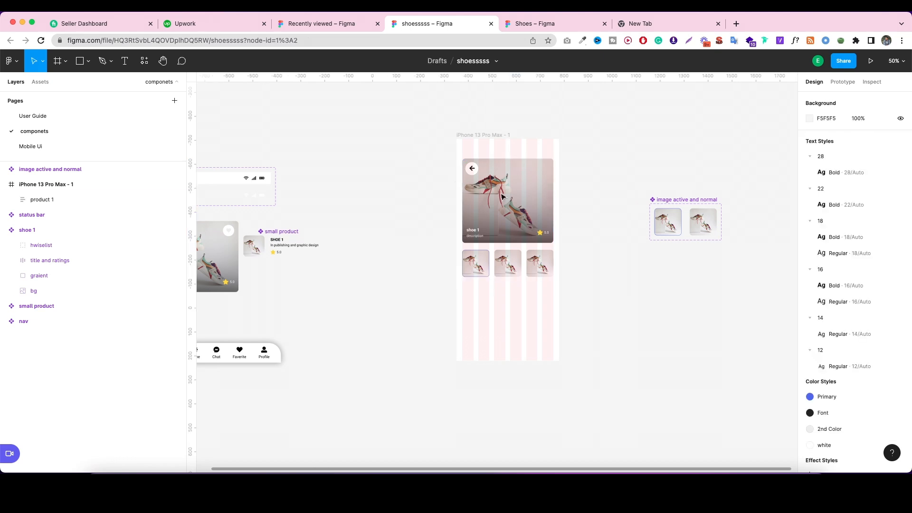
Move the image active and normal set beside the status bar component and product 1 out of the phone frame to X 873, Y -586.
left_click_drag(678, 201, 363, 165)
scroll(627, 221, "down", 2)
left_click_drag(553, 200, 641, 206)
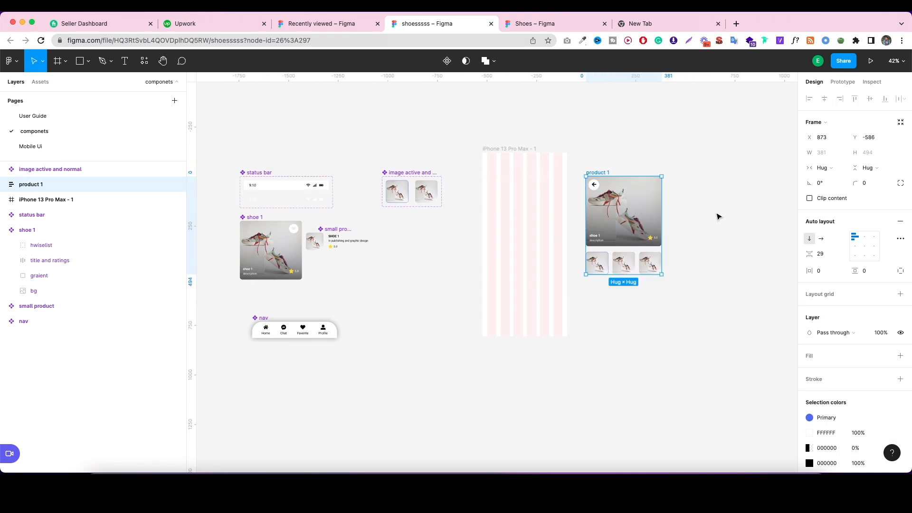
Duplicate the product 1 frame twice in a row to its right, with the last copy at X 1797, Y -586.
mouse_move(717, 217)
left_mouse_down()
mouse_move(594, 247)
mouse_move(574, 243)
left_mouse_up()
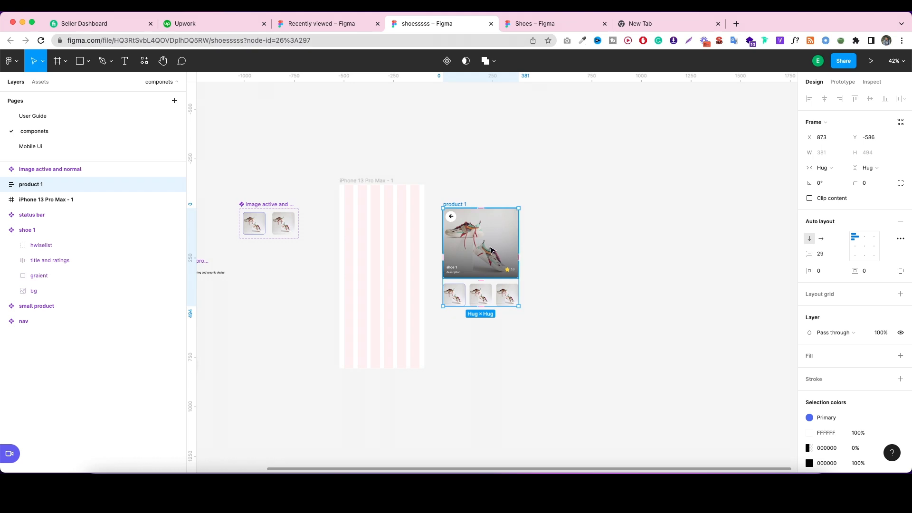
left_click_drag(491, 249, 675, 252)
scroll(473, 257, "up", 5)
Replace the middle thumbnail's image in product 1 with the dark sneaker photo, the second file in the shoes img folder.
left_click(483, 299)
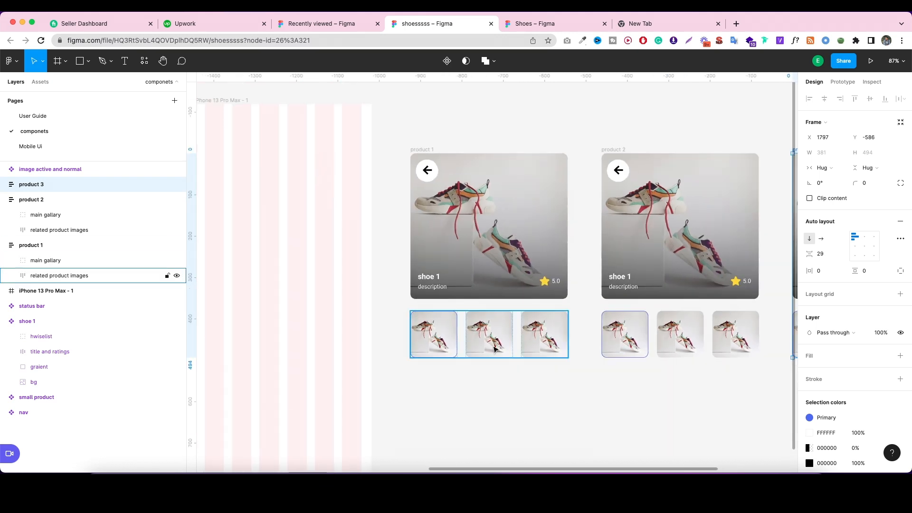
double_click(494, 345)
left_click(441, 335)
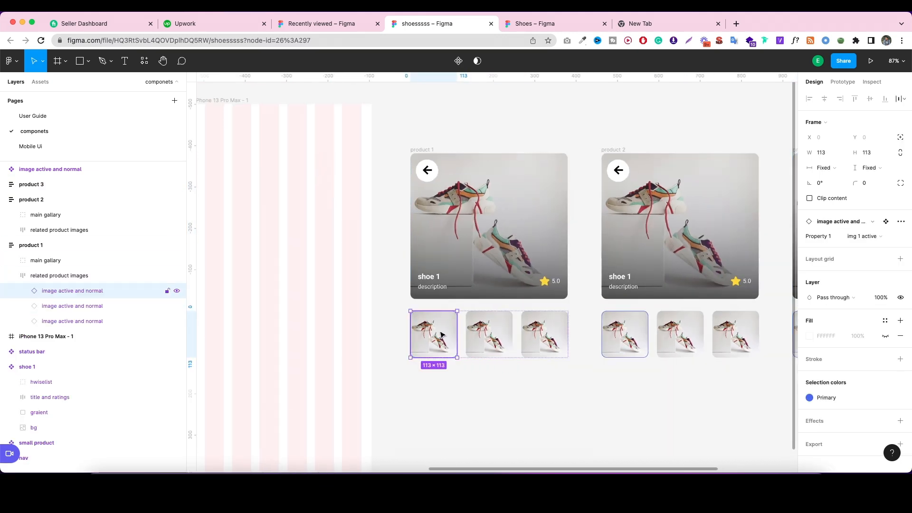
scroll(592, 333, "down", 2)
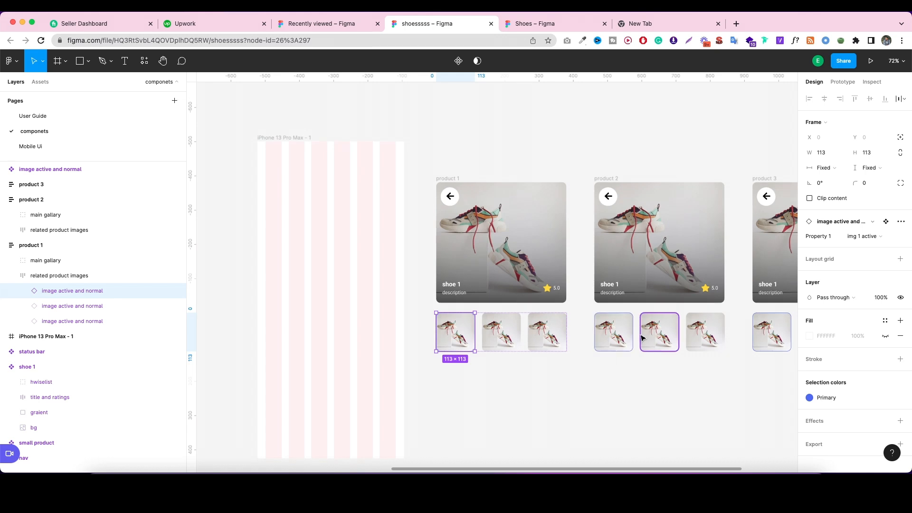
double_click(511, 331)
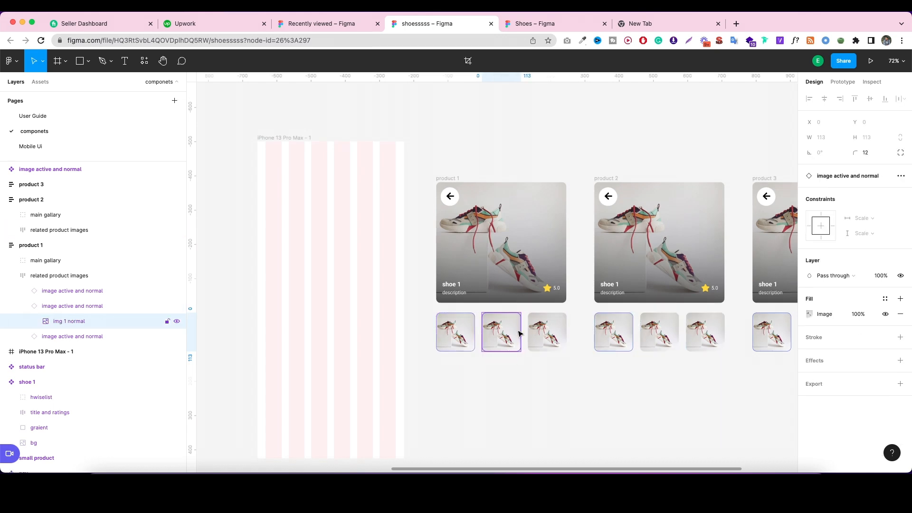
key("shift+super+k")
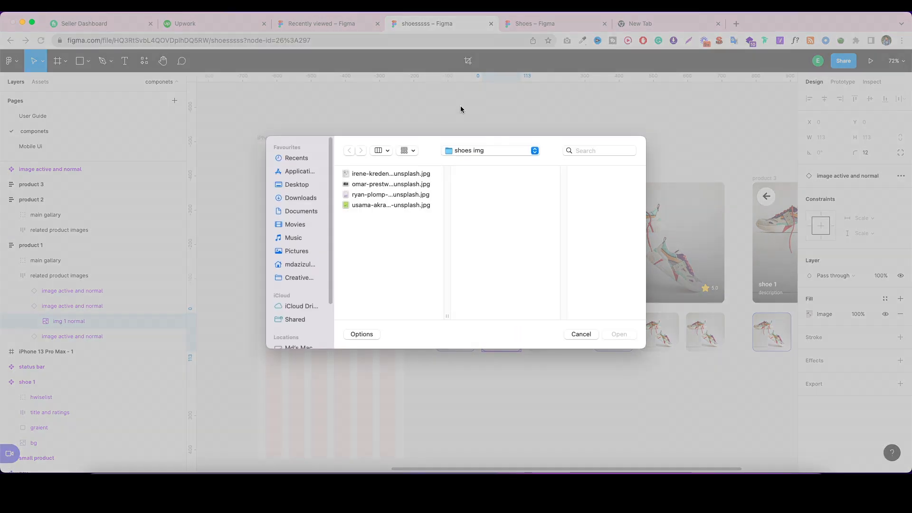
left_click(426, 185)
left_click(619, 335)
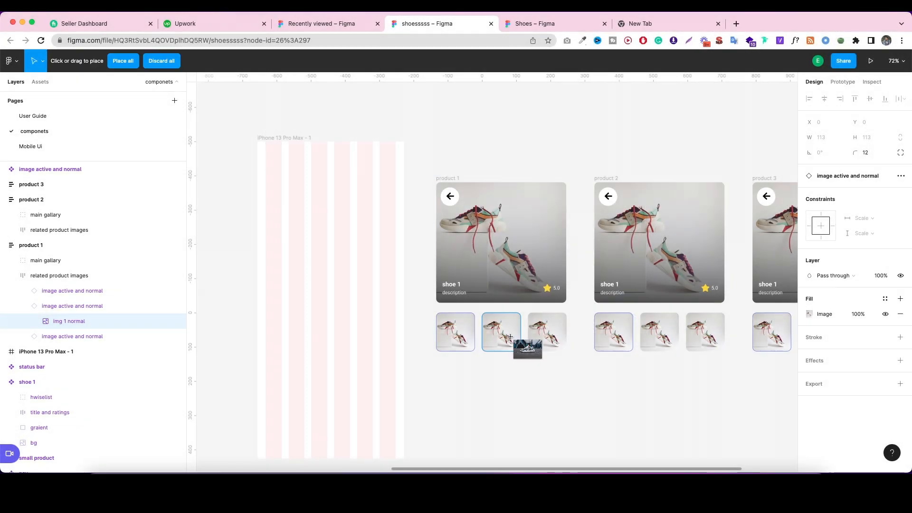
Replace the third thumbnail's image in product 1 with the pastel sneaker photo, the third file in the shoes img folder.
double_click(549, 334)
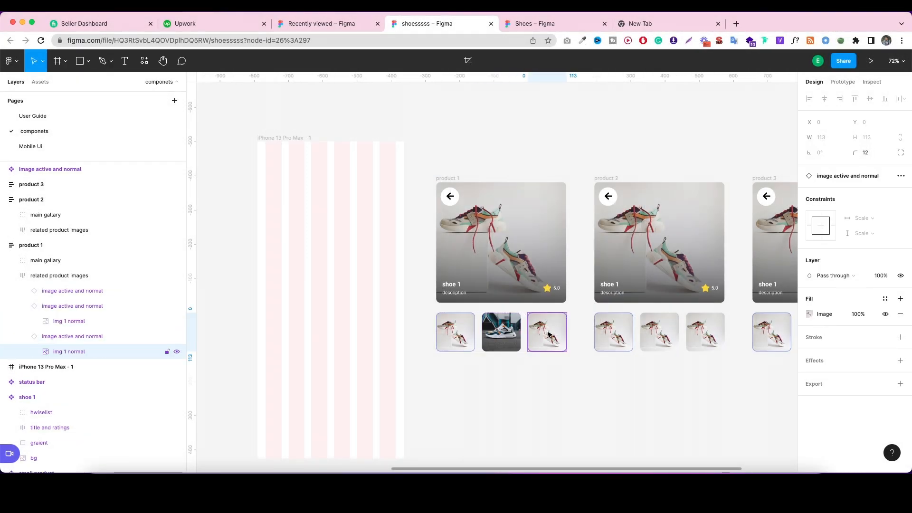
key("shift+super+k")
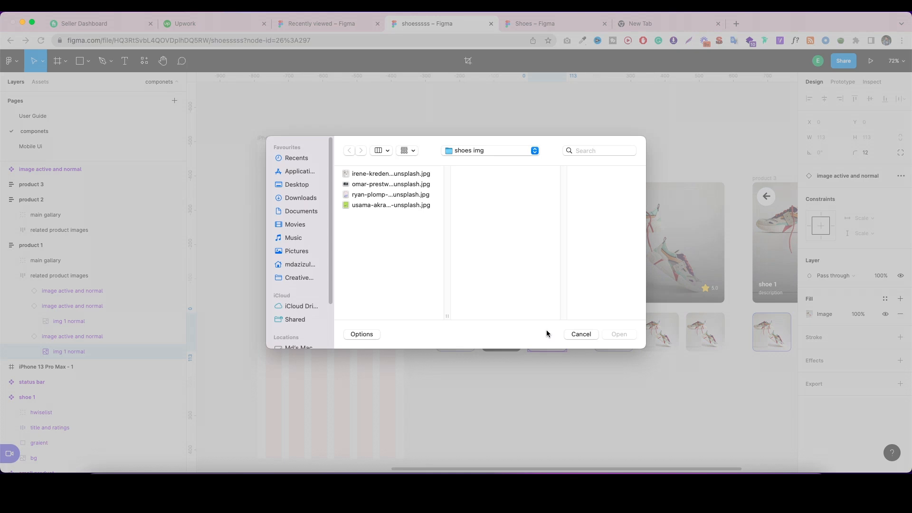
left_click(425, 193)
left_click(619, 334)
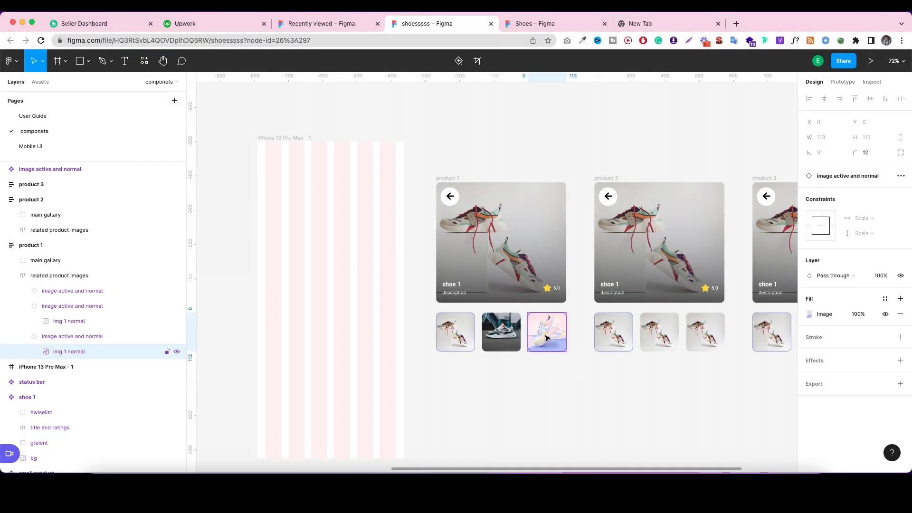
left_click(556, 385)
Replace the middle thumbnail's image in product 2 with the same dark sneaker photo from the shoes img folder.
left_click(624, 345)
double_click(665, 338)
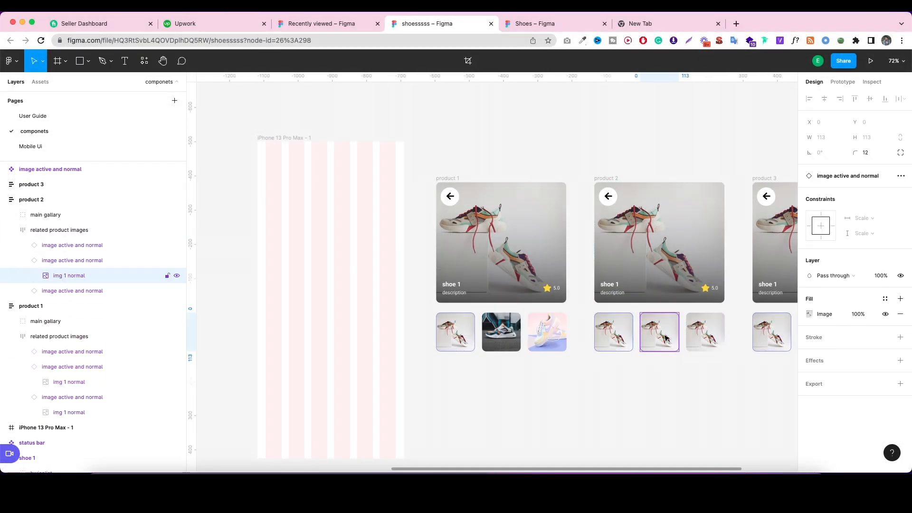
key("shift+super+k")
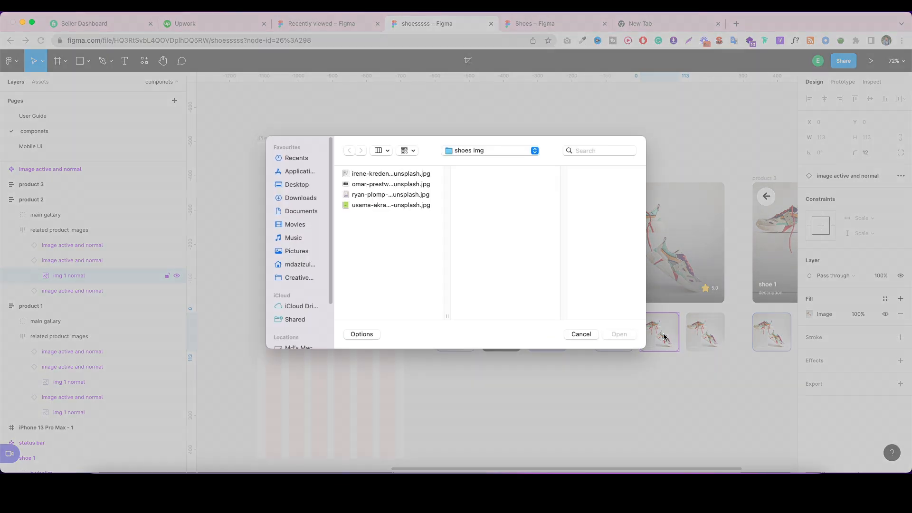
left_click(418, 184)
left_click(609, 336)
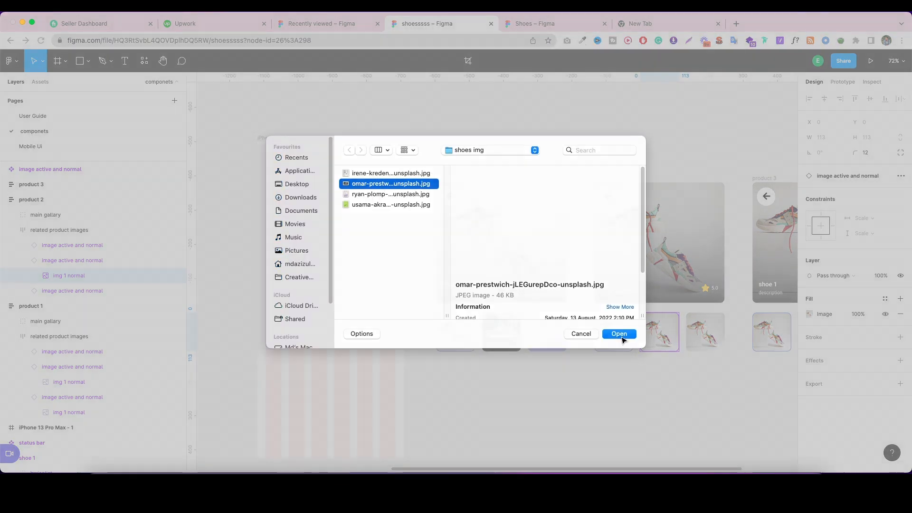
Replace the third thumbnail's image in product 2 with the same pastel sneaker photo from the shoes img folder.
left_click(719, 333)
left_click(719, 334)
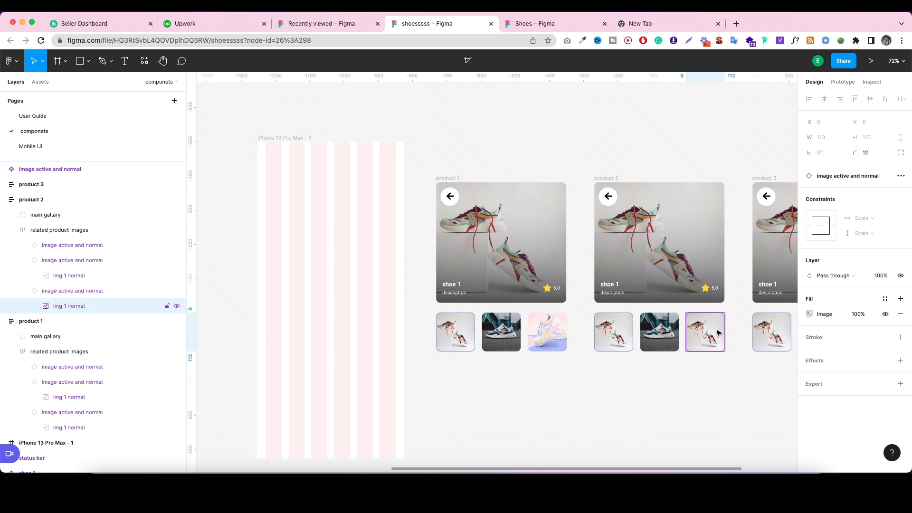
key("shift+super+k")
left_click(412, 195)
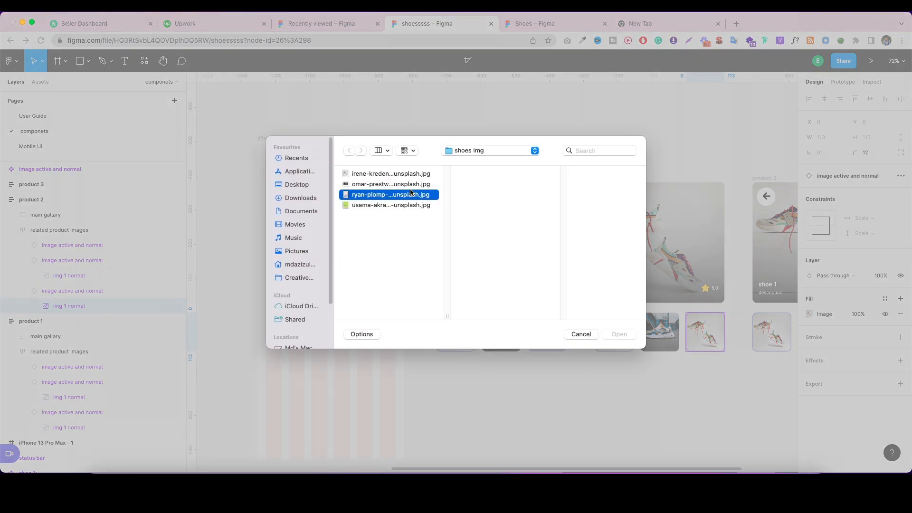
left_click(614, 334)
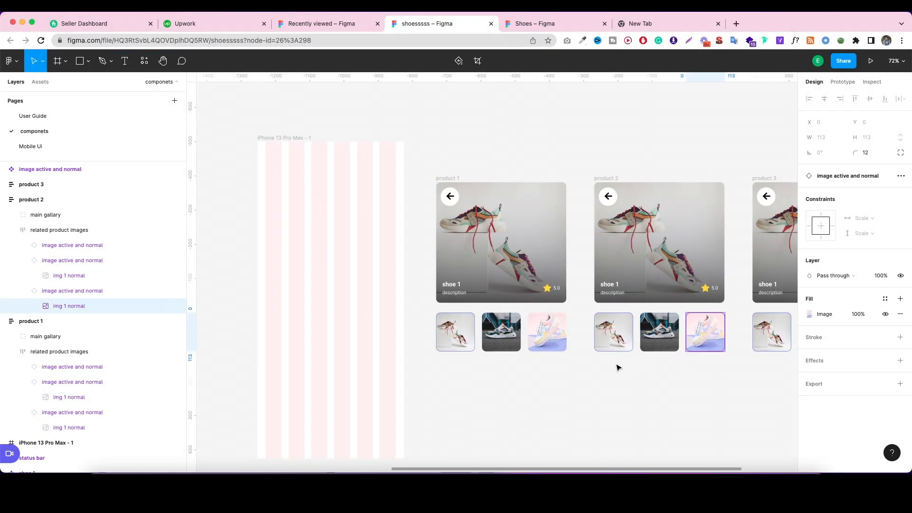
left_click(578, 360)
scroll(578, 360, "right", 5)
scroll(352, 358, "left", 1)
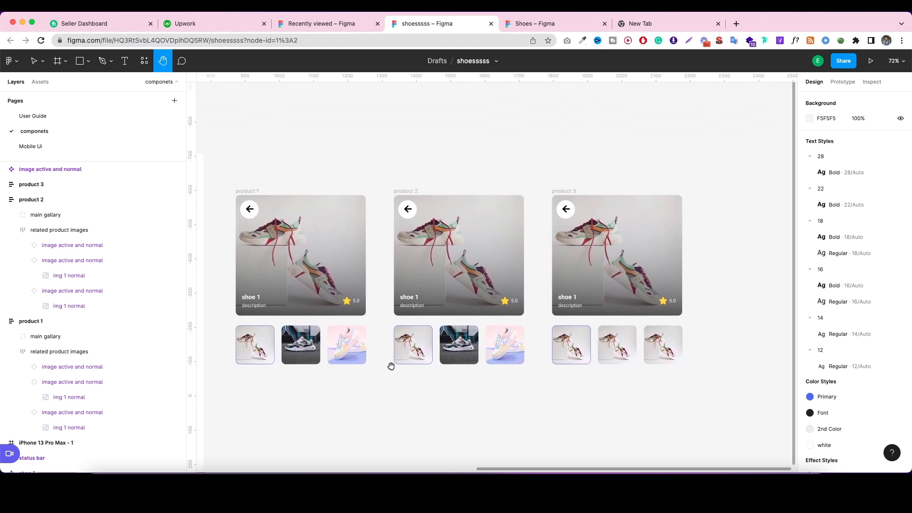
Replace the middle thumbnail's image in product 3 with the dark sneaker photo, the second file in the shoes img folder.
left_click(480, 353)
left_click(607, 352)
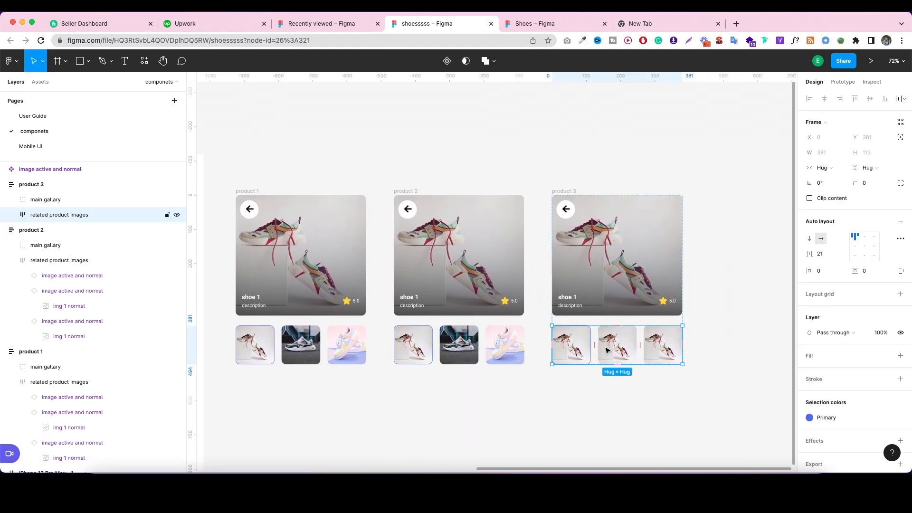
left_click(607, 351)
key("super+shift+k")
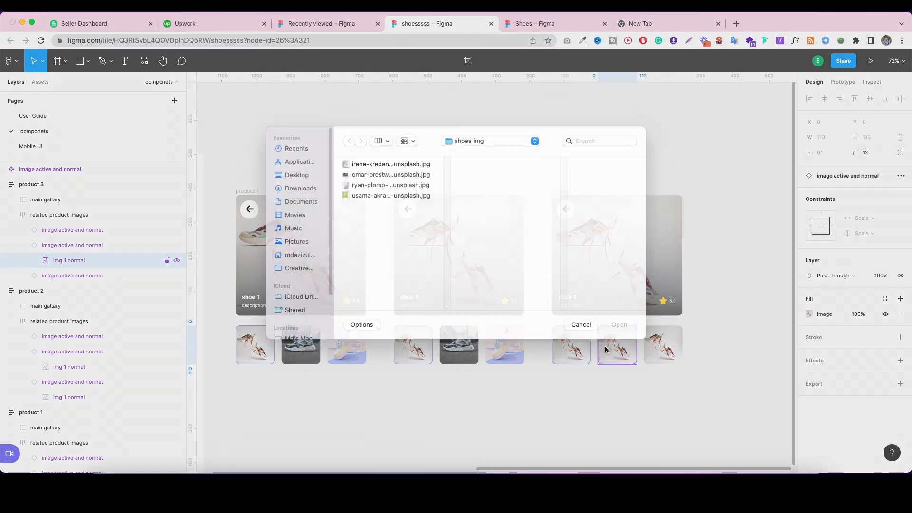
left_click(414, 186)
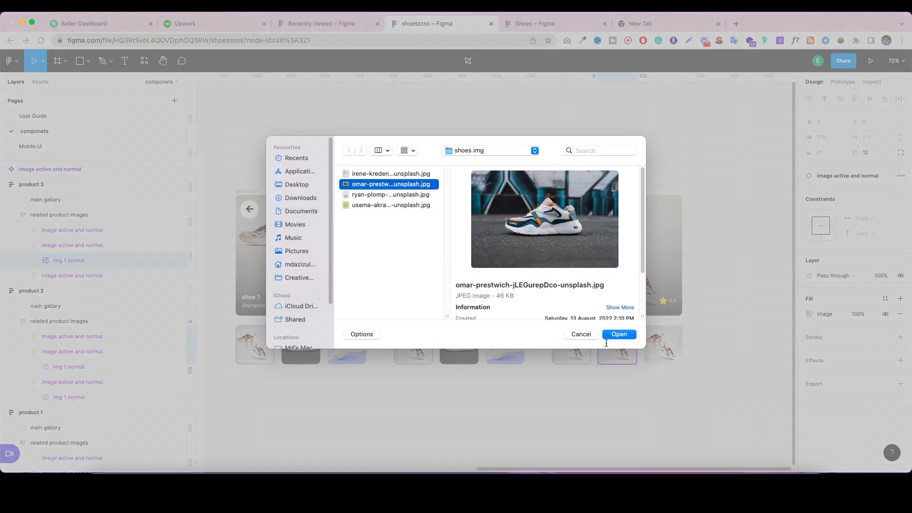
left_click(619, 335)
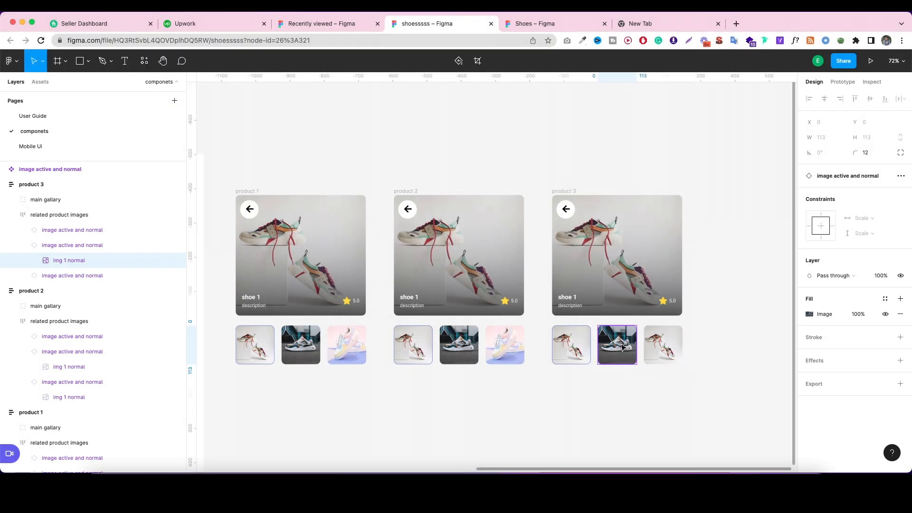
Replace the third thumbnail's image in product 3 with the pastel sneaker photo, the third file in the shoes img folder.
left_click(664, 345)
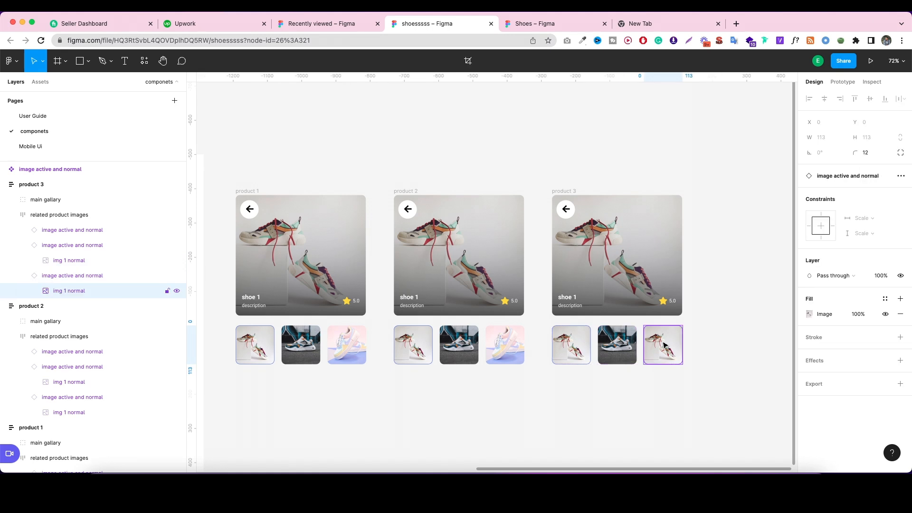
key("super+shift+k")
left_click(369, 195)
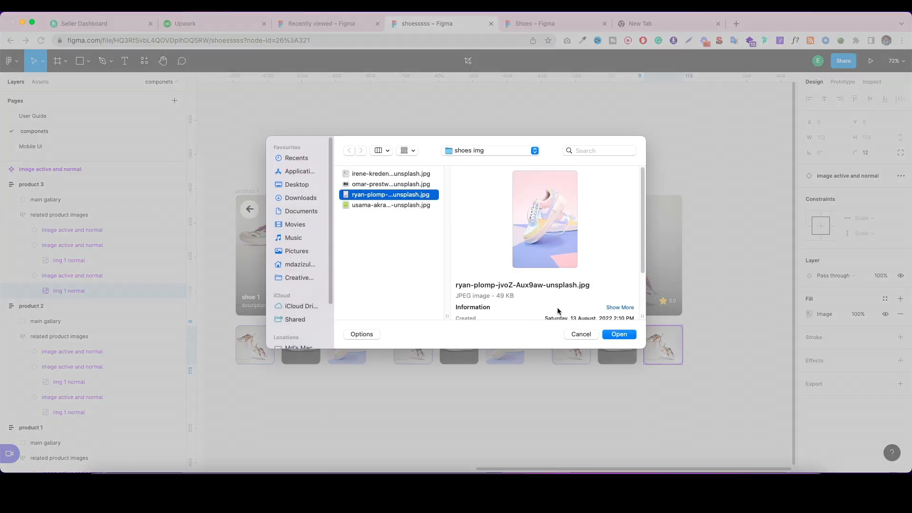
left_click(619, 334)
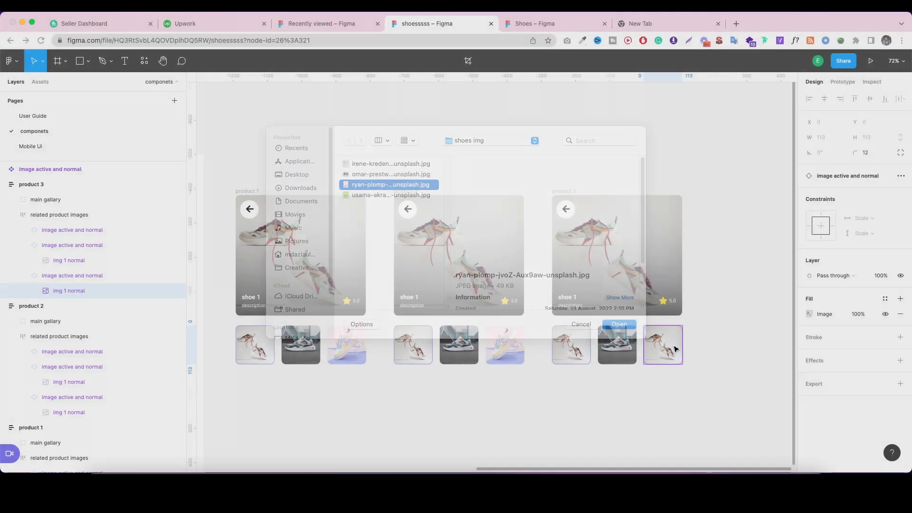
left_click(569, 379)
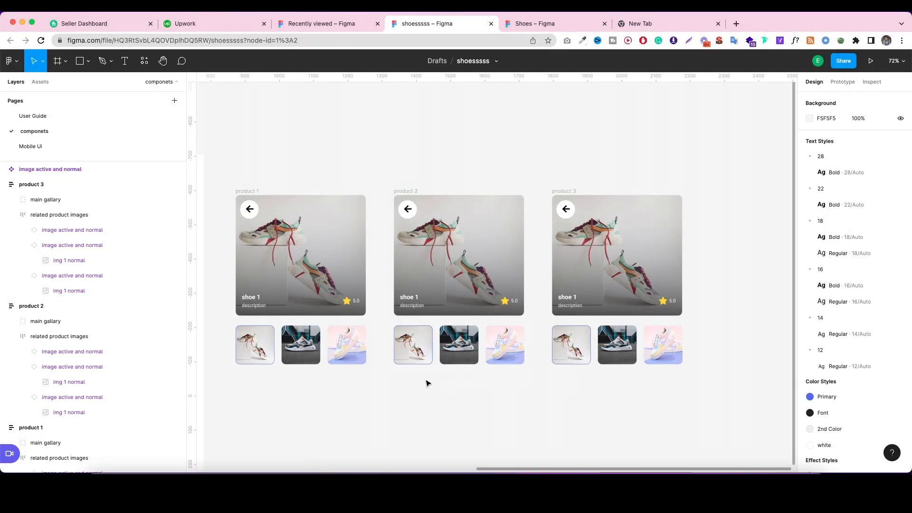
Switch the first thumbnail in product 2 to the img 1 normal variant.
left_click(412, 349)
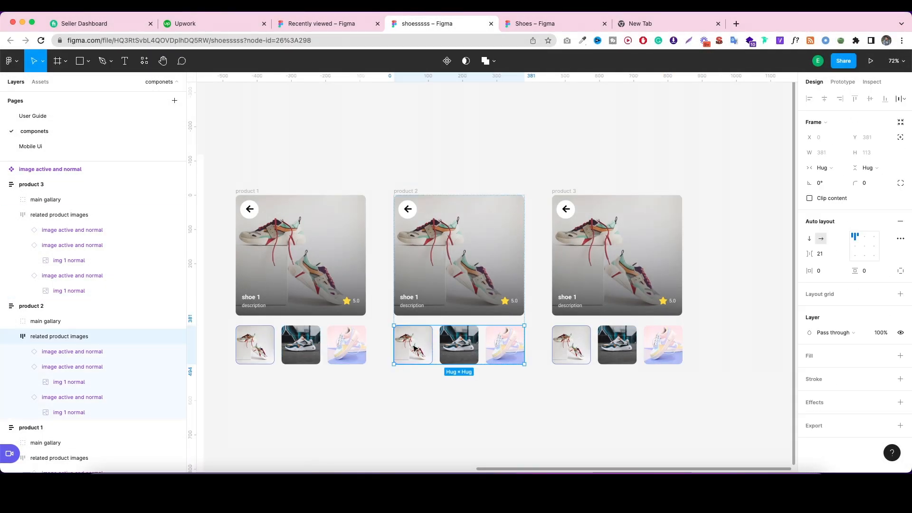
left_click(412, 349)
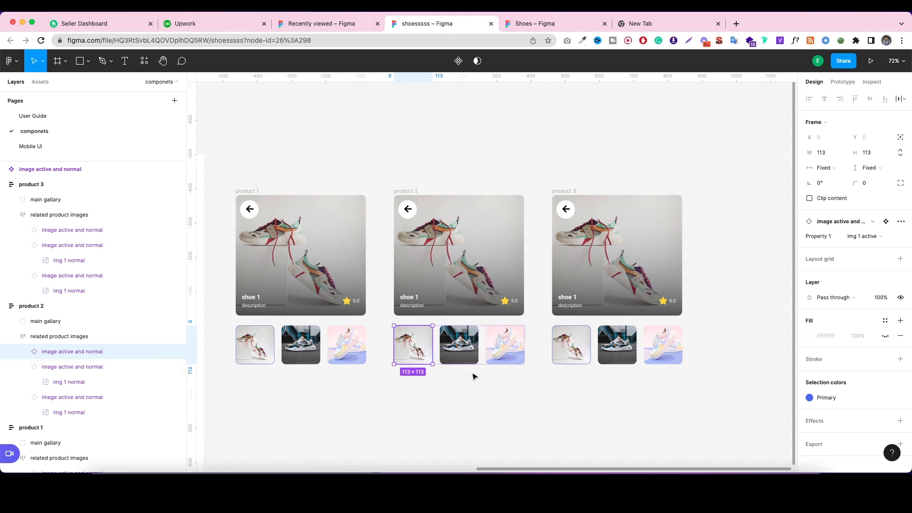
double_click(424, 342)
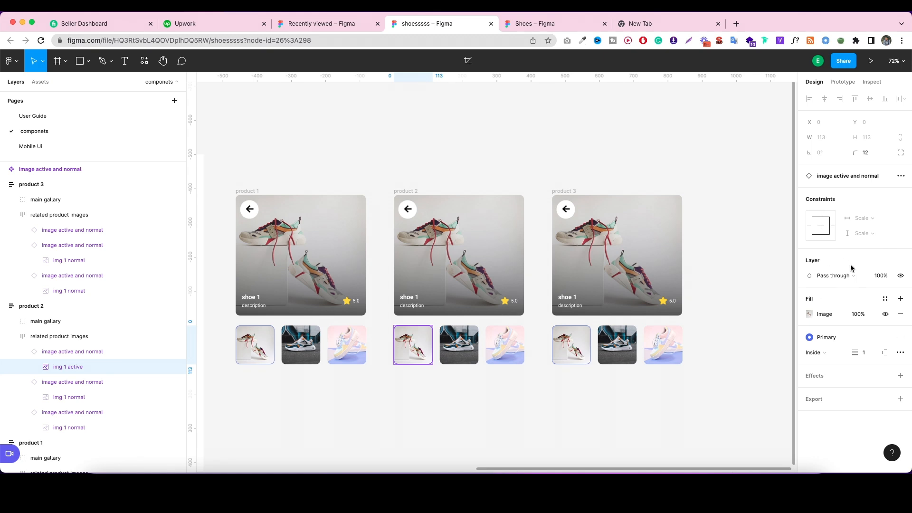
left_click(525, 452)
left_click(146, 352)
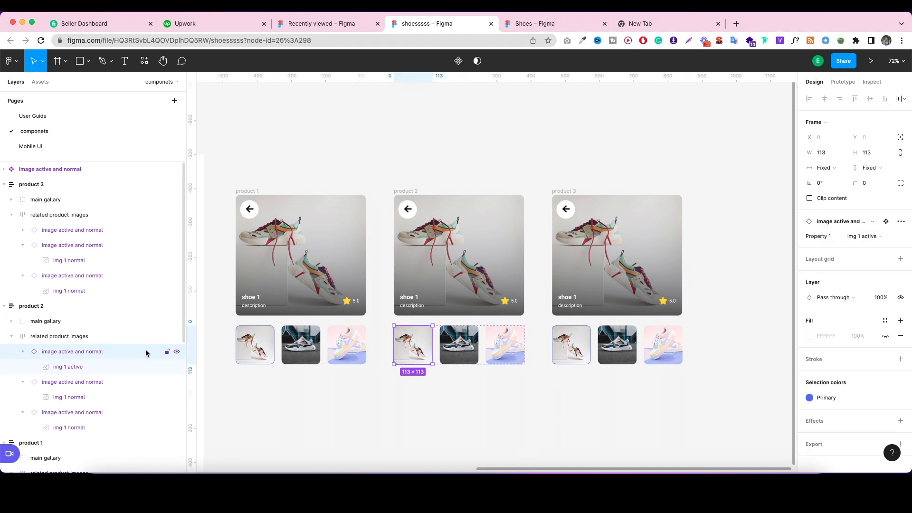
left_click(863, 236)
left_click(865, 249)
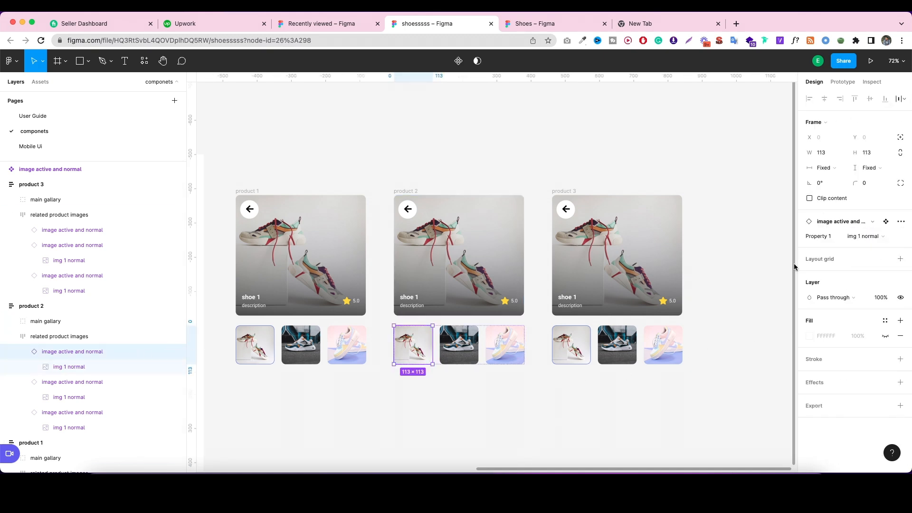
left_click(508, 458)
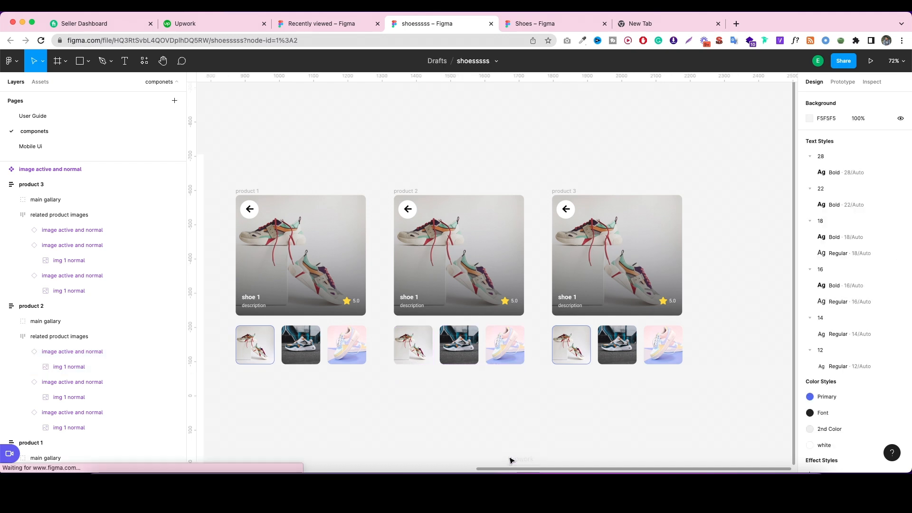
Switch the middle thumbnail in product 2 to the img 1 active variant.
left_click(466, 354)
left_click(466, 354)
left_click(864, 236)
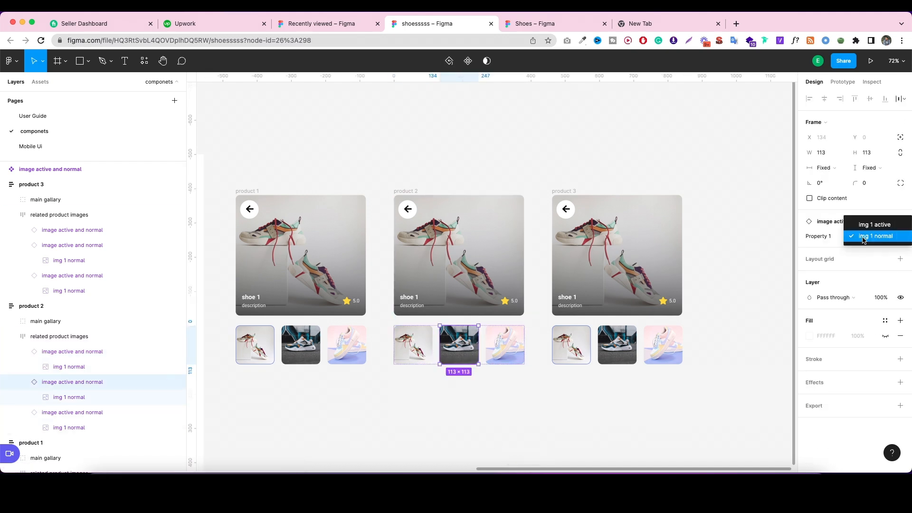
left_click(864, 224)
Replace the image in product 2's active middle thumbnail with the dark sneaker photo from the shoes img folder.
left_click(470, 348)
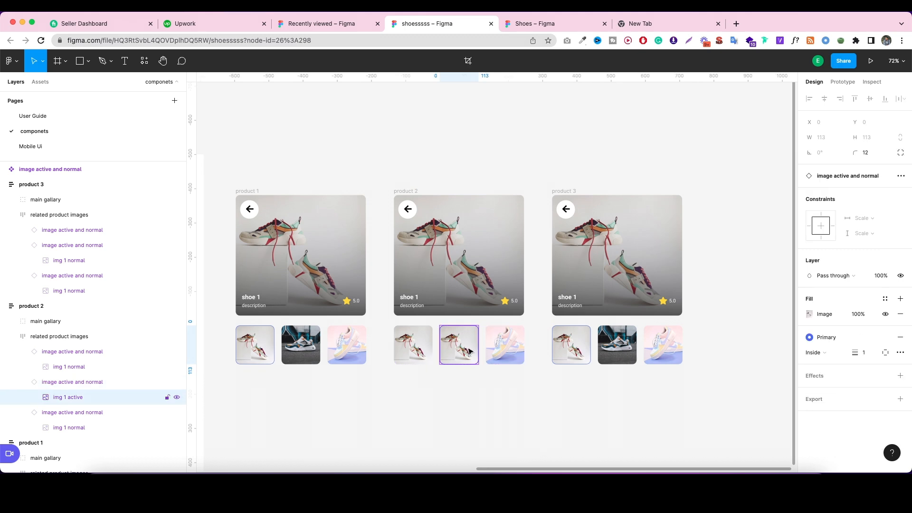
key("shift+super+k")
left_click(381, 184)
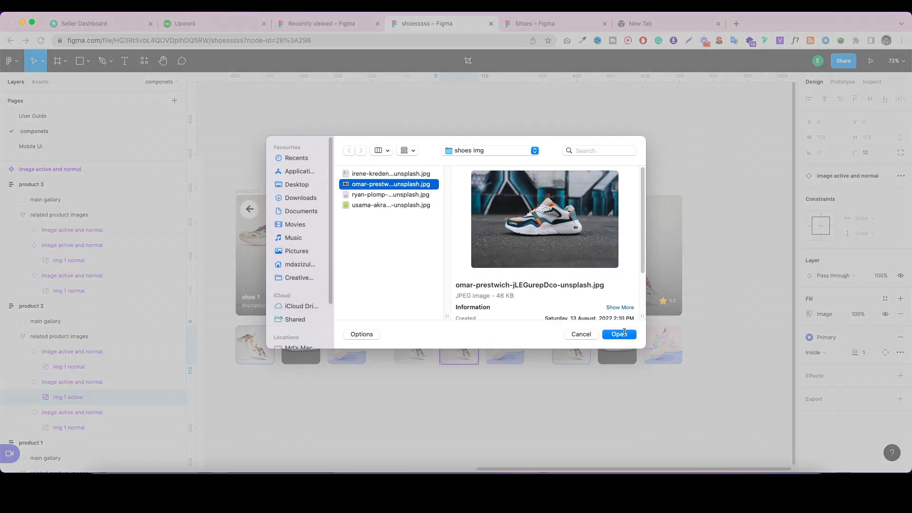
left_click(620, 334)
left_click(488, 387)
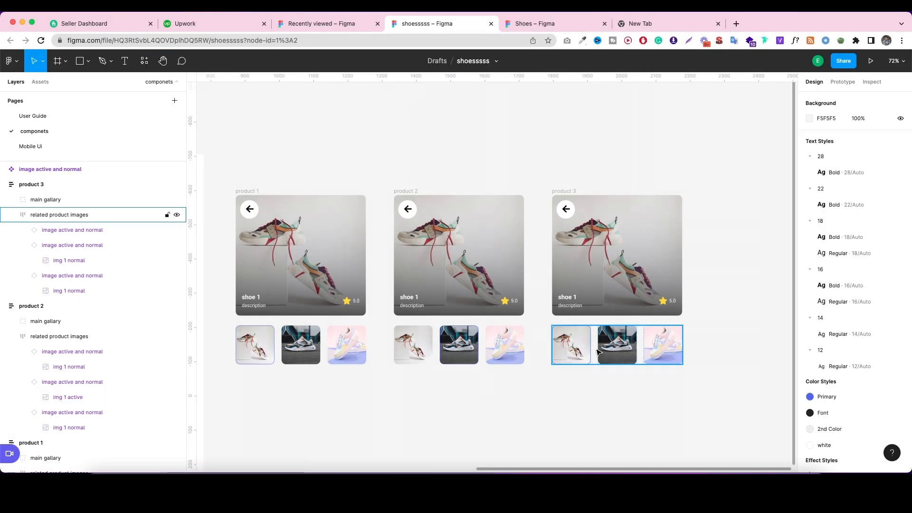
Set product 3's first thumbnail to the img 1 normal variant and its third thumbnail to img 1 active.
left_click(577, 346)
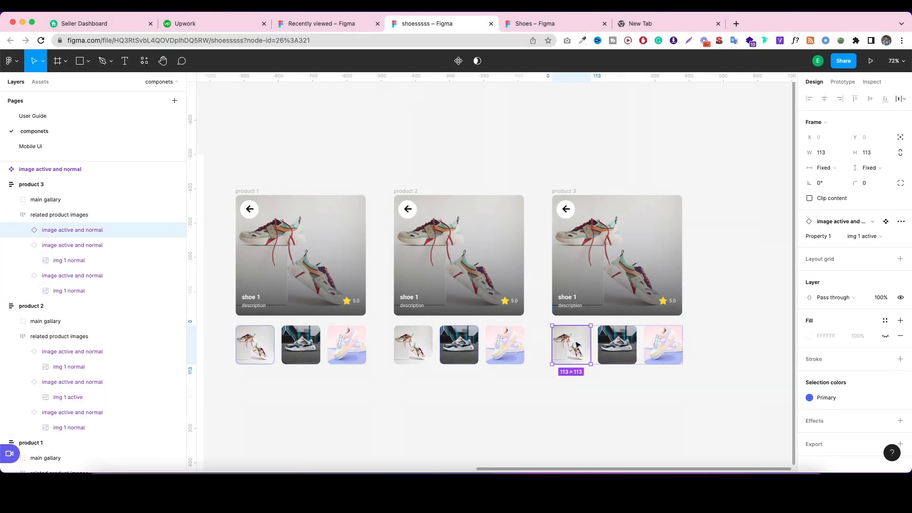
left_click(857, 238)
left_click(862, 246)
left_click(662, 349)
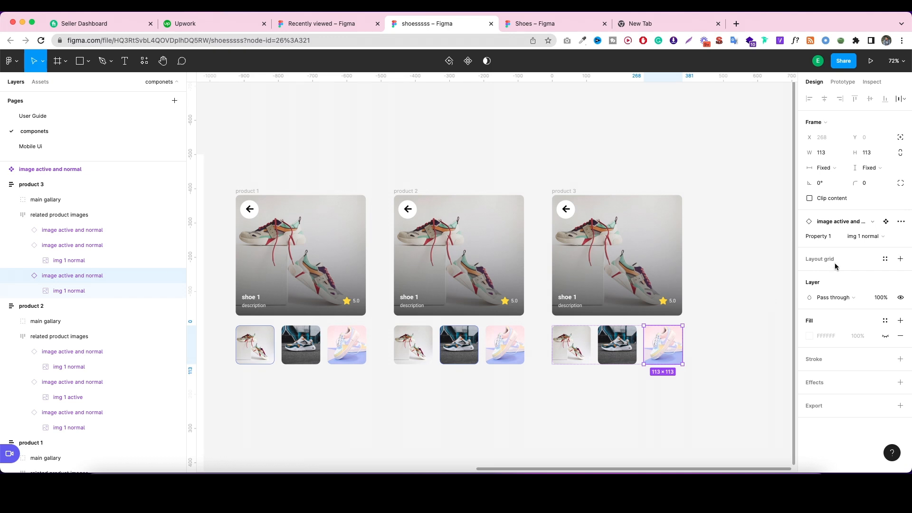
left_click(864, 236)
left_click(871, 227)
Replace the image in product 3's active third thumbnail with the pastel sneaker photo from the shoes img folder.
left_click(675, 348)
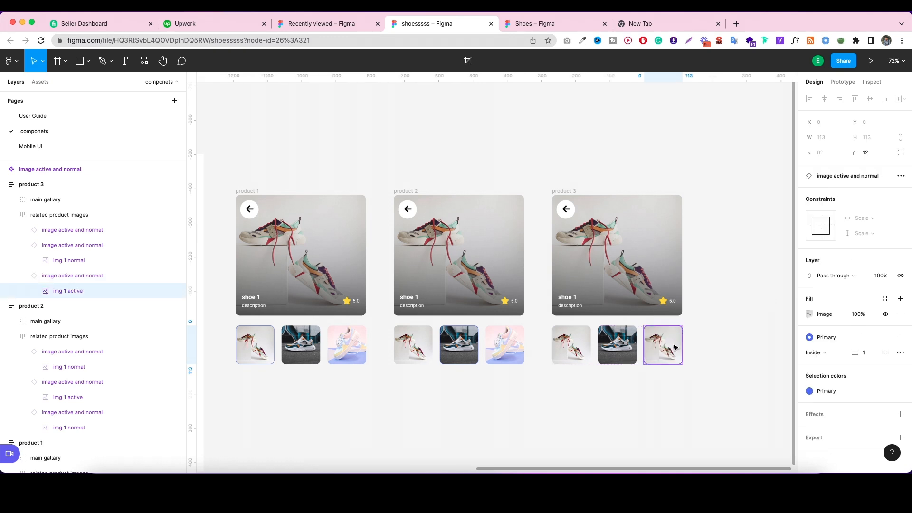
key("super+shift+k")
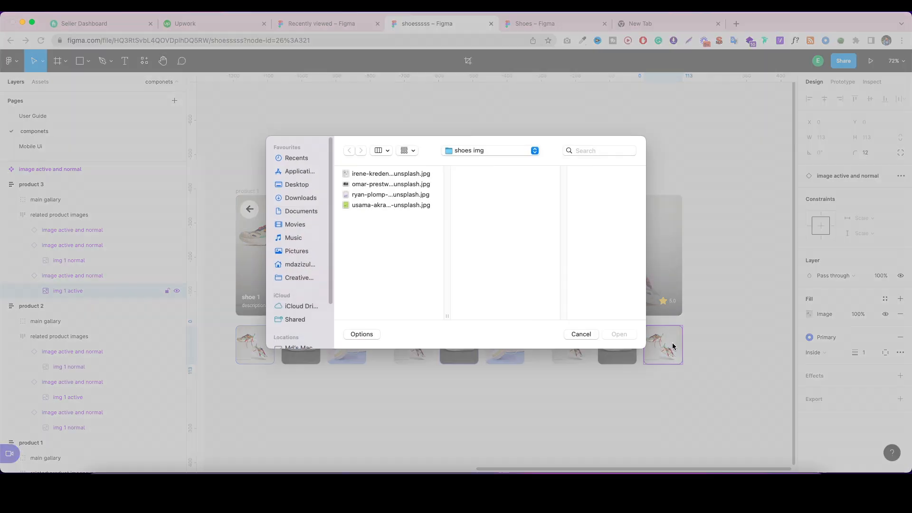
left_click(391, 195)
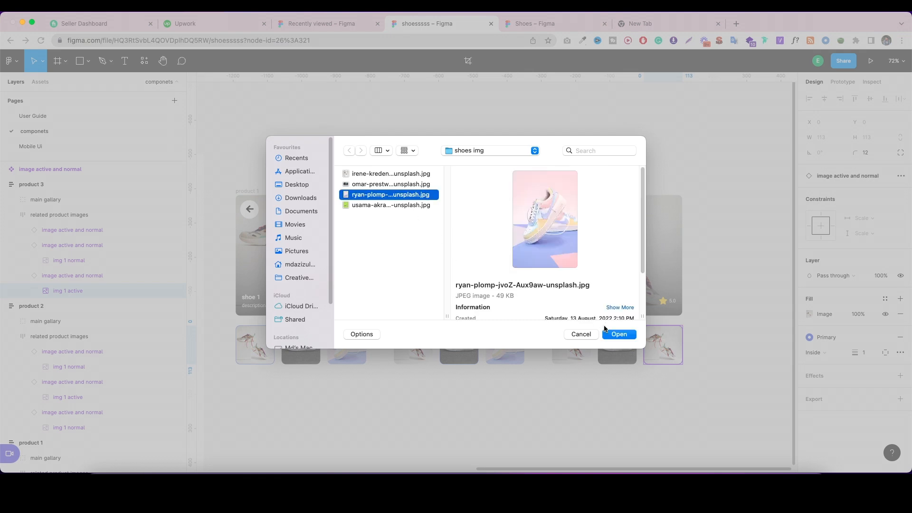
left_click(612, 335)
left_click(597, 421)
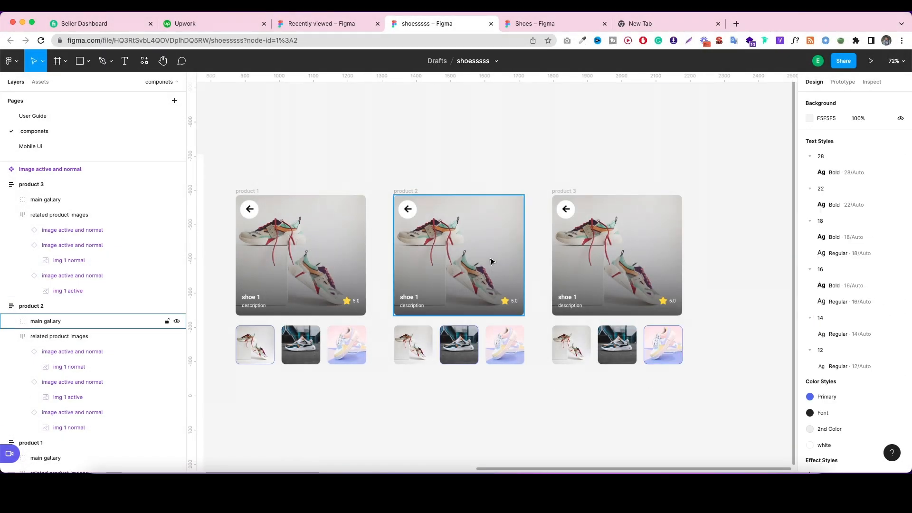
Replace the bg image in product 2's main gallery with the dark sneaker photo, hiding the gradient layer only during the swap.
double_click(492, 261)
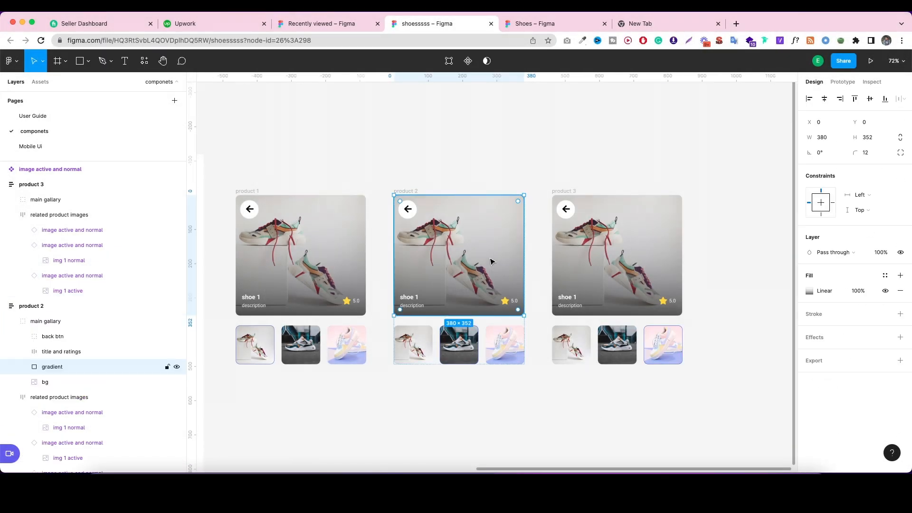
left_click(176, 367)
left_click(136, 380)
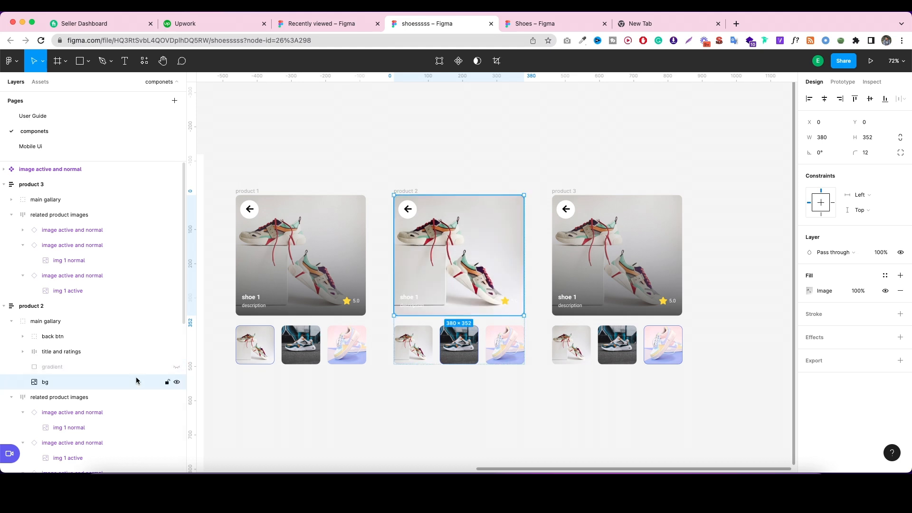
key("super+shift+k")
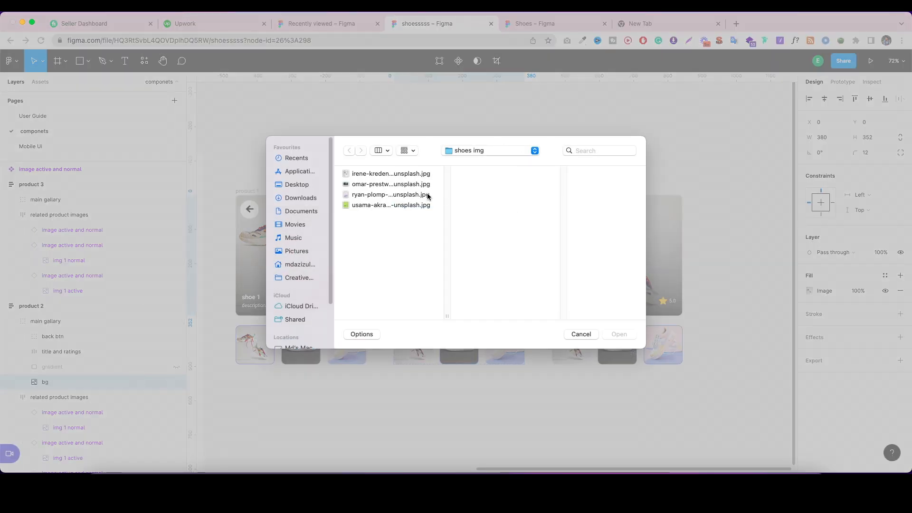
left_click(418, 184)
key("Return")
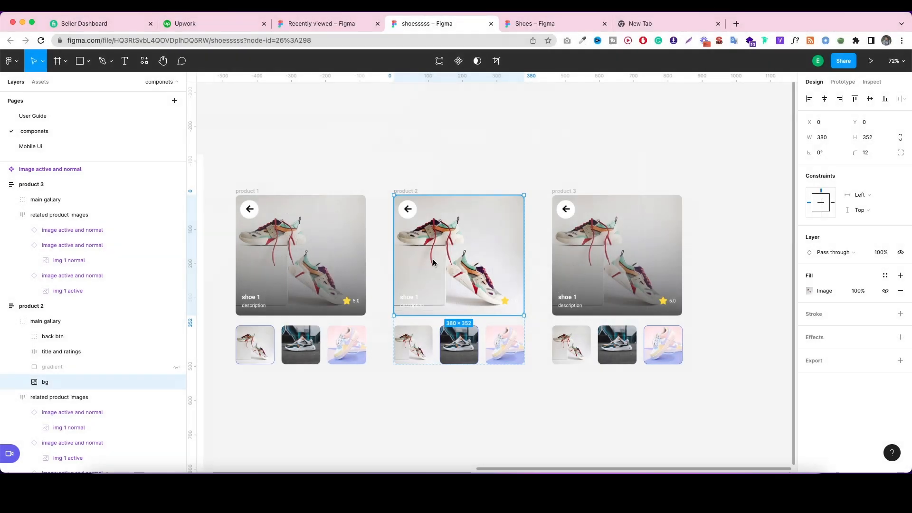
left_click(177, 366)
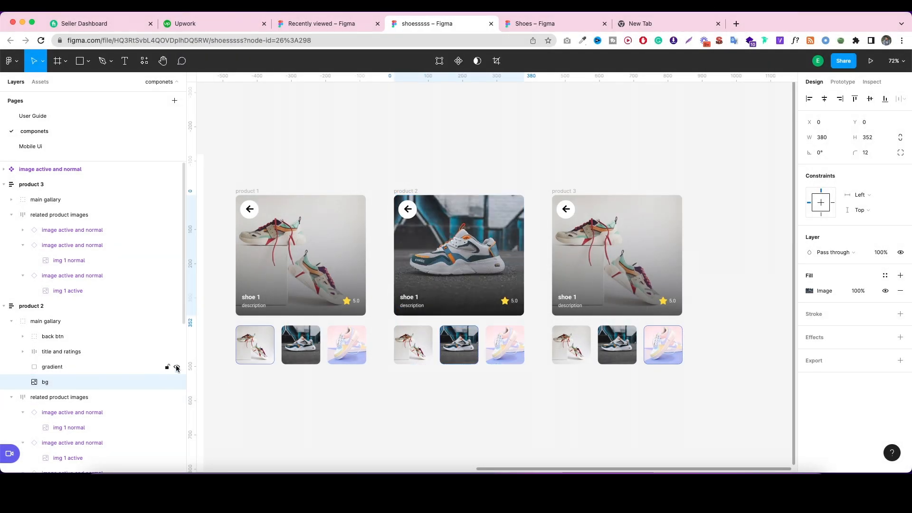
Replace the bg image in product 3's main gallery with the pastel sneaker photo, hiding the gradient layer only during the swap.
left_click(627, 275)
double_click(627, 274)
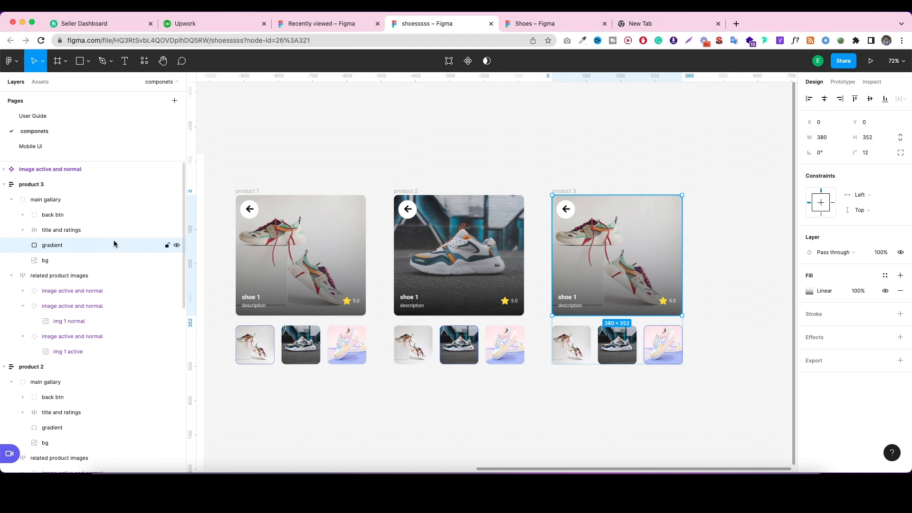
left_click(114, 260)
left_click(177, 245)
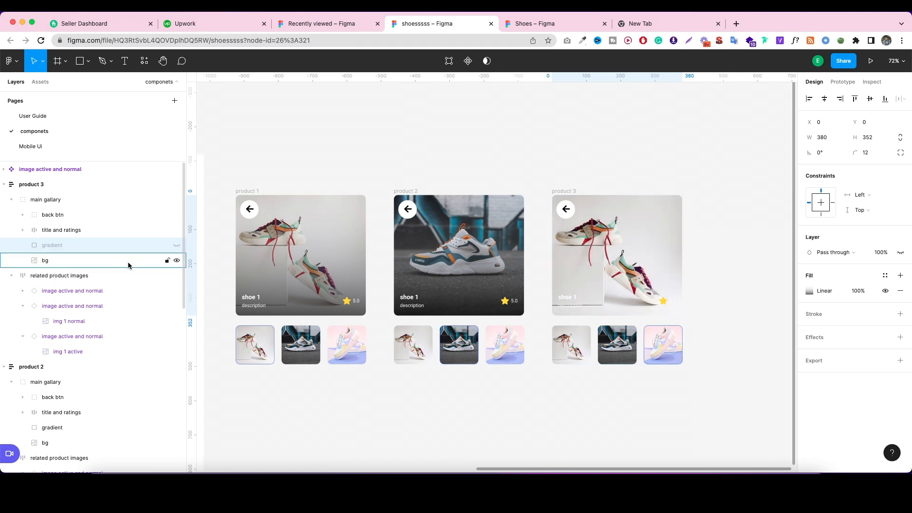
key("super+shift+k")
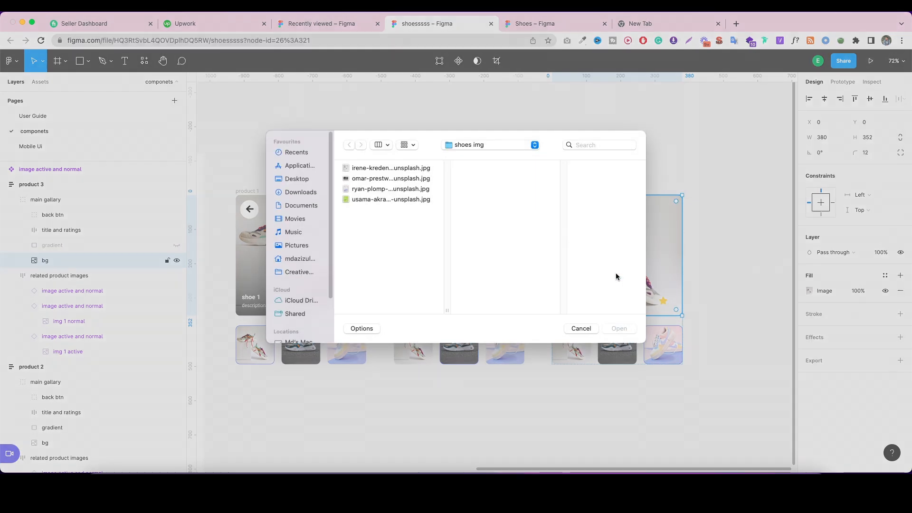
left_click(402, 195)
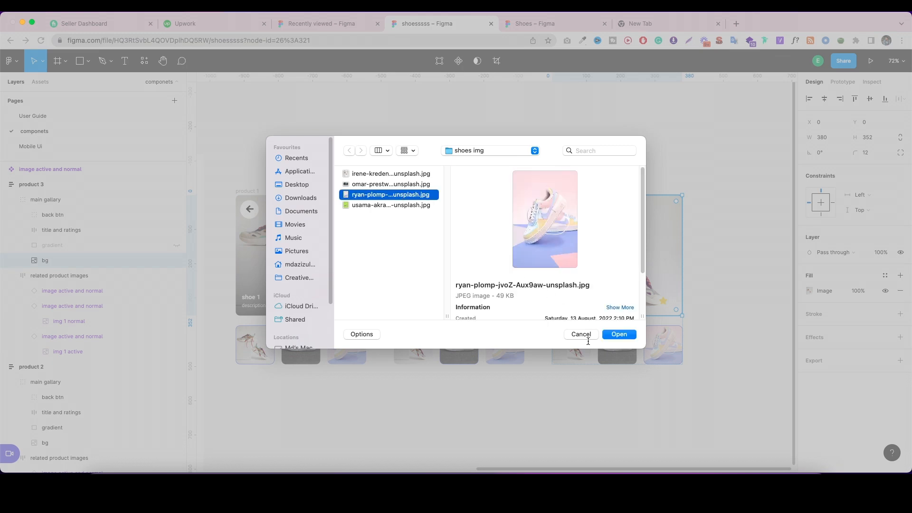
left_click(618, 334)
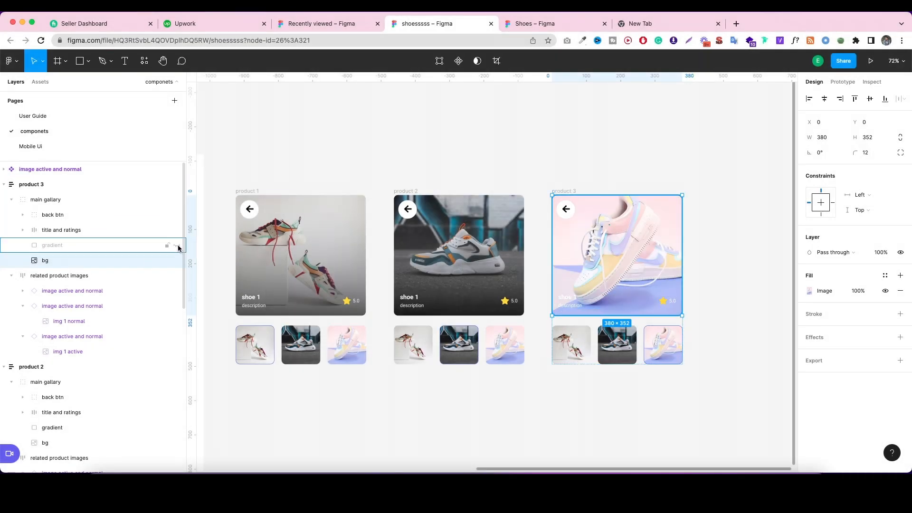
left_click(396, 148)
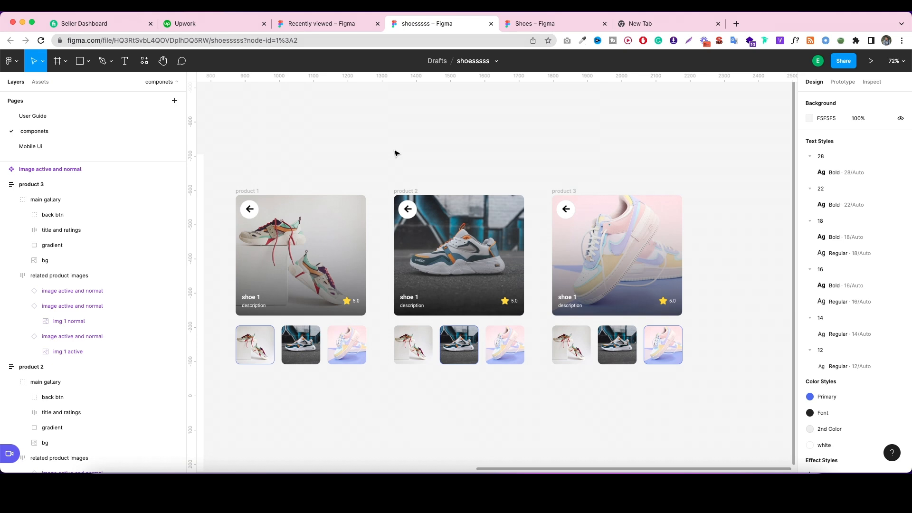
Move the product 1 frame into the iPhone 13 Pro Max - 1 frame, near its upper edge and within the layout columns.
scroll(396, 153, "down", 2)
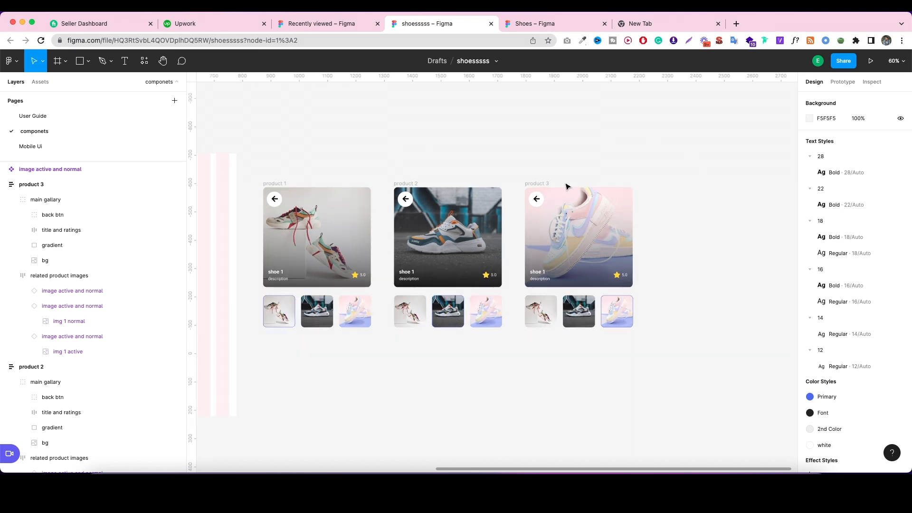
left_click(281, 184)
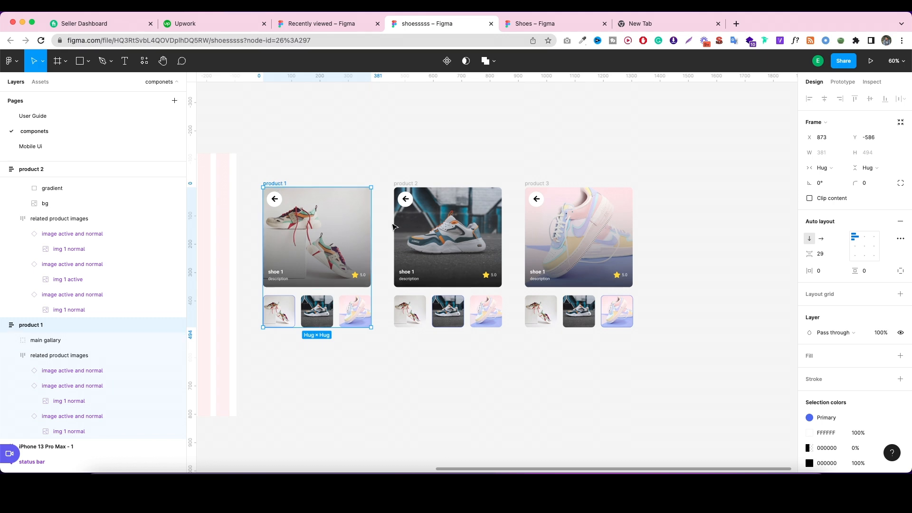
scroll(295, 196, "down", 4)
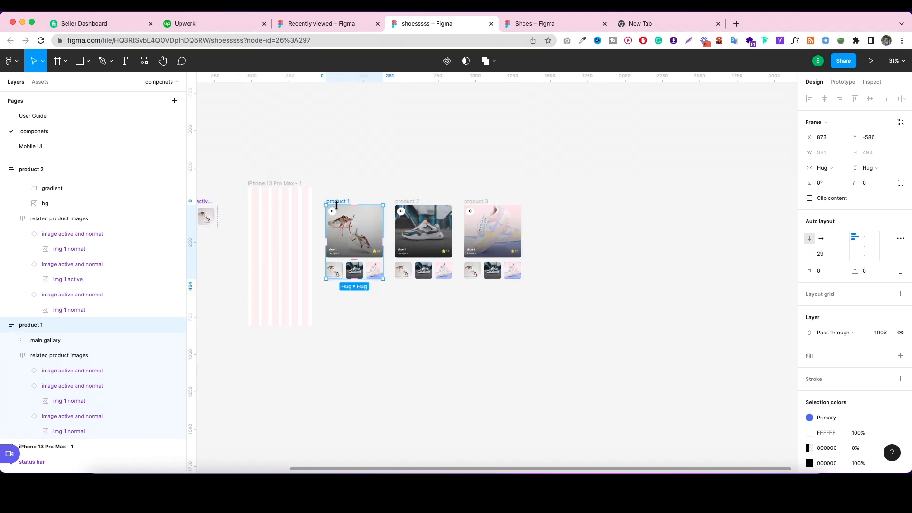
left_click_drag(343, 216, 267, 206)
left_click(217, 177)
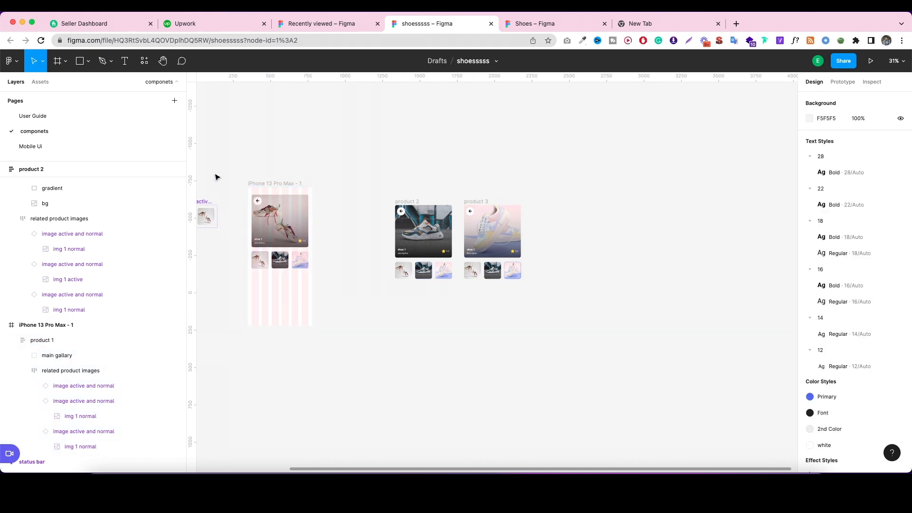
Select the iPhone 13 Pro Max - 1 frame that holds the product 1 gallery.
scroll(243, 194, "up", 5)
scroll(243, 195, "down", 2)
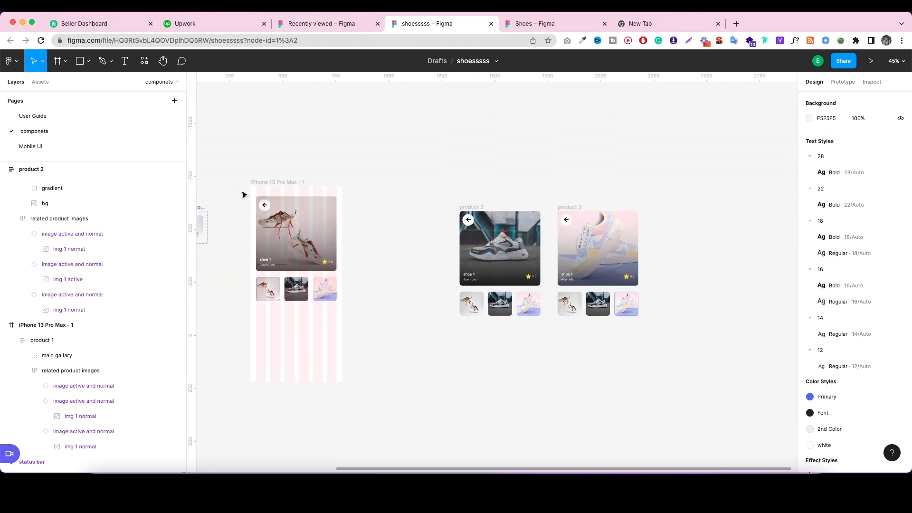
left_click(275, 187)
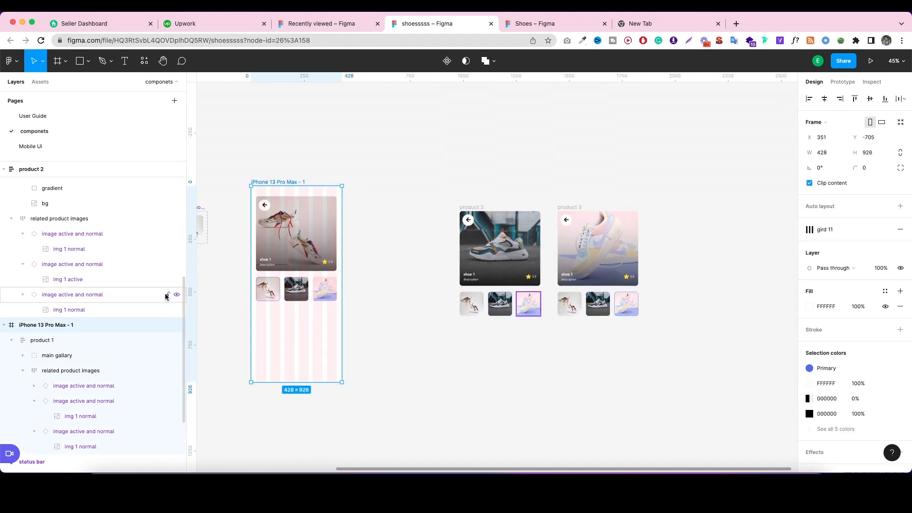
Shrink the iPhone 13 Pro Max - 1 frame to fit its contents and rename it product 1.
left_click(901, 124)
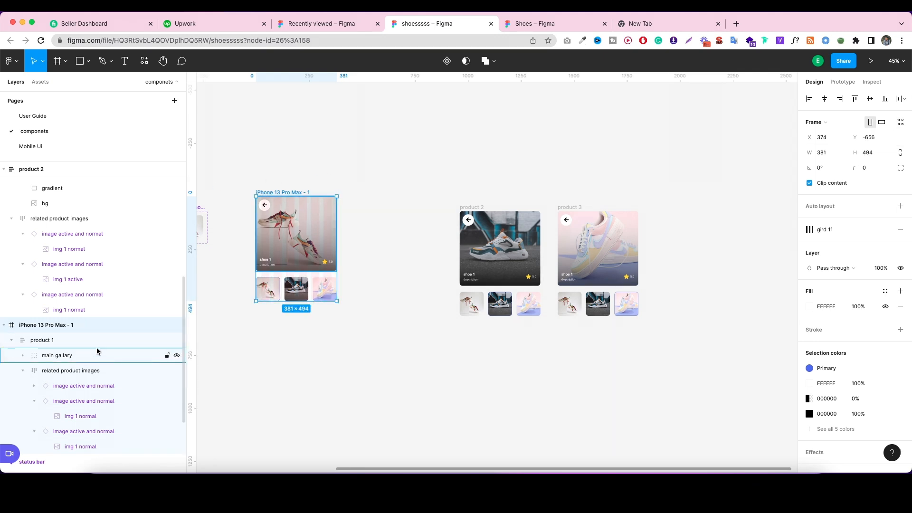
left_click(392, 261)
left_click(290, 193)
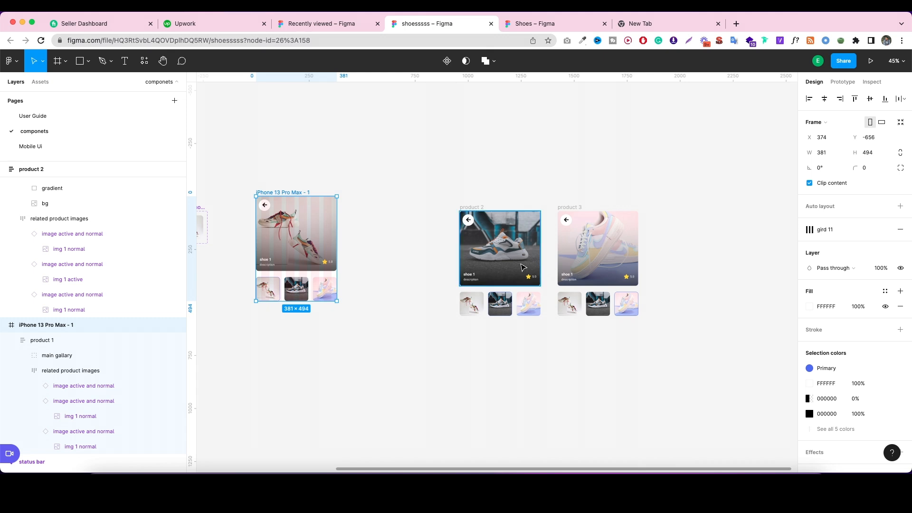
double_click(53, 329)
type("product")
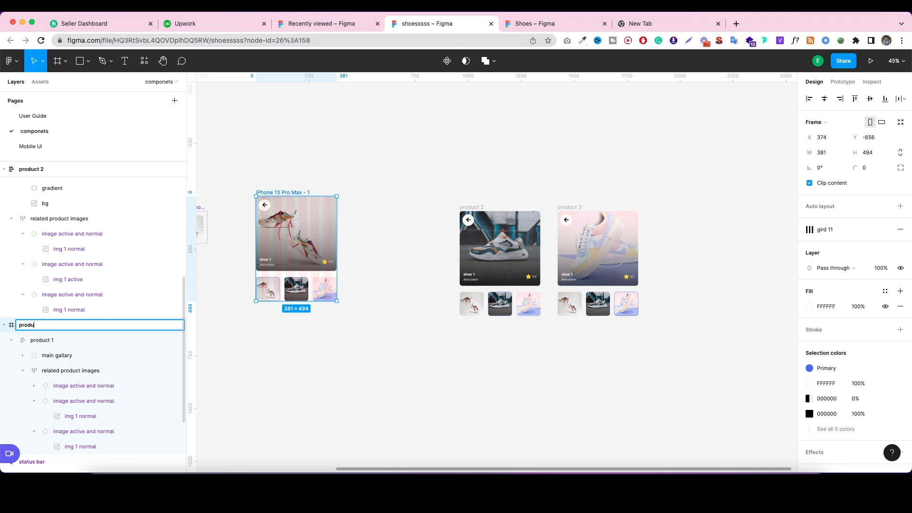
left_click(243, 381)
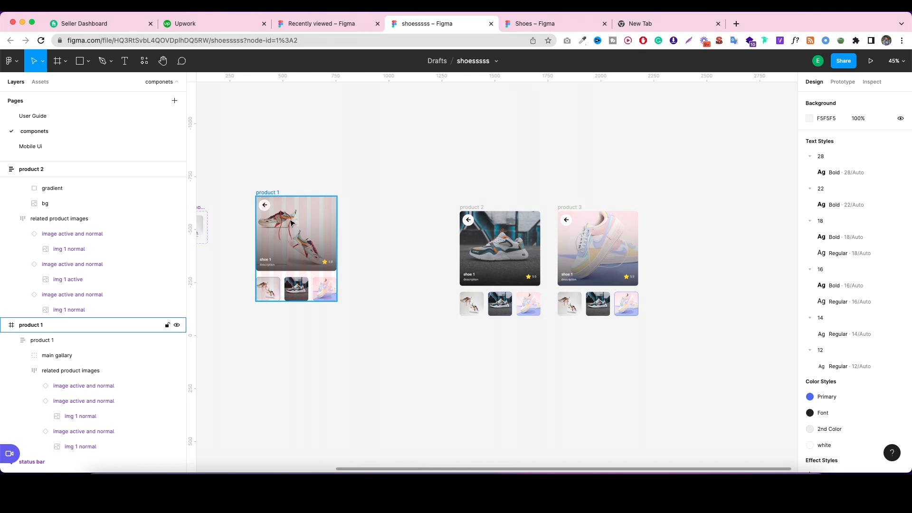
Move product 2 and product 3 together farther right to free space beside product 1.
left_click_drag(451, 202, 641, 322)
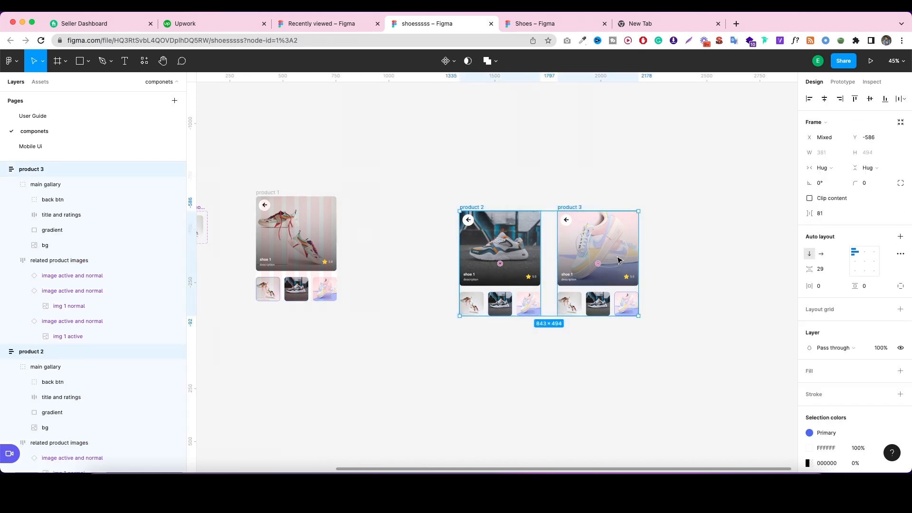
left_click_drag(619, 260, 747, 252)
key("Escape")
Duplicate the product 1 frame to its right at X 984 and delete the layout nested inside the copy.
left_click(279, 207)
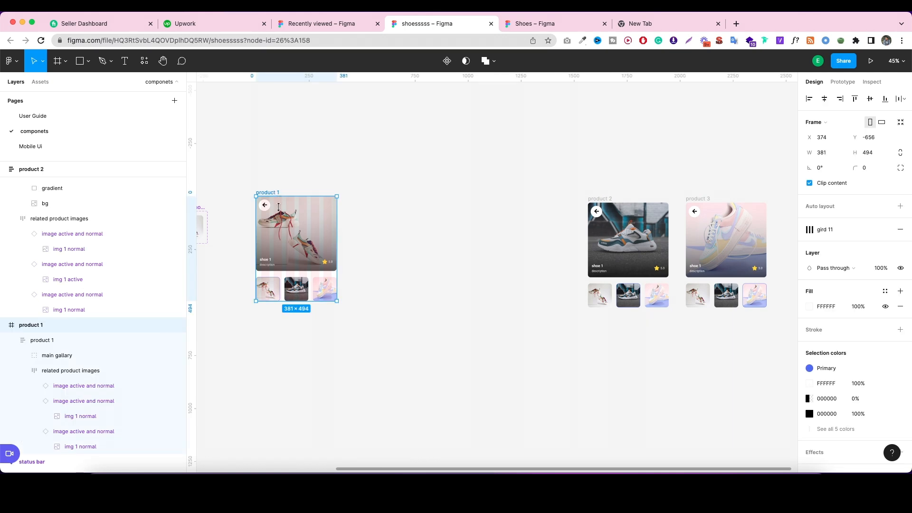
left_click_drag(284, 230, 411, 230)
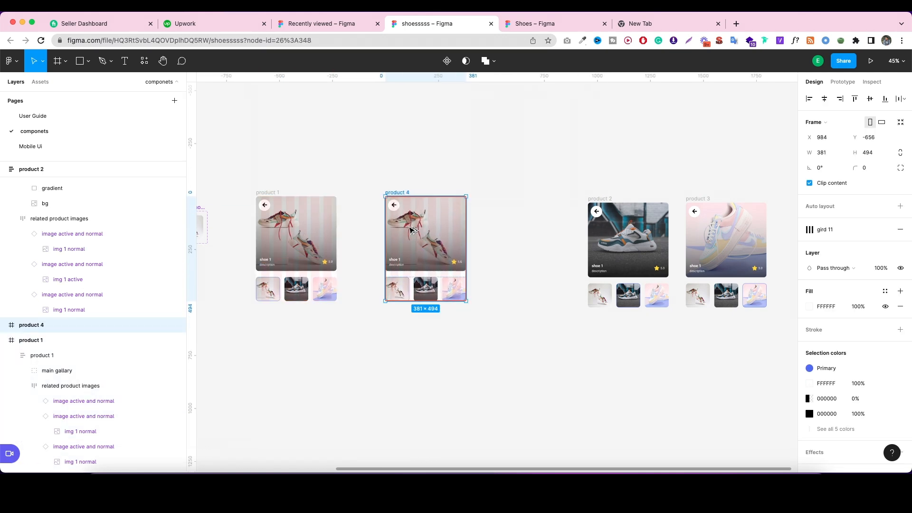
left_click(4, 324)
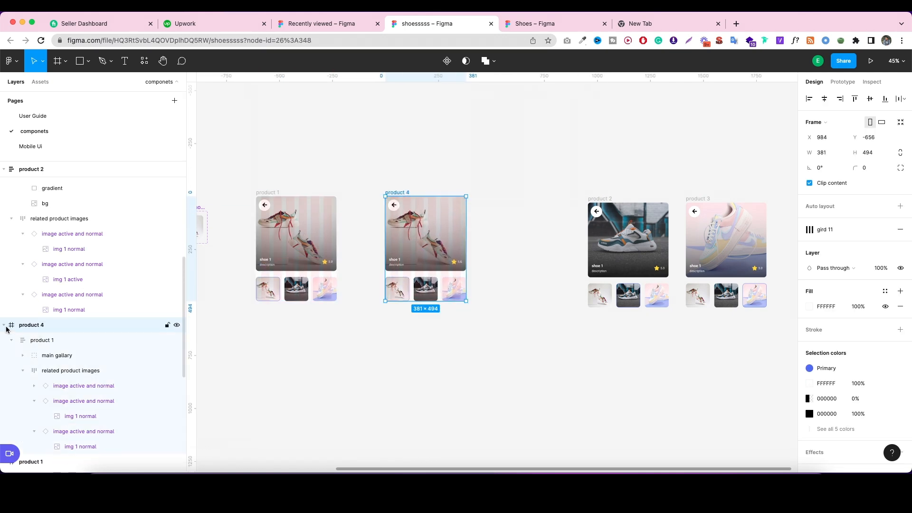
left_click(56, 341)
key("Delete")
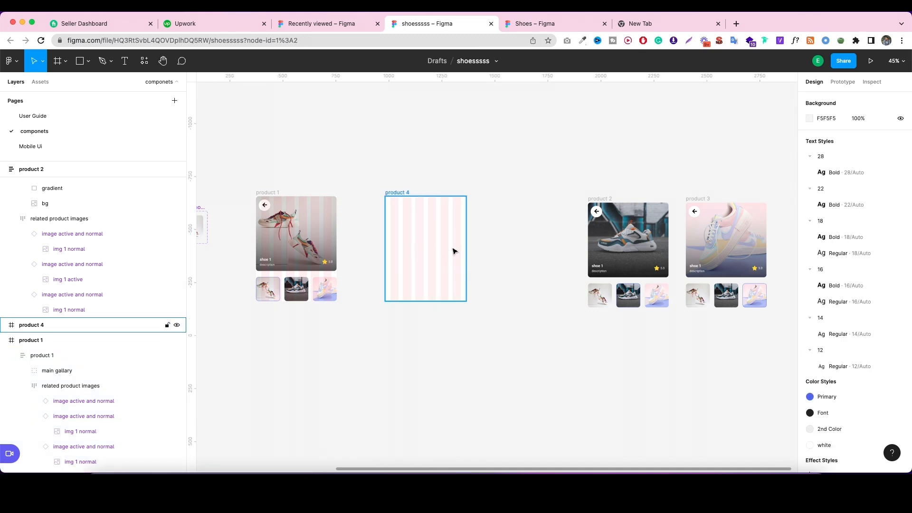
Move product 2 onto the empty product 4 frame, aligned with its edges.
left_click_drag(602, 201, 401, 199)
left_click_drag(401, 199, 401, 195)
left_click(511, 219)
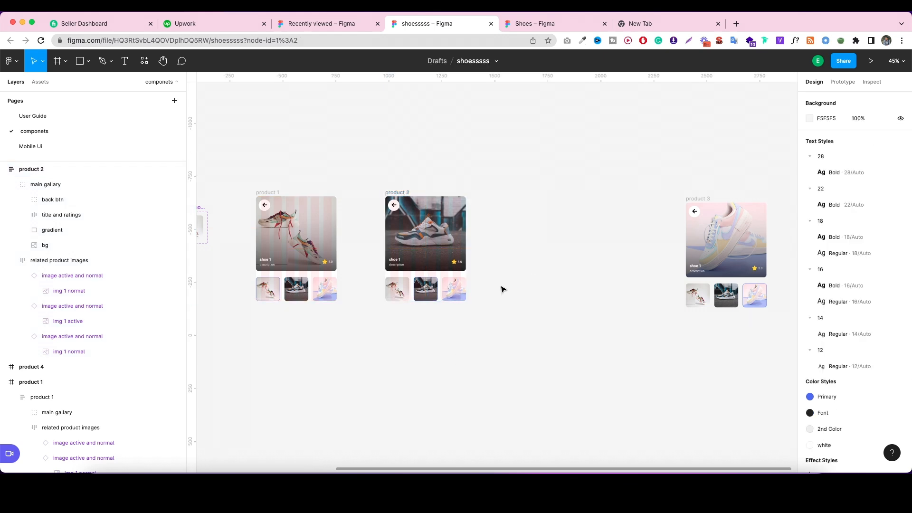
scroll(539, 278, "down", 2)
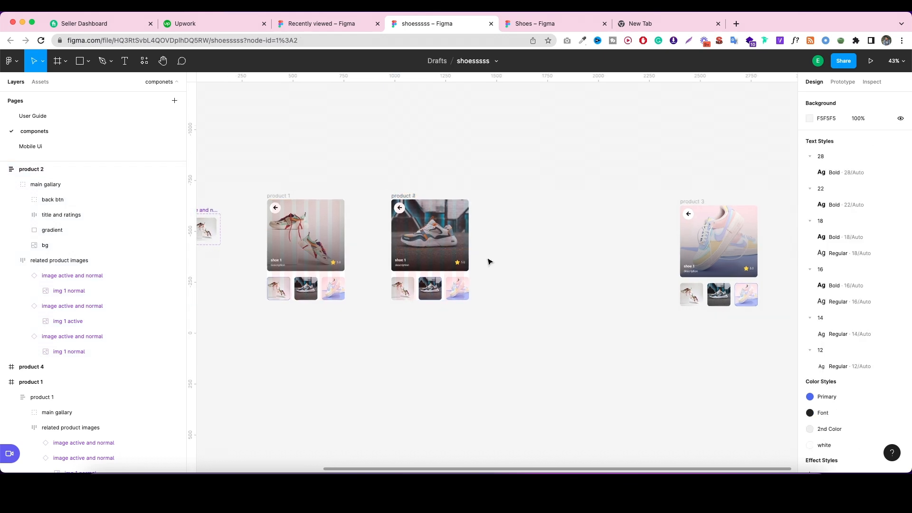
left_click(406, 200)
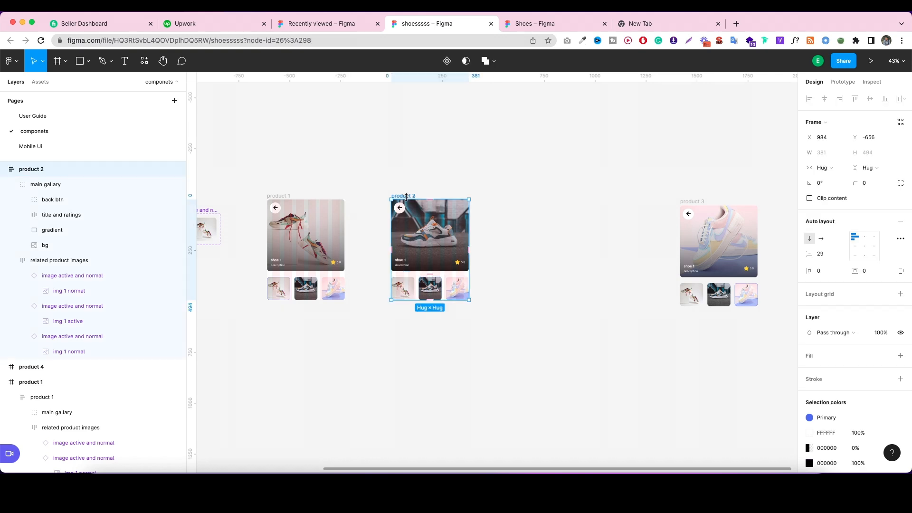
left_click_drag(421, 221, 532, 221)
left_click(540, 237)
key("Delete")
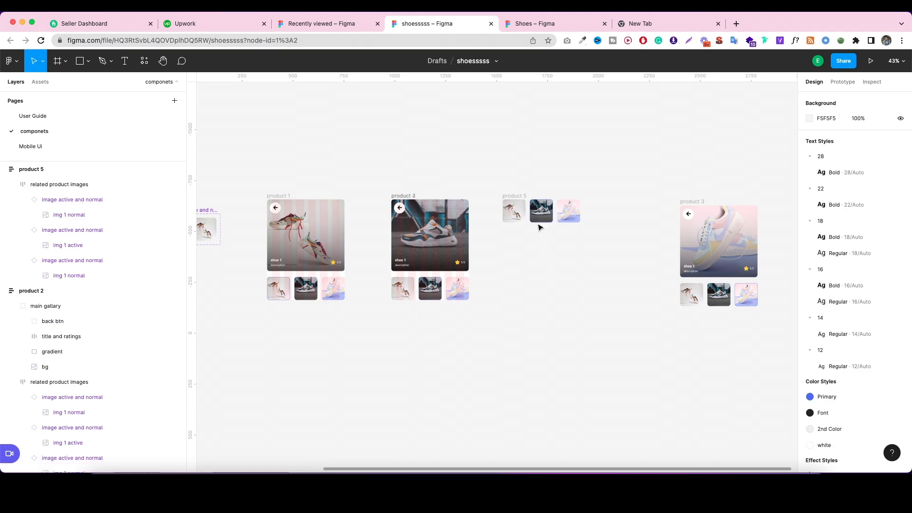
left_click(539, 226)
key("Delete")
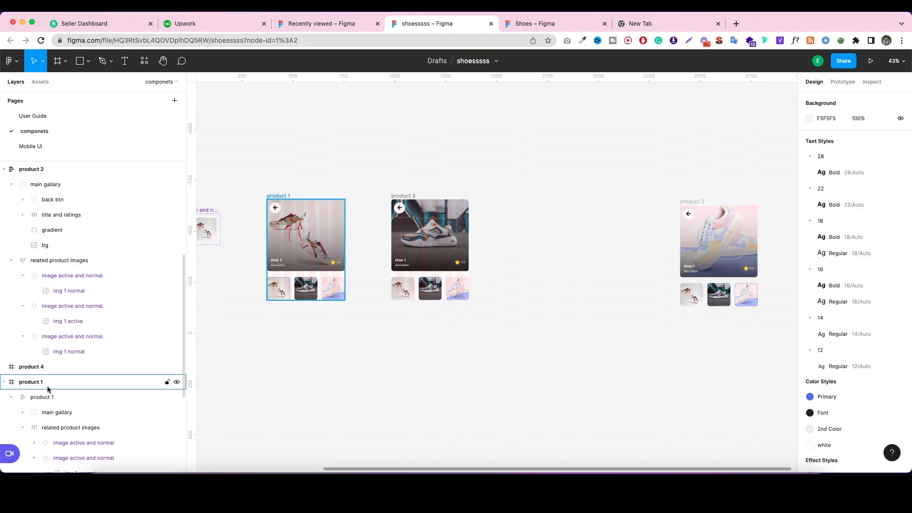
Create a 428 × 926 iPhone 13 Pro Max frame and place the product 3 layout inside it.
scroll(61, 236, "up", 5)
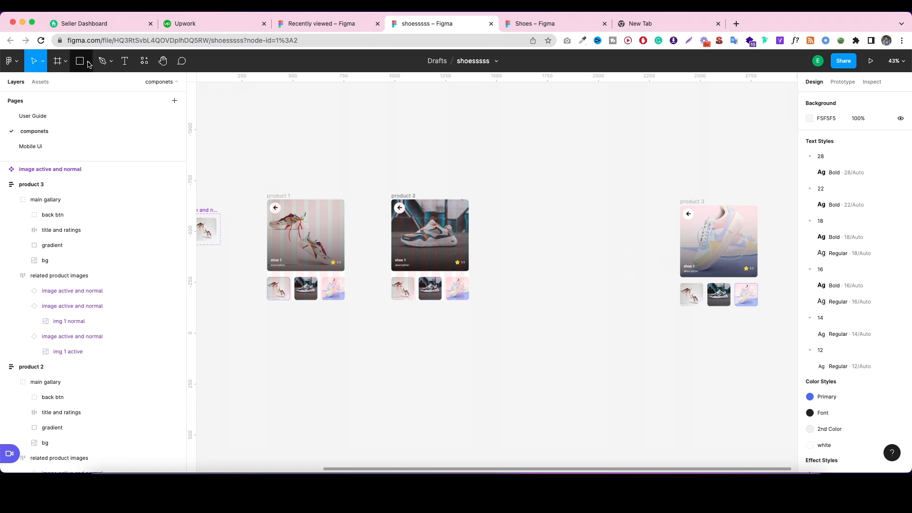
left_click(65, 61)
left_click(57, 84)
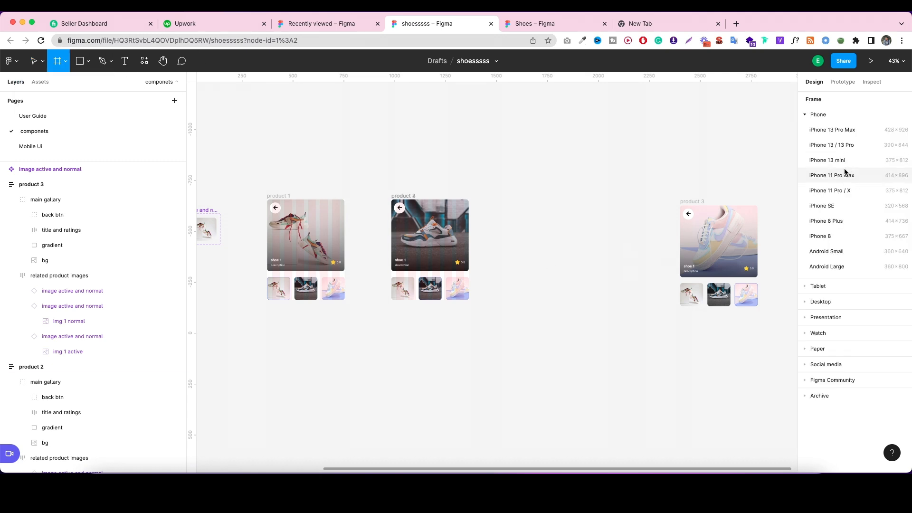
left_click(841, 129)
left_click(686, 206)
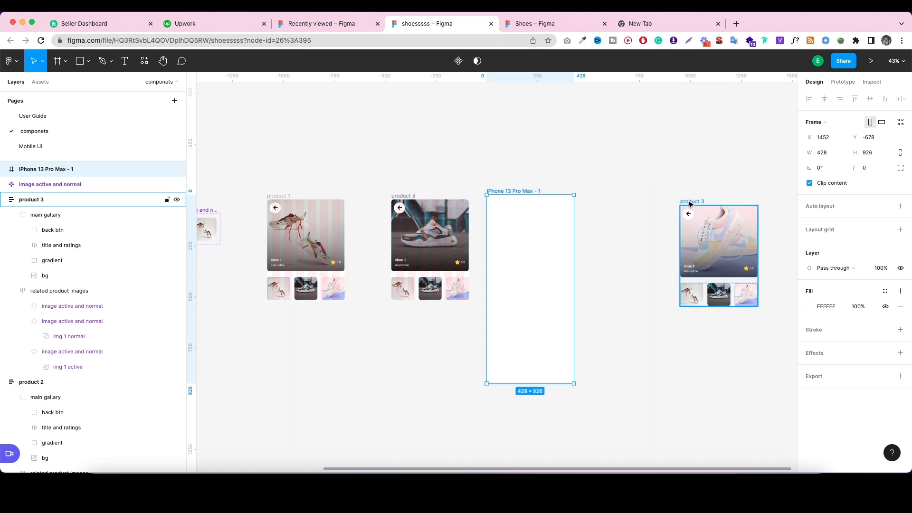
left_click_drag(686, 206, 504, 207)
Shrink the new phone frame to fit its contents and align it with the neighbouring product frames at Y -656.
left_click(521, 198)
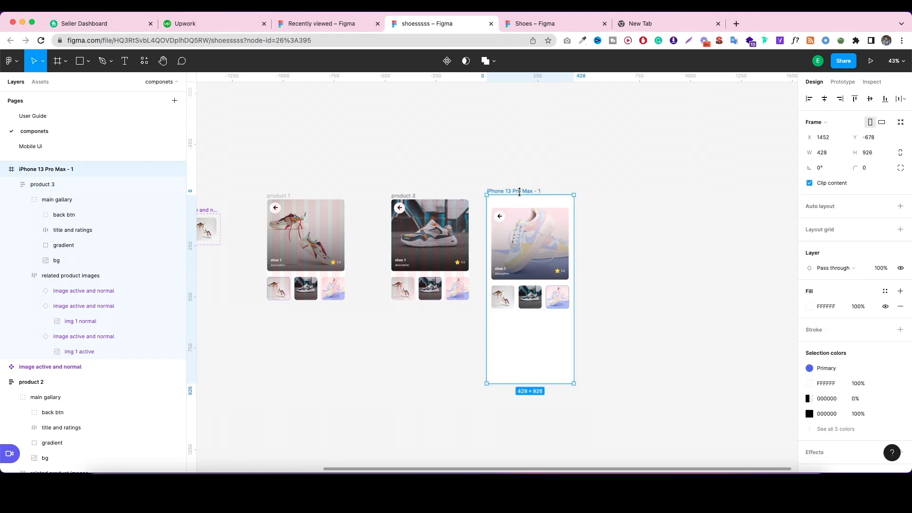
left_click(904, 122)
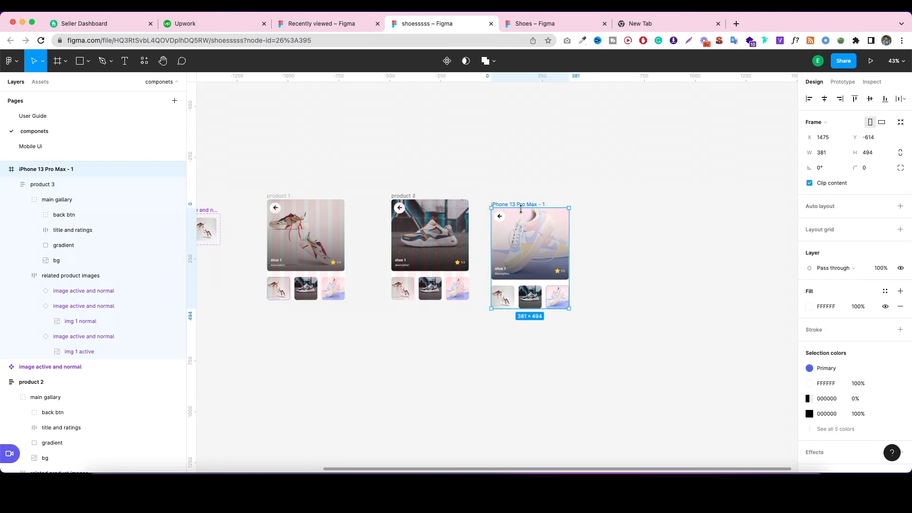
left_click_drag(527, 206, 525, 196)
Rename the resized phone frame as product 3.
double_click(524, 195)
type("product 3")
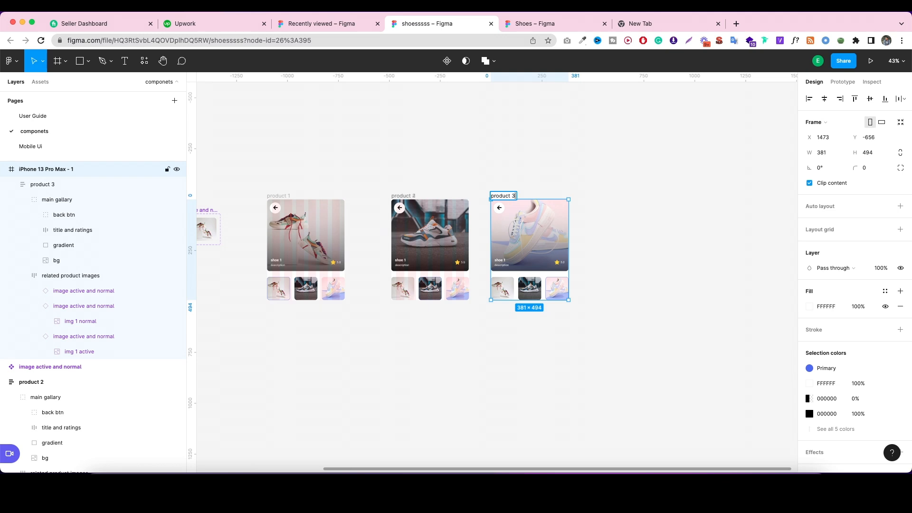
left_click(509, 360)
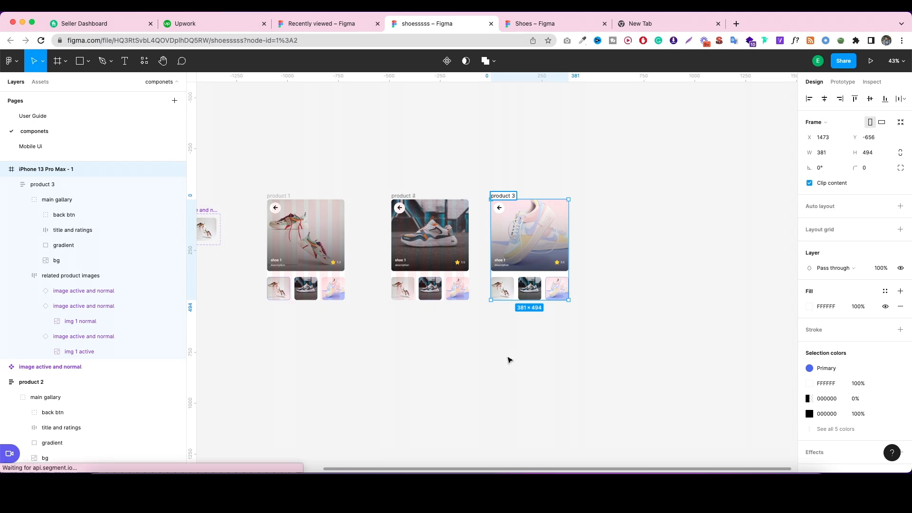
Shift product 2 left to X 923 and move the product 3 frame right to X 1620.
double_click(415, 196)
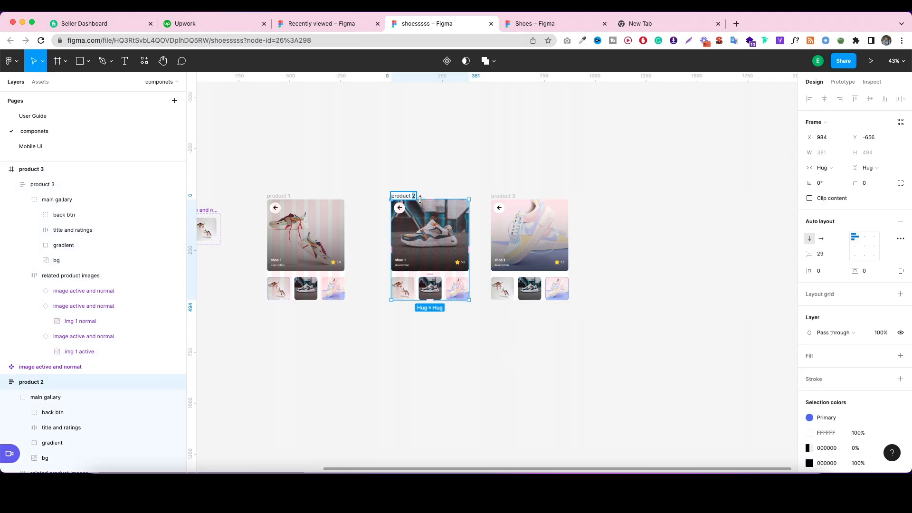
left_click(458, 187)
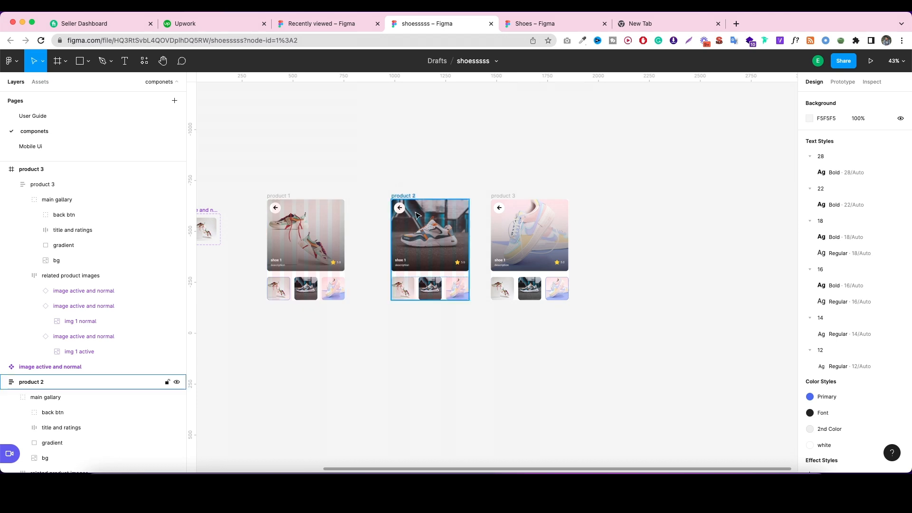
mouse_move(402, 196)
left_mouse_down()
mouse_move(389, 196)
mouse_move(400, 199)
left_mouse_up()
key("super+z")
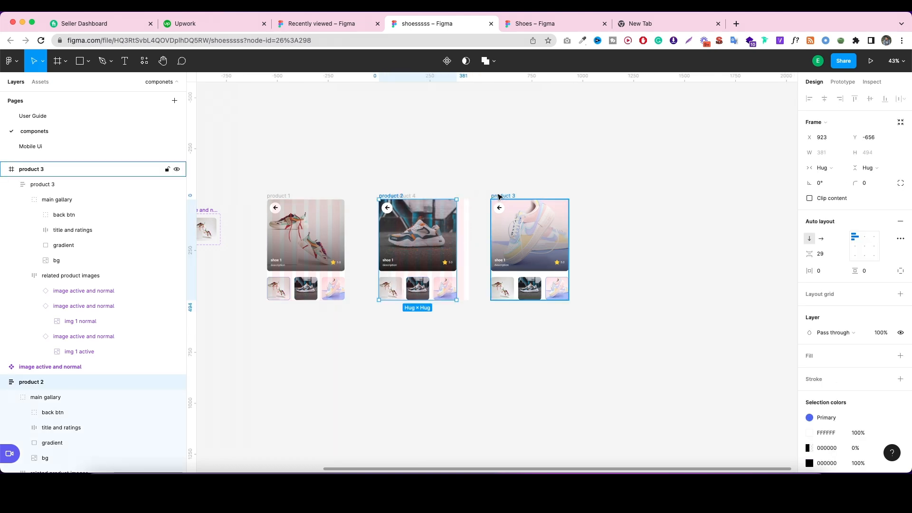
left_click_drag(503, 198, 533, 198)
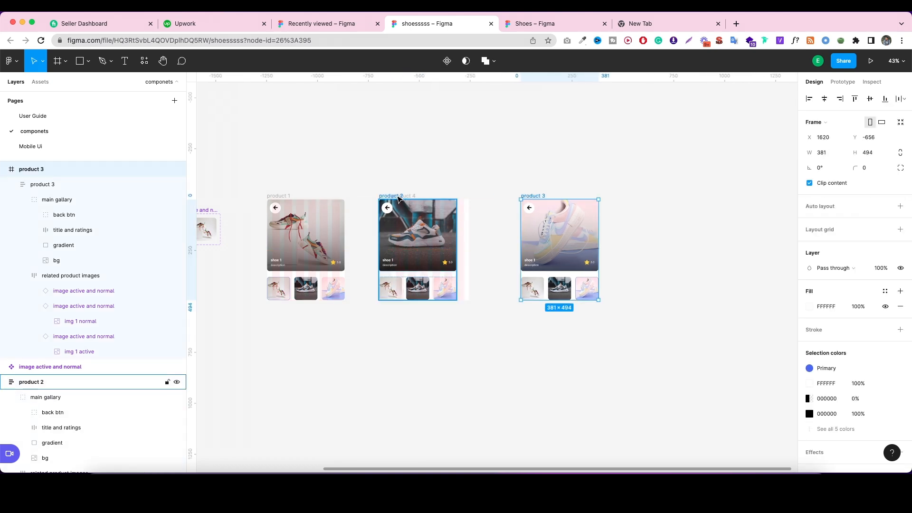
Try to nest product 2 inside the empty product 4 frame, and undo the placement.
left_click_drag(399, 198, 429, 240)
left_click(471, 176)
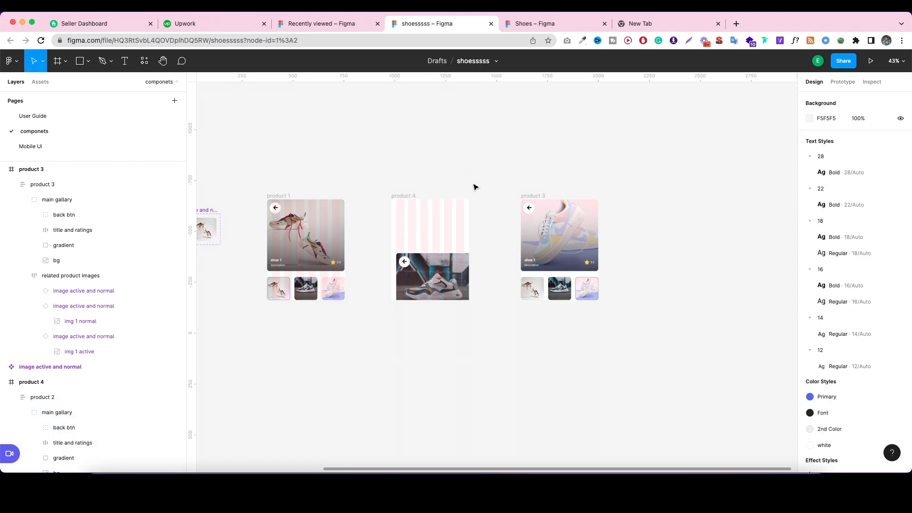
left_click(435, 257)
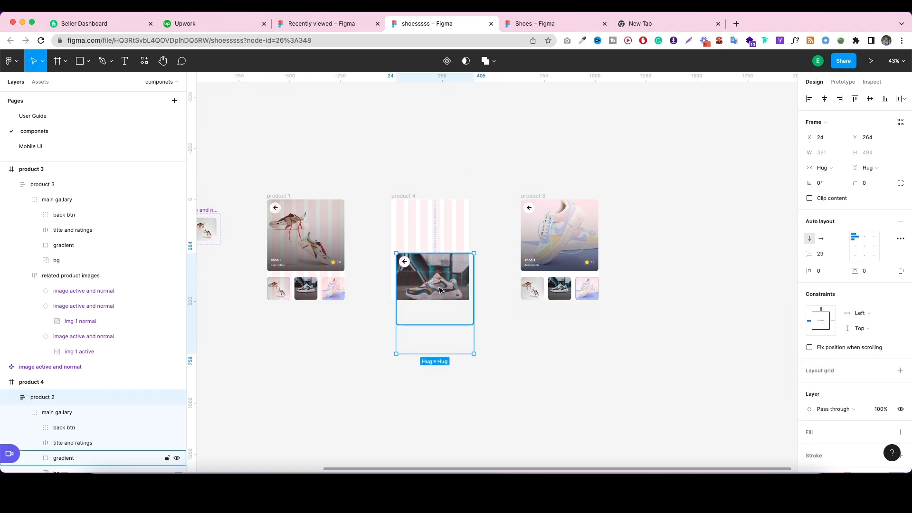
key("super+z")
key("super+z")
key("super+z")
key("super+z")
key("super+z")
key("super+z")
key("super+z")
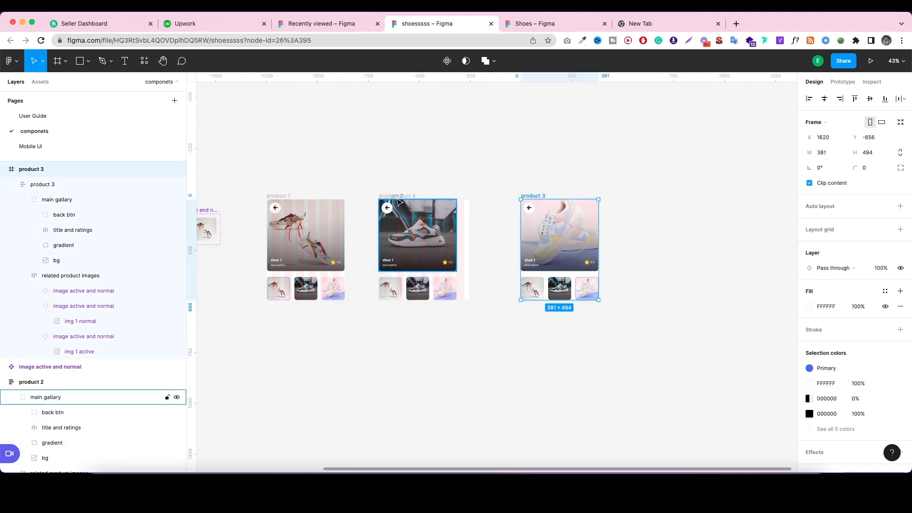
key("super+z")
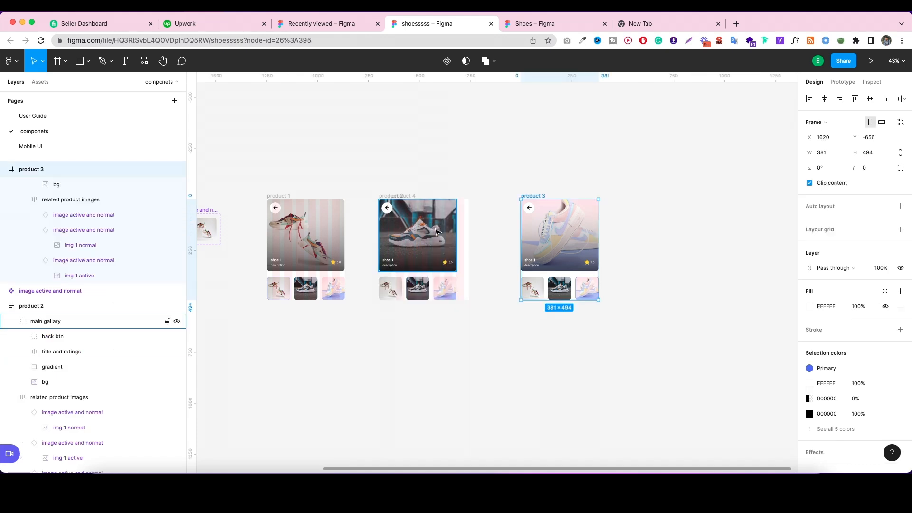
Collapse the product 3 and product 2 frames in the layer list.
scroll(45, 196, "up", 2)
left_click(43, 185)
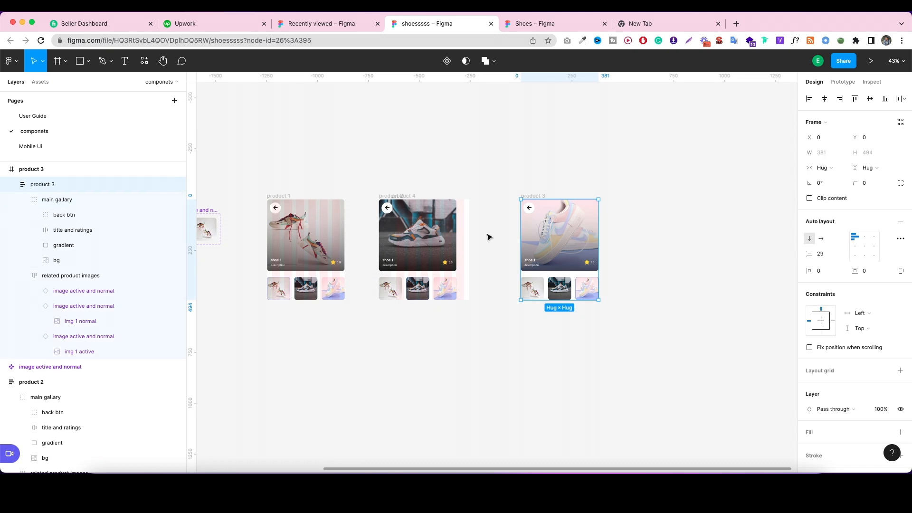
left_click(4, 170)
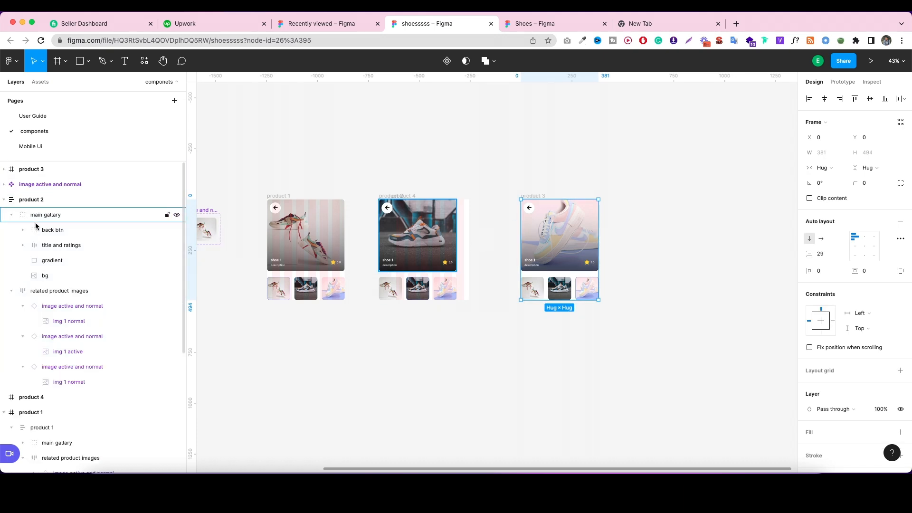
left_click(53, 214)
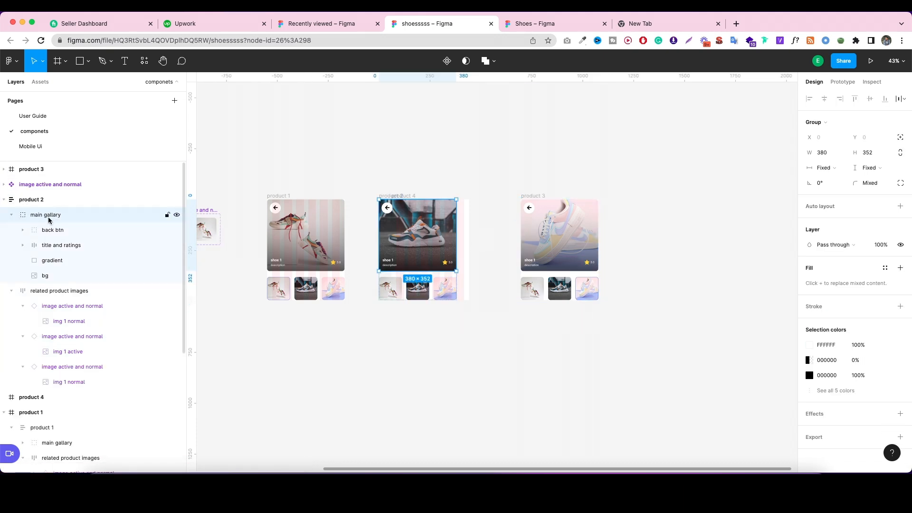
left_click(3, 199)
Move product 2 to X 2357, Y -927, clear of the other frames, and select the empty product 4 frame.
left_click(31, 199)
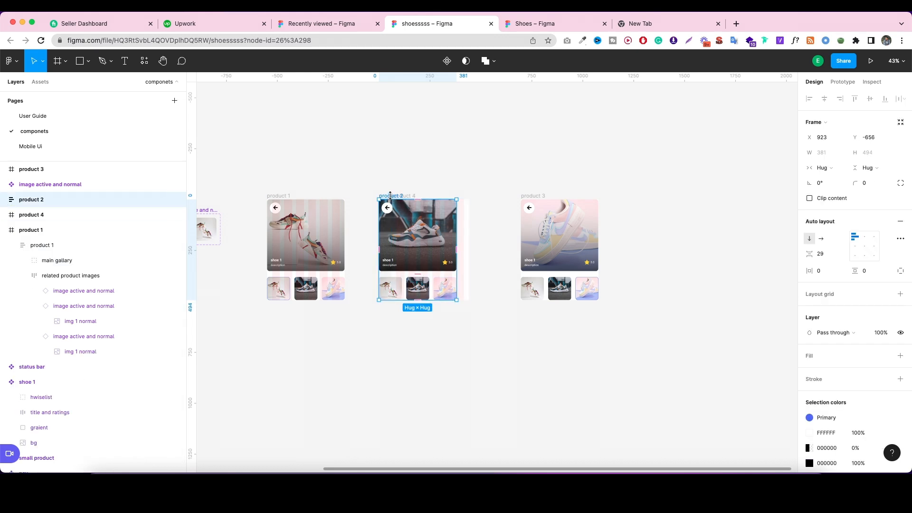
left_click_drag(390, 197, 683, 142)
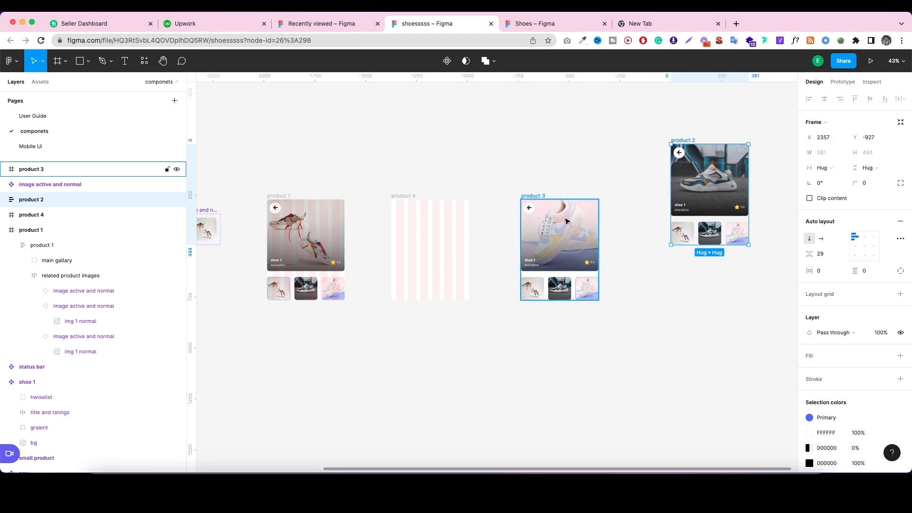
left_click(416, 212)
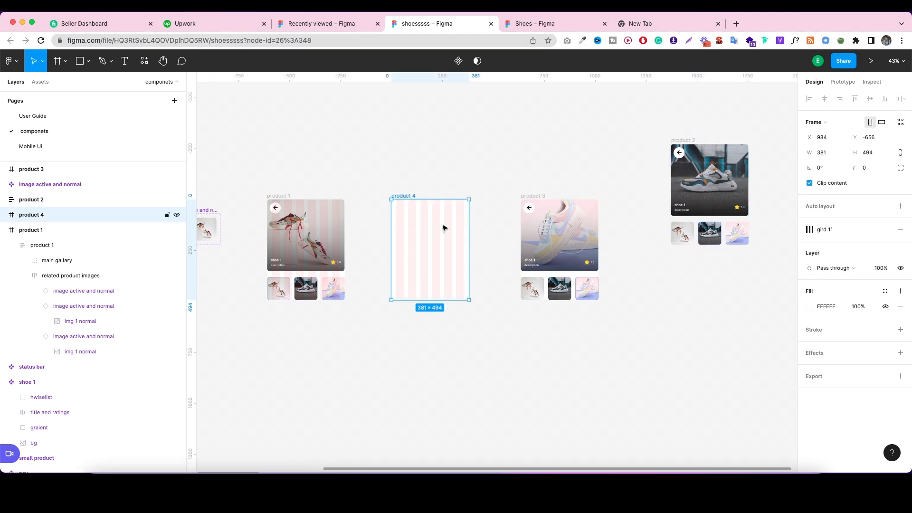
Delete the empty product 4 frame and place an iPhone 13 Pro Max preset frame between product 1 and product 3.
key("Delete")
left_click(65, 61)
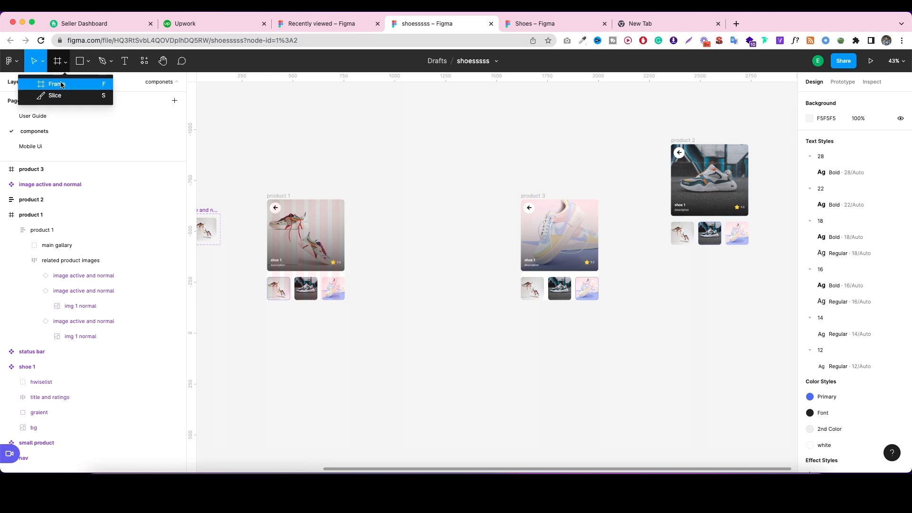
left_click(61, 85)
left_click(824, 143)
left_click_drag(768, 248, 413, 261)
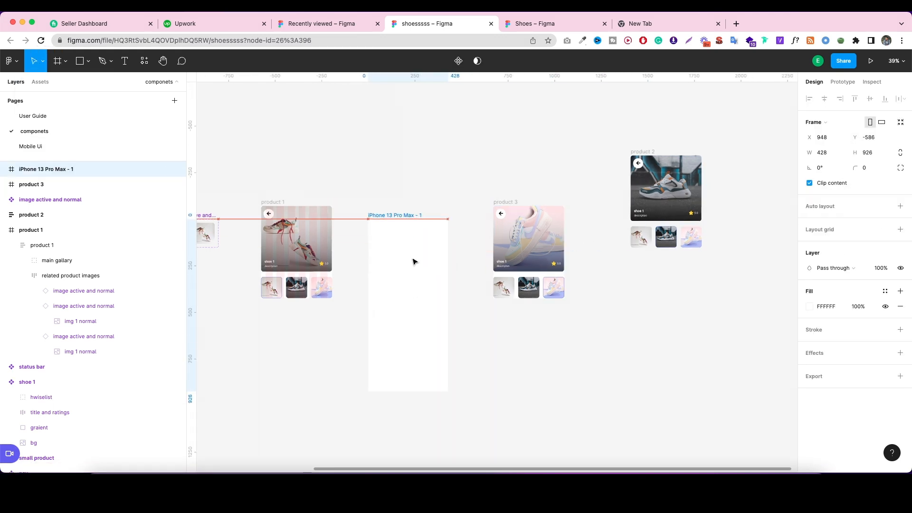
Nest product 2 inside the iPhone 13 Pro Max frame at X 23, Y 97, and resize that frame to fit its content.
left_click_drag(632, 167, 392, 219)
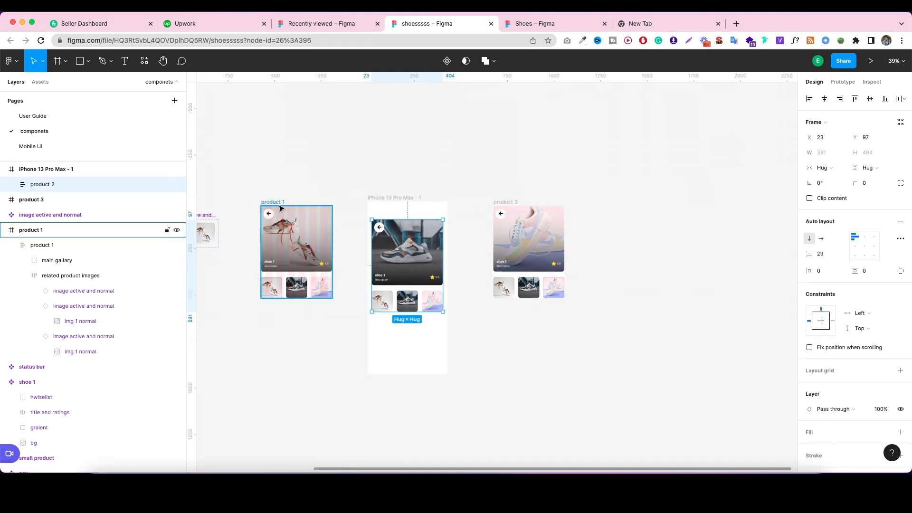
left_click(443, 155)
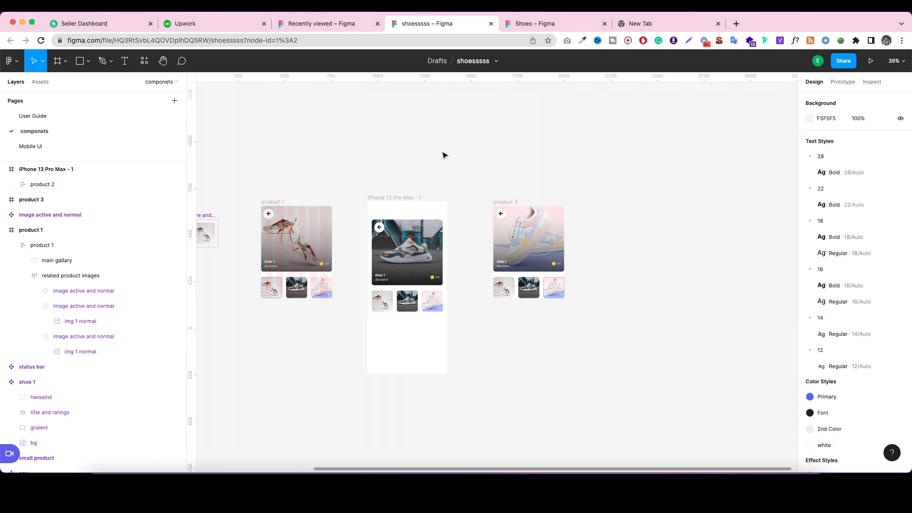
left_click(407, 198)
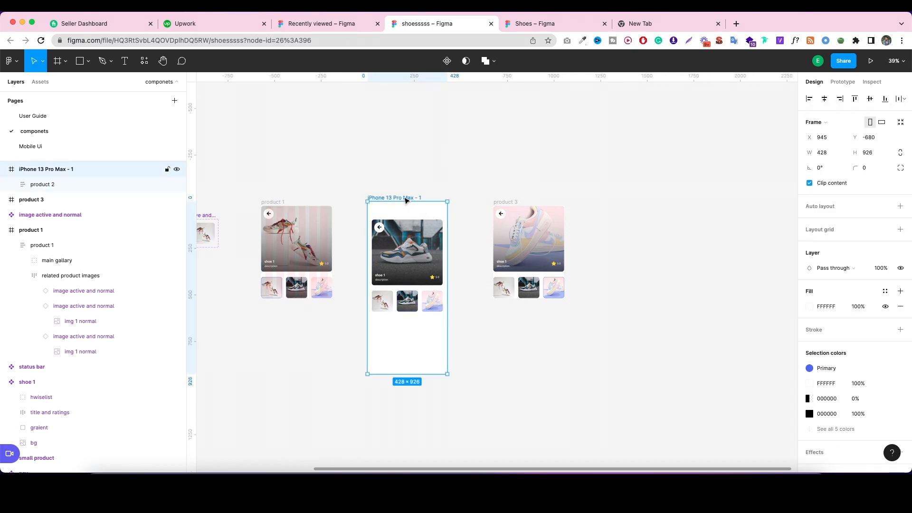
left_click(900, 123)
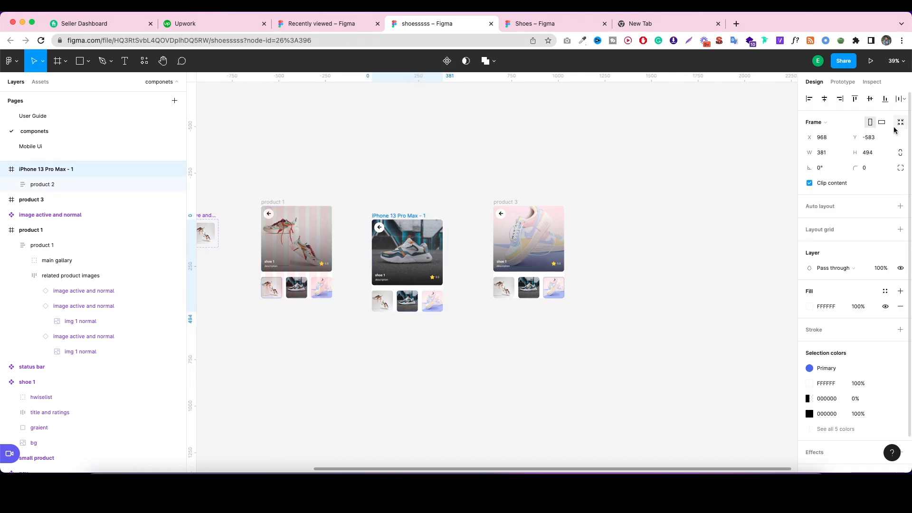
Rename the iPhone 13 Pro Max - 1 frame as product 2.
double_click(81, 169)
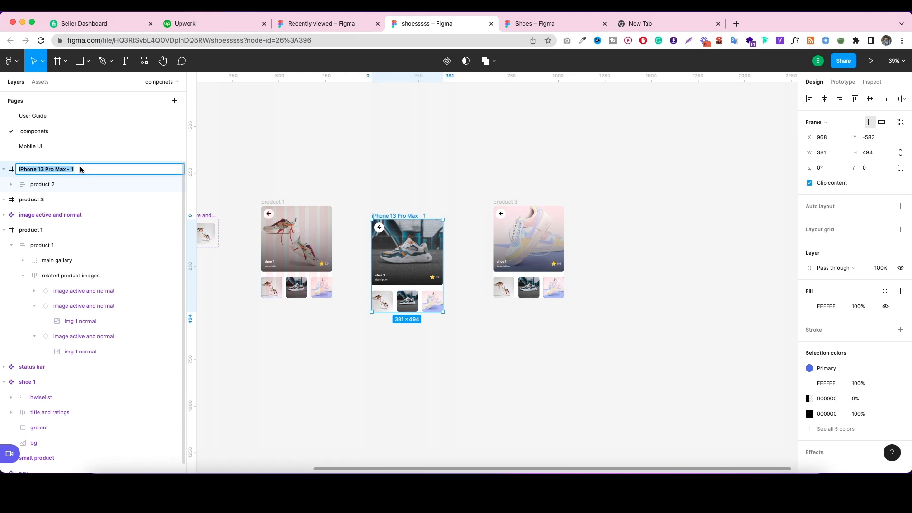
type("product")
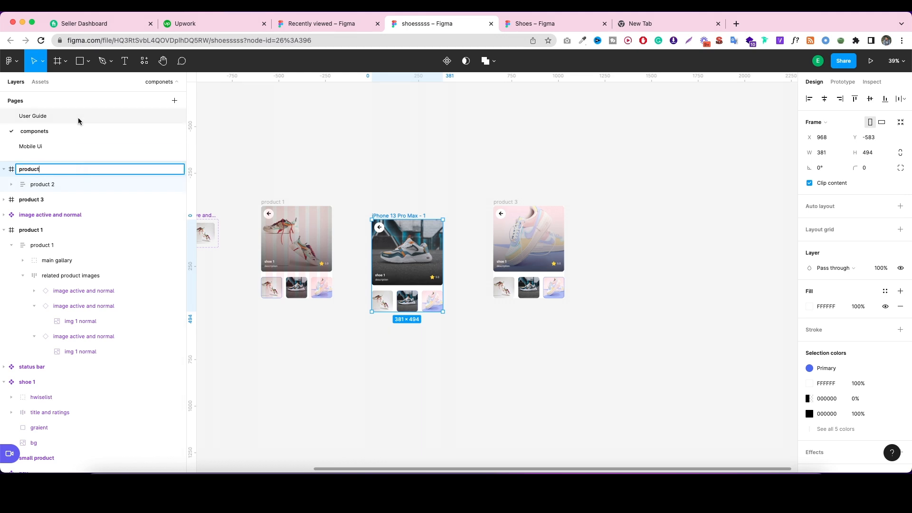
type(" 2")
left_click(208, 175)
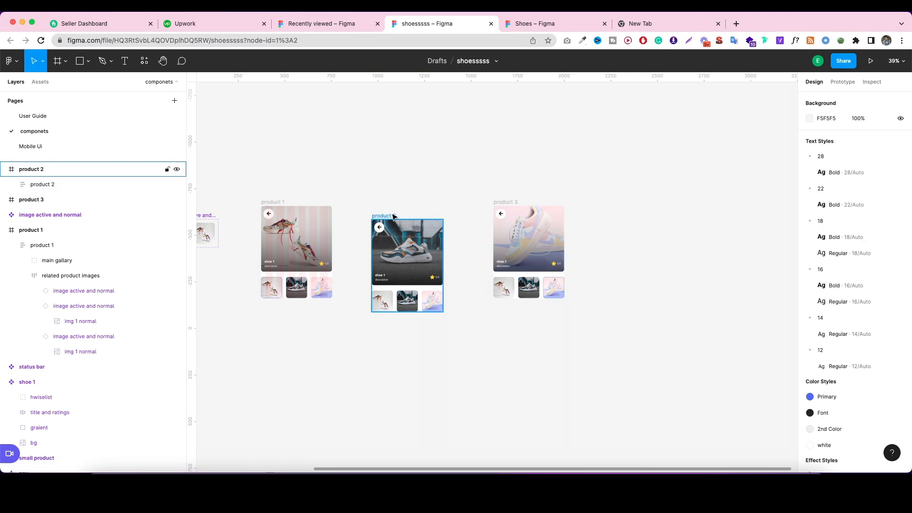
Move the product 2 frame up to X 971, Y -656, level with product 1 and product 3.
left_click_drag(393, 215, 393, 201)
left_click_drag(680, 177, 247, 292)
left_click(402, 166)
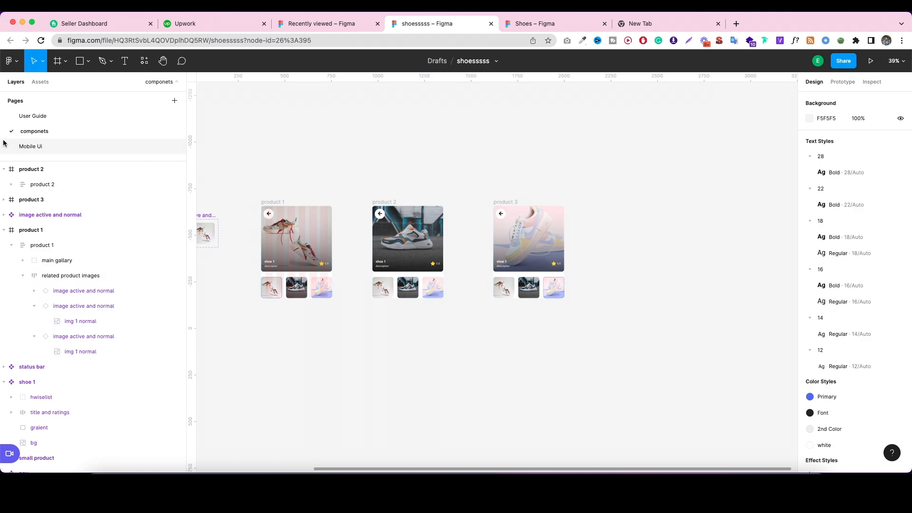
Reorder the frame layers as product 3, product 2, product 1 below image active and normal, and collapse product 2 and product 1.
left_click_drag(34, 169, 27, 221)
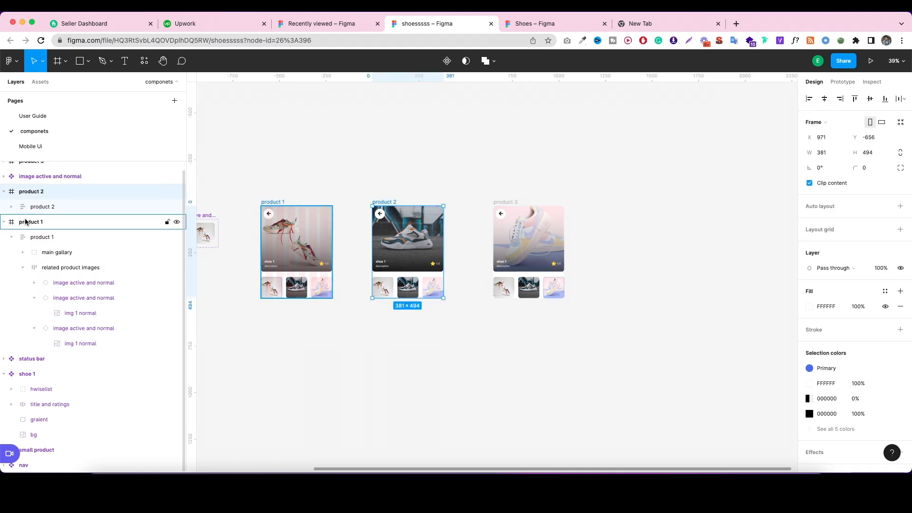
left_click(51, 172)
left_click_drag(52, 172, 50, 186)
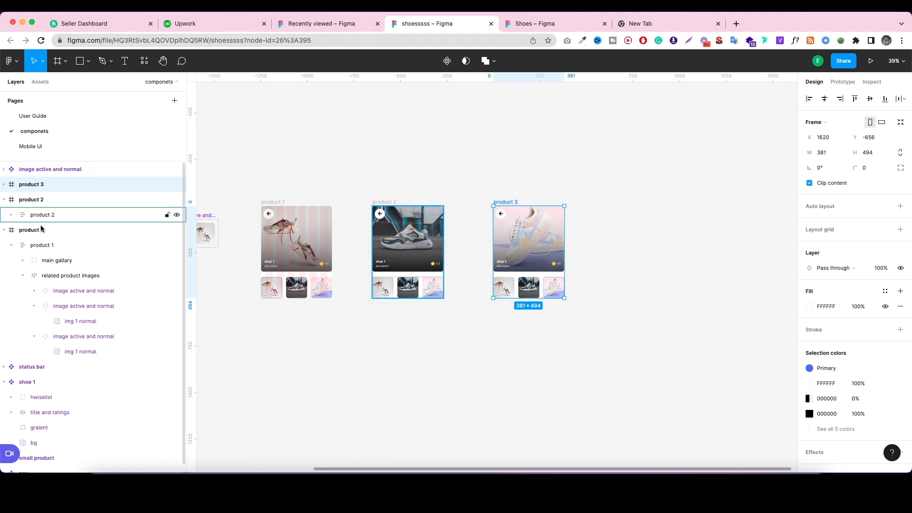
left_click(4, 200)
left_click(3, 214)
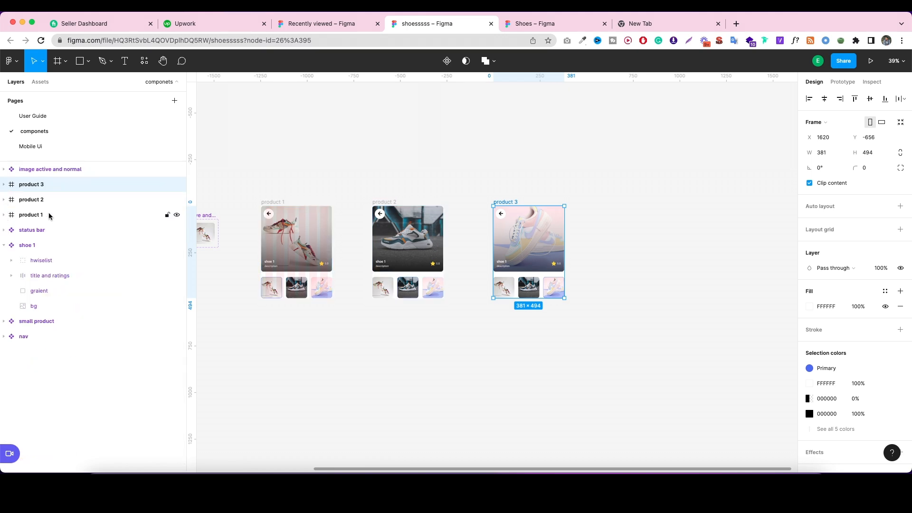
left_click(49, 215)
left_click(52, 187, "shift")
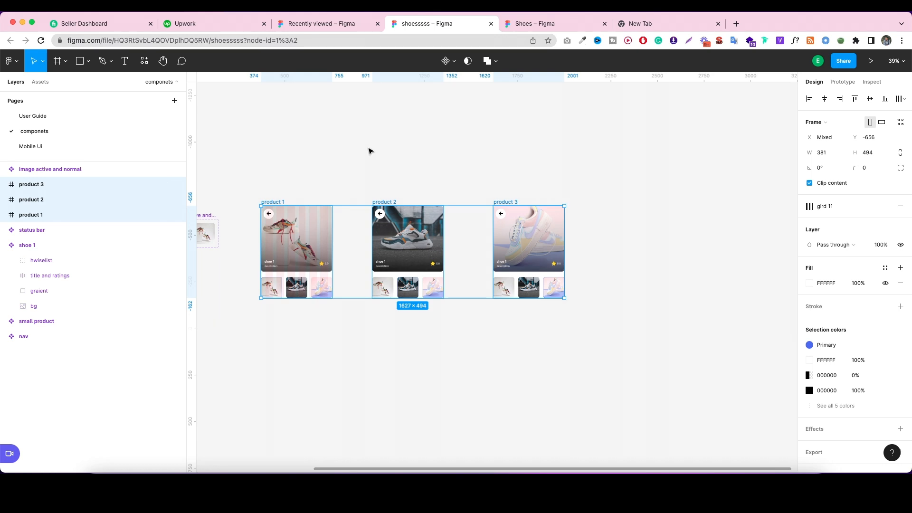
key("Escape")
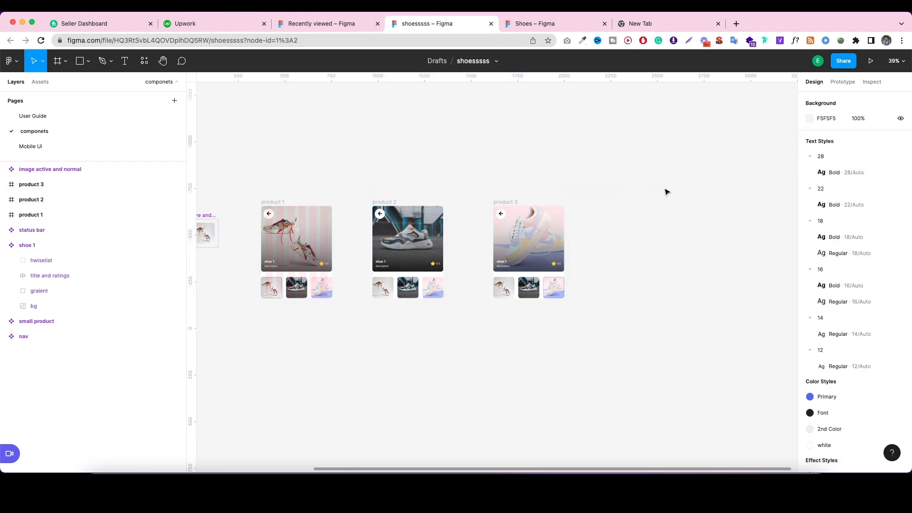
left_click_drag(339, 168, 408, 308)
left_click_drag(427, 239, 401, 238)
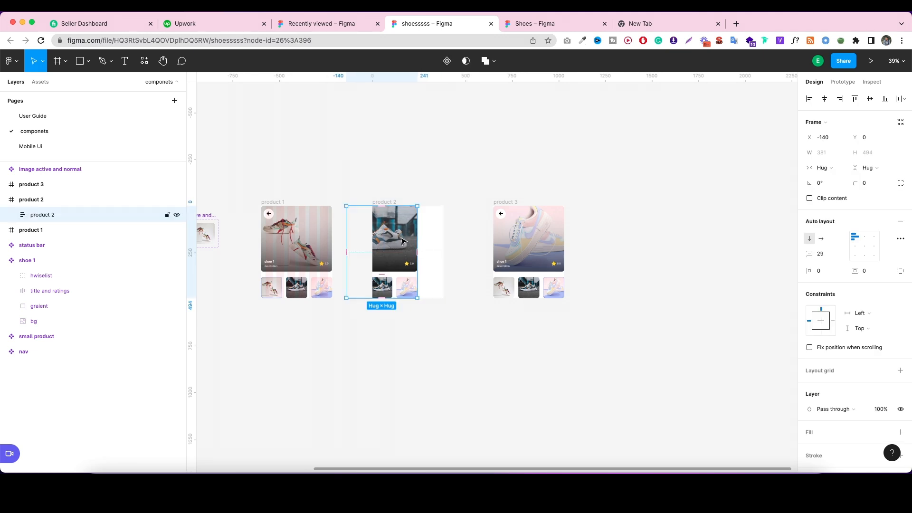
key("ctrl+z")
Close up the row by moving the product 2 frame to X 866 and the product 3 frame to X 1358.
left_click(390, 203)
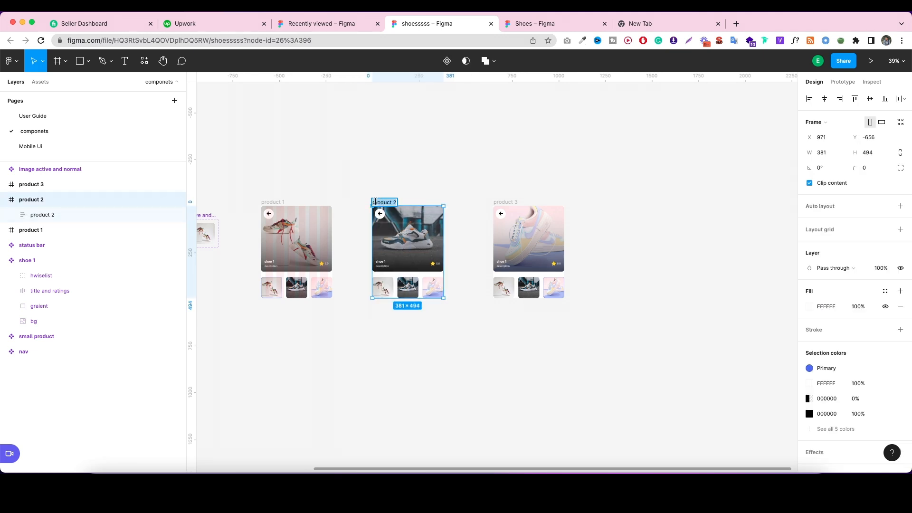
left_click(408, 196)
left_click_drag(390, 204, 370, 205)
left_click(505, 203)
left_click_drag(506, 204, 459, 205)
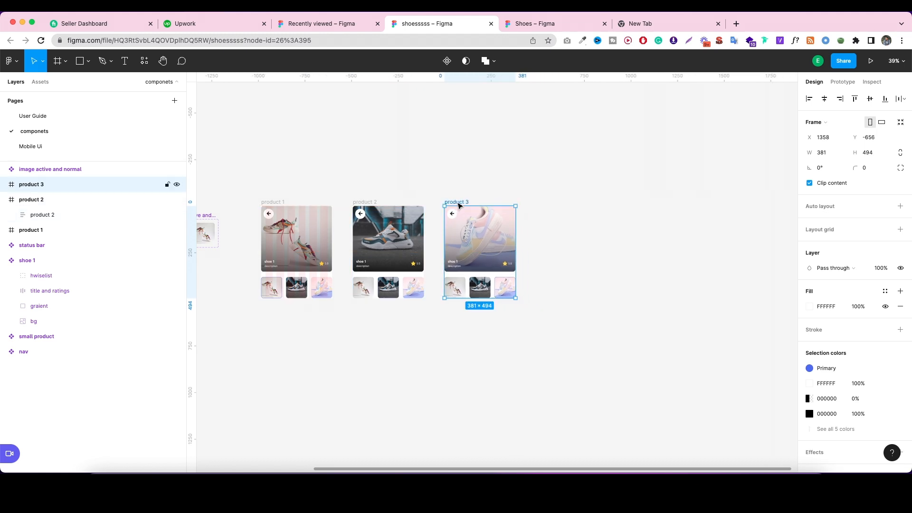
Convert the product 1, product 2 and product 3 frames into separate components.
left_click(275, 204)
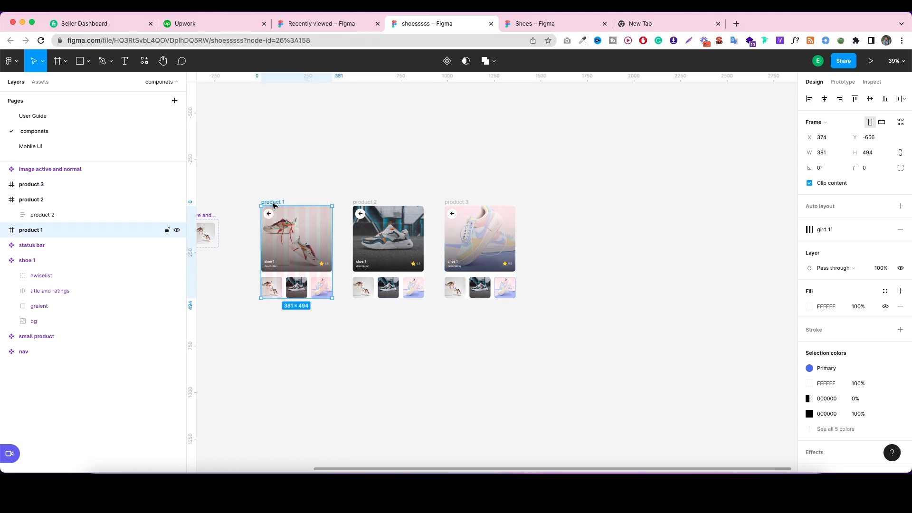
left_click(451, 66)
left_click(364, 205)
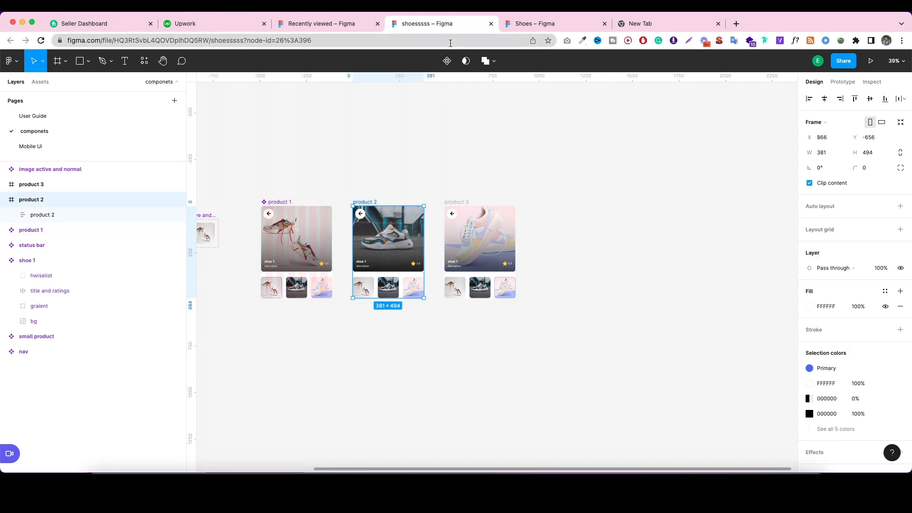
left_click(447, 61)
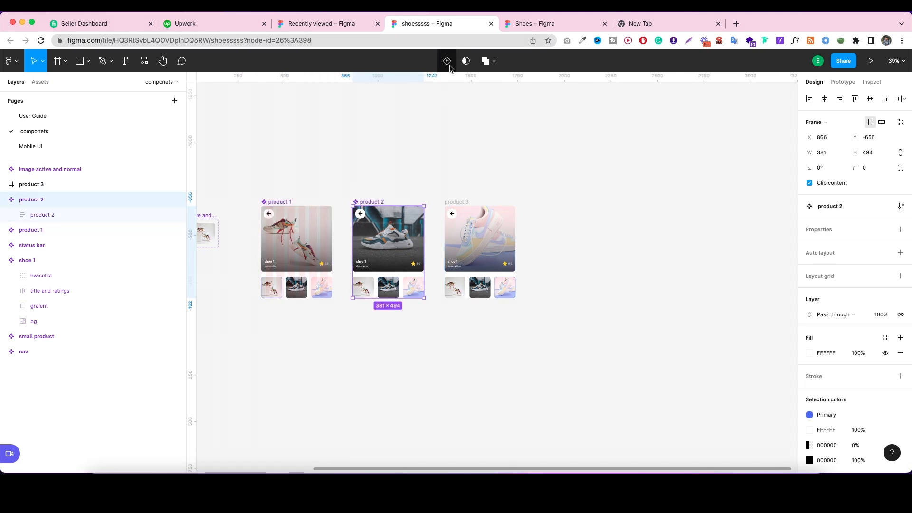
left_click(461, 202)
left_click(447, 61)
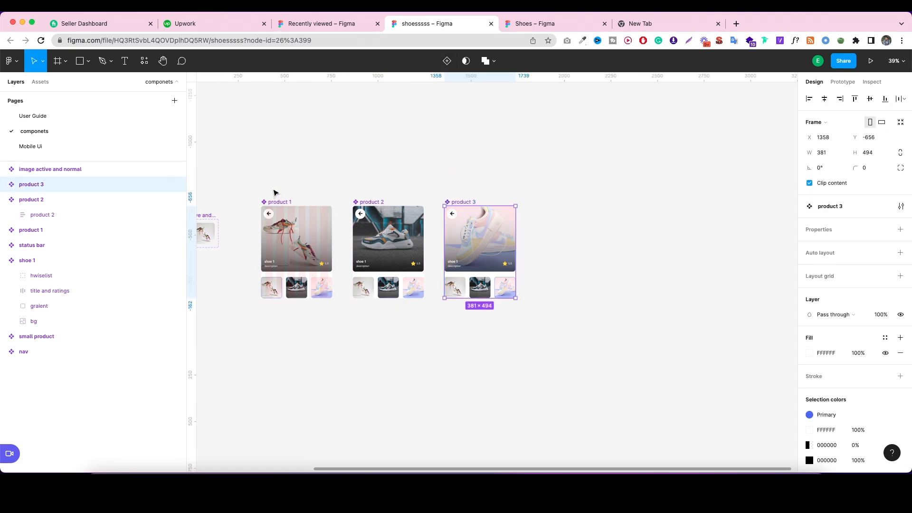
Combine the three product components as variants and name the component set gallary.
left_click_drag(241, 185, 532, 223)
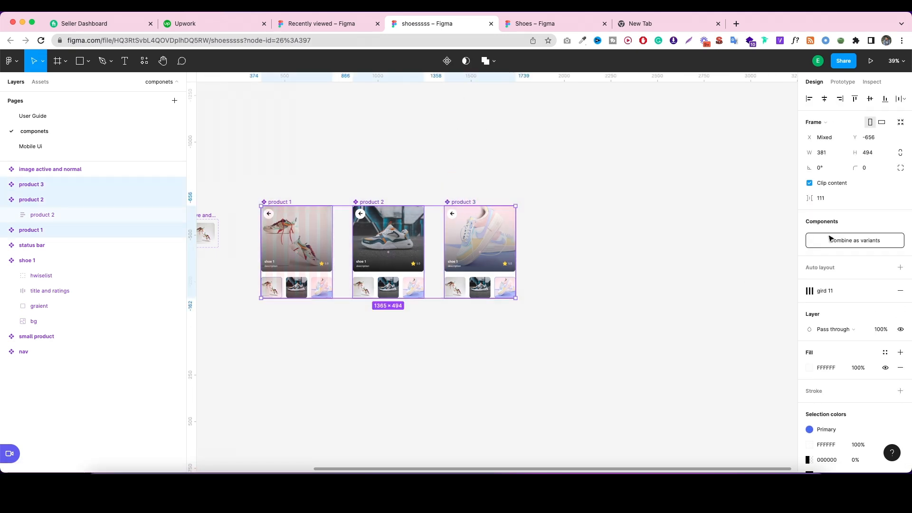
left_click(874, 238)
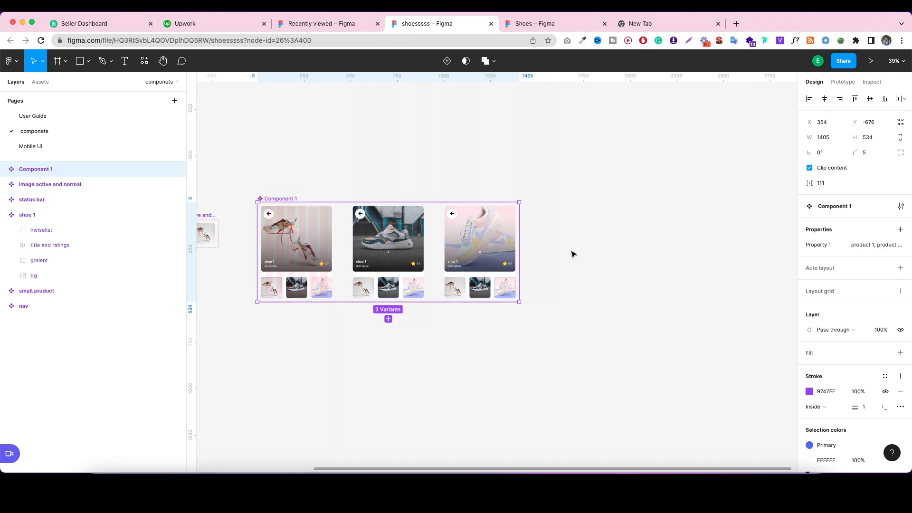
double_click(119, 172)
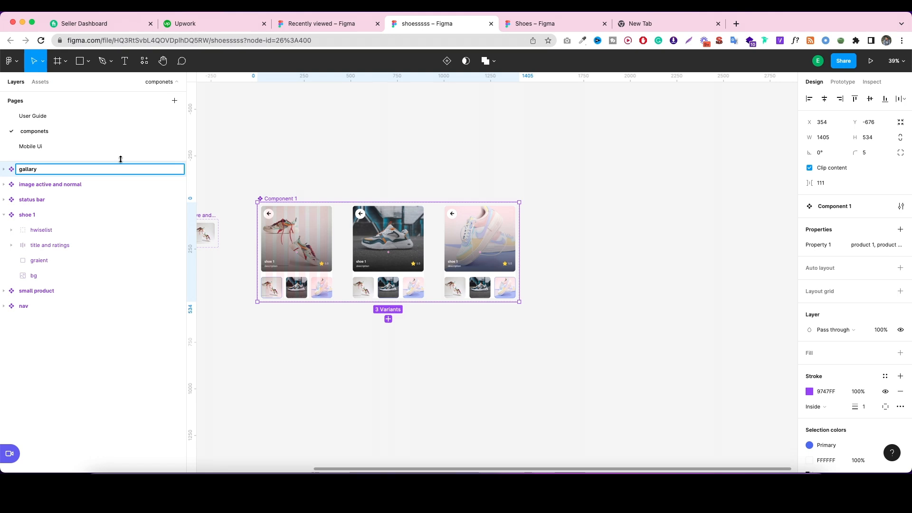
type("gallary")
left_click(322, 185)
Prototype the second thumbnail in the product 1 variant to change to product 2 on tap, with Instant animation.
scroll(273, 270, "up", 5)
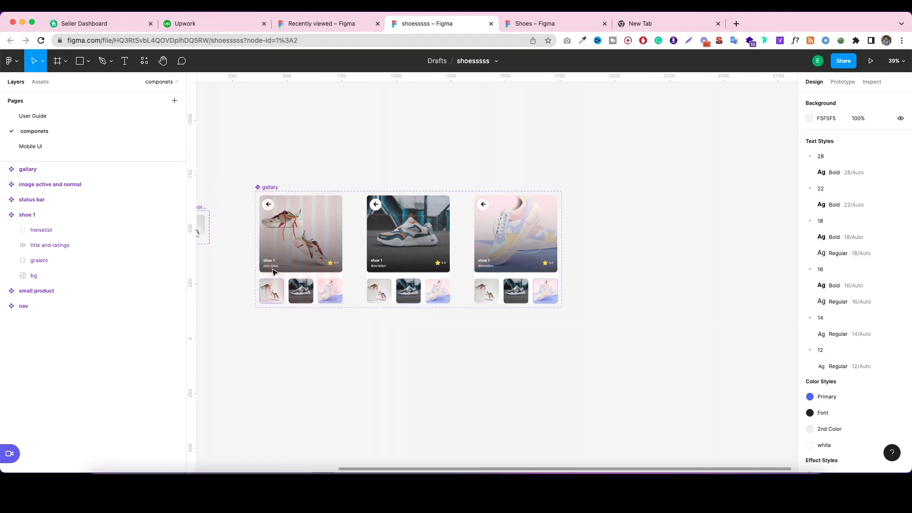
left_click(842, 82)
left_click(319, 309, "super")
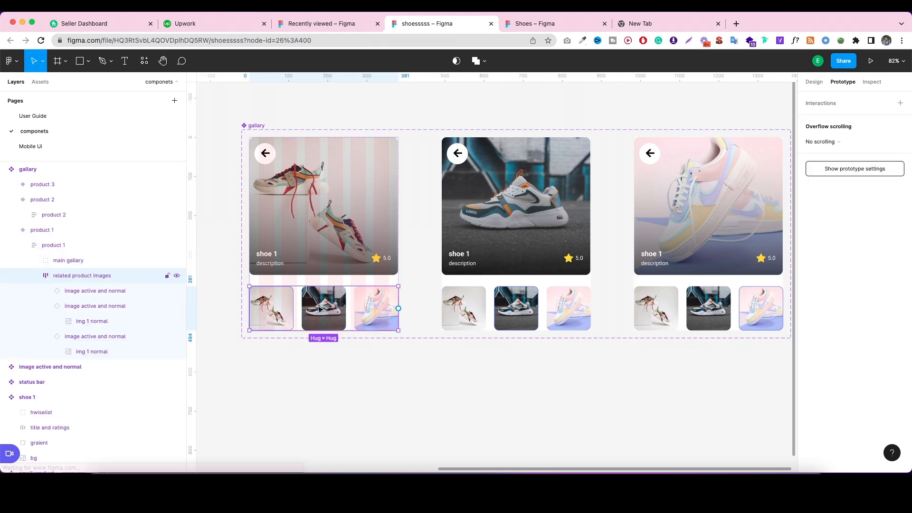
double_click(331, 309)
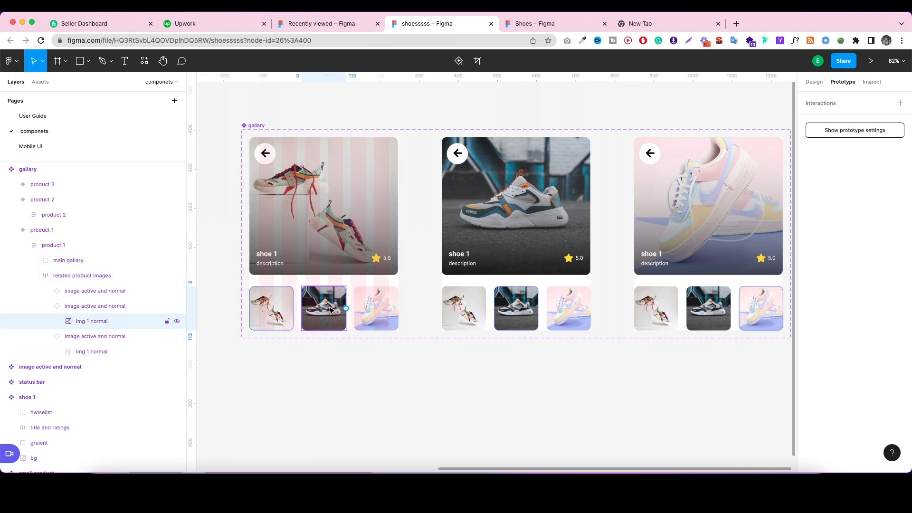
key("super+z")
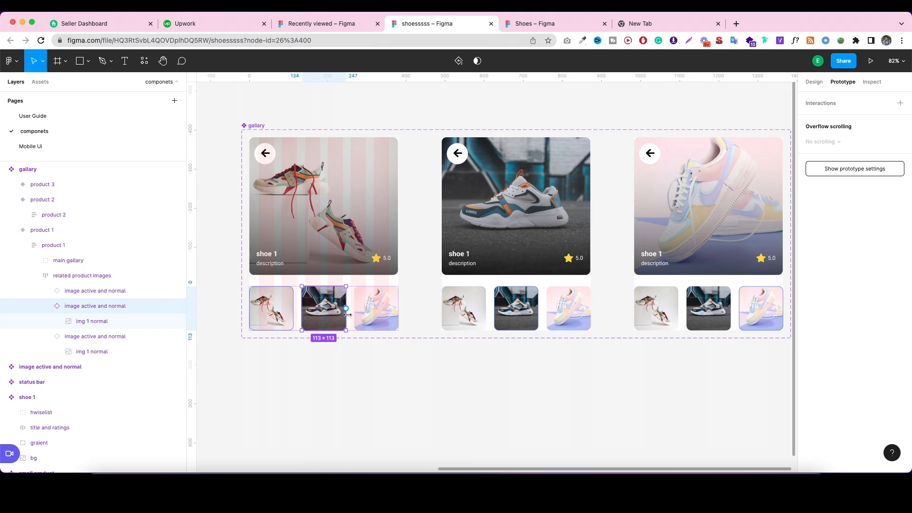
left_click_drag(346, 308, 449, 223)
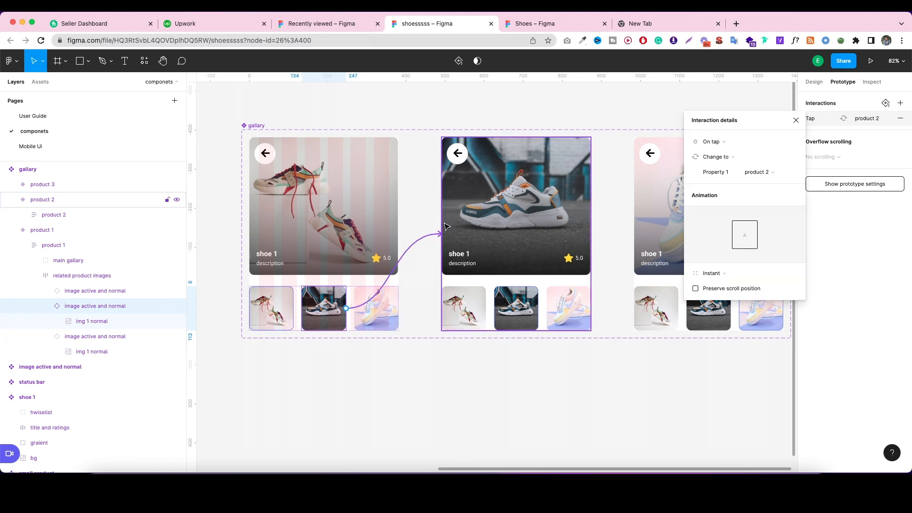
Prototype the third thumbnail in the product 1 variant to change to product 3 on tap, reviewing the trigger, action and target options.
left_click(379, 310)
left_click_drag(477, 292, 655, 164)
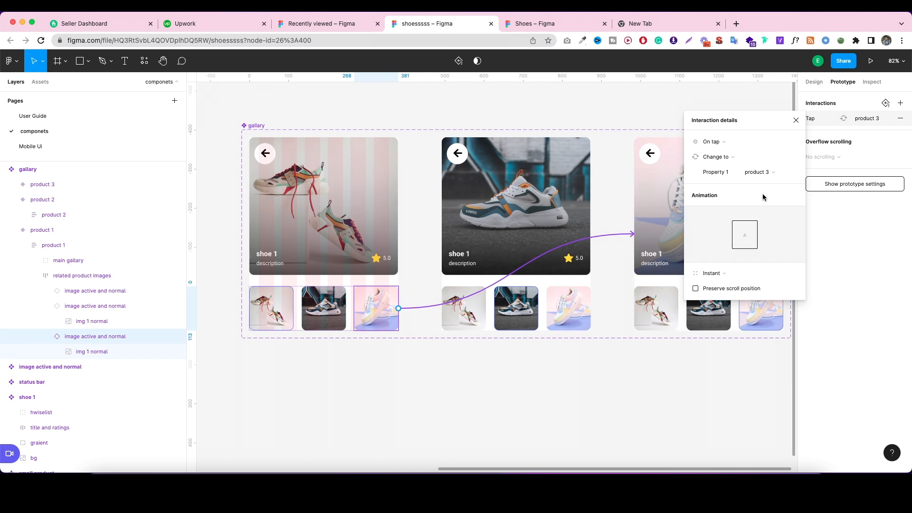
left_click(725, 146)
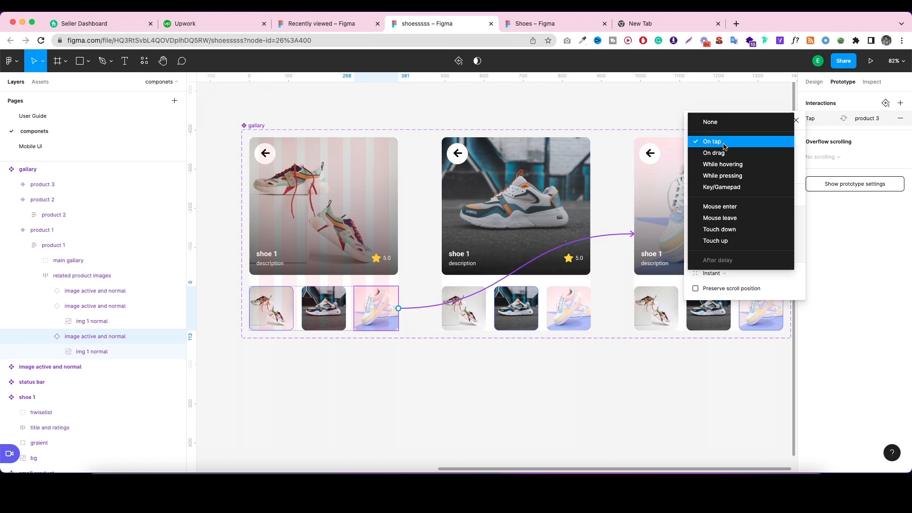
left_click(742, 111)
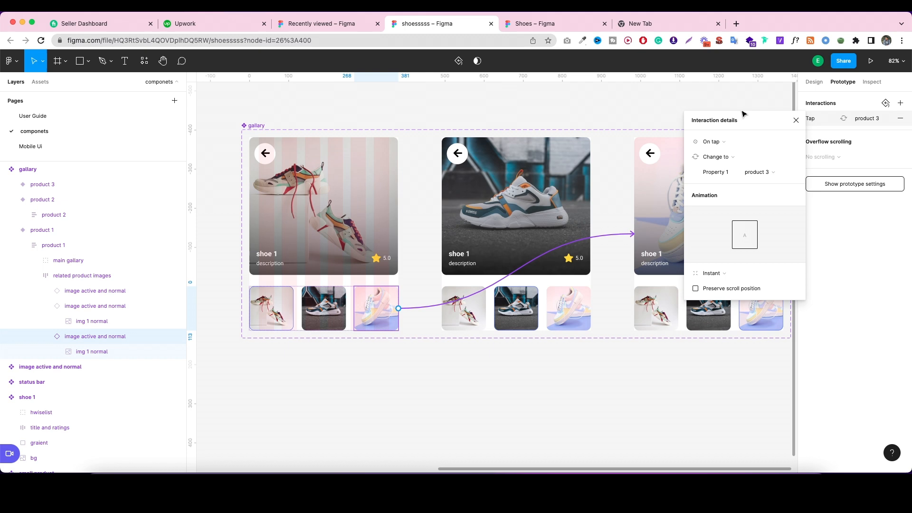
left_click(725, 162)
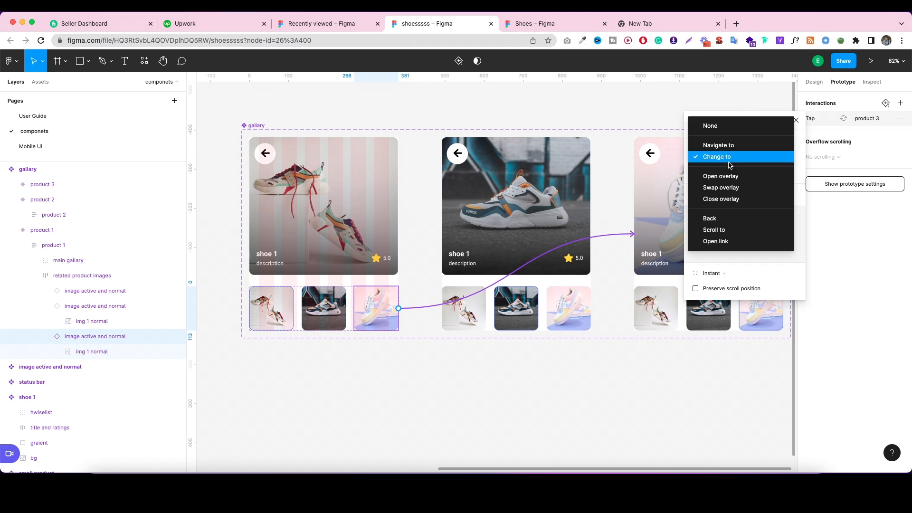
left_click(729, 157)
left_click(767, 174)
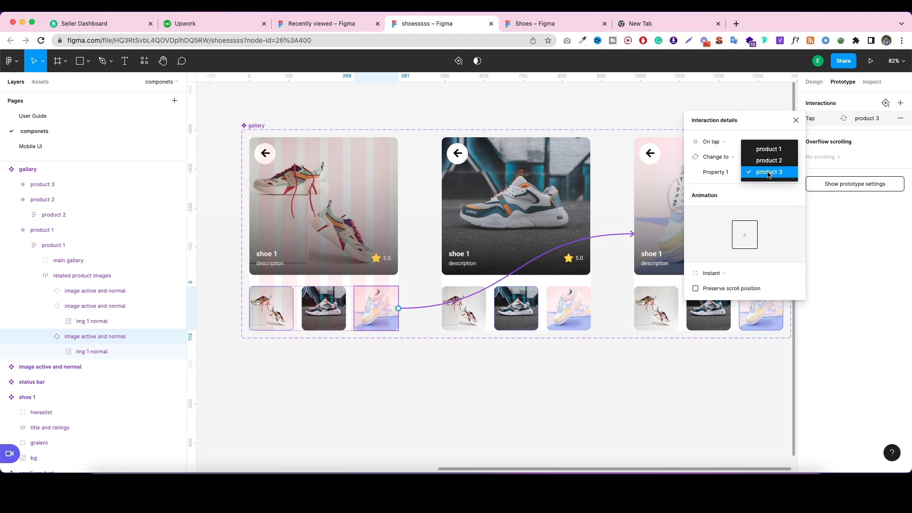
Set the product 1 variant's third thumbnail interaction to a Dissolve animation with Ease in easing.
left_click(723, 189)
left_click(715, 277)
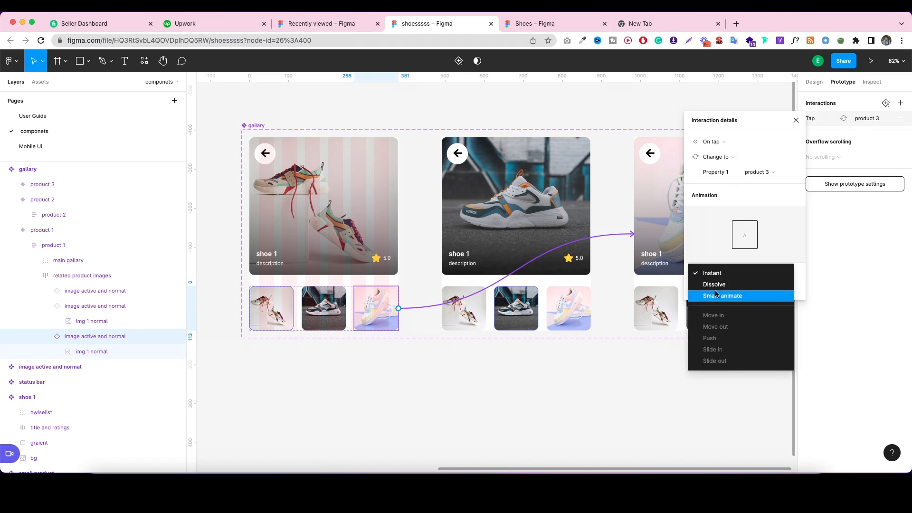
left_click(715, 284)
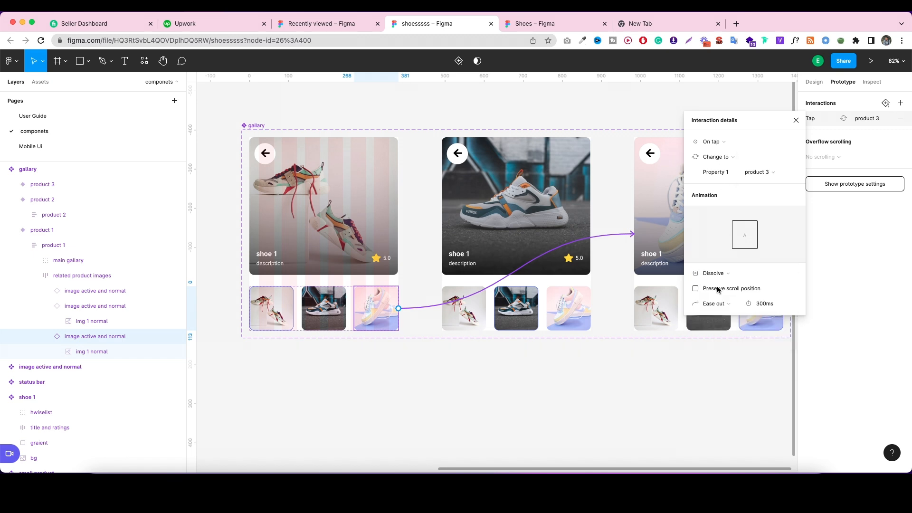
left_click(713, 307)
left_click(714, 291)
left_click(557, 390)
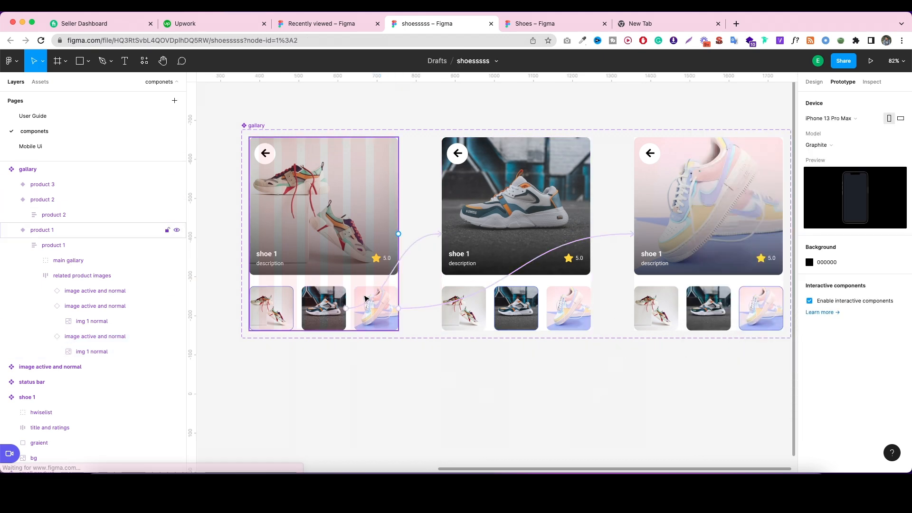
Change the product 1 variant's second thumbnail interaction to the Dissolve animation with Ease in easing.
left_click(373, 300)
left_click(405, 255)
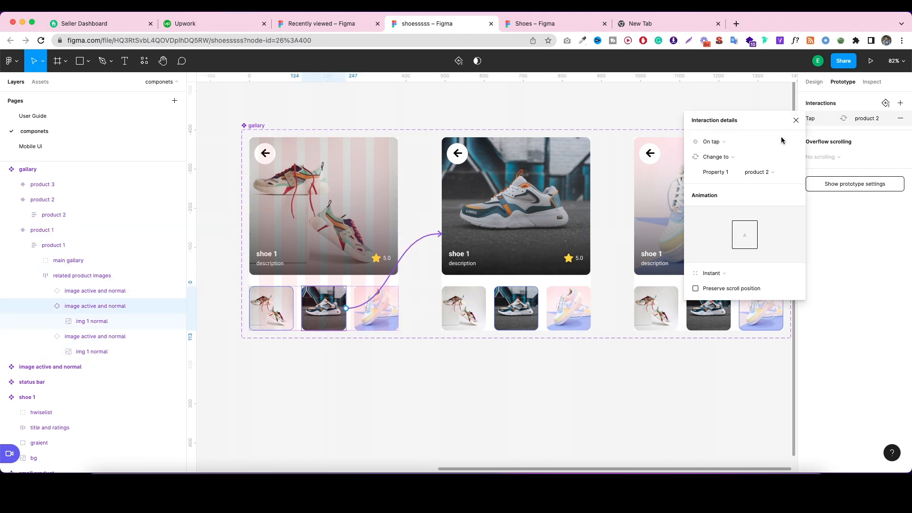
left_click(715, 273)
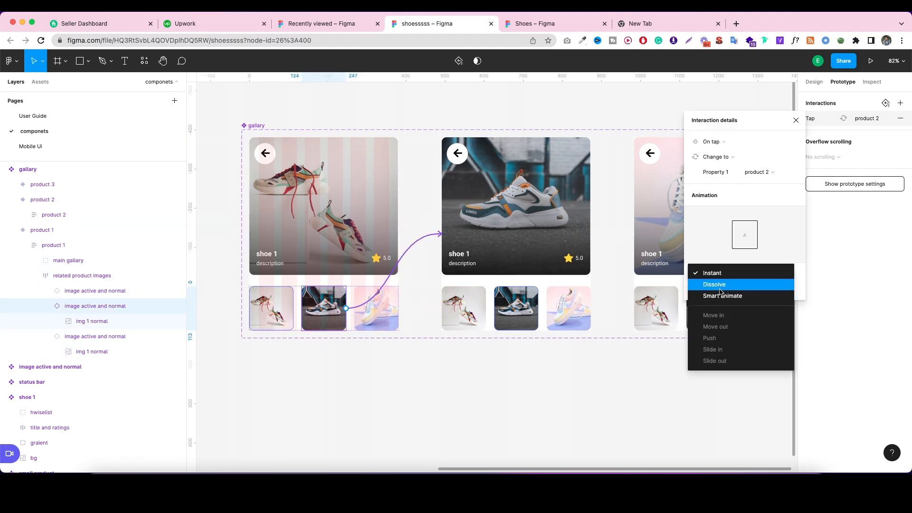
left_click(718, 285)
left_click(717, 310)
left_click(721, 291)
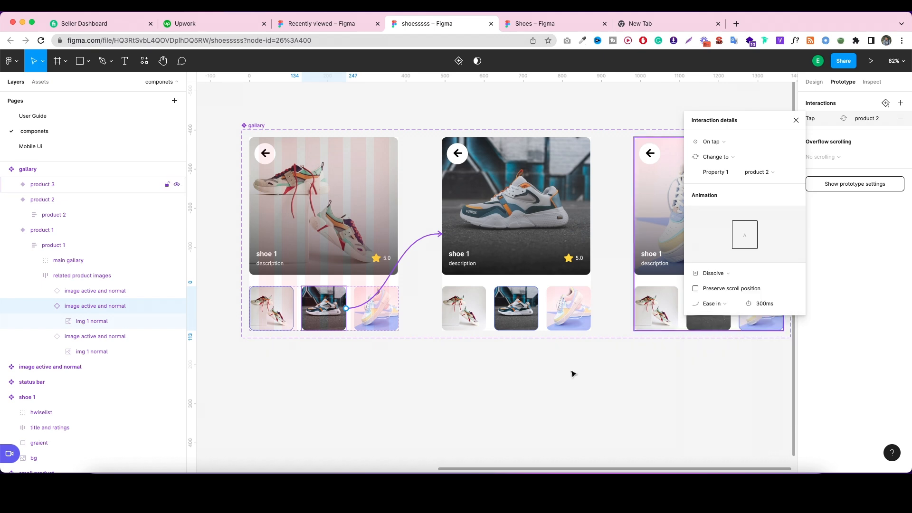
Prototype the product 2 variant's first thumbnail to change to product 1 and its third thumbnail to change to product 3 on tap.
left_click(451, 375)
double_click(459, 318)
double_click(470, 315)
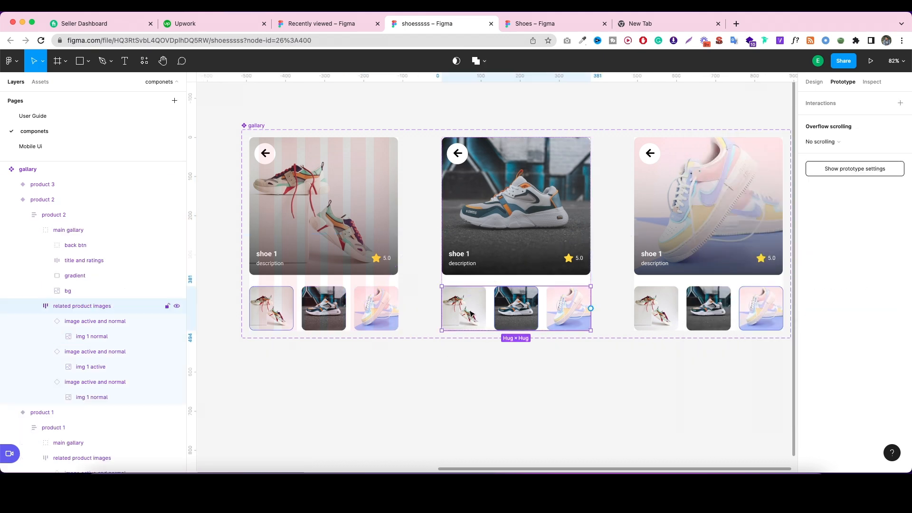
double_click(476, 312)
left_click_drag(485, 309, 390, 238)
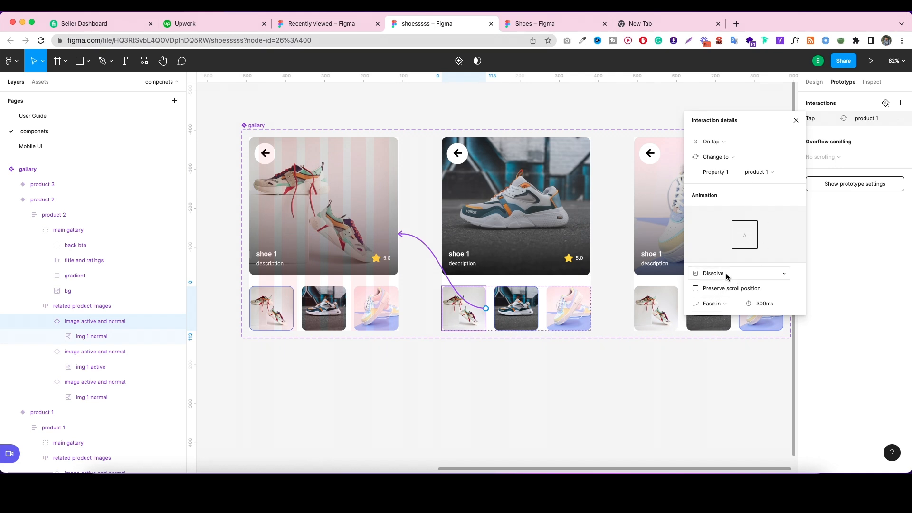
left_click(570, 312)
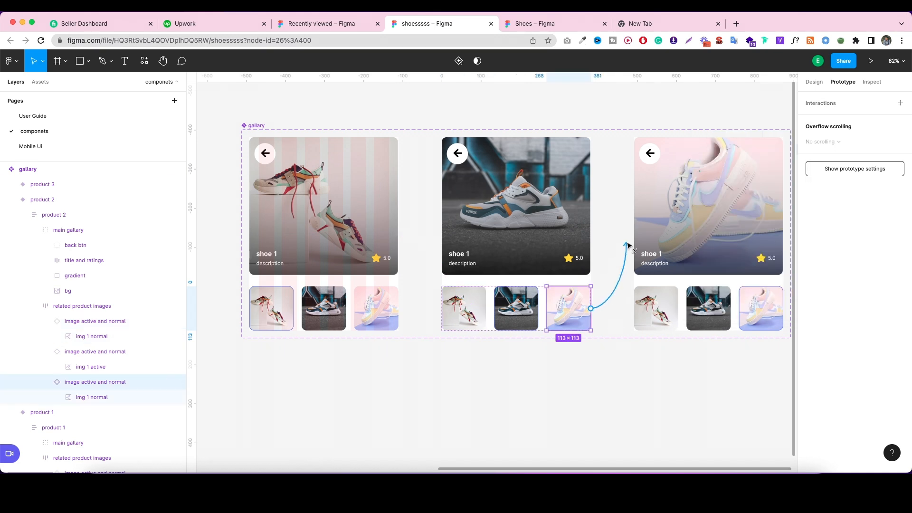
left_click_drag(627, 245, 642, 226)
Prototype the product 3 variant's first thumbnail to change to product 1 and its second thumbnail to change to product 2 on tap.
left_click(660, 317)
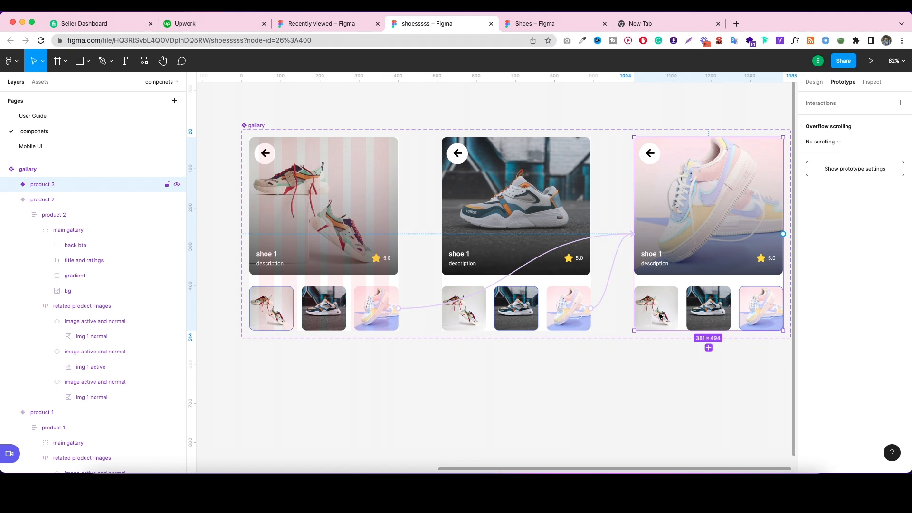
double_click(660, 315)
left_click_drag(678, 309, 383, 235)
left_click(725, 329)
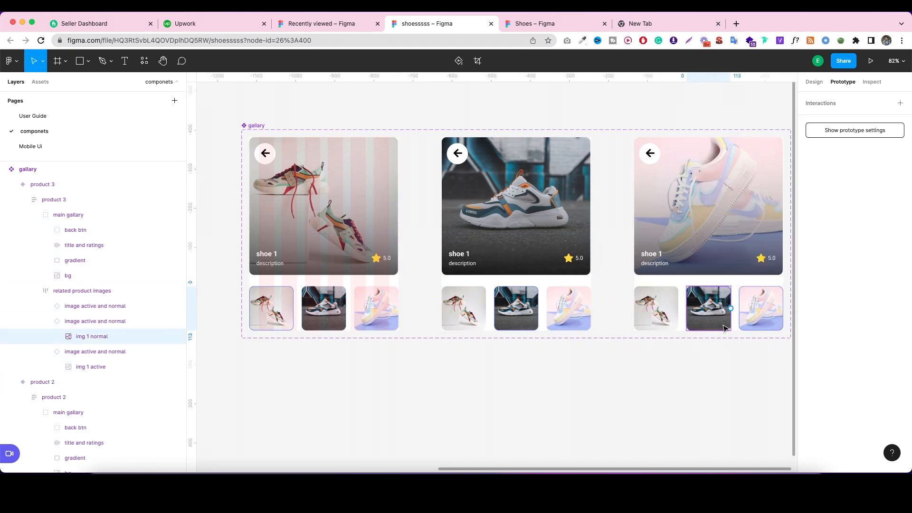
left_click_drag(731, 309, 483, 264)
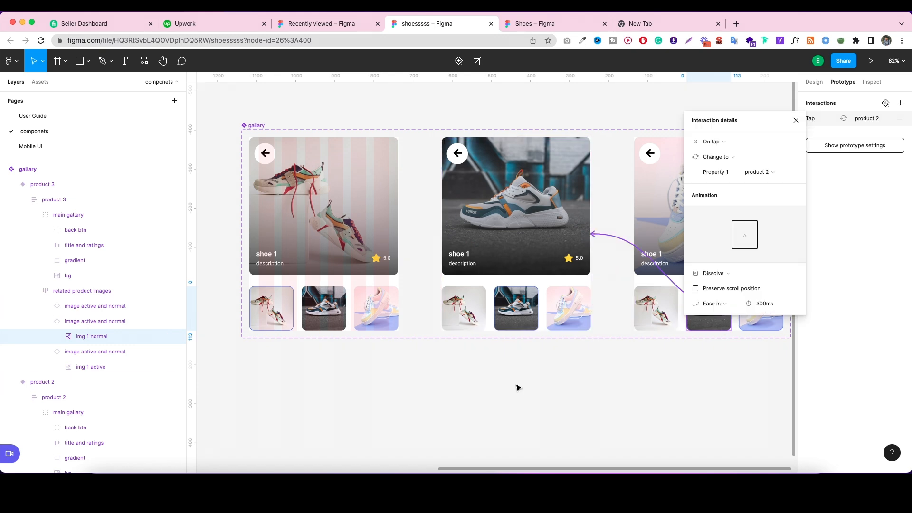
left_click(575, 371)
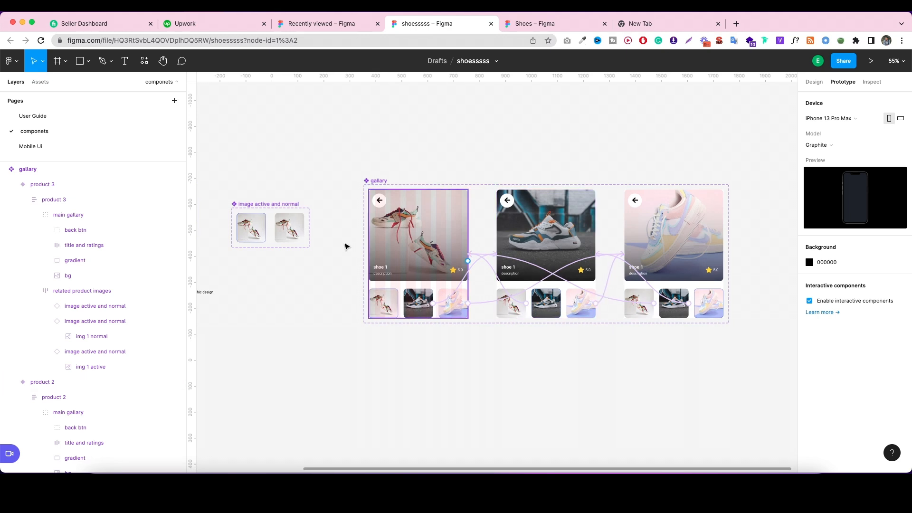
Place a gallary component instance in the iPhone 13 Pro Max - 1 frame on the Mobile Ui page, just below the status bar.
left_click(31, 146)
left_click(40, 82)
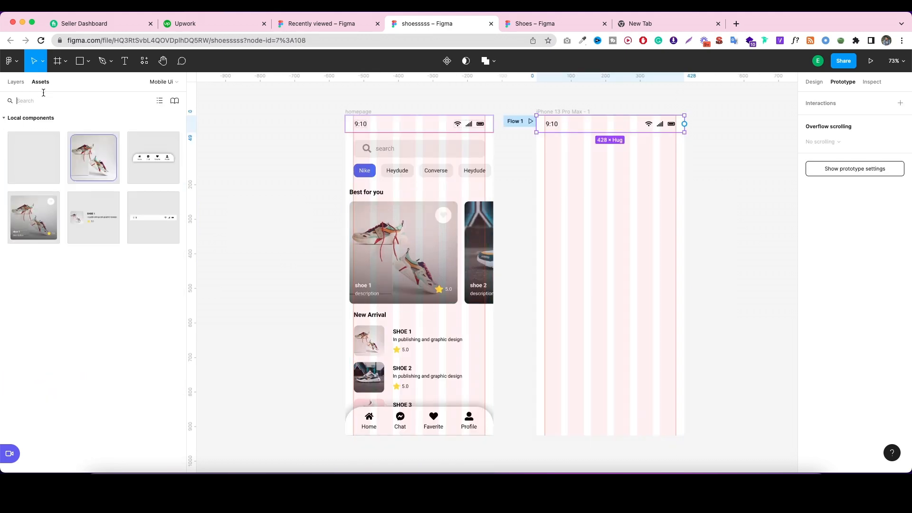
left_click_drag(53, 167, 645, 210)
scroll(724, 146, "up", 10)
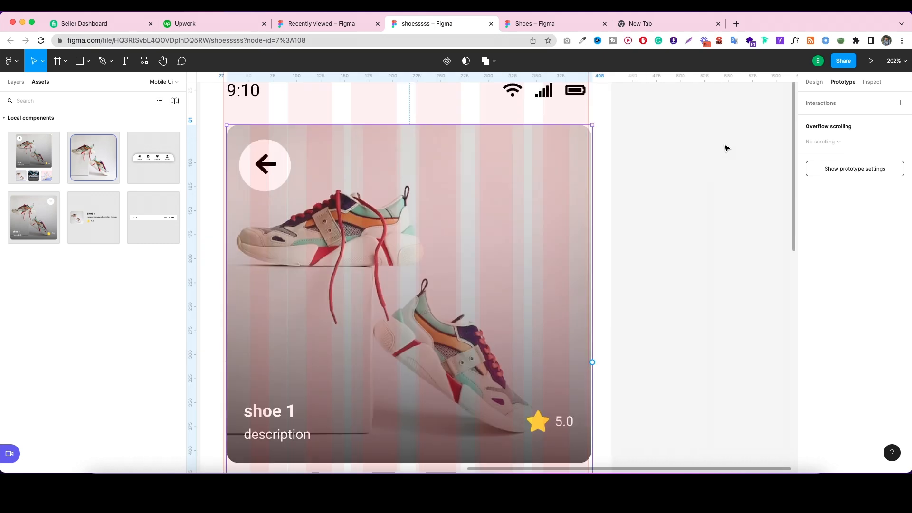
scroll(725, 146, "down", 3)
left_click_drag(492, 219, 492, 217)
scroll(557, 236, "down", 3)
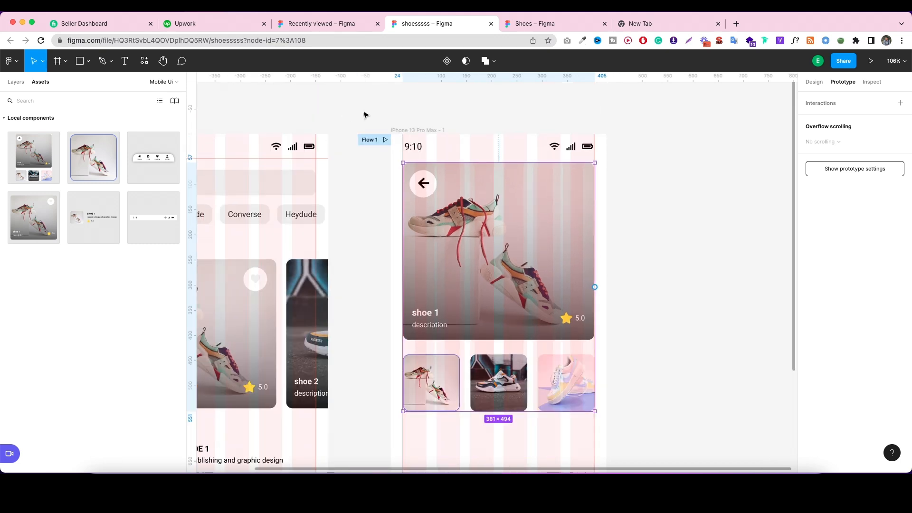
Preview Flow 1 and test switching the gallery image with the second thumbnail.
left_click(385, 139)
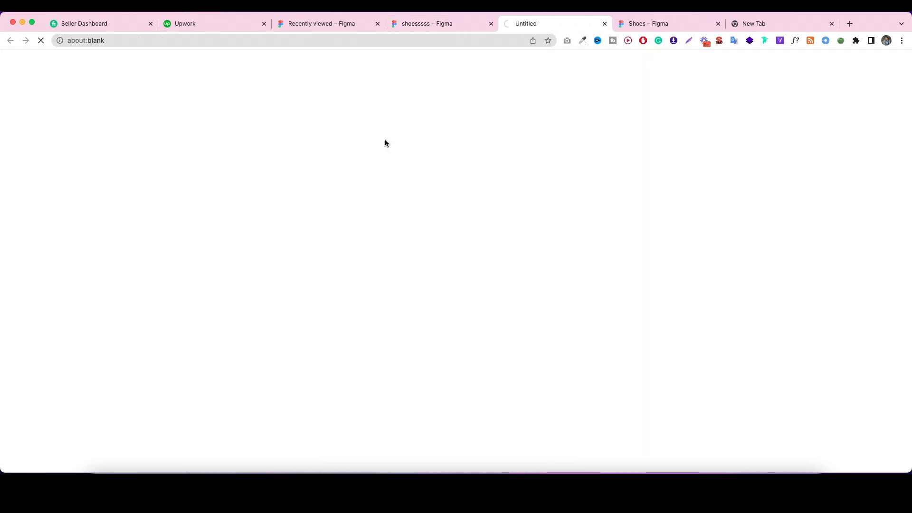
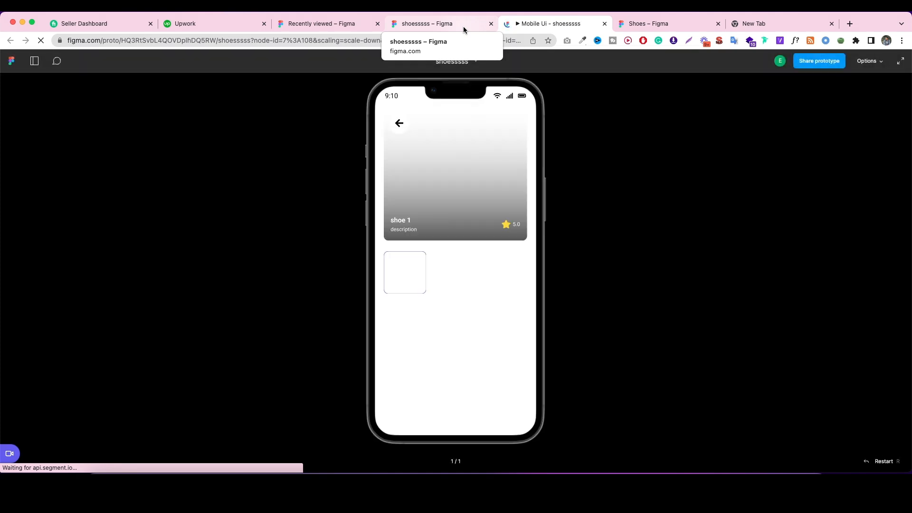
left_click(448, 266)
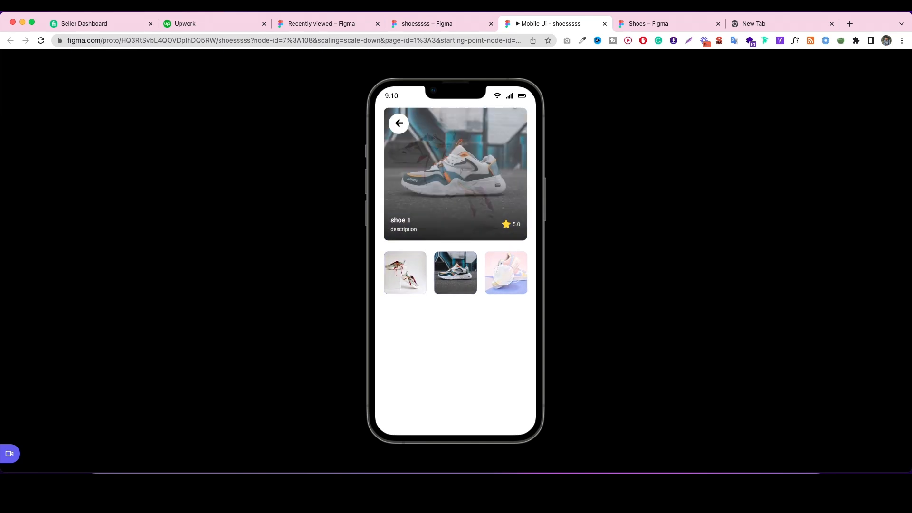
Set the auto layout spacing between the main image and thumbnails in the gallary variants to 25.
left_click(328, 24)
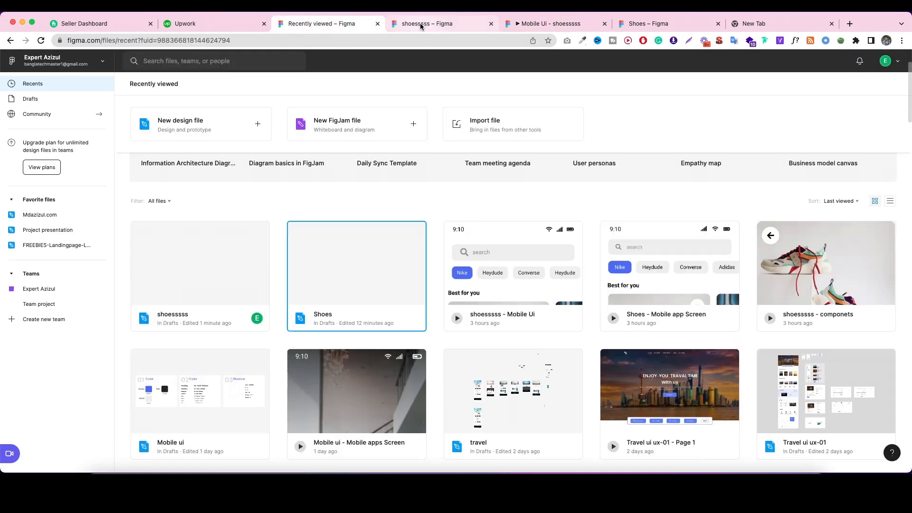
left_click(425, 24)
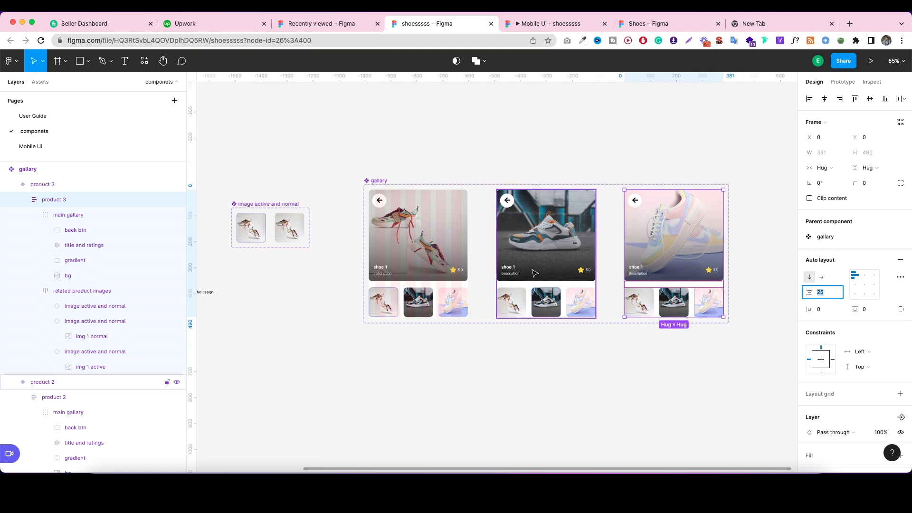
left_click(440, 328)
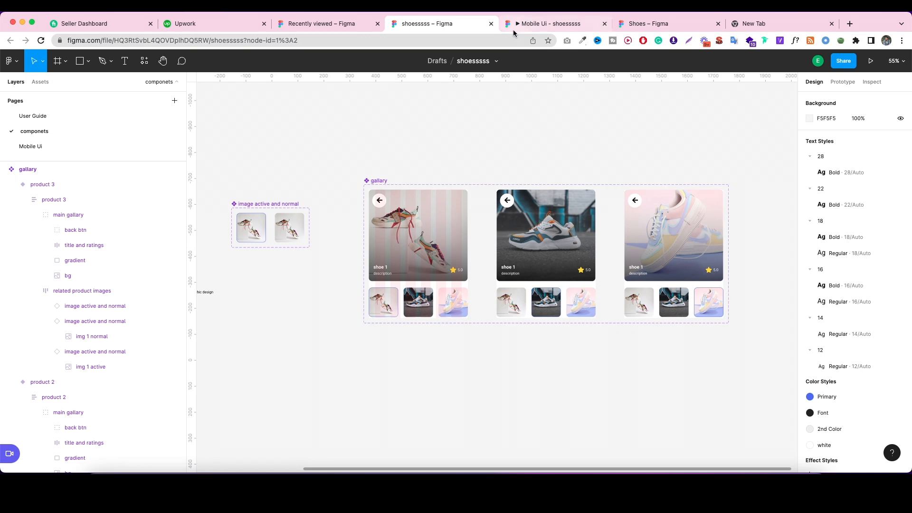
Retest the gallery thumbnails in the running preview and check the gallary instance on the Mobile Ui page.
left_click(546, 24)
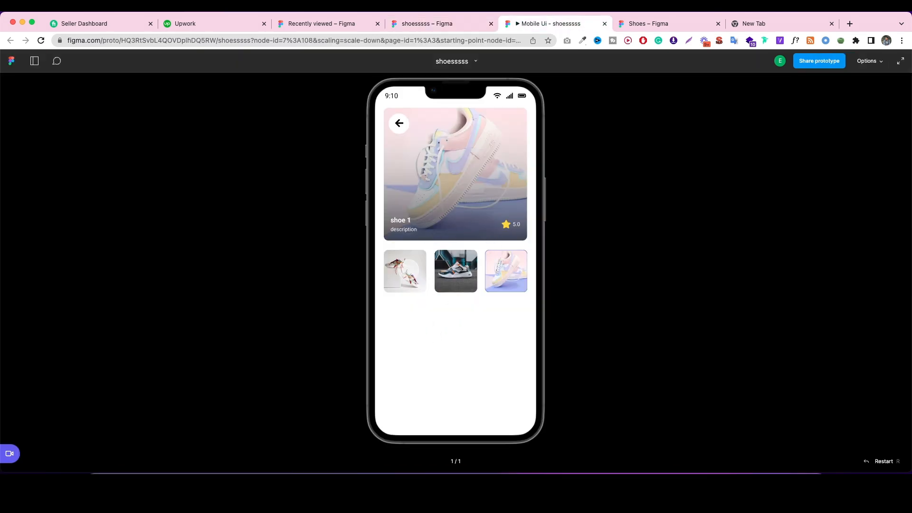
left_click(405, 270)
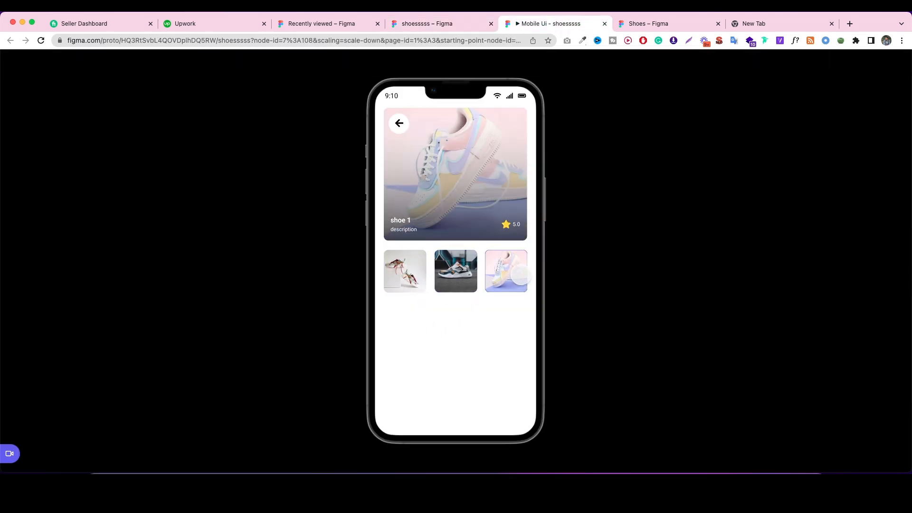
left_click(407, 24)
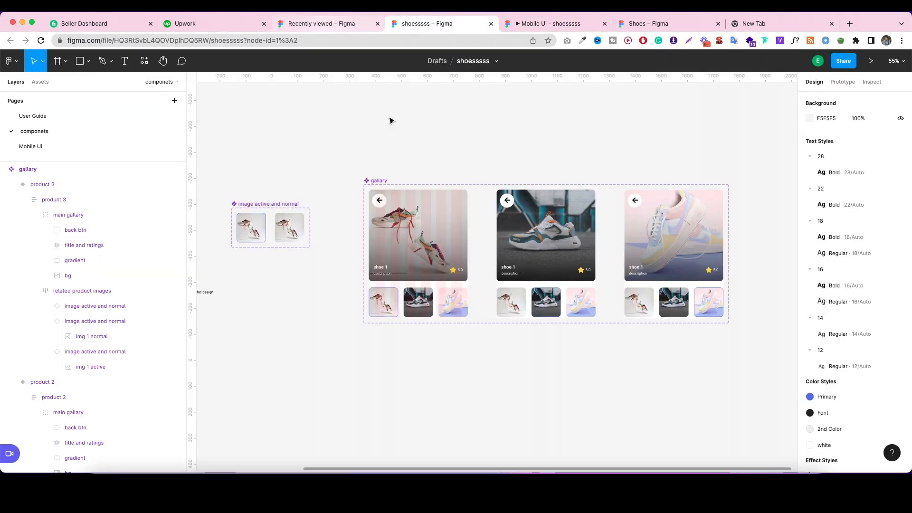
left_click(81, 146)
scroll(550, 242, "down", 5)
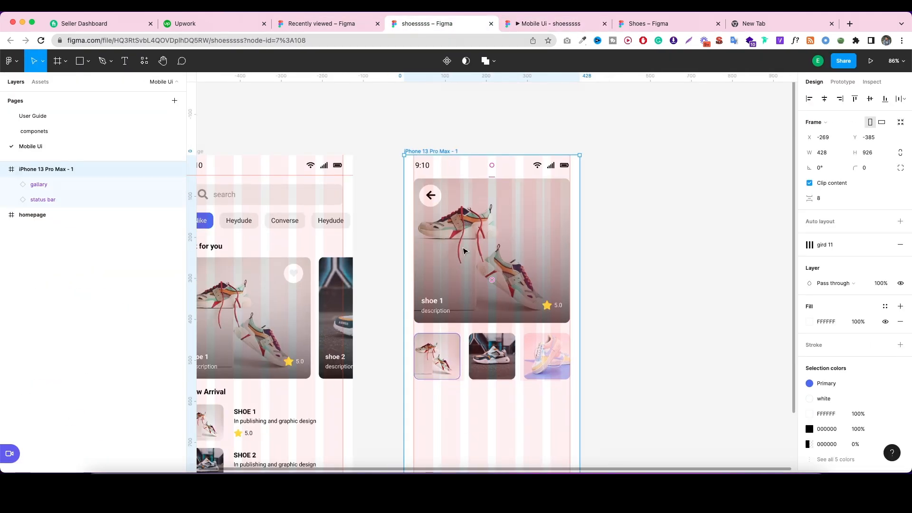
left_click(551, 23)
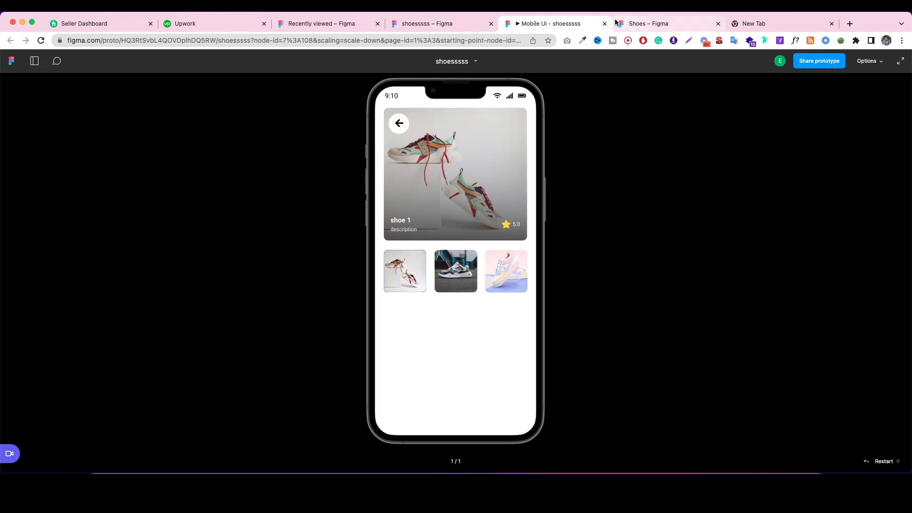
Examine the sections below the thumbnails on the Shoes file's single product page and return to the shoesssss file.
left_click(648, 23)
scroll(469, 254, "down", 3)
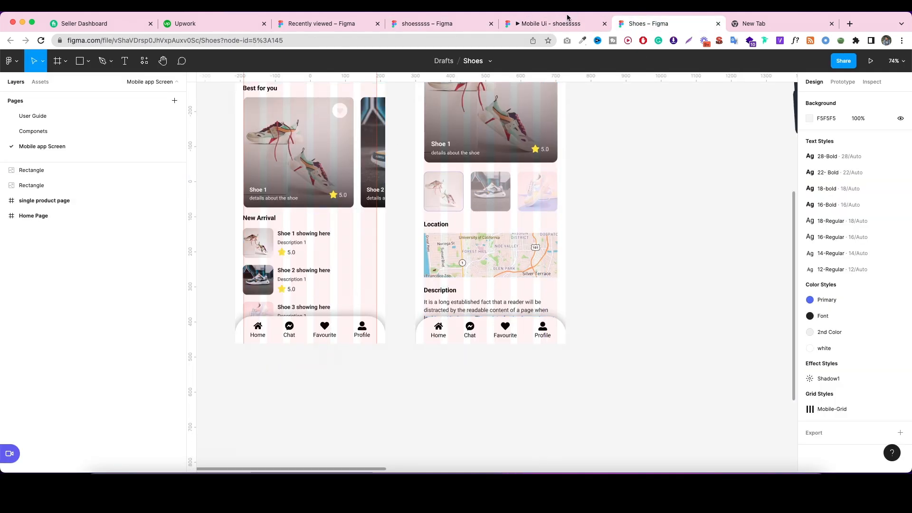
left_click(445, 23)
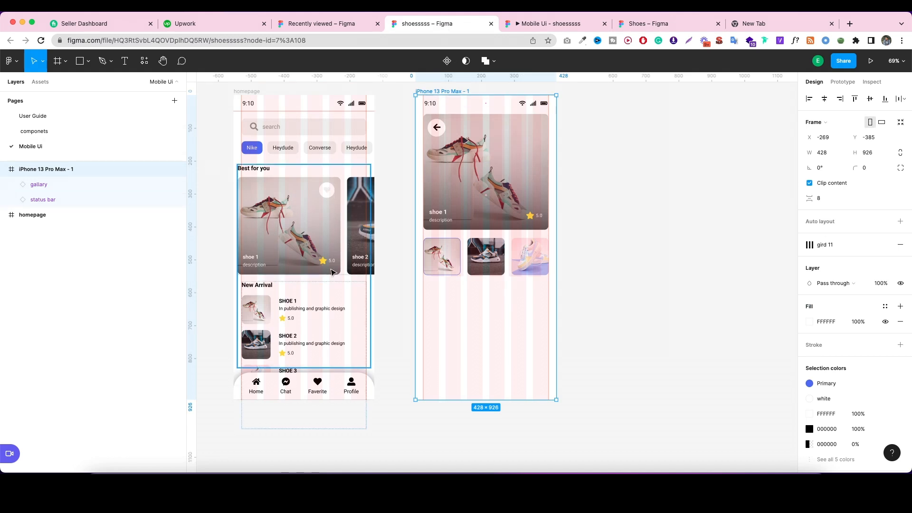
Copy the New Arrival heading from the homepage into the iPhone 13 Pro Max - 1 frame below the thumbnails, at X 24, Y 583.
left_click(249, 292)
double_click(252, 285)
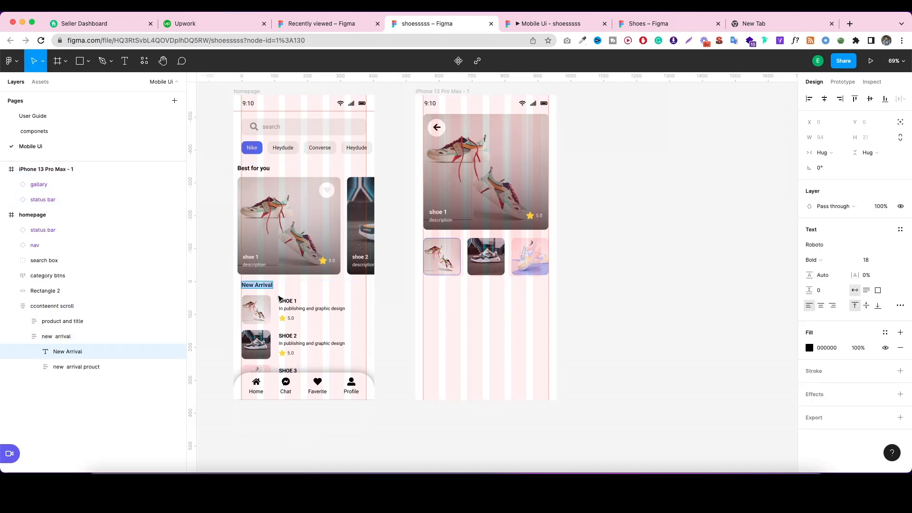
key("Escape")
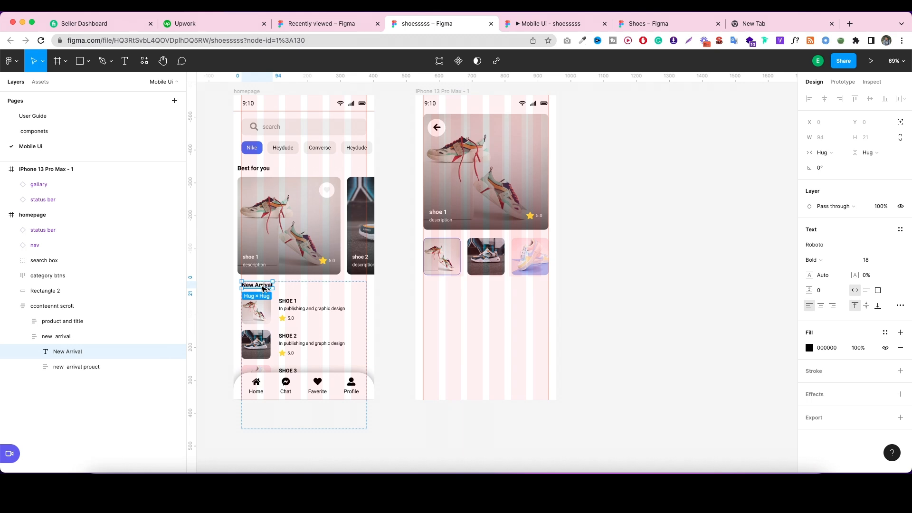
left_click_drag(263, 289, 427, 276)
scroll(451, 293, "up", 5)
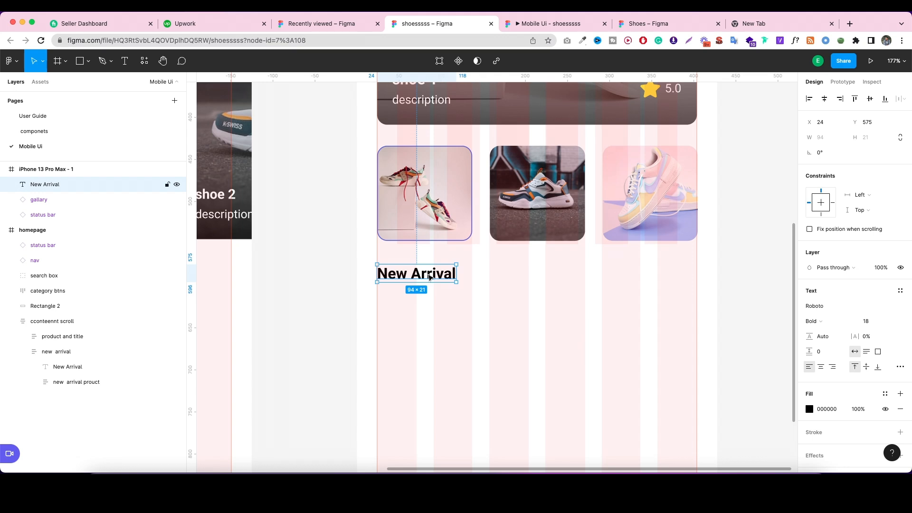
left_click_drag(429, 277, 432, 284)
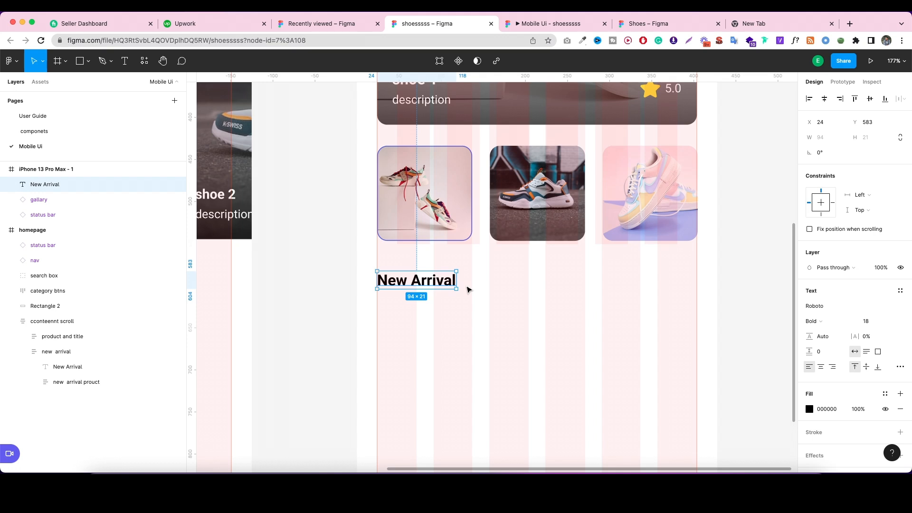
scroll(468, 290, "down", 3)
scroll(468, 289, "down", 1)
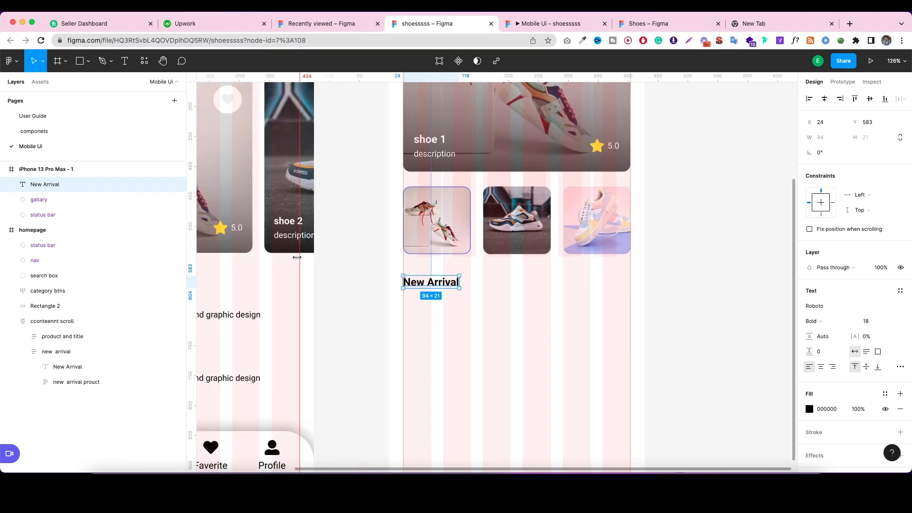
Change the copied New Arrival heading below the thumbnails to read "location".
double_click(447, 284)
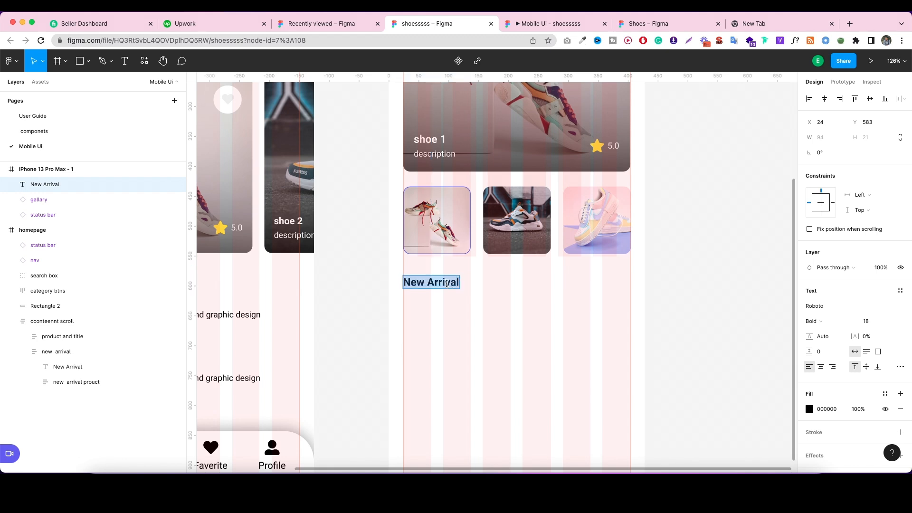
type("location")
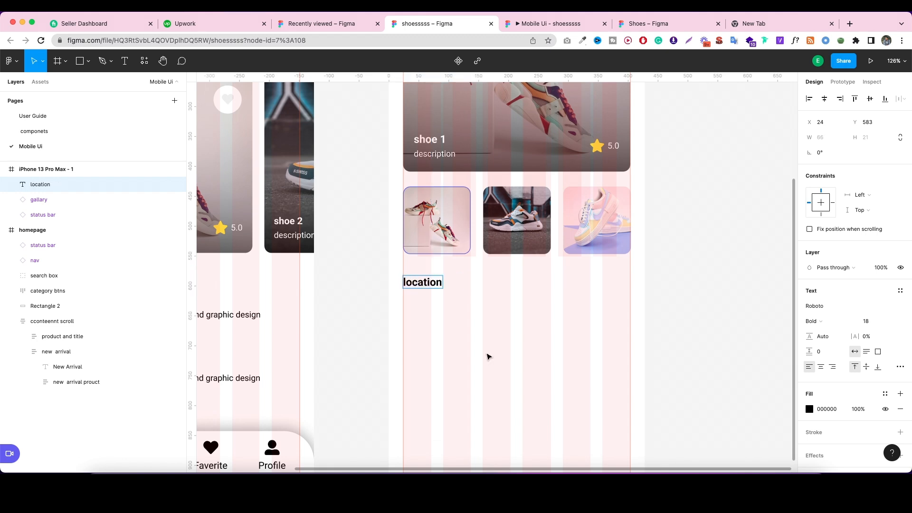
key("Escape")
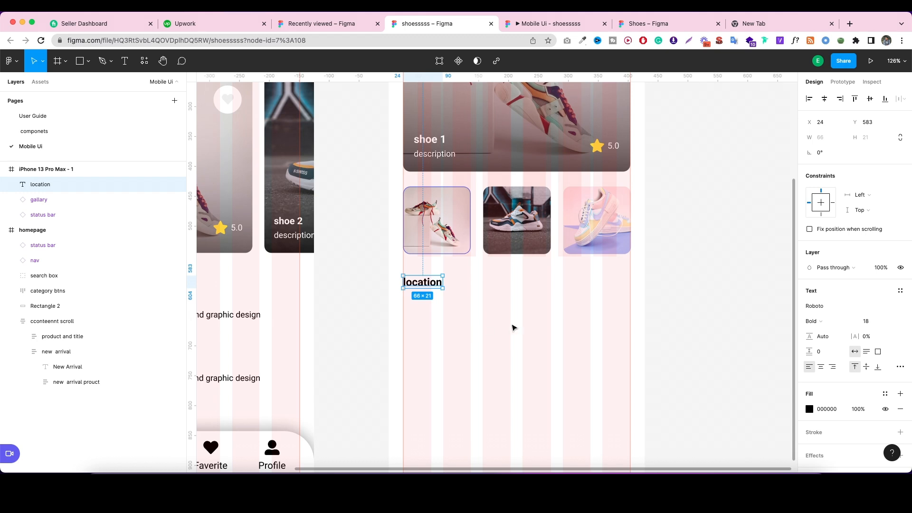
Draw a 380 × 120 rectangle below the location heading, placed at X 24, Y 624.
left_click(88, 61)
left_click(85, 83)
left_click_drag(403, 301, 629, 372)
left_click(676, 362)
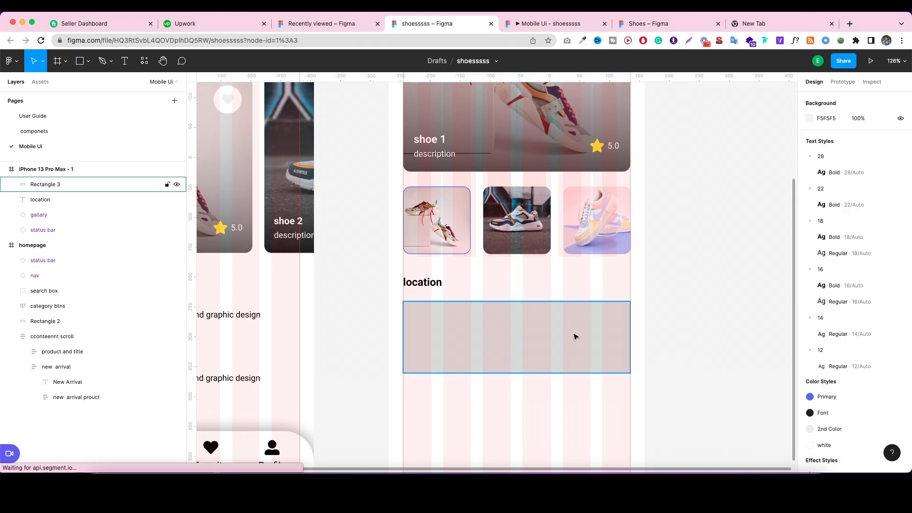
left_click(576, 354)
left_click_drag(576, 354, 576, 353)
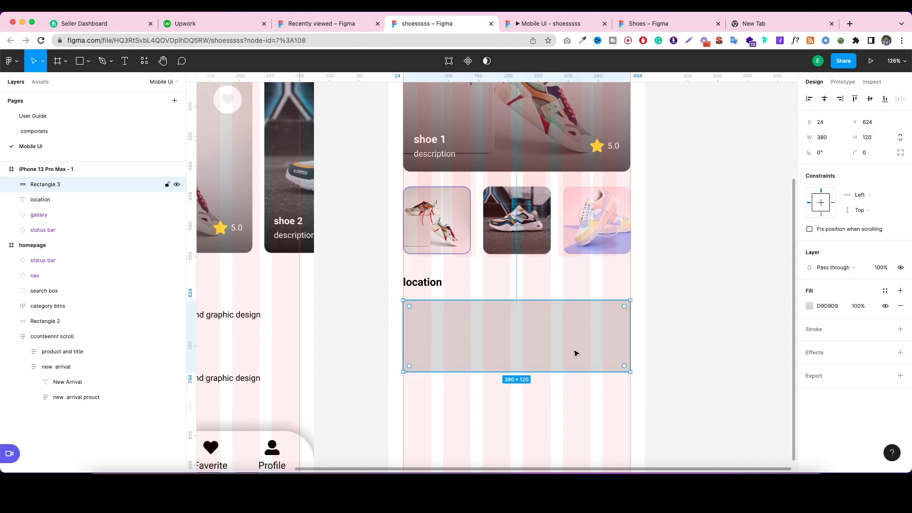
Open the Mapsicle plugin for the rectangle below the location heading and select the map's center coordinates.
right_click(548, 351)
mouse_move(594, 386)
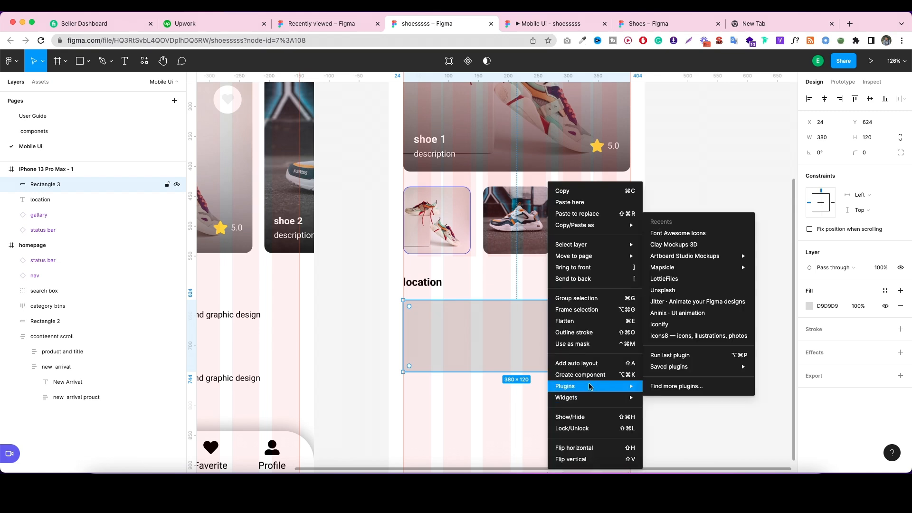
mouse_move(687, 258)
mouse_move(663, 273)
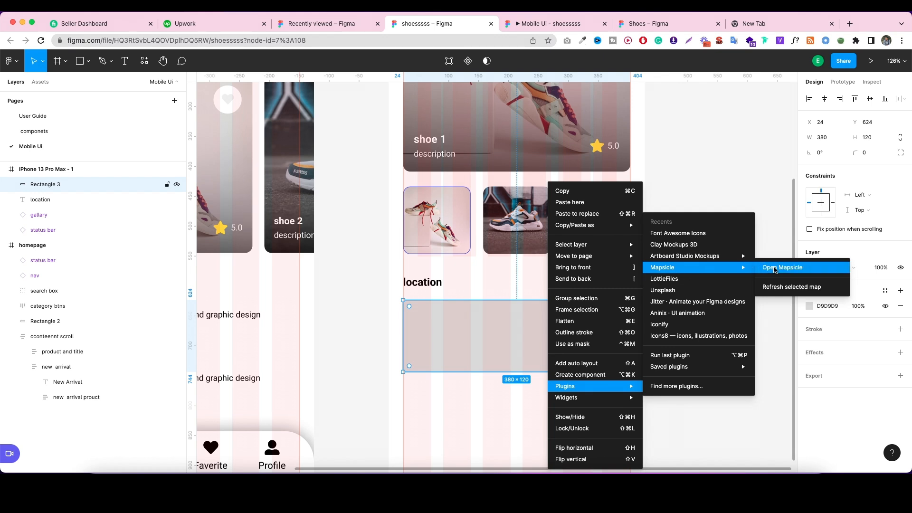
left_click(776, 269)
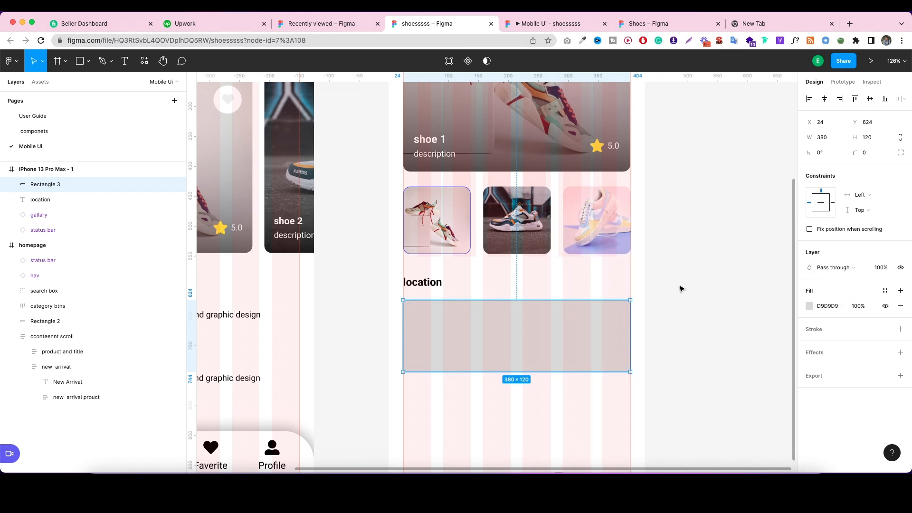
right_click(574, 327)
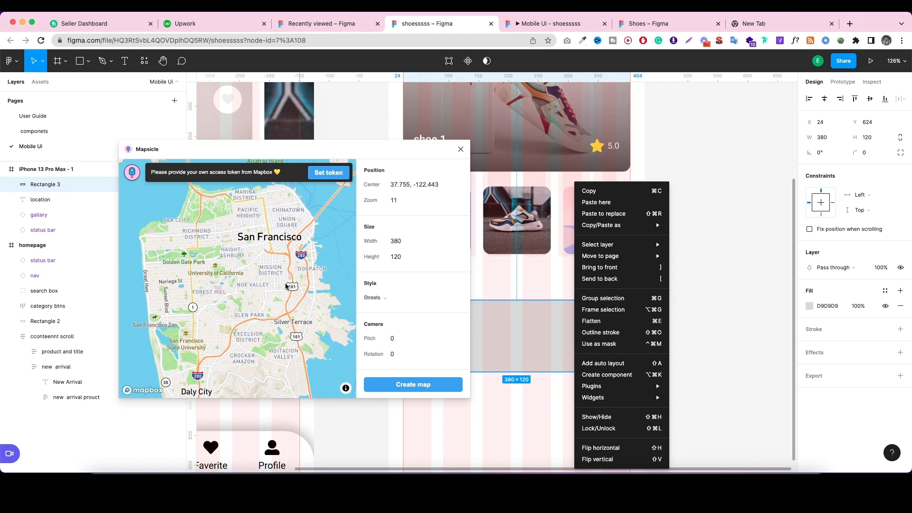
left_click(406, 185)
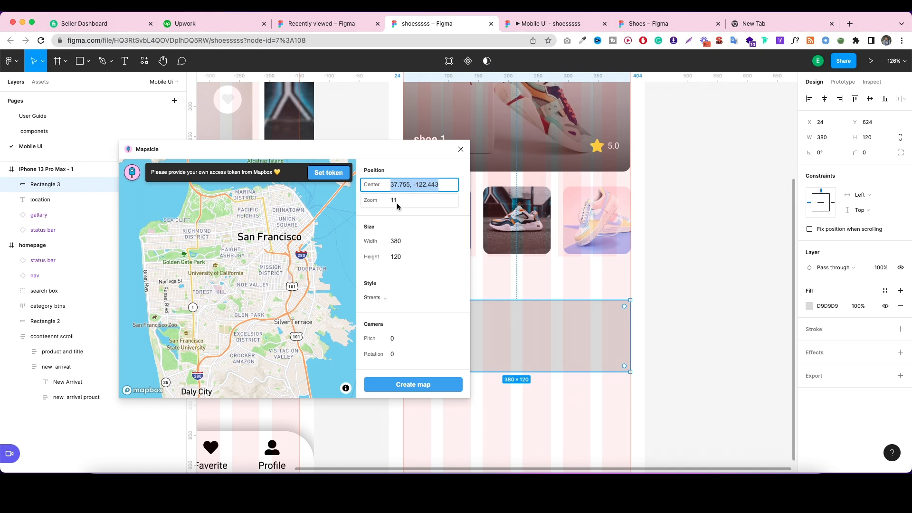
Search Google for "map location on numbers" and look through the results for a way to get map coordinates.
left_click(760, 24)
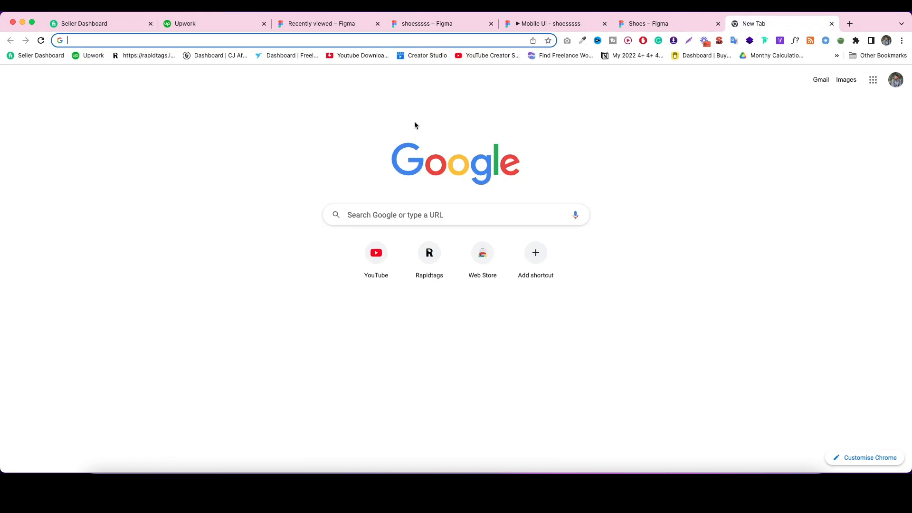
type("ma")
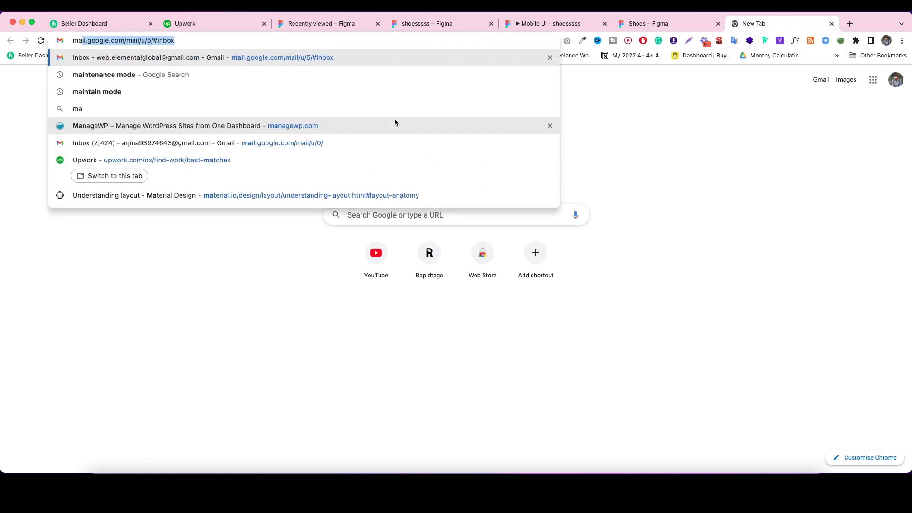
type("p location on ")
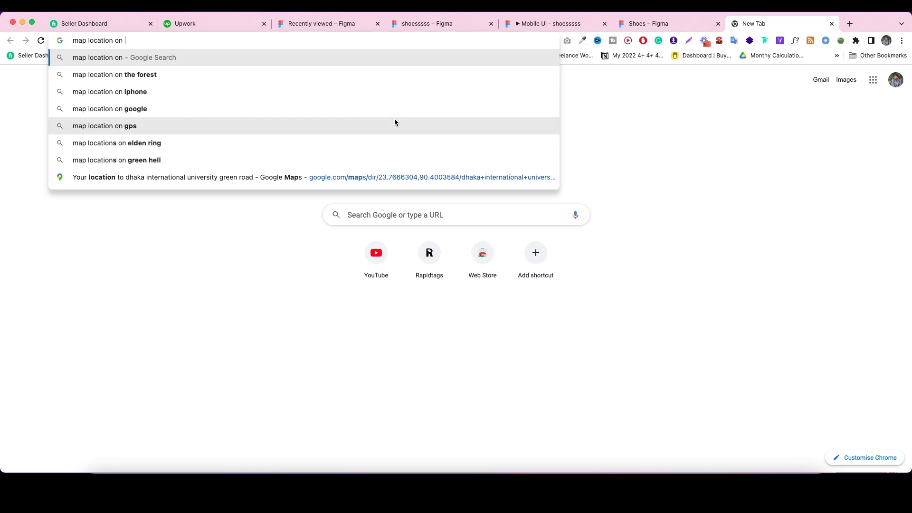
type("c")
key("BackSpace")
type("numbers")
key("Return")
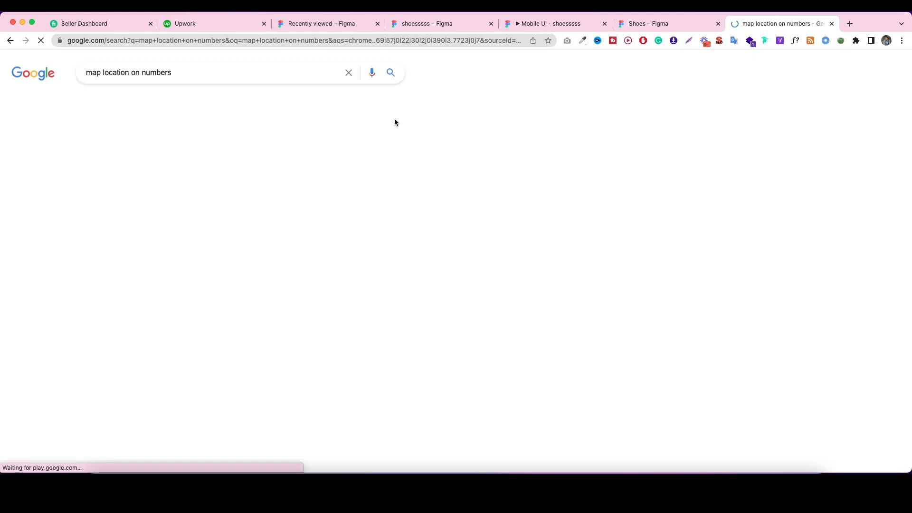
scroll(361, 164, "down", 5)
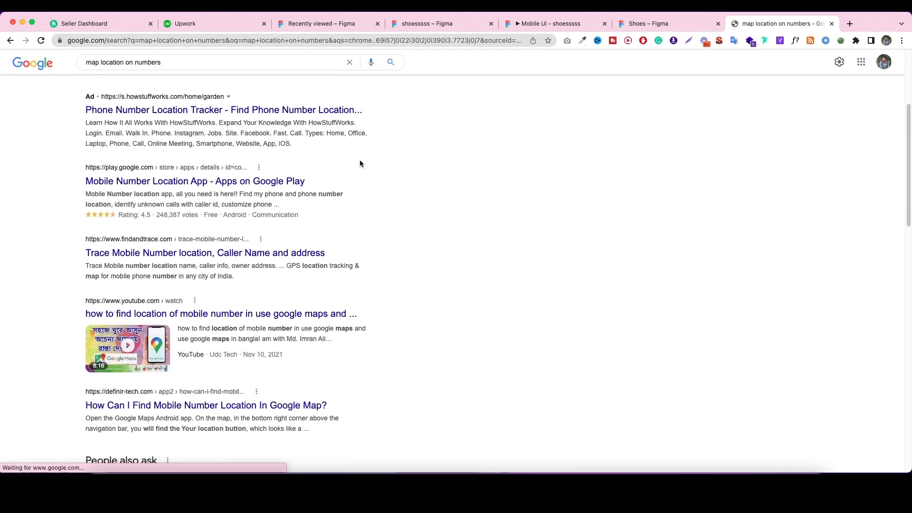
scroll(247, 204, "down", 4)
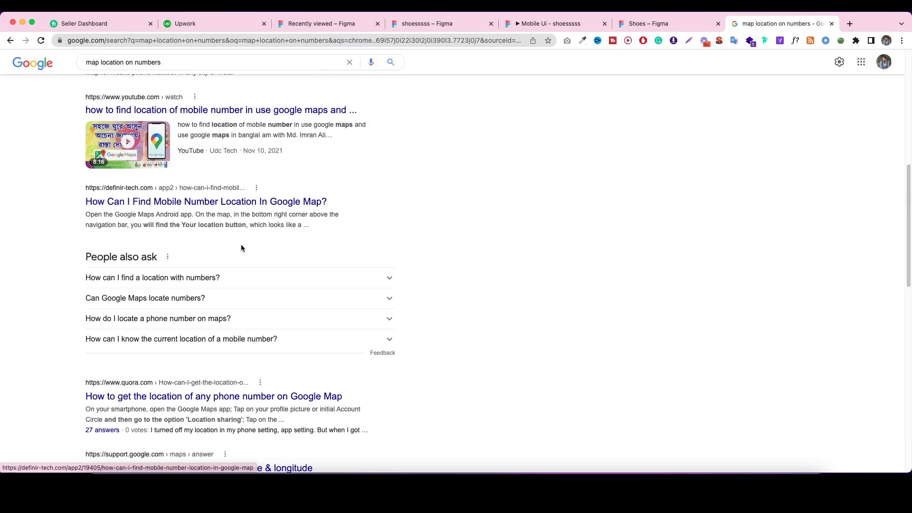
Check the Location map in the Shoes reference file and return to the Mapsicle settings in the shoesssss file.
left_click(567, 24)
left_click(645, 26)
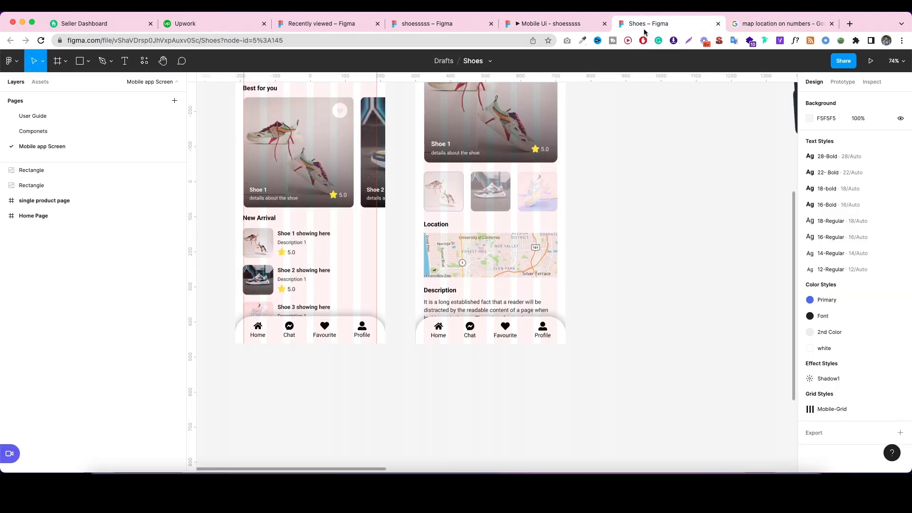
left_click(428, 27)
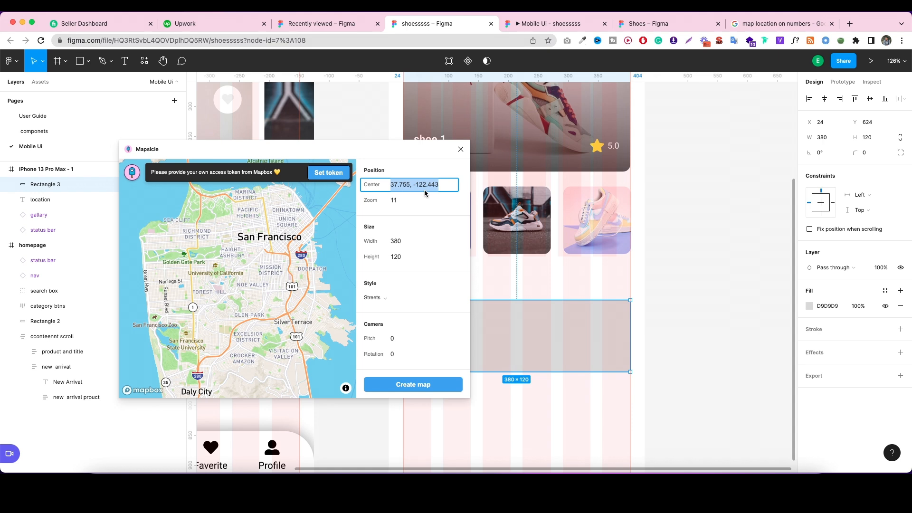
Return to the Google search and change the query to "map location position center".
left_click(769, 24)
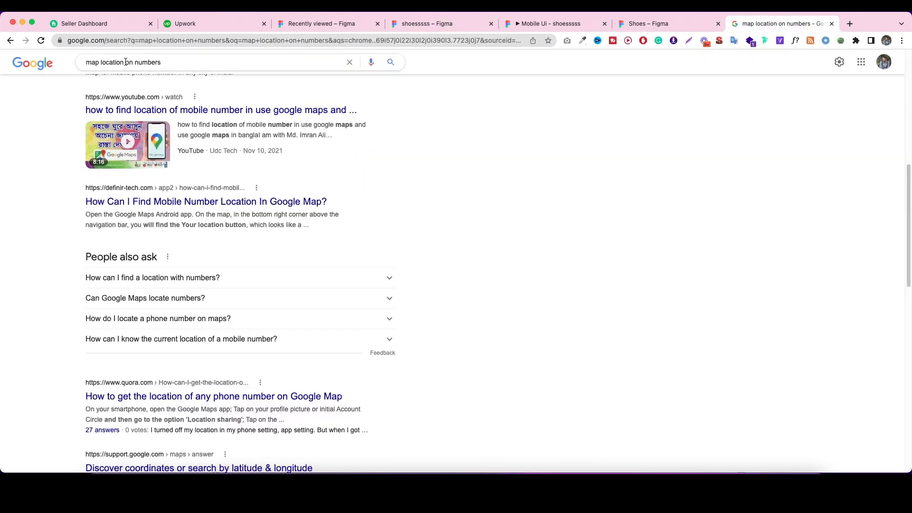
left_click_drag(126, 62, 241, 72)
key("BackSpace")
type("posi")
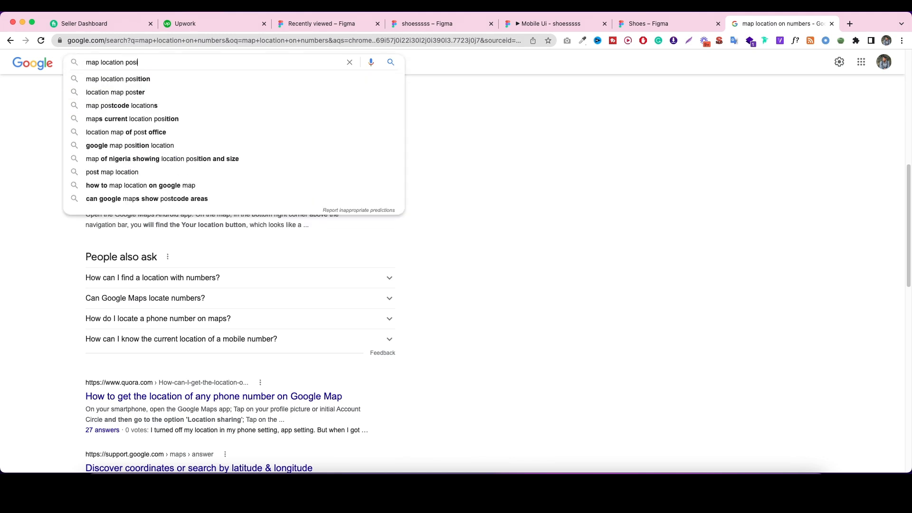
type("stion c")
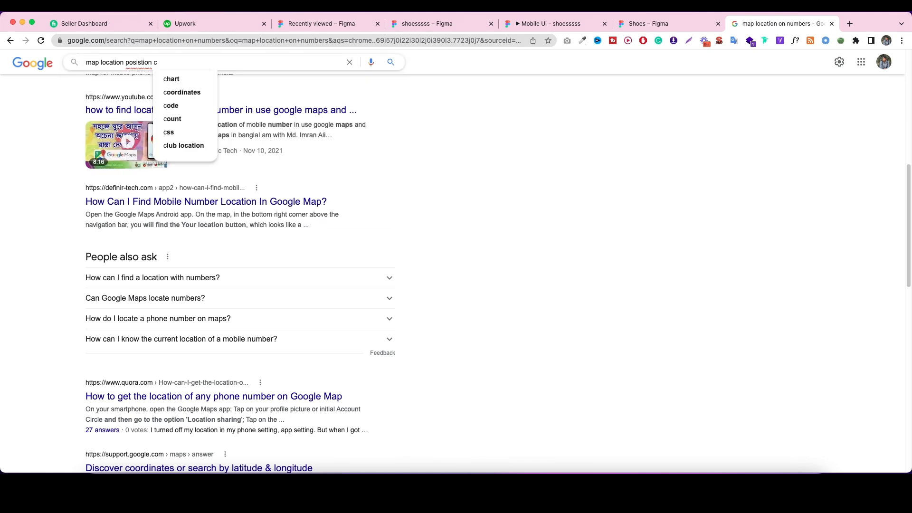
type("ent")
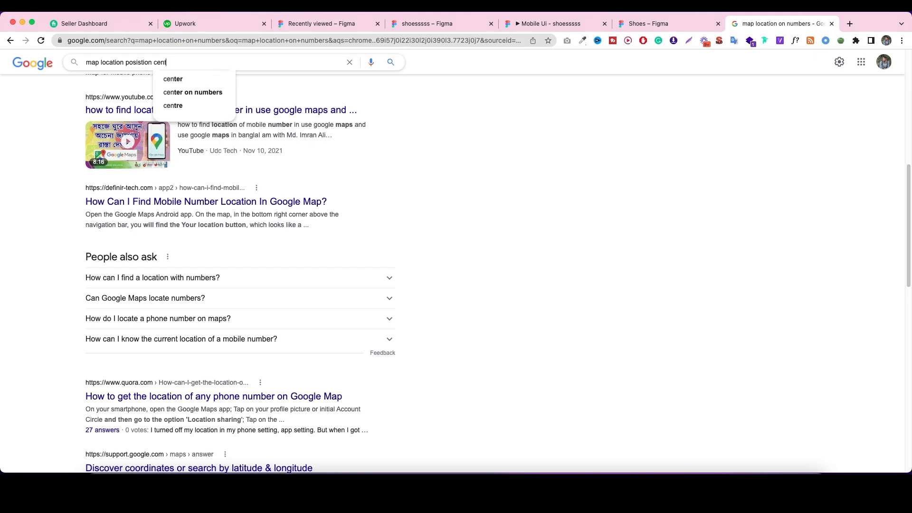
type("er")
key("Return")
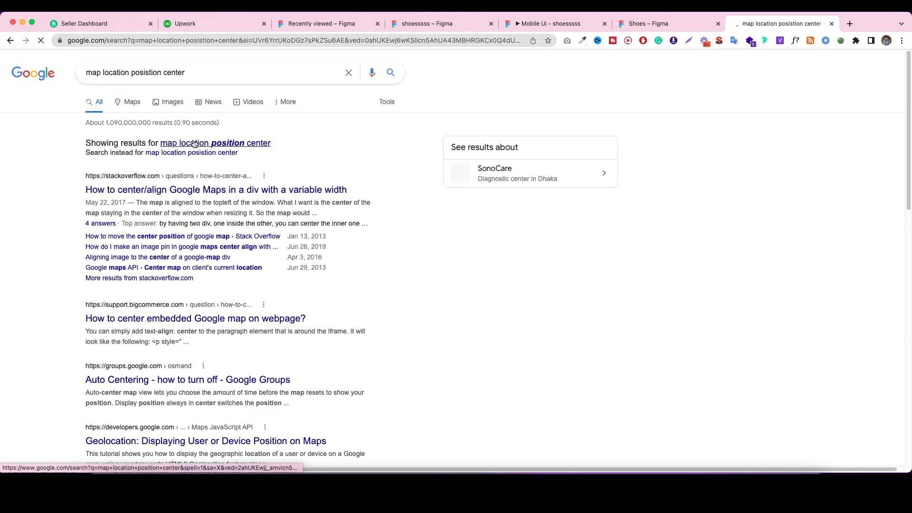
left_click(195, 143)
Open the Stack Overflow result on centering Google Maps in a div in a new tab and read its answers.
right_click(143, 156)
left_click(161, 163)
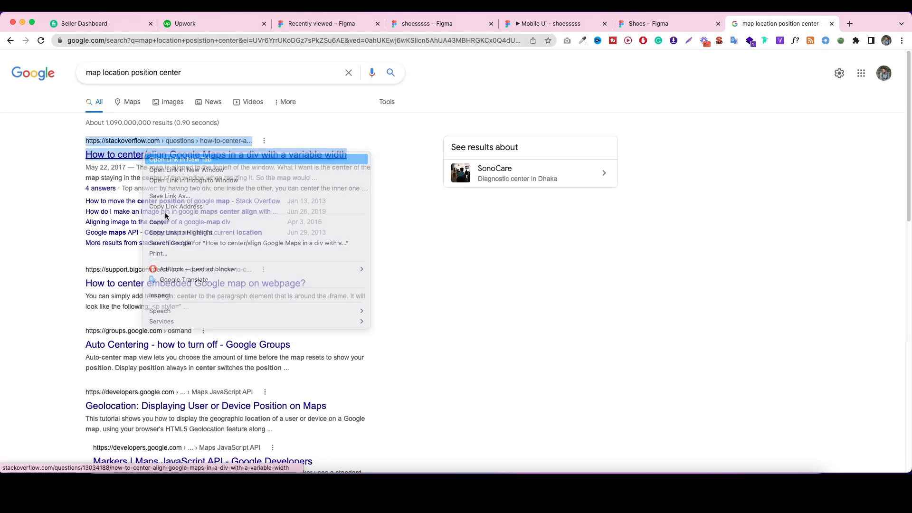
scroll(171, 212, "down", 4)
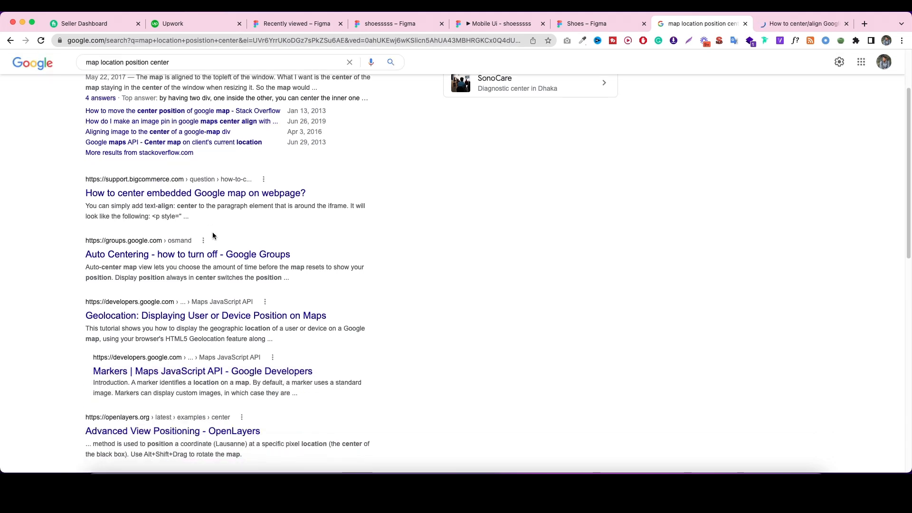
left_click(794, 24)
scroll(375, 149, "down", 1)
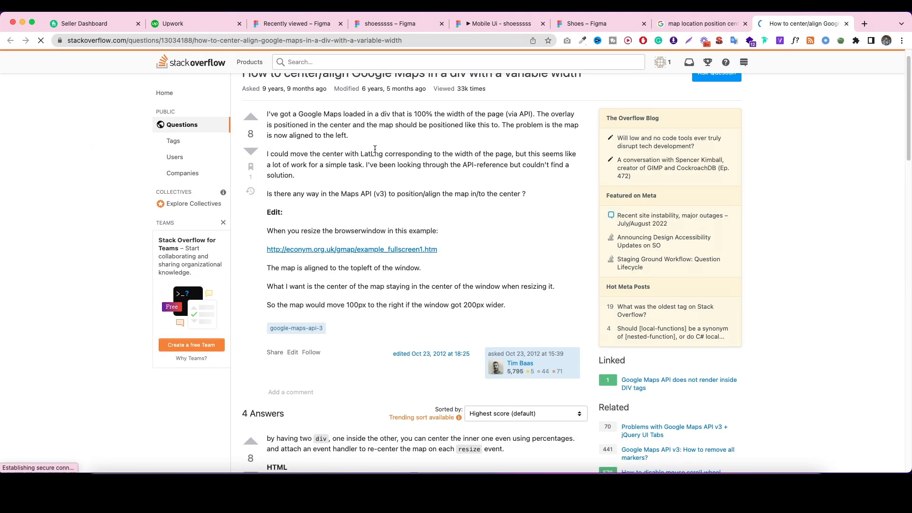
scroll(352, 230, "down", 6)
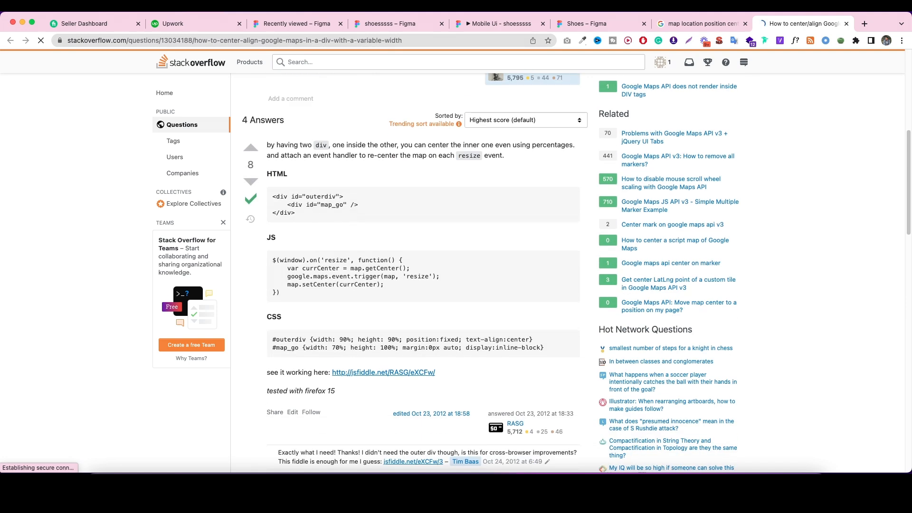
Check the map plugin's name in the shoesssss file and review Google results for "map location position center Mapsicle".
left_click(522, 22)
left_click(403, 22)
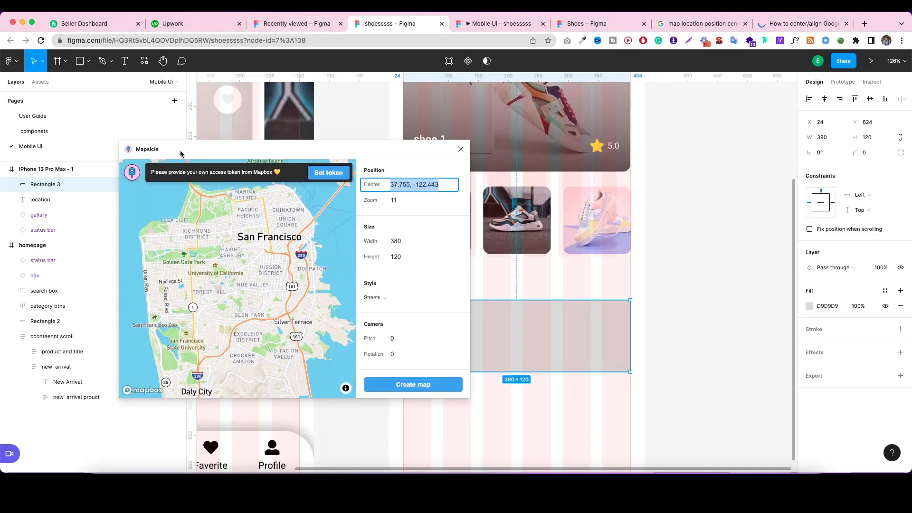
left_click(788, 24)
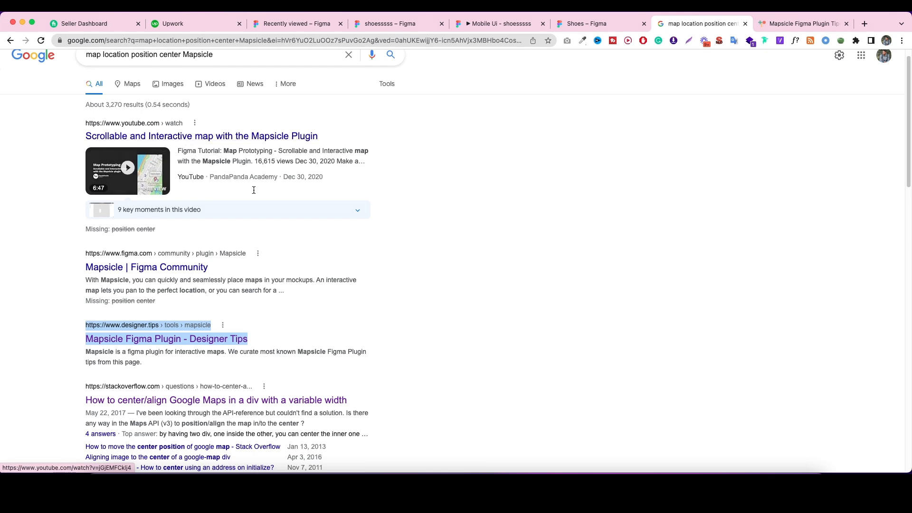
scroll(414, 254, "up", 1)
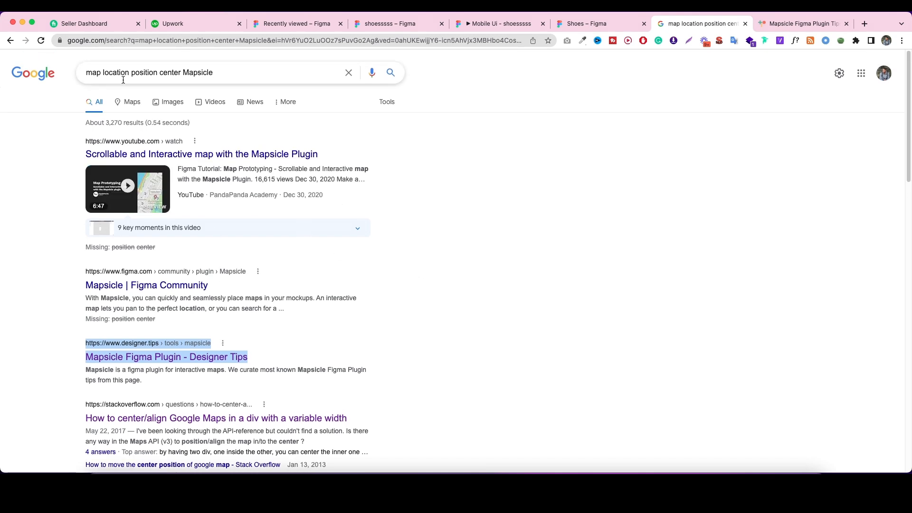
double_click(251, 77)
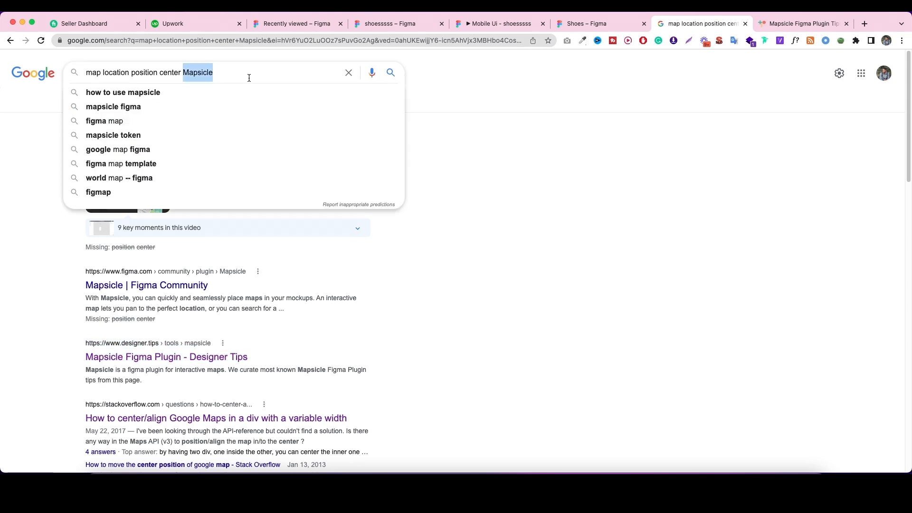
left_click(250, 79)
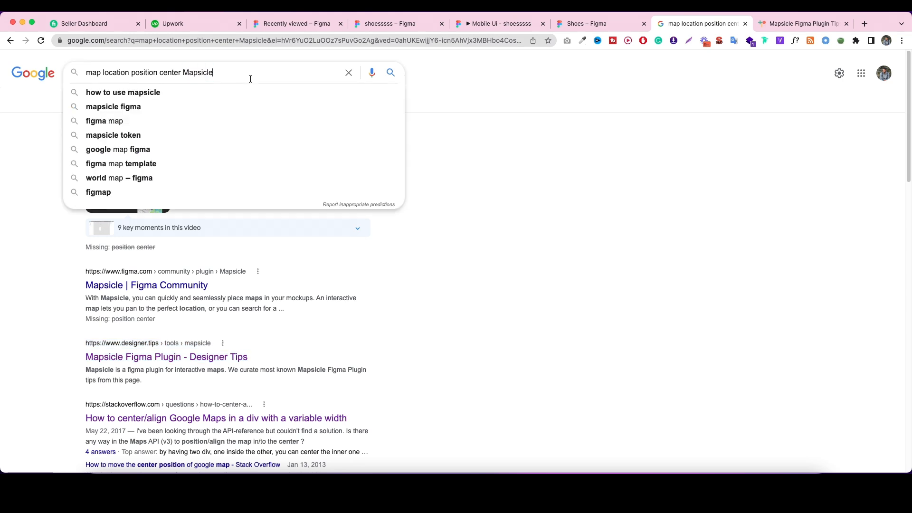
Restrict the Mapsicle search to videos and browse the tutorials on using the plugin.
left_click(2, 162)
left_click(216, 102)
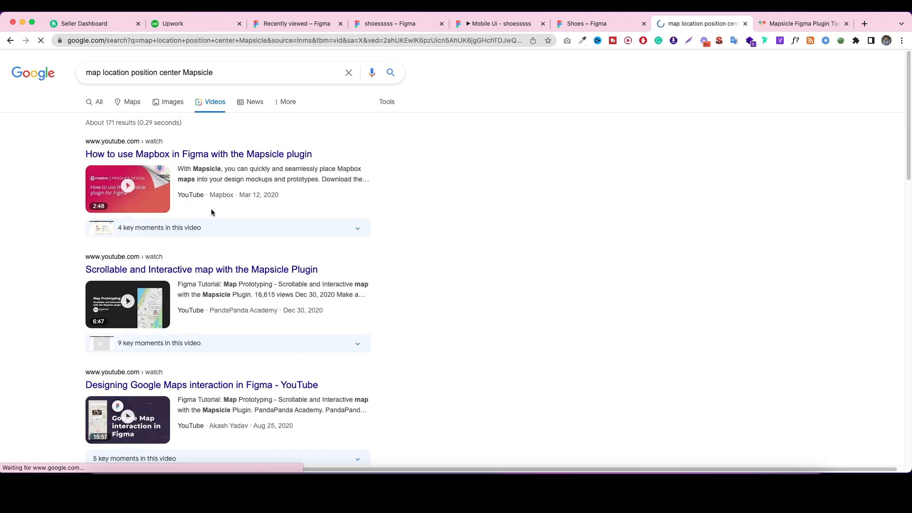
scroll(211, 212, "down", 5)
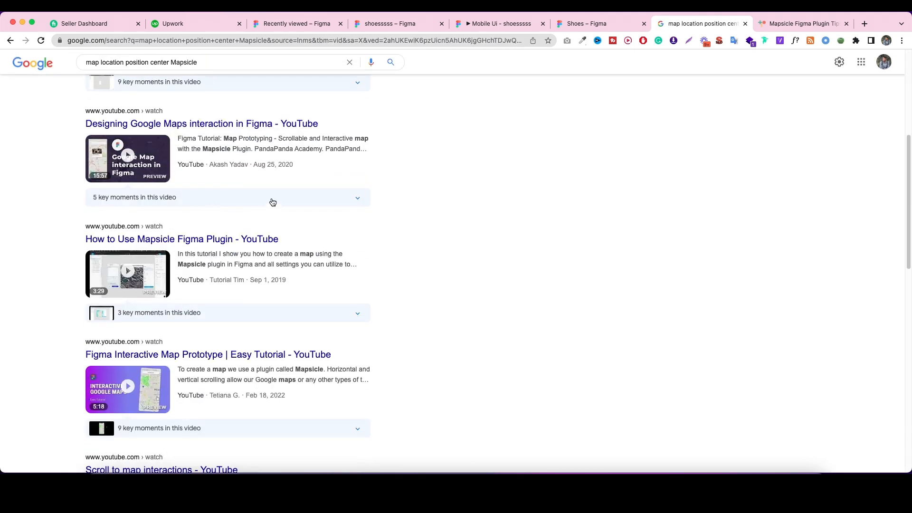
scroll(273, 203, "down", 2)
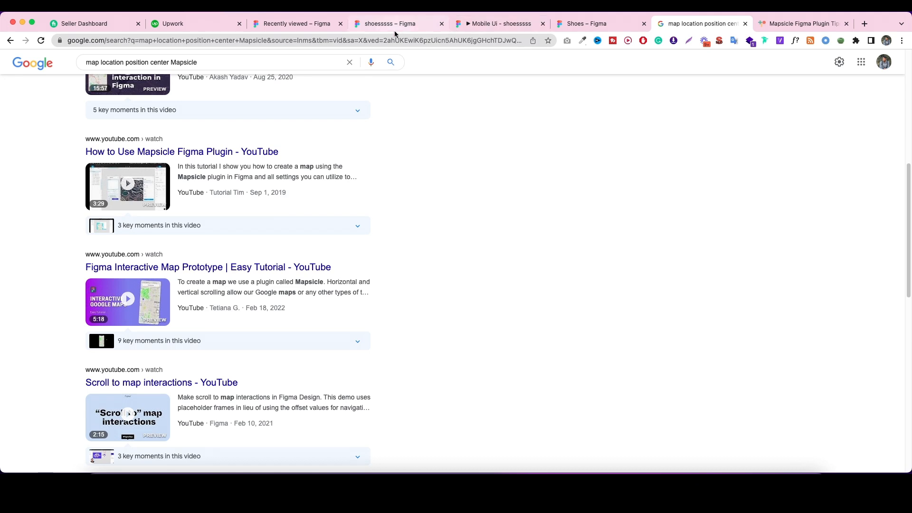
Return to the shoesssss file and create a Mapsicle map of the Carson City and Lake Tahoe area in the rectangle under the location heading.
left_click(501, 26)
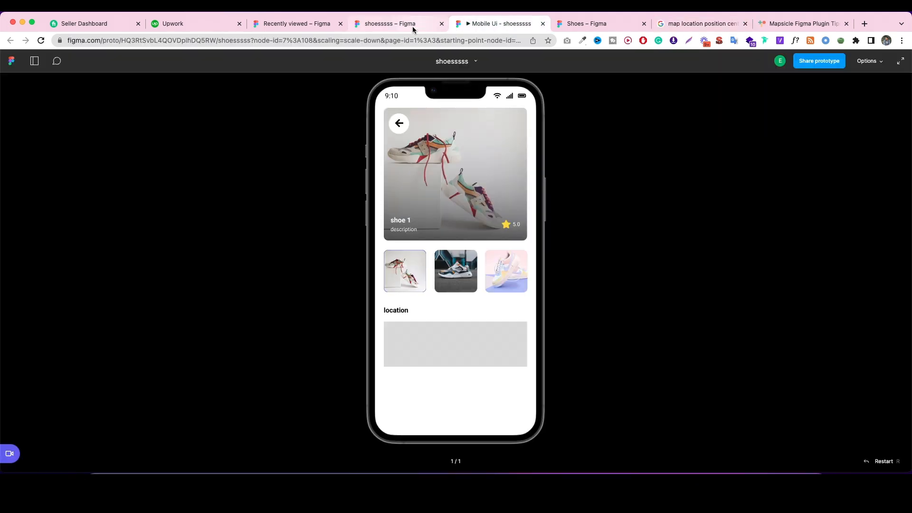
left_click(412, 27)
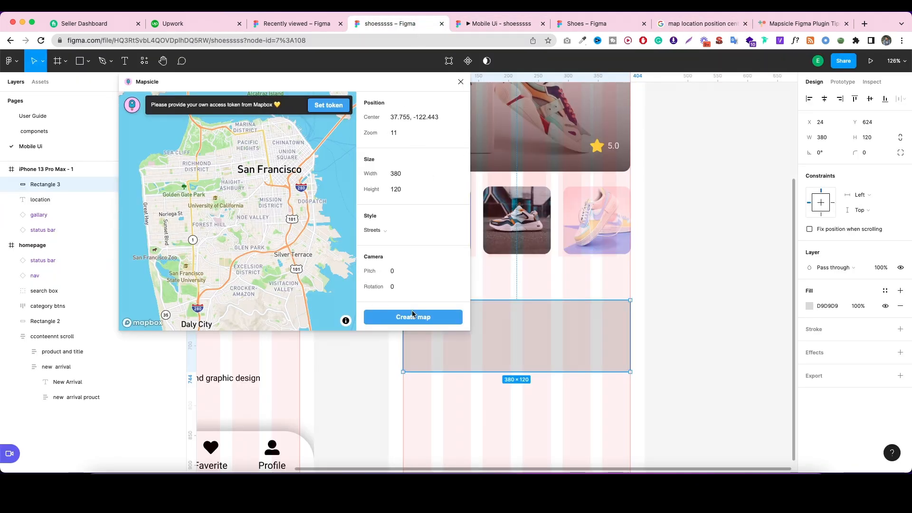
left_click_drag(266, 185, 291, 193)
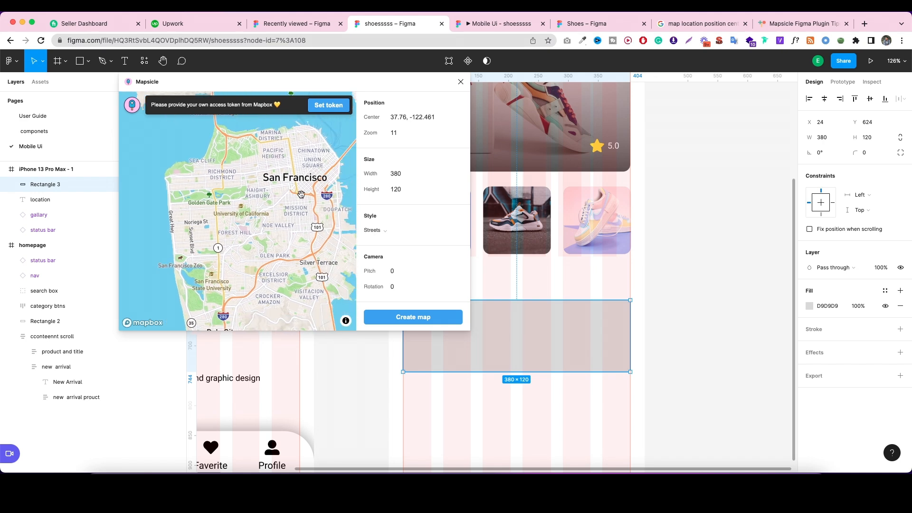
scroll(301, 194, "down", 10)
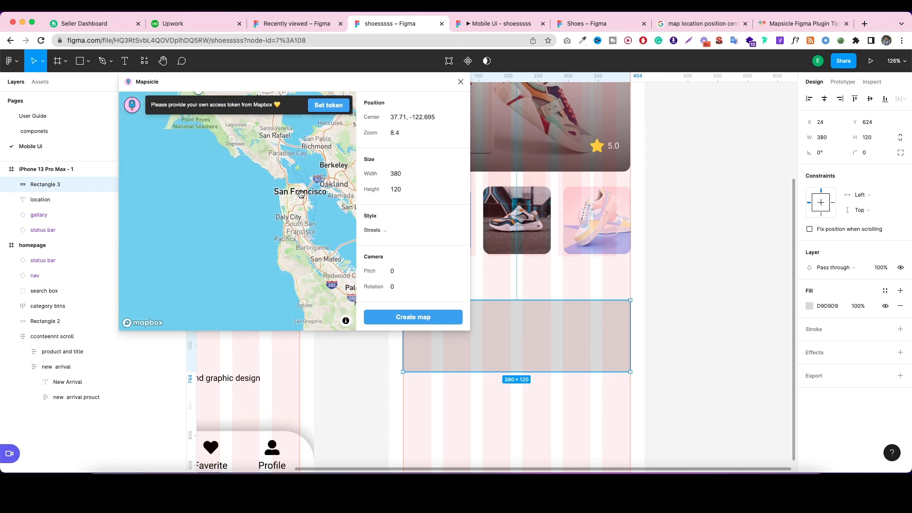
scroll(300, 194, "down", 7)
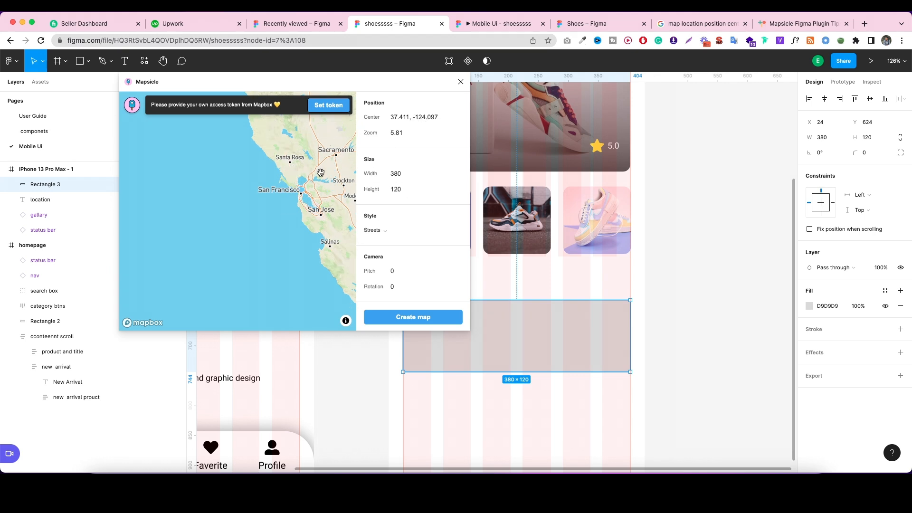
left_click_drag(320, 172, 175, 232)
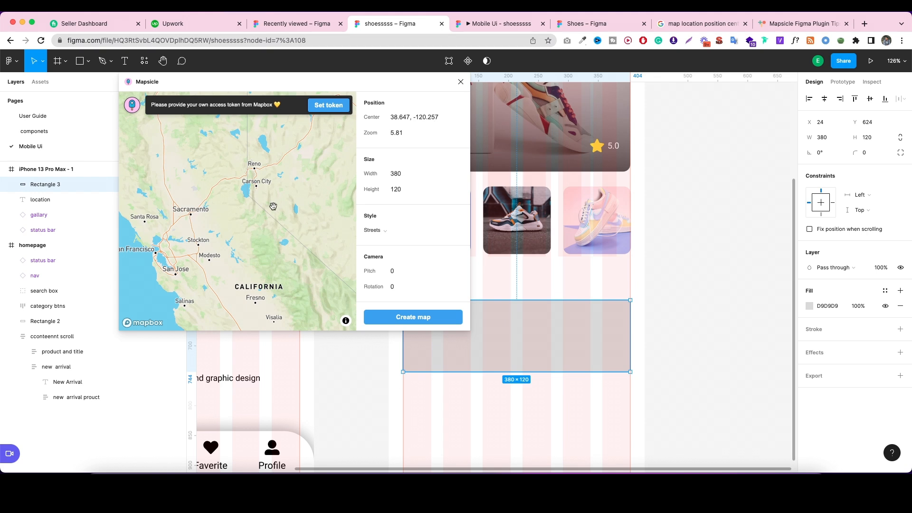
scroll(258, 175, "up", 10)
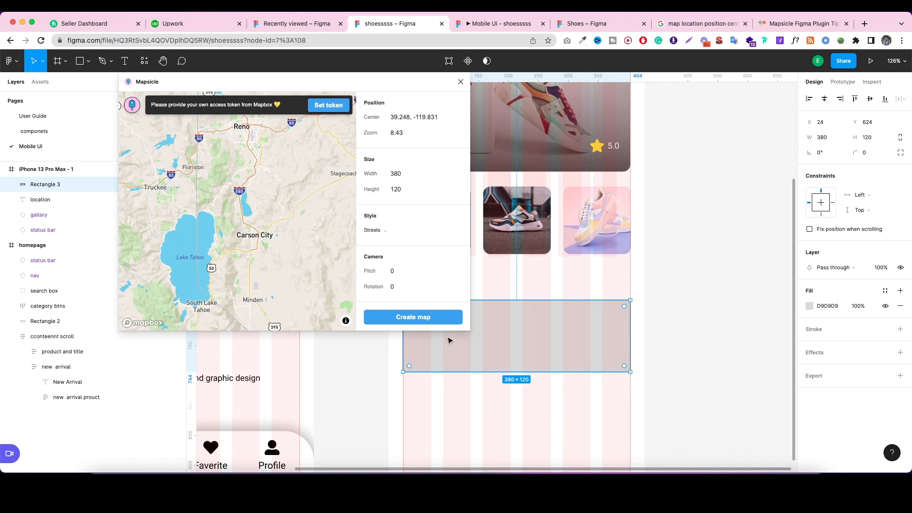
left_click(427, 321)
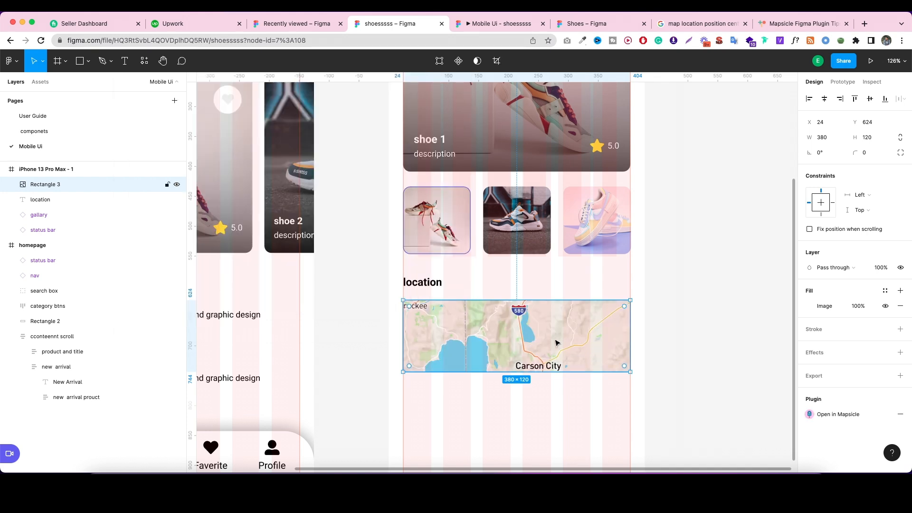
Reopen the location map in Mapsicle and reframe it on Carson City at about zoom 12.
right_click(555, 340)
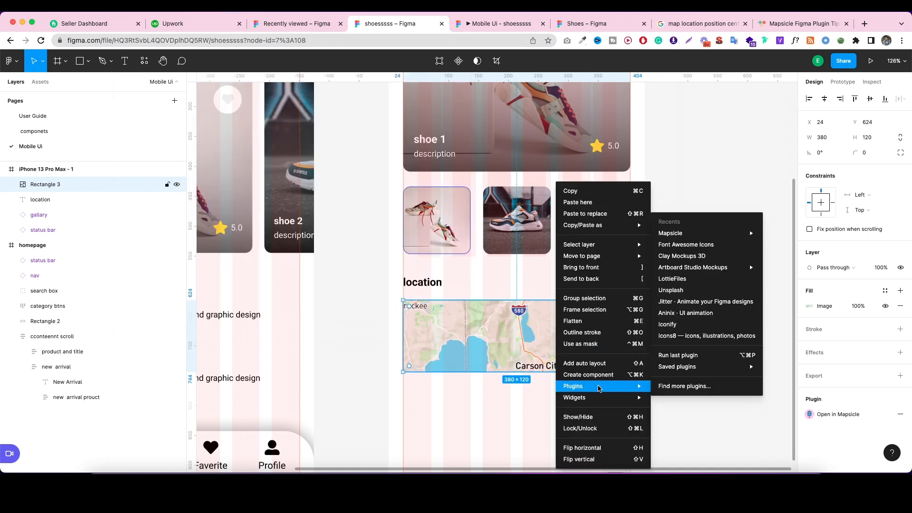
mouse_move(597, 390)
mouse_move(691, 237)
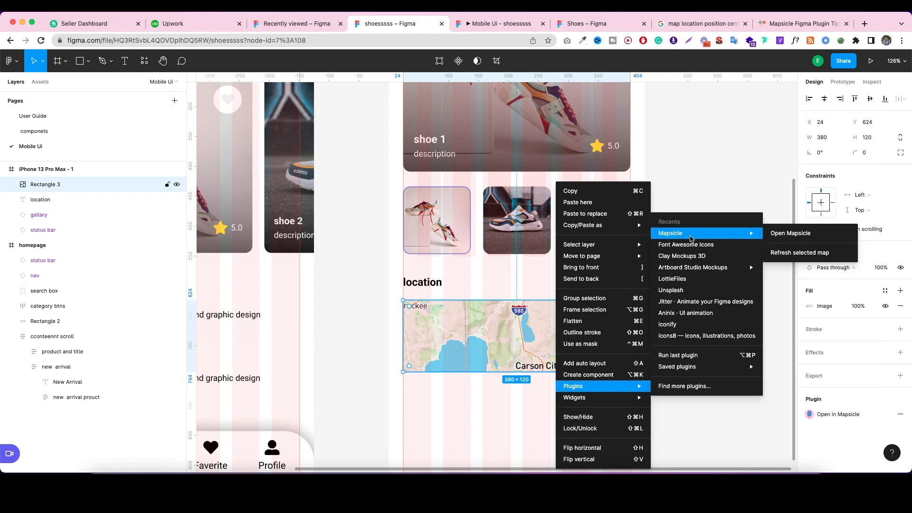
left_click(785, 237)
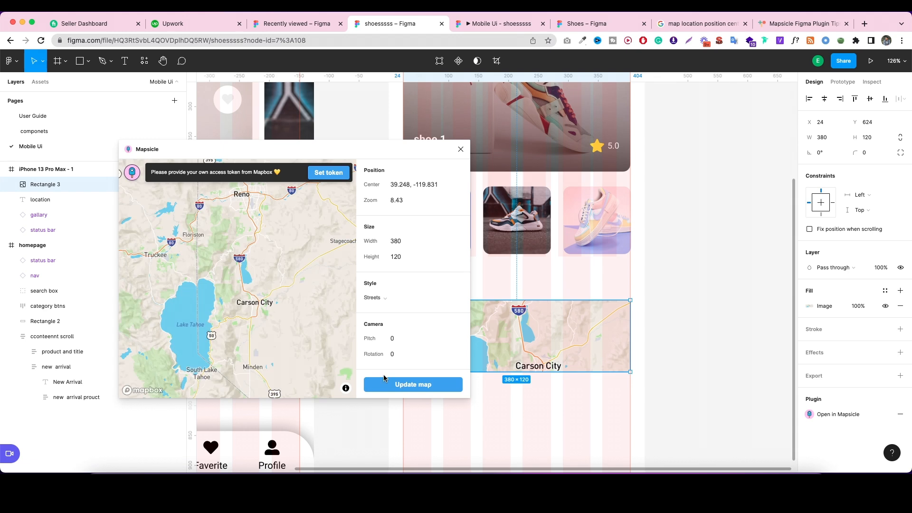
scroll(289, 300, "down", 5)
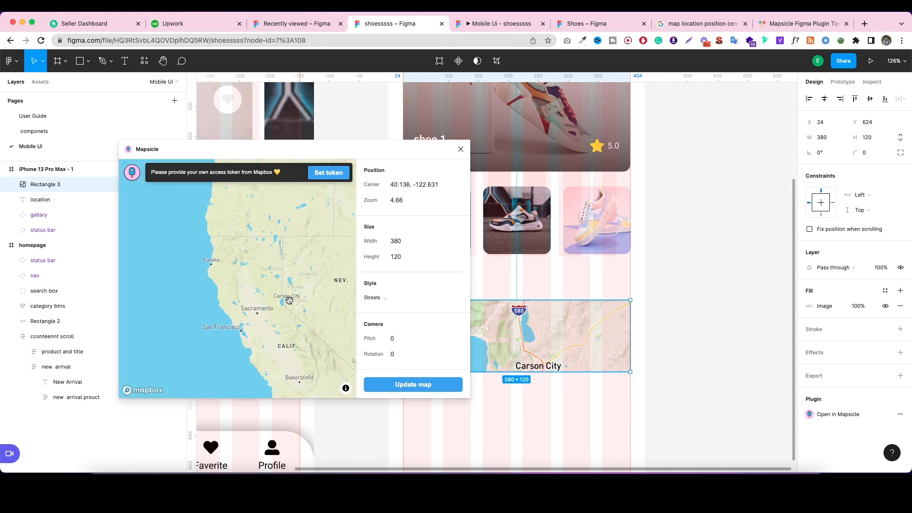
scroll(289, 300, "up", 3)
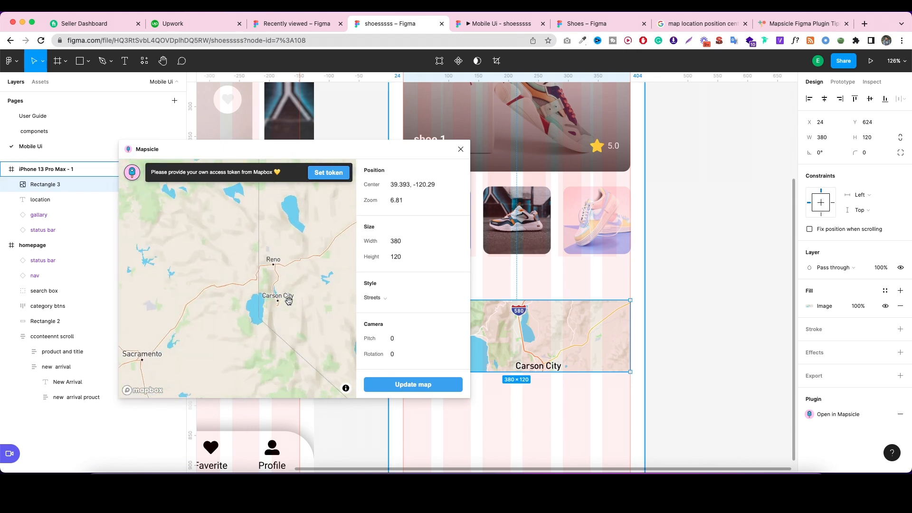
scroll(289, 300, "up", 7)
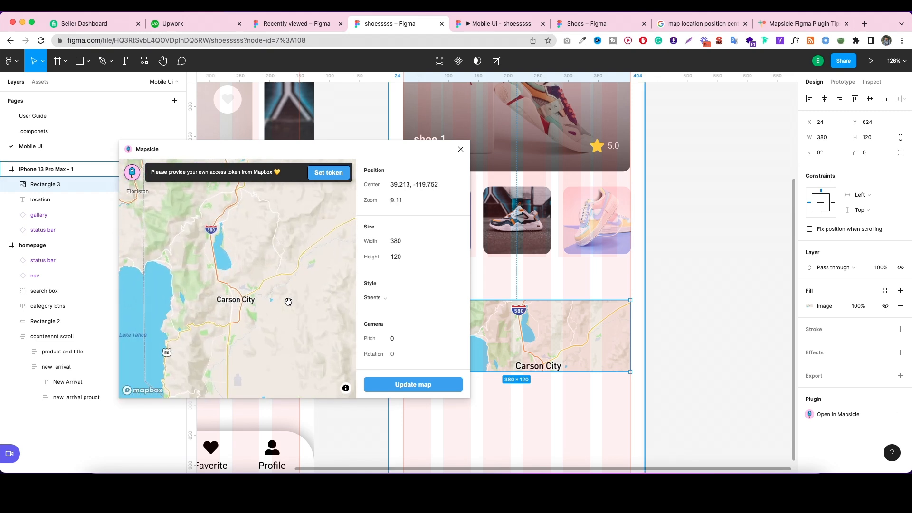
left_click_drag(242, 286, 330, 312)
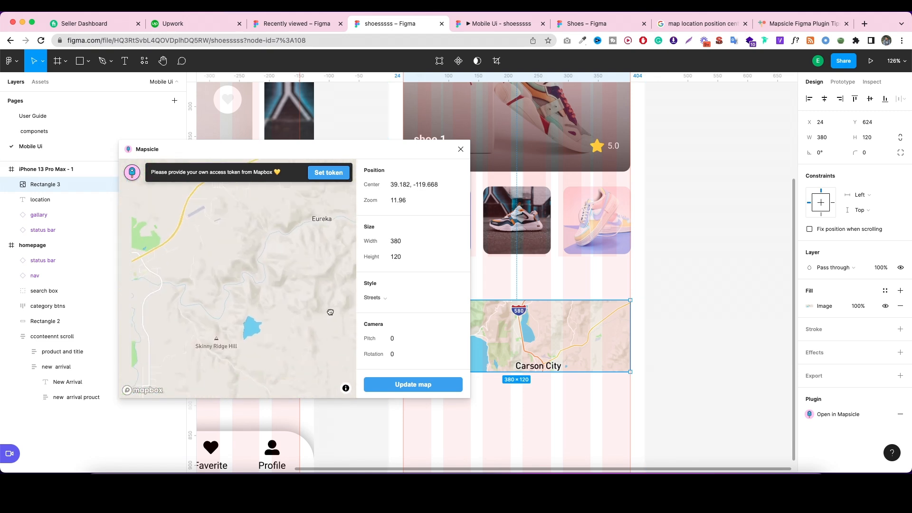
left_click_drag(125, 304, 221, 333)
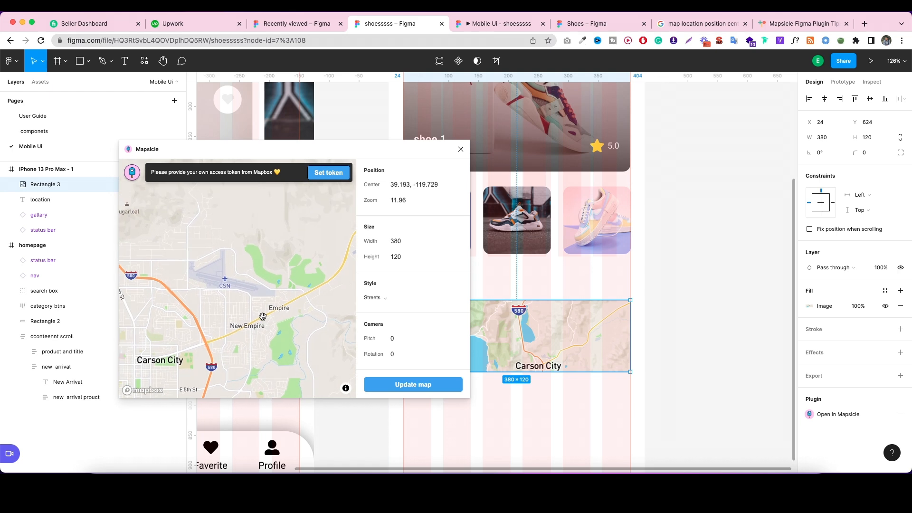
Refine the Mapsicle view to street level along Highway 50 near N Lompa Ln and update the location map with it.
double_click(263, 317)
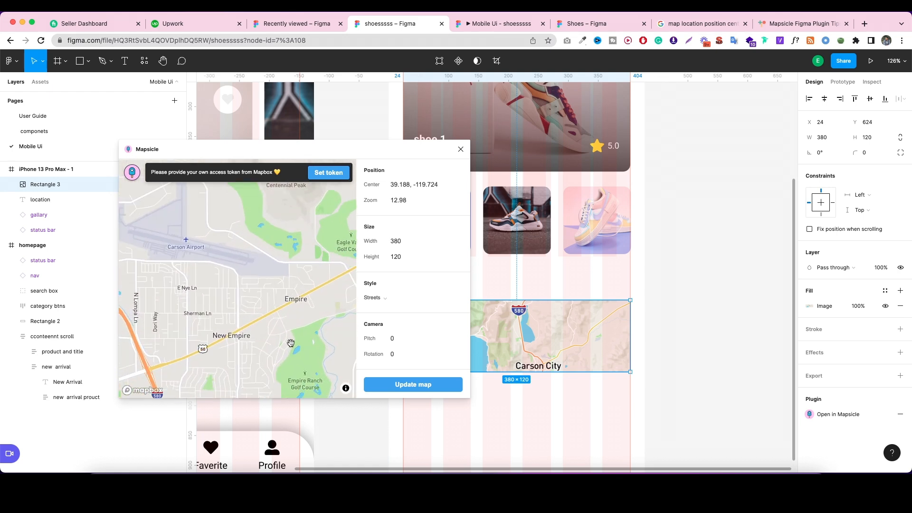
left_click_drag(195, 330, 236, 293)
double_click(248, 333)
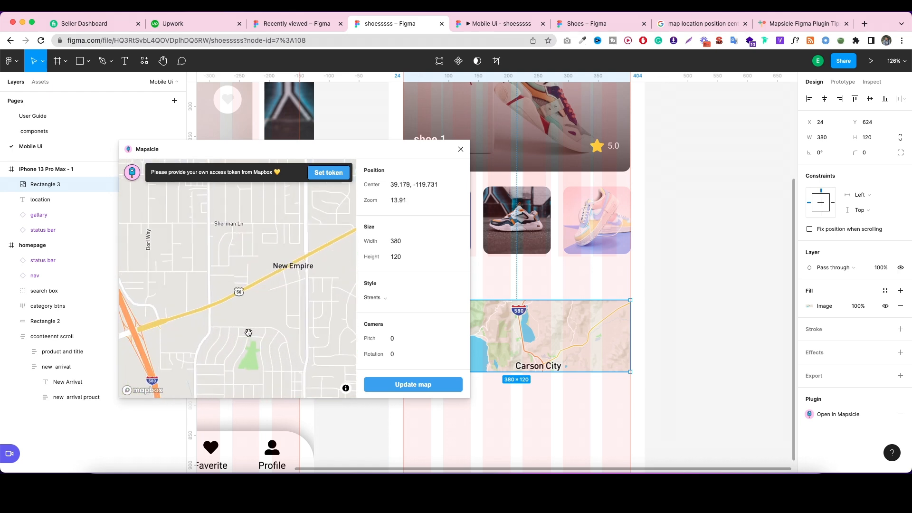
left_click_drag(205, 333, 313, 307)
double_click(259, 306)
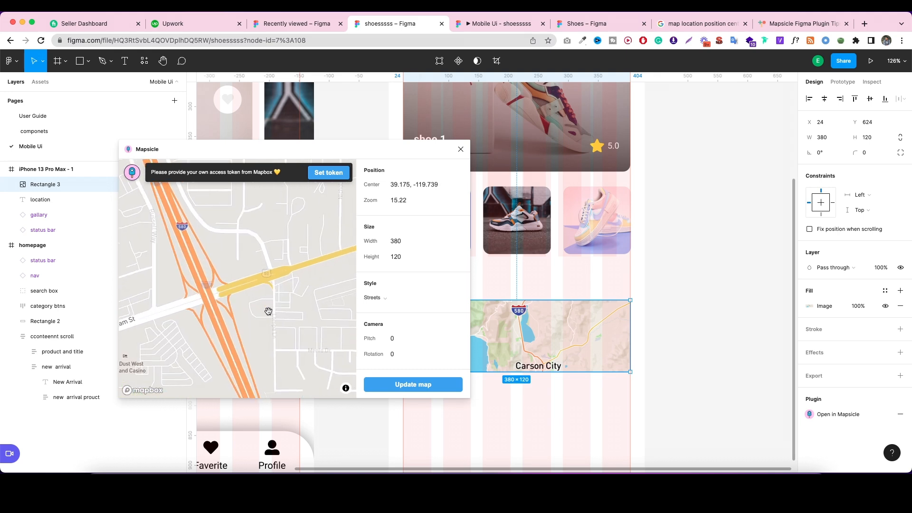
double_click(266, 309)
double_click(267, 309)
left_click_drag(325, 278, 298, 358)
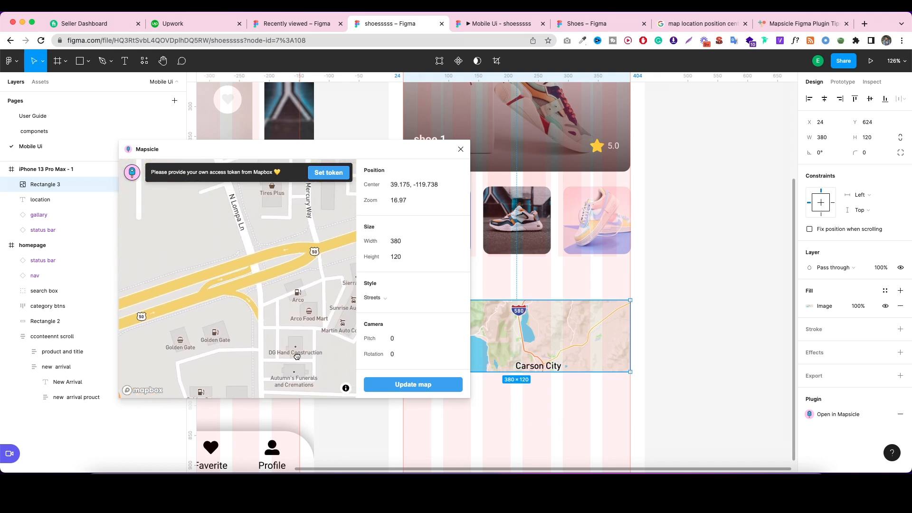
double_click(253, 307)
left_click(434, 385)
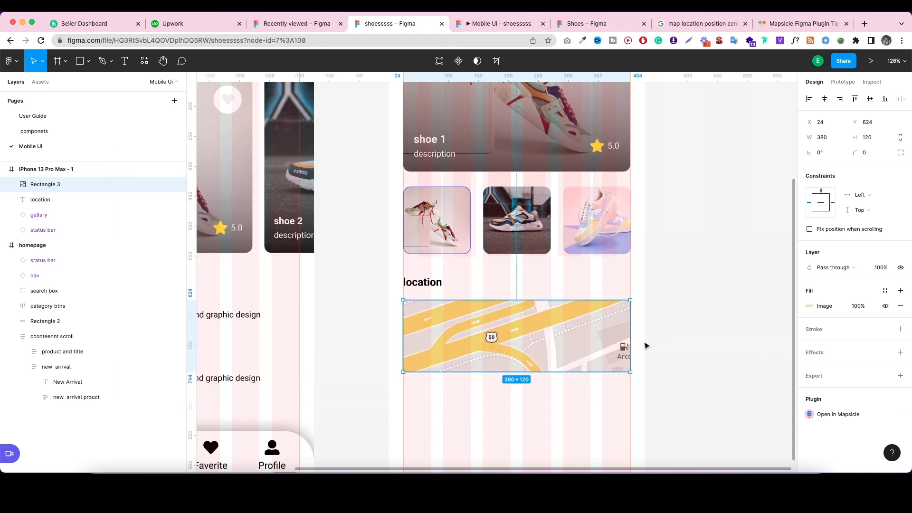
Rename the map rectangle's layer as "map".
scroll(646, 346, "down", 2)
scroll(645, 343, "down", 1)
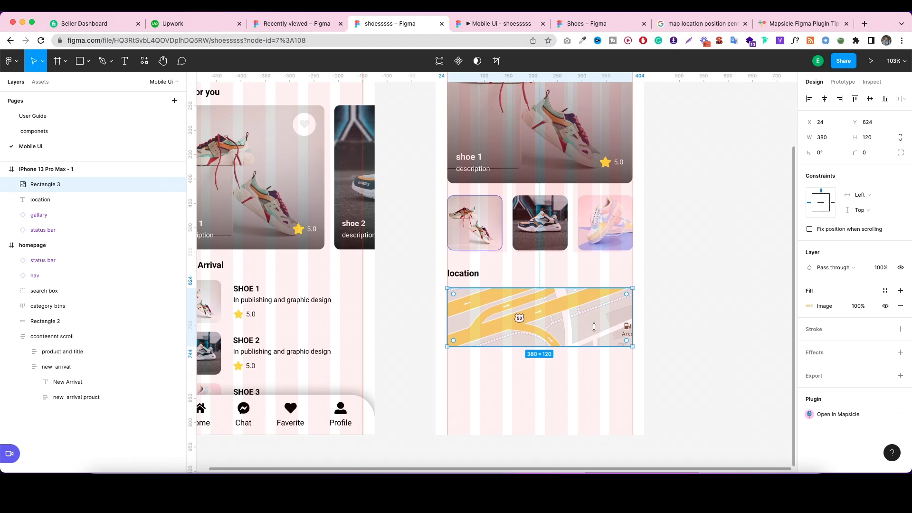
scroll(553, 318, "down", 3)
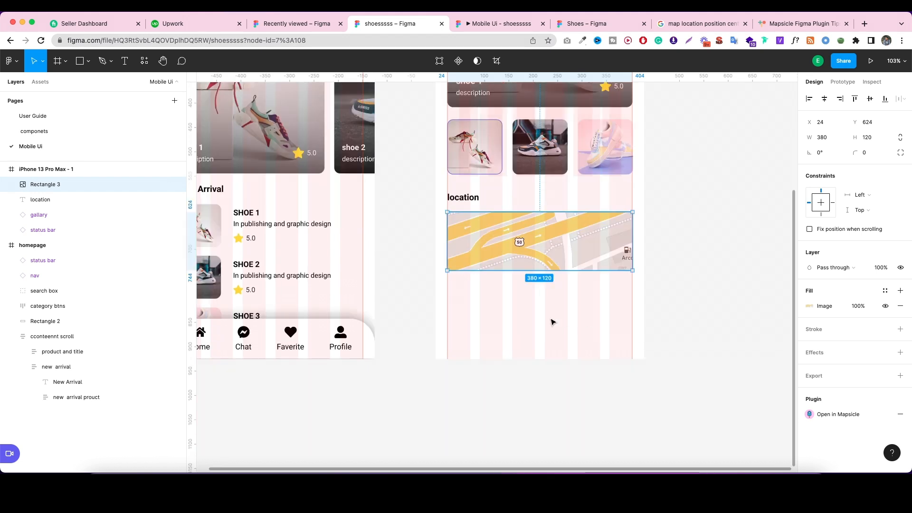
left_click(463, 198)
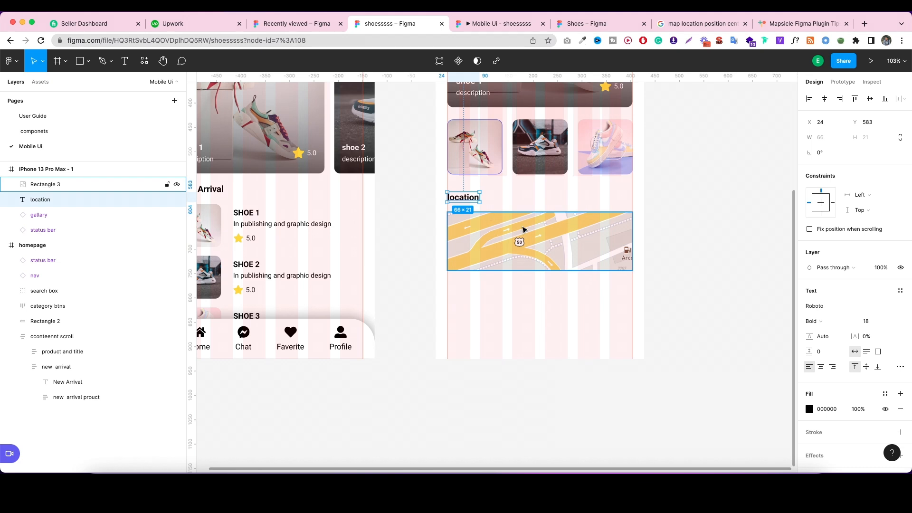
left_click(523, 231)
left_click(162, 200)
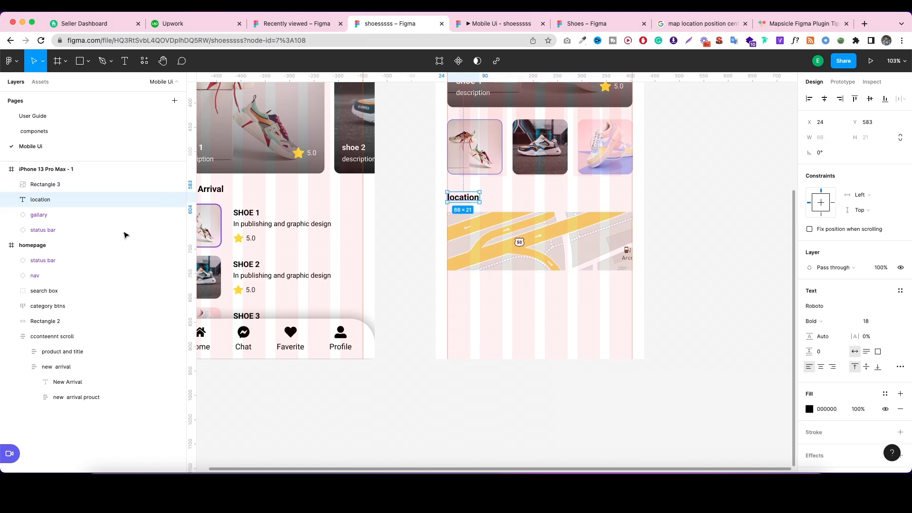
left_click(50, 185)
double_click(50, 186)
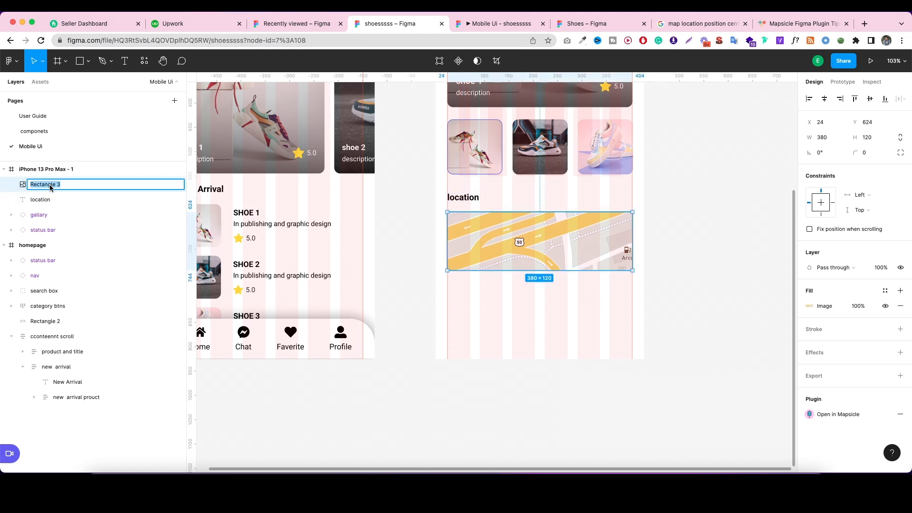
type("map")
Combine the location heading and the map in a vertical auto layout with a spacing of 18.
left_click(71, 199)
left_click(60, 185, "shift")
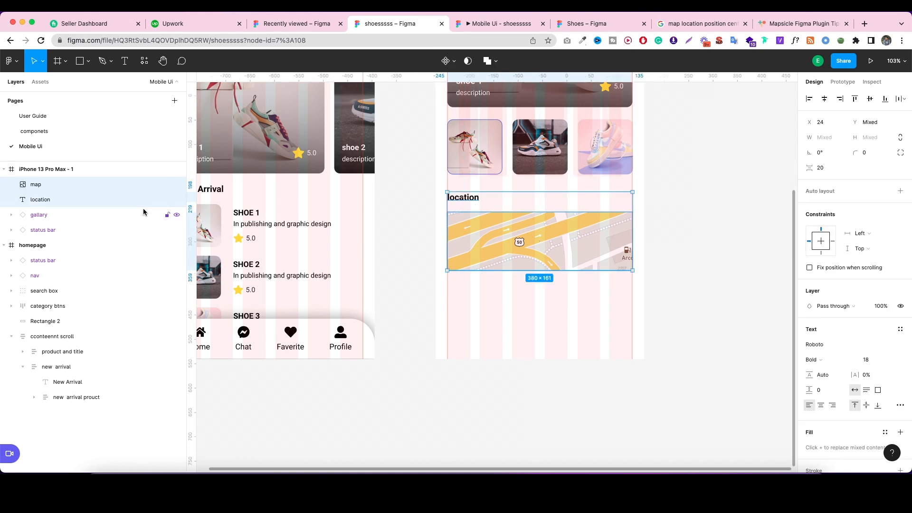
key("shift+a")
left_click(826, 253)
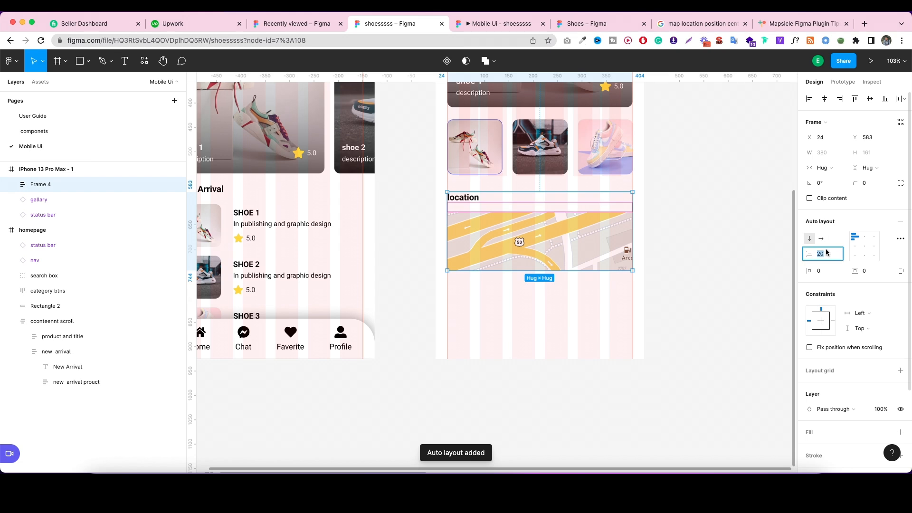
key("Down")
key("Down")
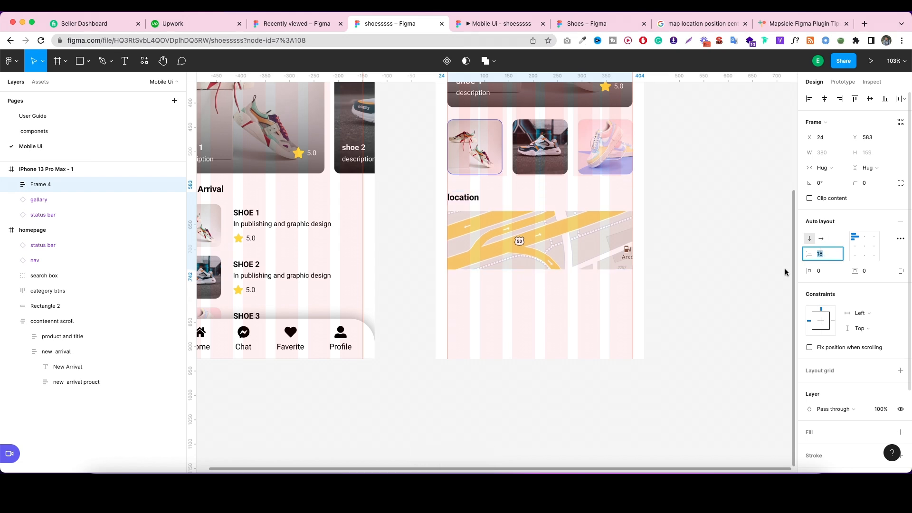
left_click(694, 262)
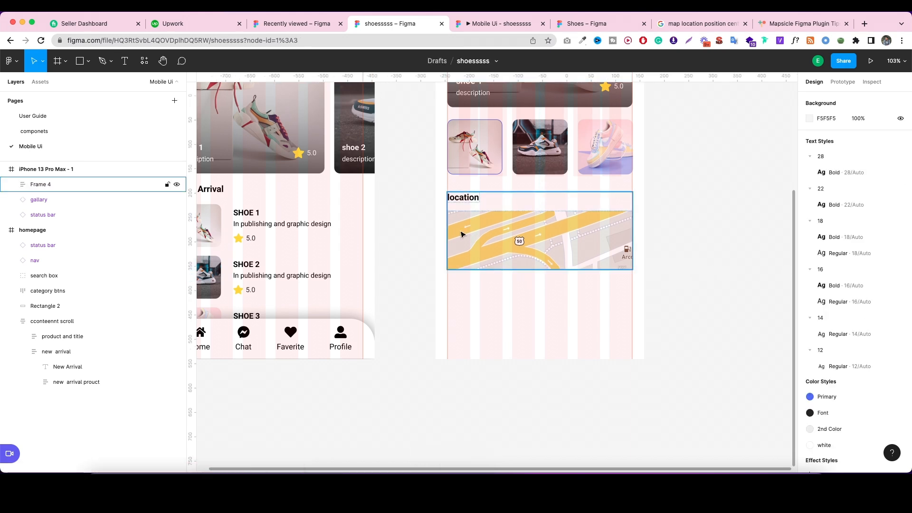
Duplicate the location heading below the map at Y 760 and change the copy's text to "Descriptipon".
left_click(469, 198)
left_click(470, 199)
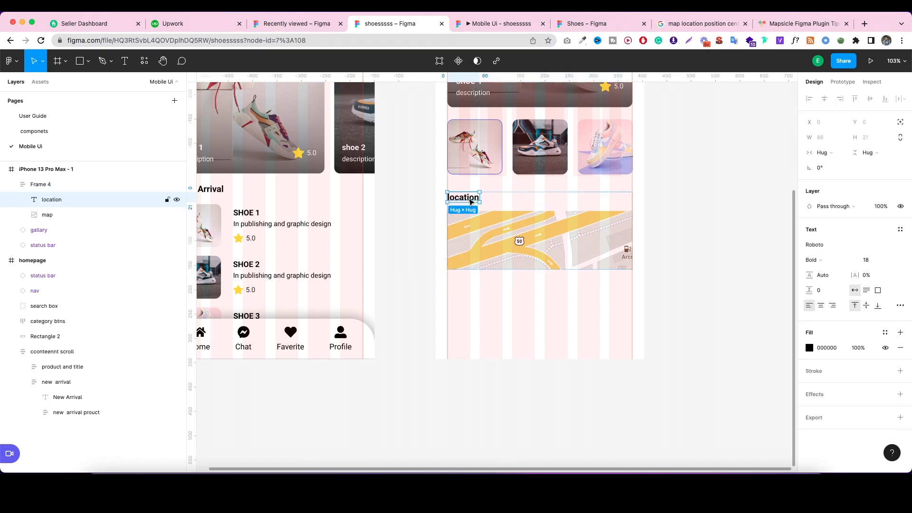
left_click_drag(470, 200, 472, 287)
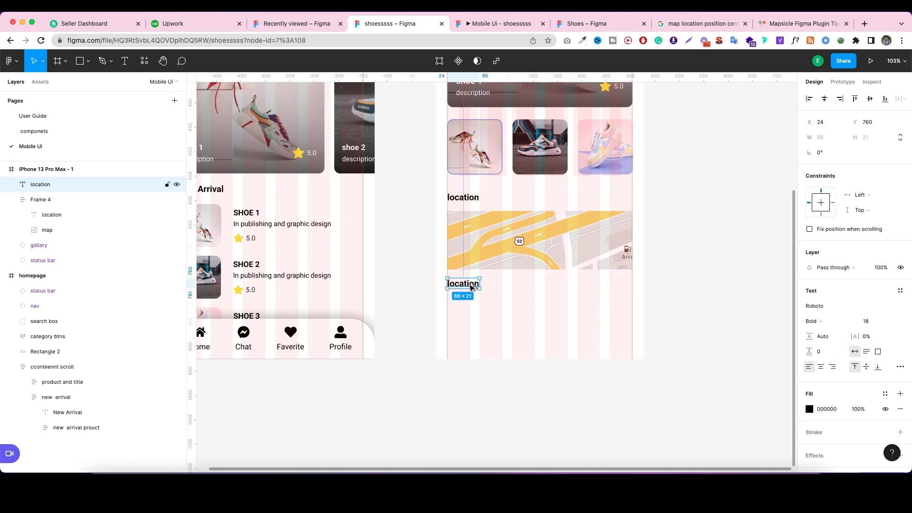
left_click(580, 25)
left_click(405, 23)
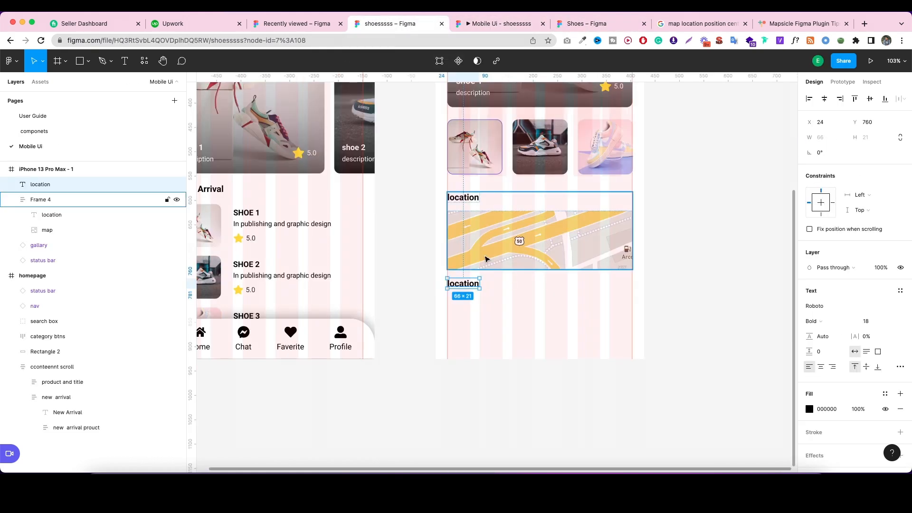
double_click(467, 283)
type("De")
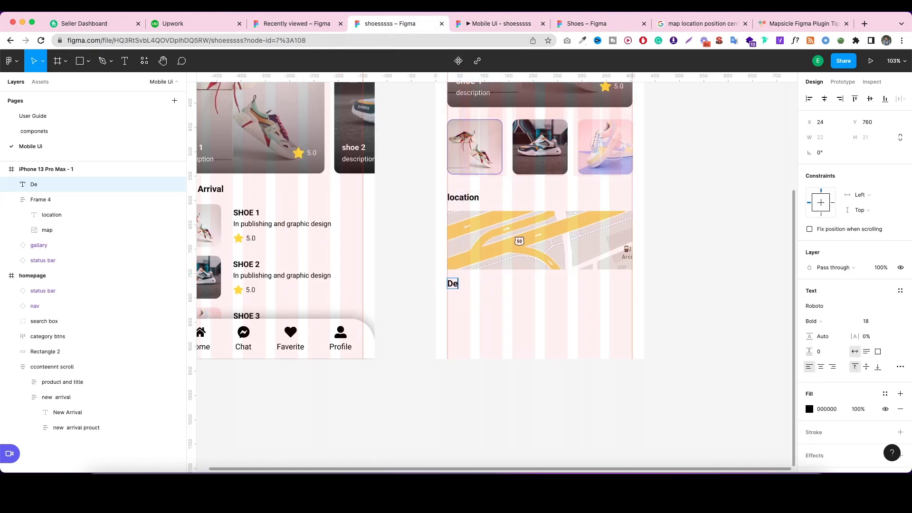
type("scriptipon")
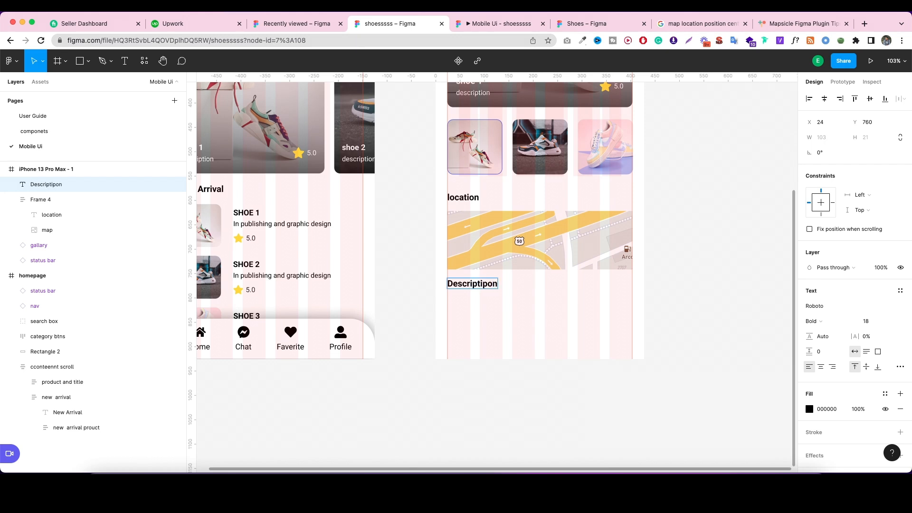
Correct the heading below the map to "Description" and duplicate it underneath at about Y 807.
double_click(475, 284)
type("Des")
key("Escape")
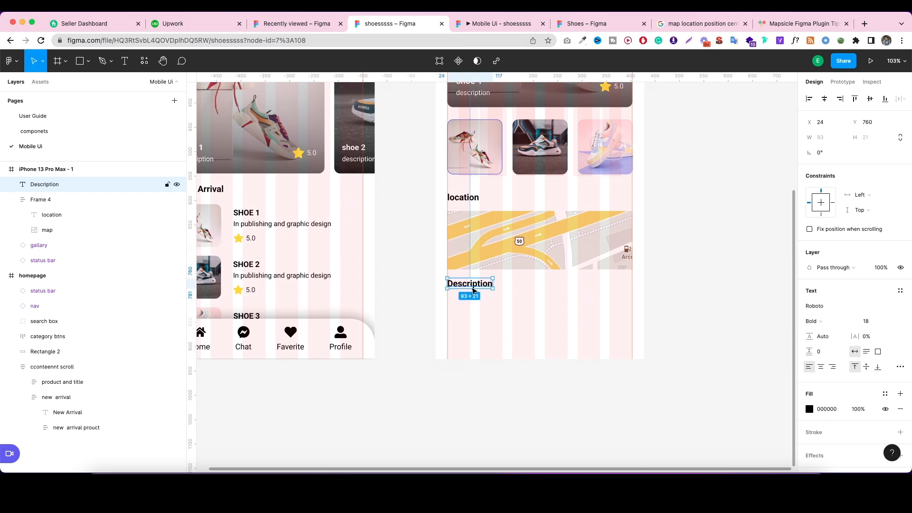
left_click_drag(473, 290, 477, 319)
Copy the description paragraph from the Shoes file and paste it over the duplicated heading's text in the shoesssss file.
left_click(487, 27)
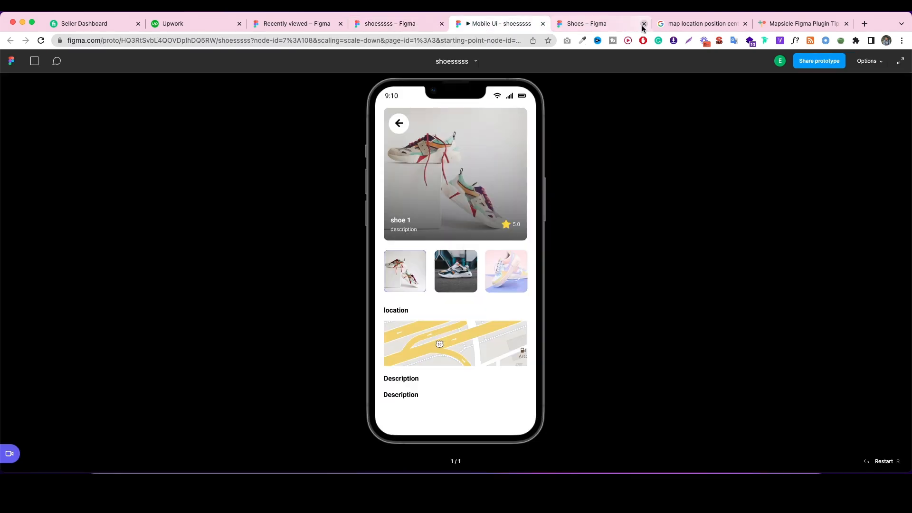
left_click(679, 24)
left_click(582, 24)
left_click(467, 306)
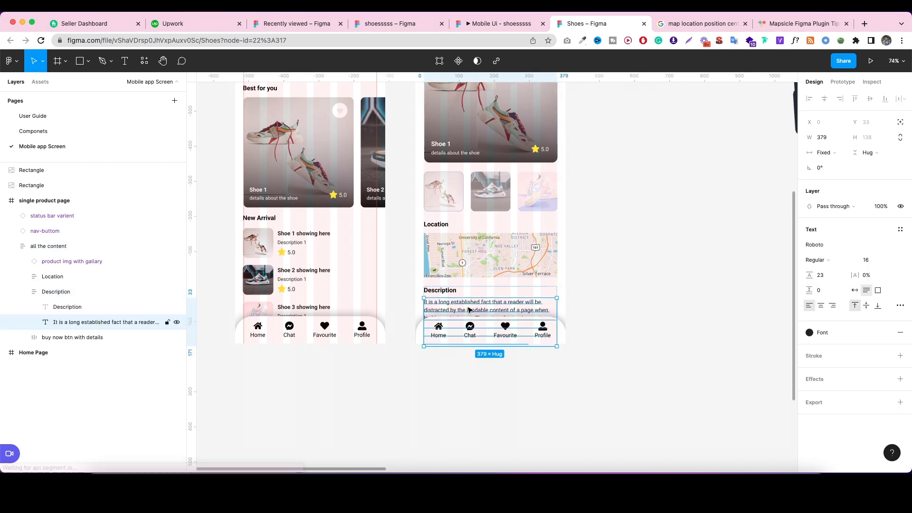
left_click(412, 23)
left_click(306, 24)
left_click(402, 27)
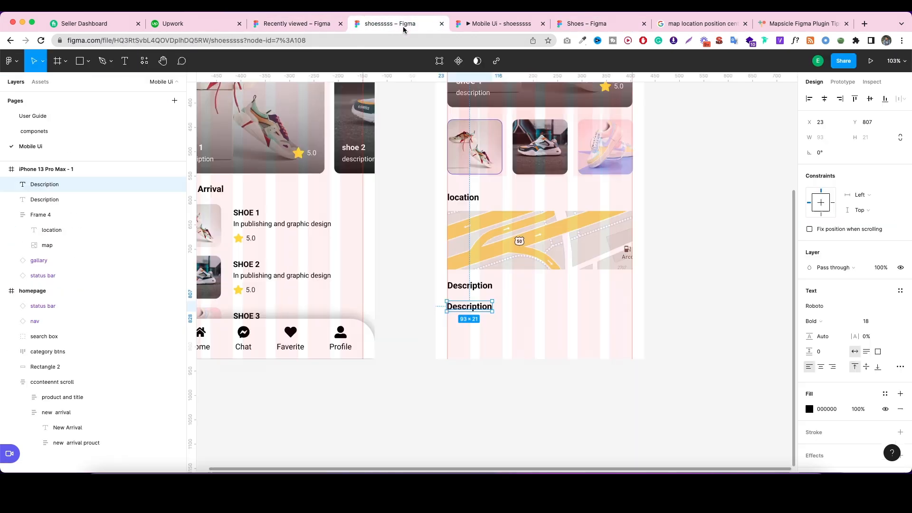
double_click(479, 309)
key("super+v")
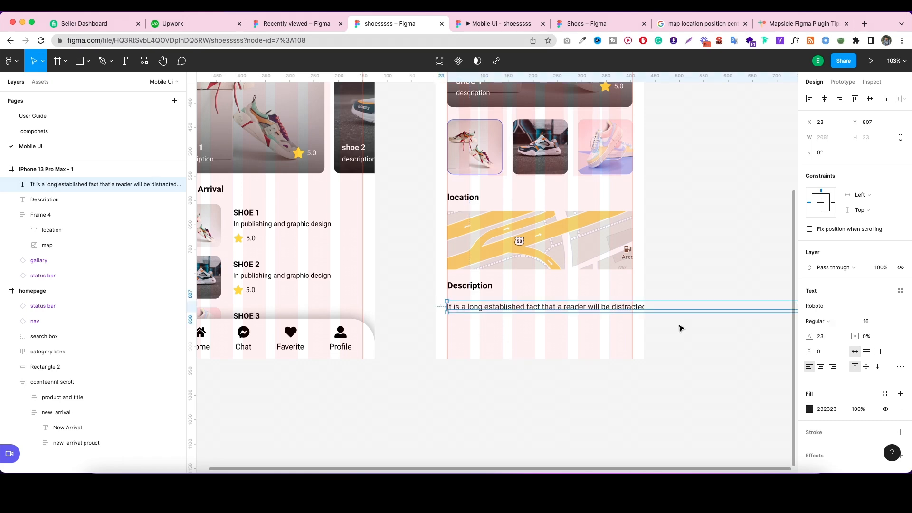
Place the description paragraph at X 24, Y 794 with a width of 380, and extend the product screen frame's height to 1120.
left_click_drag(445, 306, 465, 321)
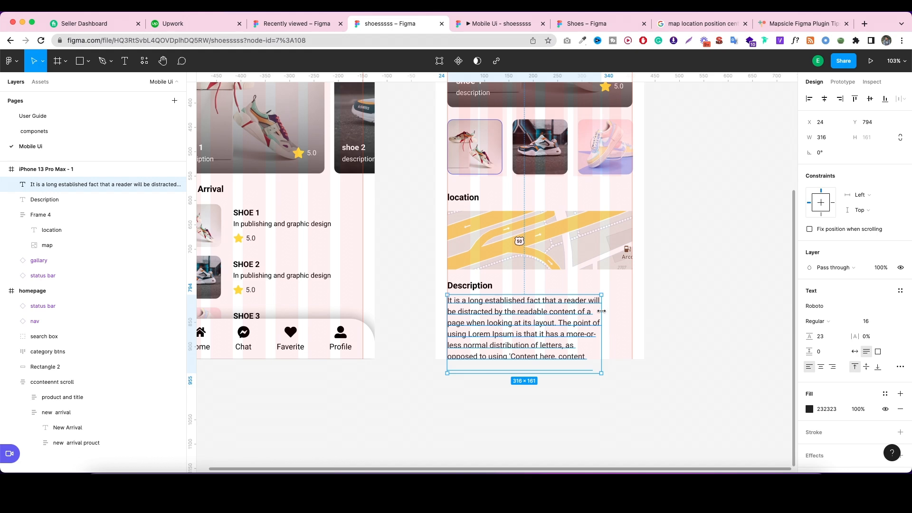
left_click_drag(602, 311, 631, 312)
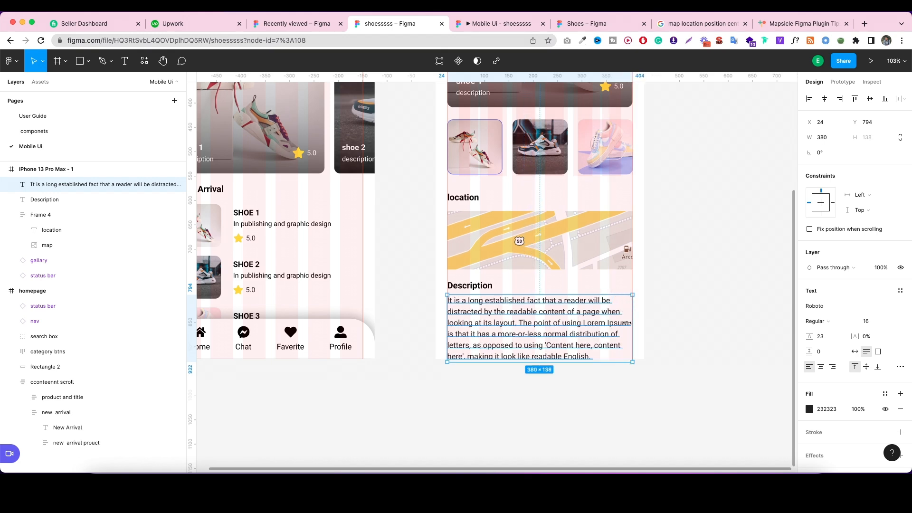
left_click(102, 171)
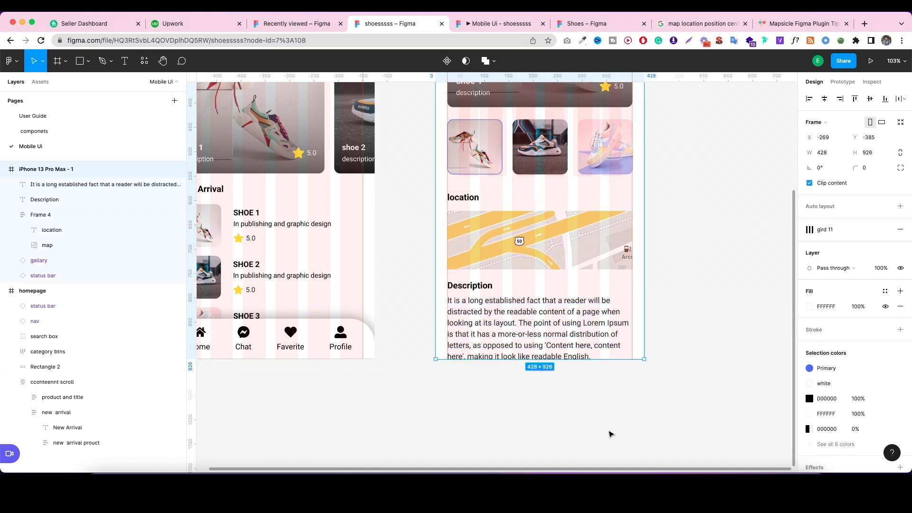
left_click_drag(613, 361, 613, 454)
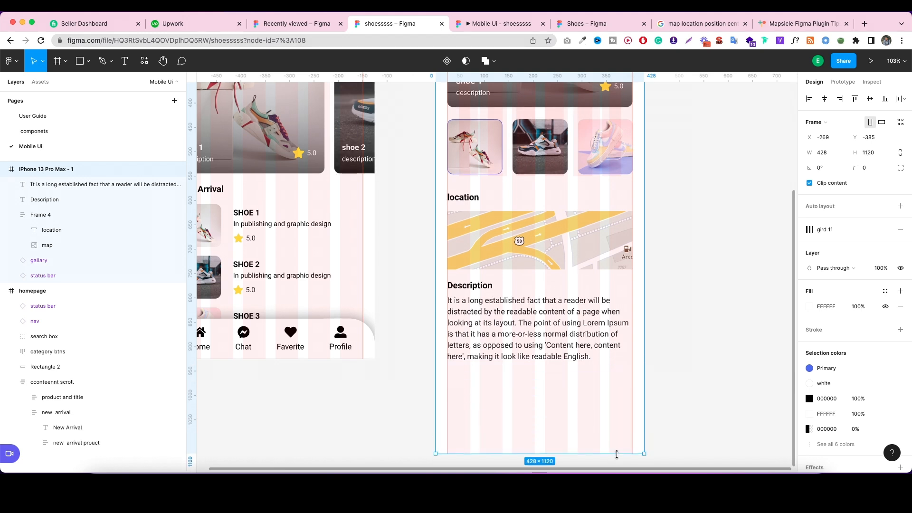
Combine the Description heading and its paragraph in a vertical auto layout with spacing 9 and name it "descriptipons".
scroll(682, 356, "down", 3)
left_click(532, 252)
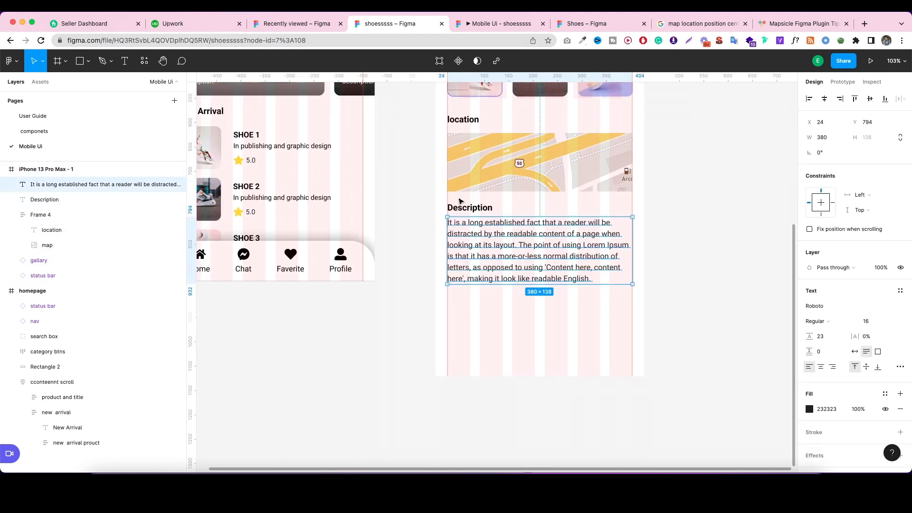
left_click(484, 213, "shift")
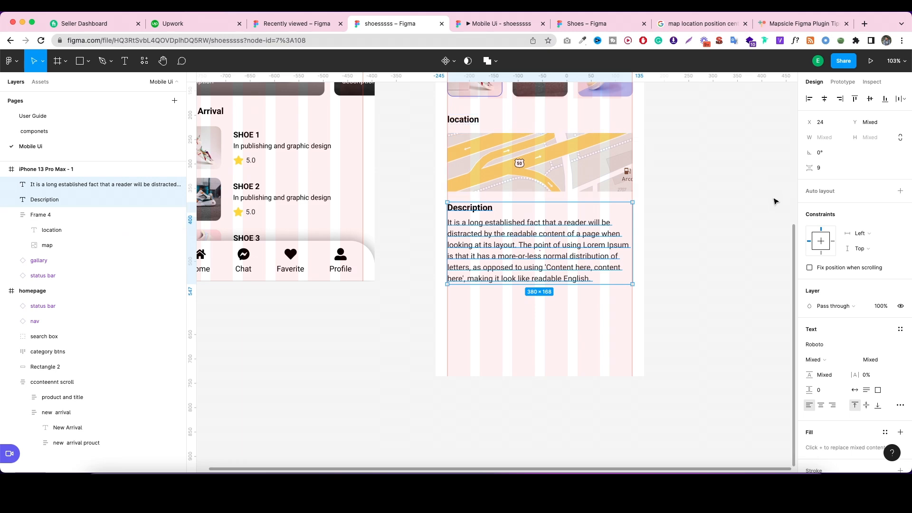
key("shift+a")
double_click(58, 186)
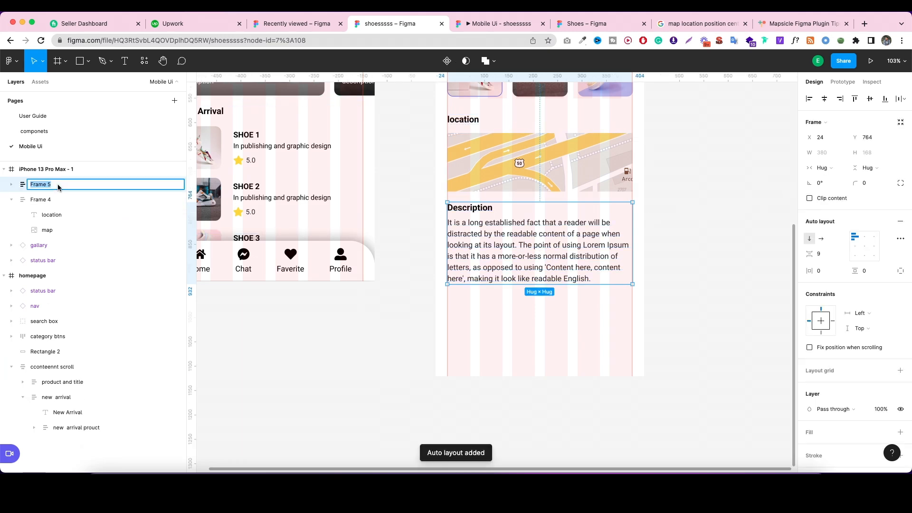
type("descripti")
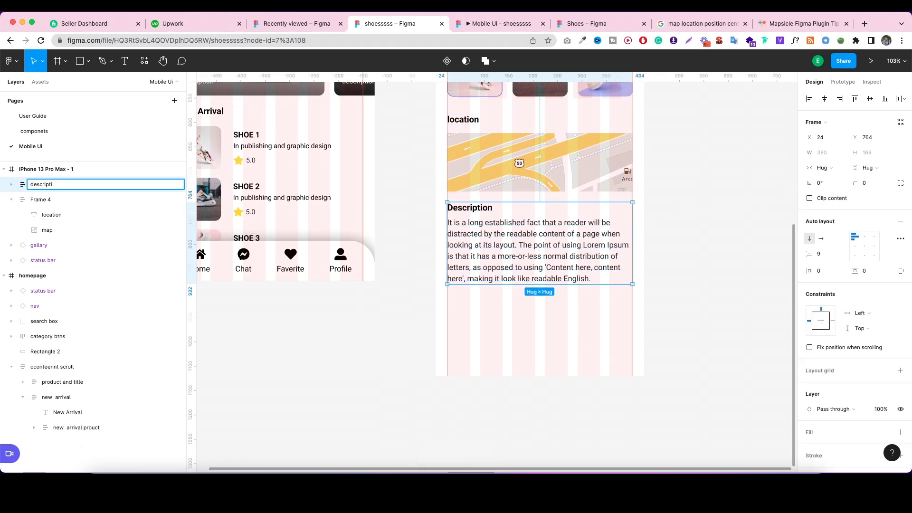
type("pons")
Rename the auto layout holding the location heading and map as "location", and move the description group to Y 766.
double_click(50, 202)
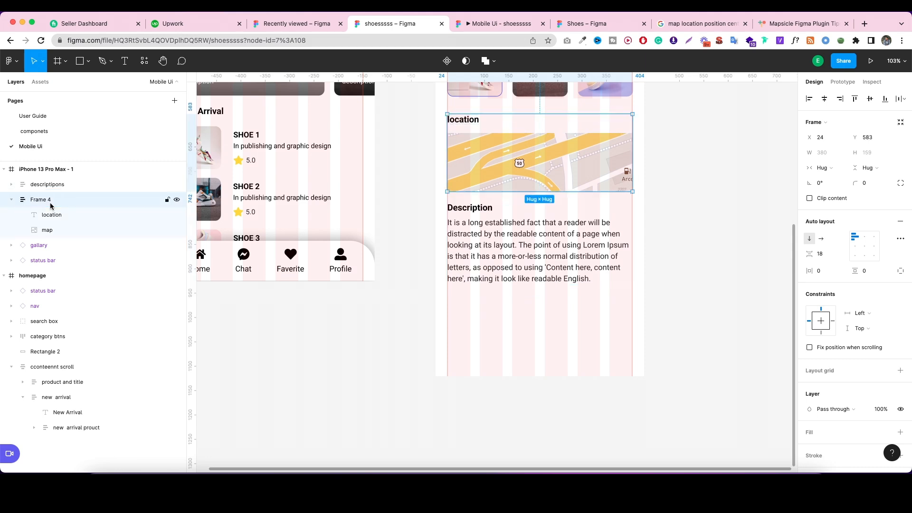
double_click(61, 190)
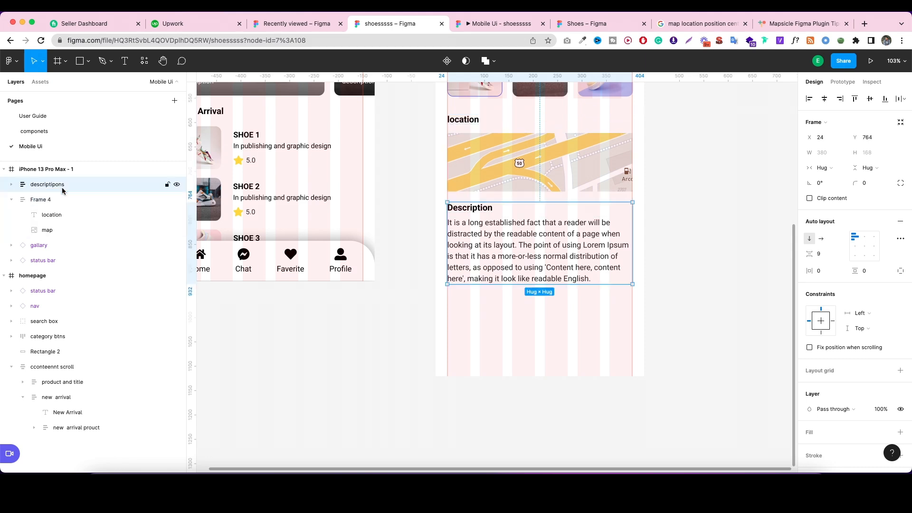
left_click(63, 205)
double_click(63, 204)
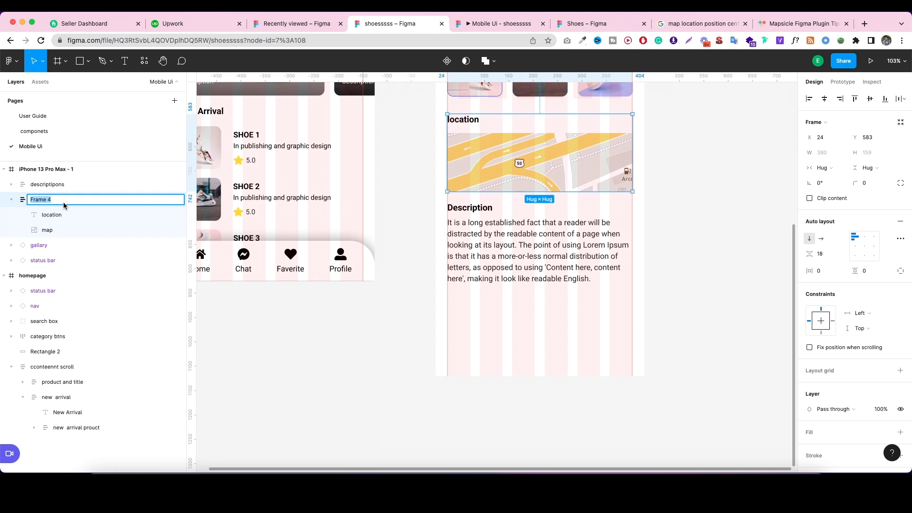
type("locations")
key("BackSpace")
left_click(267, 360)
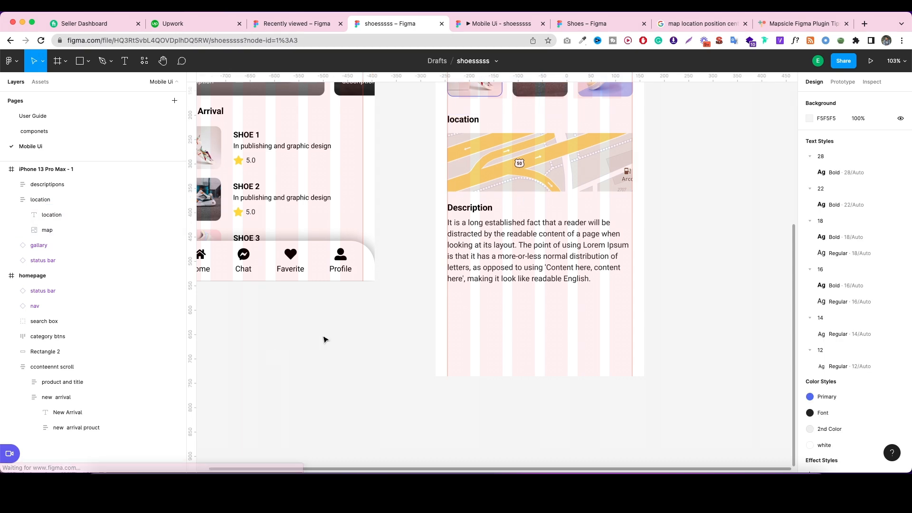
left_click(527, 234)
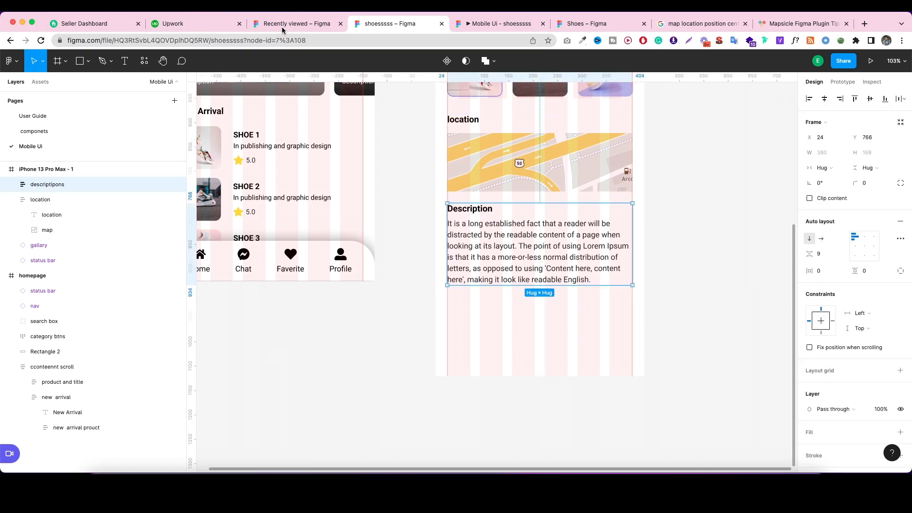
In the Shoes file, turn off content clipping on the single product page and select the price card with the Buy now button.
left_click(589, 29)
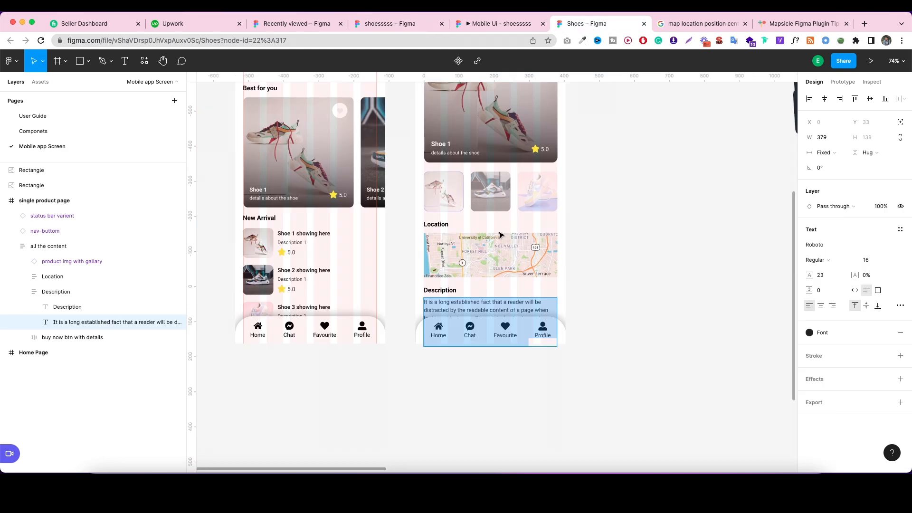
left_click(29, 201)
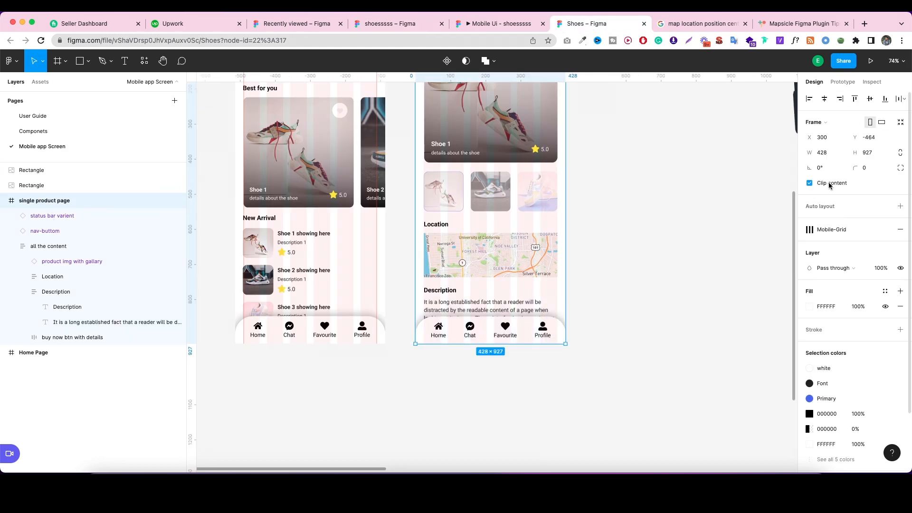
left_click(809, 183)
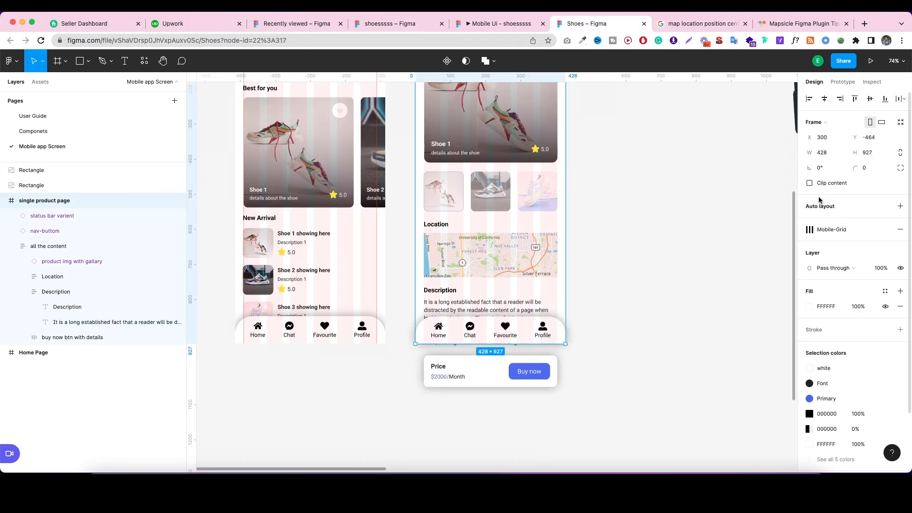
left_click(494, 378)
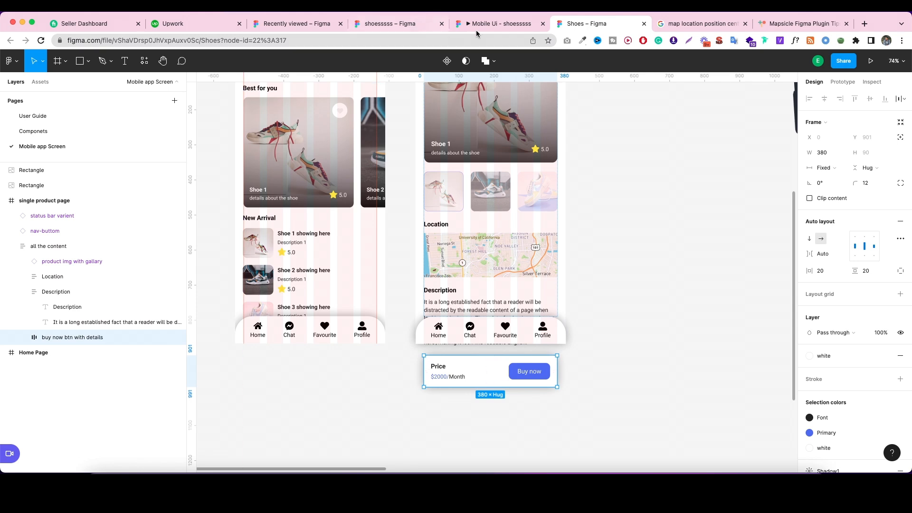
Back in the shoesssss file, draw a 380 × 90 rectangle below the description at X 24, Y 968.
left_click(383, 25)
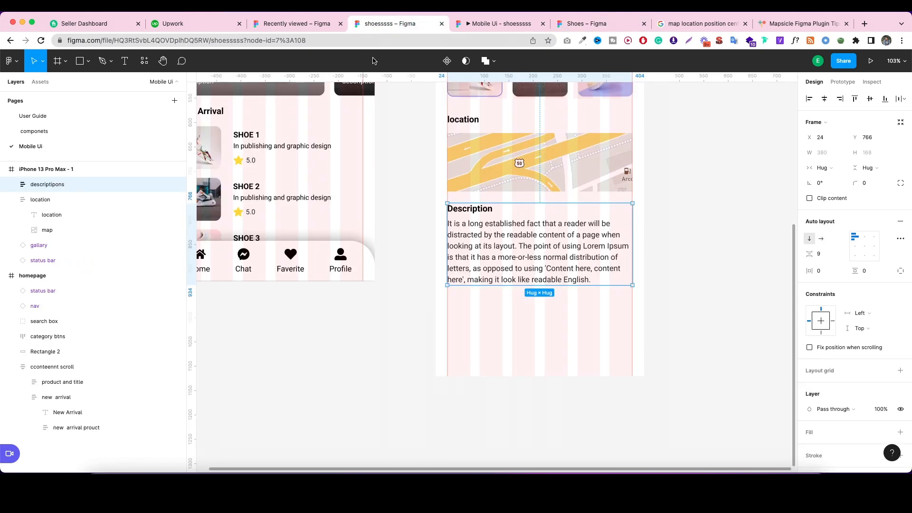
scroll(285, 190, "down", 3)
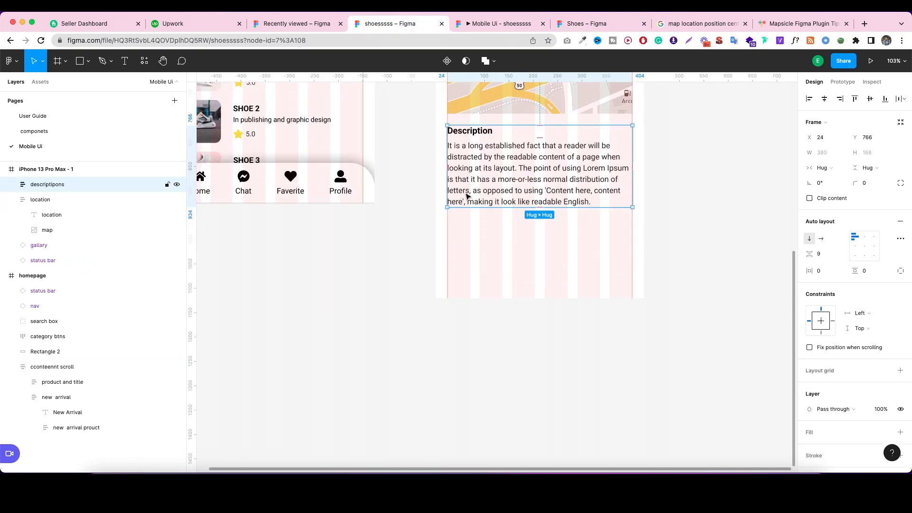
left_click(87, 63)
left_click(76, 95)
left_click(89, 62)
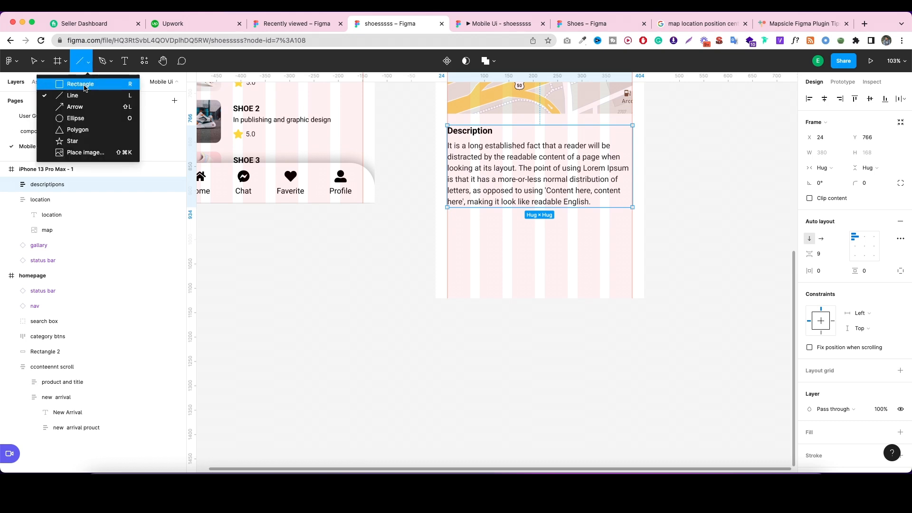
left_click(85, 89)
left_click_drag(447, 224, 633, 270)
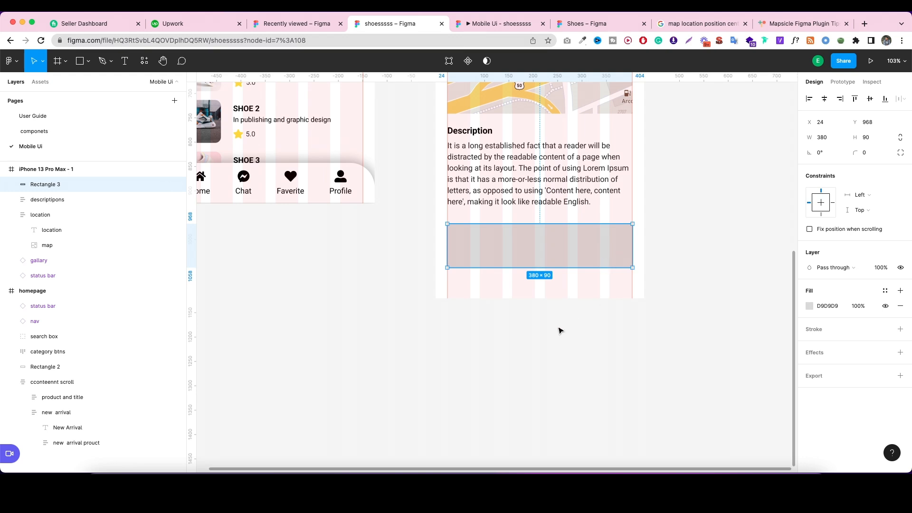
left_click(531, 340)
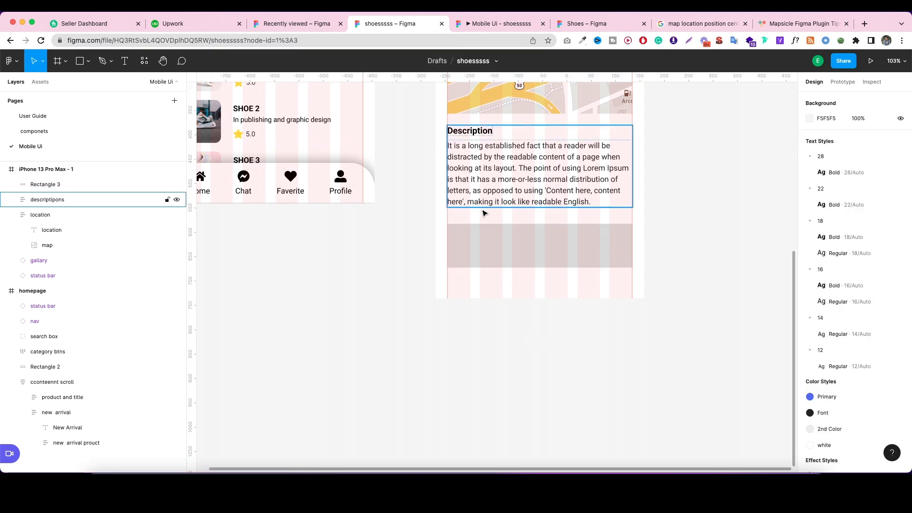
Add the text "price" on the new rectangle at about X 82, Y 997, following the price card in the Shoes file.
key("t")
left_click(480, 249)
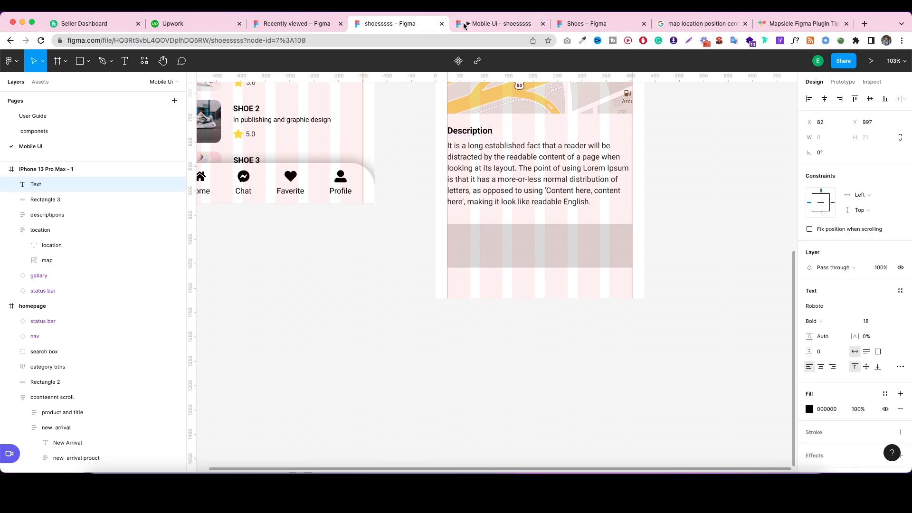
left_click(573, 28)
left_click(423, 27)
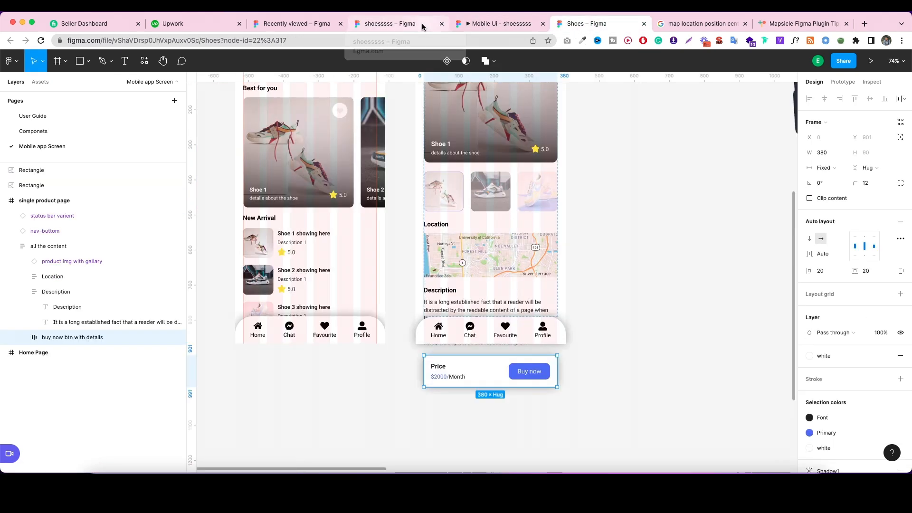
type("price")
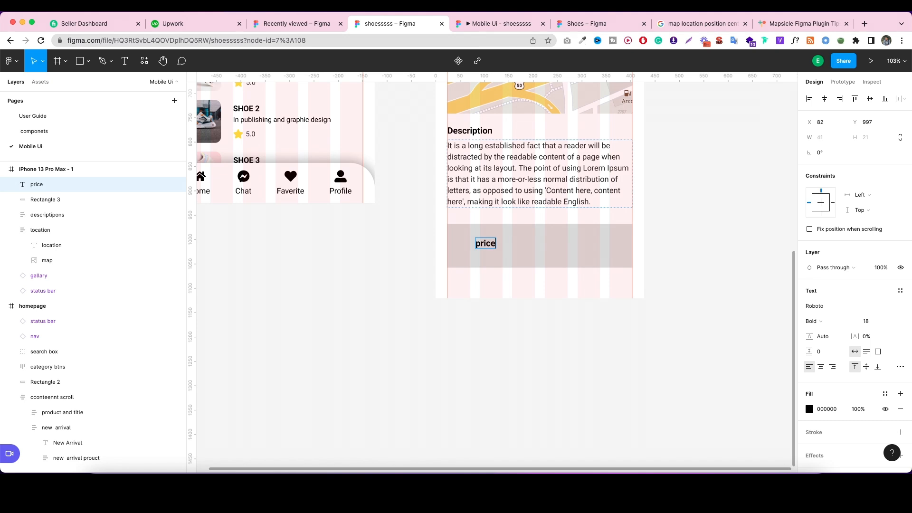
key("Escape")
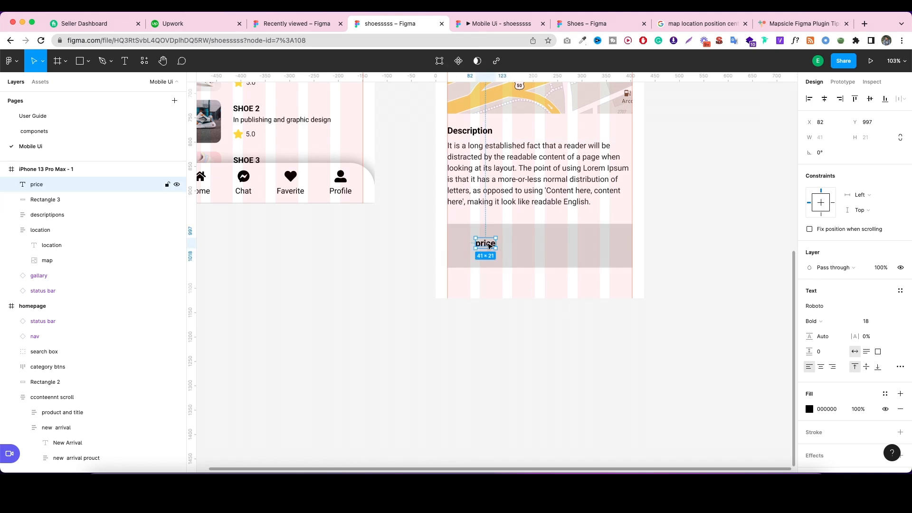
Change the price label's text to "Price" and apply the 16/Bold text style to it.
double_click(480, 244)
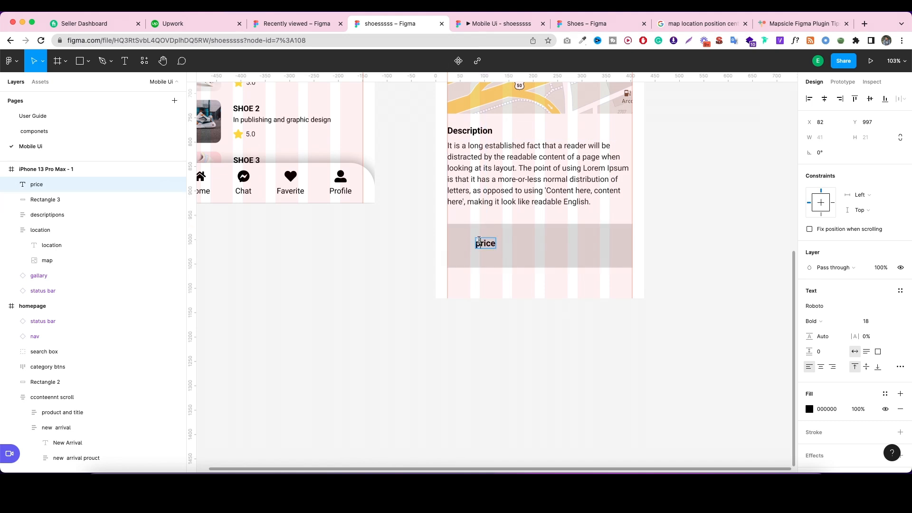
type("Price")
key("Escape")
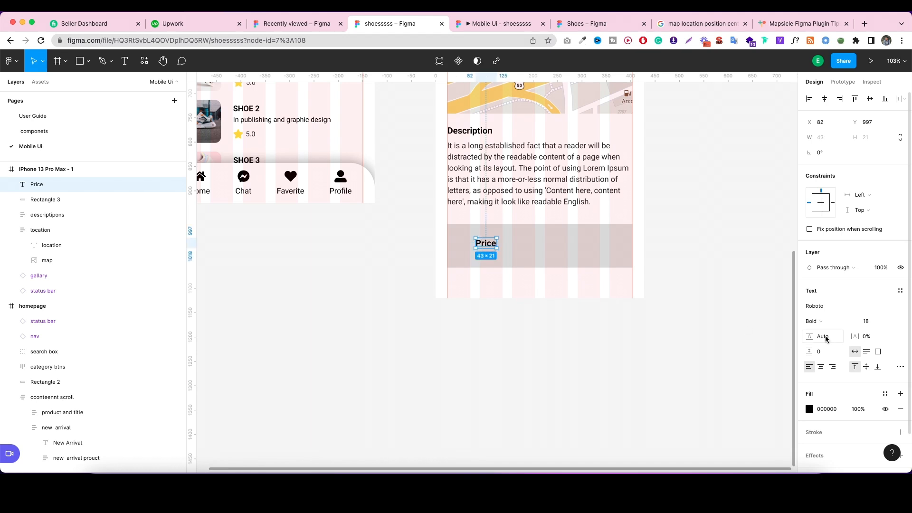
left_click(900, 291)
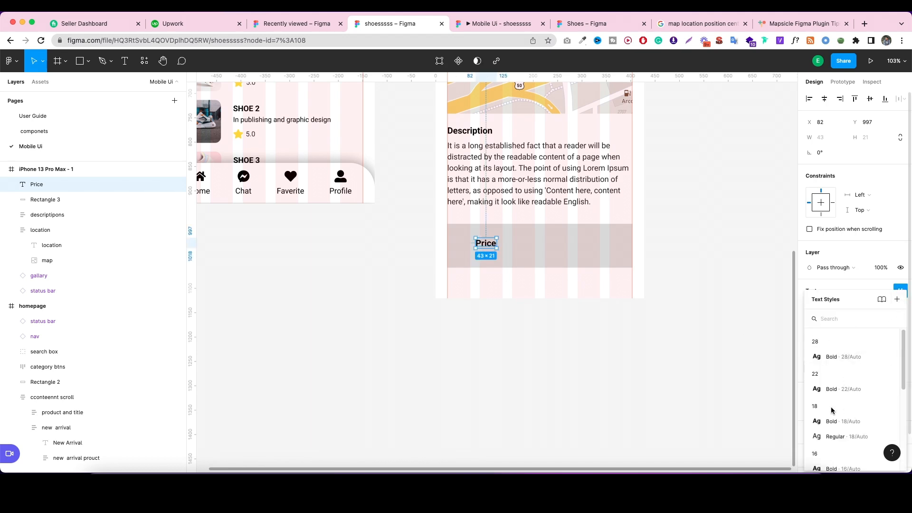
left_click(836, 454)
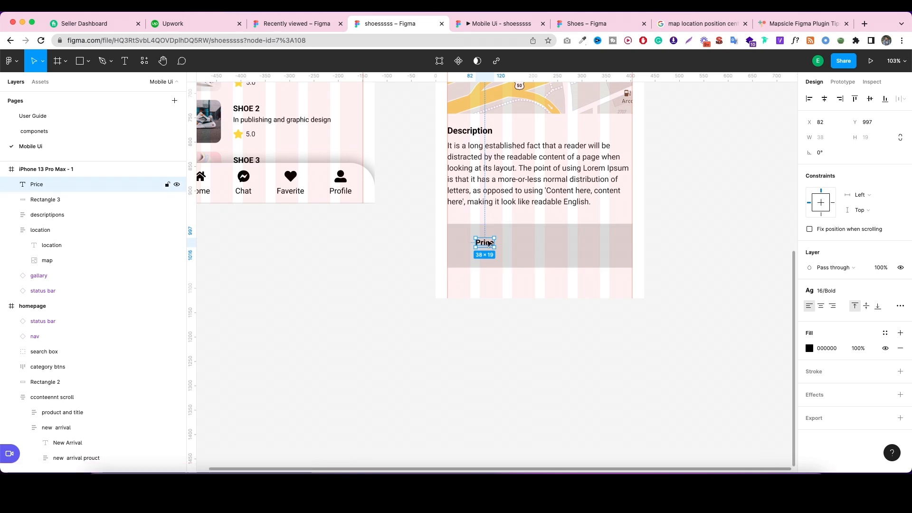
Duplicate the Price label just below itself, change the copy's text to "599$", and place it at about X 63, Y 1023.
mouse_move(488, 244)
left_mouse_down()
mouse_move(476, 243)
mouse_move(476, 256)
left_mouse_up()
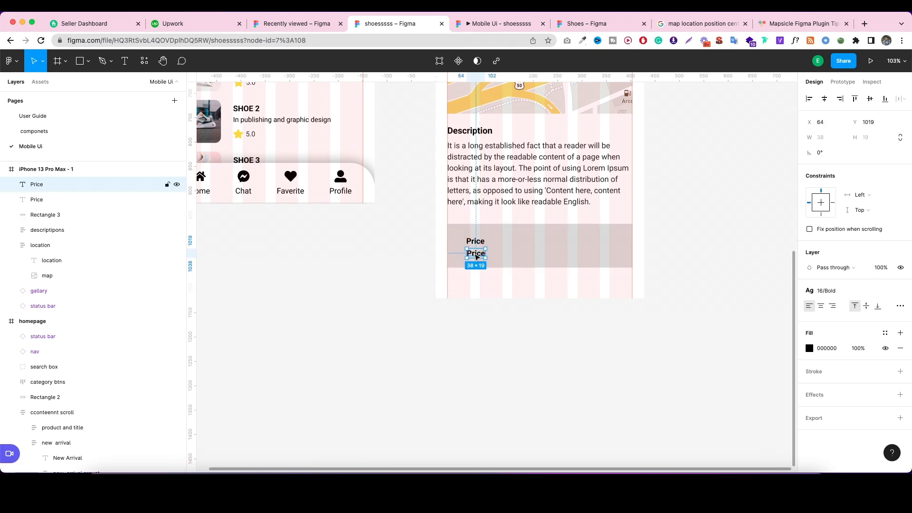
double_click(474, 253)
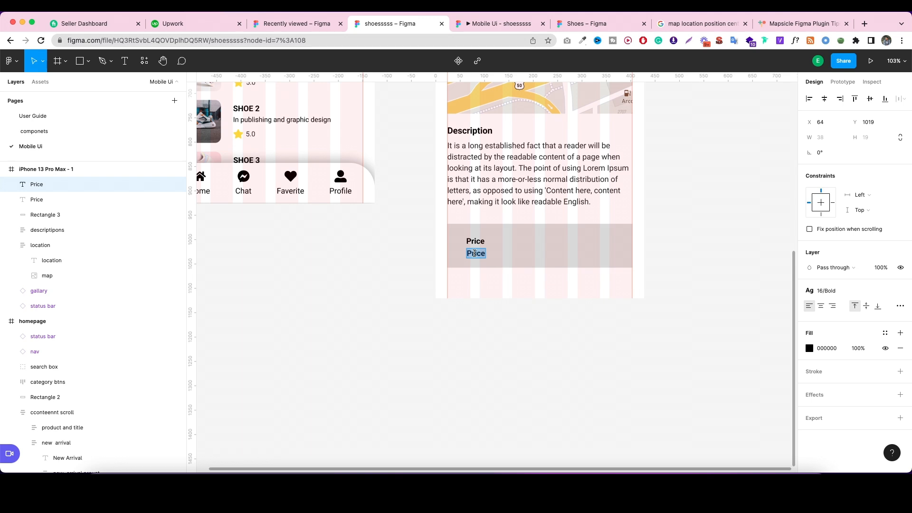
type("599$")
key("Escape")
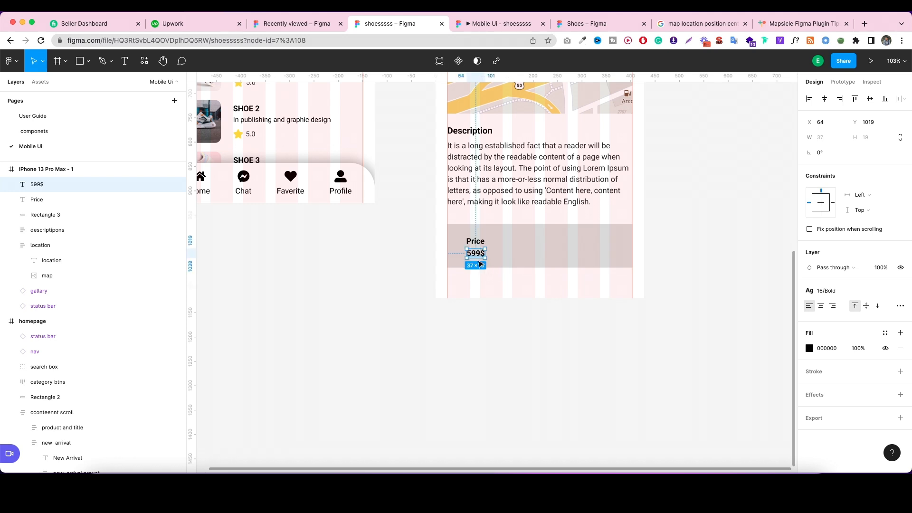
left_click_drag(478, 257, 477, 261)
scroll(580, 214, "up", 1)
scroll(576, 216, "down", 10)
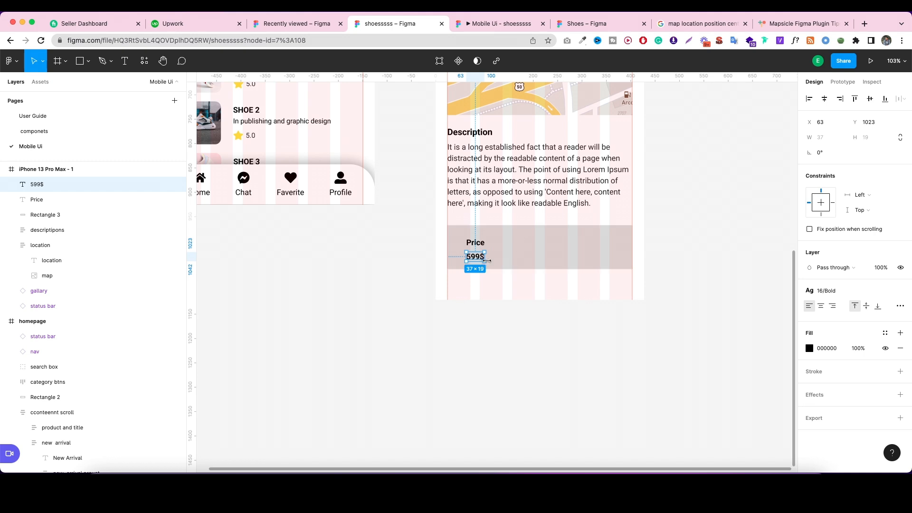
left_click(505, 287)
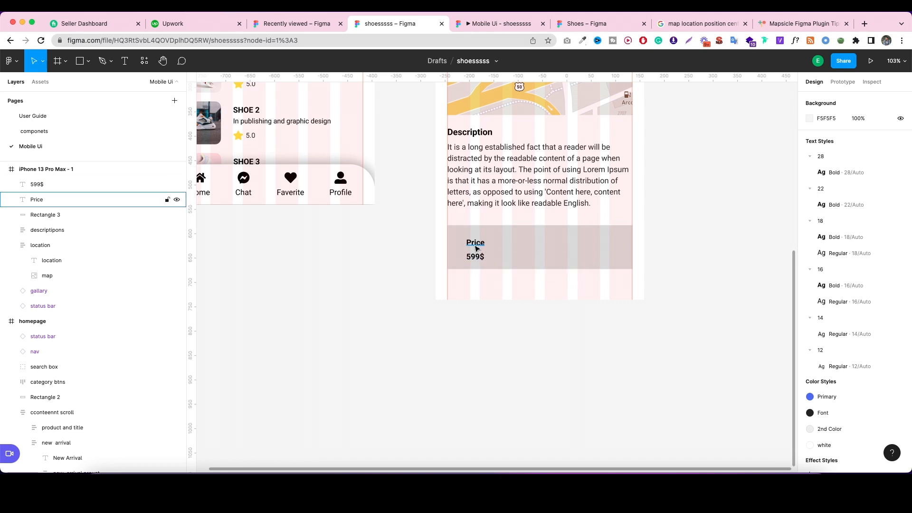
Duplicate the Price label to the card's right side at about X 278, Y 1008, and change the copy's text to "Buy now".
left_click(477, 247)
left_click_drag(477, 247, 580, 249)
double_click(580, 249)
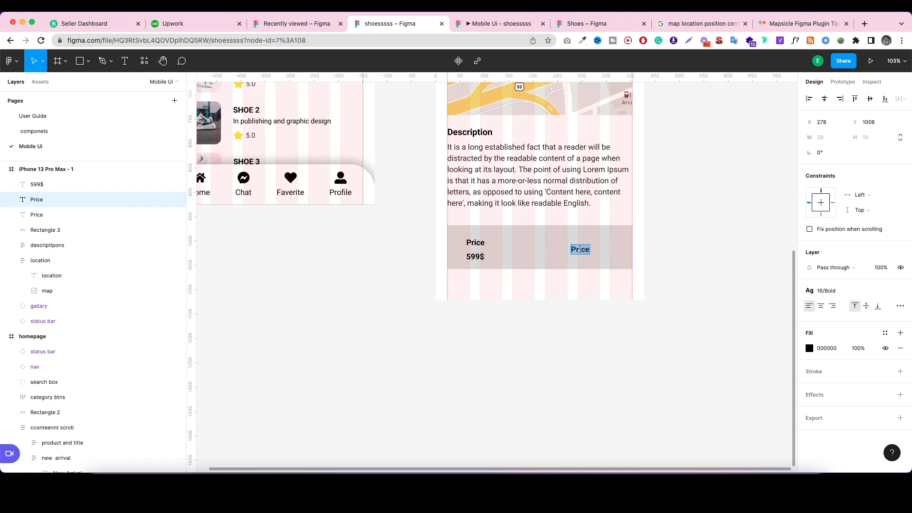
type("bU")
key("BackSpace")
key("BackSpace")
key("BackSpace")
key("BackSpace")
key("BackSpace")
key("BackSpace")
type("Buy now")
key("Escape")
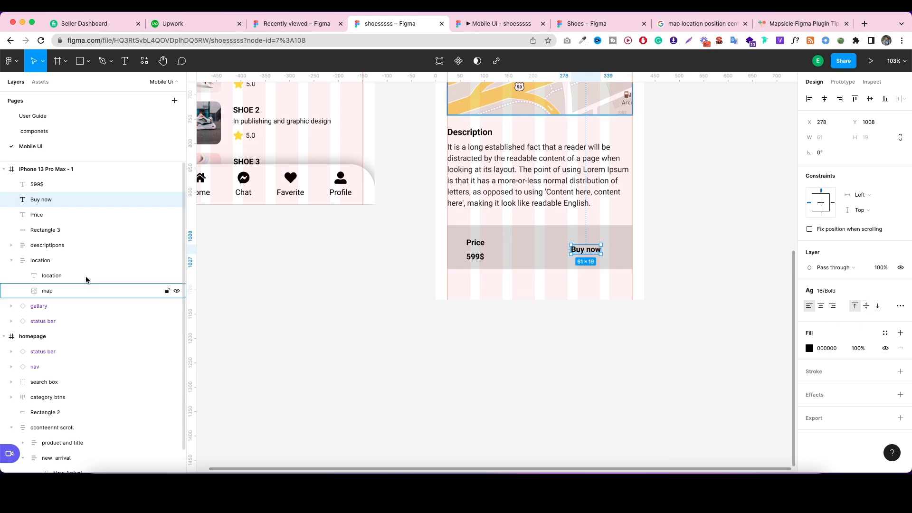
Turn the Buy now text into an auto-layout button with the white color style on its text and a Primary fill.
key("shift+a")
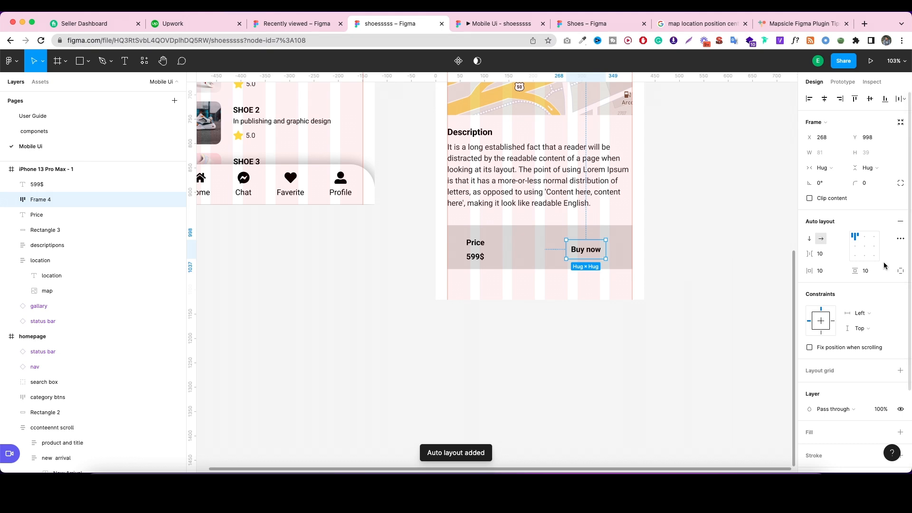
scroll(885, 285, "down", 4)
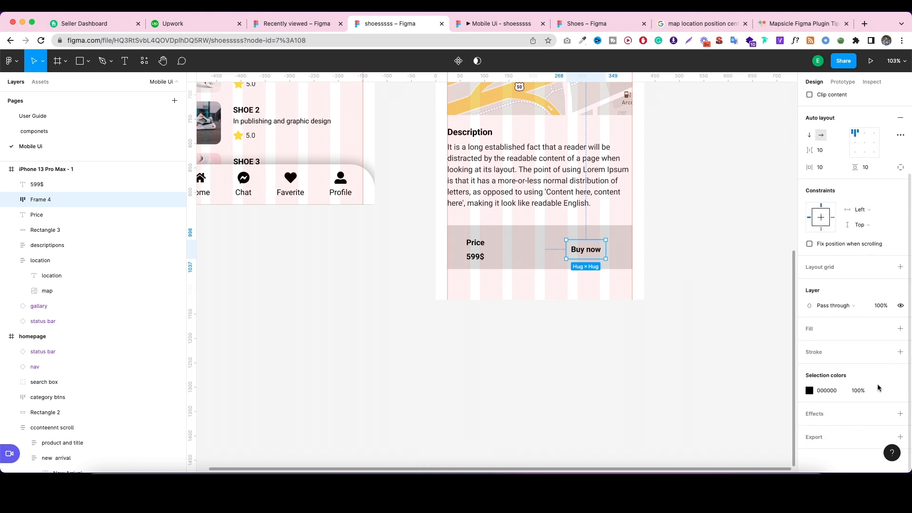
left_click(892, 390)
left_click(709, 370)
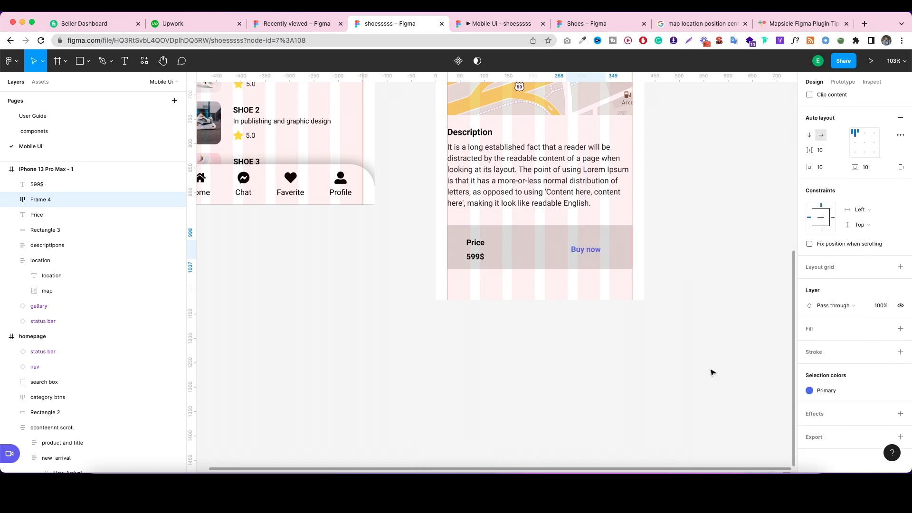
left_click(884, 391)
left_click(884, 390)
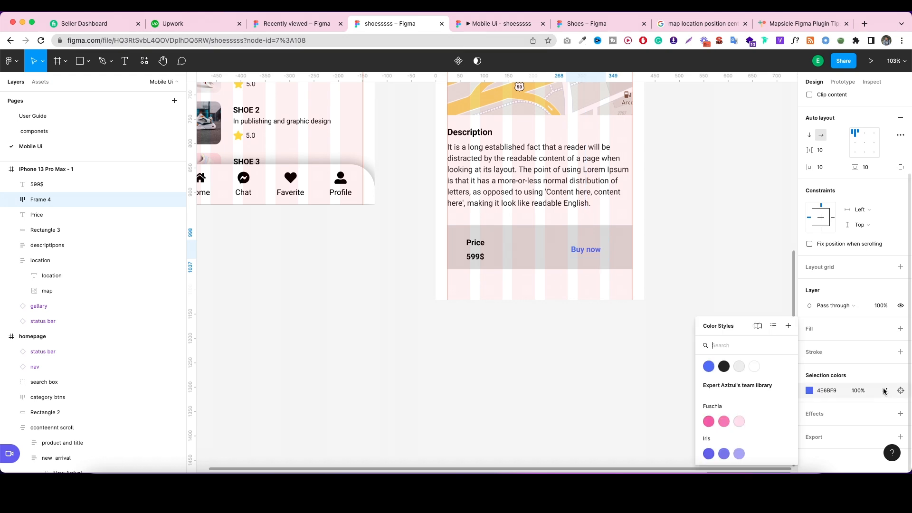
left_click(754, 367)
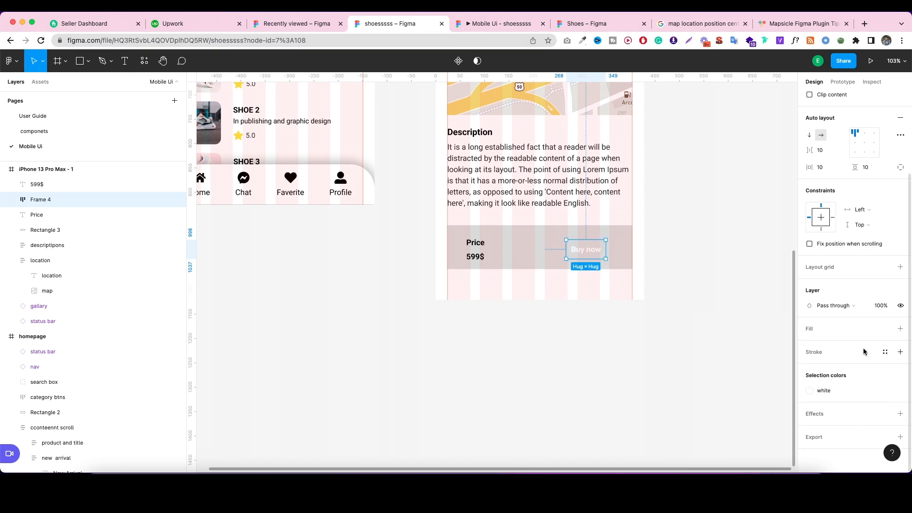
left_click(885, 328)
left_click(817, 372)
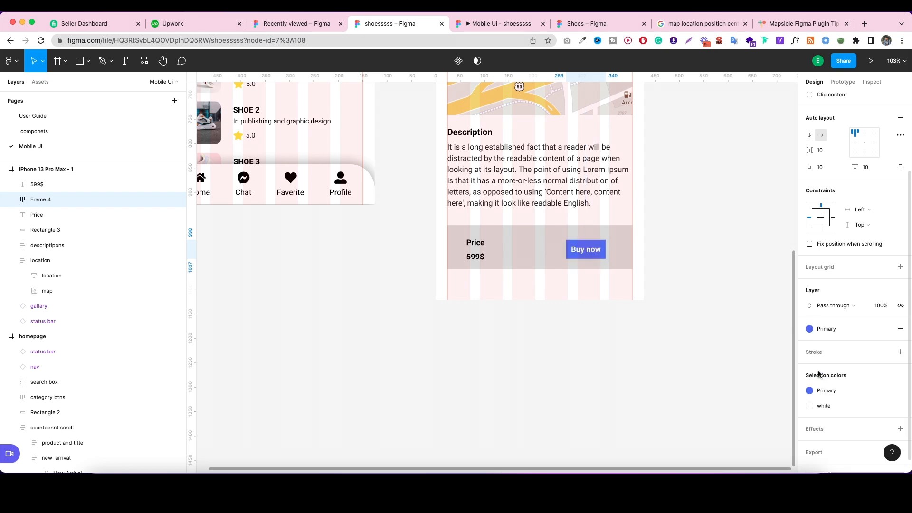
Set the Buy now button's horizontal padding to 16 and its vertical padding to 12.
left_click(827, 167)
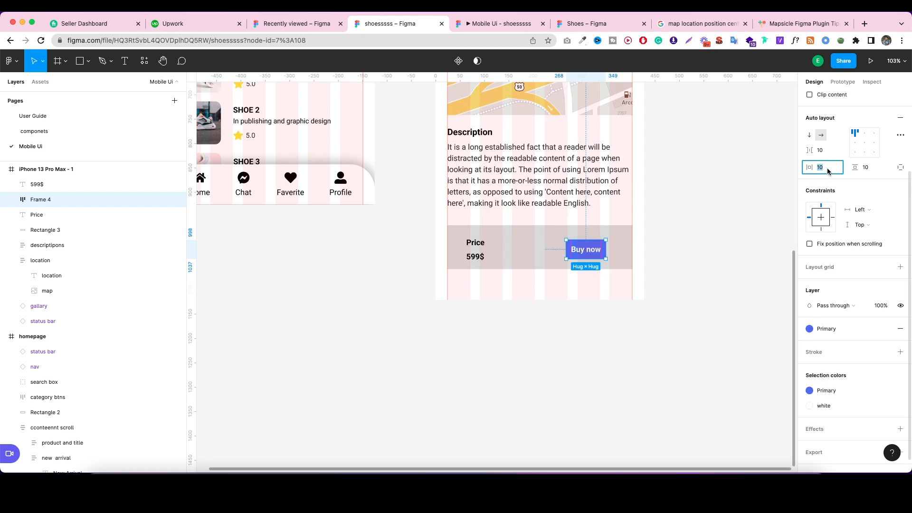
key("Up")
key("Up")
key("Up")
key("Up")
key("Up")
key("Up")
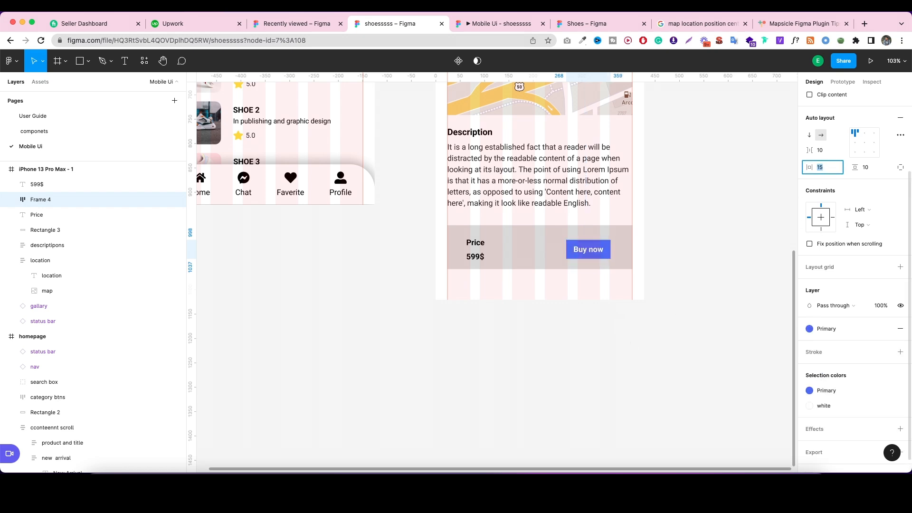
left_click(872, 167)
key("Up")
key("Up")
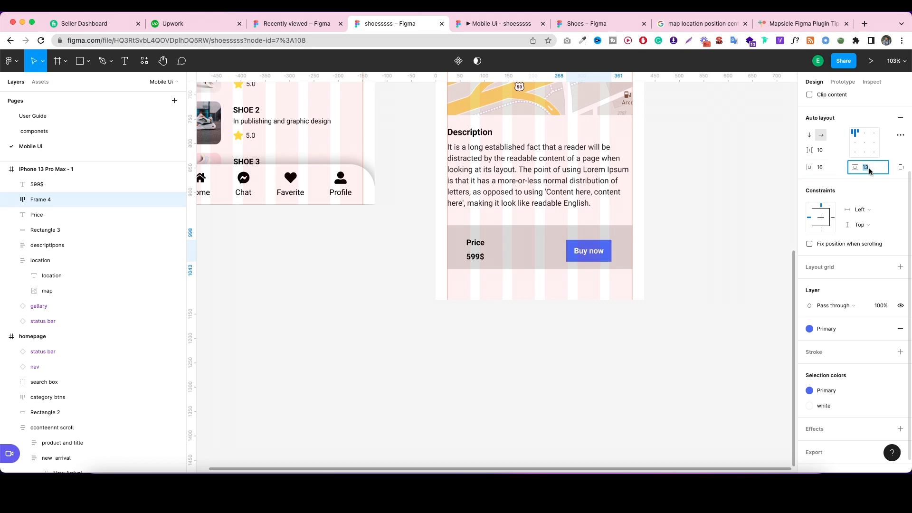
left_click(727, 205)
left_click(594, 250)
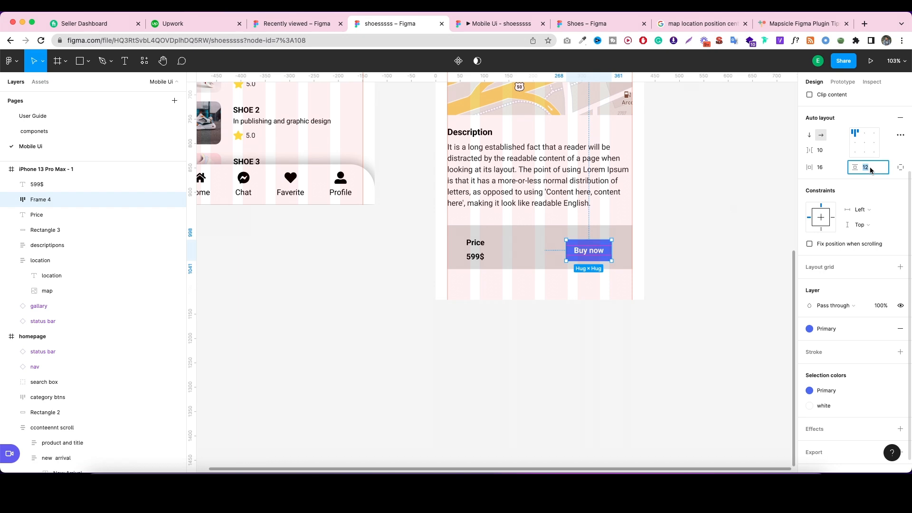
Round the Buy now button's corners to 12 and reposition it slightly up and to the right on the card.
left_click(871, 184)
key("Up")
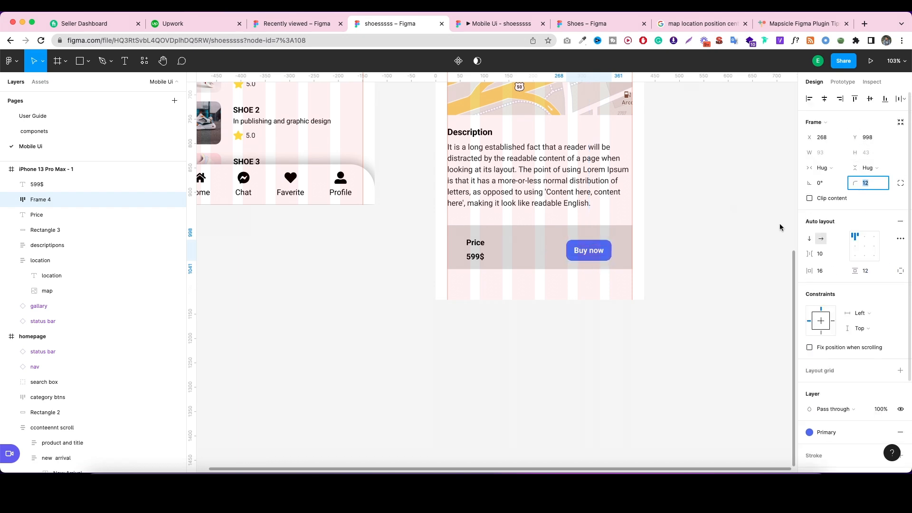
left_click(683, 238)
left_click(605, 253)
left_click_drag(604, 256, 606, 251)
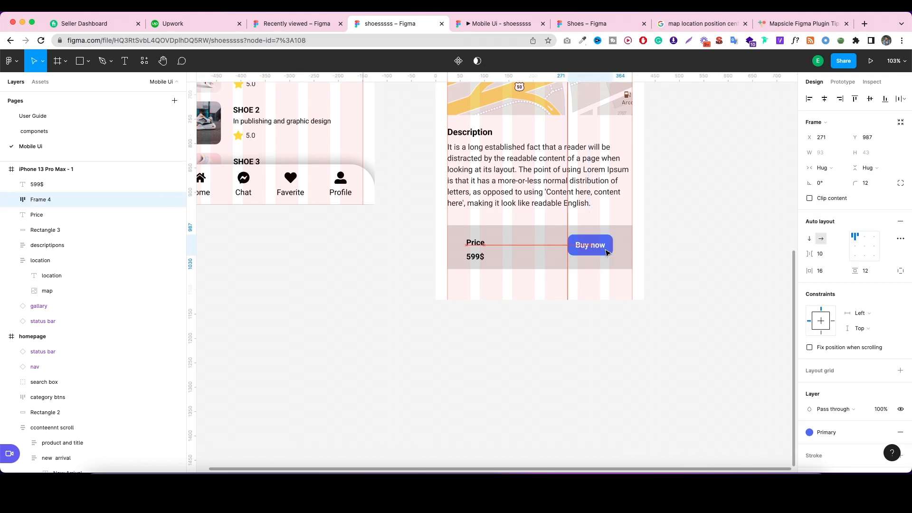
Apply the 16/Regular text style to the Buy now button's label.
double_click(602, 254)
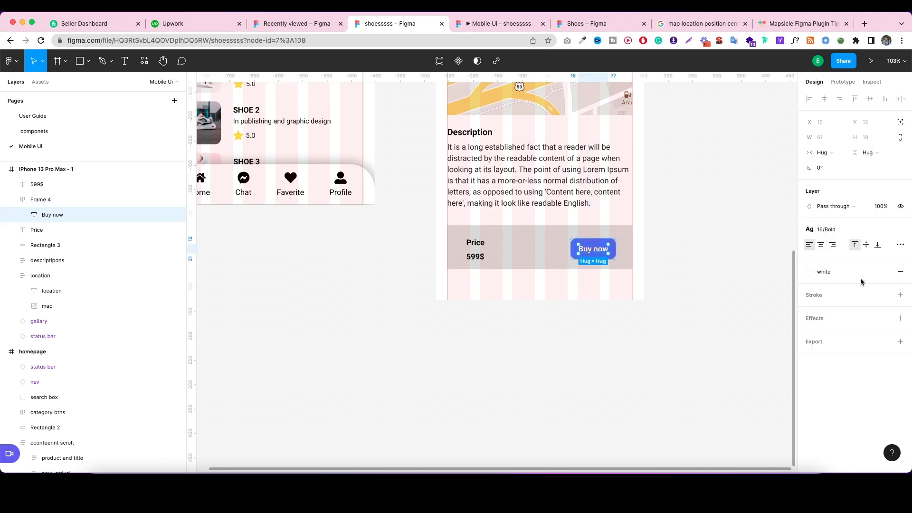
left_click(900, 230)
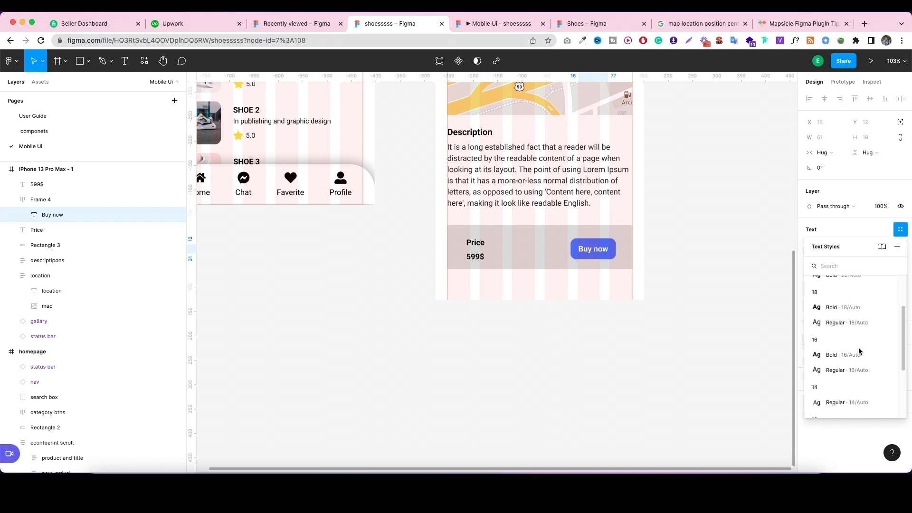
scroll(858, 350, "down", 1)
left_click(851, 361)
left_click(691, 337)
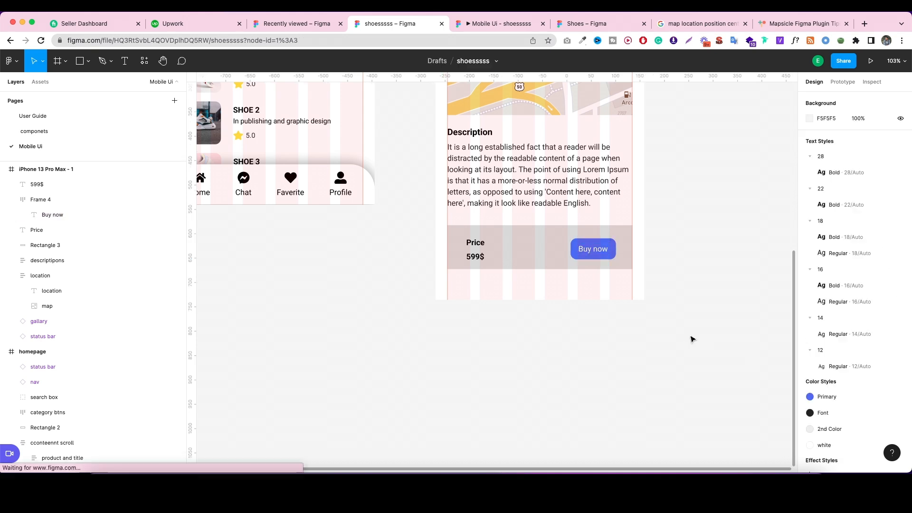
left_click(604, 251)
left_click(716, 267)
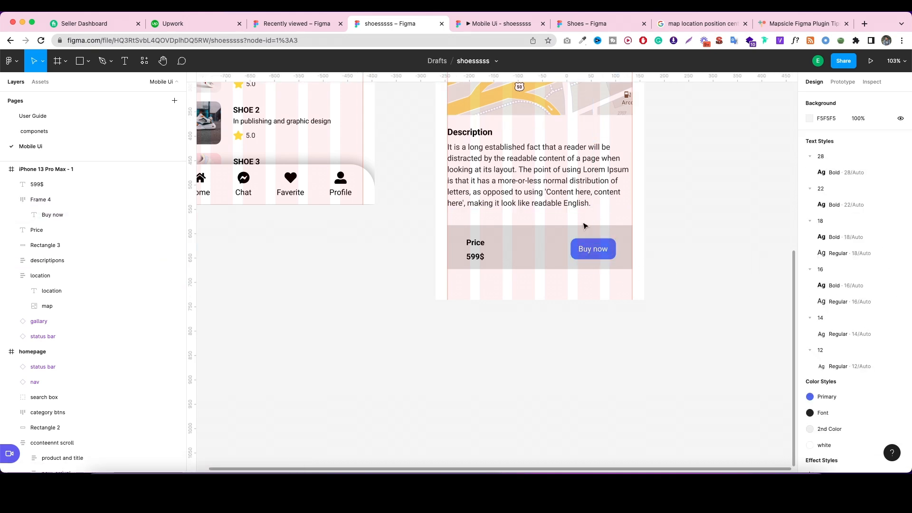
Following the price card in the Shoes file, apply the 14/Regular text style to the 599$ text and change it to "599$ only".
left_click(585, 23)
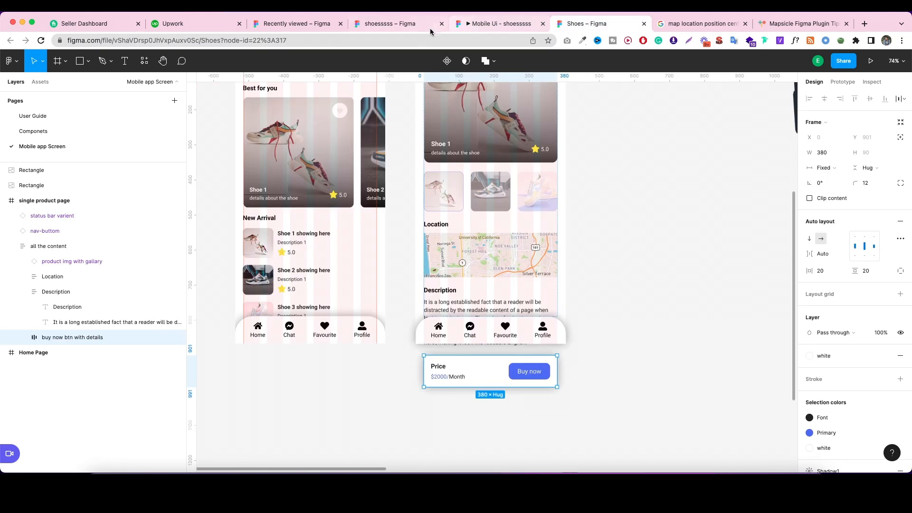
left_click(389, 24)
left_click(481, 258)
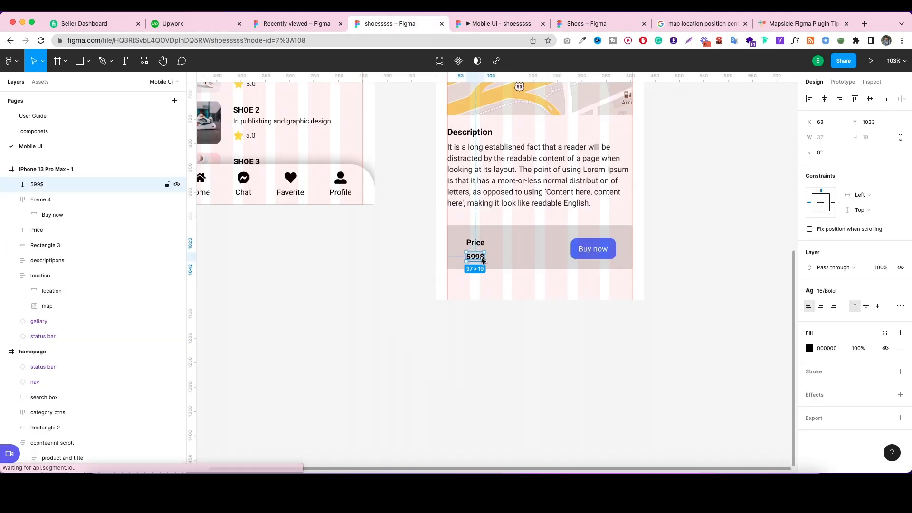
double_click(481, 258)
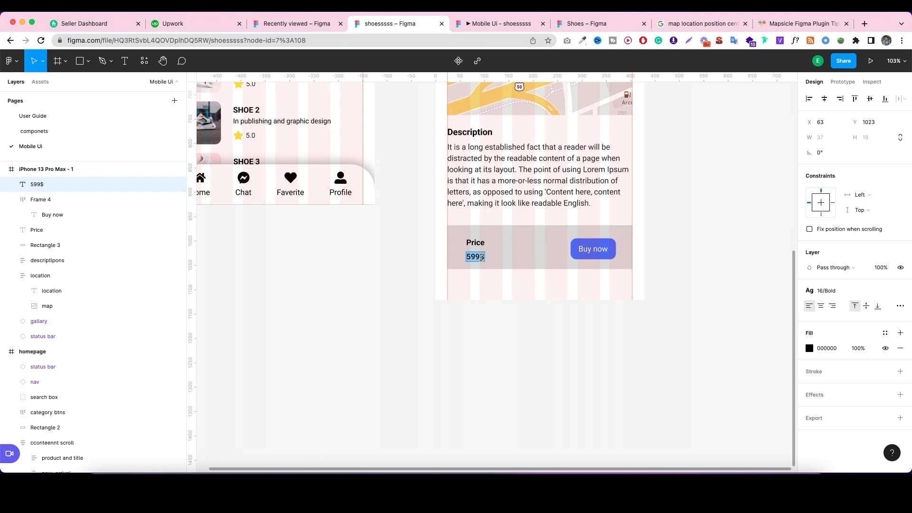
key("Escape")
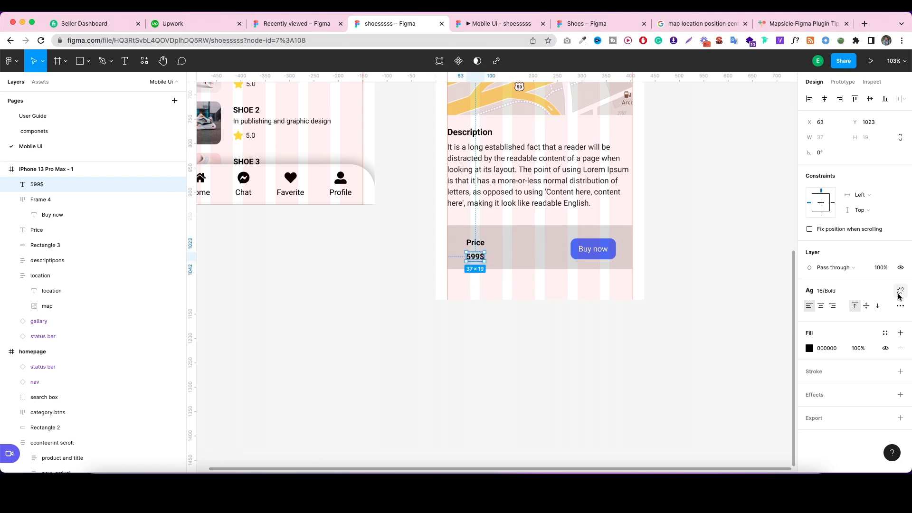
left_click(901, 291)
scroll(860, 375, "down", 3)
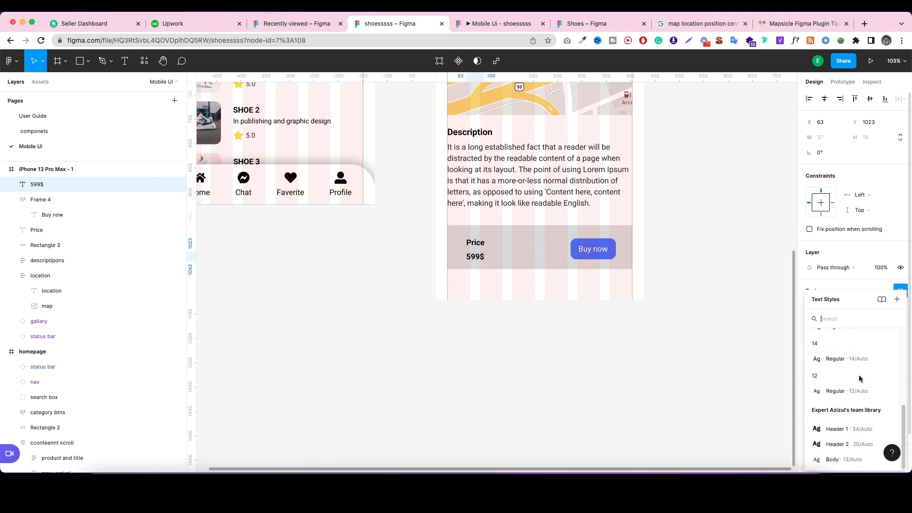
left_click(836, 359)
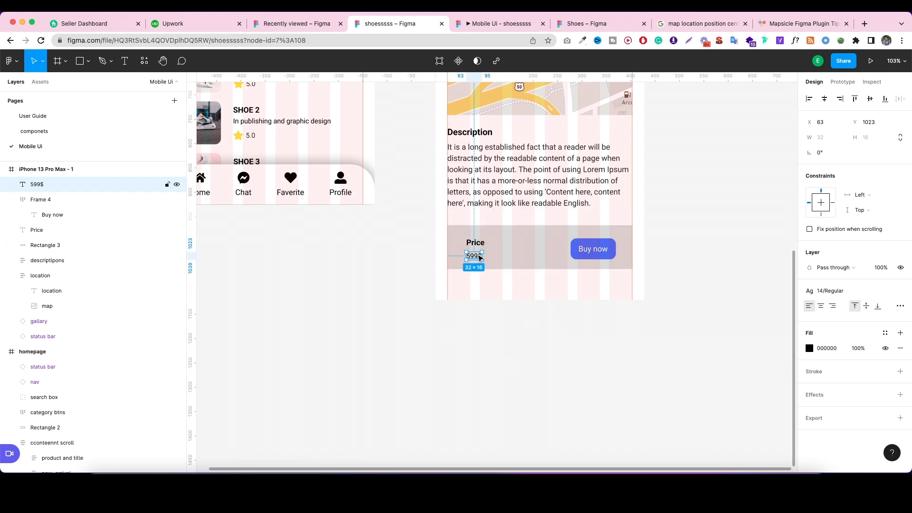
double_click(478, 256)
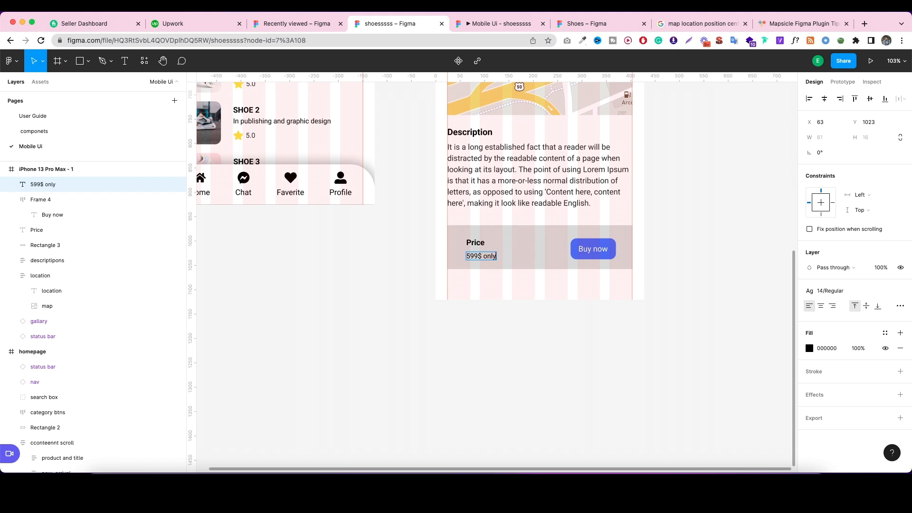
key("Escape")
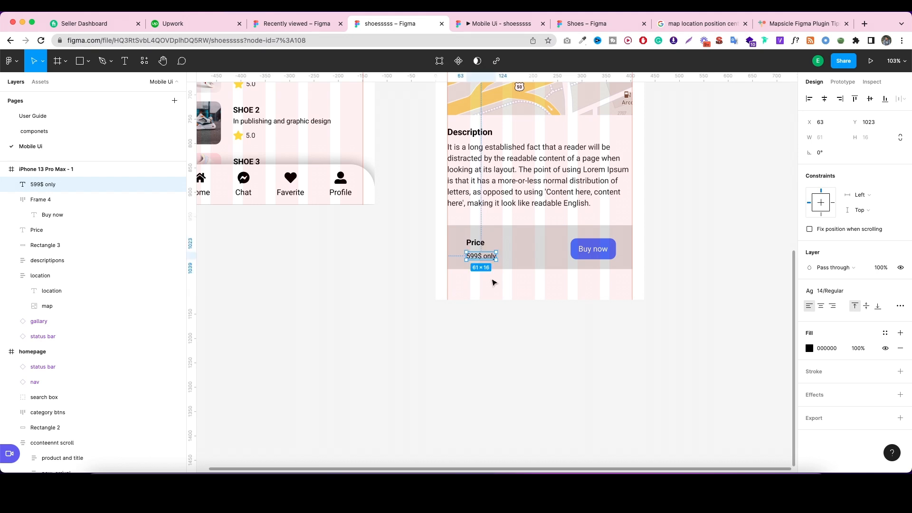
Wrap the Price label and the "599$ only" text in one auto-layout frame and rename it "price".
left_click(480, 246, "shift")
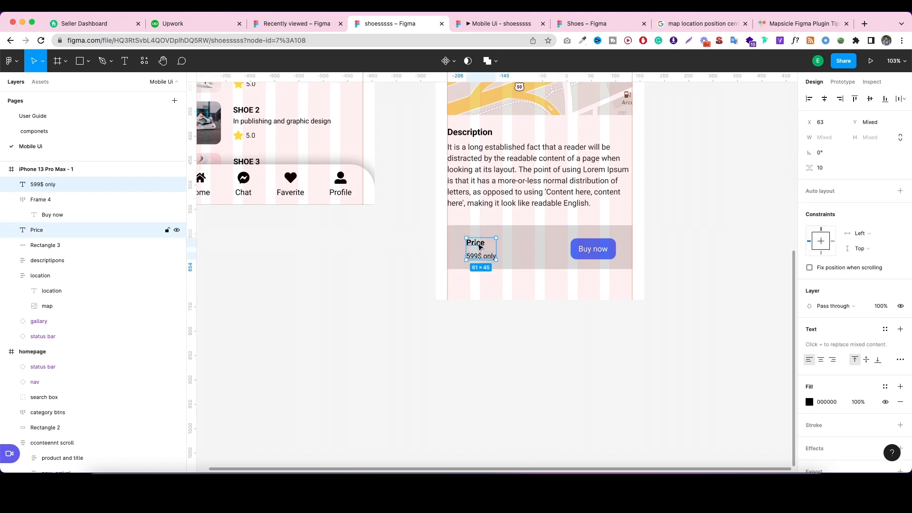
key("shift+a")
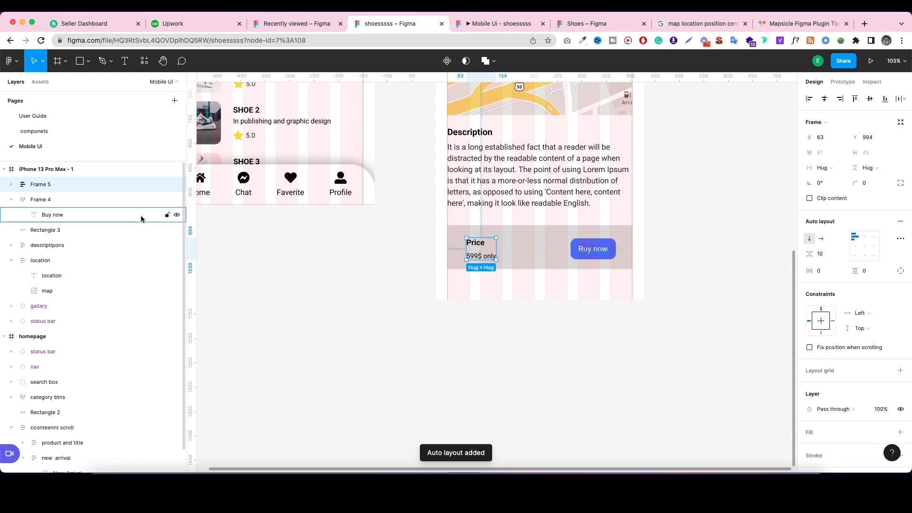
double_click(99, 189)
type("price")
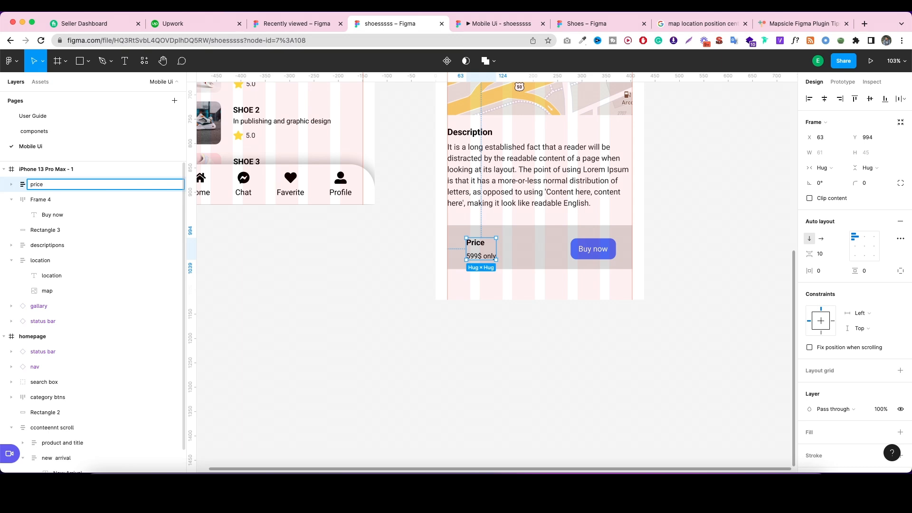
left_click(303, 261)
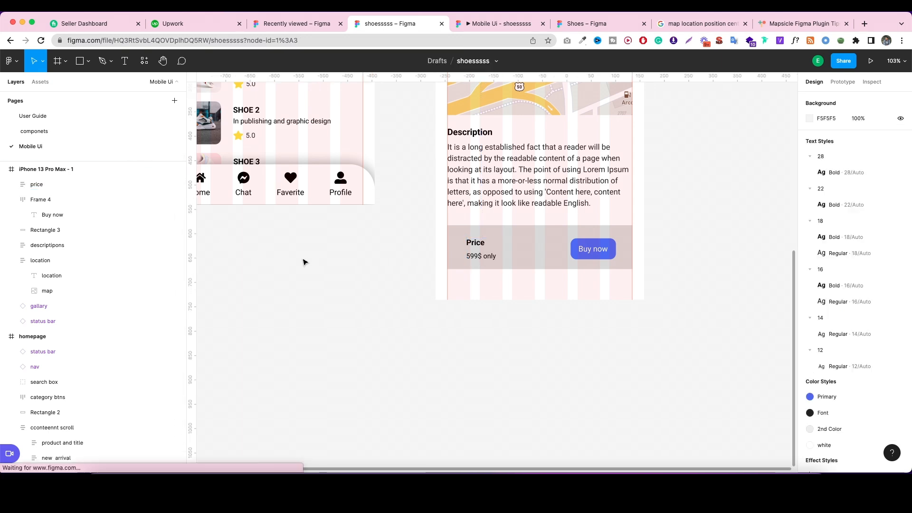
Rename the Buy now button's frame to "buy now btn".
left_click(84, 211)
left_click(75, 199)
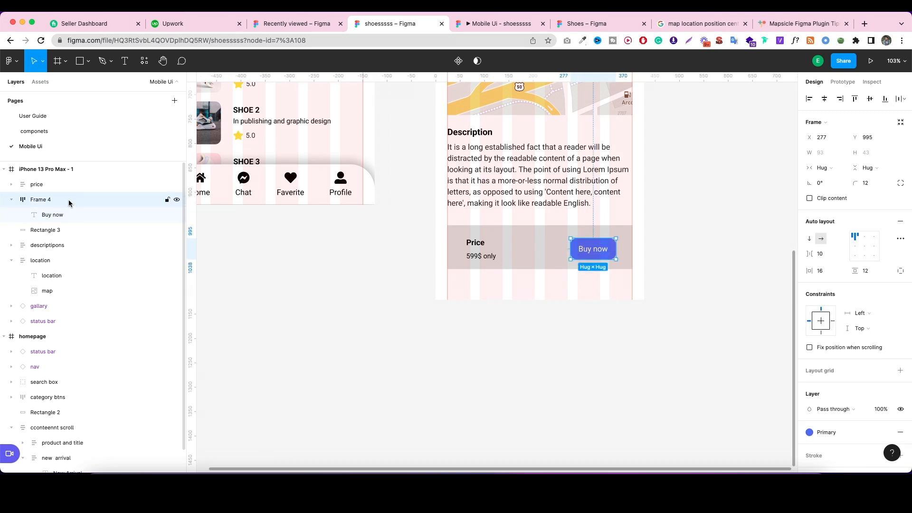
double_click(68, 202)
type("buy now btn")
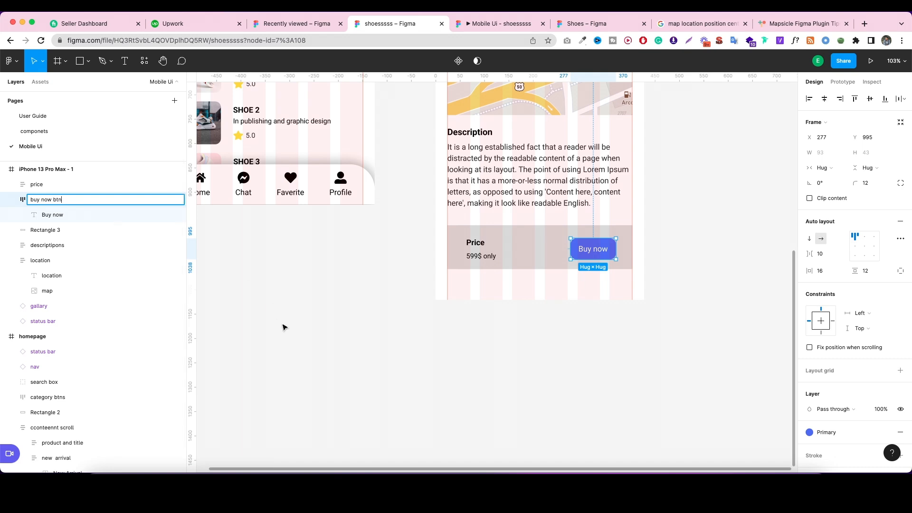
left_click(285, 268)
Wrap the price frame and buy now btn in one auto-layout frame and rename it "price sec".
left_click(57, 185)
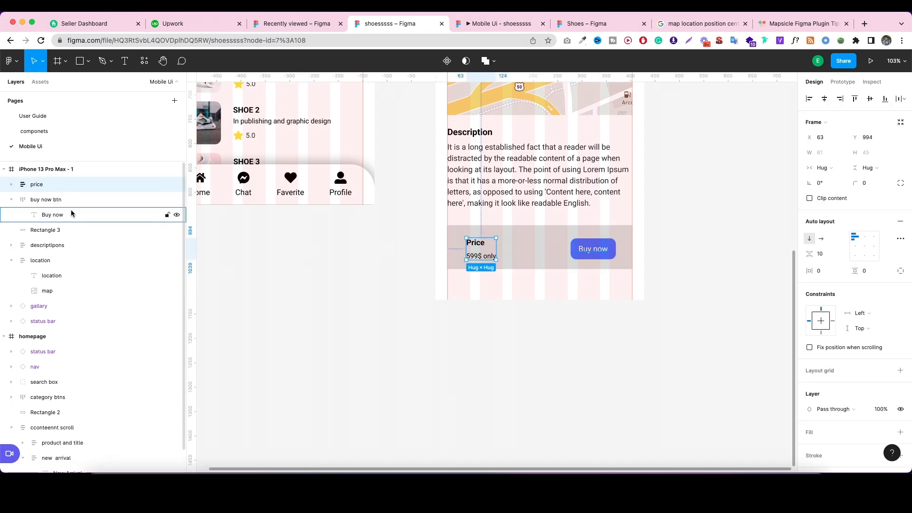
left_click(66, 200, "shift")
key("shift+a")
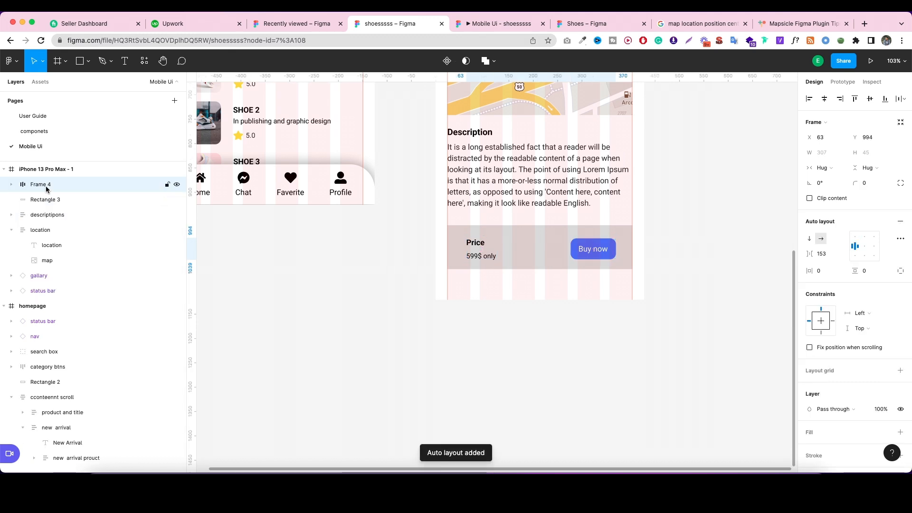
double_click(45, 186)
type("price sec")
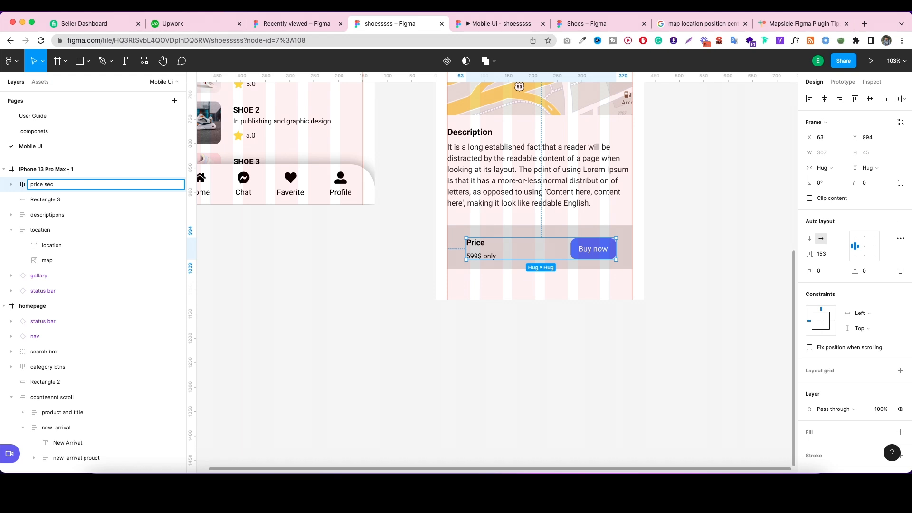
left_click(277, 265)
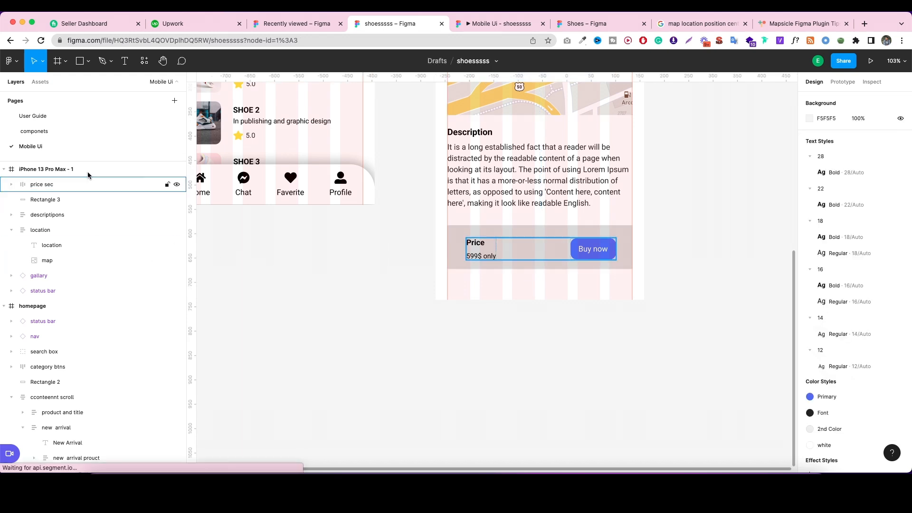
Set the price sec frame's spacing mode to Space between and stretch it to the layout margins, 380 wide.
left_click(85, 184)
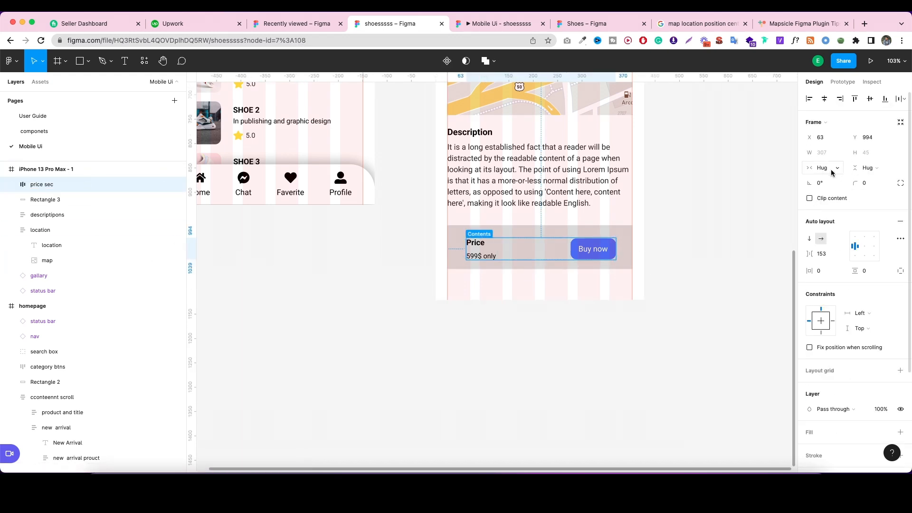
left_click(900, 238)
left_click(776, 323)
left_click(766, 331)
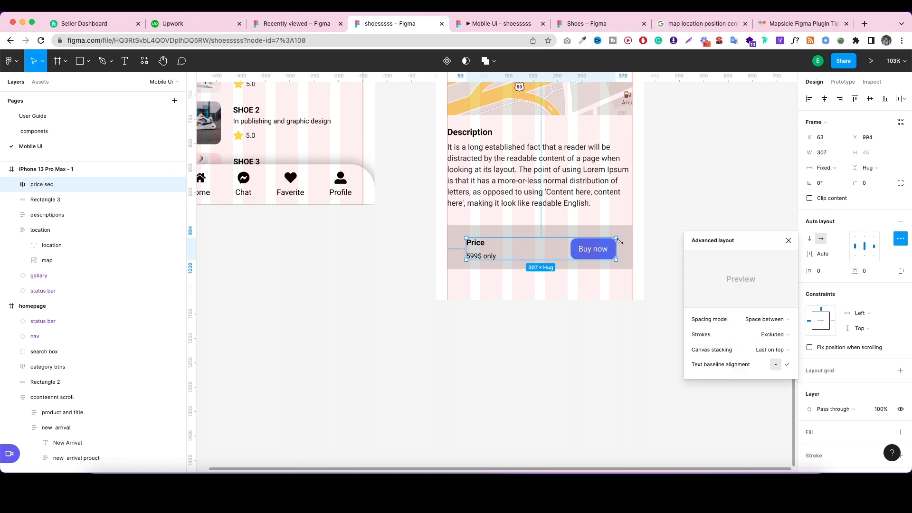
left_click_drag(618, 249, 631, 250)
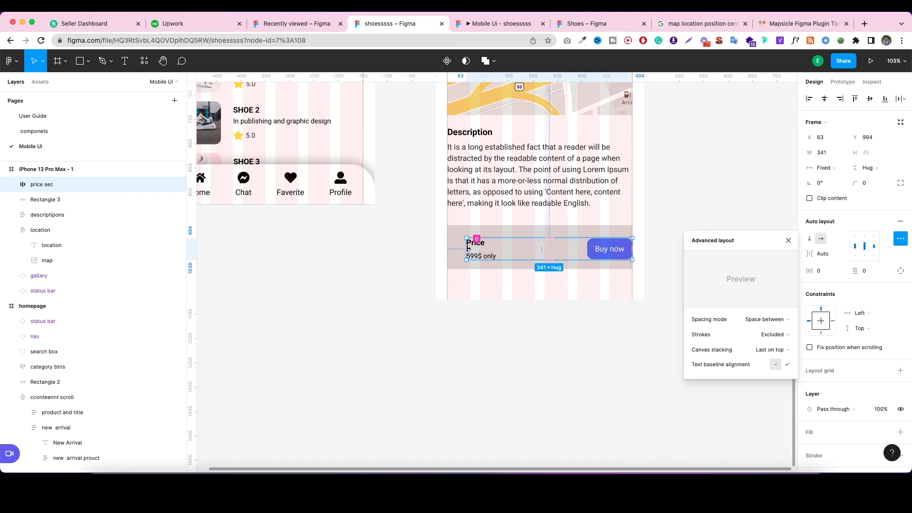
mouse_move(465, 246)
left_mouse_down()
mouse_move(440, 247)
mouse_move(447, 247)
left_mouse_up()
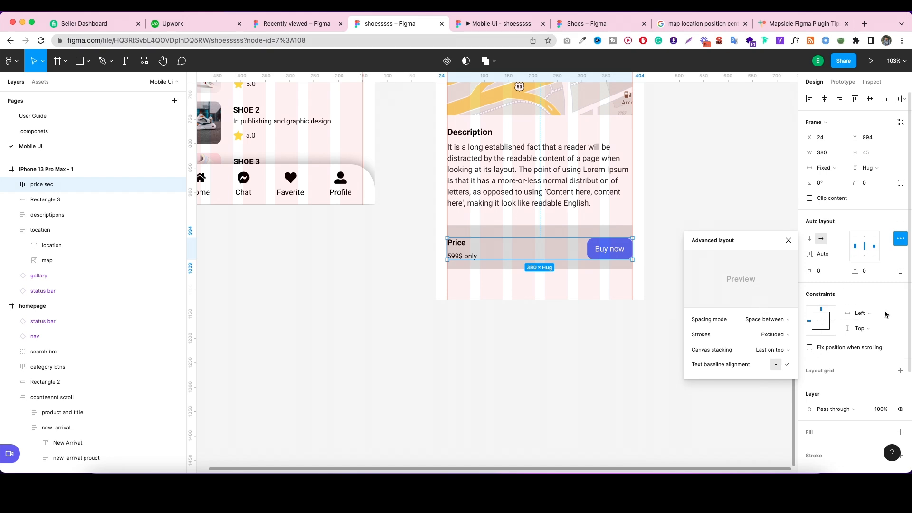
left_click(591, 383)
Fill the price sec frame with the white color style and delete the grey rectangle behind it.
left_click(615, 251)
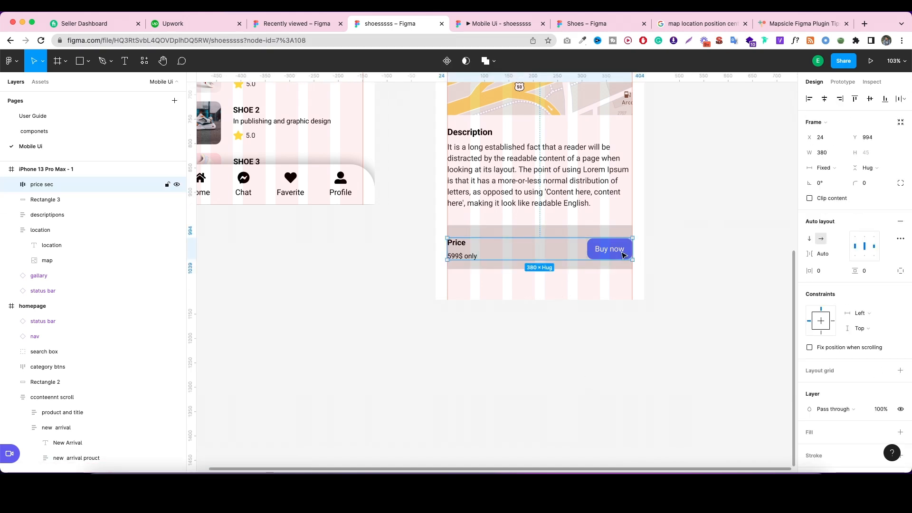
scroll(888, 376, "down", 5)
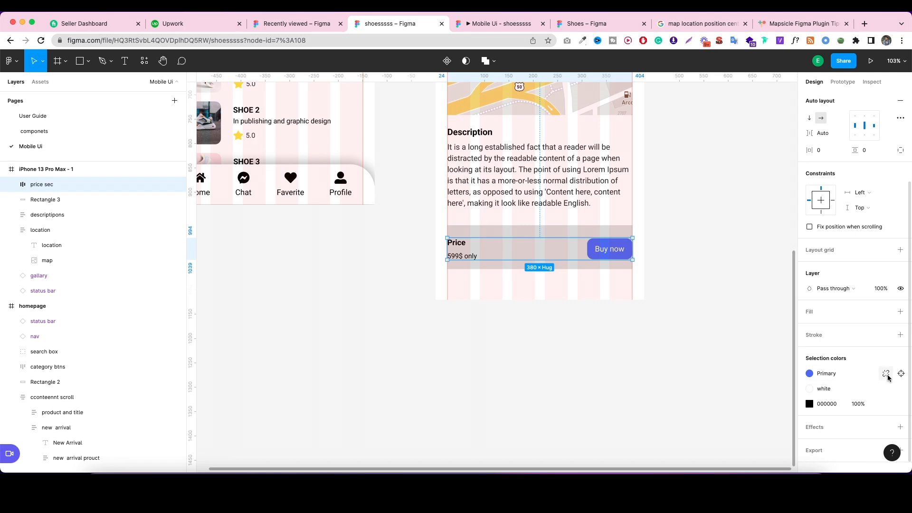
left_click(886, 311)
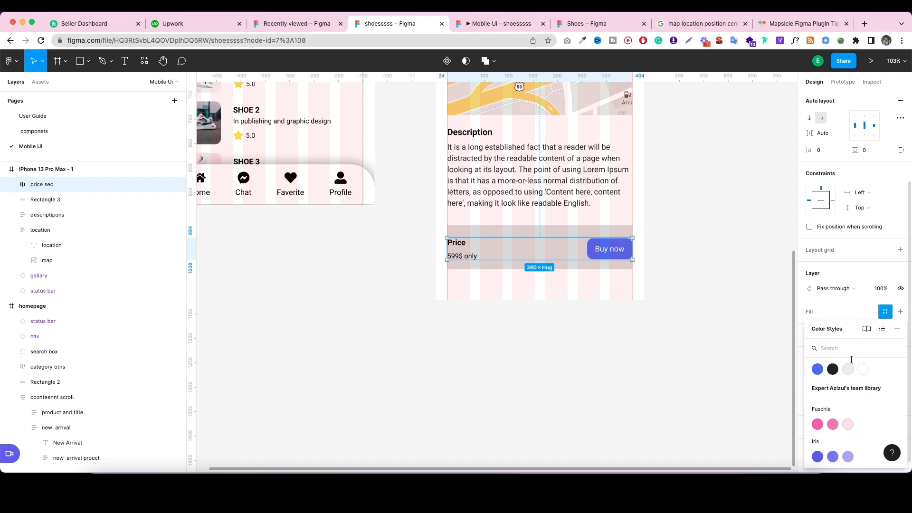
left_click(861, 370)
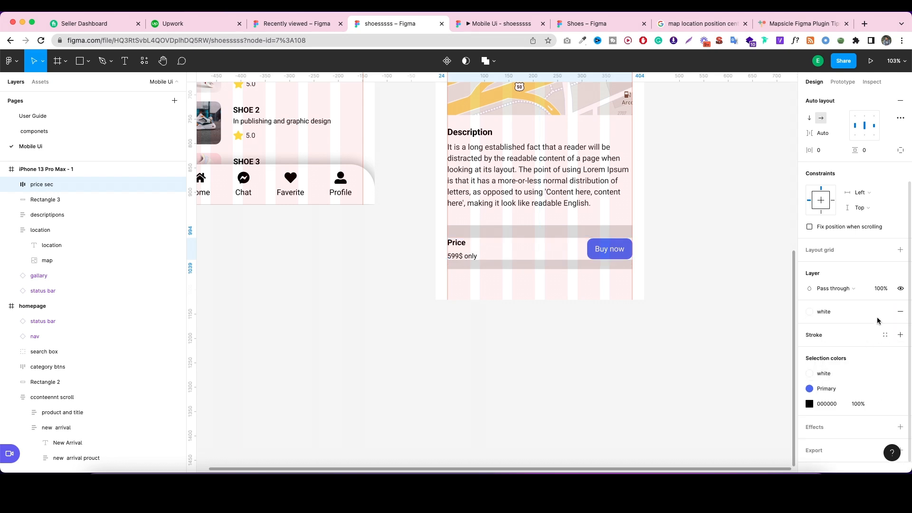
key("Tab")
key("Delete")
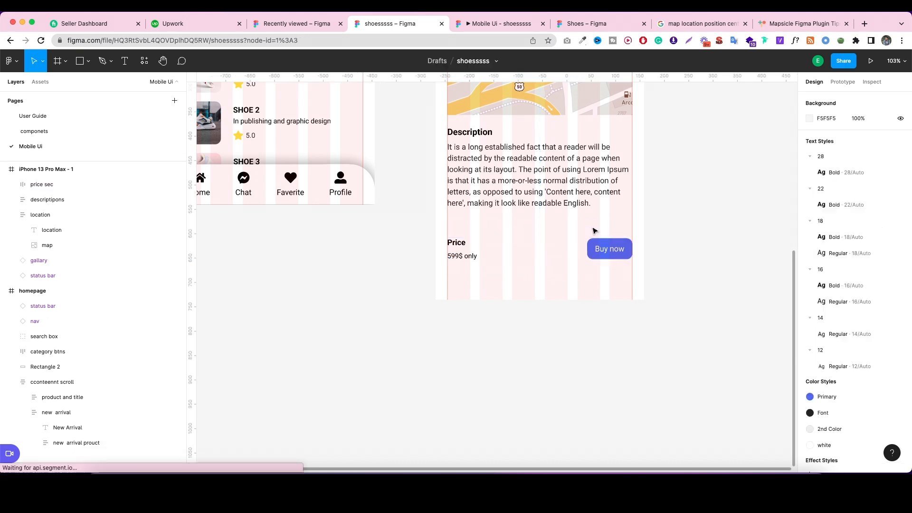
Apply the Shadow1 effect style to the price sec frame.
left_click(579, 252)
scroll(860, 348, "down", 3)
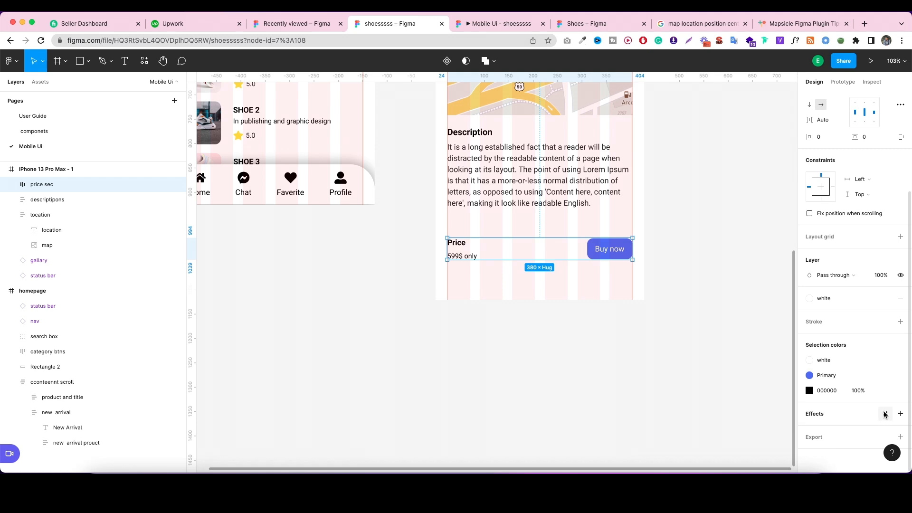
left_click(885, 414)
left_click(829, 459)
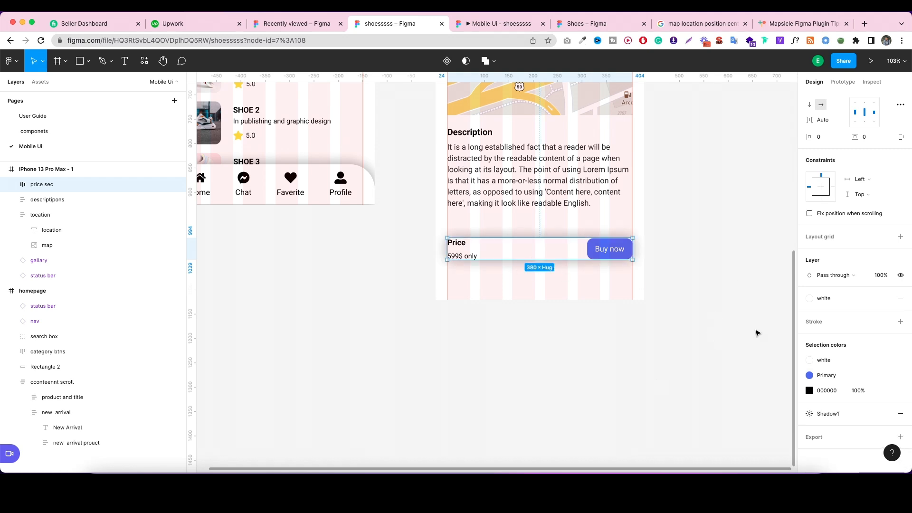
Set the price sec frame's horizontal padding to 20 and vertical padding to 22.
scroll(869, 274, "up", 3)
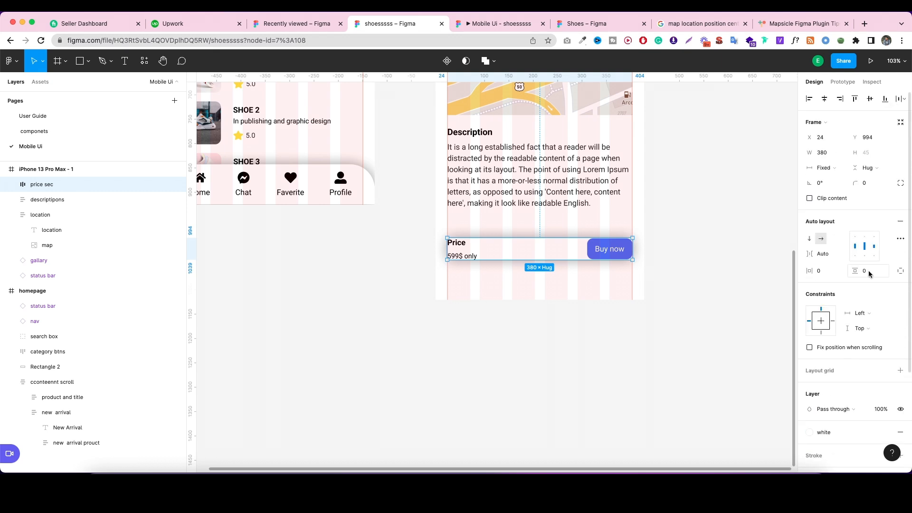
left_click(829, 270)
key("Up")
key("Up")
key("Up")
key("Up")
key("Up")
key("Up")
key("Up")
key("Up")
key("Up")
key("Up")
key("Up")
key("Up")
key("Up")
key("Up")
key("Up")
key("Up")
key("Up")
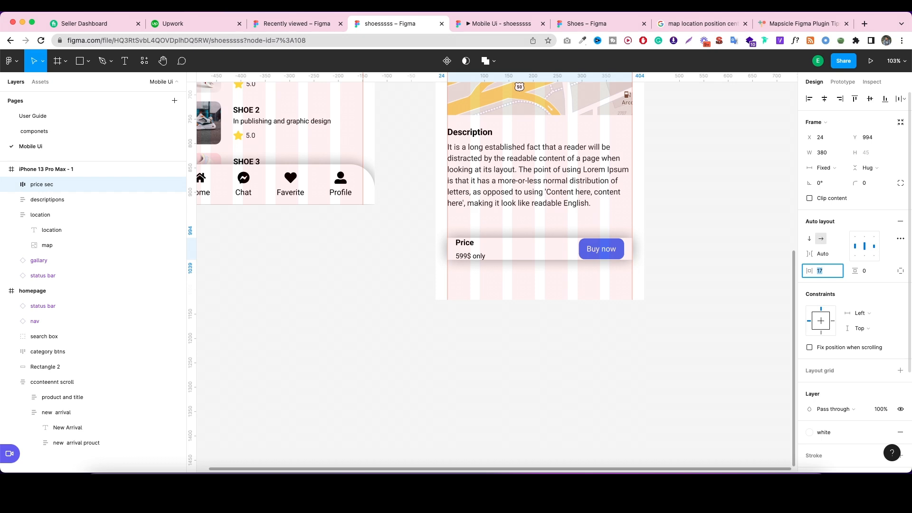
key("Up")
key("Up")
key("Up")
left_click(862, 273)
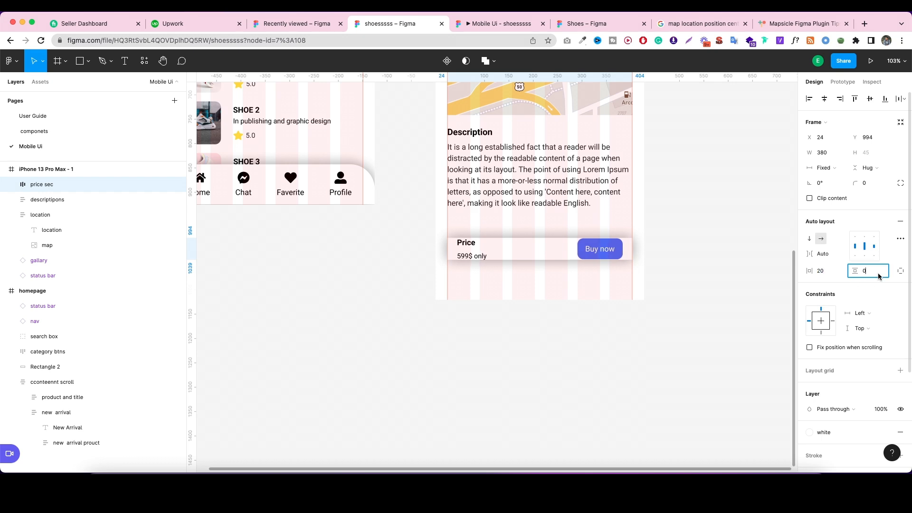
key("Up")
key("Up")
key("Up")
key("Up")
key("Up")
key("Up")
key("Up")
key("Up")
key("Up")
key("Up")
key("Up")
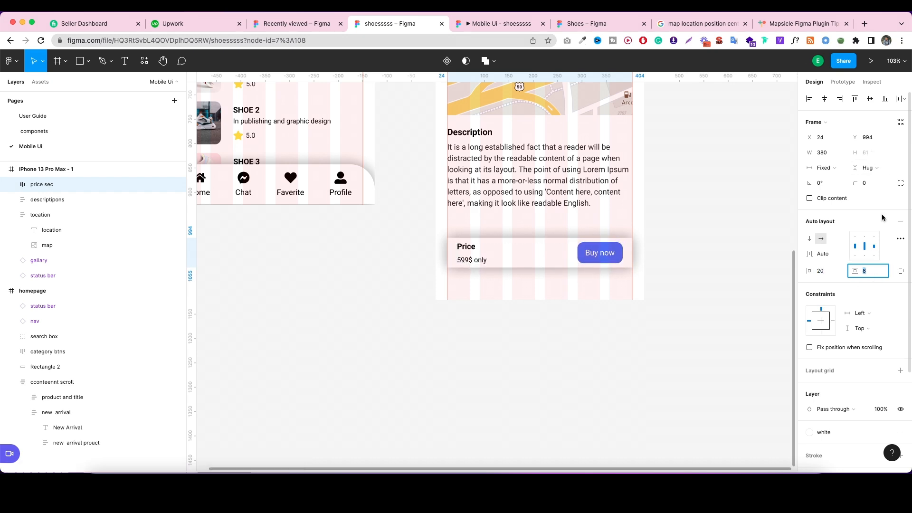
key("Up")
key("Up")
key("Up")
key("Up")
key("Up")
key("Up")
key("Up")
key("Up")
key("Up")
key("Up")
key("Up")
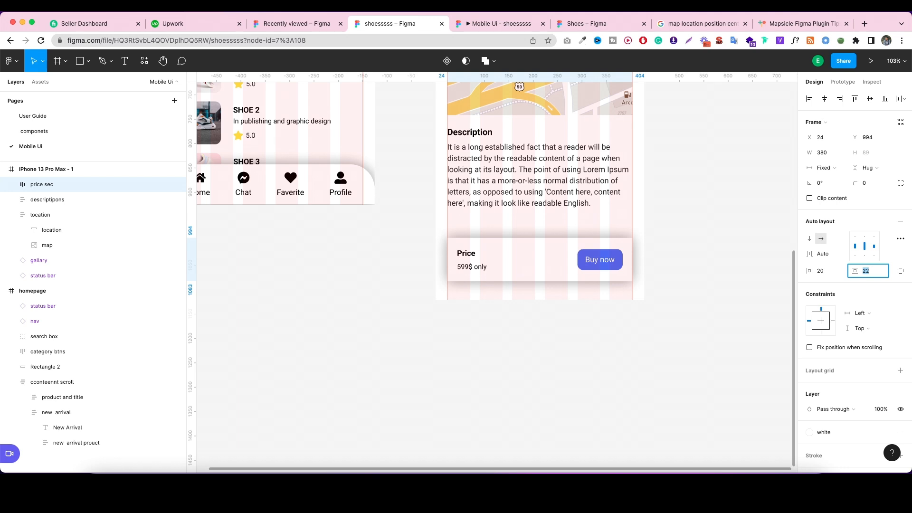
Reduce the price sec frame's horizontal padding to 15.
left_click(823, 274)
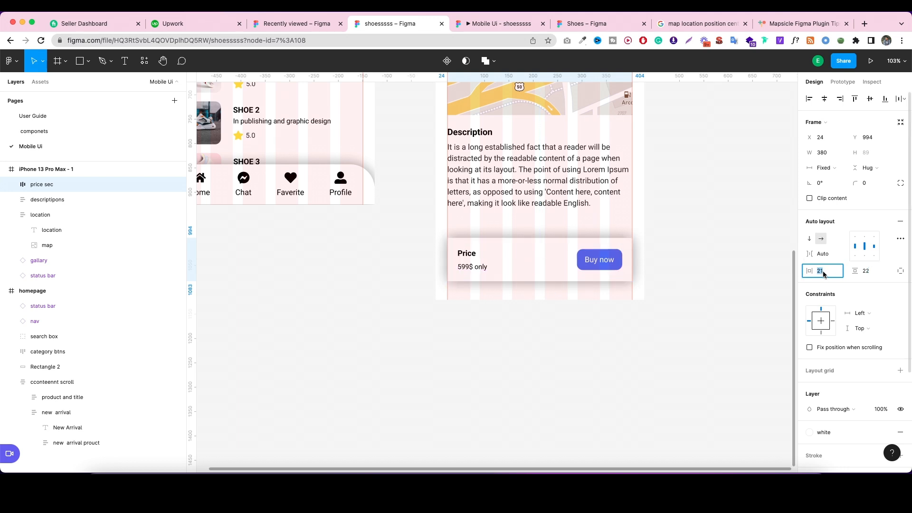
key("Up")
key("Up")
key("Down")
key("Down")
key("Down")
key("Down")
key("Down")
key("Down")
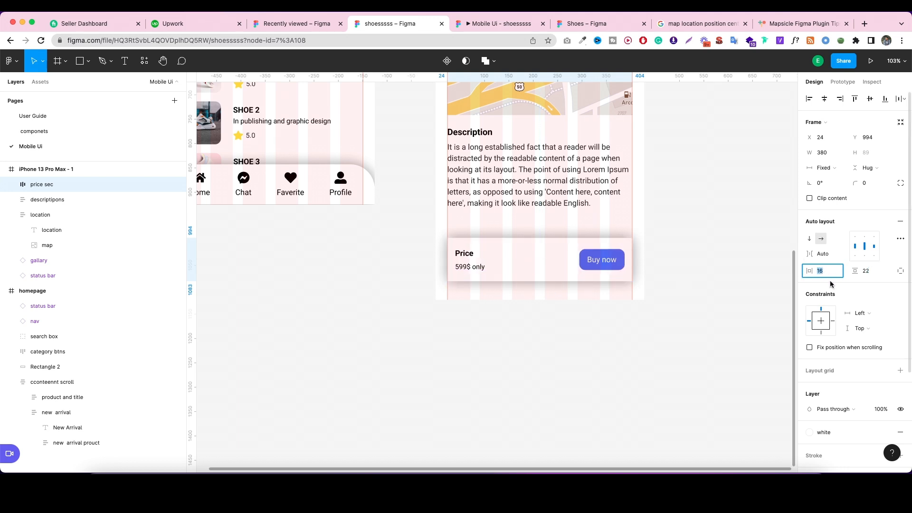
key("Up")
key("Down")
key("Down")
left_click(670, 283)
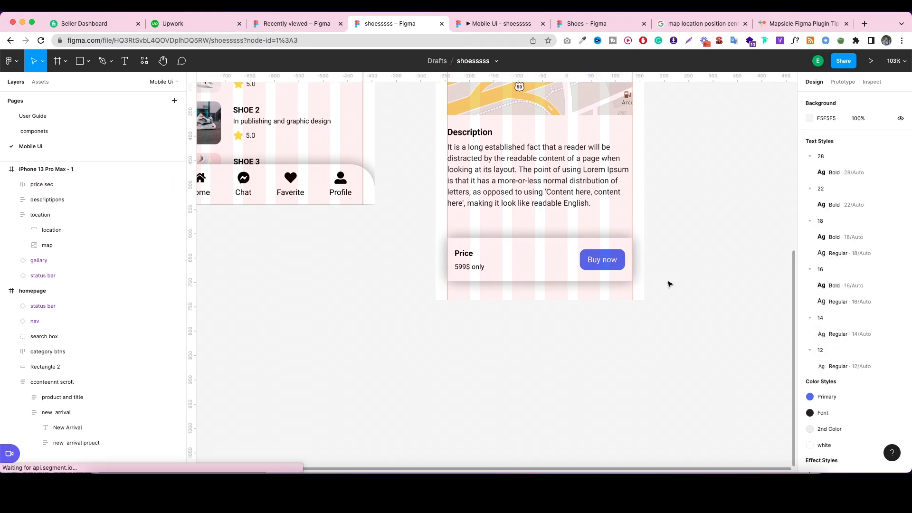
Round the price sec frame's corners to 50.
left_click(580, 261)
left_click(876, 183)
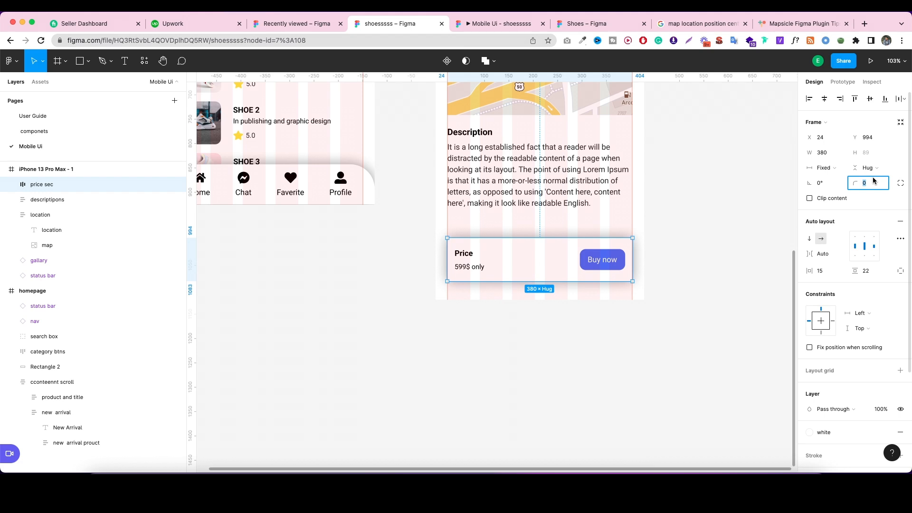
type("50")
left_click(764, 204)
Set the price sec frame's corner radius to 12.
left_click(569, 242)
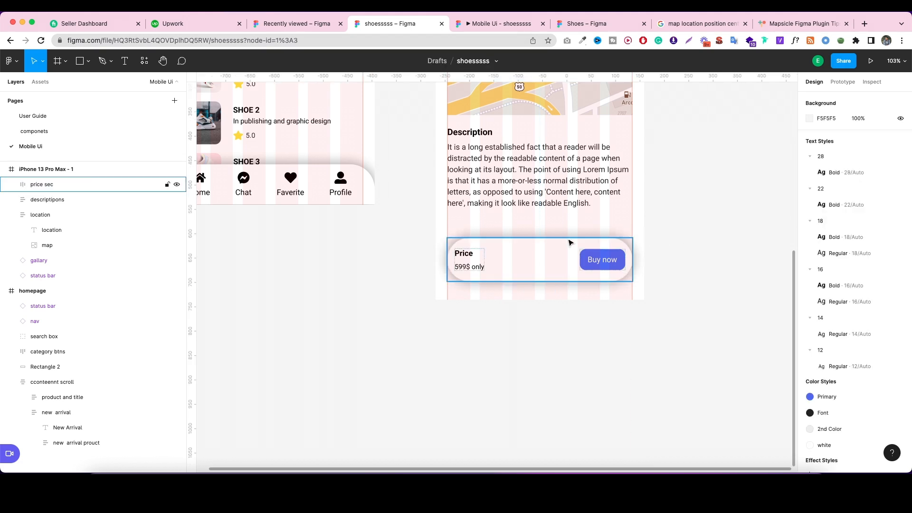
left_click(876, 183)
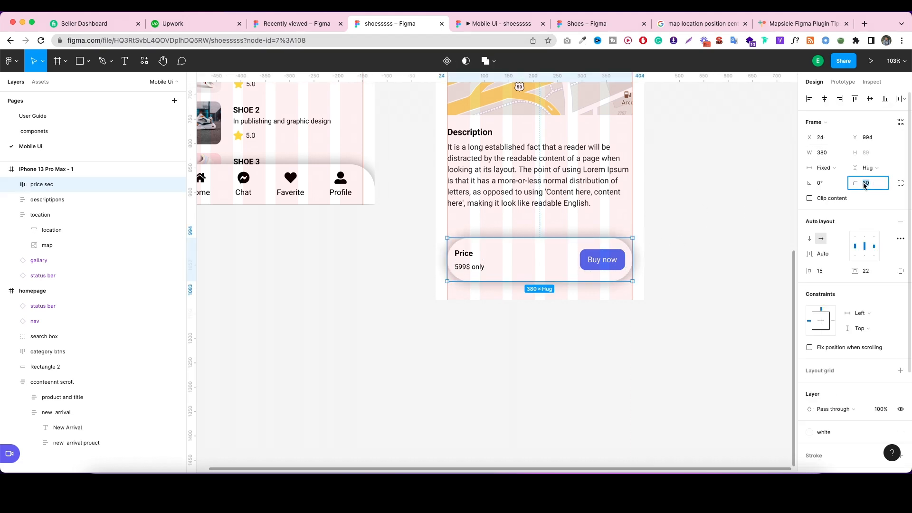
type("10")
left_click(738, 204)
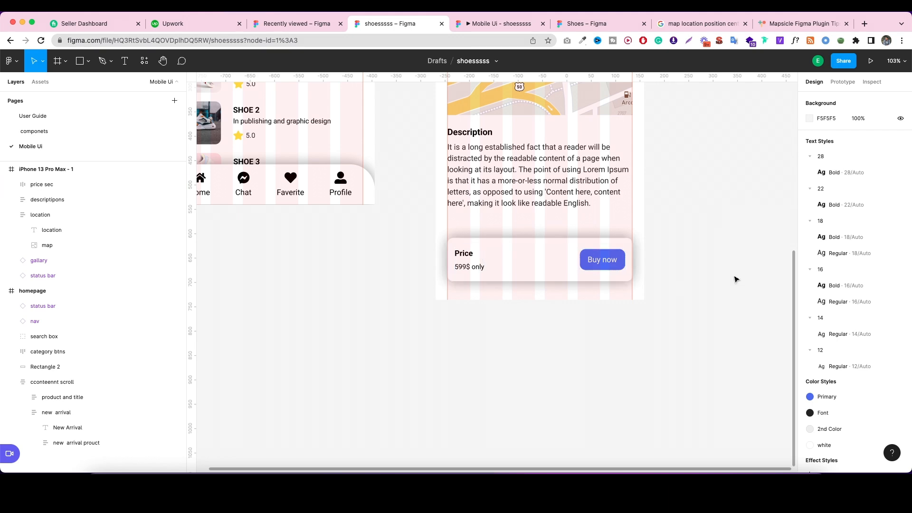
Increase the price sec frame's horizontal padding to 21.
left_click(579, 274)
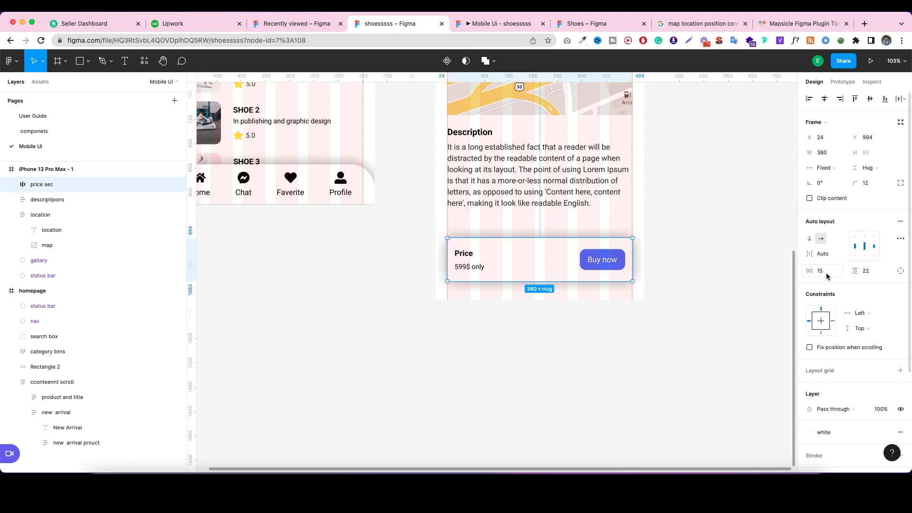
left_click(826, 275)
type("19")
key("Return")
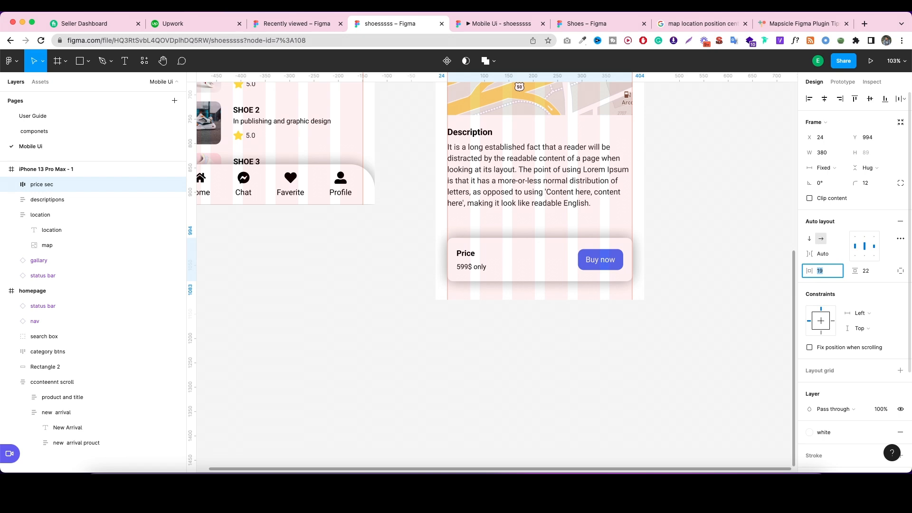
key("Up")
left_click(692, 280)
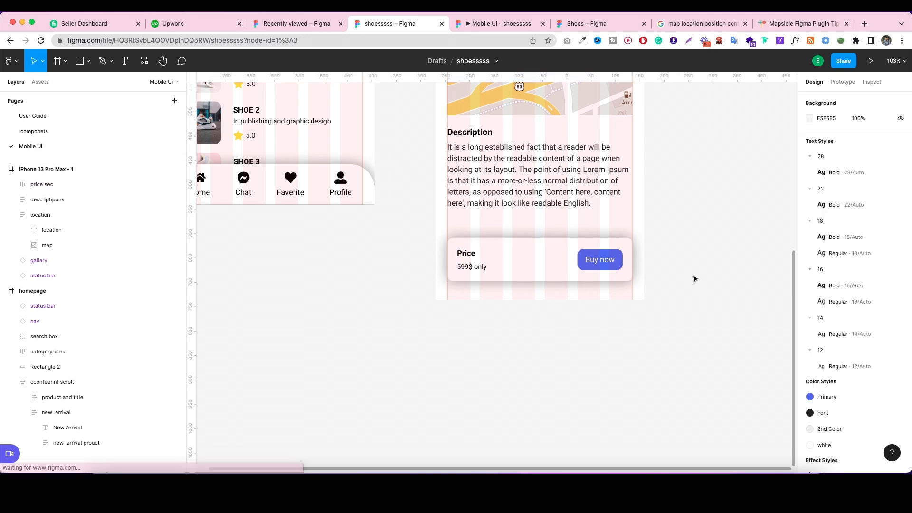
left_click(570, 259)
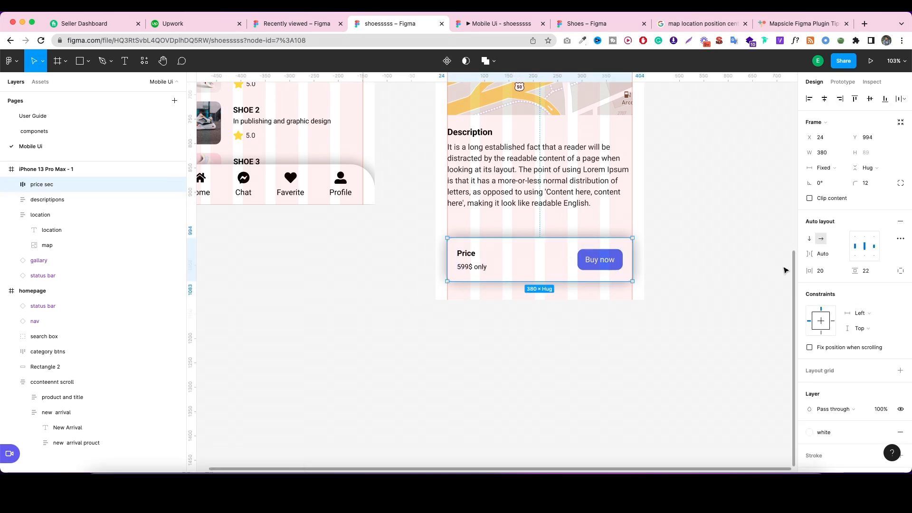
key("Up")
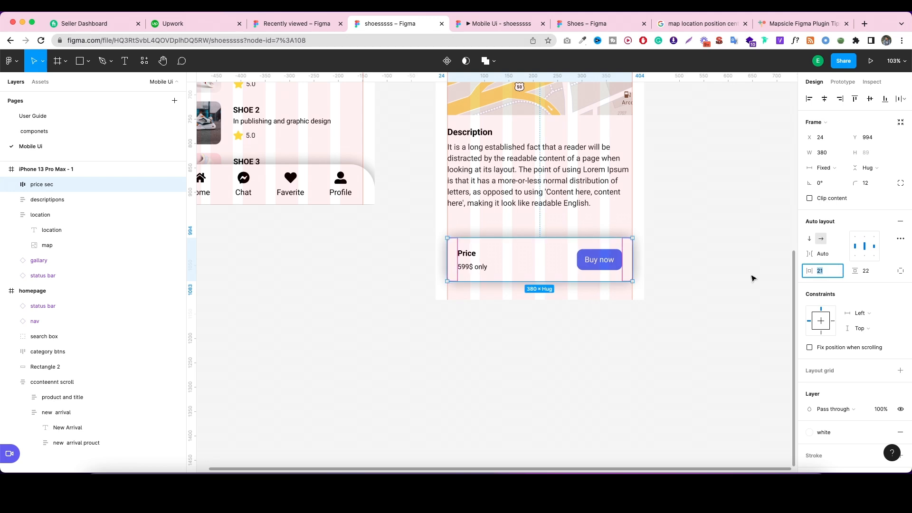
left_click(717, 256)
scroll(594, 237, "up", 3)
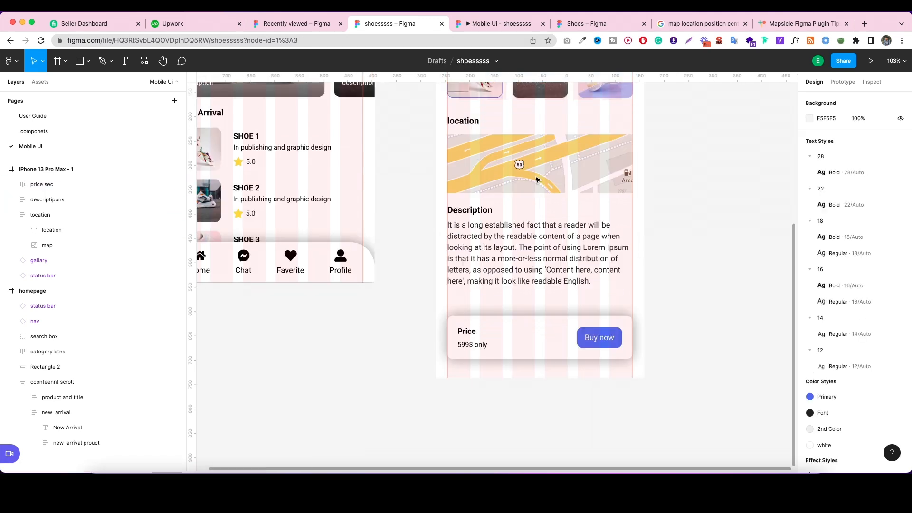
Preview the iPhone 13 Pro Max - 1 screen as a prototype, scroll through it and return to the design file.
left_click(73, 170)
left_click(871, 61)
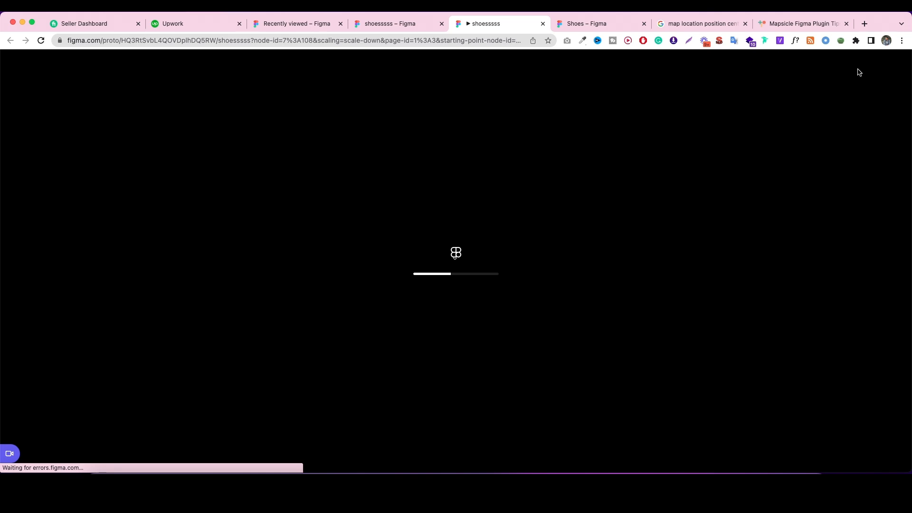
scroll(546, 219, "down", 2)
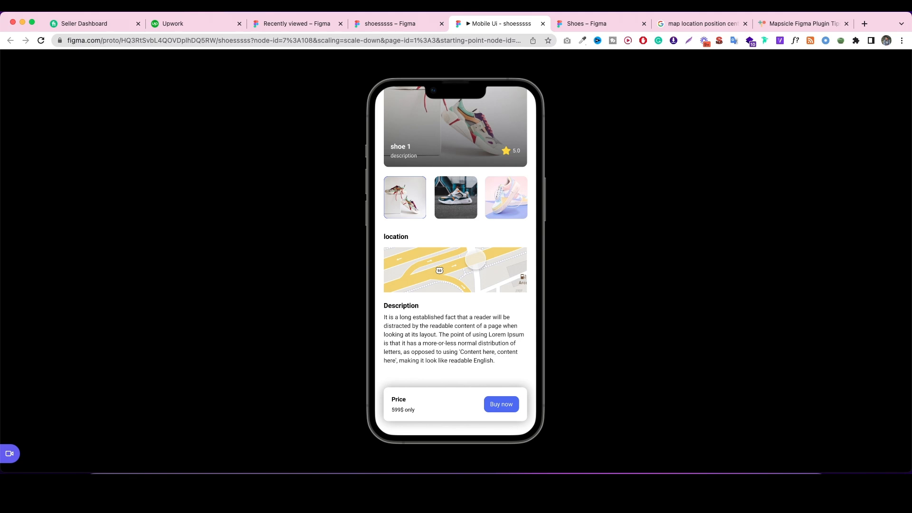
left_click(405, 25)
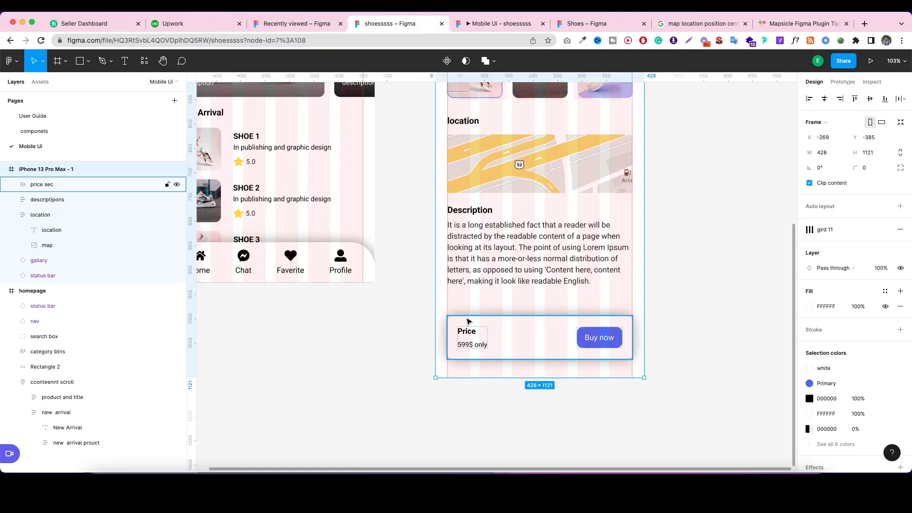
Move the price sec card up beneath the description text, to Y 966.
left_click(528, 328)
left_click(37, 187)
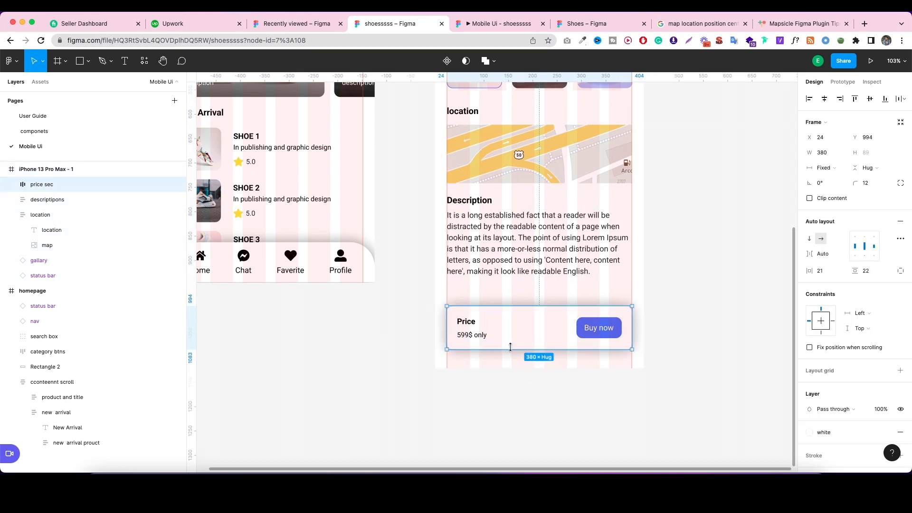
left_click_drag(519, 338, 520, 323)
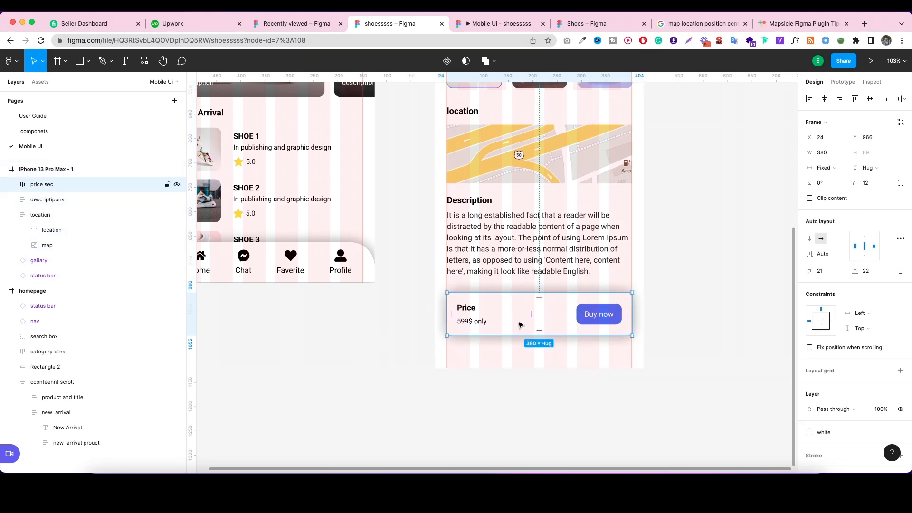
scroll(503, 328, "up", 2)
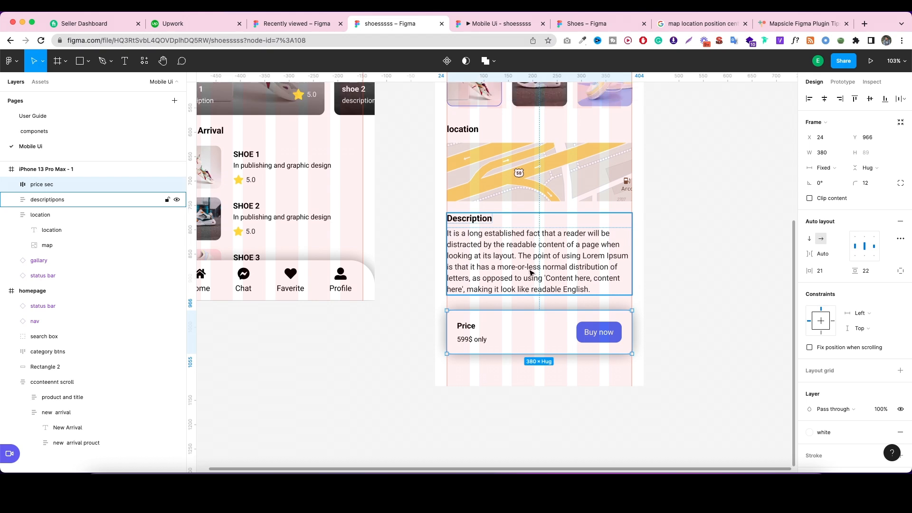
Reduce the vertical spacing between the Price heading and the 599$ only text to 9.
left_click(471, 336)
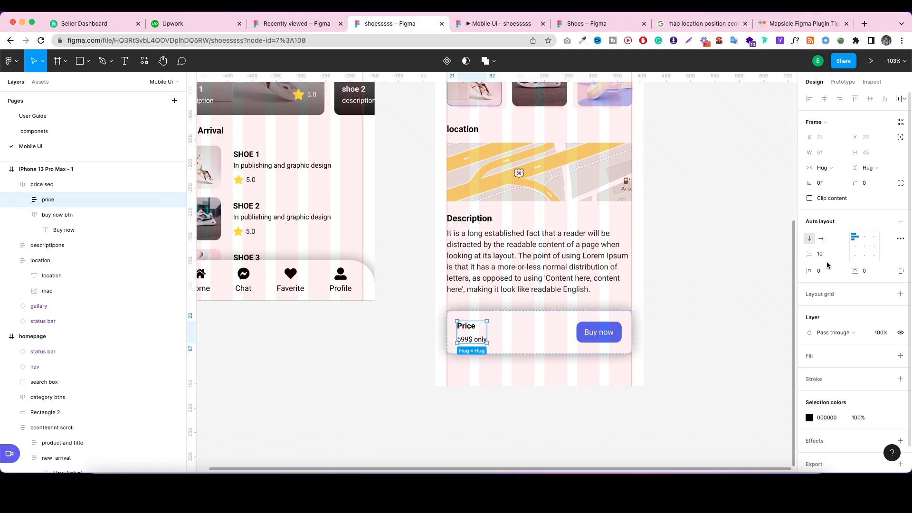
key("Down")
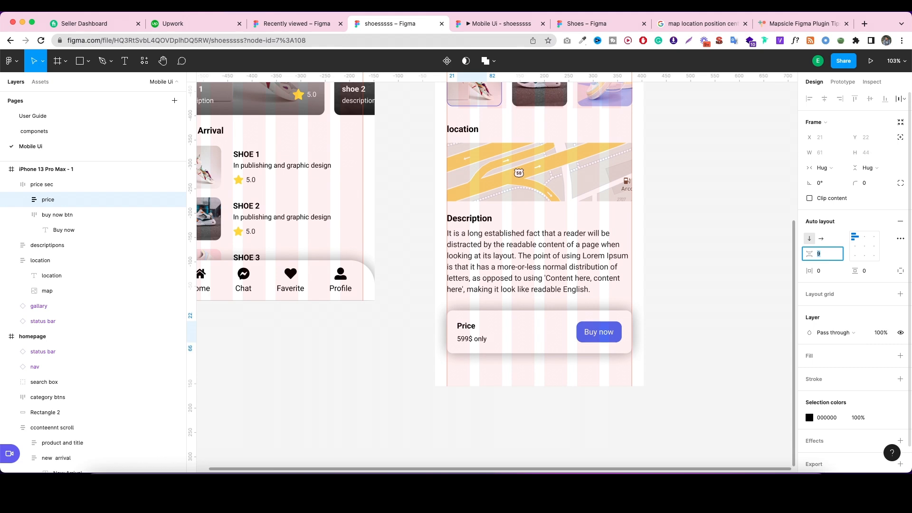
left_click(547, 335)
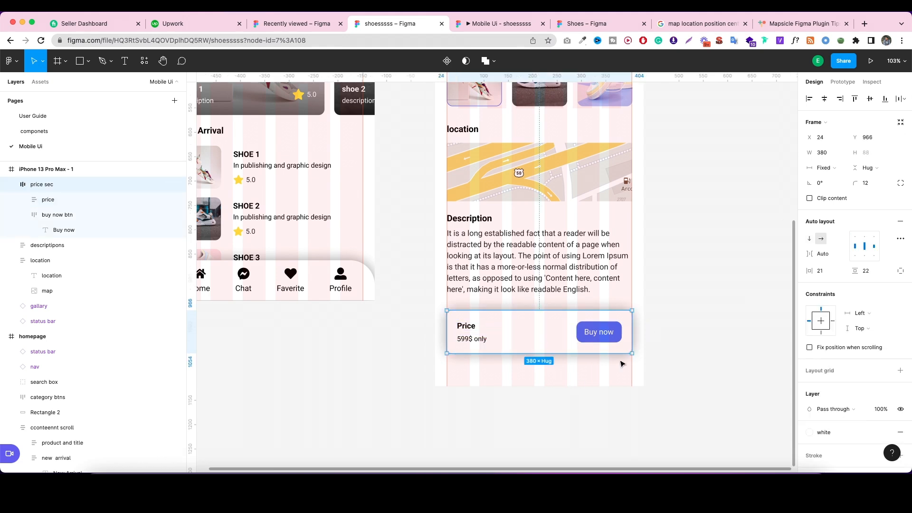
left_click(714, 334)
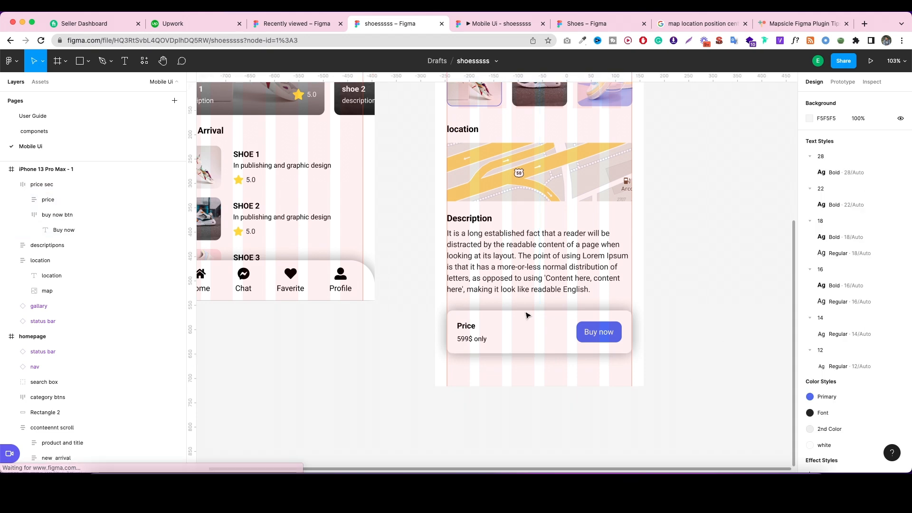
Shorten the iPhone 13 Pro Max - 1 frame to a height of 946 and turn off content clipping.
left_click(71, 169)
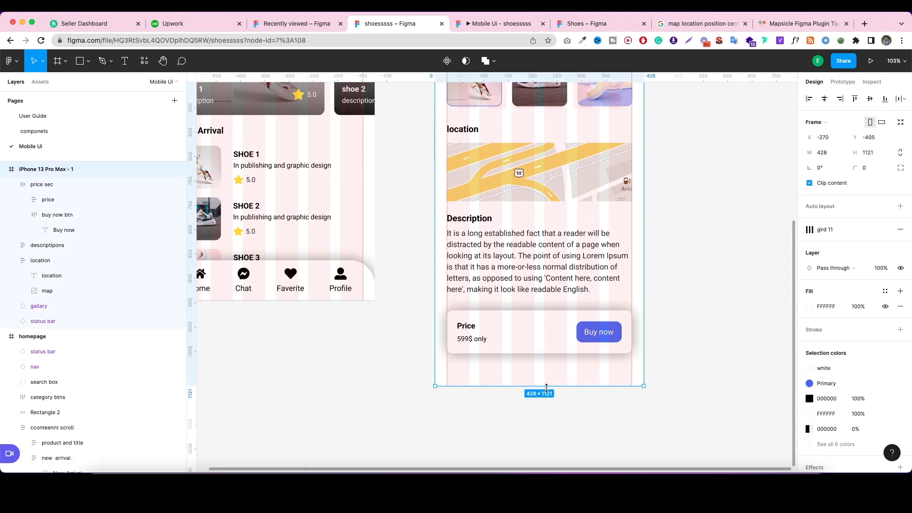
left_click_drag(546, 387, 546, 301)
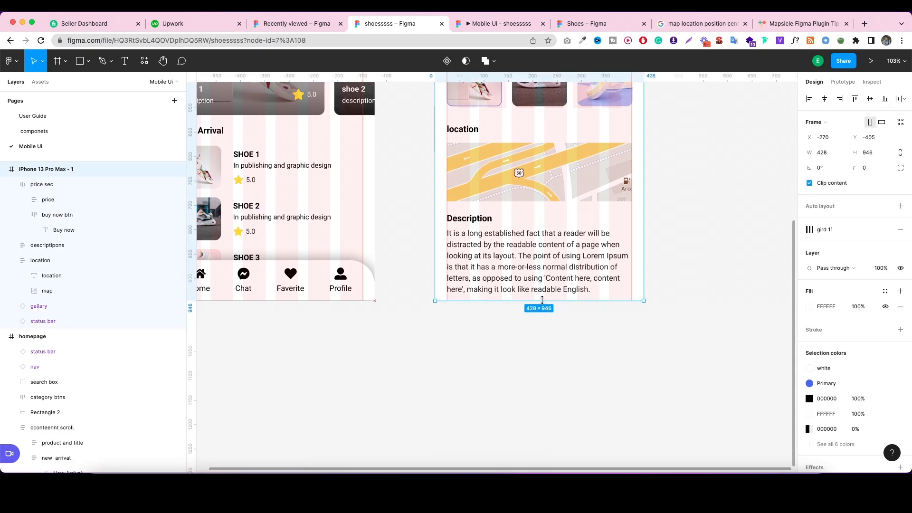
left_click(821, 187)
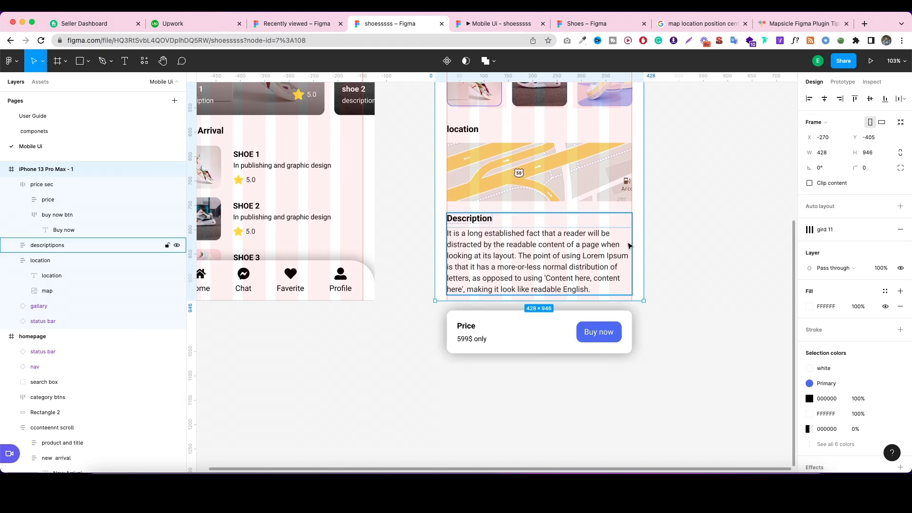
scroll(664, 253, "down", 3)
scroll(664, 253, "down", 1)
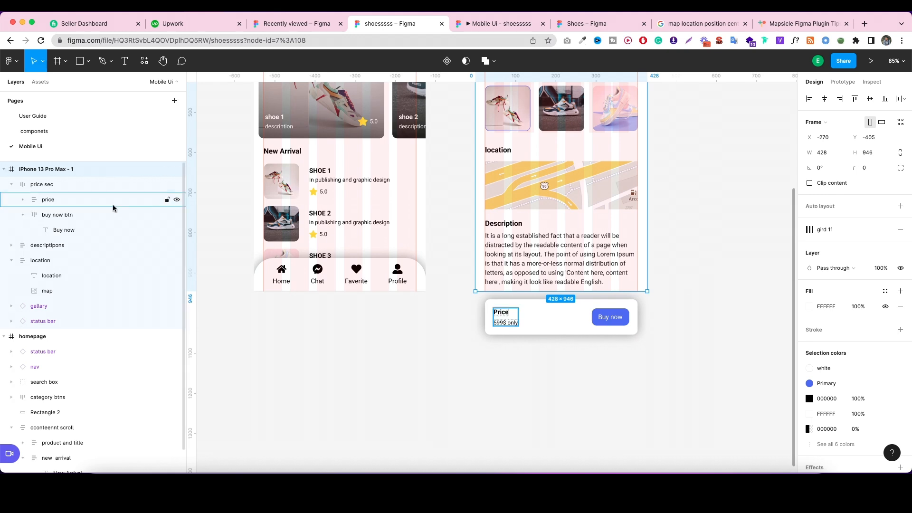
Place an instance of the nav component along the bottom edge of the iPhone 13 Pro Max - 1 frame.
left_click(40, 81)
left_click_drag(152, 157, 559, 284)
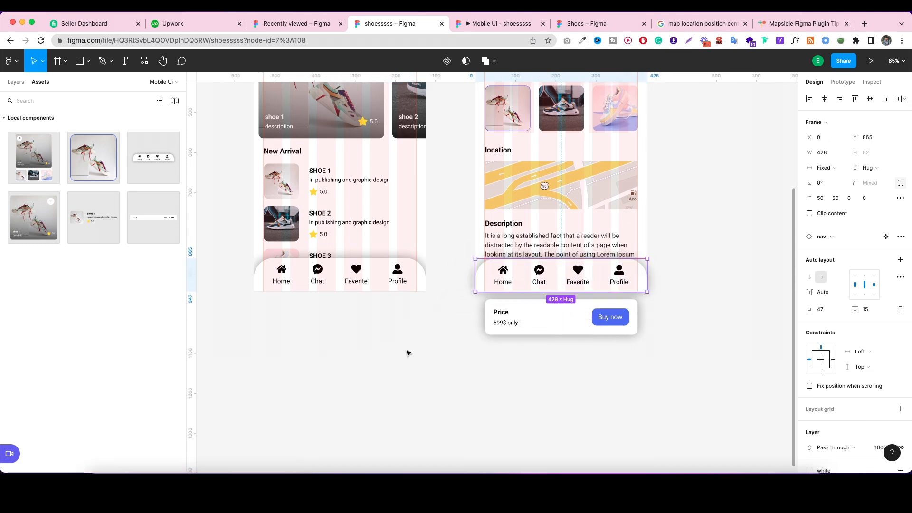
Collapse the expanded layers and the homepage frame, and move the status bar layer above nav in the product screen.
left_click(15, 81)
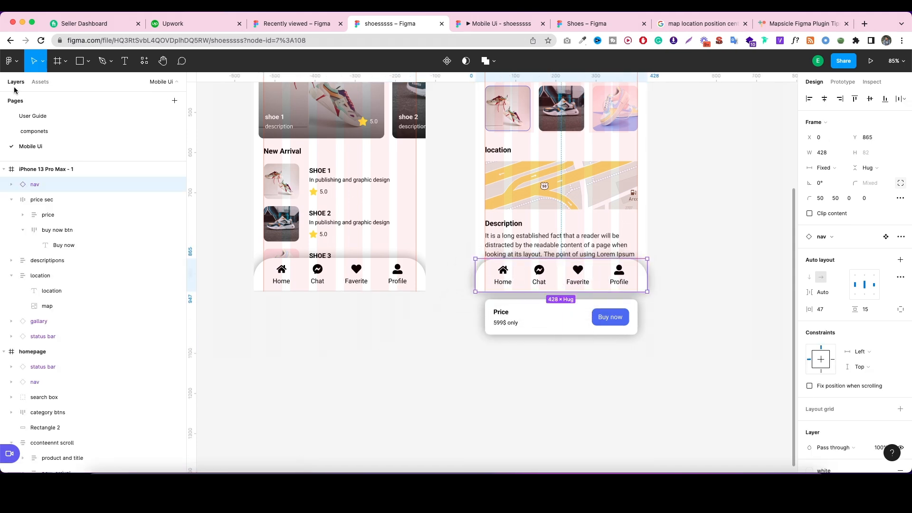
left_click(12, 184)
left_click(11, 199)
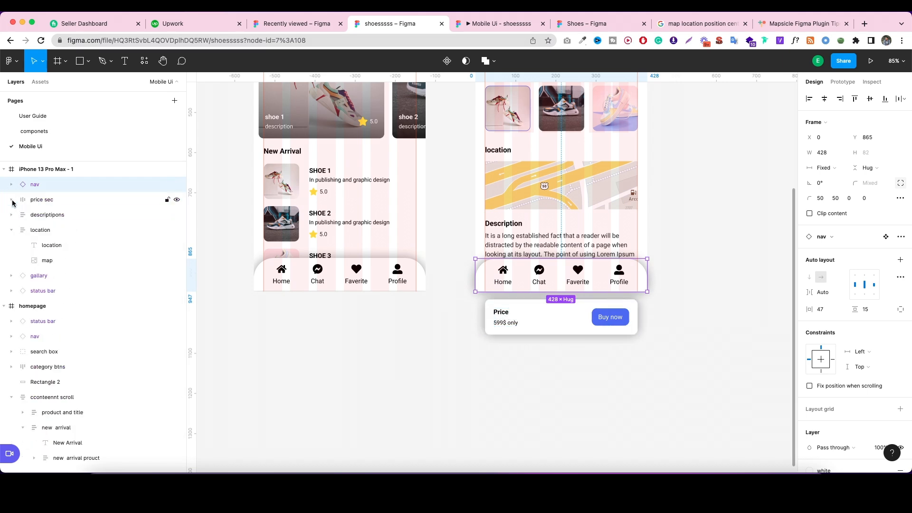
left_click(11, 215)
left_click(11, 215)
left_click(11, 230)
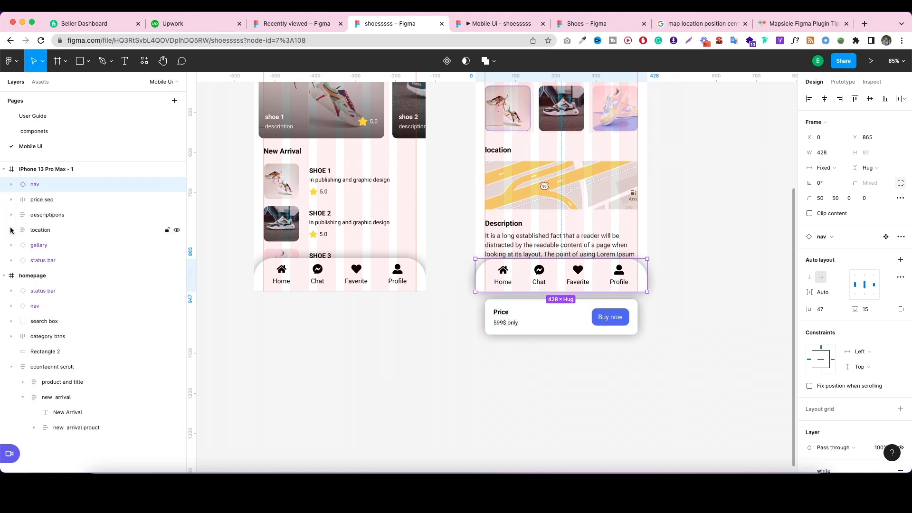
left_click(3, 278)
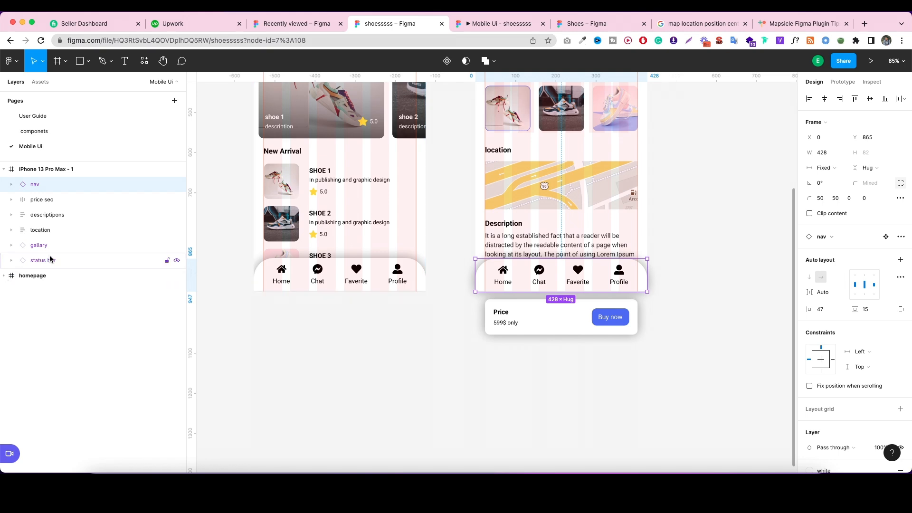
left_click_drag(51, 261, 49, 180)
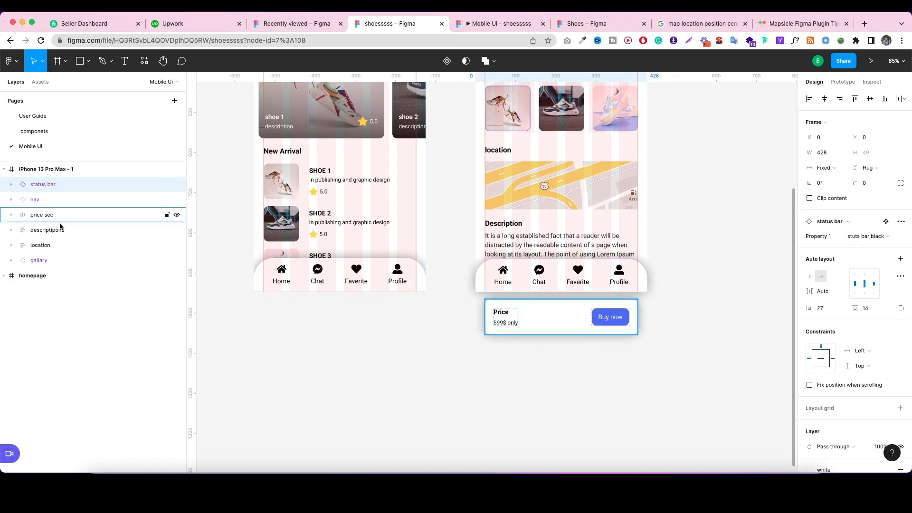
Wrap the price sec, descriptipons, location and gallary layers in a vertical auto layout frame named "all".
left_click(55, 199)
left_click(74, 219)
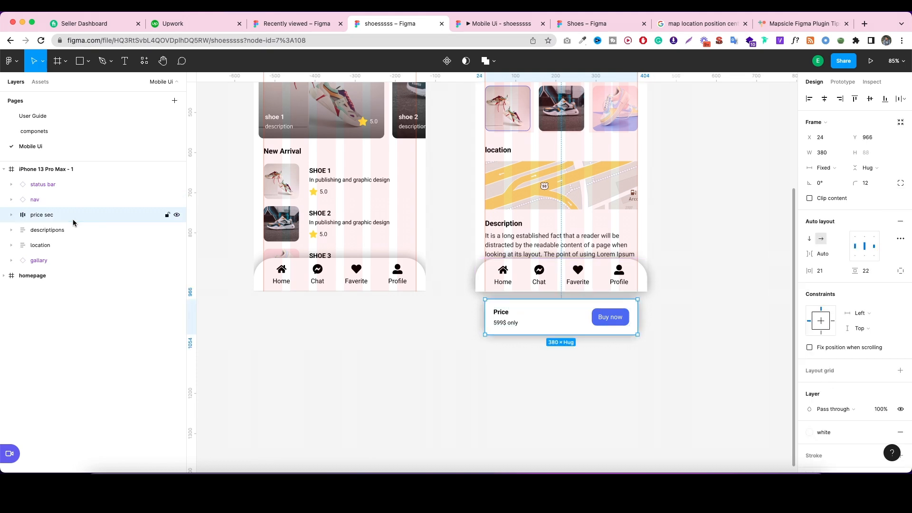
scroll(672, 244, "up", 5)
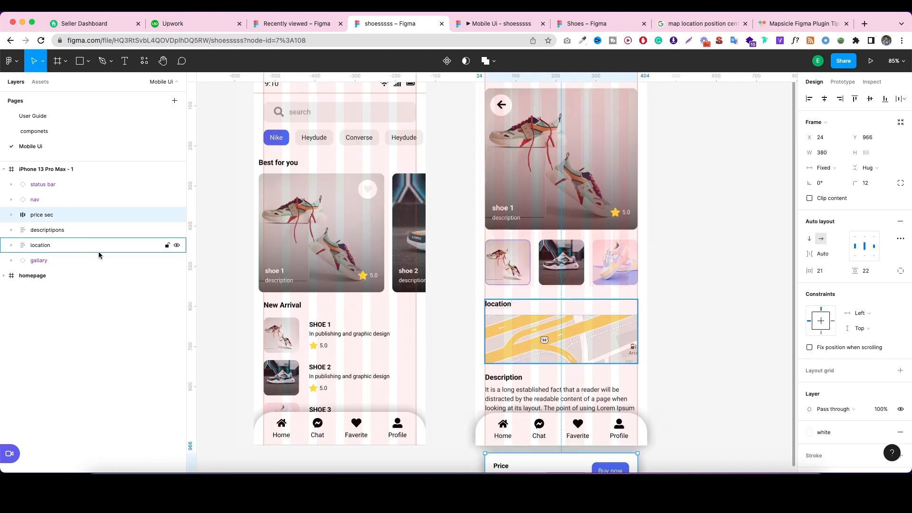
left_click(81, 262, "shift")
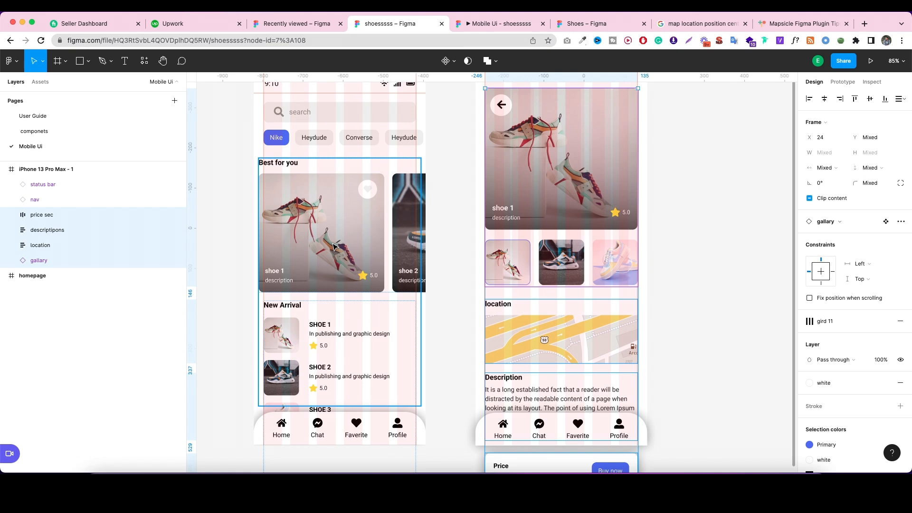
key("shift+a")
scroll(373, 224, "down", 2)
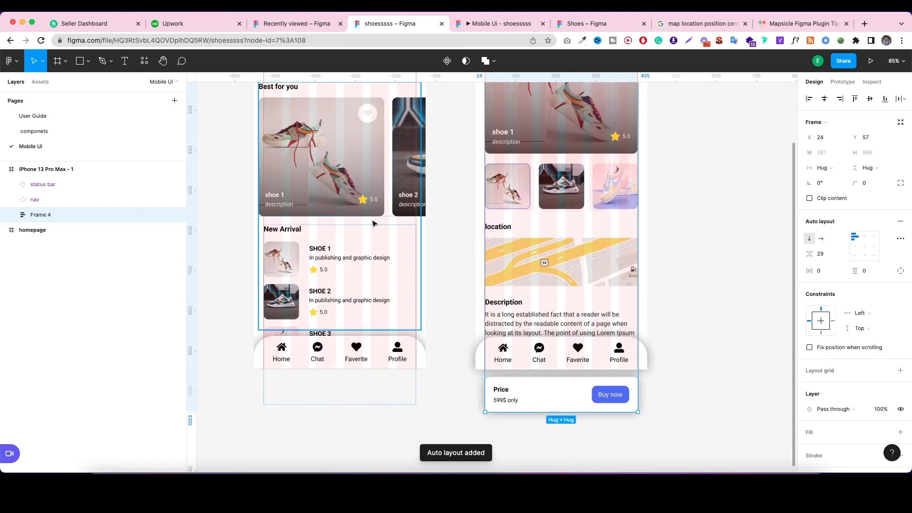
double_click(105, 221)
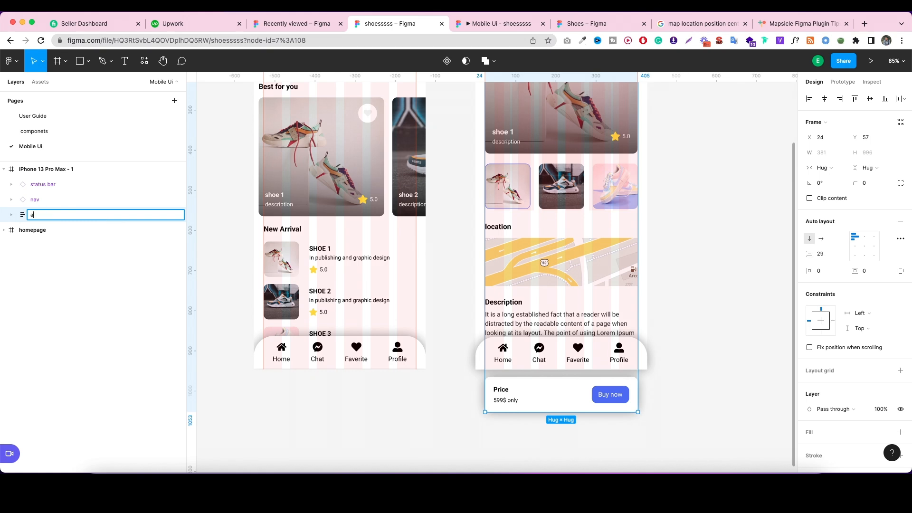
left_click(105, 230)
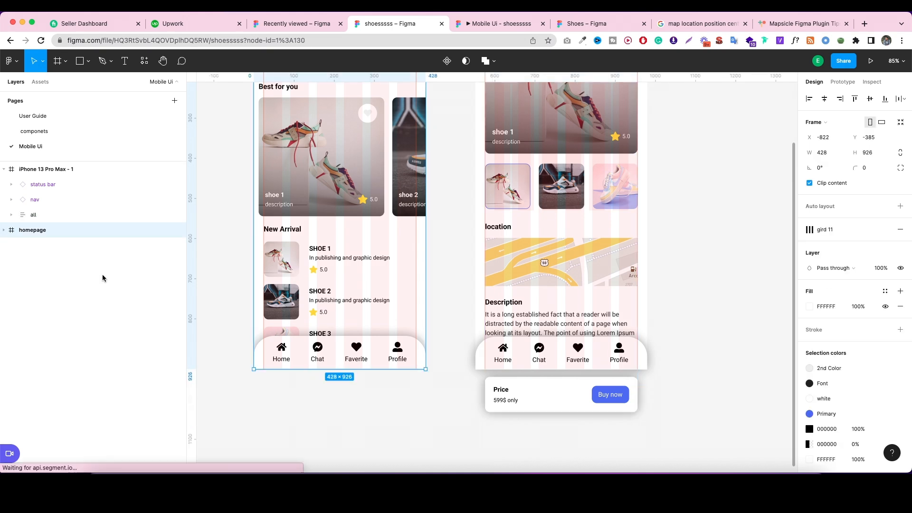
Check the product screen with its nav bar in the prototype preview and return to the design file.
left_click(51, 167)
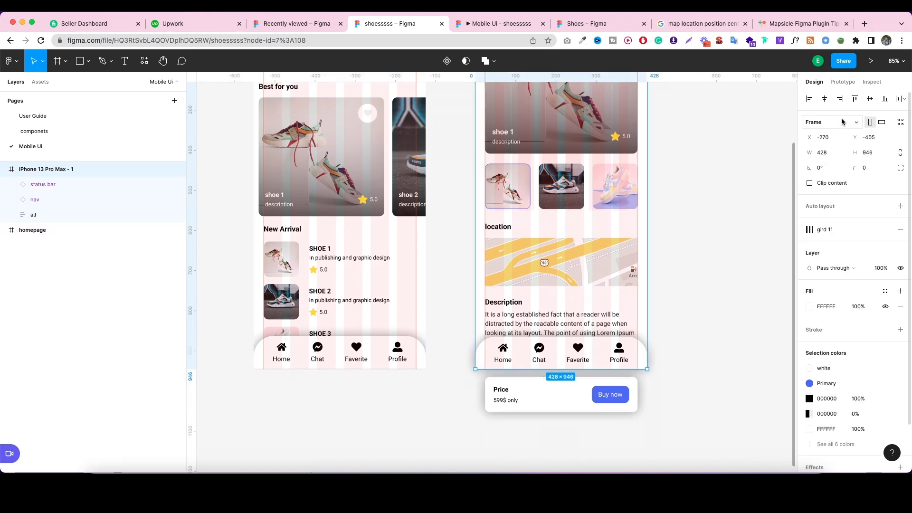
left_click(464, 22)
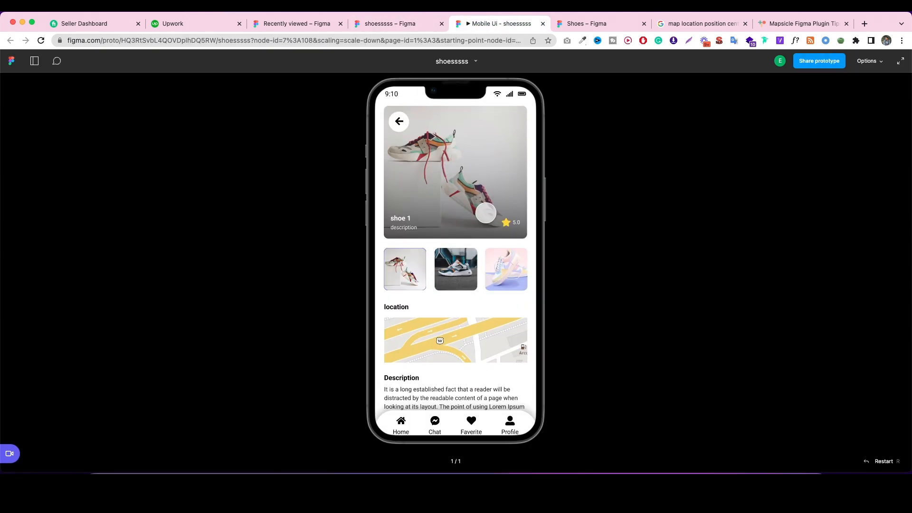
left_click(399, 30)
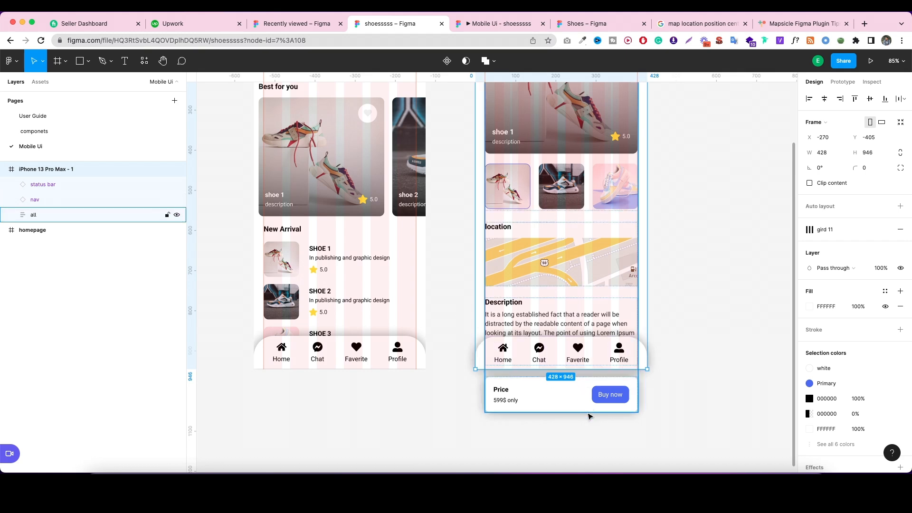
Shorten the "all" frame to a height of 804, ending at the nav bar, and set its overflow to vertical scrolling.
left_click(59, 217)
left_click_drag(581, 401, 580, 323)
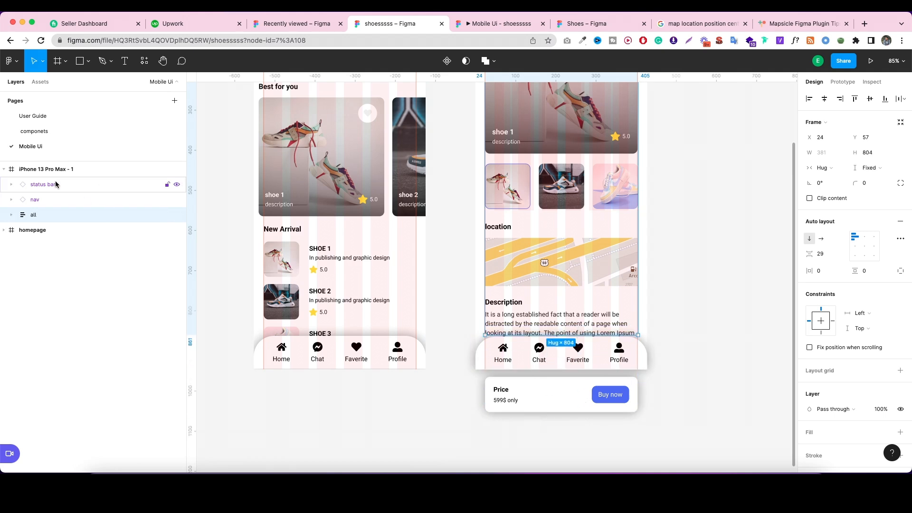
left_click(843, 82)
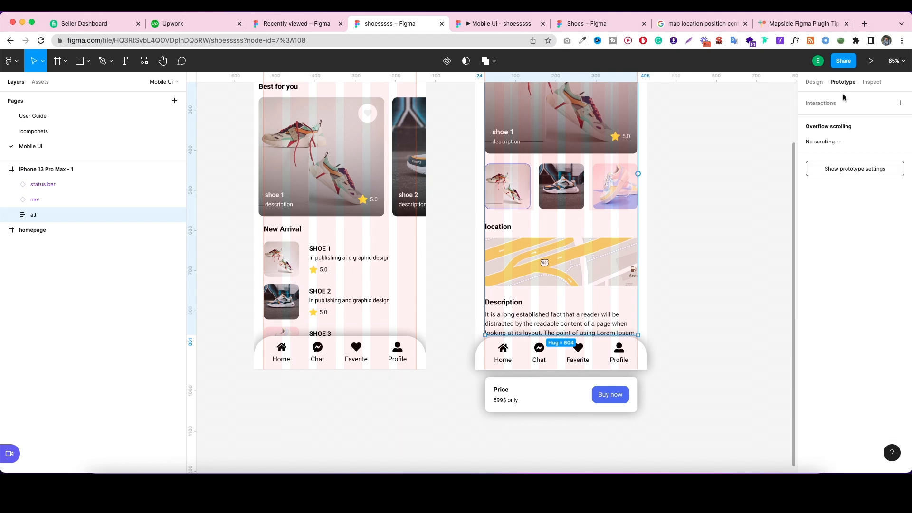
left_click(840, 141)
left_click(842, 162)
Test the vertical scrolling of the product content in the prototype preview and return to the design file.
left_click(498, 24)
scroll(442, 201, "down", 5)
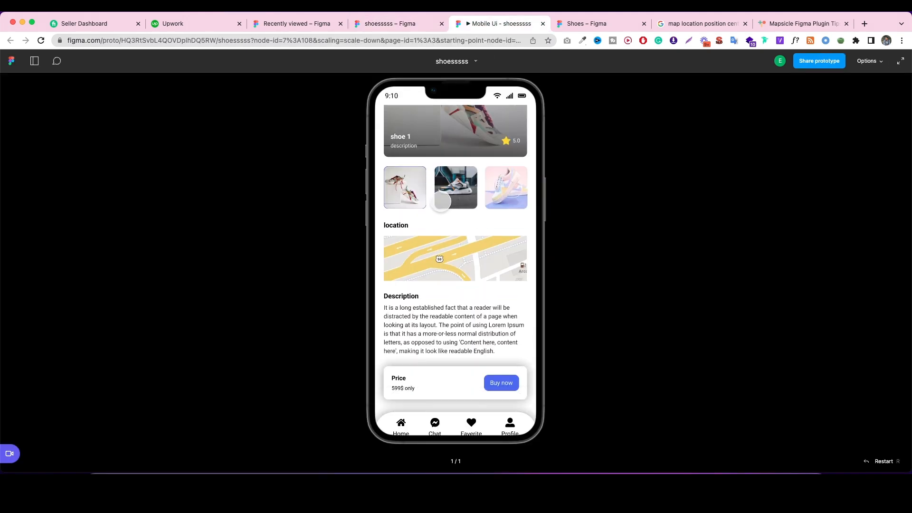
scroll(441, 201, "up", 5)
scroll(441, 201, "down", 5)
scroll(440, 201, "up", 5)
scroll(440, 201, "down", 5)
scroll(439, 201, "up", 5)
scroll(440, 200, "down", 5)
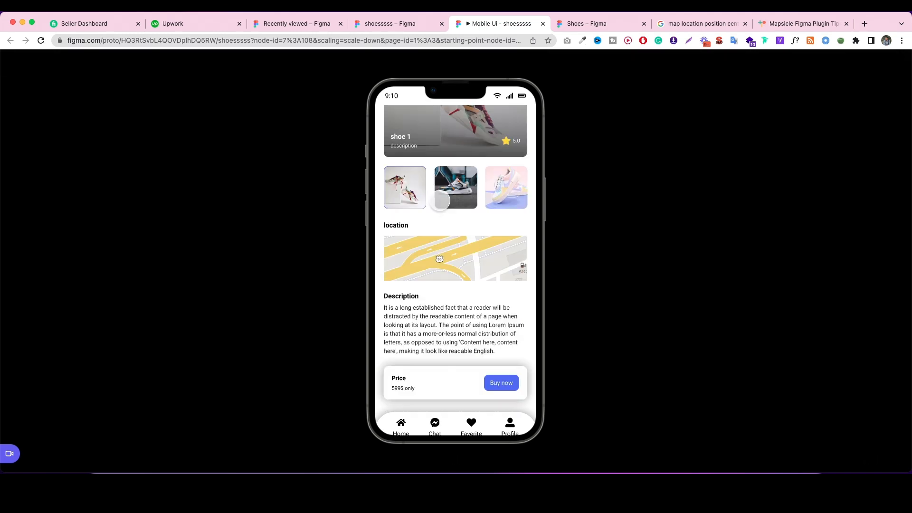
scroll(440, 200, "up", 5)
scroll(441, 201, "down", 5)
scroll(437, 201, "up", 5)
scroll(433, 202, "down", 5)
scroll(427, 202, "up", 5)
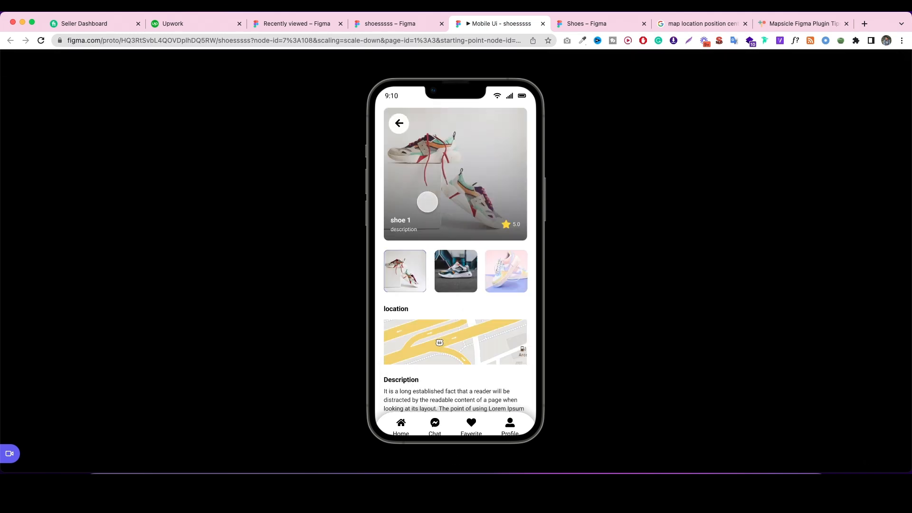
left_click(389, 24)
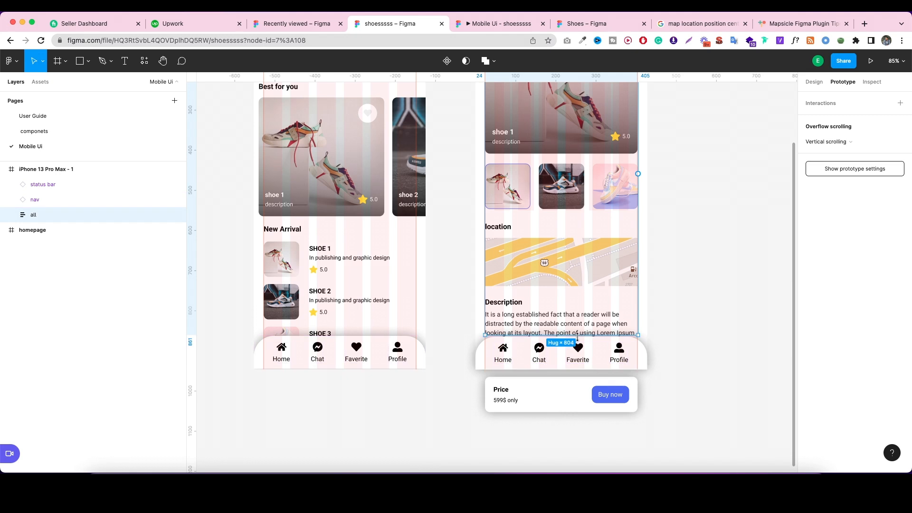
Resize the "all" frame to a height of 814 and test its scrolling in the prototype preview before returning to the design file.
left_click_drag(578, 336, 577, 345)
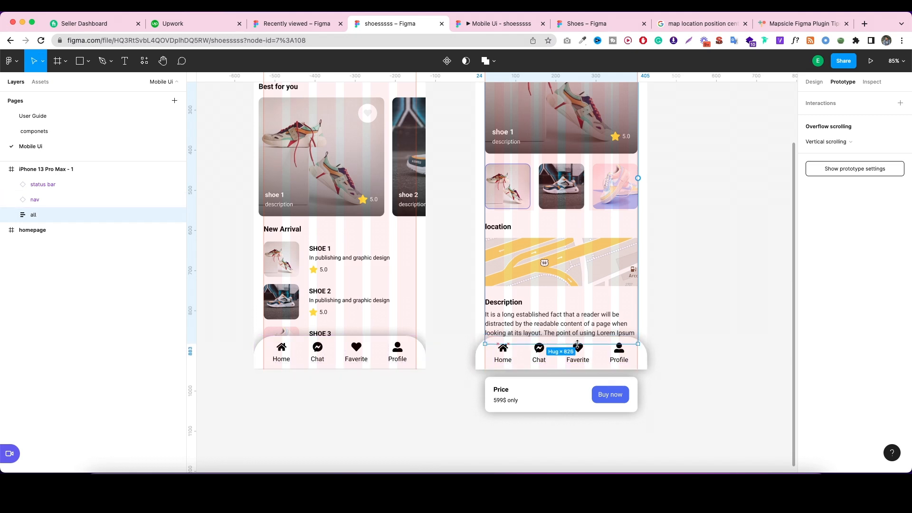
left_click(480, 23)
scroll(501, 260, "down", 5)
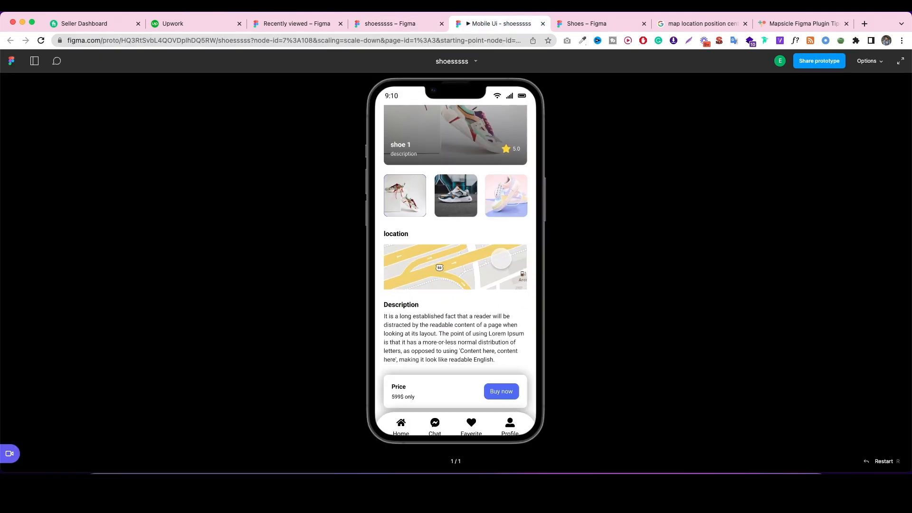
left_click(401, 23)
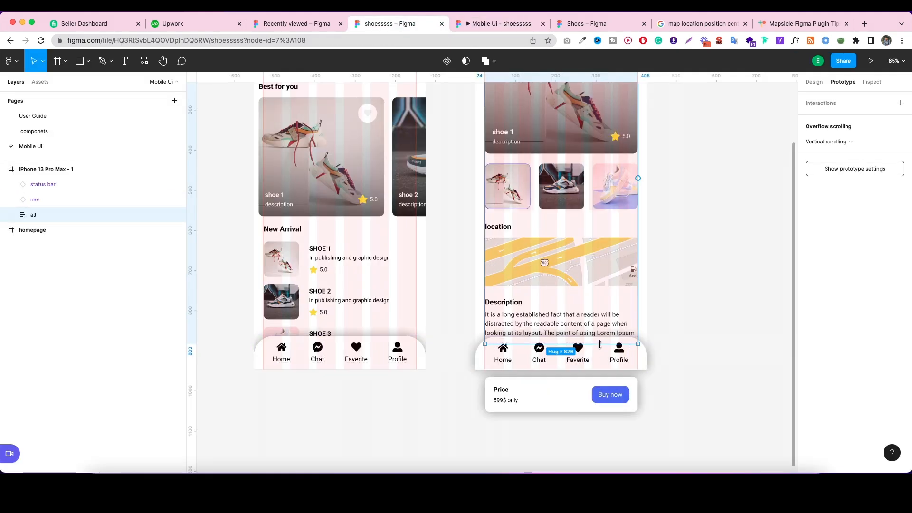
left_click_drag(599, 339, 598, 339)
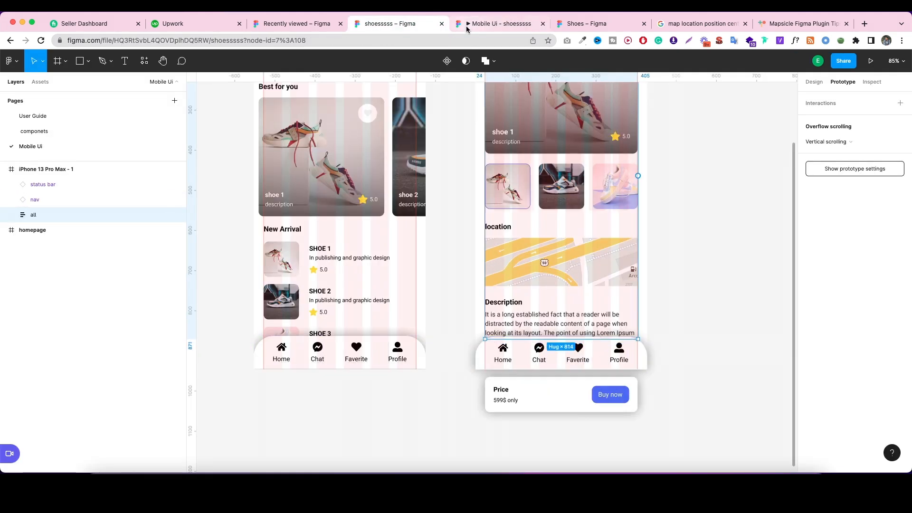
left_click(466, 29)
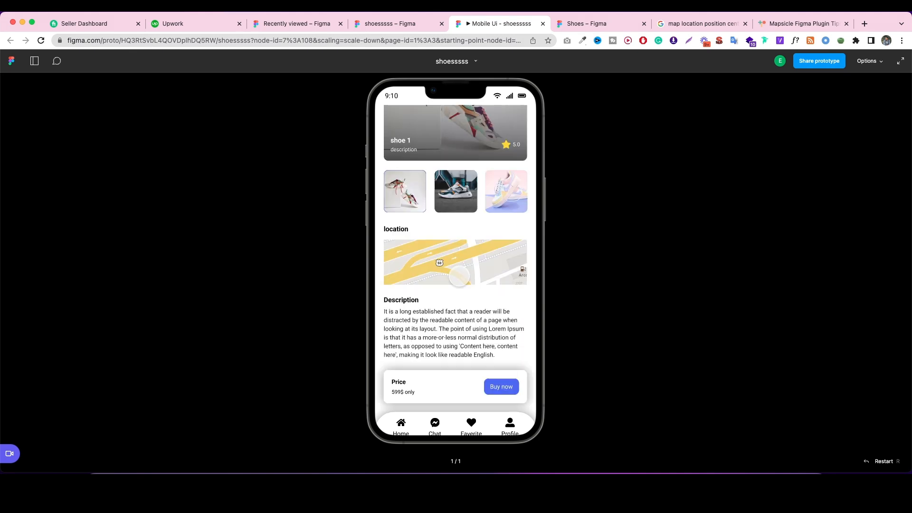
scroll(459, 275, "up", 3)
left_click(405, 24)
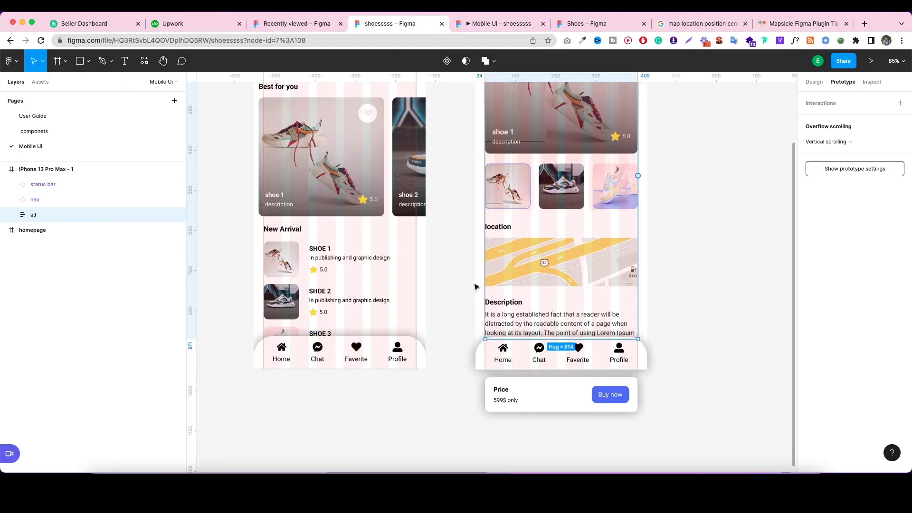
Rename the iPhone 13 Pro Max - 1 frame as "single product".
scroll(475, 286, "down", 5)
left_click(50, 170)
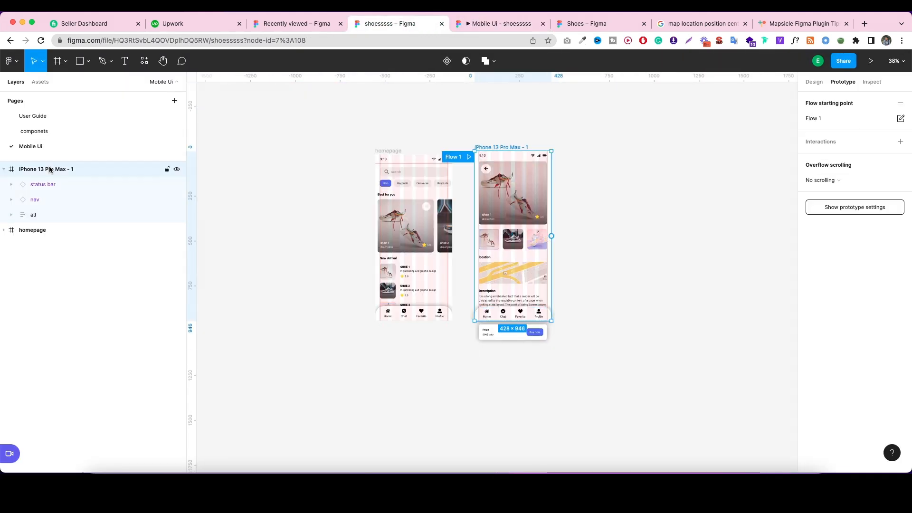
double_click(51, 170)
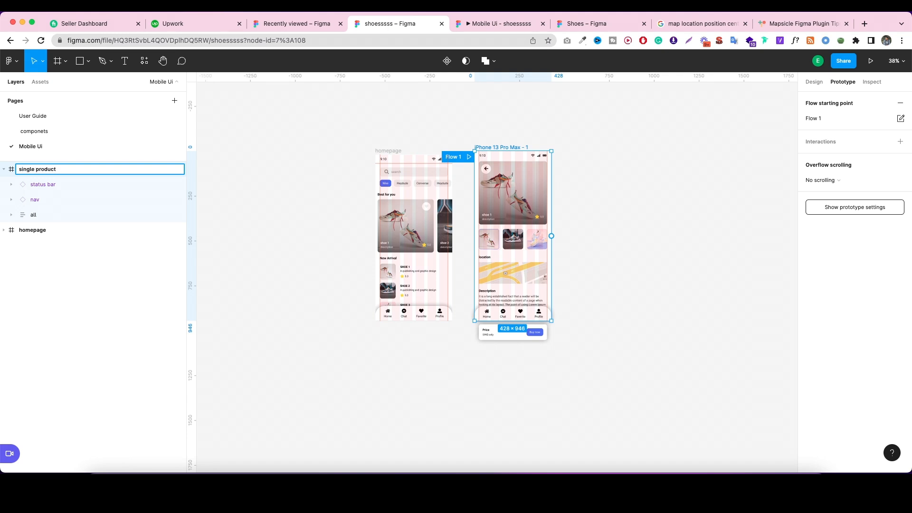
left_click(225, 207)
Link the first shoe card in the homepage products slider to the single product frame with an on-tap Navigate to interaction.
left_click(41, 231)
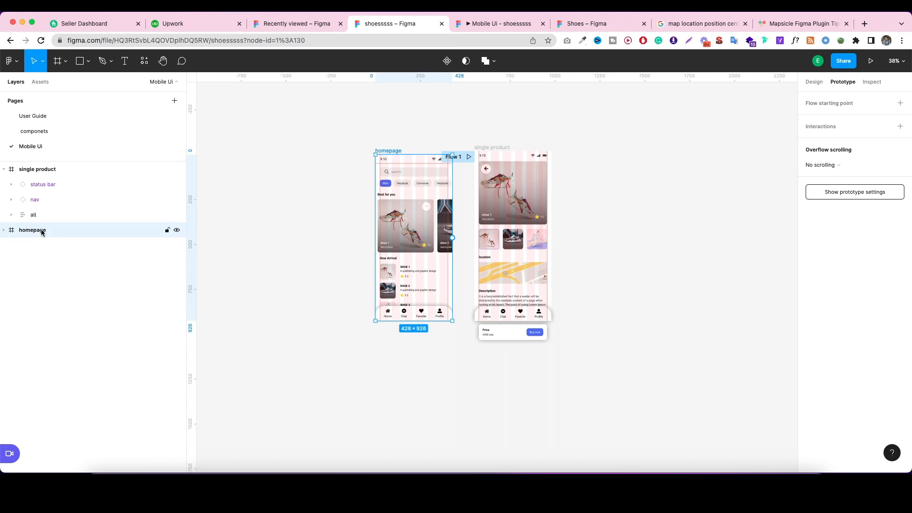
double_click(406, 229)
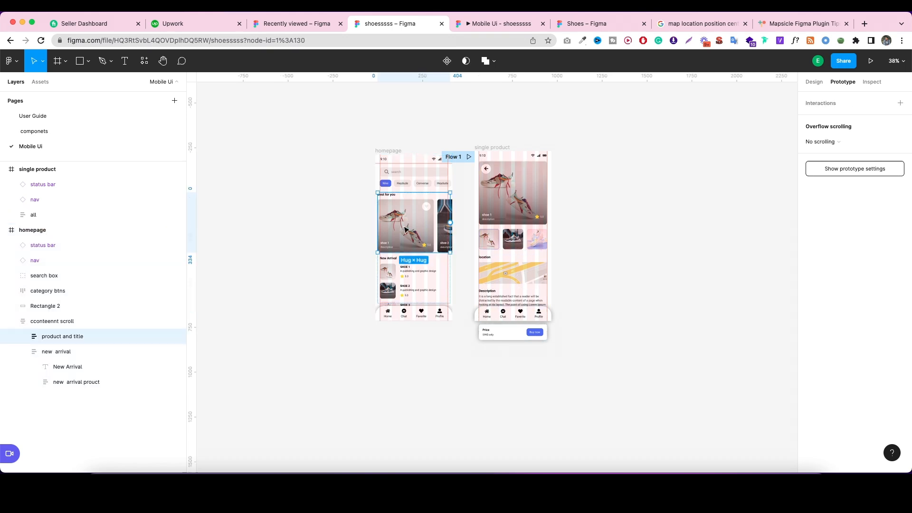
double_click(406, 230)
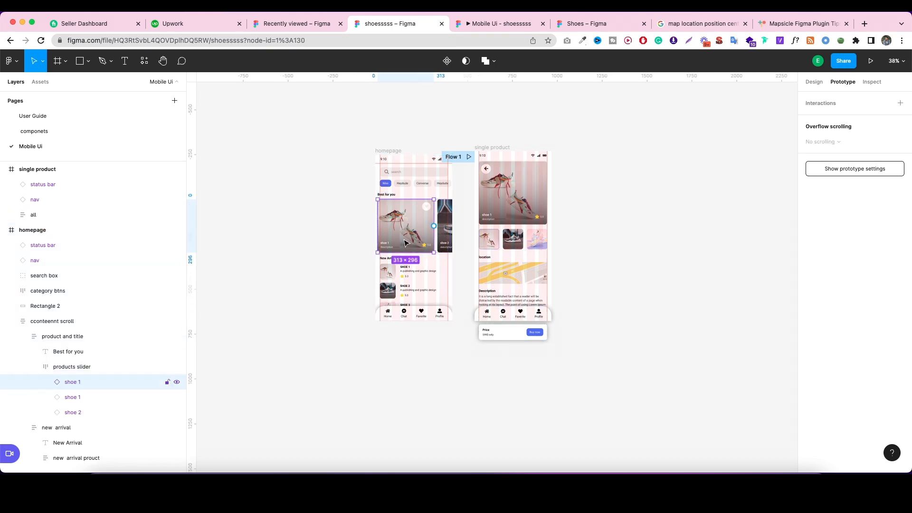
left_click_drag(435, 228, 478, 269)
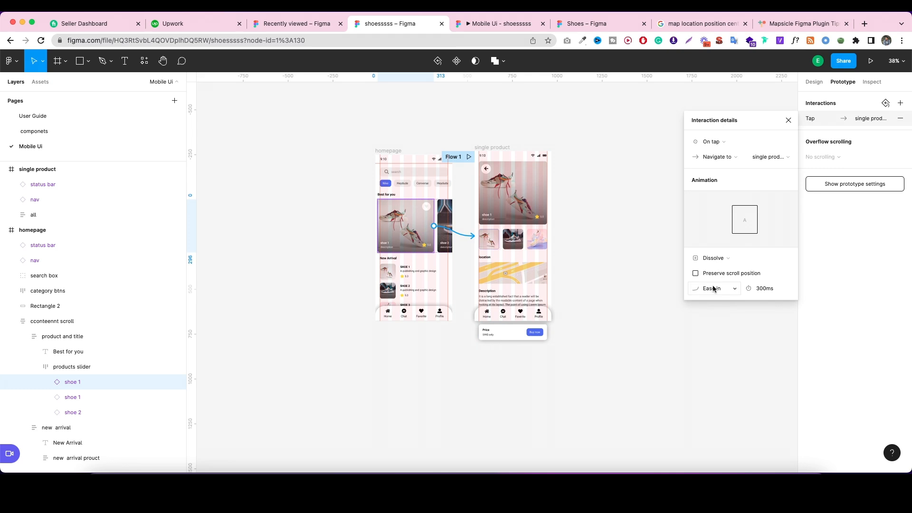
left_click(580, 245)
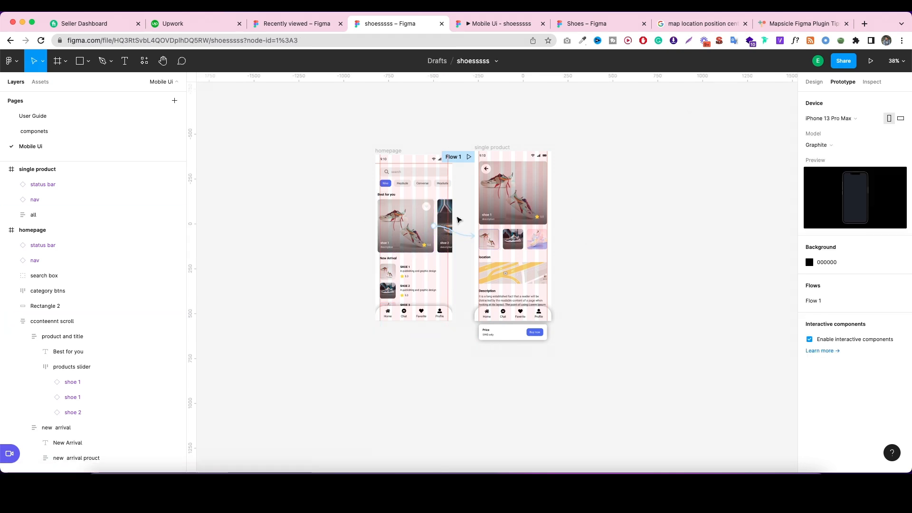
Turn off content clipping on the homepage frame and link the second slider card to the single product frame on tap.
left_click(32, 231)
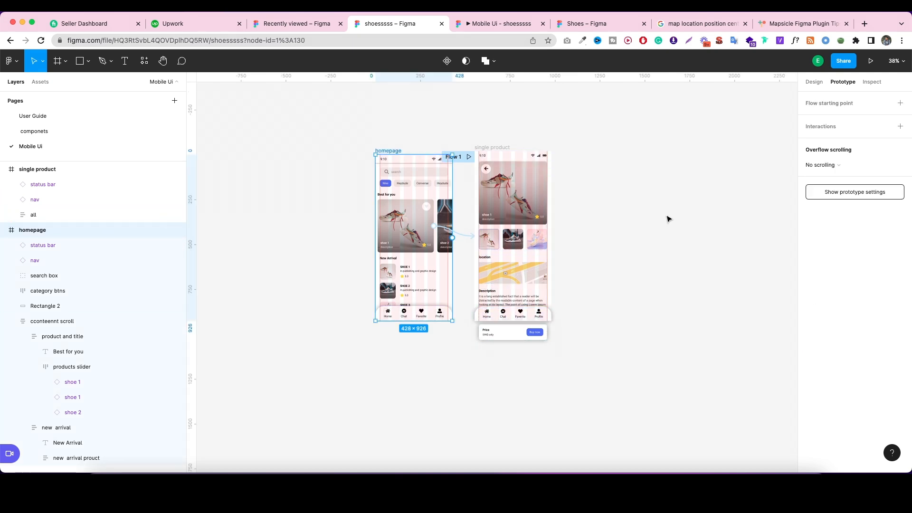
left_click(812, 82)
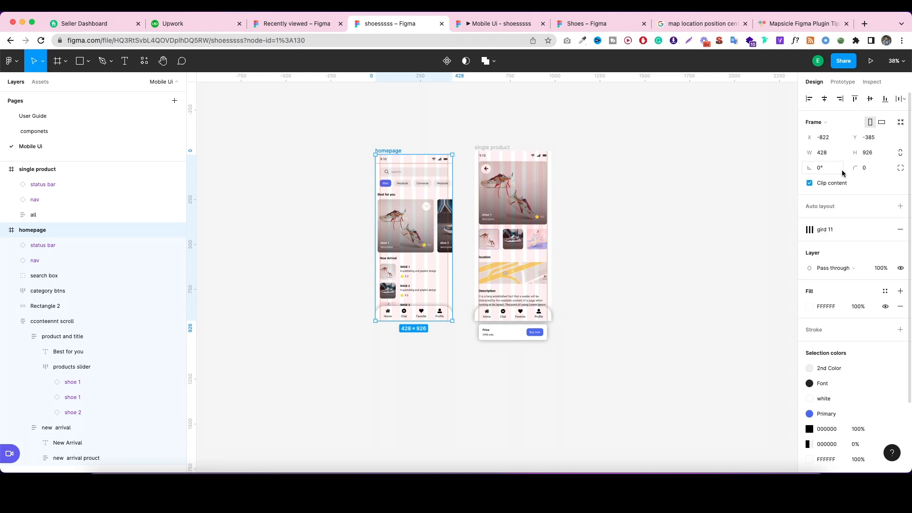
left_click(824, 184)
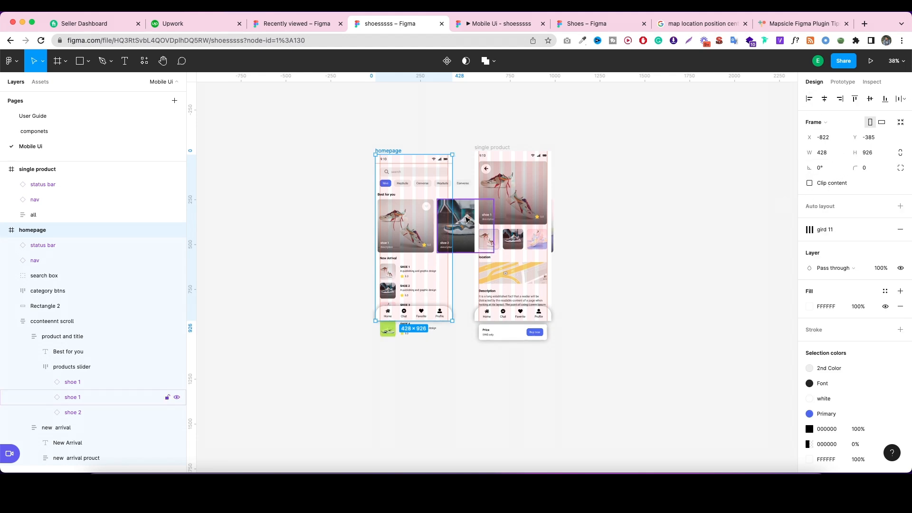
left_click(463, 222)
left_click(844, 82)
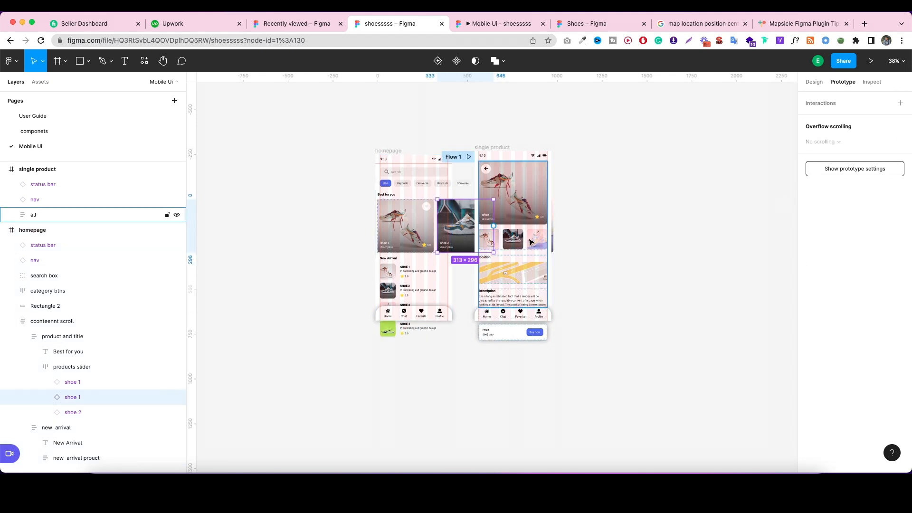
left_click_drag(494, 226, 583, 265)
left_click_drag(554, 292, 480, 298)
Link the third slider card to the single product frame on tap and turn content clipping back on for the homepage.
left_click(553, 215)
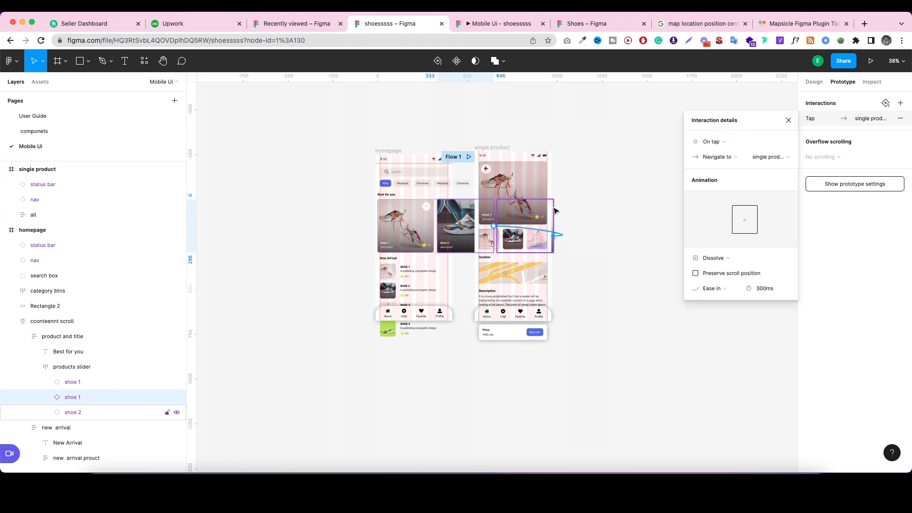
left_click_drag(576, 282, 549, 289)
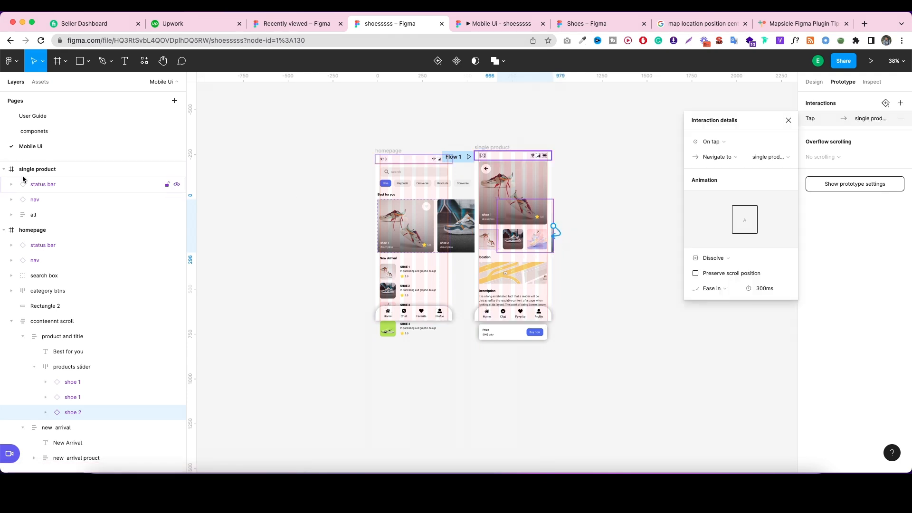
left_click(41, 234)
left_click(814, 82)
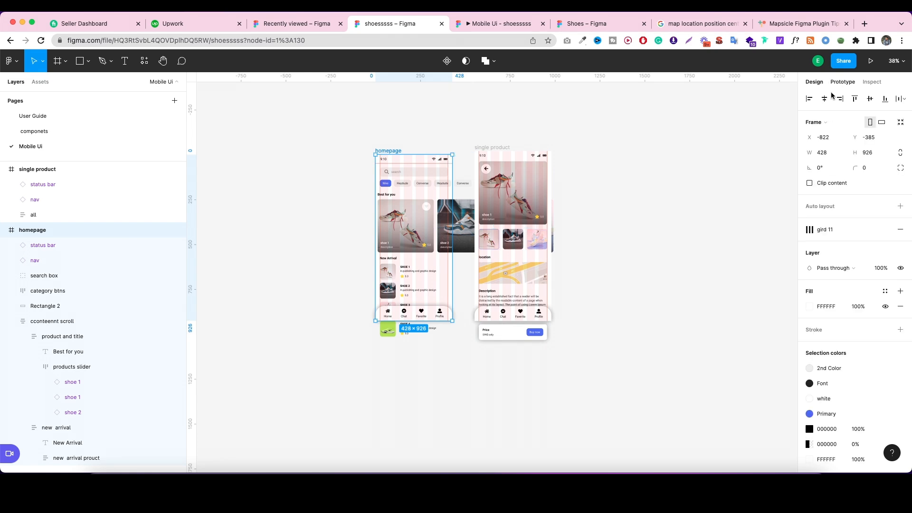
left_click(818, 183)
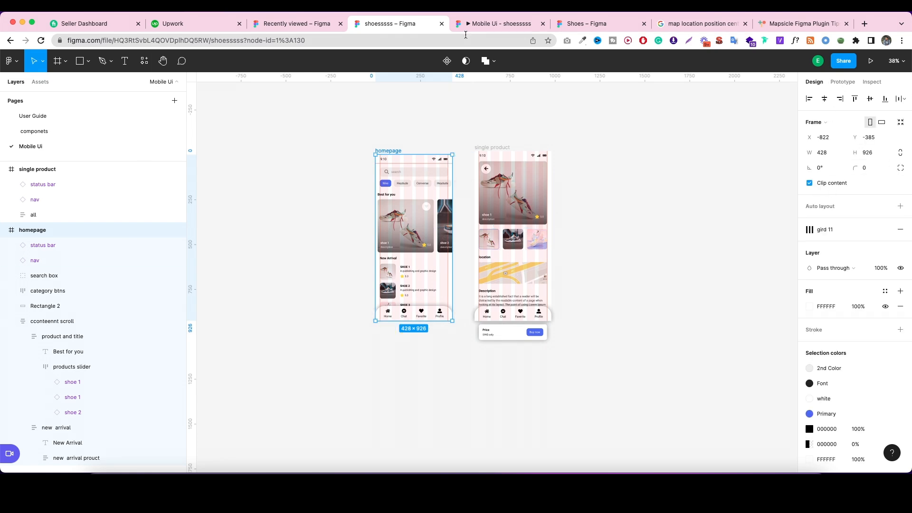
Link the back btn in the product gallery to the homepage frame with an on-tap Navigate to interaction.
left_click(479, 22)
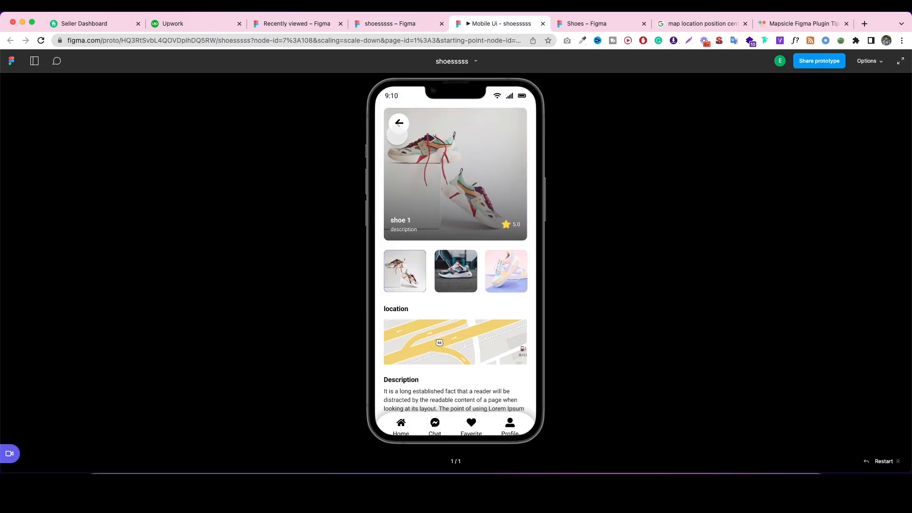
left_click(411, 24)
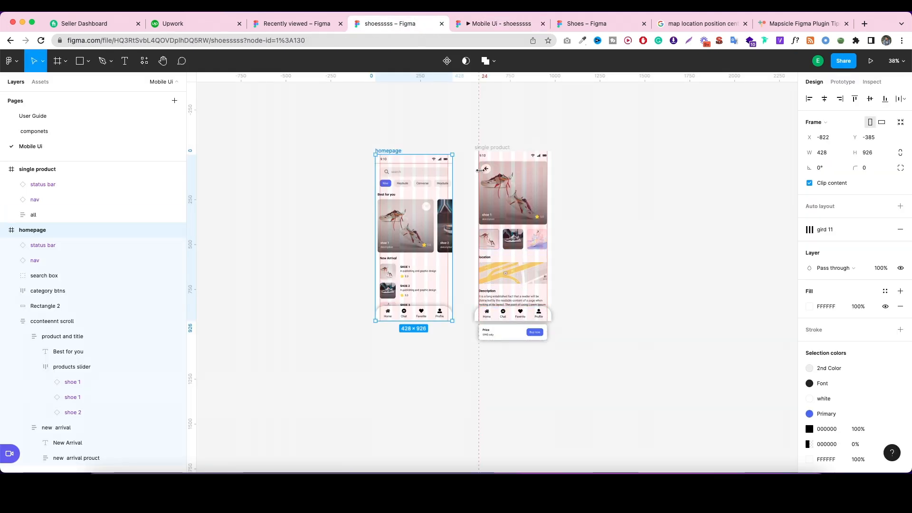
left_click(477, 153)
double_click(488, 171)
double_click(489, 171)
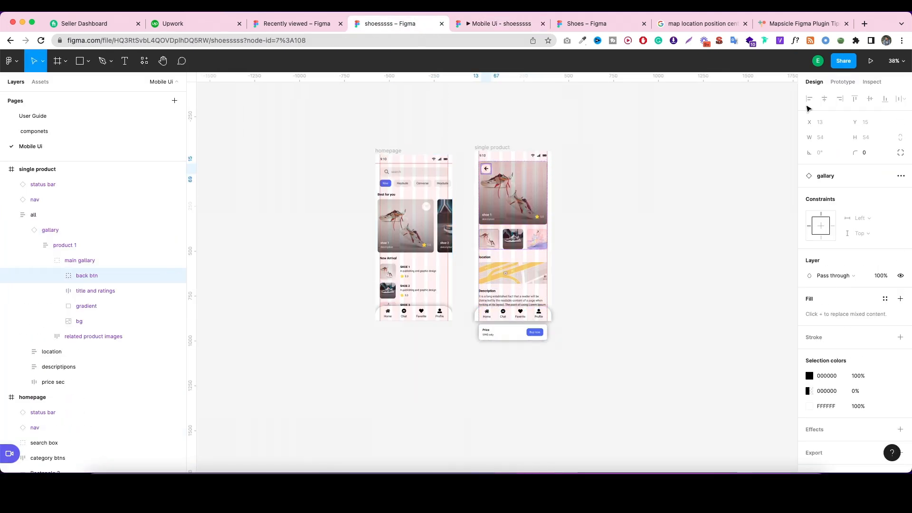
left_click(843, 82)
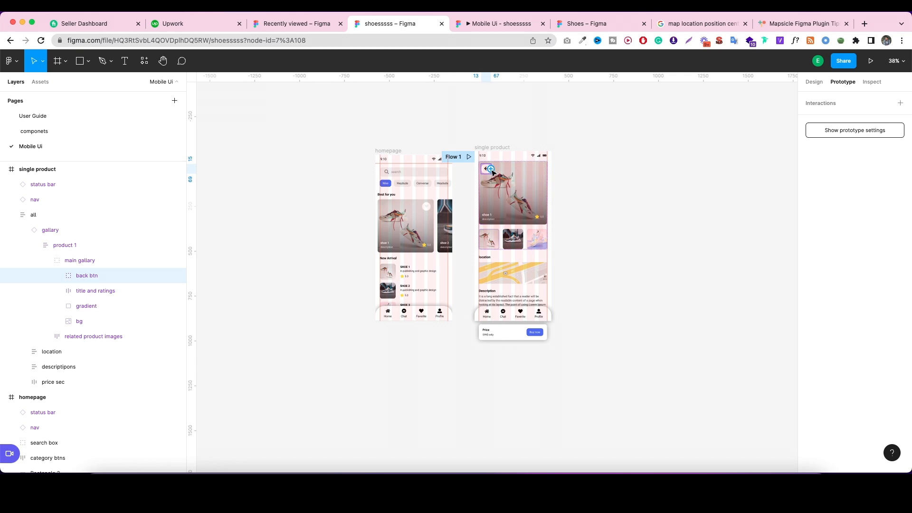
left_click_drag(464, 209, 453, 216)
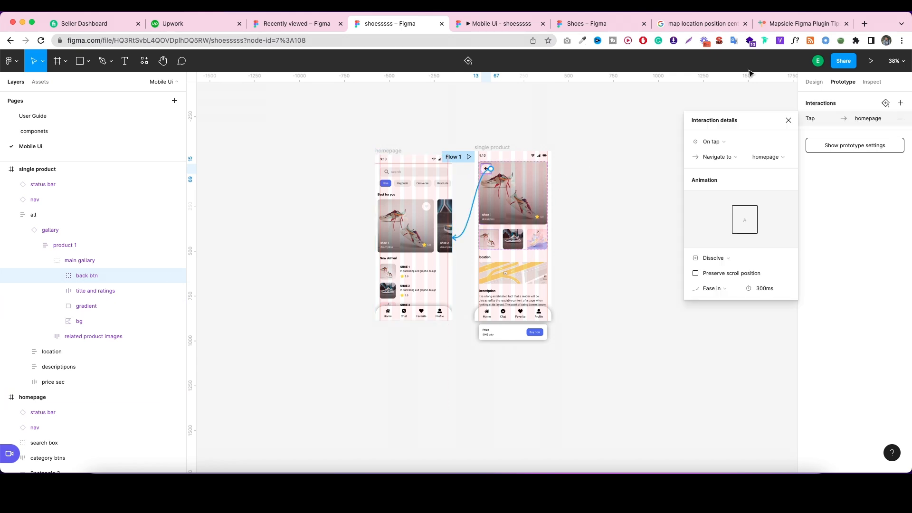
left_click(661, 263)
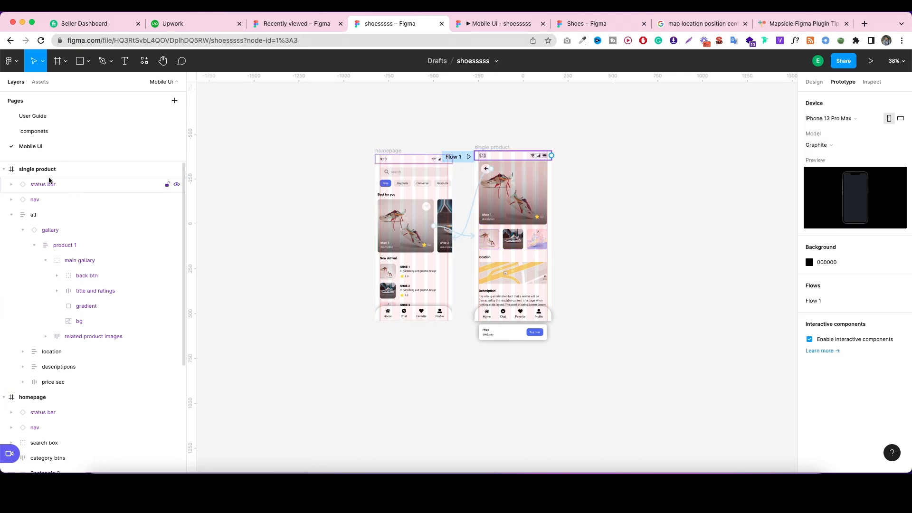
Test the back button and the first shoe card's link to the product screen in the prototype preview.
left_click(484, 26)
left_click(399, 123)
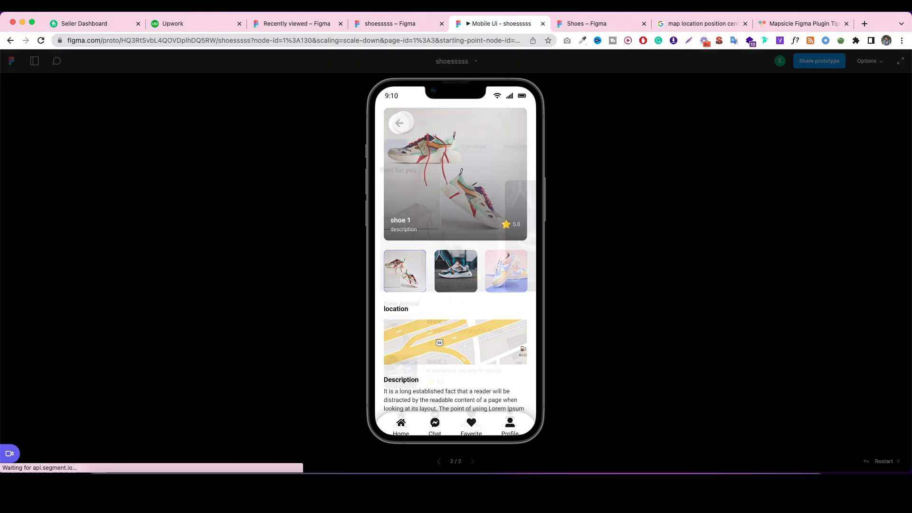
scroll(454, 334, "down", 1)
scroll(453, 331, "down", 1)
scroll(449, 323, "up", 2)
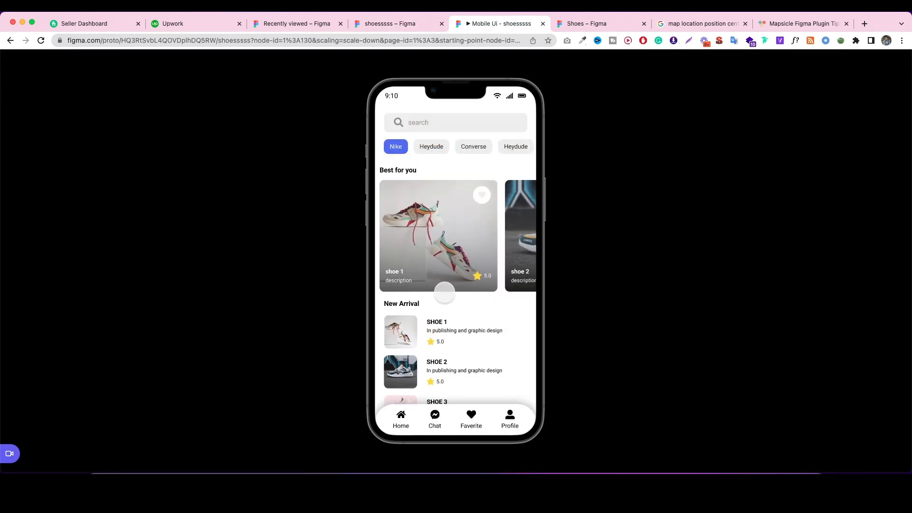
left_click(431, 232)
left_click(399, 125)
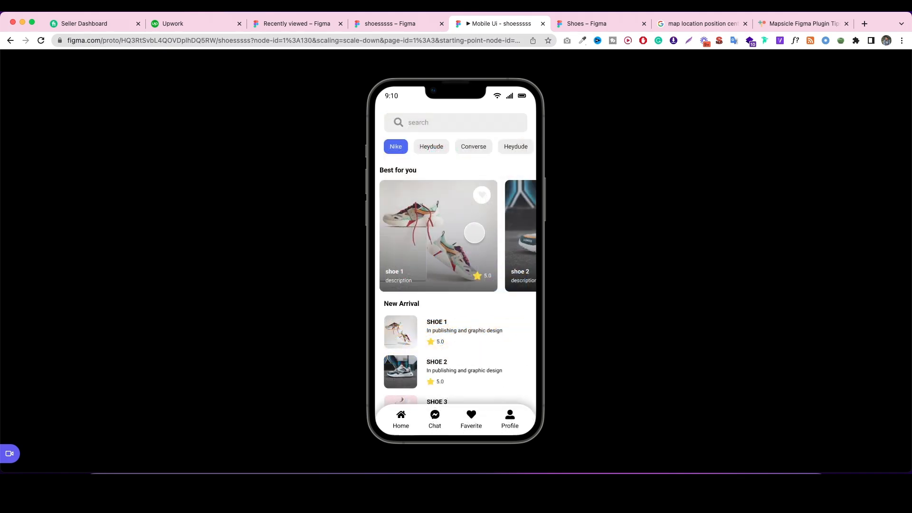
Test the links of the second and third slider cards, going back to the homepage after each one.
scroll(454, 235, "right", 3)
left_click(453, 237)
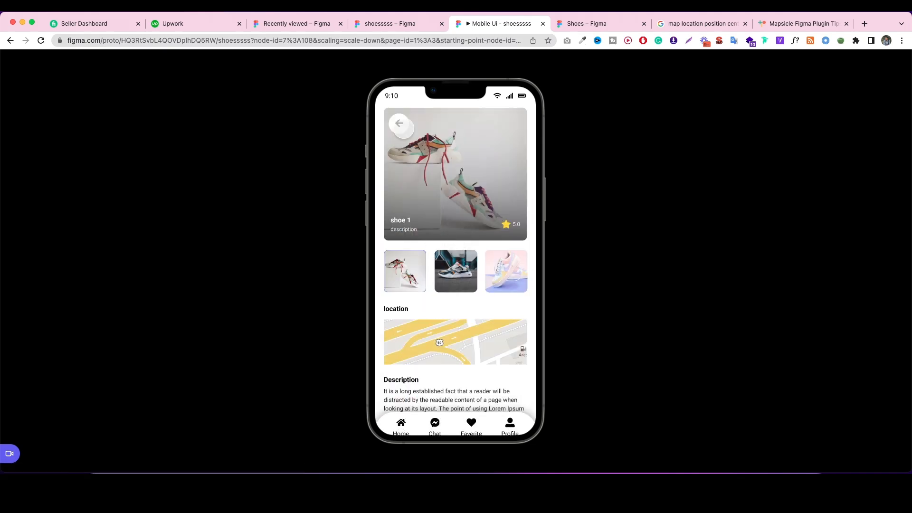
left_click(399, 123)
left_click_drag(491, 247, 411, 250)
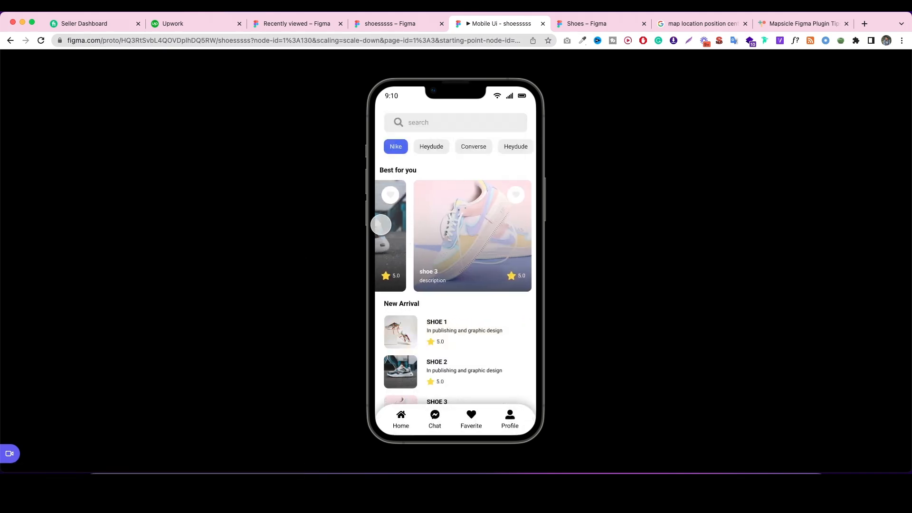
left_click(381, 220)
left_click(399, 123)
Test the horizontal scrolling of the product slider and category buttons on the homepage, and open the product screen from a shoe card.
left_click_drag(468, 270, 480, 287)
left_click_drag(489, 247, 404, 237)
left_click_drag(497, 149, 369, 145)
left_click_drag(420, 234, 490, 230)
left_click(470, 231)
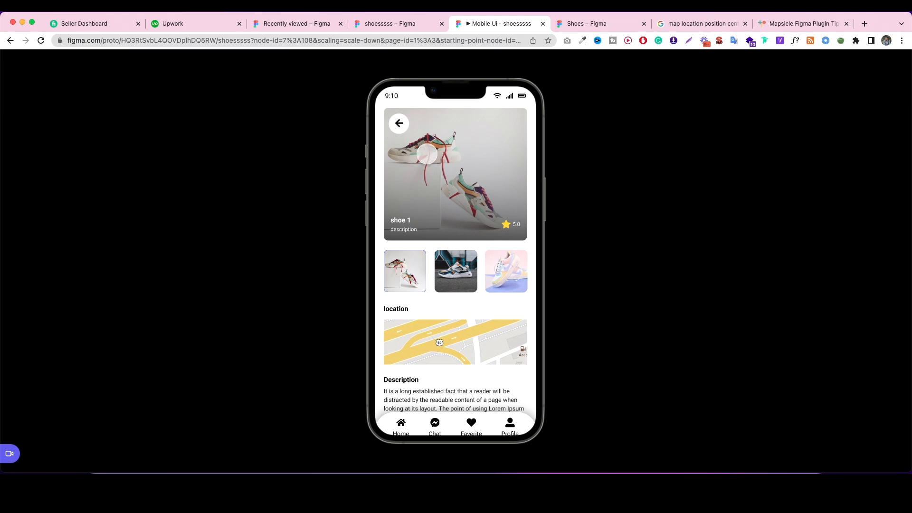
Test the gallery thumbnails on the product screen, and go back to the homepage to test its vertical scrolling.
mouse_move(463, 259)
left_mouse_down()
mouse_move(459, 194)
mouse_move(471, 251)
left_mouse_up()
left_click(469, 269)
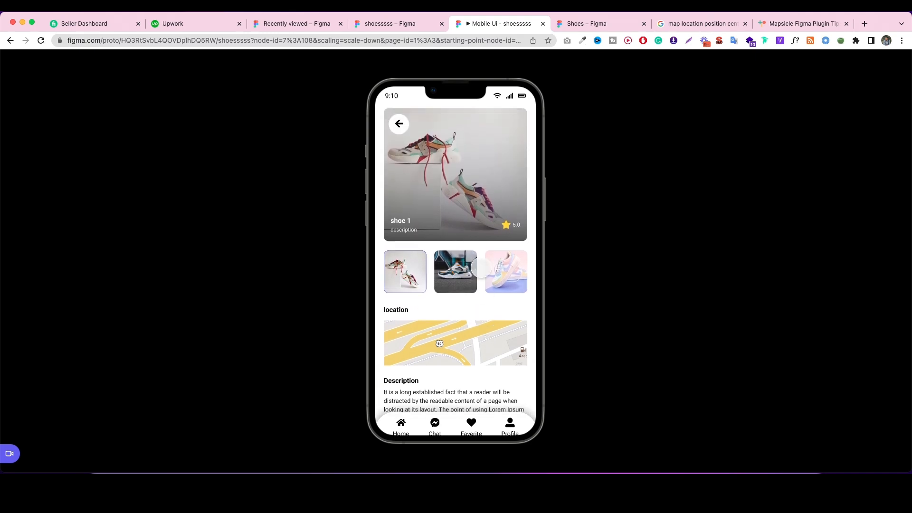
left_click(518, 269)
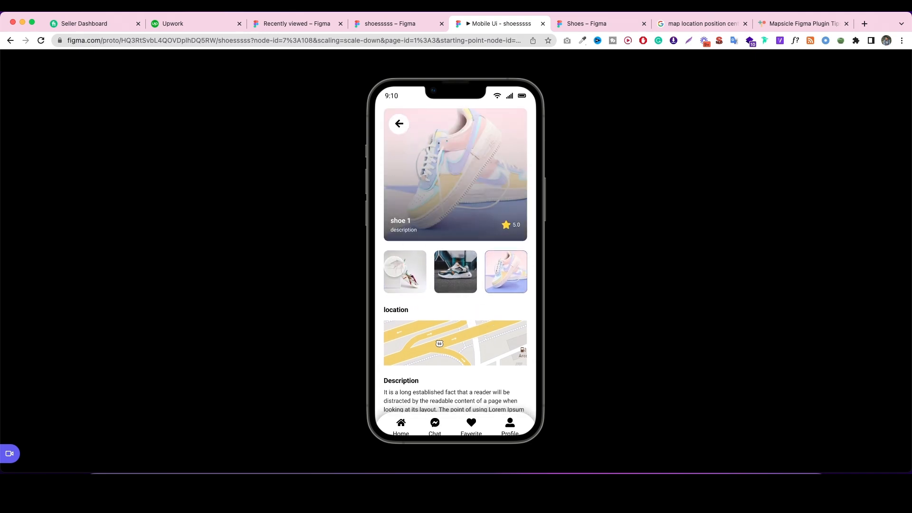
left_click(393, 265)
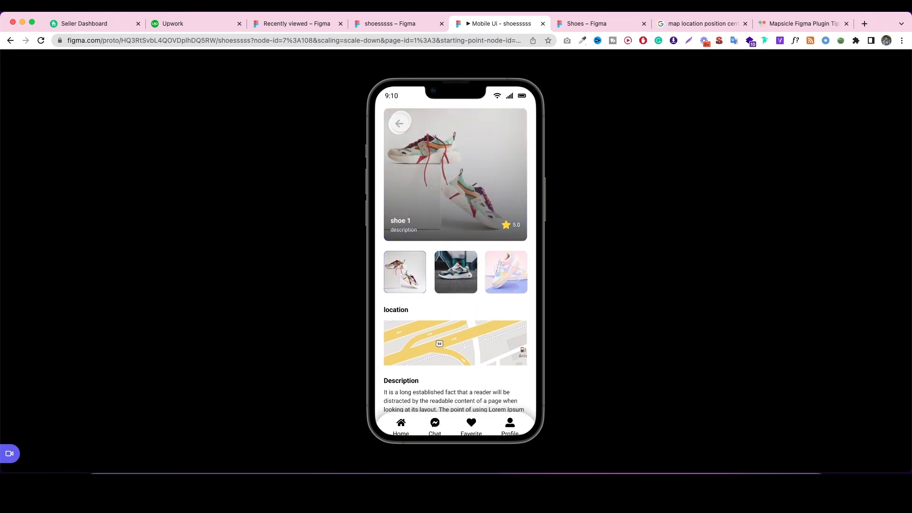
left_click(399, 123)
scroll(438, 276, "down", 3)
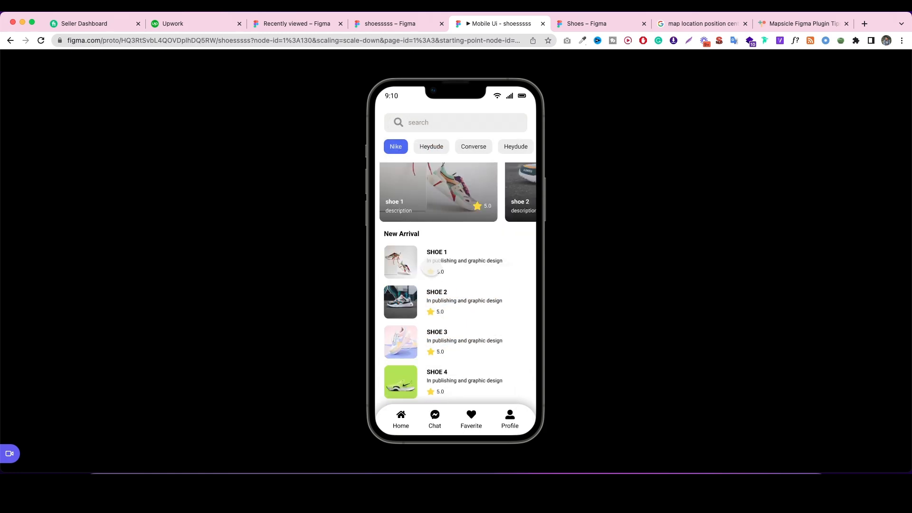